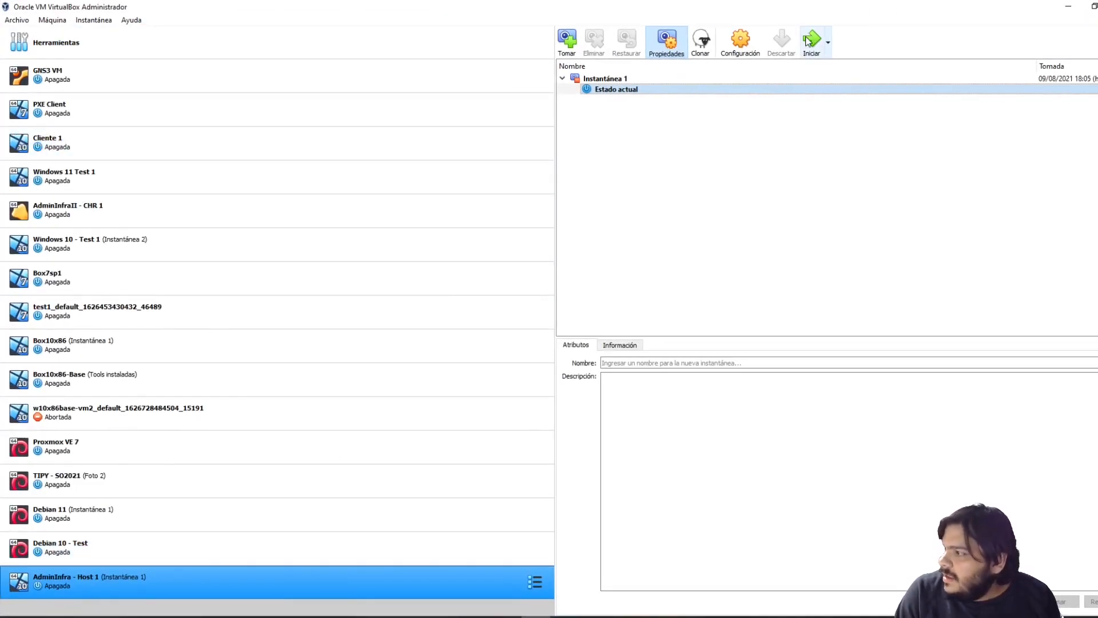
Open the Configuración dialog for AdminInfra - Host 1 from its right-click menu
left_click(103, 581)
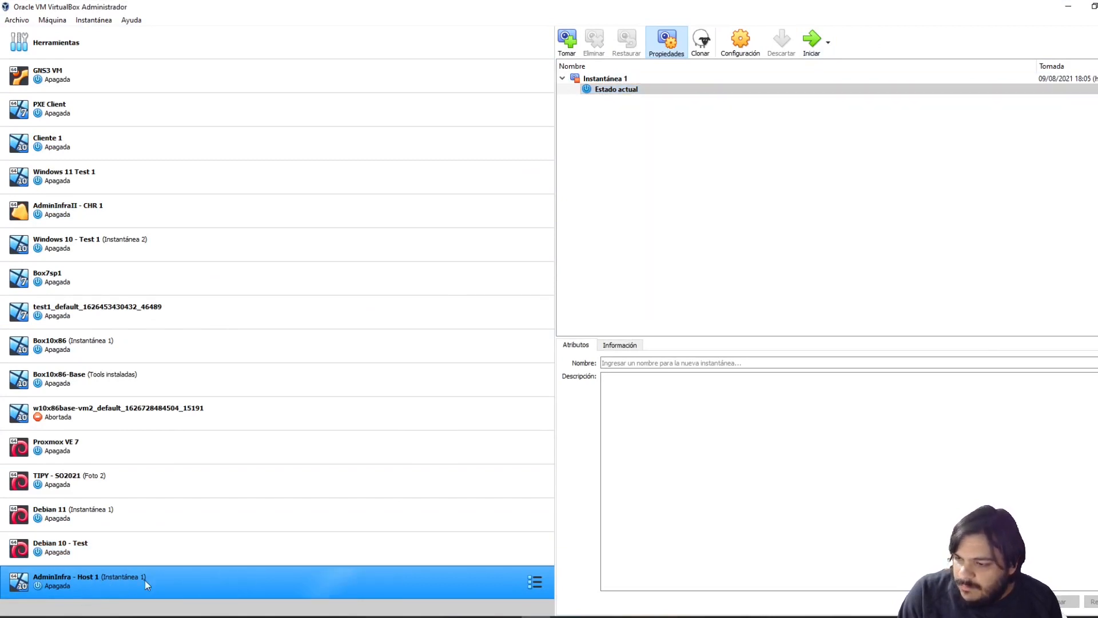
right_click(159, 574)
left_click(201, 337)
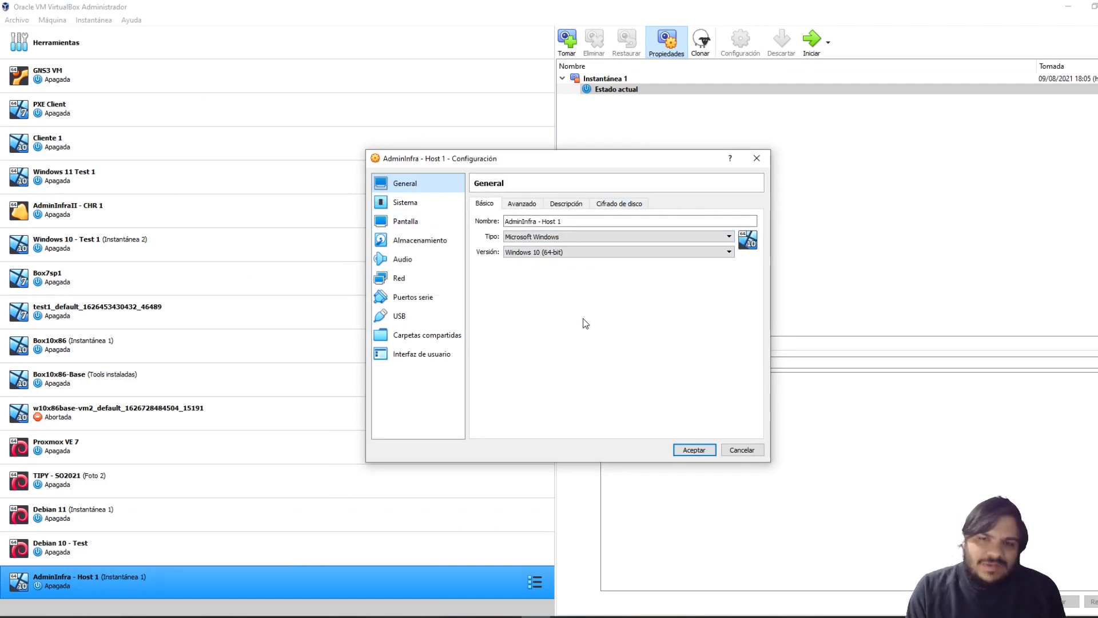
left_click(566, 616)
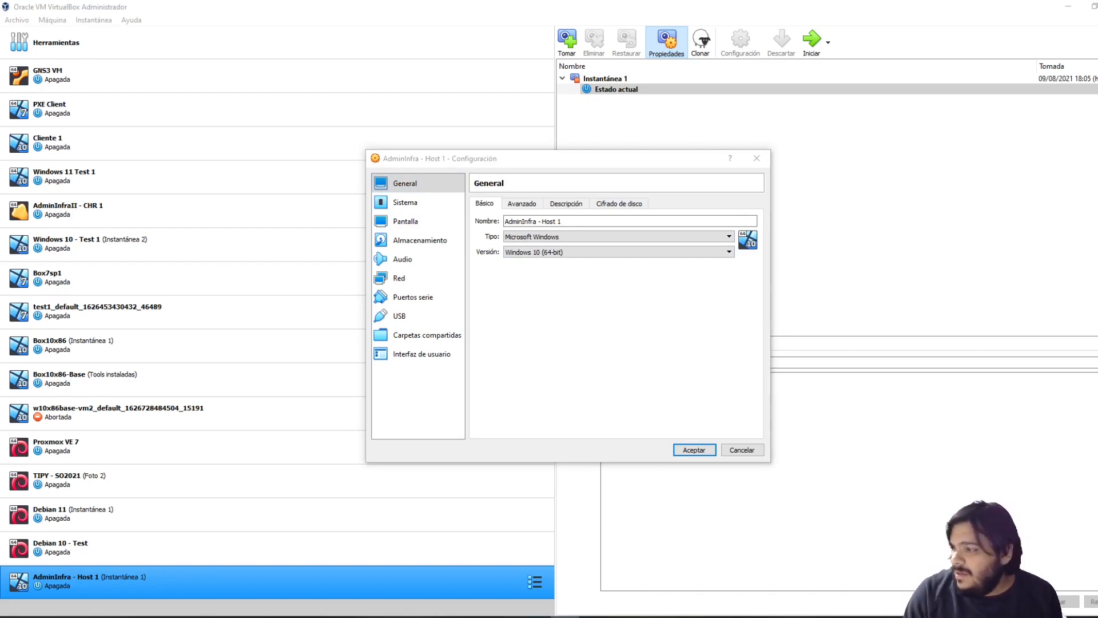
left_click(598, 411)
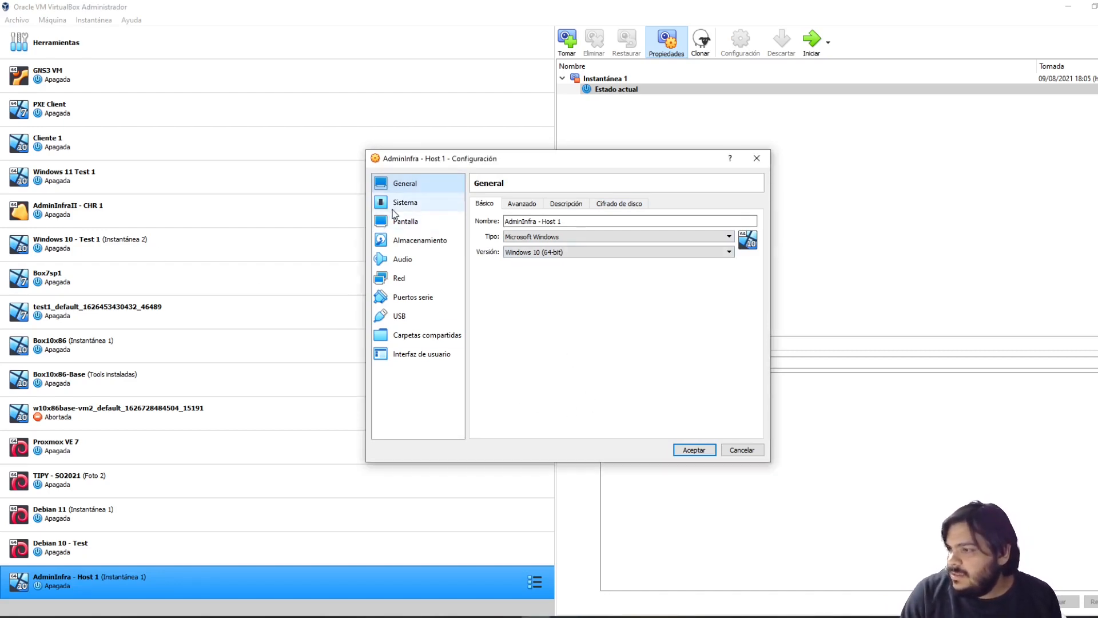
Enable nested VT-x/AMD-V with 4 processors on AdminInfra - Host 1, save, and start it
left_click(409, 205)
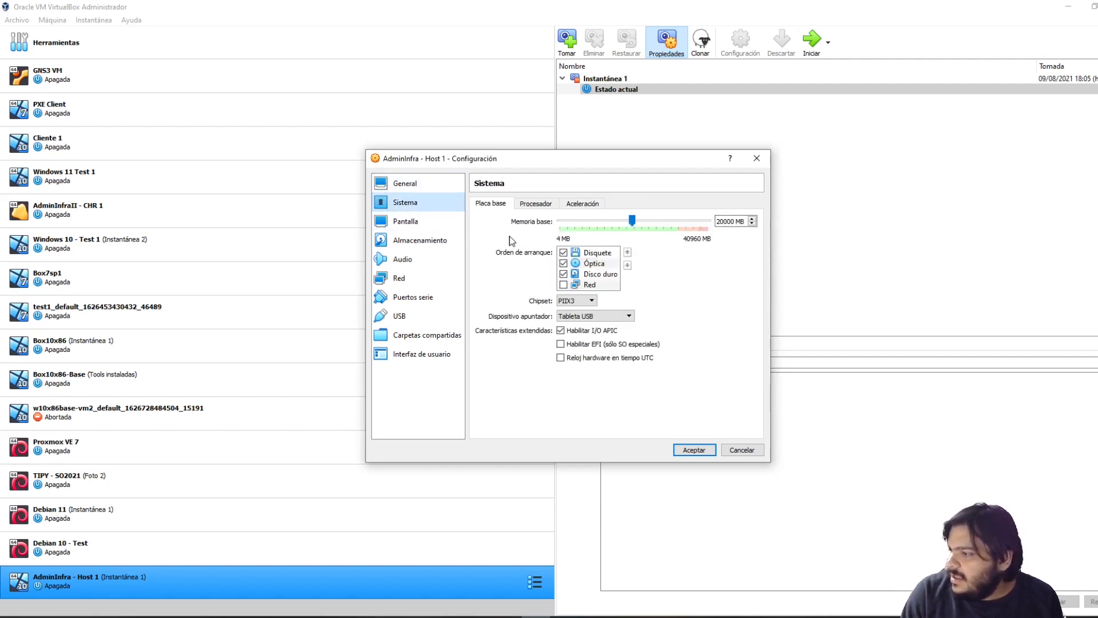
left_click(543, 204)
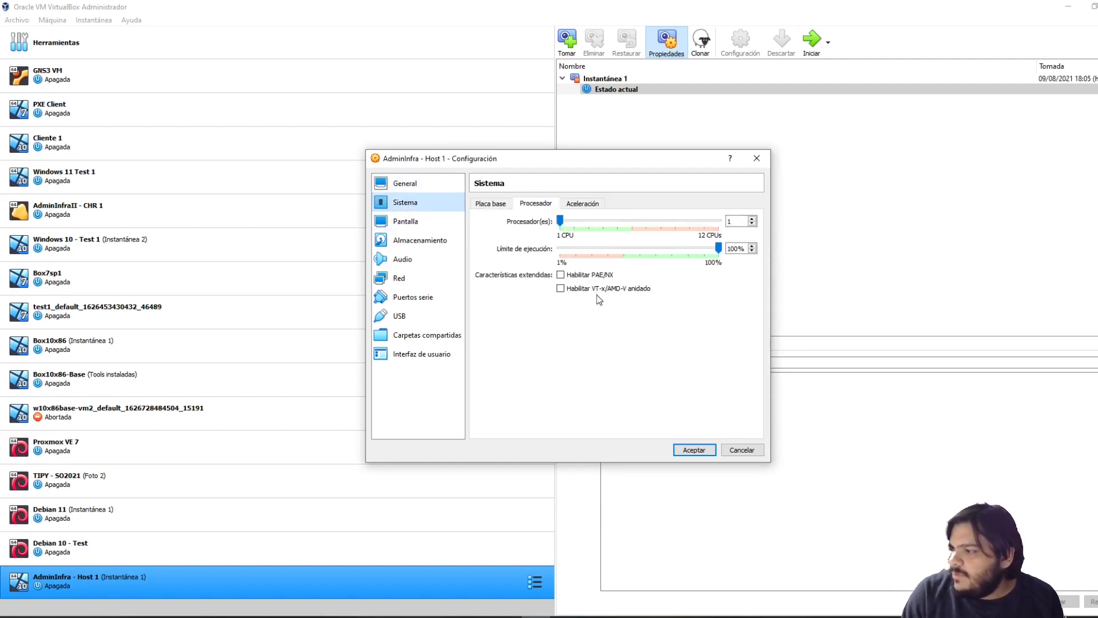
left_click(567, 290)
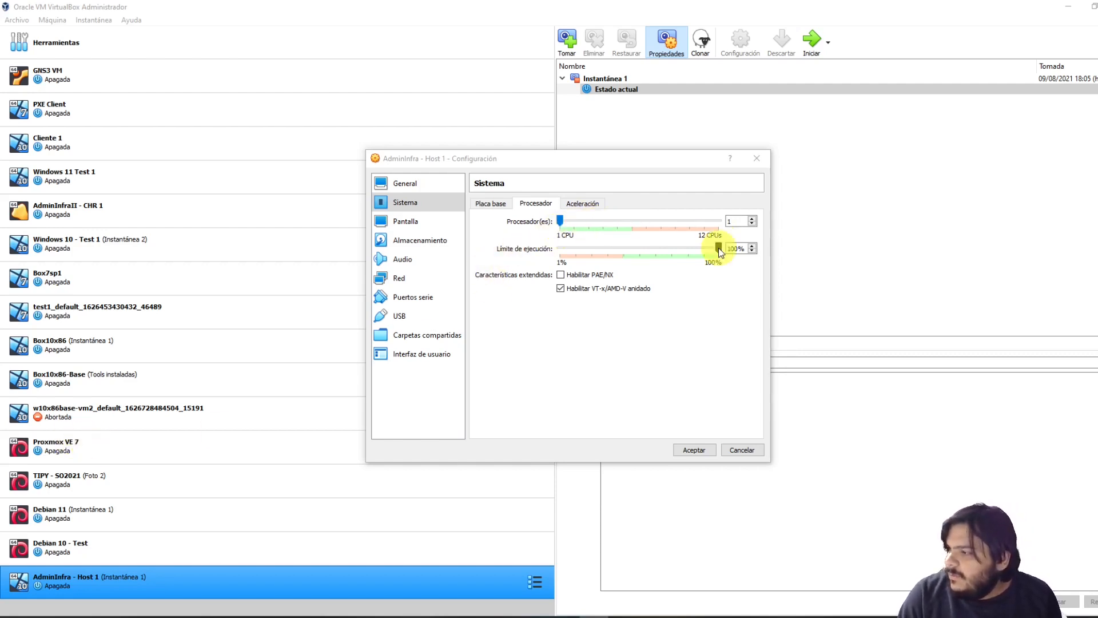
left_click_drag(737, 221, 598, 217)
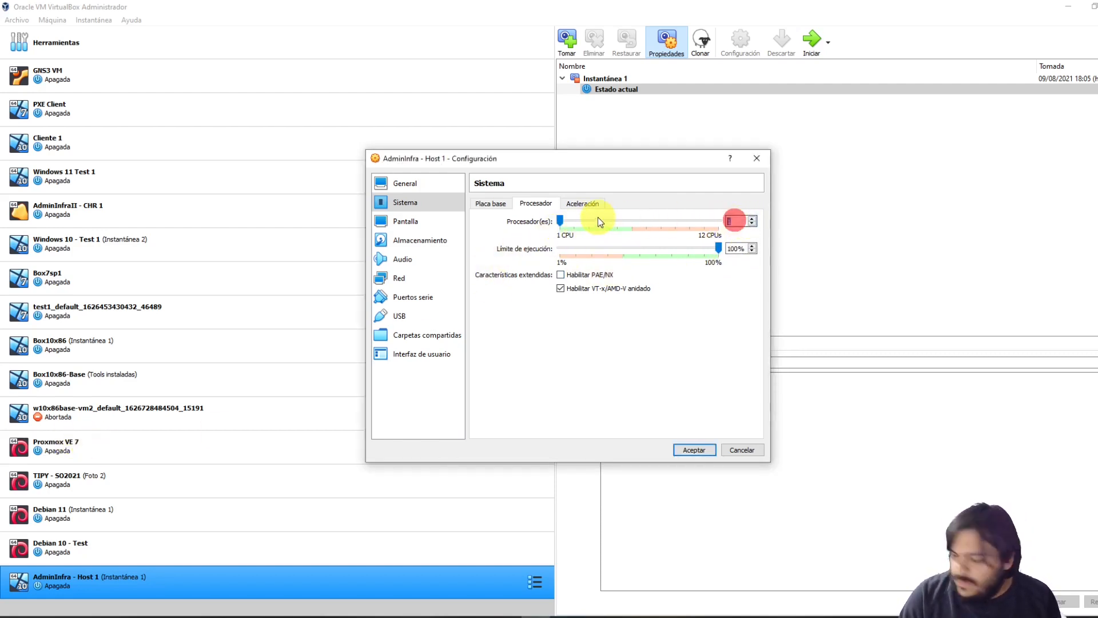
type("4")
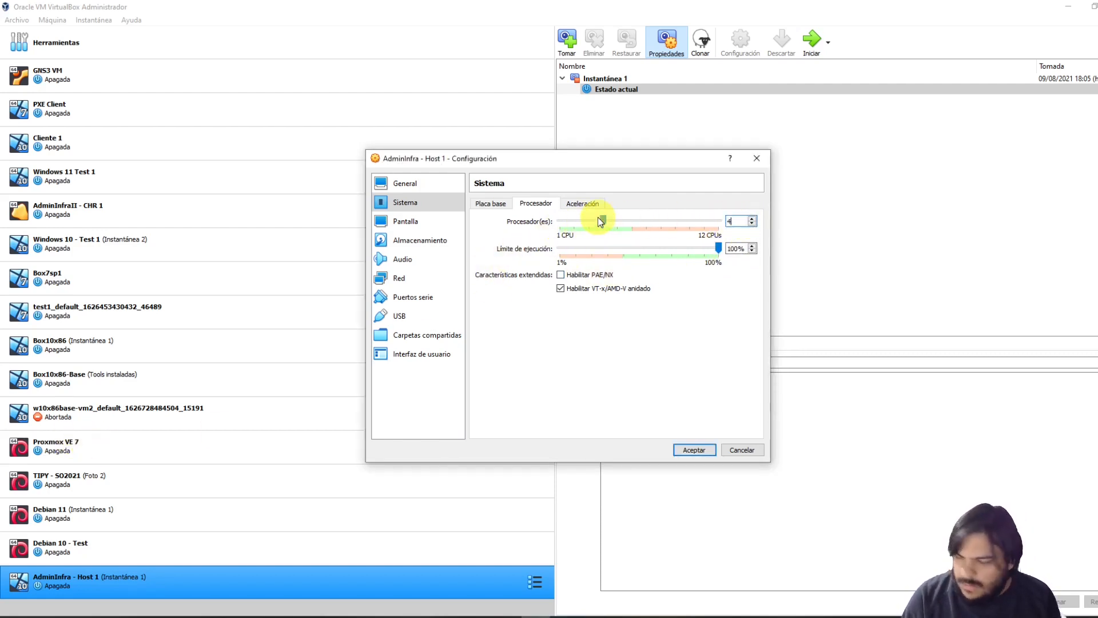
left_click(694, 449)
left_click(810, 42)
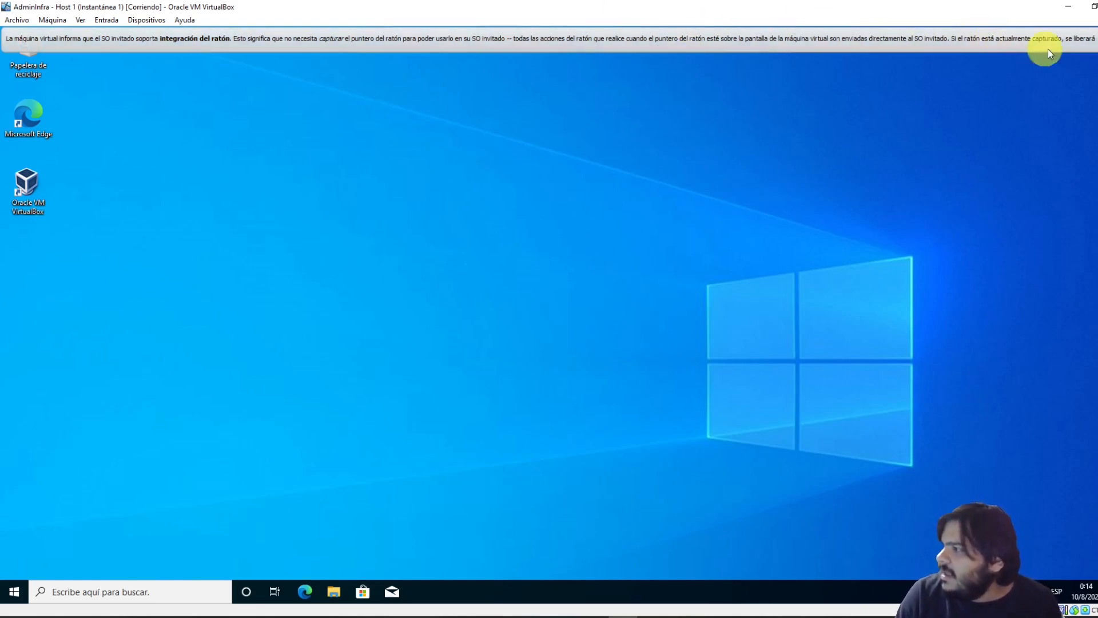
Close the mouse-integration notice bar once the guest's Windows 10 desktop has loaded
left_click(1094, 38)
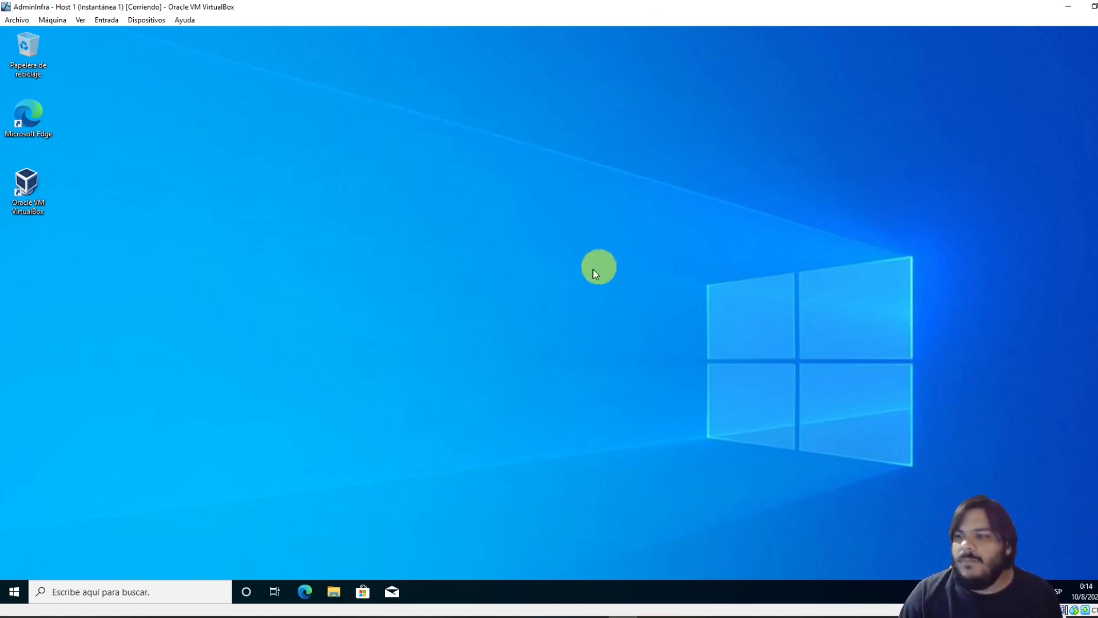
Launch Oracle VM VirtualBox inside the guest and open a File Explorer window
left_click(28, 189)
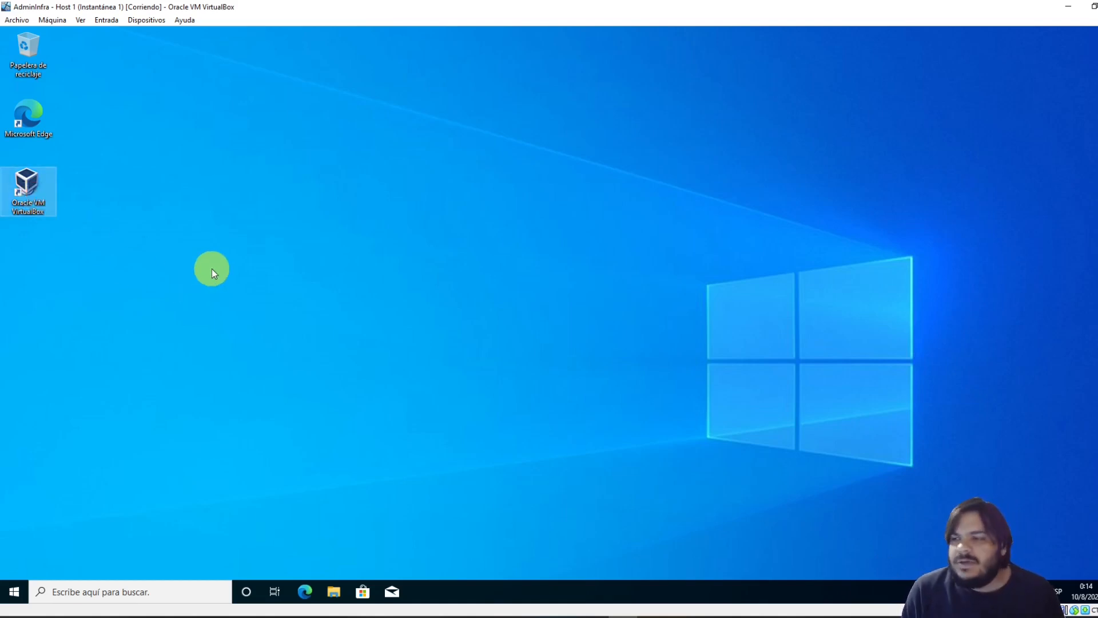
key("Return")
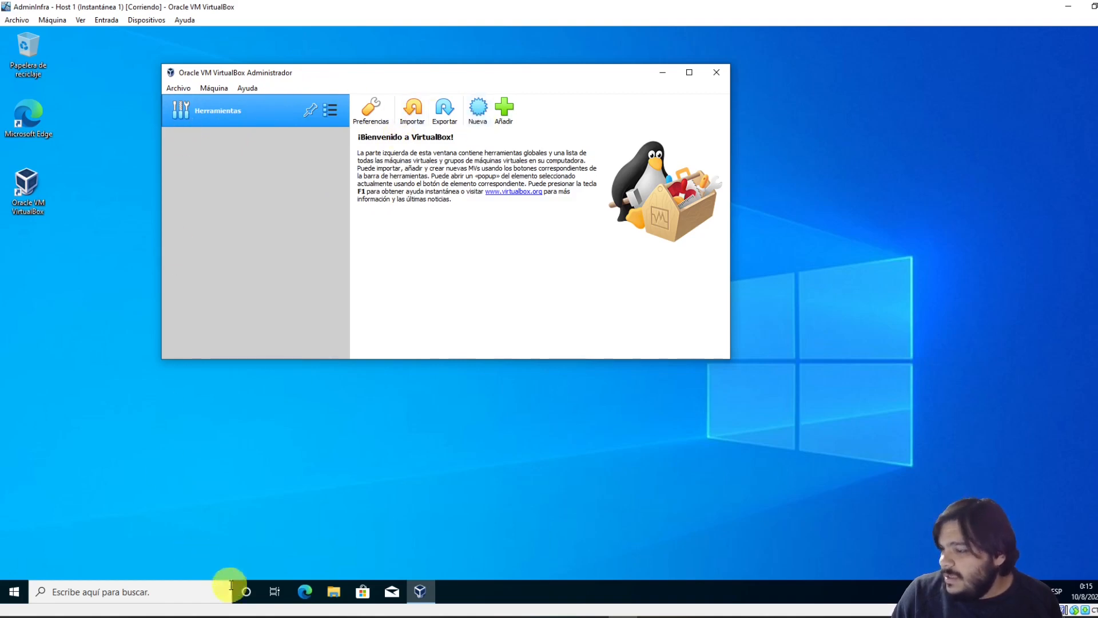
left_click(346, 591)
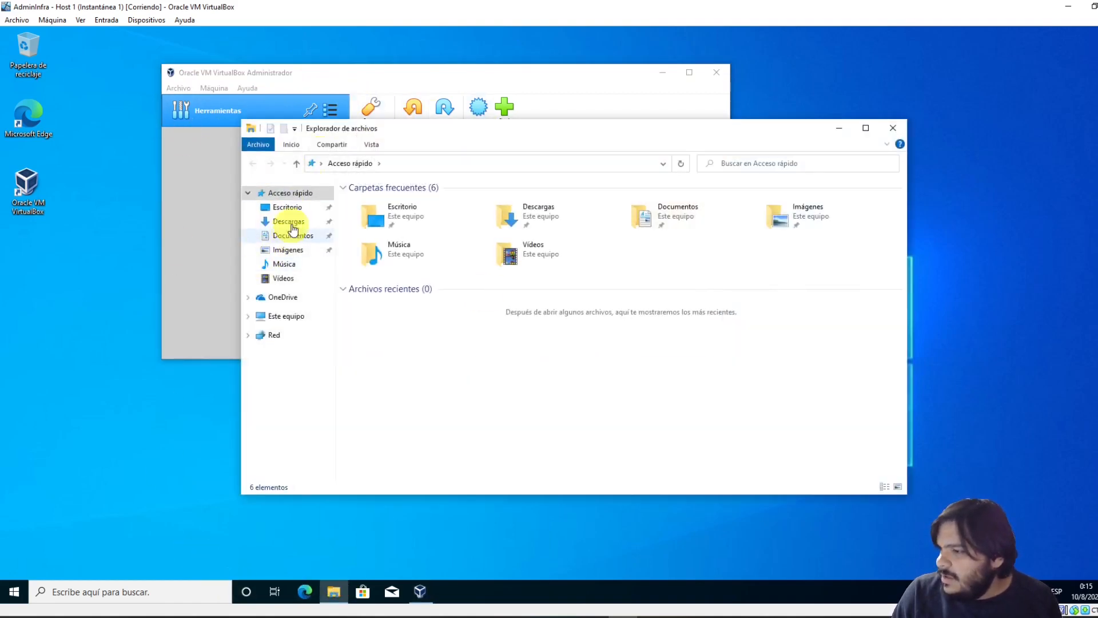
Find the proxmox-ve_7.0-1 image in Descargas, then start a new machine in VirtualBox Manager
left_click(296, 209)
left_click(299, 222)
left_click(389, 218)
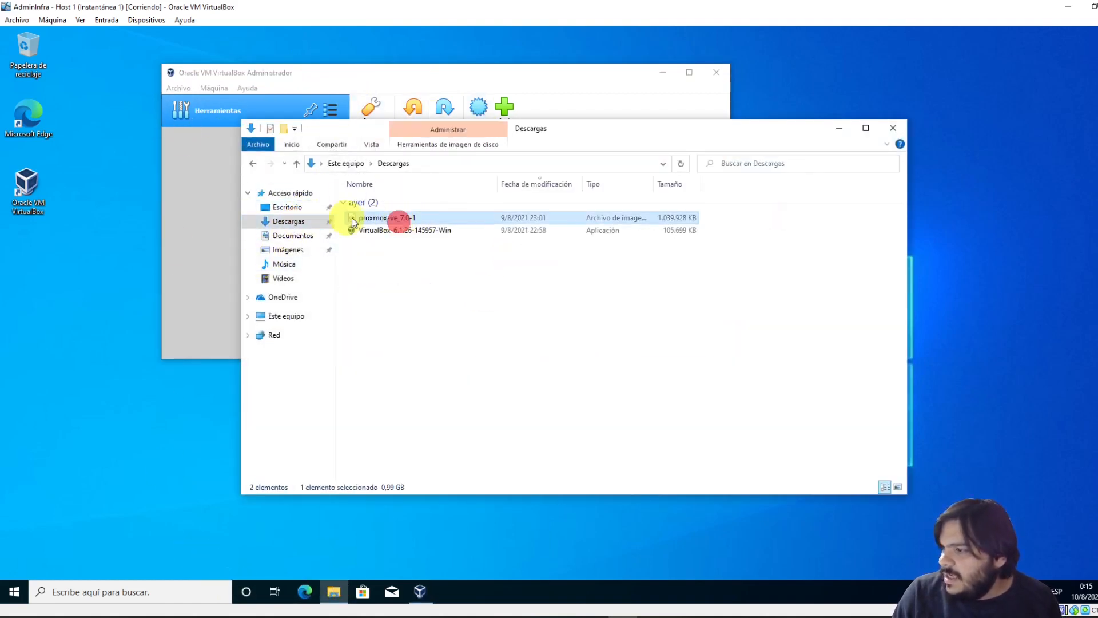
left_click(373, 228)
left_click(206, 202)
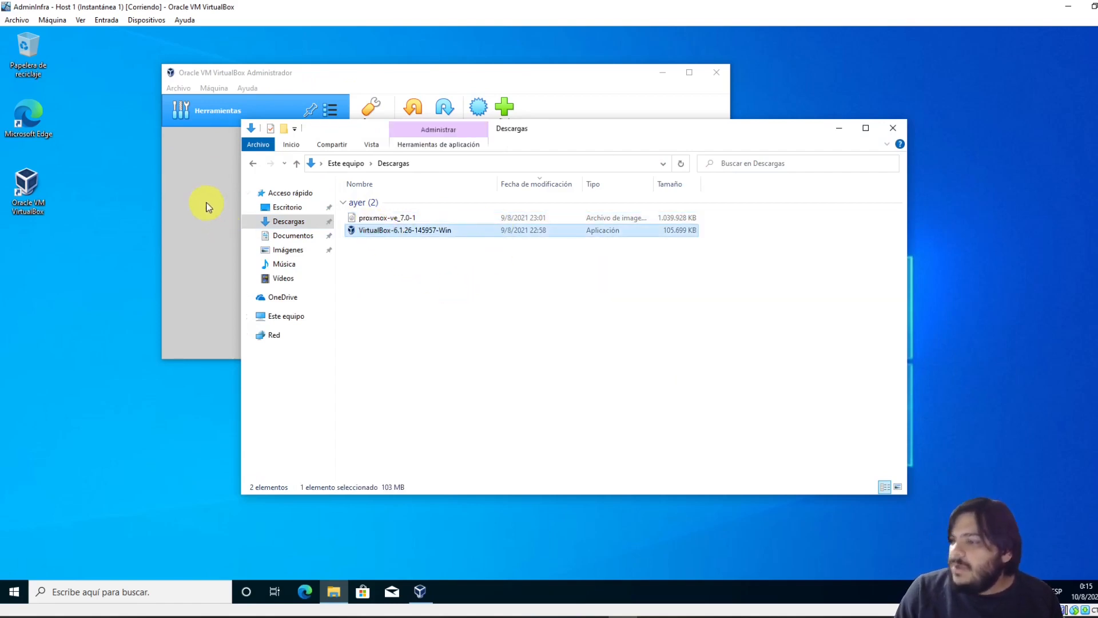
left_click(478, 107)
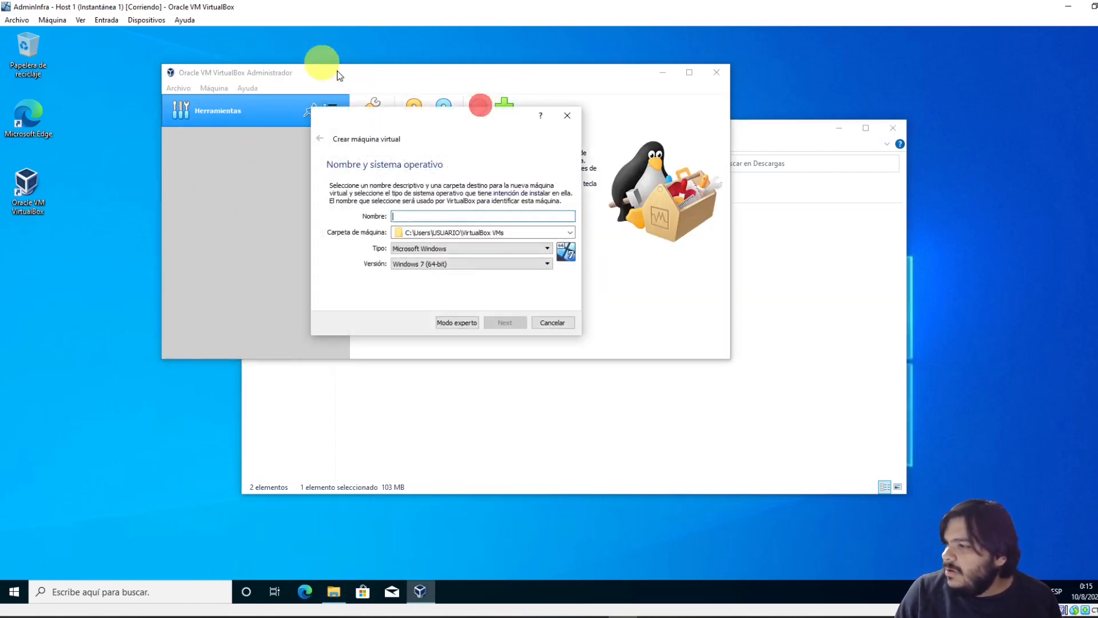
Look through the Versión list without changing it, then cancel the Crear máquina virtual wizard
left_click(462, 260)
left_click(462, 262)
left_click(455, 263)
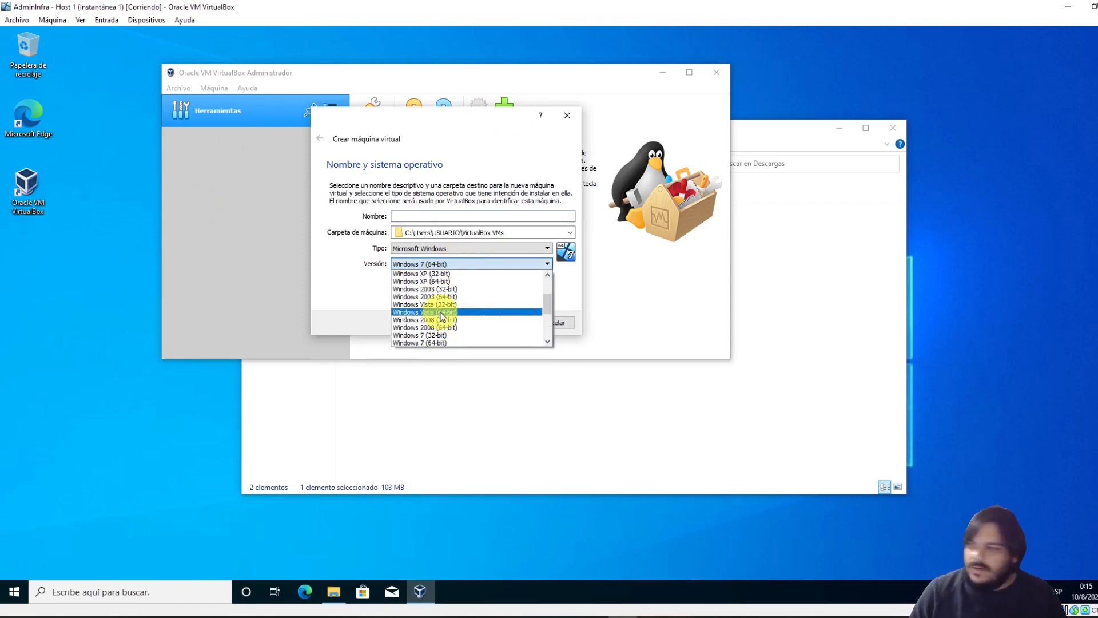
left_click(448, 208)
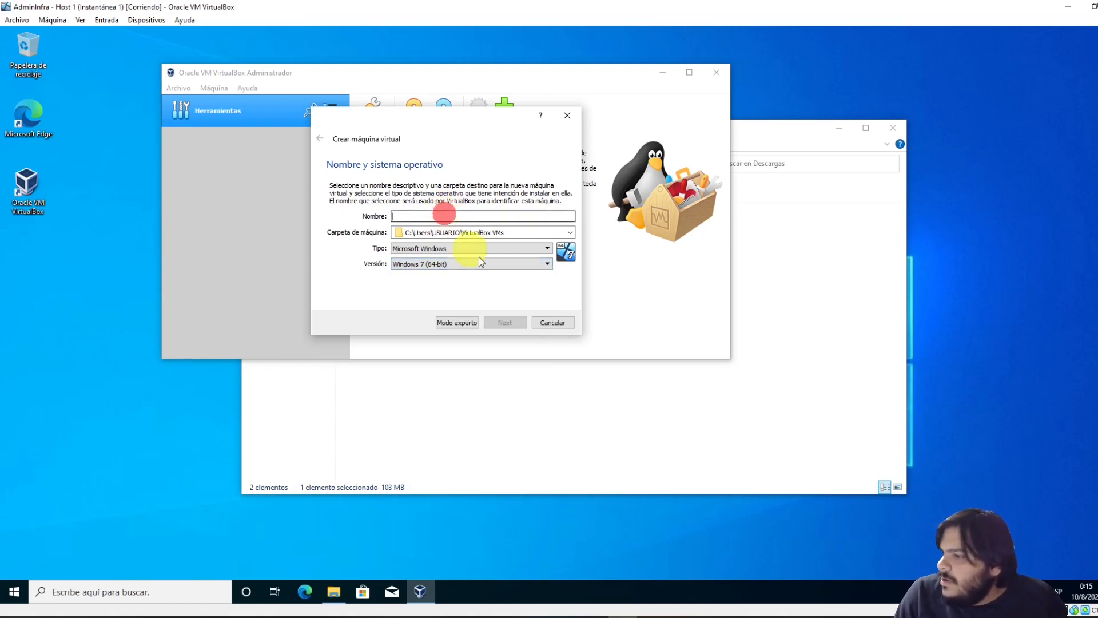
left_click(562, 324)
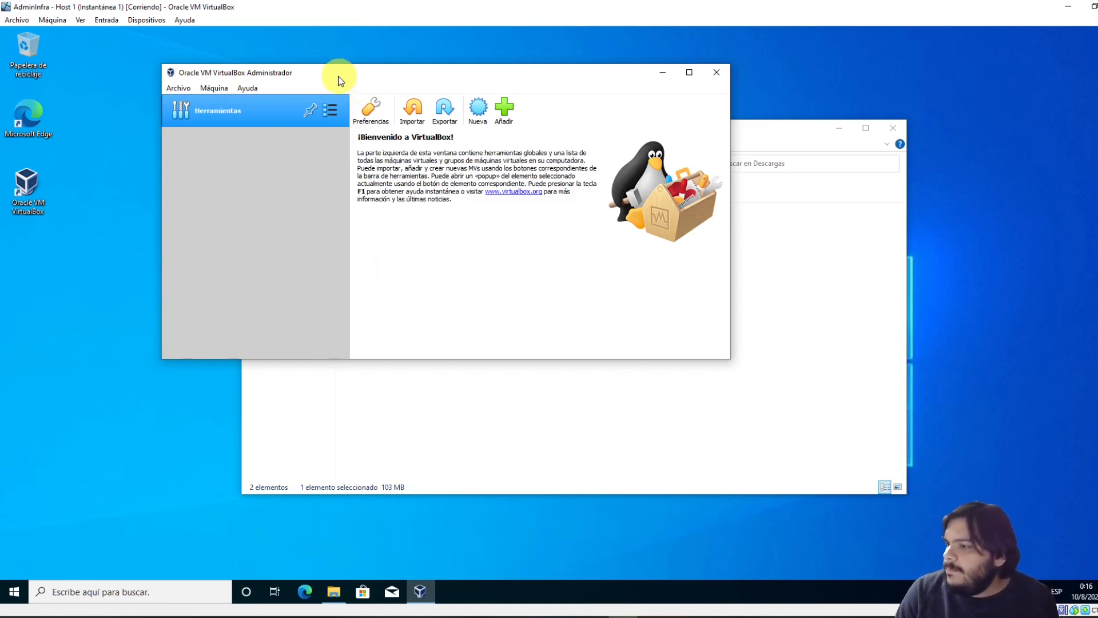
left_click_drag(334, 74, 353, 80)
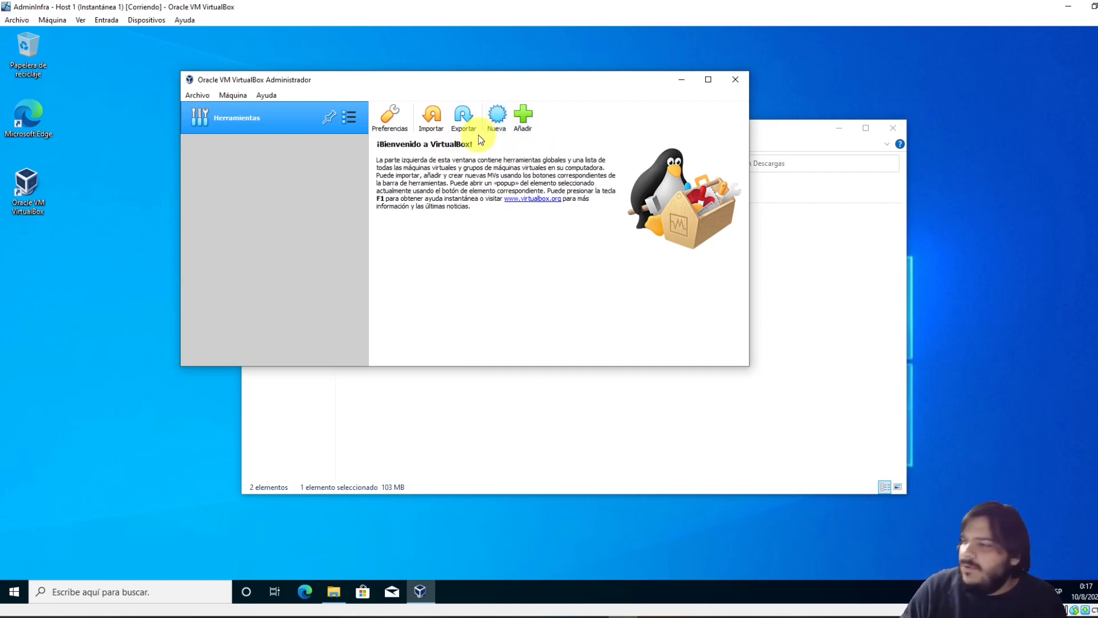
Start a new virtual machine and name it Proxmox VE 7
left_click(497, 115)
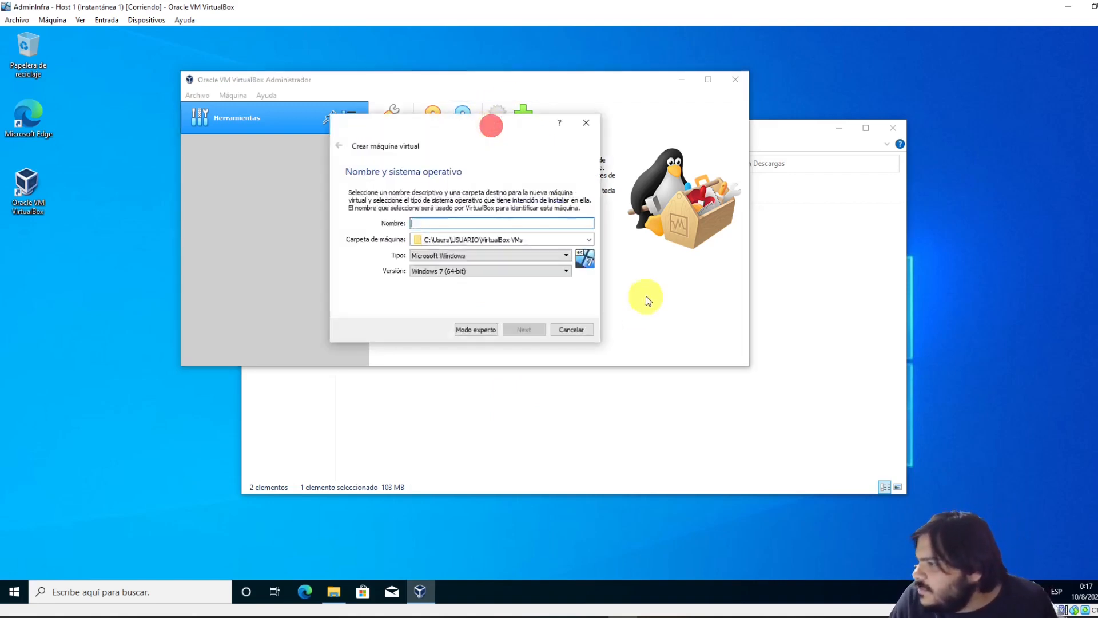
left_click(457, 255)
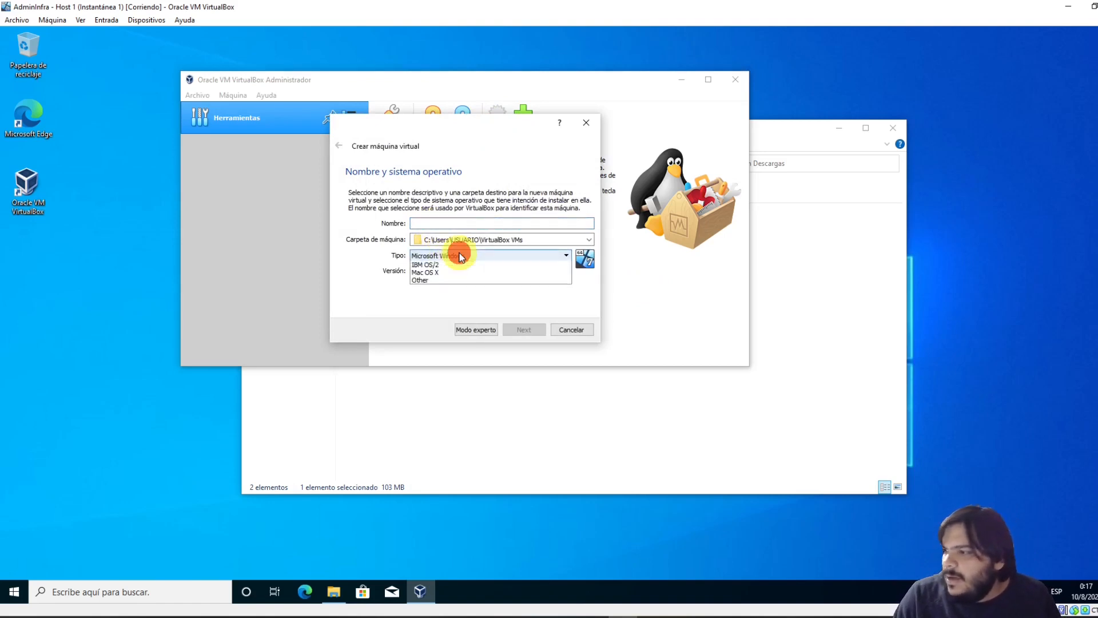
left_click(458, 260)
left_click(443, 272)
left_click(458, 255)
left_click(442, 225)
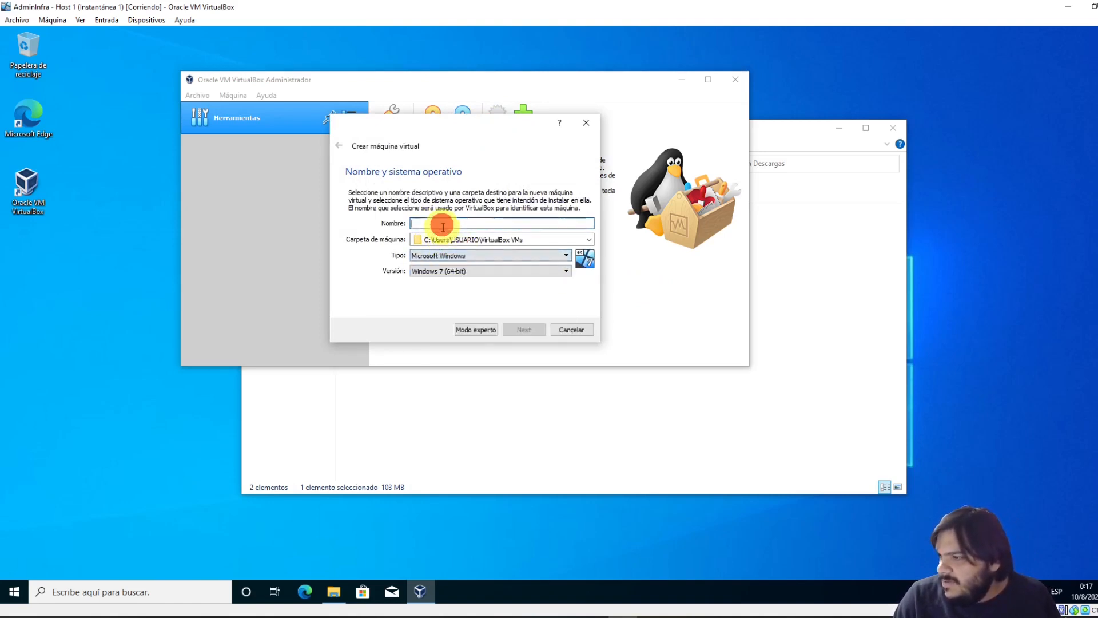
type("Prox")
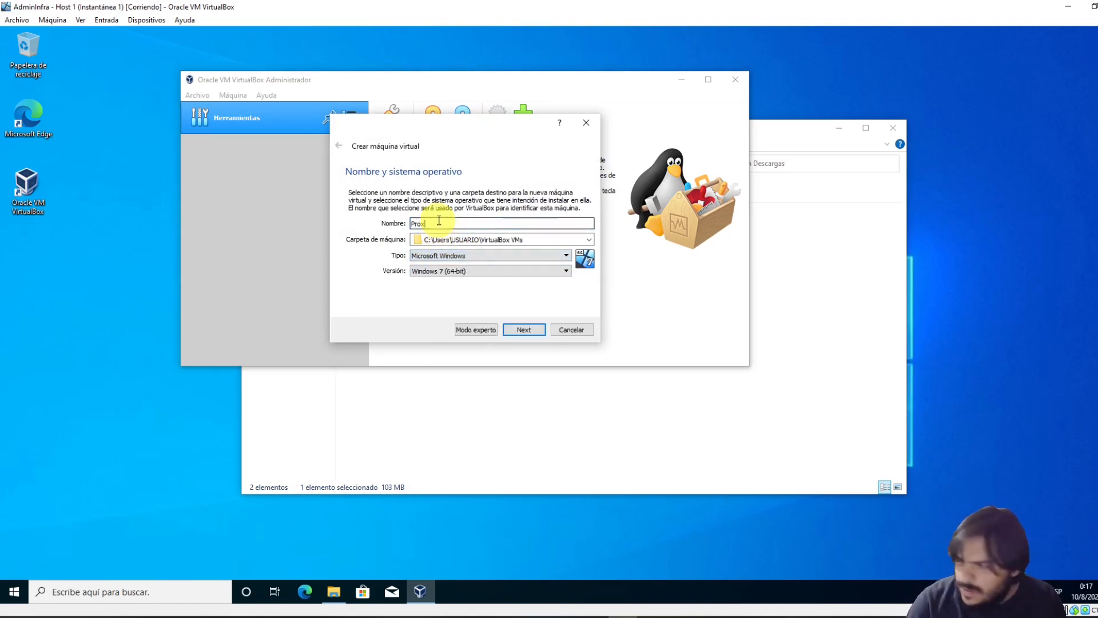
type("mo")
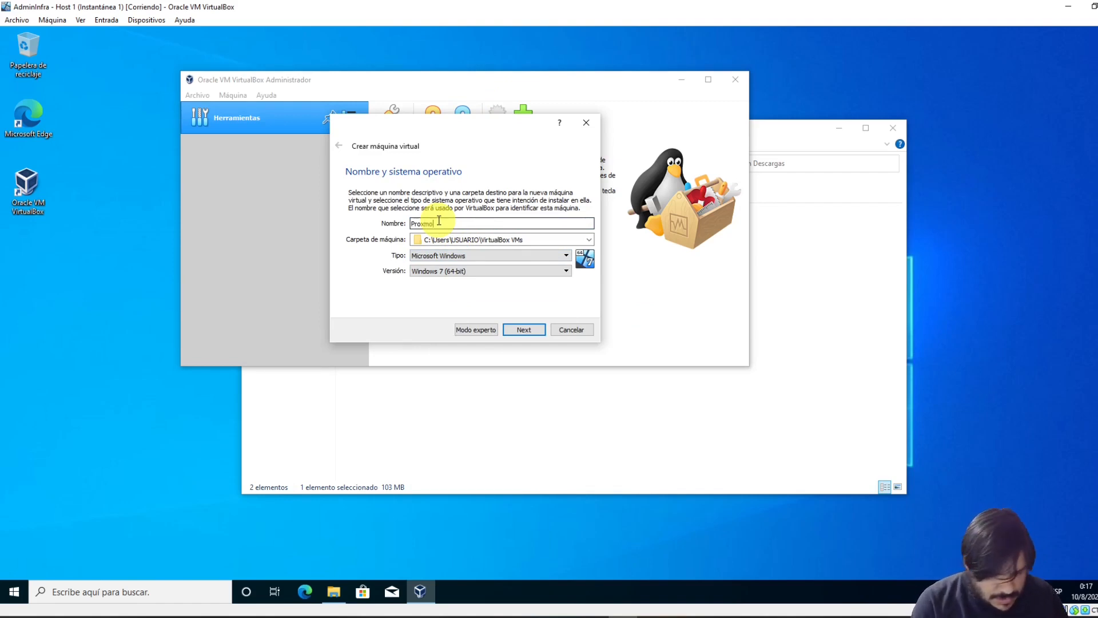
type("x VE 7")
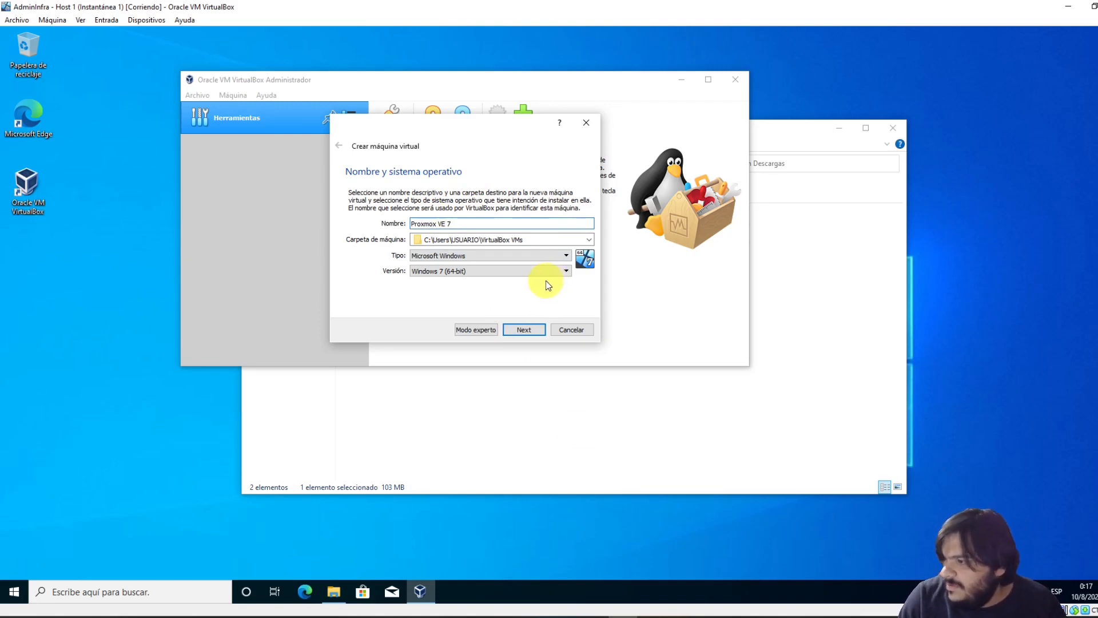
Set the operating system type to Linux and version to Debian (64-bit)
left_click(527, 257)
left_click(486, 273)
left_click(483, 269)
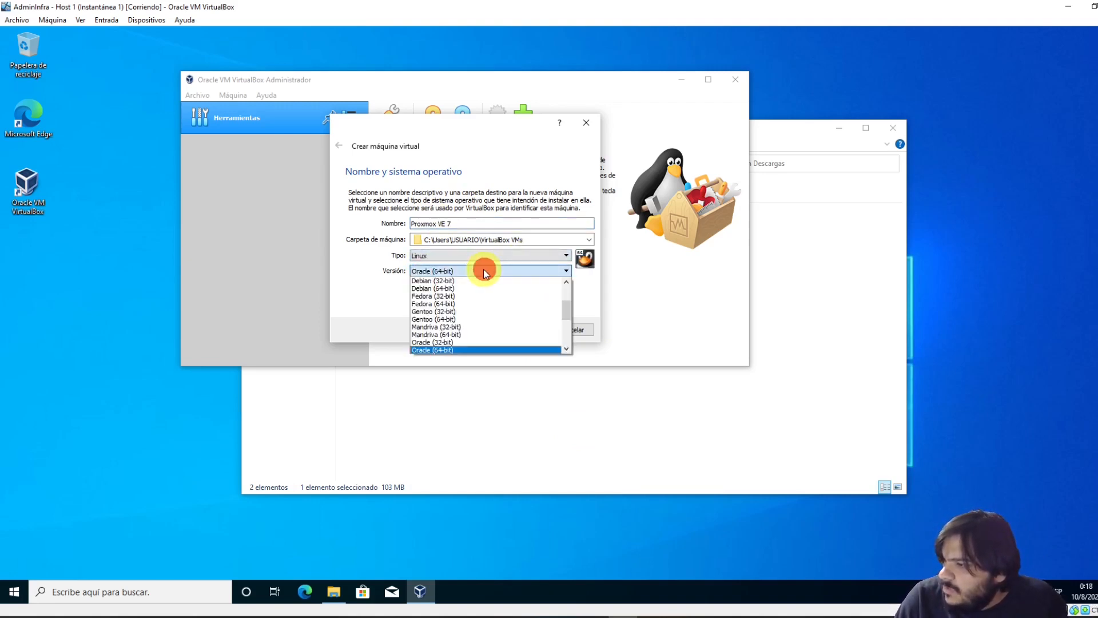
left_click(483, 269)
left_click(483, 269)
left_click(463, 288)
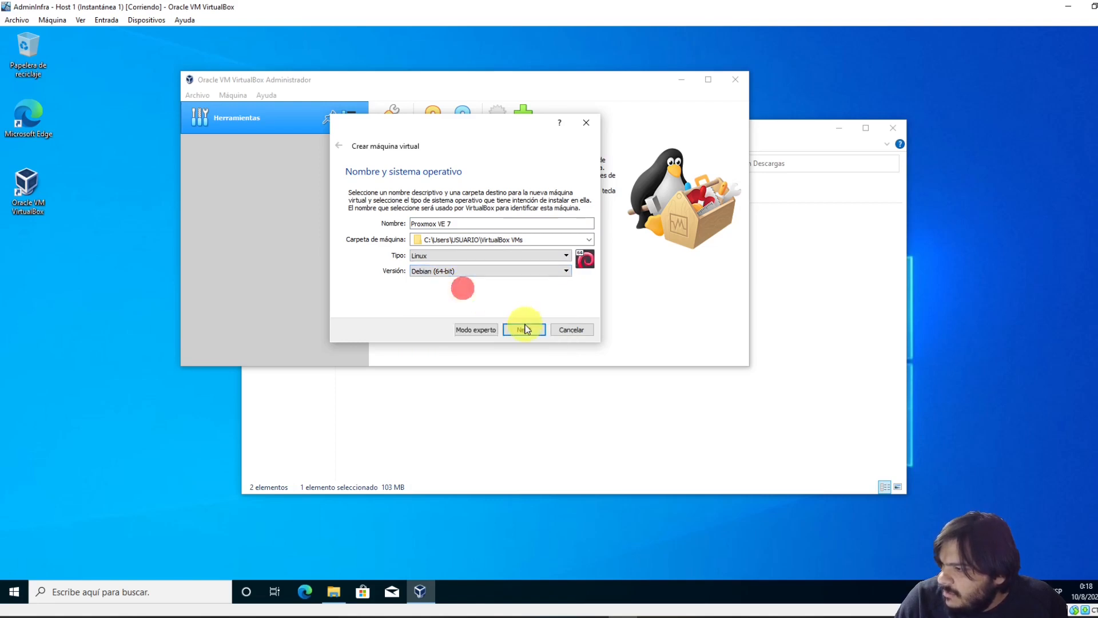
Replace the 1024 MB default with 4000 MB of memory and continue
left_click(527, 330)
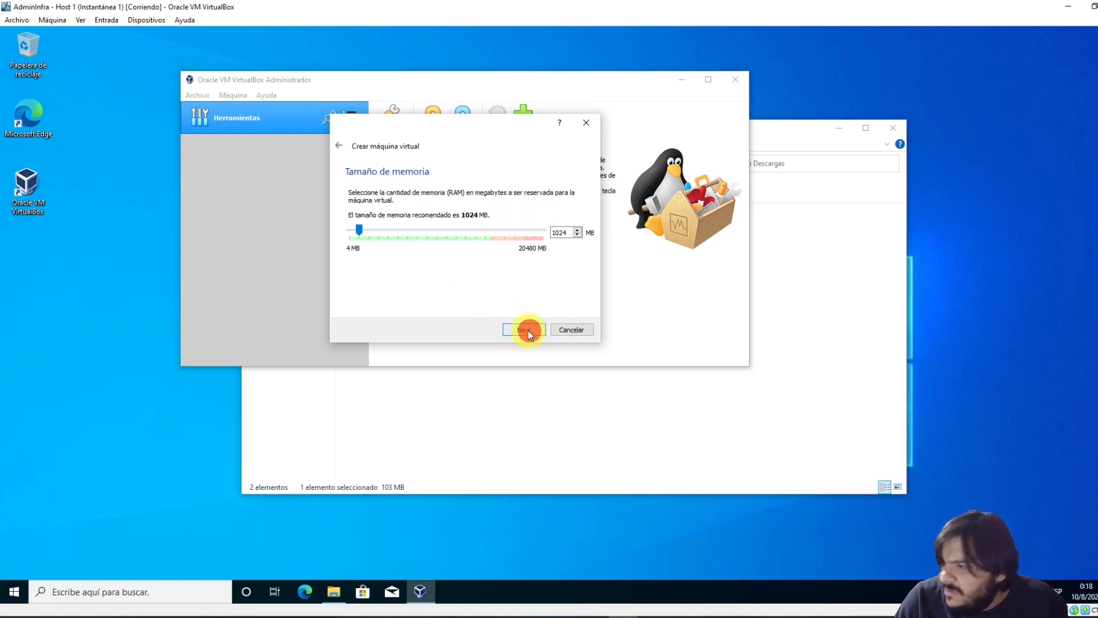
left_click_drag(567, 232, 506, 233)
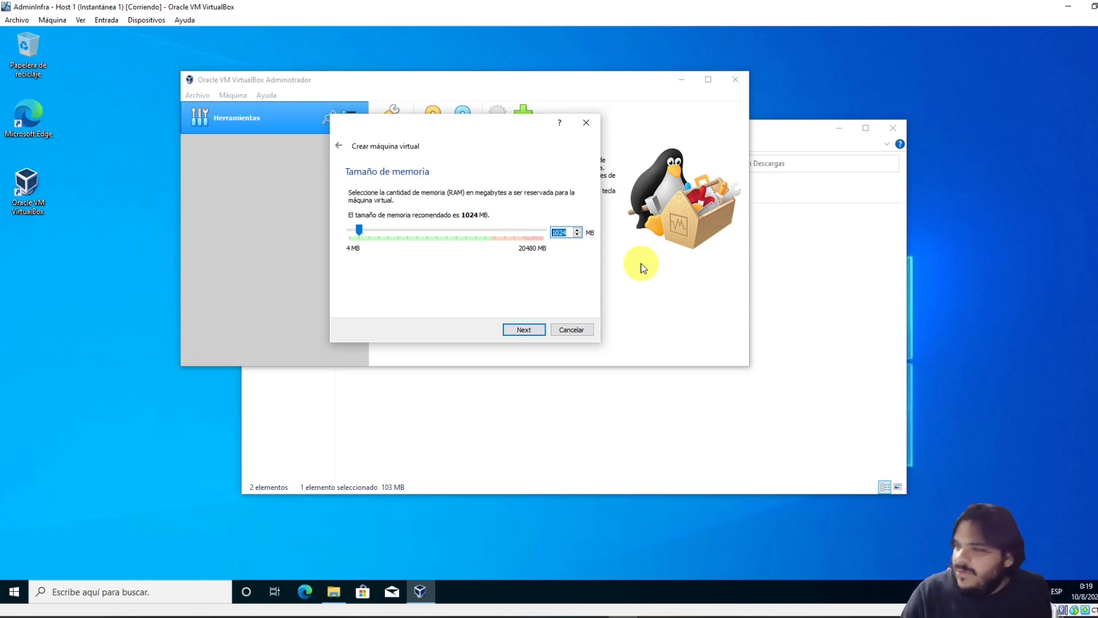
double_click(566, 232)
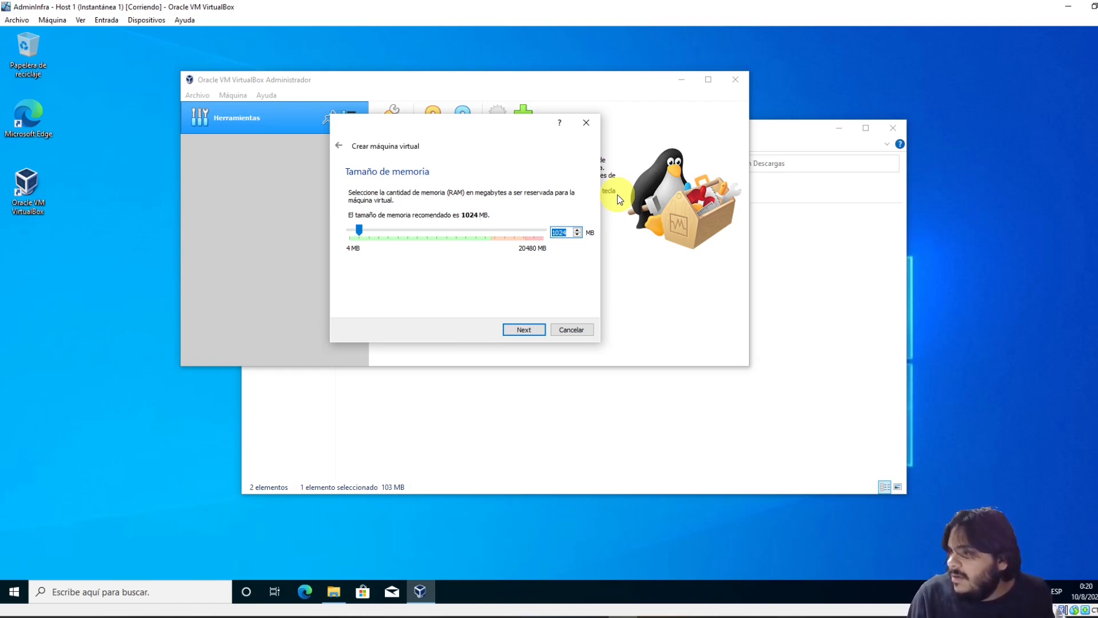
key("Left")
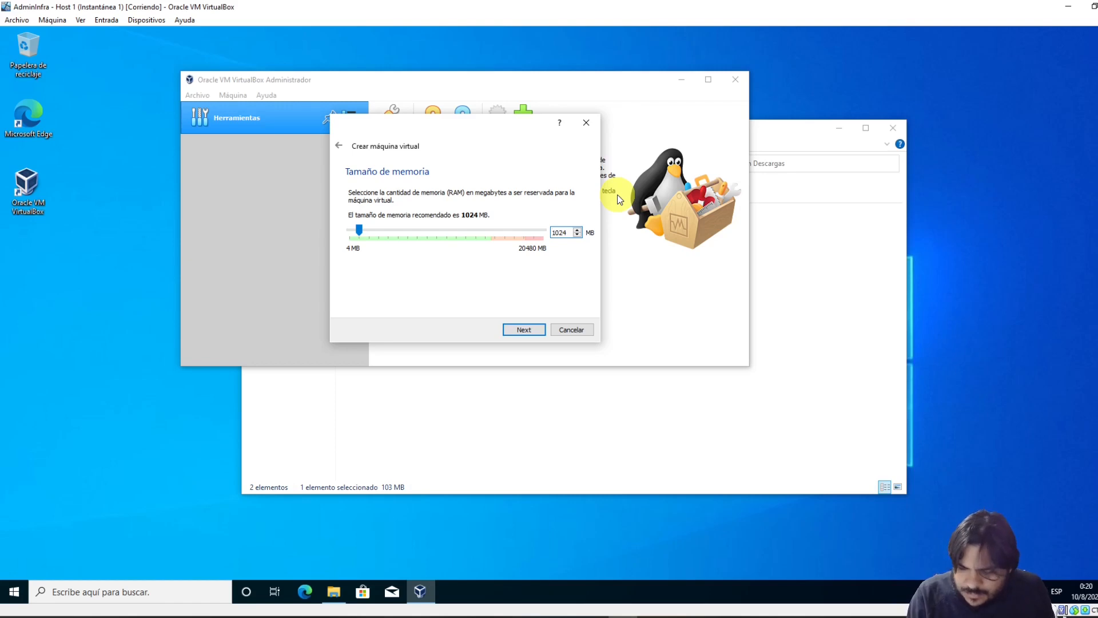
key("Delete")
key("Delete")
key("Delete")
type("4000")
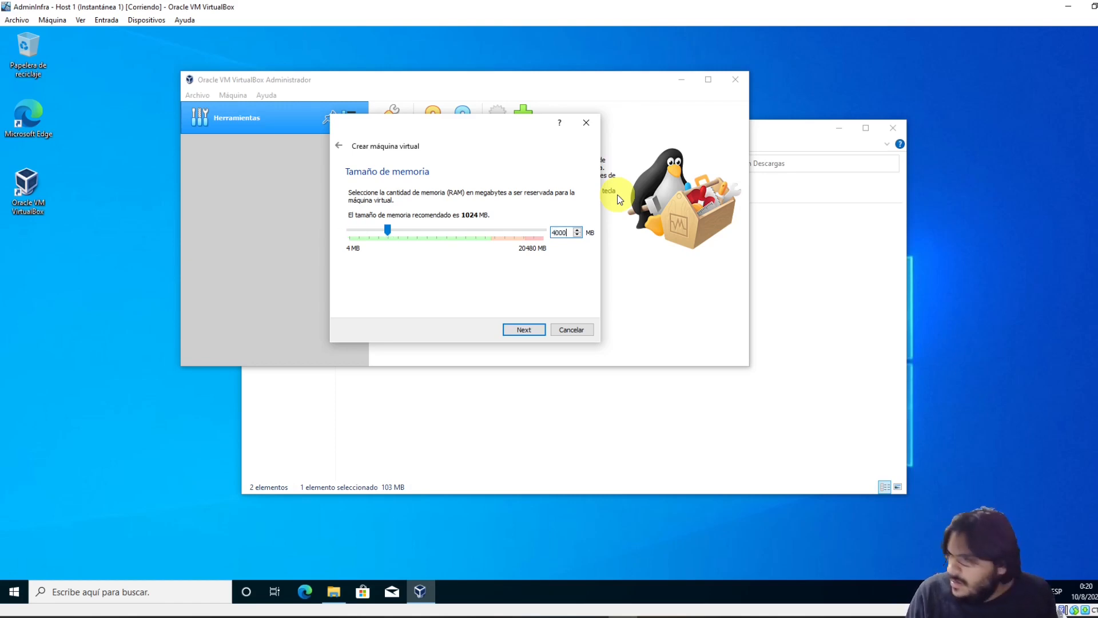
key("Return")
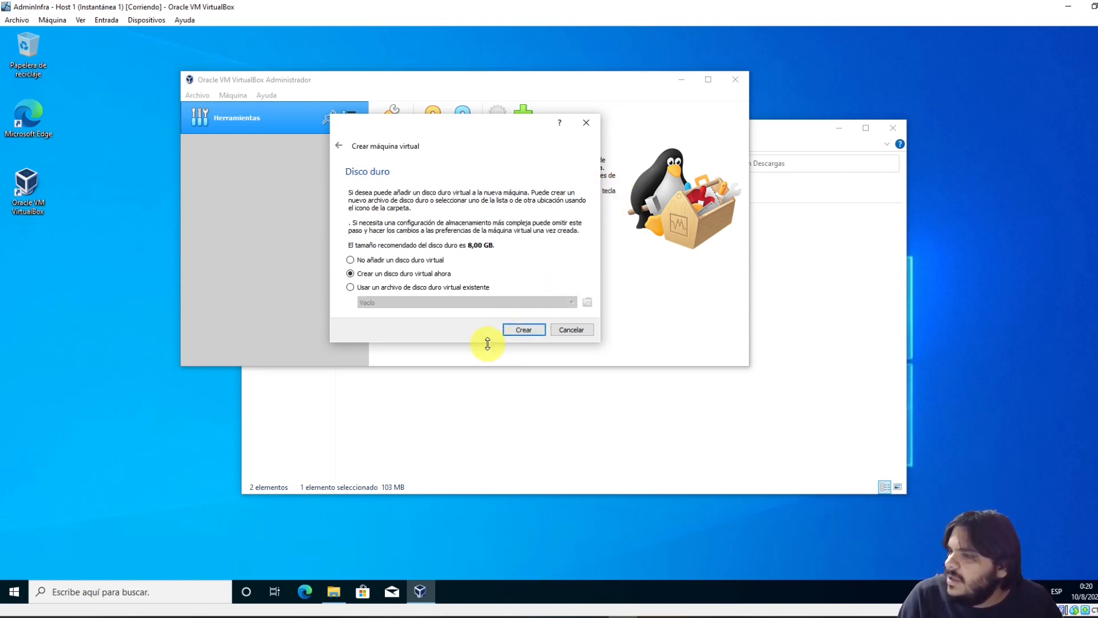
Create a new VDI virtual hard disk and check free space on drive C:
left_click(526, 330)
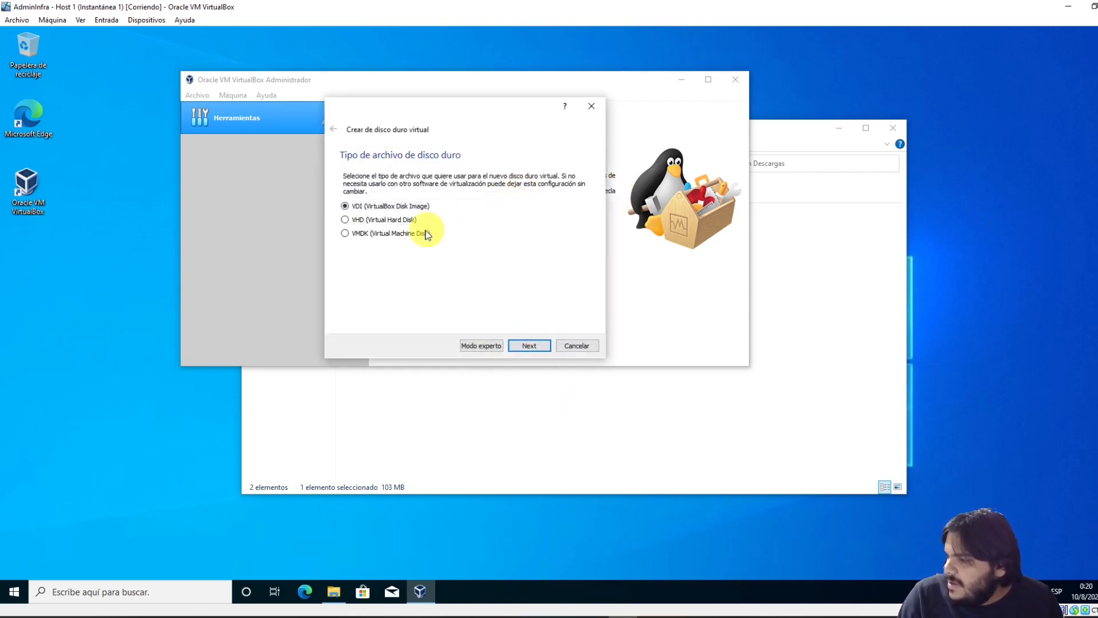
left_click(532, 345)
left_click(532, 346)
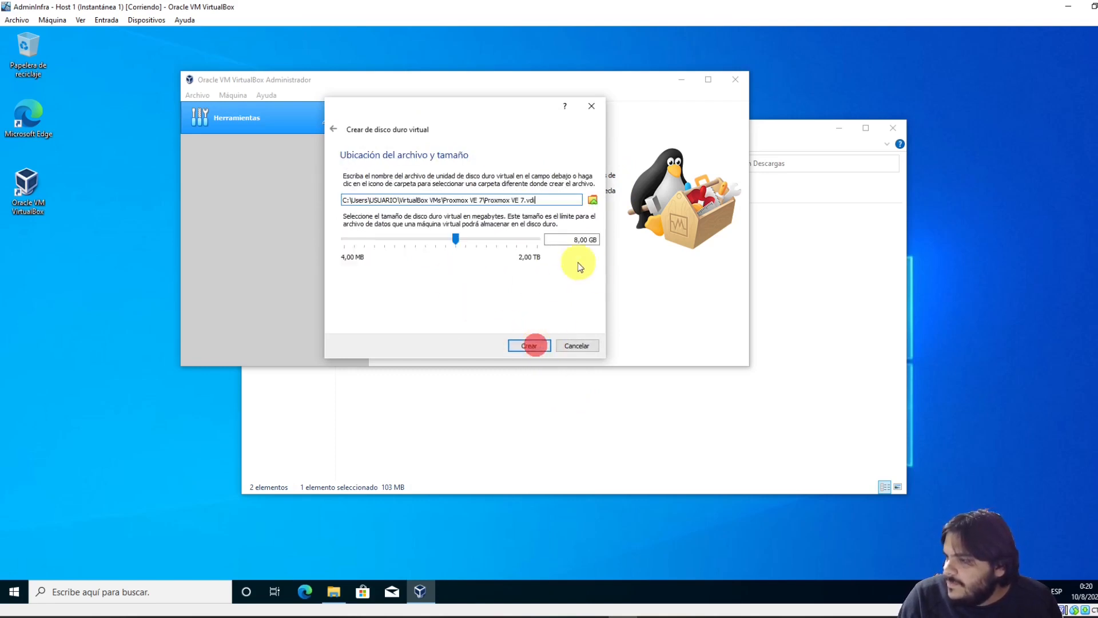
left_click(465, 454)
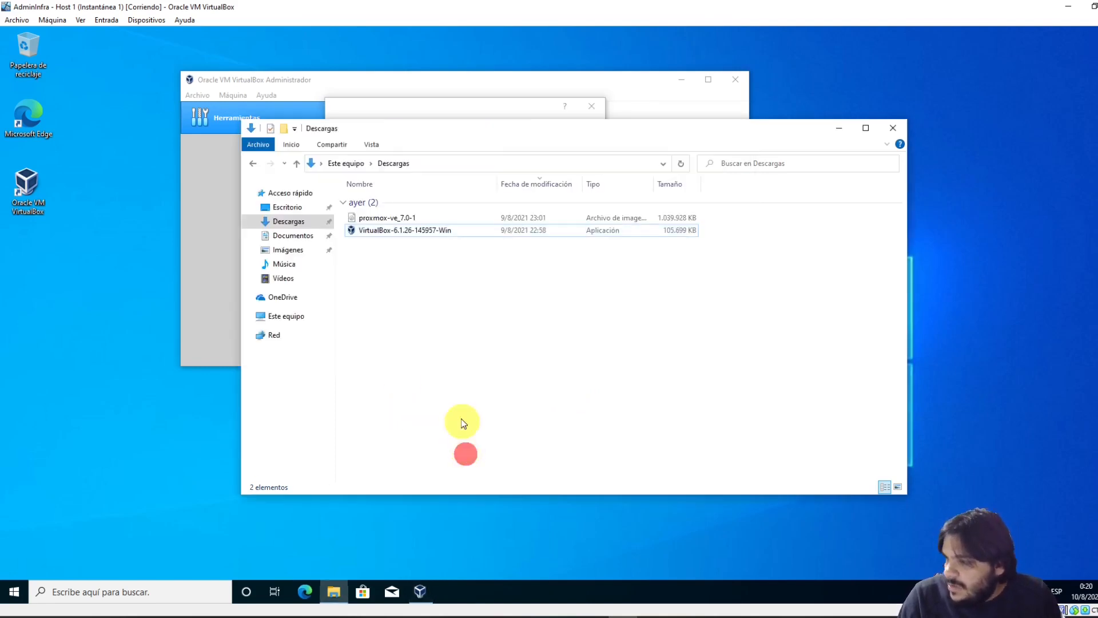
left_click(294, 316)
left_click(436, 326)
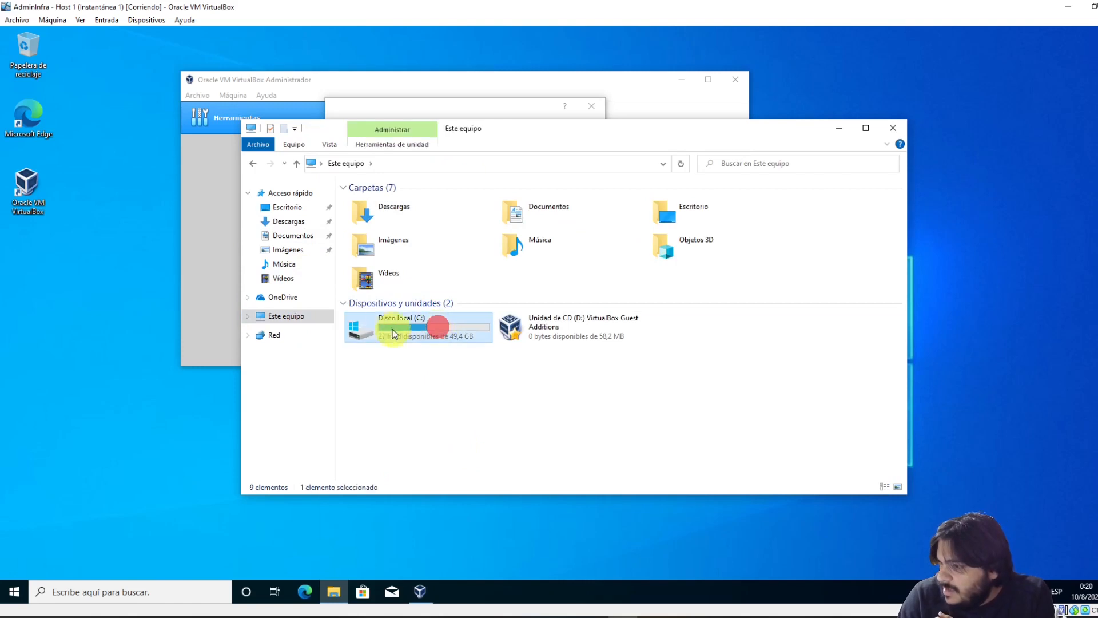
left_click(839, 129)
Change the disk size from 8 GB to 50 GB and create the machine
left_click(580, 243)
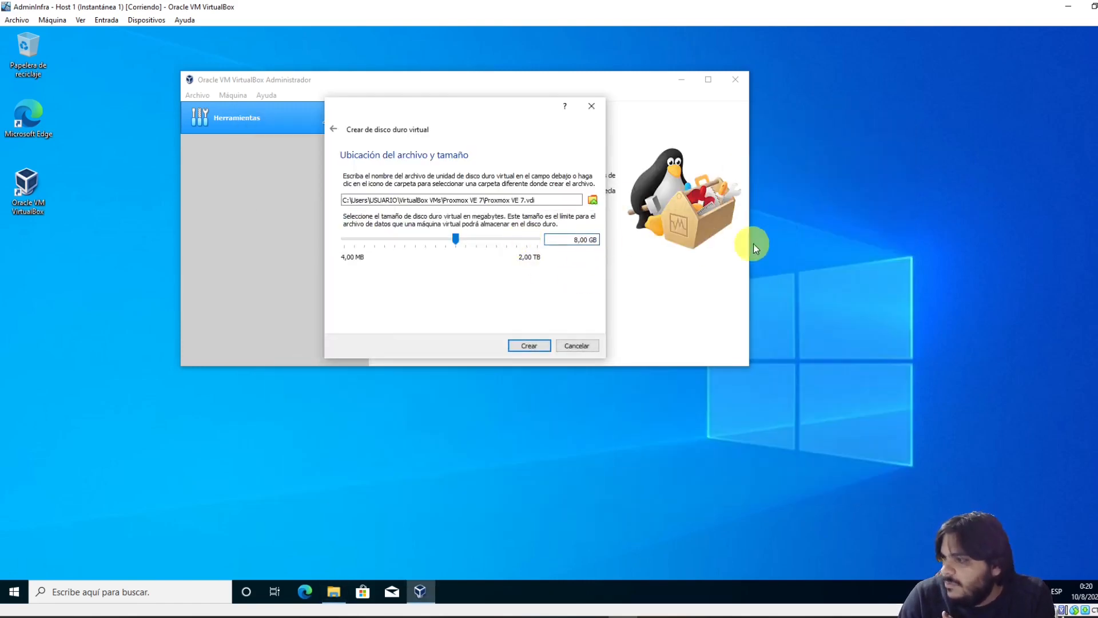
key("BackSpace")
type("50")
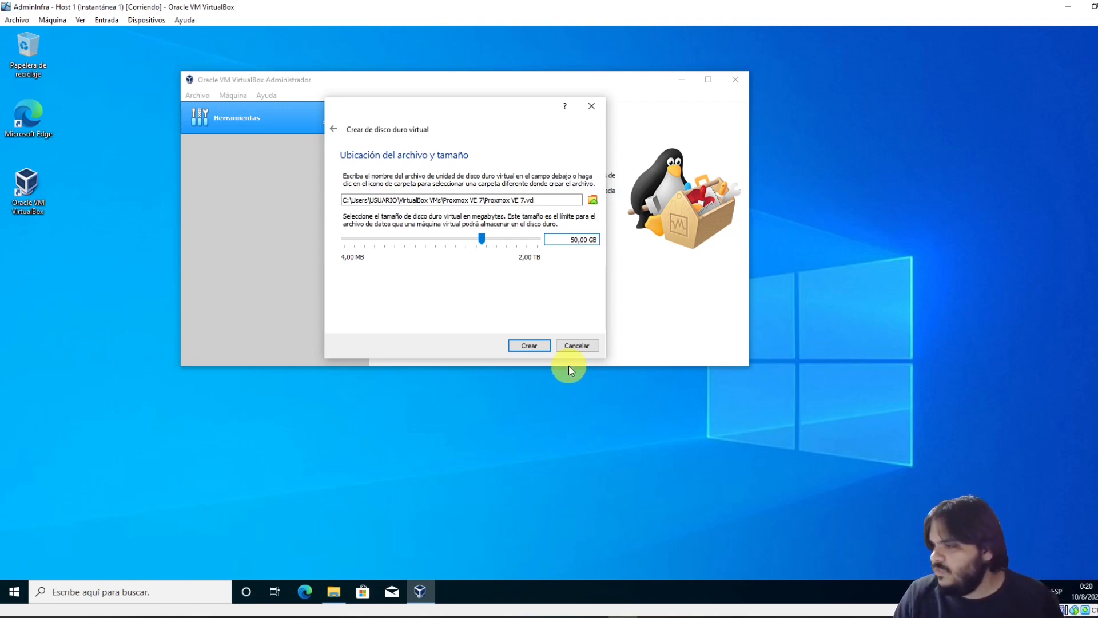
left_click(542, 349)
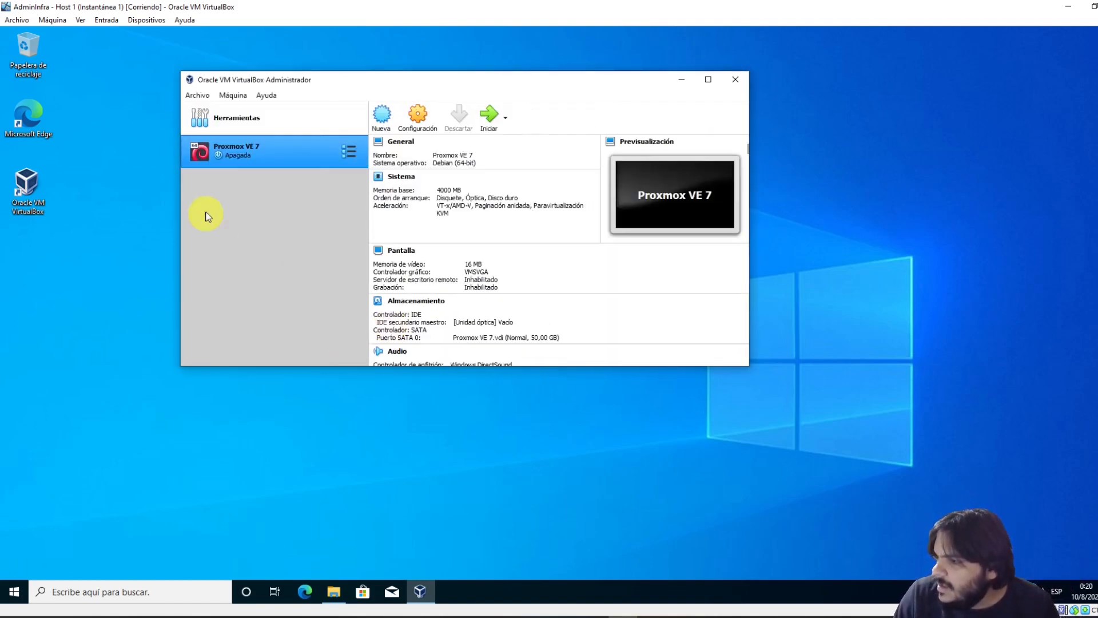
Launch Proxmox VE 7 with Iniciar to reach the startup-disk prompt
left_click(489, 113)
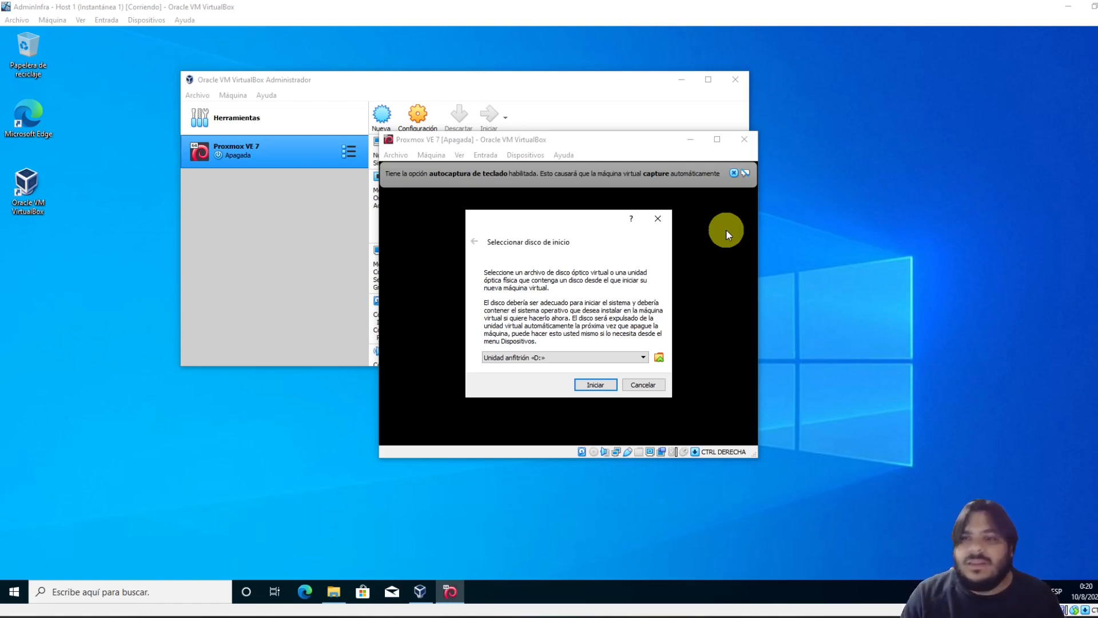
Add proxmox-ve_7.0-1.iso from Descargas as the startup disk and boot from it
left_click(589, 362)
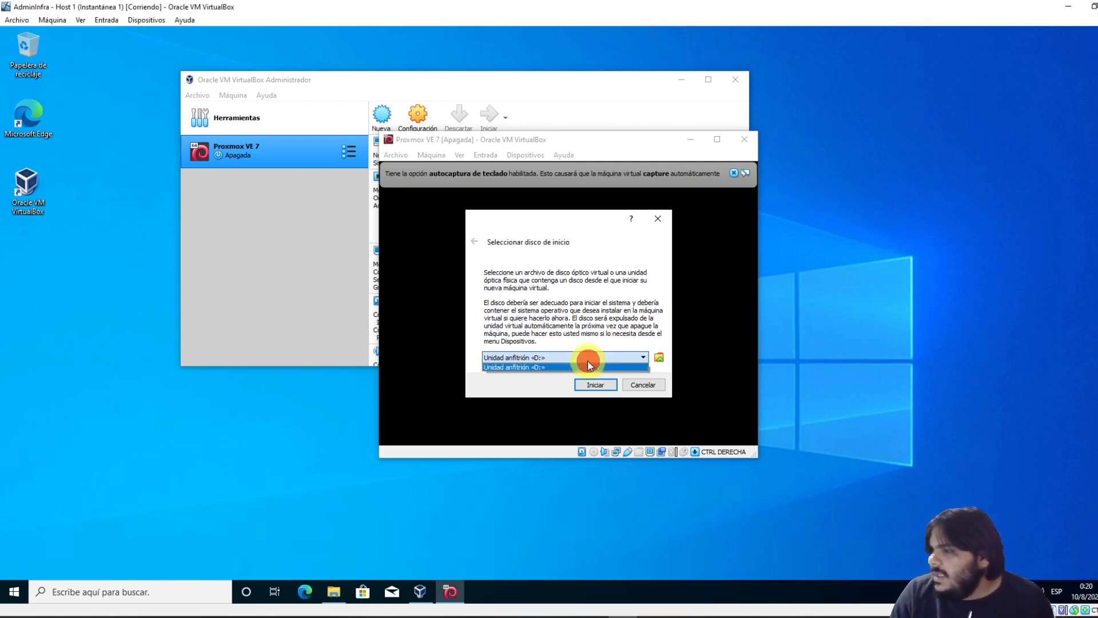
left_click(587, 363)
left_click(735, 171)
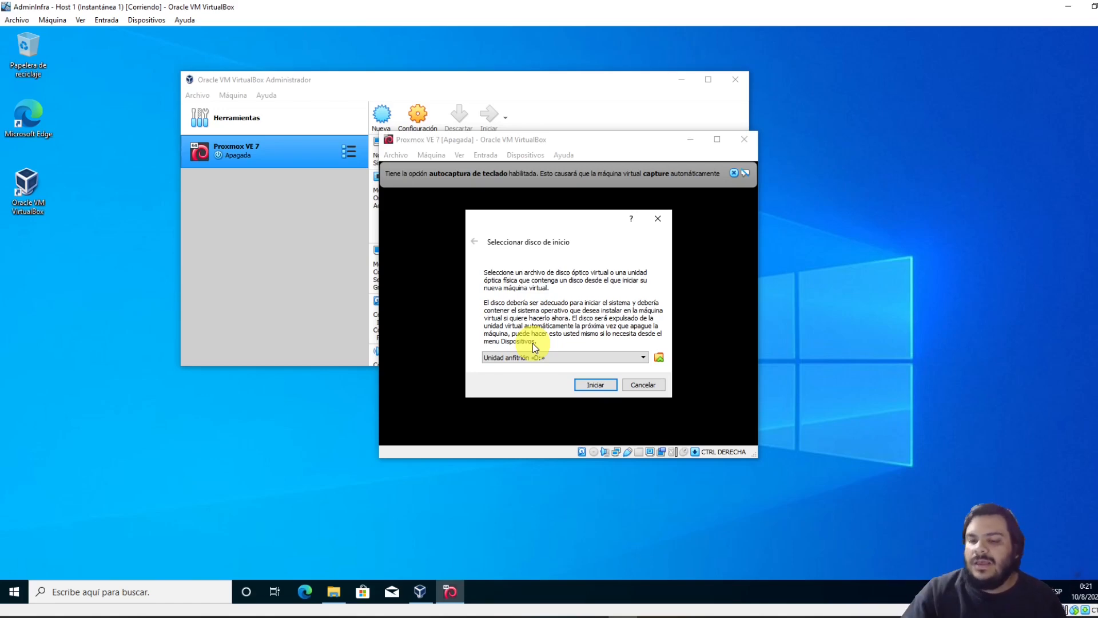
left_click(660, 357)
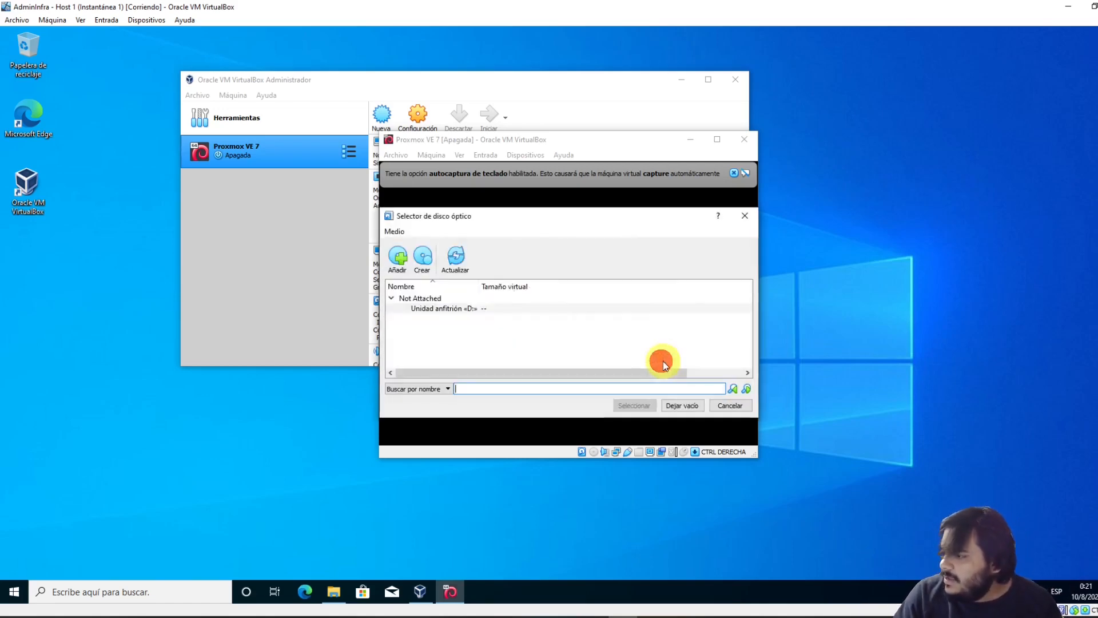
left_click(398, 256)
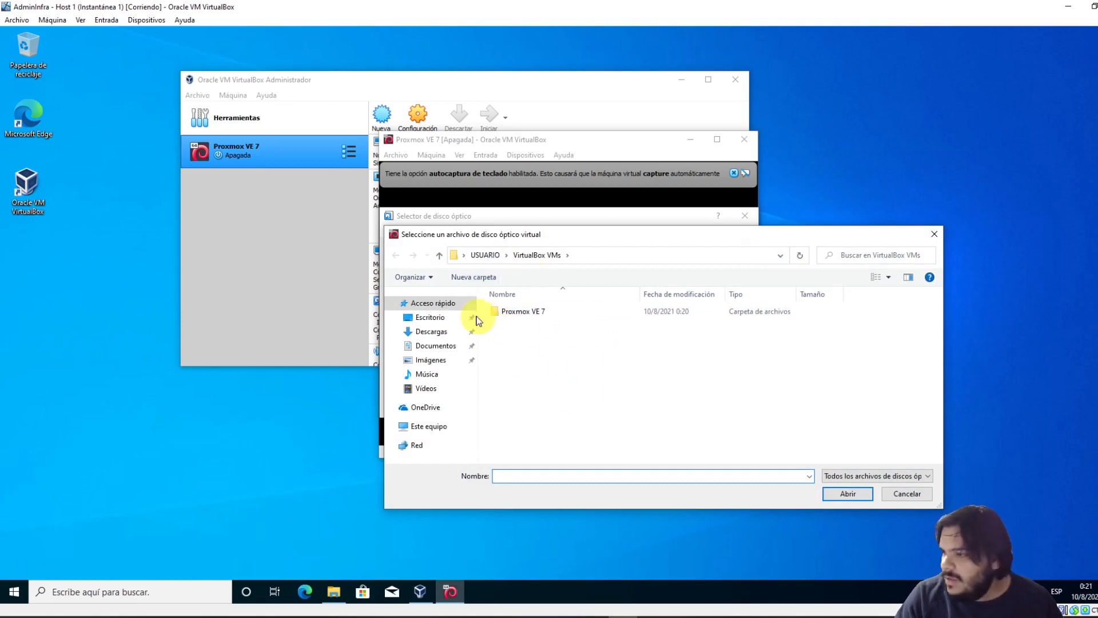
left_click(432, 331)
left_click(514, 328)
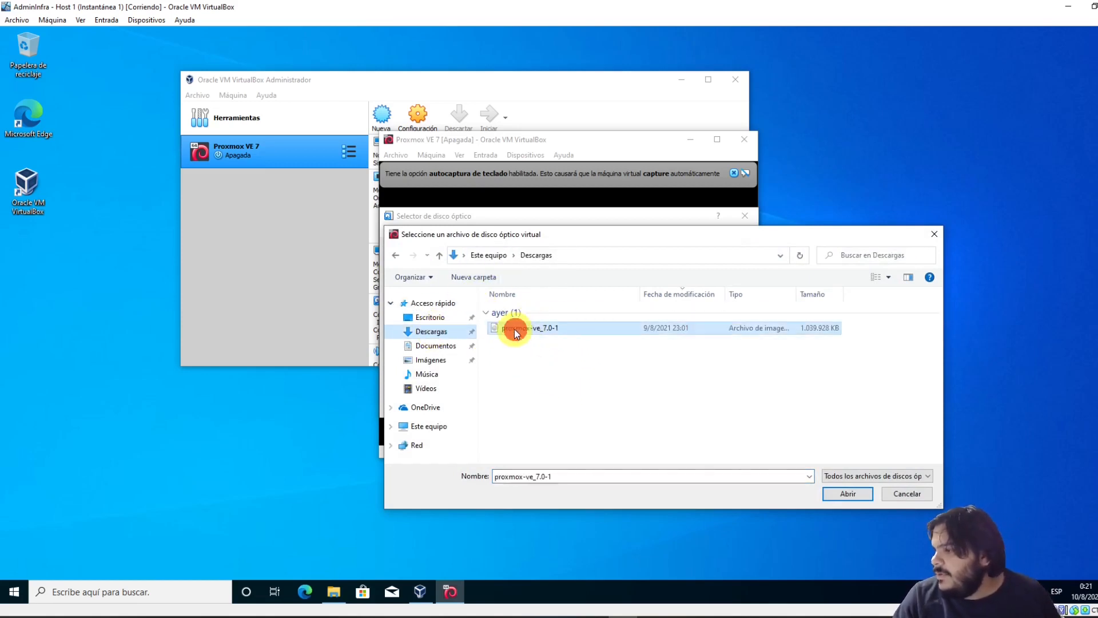
double_click(514, 328)
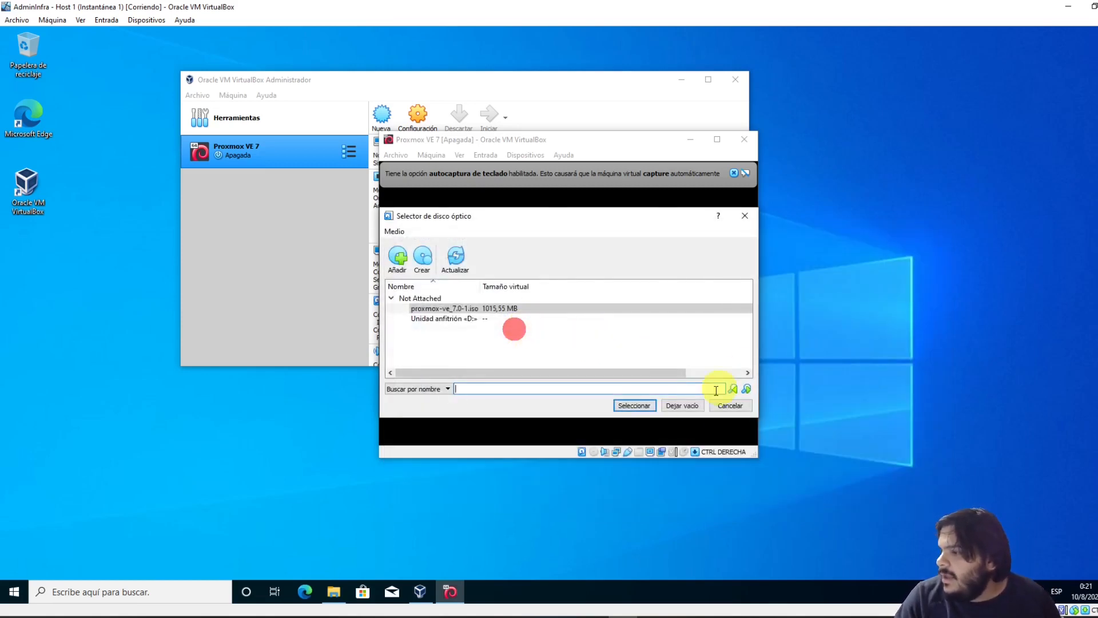
left_click(642, 406)
left_click(590, 385)
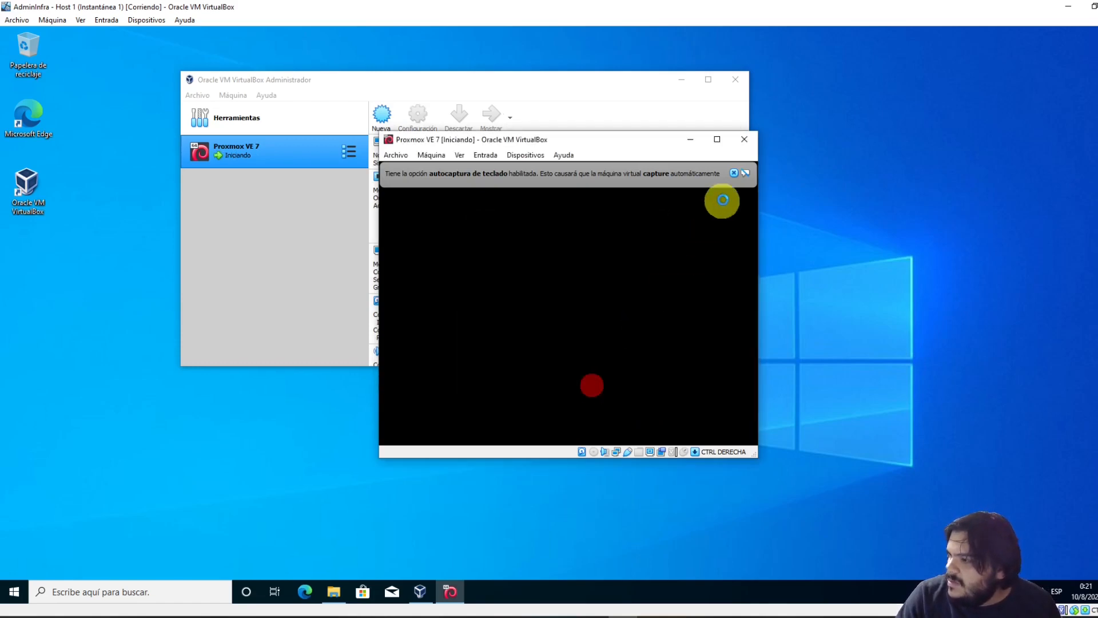
Dismiss the capture notice, reposition the VM window and boot the standard Install Proxmox VE option
left_click(734, 173)
left_click_drag(614, 140, 481, 67)
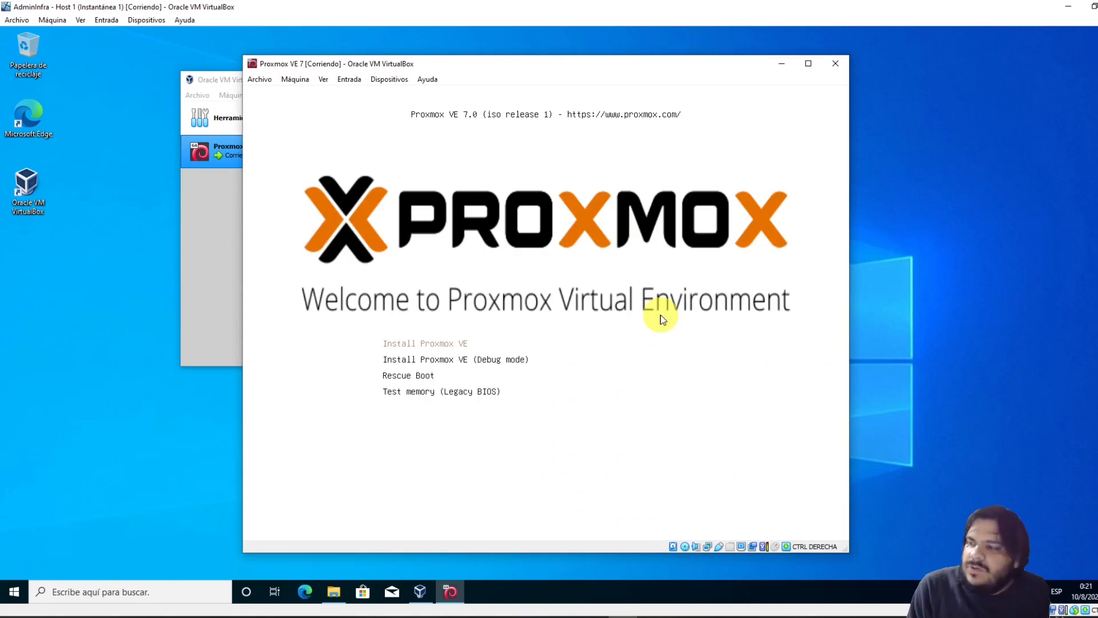
key("Down")
key("Up")
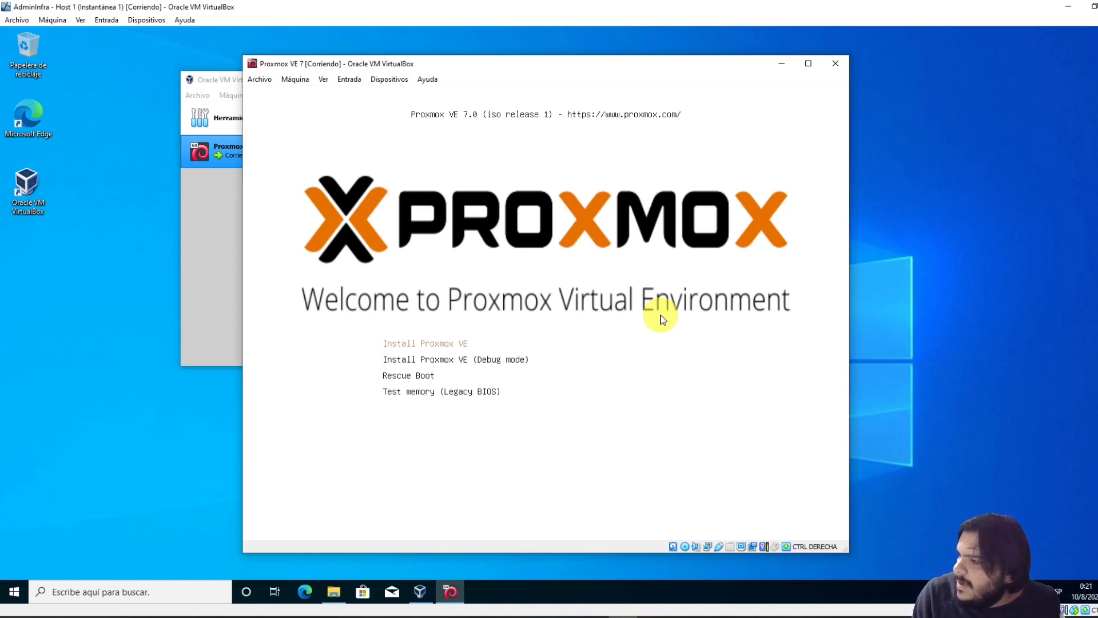
key("Return")
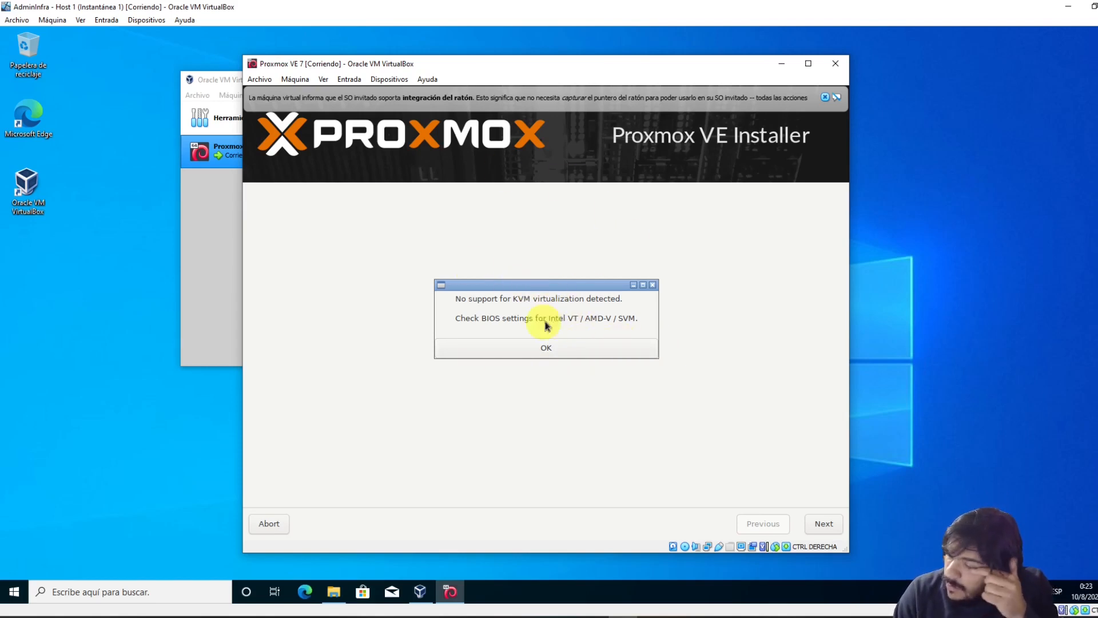
Review the VM's System settings without saving, then accept the 'No support for KVM virtualization detected' warning
left_click(295, 80)
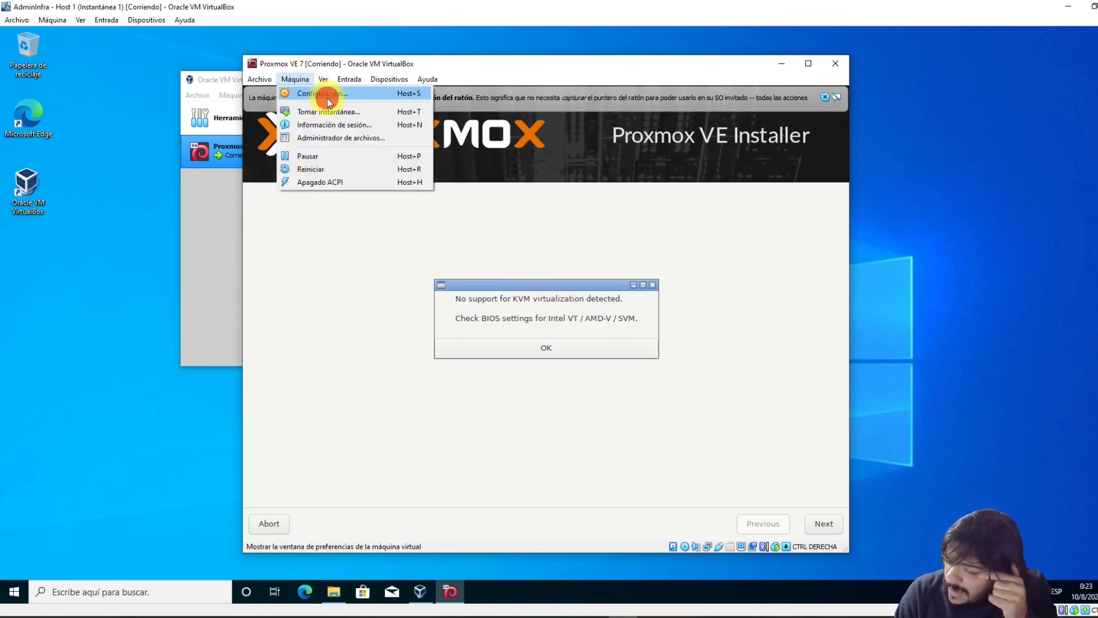
left_click(290, 95)
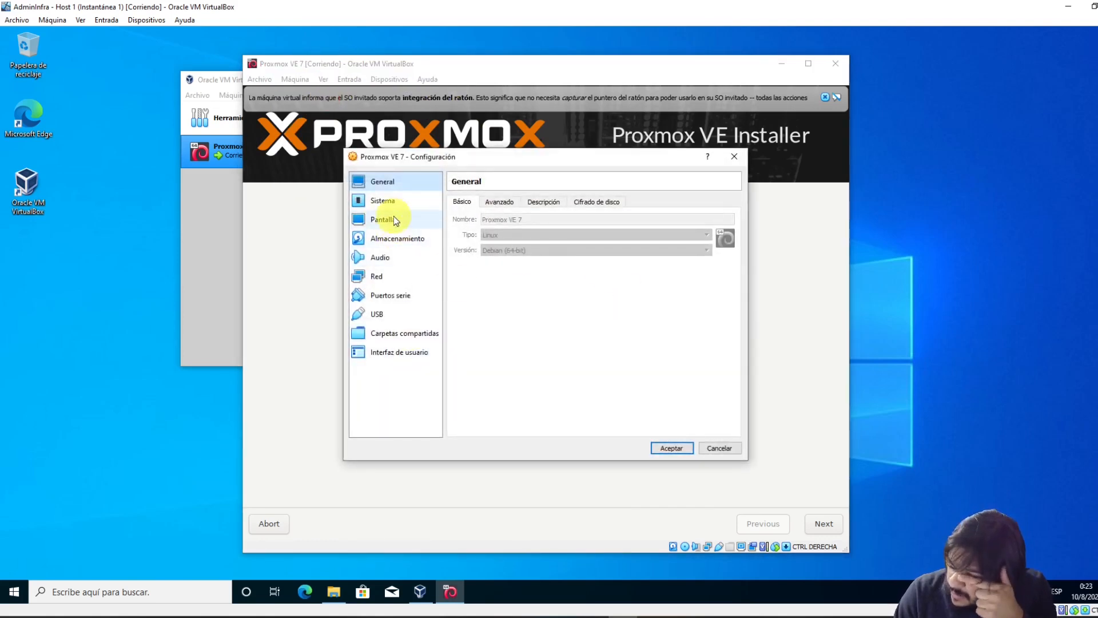
left_click(394, 202)
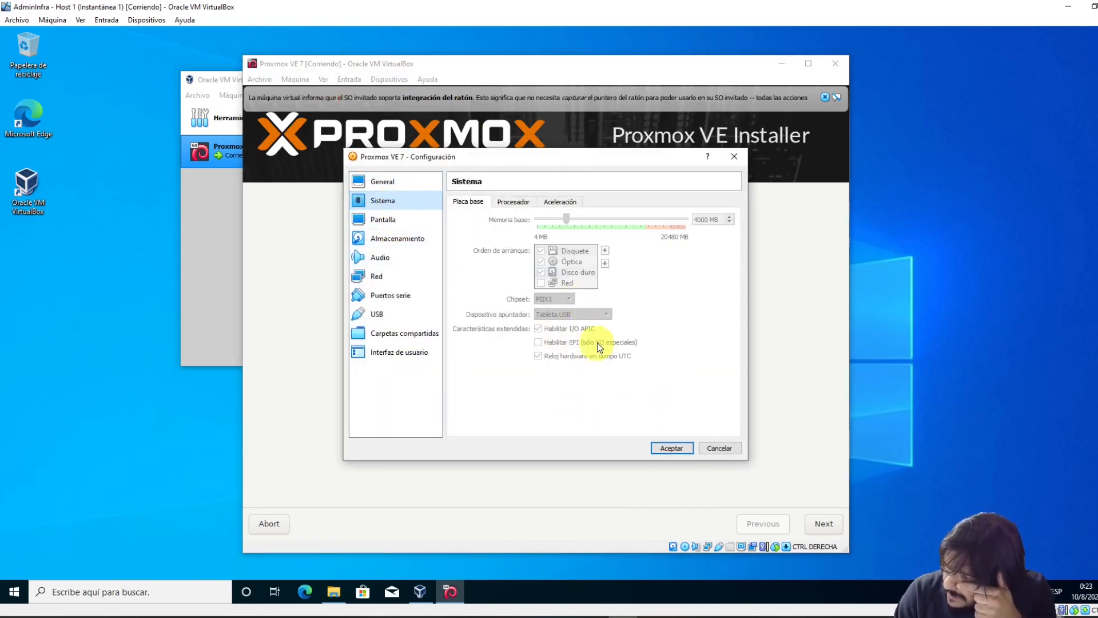
left_click(725, 452)
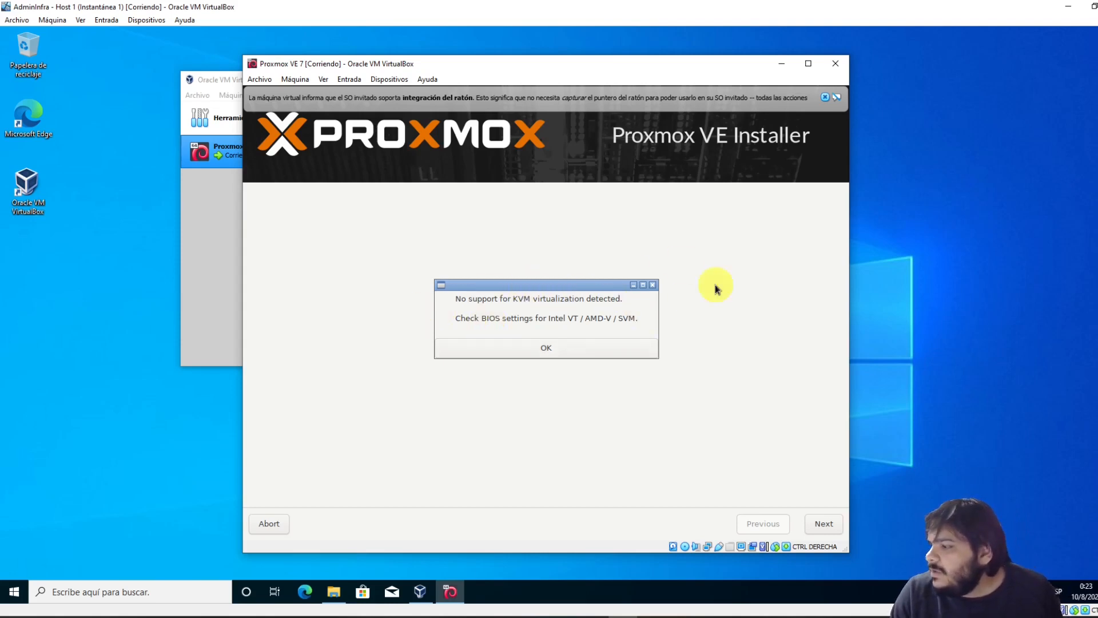
left_click(546, 350)
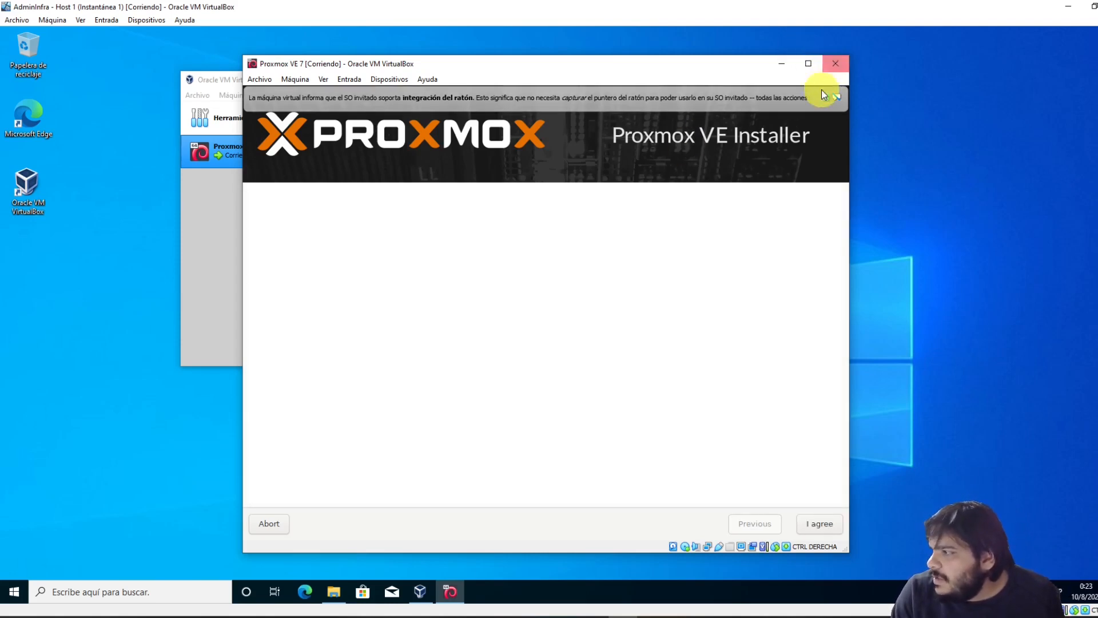
Close the mouse-integration notice and scroll down through the EULA text
left_click(826, 97)
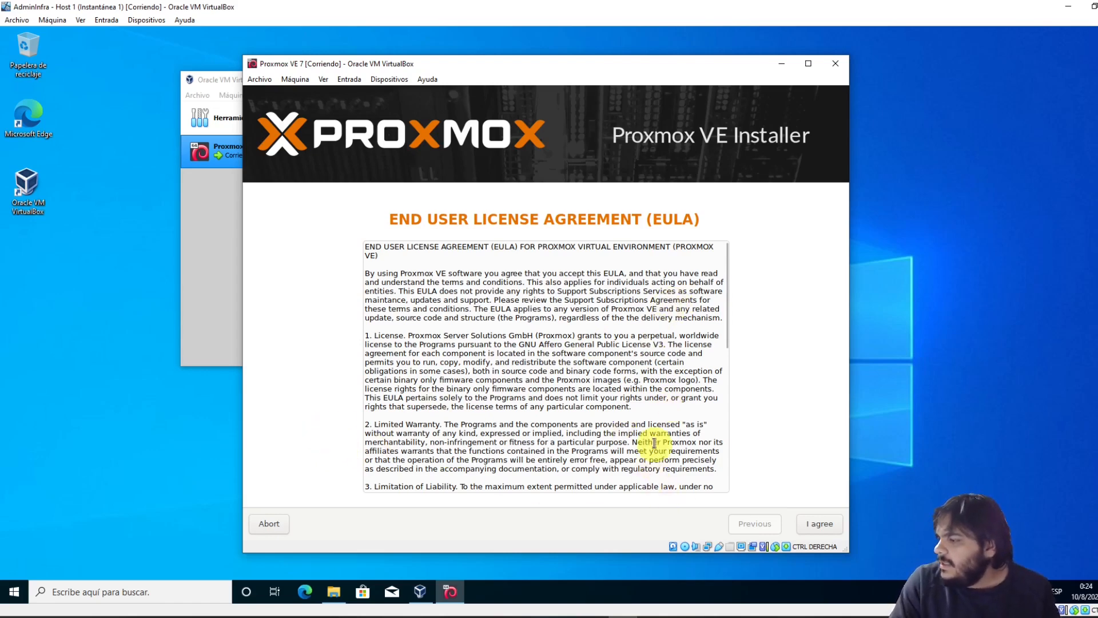
scroll(575, 366, "down", 5)
scroll(642, 420, "down", 5)
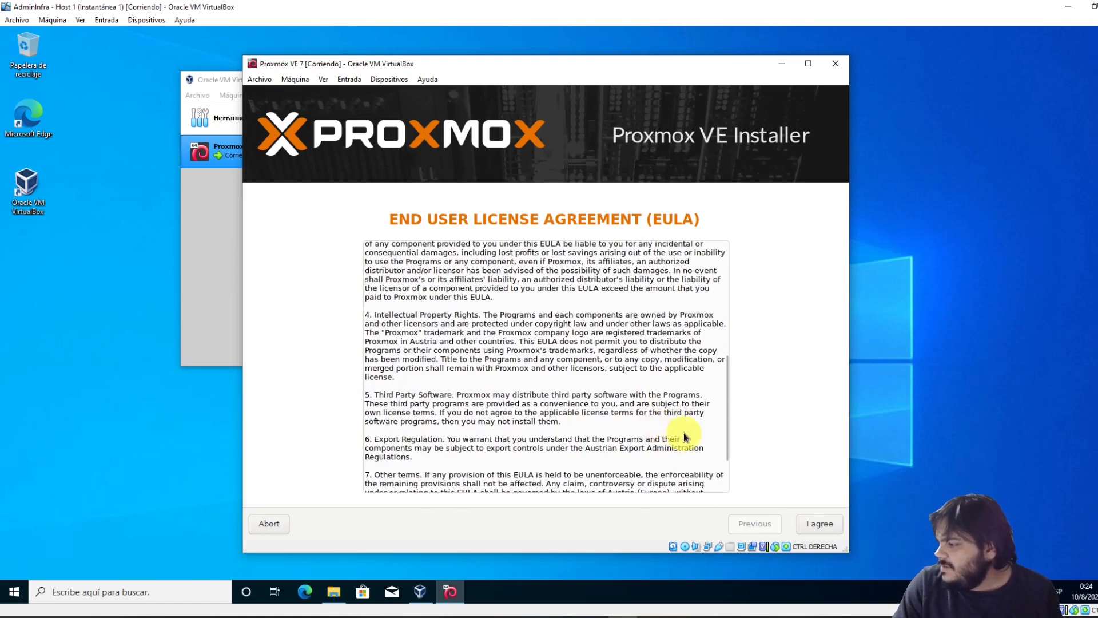
Agree to the EULA and continue with /dev/sda (50GiB, VBOX HARDDISK) as target disk
left_click(821, 524)
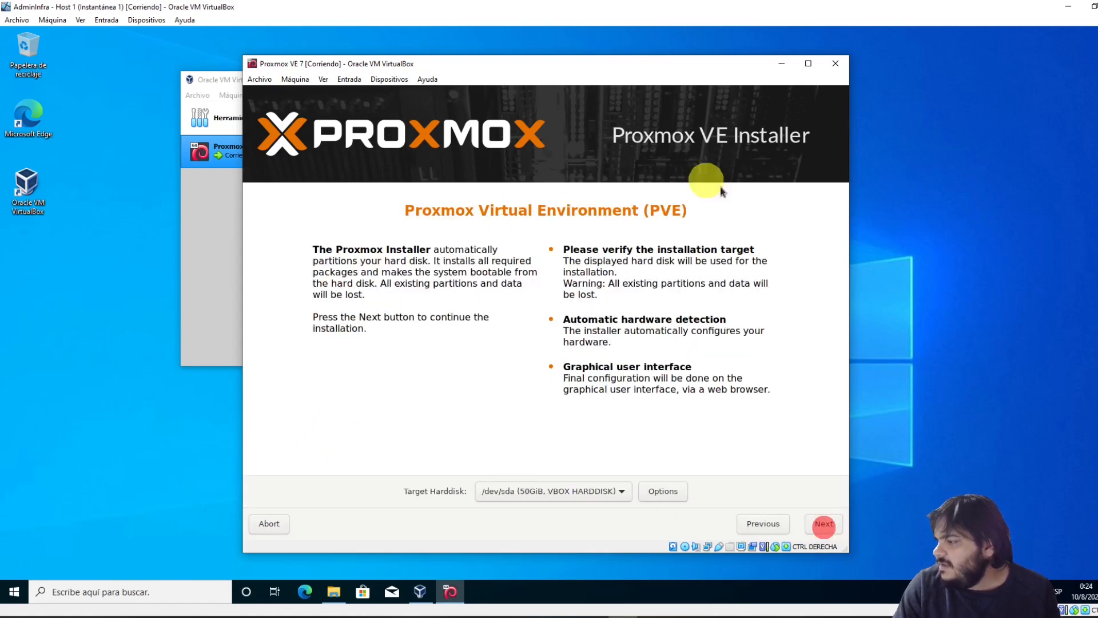
left_click(564, 493)
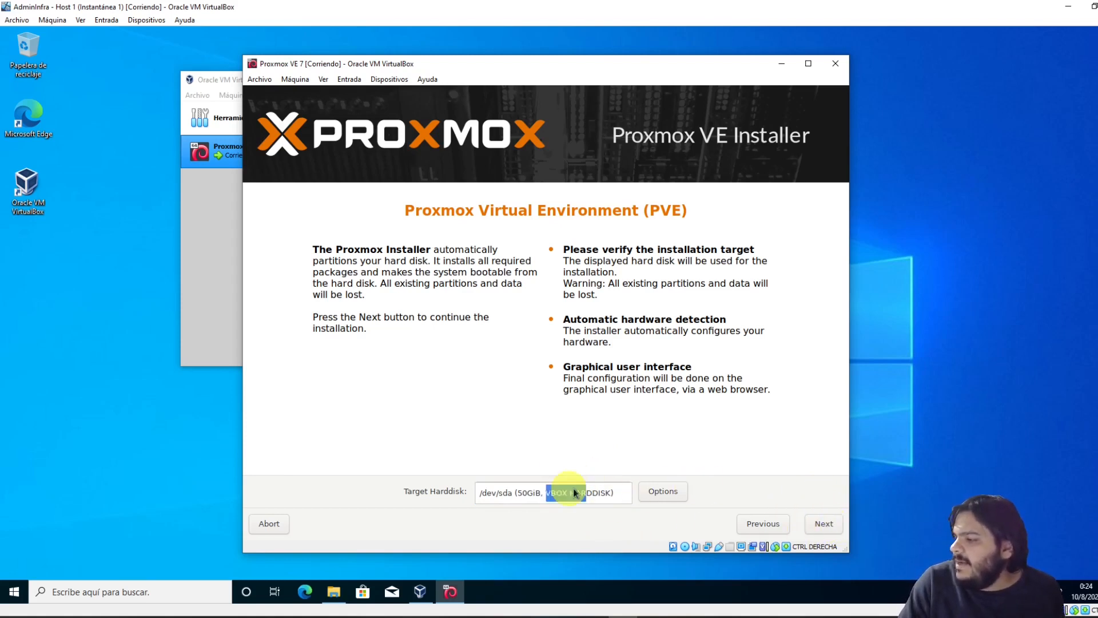
left_click(831, 524)
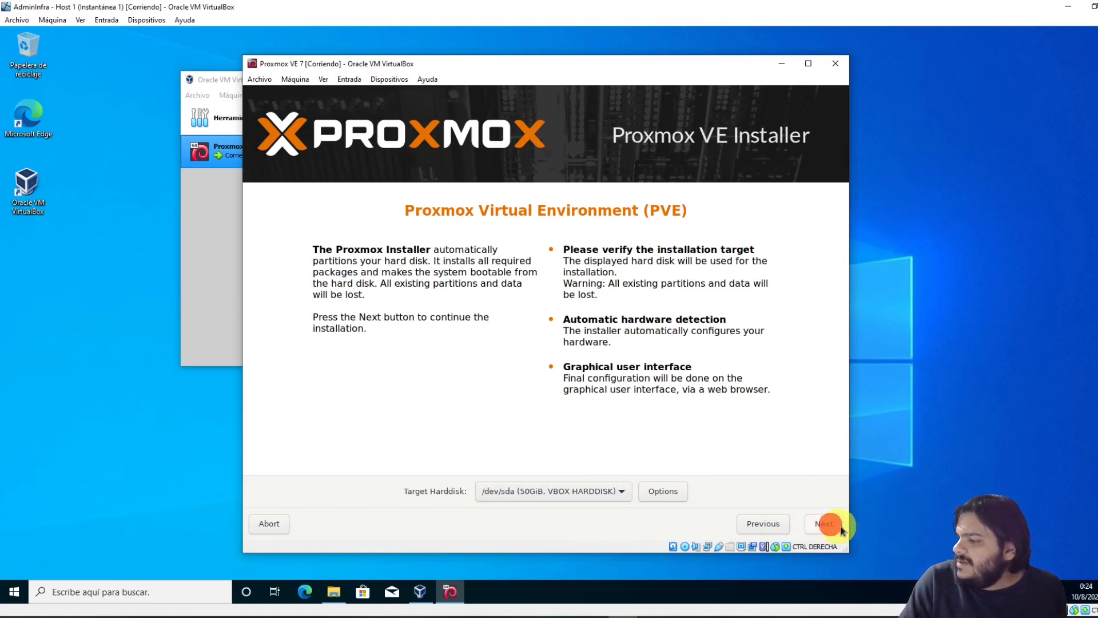
Set the country to Uruguay, giving time zone America/Montevideo
left_click(828, 529)
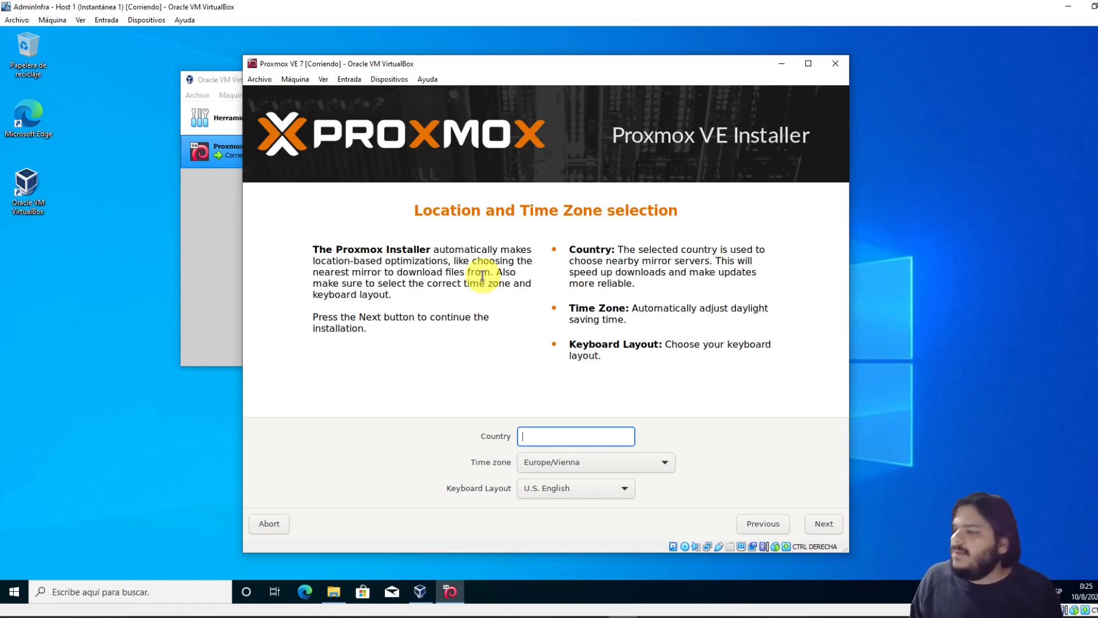
left_click(586, 439)
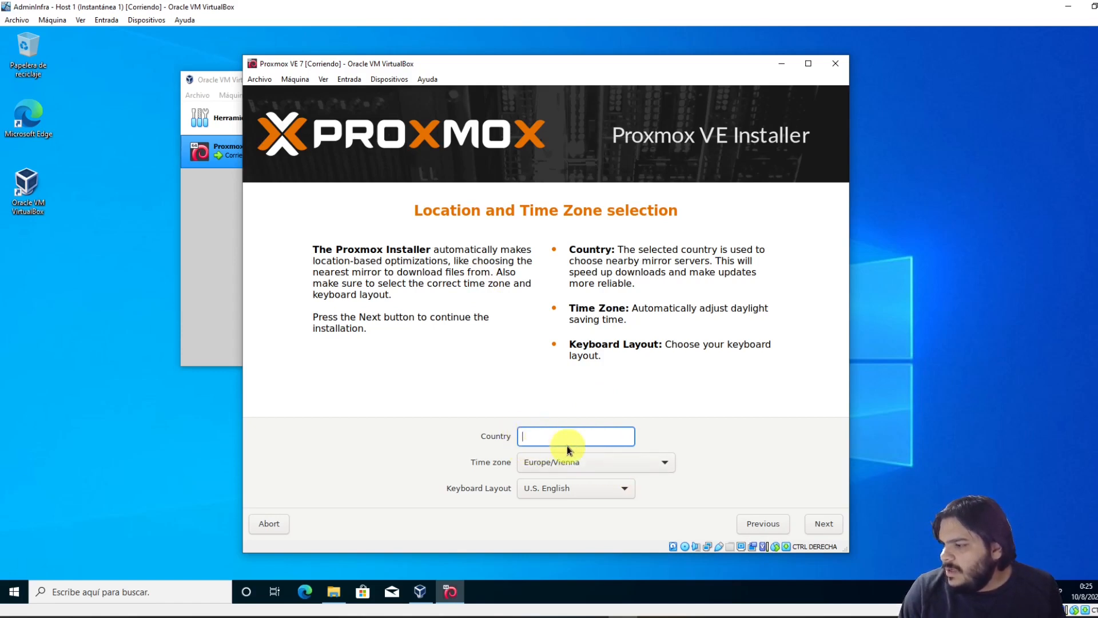
type("U")
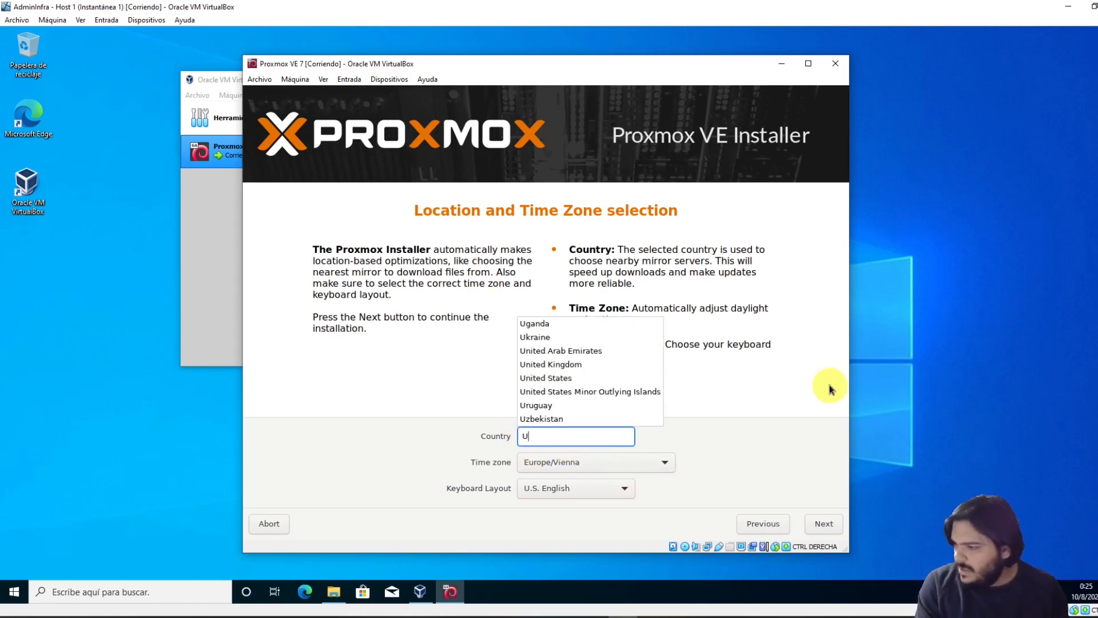
type("ru")
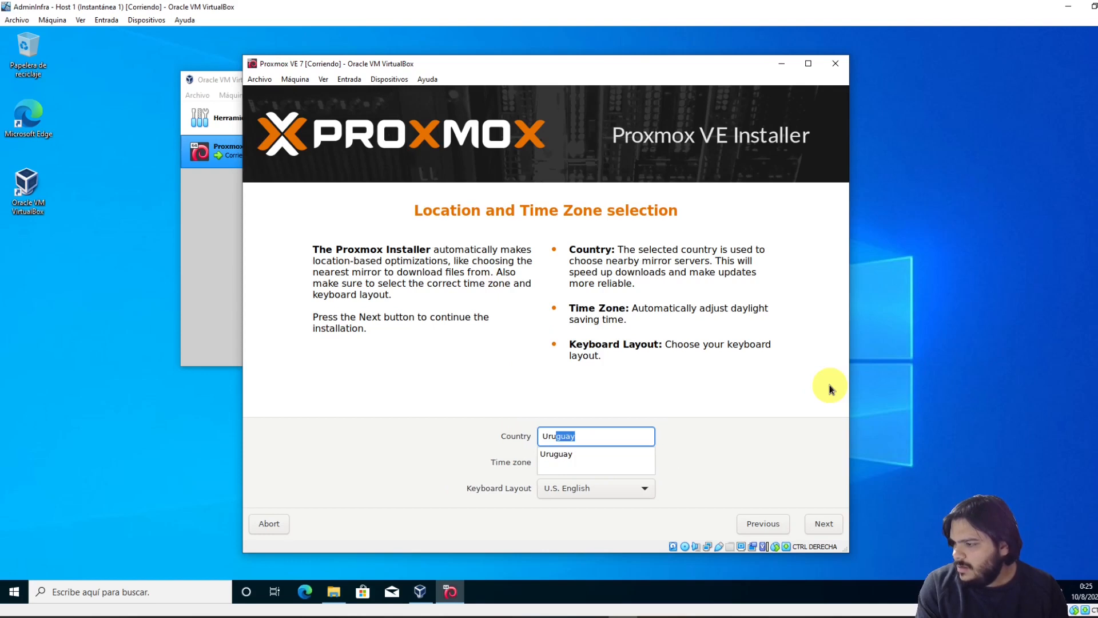
type("guay")
key("Return")
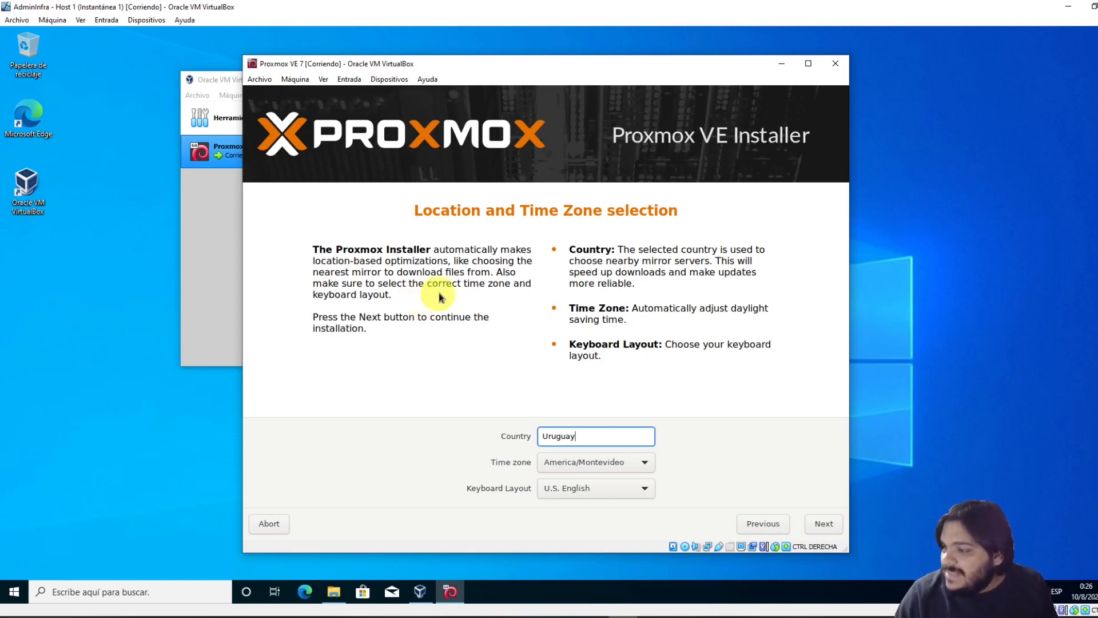
double_click(598, 435)
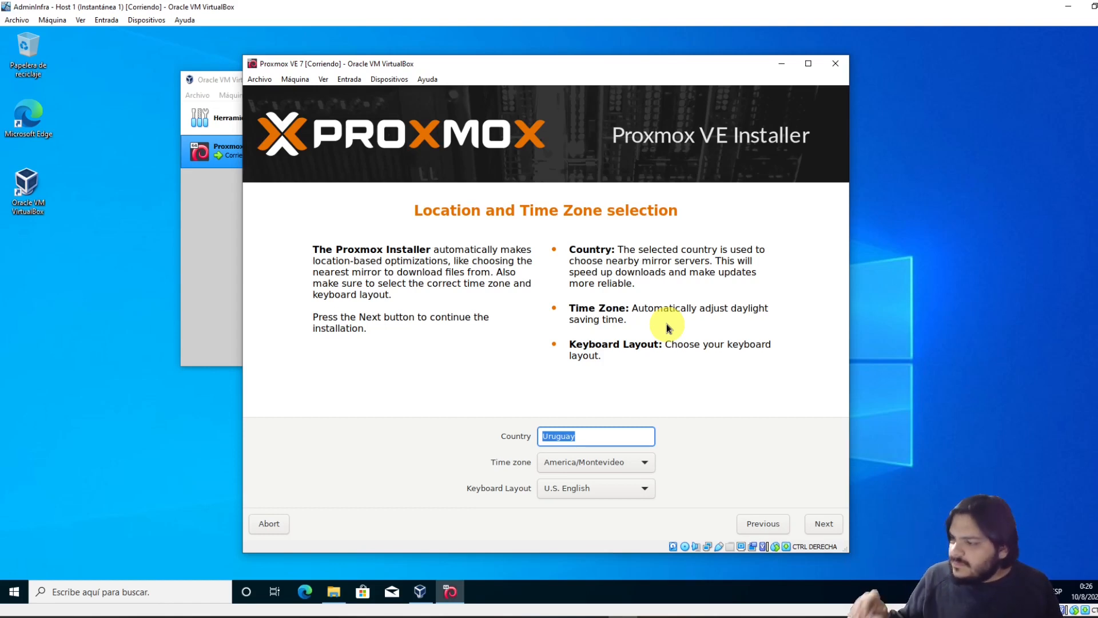
left_click_drag(582, 437, 501, 442)
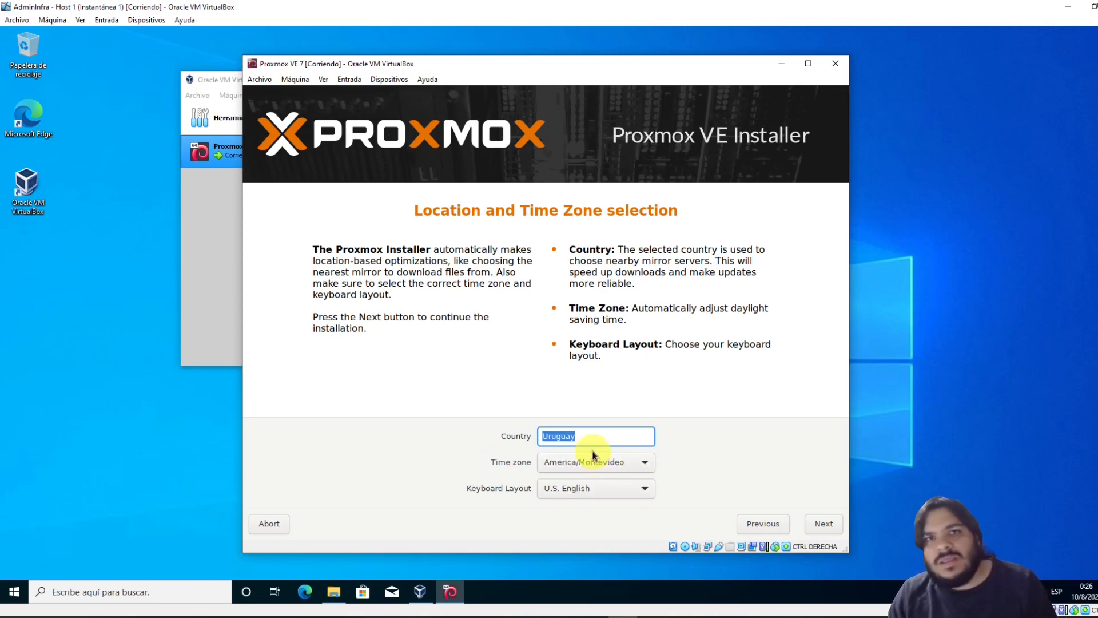
Choose Spanish as the keyboard layout and continue
left_click(582, 489)
left_click(651, 410)
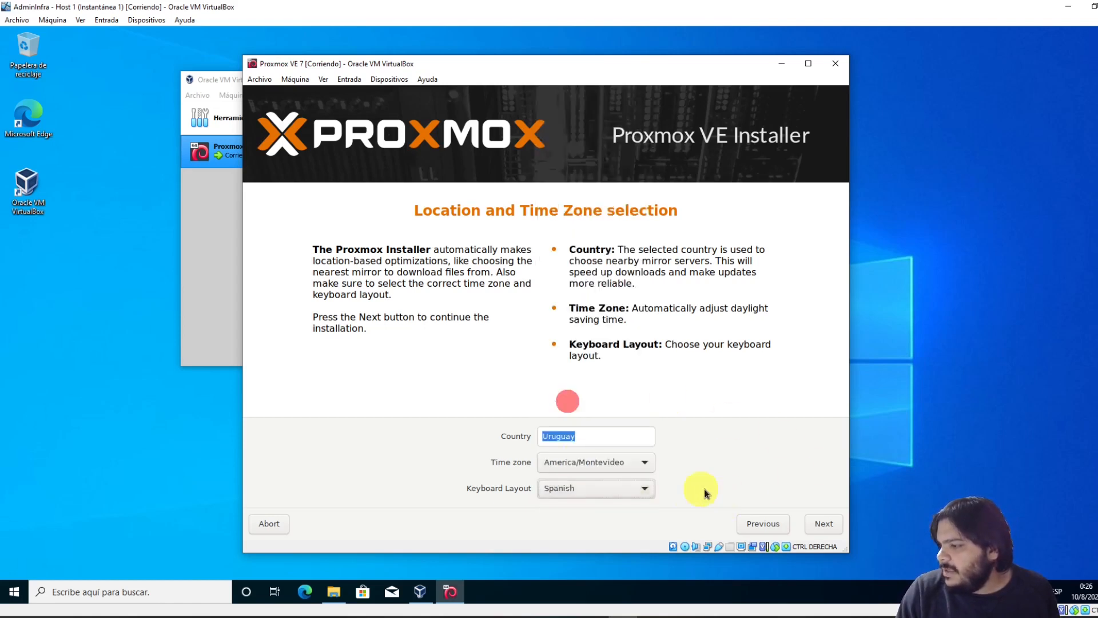
left_click(829, 524)
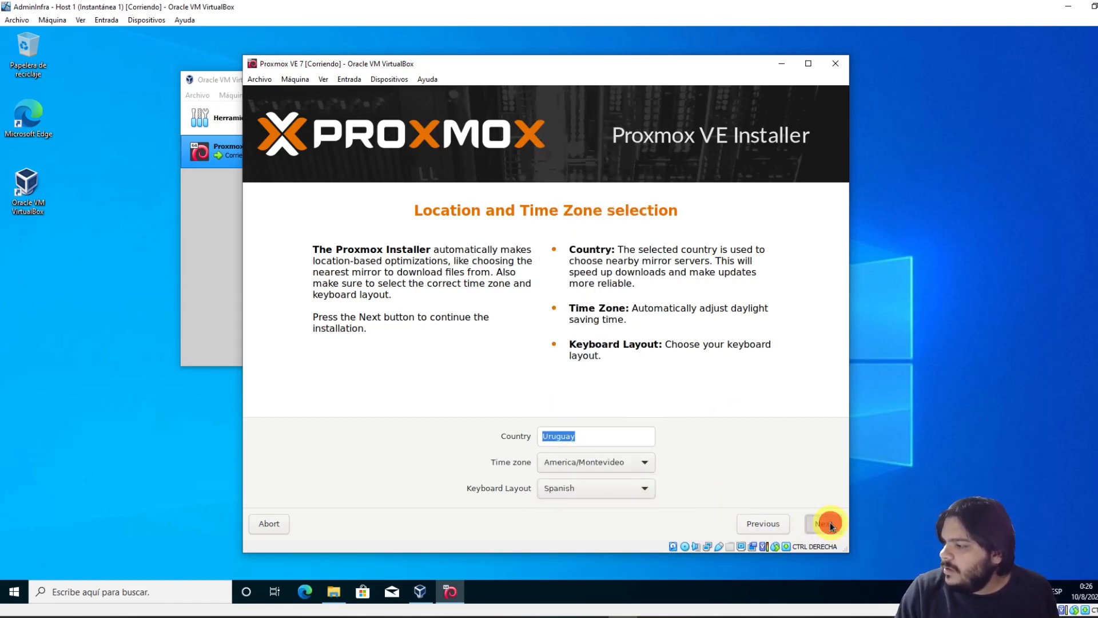
Enter and confirm the root password, then select the domain of the default e-mail
left_click(573, 428)
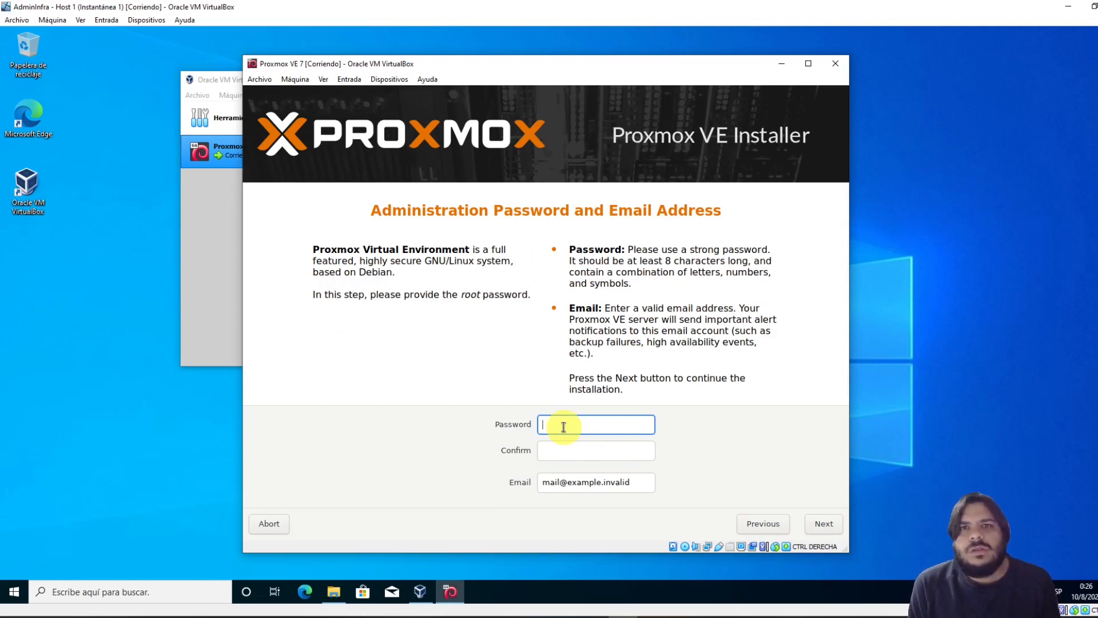
type("******")
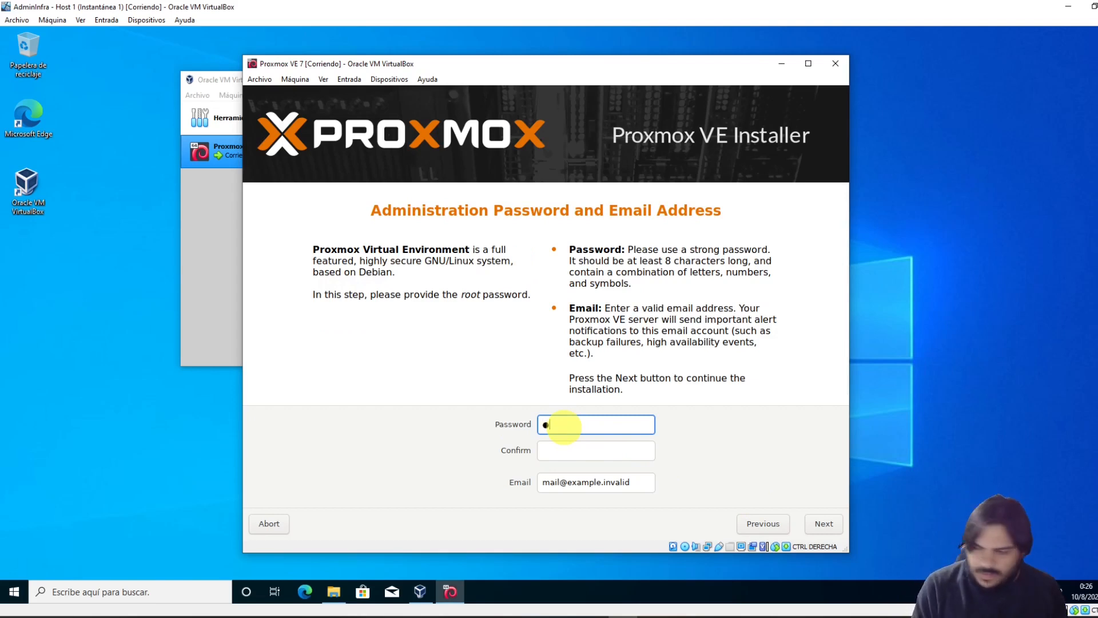
type("**")
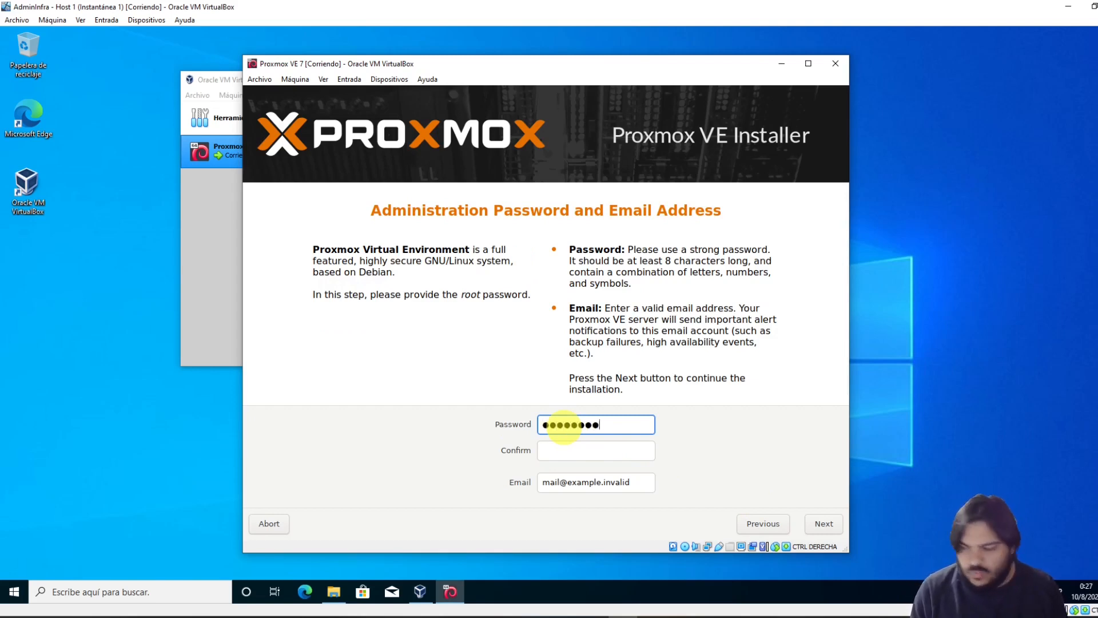
key("Tab")
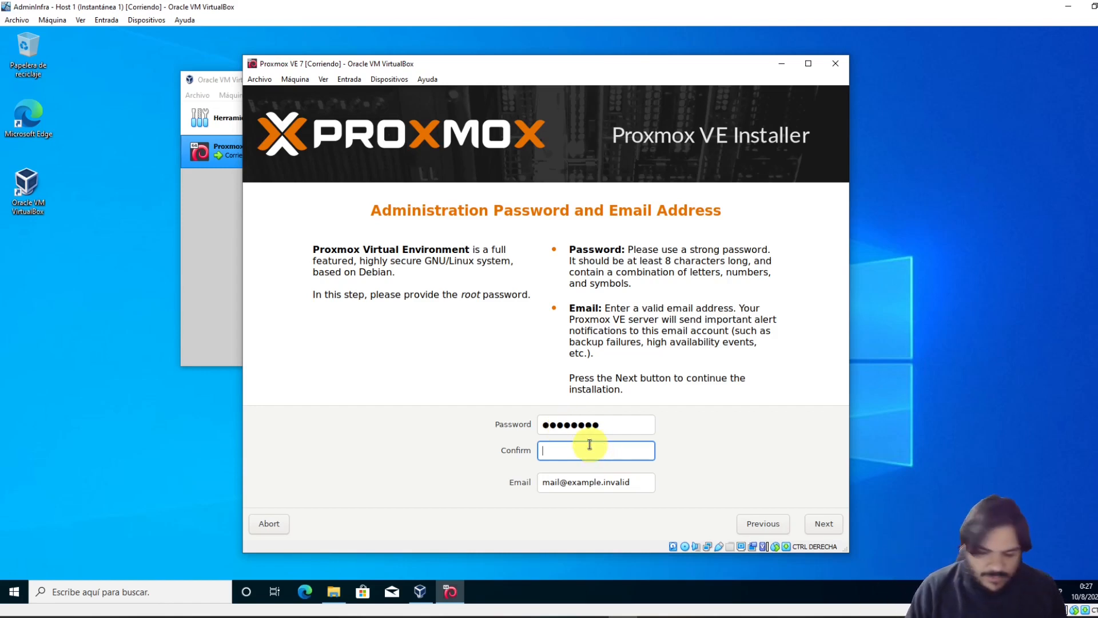
type("••••••••")
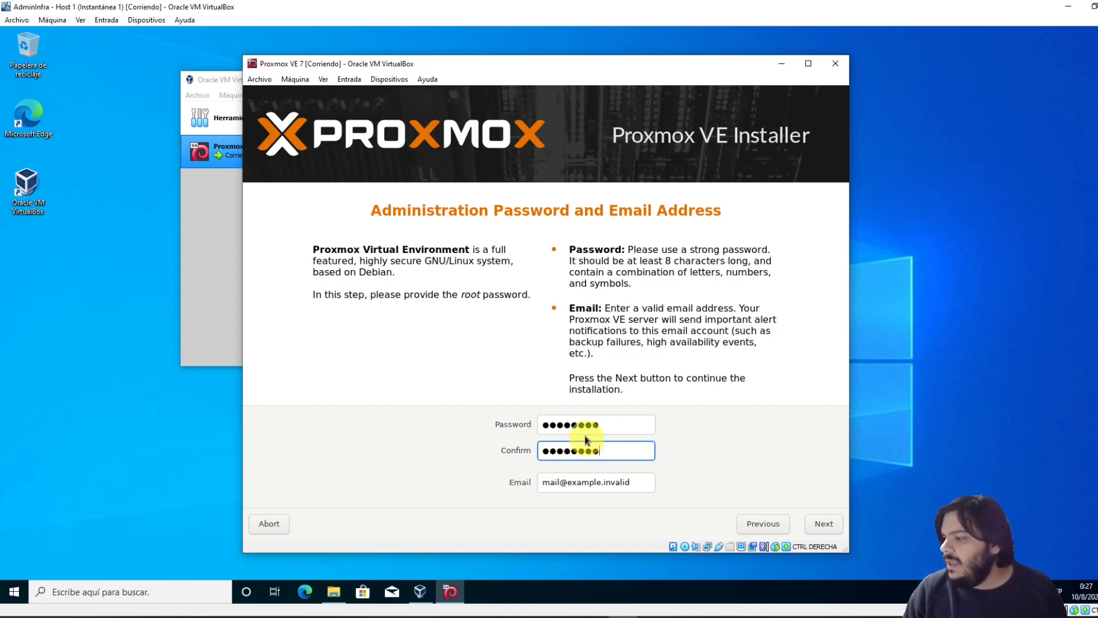
left_click_drag(570, 484, 619, 485)
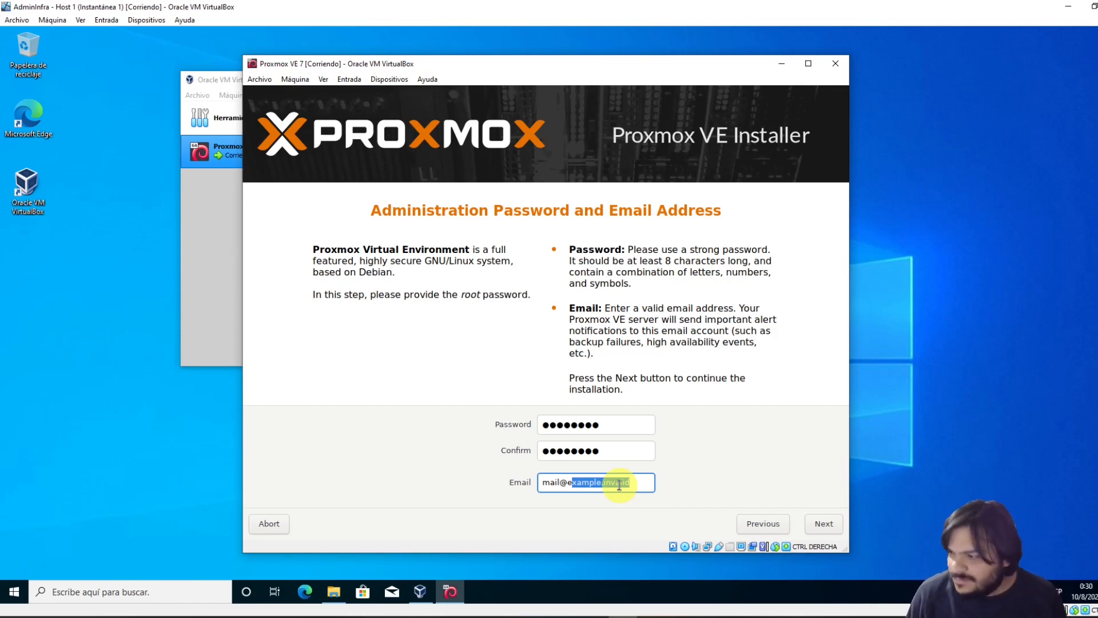
Replace the placeholder e-mail domain with the administrator's real .edu.uy domain
left_click_drag(648, 484, 570, 482)
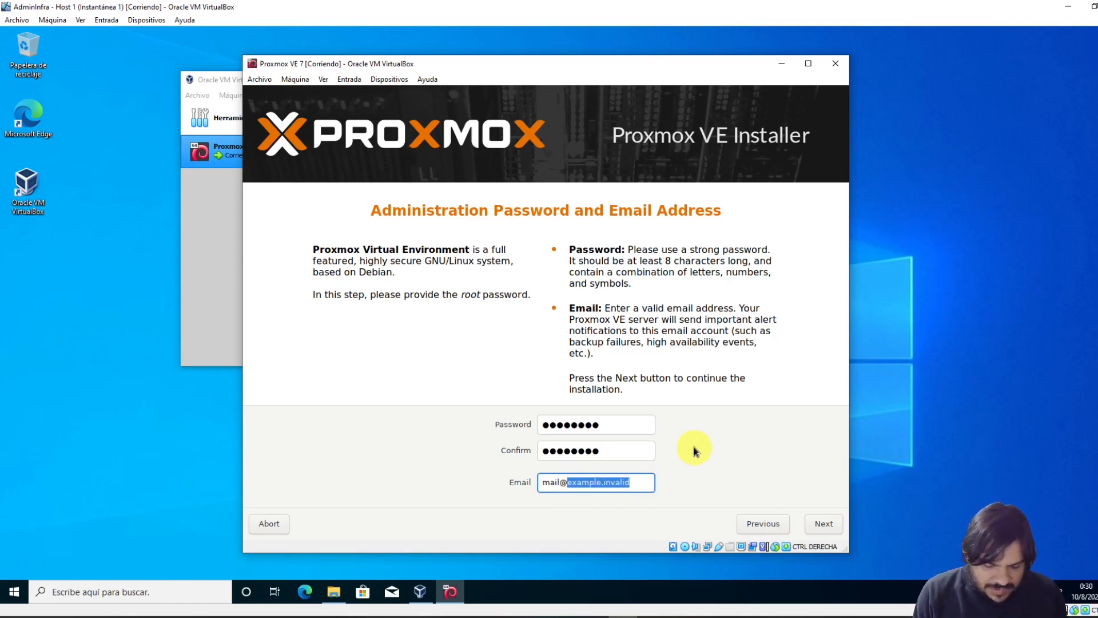
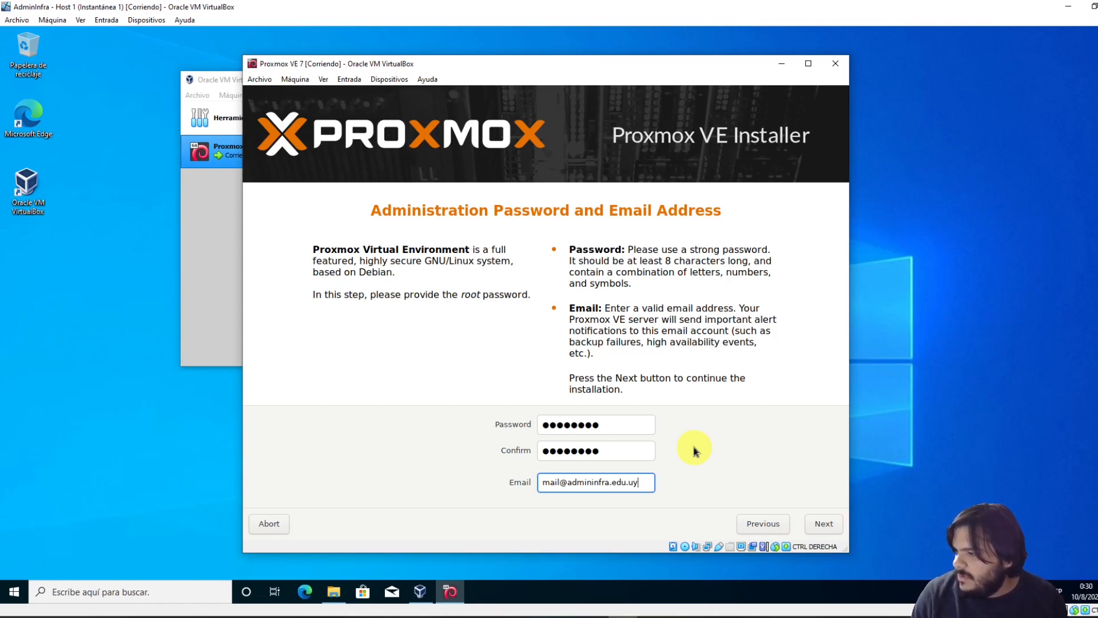
left_click_drag(650, 486, 567, 486)
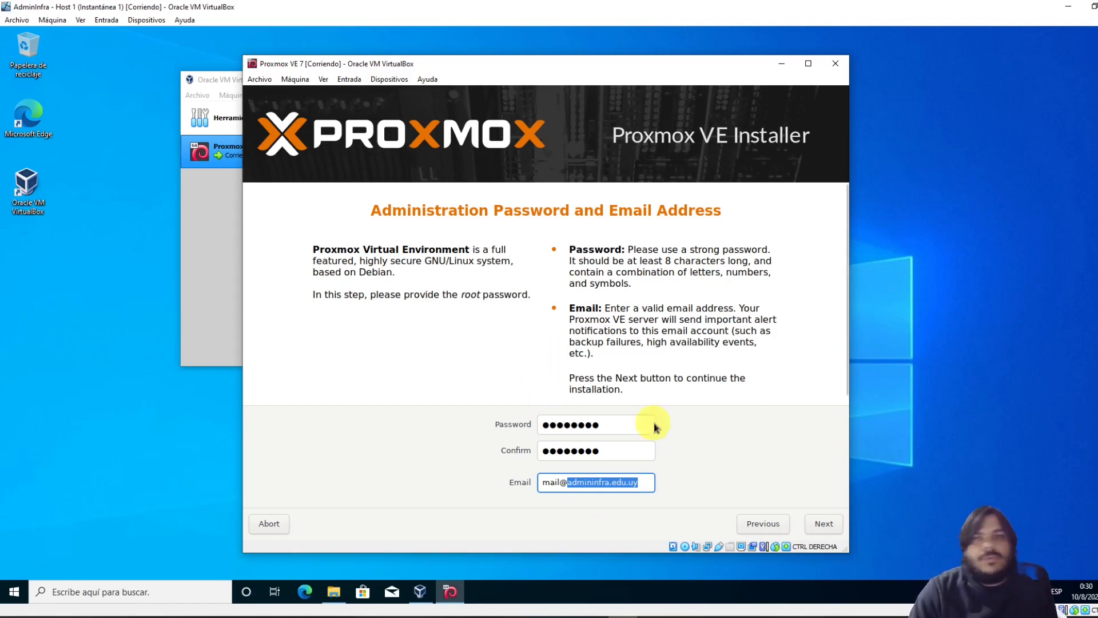
Advance past the password page and select the default hostname on the network page
left_click(824, 524)
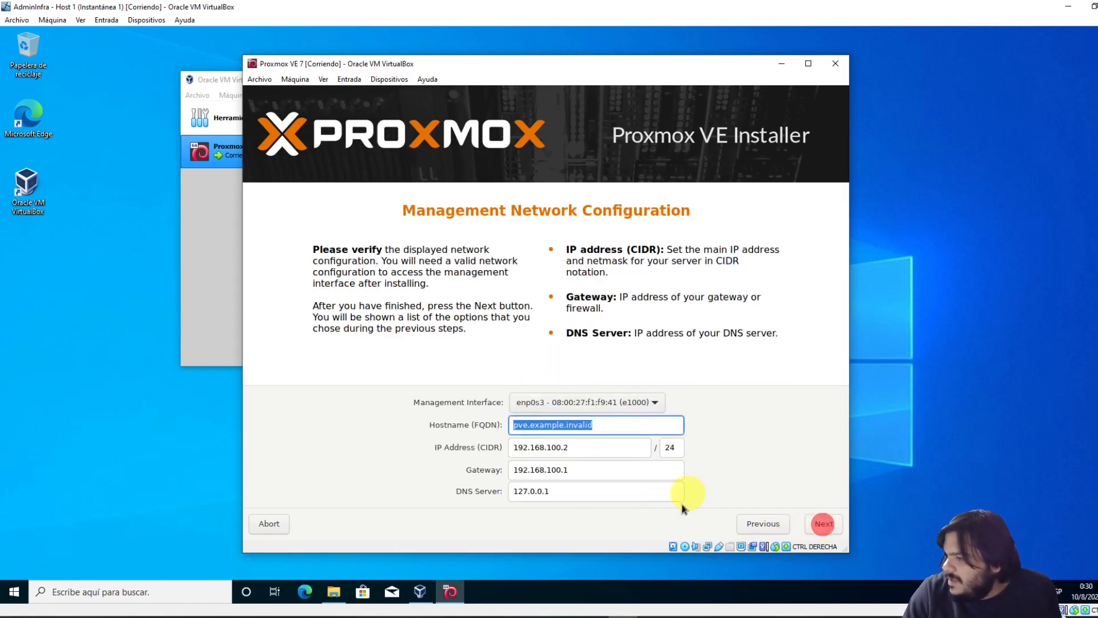
left_click_drag(606, 426, 472, 428)
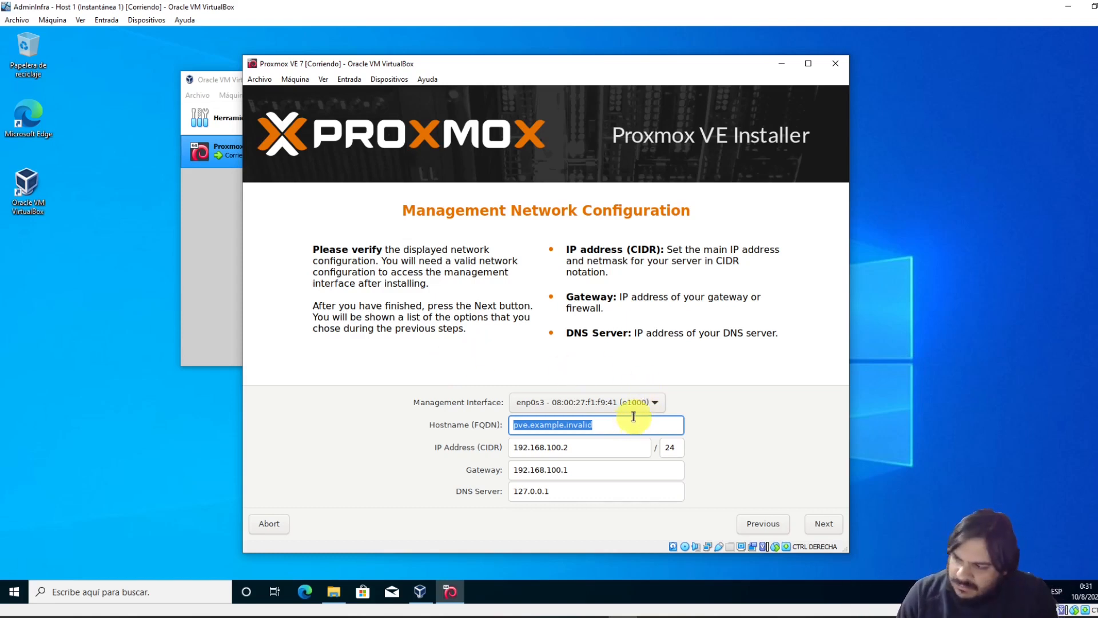
Change the hostname (FQDN) to node1.admininfra.edu.uy
left_click_drag(624, 424, 511, 425)
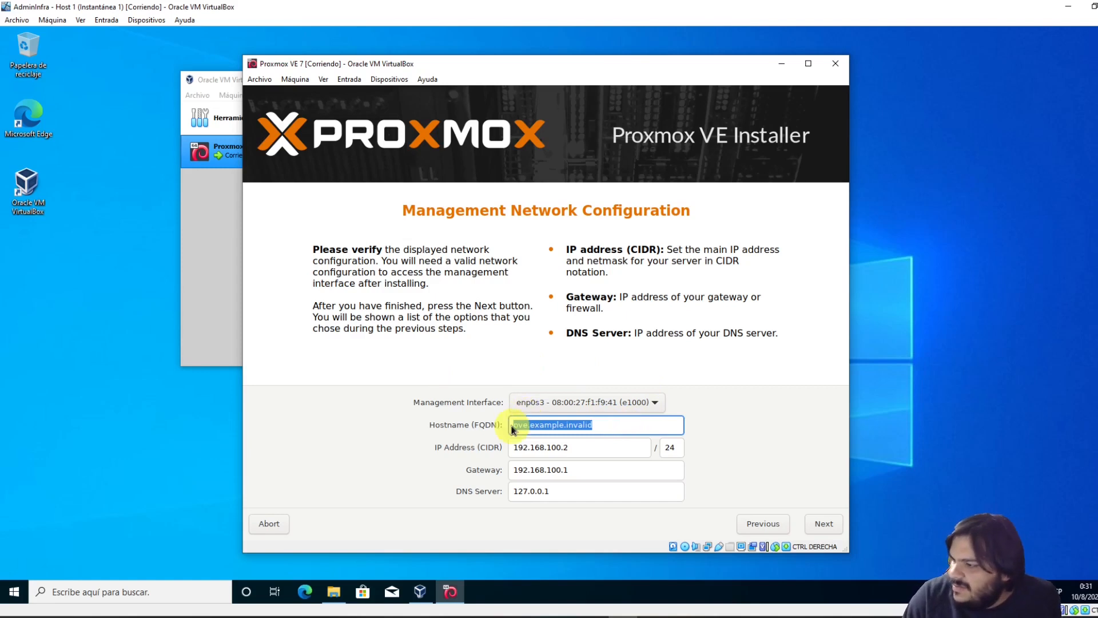
left_click(520, 425)
left_click_drag(597, 423, 461, 418)
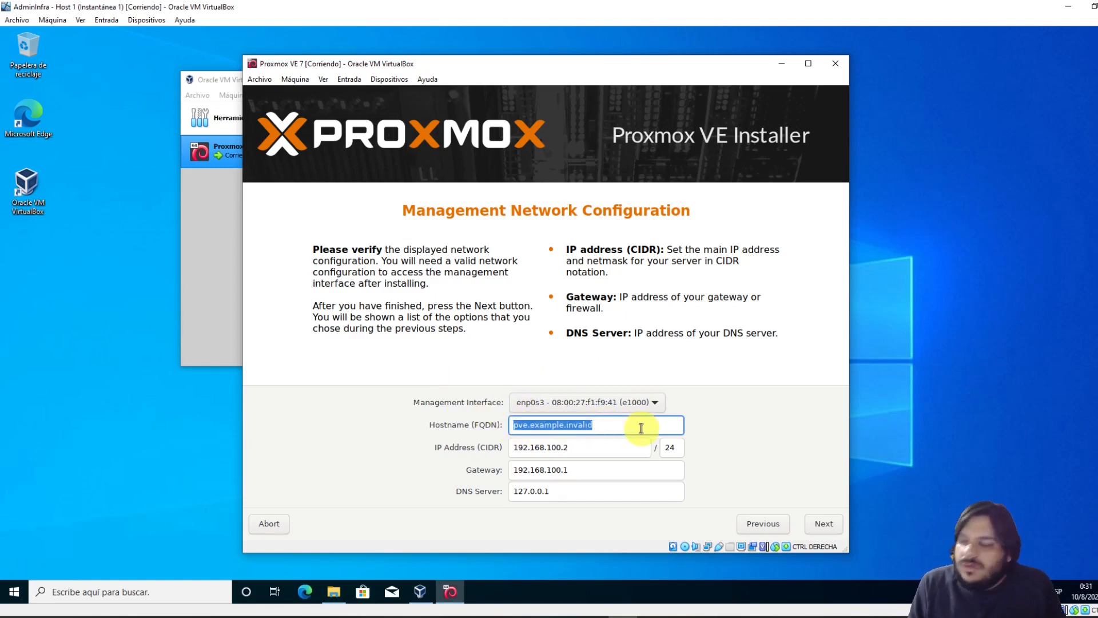
type("a")
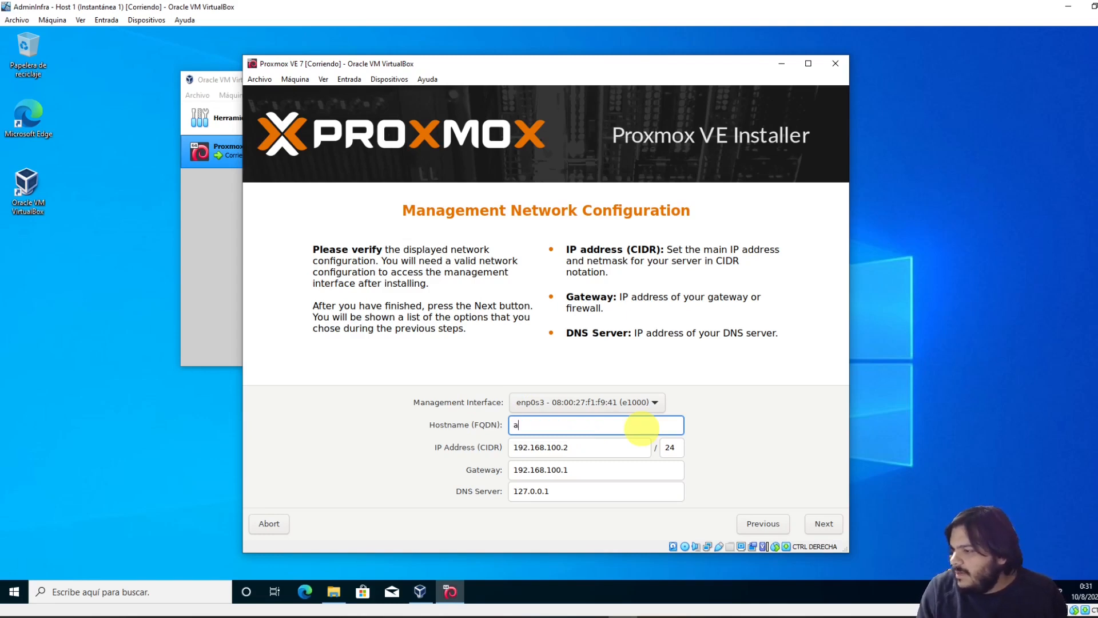
type("d")
key("BackSpace")
key("BackSpace")
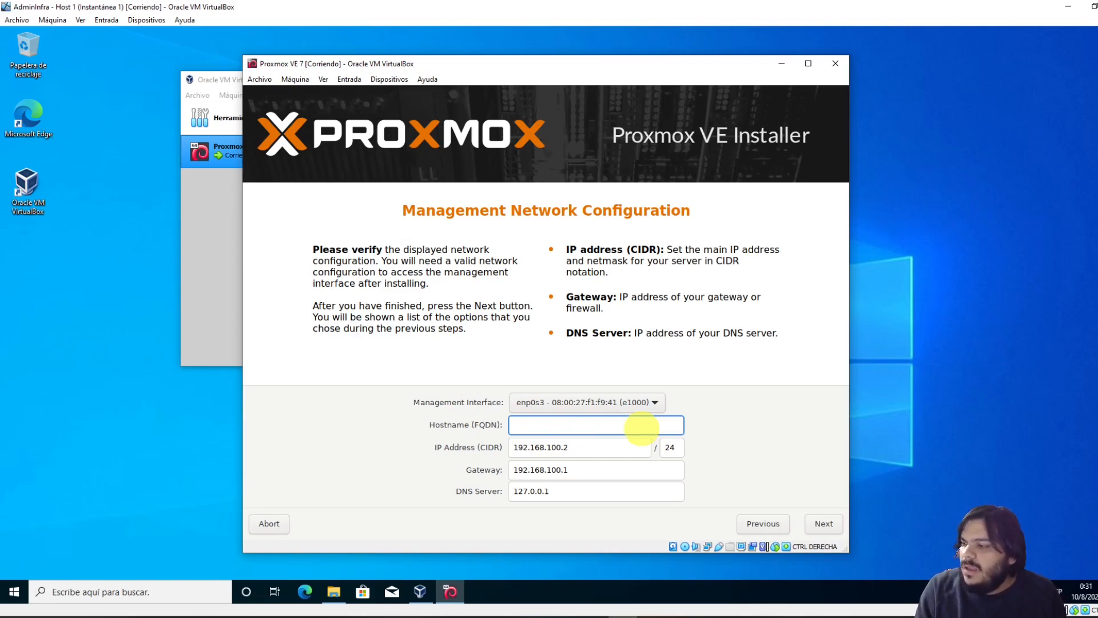
type("server1")
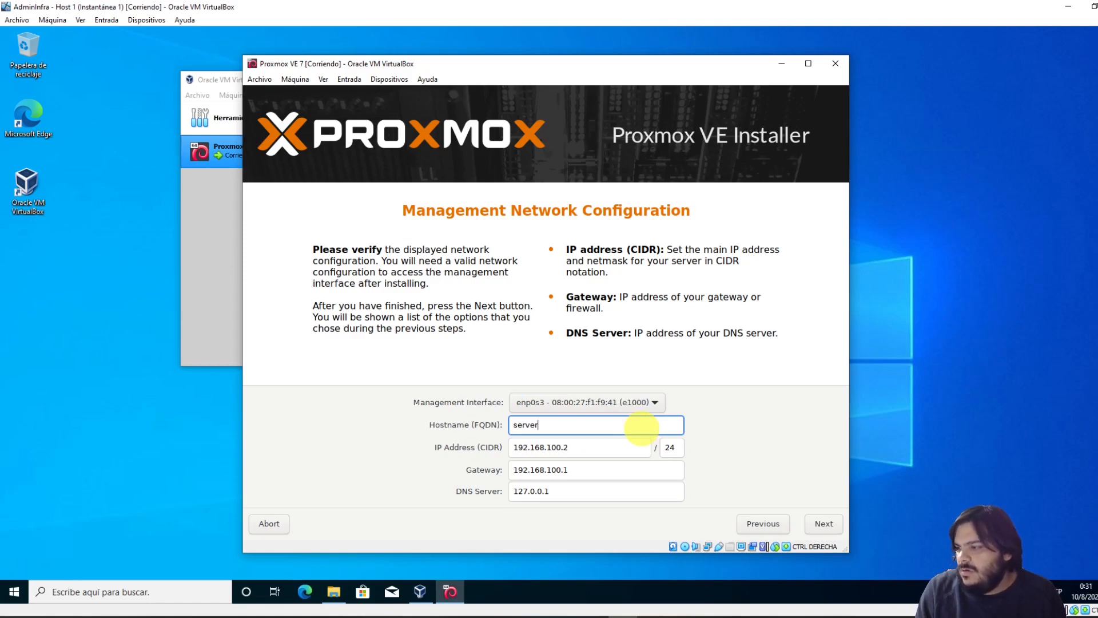
key("BackSpace")
key("BackSpace")
key("BackSpace")
key("BackSpace")
key("BackSpace")
key("BackSpace")
key("BackSpace")
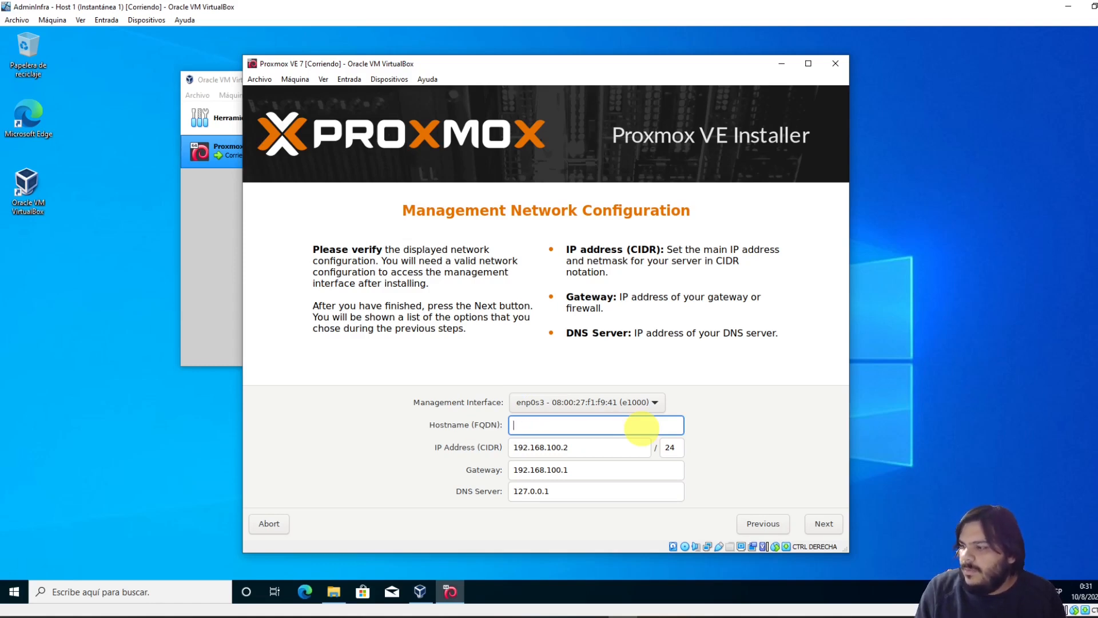
type("node1")
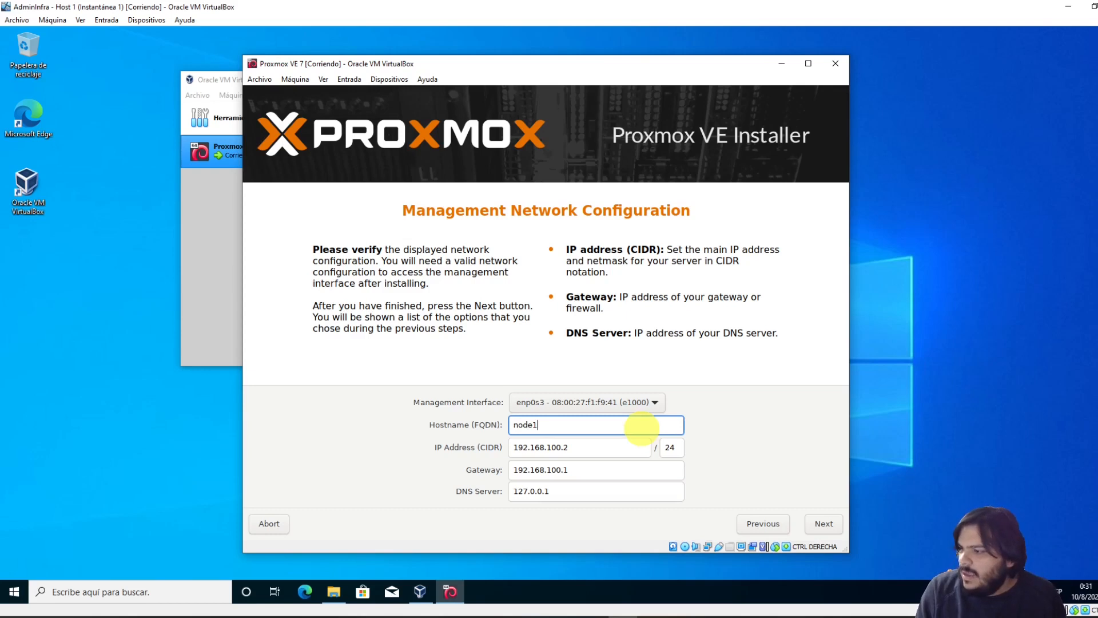
type(".admini")
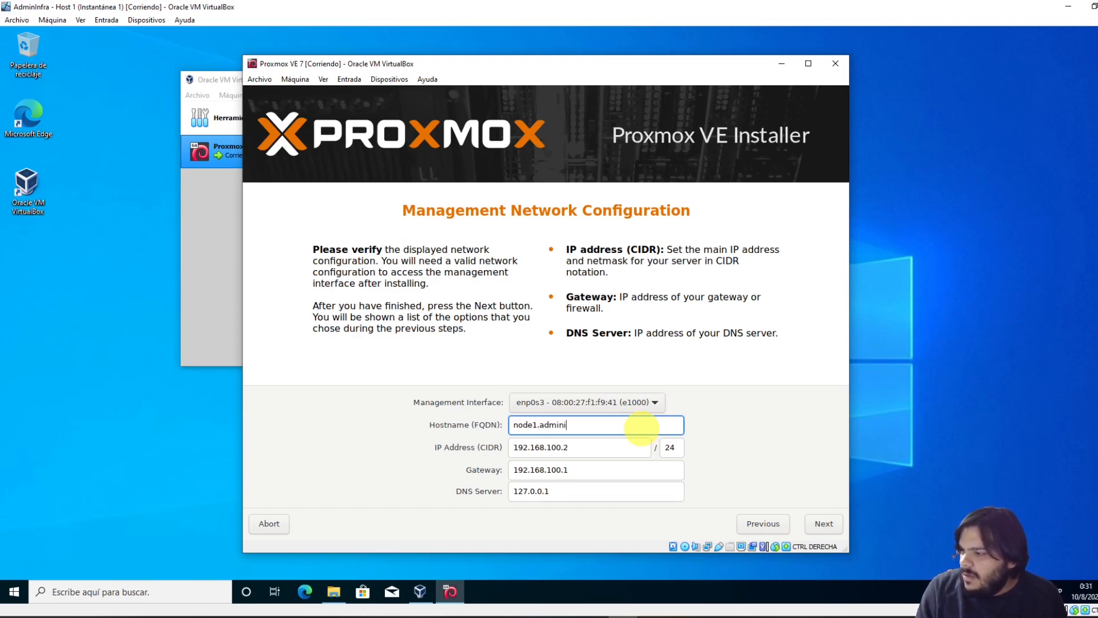
type("nfra.edu.uy")
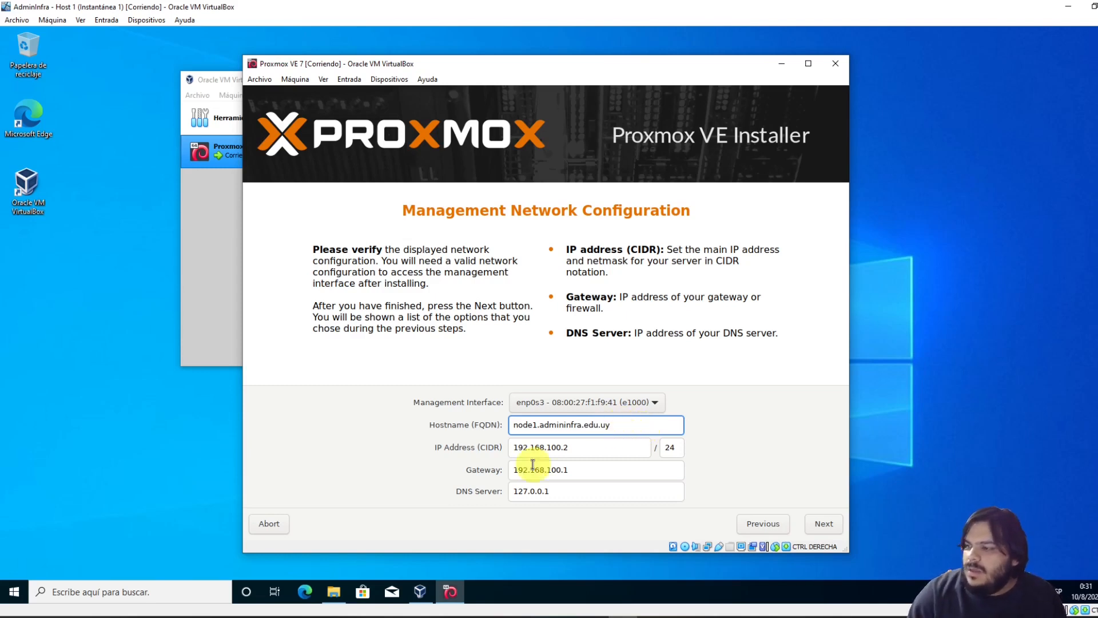
triple_click(595, 448)
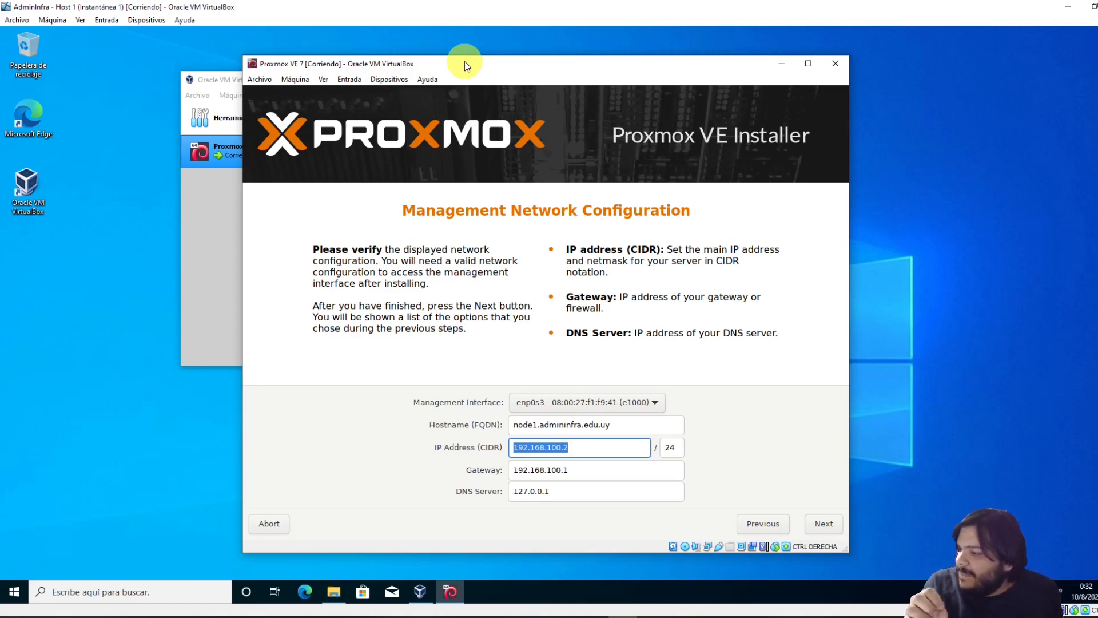
Check in the VM's network settings that the adapter is attached to NAT, then cancel
left_click(322, 79)
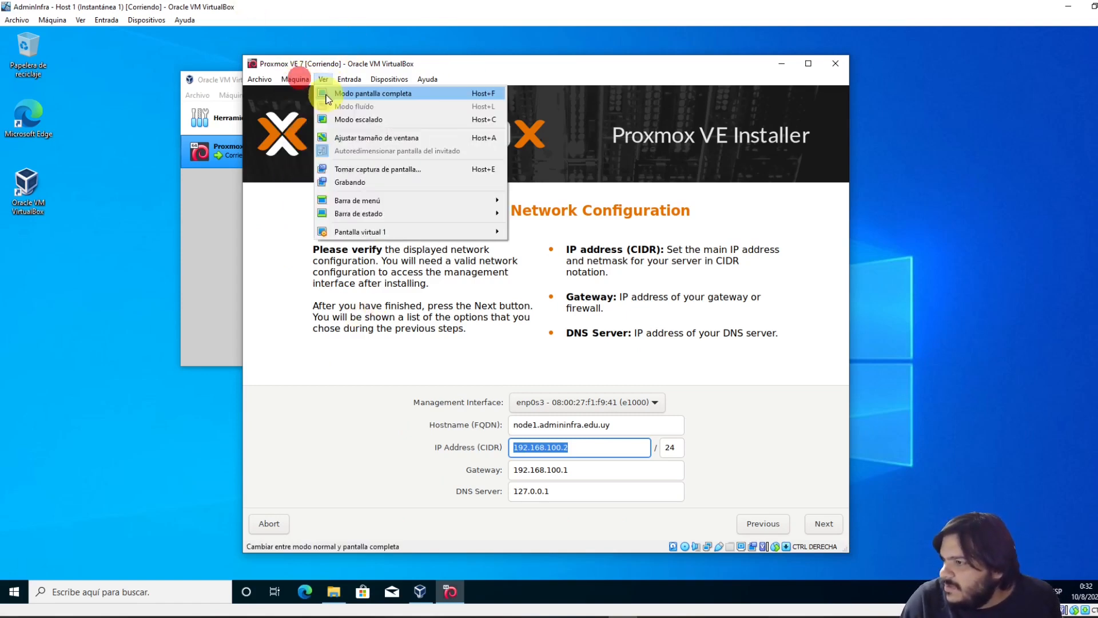
left_click(295, 81)
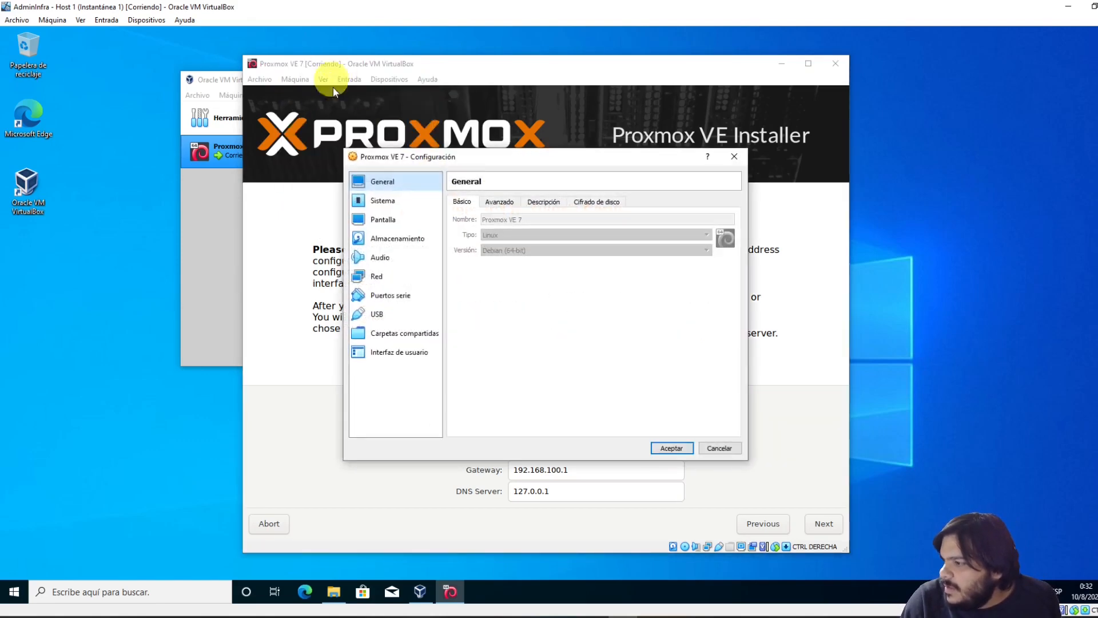
left_click(381, 275)
left_click(493, 263)
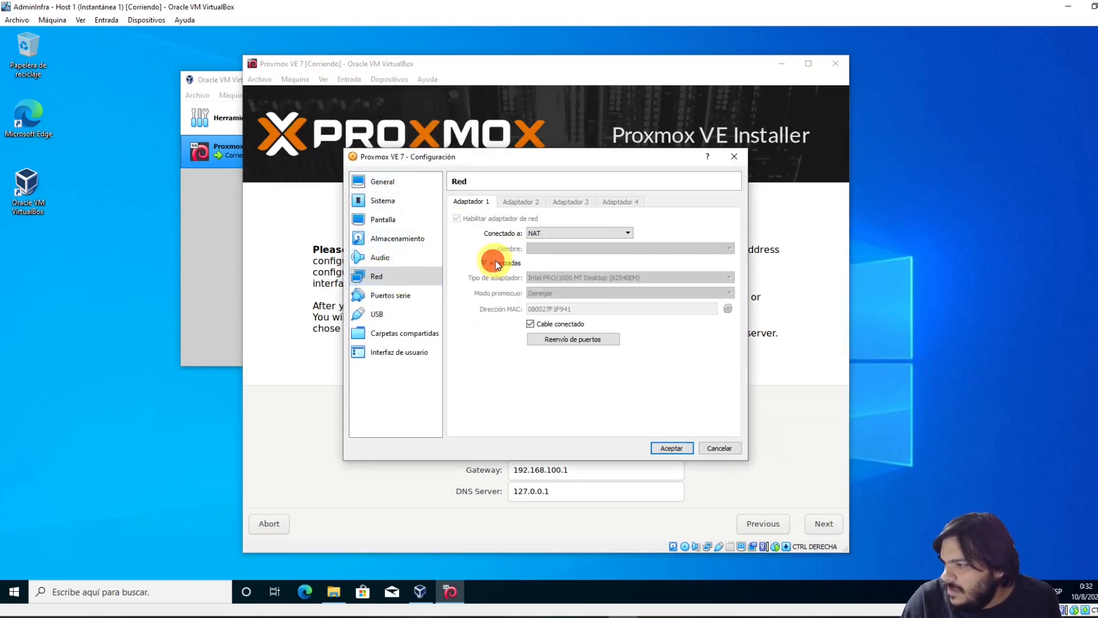
left_click(730, 451)
left_click(585, 447)
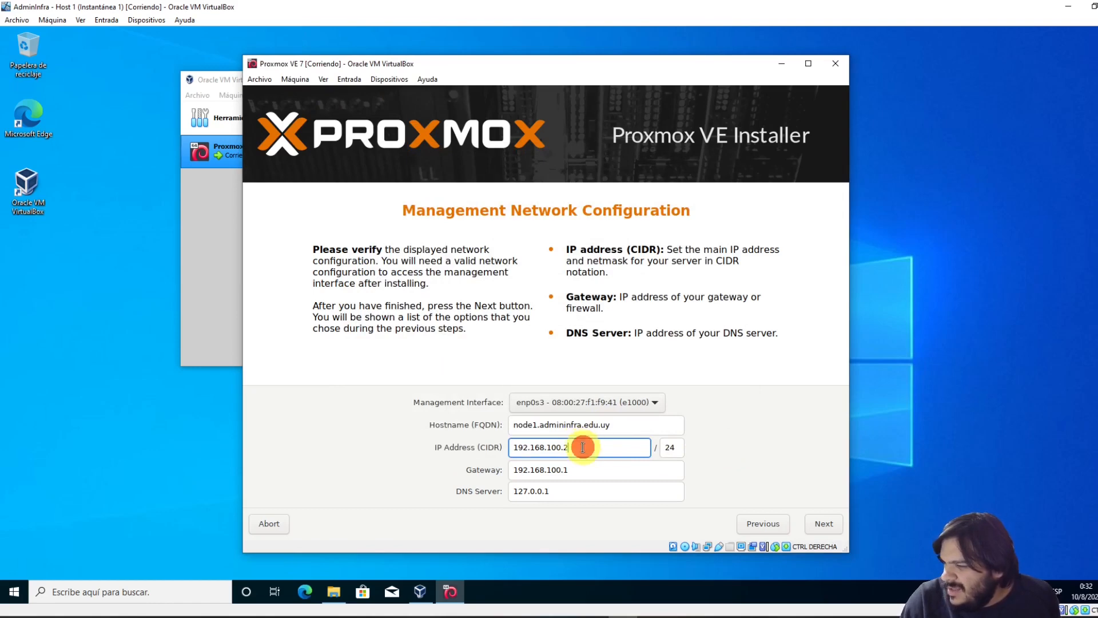
Open a Command Prompt on the host and run ipconfig
left_click_drag(602, 452, 477, 448)
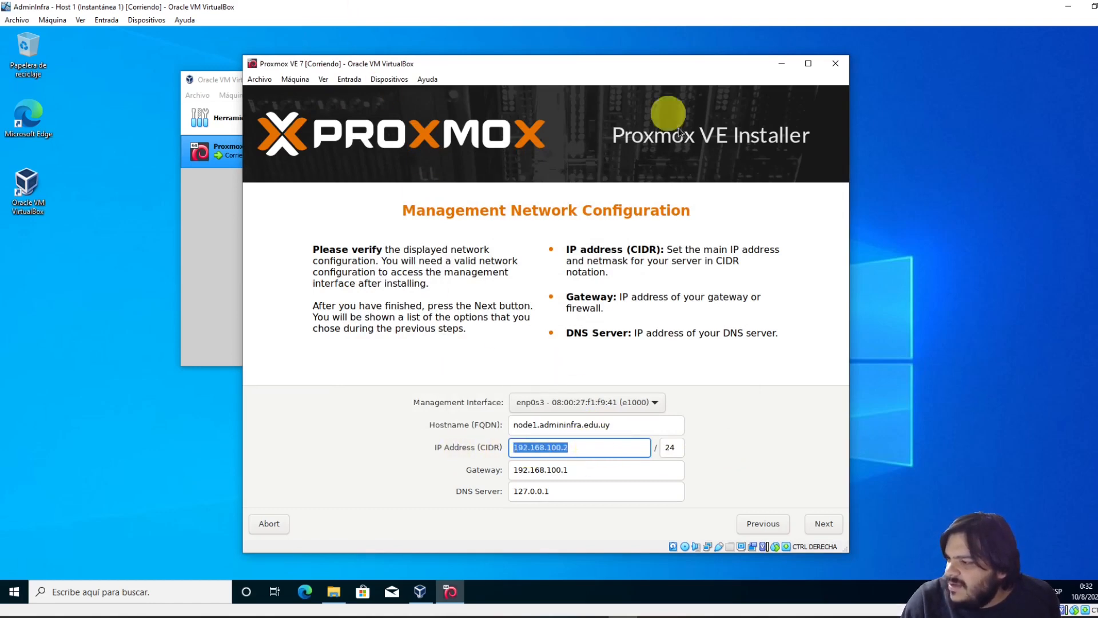
key("super")
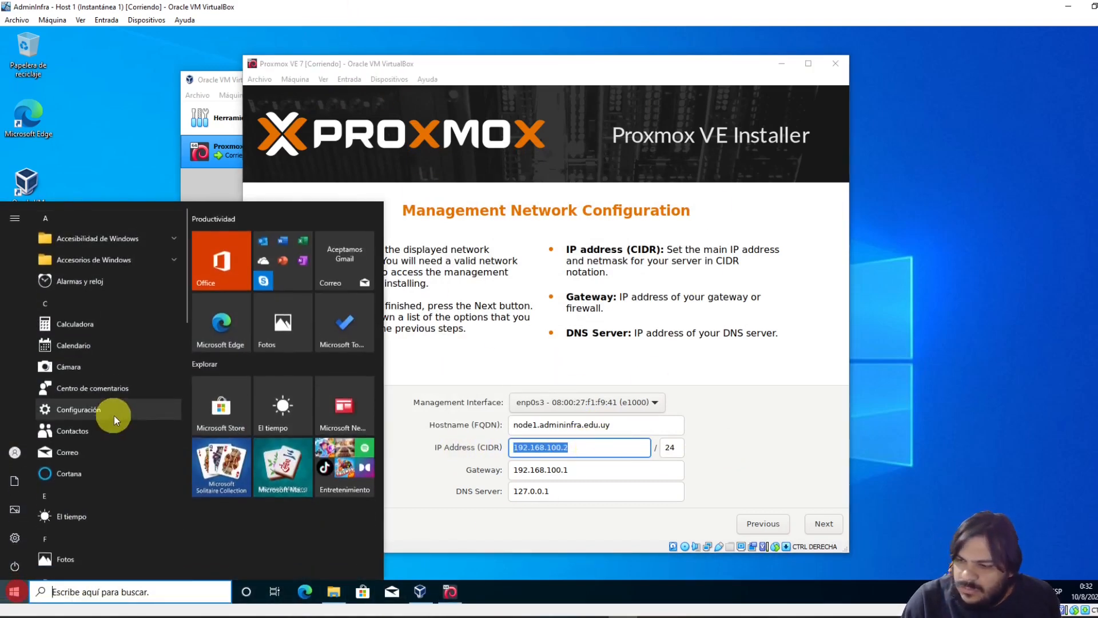
type("cmd")
key("Return")
type("ipconfig")
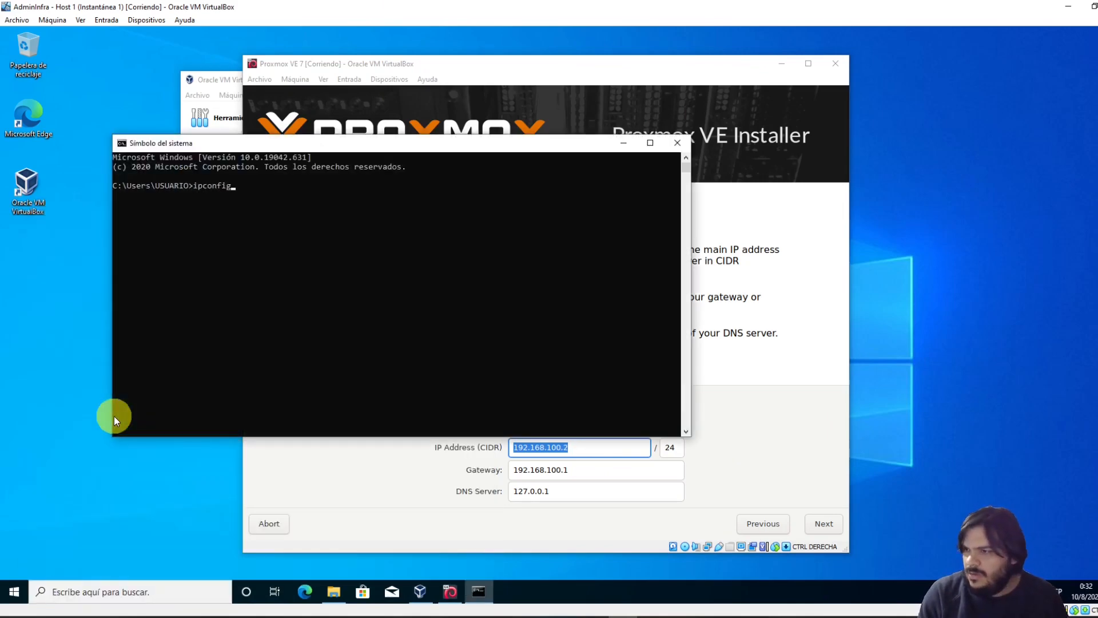
key("Return")
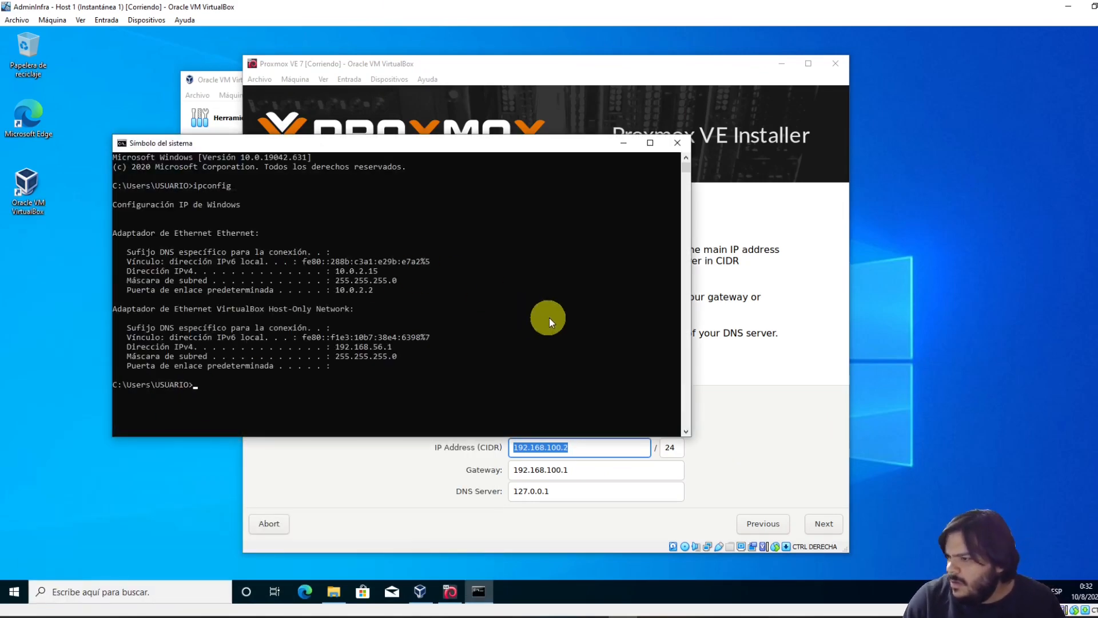
Highlight IPv4 address 10.0.2.15 in the output, then return to the installer's IP field
left_click(549, 317)
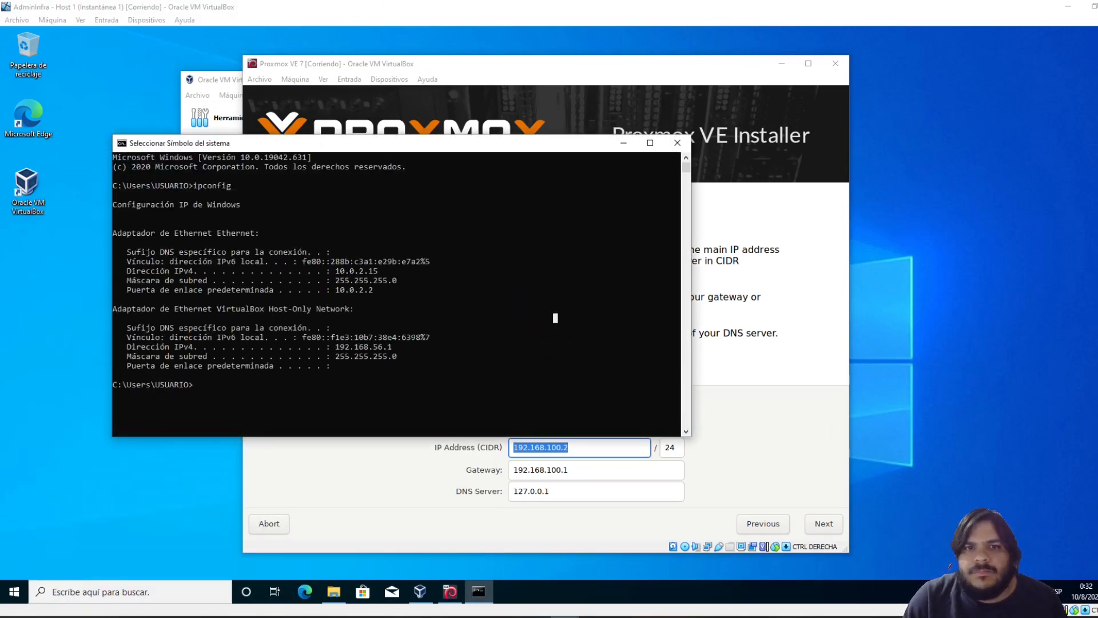
left_click(389, 377)
left_click(334, 270)
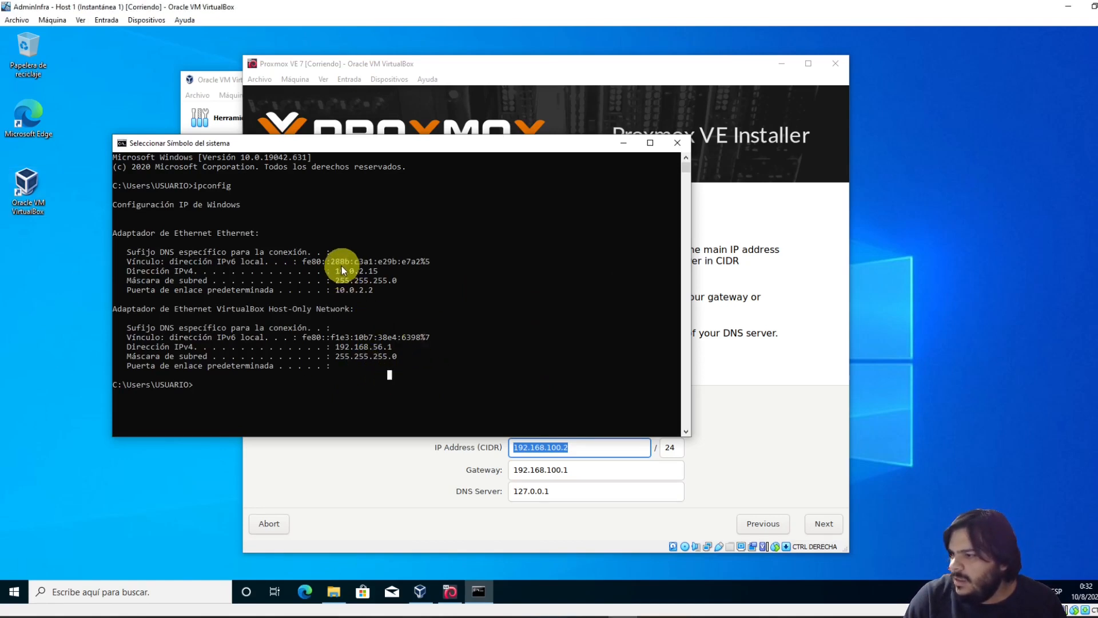
left_click_drag(385, 271, 381, 275)
left_click(379, 272)
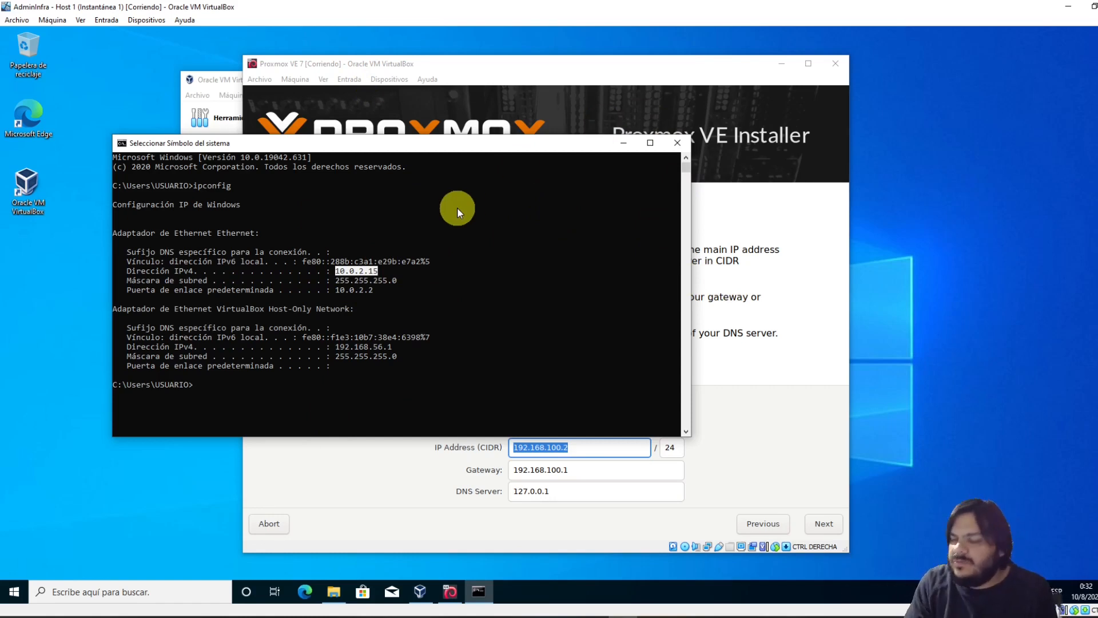
left_click(416, 497)
left_click(583, 447)
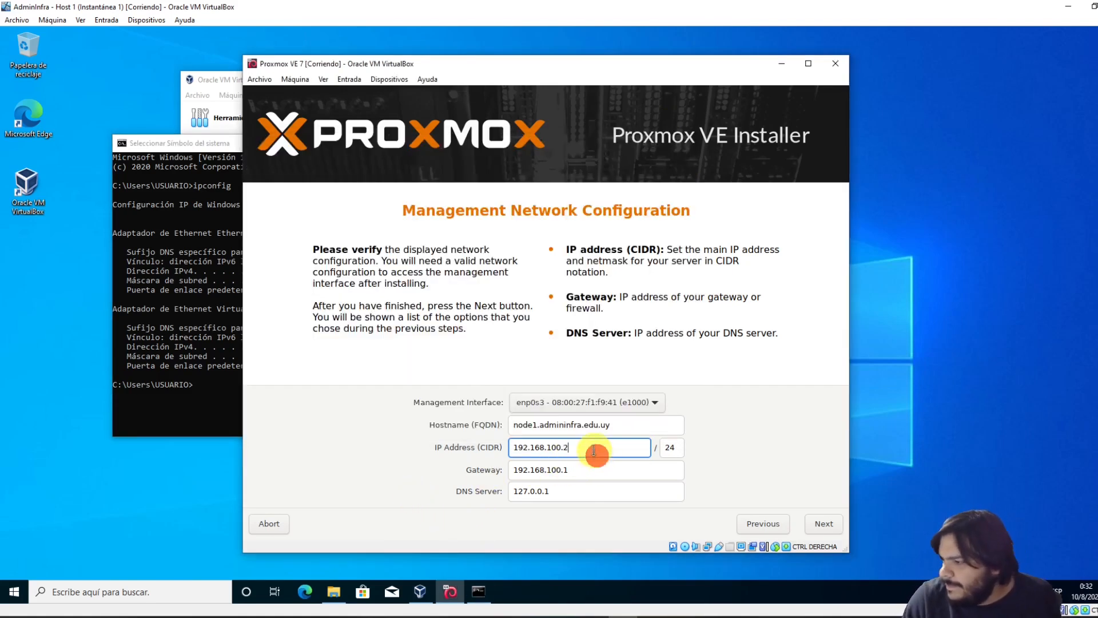
Highlight the gateway 10.0.2.2 in the ipconfig output, then select the installer's IP Address value
triple_click(579, 447)
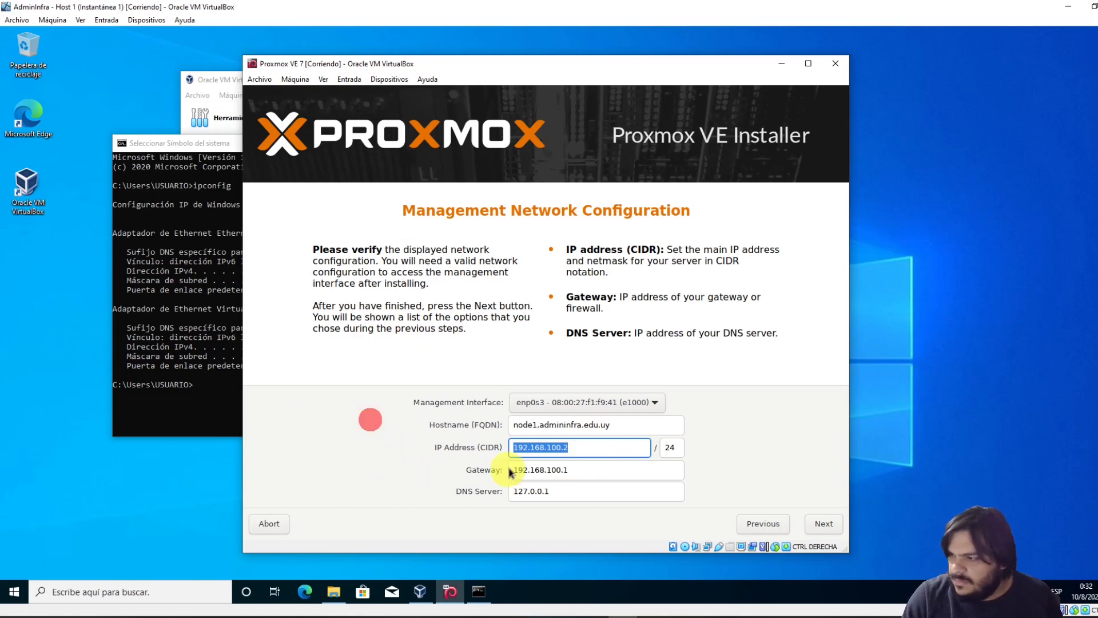
left_click(195, 329)
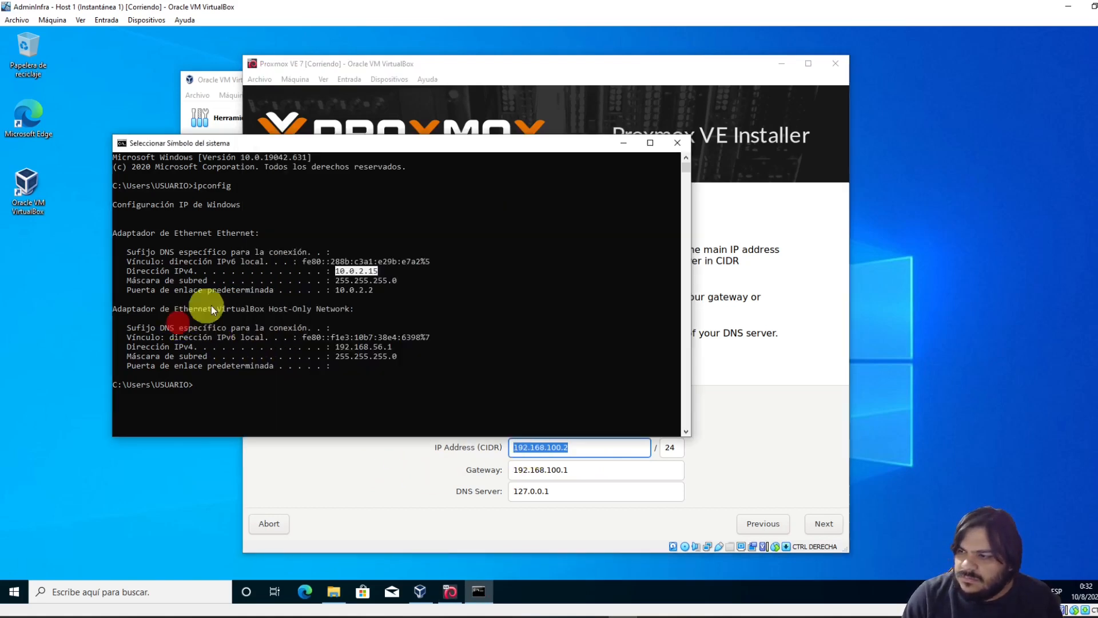
left_click(384, 280)
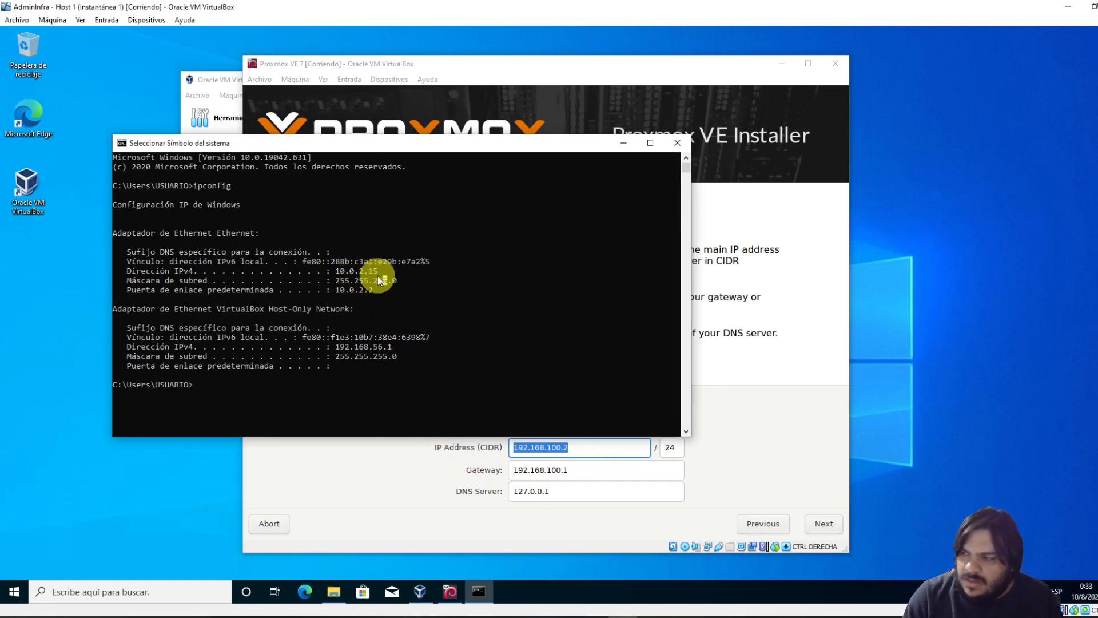
left_click_drag(336, 290, 371, 290)
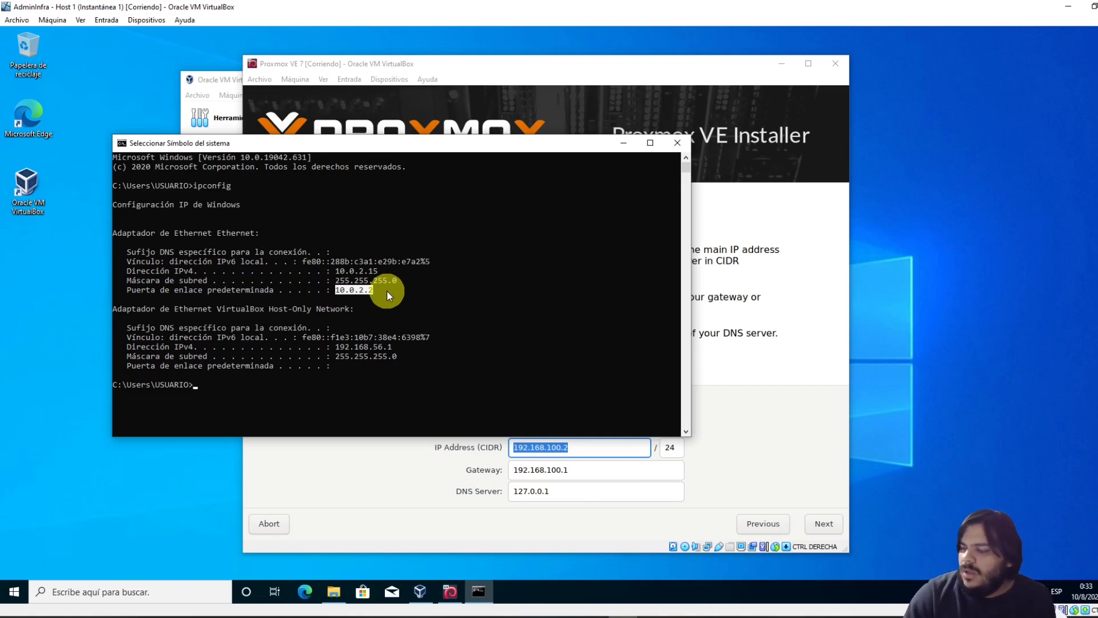
left_click(386, 470)
left_click(594, 447)
left_click_drag(518, 446, 452, 448)
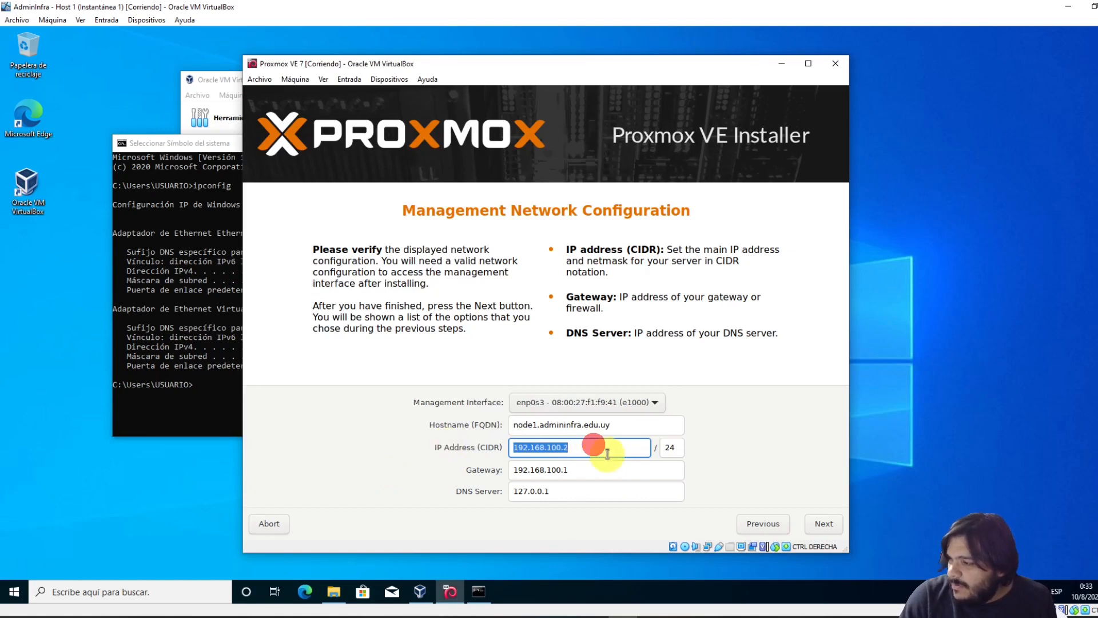
left_click(608, 450)
left_click_drag(593, 449, 490, 451)
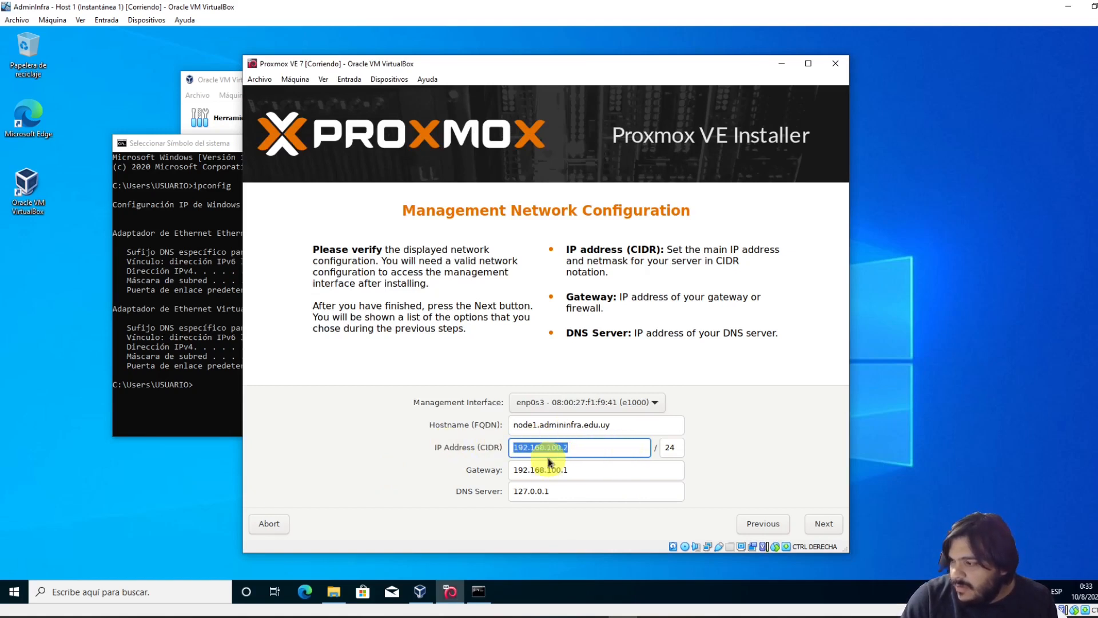
left_click(595, 449)
left_click_drag(589, 451, 498, 452)
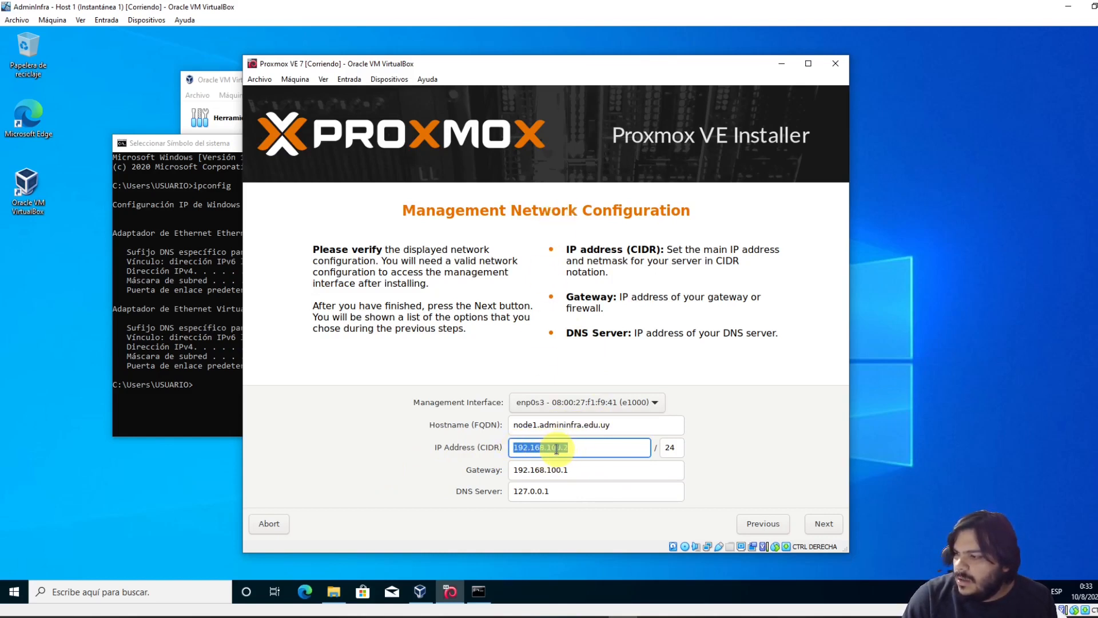
Highlight the host's IPv4 address 10.0.2.15 in the console, then return to the installer's IP Address field
left_click(191, 320)
left_click_drag(338, 271, 360, 270)
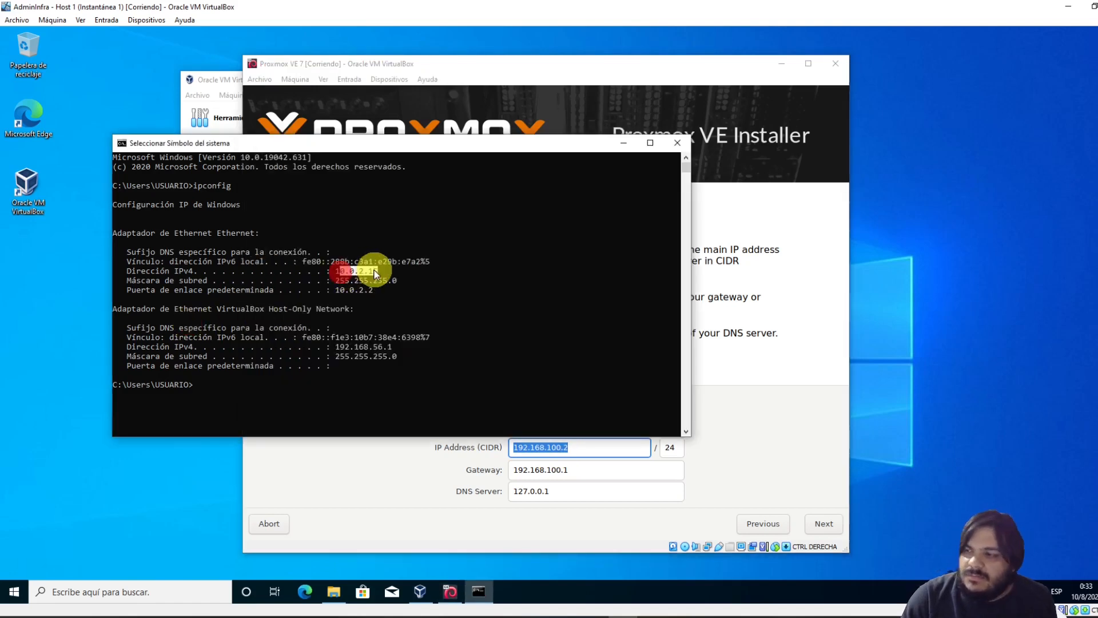
left_click(497, 231)
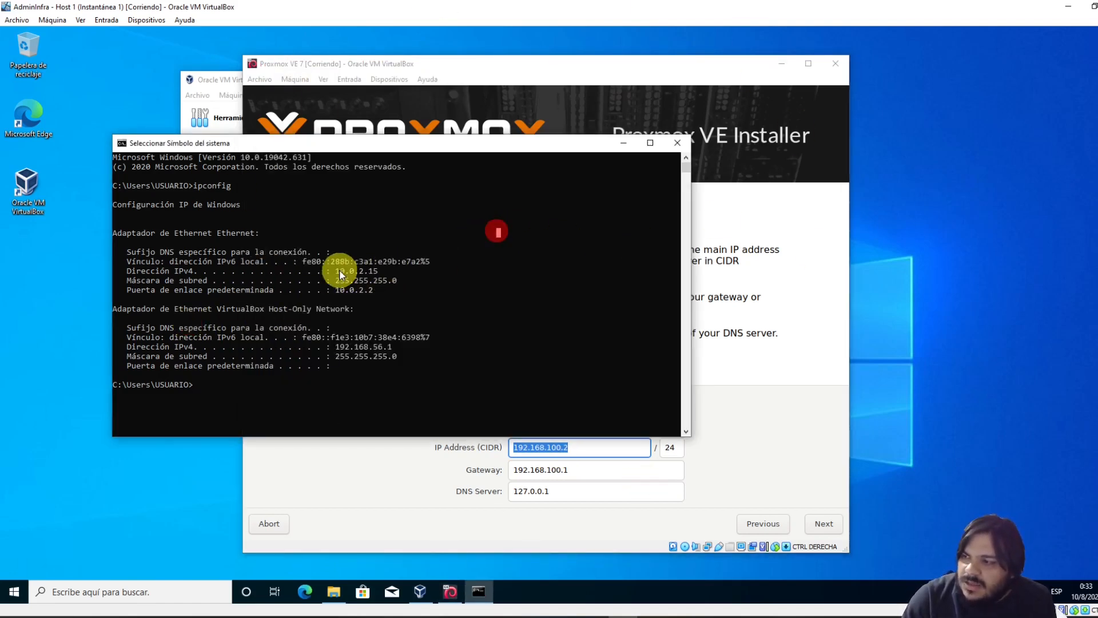
left_click_drag(340, 270, 375, 273)
left_click(433, 311)
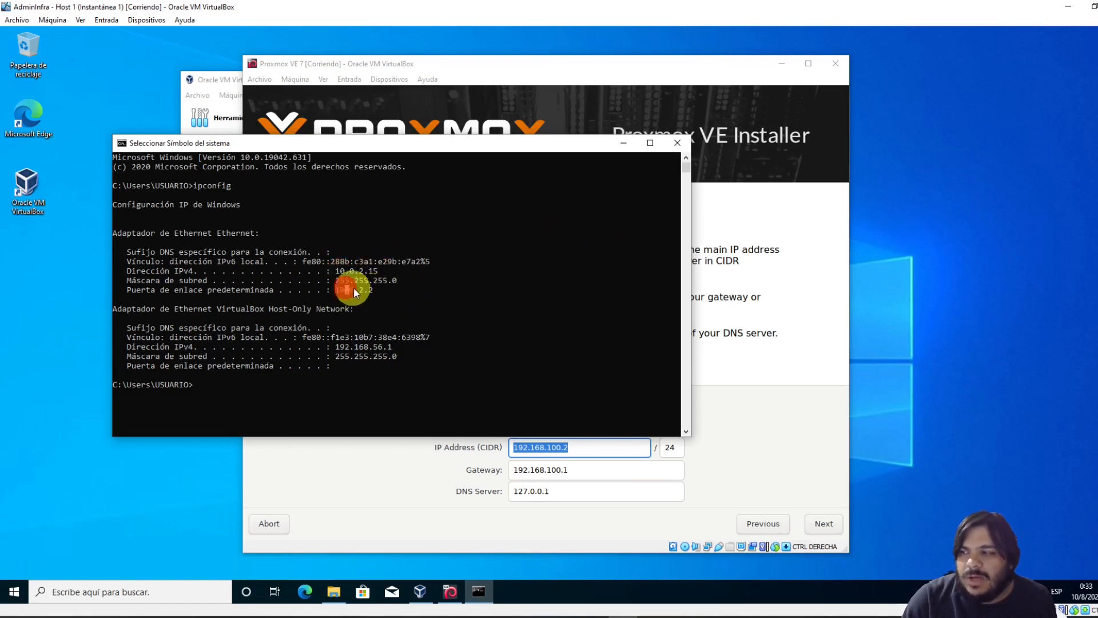
left_click(576, 447)
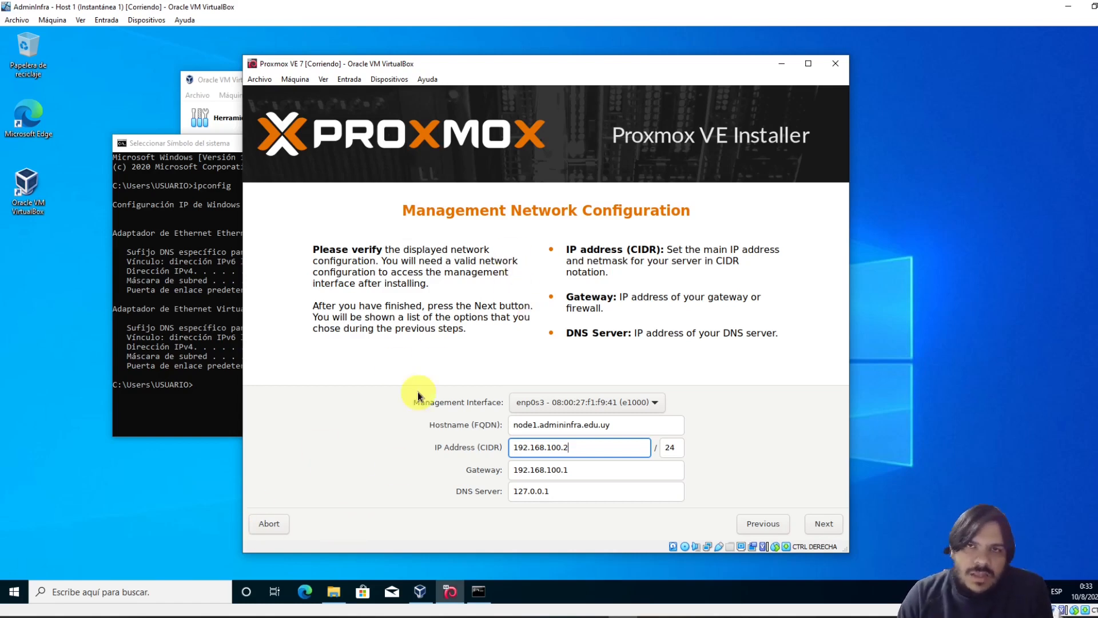
Highlight the host's gateway 10.0.2.2, IPv4 10.0.2.15 and subnet mask in the ipconfig output
left_click(200, 291)
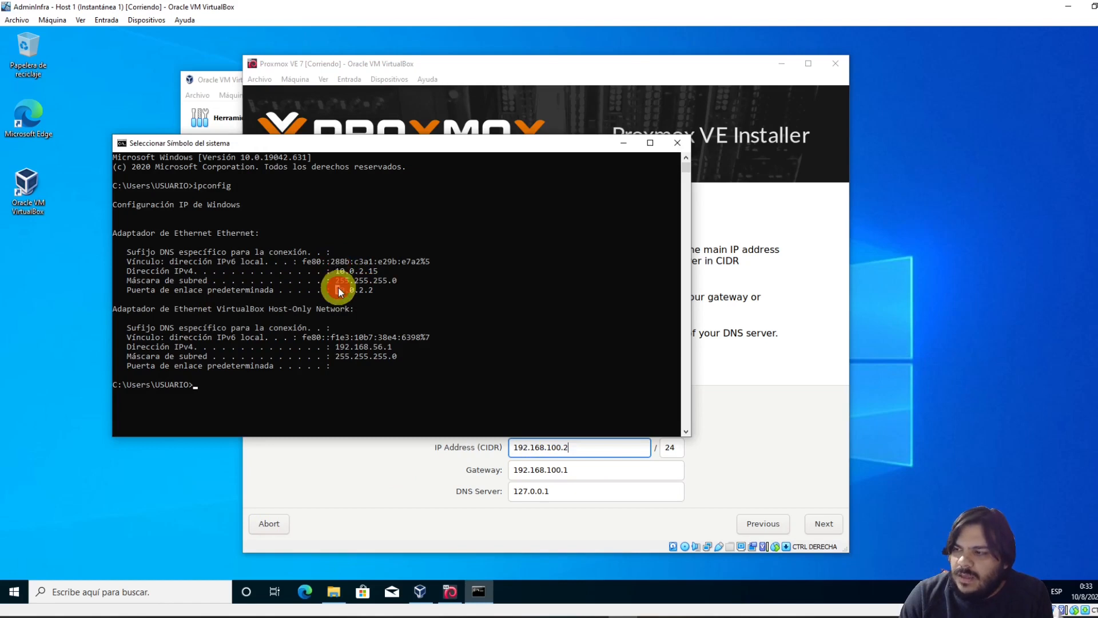
left_click_drag(375, 291, 372, 290)
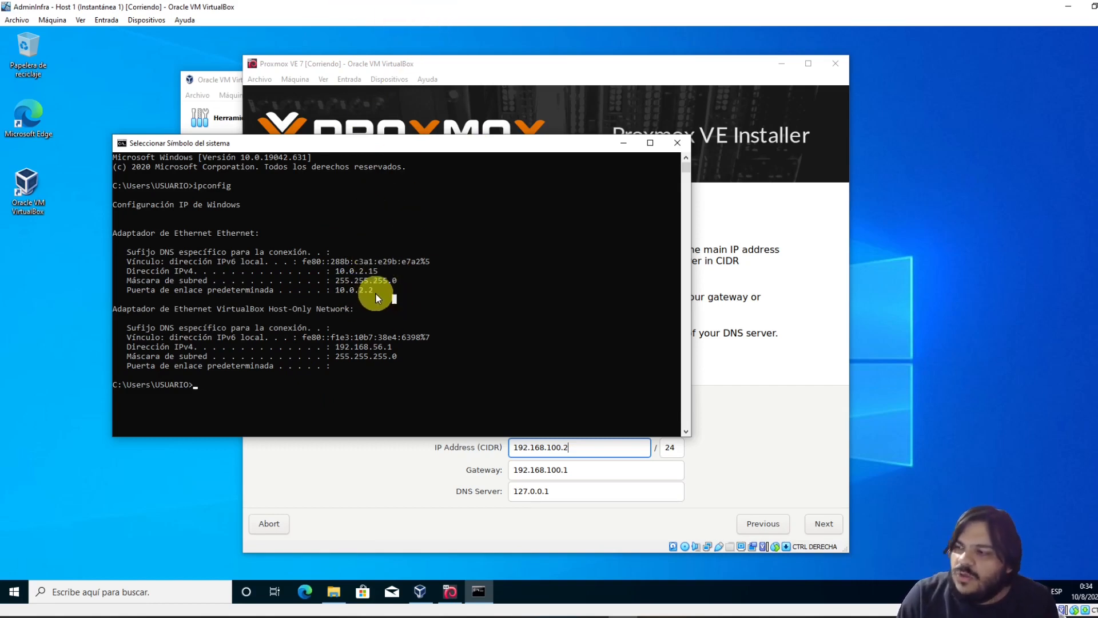
left_click_drag(337, 272, 389, 271)
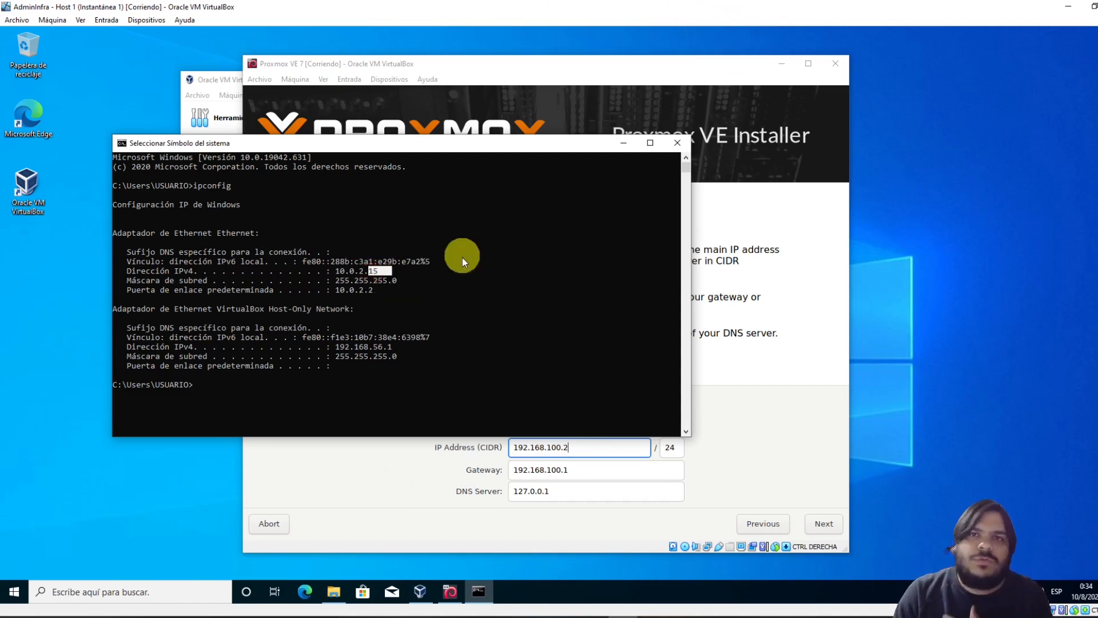
left_click_drag(337, 280, 384, 280)
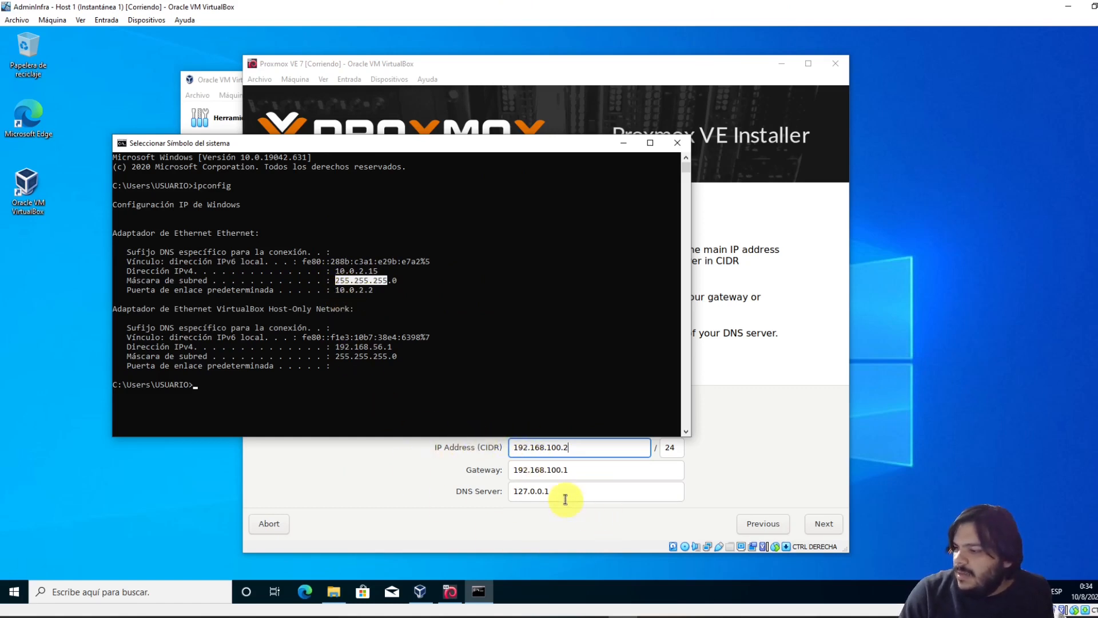
Move the console up-left and select the installer's Gateway 192.168.100.1 and IP Address 192.168.100.2 values
left_click_drag(424, 147, 347, 96)
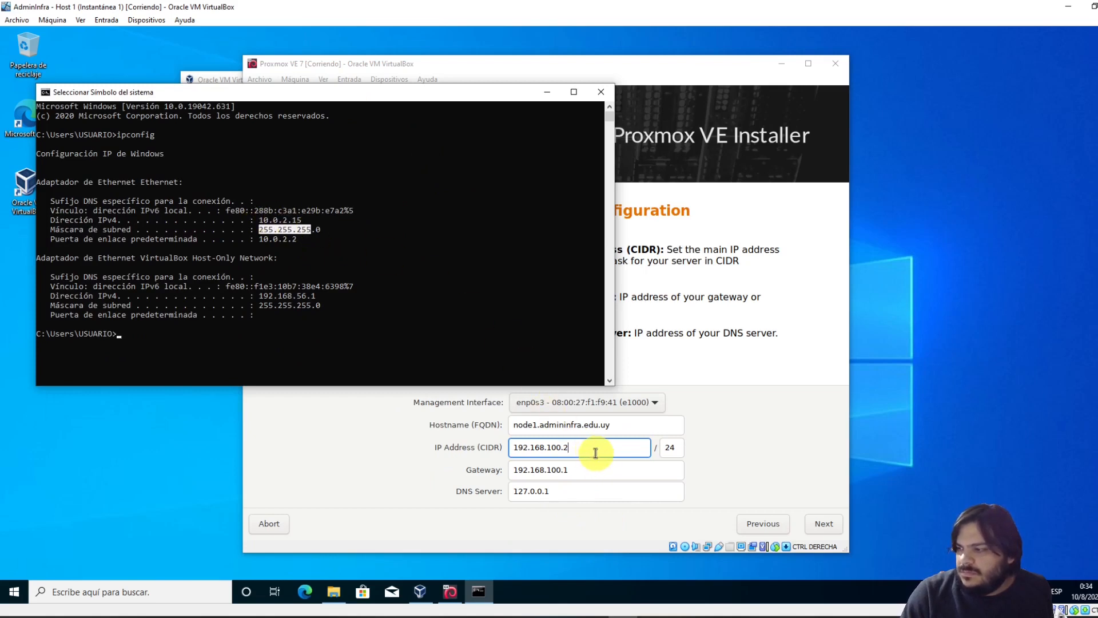
left_click(399, 266)
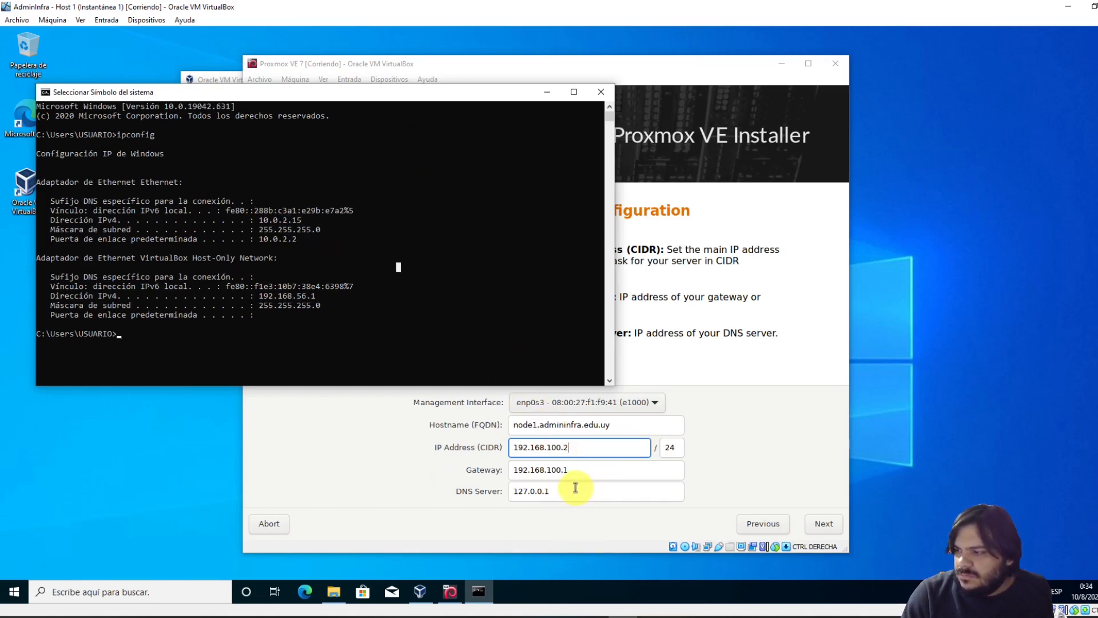
left_click(588, 467)
triple_click(589, 467)
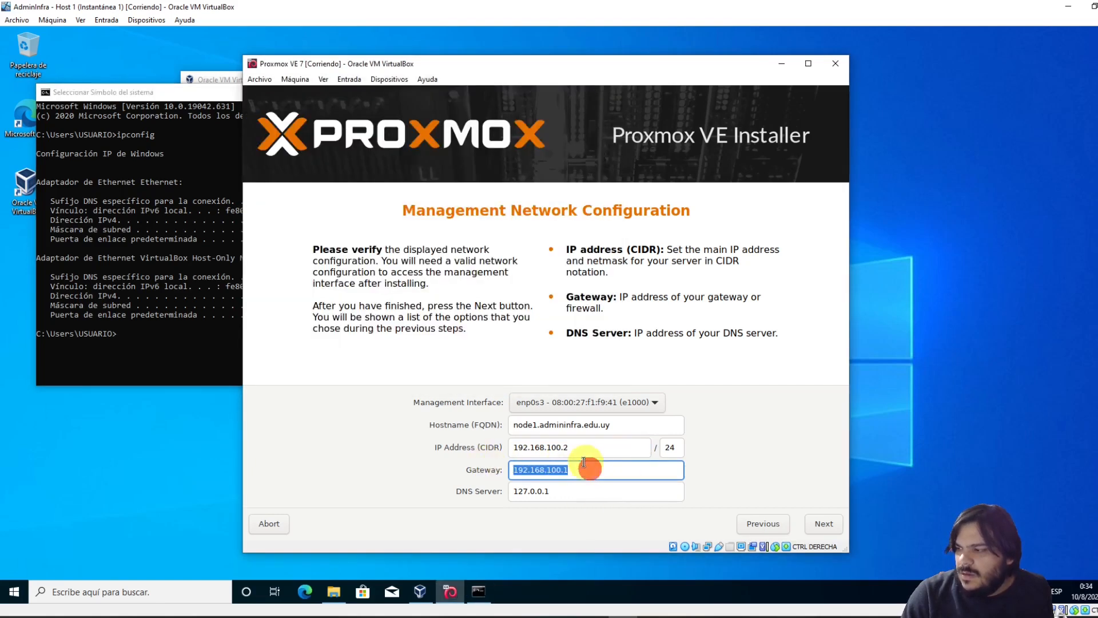
triple_click(600, 454)
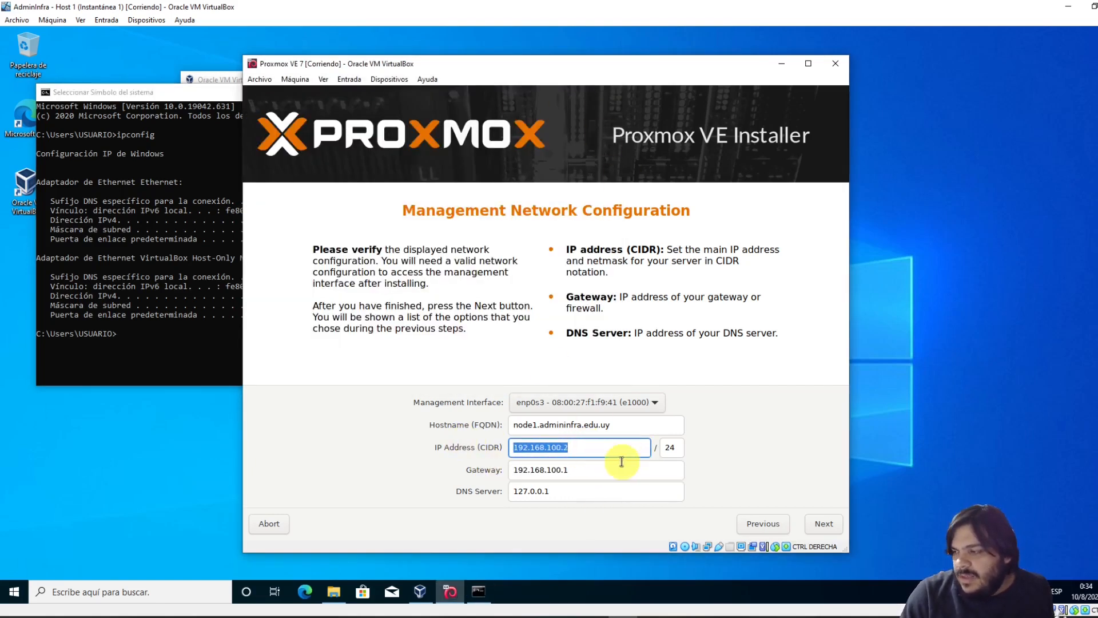
right_click(623, 616)
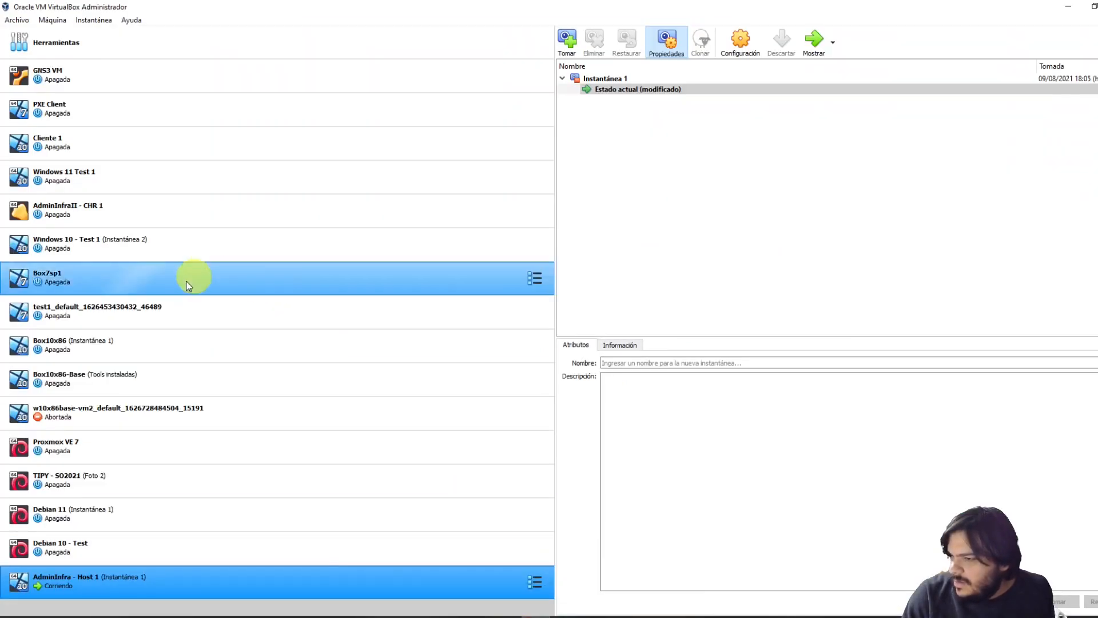
Start the Proxmox VE 7 VM, halt its GRUB countdown, then reset it with Host+R
left_click(130, 449)
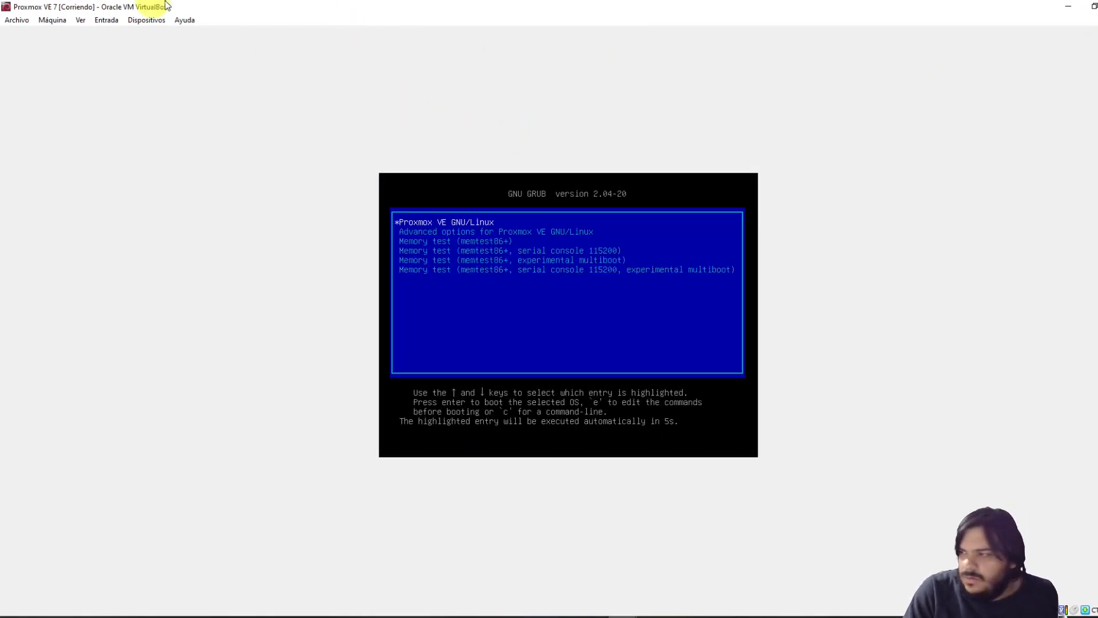
key("Down")
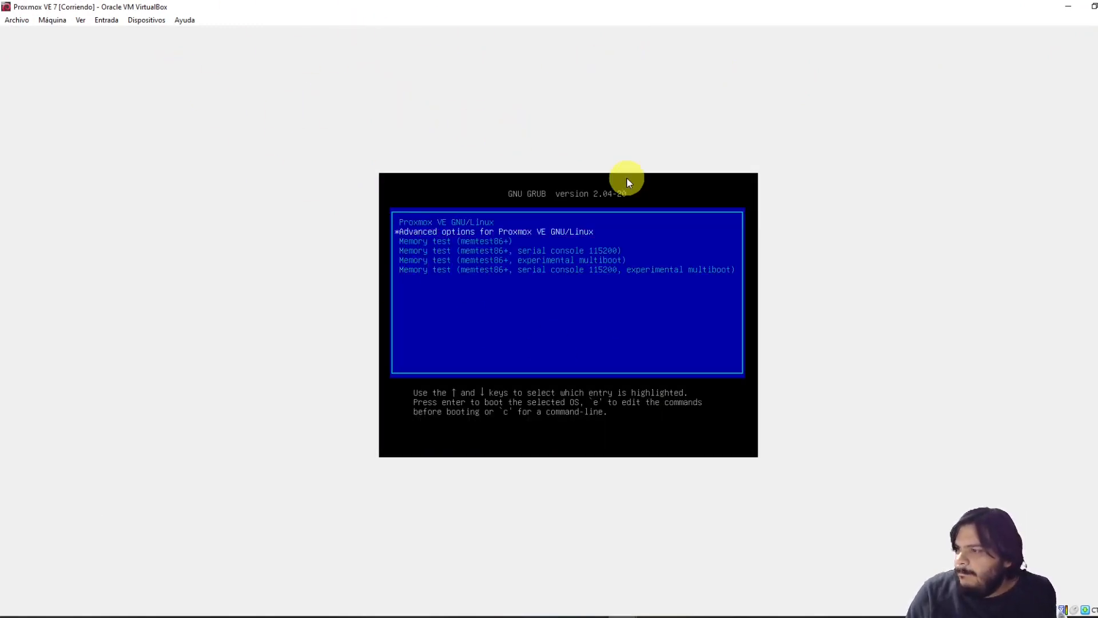
key("Up")
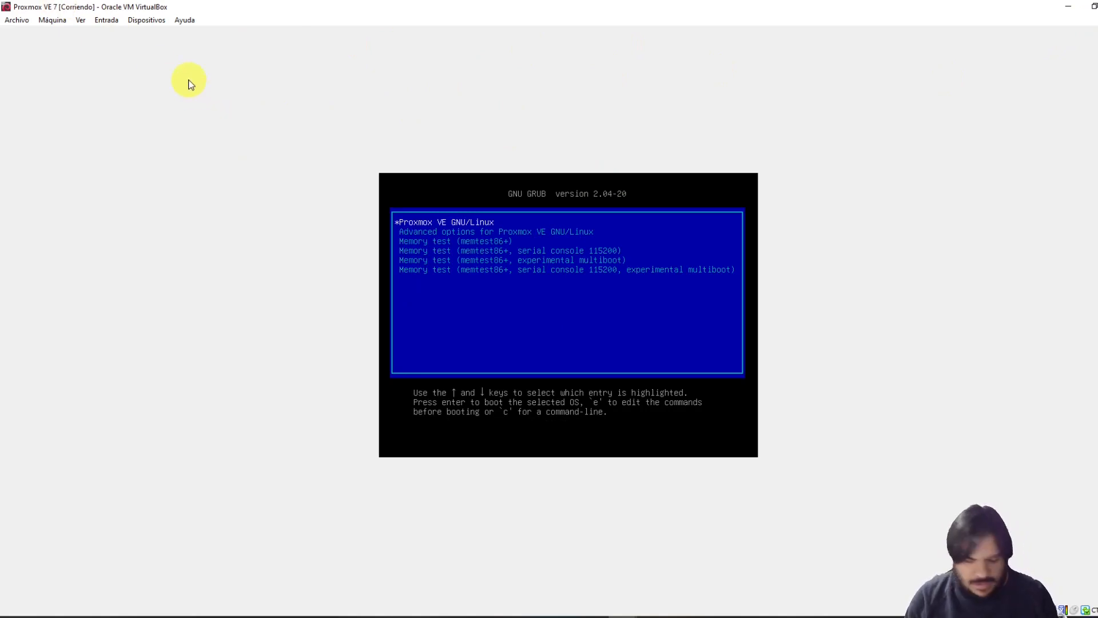
key("ctrl+r")
key("Return")
Insert proxmox-ve_7.0-1.iso into the Proxmox VE 7 machine's optical drive
key("F12")
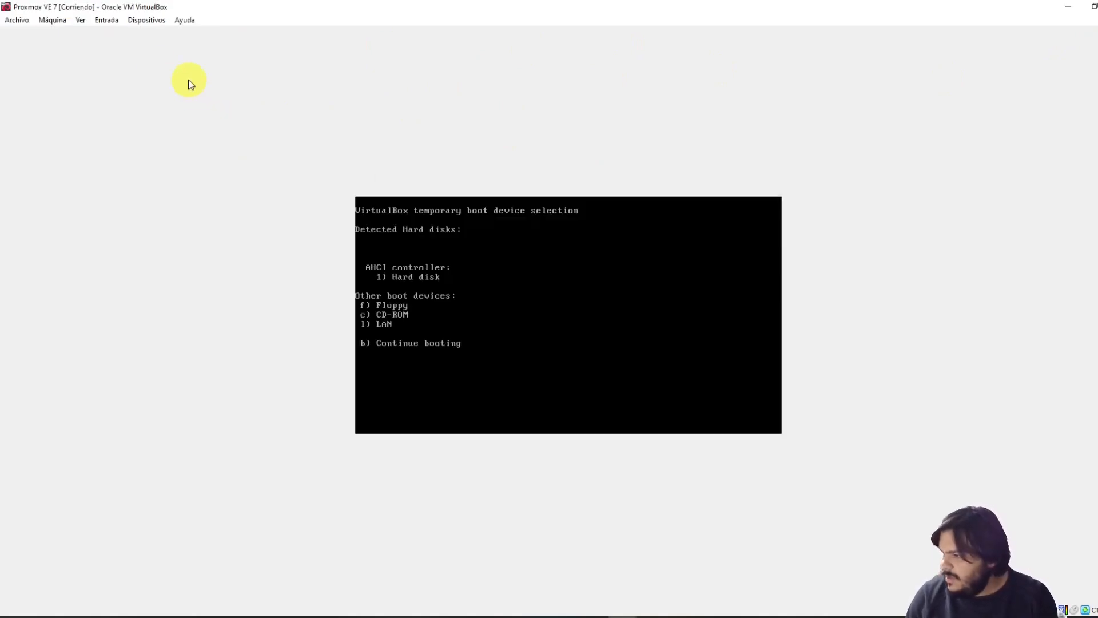
left_click(142, 20)
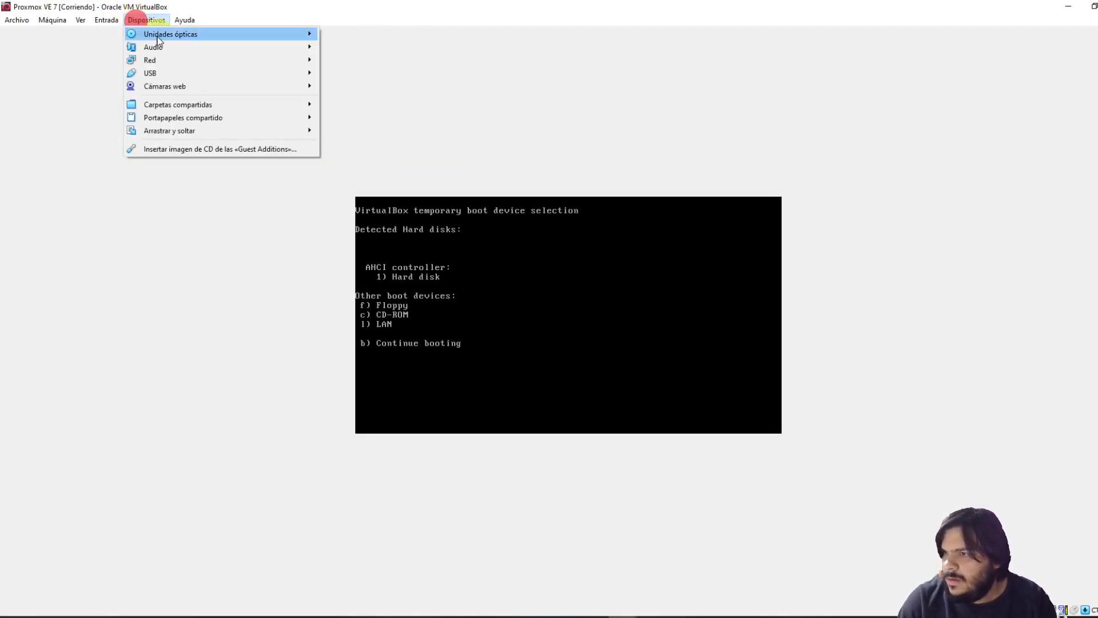
mouse_move(158, 41)
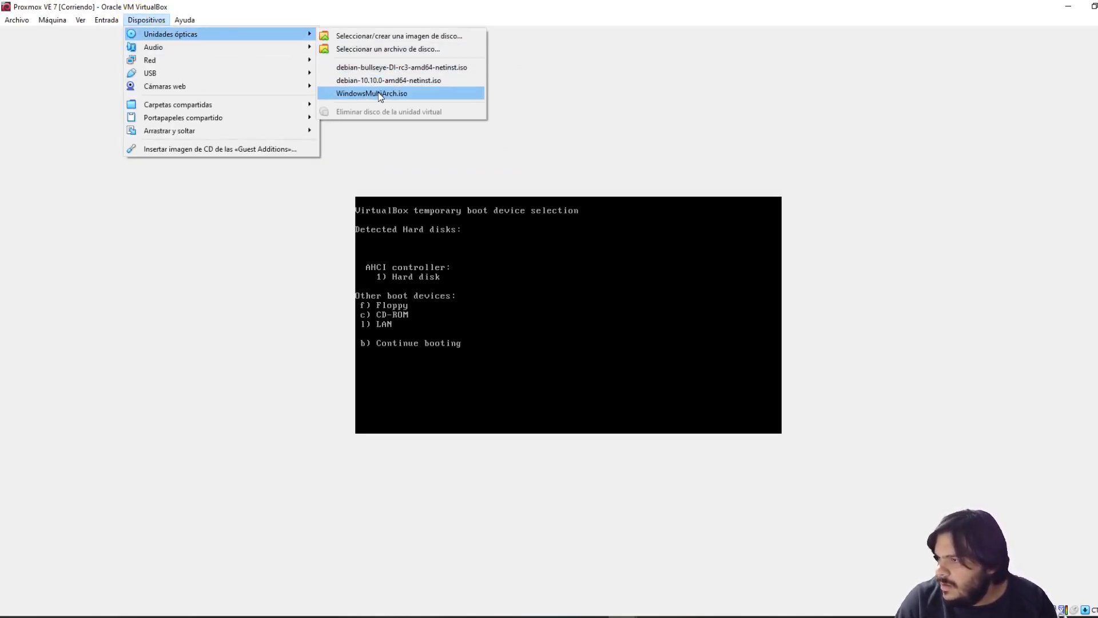
left_click(356, 38)
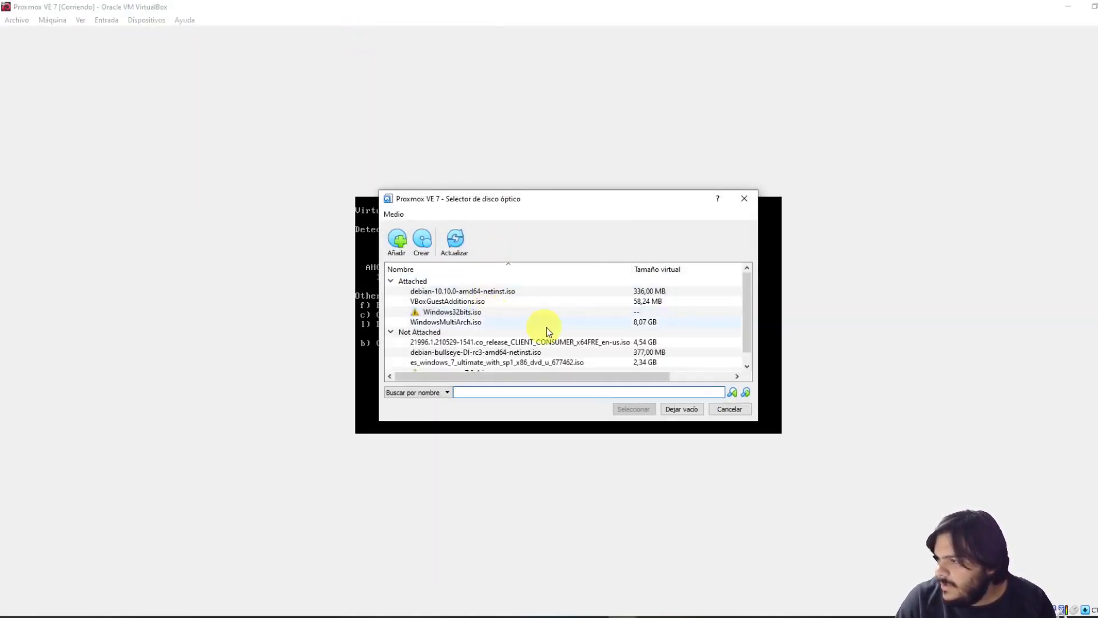
scroll(544, 323, "down", 1)
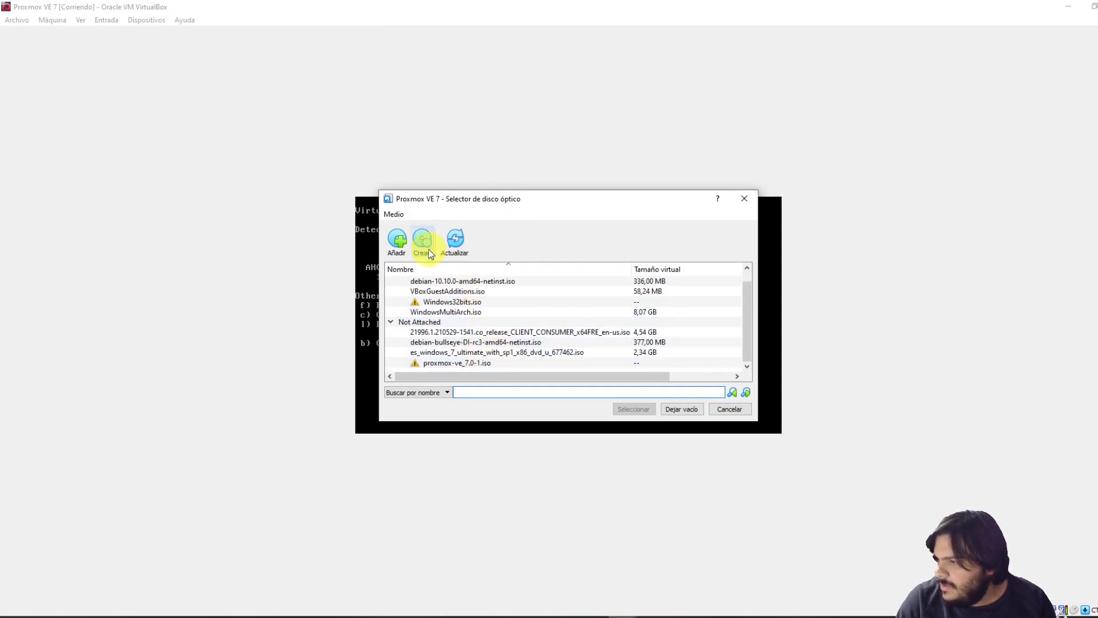
left_click(400, 238)
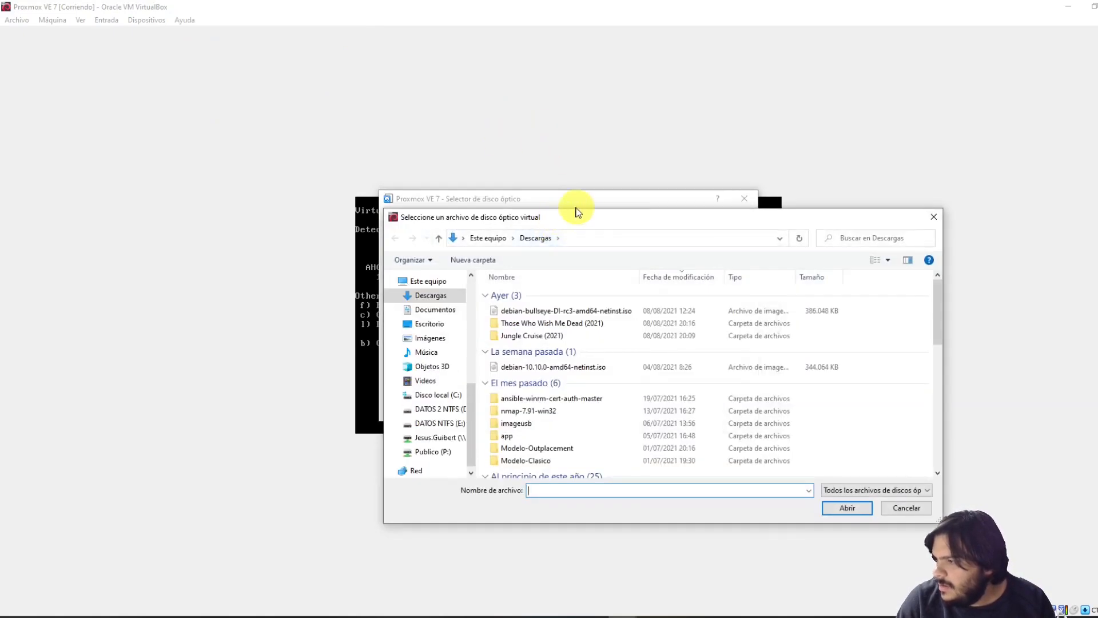
left_click_drag(596, 217, 0, 166)
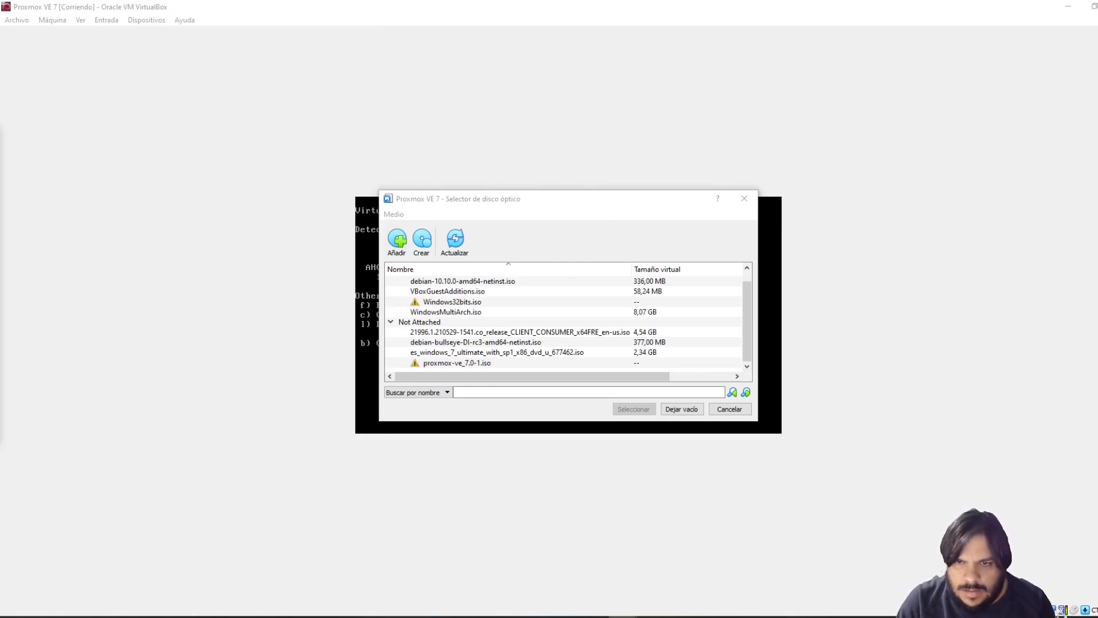
scroll(658, 368, "down", 1)
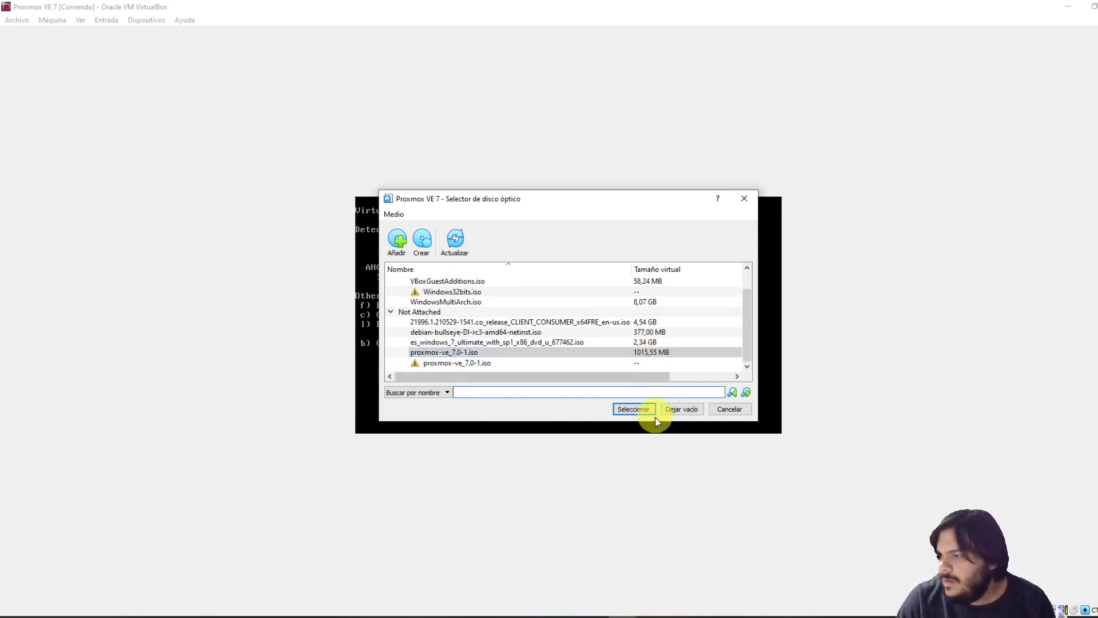
left_click(644, 415)
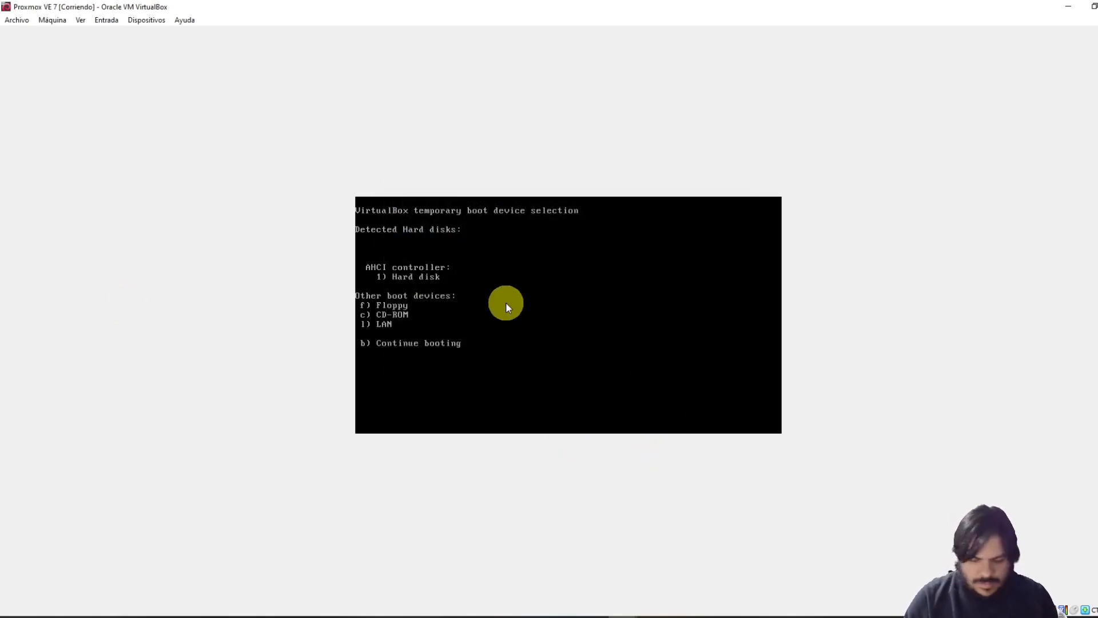
Boot from the CD-ROM and start the Install Proxmox VE entry
key("c")
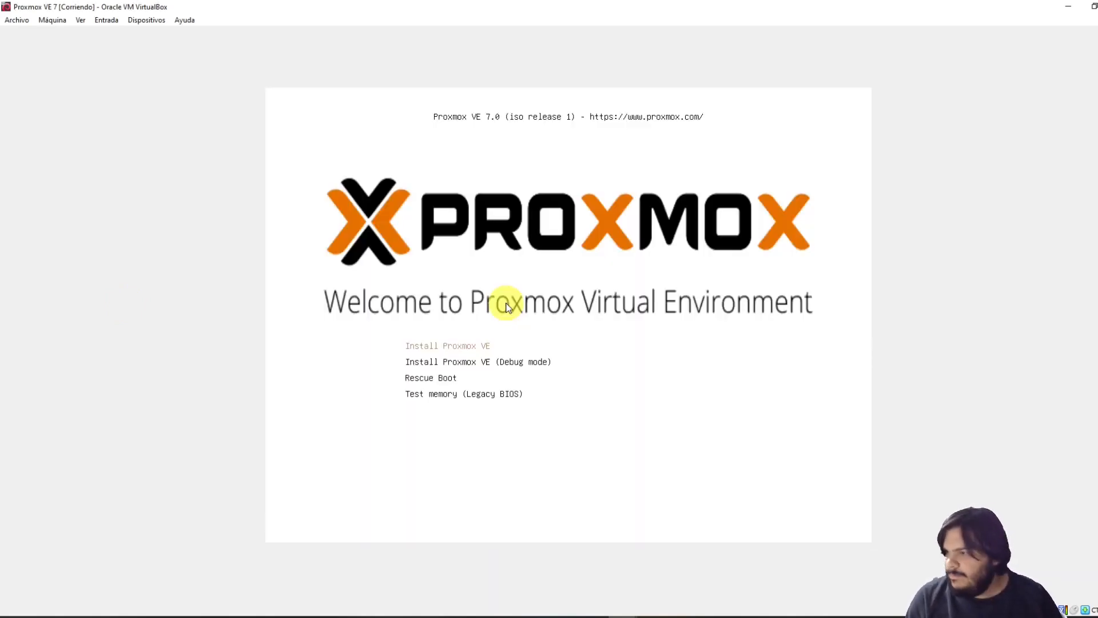
key("Down")
key("Up")
key("Return")
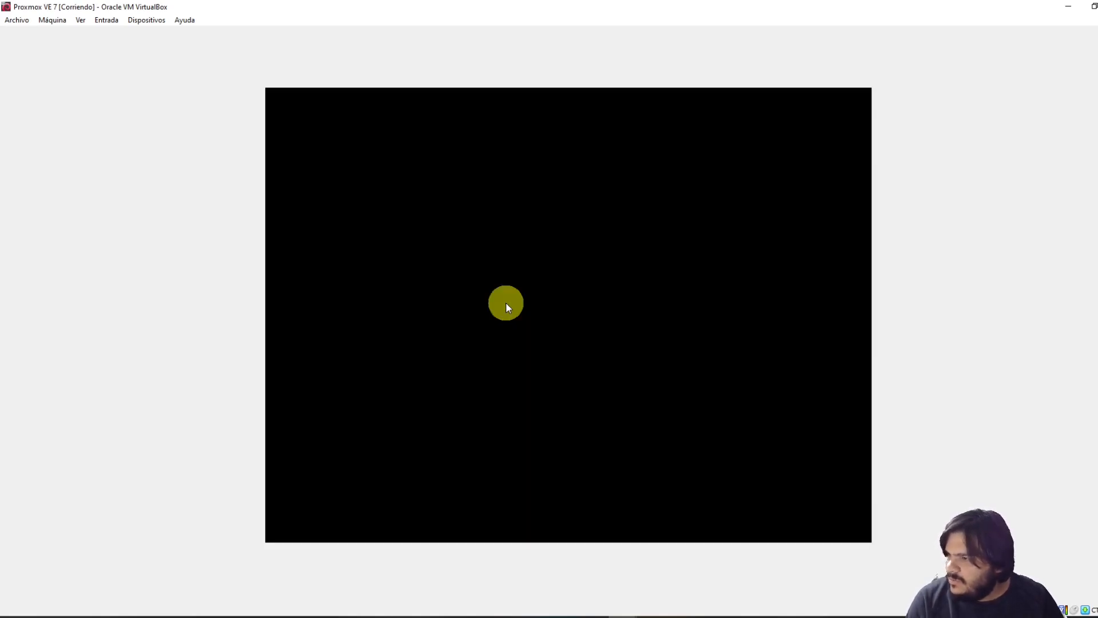
In the AdminInfra host VM's installer, erase the IP Address and Gateway field values
mouse_move(613, 588)
left_click(586, 566)
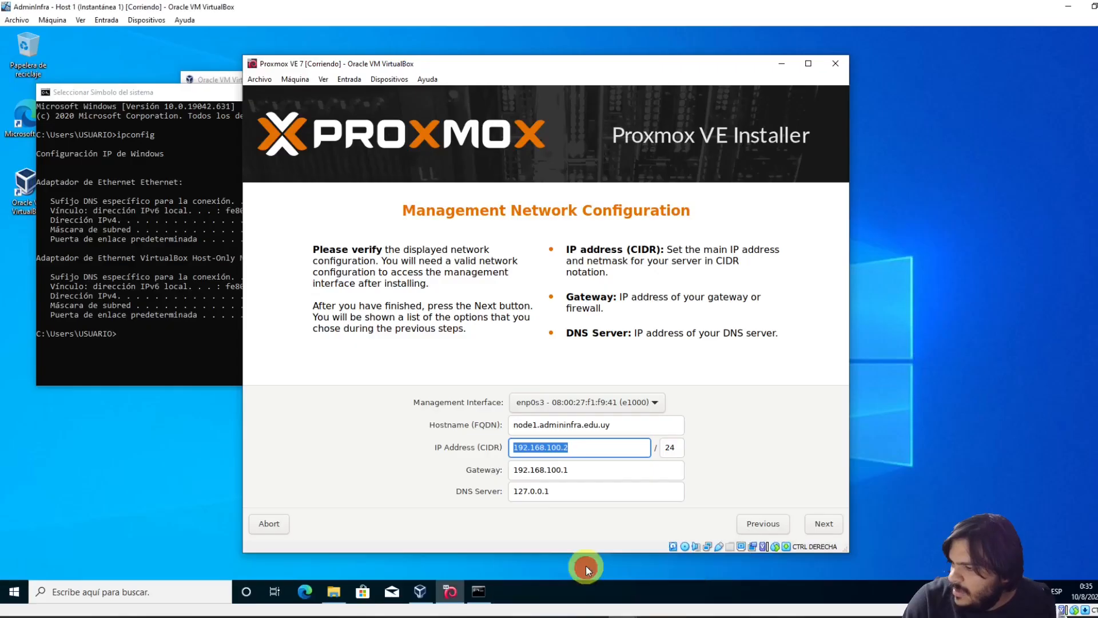
left_click(596, 451)
double_click(601, 450)
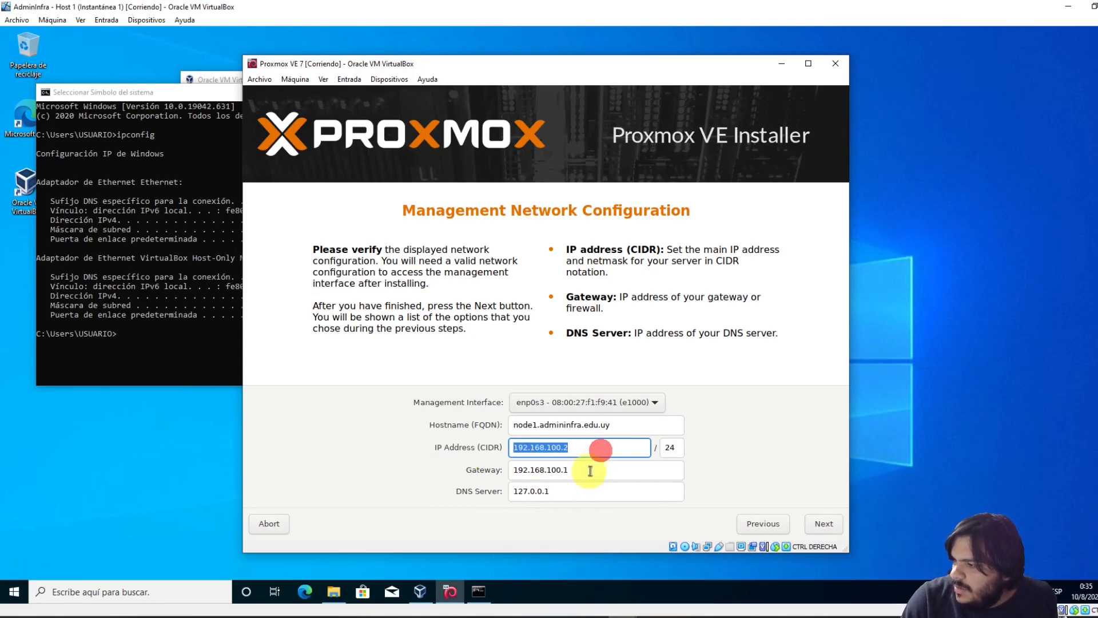
left_click(589, 470)
double_click(582, 470)
double_click(588, 492)
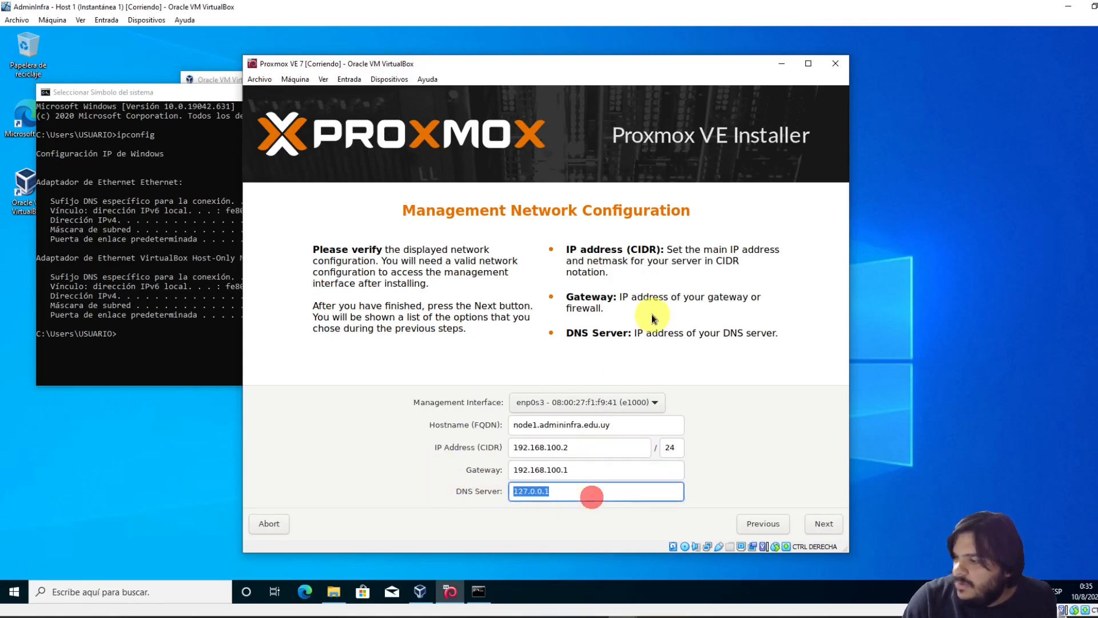
key("shift+Tab")
key("BackSpace")
key("shift+Tab")
key("BackSpace")
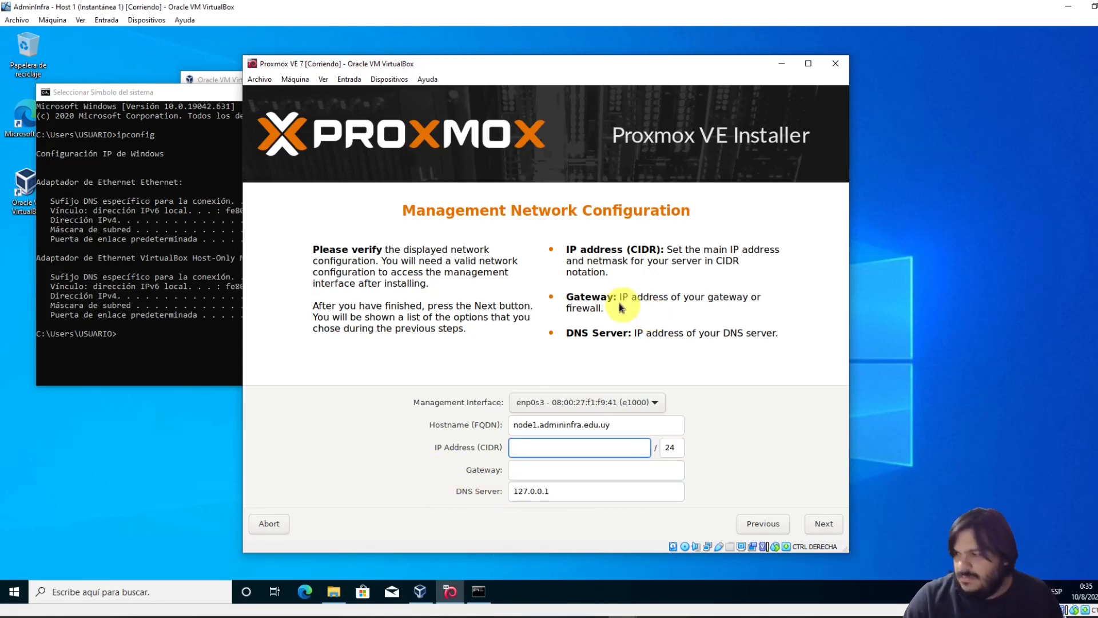
Go back to the password page and re-enter the root password and its confirmation
left_click(766, 524)
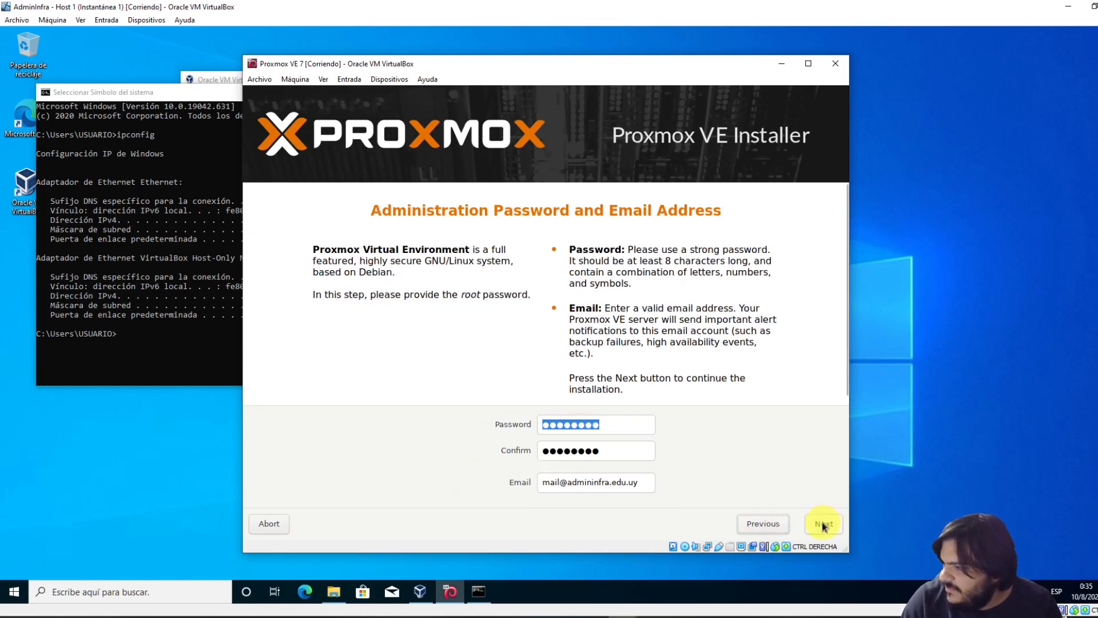
left_click(823, 524)
left_click(757, 525)
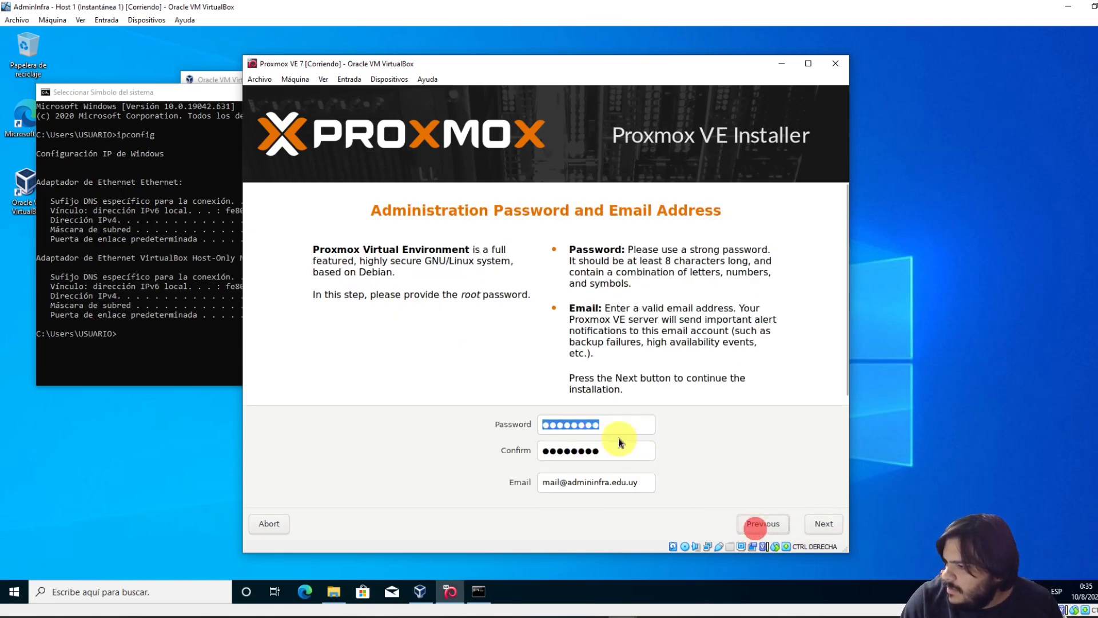
left_click_drag(626, 424, 435, 395)
type("●●")
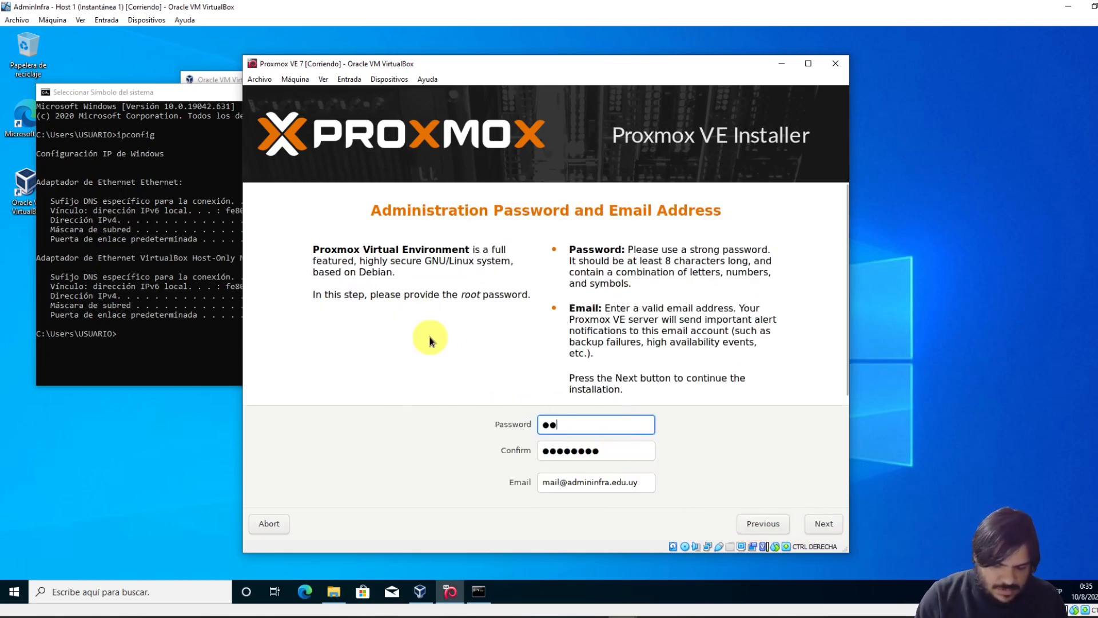
type("●●●●●●")
key("Tab")
type("●●")
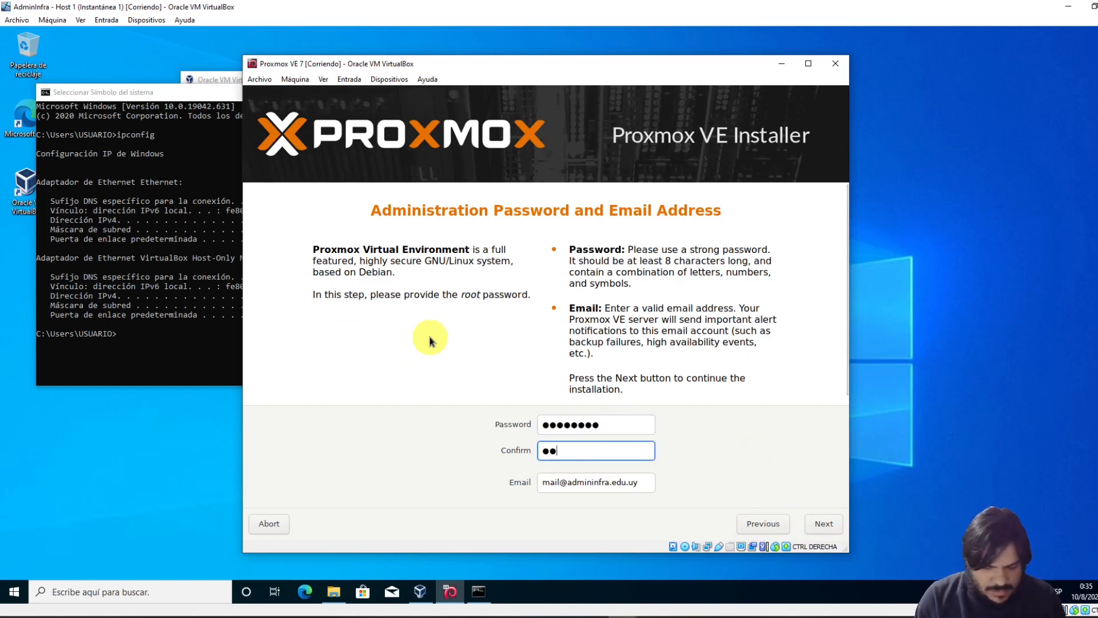
type("●●●●●●")
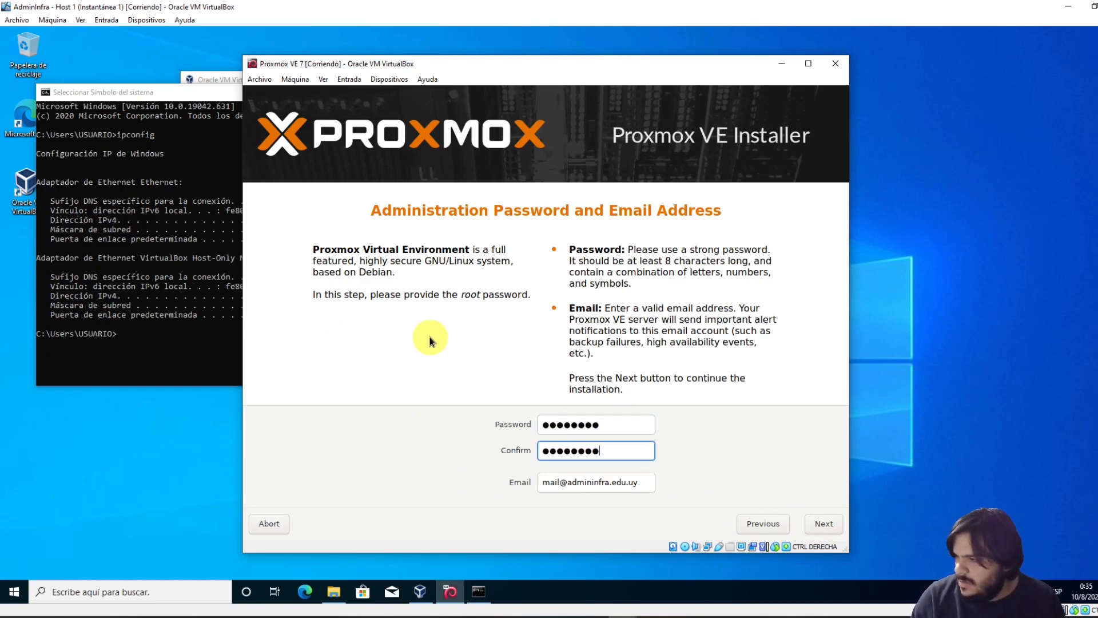
left_click(824, 524)
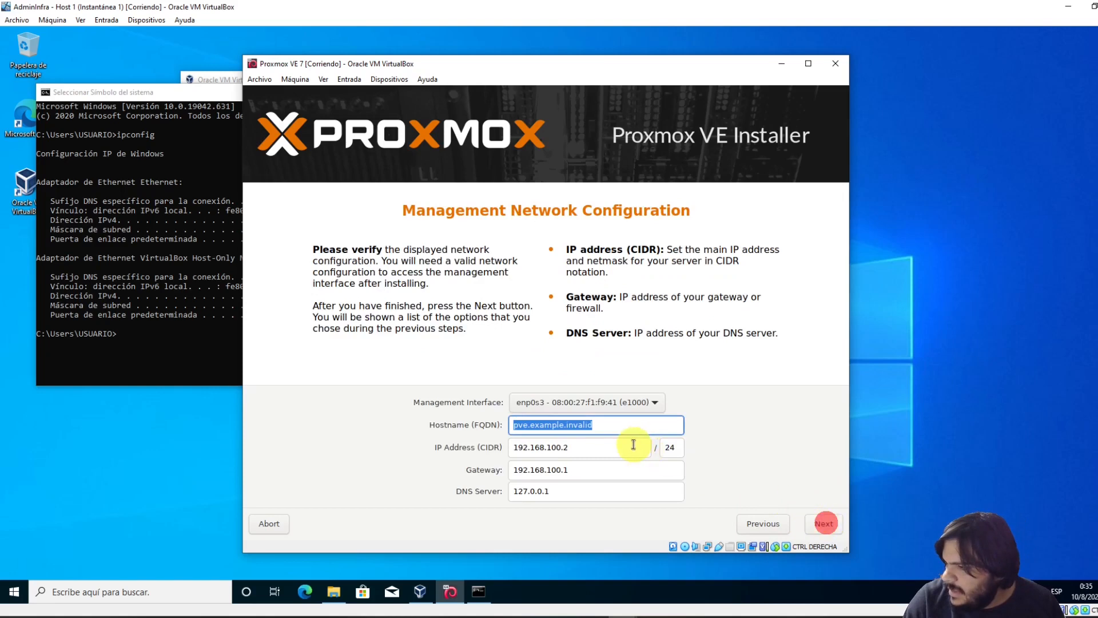
Set hostname to node1.admininfra.edu.uy and DNS server to 8.8.8.8, then continue to the summary
left_click_drag(611, 427, 488, 425)
type("nod")
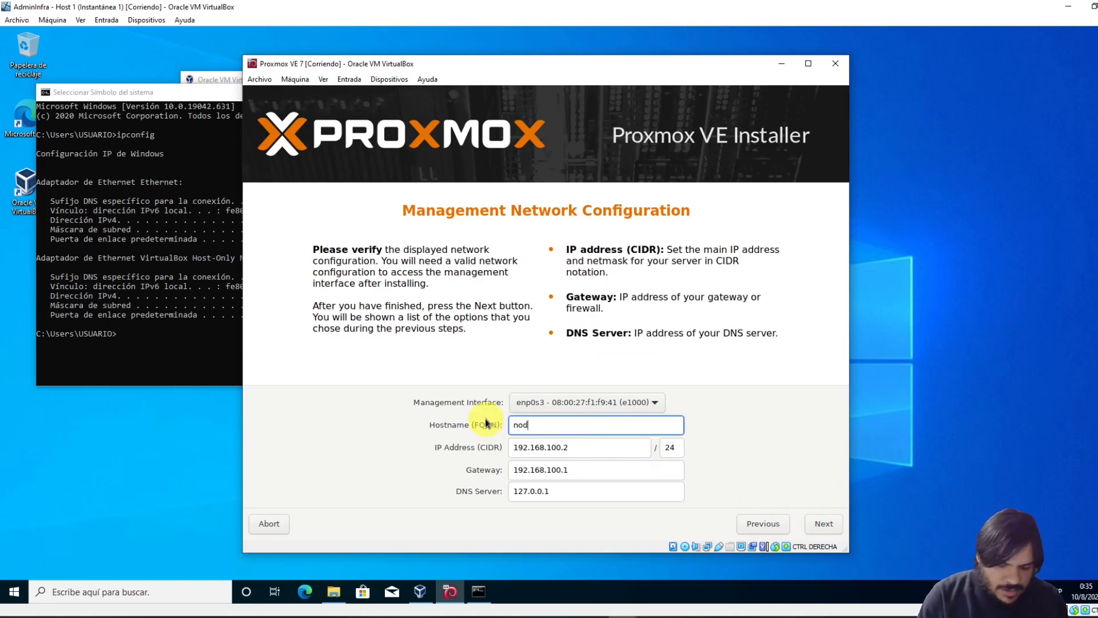
type("e1.ad")
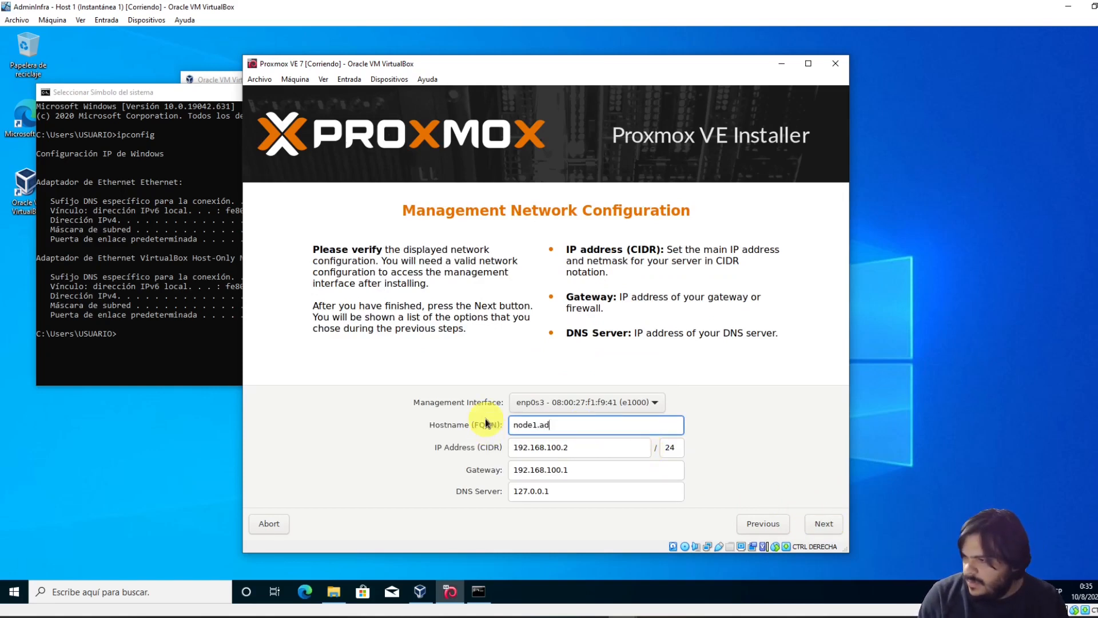
type("mininfra.e")
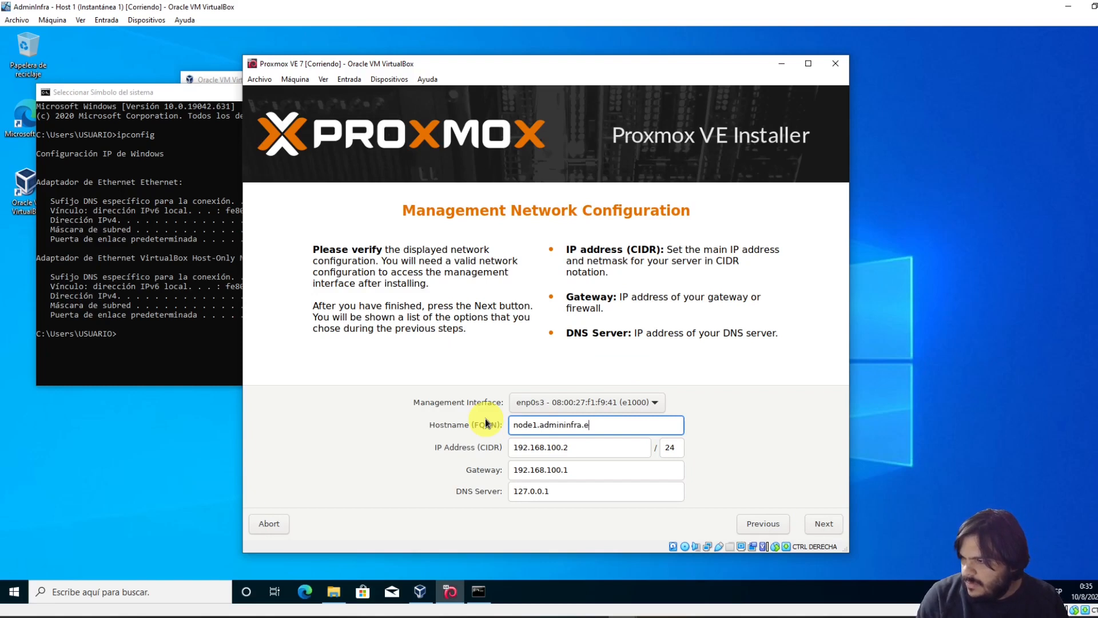
type("du.uy")
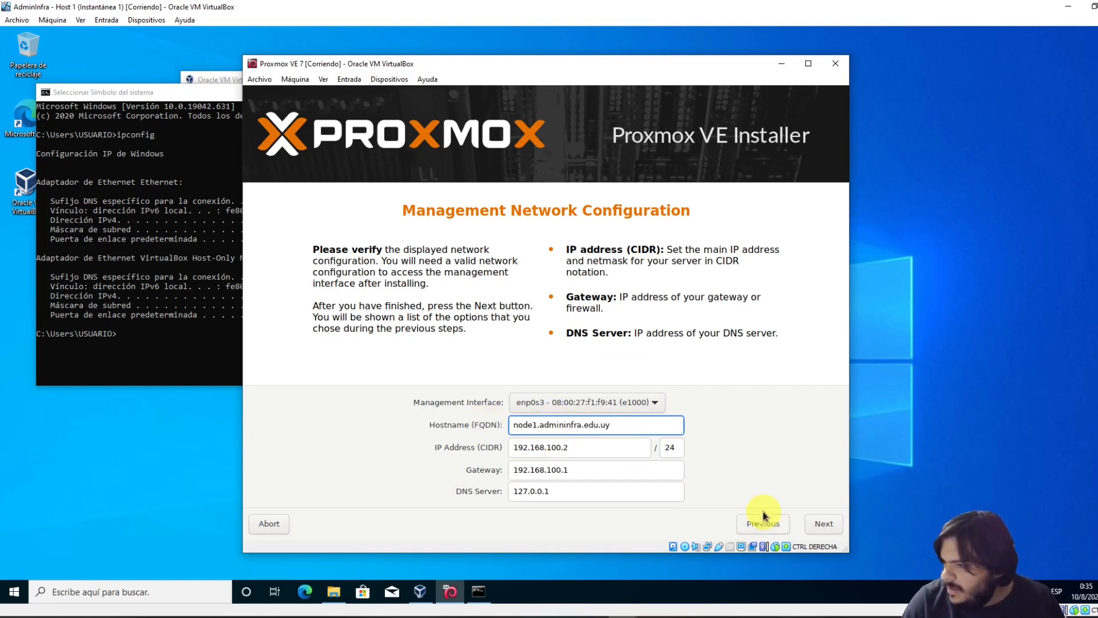
left_click_drag(559, 491, 472, 491)
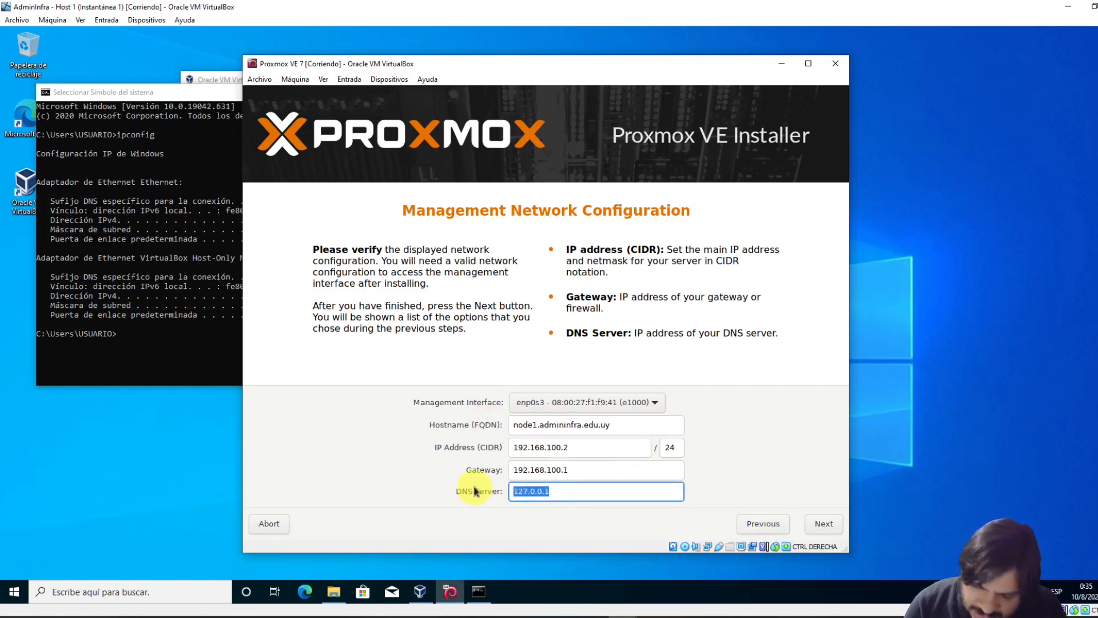
type("8.8.8")
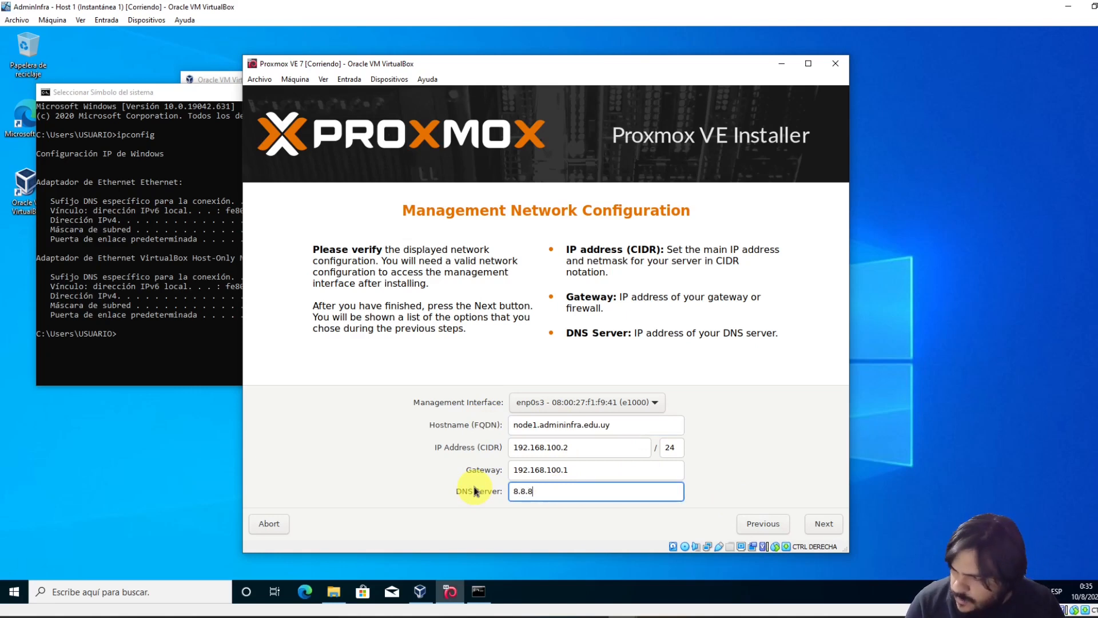
type(".8")
left_click(824, 524)
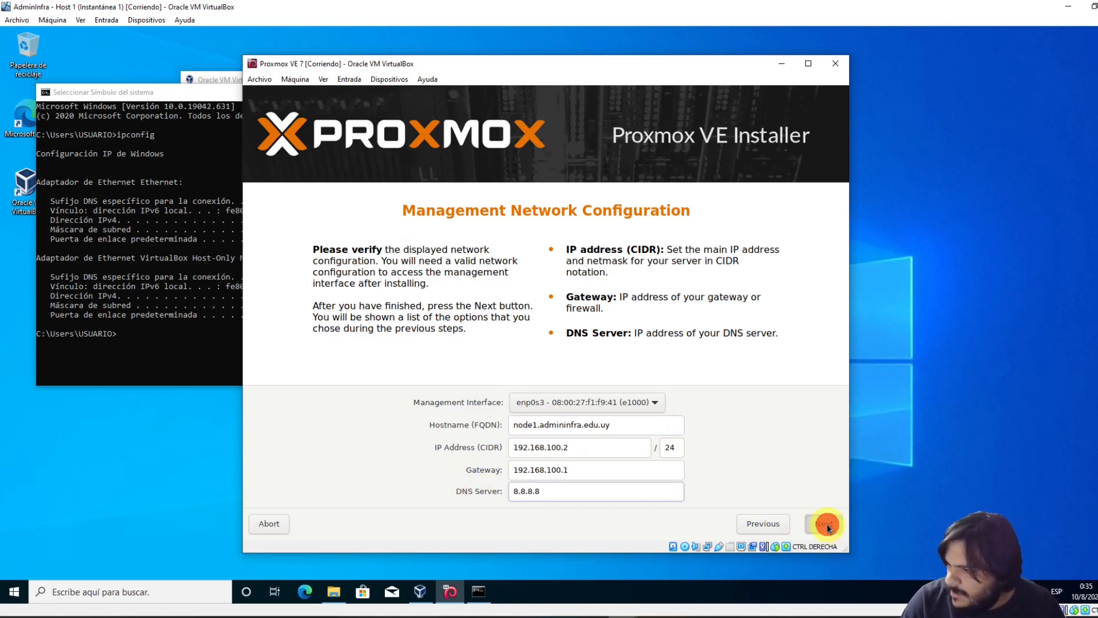
Start the Proxmox VE installation, then switch to the other Proxmox VE 7 VM window
left_click(819, 521)
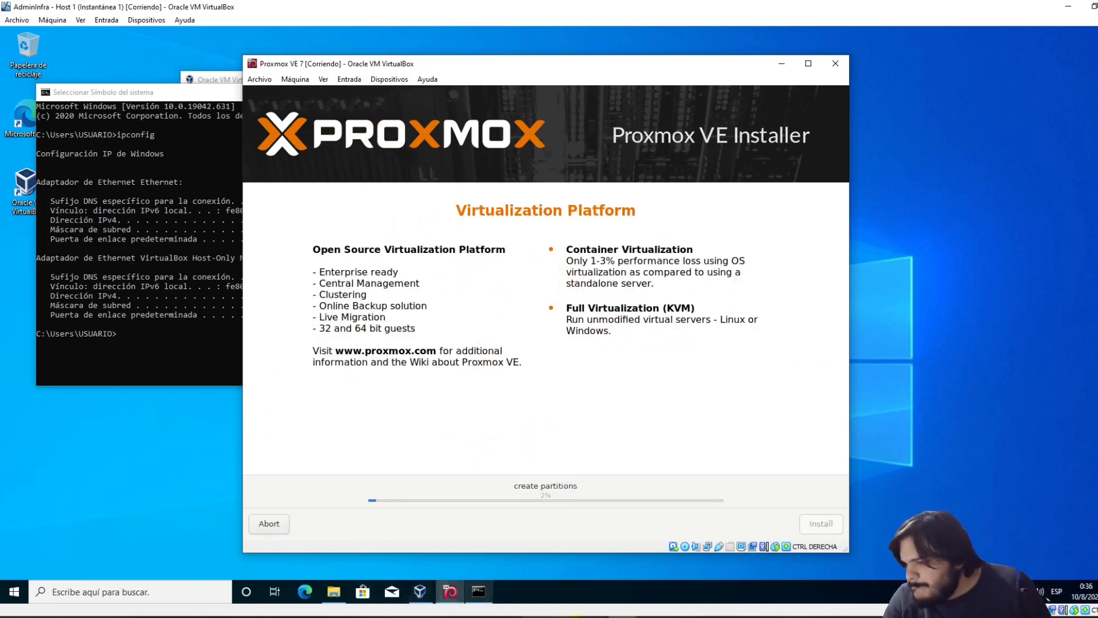
mouse_move(479, 592)
mouse_move(622, 617)
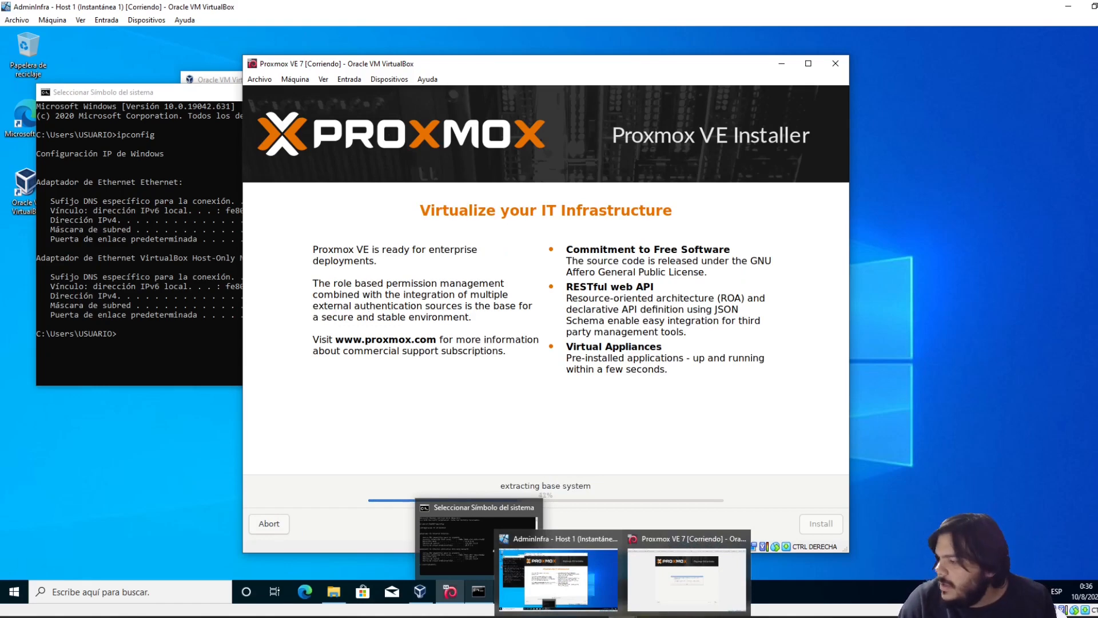
left_click(677, 581)
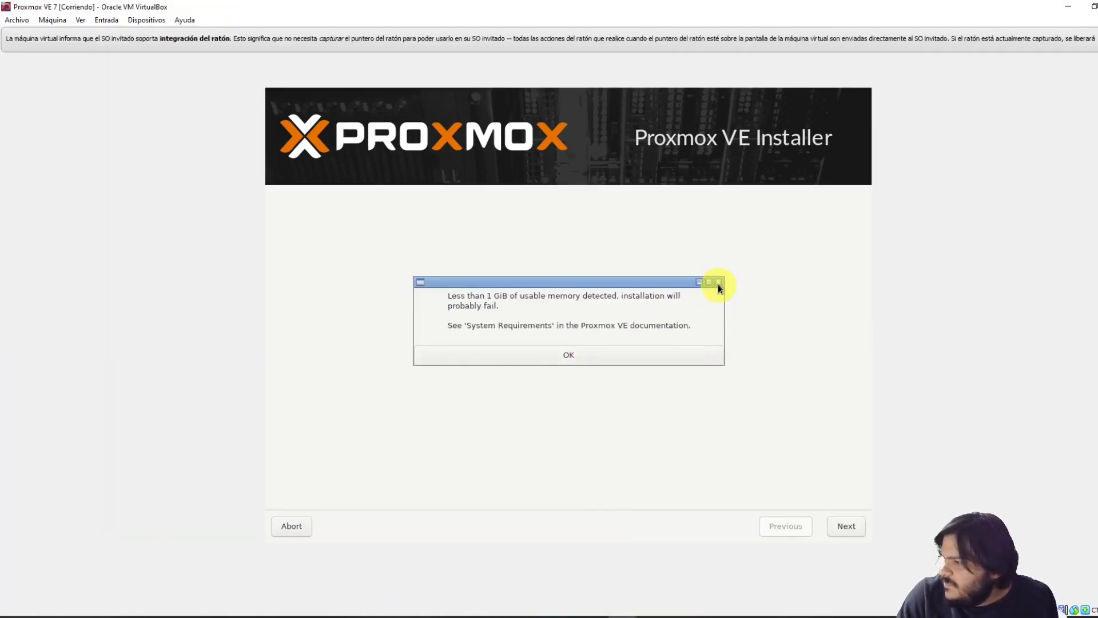
Dismiss the low-memory and KVM warnings, scroll through the EULA, then reset the VM with Host+R
left_click(718, 283)
left_click(589, 361)
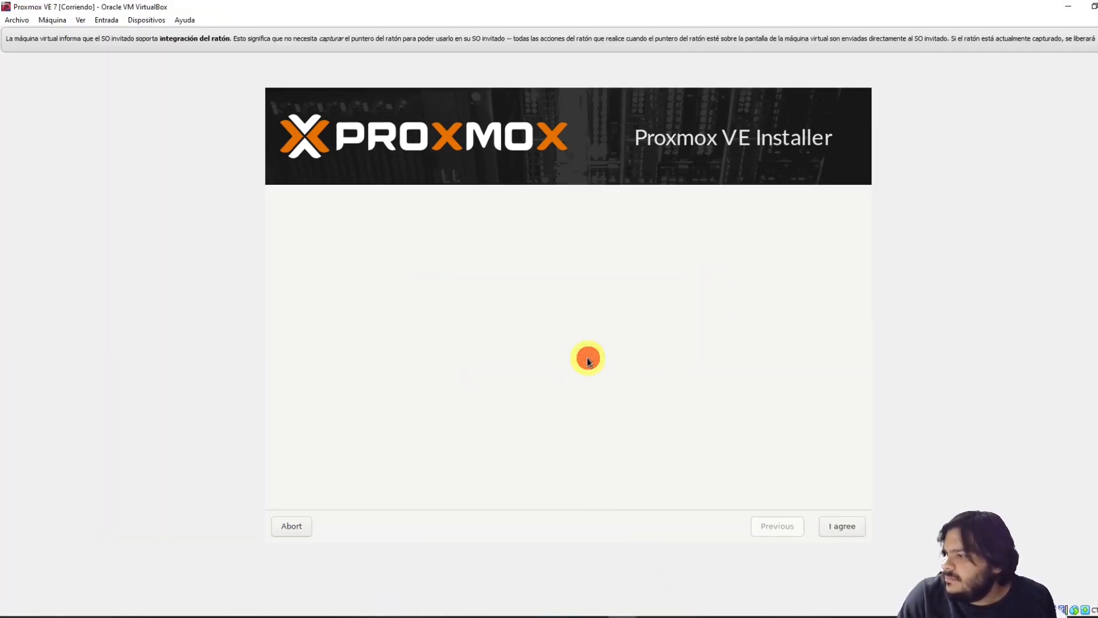
scroll(589, 433, "down", 5)
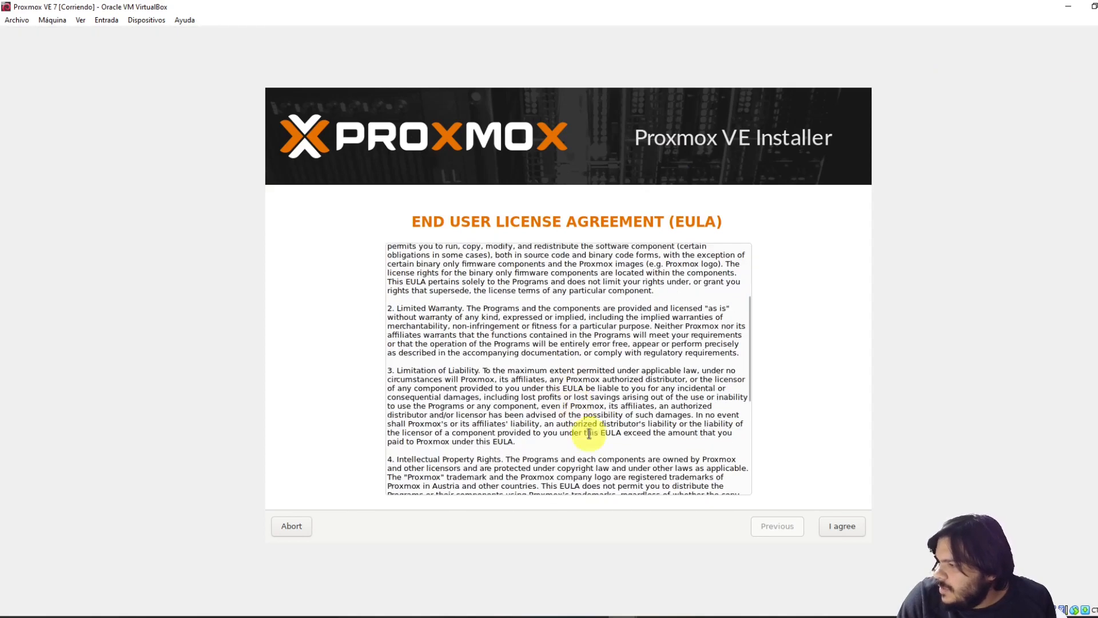
scroll(589, 433, "down", 1)
left_click_drag(749, 411, 745, 492)
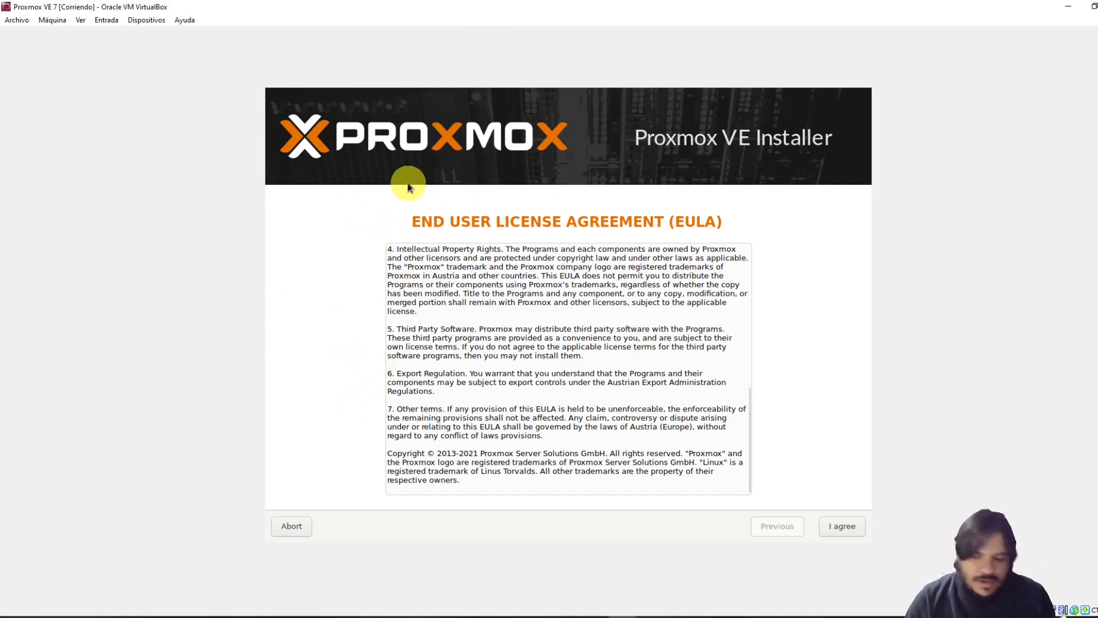
key("ctrl+r")
key("Return")
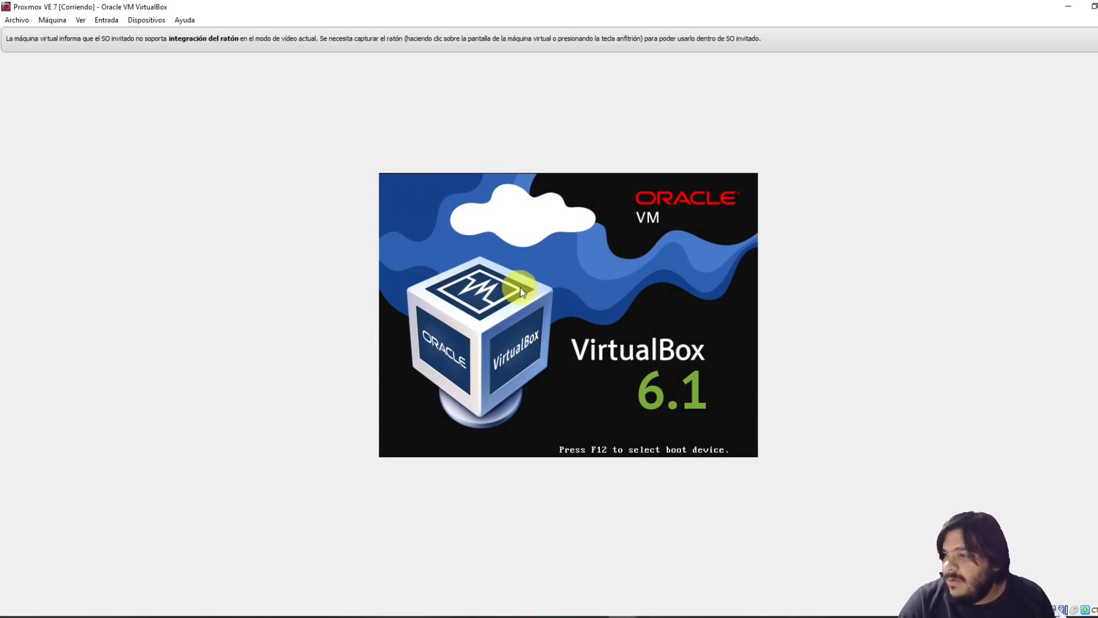
Dismiss the capture notice, check base memory under Configuración > Sistema unchanged, then capture the mouse into the VM
left_click(505, 290)
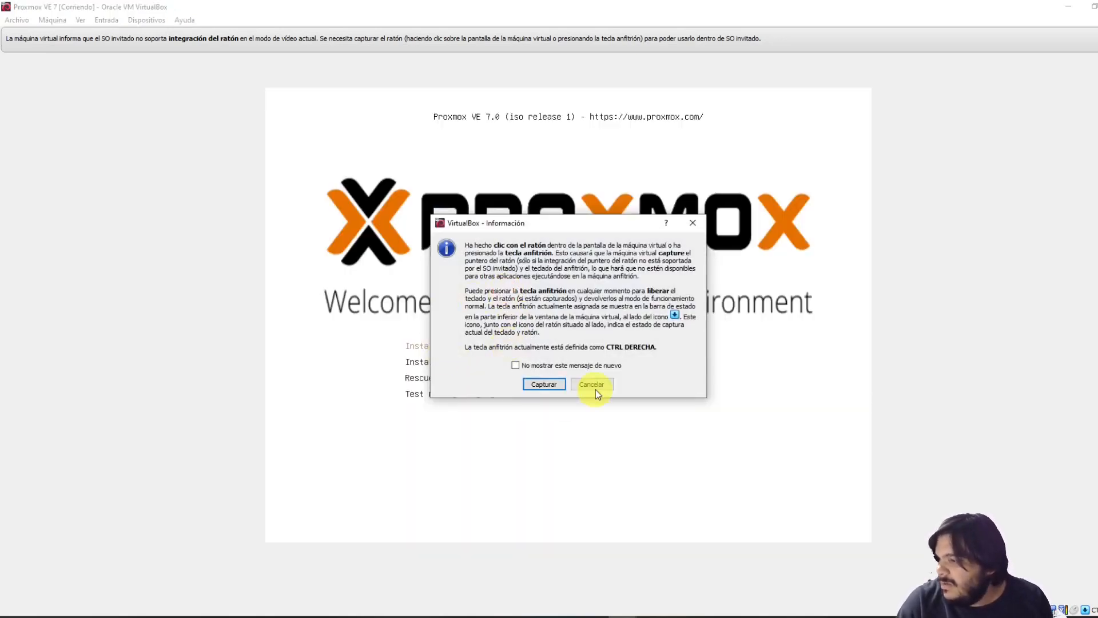
left_click(596, 386)
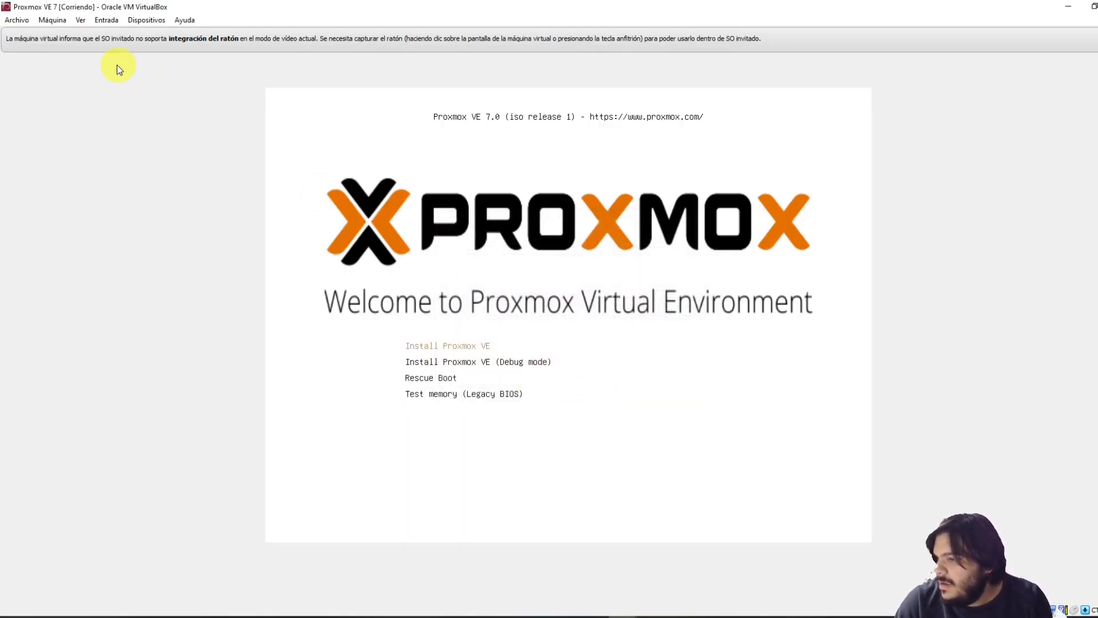
left_click(52, 20)
left_click(72, 38)
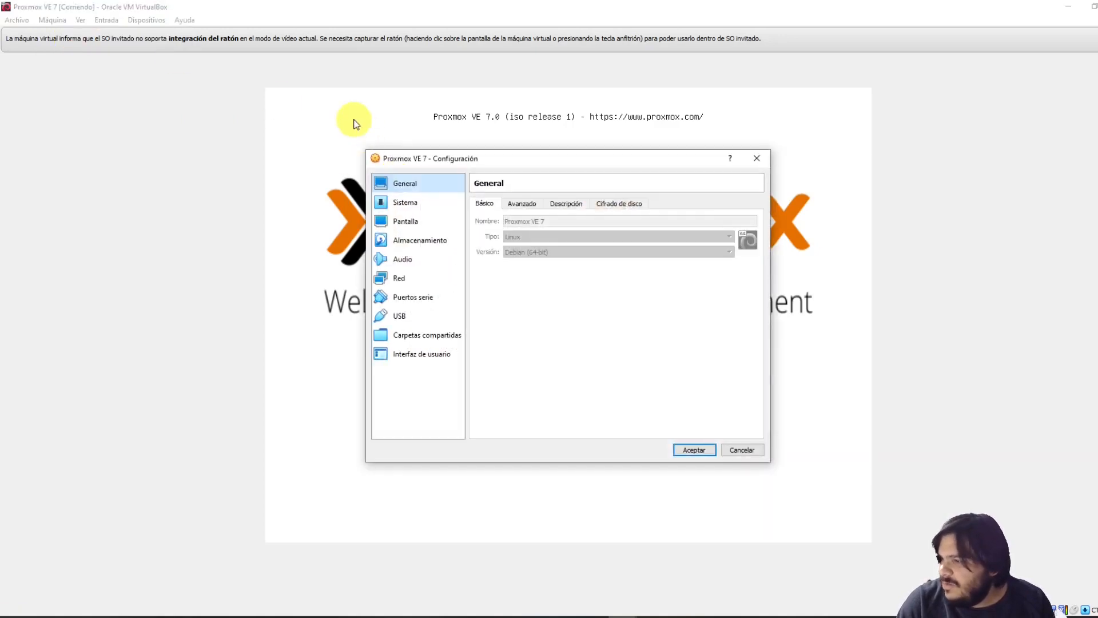
left_click(421, 204)
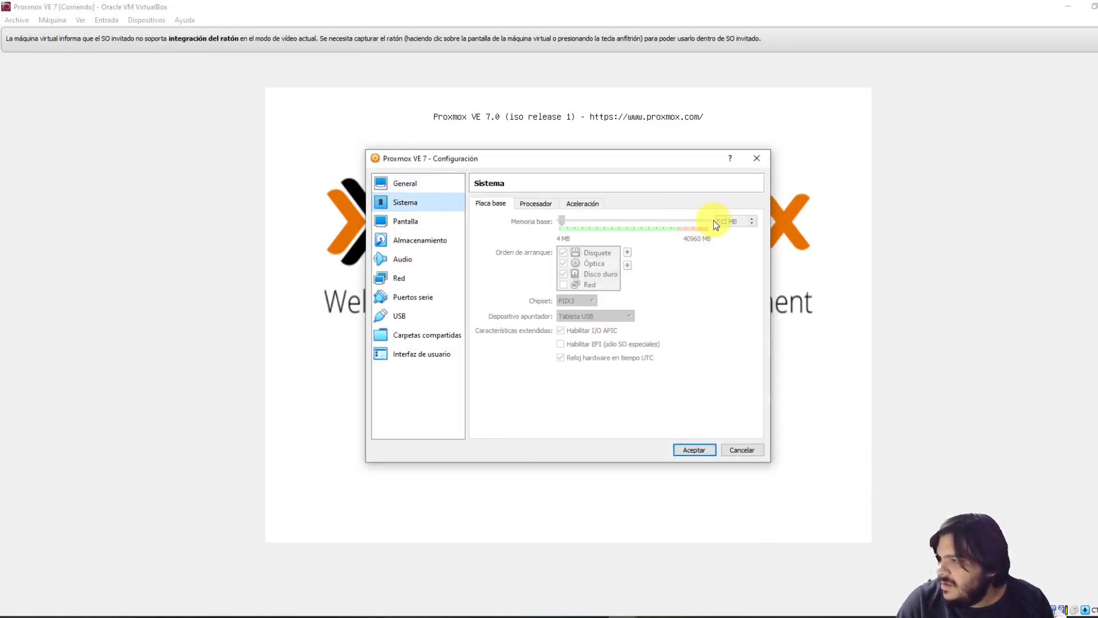
left_click(758, 158)
left_click(502, 273)
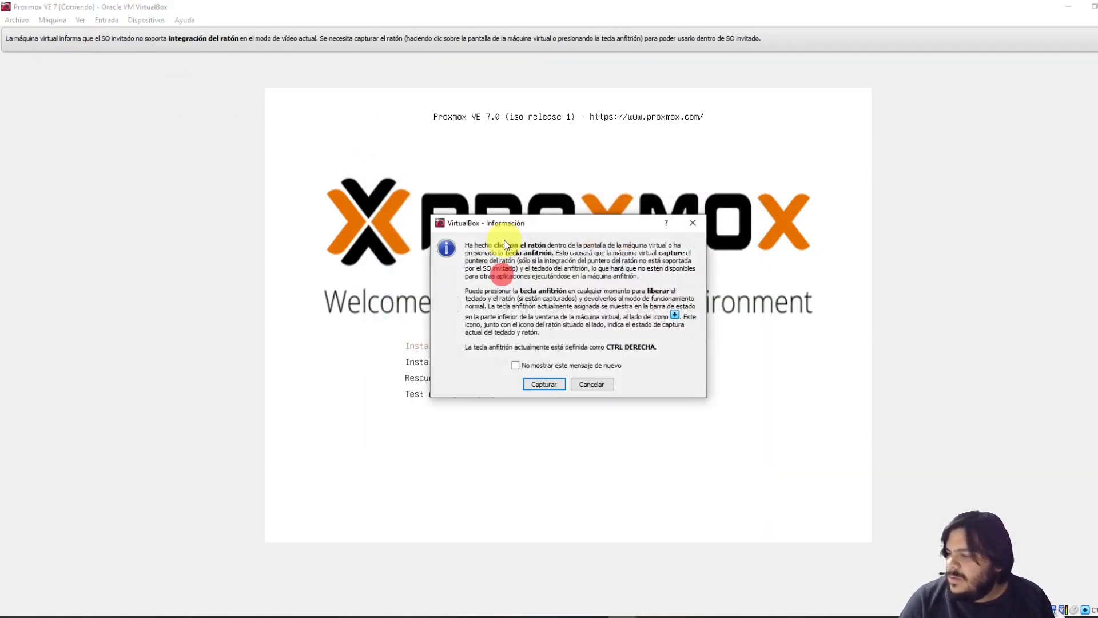
key("Return")
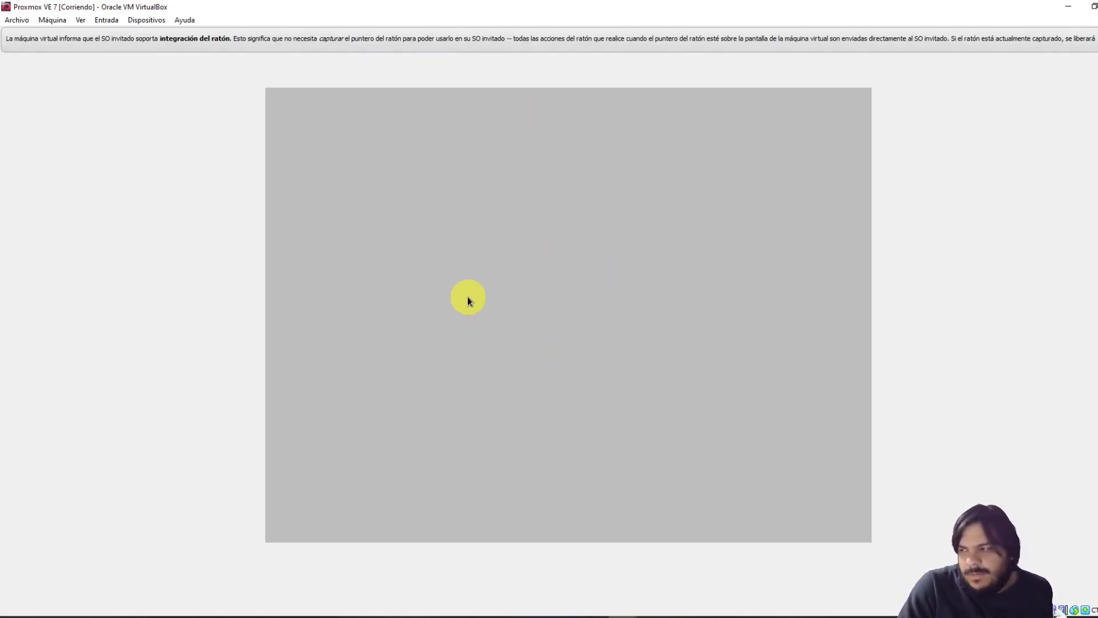
Dismiss the mouse, low-memory and KVM warnings, accept the EULA, and keep /dev/sda as target disk
left_click(1095, 39)
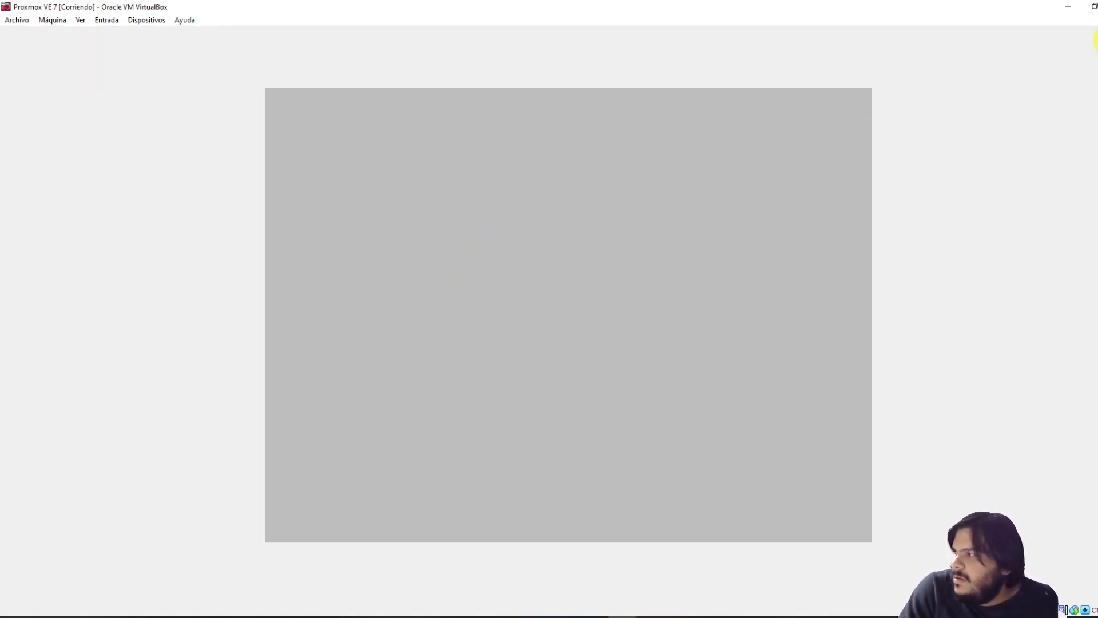
left_click(561, 351)
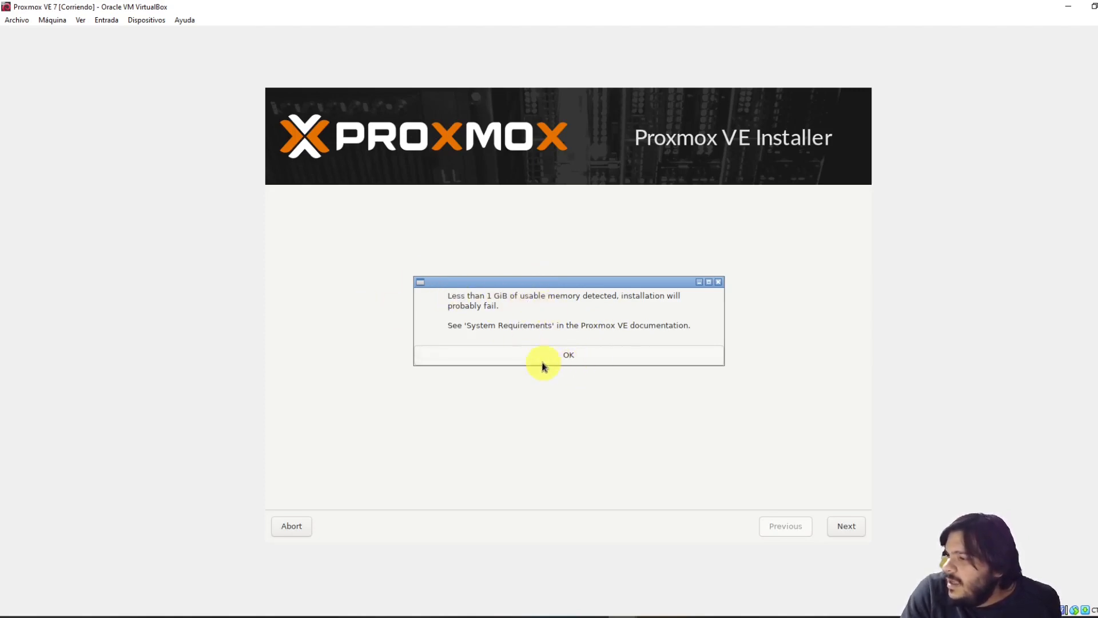
left_click(585, 359)
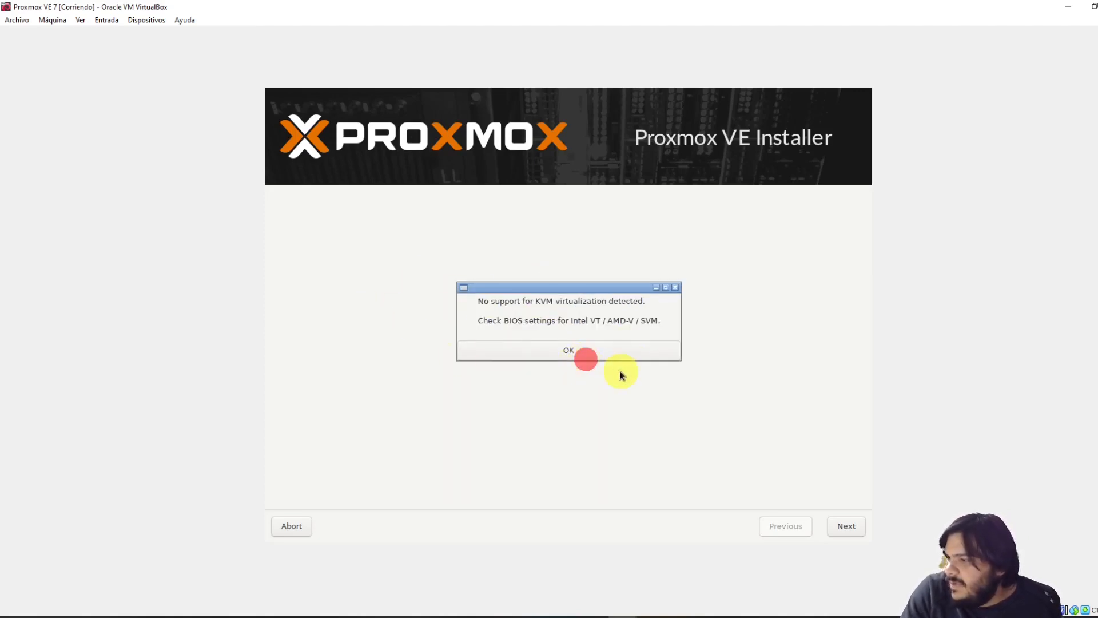
left_click_drag(615, 290, 505, 214)
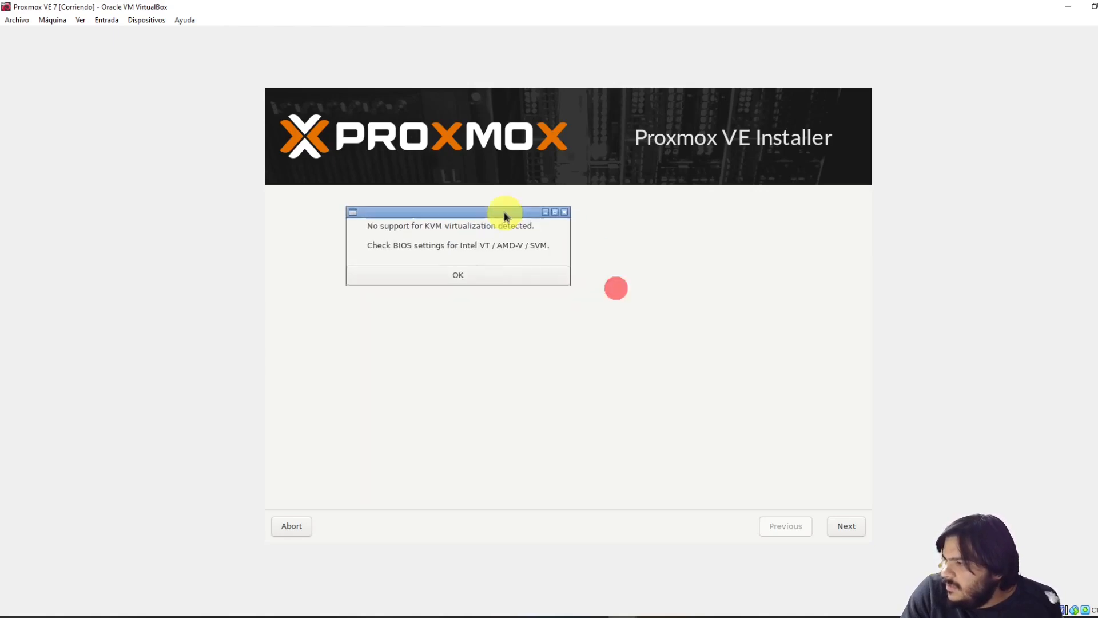
left_click(459, 276)
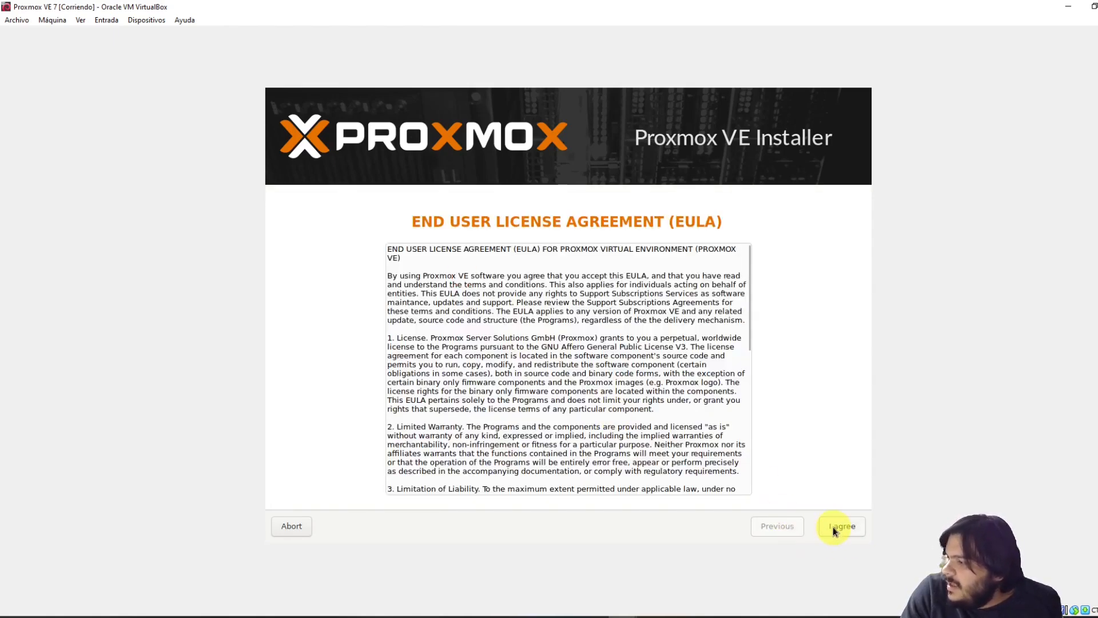
left_click(837, 528)
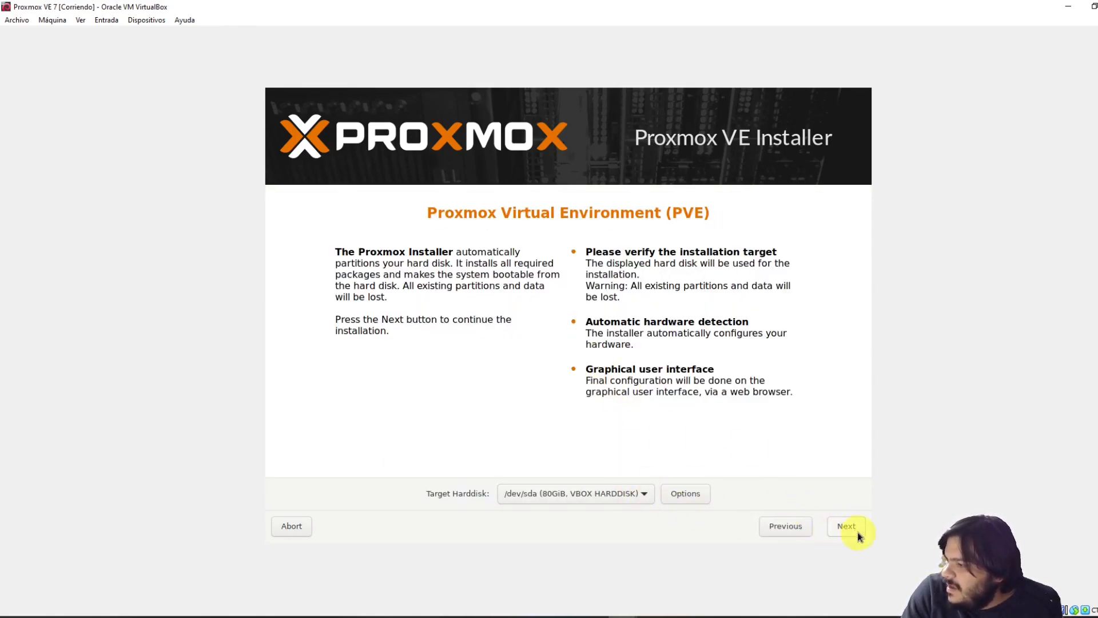
left_click(847, 525)
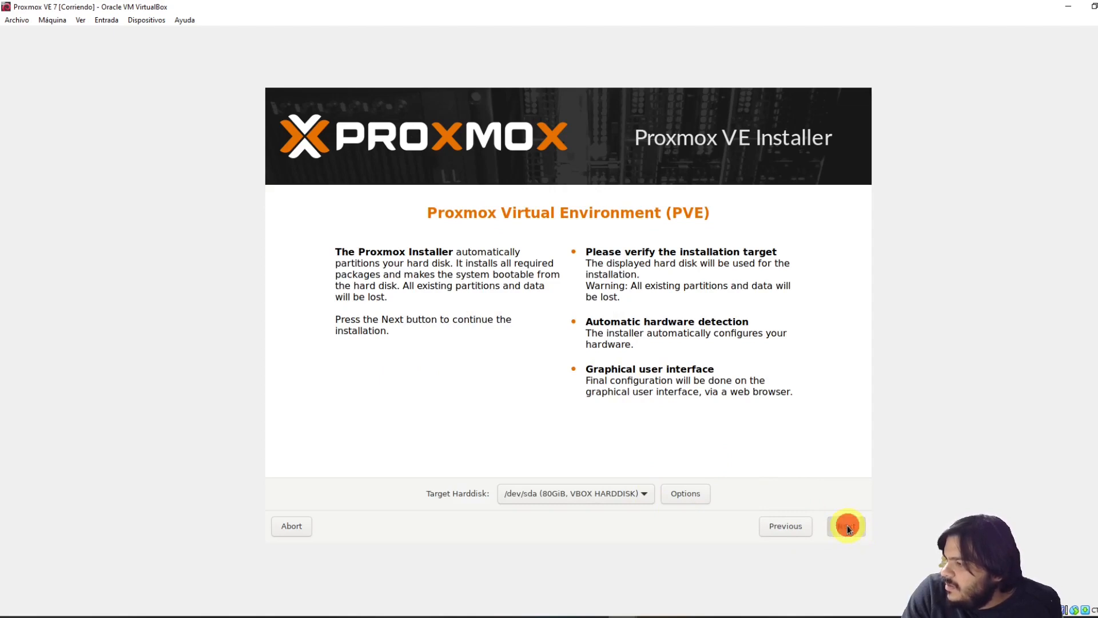
Check the other VM's install progress, then return to Proxmox VE 7's Country field
left_click(633, 611)
left_click(587, 557)
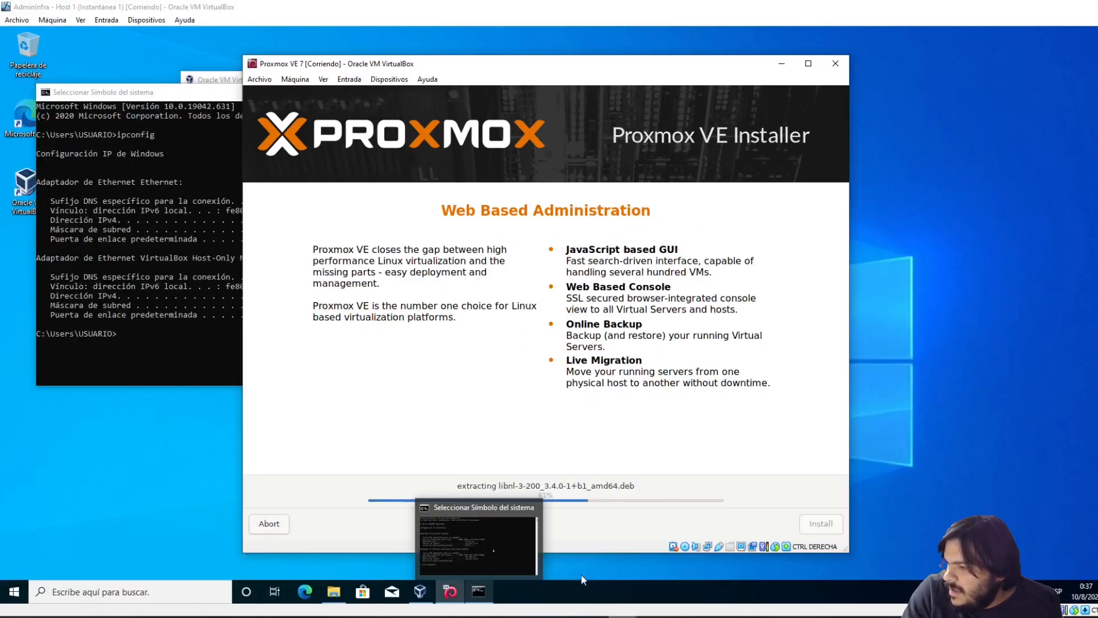
left_click(633, 611)
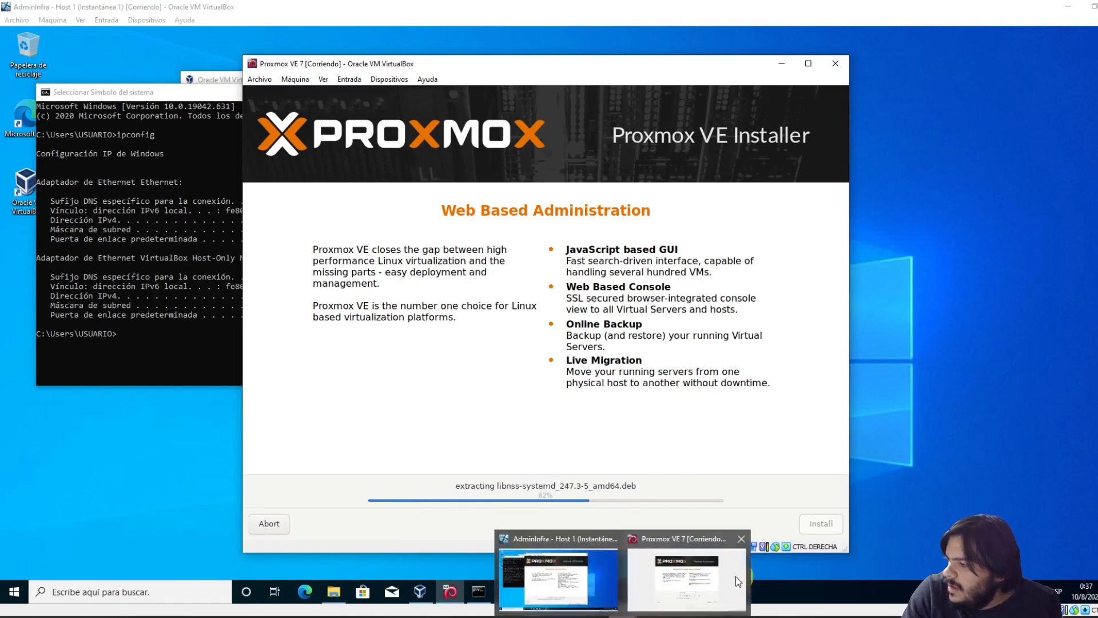
left_click(736, 578)
left_click(554, 436)
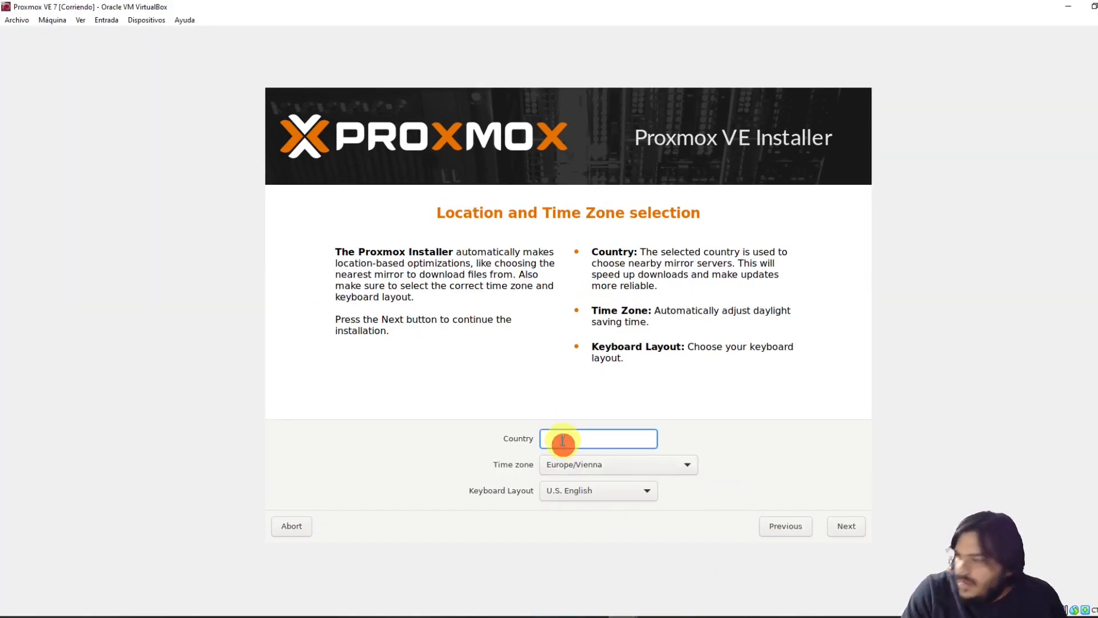
Set the country to Uruguay and continue to the administration password page
type("U")
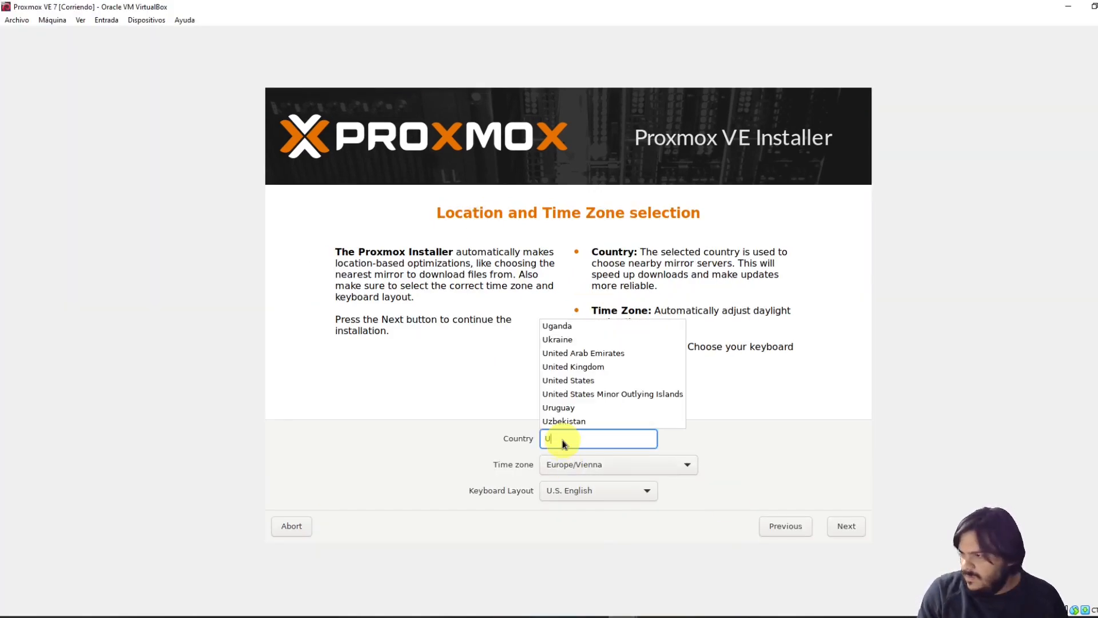
type("ru")
key("Return")
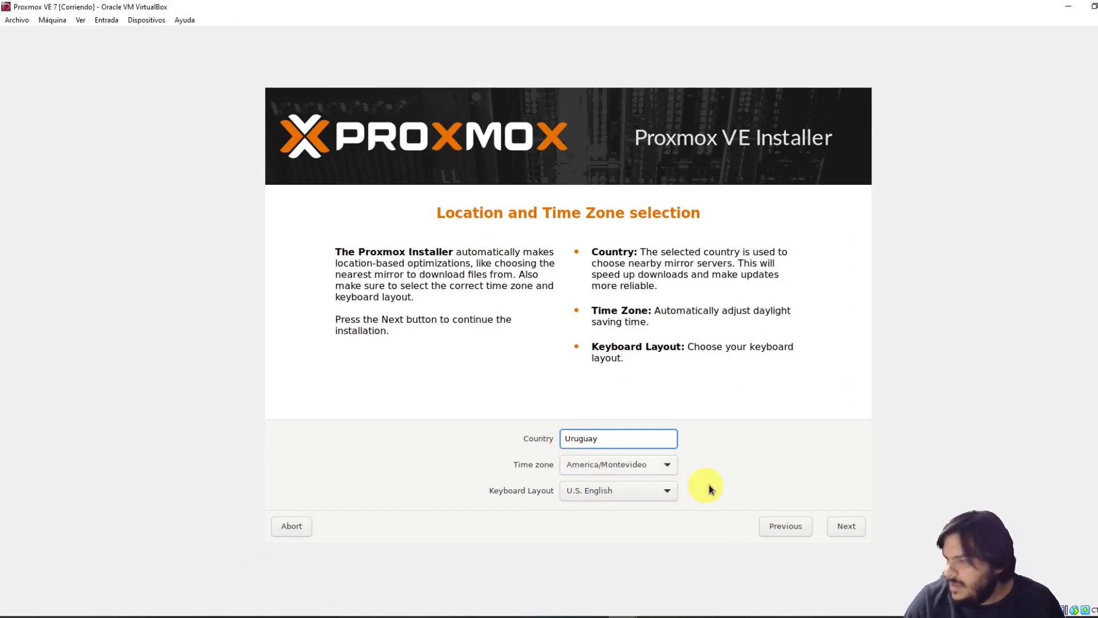
left_click(852, 526)
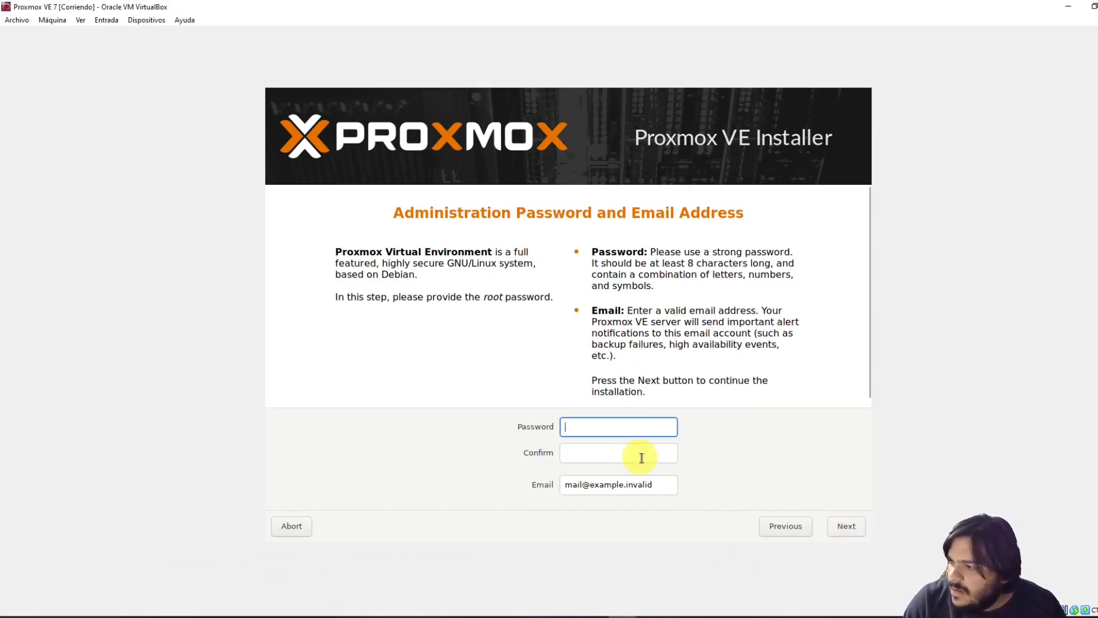
Enter and confirm the root password, fix the admin e-mail's domain, and continue to network configuration
left_click(630, 424)
type("password")
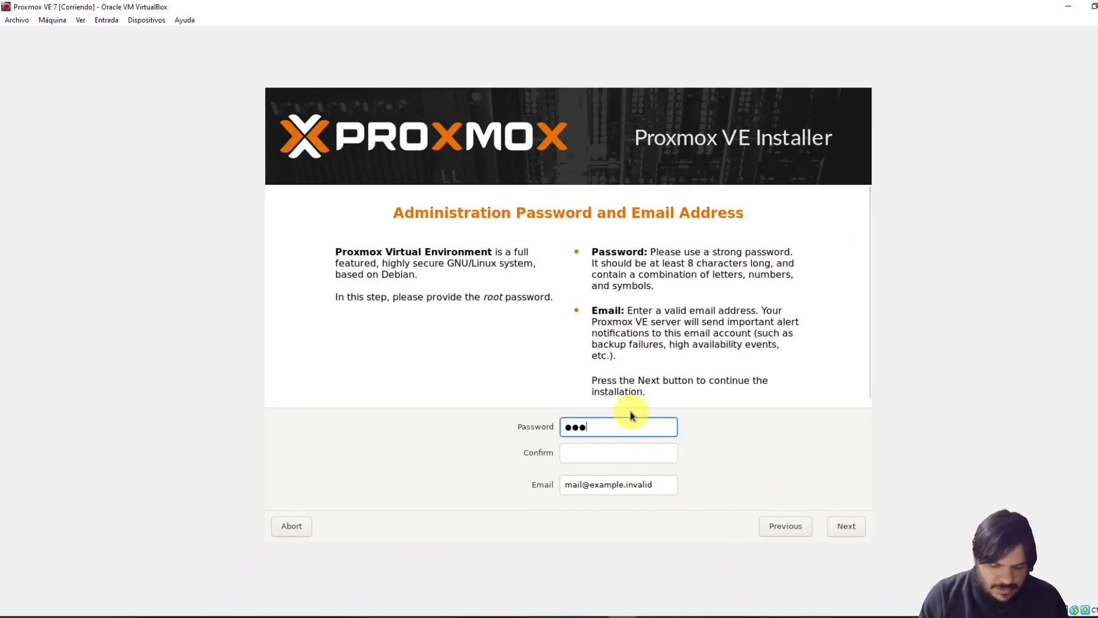
key("Tab")
type("password")
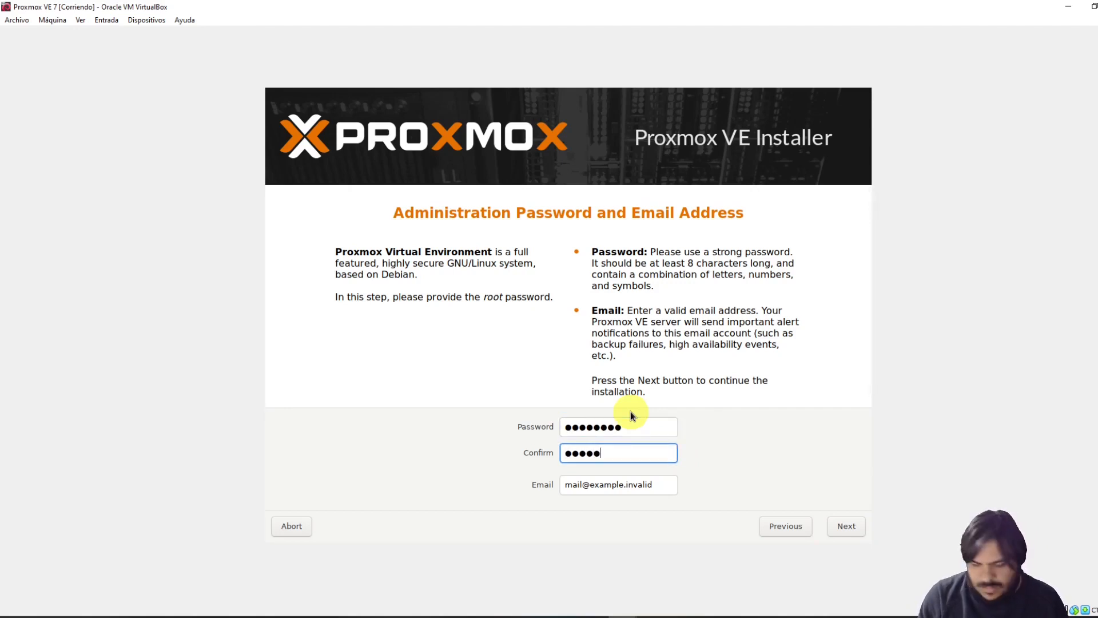
left_click_drag(670, 484, 584, 484)
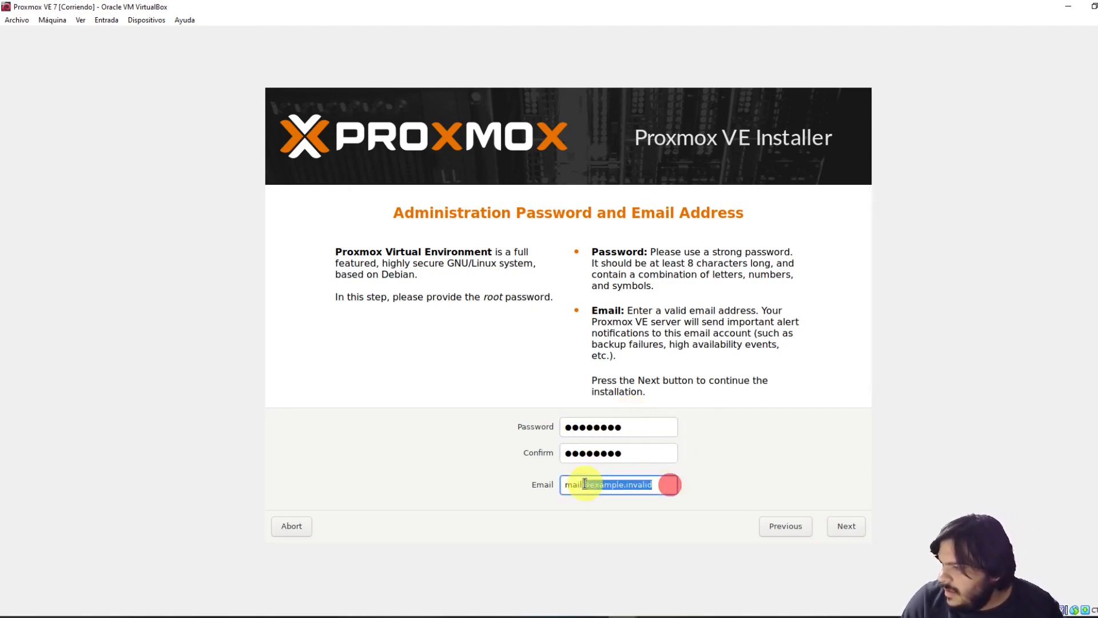
key("Right")
key("shift+Left")
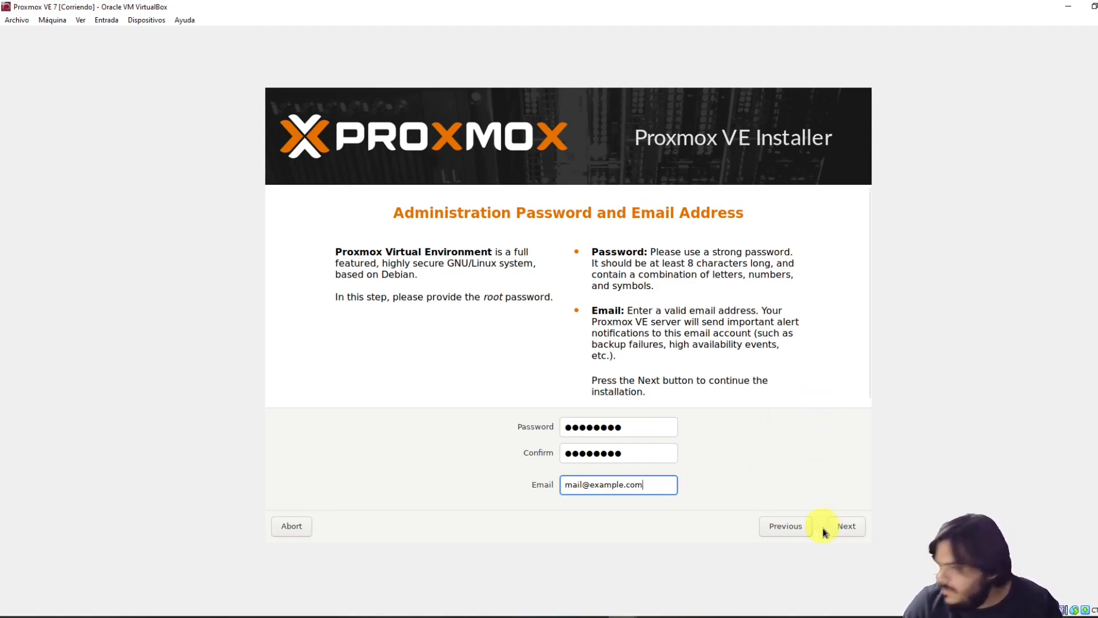
left_click(847, 526)
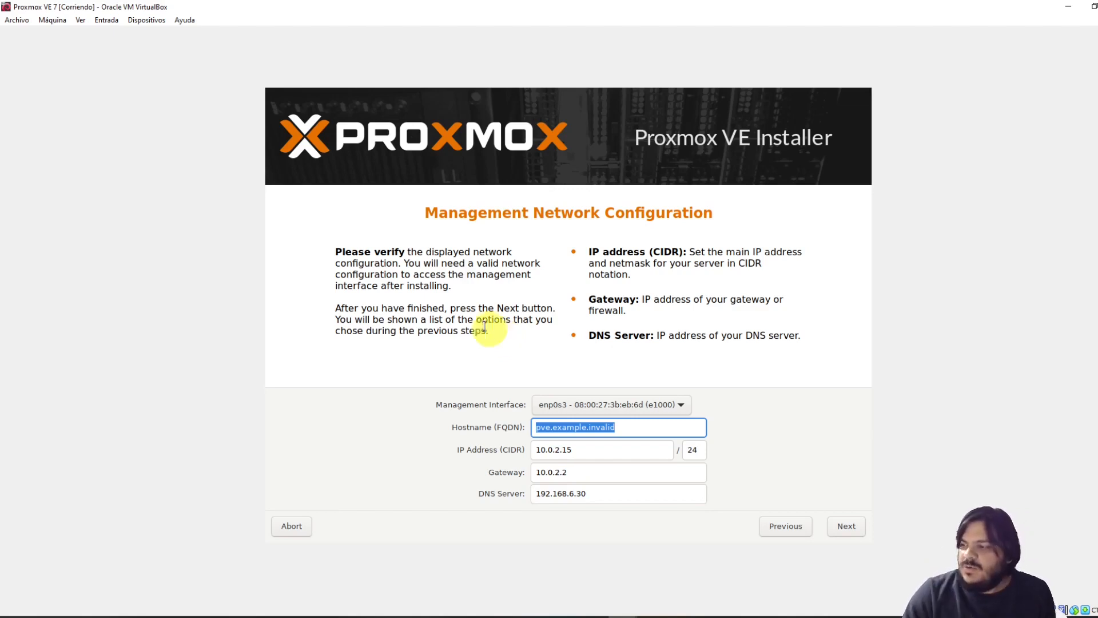
Change the management IP address to 10.0.2.254, leaving the gateway at 10.0.2.2
left_click(585, 452)
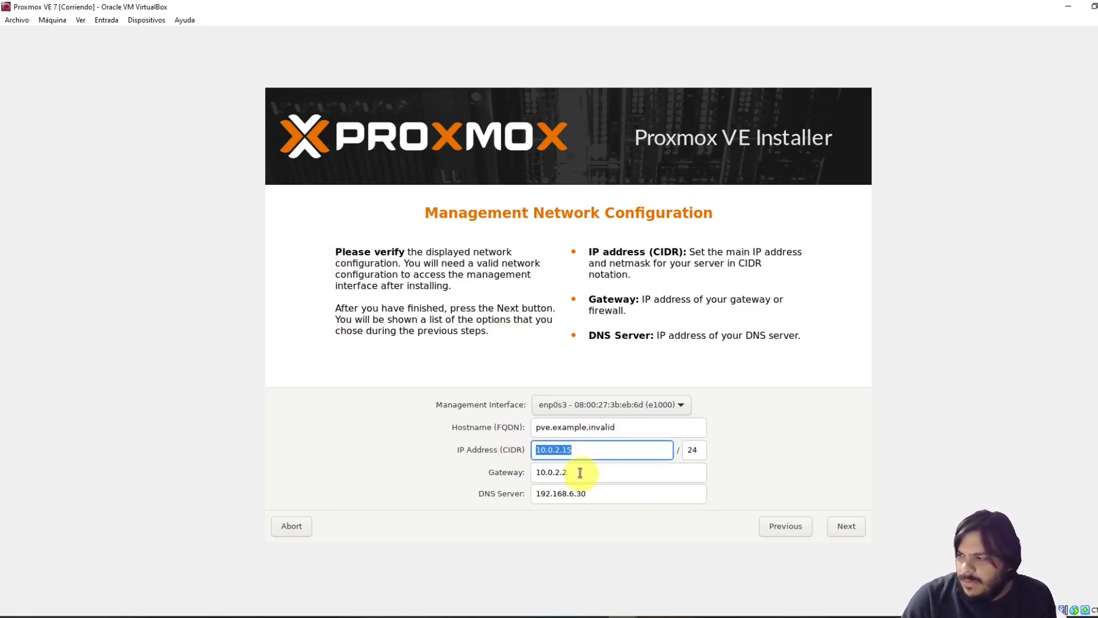
left_click(579, 472)
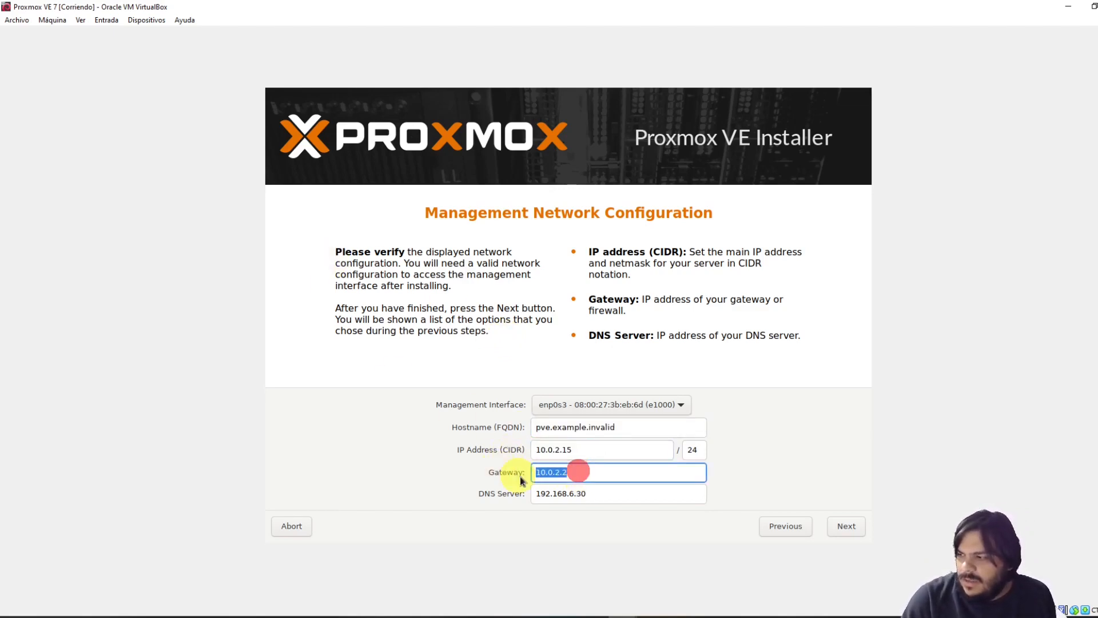
left_click(577, 449)
left_click_drag(567, 450, 584, 452)
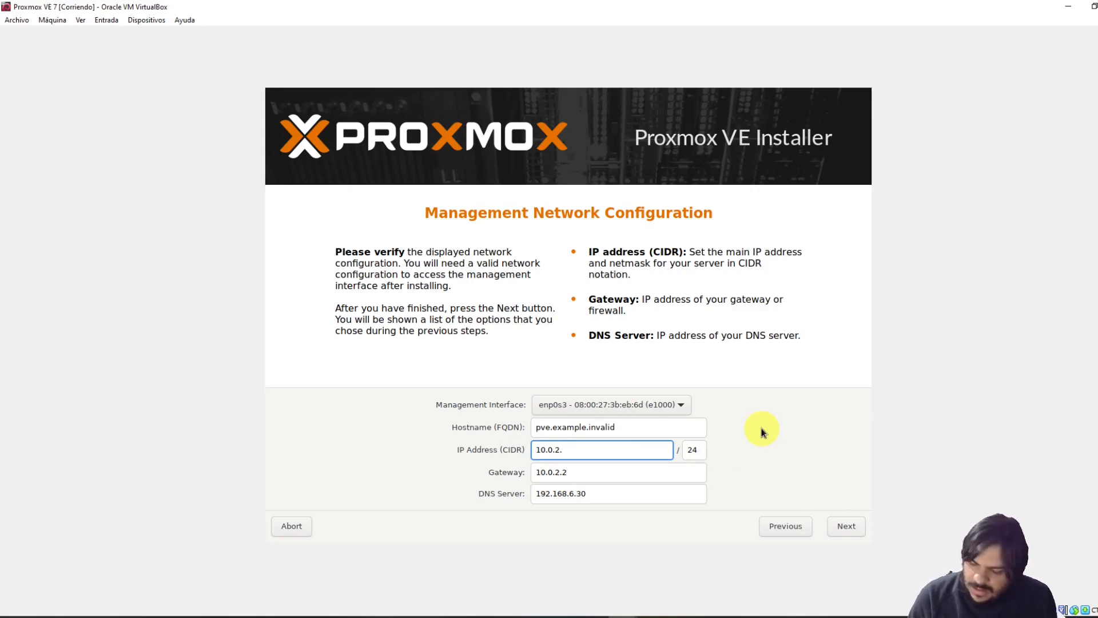
key("Tab")
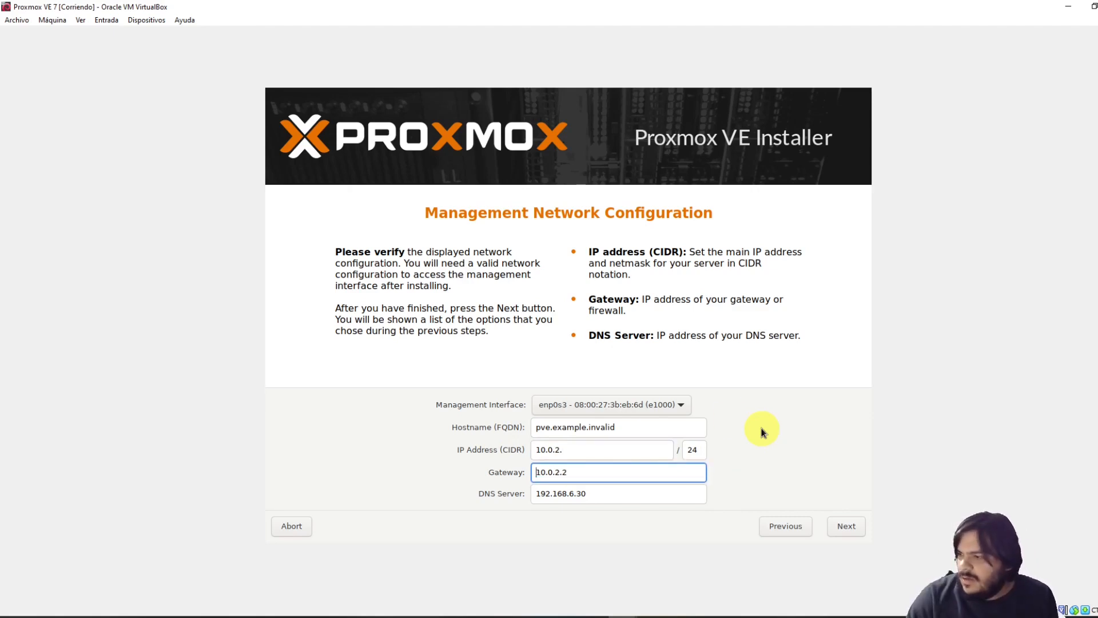
left_click(590, 449)
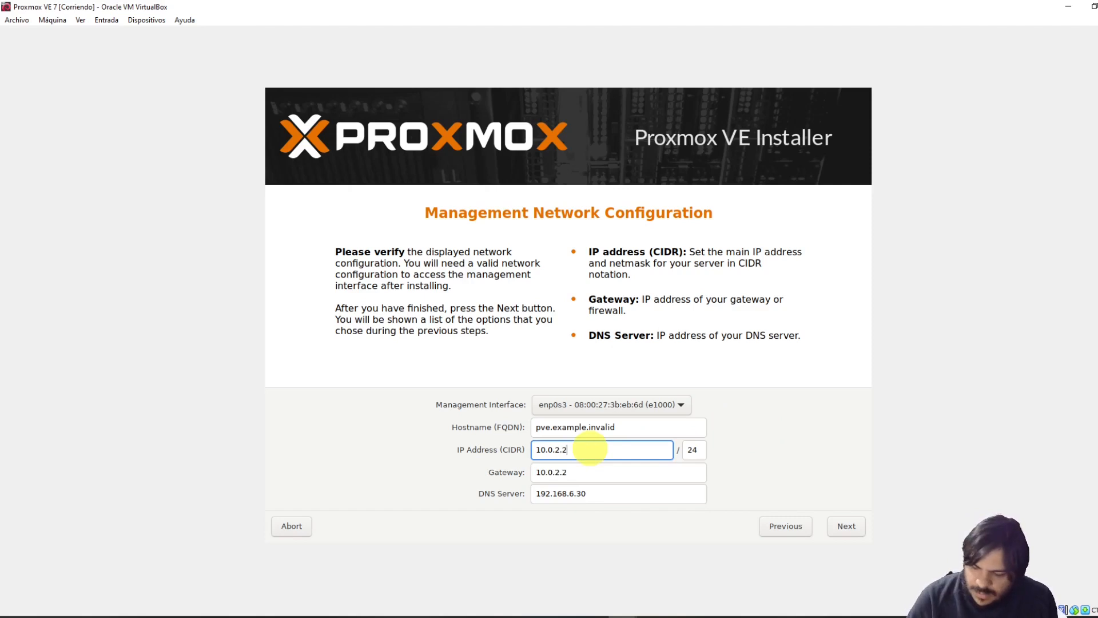
Replace the DNS server with 8.8.8.8, keeping netmask 24 and gateway 10.0.2.2
double_click(577, 472)
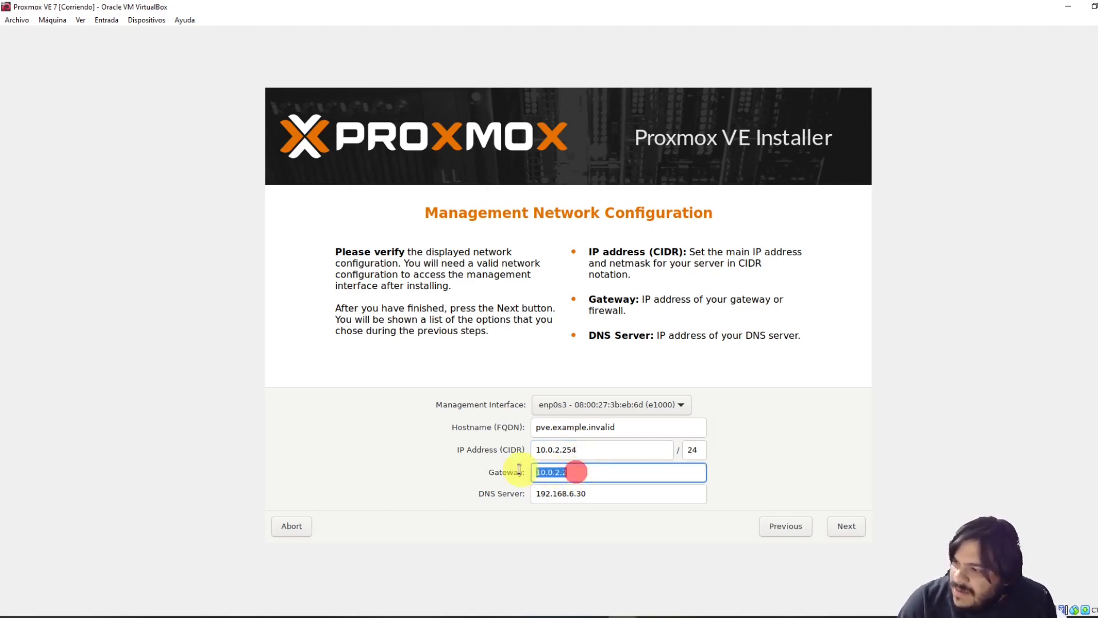
left_click(596, 475)
double_click(571, 472)
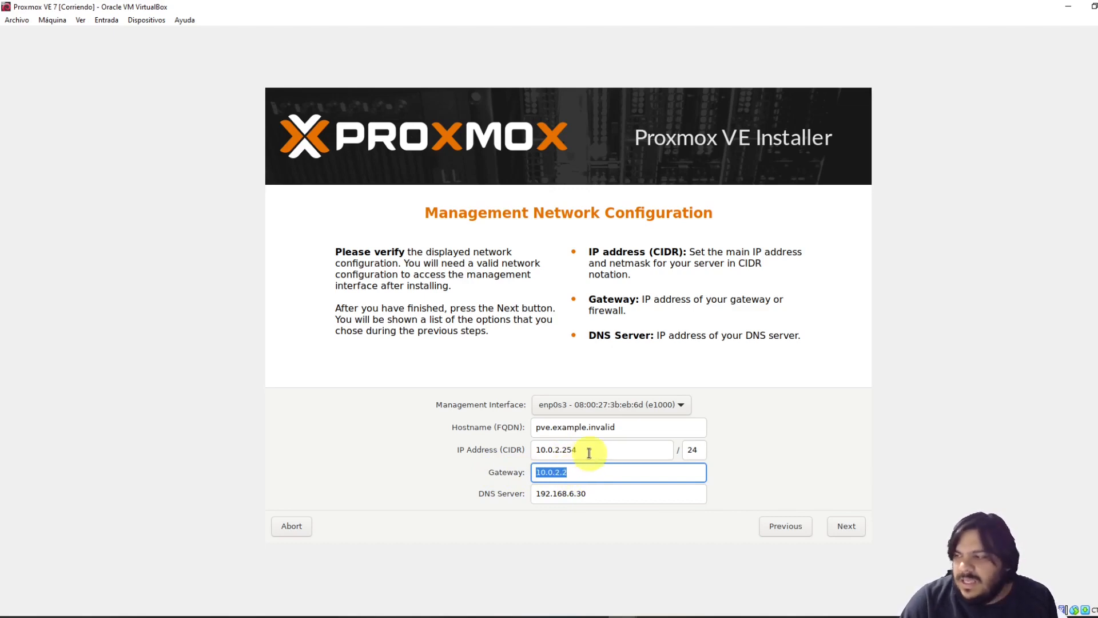
double_click(699, 449)
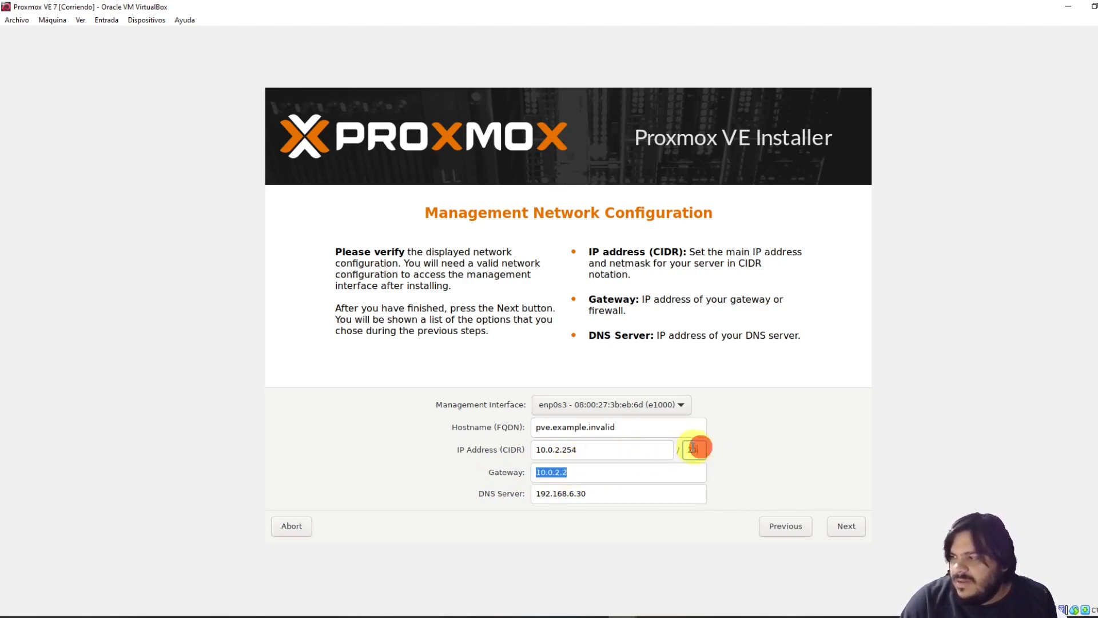
double_click(593, 492)
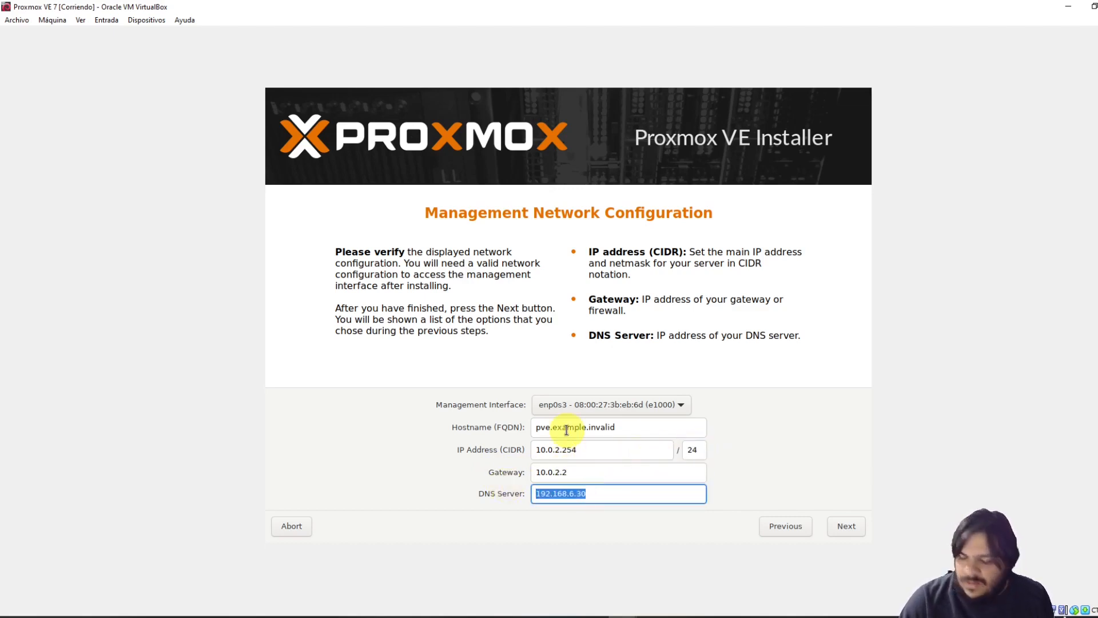
type("8.8.8.8")
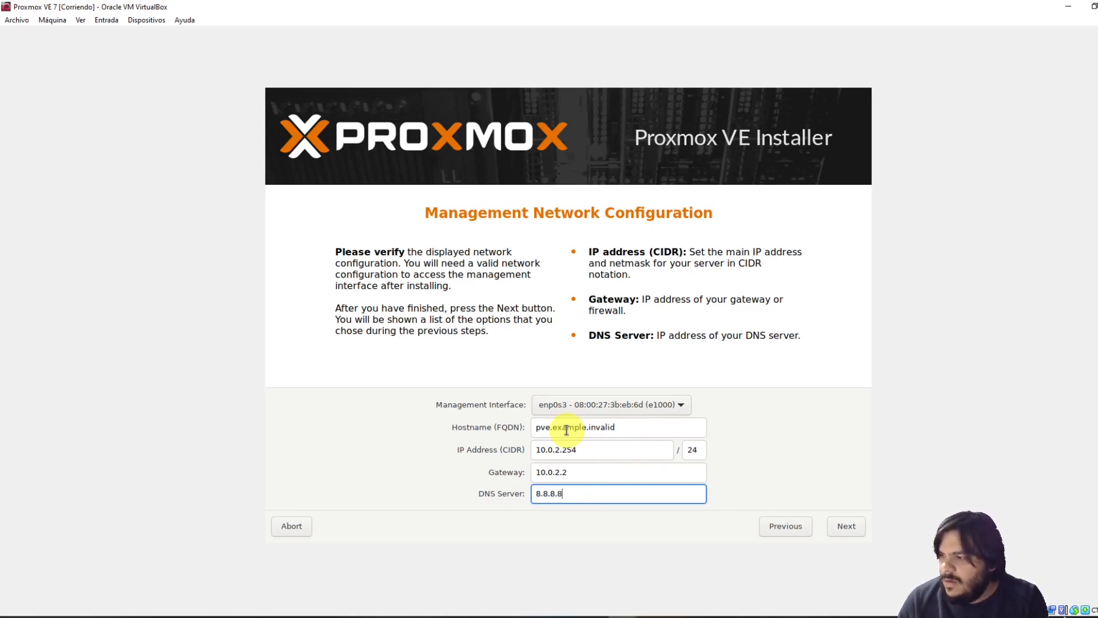
double_click(579, 494)
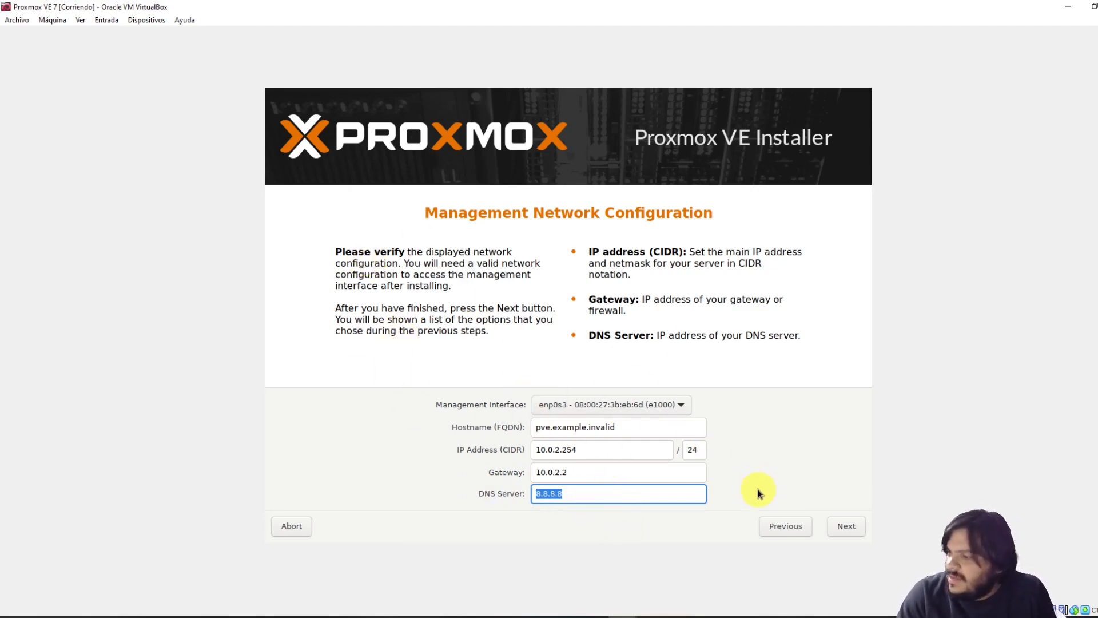
Change the hostname from 'pve.example.invalid' to 'server1.example.com' and continue to the Summary page
left_click(847, 530)
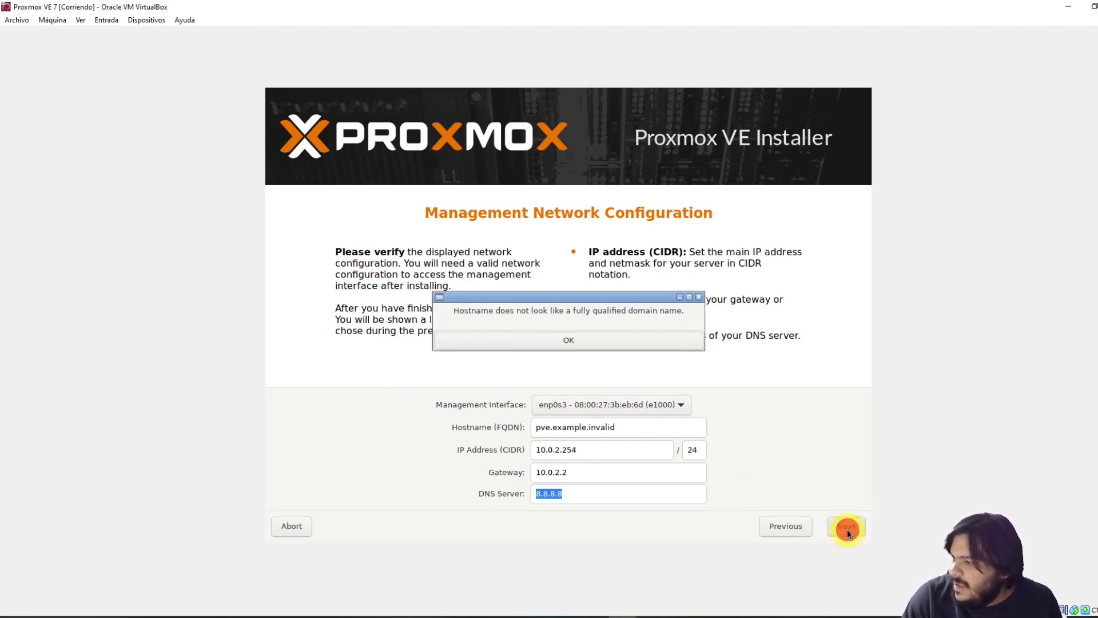
left_click(593, 345)
triple_click(631, 428)
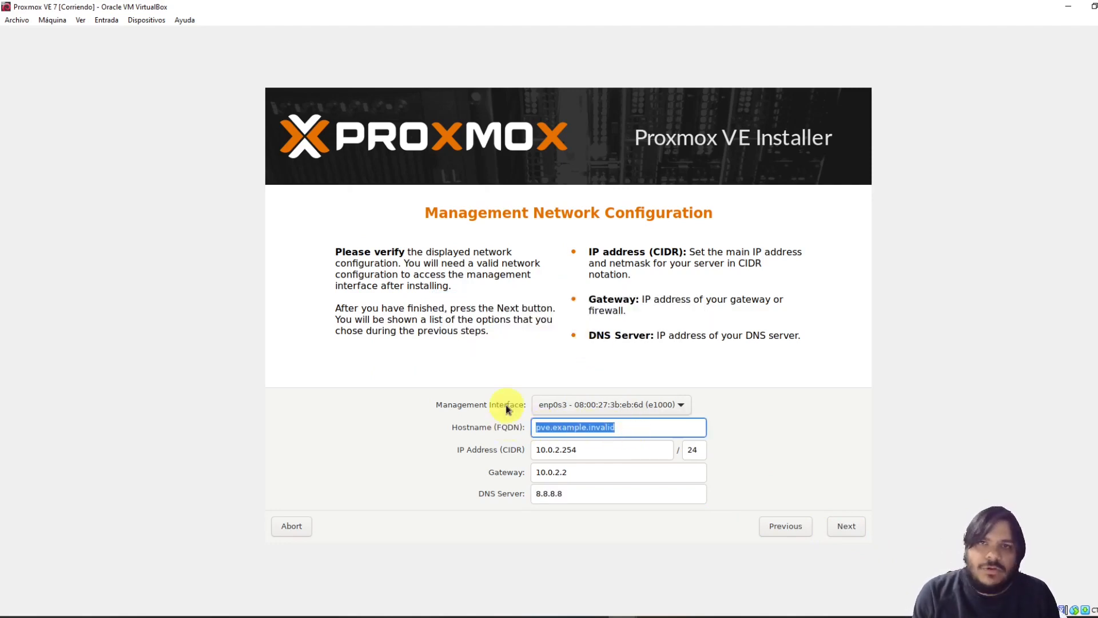
key("End")
key("shift+Left")
key("shift+Left")
key("shift+Left")
key("shift+Left")
key("shift+Left")
key("shift+Left")
key("shift+Left")
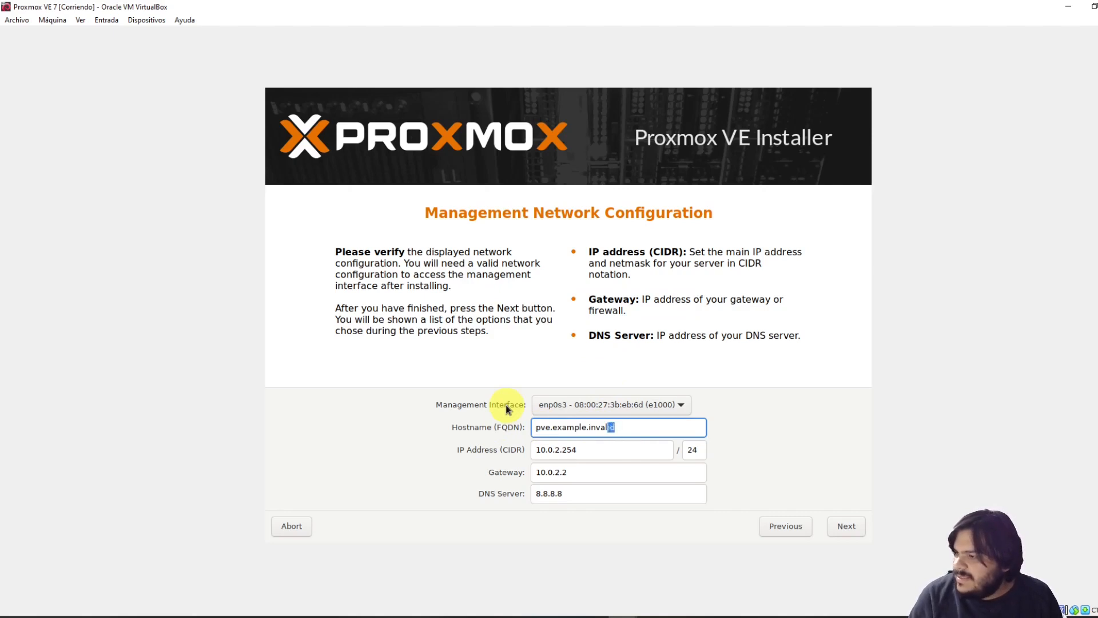
type("com")
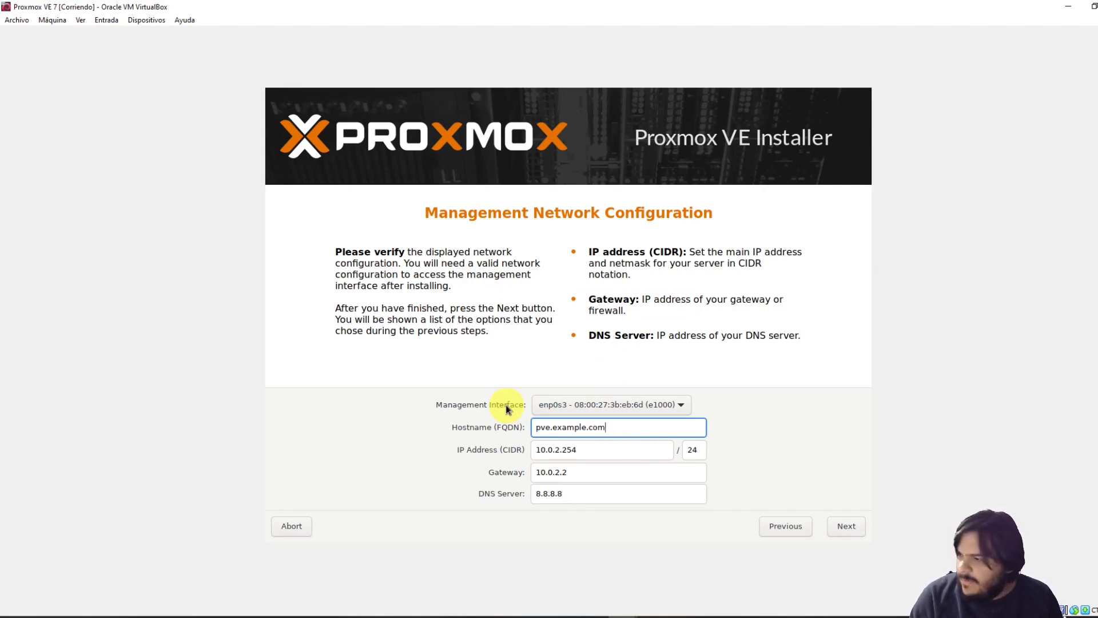
key("Home")
key("shift+Right")
key("shift+Right")
key("shift+Right")
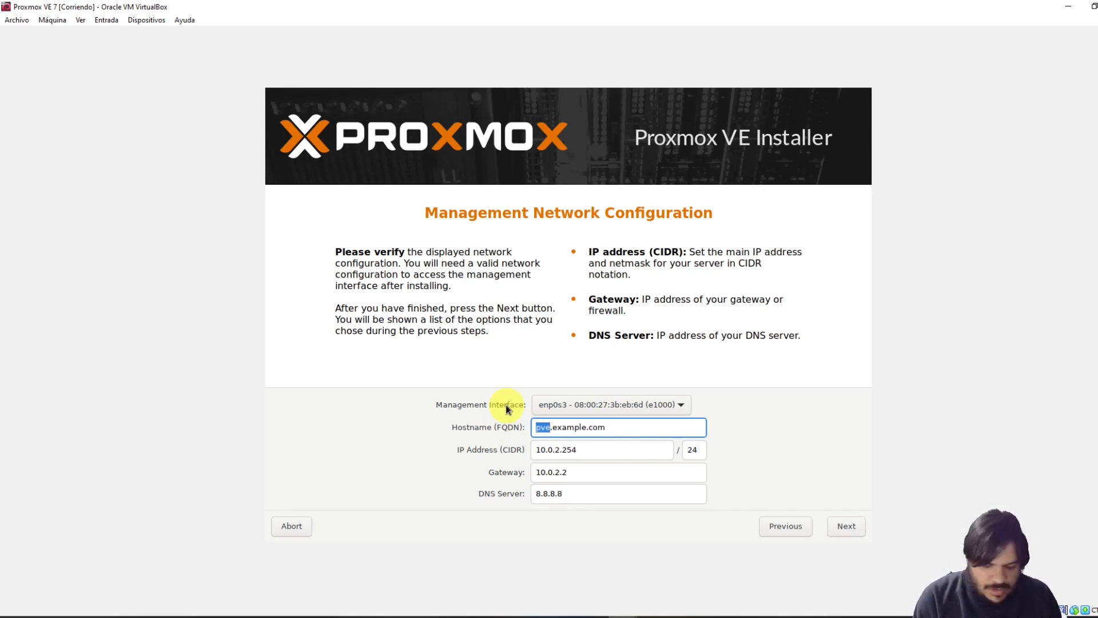
type("server1")
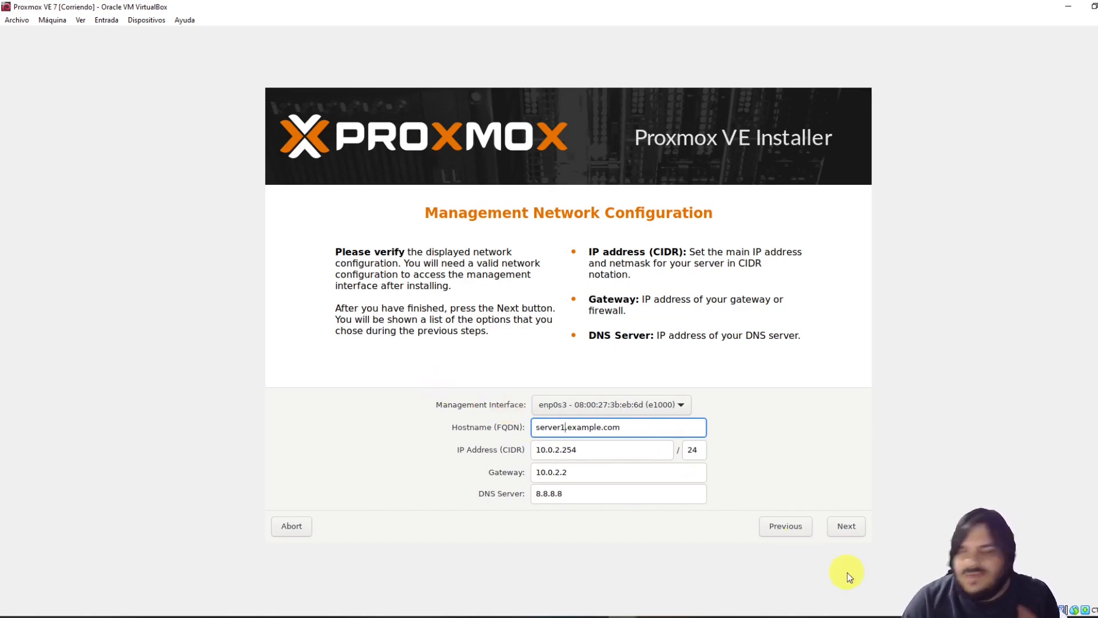
left_click(849, 527)
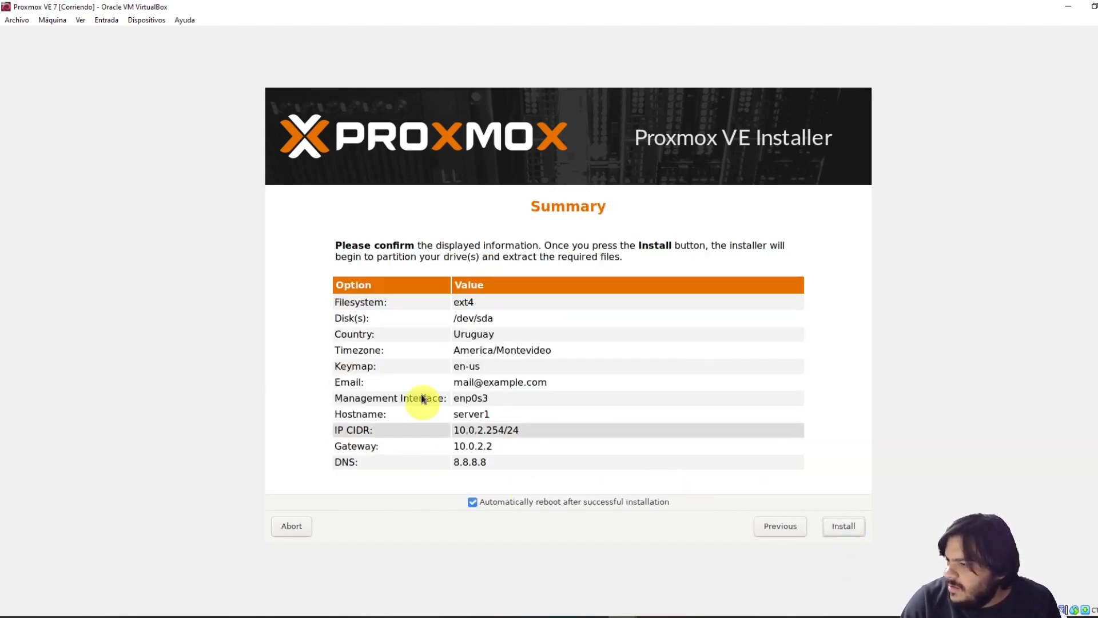
Start the Proxmox installation and reposition the installer window
left_click(852, 526)
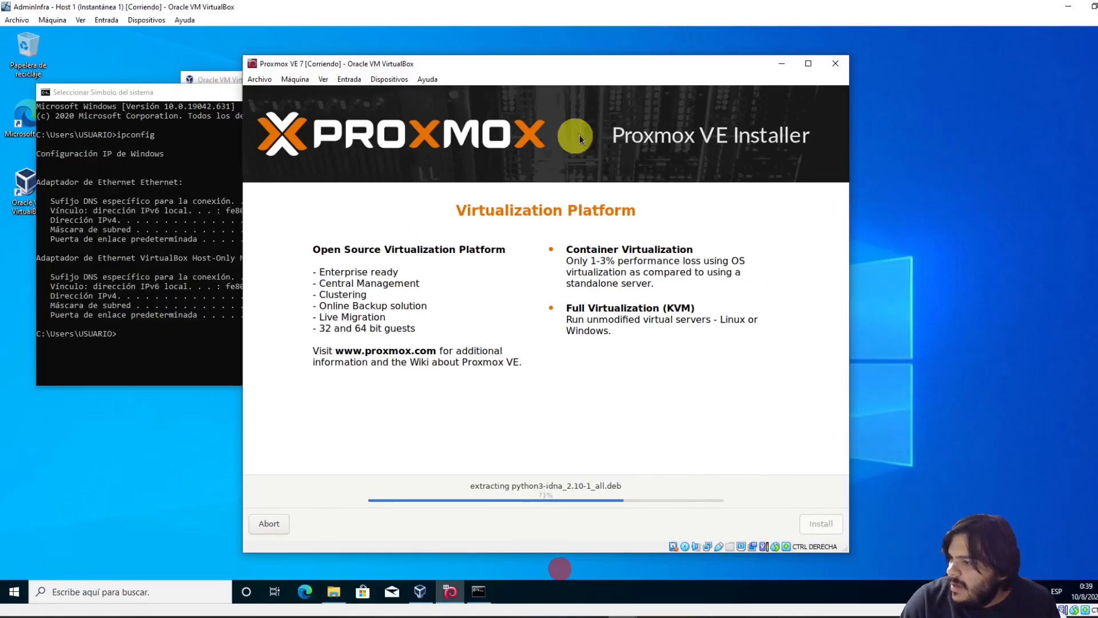
left_click_drag(580, 69, 577, 49)
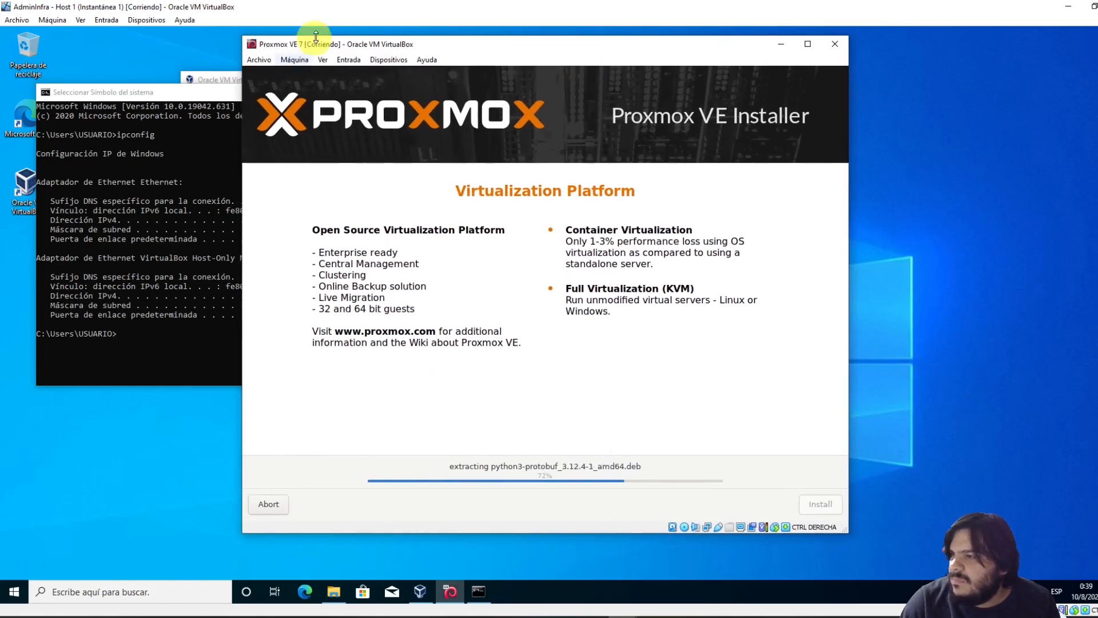
left_click(163, 178)
left_click(620, 46)
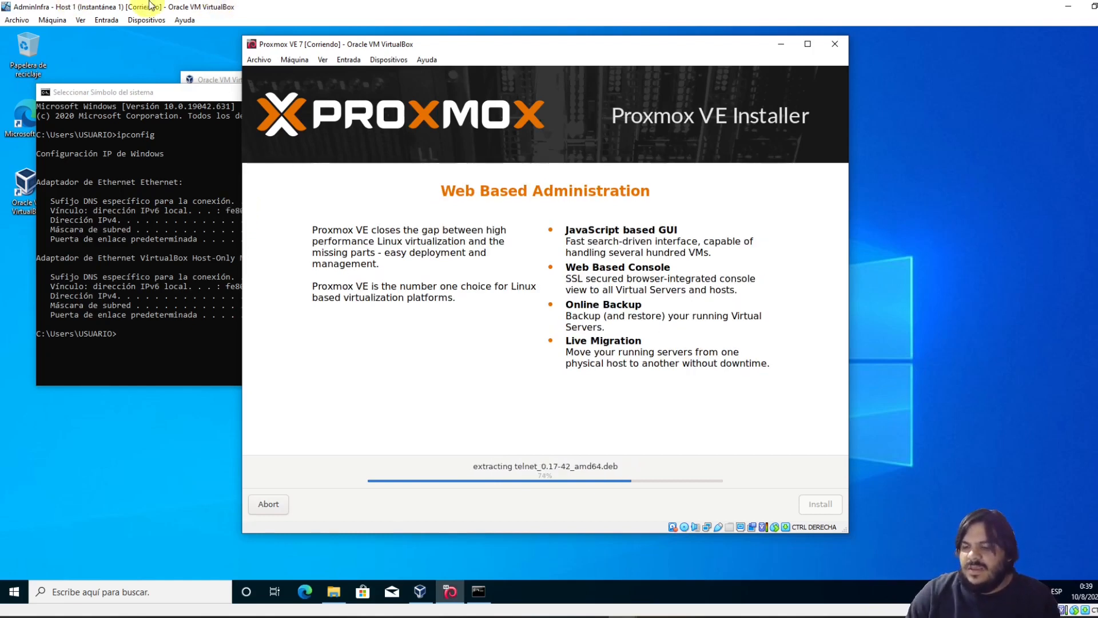
Rearrange the host windows and switch to the other Proxmox VE 7 VM
left_click(207, 231)
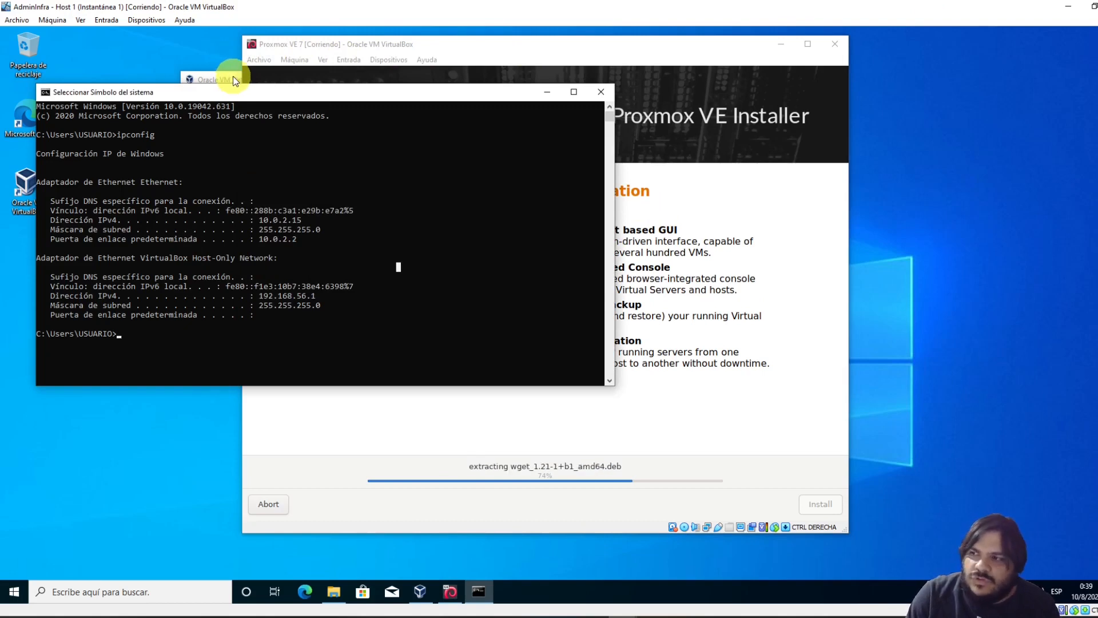
left_click_drag(417, 36, 495, 36)
left_click(288, 157)
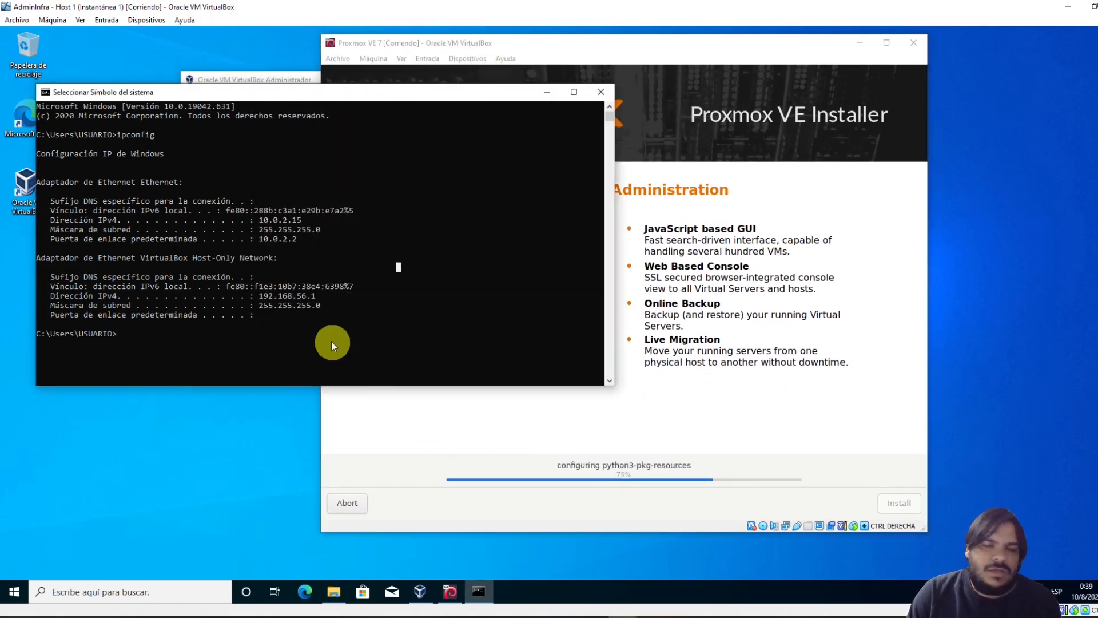
left_click(300, 80)
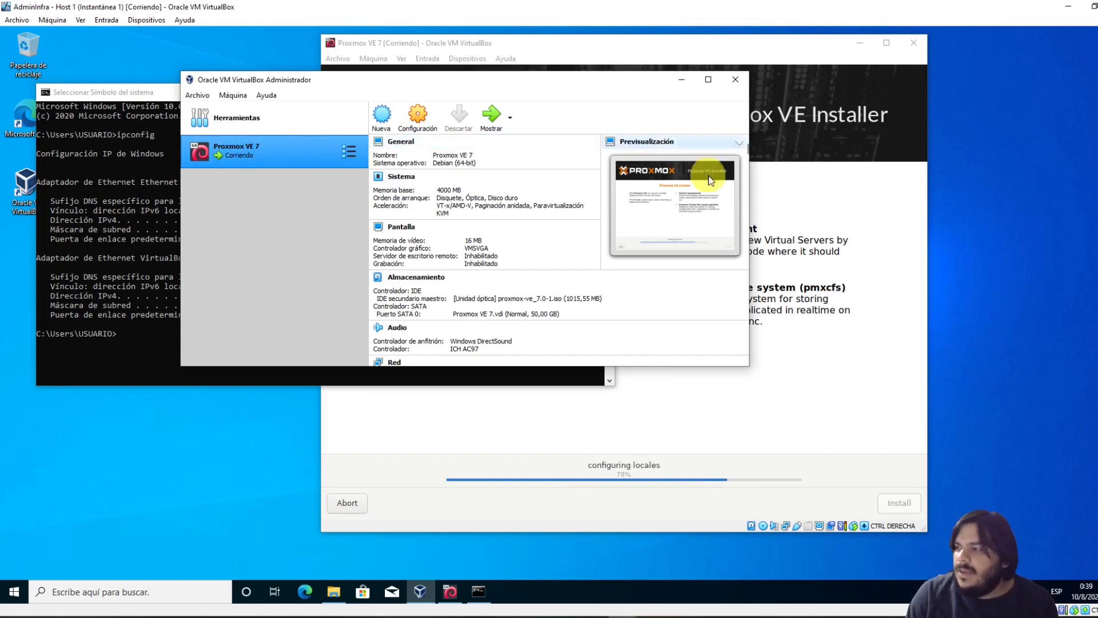
left_click(795, 41)
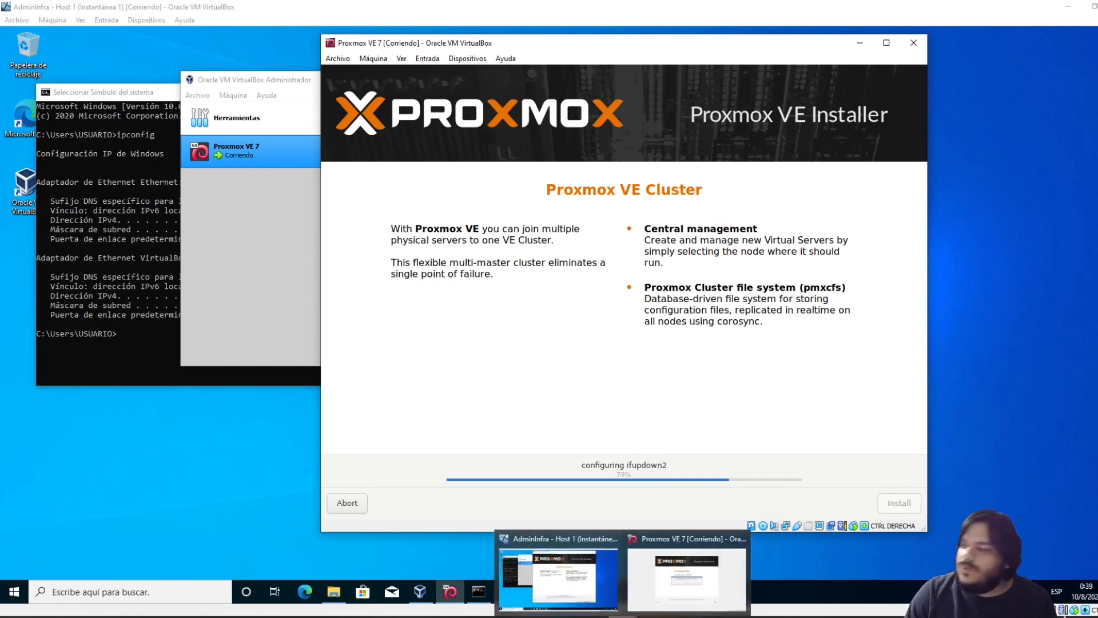
left_click(657, 597)
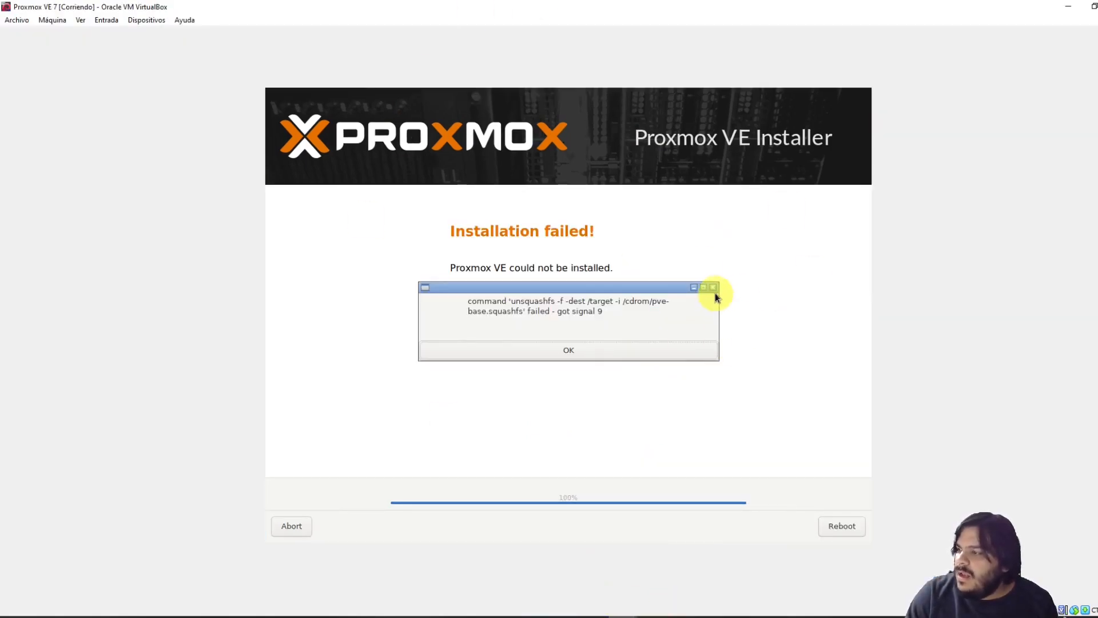
Dismiss the installation error and review the VM's System settings without changing anything
left_click(544, 323)
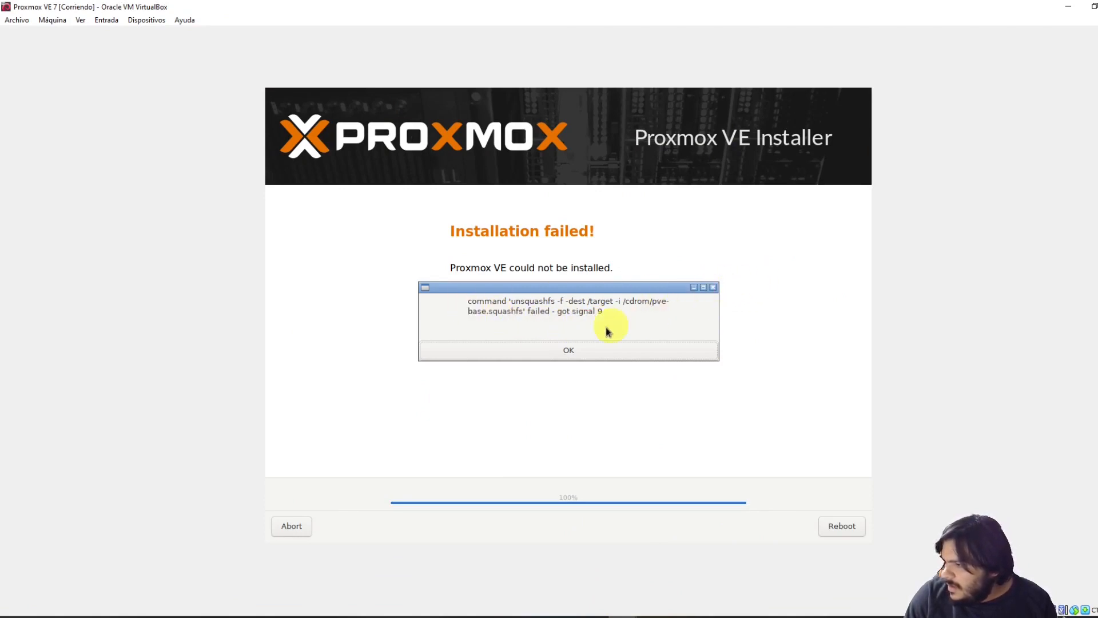
left_click(564, 351)
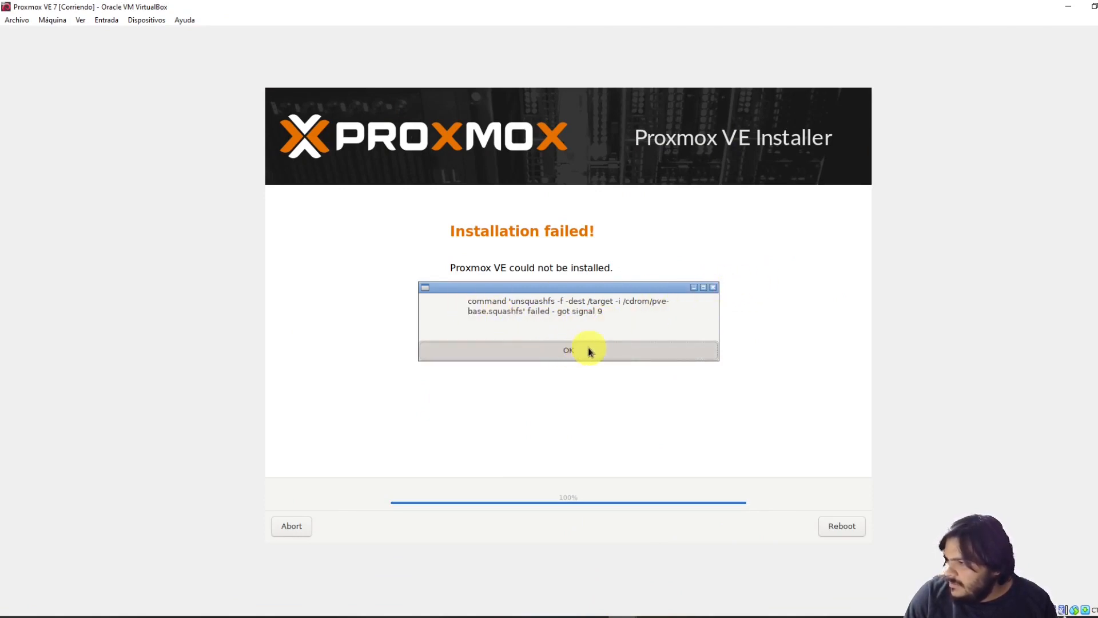
left_click(588, 351)
left_click(49, 20)
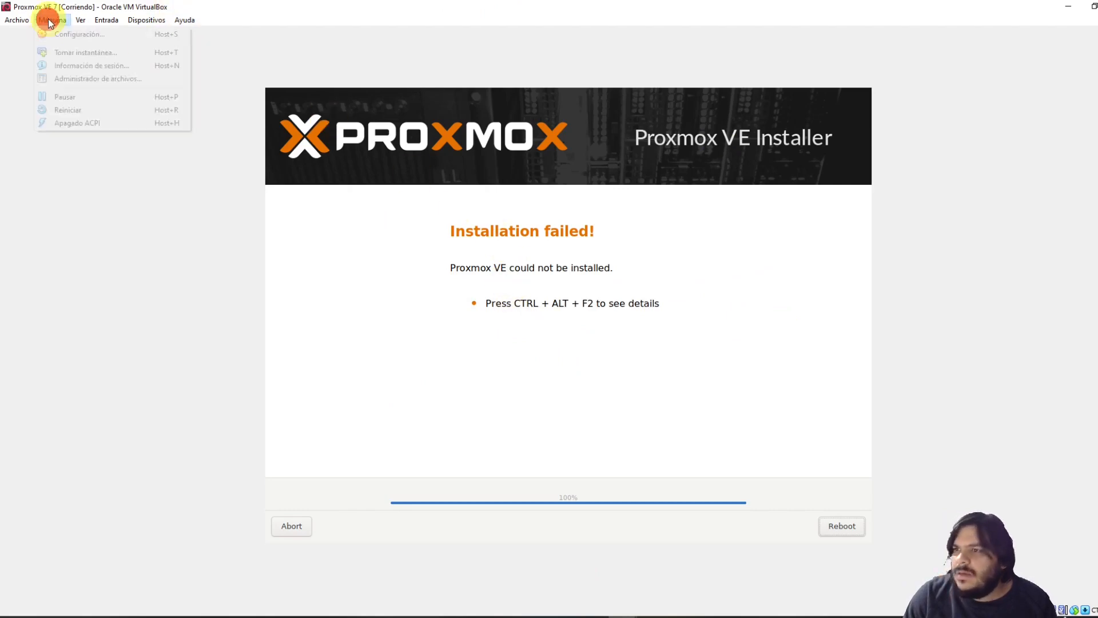
left_click(67, 35)
left_click(413, 206)
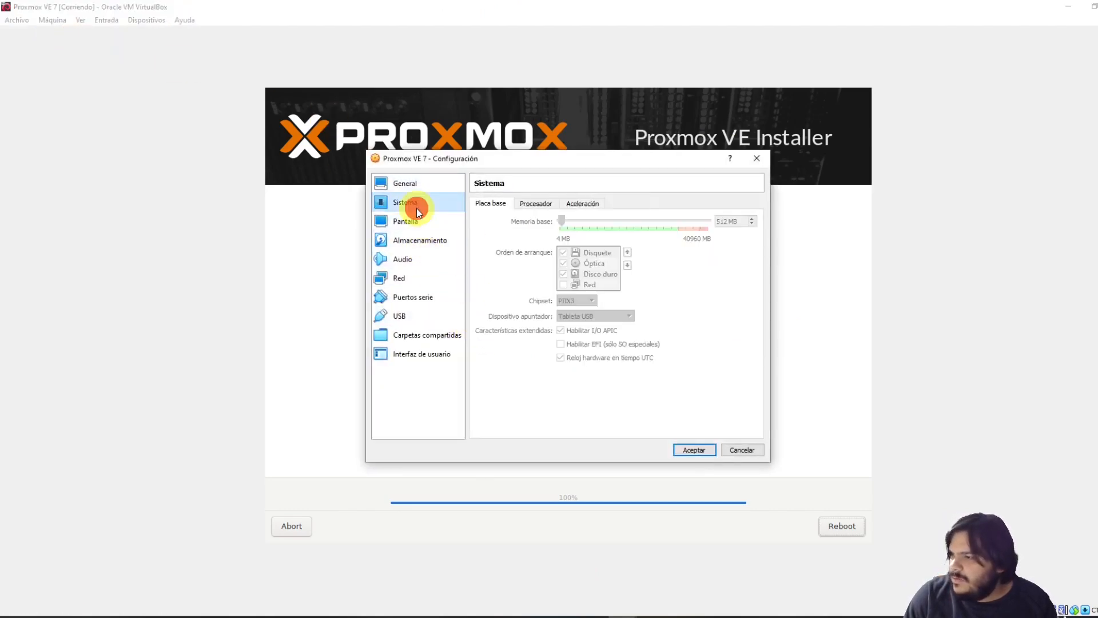
left_click(746, 449)
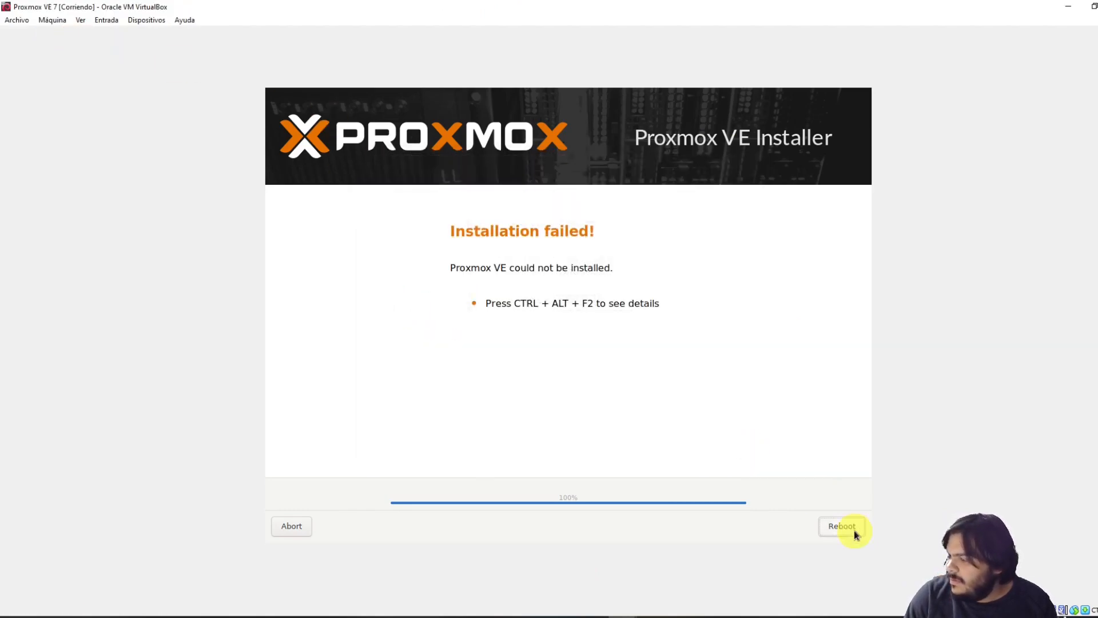
Reboot the failed installer and power off the virtual machine with 'Apagar la máquina'
left_click(855, 528)
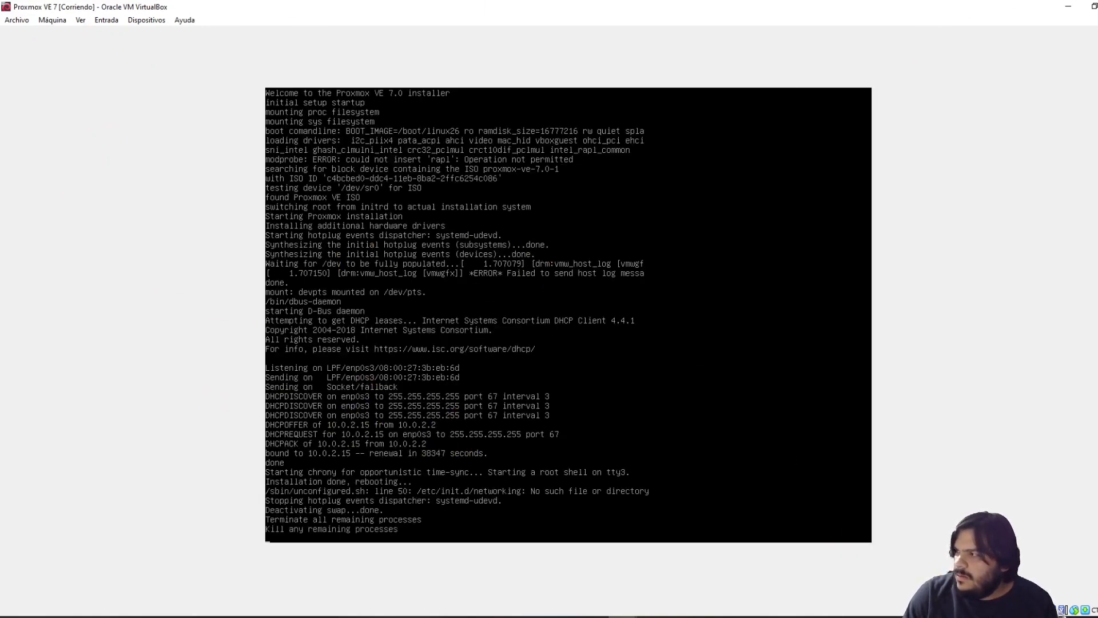
left_click(1097, 6)
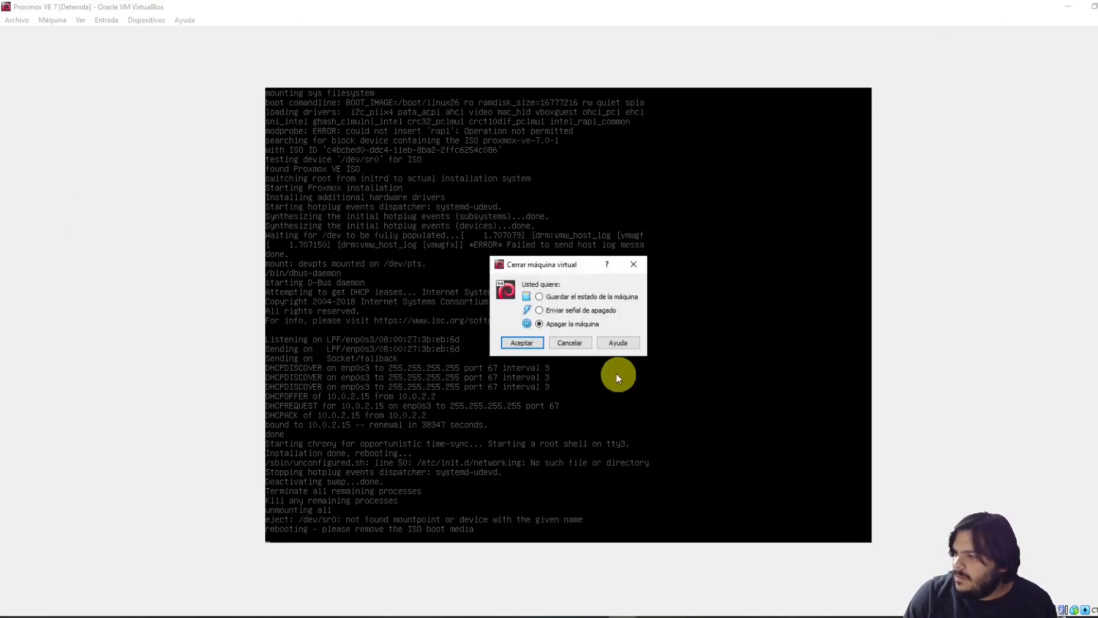
left_click(526, 340)
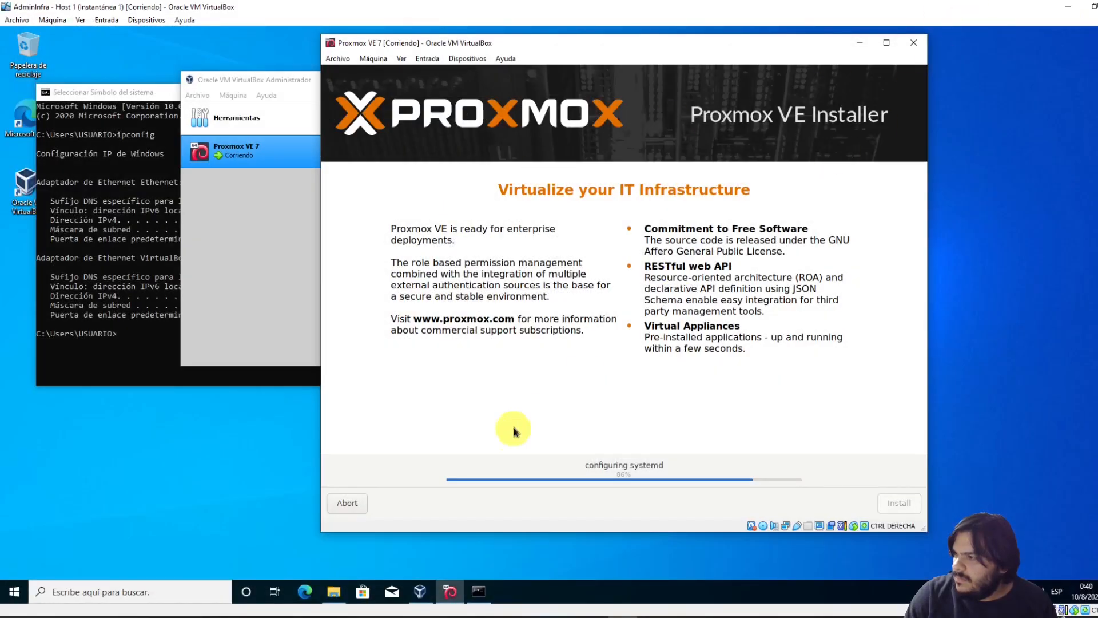
left_click(107, 315)
left_click(333, 592)
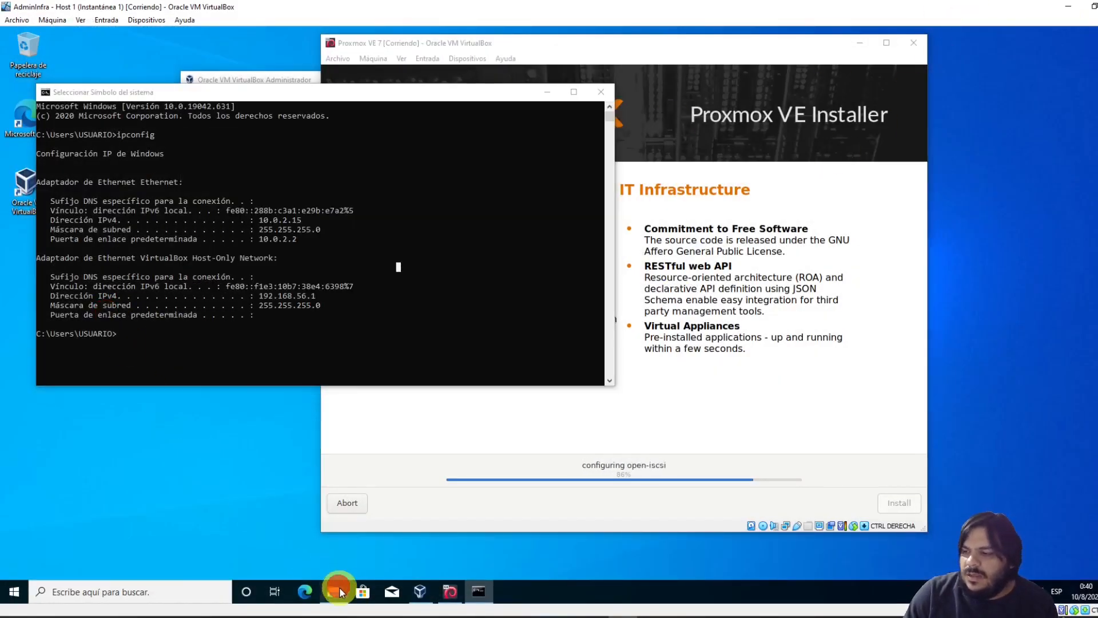
left_click(285, 221)
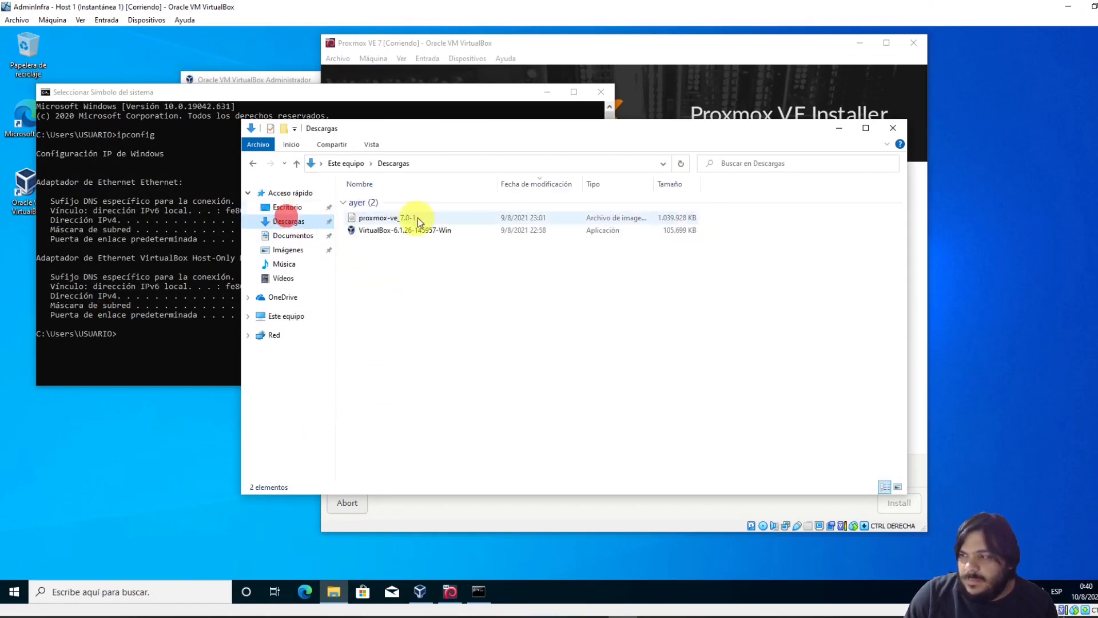
left_click(413, 218)
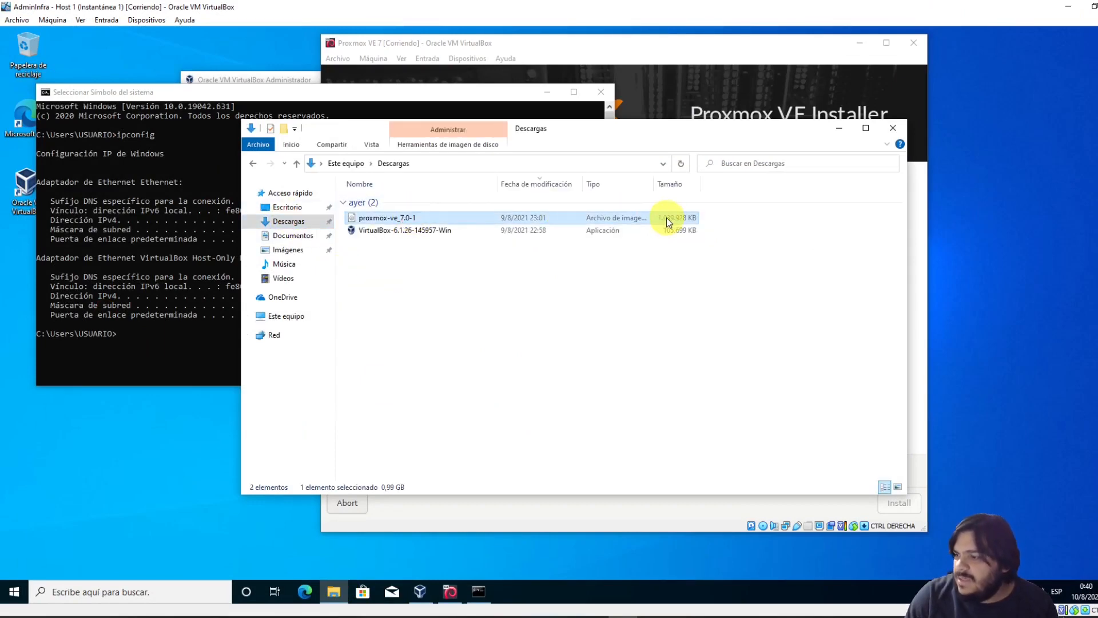
left_click(840, 132)
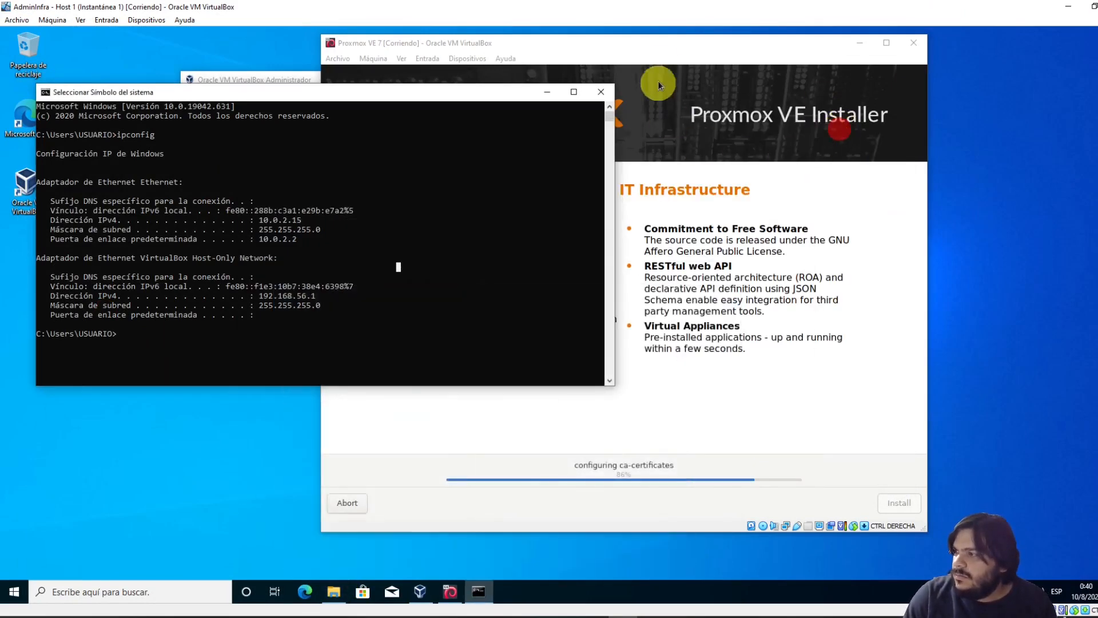
left_click(668, 43)
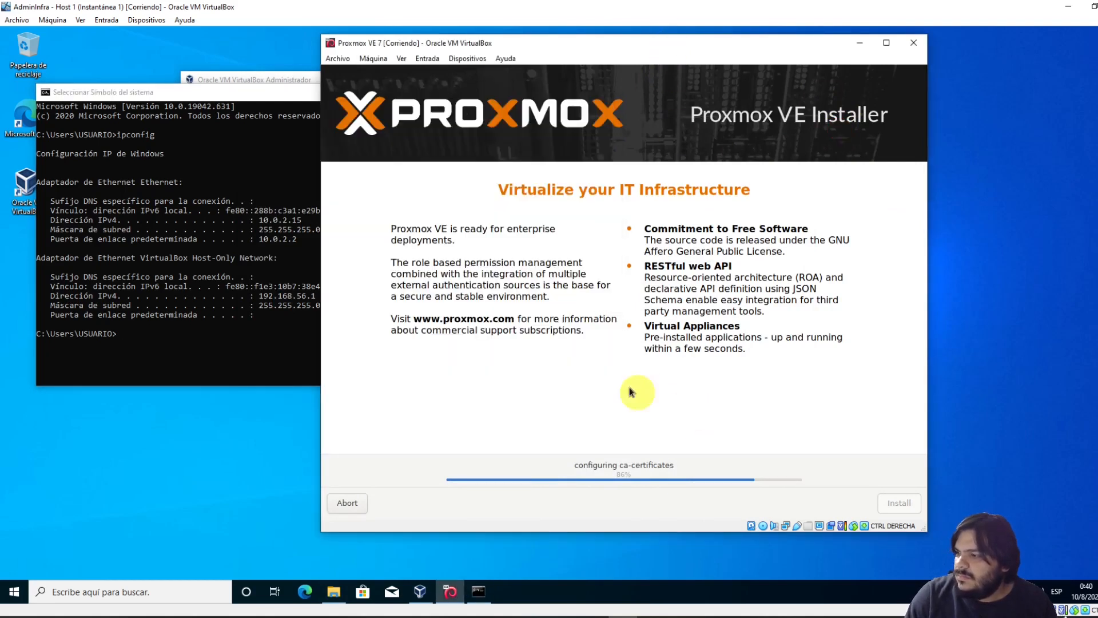
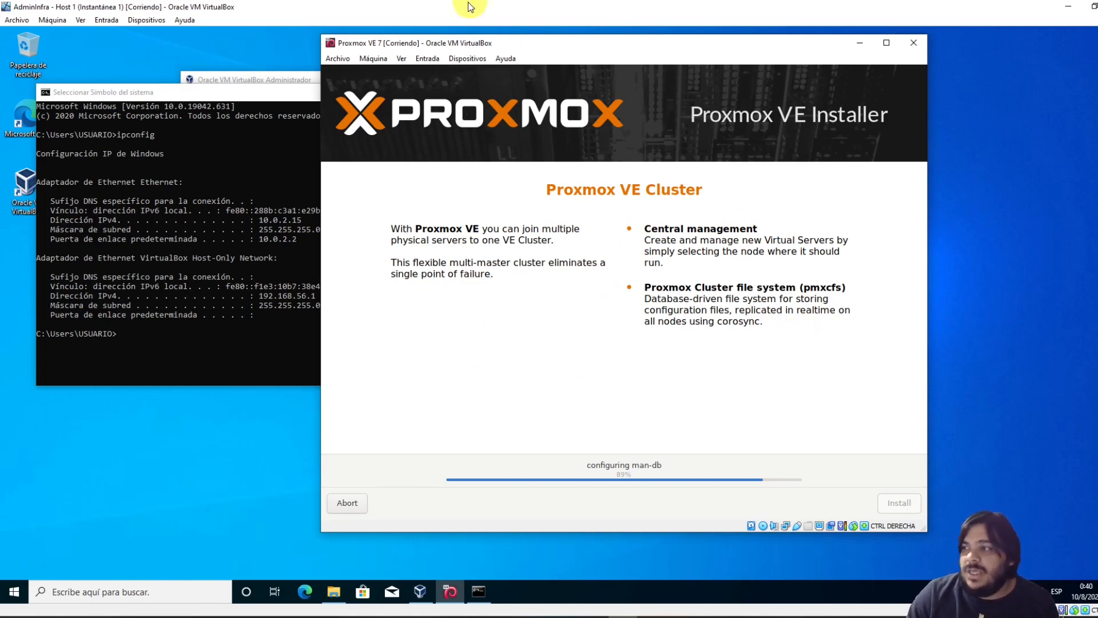
Review the VM's device options without changes and move the installer window left
left_click(474, 58)
mouse_move(502, 74)
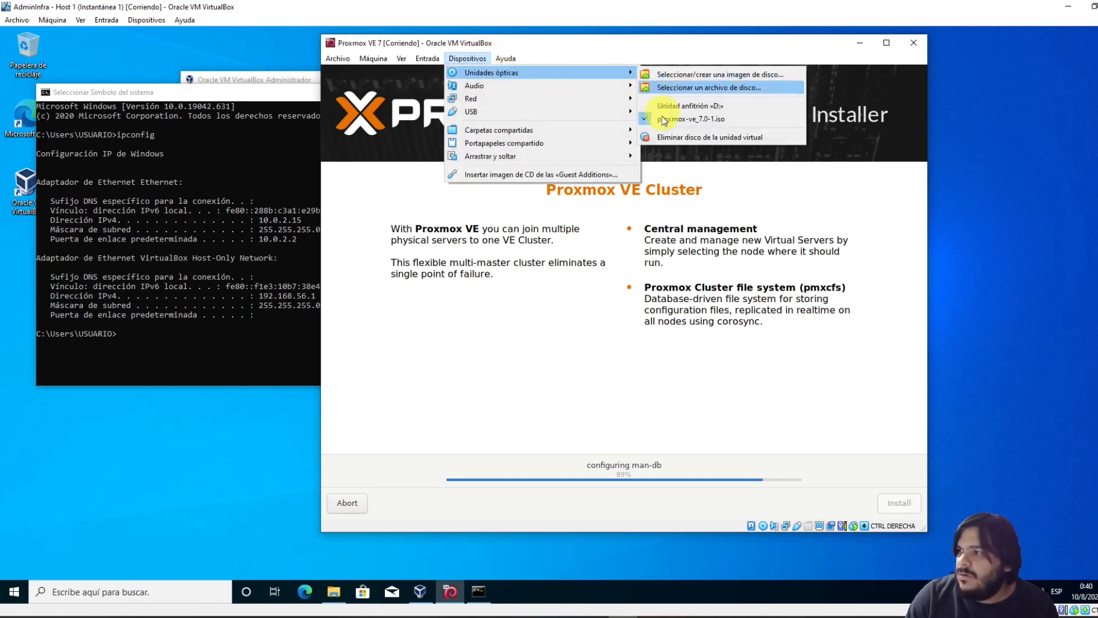
left_click(639, 46)
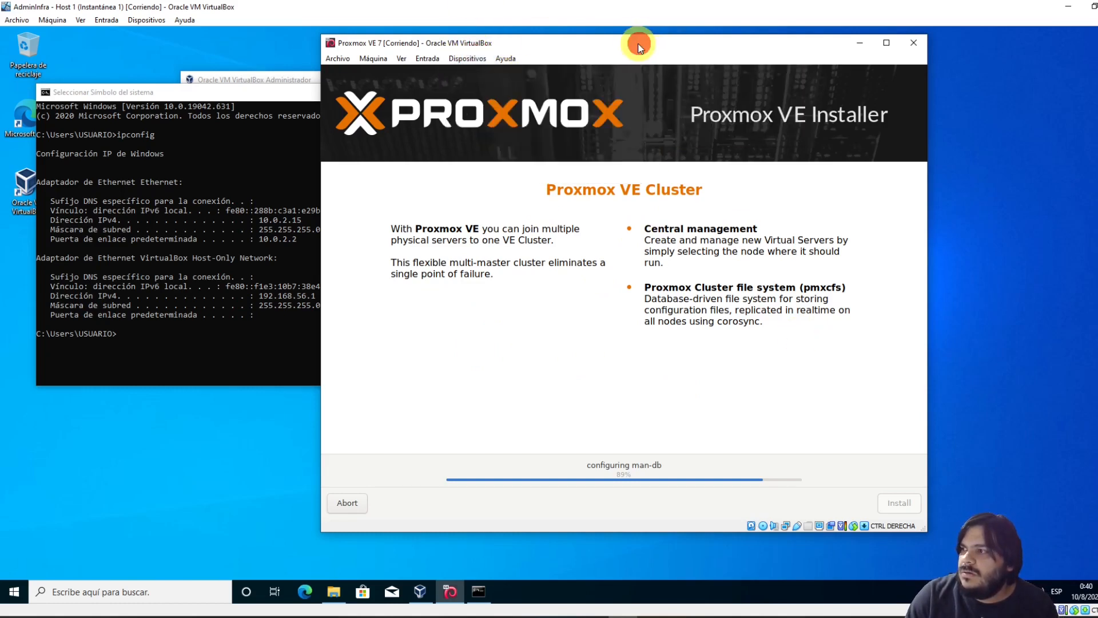
left_click_drag(607, 48, 561, 52)
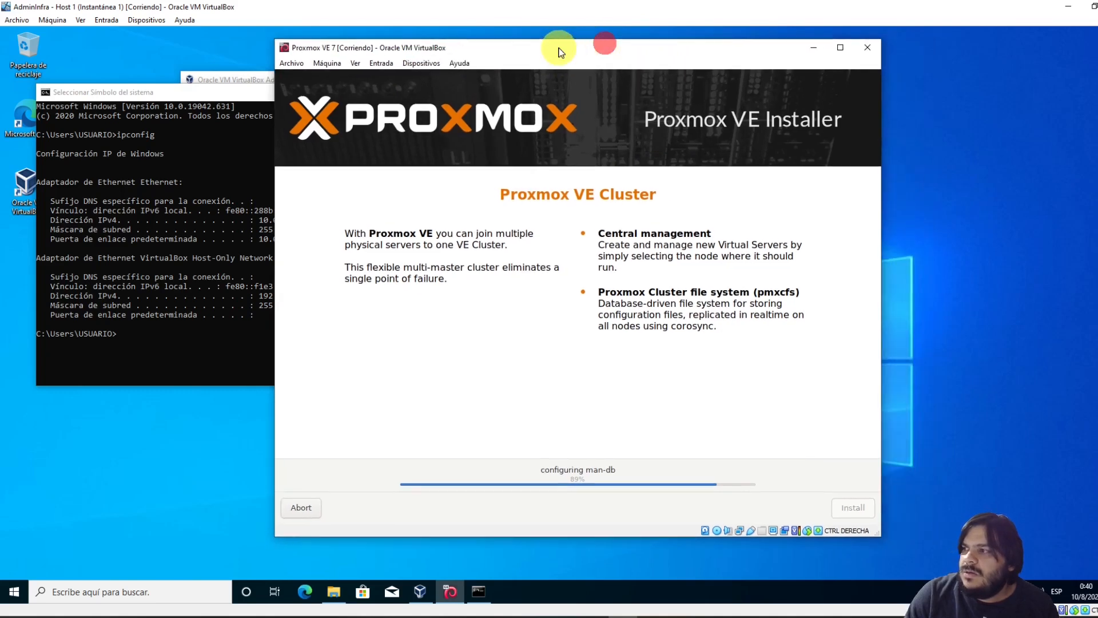
left_click(584, 438)
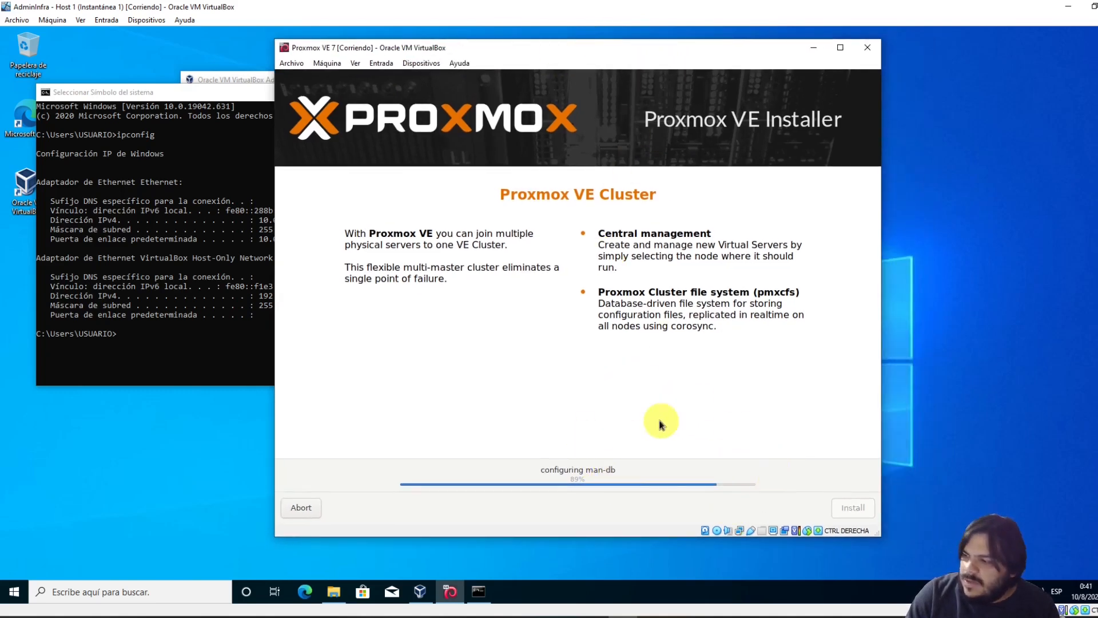
Confirm the installer ISO stays mounted, then bring up Proxmox VE 7's settings in VirtualBox Manager
left_click(417, 65)
mouse_move(534, 80)
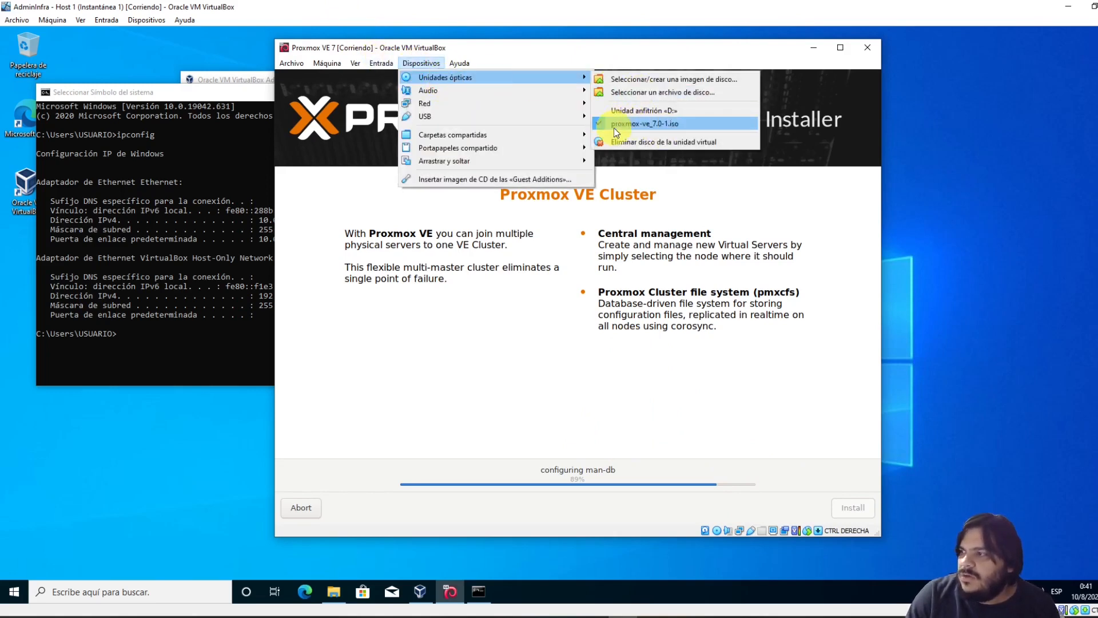
left_click(593, 400)
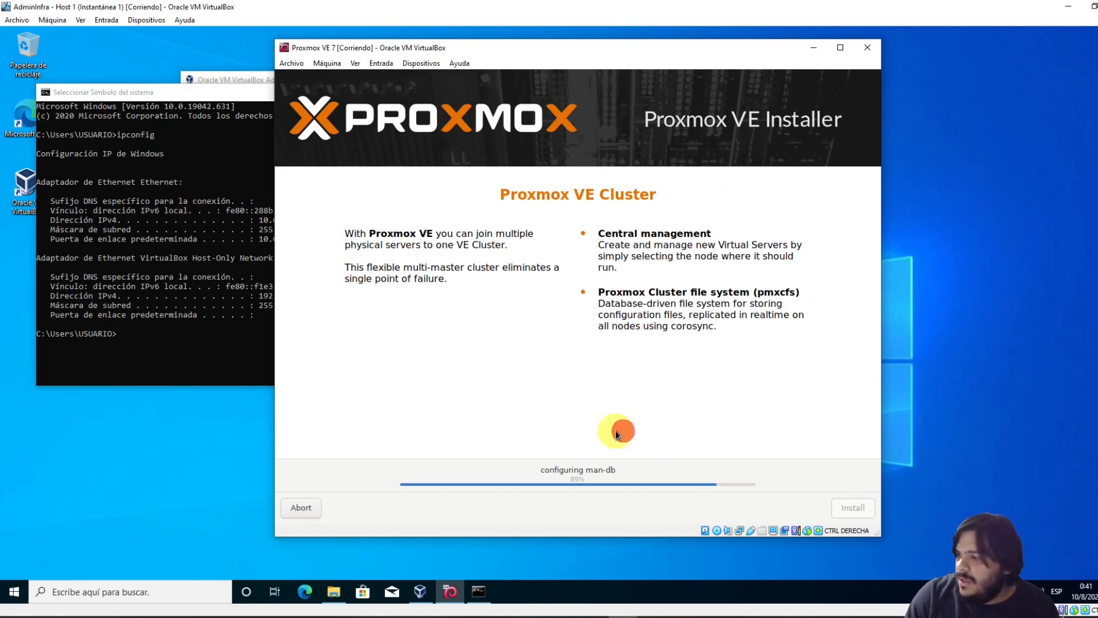
left_click(566, 516)
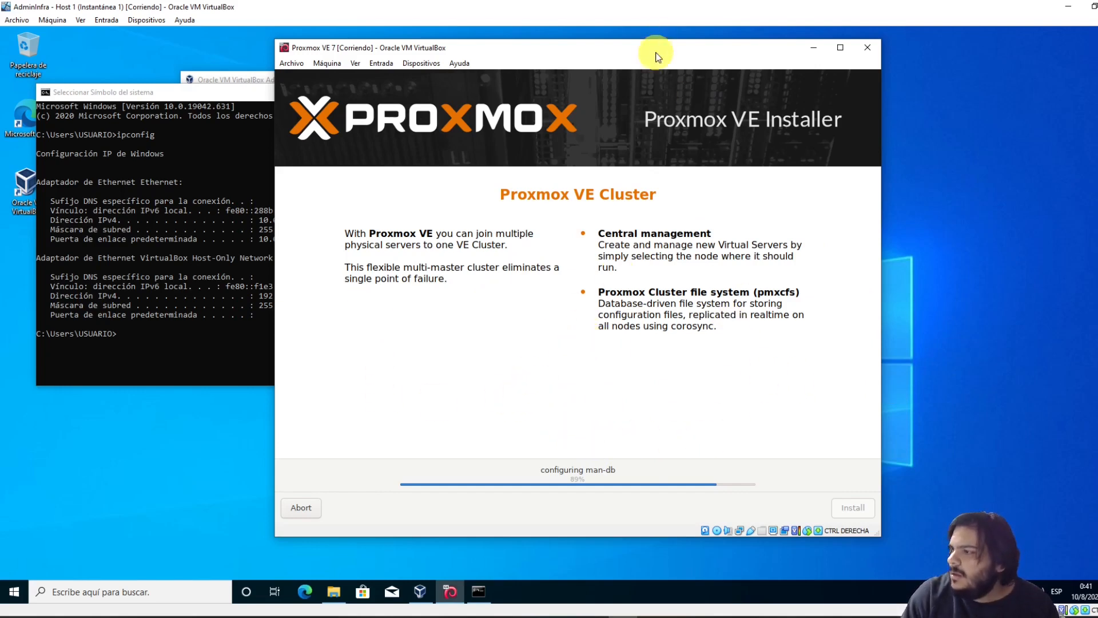
left_click_drag(652, 51, 632, 44)
left_click(577, 375)
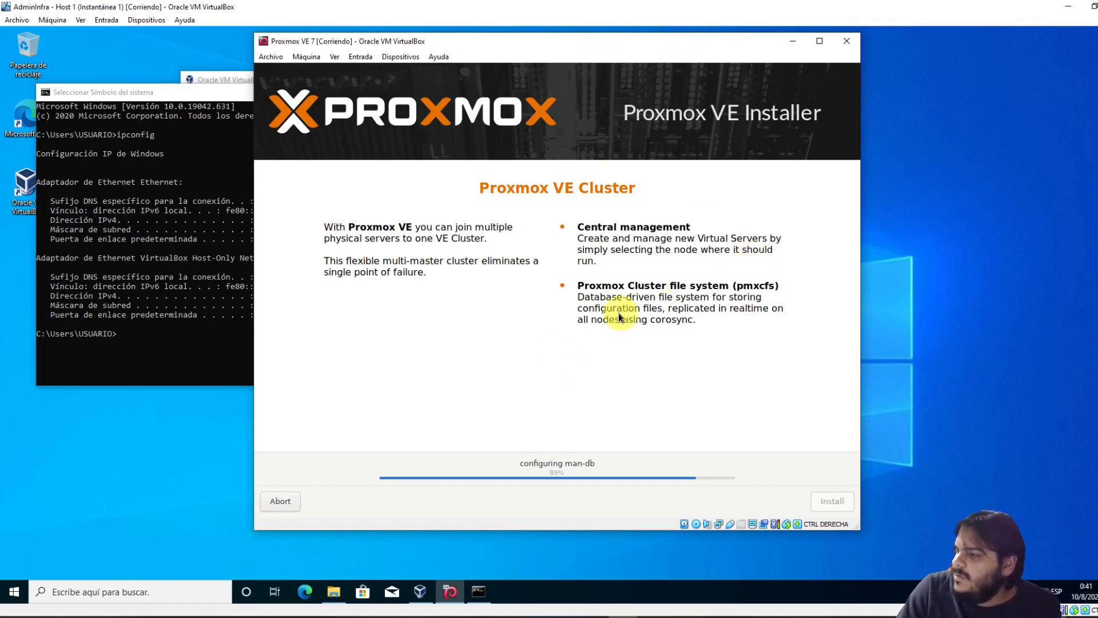
left_click(623, 617)
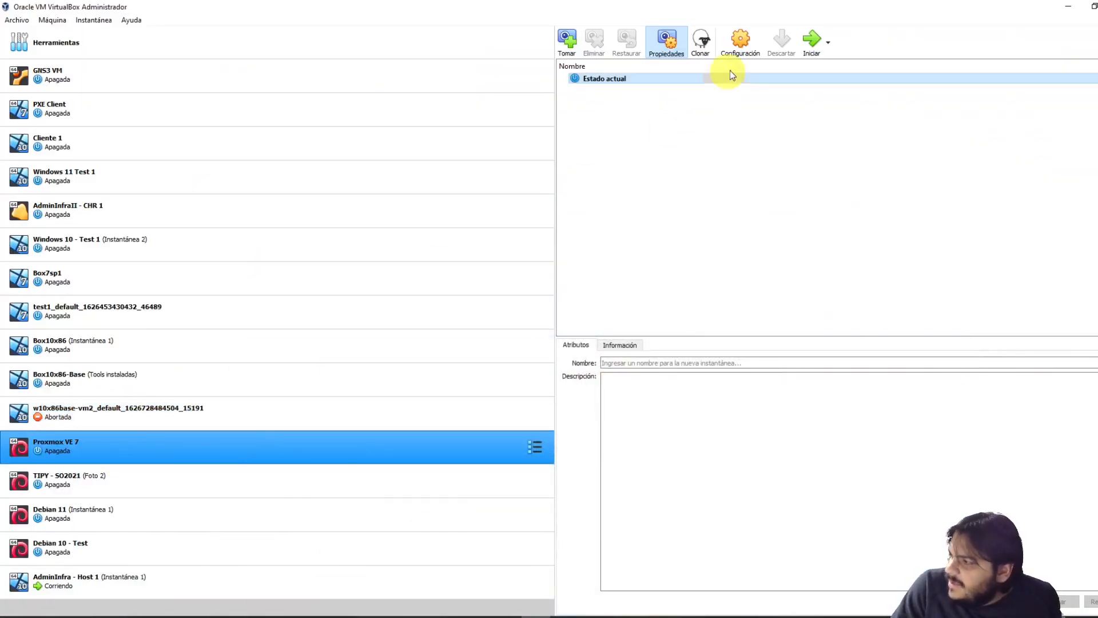
left_click(740, 39)
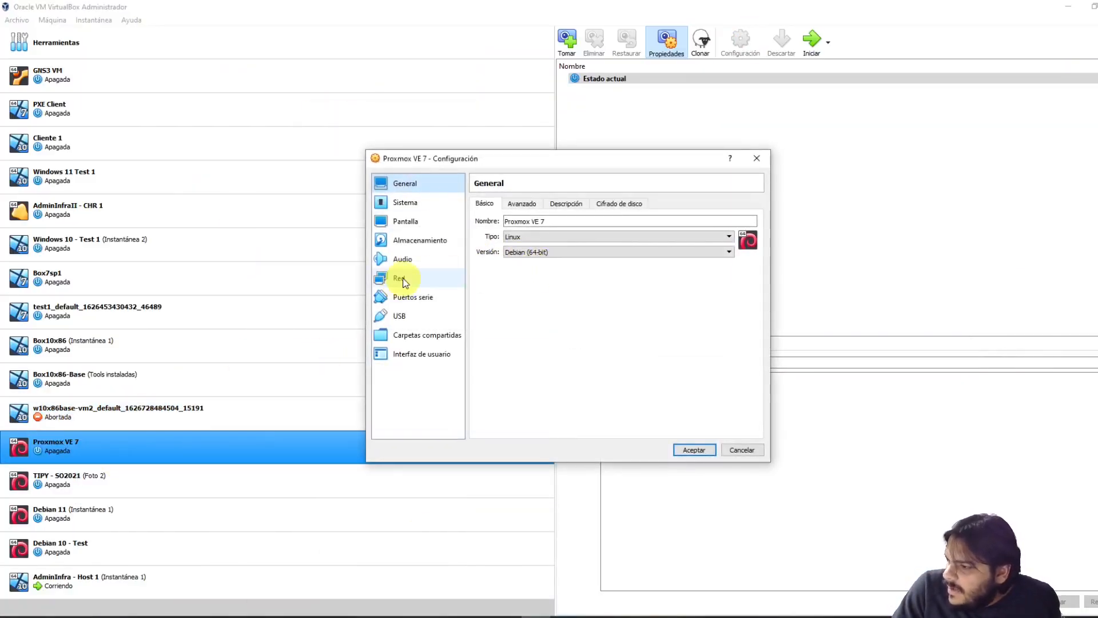
Set Proxmox VE 7's base memory to 2000 MB and start the machine
left_click(404, 203)
left_click(725, 221)
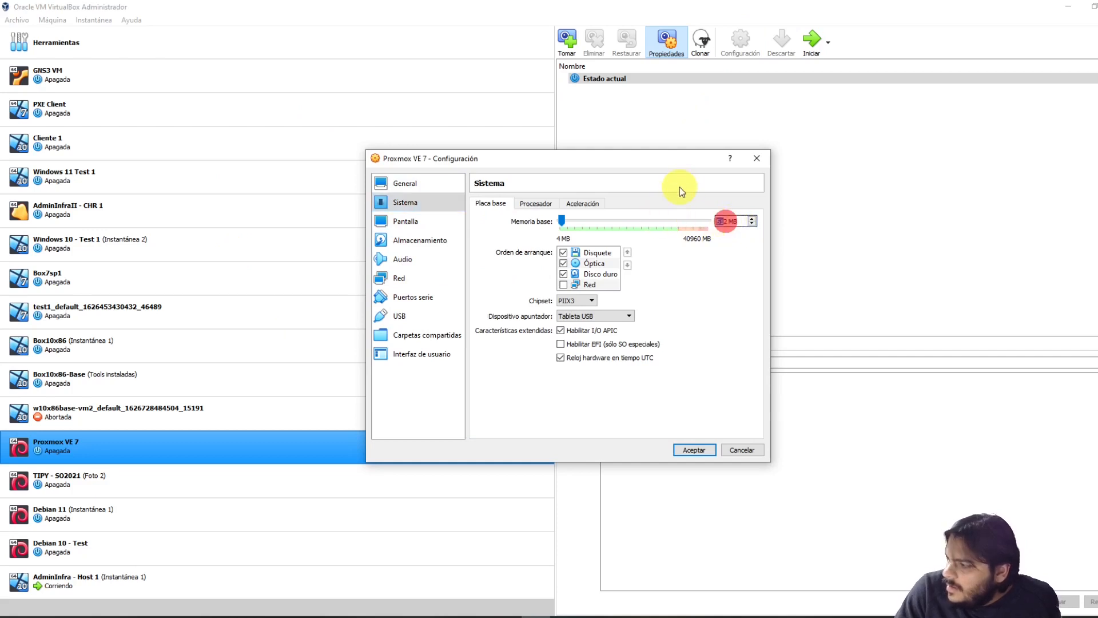
type("2")
type("000")
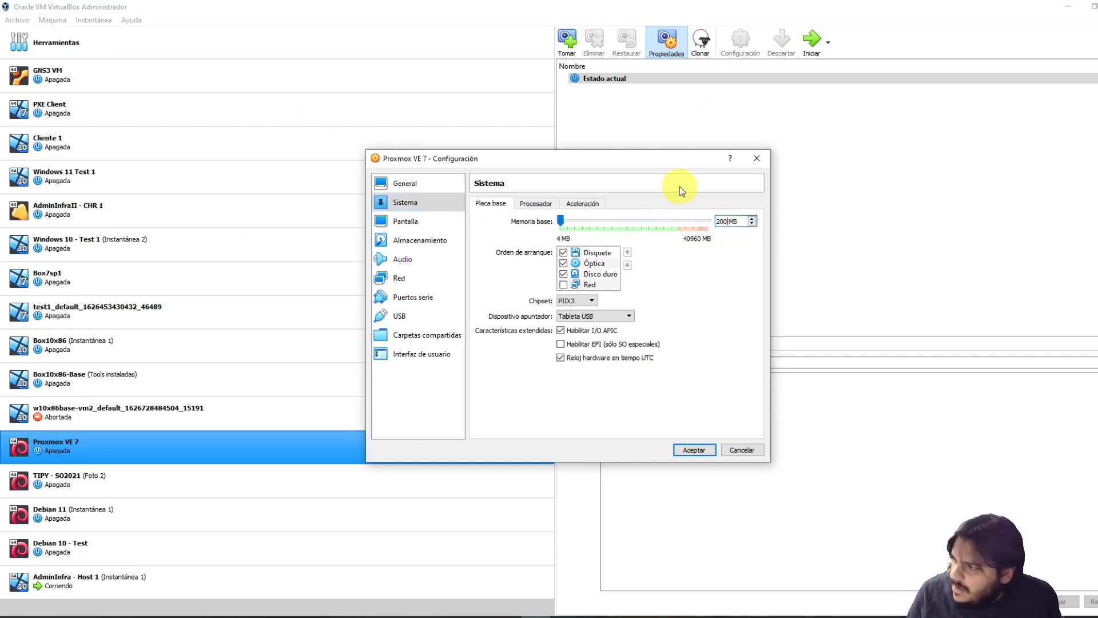
key("Return")
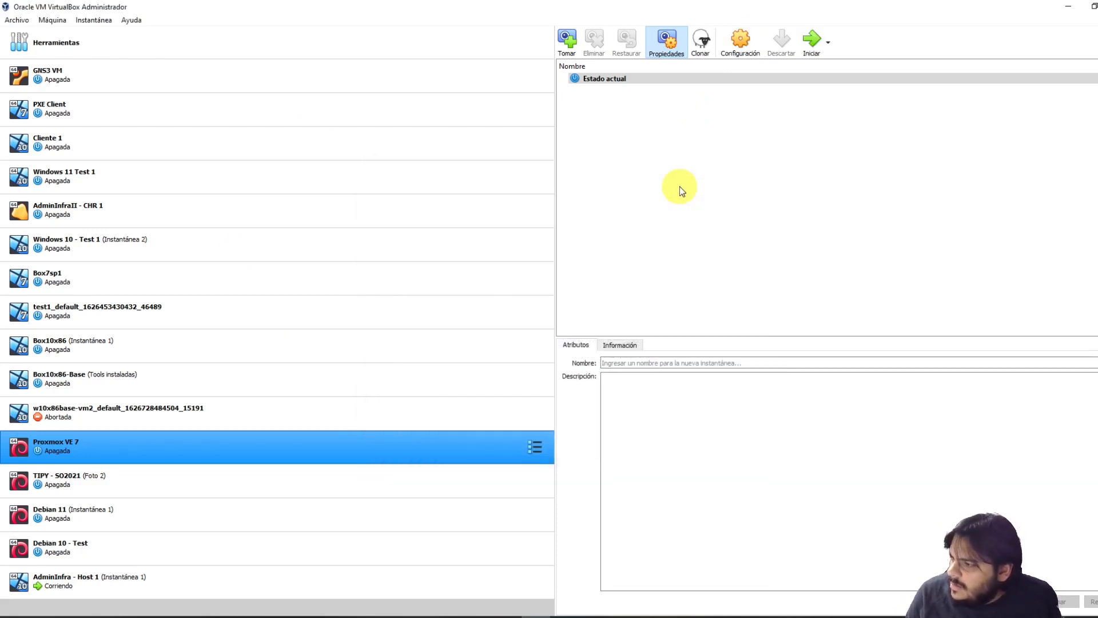
left_click(813, 42)
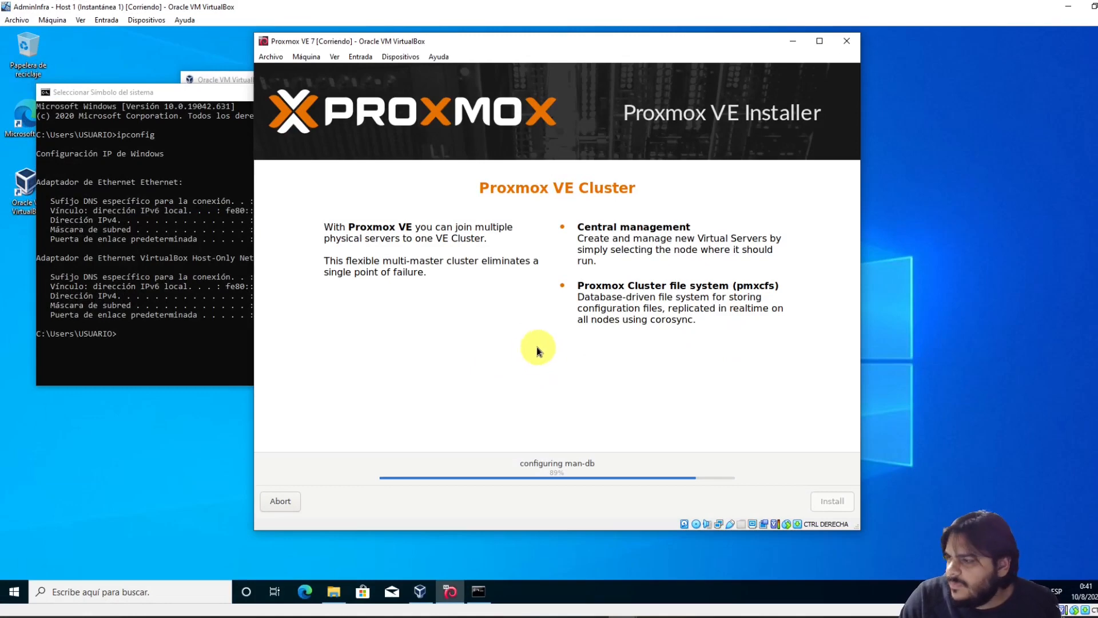
Bring the AdminInfra host window forward, then the Proxmox VE 7 machine window
left_click(615, 610)
left_click(557, 574)
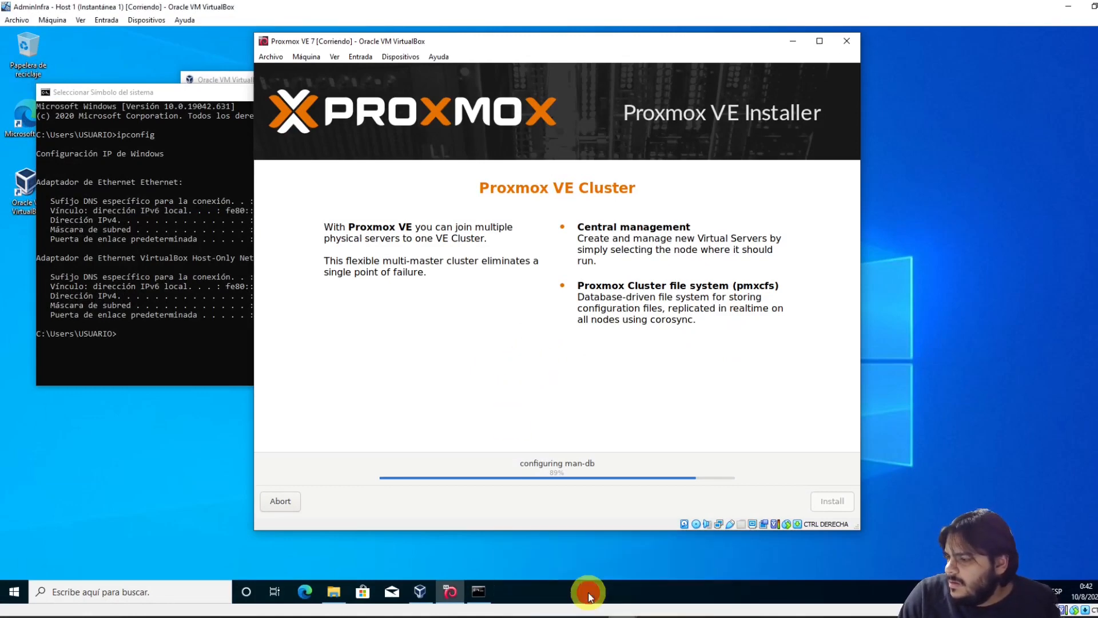
left_click(622, 614)
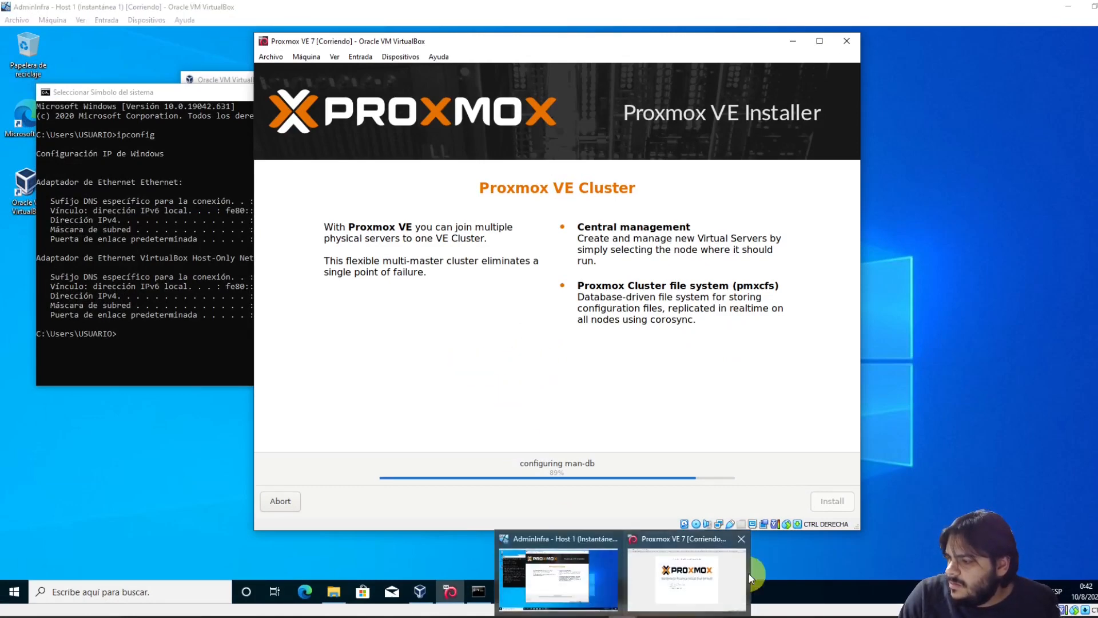
left_click(716, 571)
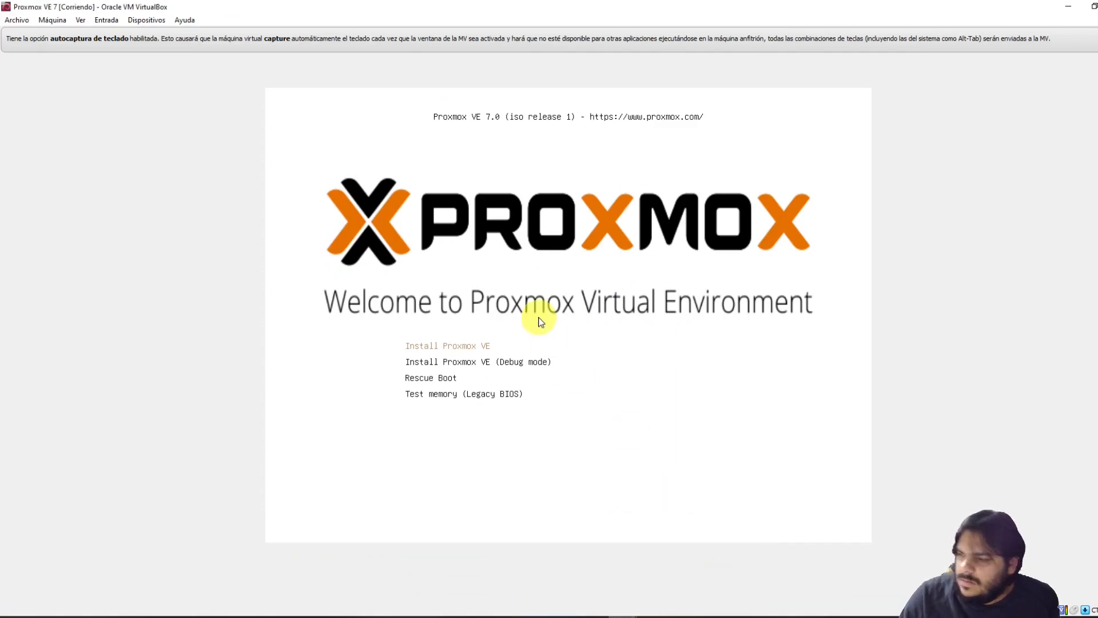
Launch the Install Proxmox VE boot entry and dismiss the keyboard auto-capture notice
key("Return")
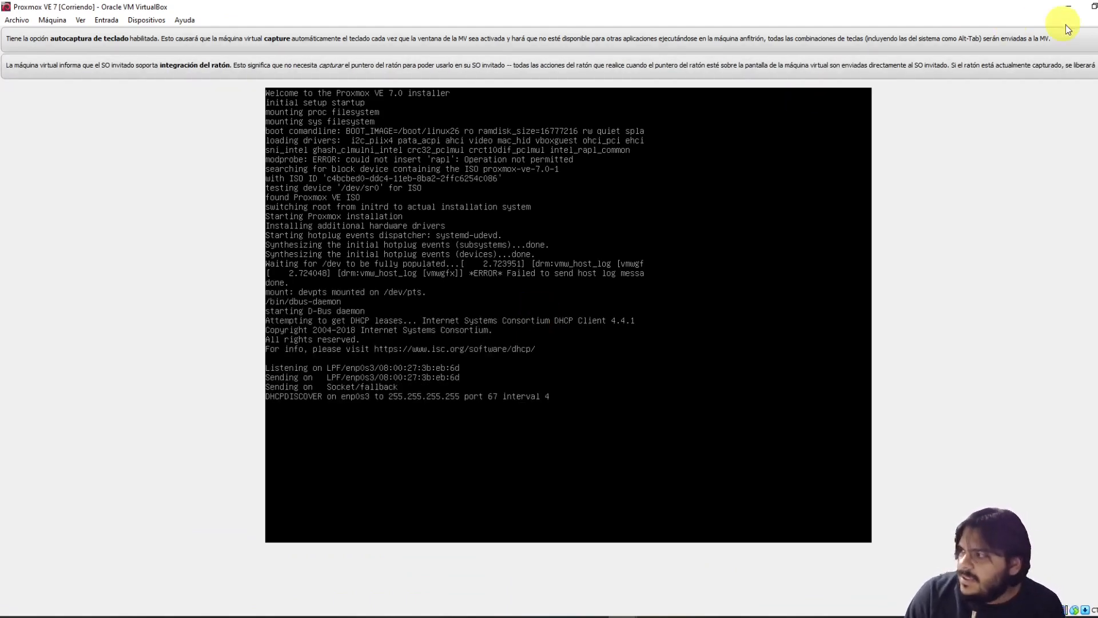
left_click(1097, 39)
left_click(1067, 9)
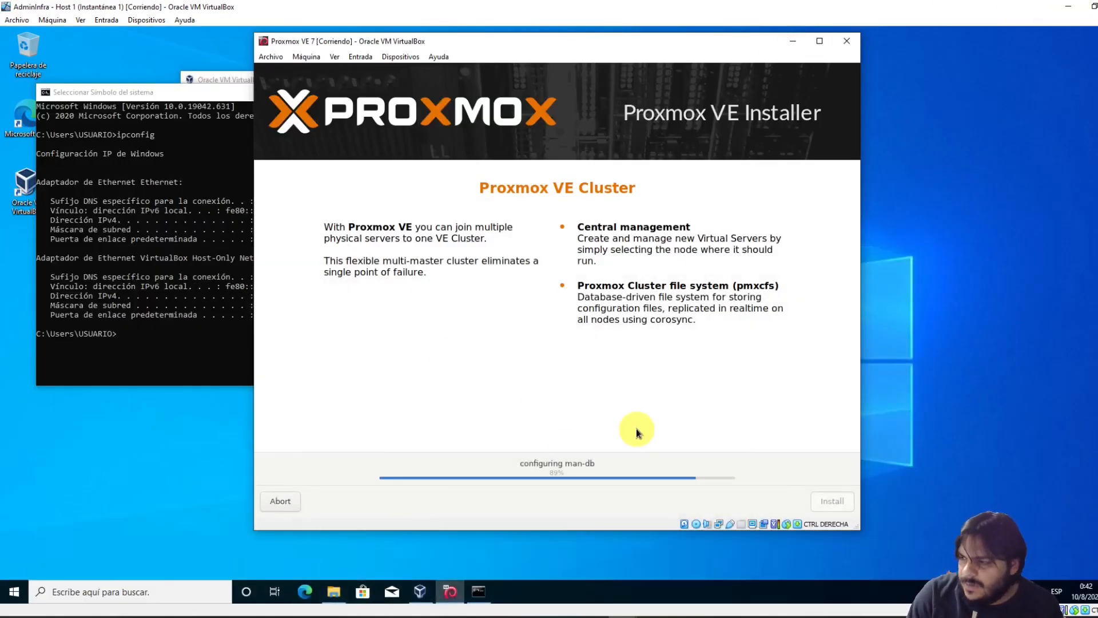
mouse_move(622, 616)
left_click(689, 580)
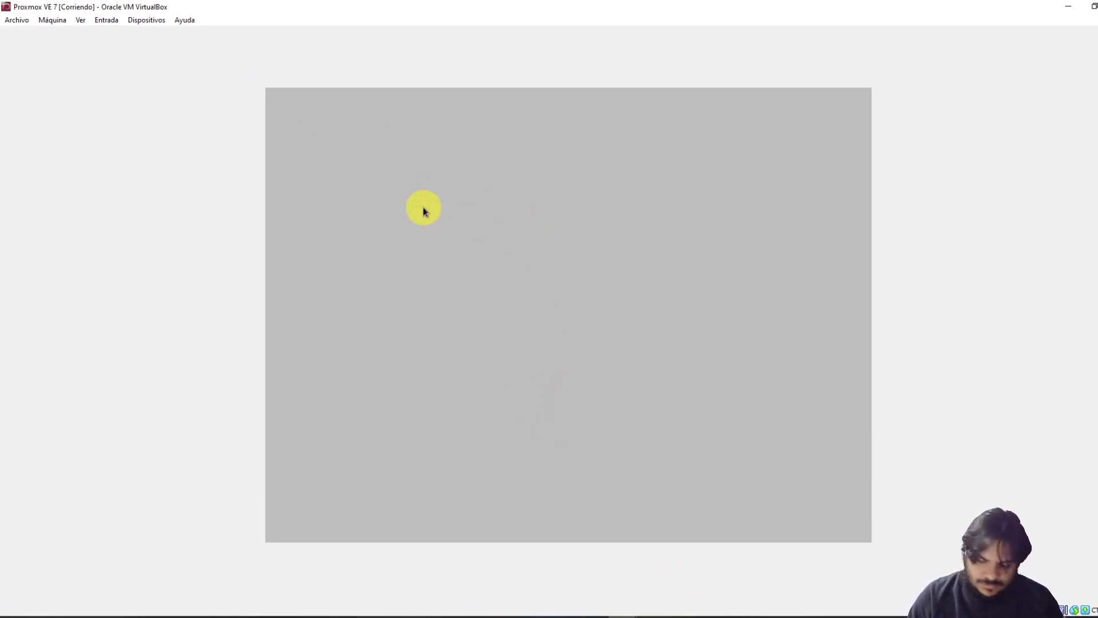
Reset the VM with Host+R, relaunch Install Proxmox VE, and show its window maximised
key("ctrl+r")
key("Return")
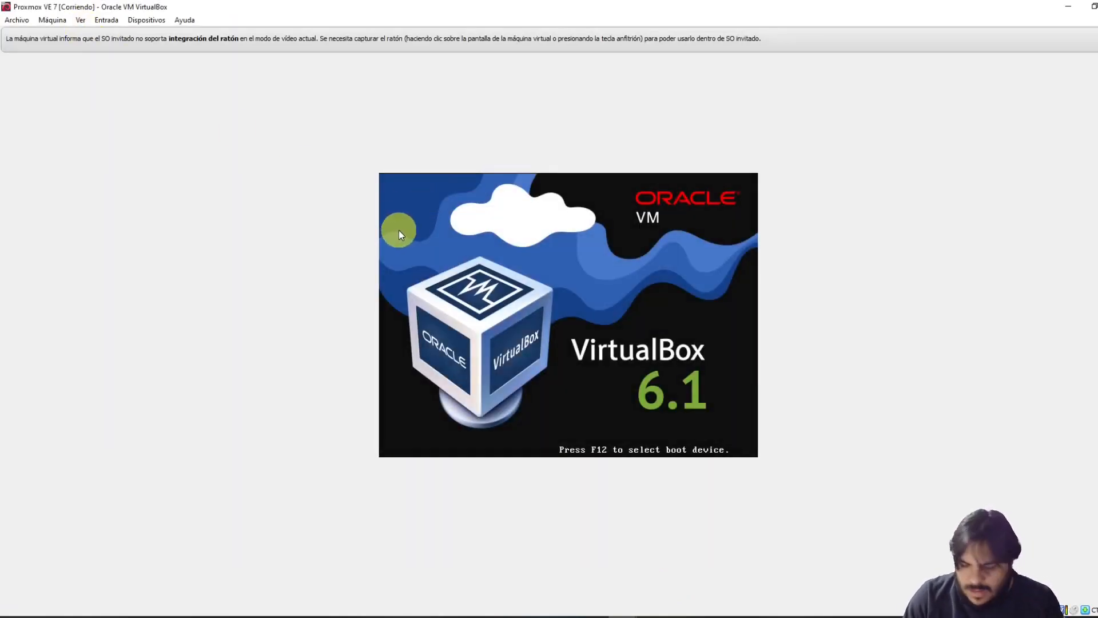
key("Return")
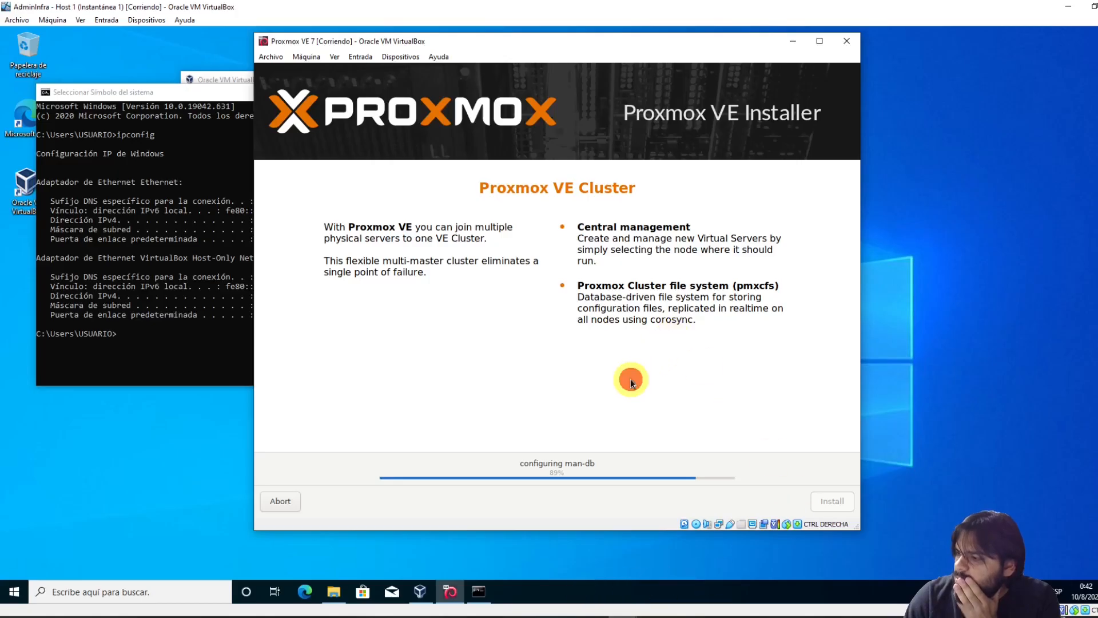
left_click_drag(630, 378, 633, 385)
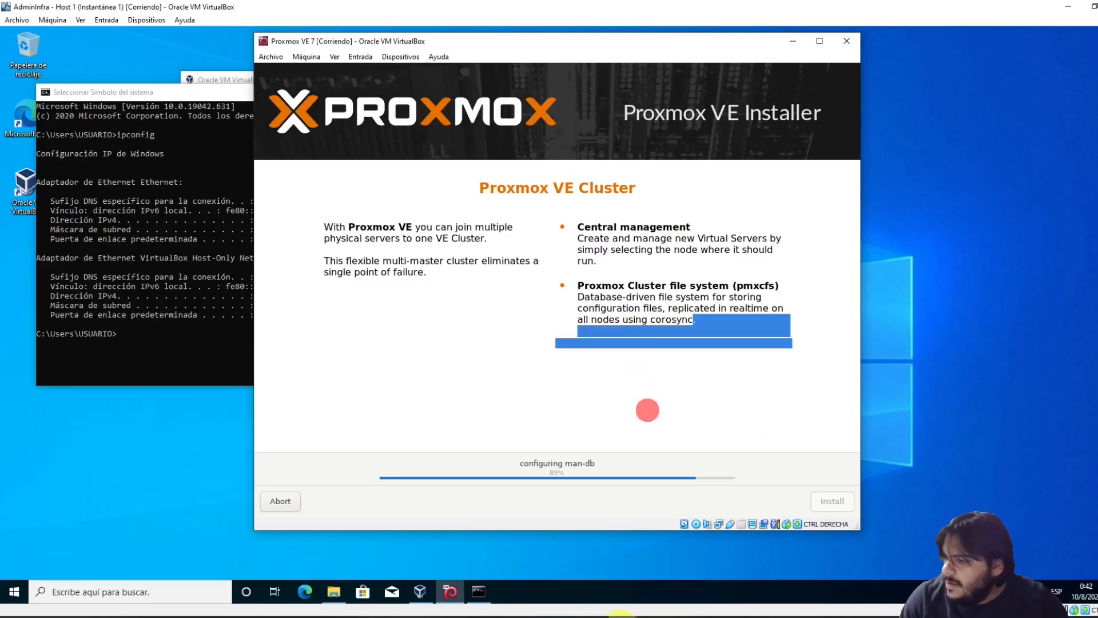
mouse_move(450, 592)
left_click(687, 579)
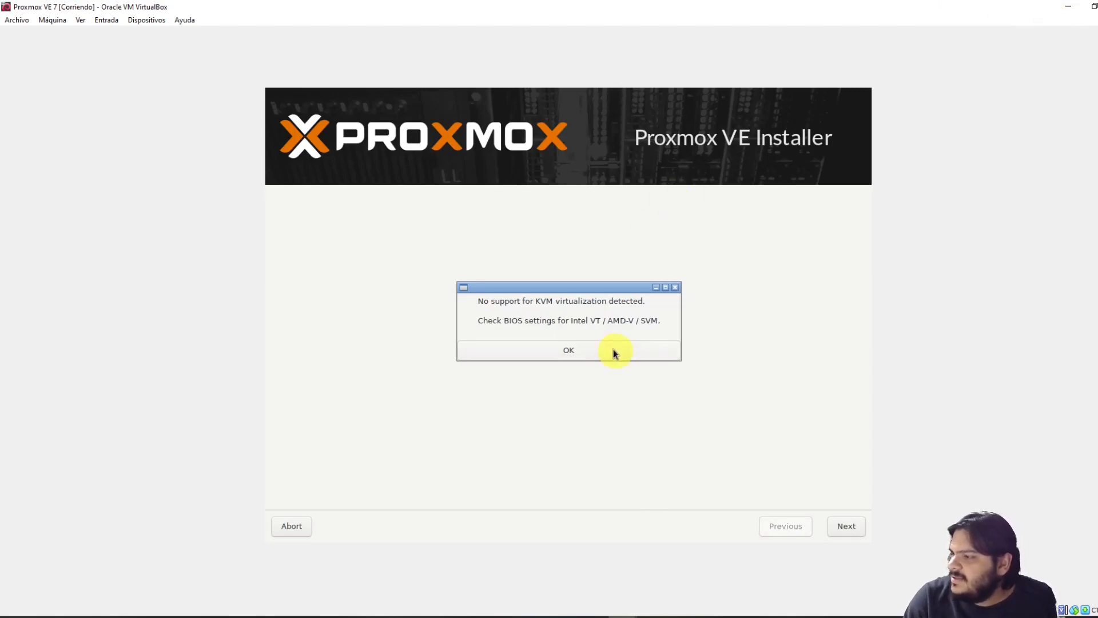
Dismiss the KVM warning, accept the licence and keep the default target hard disk
left_click(570, 351)
left_click(849, 526)
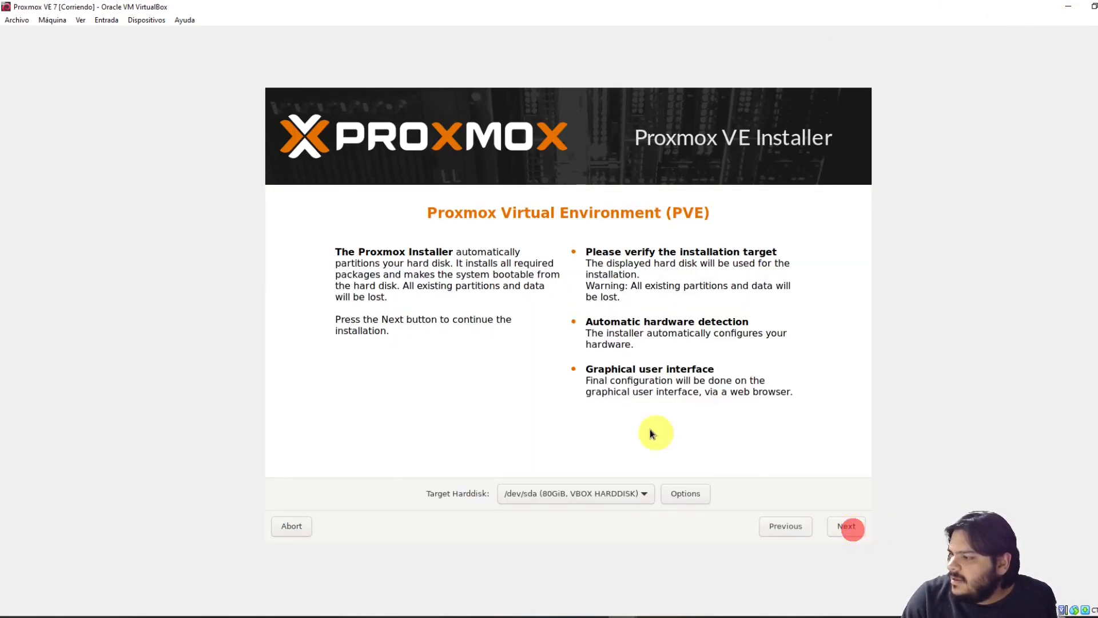
left_click(849, 527)
Set the country to Uruguay with the Spanish keyboard layout
left_click(562, 444)
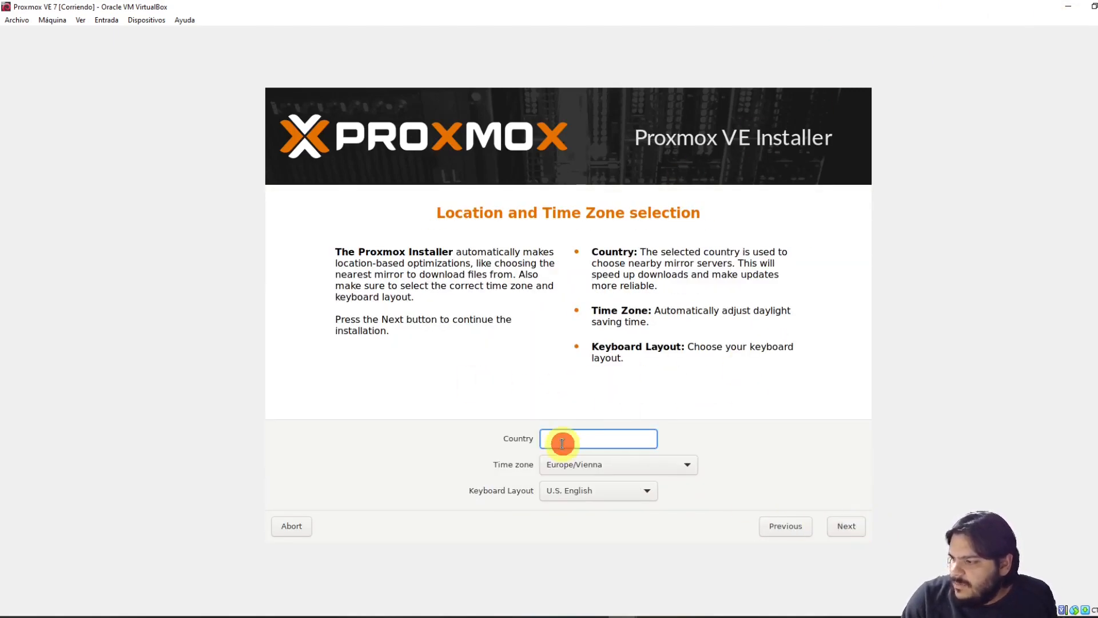
type("U")
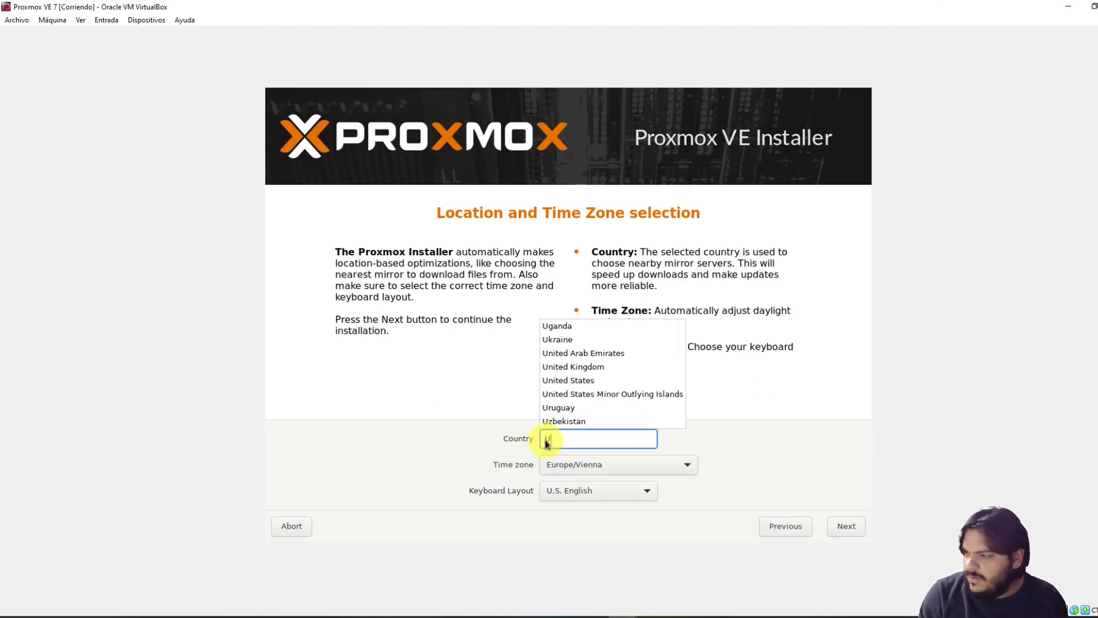
left_click(586, 409)
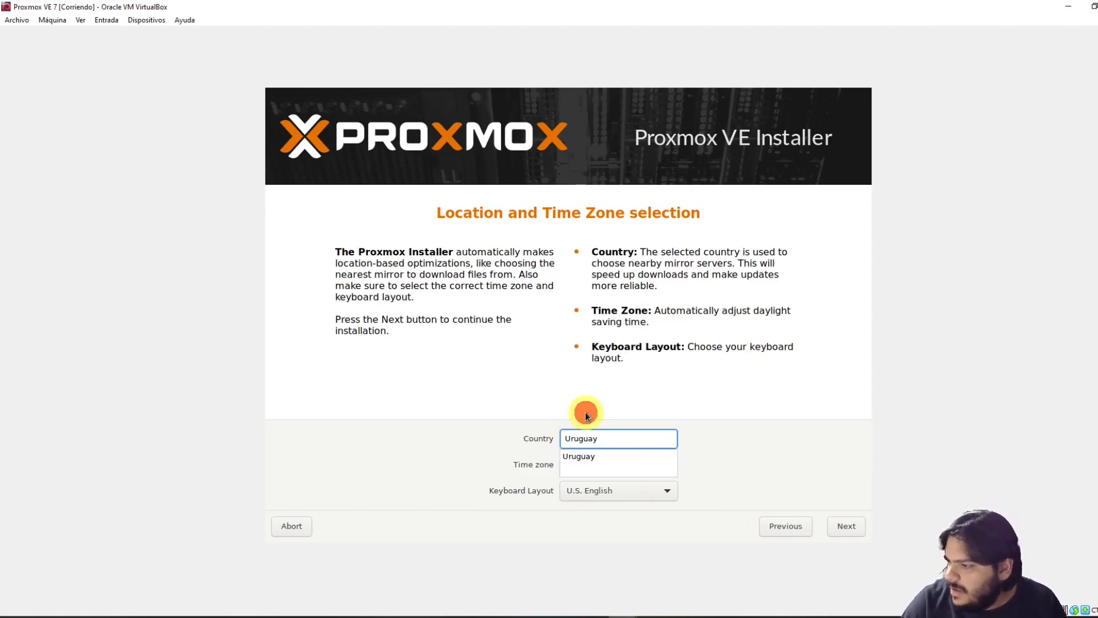
left_click(638, 492)
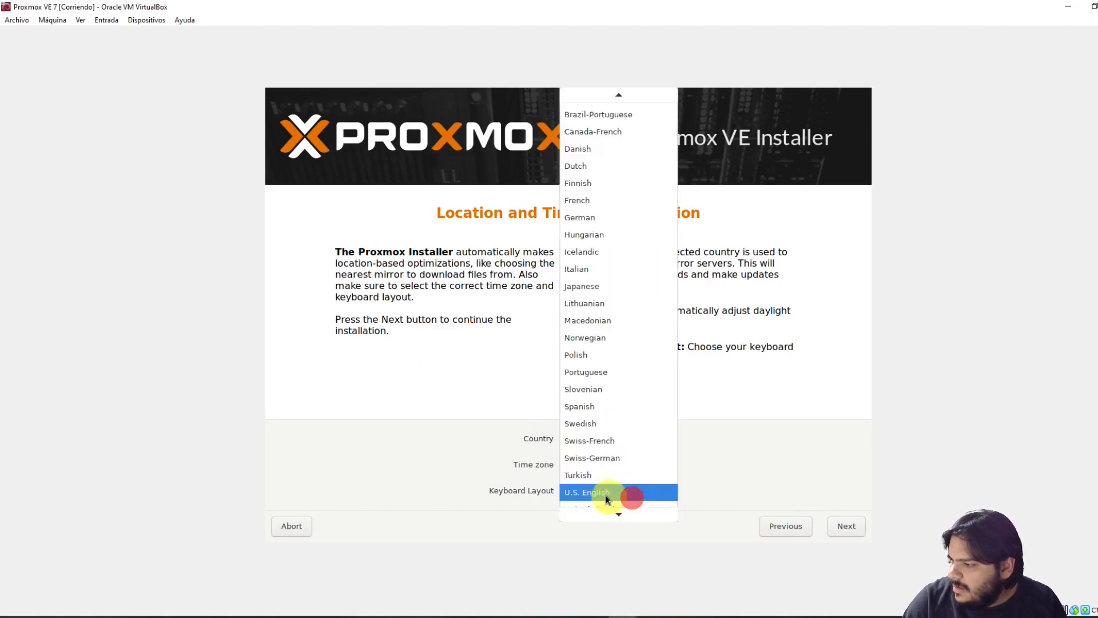
left_click(611, 408)
left_click(845, 526)
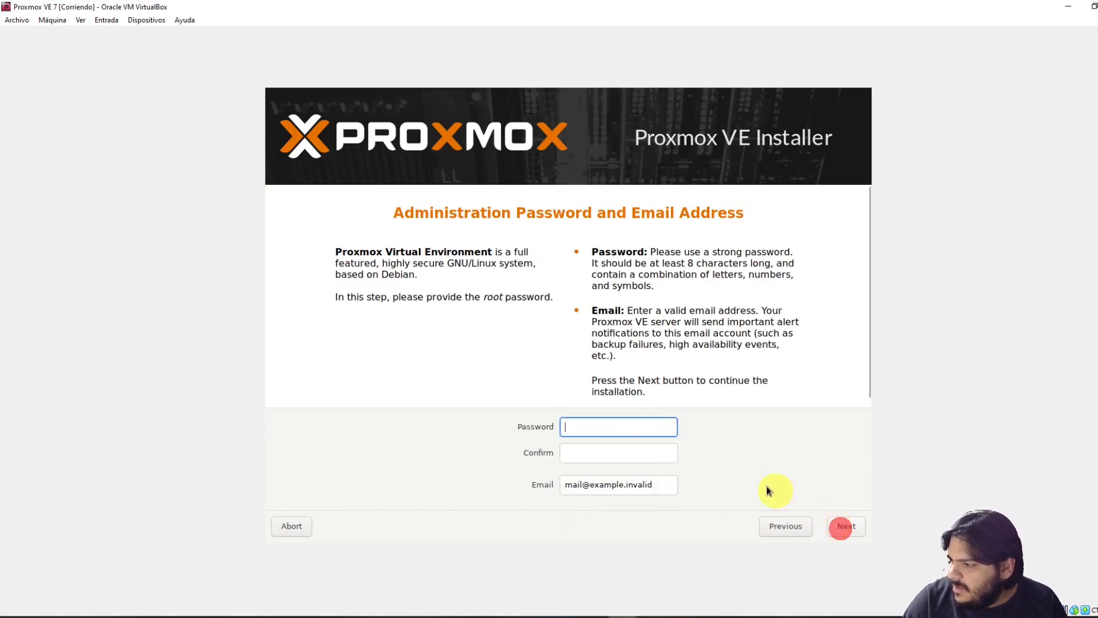
Enter and confirm the root password, moving on to the admin e-mail field
type("••••••••")
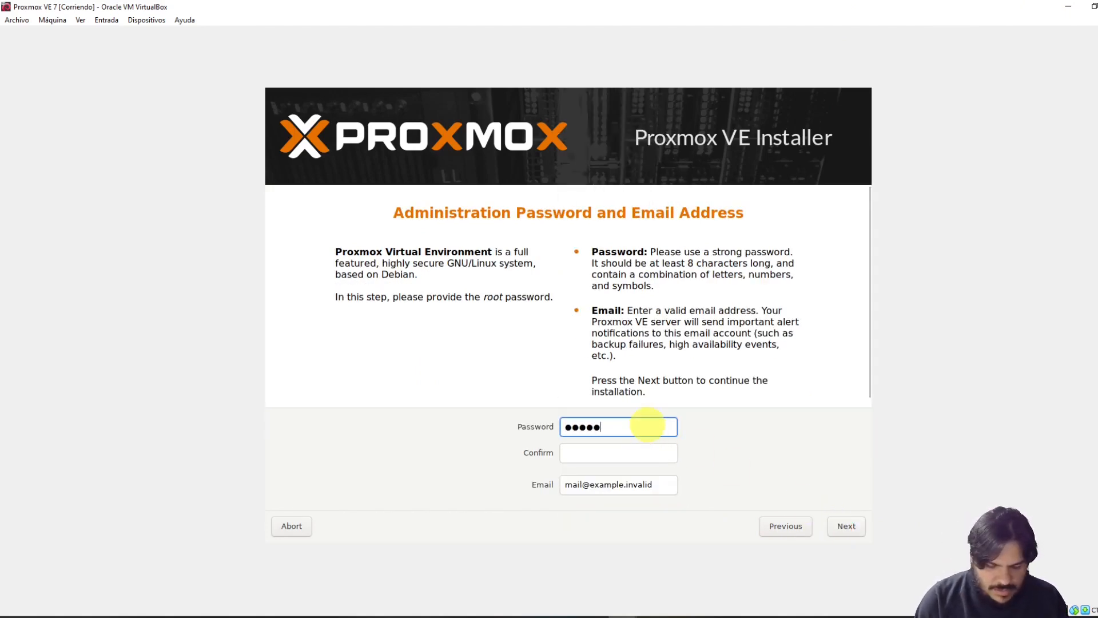
key("Tab")
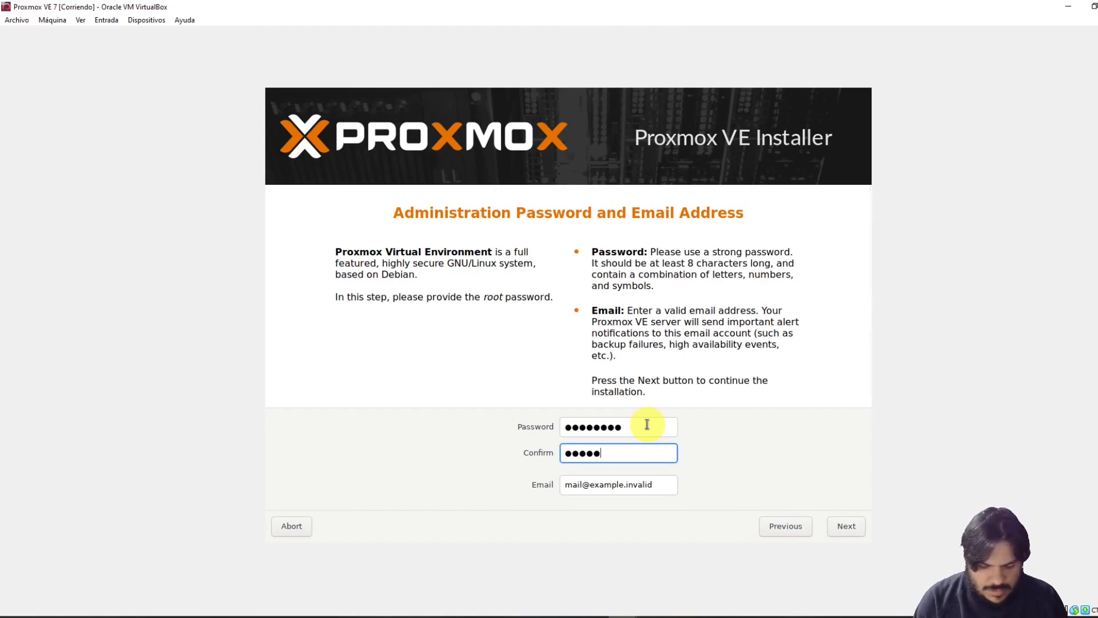
key("Tab")
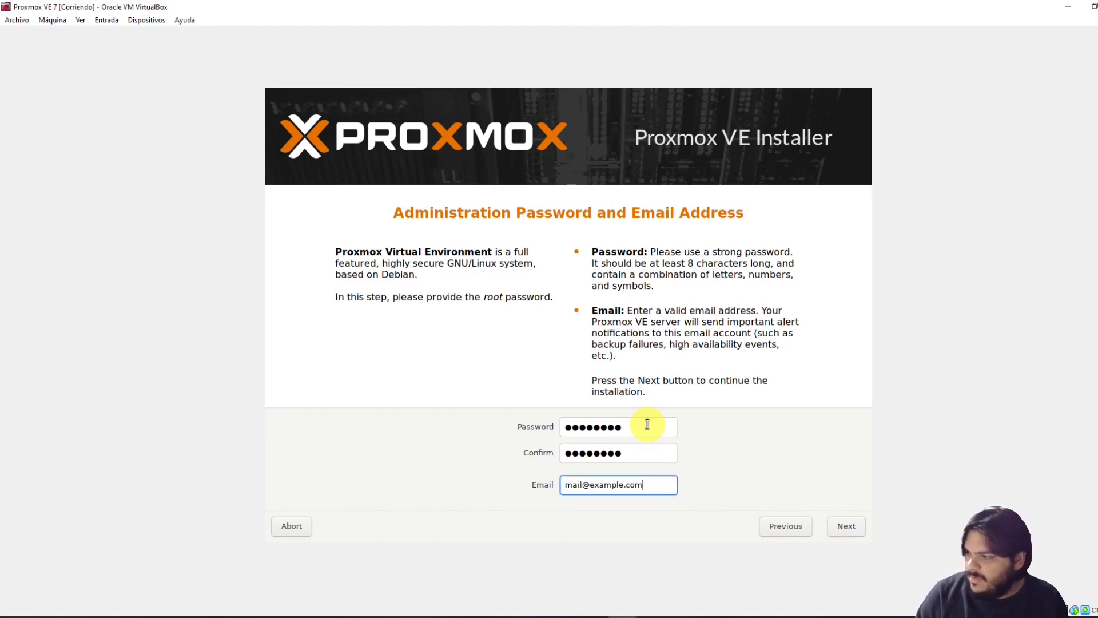
Change the hostname to server1.example.com on the network configuration page
left_click(841, 526)
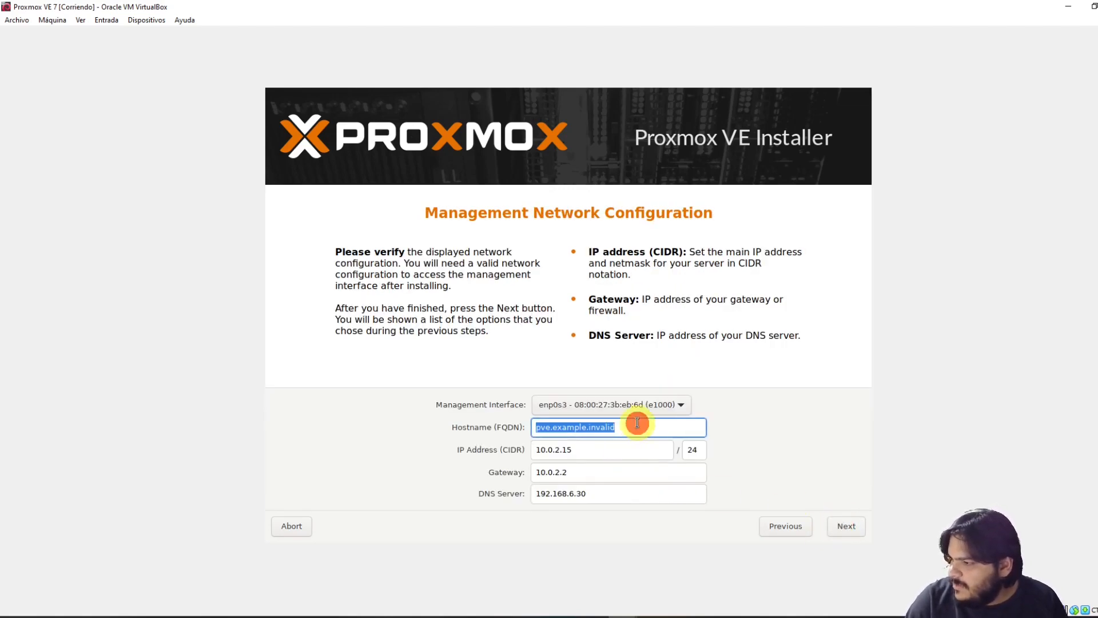
left_click(638, 423)
key("shift+Left")
key("shift+Left")
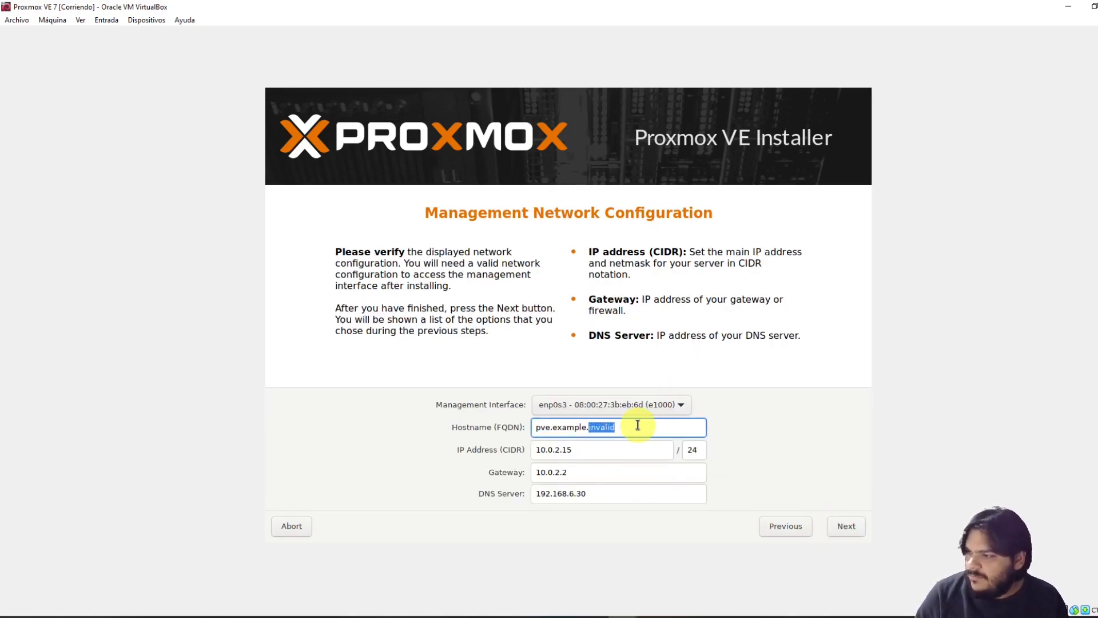
type("com")
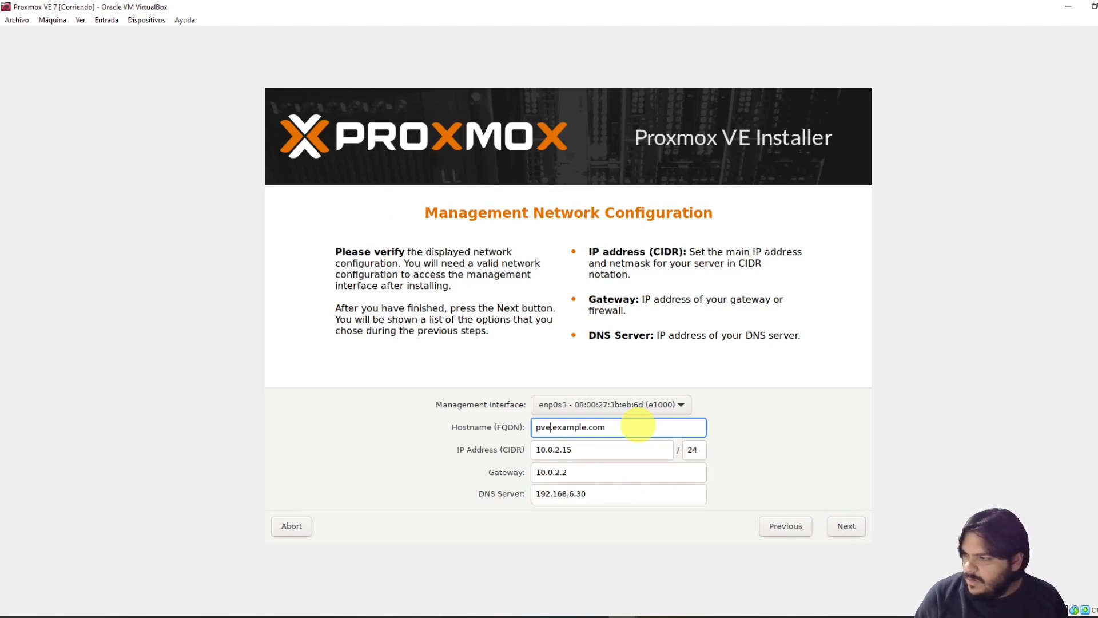
key("shift+Home")
type("server1")
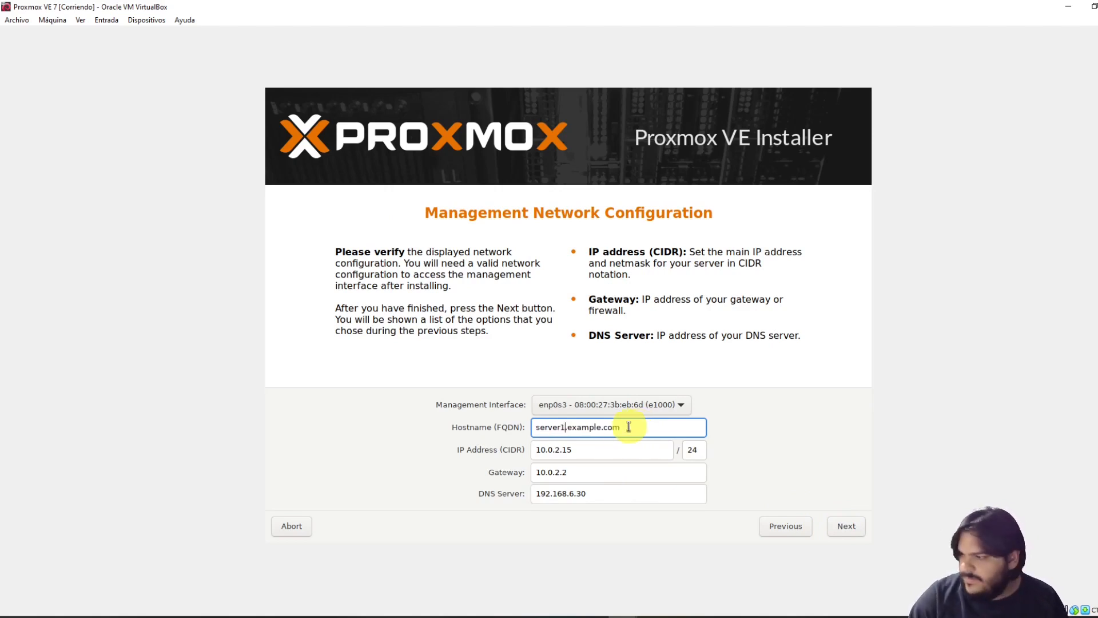
Set the IP address to 10.0.2.254, review the DNS server, and start the installation
left_click(586, 449)
key("BackSpace")
key("BackSpace")
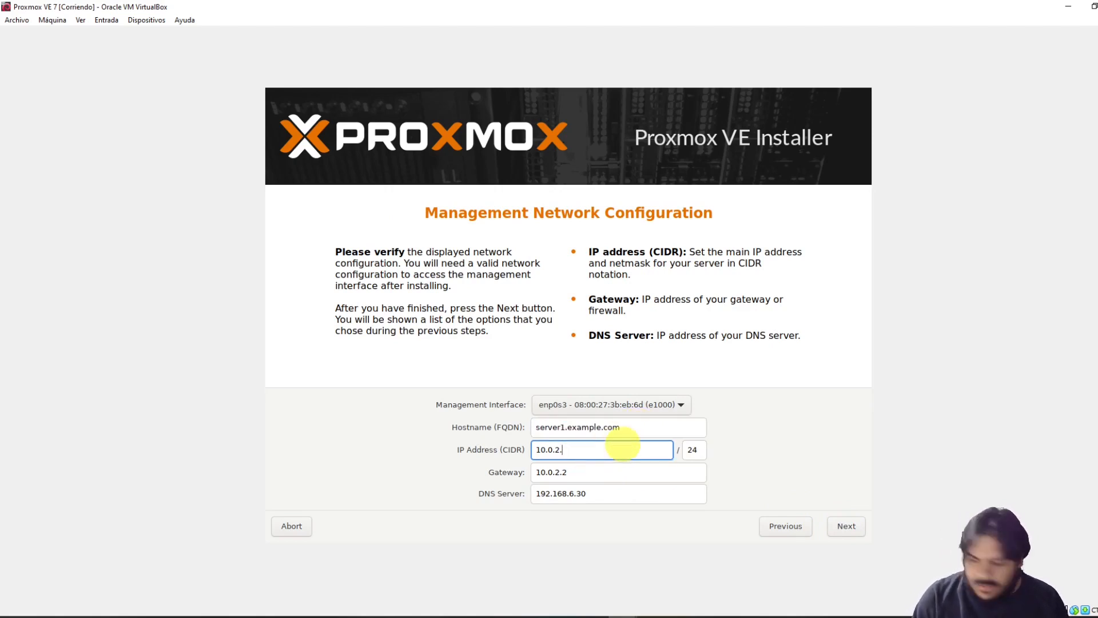
type("254")
left_click(617, 495)
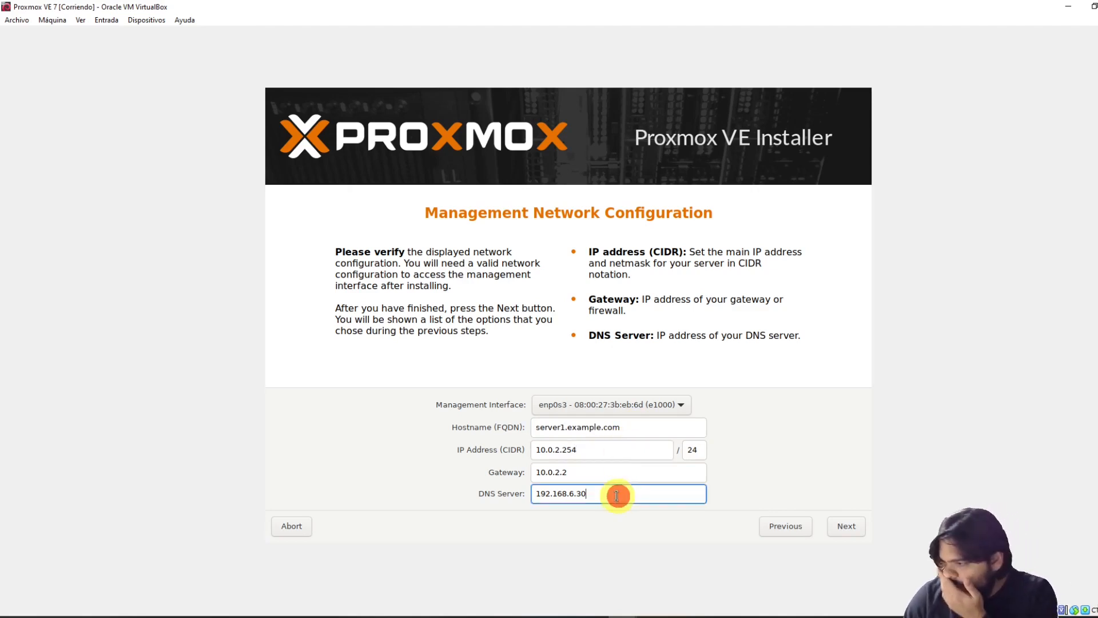
left_click_drag(617, 495, 534, 494)
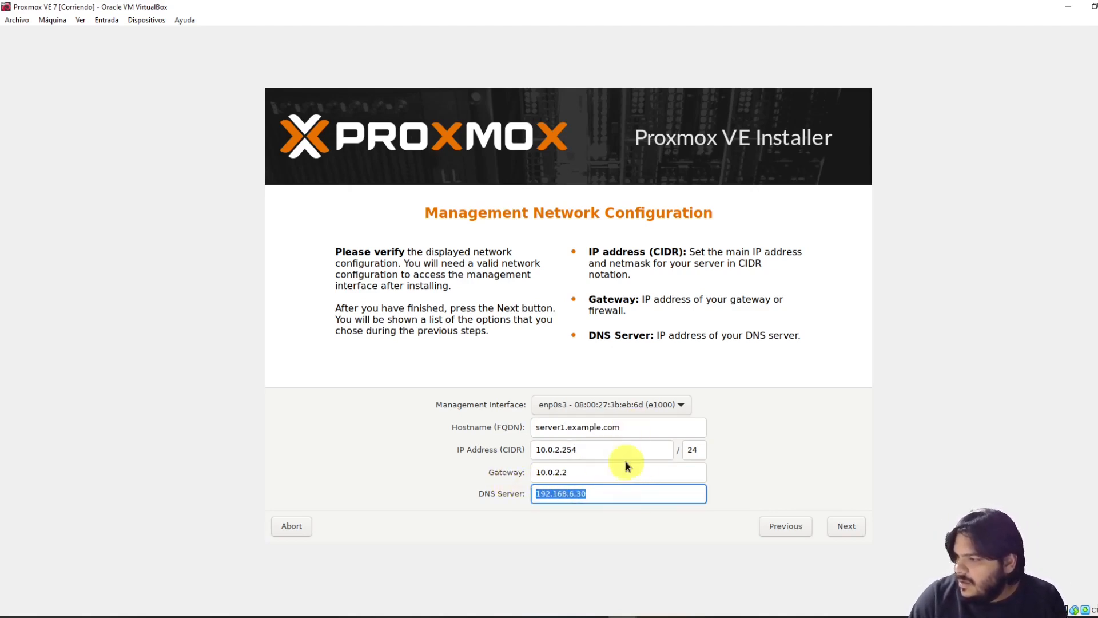
left_click(858, 532)
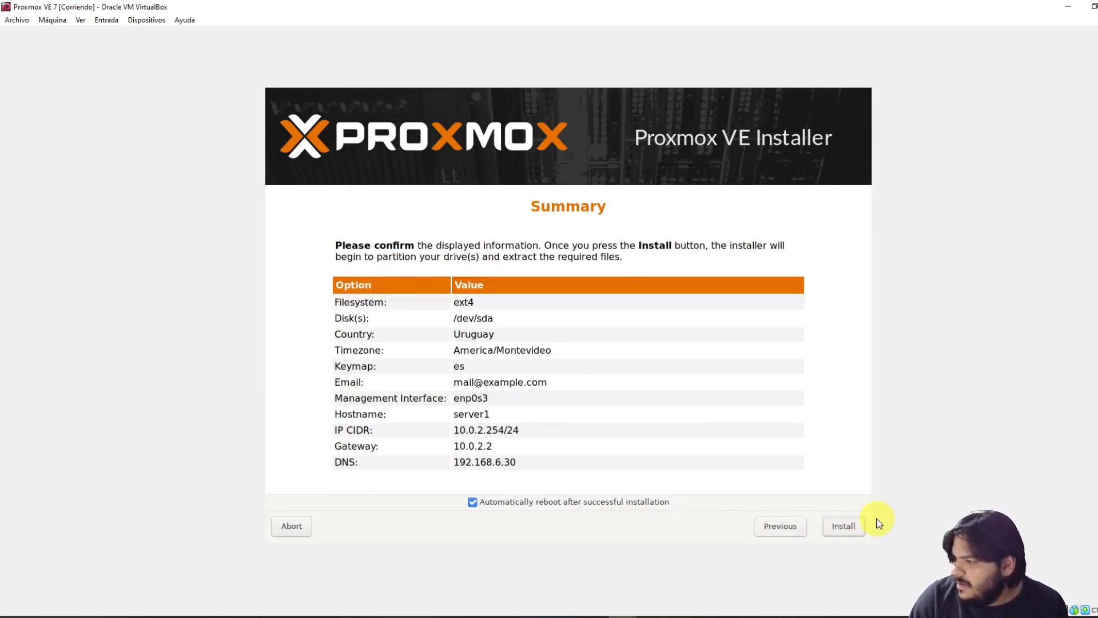
left_click(858, 526)
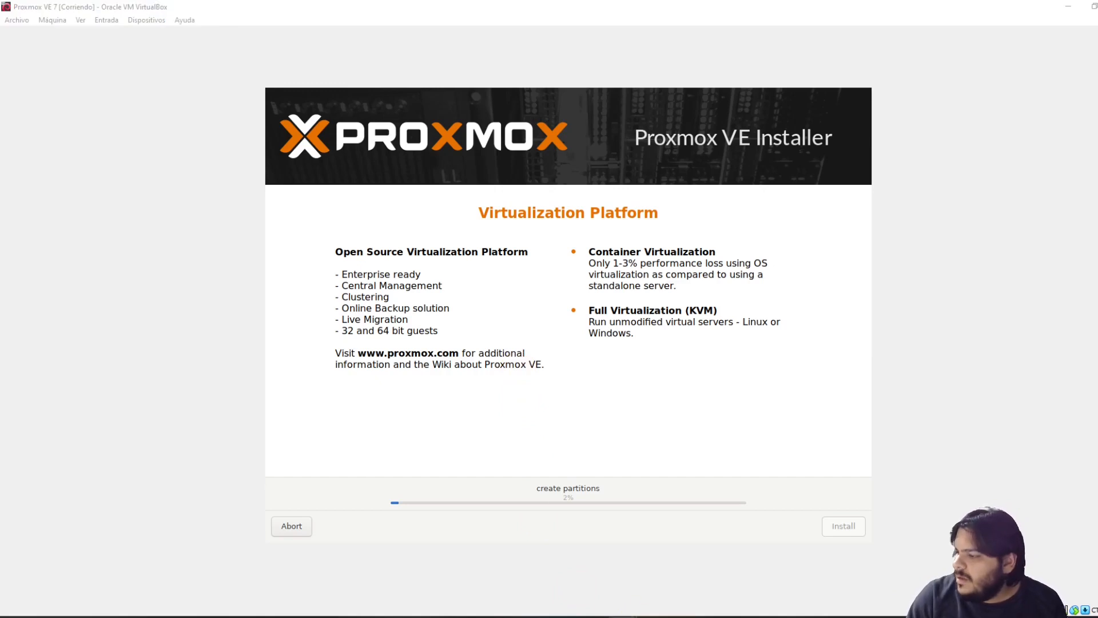
Bring up the AdminInfra host window where the Proxmox installation runs at 89%
mouse_move(632, 612)
left_click(579, 579)
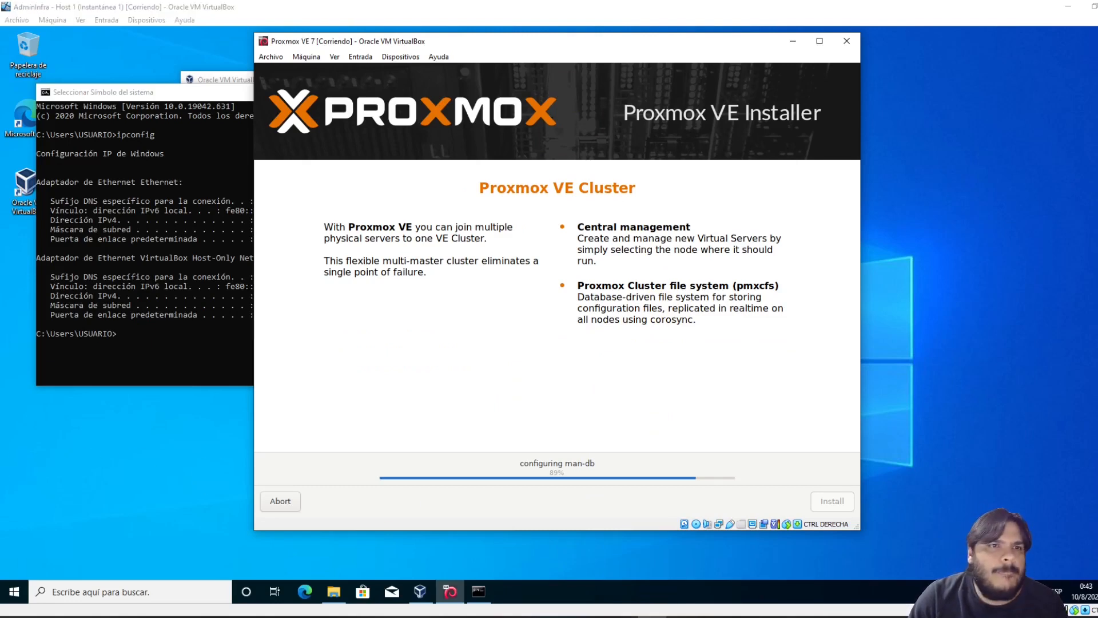
key("alt+Tab")
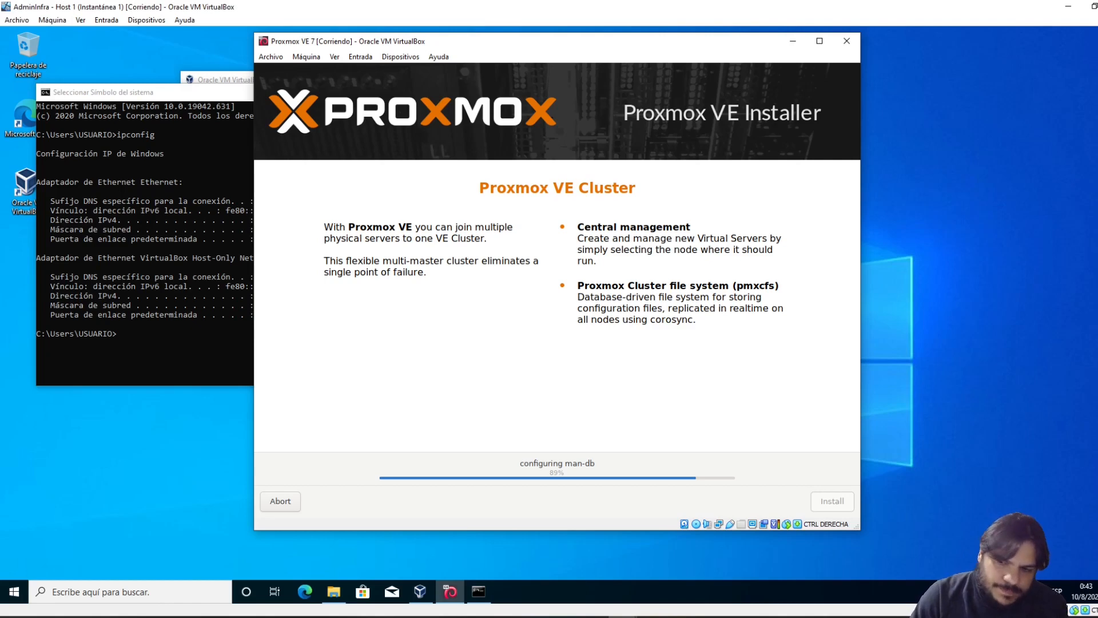
key("alt+Tab")
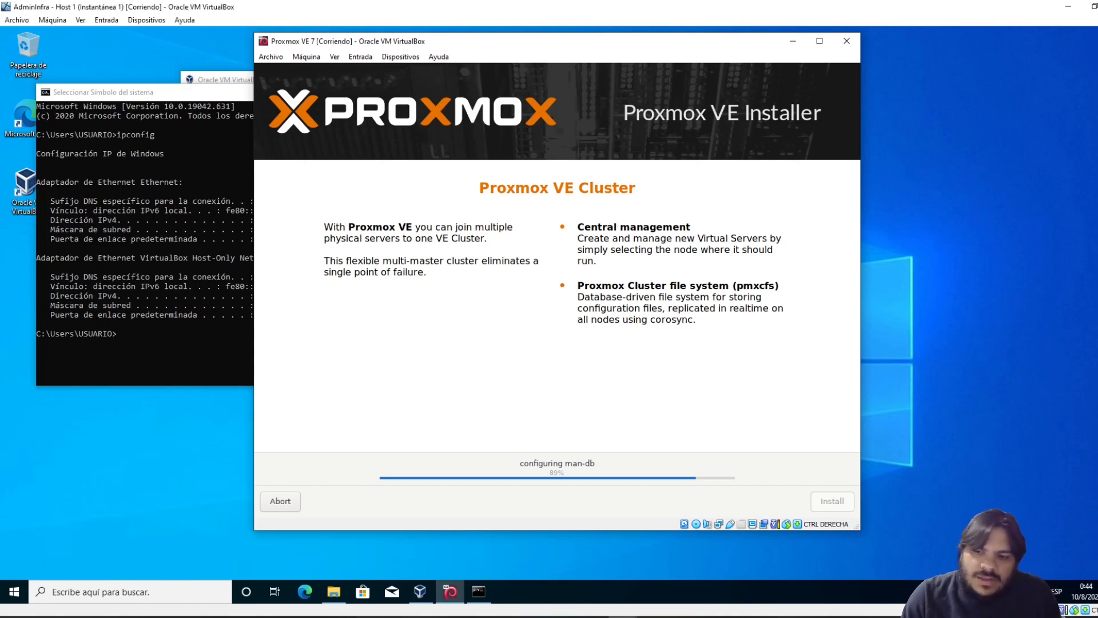
left_click(308, 57)
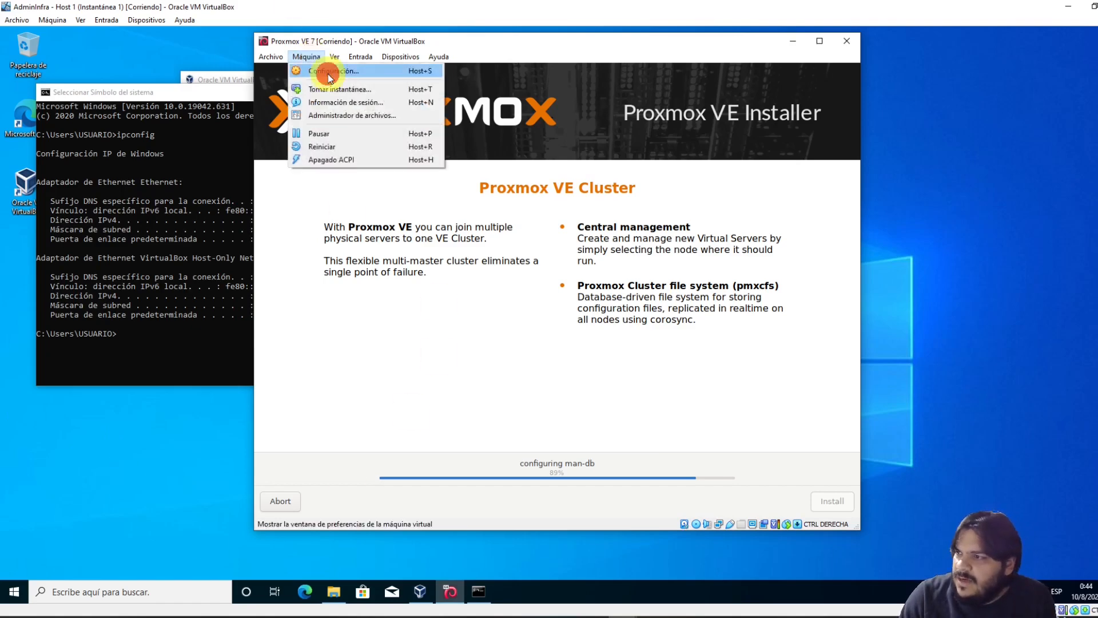
left_click(328, 72)
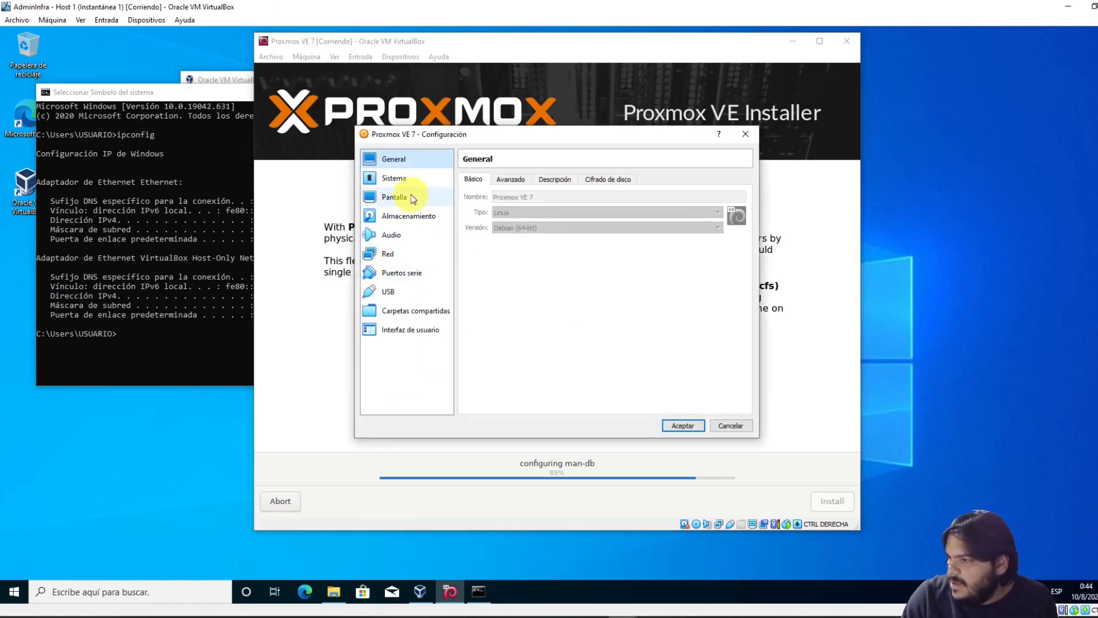
left_click(414, 255)
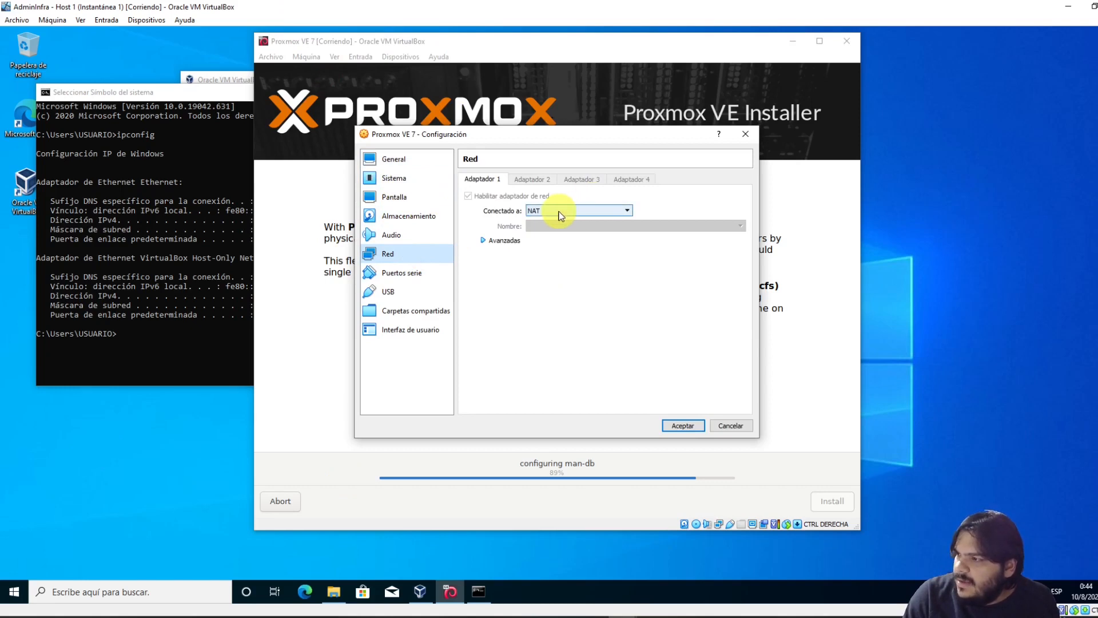
left_click(505, 240)
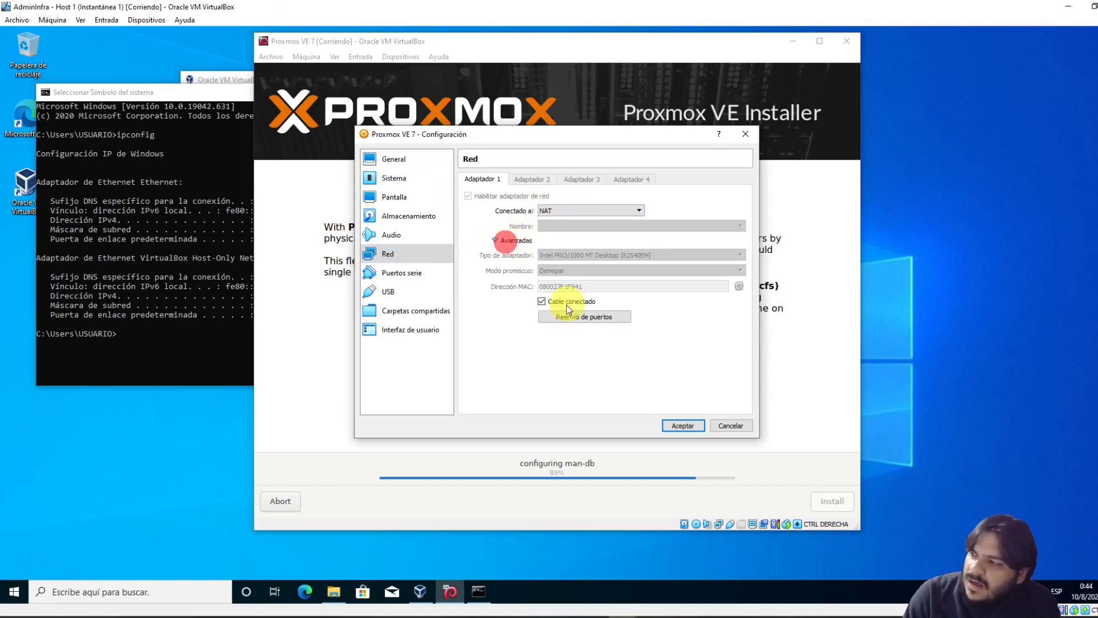
left_click(541, 302)
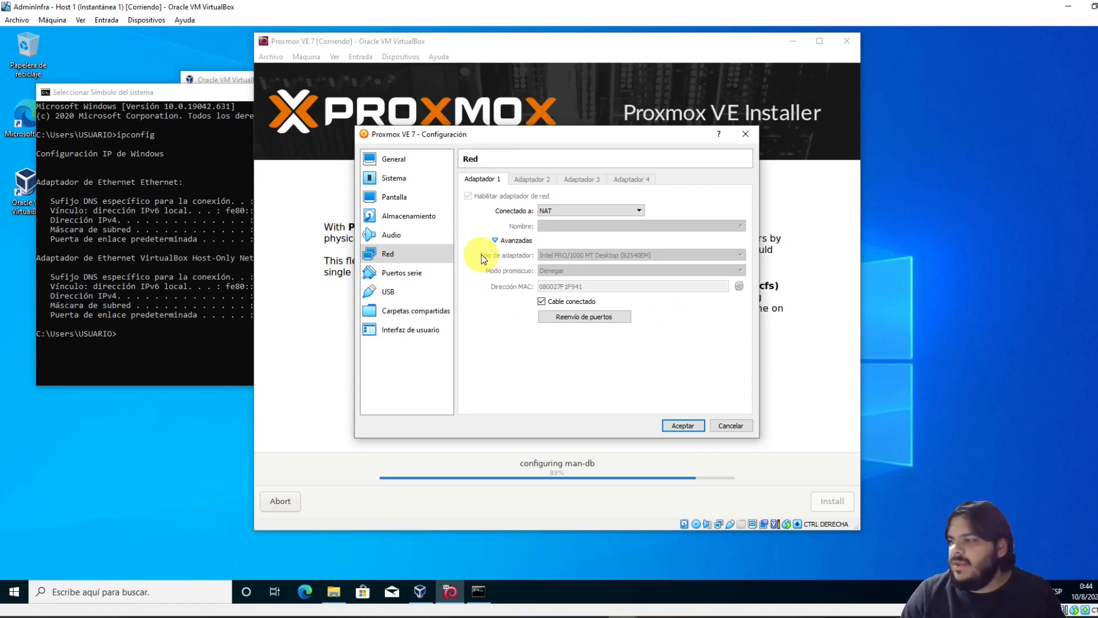
left_click(744, 428)
left_click(598, 426)
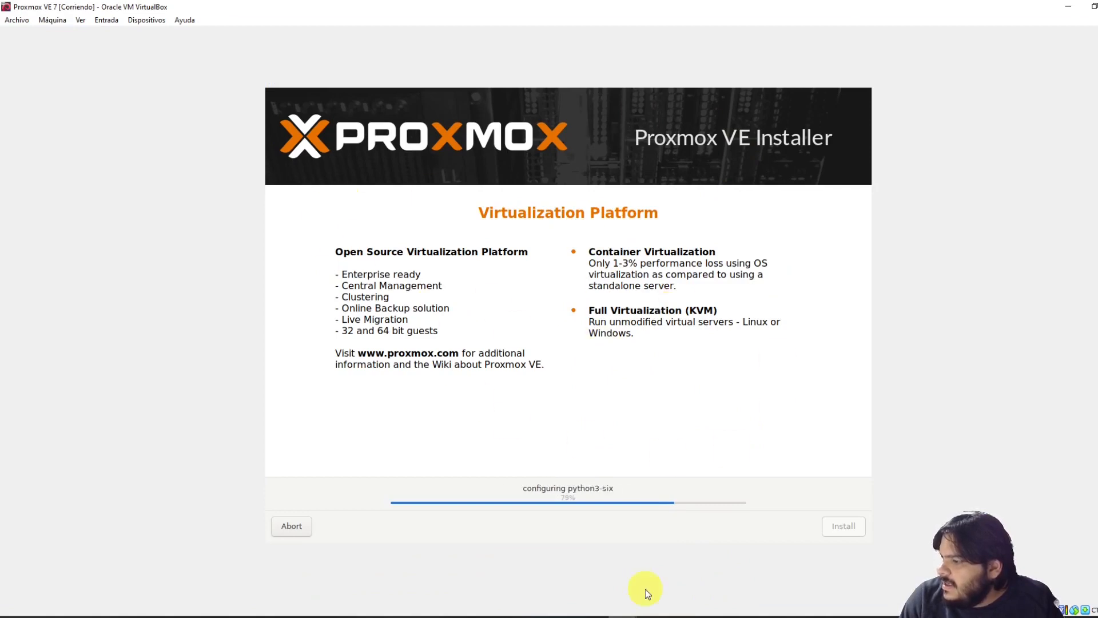
Highlight the host's IPv4 address 10.0.2.15 and its 10.0.2. prefix in the ipconfig output
left_click(583, 572)
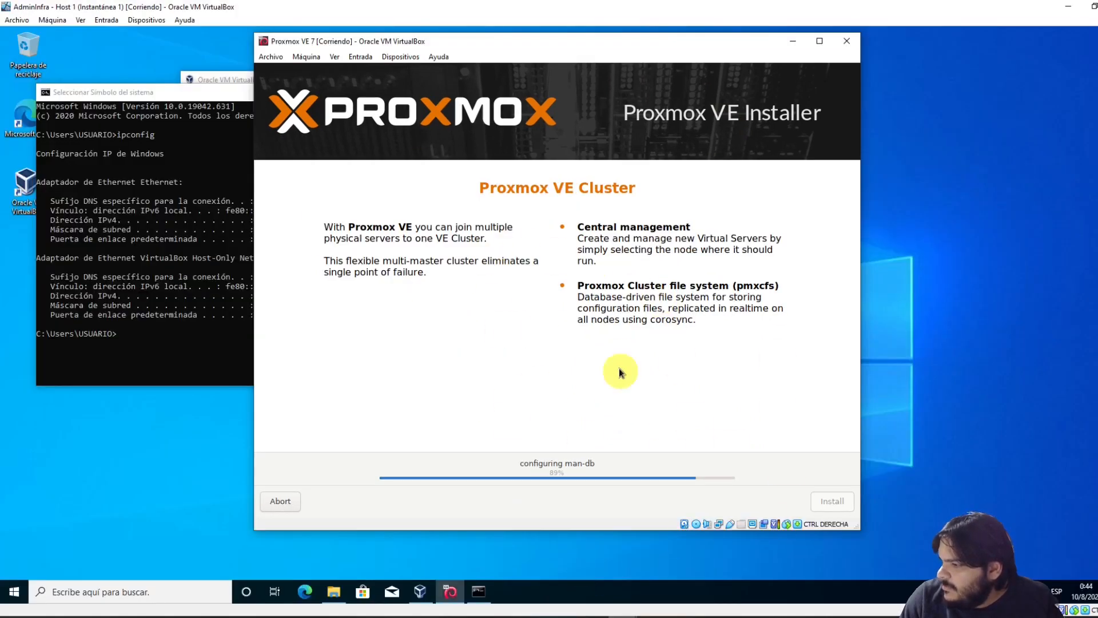
left_click(163, 248)
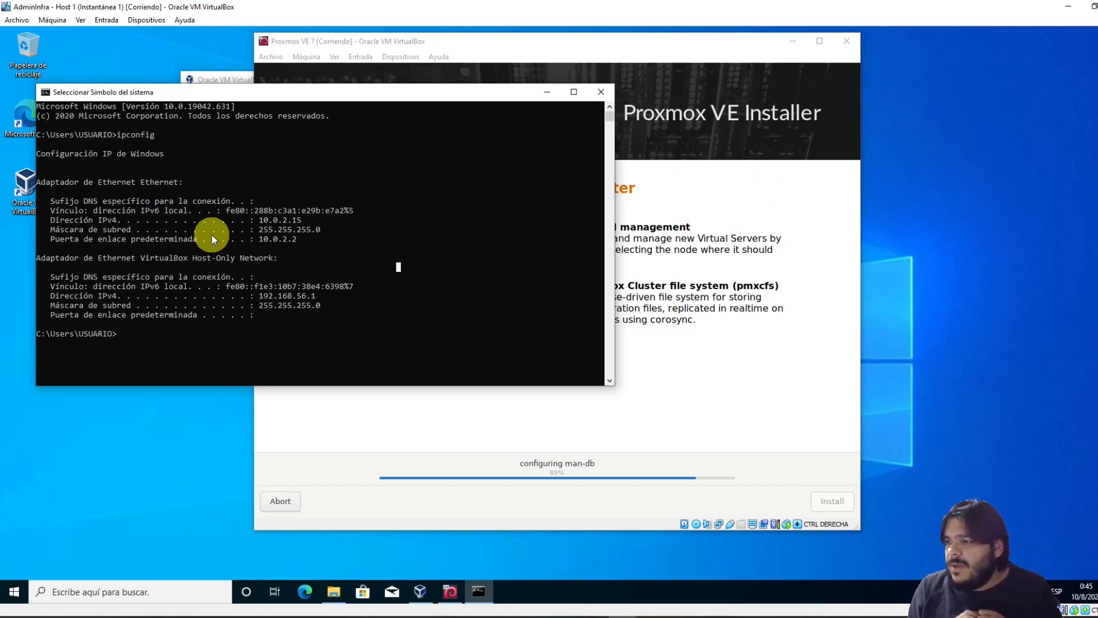
left_click(715, 201)
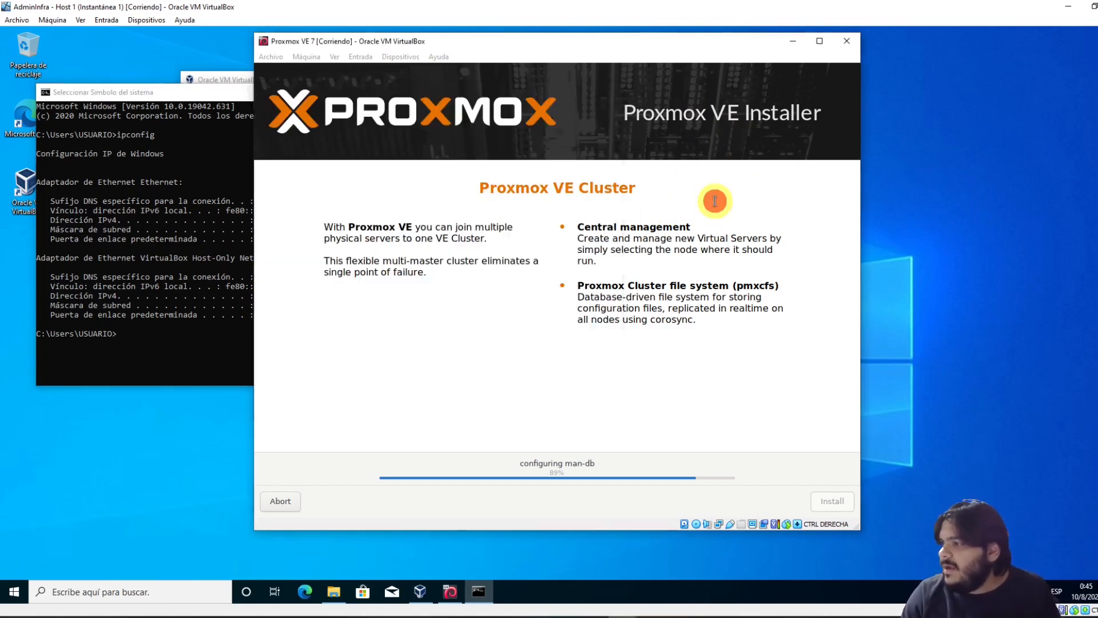
left_click(168, 263)
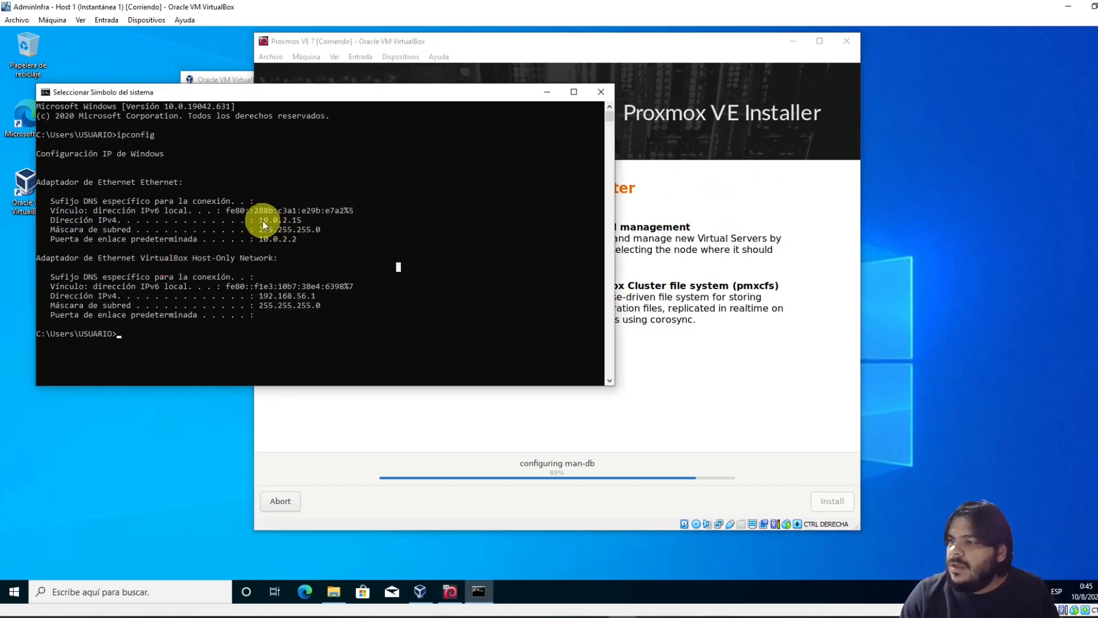
left_click_drag(258, 221, 302, 223)
left_click(259, 223)
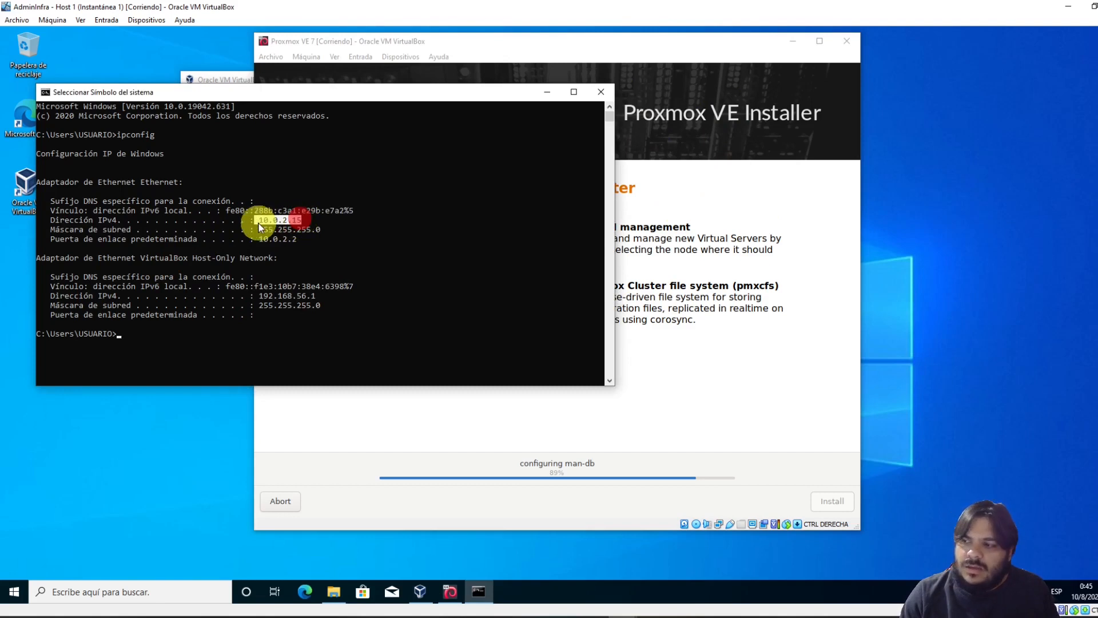
left_click_drag(304, 222, 304, 223)
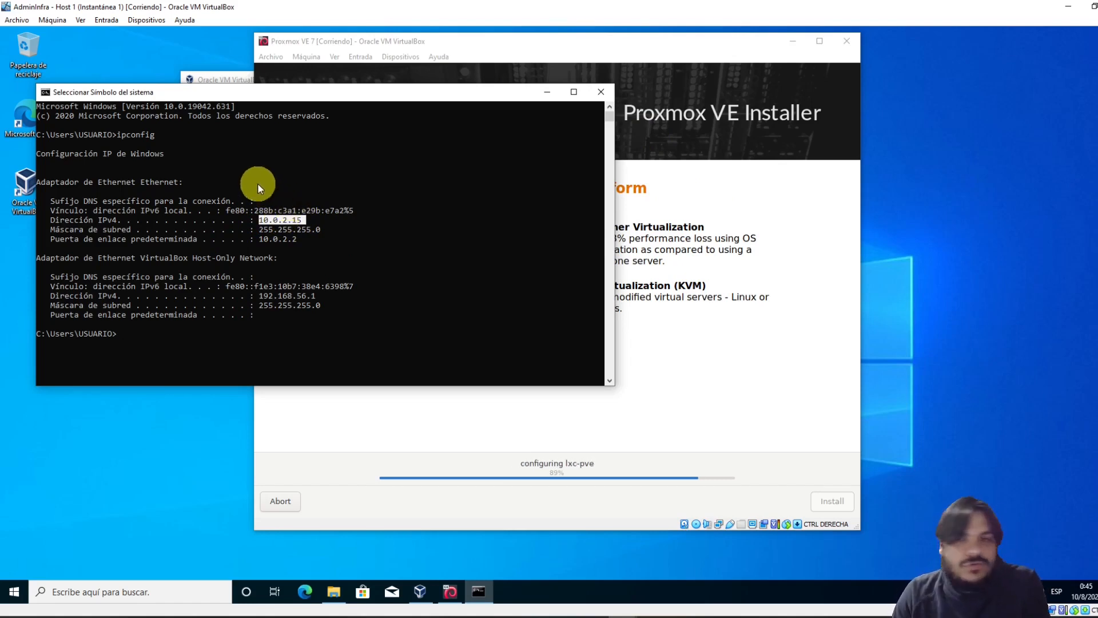
left_click_drag(263, 220, 293, 224)
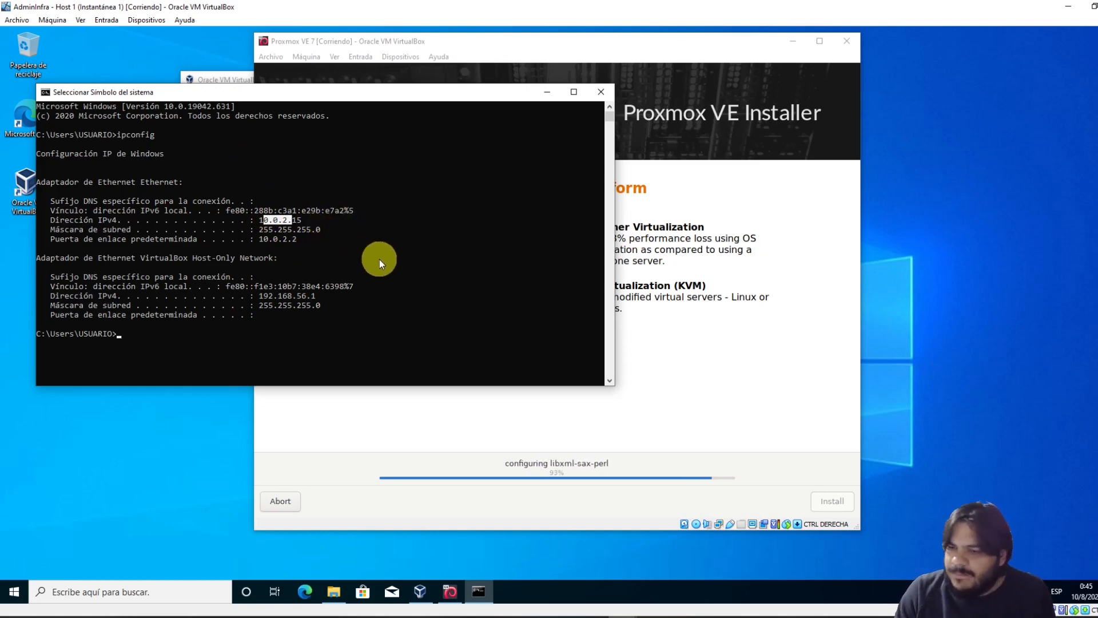
Minimise the Proxmox VE 7 window and bring up the VirtualBox machine manager
mouse_move(622, 612)
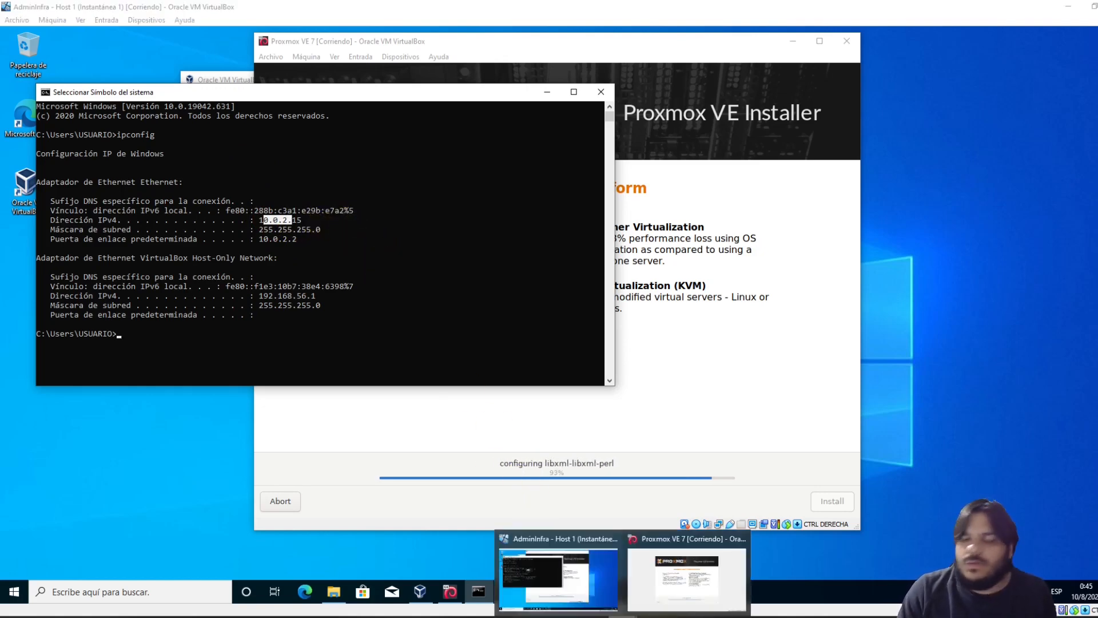
left_click(687, 572)
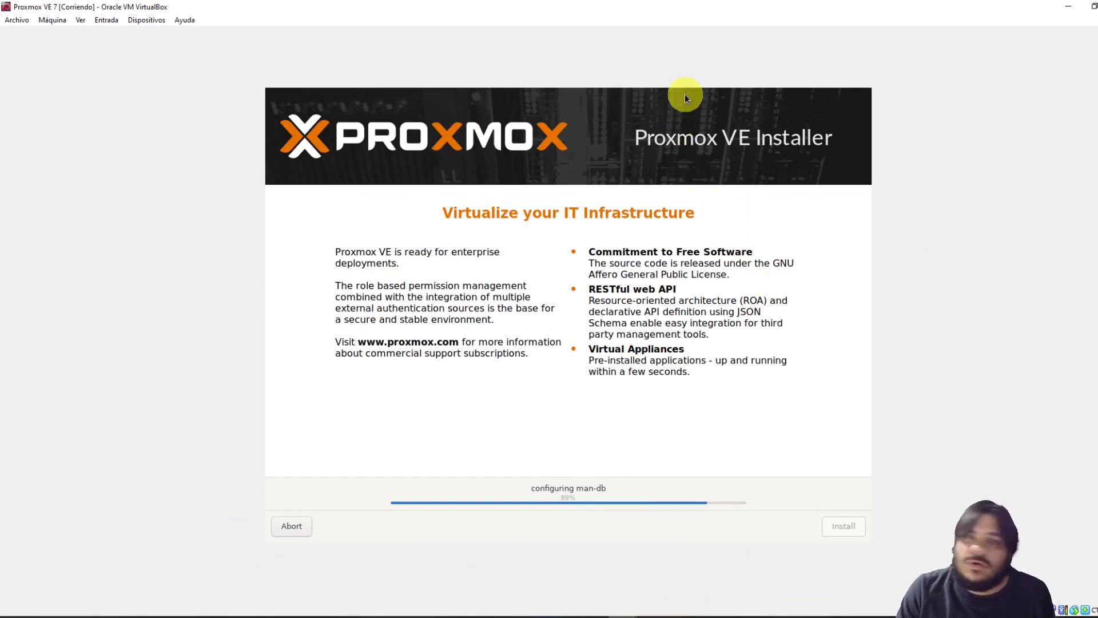
left_click(1067, 9)
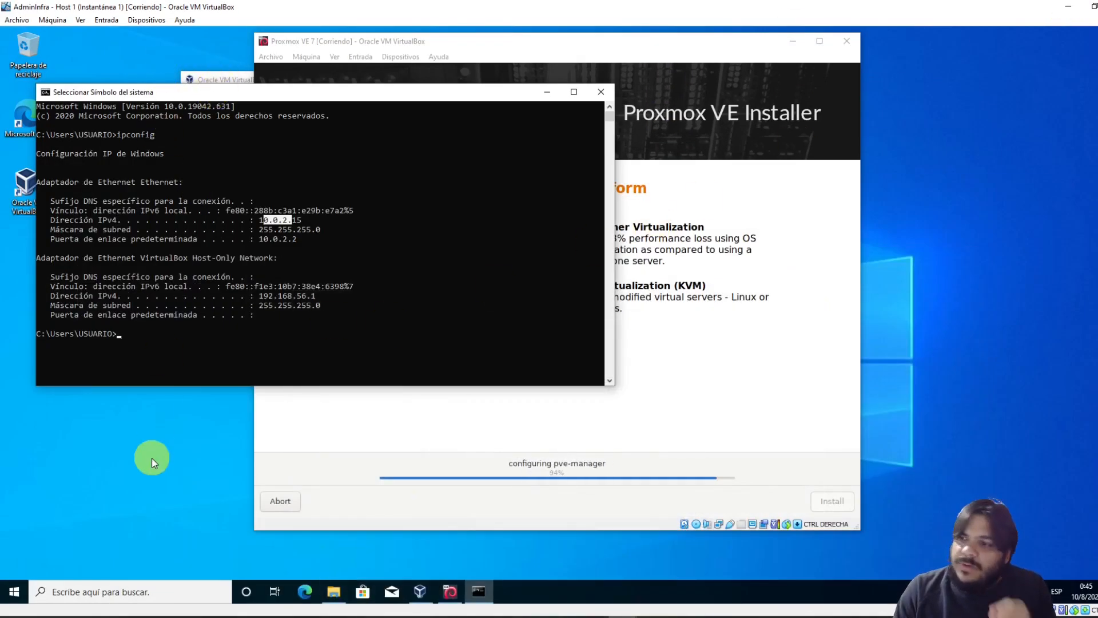
left_click(421, 591)
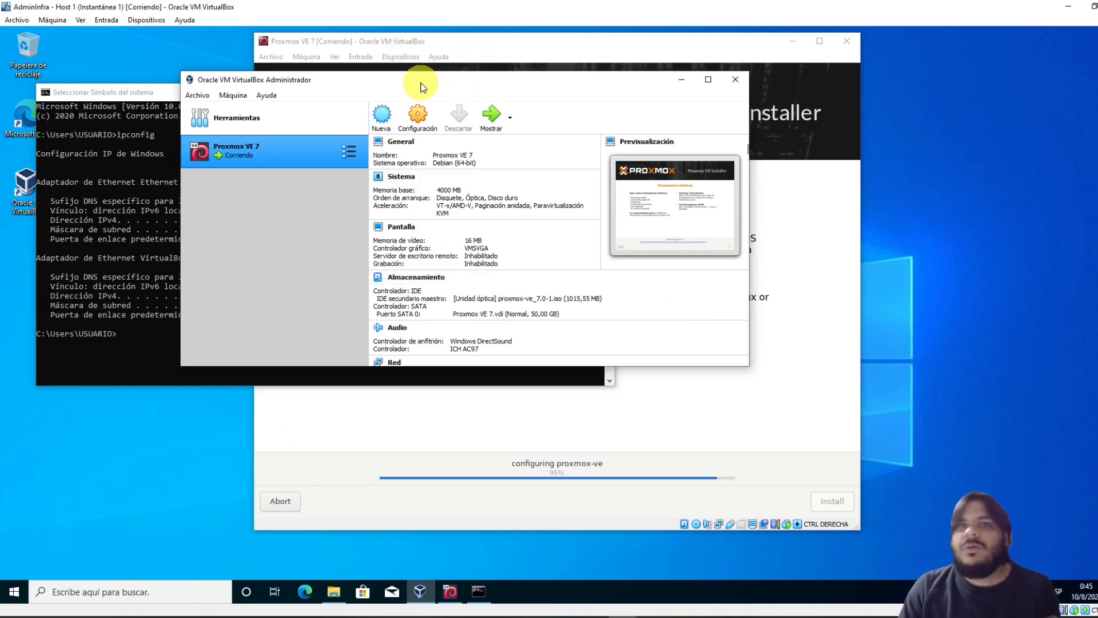
Show the Proxmox VE 7 installer full-screen while it finishes and reboots
left_click(462, 40)
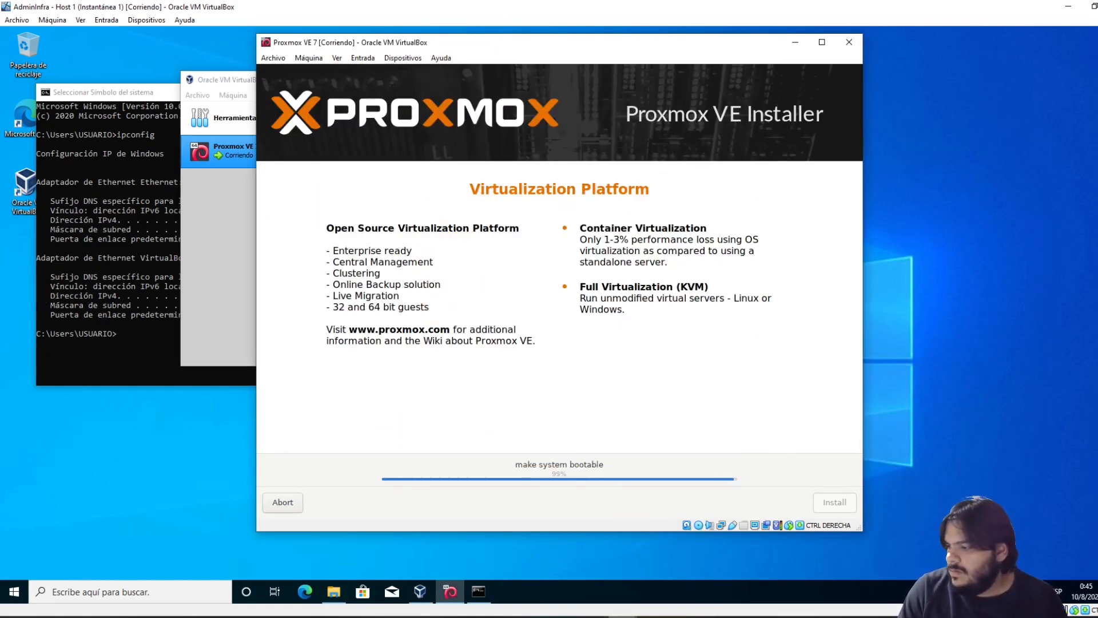
mouse_move(730, 611)
left_click(718, 581)
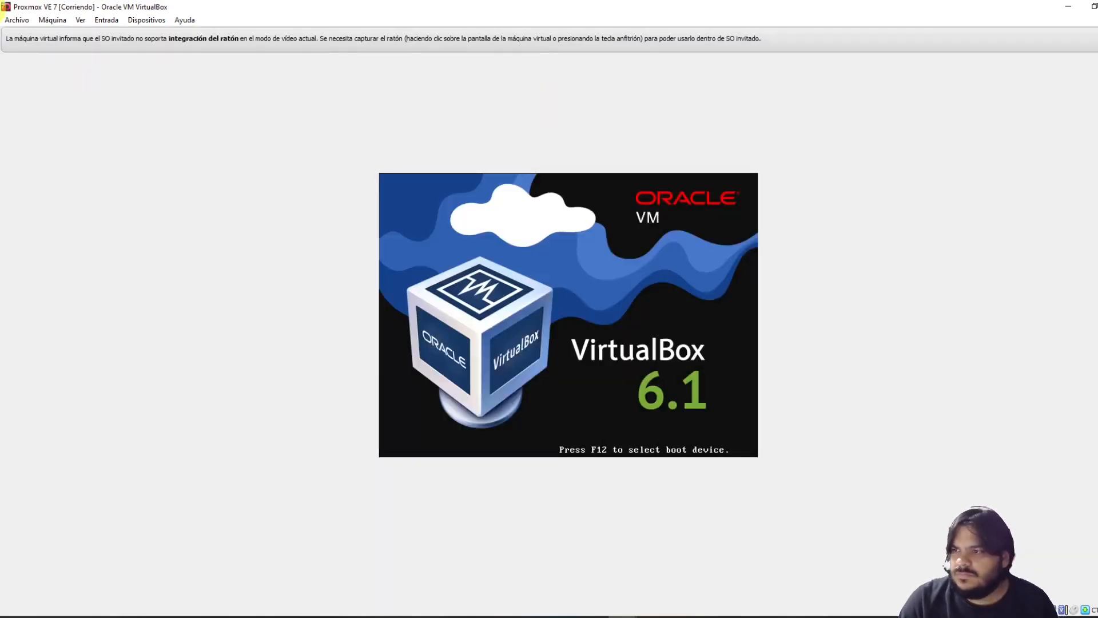
Check the optical drive under Dispositivos, confirming the installation ISO is still attached
left_click(138, 20)
left_click(154, 33)
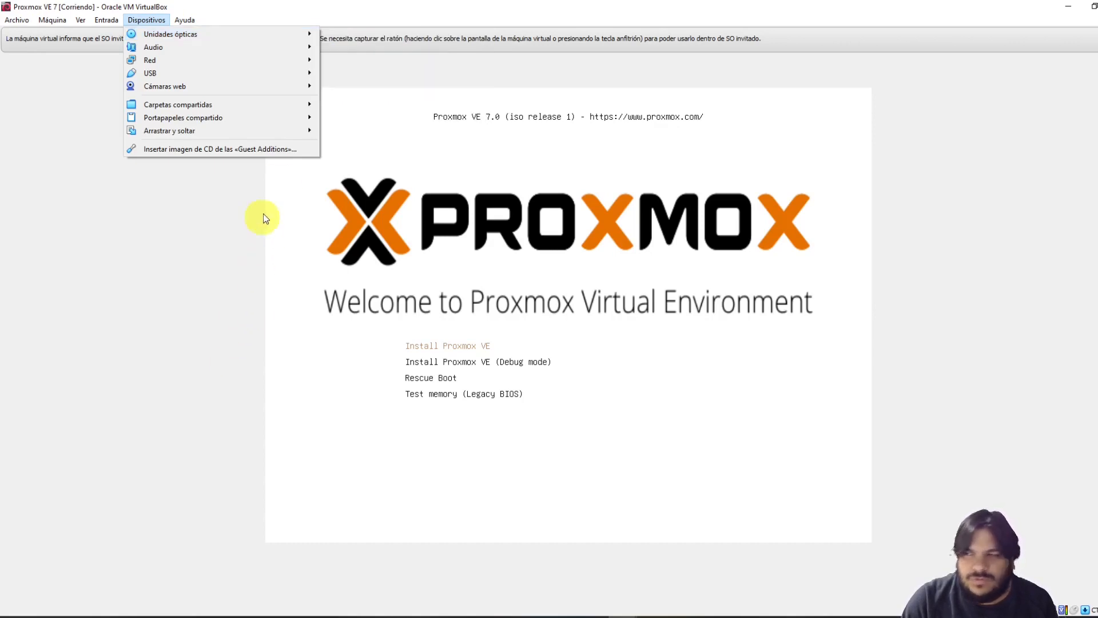
left_click(207, 249)
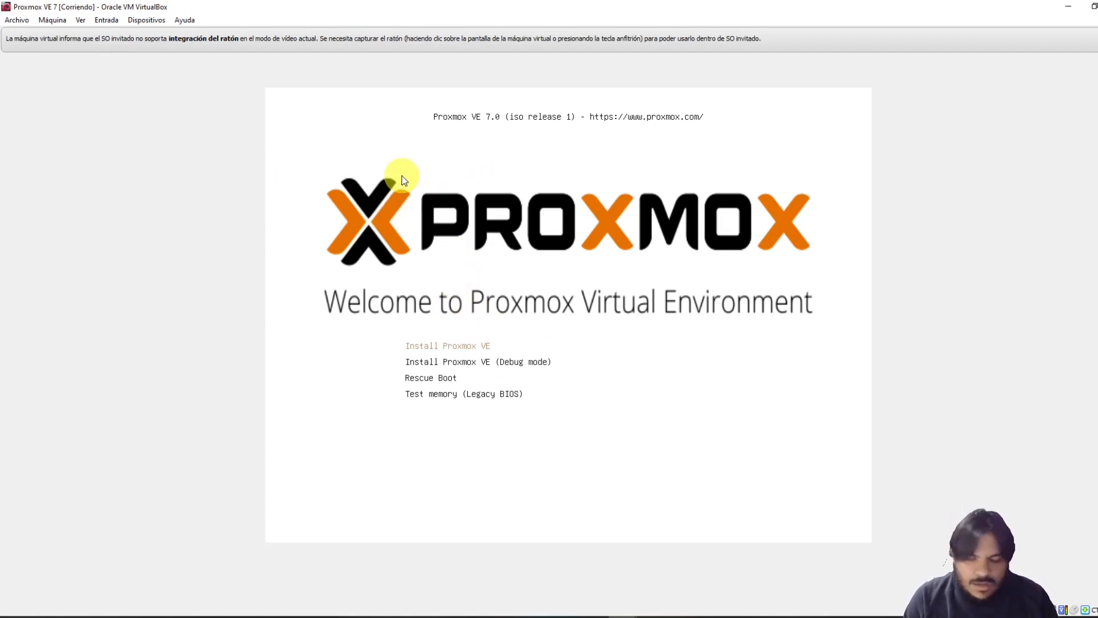
Reset the VM, boot from the hard disk via F12, and reach the Proxmox GRUB menu
key("ctrl+r")
key("Return")
key("F12")
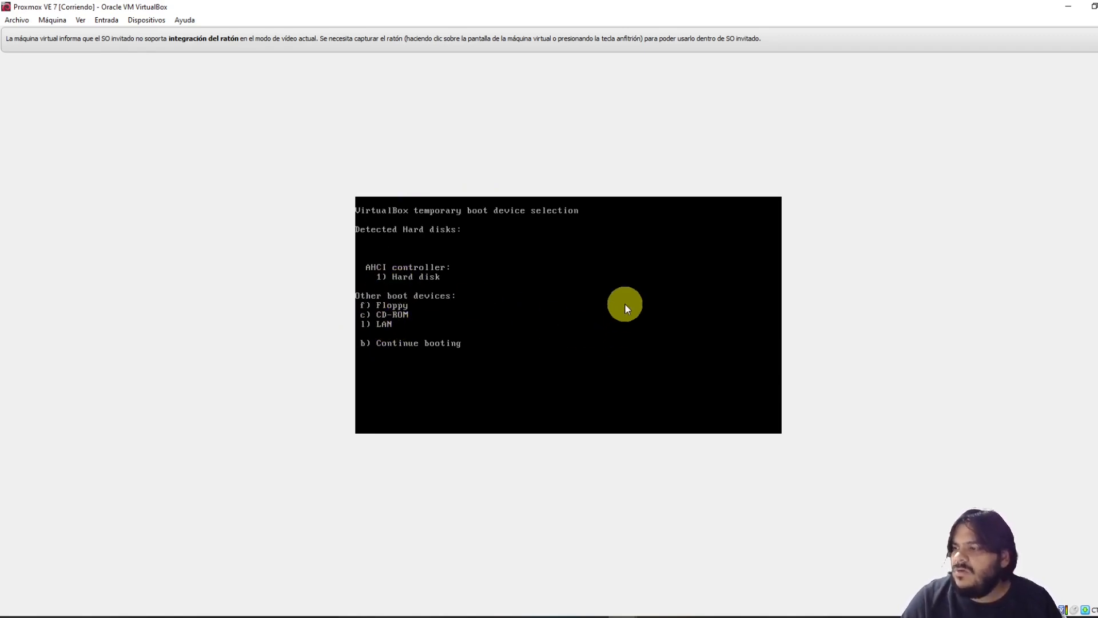
key("b")
key("Down")
key("Up")
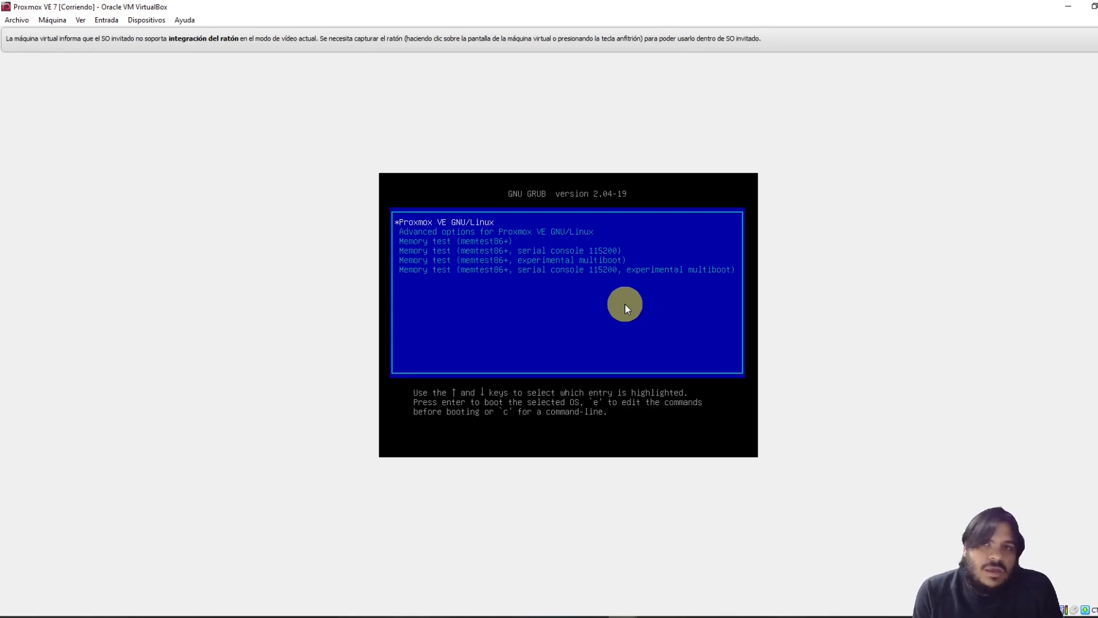
Glance at the locked System settings, then power off Proxmox VE 7 with 'Apagar la máquina'
left_click(52, 20)
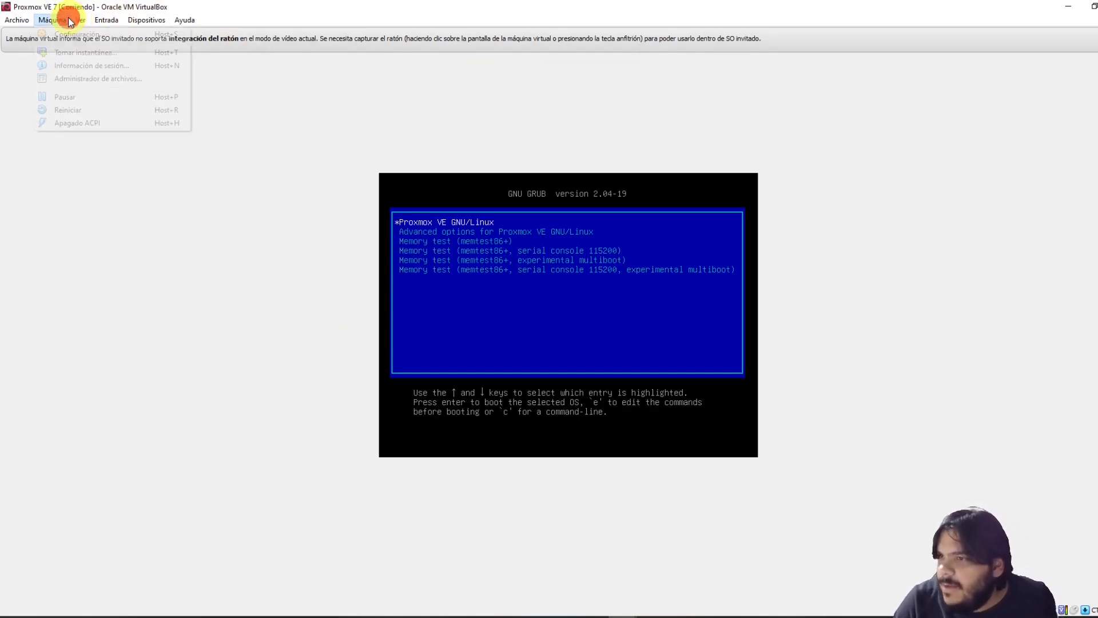
left_click(74, 32)
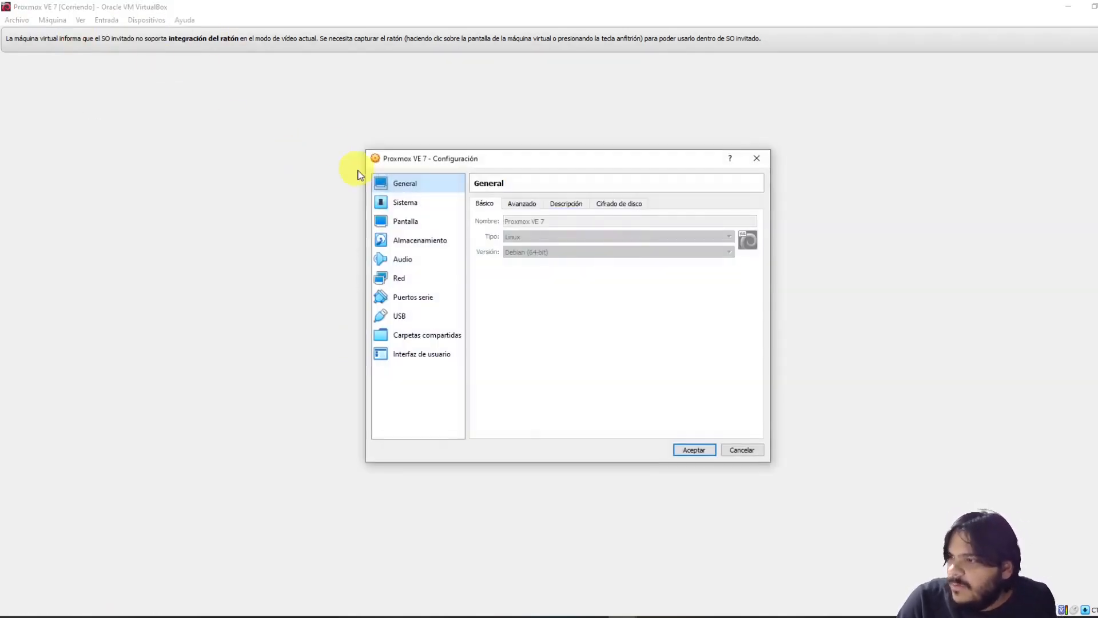
left_click(432, 204)
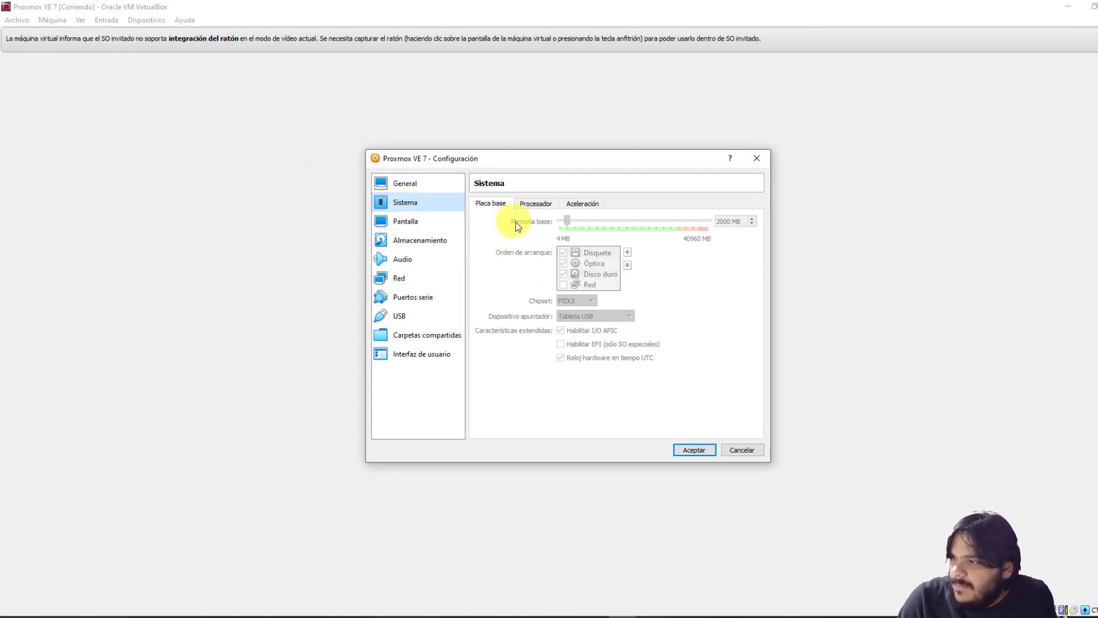
left_click(757, 158)
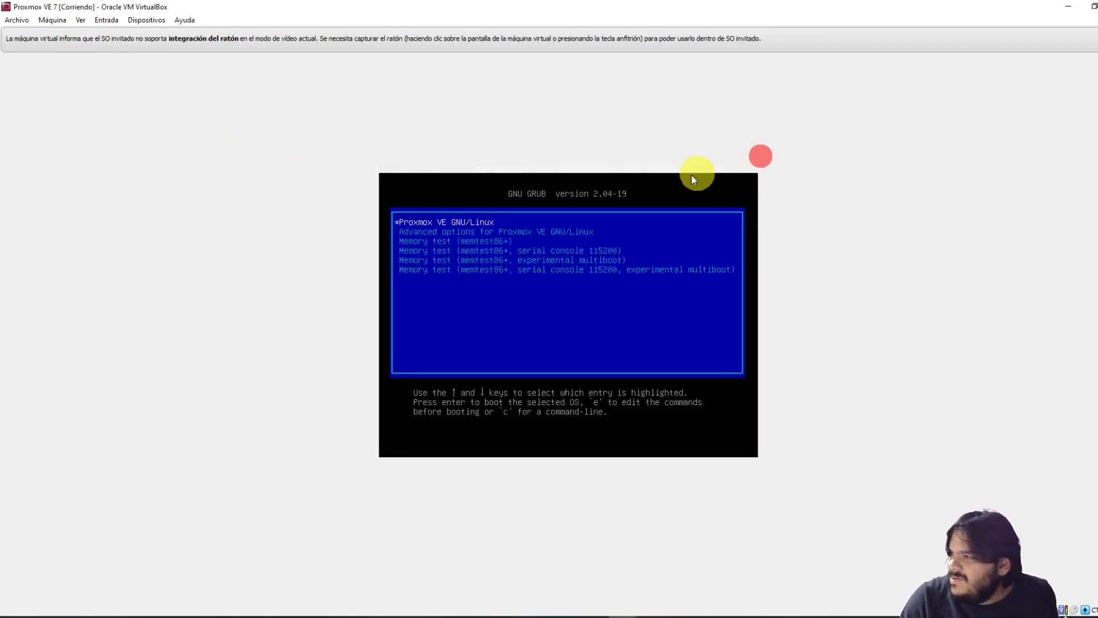
key("ctrl+q")
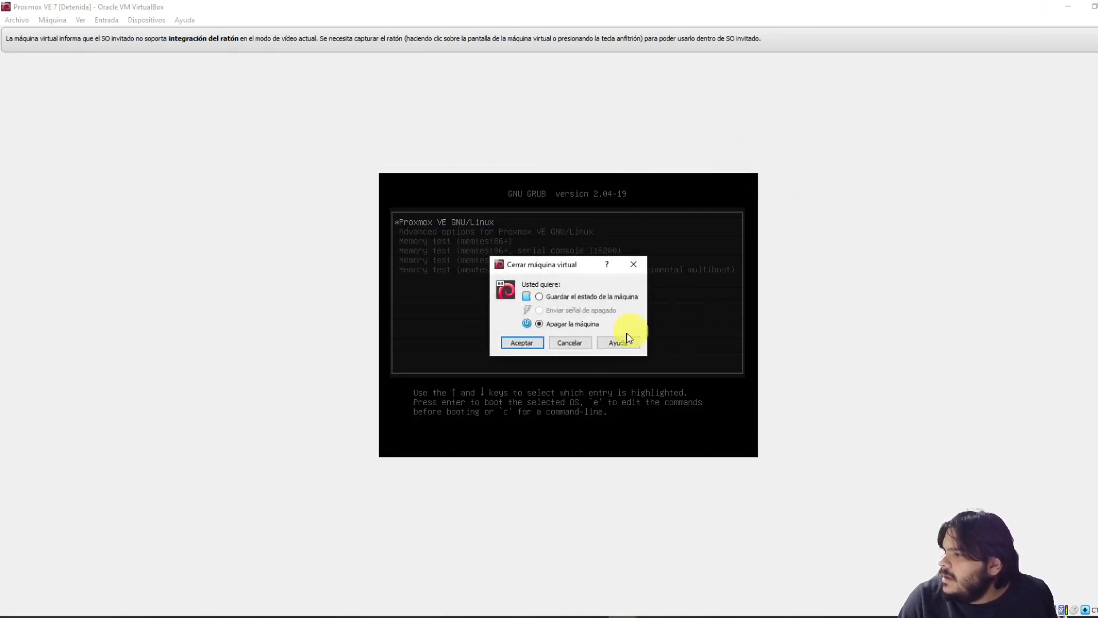
left_click(513, 342)
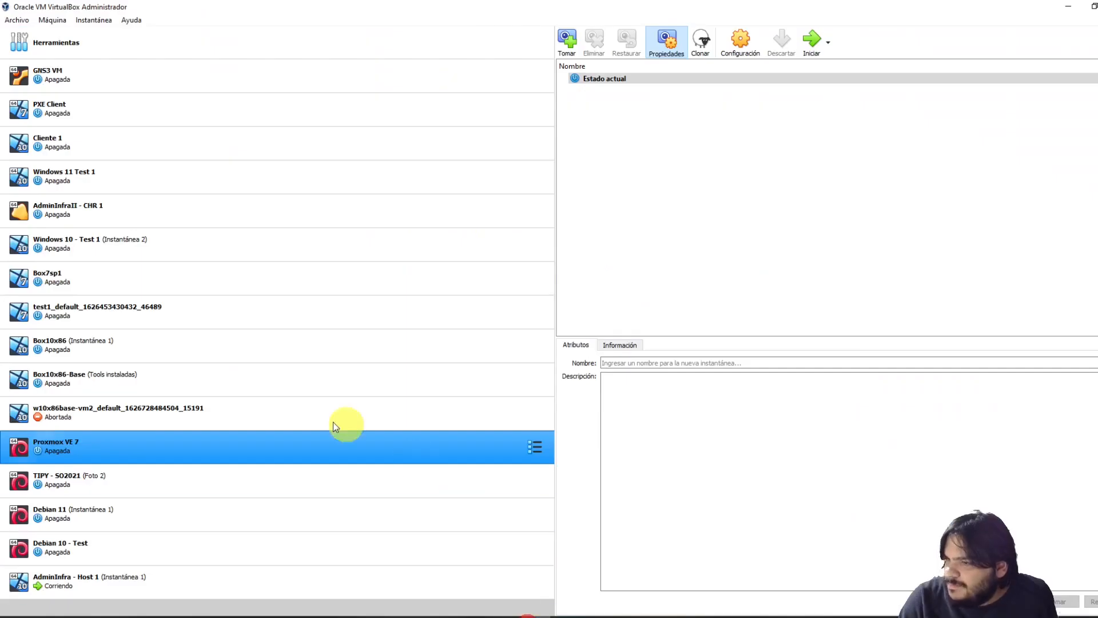
Disable Óptica and Disquete in the boot order, leaving only the hard disk, and save
right_click(66, 446)
left_click(116, 205)
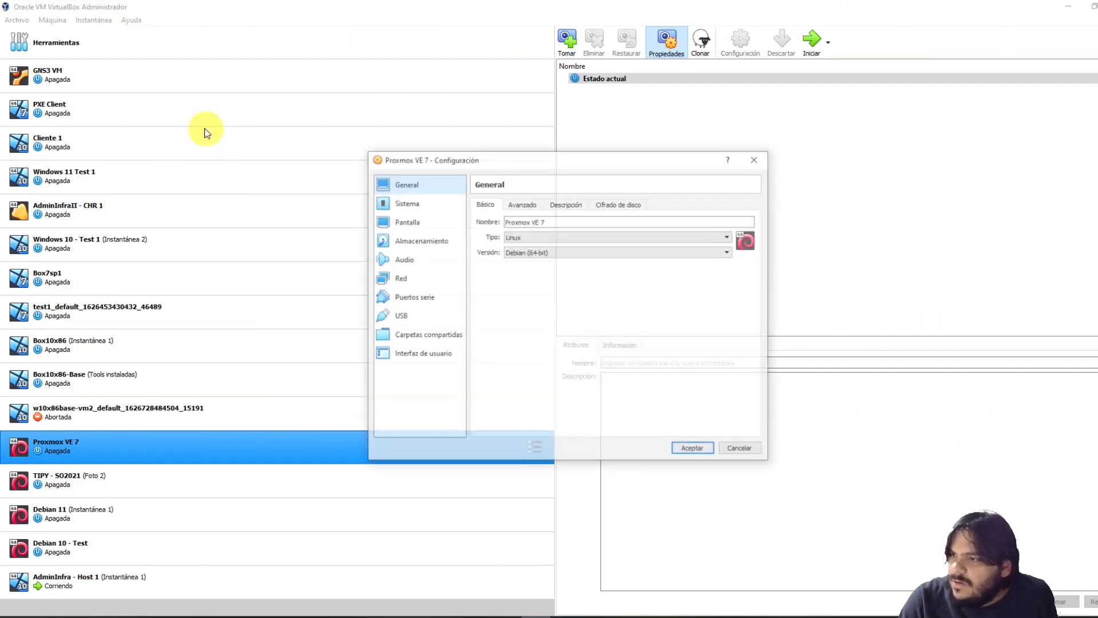
left_click(409, 203)
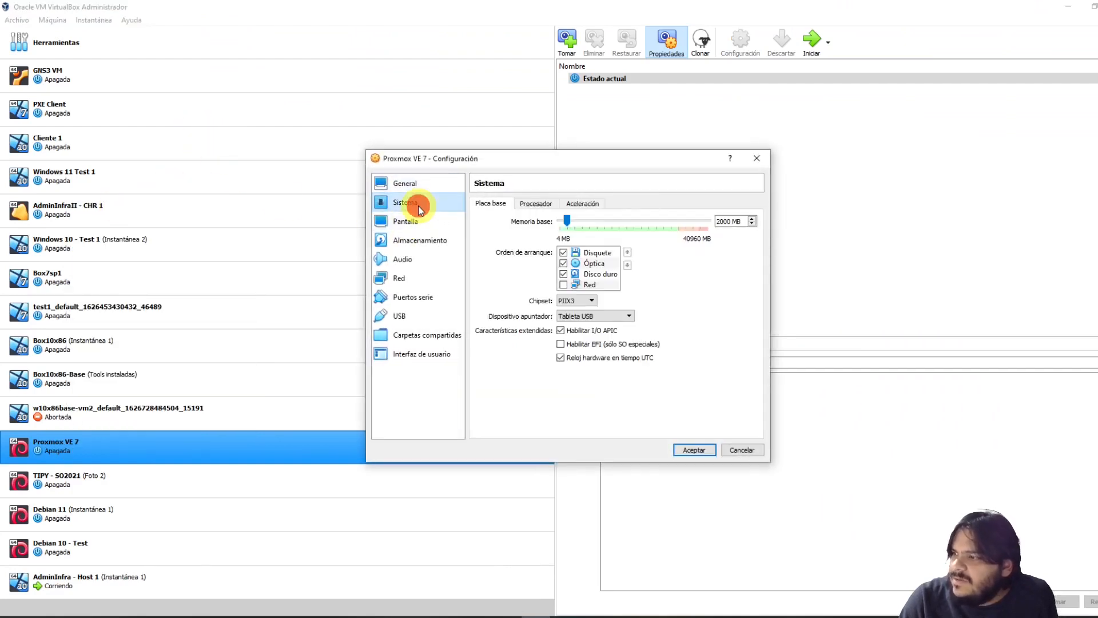
left_click(602, 274)
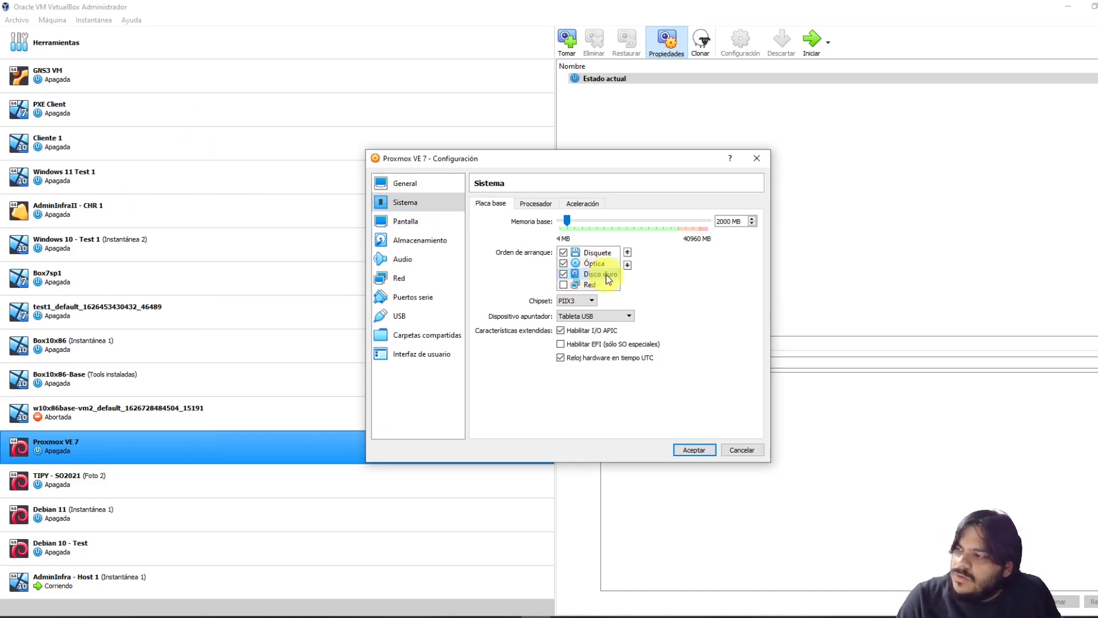
left_click(565, 264)
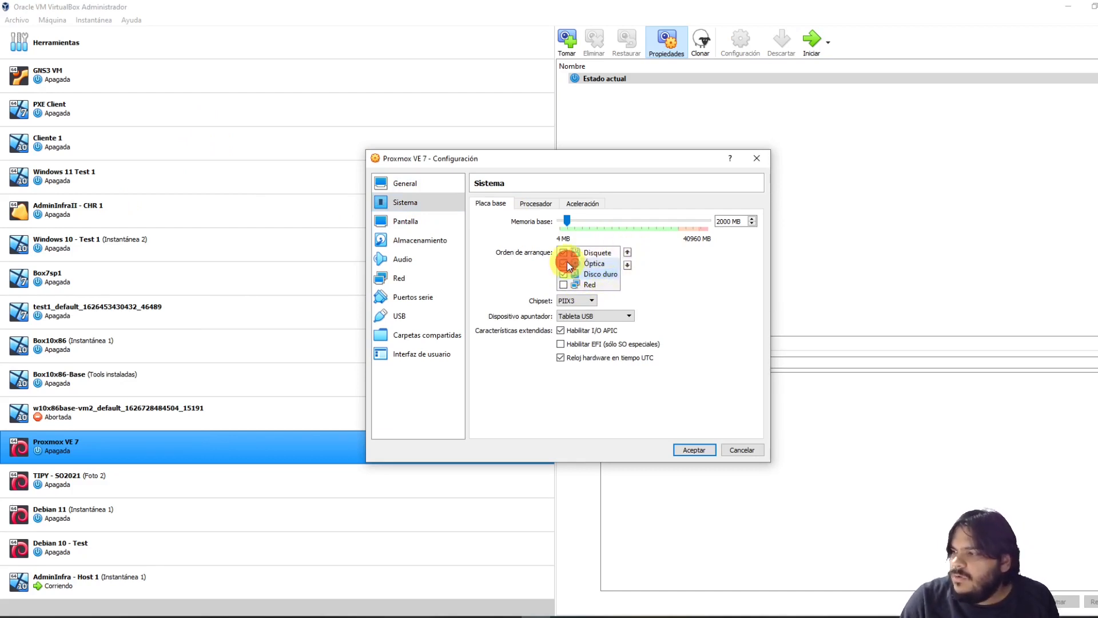
left_click(564, 253)
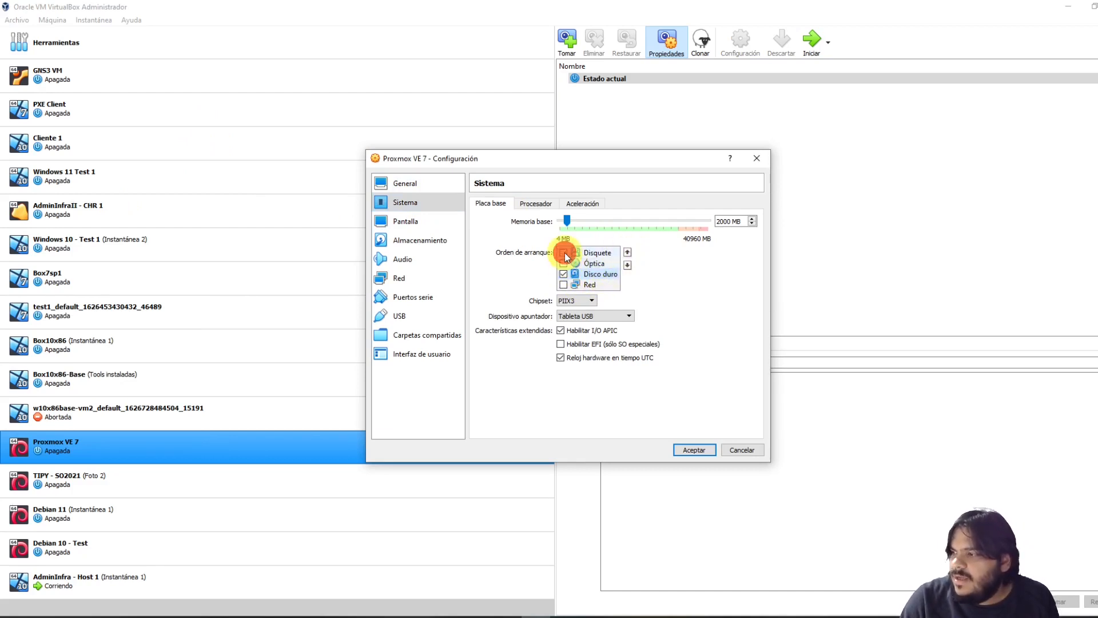
left_click(699, 454)
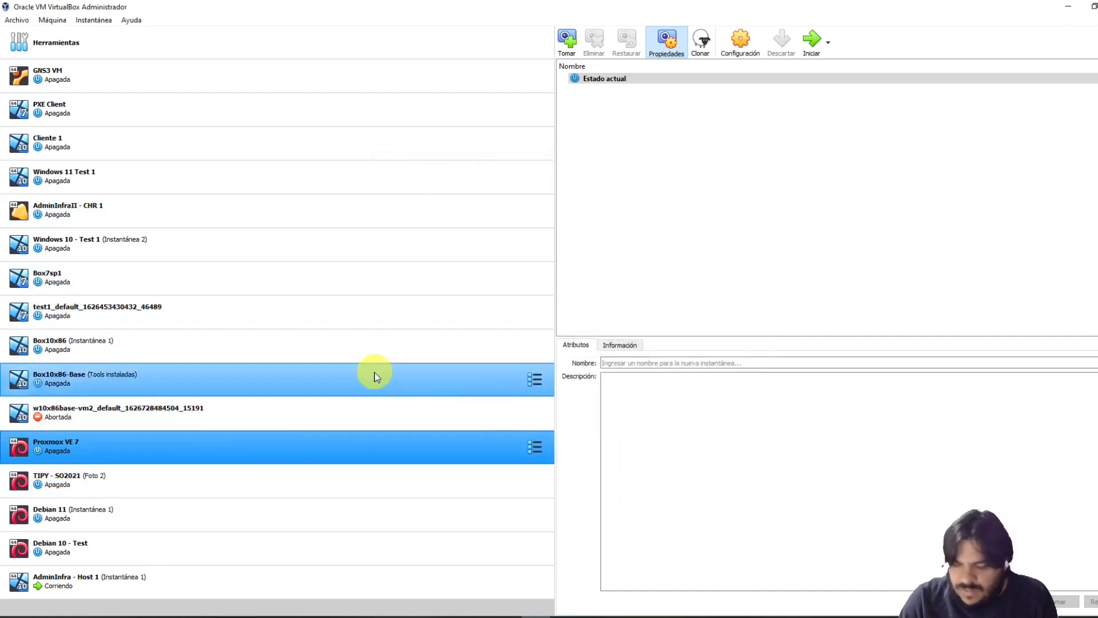
Start Proxmox VE 7 and boot its default GRUB entry to load the 5.11.22-1-pve kernel
double_click(186, 448)
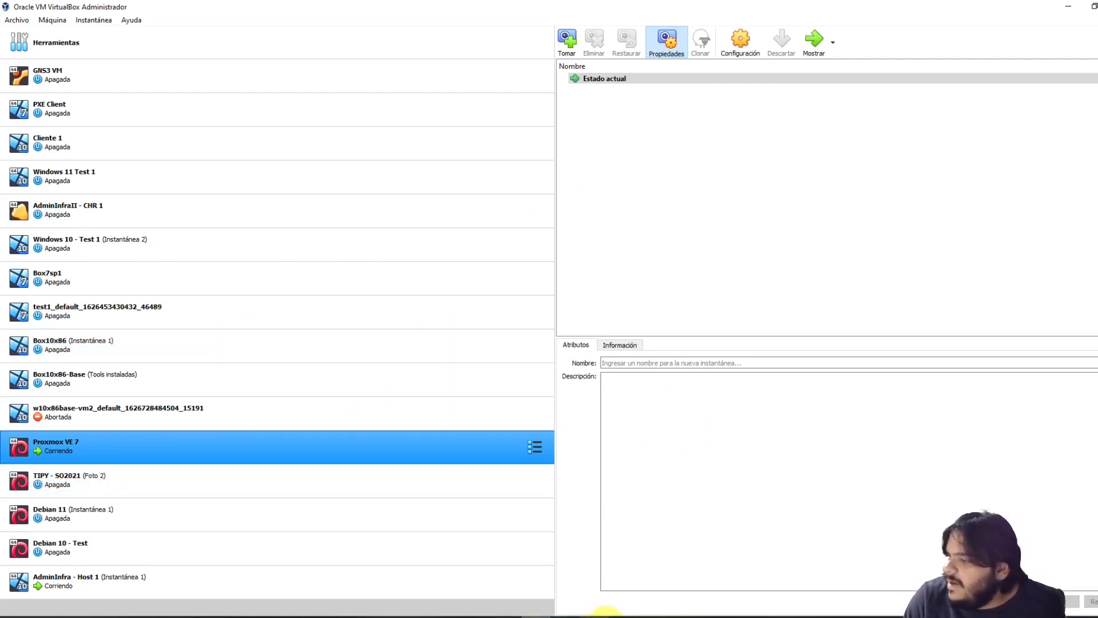
left_click(627, 617)
left_click(667, 595)
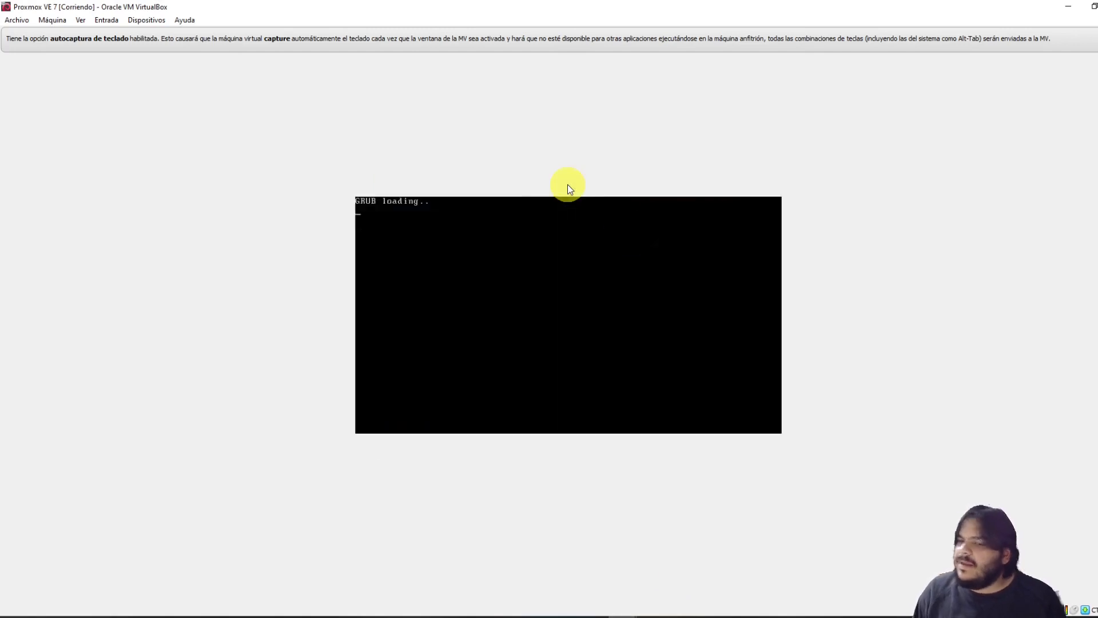
key("Return")
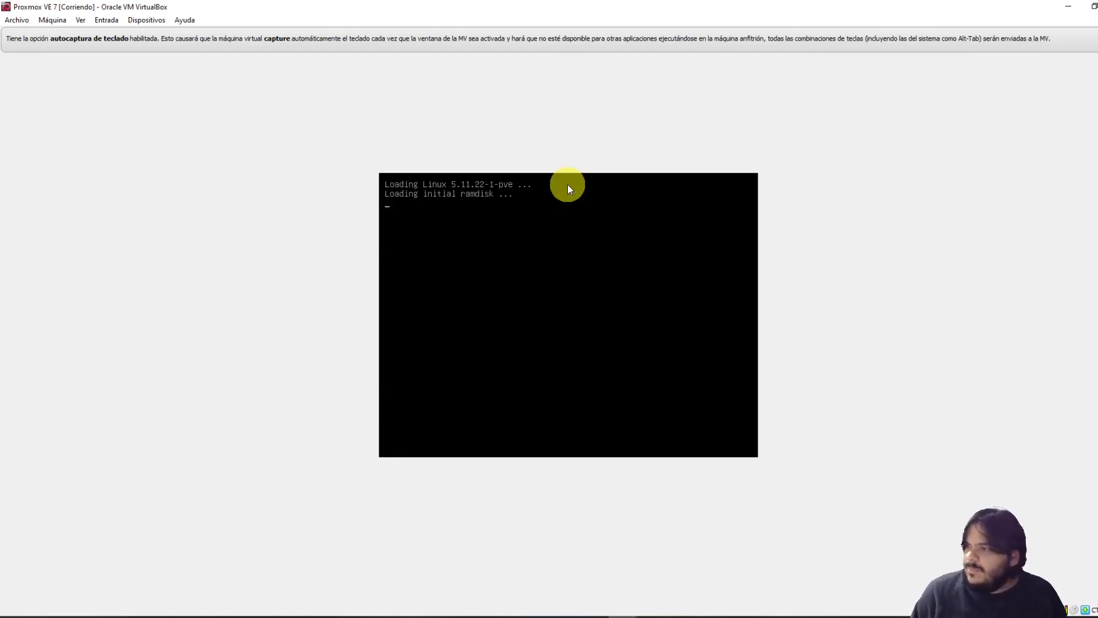
Force-eject the Proxmox installation ISO from the virtual optical drive
mouse_move(629, 615)
left_click(557, 572)
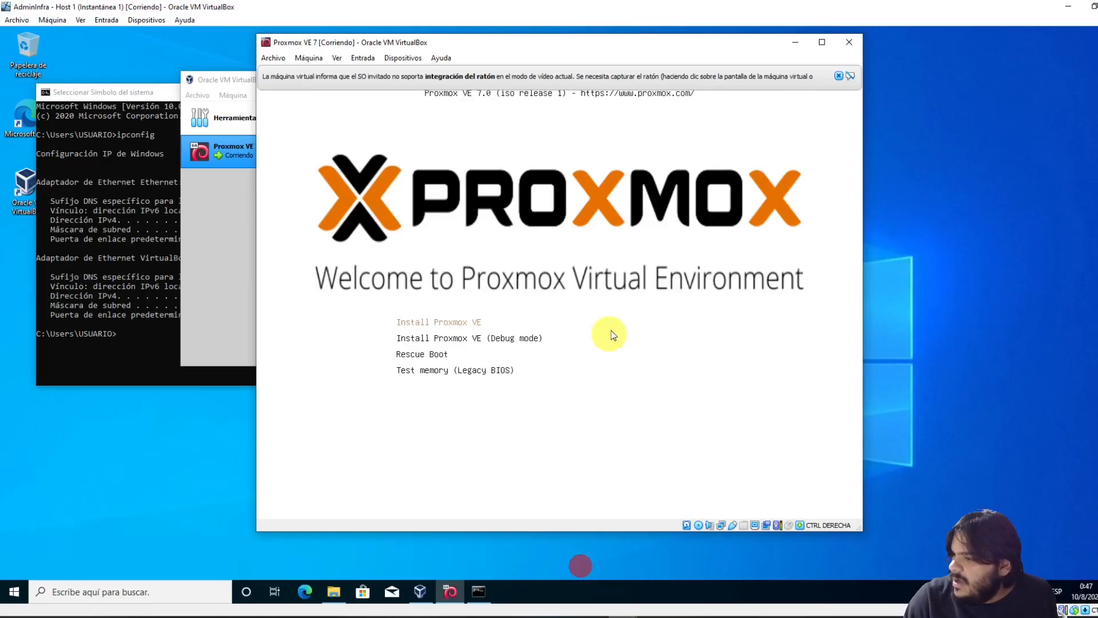
left_click(839, 75)
left_click(364, 58)
mouse_move(403, 58)
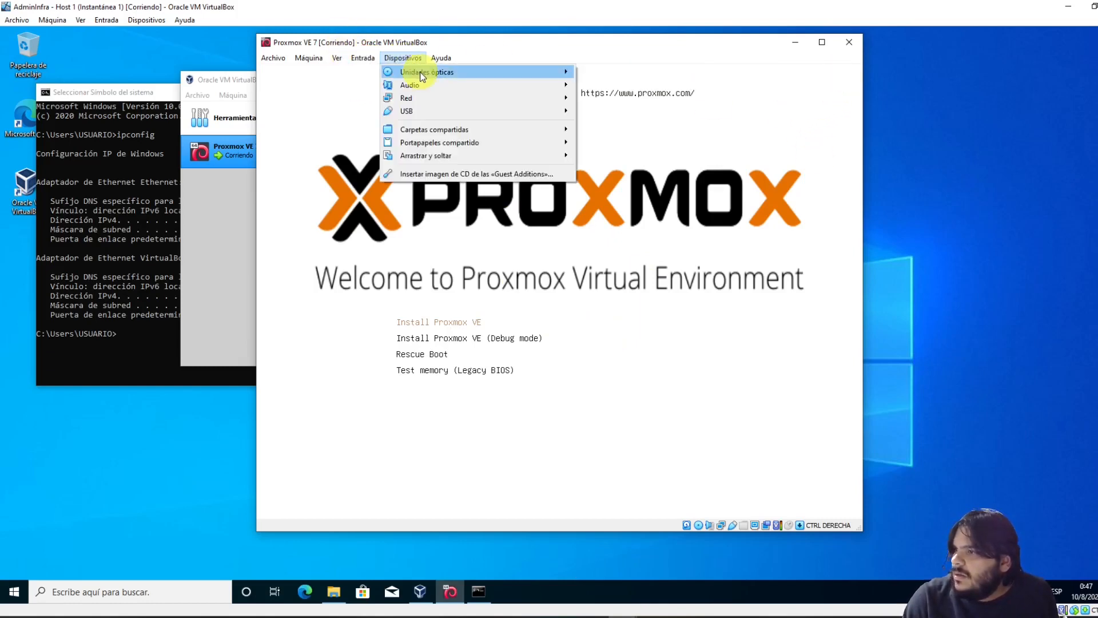
left_click(634, 115)
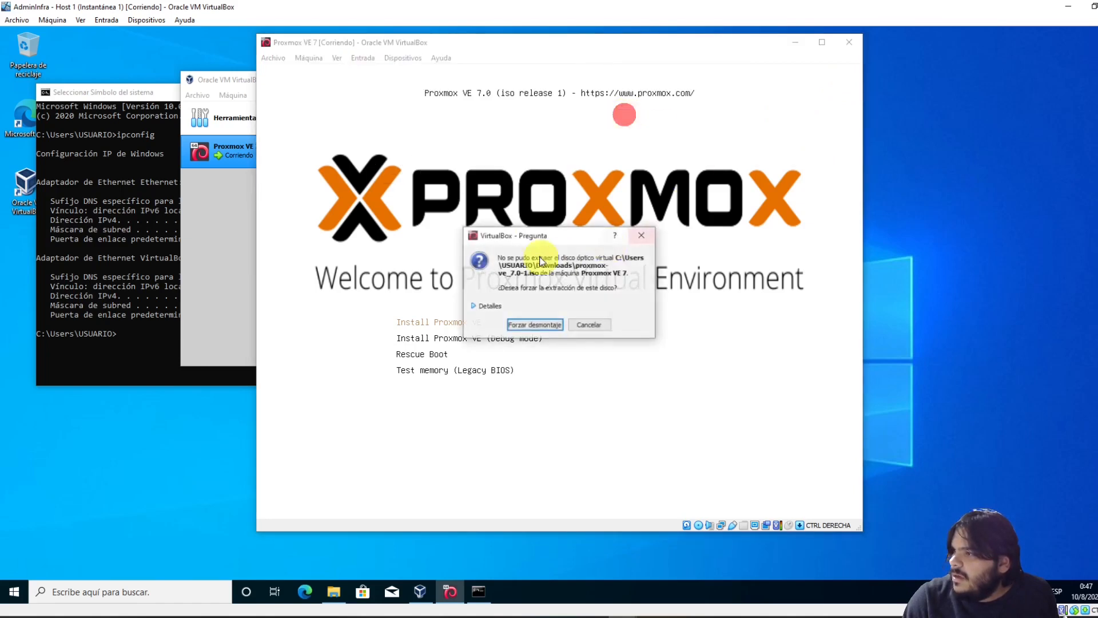
left_click(533, 325)
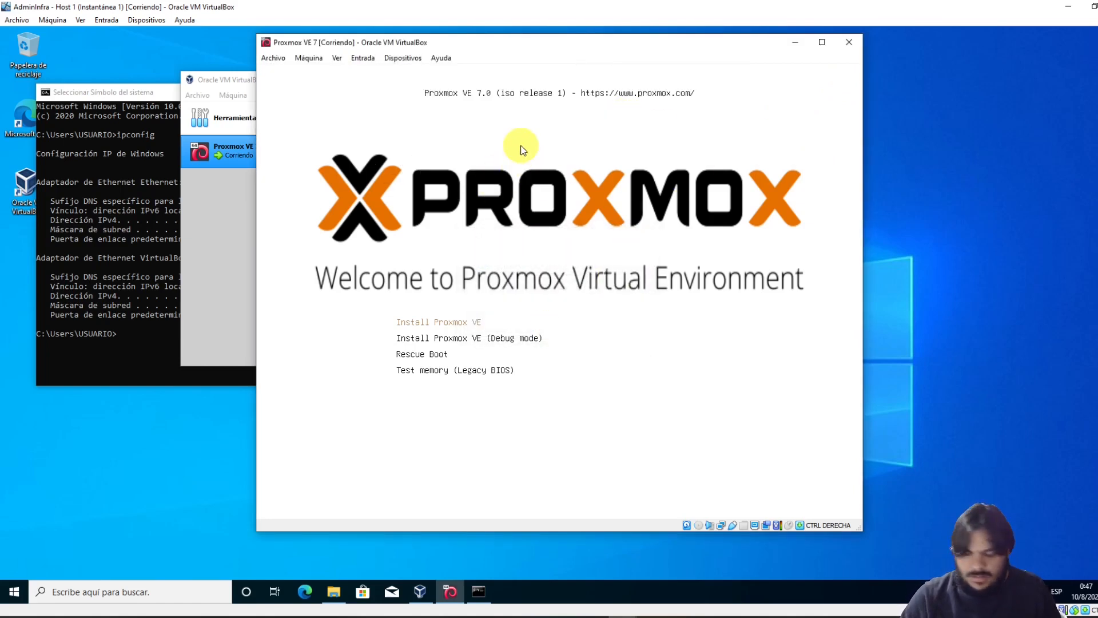
Reset the Proxmox VE 7 machine instead of AdminInfra, and move its window aside while rebooting
key("ctrl+r")
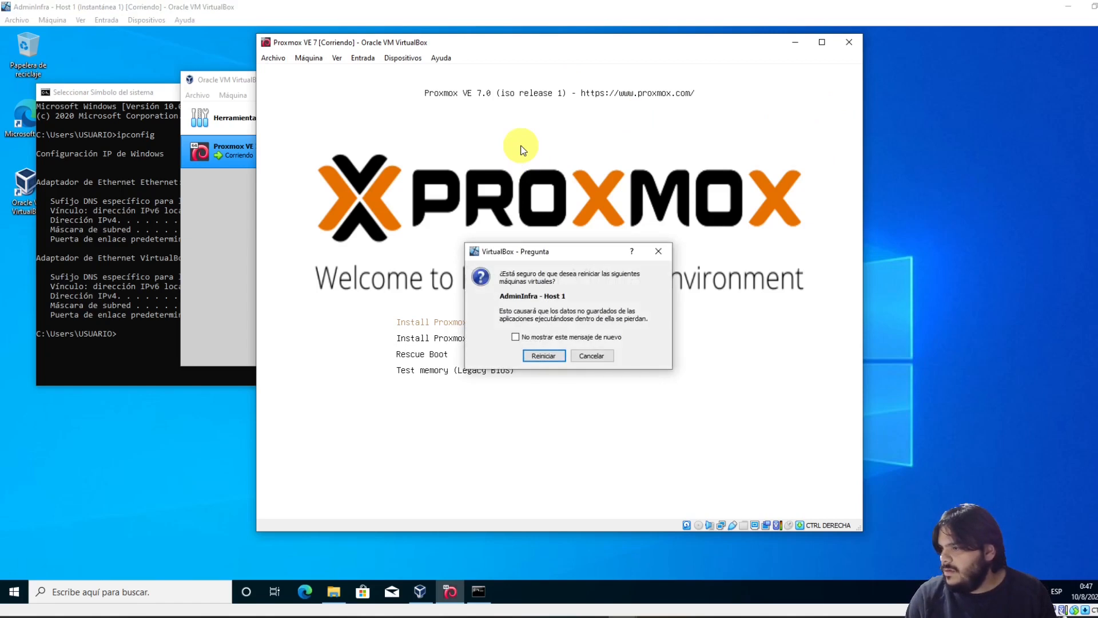
key("Escape")
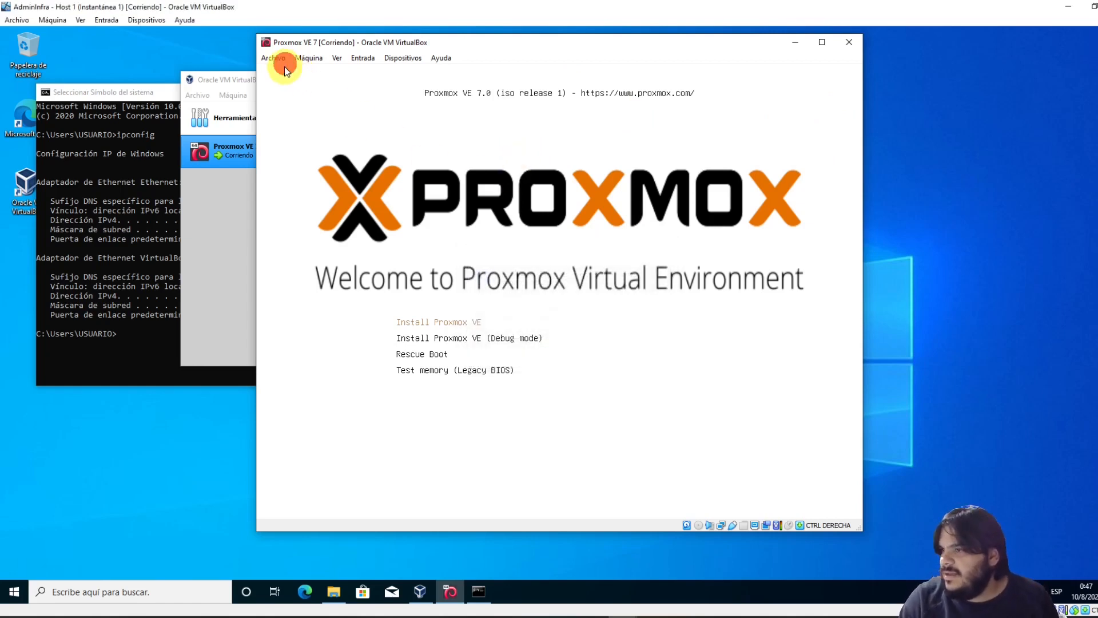
left_click(291, 61)
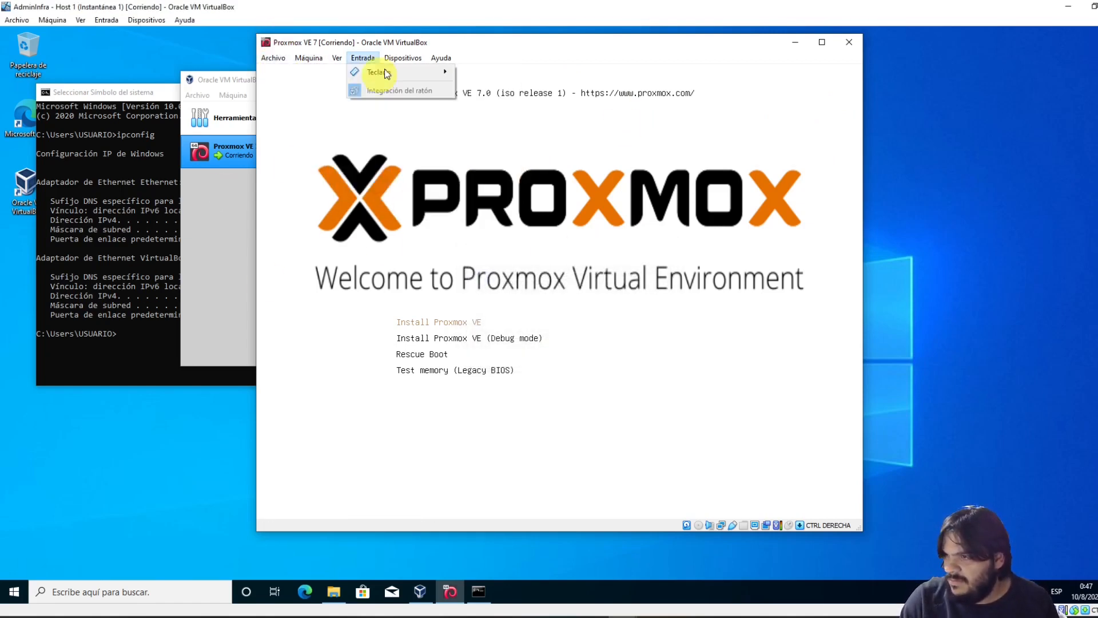
mouse_move(387, 62)
mouse_move(312, 59)
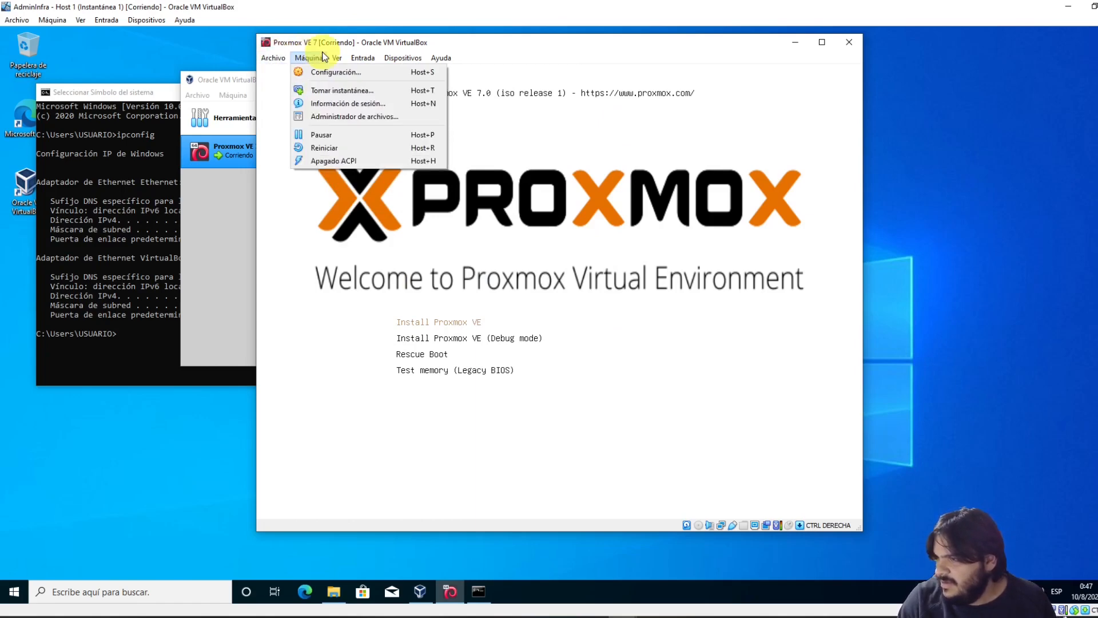
left_click(336, 149)
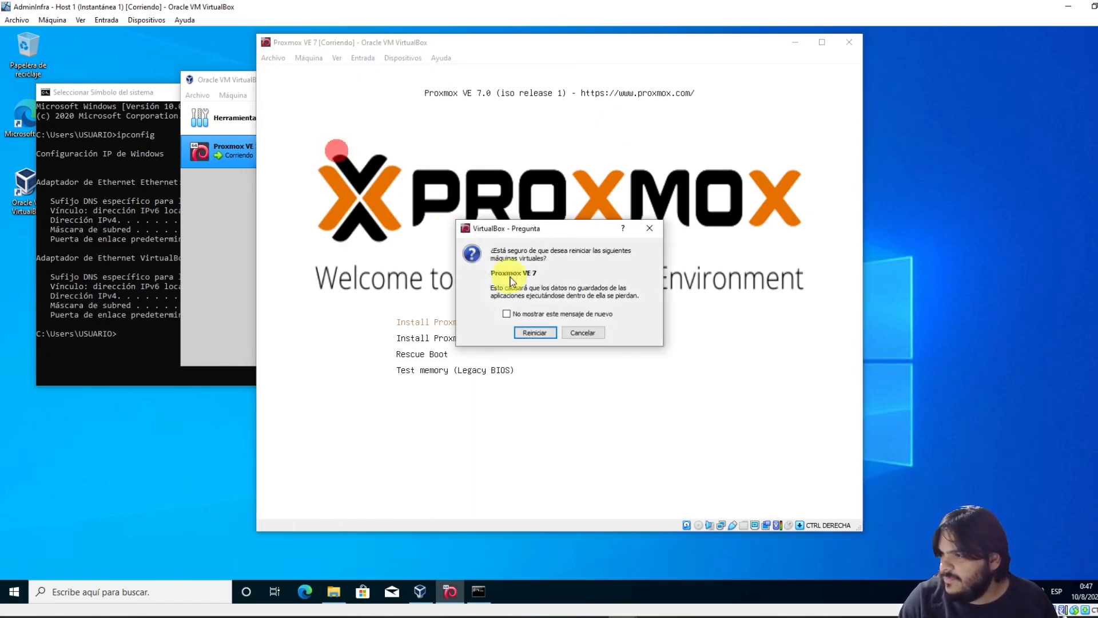
left_click(534, 333)
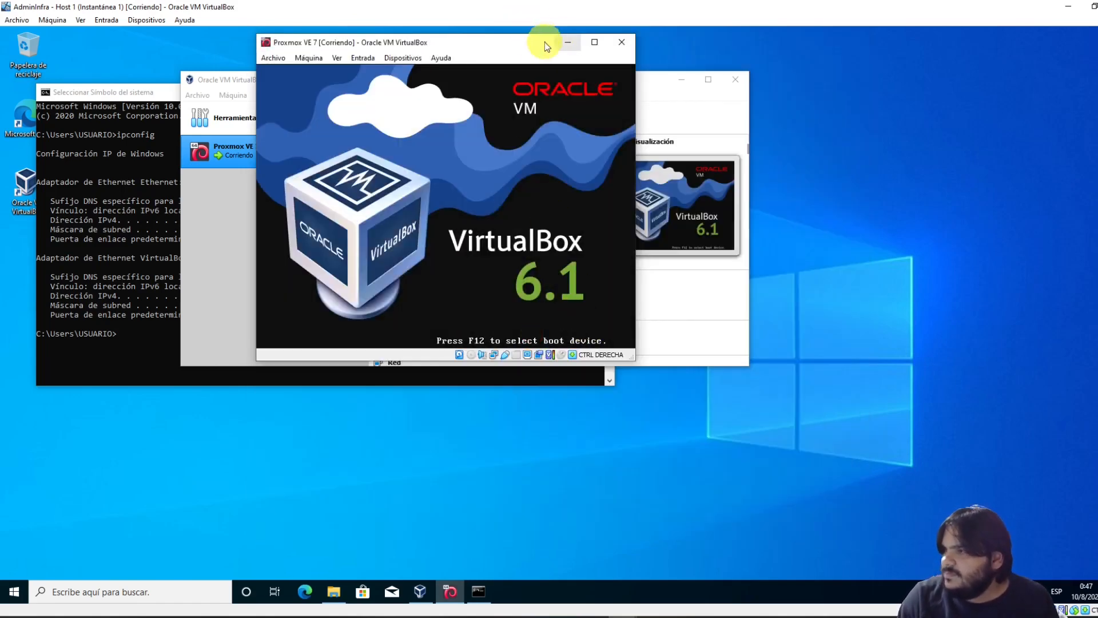
left_click_drag(518, 44, 665, 120)
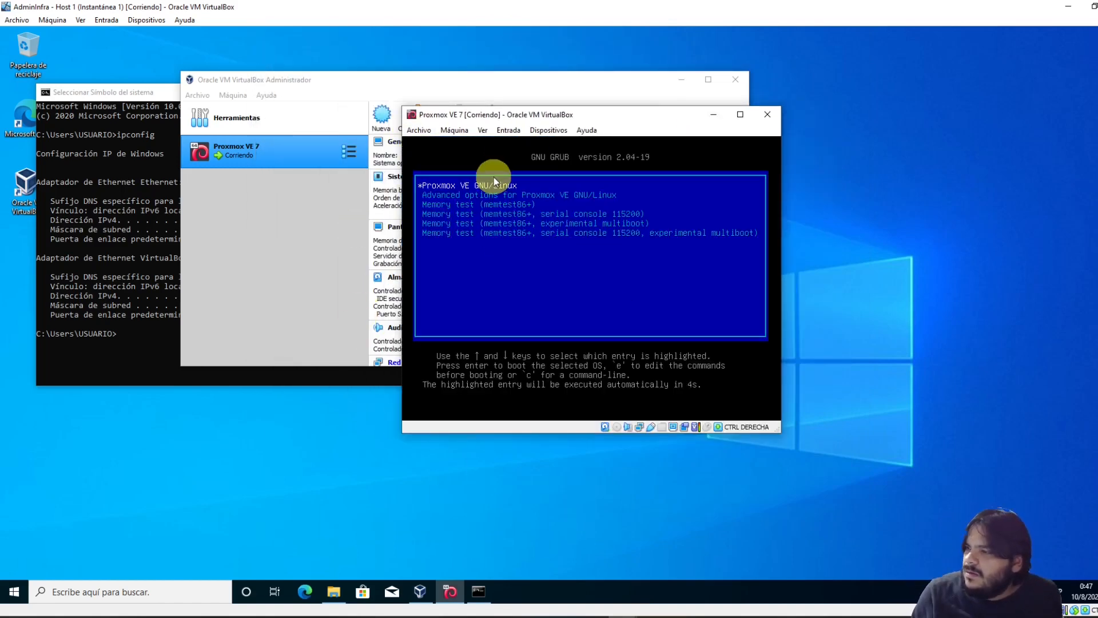
Boot the default GRUB entry through to the Proxmox login prompt, then bring AdminInfra forward
key("Return")
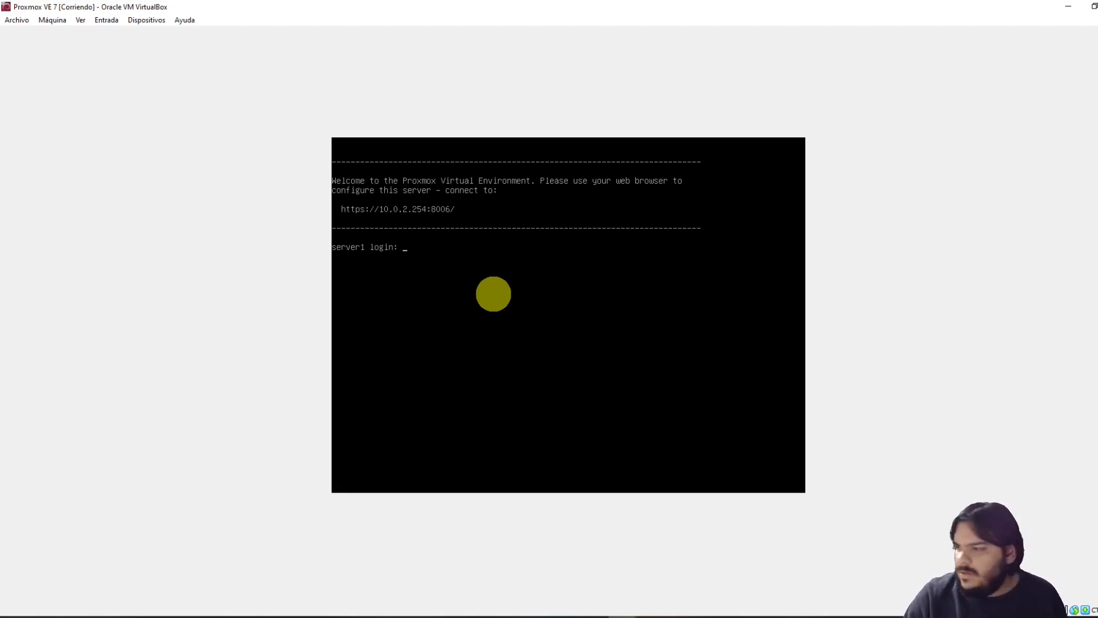
mouse_move(622, 610)
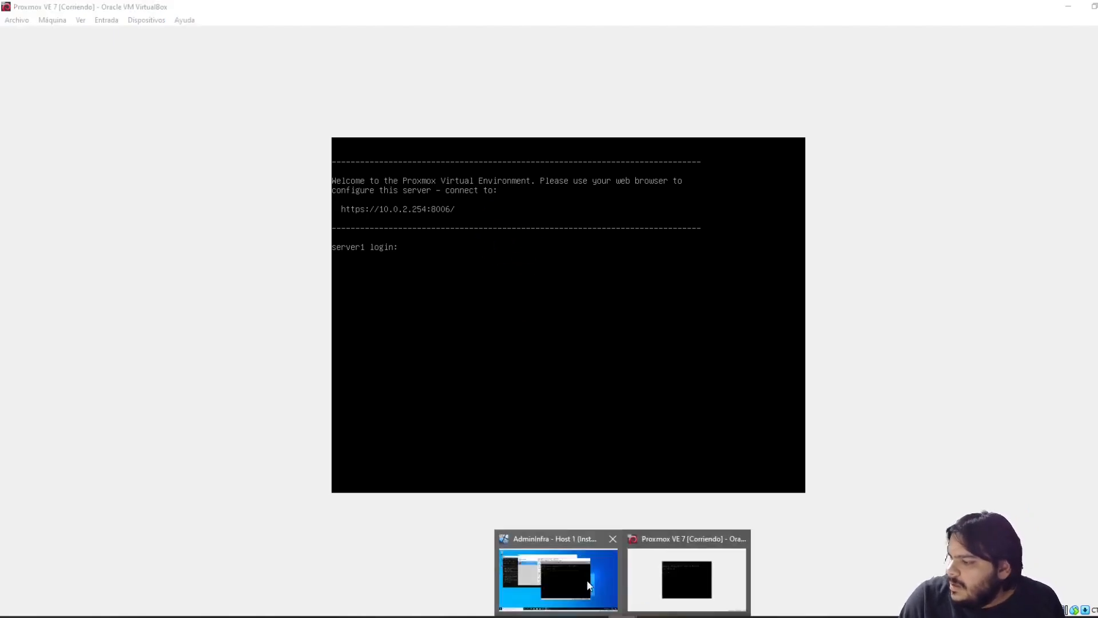
left_click(571, 578)
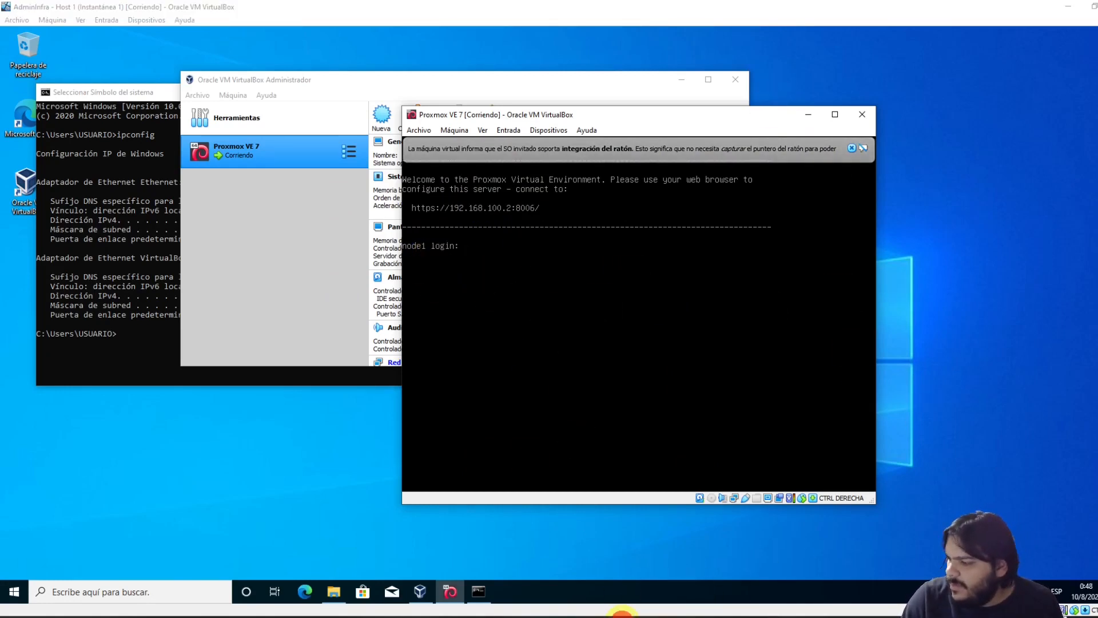
Log in to node1 as root and start a ping to 8.8.8.8
mouse_move(623, 616)
left_click(537, 346)
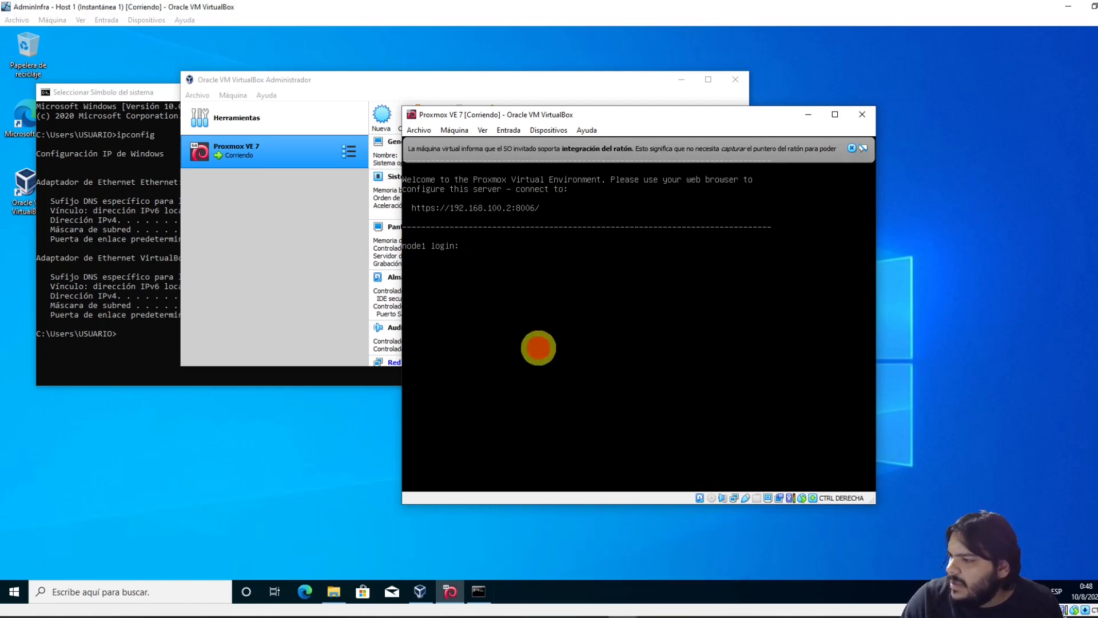
left_click(852, 149)
left_click(491, 339)
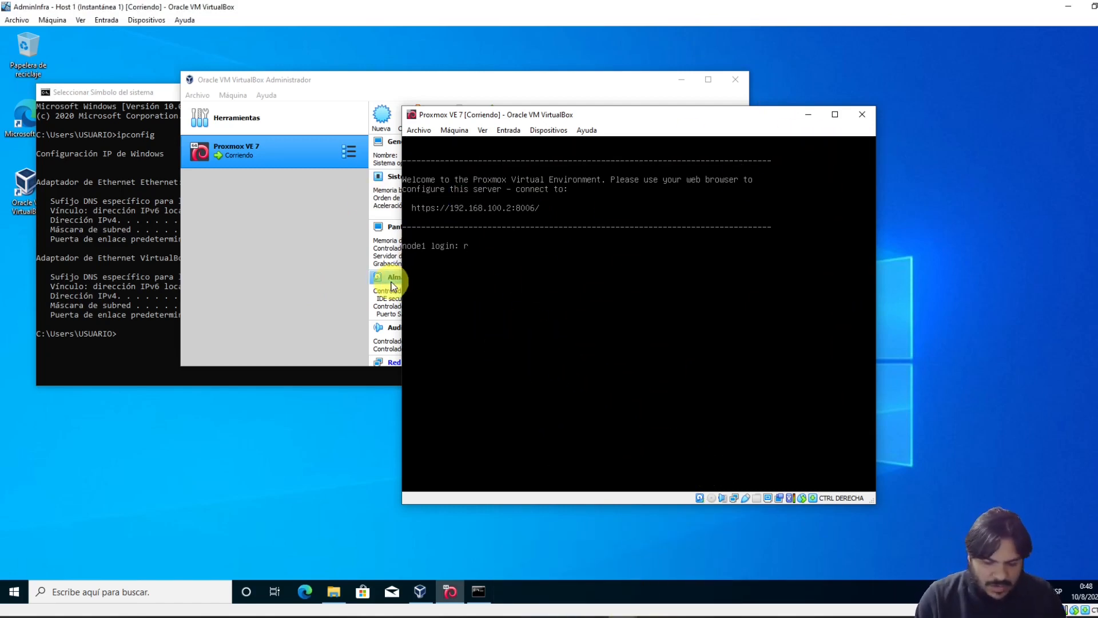
type("root")
key("Return")
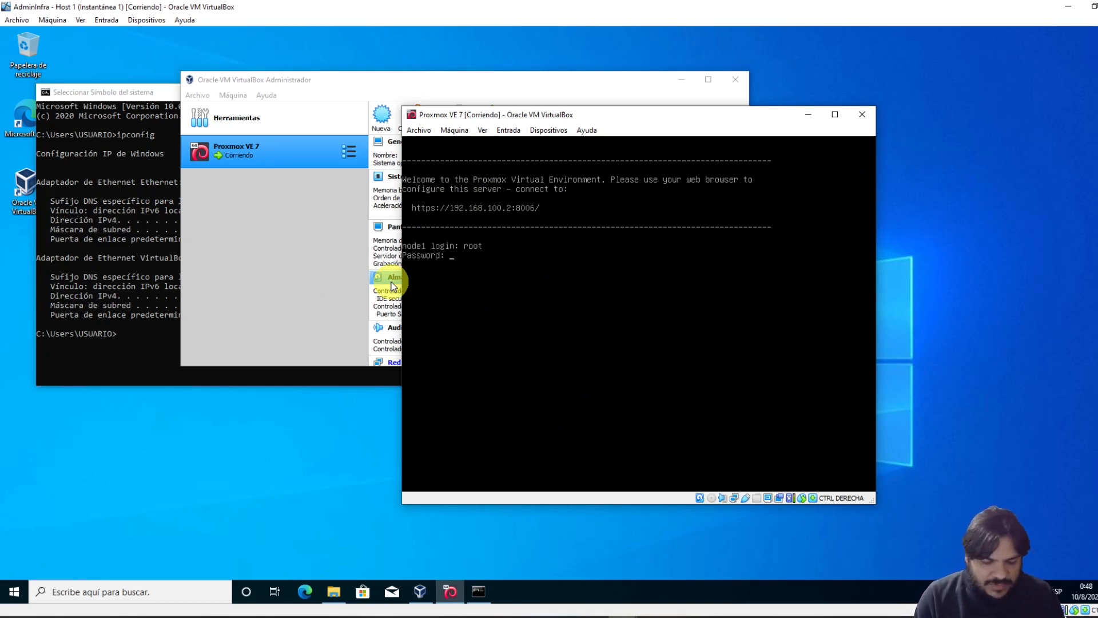
key("Return")
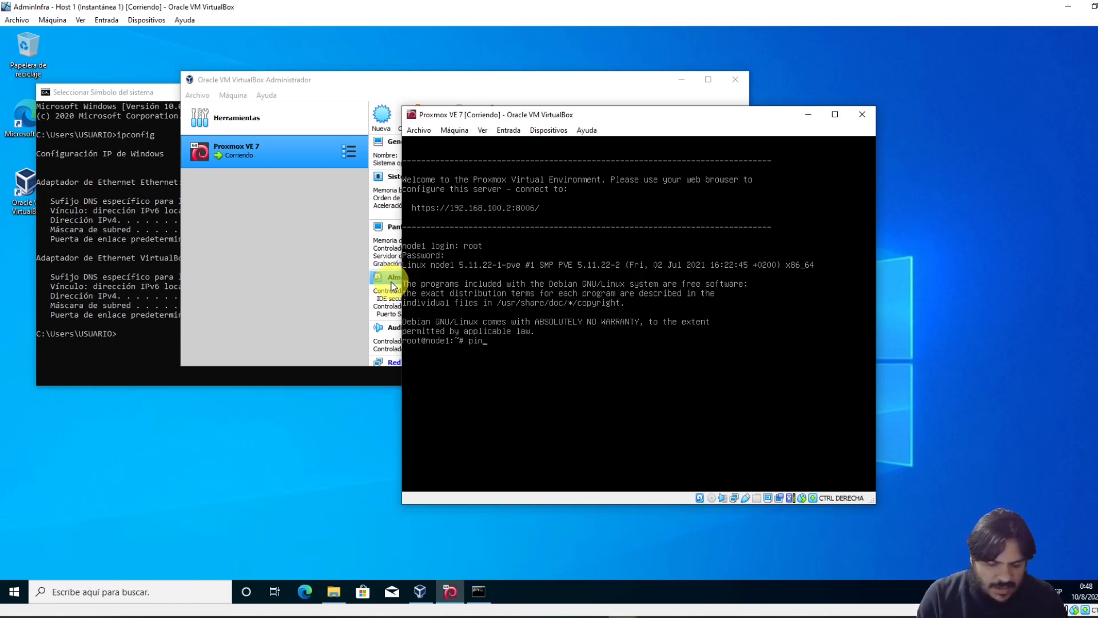
type("ping 8.8.8.8")
key("Return")
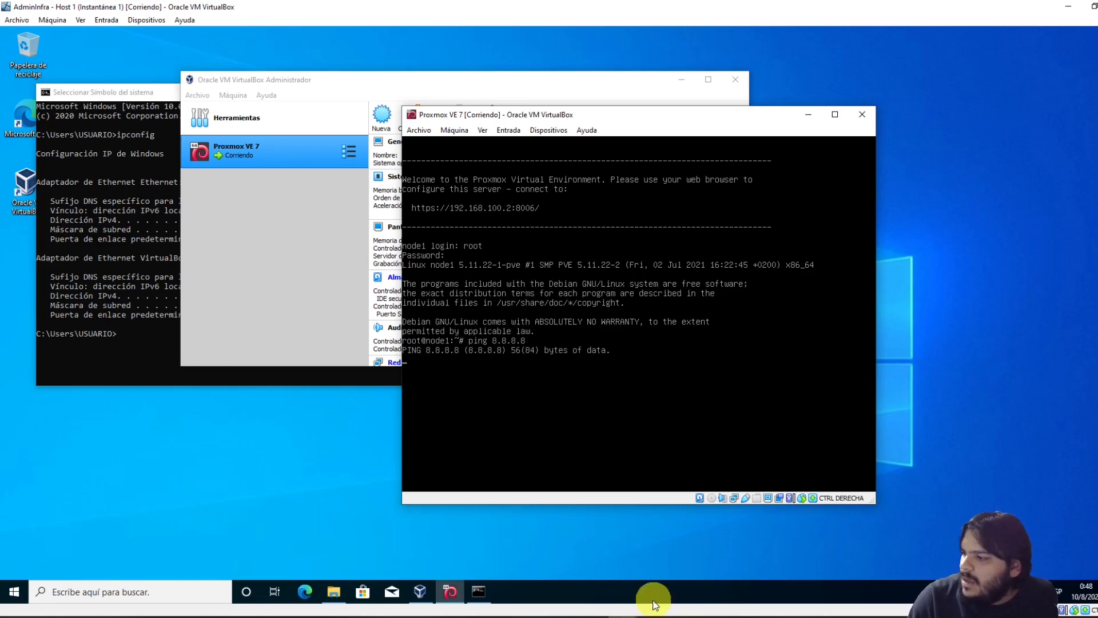
Log in to server1 and ping 8.8.8.8, which gets replies
mouse_move(643, 615)
left_click(692, 588)
left_click(488, 307)
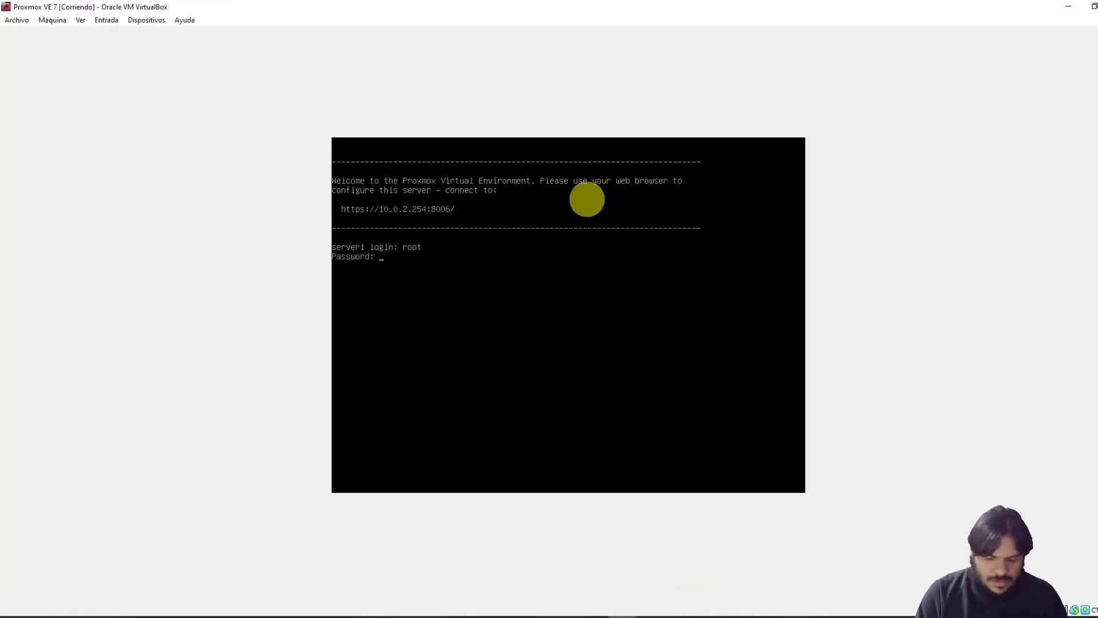
key("Return")
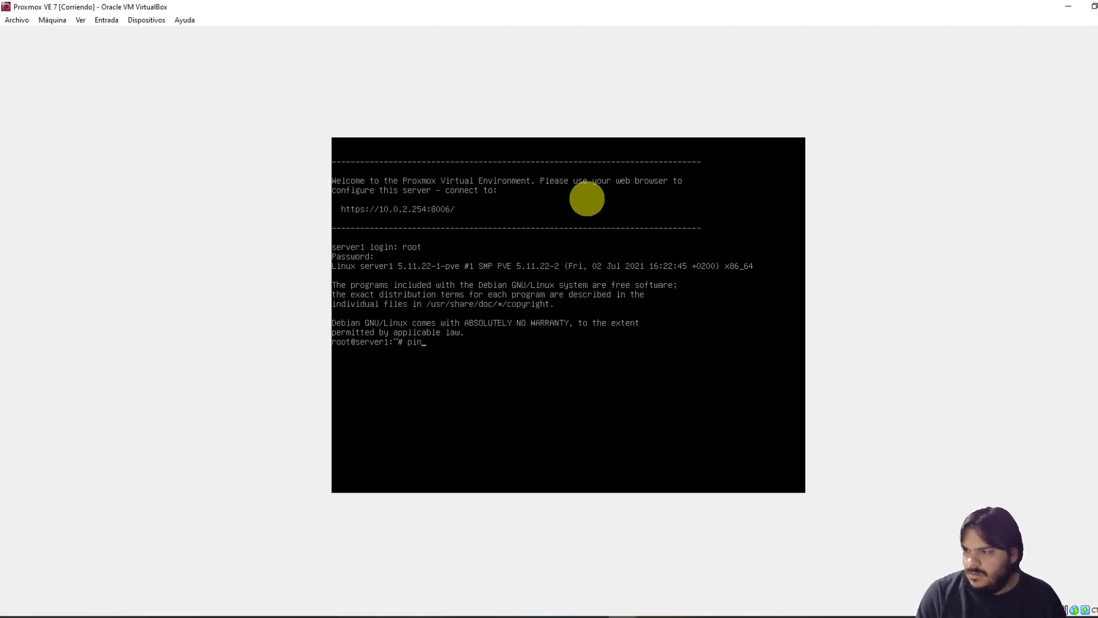
type("ping 8.8.8.8")
key("Return")
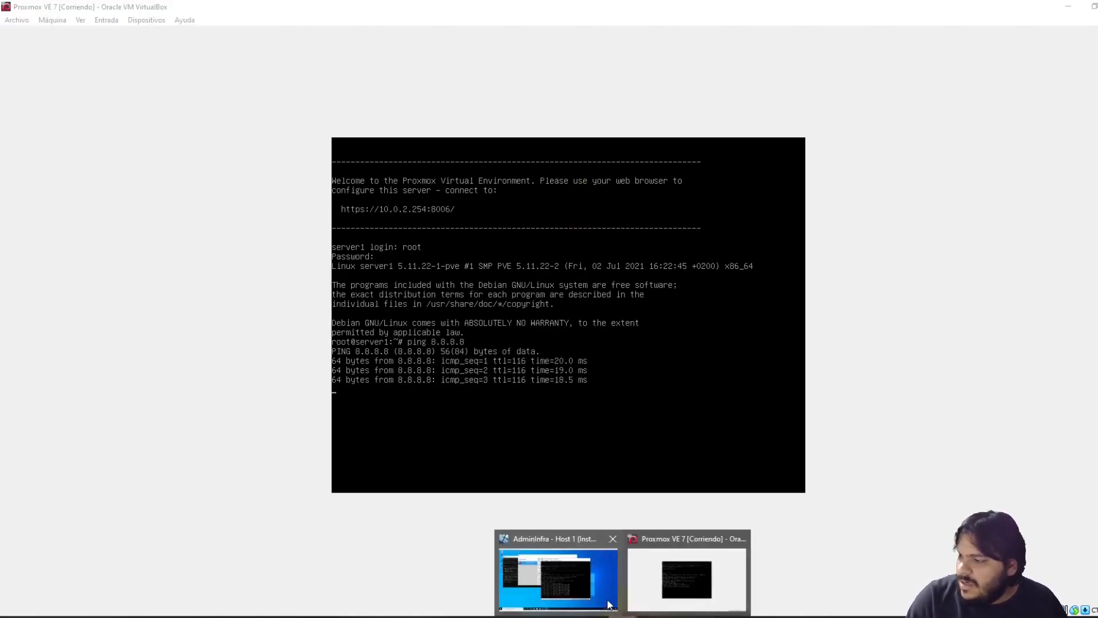
Stop and rerun node1's ping to 8.8.8.8 (100% loss), then close the Manager and node1's VM window
left_click(608, 599)
left_click(490, 366)
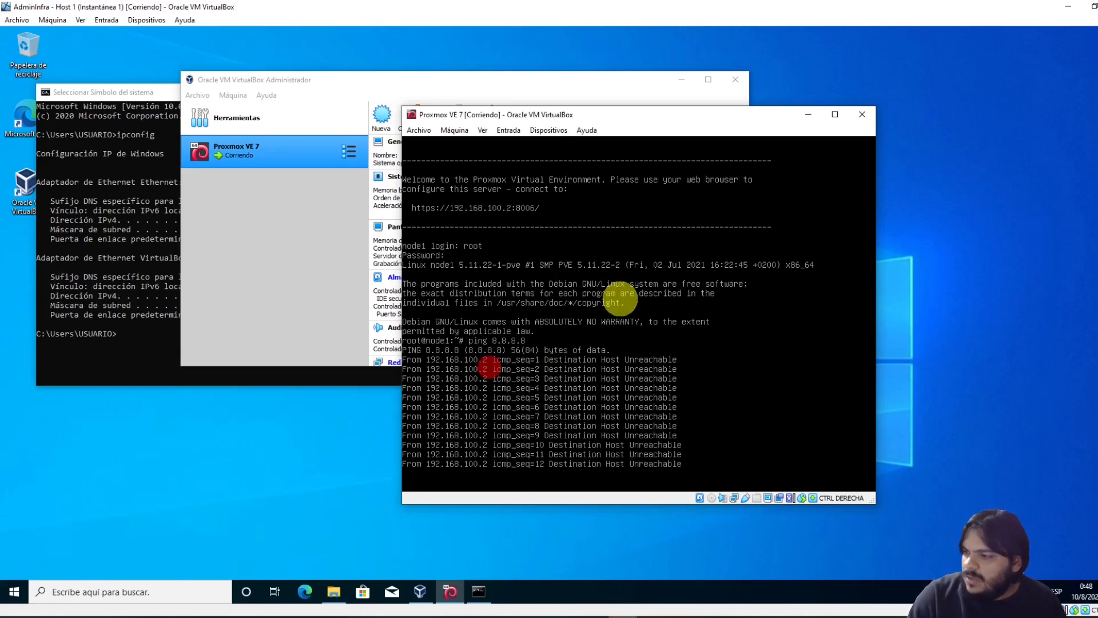
key("ctrl+c")
key("Return")
type("ping 8.8.8.8")
key("Return")
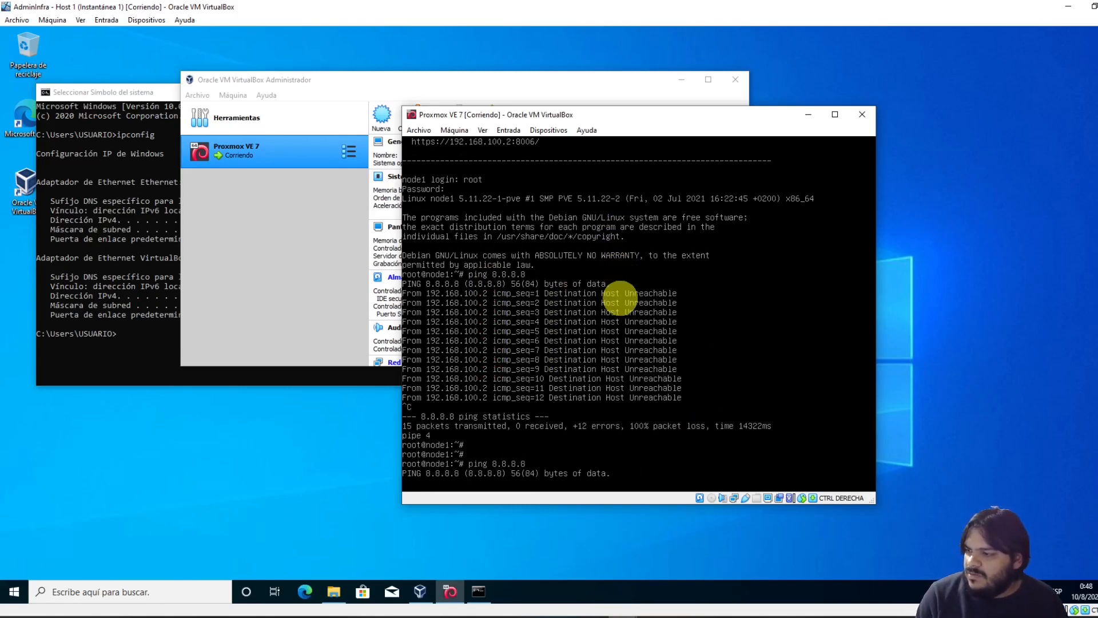
key("ctrl+c")
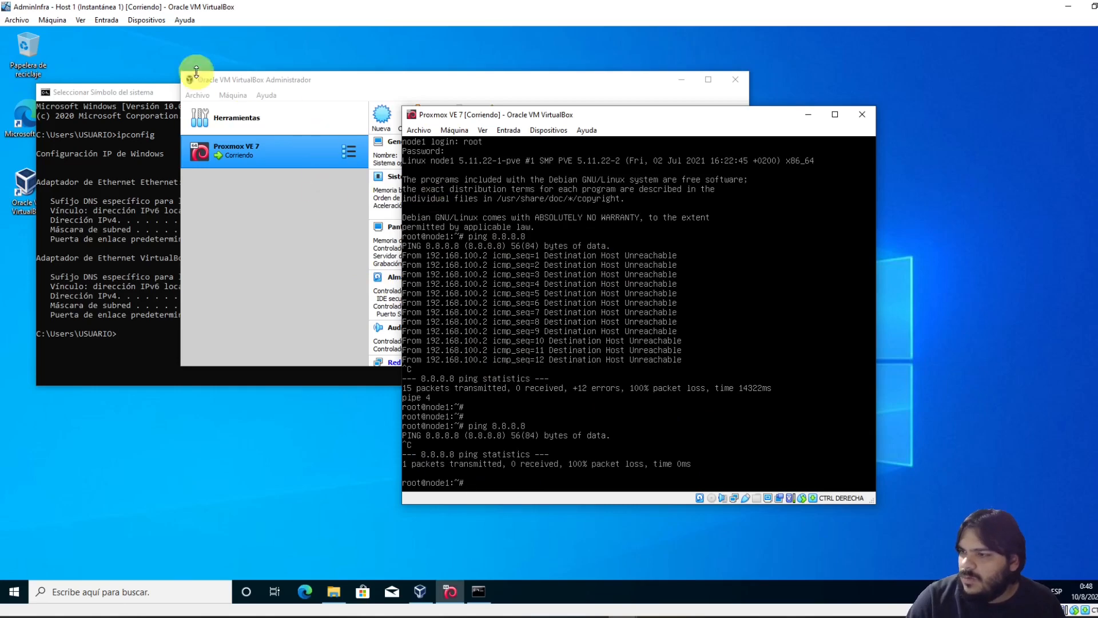
left_click(737, 80)
left_click(872, 114)
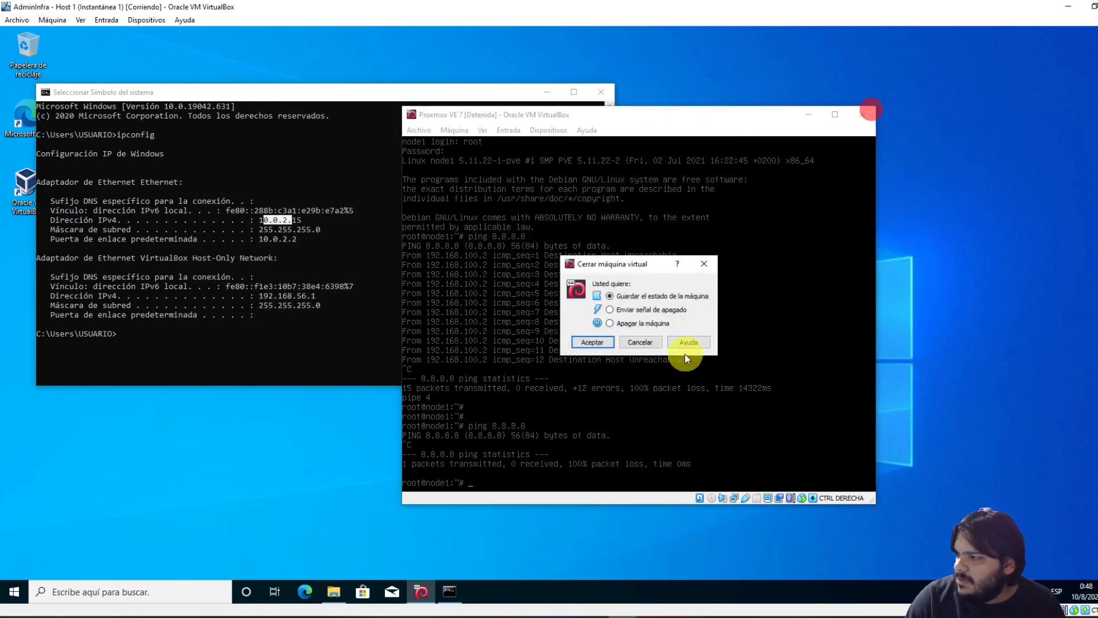
Power off the Proxmox VM and switch the AdminInfra host's network to Adaptador puente (bridged)
left_click(610, 323)
left_click(592, 342)
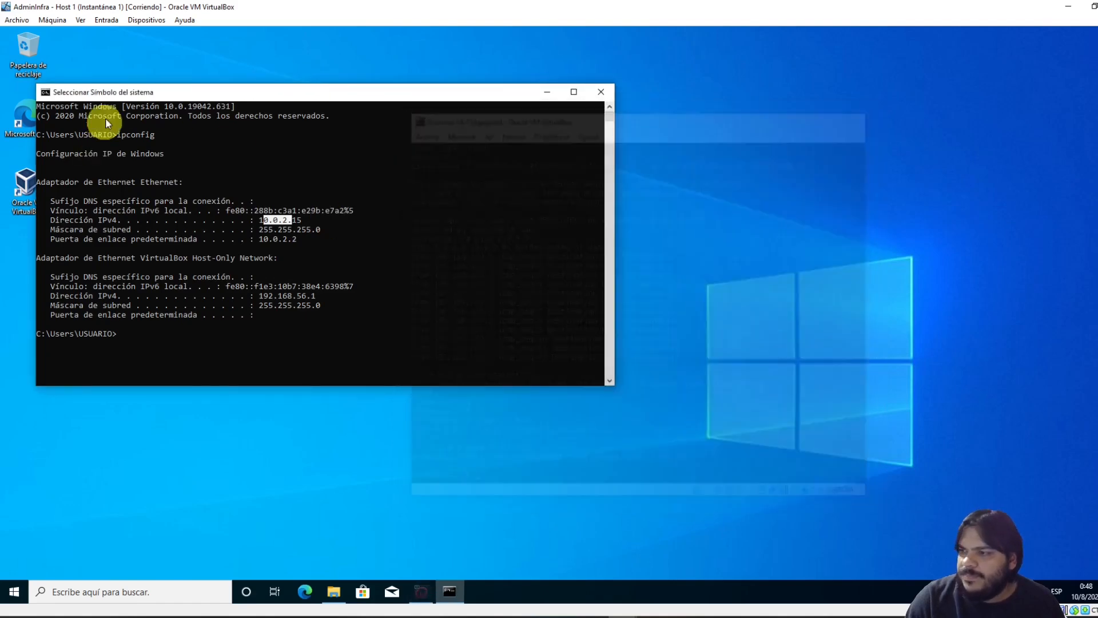
left_click(47, 20)
left_click(80, 30)
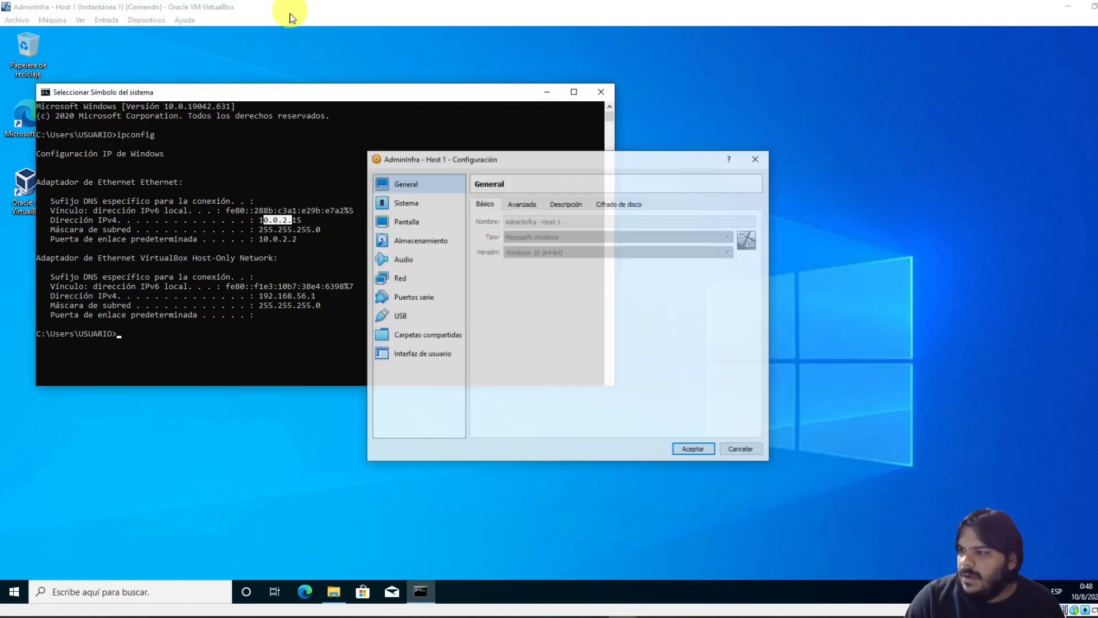
left_click(408, 203)
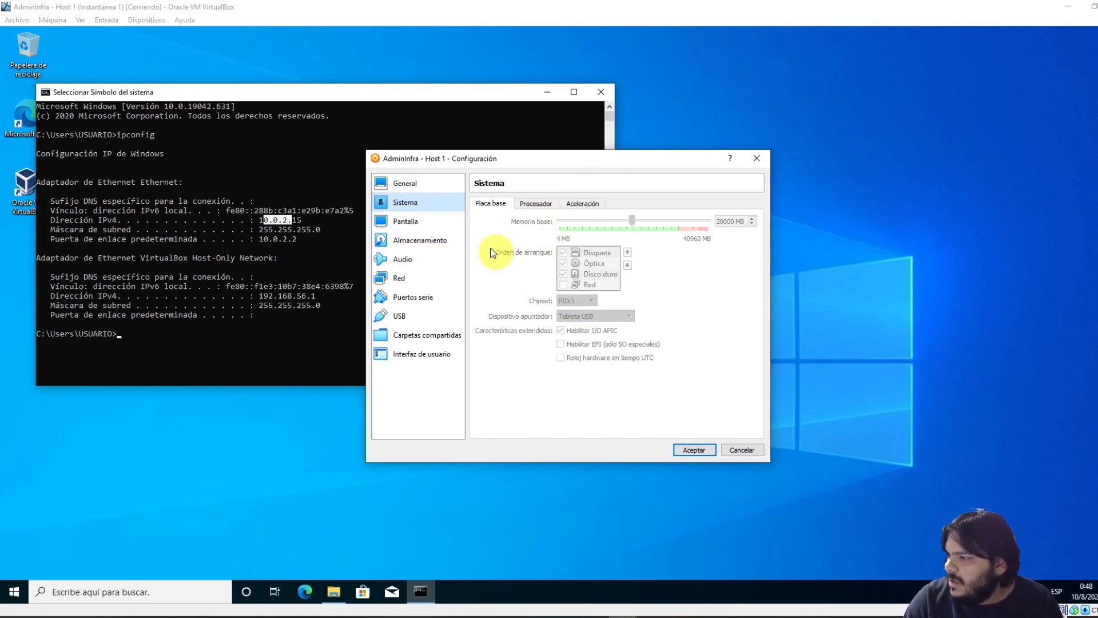
left_click(399, 278)
left_click(576, 235)
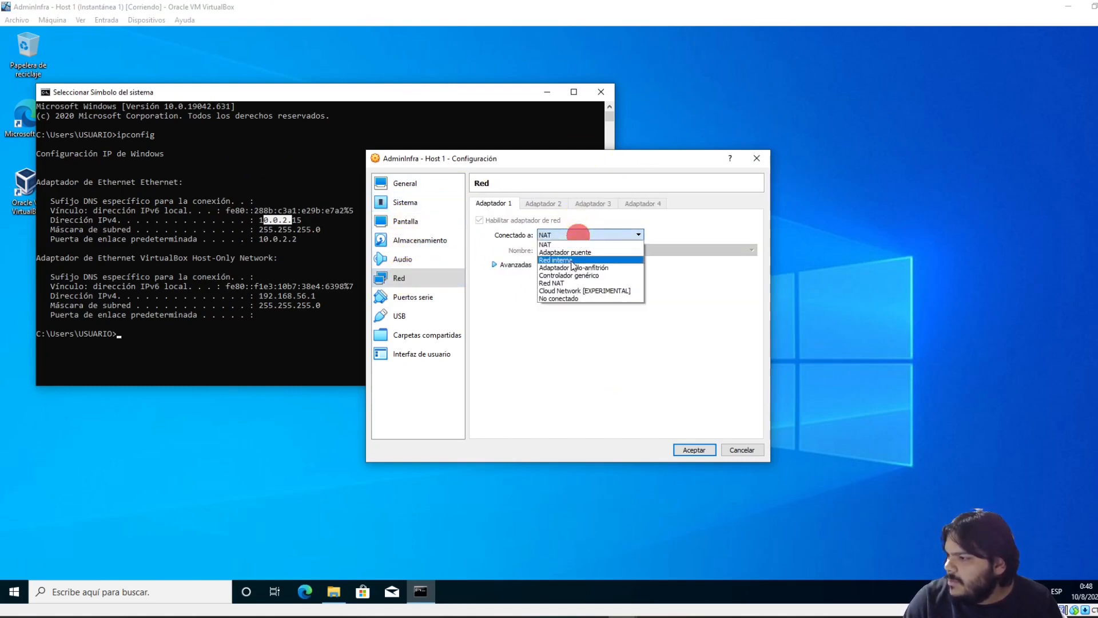
left_click(572, 253)
left_click(692, 449)
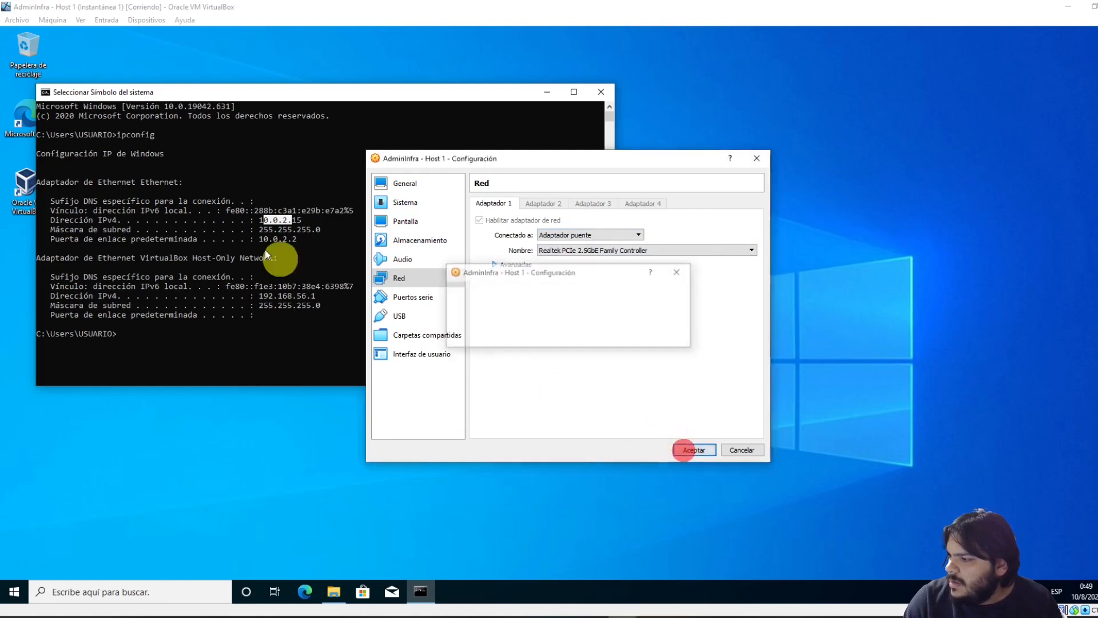
Decline network discovery, rerun ipconfig to read the new 192.168.0.59 address, and launch VirtualBox Manager
left_click(291, 230)
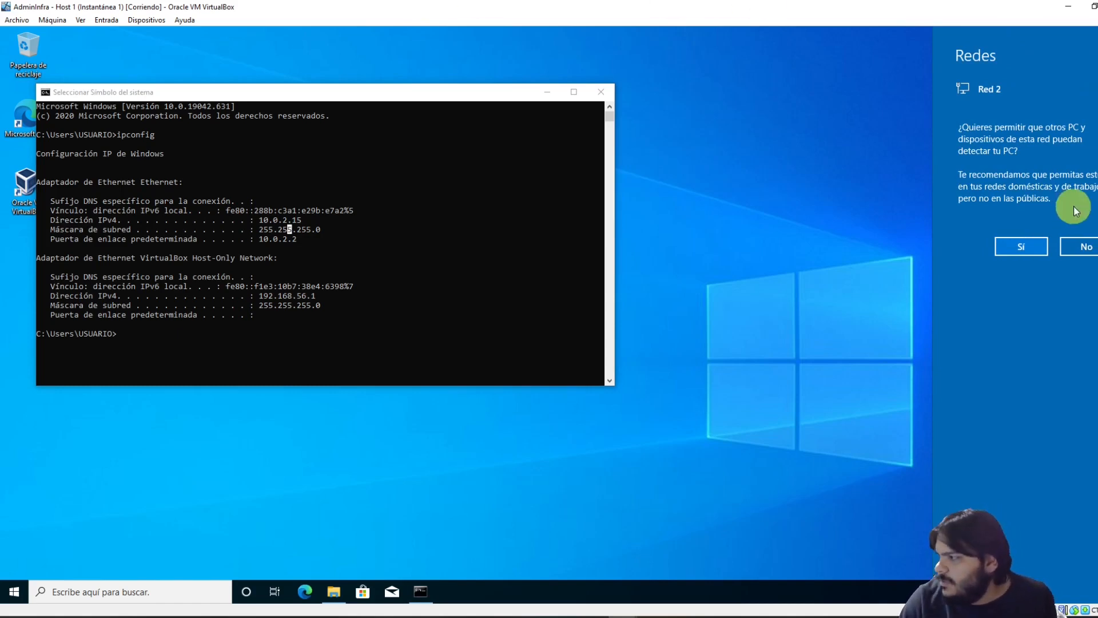
left_click(1085, 247)
left_click(492, 327)
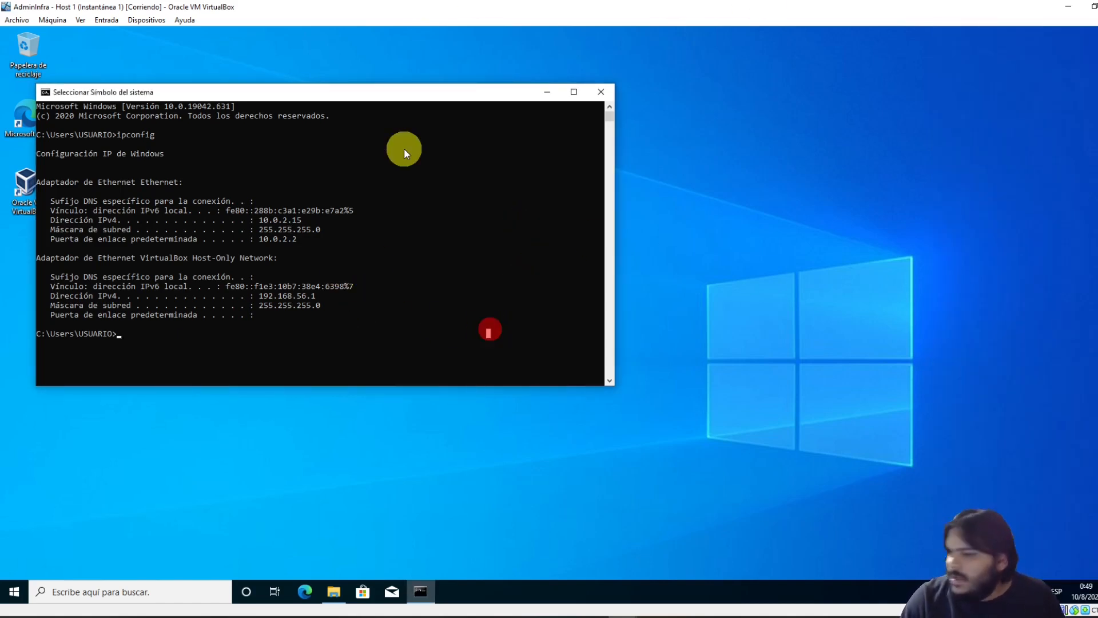
type("ipconfig")
key("Return")
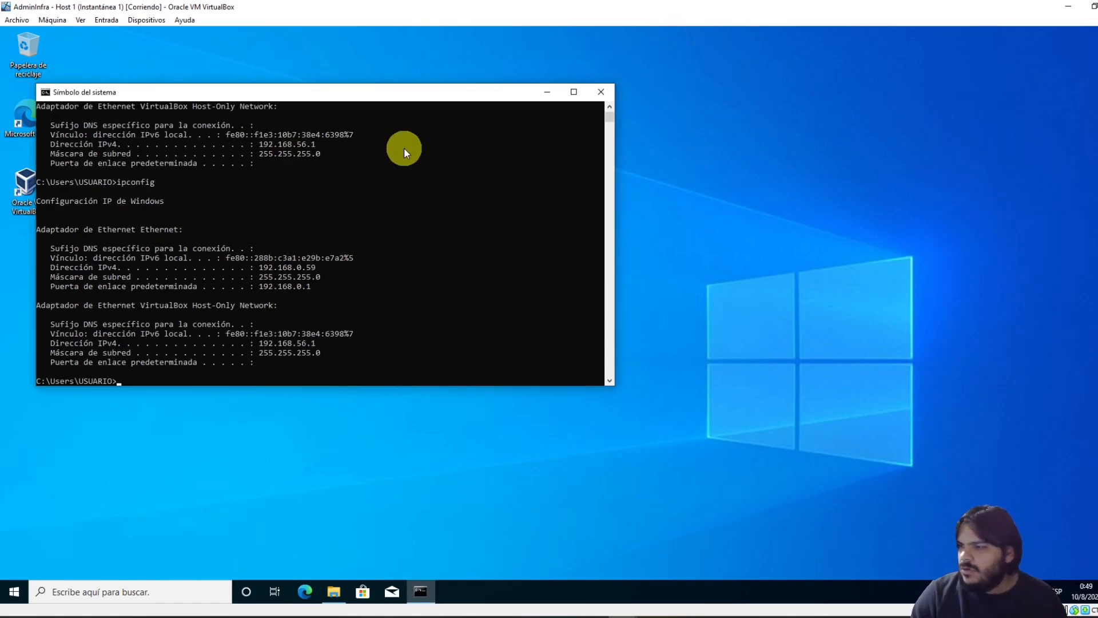
left_click_drag(315, 266, 264, 267)
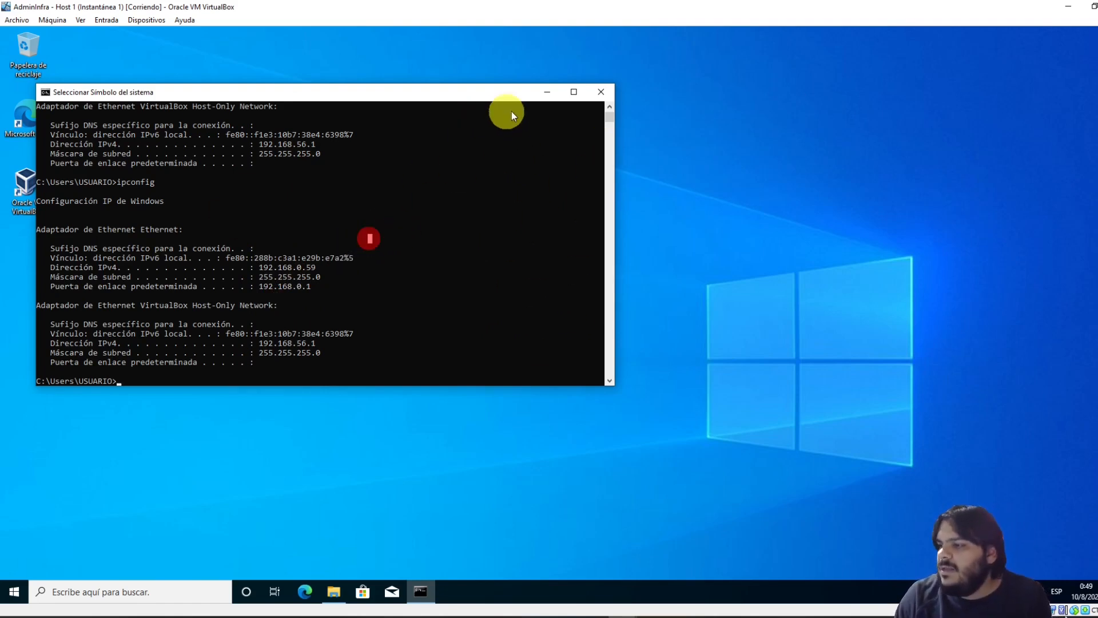
left_click(544, 92)
double_click(39, 205)
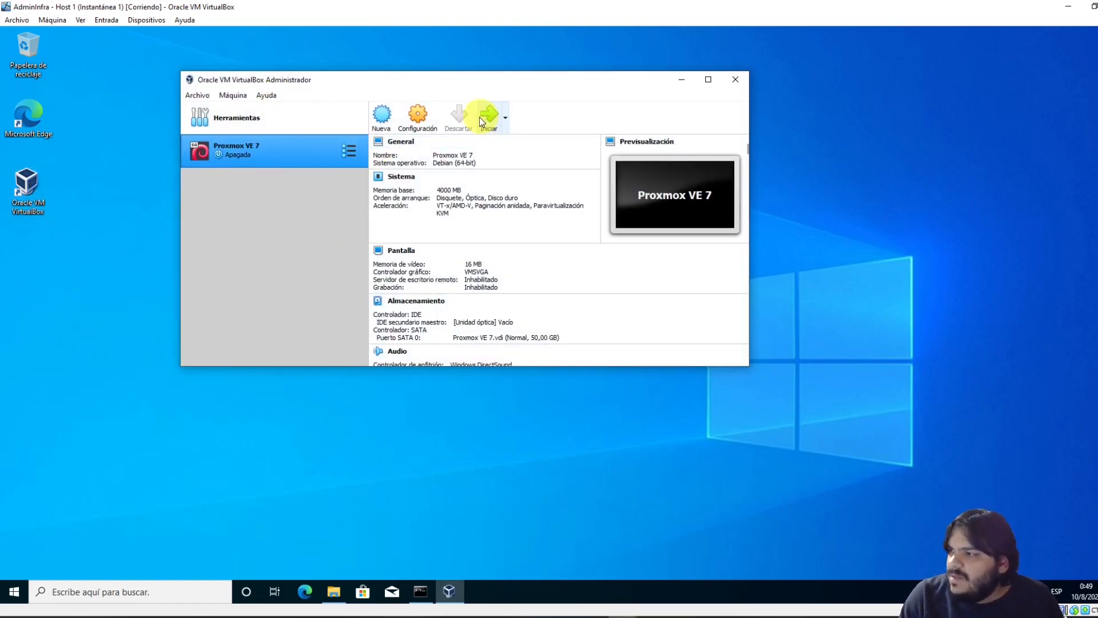
Keep the Proxmox VE 7 network adapter attached to NAT in its settings
left_click(417, 114)
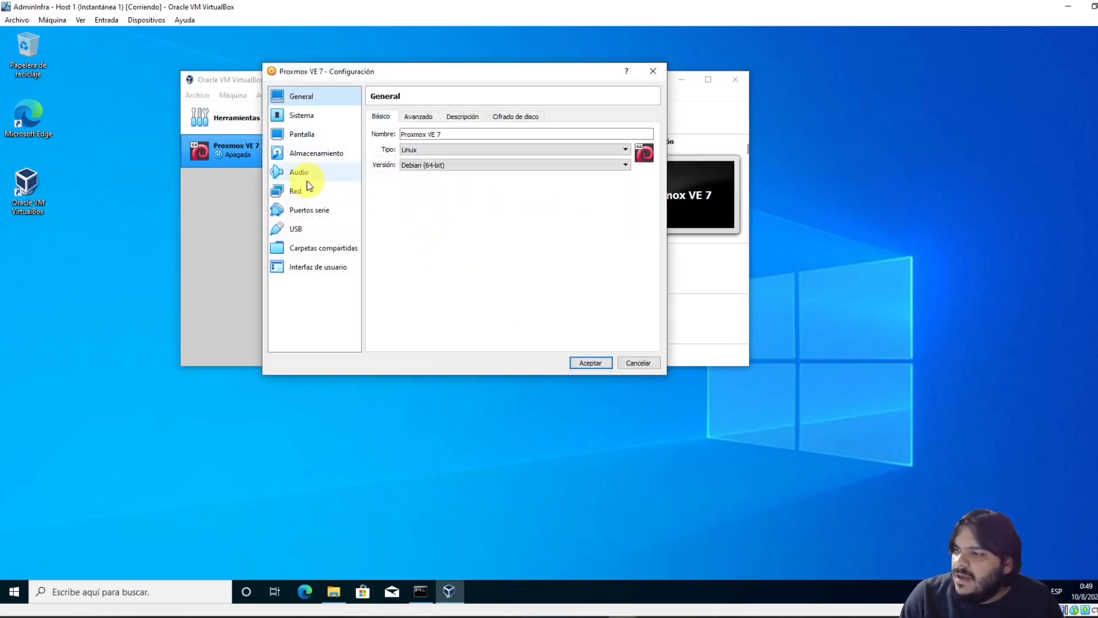
left_click(296, 191)
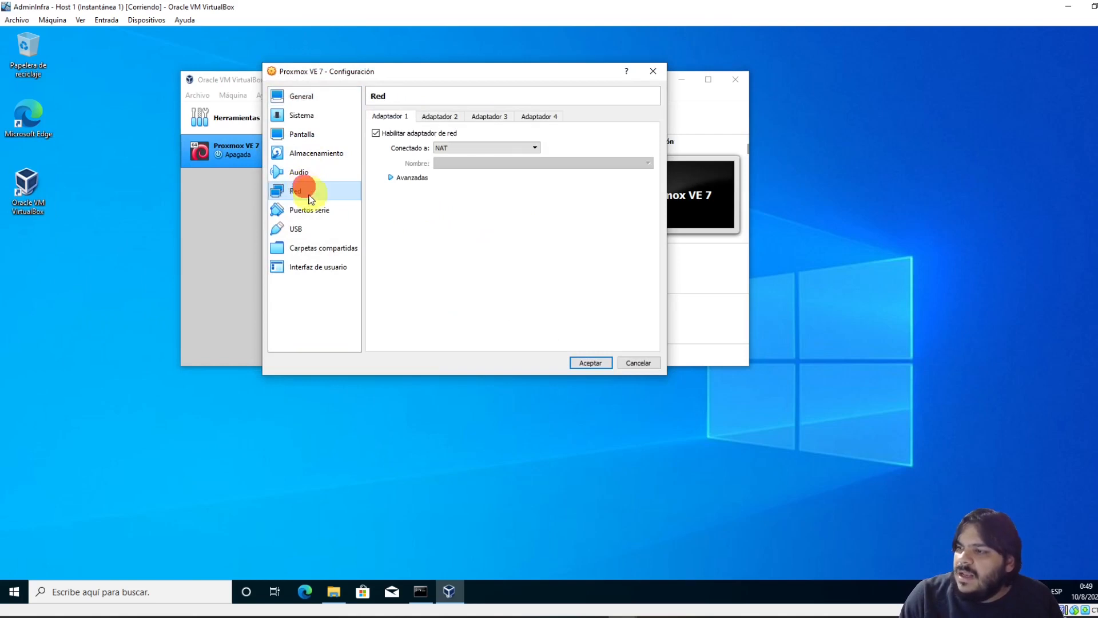
left_click(451, 147)
left_click(463, 144)
left_click(591, 363)
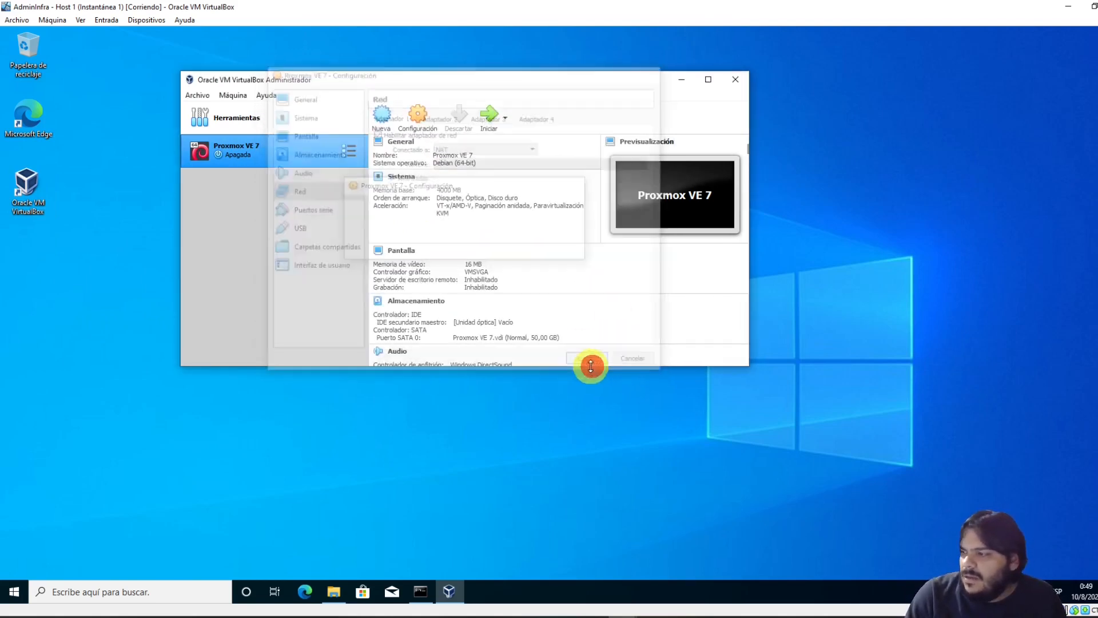
Start Proxmox VE 7 and boot the default GRUB entry to the node1 login prompt
left_click(490, 111)
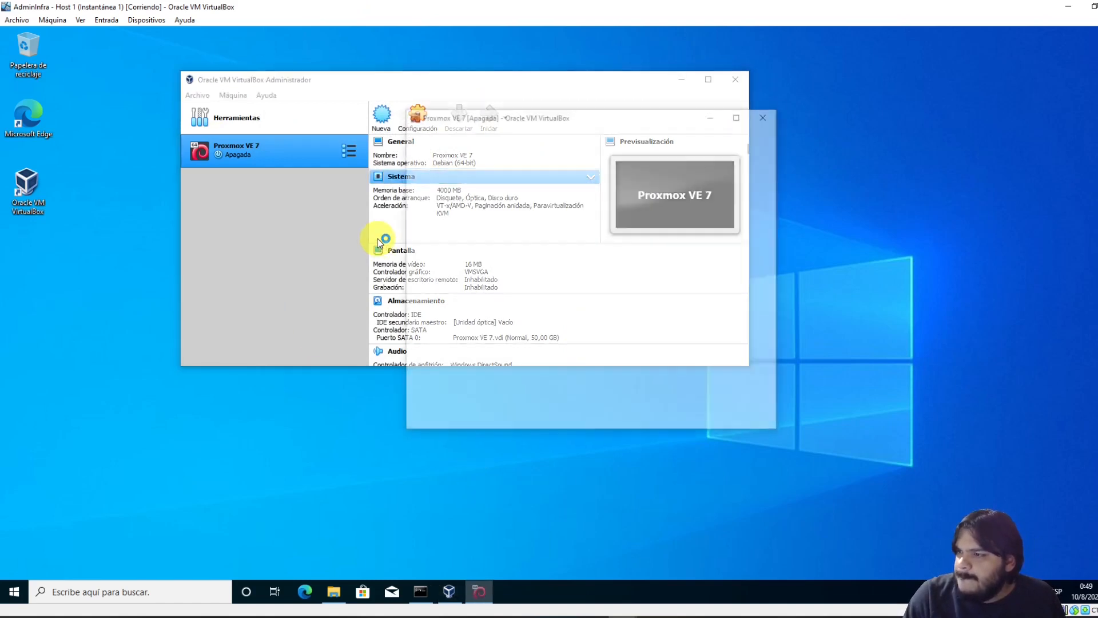
left_click(761, 148)
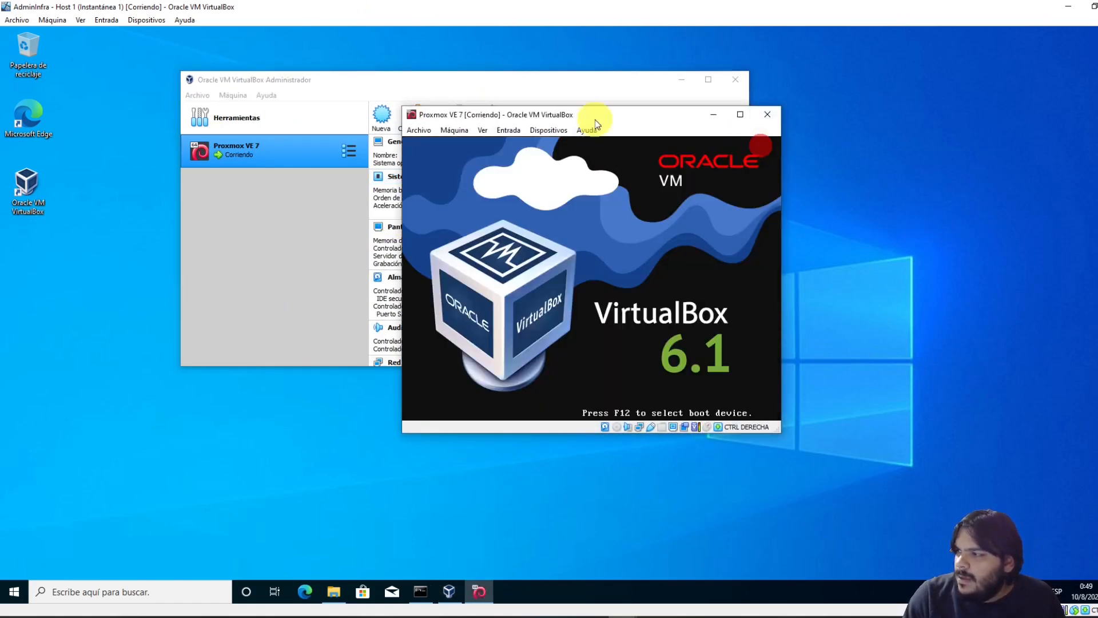
left_click_drag(595, 119, 422, 141)
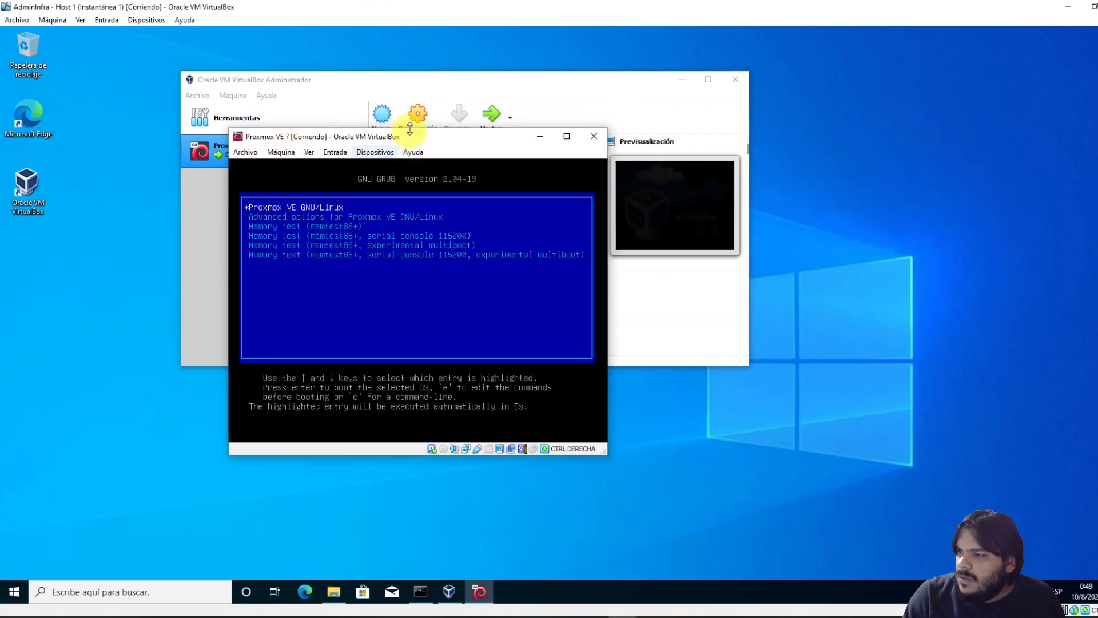
key("Return")
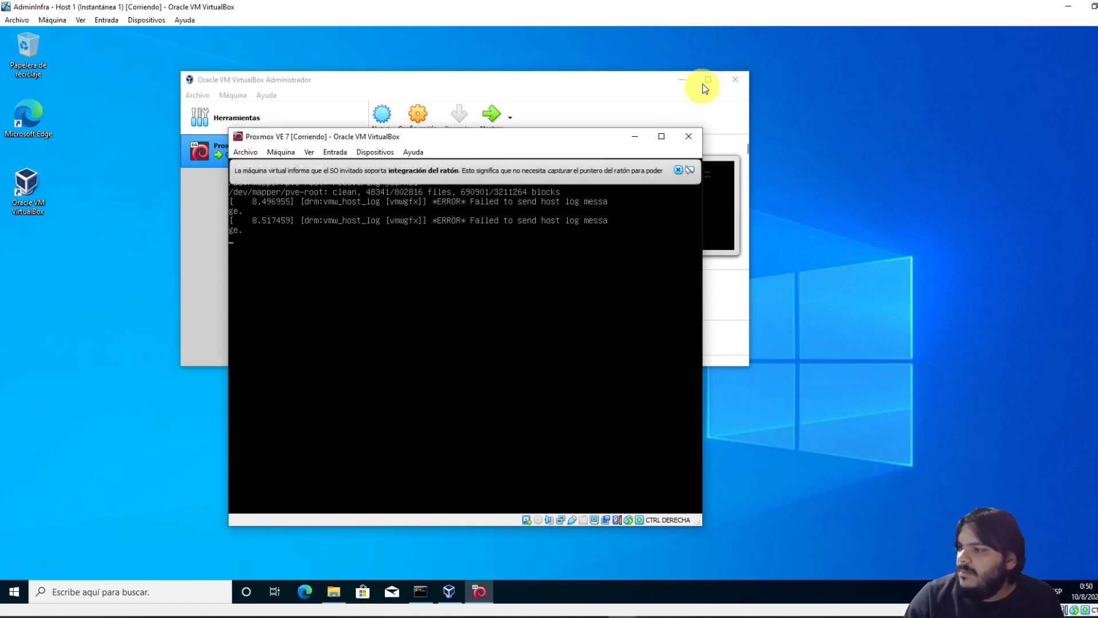
left_click(678, 170)
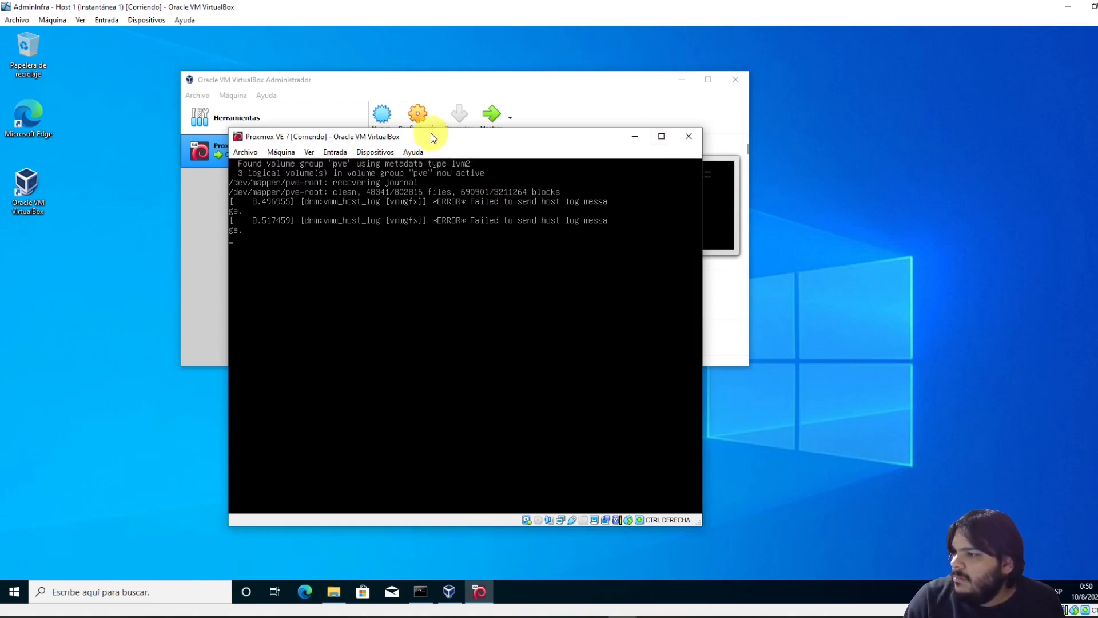
left_click_drag(431, 133, 491, 136)
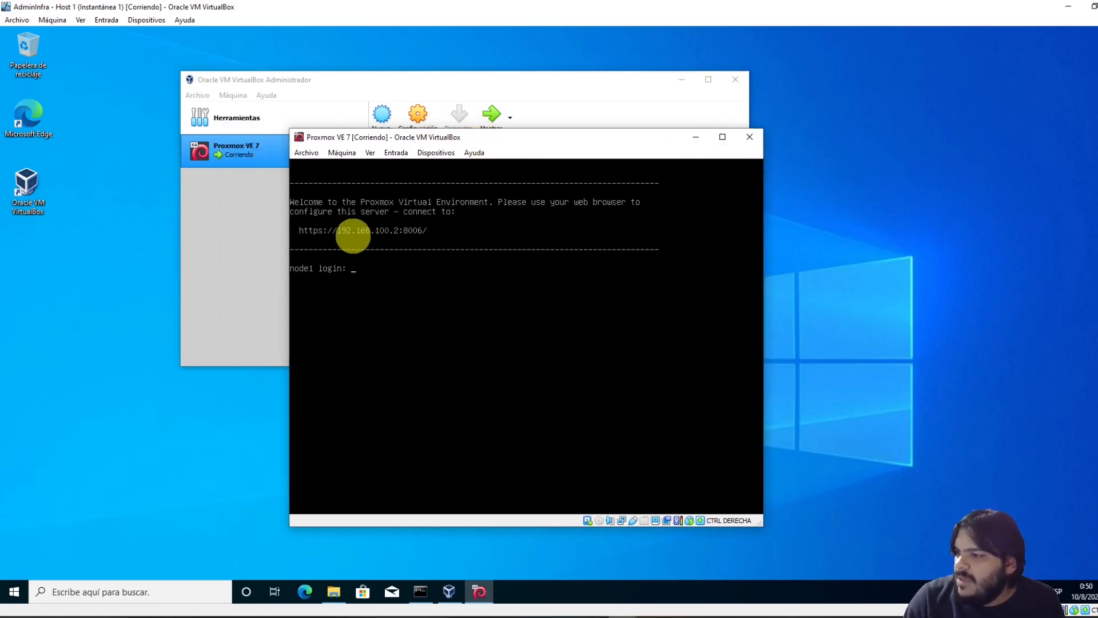
left_click(359, 234)
left_click(397, 232)
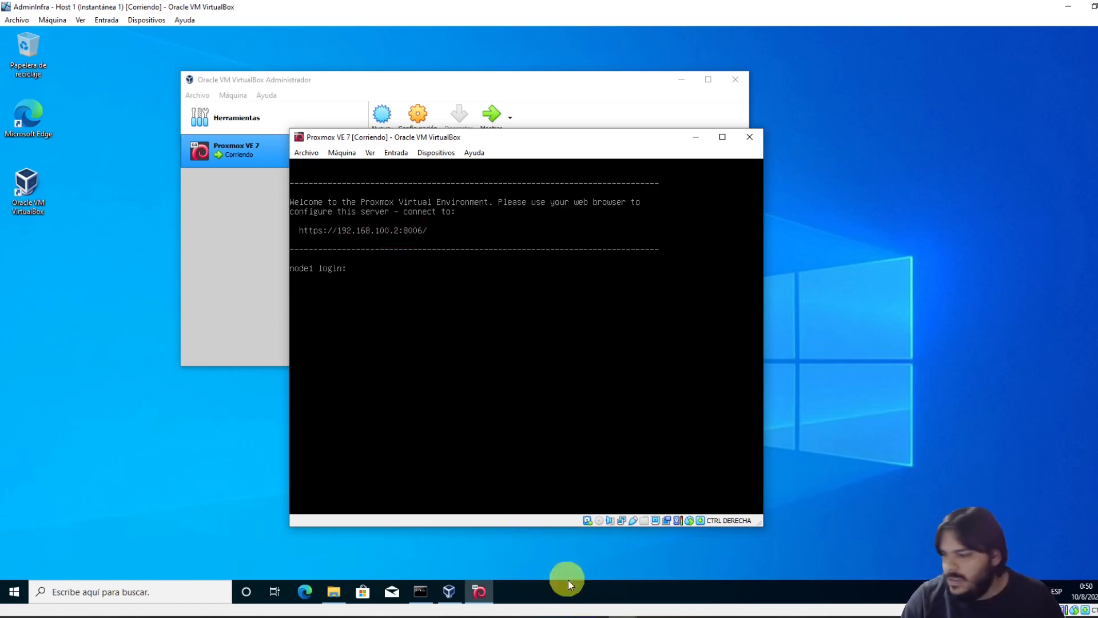
Check in server1's network settings that its adapter is attached to NAT
mouse_move(627, 615)
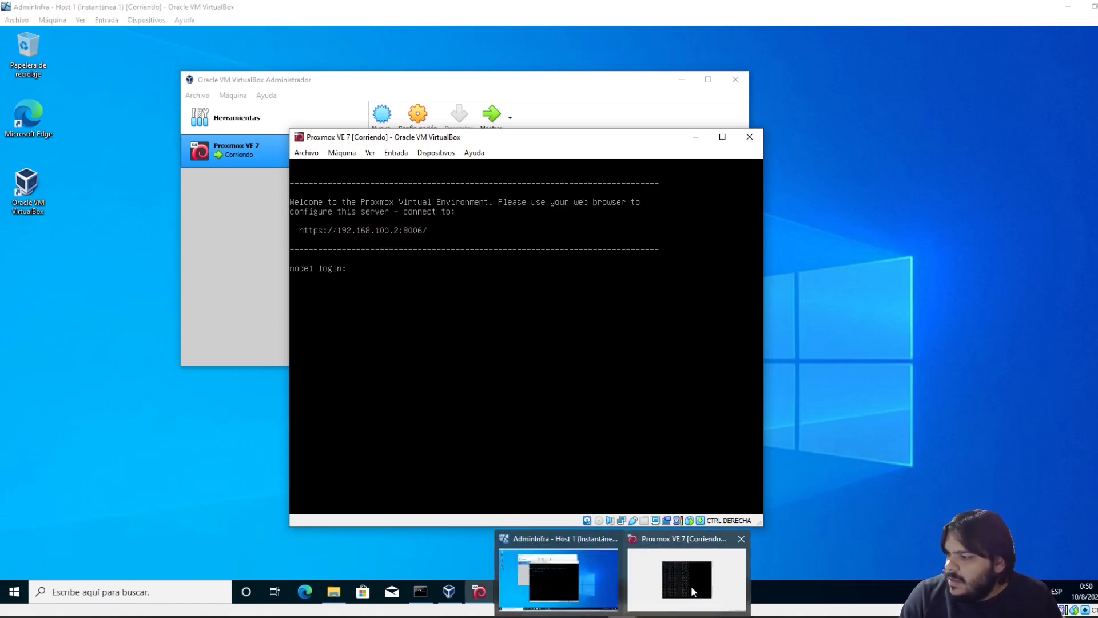
left_click(692, 584)
left_click(53, 20)
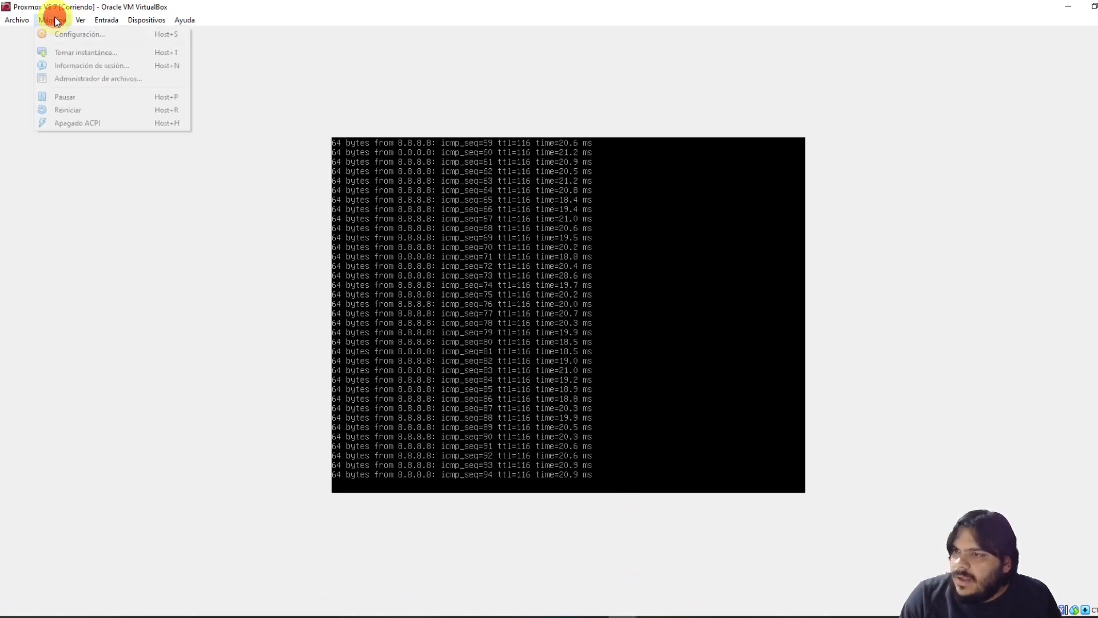
left_click(64, 32)
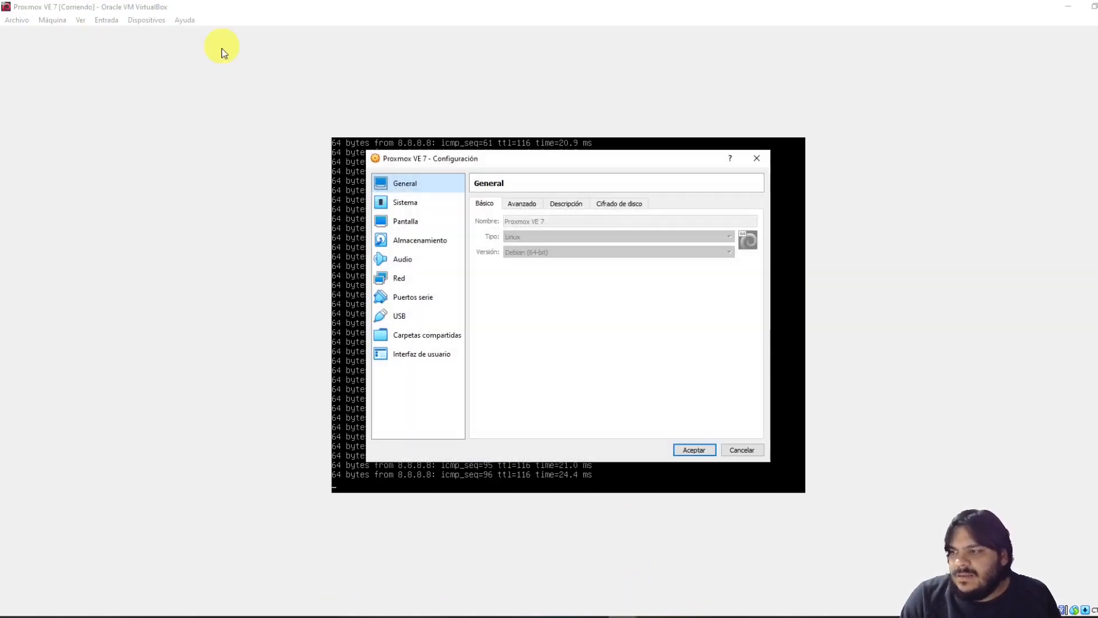
left_click(413, 276)
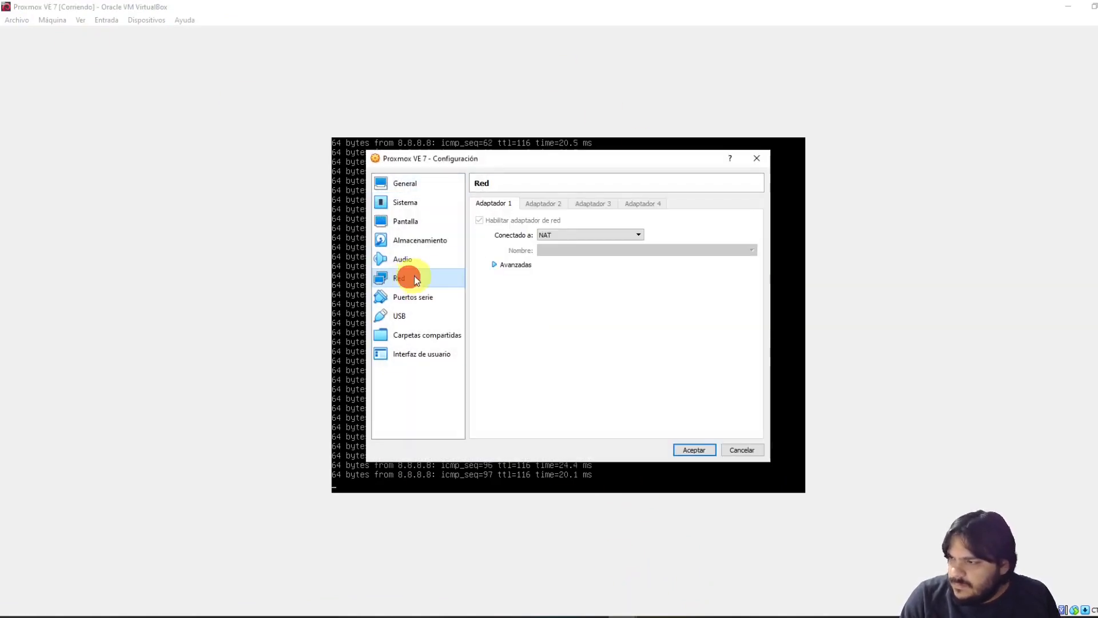
left_click(757, 158)
left_click(1067, 7)
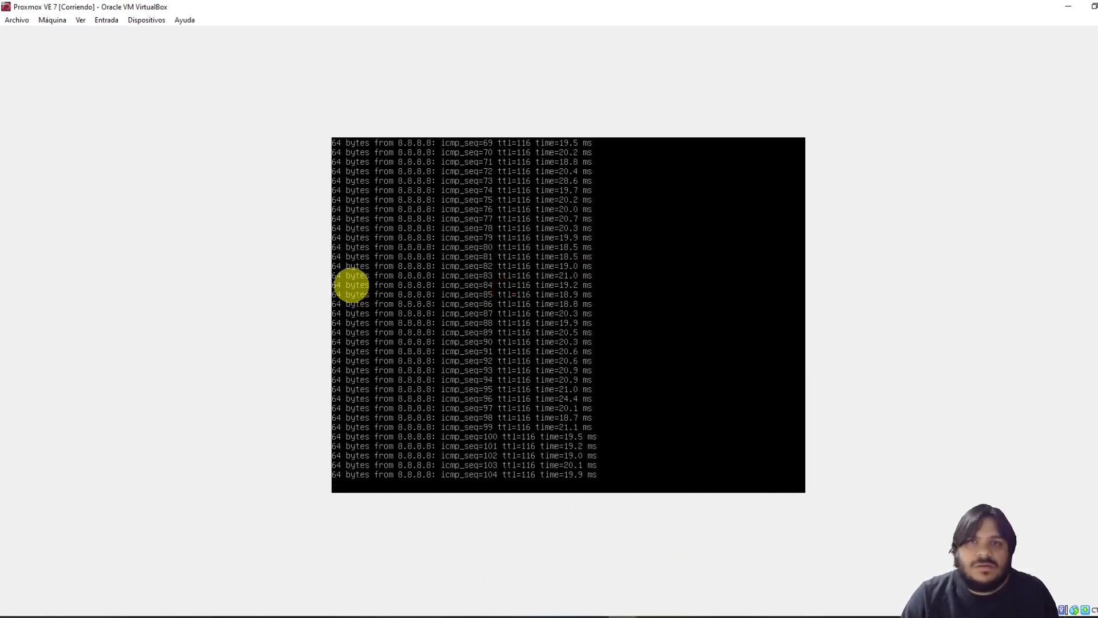
Stop server1's ping at 0% loss and run ip a, showing vmbr0 at 10.0.2.254/24
key("ctrl+c")
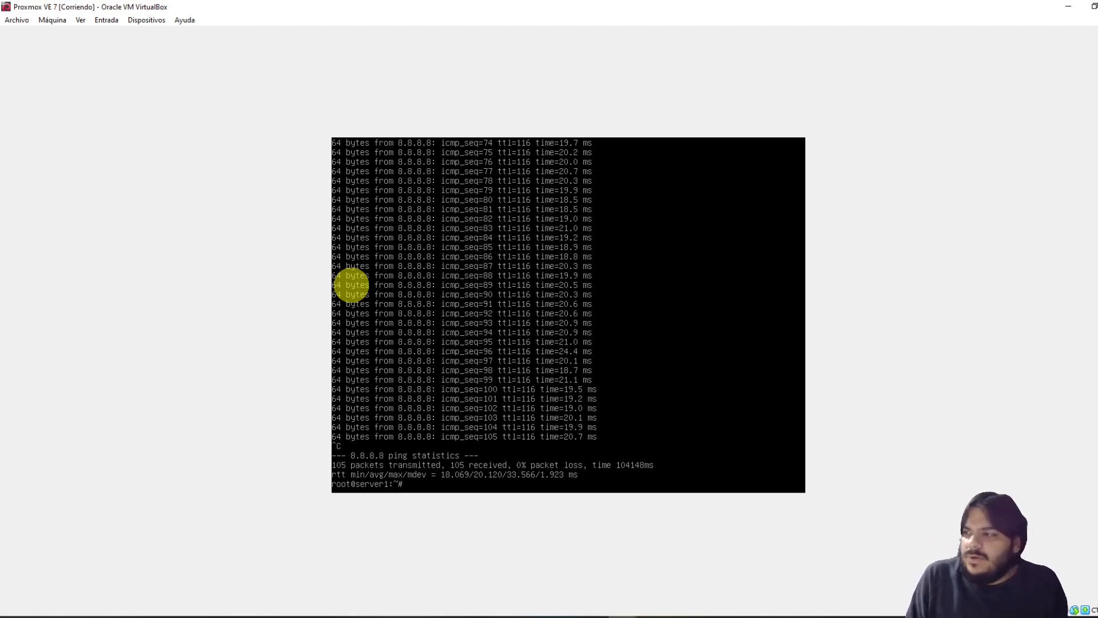
left_click(499, 420)
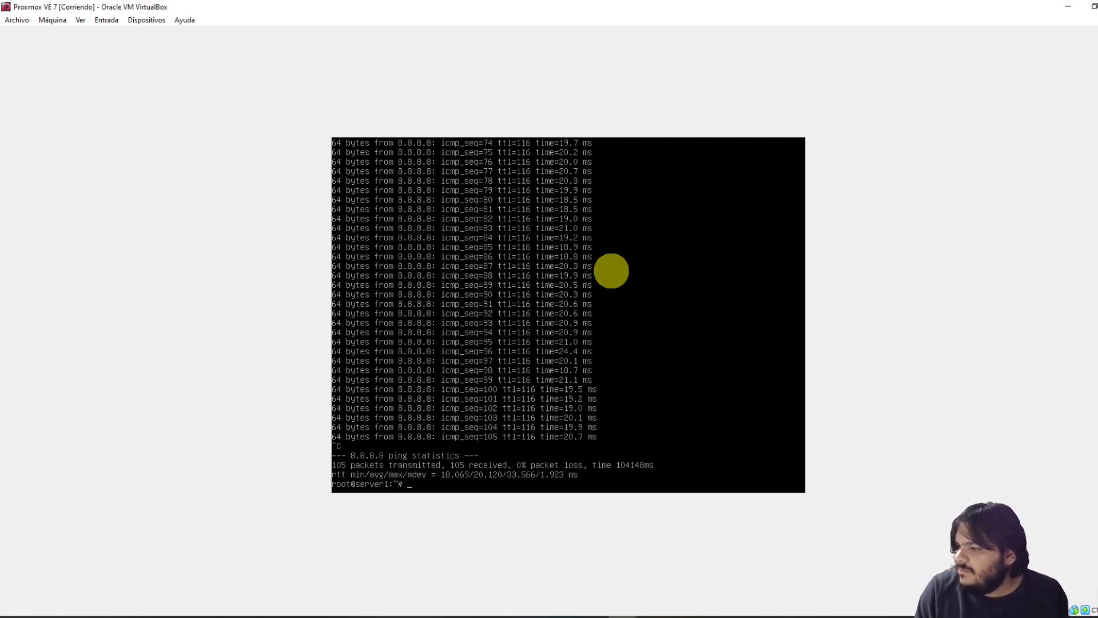
type("ip a")
key("Return")
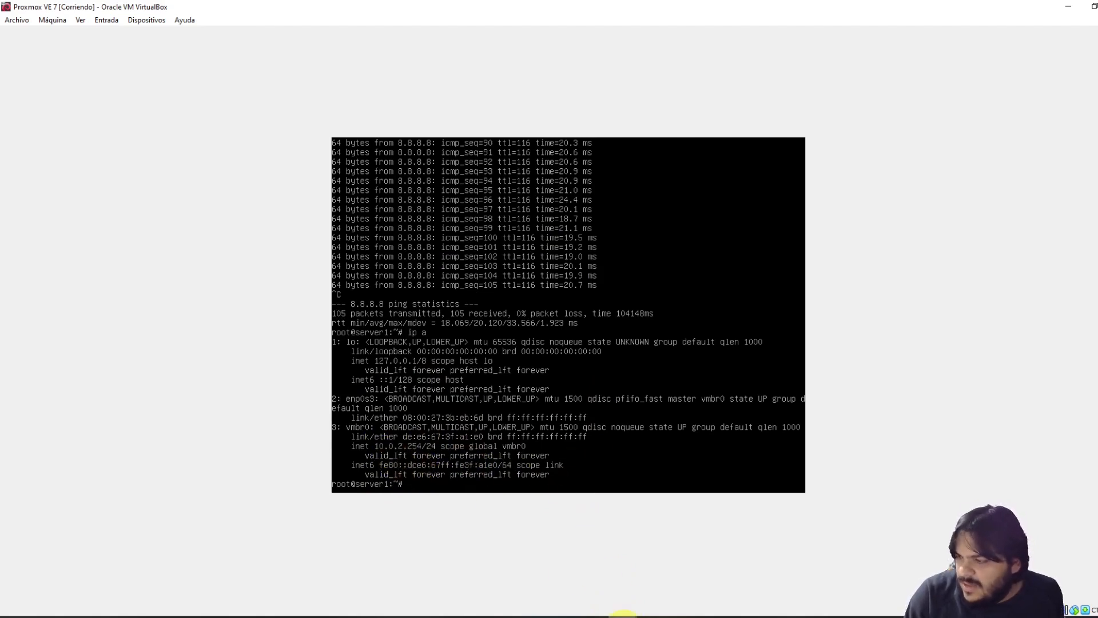
left_click(625, 617)
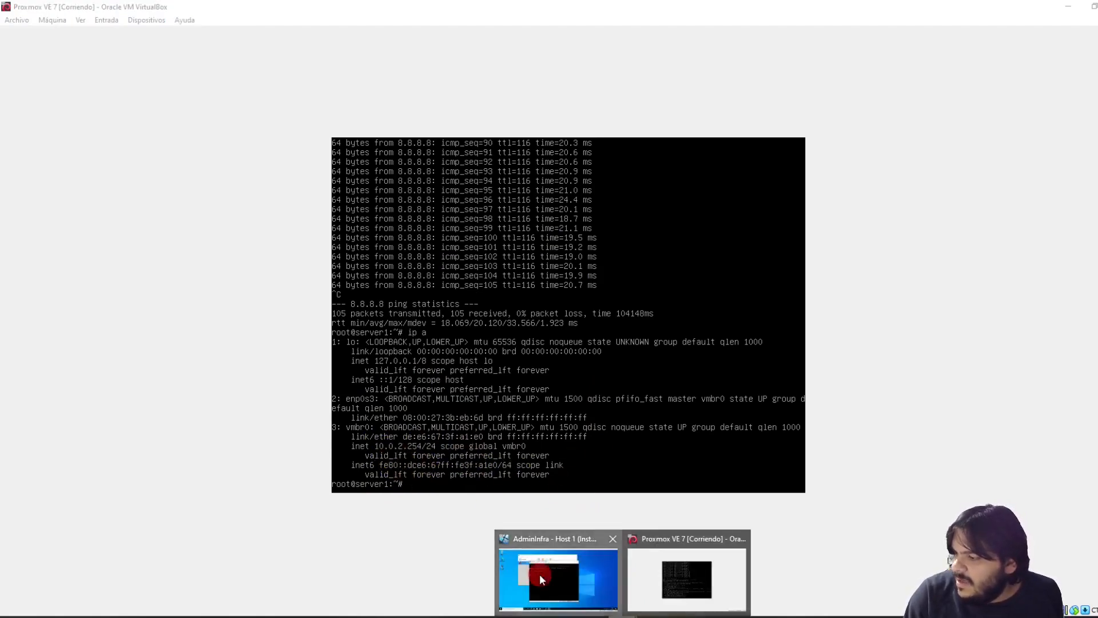
Log in to node1 as root and run ip a, showing vmbr0 at 192.168.100.2/24
left_click(540, 574)
left_click(377, 313)
left_click(343, 235)
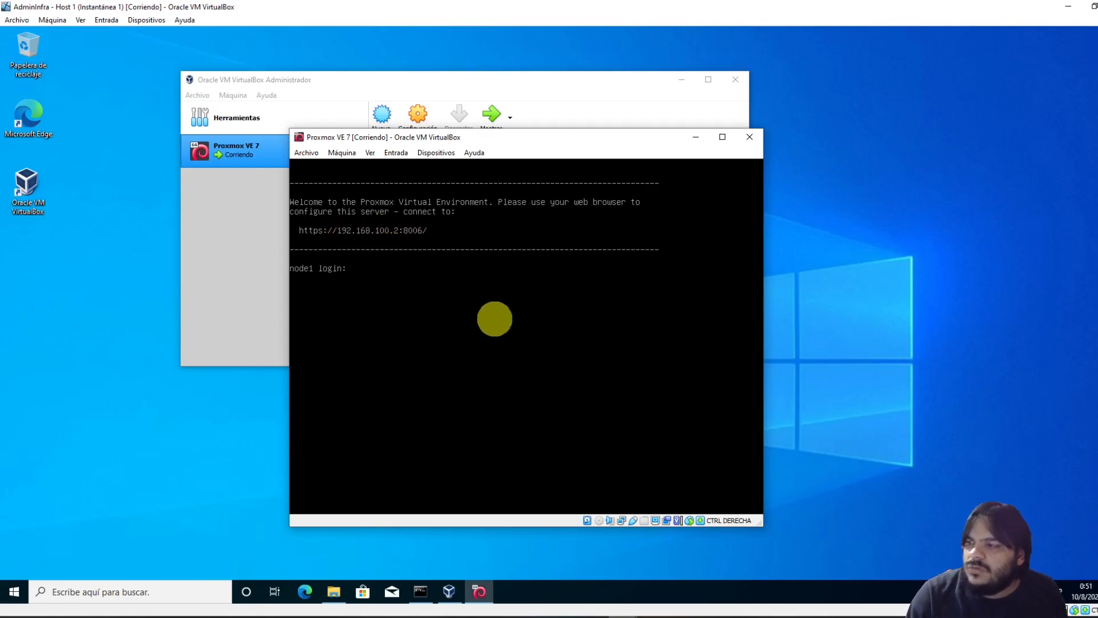
type("root")
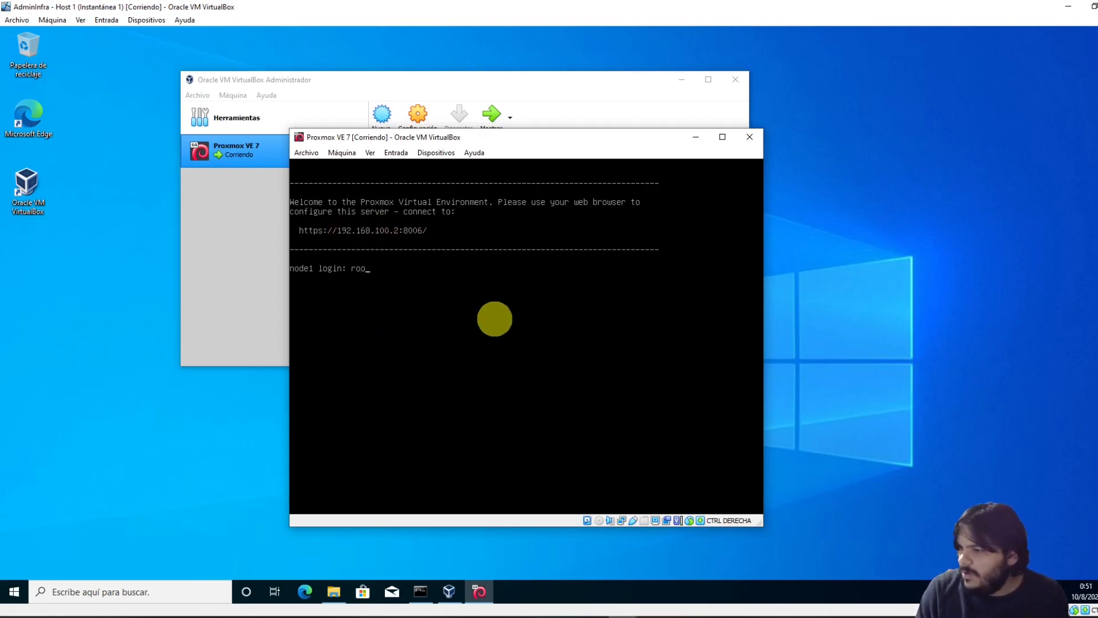
key("Return")
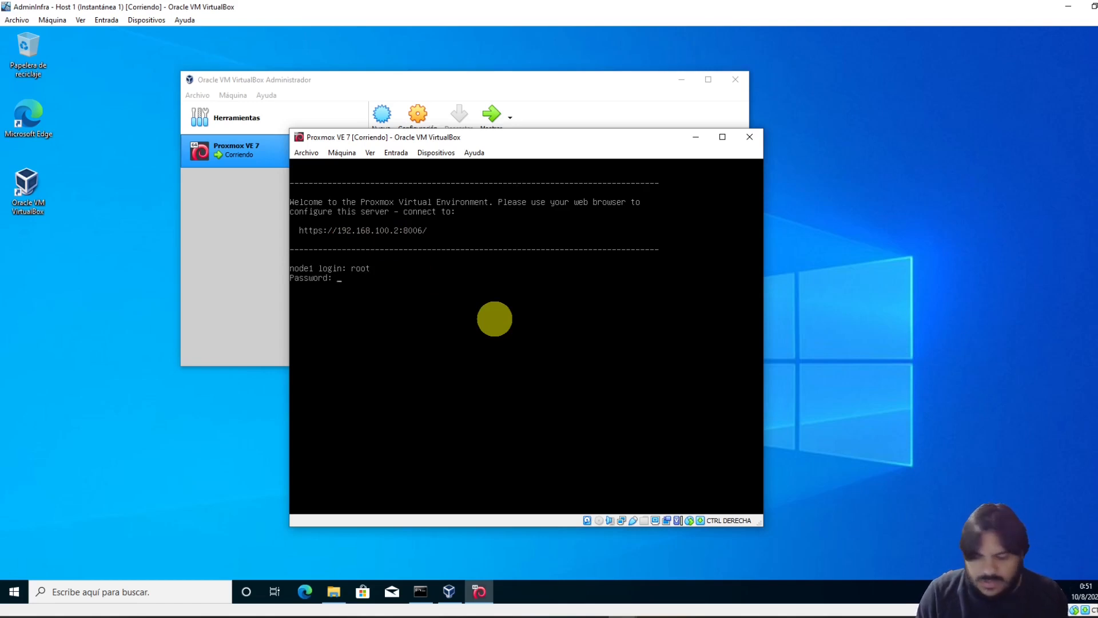
key("Return")
type("ip a")
key("Return")
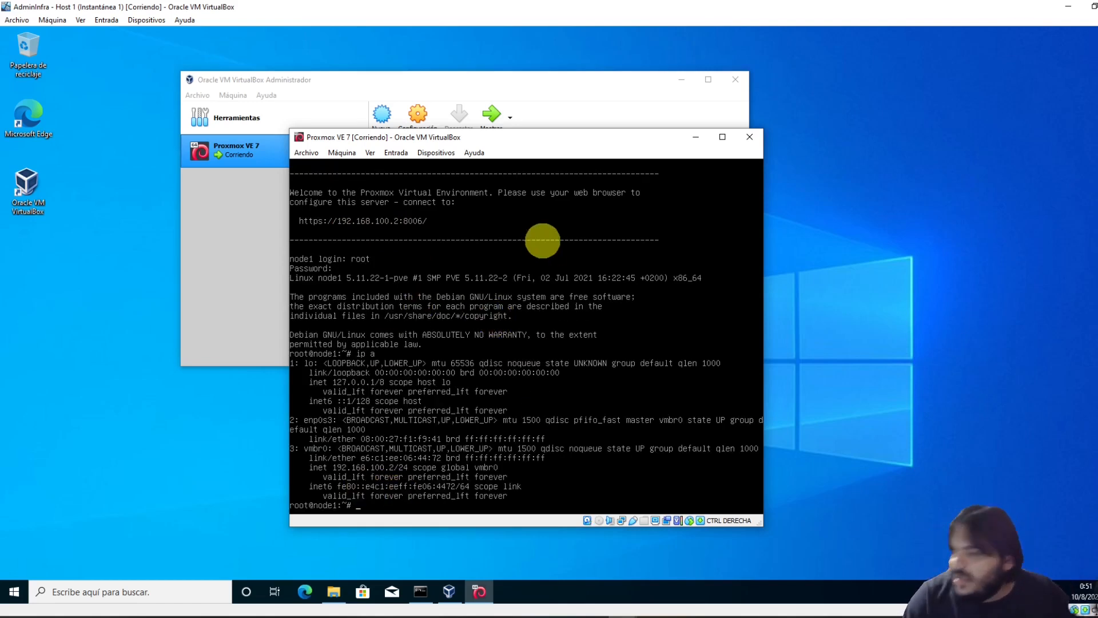
Show node1's routing table with ip route: default via 192.168.100.1
type("ping")
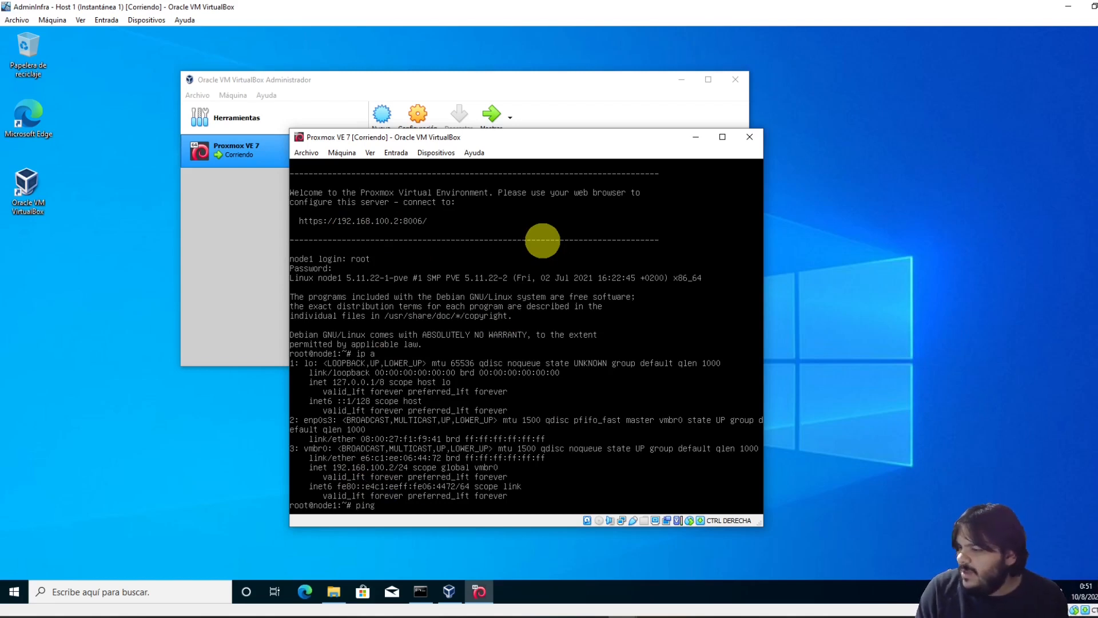
key("BackSpace")
key("BackSpace")
key("BackSpace")
key("BackSpace")
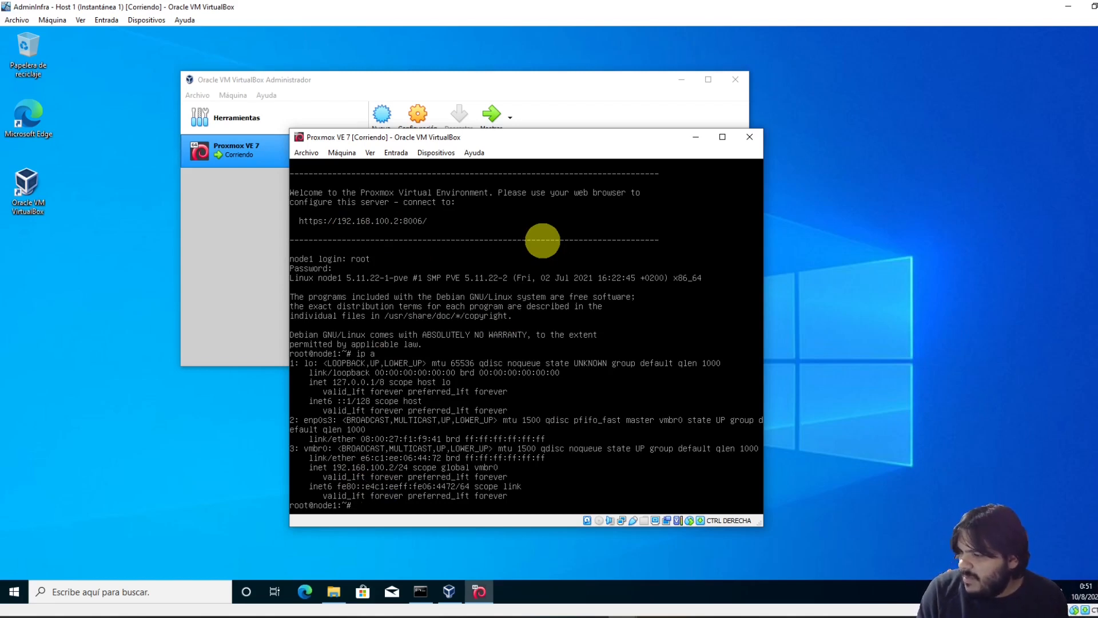
type("ip route")
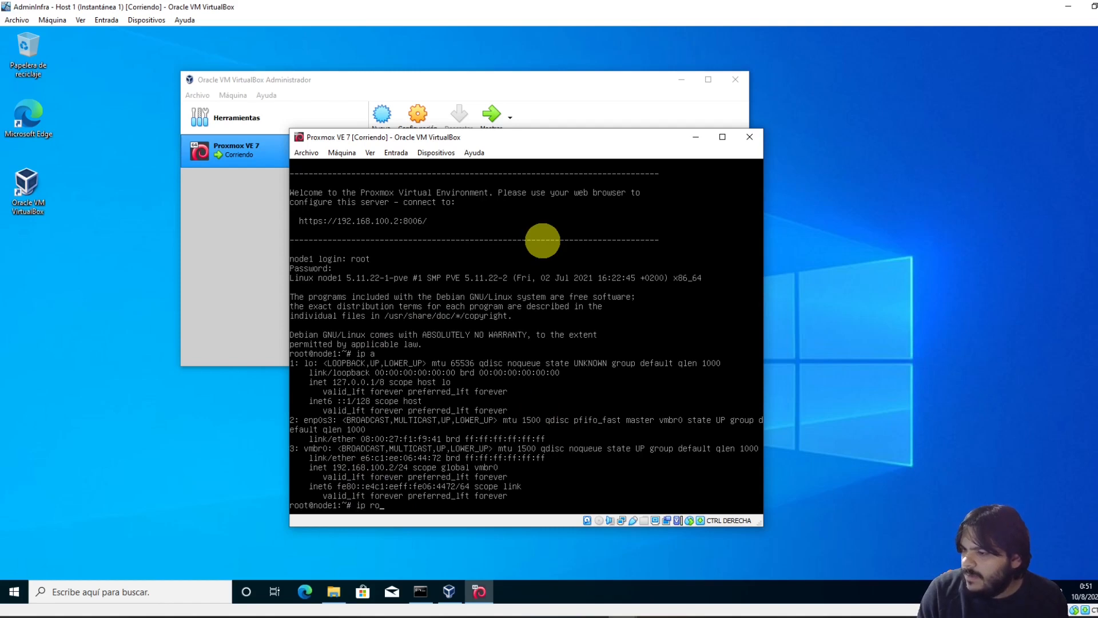
key("Return")
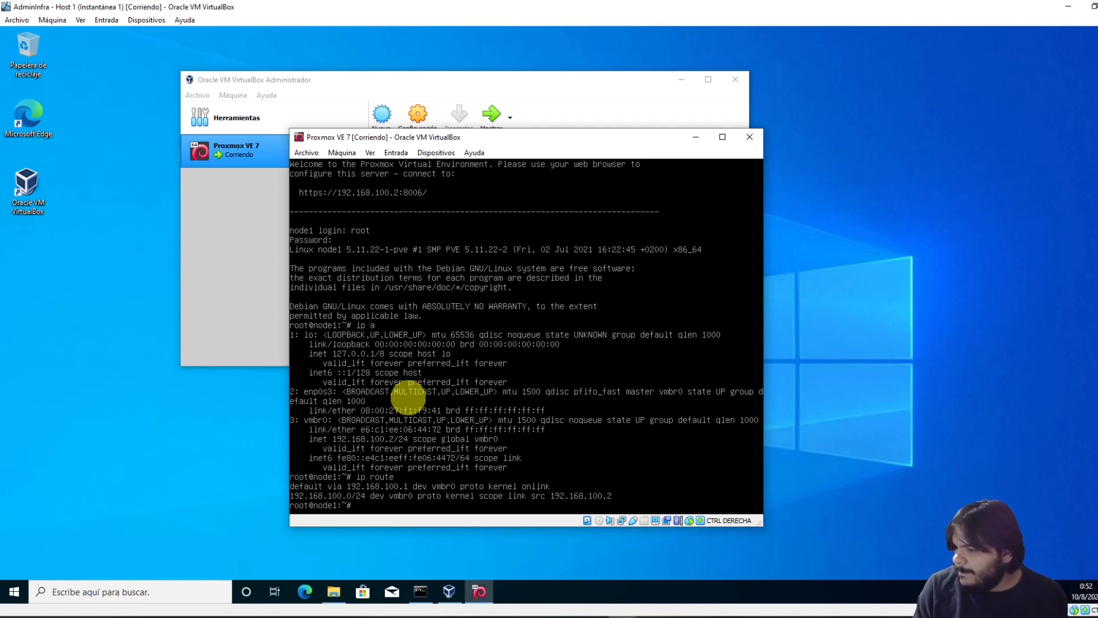
Ping gateway 192.168.100.1 from node1, stop it at 100% loss, and begin typing /etc/network
type("ping")
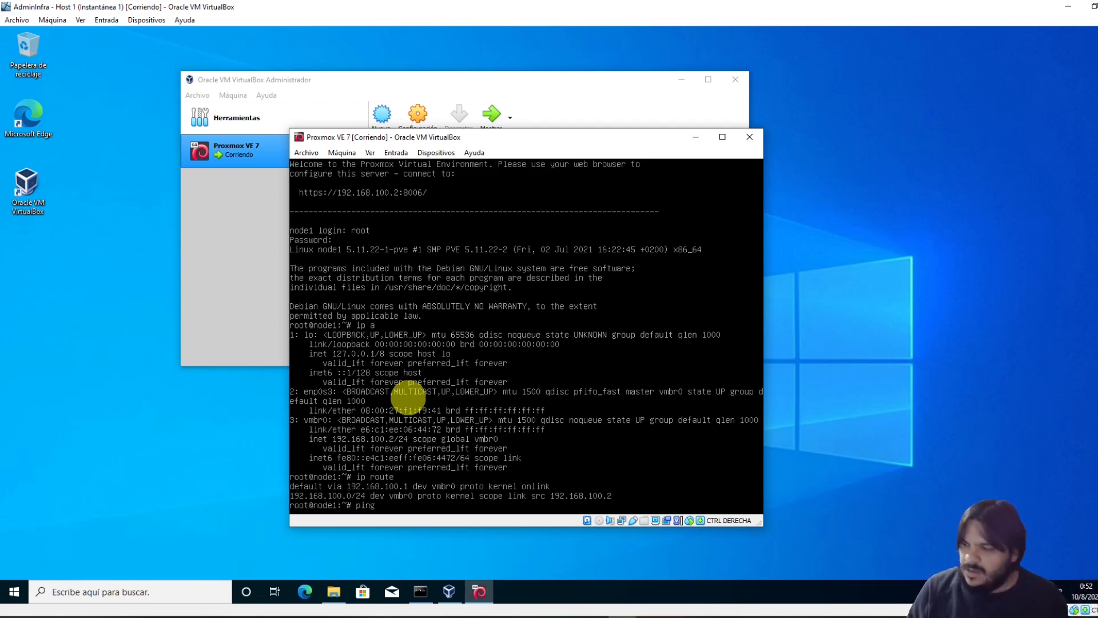
type(" 192.168")
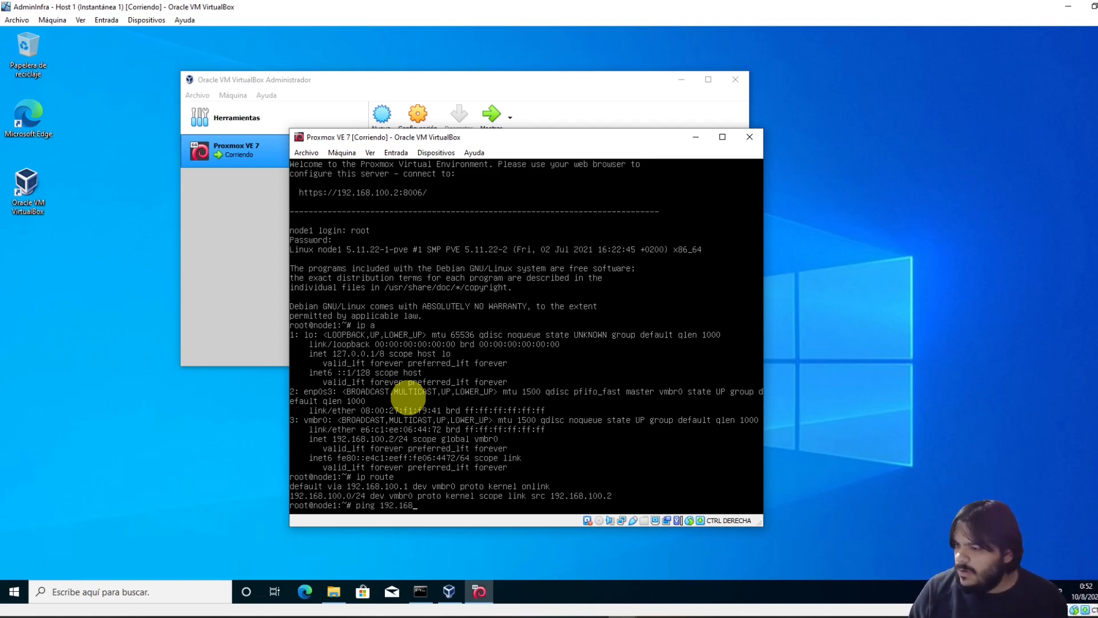
type(".100.1")
key("Return")
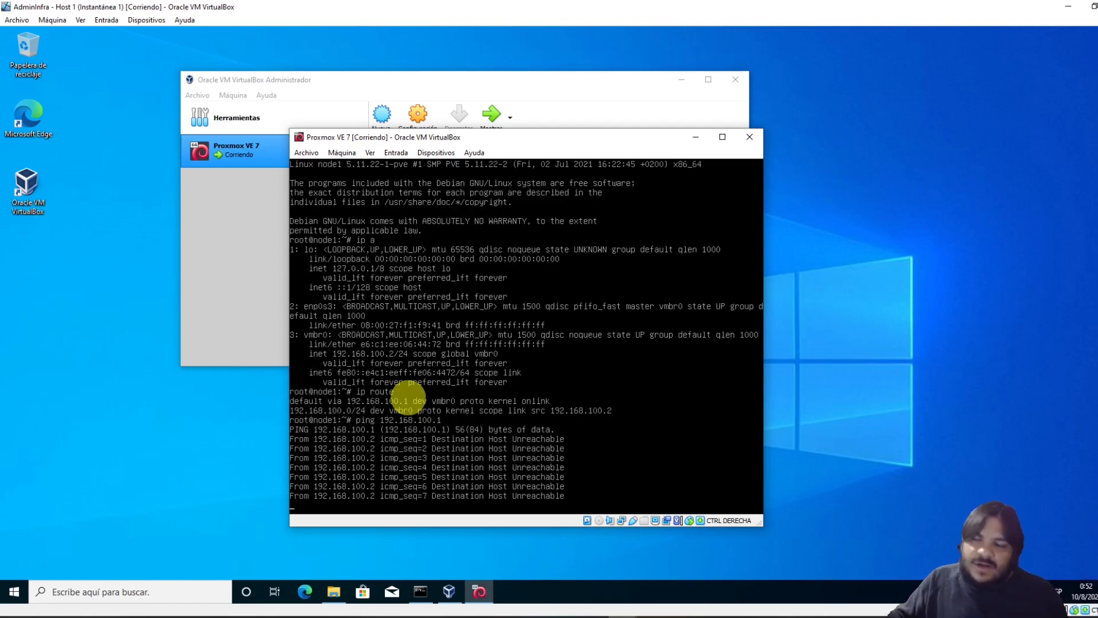
key("ctrl+c")
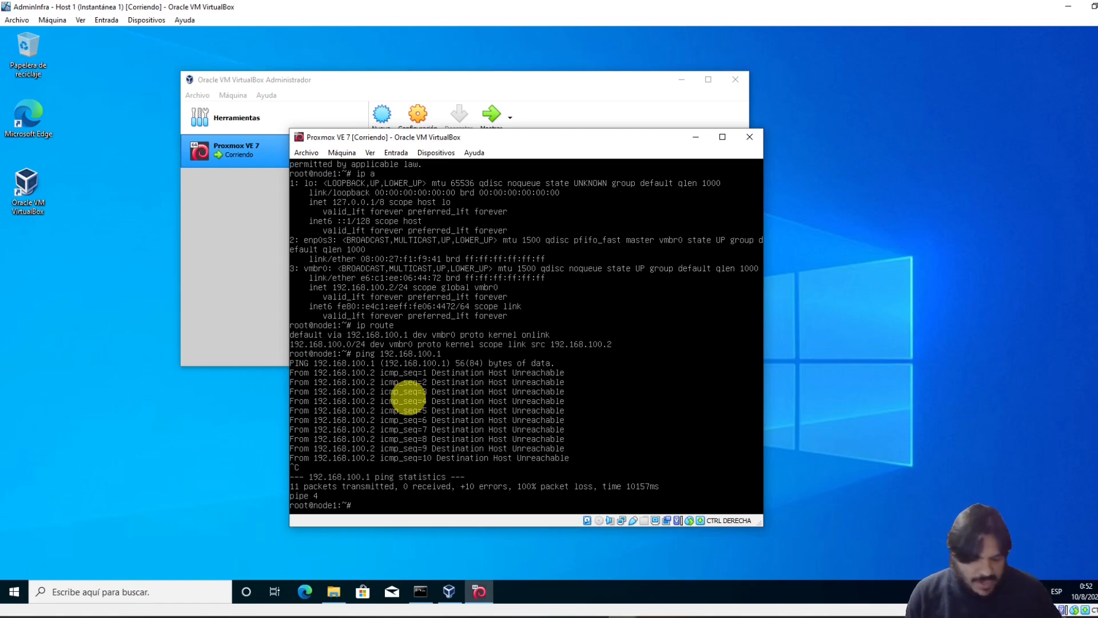
type("/etc/")
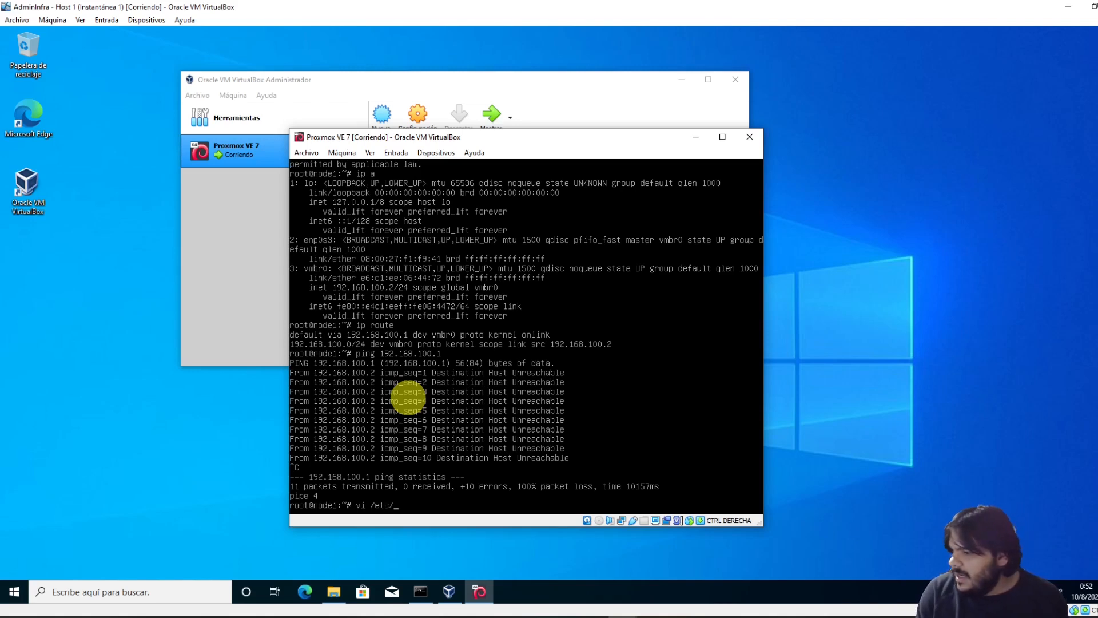
type("network")
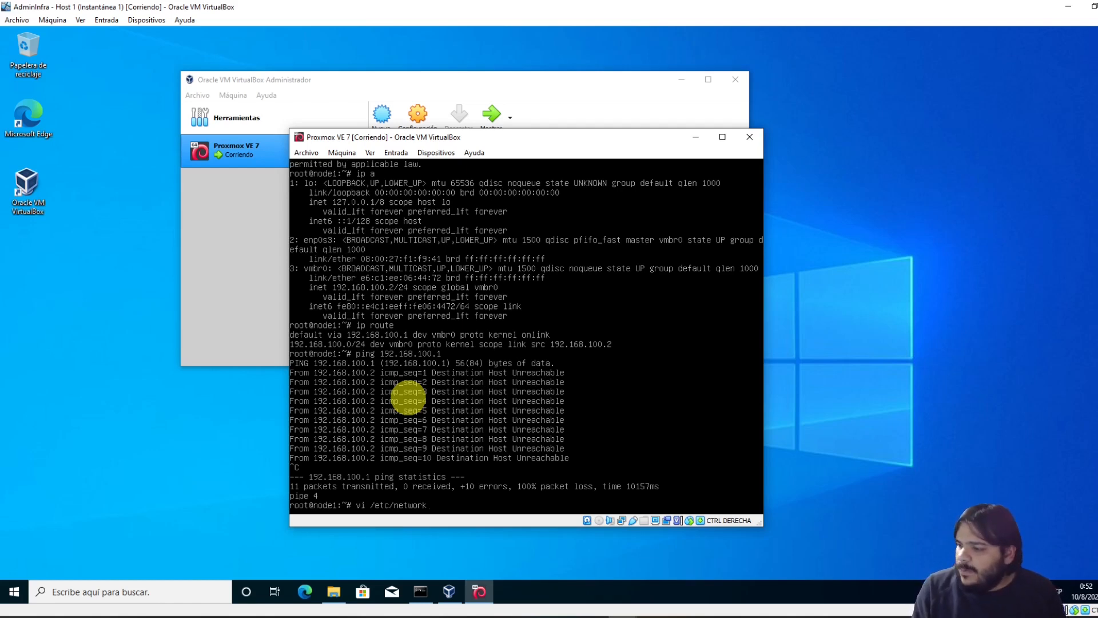
Open node1's /etc/network/interfaces in vi to review the vmbr0 bridge settings
type("interfaces")
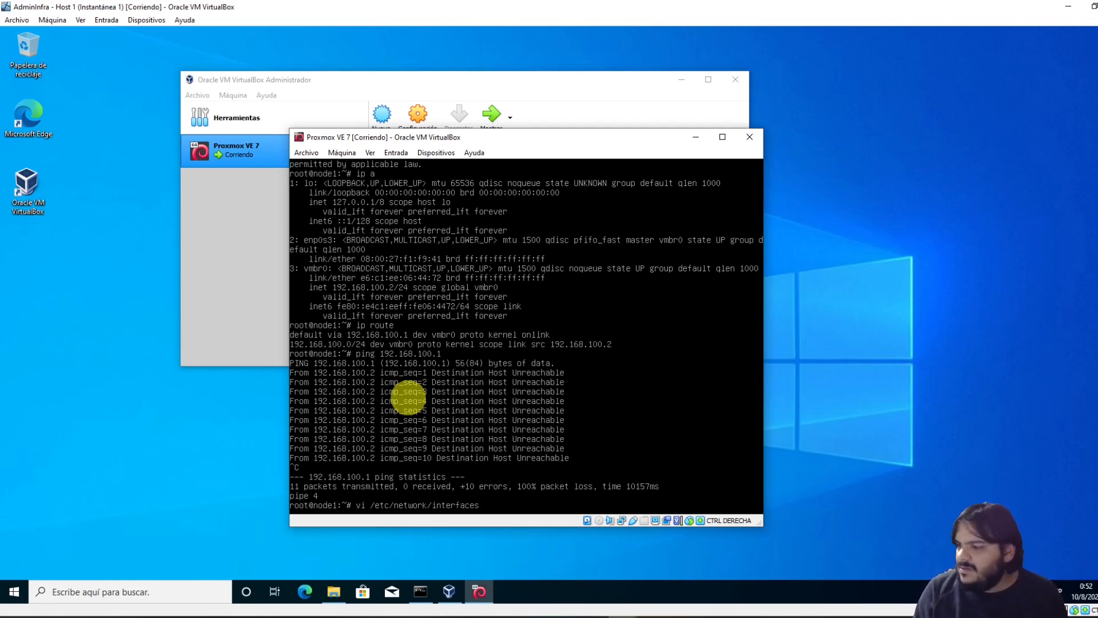
key("Return")
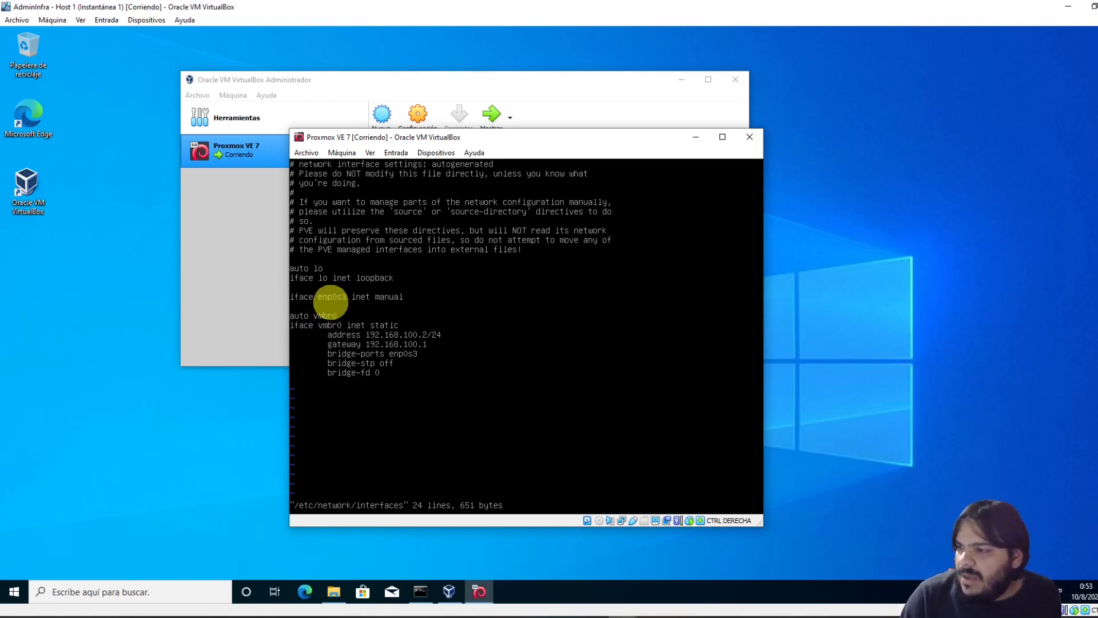
Quit the interfaces file in vi without saving and cancel the recalled ip route command
type(":q")
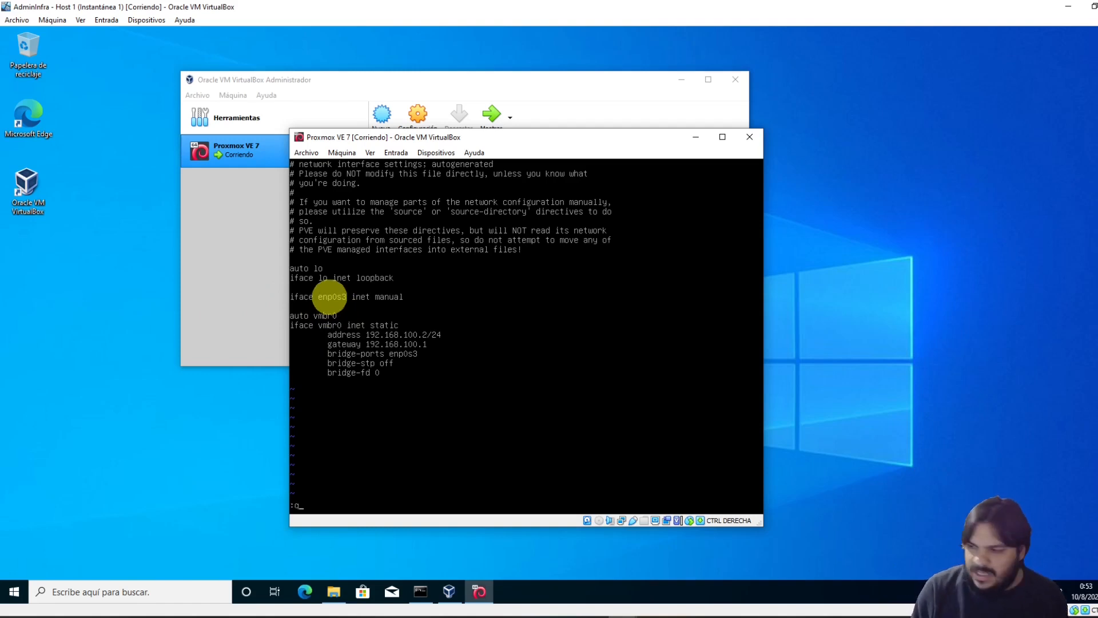
key("Return")
key("Up")
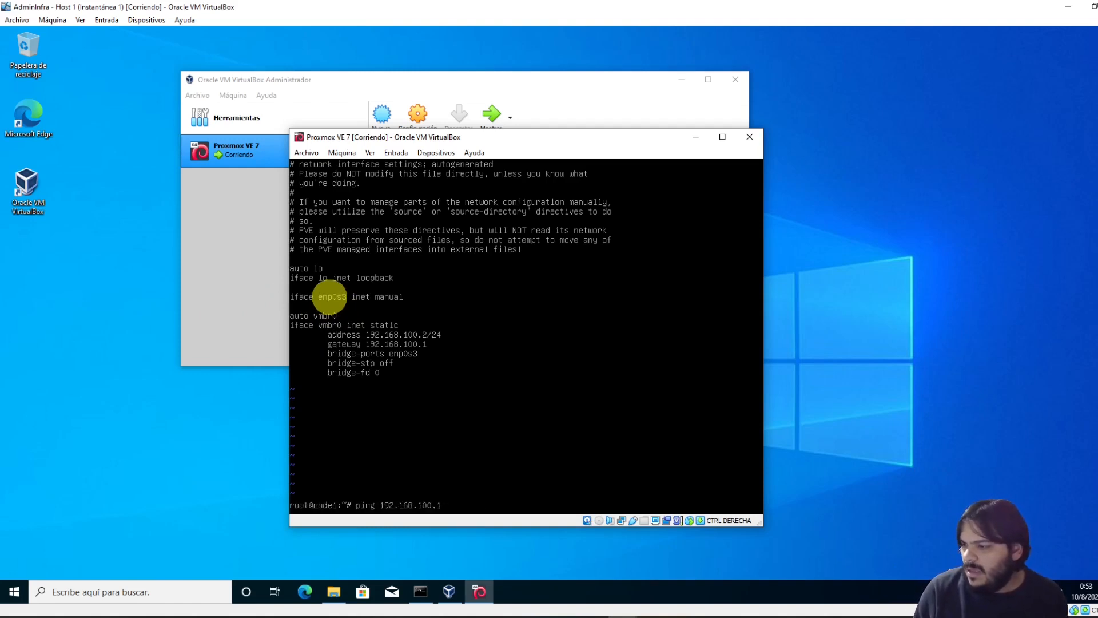
key("Up")
key("ctrl+c")
Run ip a, showing vmbr0 still at 192.168.100.2/24, and begin a vi command
type("o")
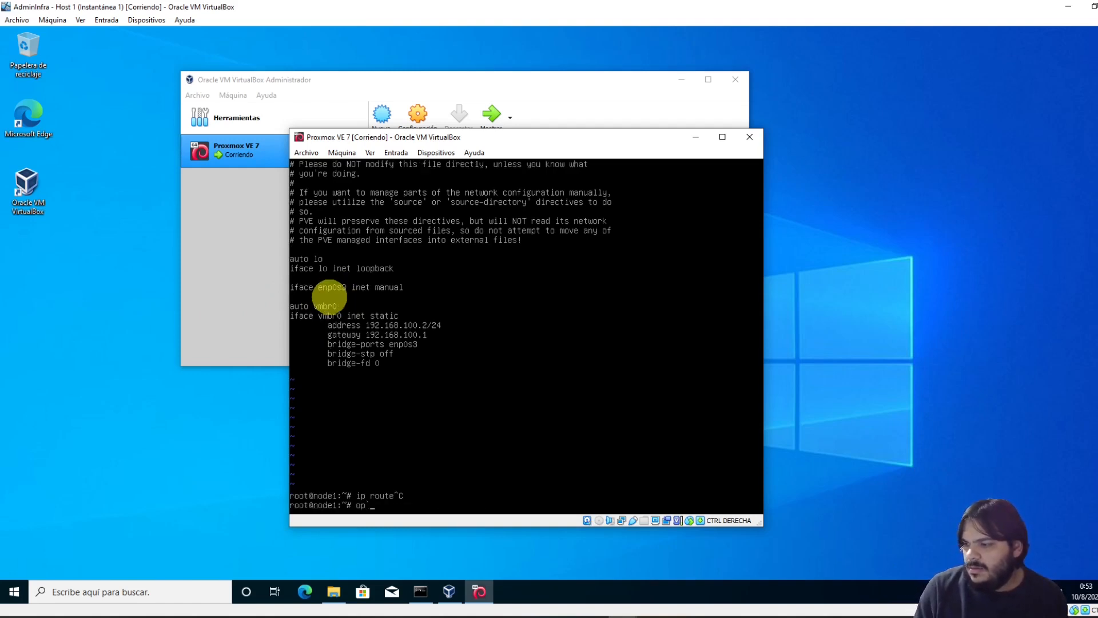
type("ip a")
key("Return")
key("Return")
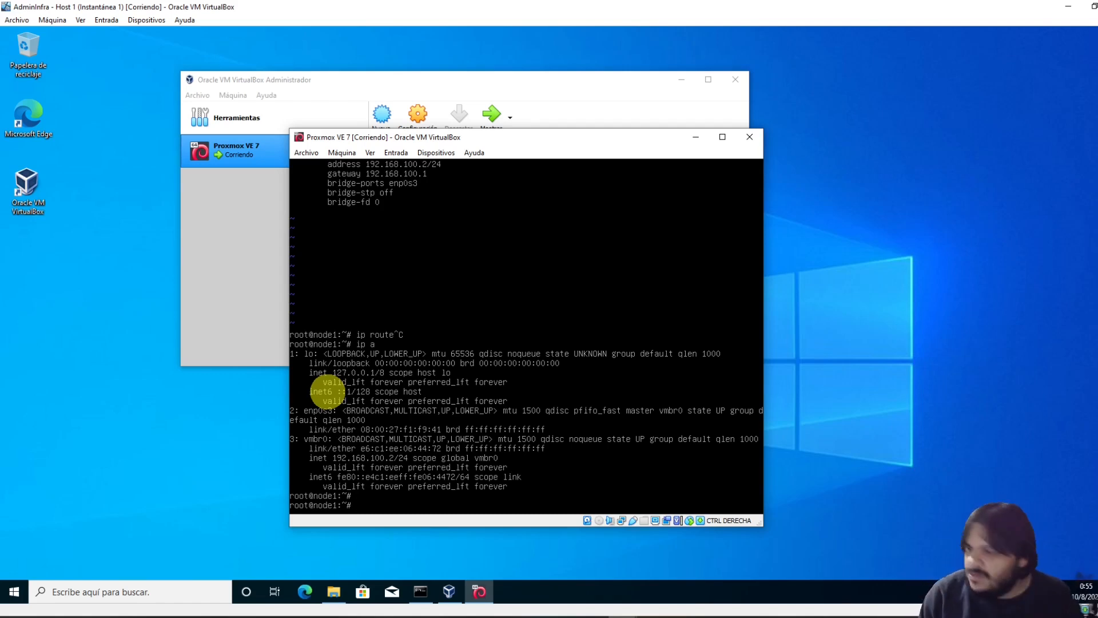
type("vi")
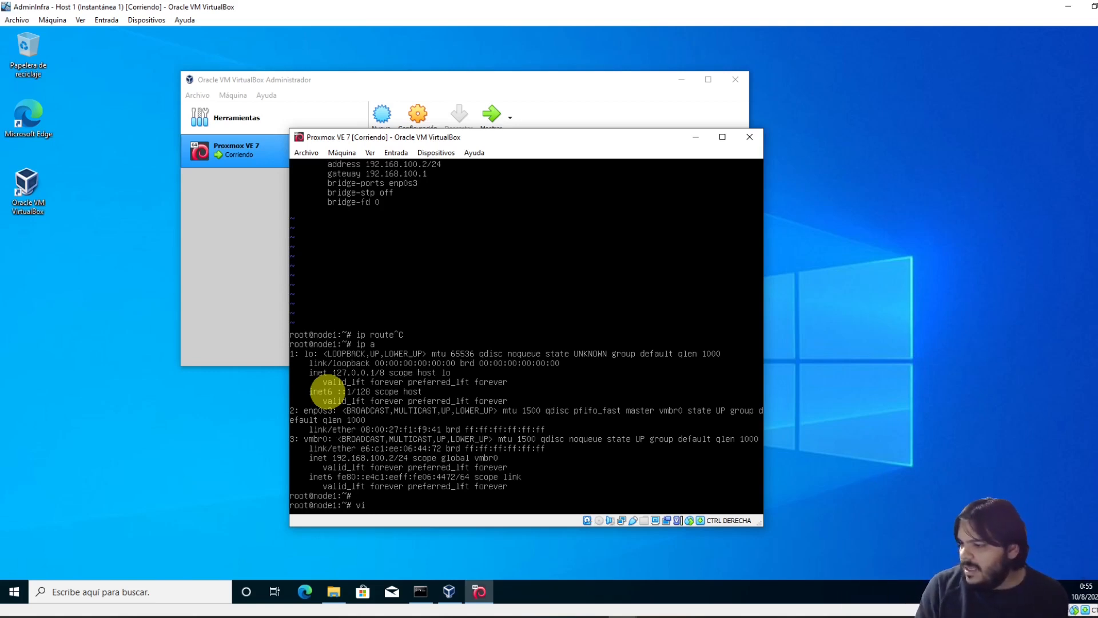
Open /etc/network/interfaces in vi and change vmbr0's address to 10.0.2.20/24
type("/etc/network/interfaces")
key("Return")
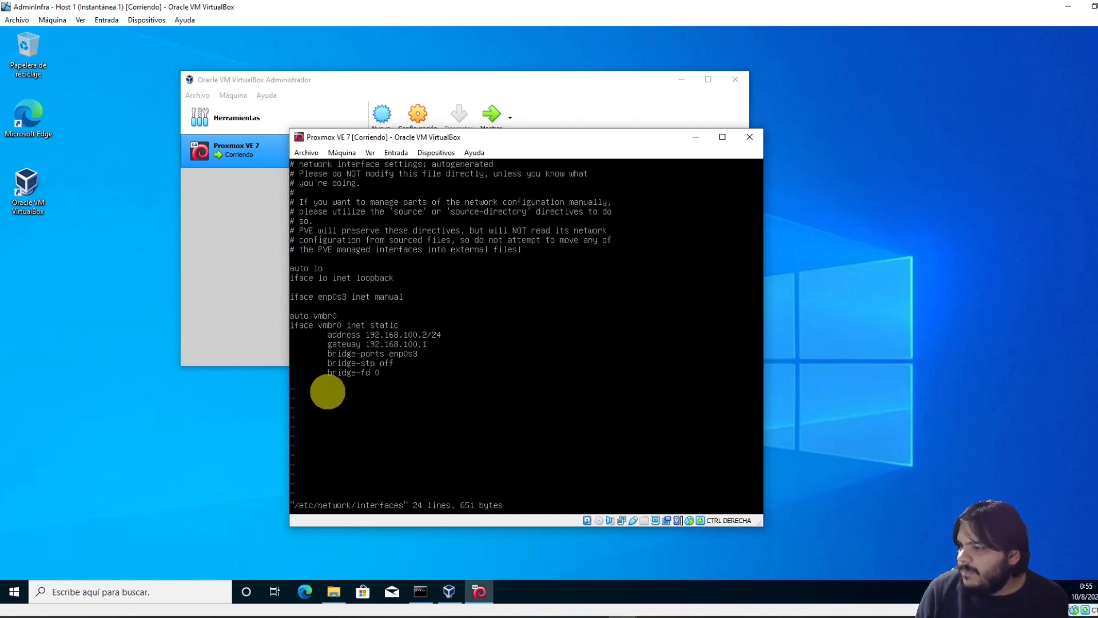
type("10.0.2.")
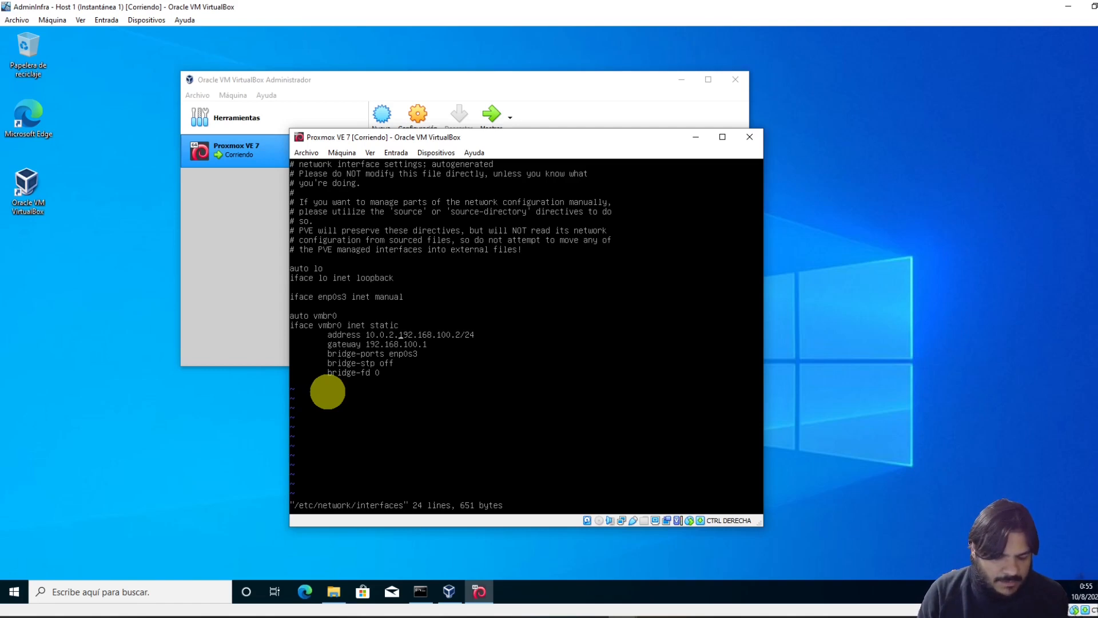
type("20")
key("Delete")
key("Delete")
key("Delete")
key("Delete")
key("Delete")
key("Delete")
key("Delete")
key("Delete")
key("Delete")
key("Delete")
key("Delete")
key("Delete")
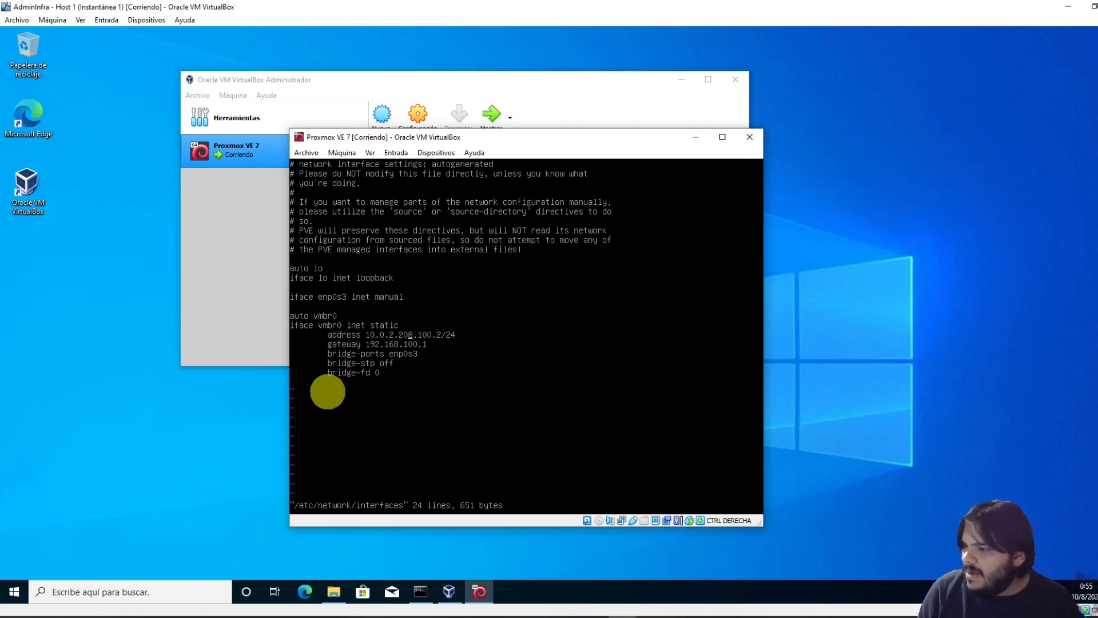
key("Delete")
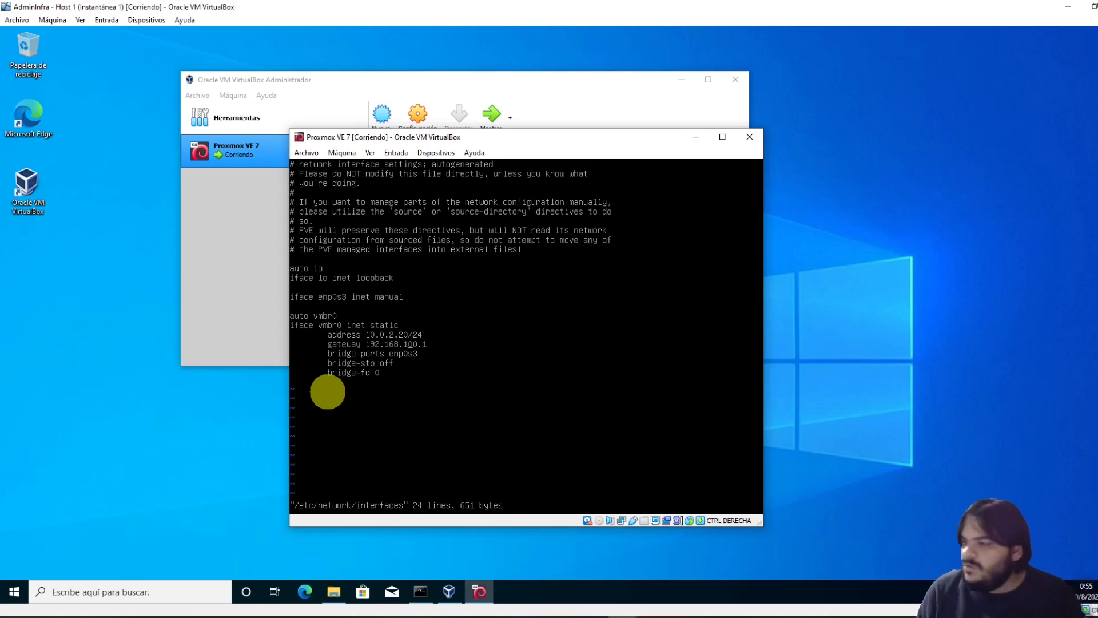
Change the gateway to 10.0.2.2 and save the file with :wq
key("Left")
key("Left")
key("Left")
key("Left")
key("Left")
key("Left")
key("Left")
key("Left")
key("Left")
key("Left")
key("Left")
key("Left")
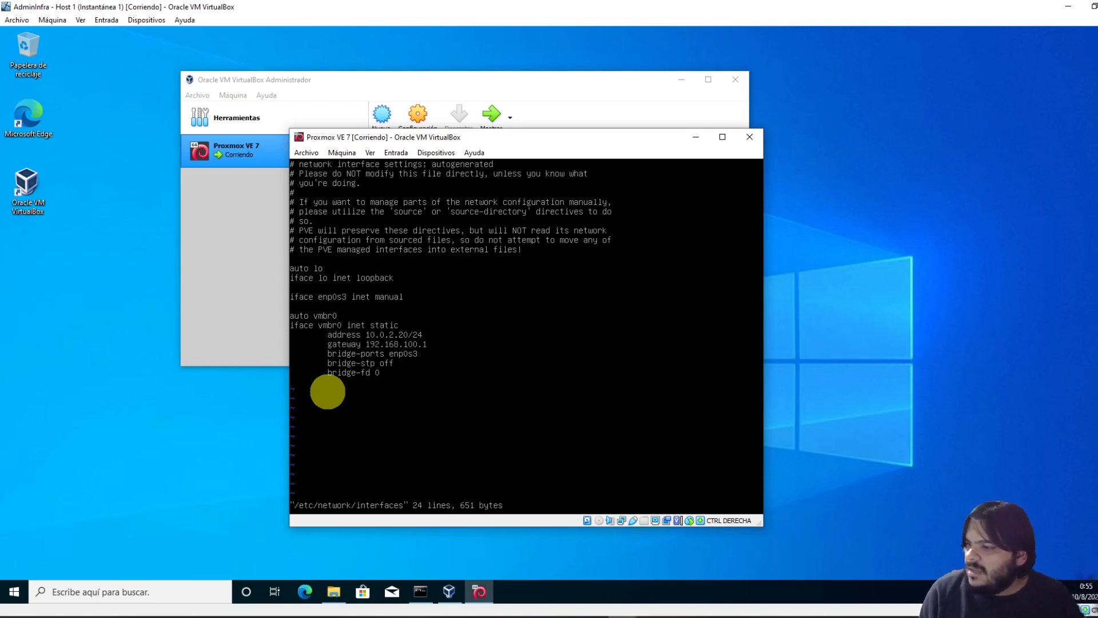
type("10.0.")
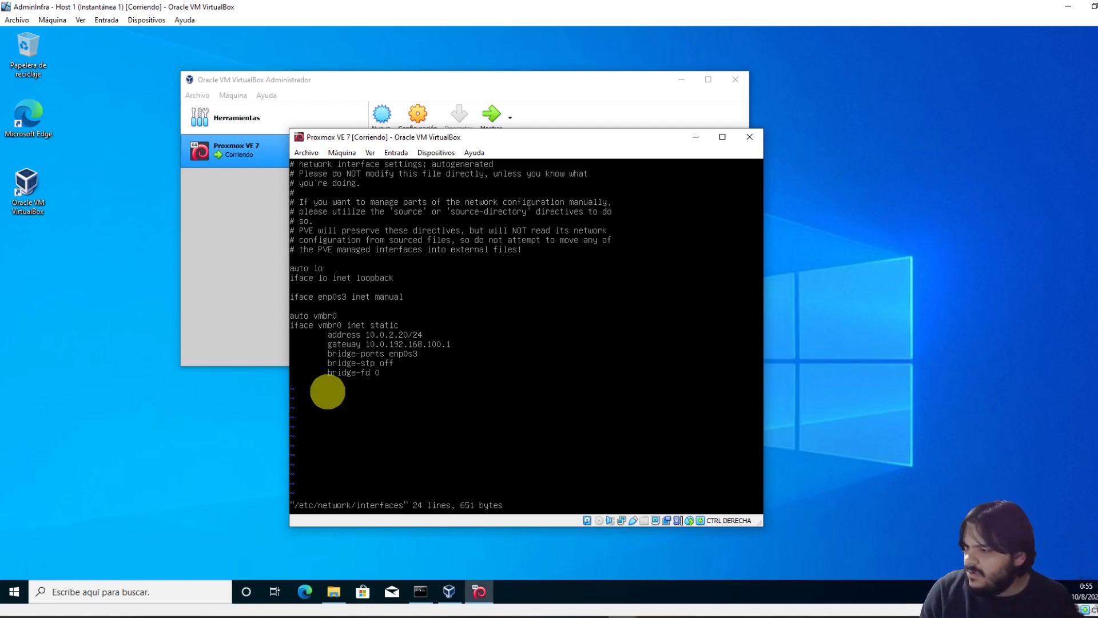
type("2.2")
key("Delete")
key("Delete")
key("Delete")
key("Delete")
key("Delete")
key("Delete")
key("Delete")
key("Delete")
key("Delete")
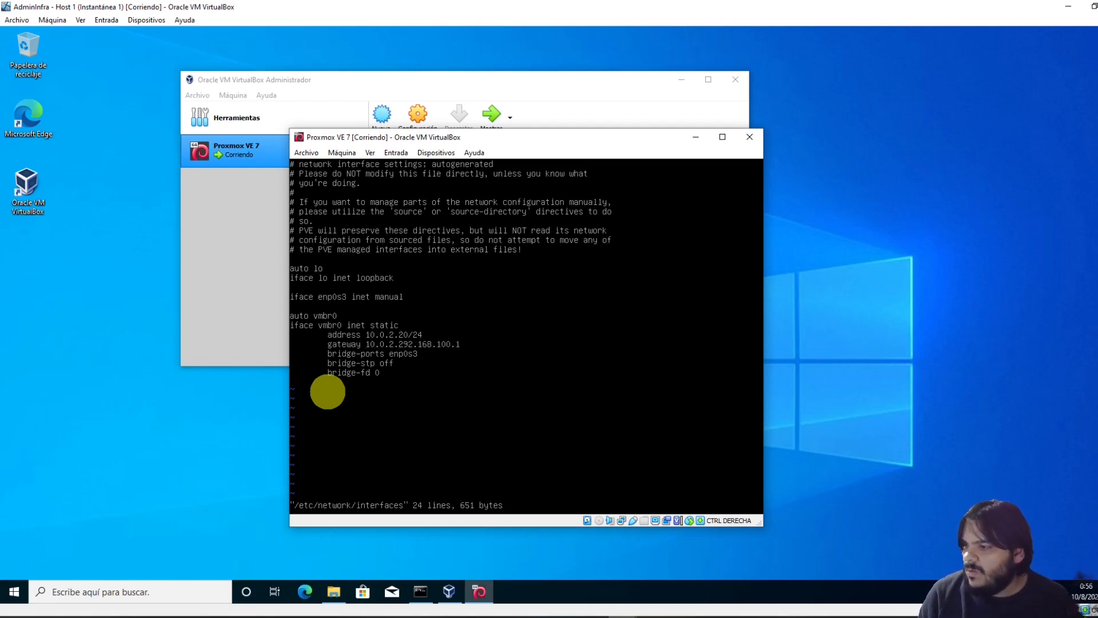
key("Delete")
key("Delete")
key("Delete")
key("Delete")
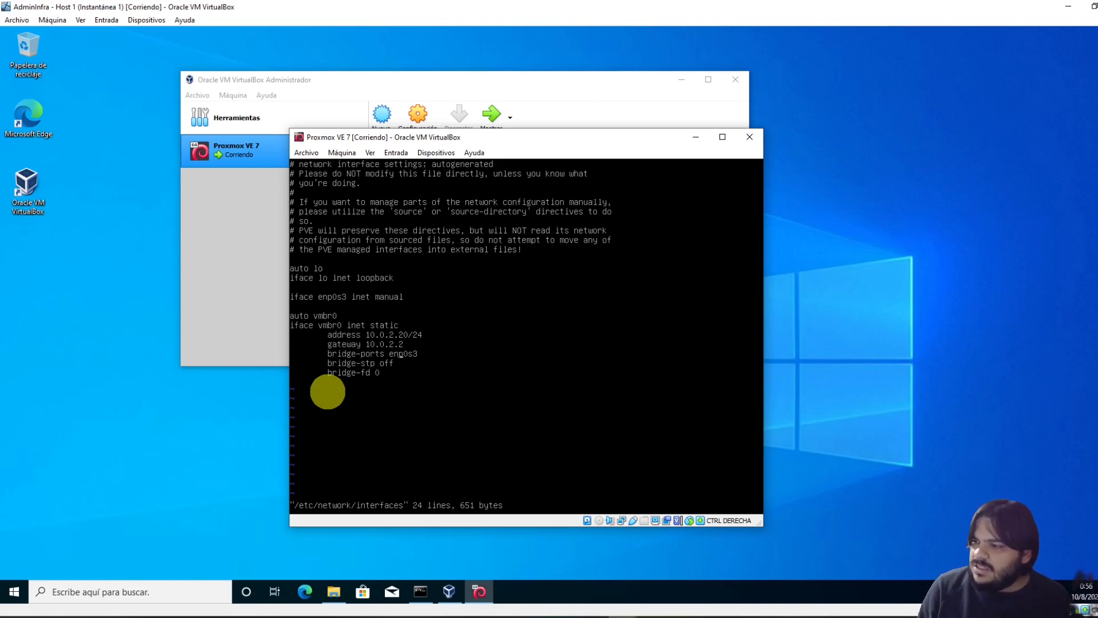
key("Down")
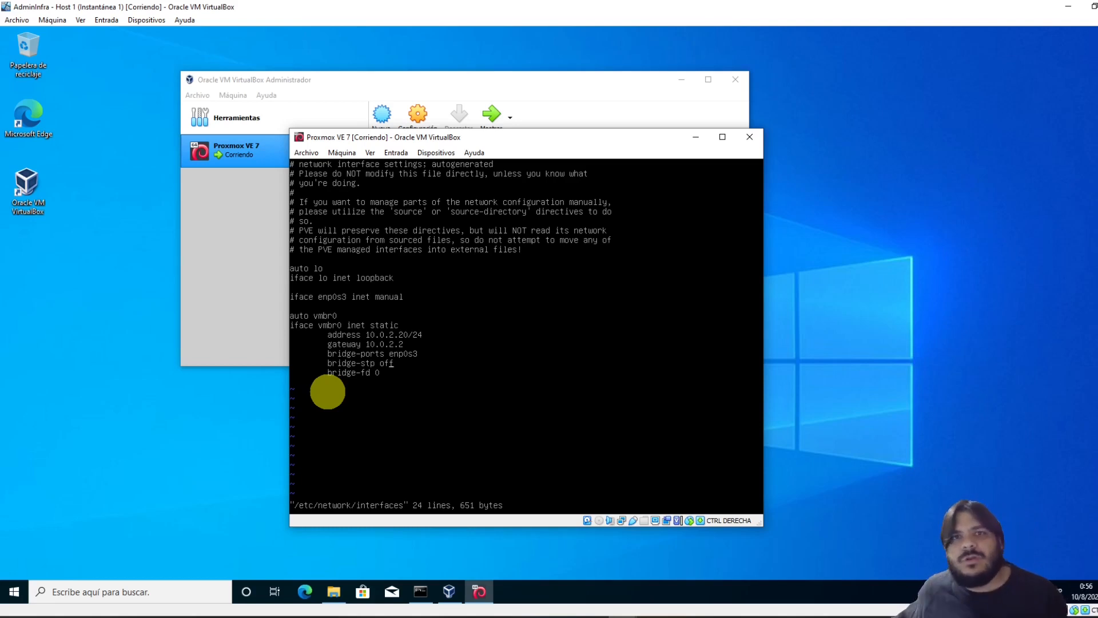
type(":w")
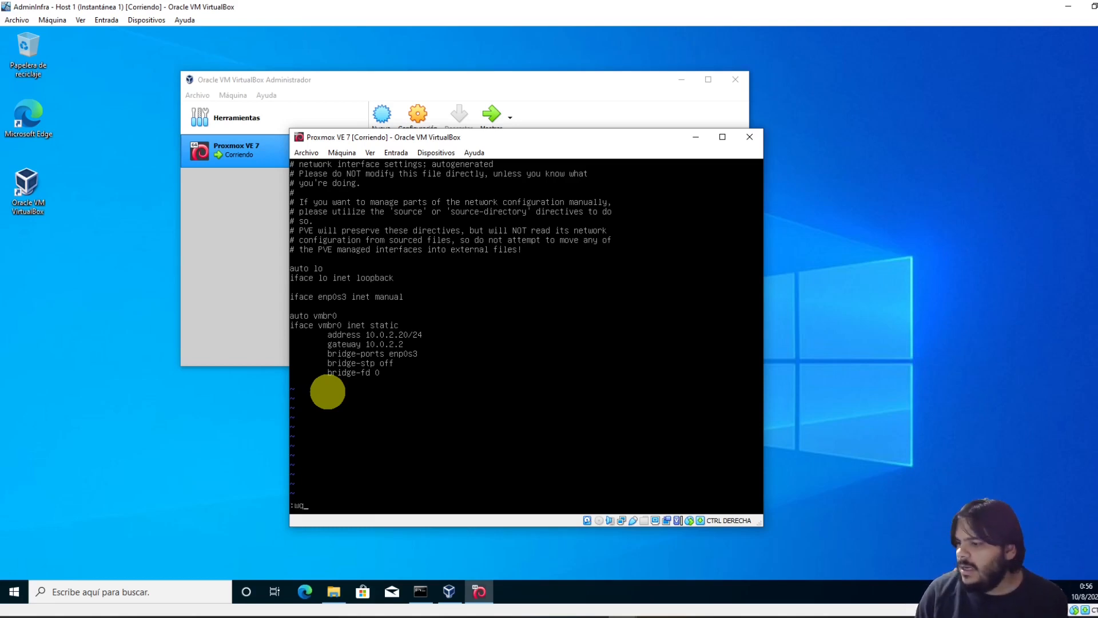
type("q")
key("Return")
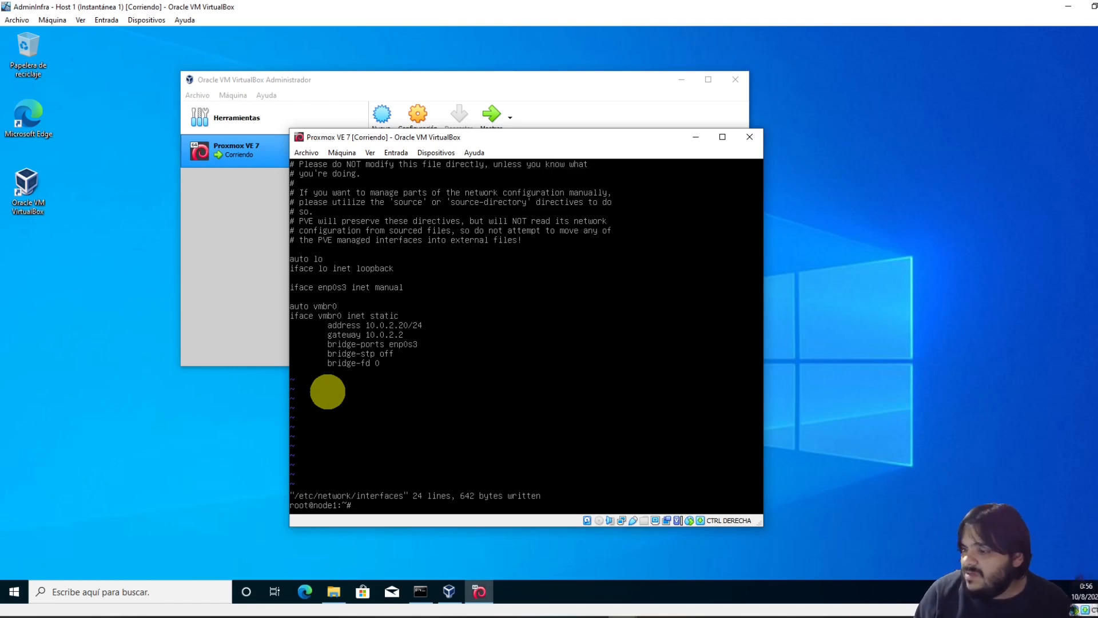
Restart networking with systemctl and confirm with ip a that vmbr0 is at 10.0.2.20/24
type("yst")
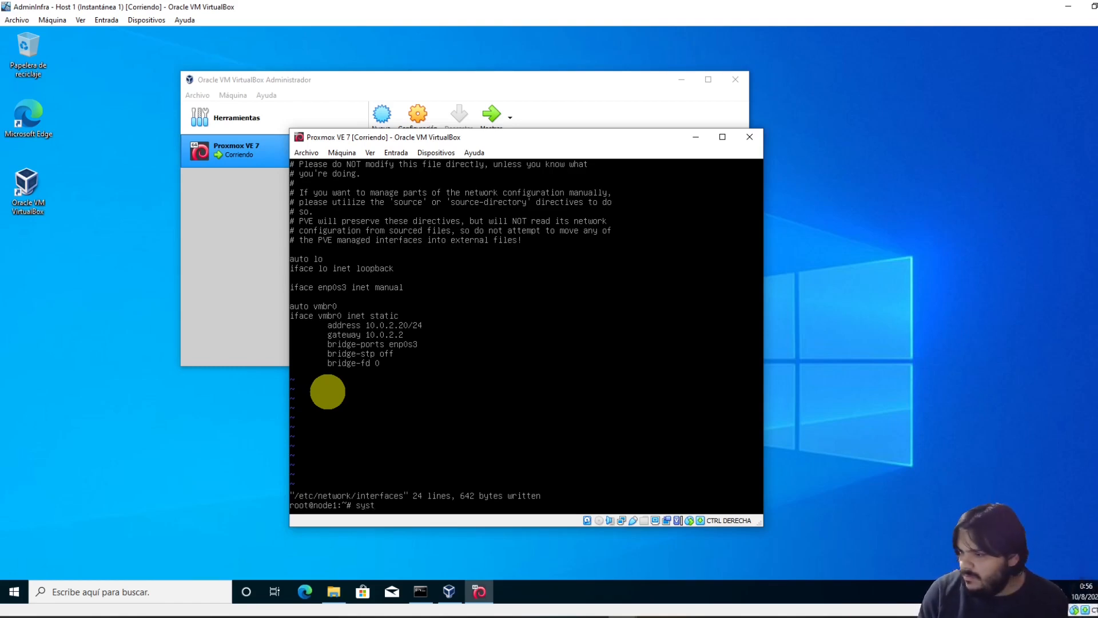
type("t")
key("BackSpace")
key("BackSpace")
type("emc")
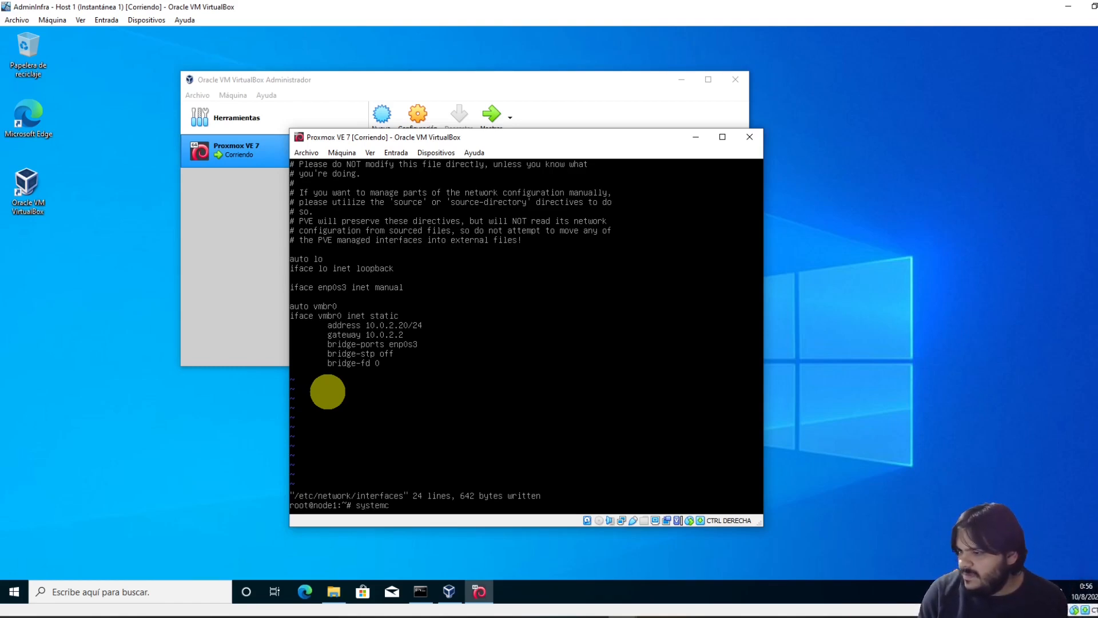
type("tl restart n")
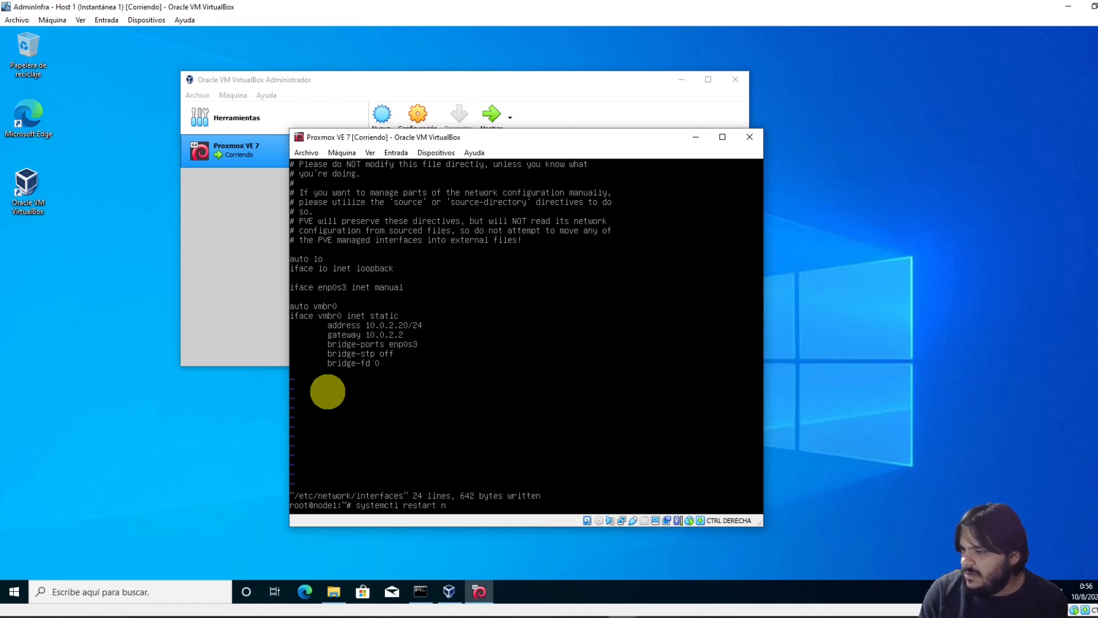
type("etworking")
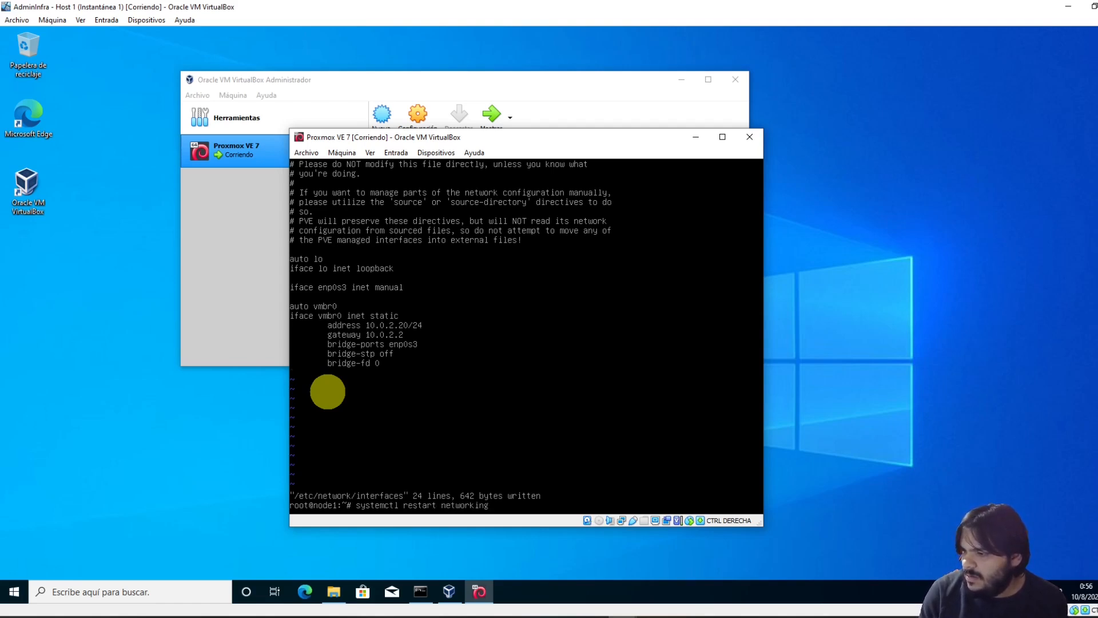
key("Return")
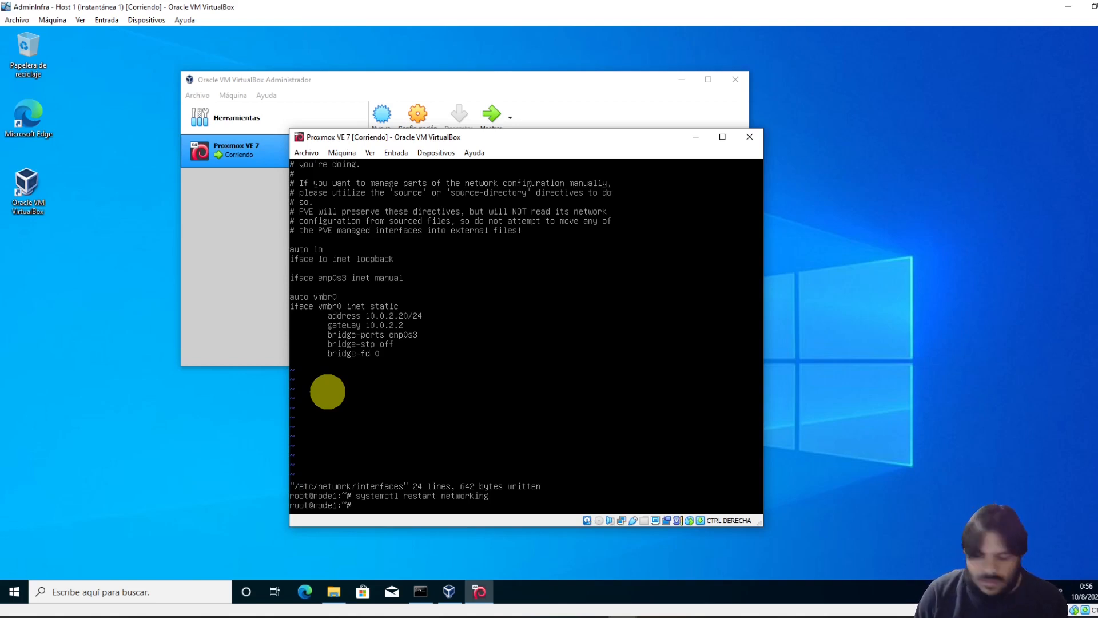
type("ip a")
key("Return")
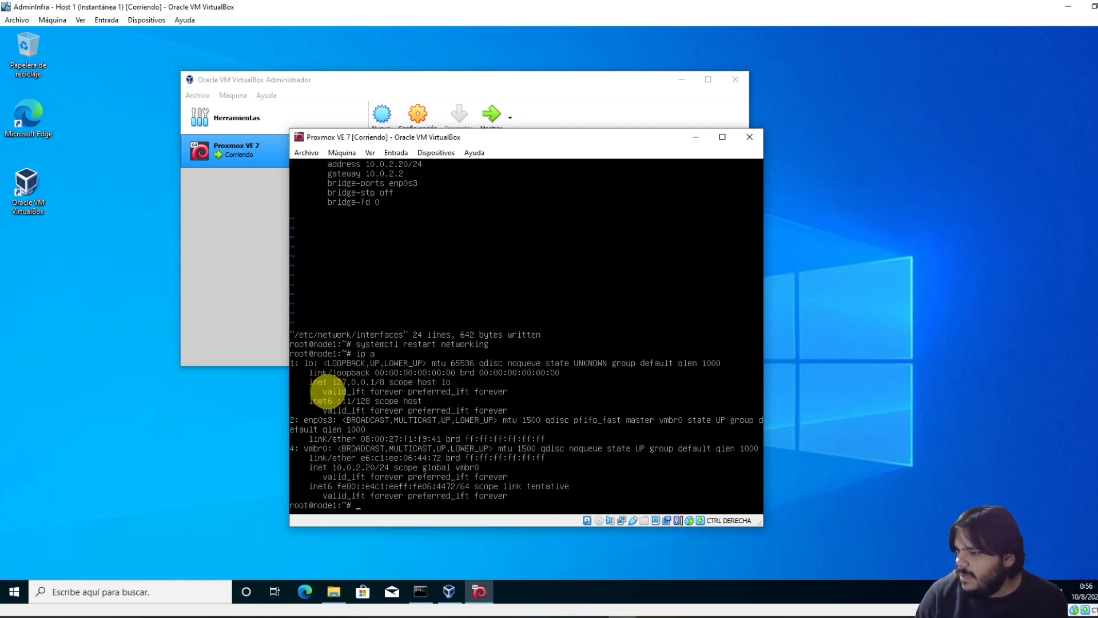
left_click(335, 468)
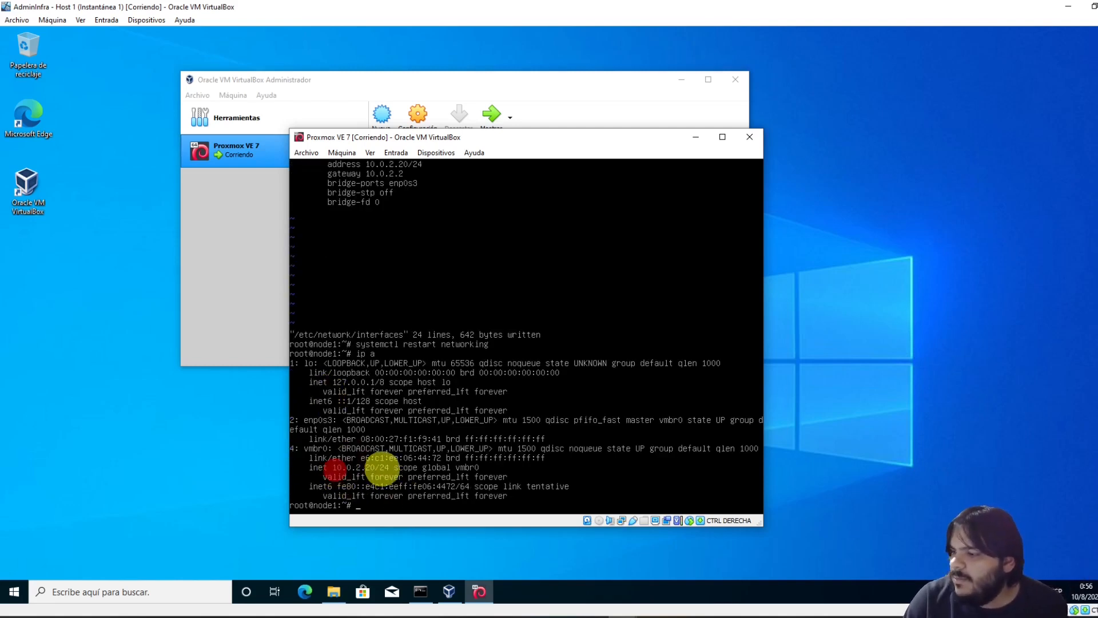
Ping gateway 10.0.2.2 until 15 of 15 replies arrive with 0% loss
type("ping")
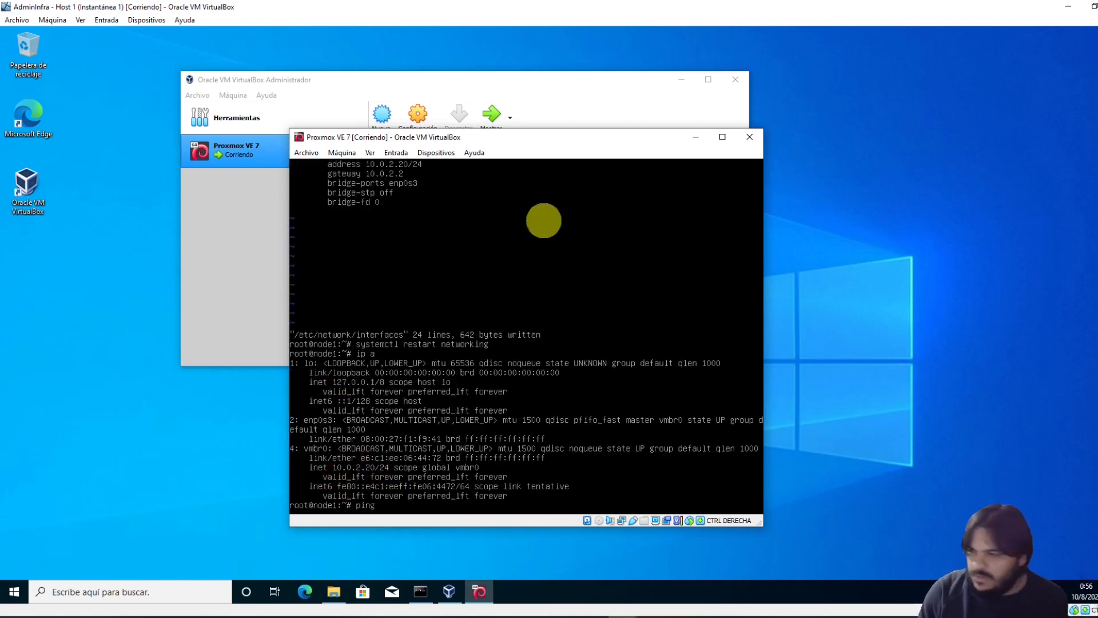
type(" 10.0.2.2")
key("Return")
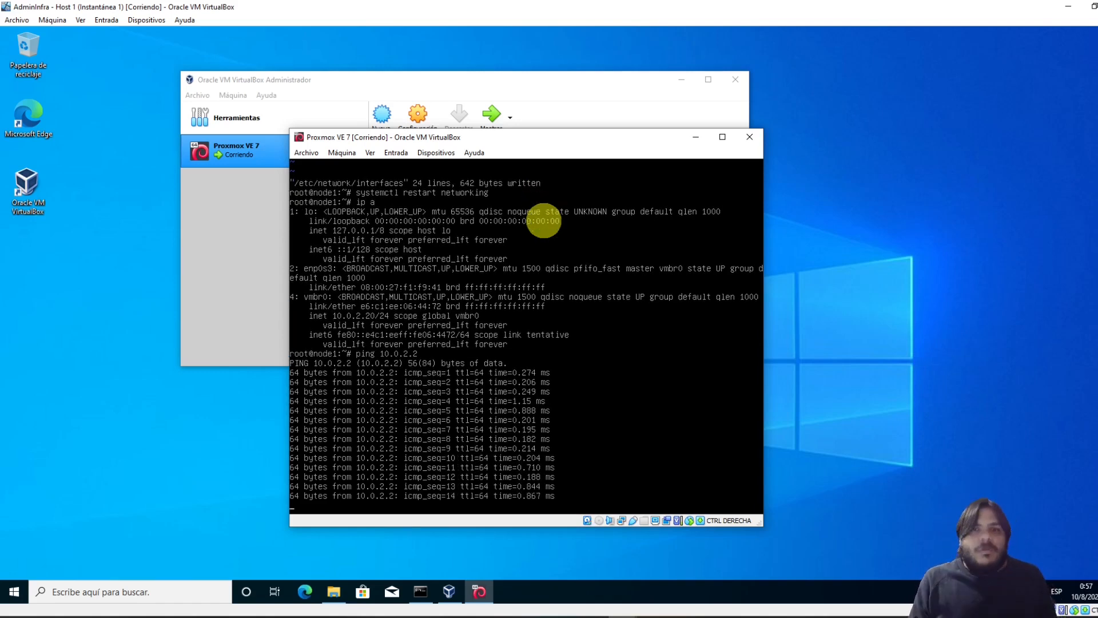
key("ctrl+c")
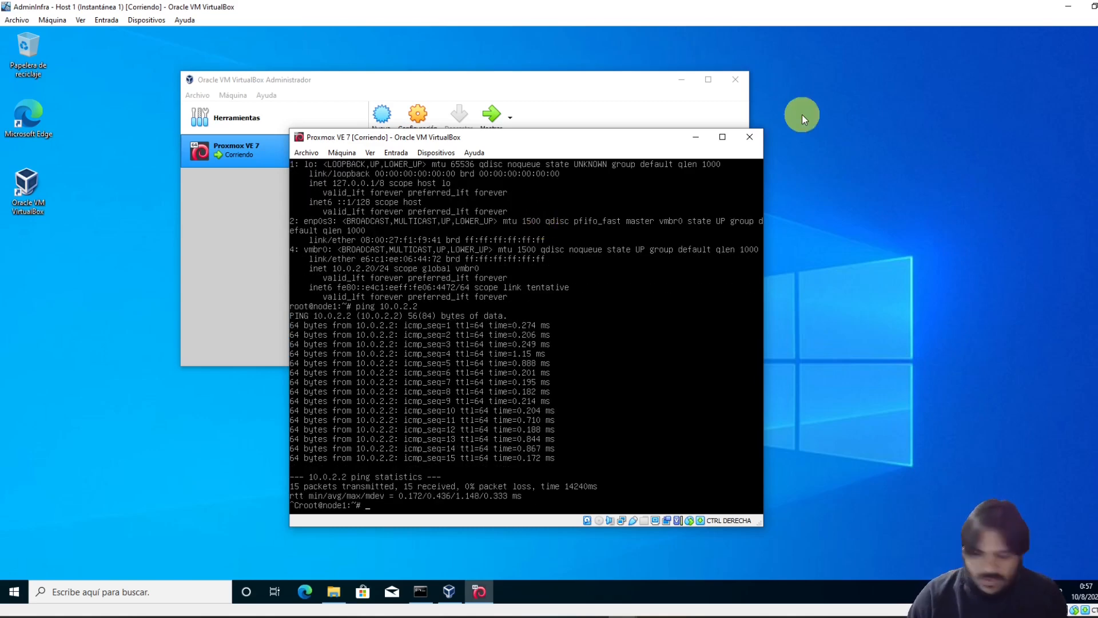
Log out of the root shell and highlight the web address on the welcome screen
type("exit")
key("Return")
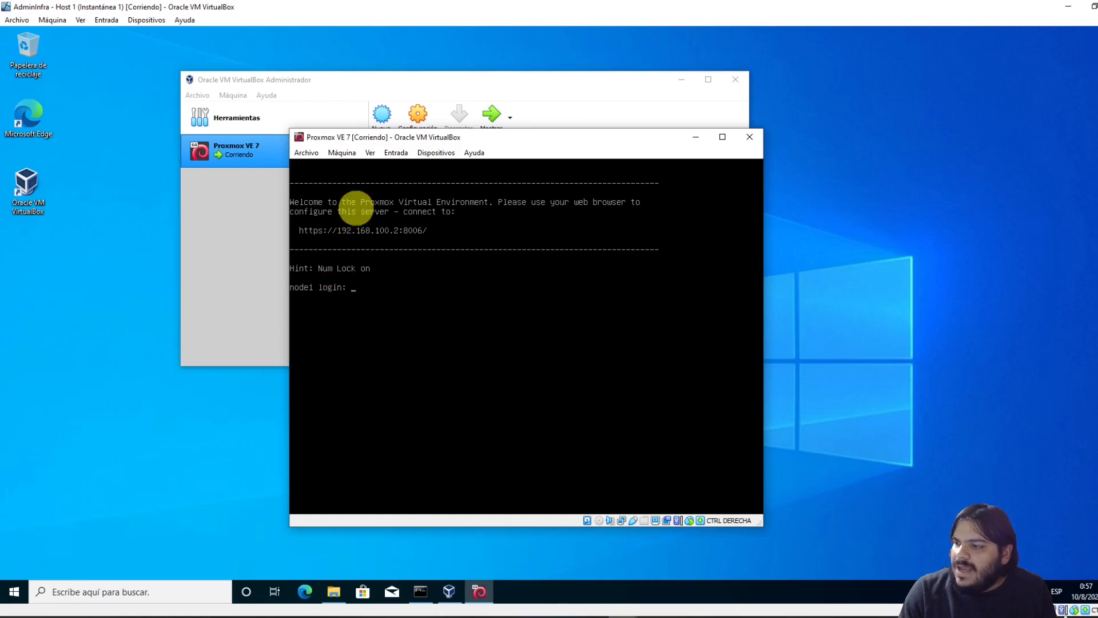
left_click_drag(345, 233, 407, 238)
left_click(398, 234)
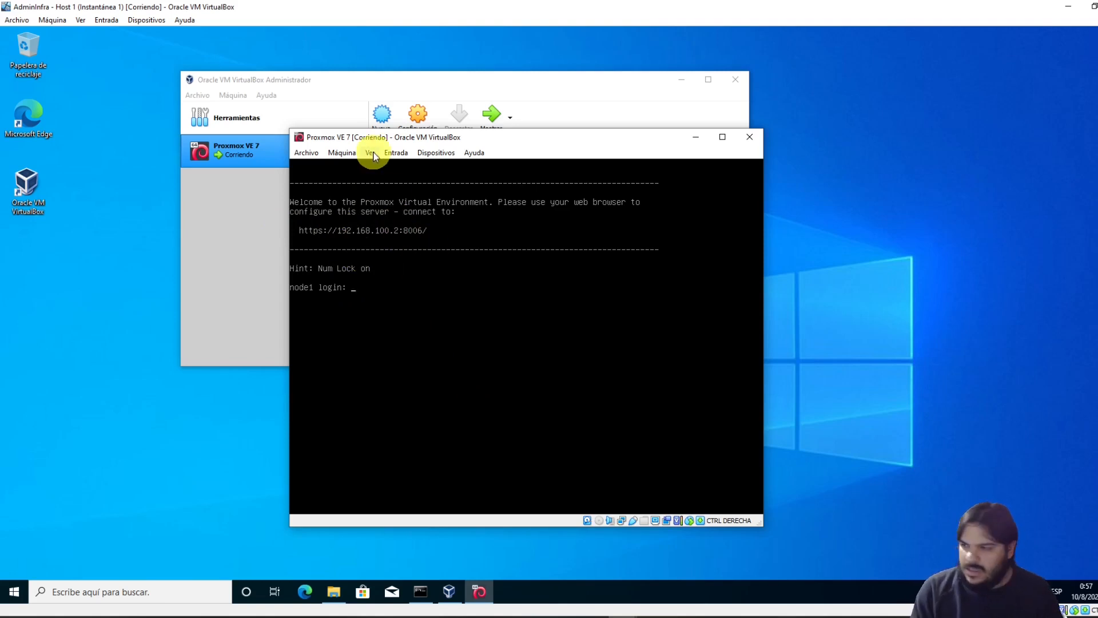
Enter root at the login prompt, then reset the VM and confirm Reiniciar
type("root")
key("Return")
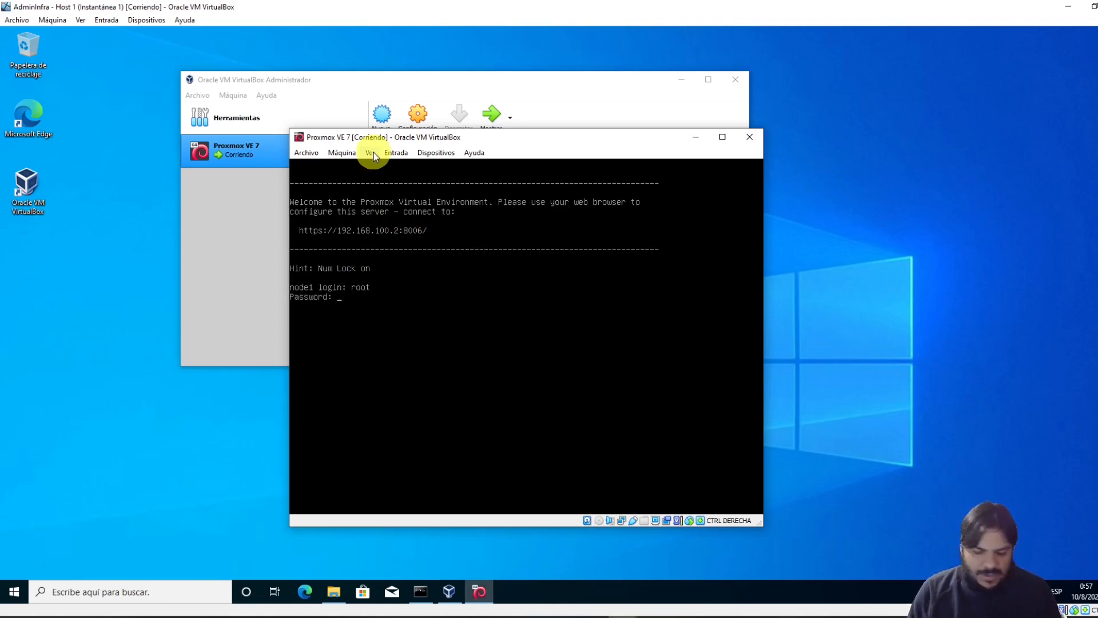
key("ctrl+r")
key("Return")
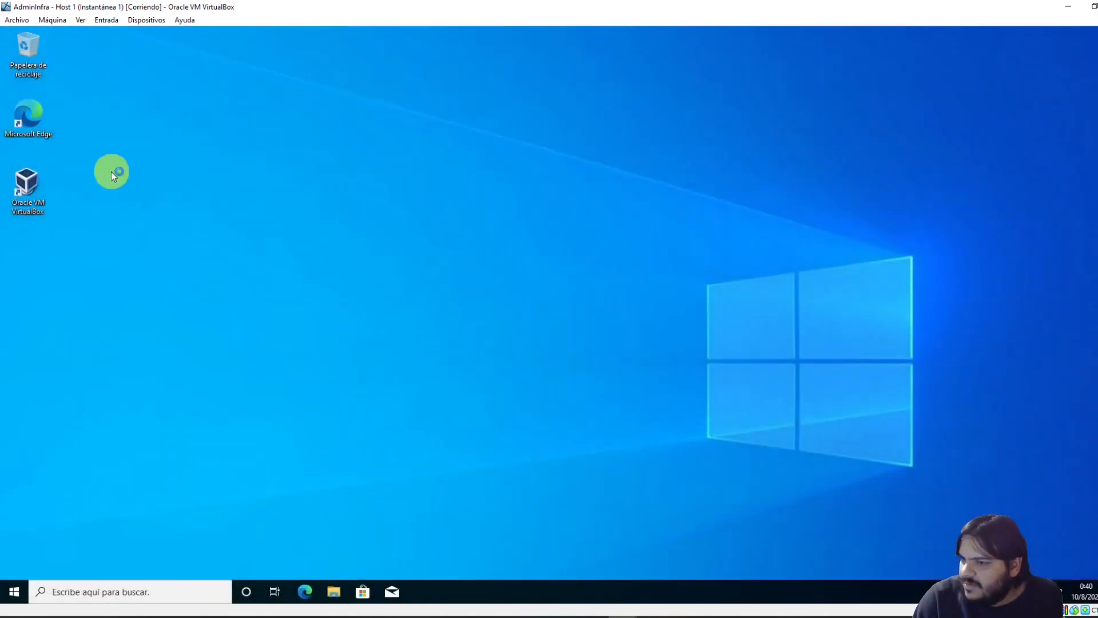
Launch VirtualBox from the desktop shortcut and start the Proxmox VE 7 machine
left_click(32, 188)
key("Return")
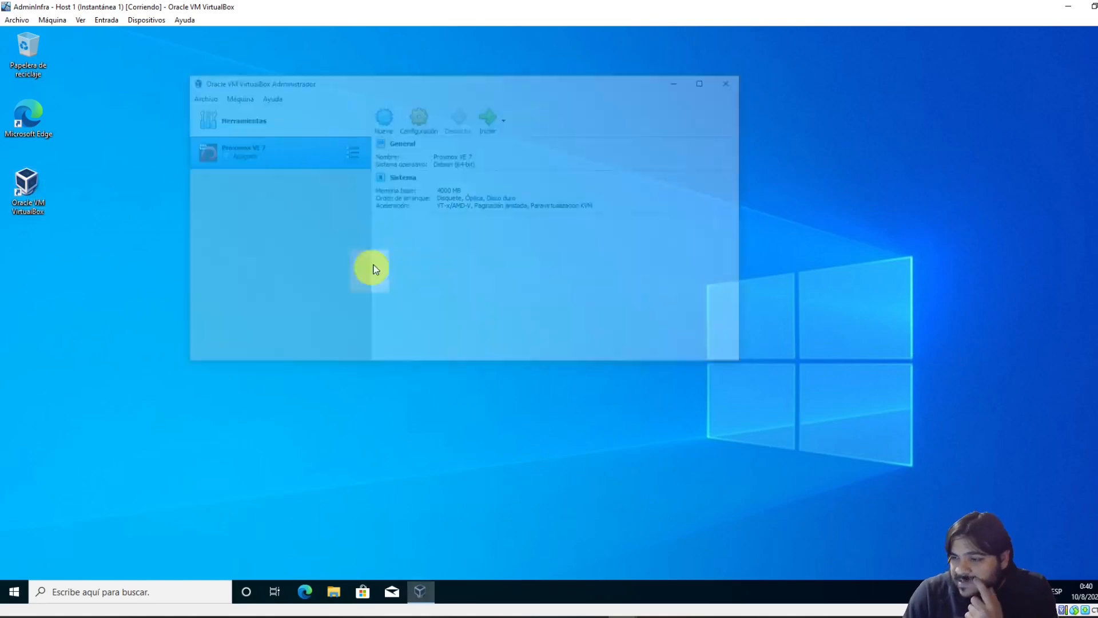
left_click(486, 114)
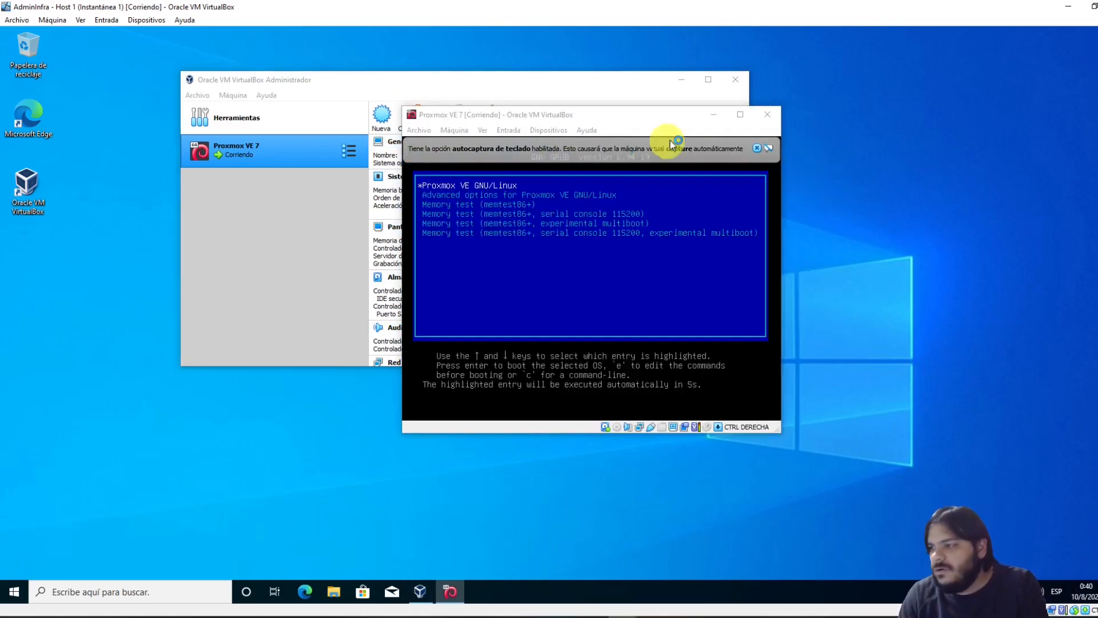
Dismiss the notices, boot the default Proxmox VE GRUB entry, and reposition the VM window
left_click(757, 147)
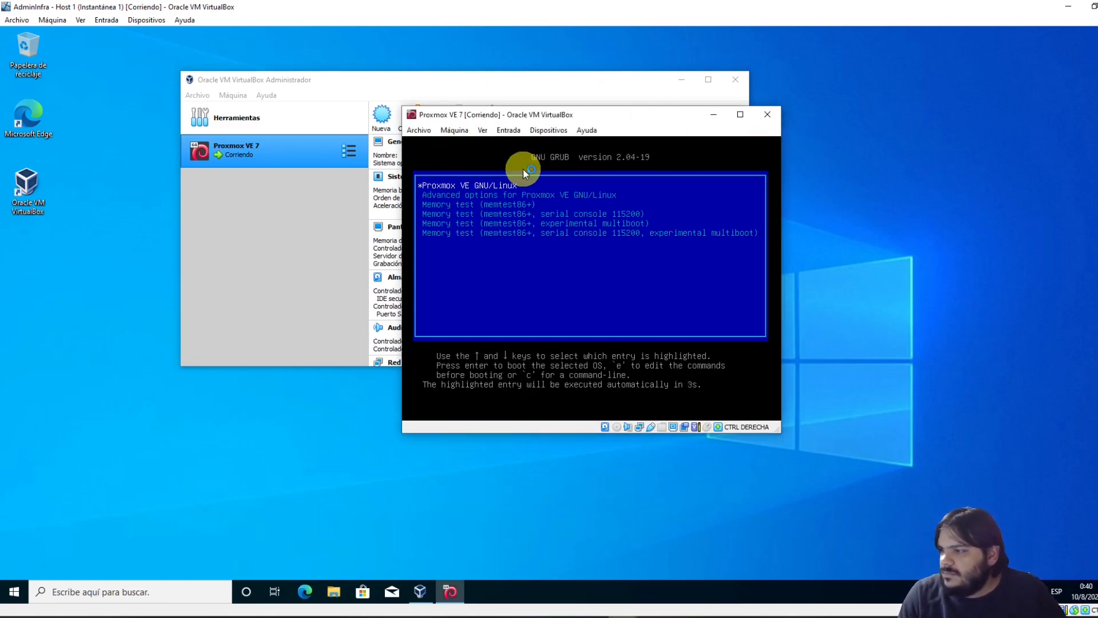
key("Return")
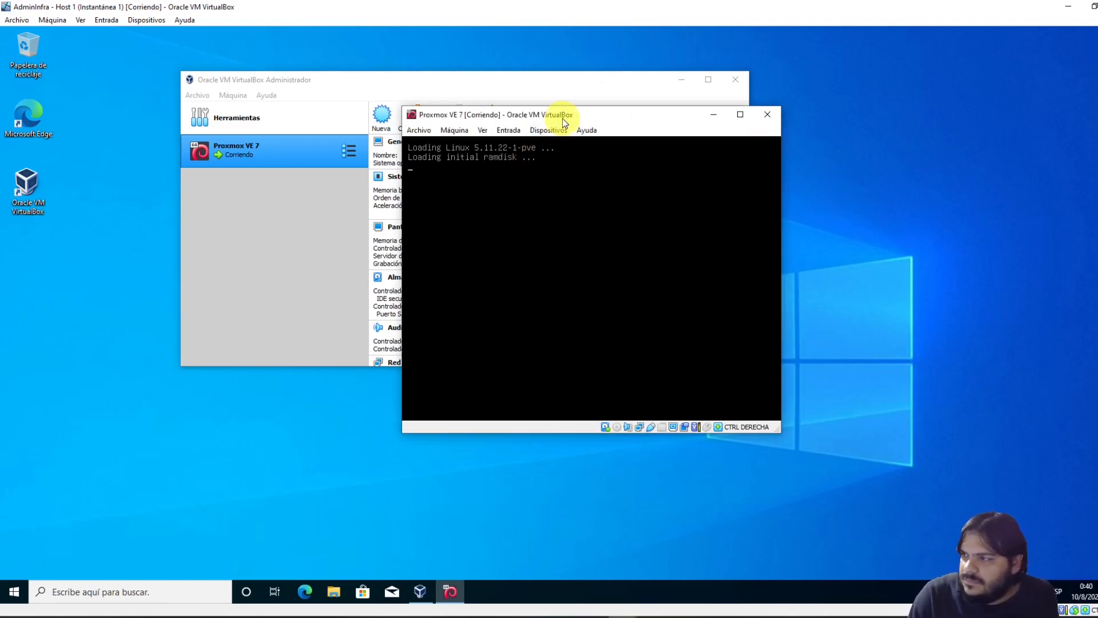
left_click_drag(562, 118, 425, 210)
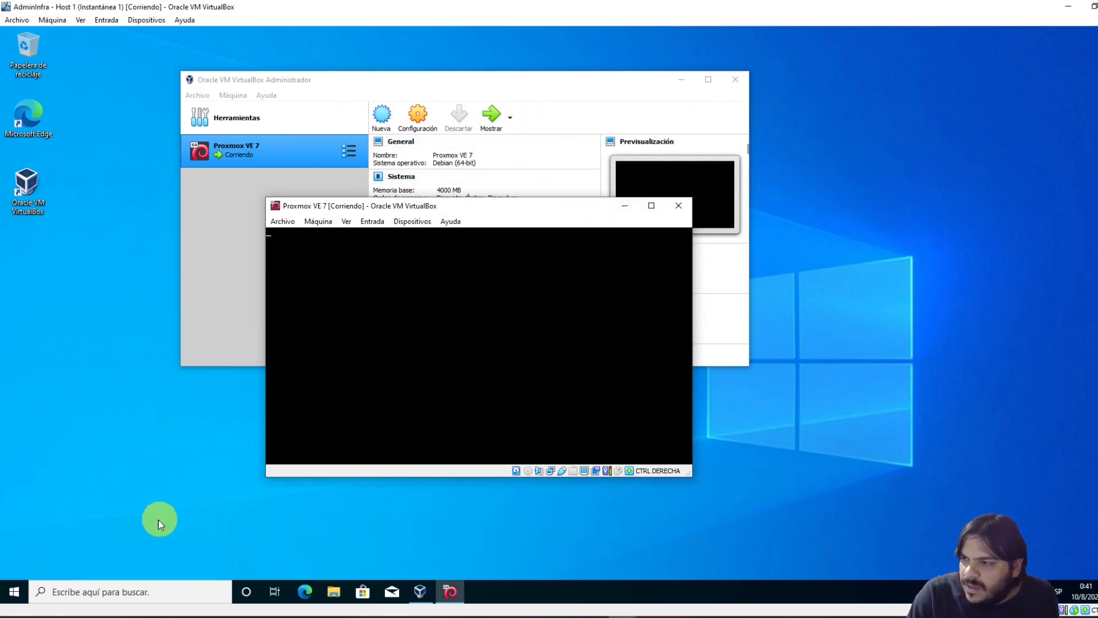
left_click(670, 240)
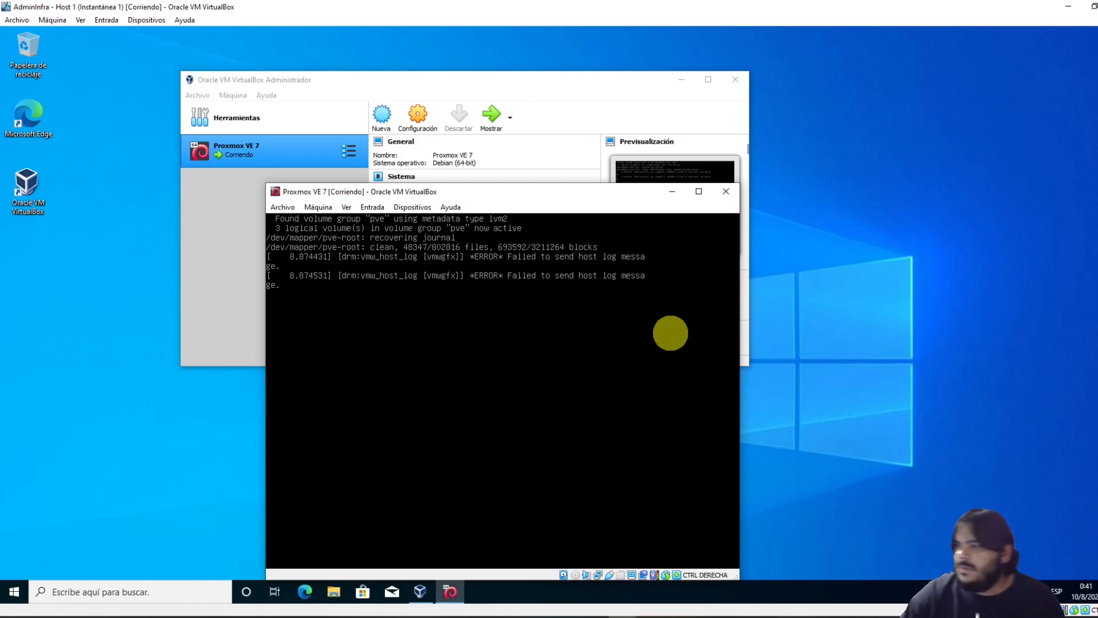
left_click_drag(514, 193, 476, 157)
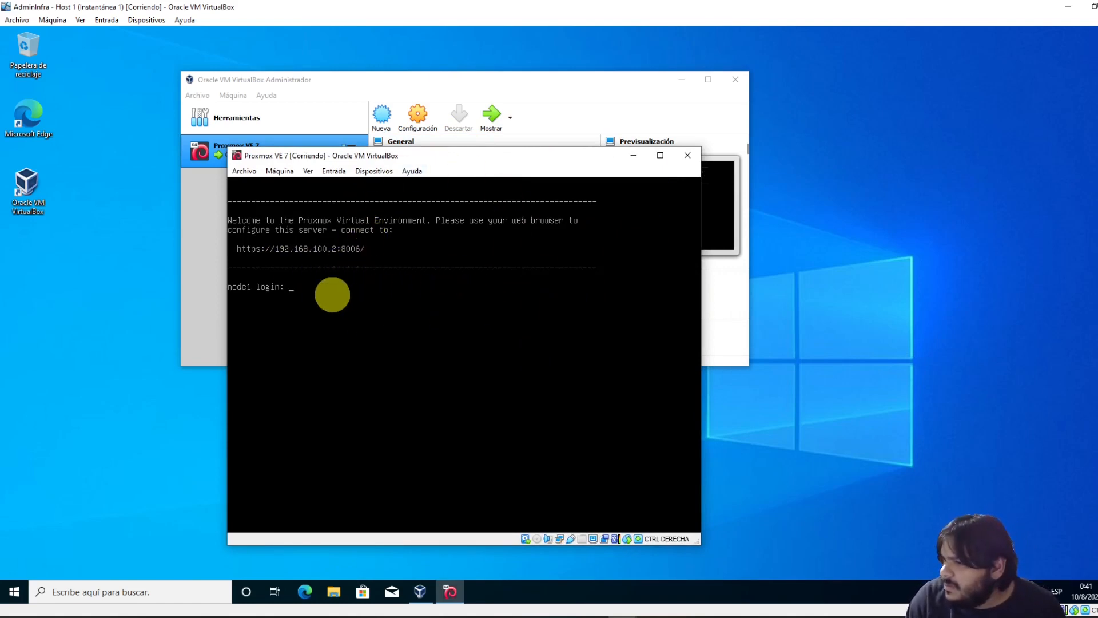
Highlight the web address, then log into node1 as root with the password
left_click_drag(270, 250, 363, 251)
left_click_drag(362, 251, 238, 254)
mouse_move(238, 253)
left_mouse_down()
mouse_move(365, 253)
mouse_move(271, 257)
left_mouse_up()
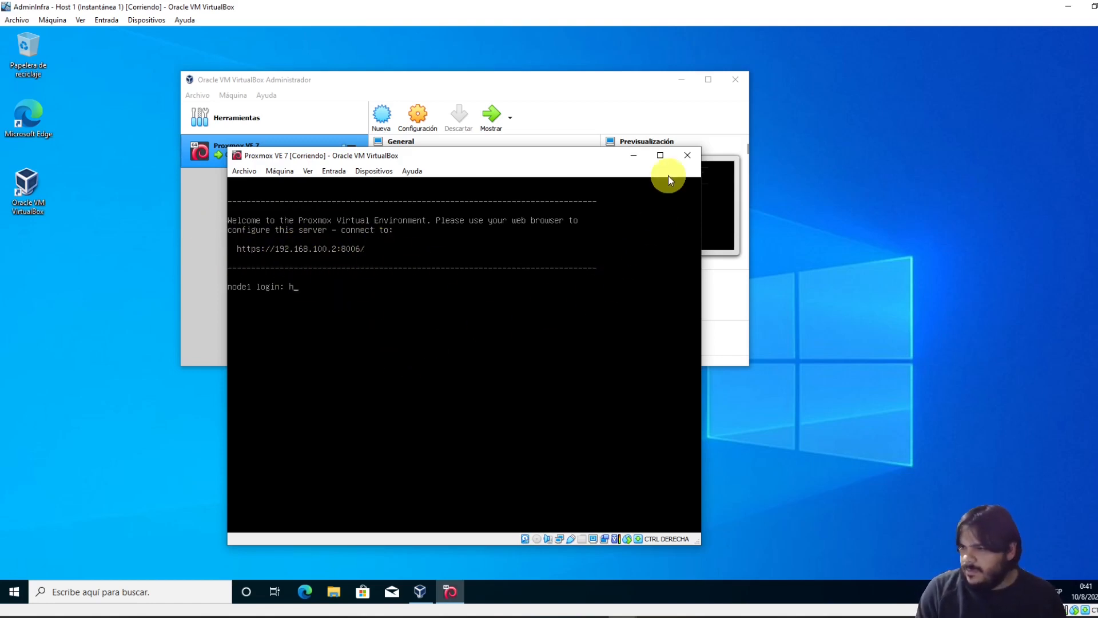
key("Return")
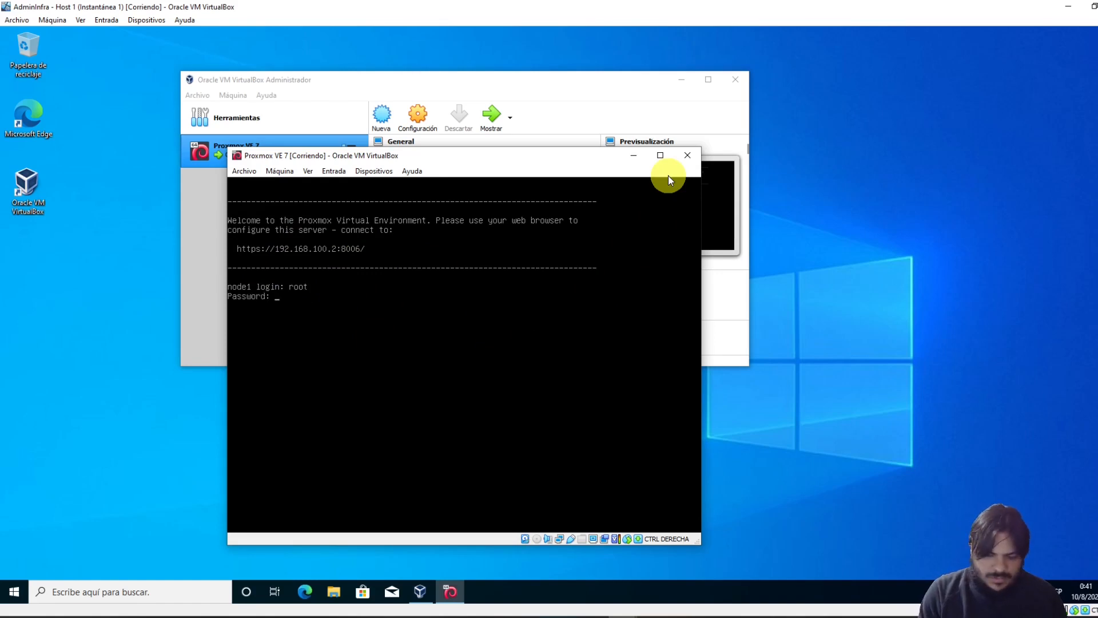
key("Return")
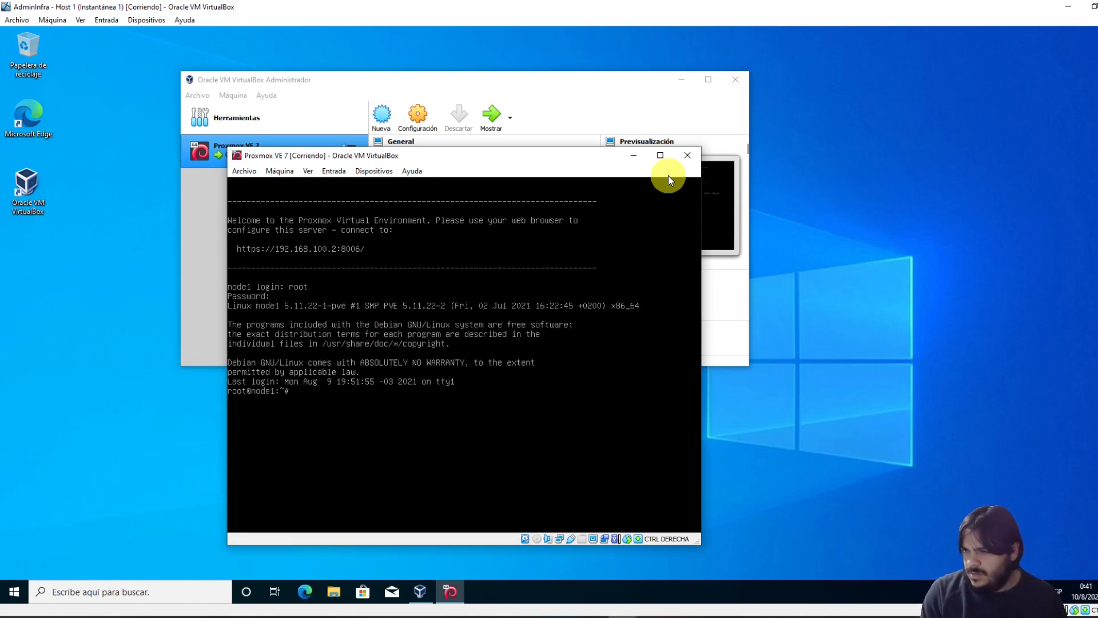
type("curl")
key("Return")
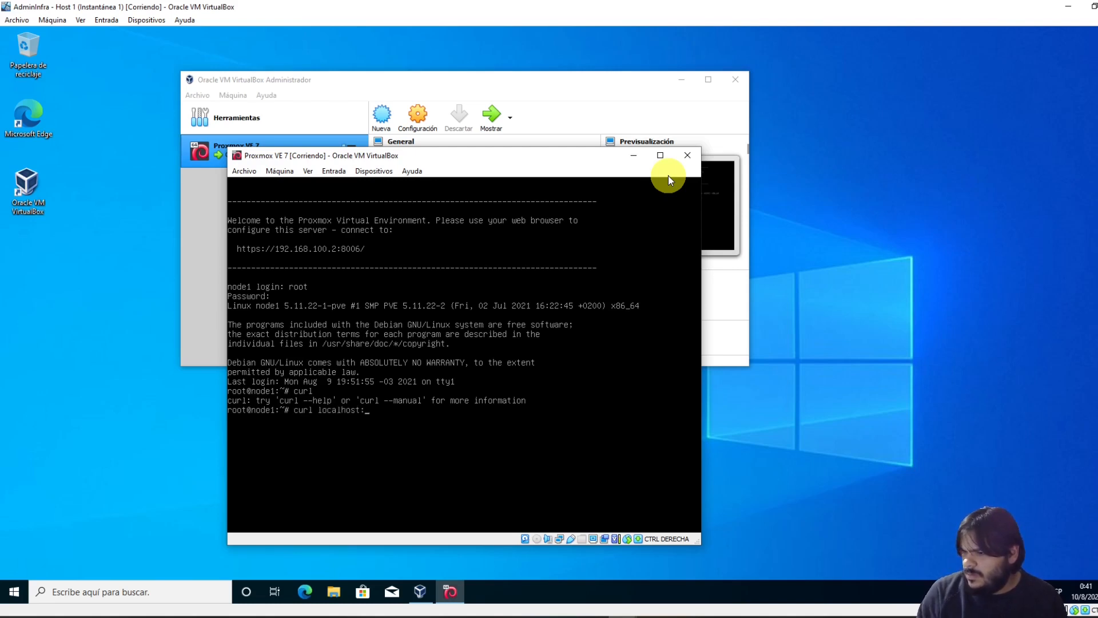
key("BackSpace")
key("BackSpace")
key("BackSpace")
key("BackSpace")
key("BackSpace")
key("BackSpace")
key("BackSpace")
key("BackSpace")
key("BackSpace")
key("BackSpace")
key("BackSpace")
key("ctrl+c")
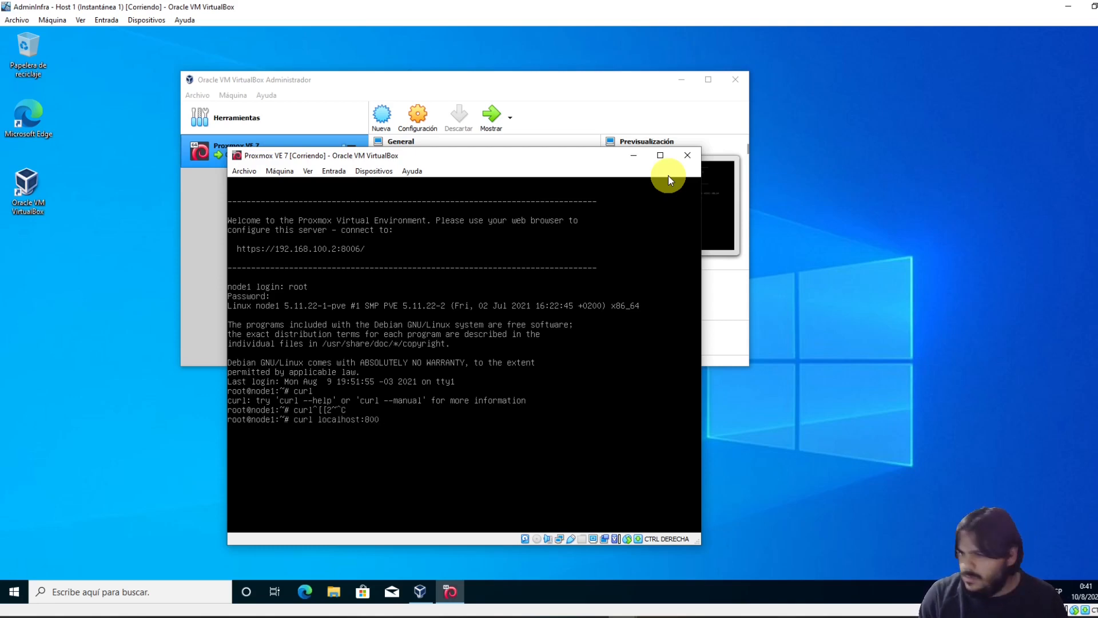
key("Return")
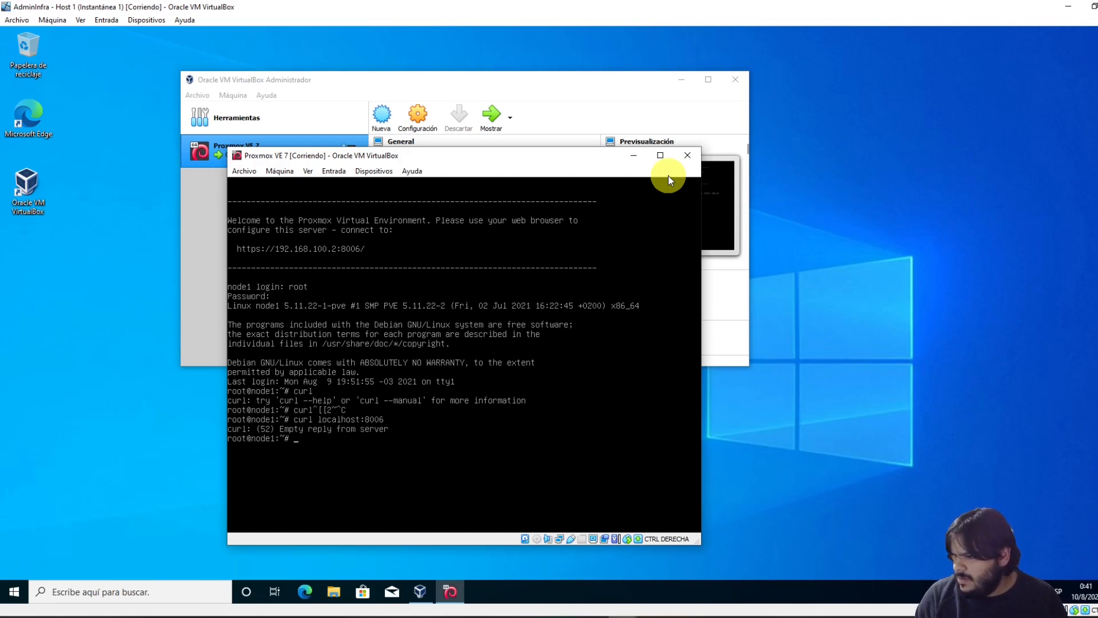
key("Up")
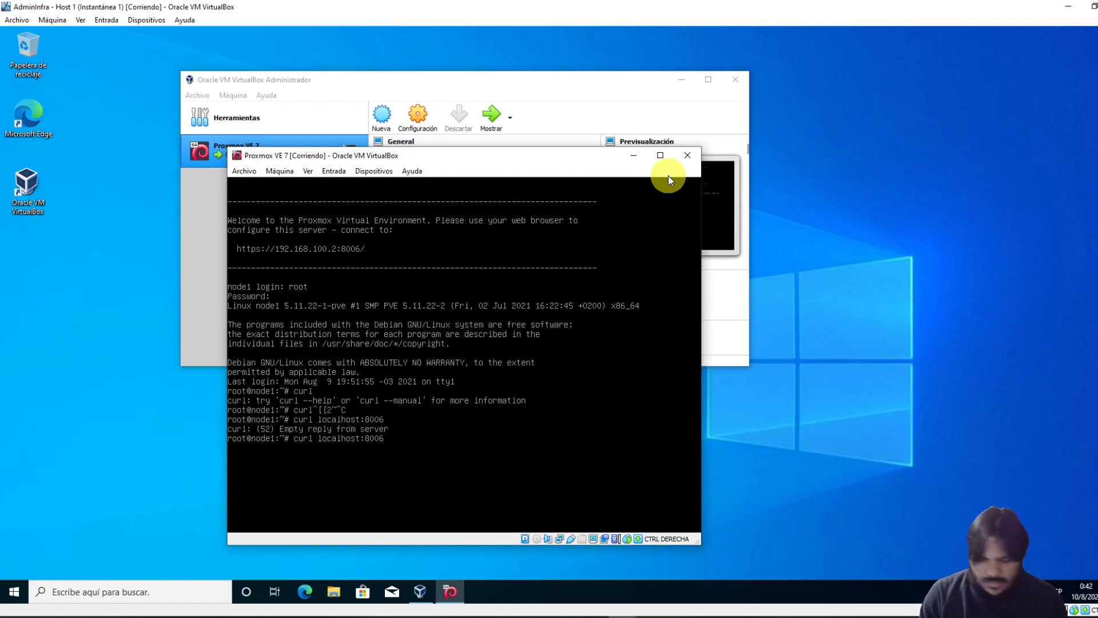
key("Left")
key("Left")
key("Left")
key("Left")
key("Left")
key("Left")
key("Left")
key("Left")
key("Left")
key("Left")
key("Left")
key("Left")
key("Left")
key("Left")
type("https://")
key("Return")
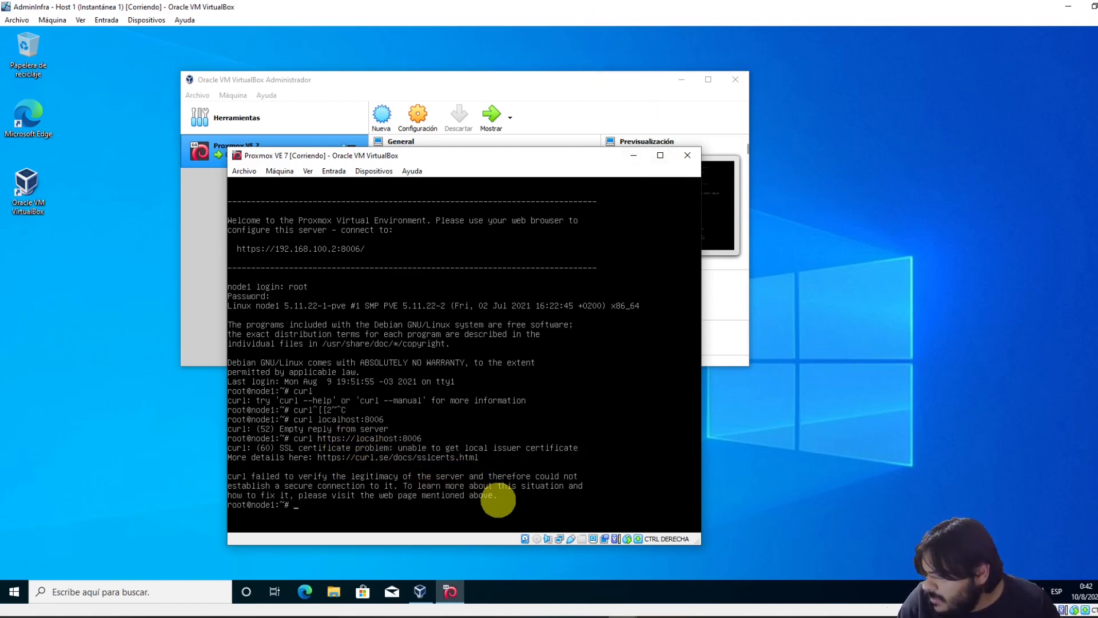
Run ip a to confirm vmbr0's address is 10.0.2.20/24
key("Up")
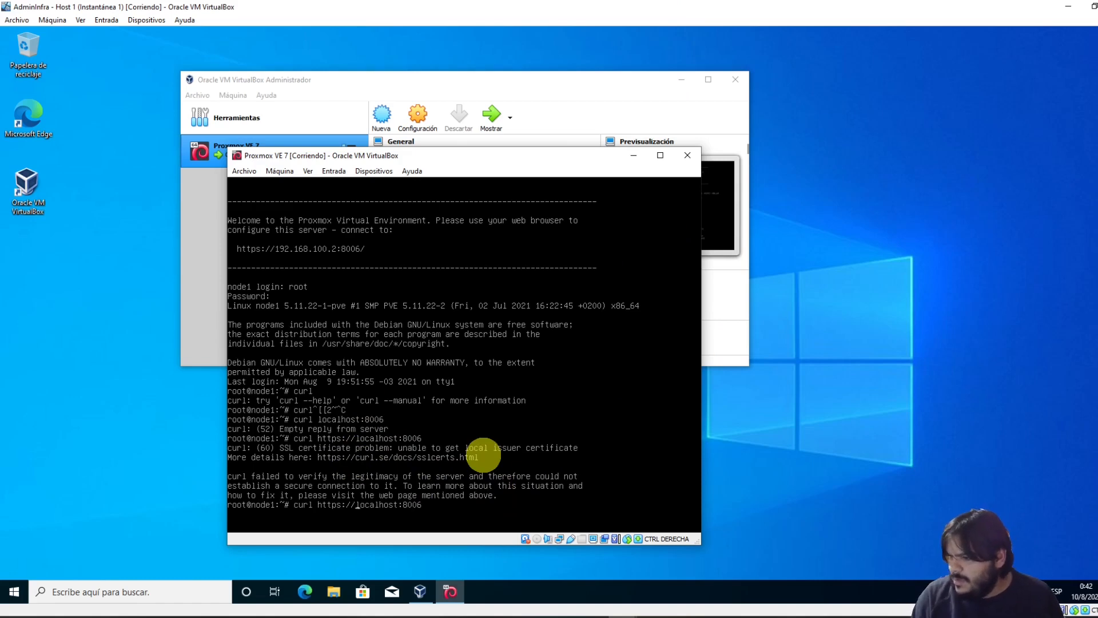
key("Left")
key("Left")
key("Left")
key("Left")
key("Left")
key("Left")
key("Left")
key("Left")
key("Left")
key("Left")
key("Left")
key("Left")
key("Left")
key("Left")
type("10.0")
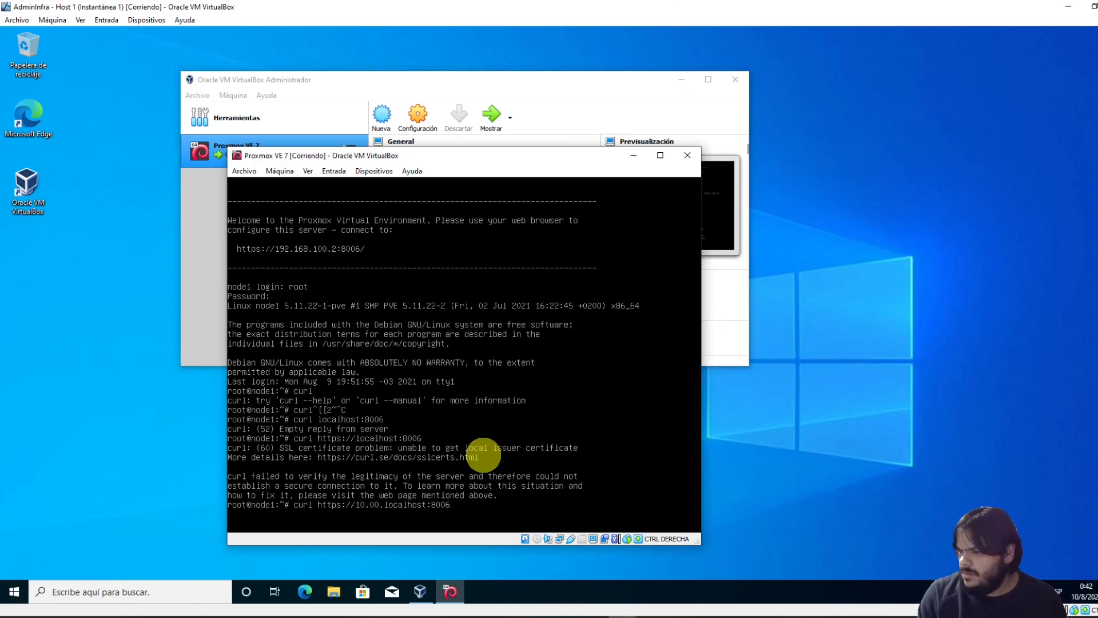
type(".2.")
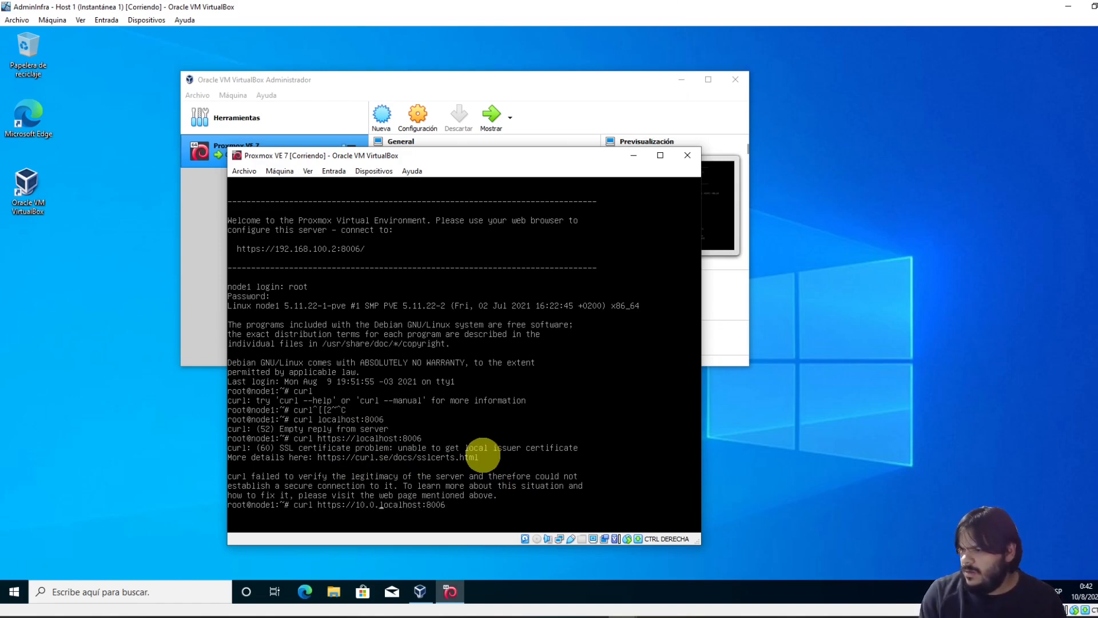
type("2")
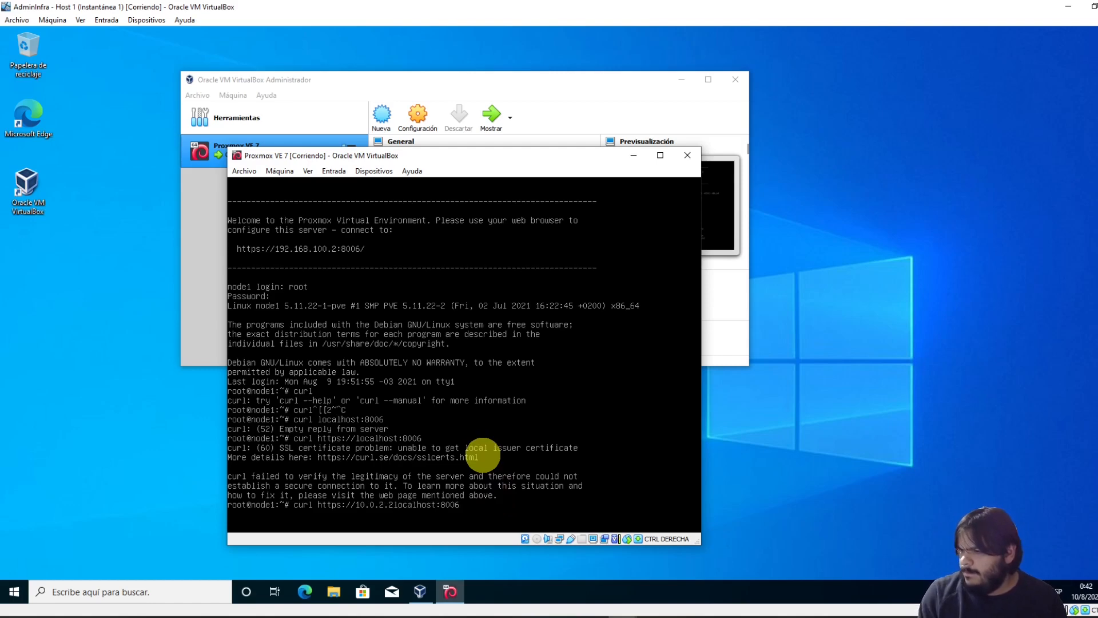
key("ctrl+c")
type("ip a")
key("Return")
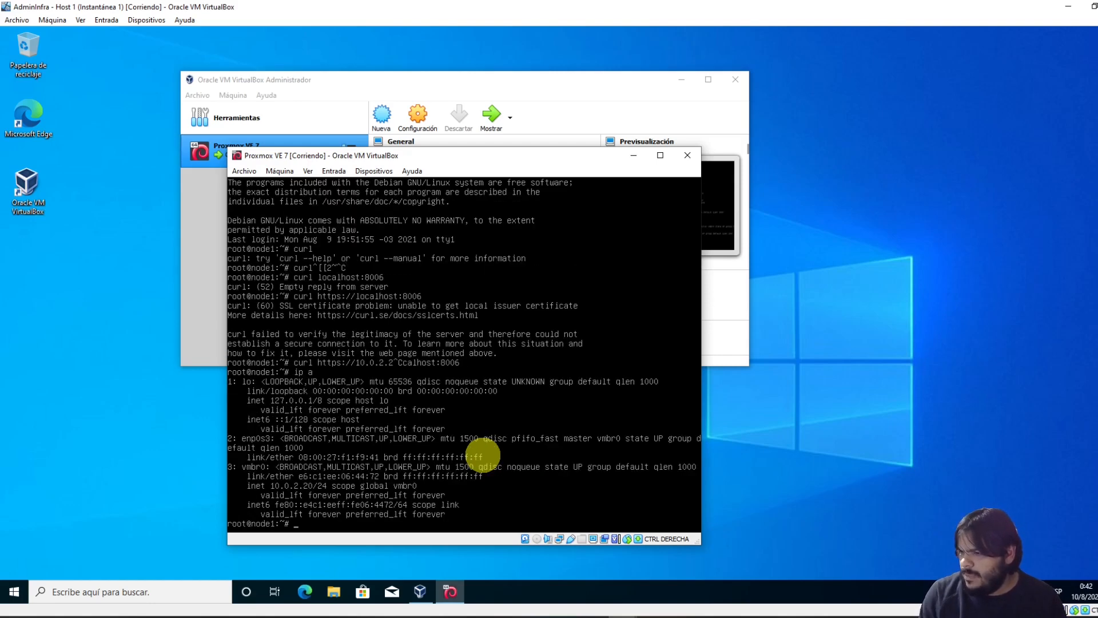
key("Up")
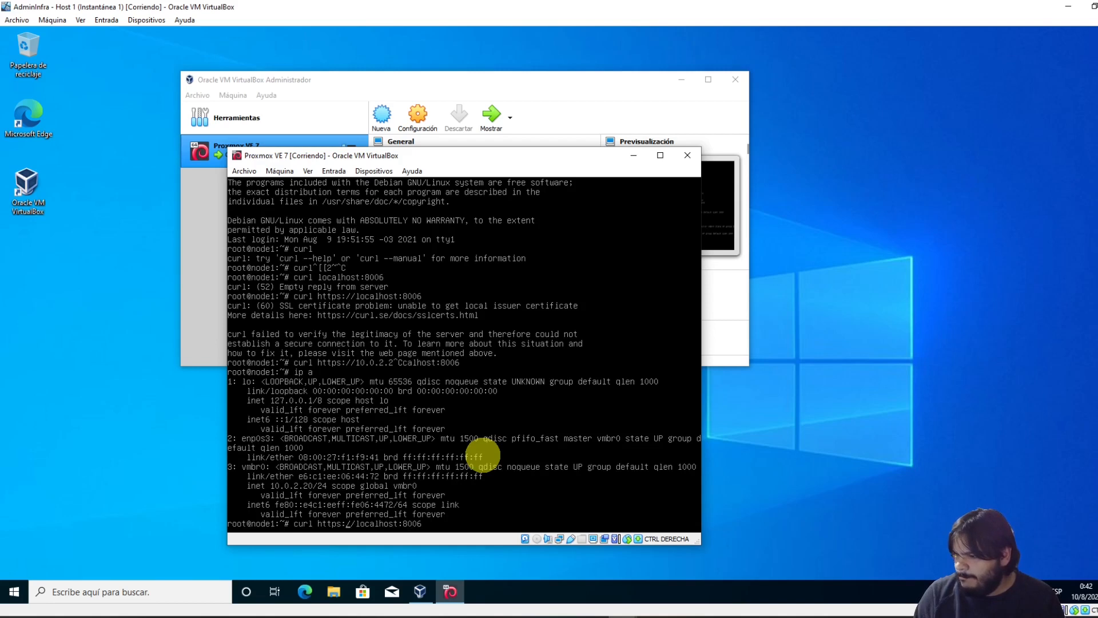
key("Left")
key("Left")
key("Left")
key("Left")
key("Left")
key("Left")
key("Left")
key("Left")
key("Left")
key("Left")
key("Left")
key("Left")
key("Left")
key("Left")
type("10.0.2.")
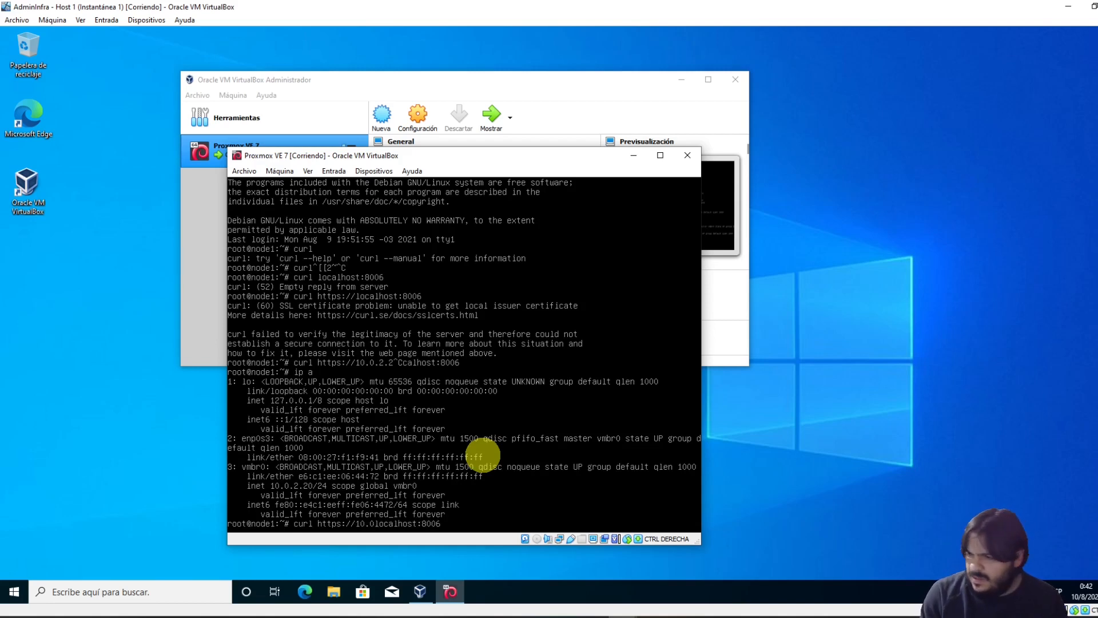
type("20")
key("Delete")
key("Delete")
key("Delete")
key("Delete")
key("Delete")
key("Delete")
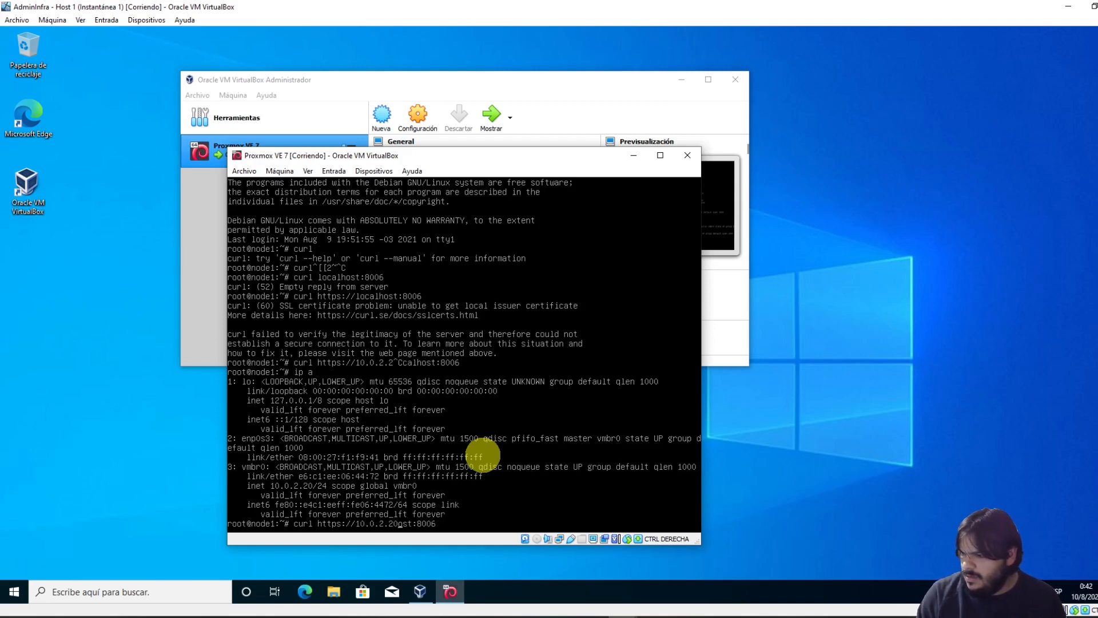
key("Delete")
key("Return")
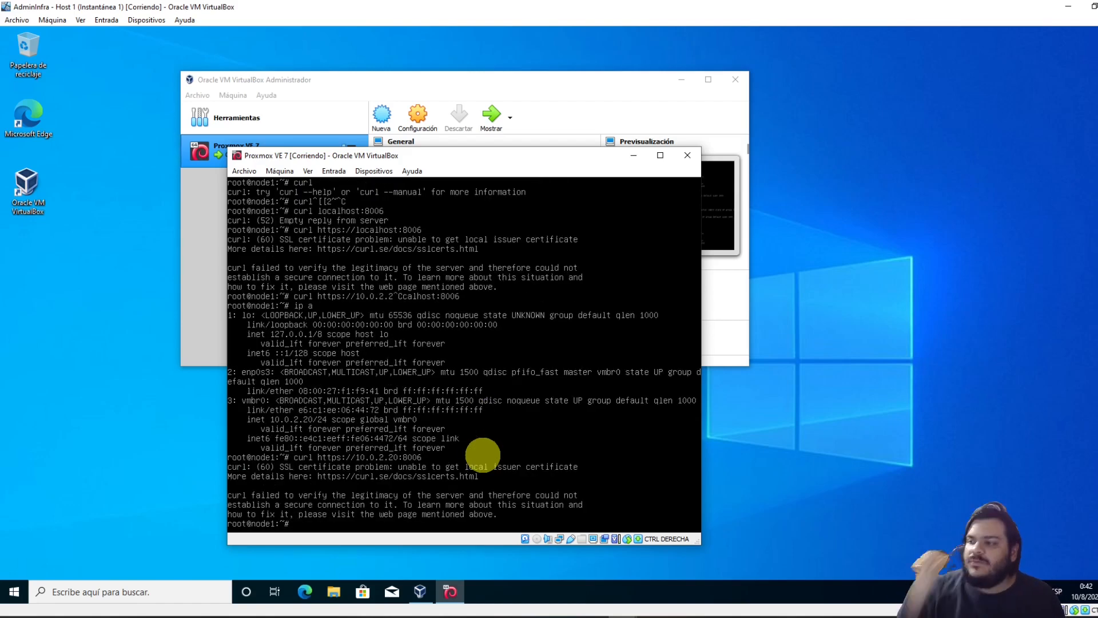
Move the VM window toward the top of the screen and bring up the Start menu
left_click_drag(369, 160, 412, 114)
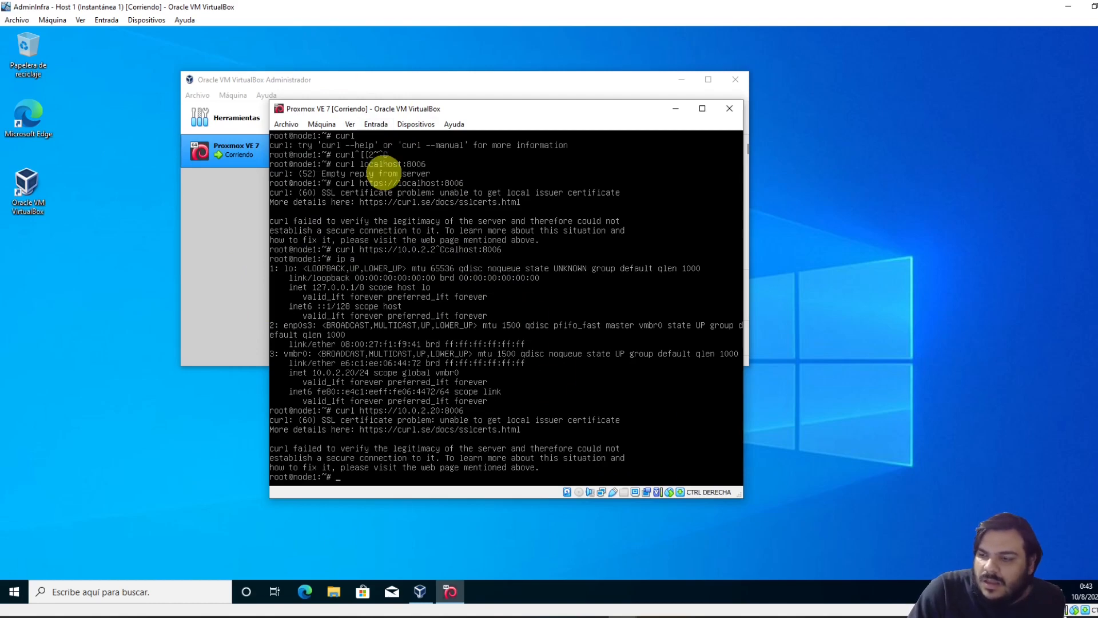
left_click(378, 108)
left_click_drag(378, 109, 410, 75)
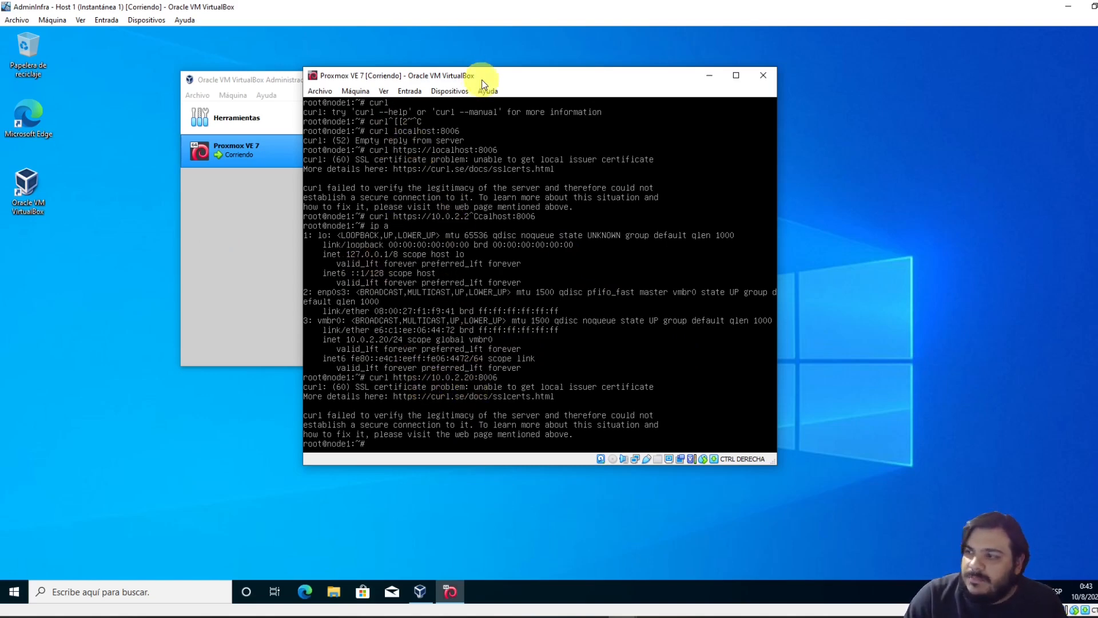
left_click_drag(482, 81, 468, 68)
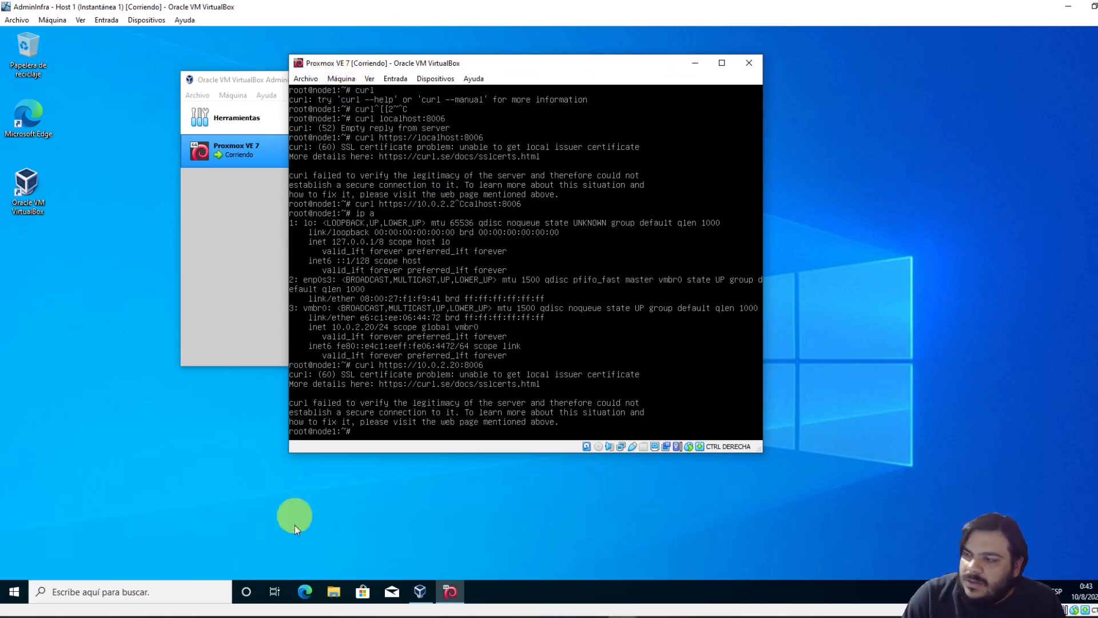
left_click(14, 591)
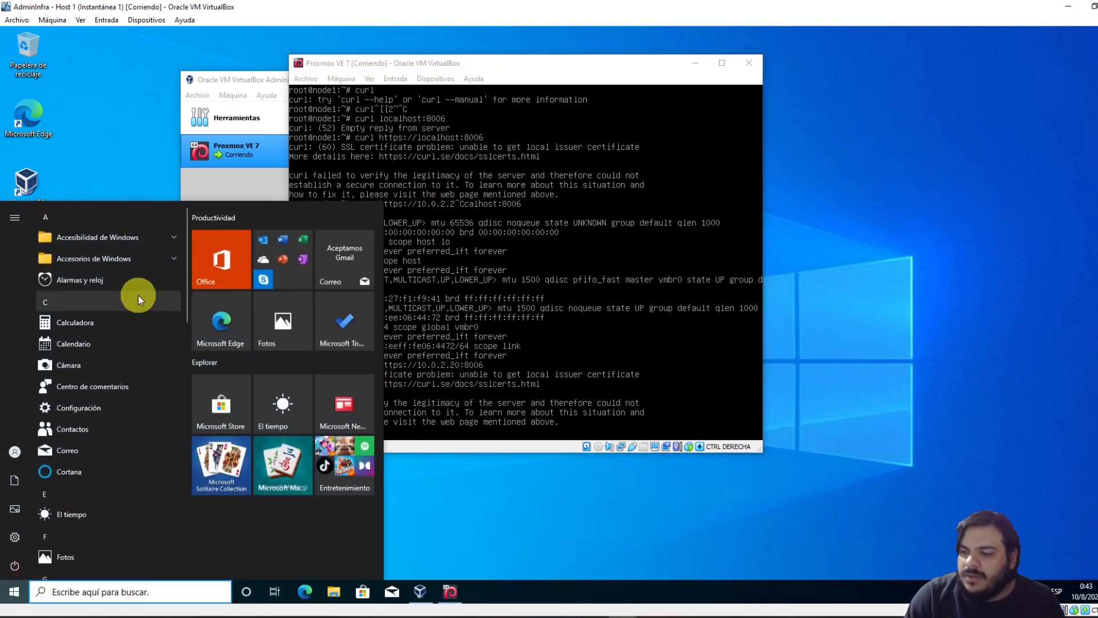
Launch Command Prompt with cmd and move the VM window to the screen's right side
type("cmd")
key("Return")
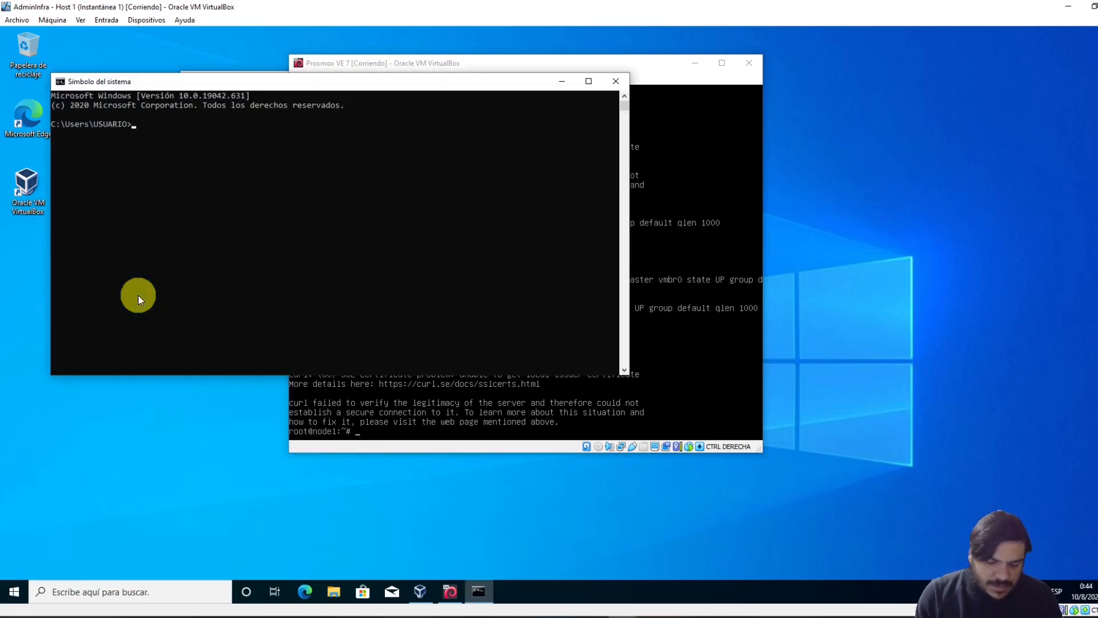
left_click(441, 448)
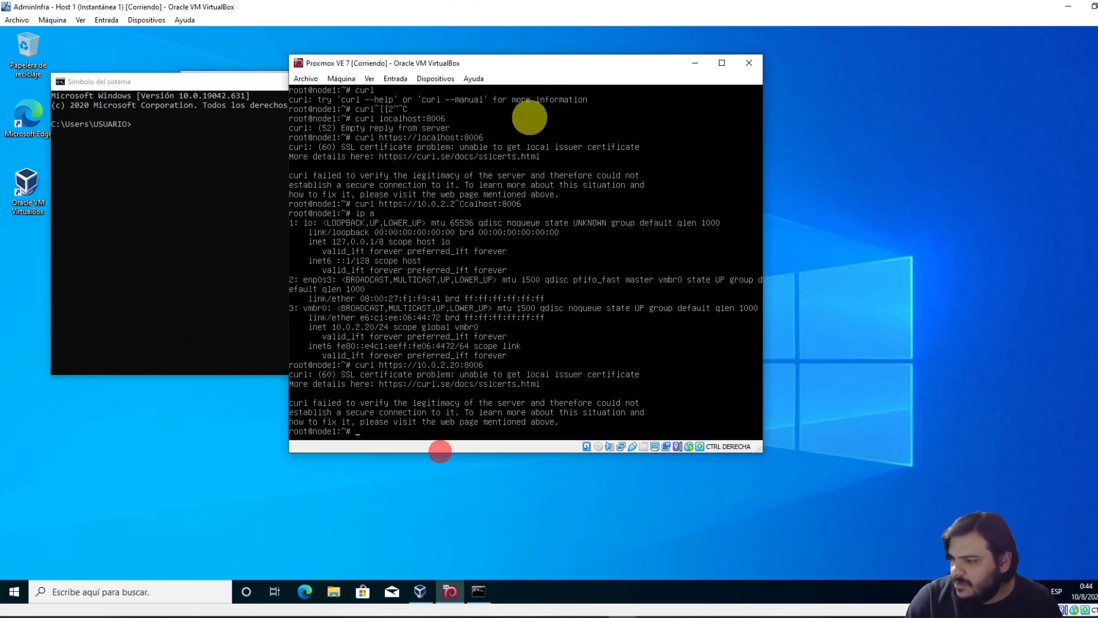
left_click(519, 64)
left_click_drag(519, 65, 801, 67)
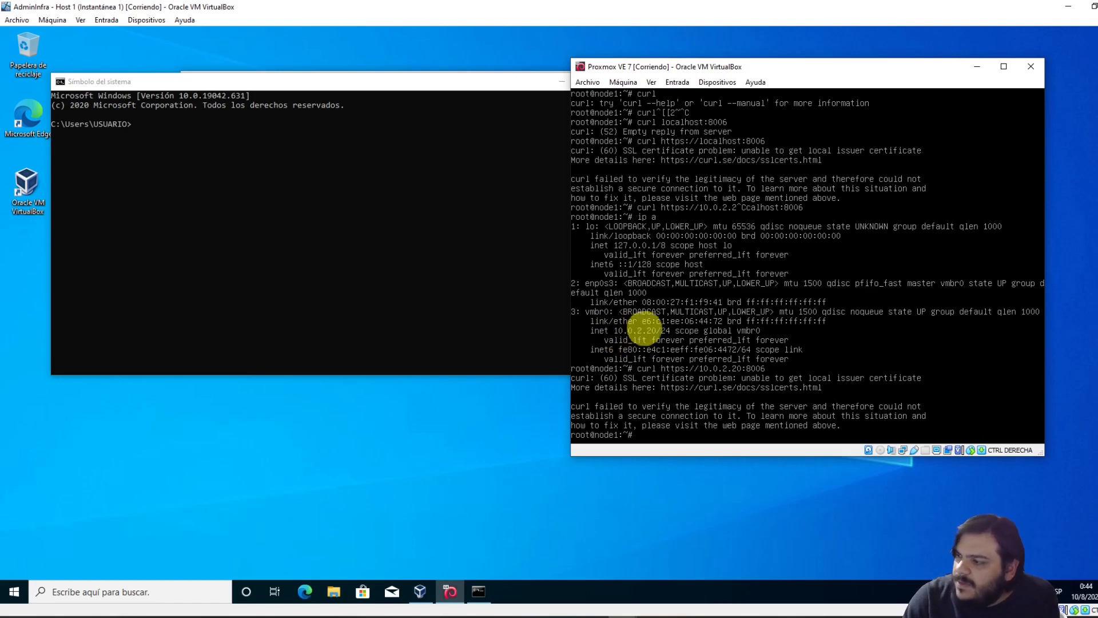
left_click(270, 279)
Ping 10.0.2.20 from the host, all four requests timing out, and mark the address
type("ping ")
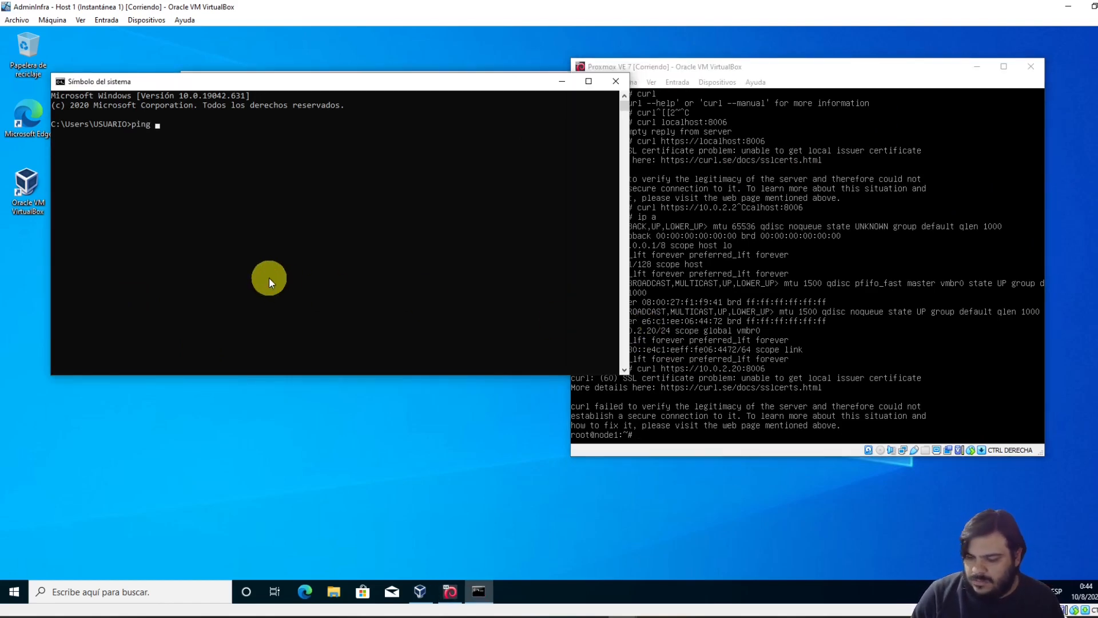
type("10.0.2.20")
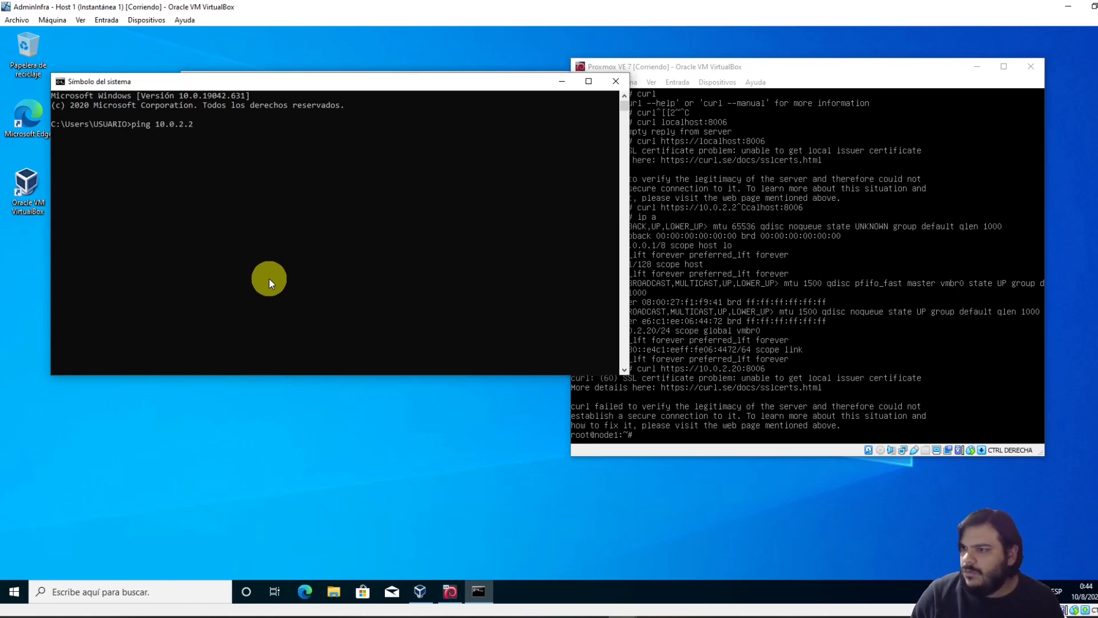
key("Return")
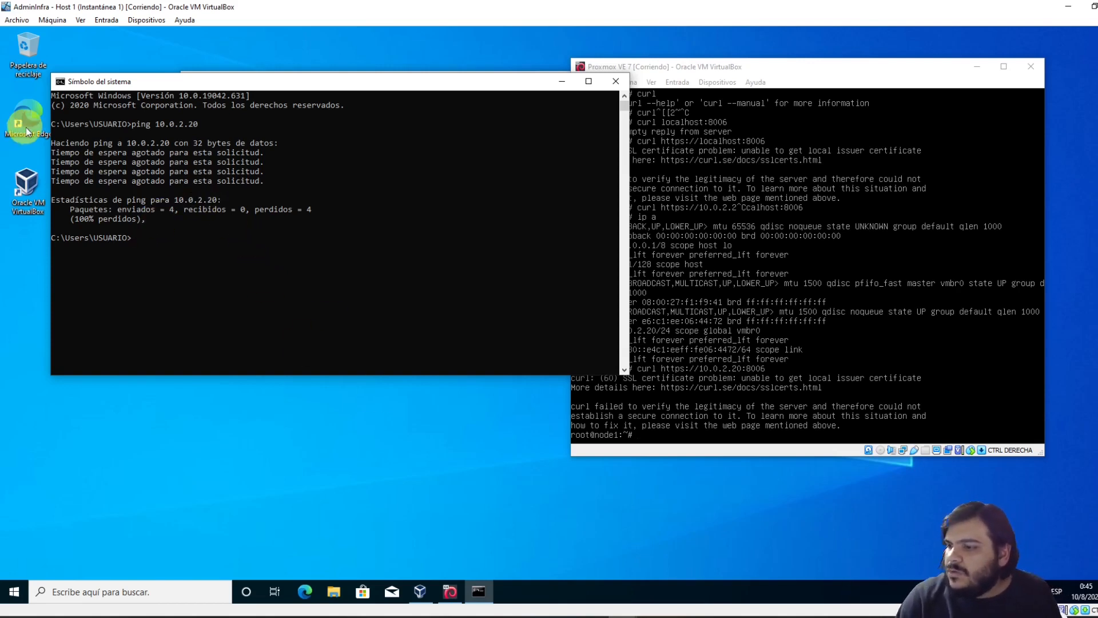
left_click_drag(158, 125, 207, 126)
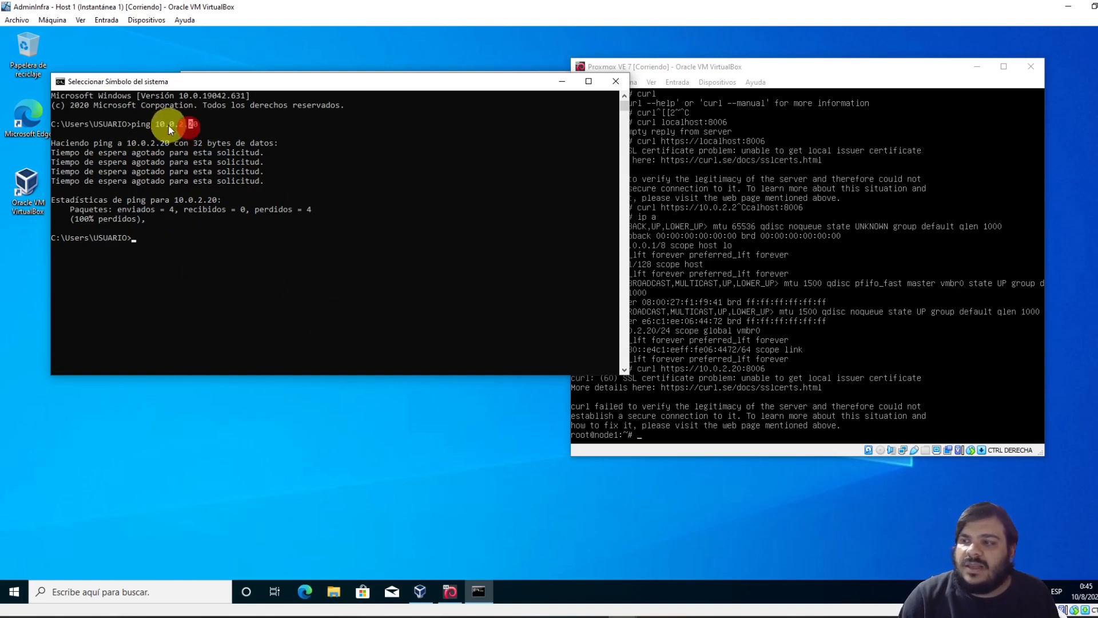
left_click(201, 287)
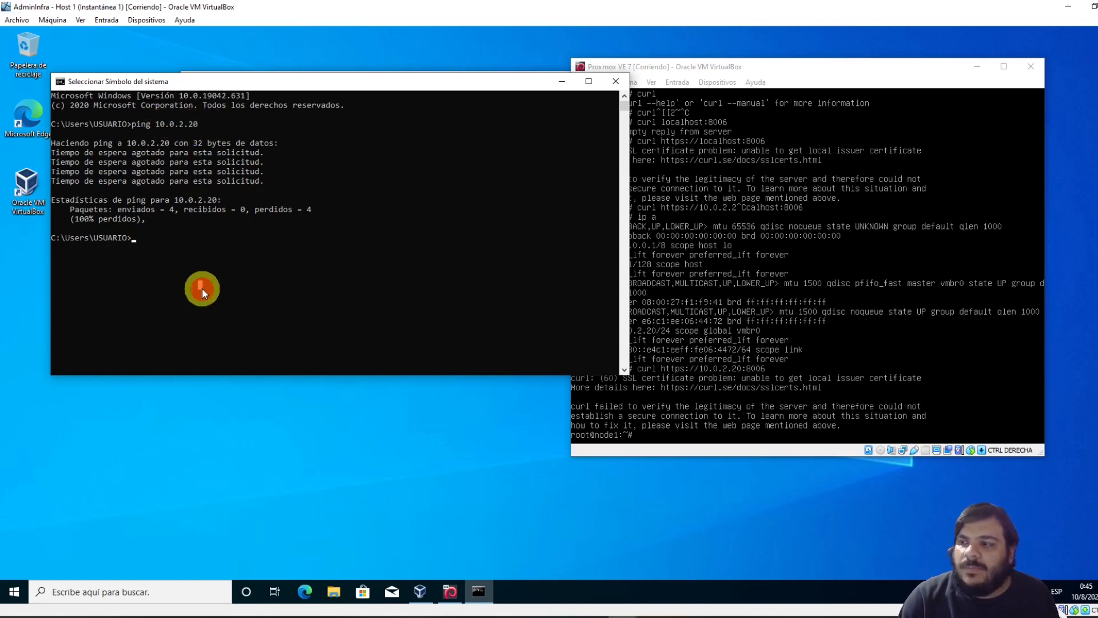
left_click(249, 240)
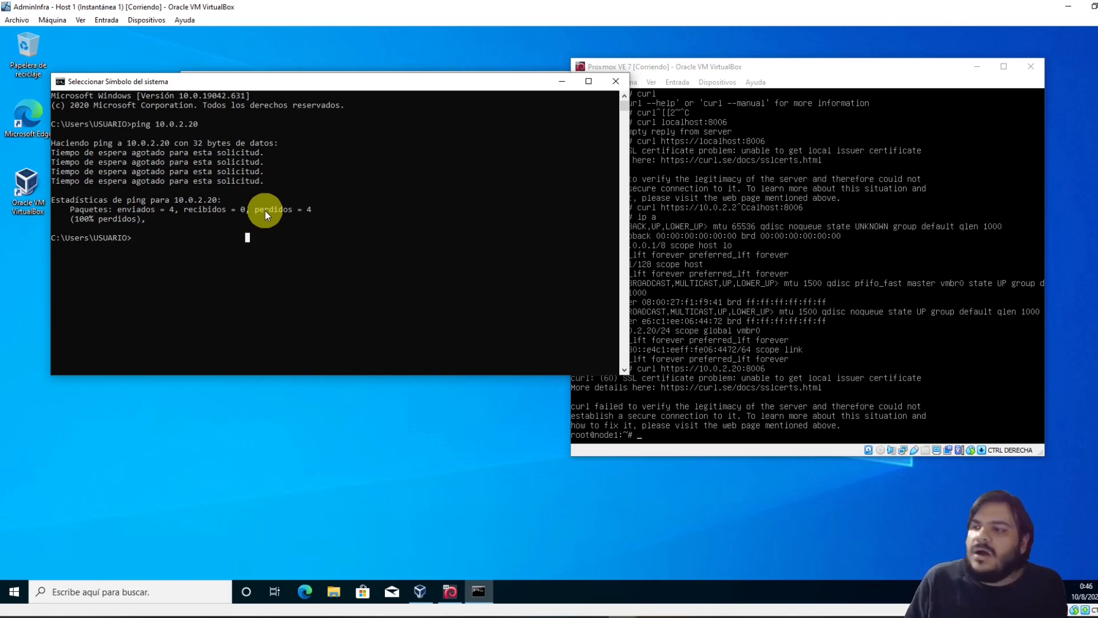
Open Configuración > Red for Proxmox VE 7 and show Adaptador 1's Reenvío de puertos list
left_click_drag(708, 66, 406, 46)
left_click(318, 63)
left_click(321, 74)
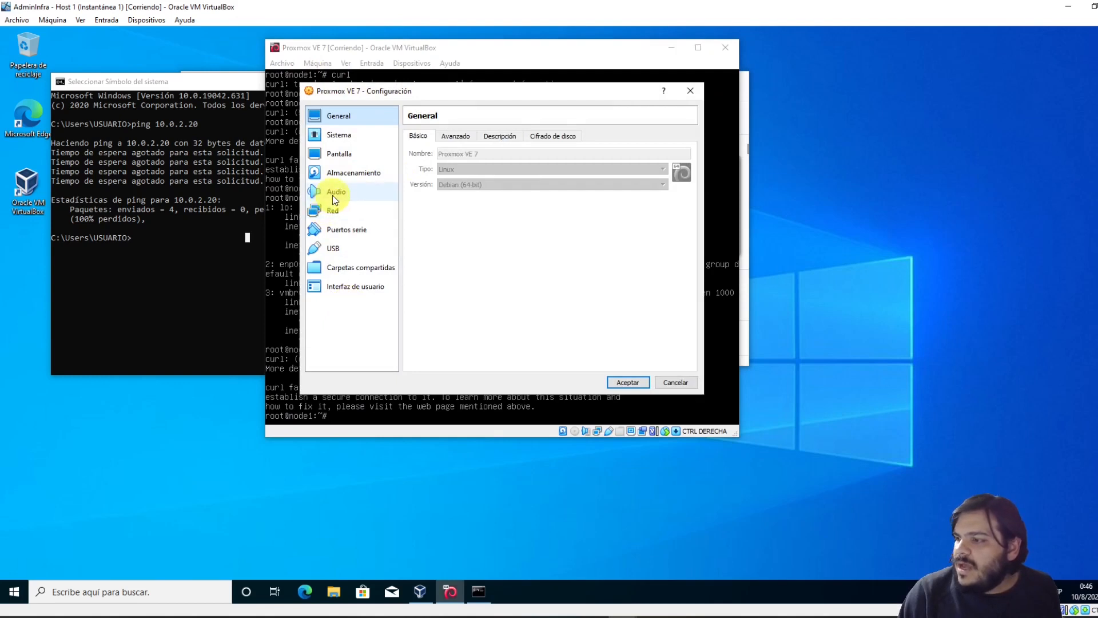
left_click(333, 210)
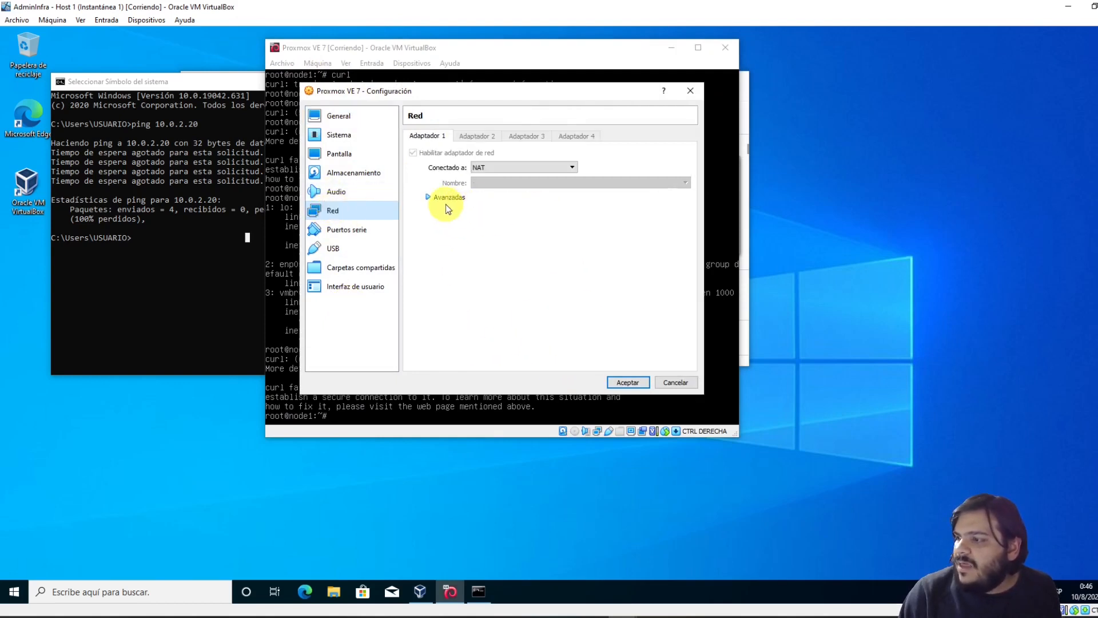
left_click(426, 197)
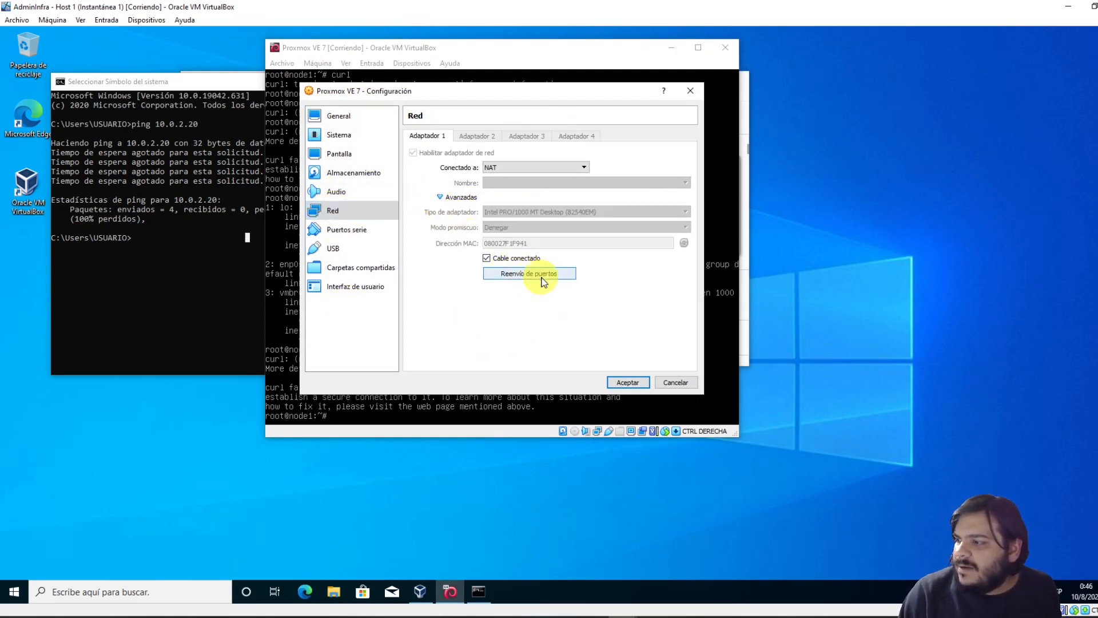
mouse_move(548, 242)
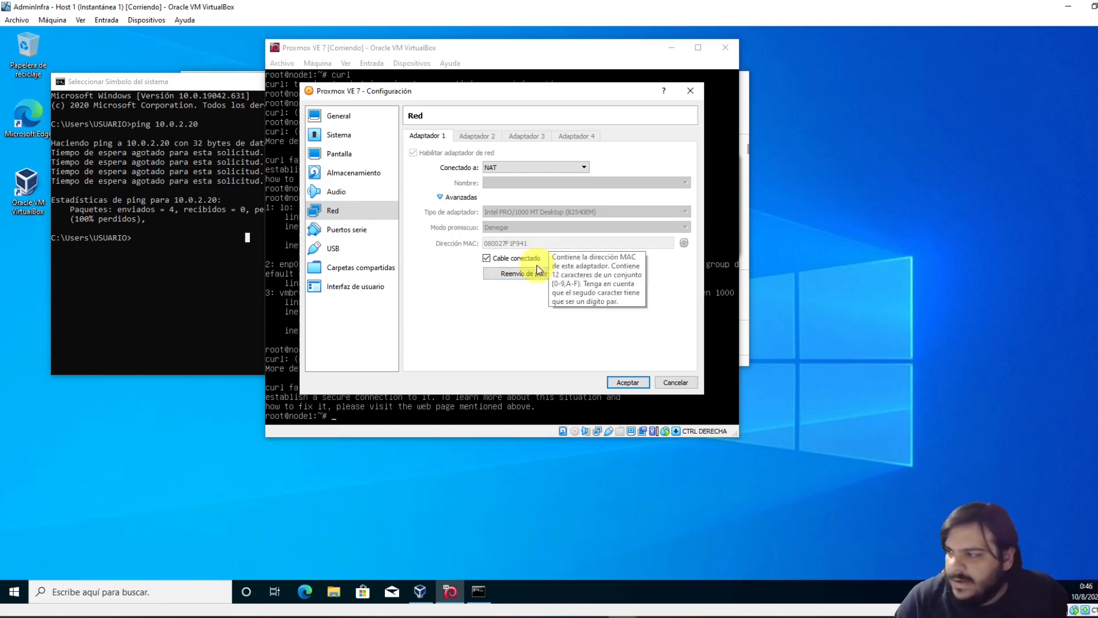
left_click(516, 273)
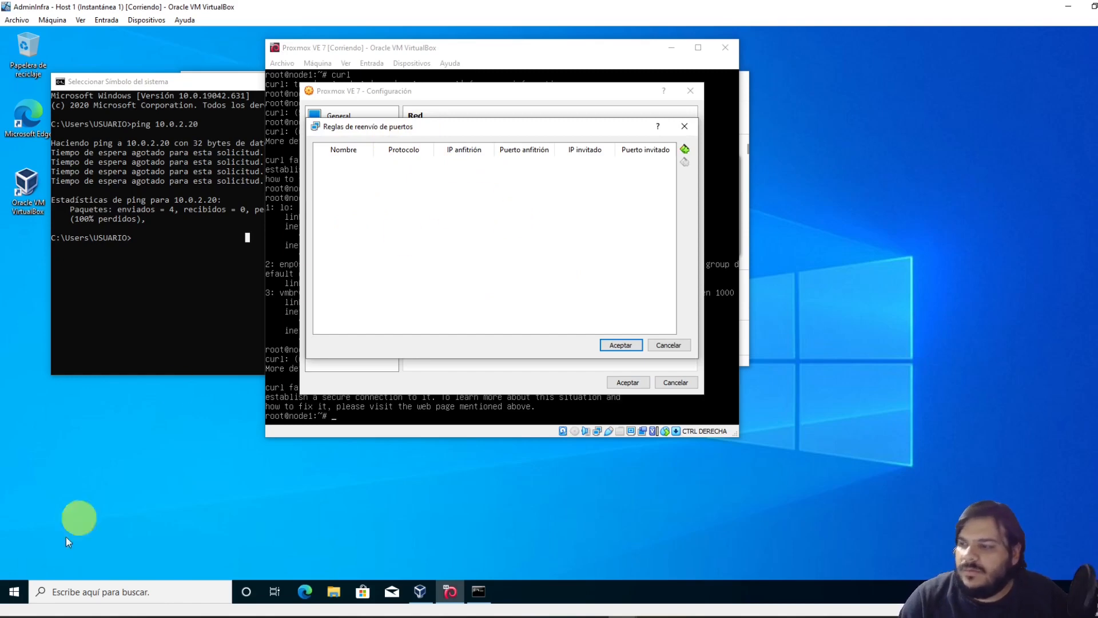
left_click(14, 592)
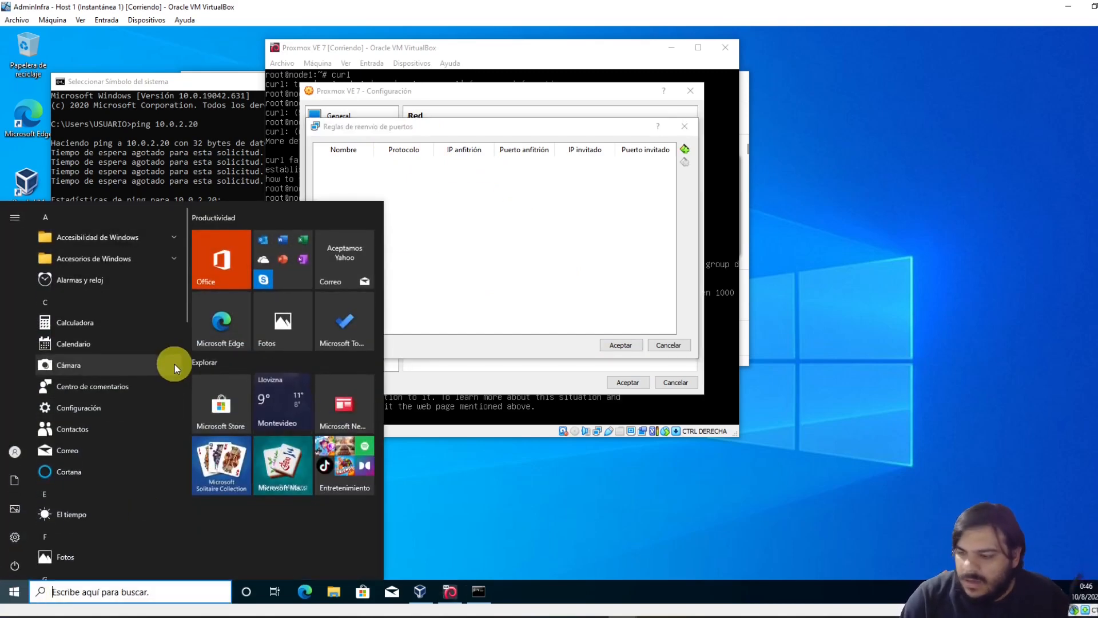
Launch Notepad from Start search and switch back to the command prompt
type("notepad")
key("Return")
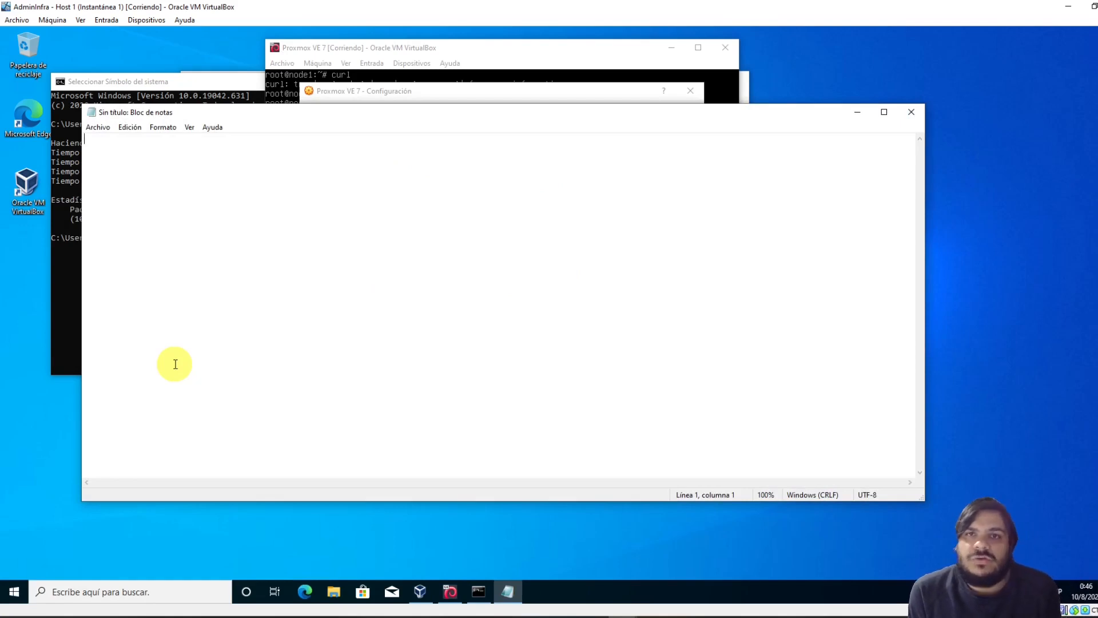
left_click(217, 97)
left_click(146, 242)
Run ipconfig, mark the host Ethernet IPv4 192.168.0.59, and start writing in Notepad
type("ipconfig")
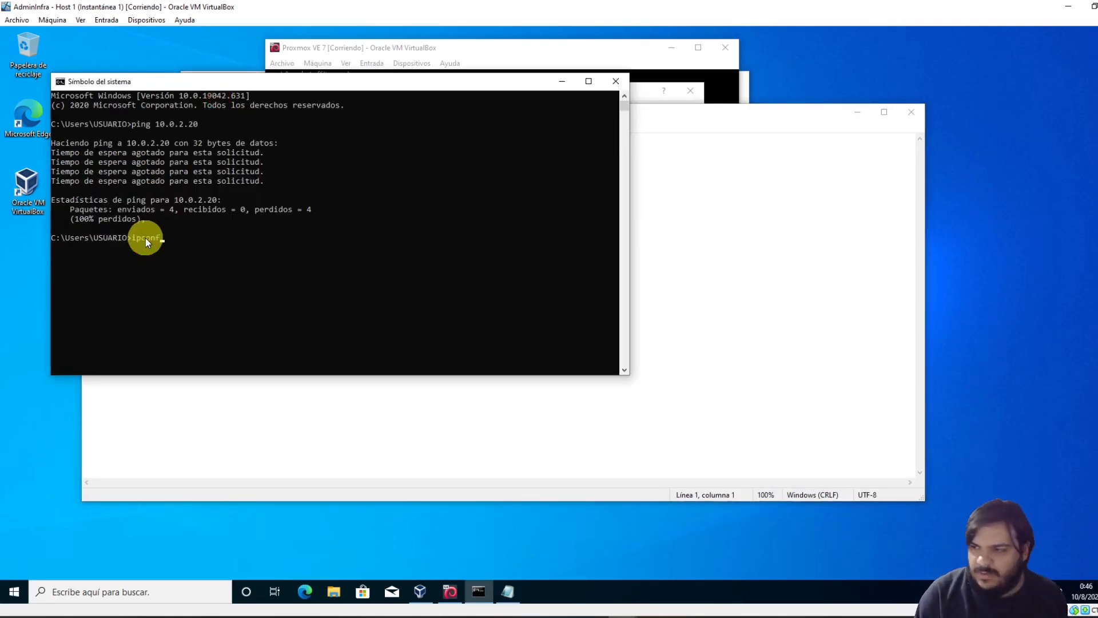
key("Return")
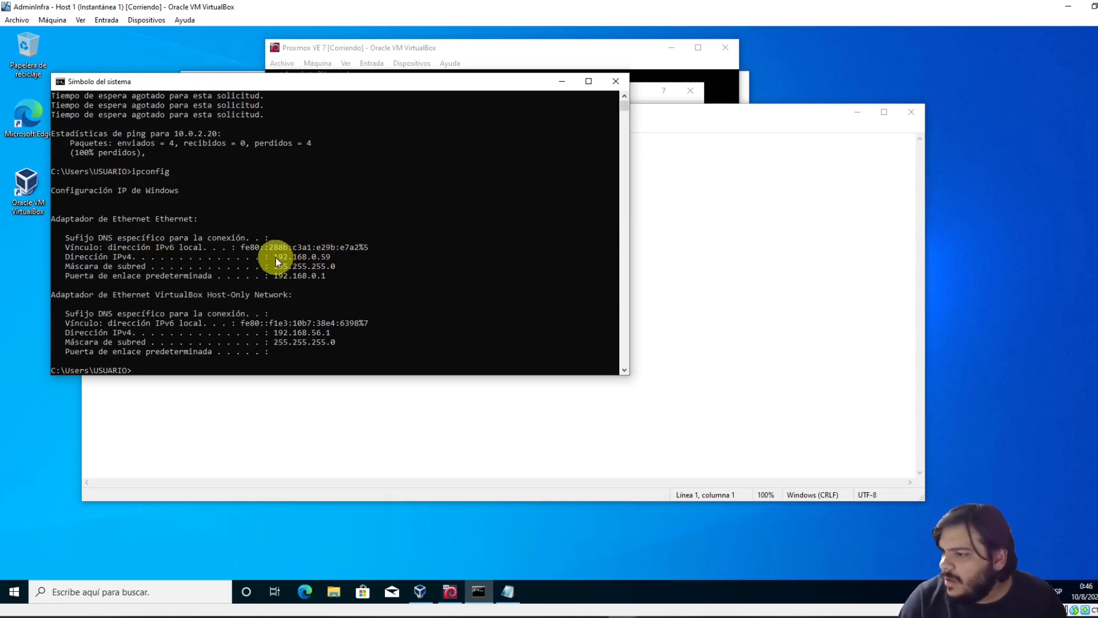
left_click_drag(274, 259, 330, 258)
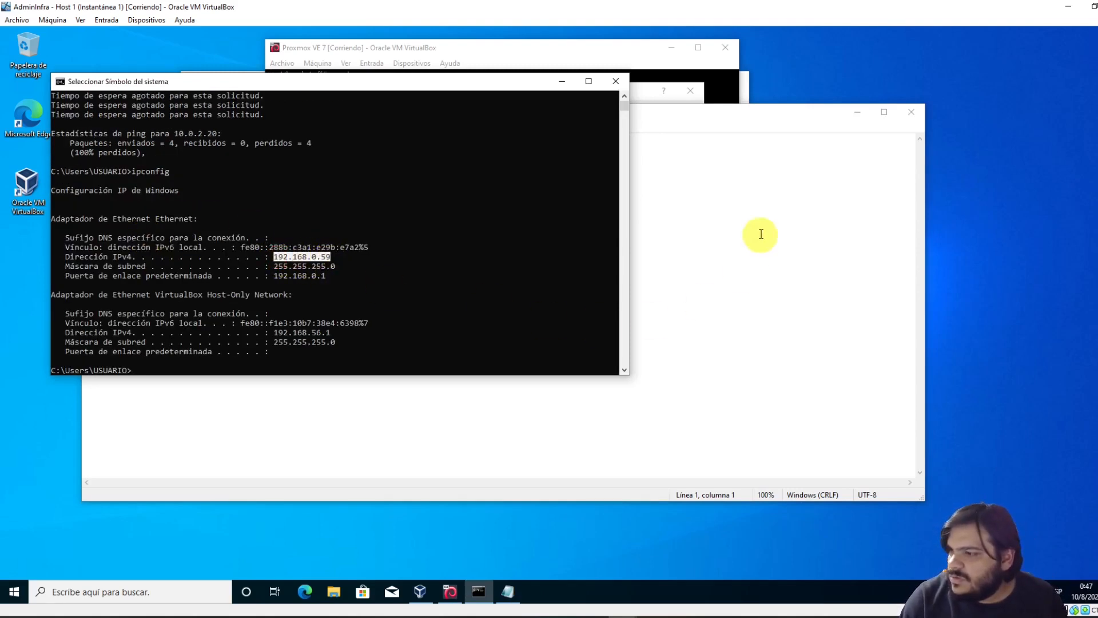
left_click(755, 226)
left_click(344, 248)
Note 'HOST: 192.168.0.59' and, on the next line, 'vm: 10.0.2.254' in Notepad
type("192")
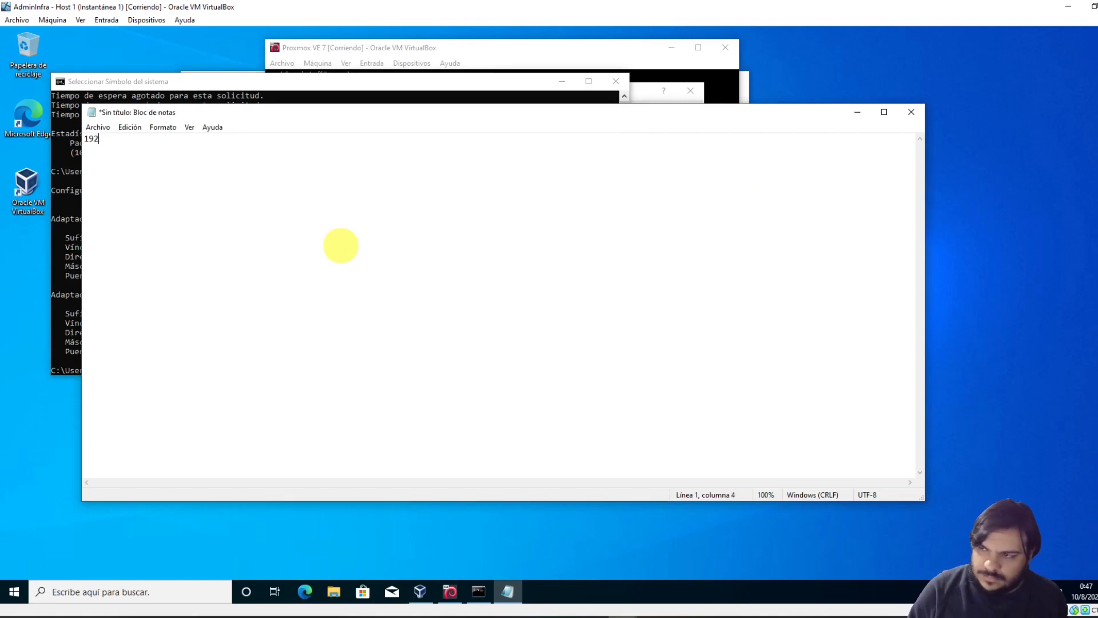
type(".168.0.59")
key("Home")
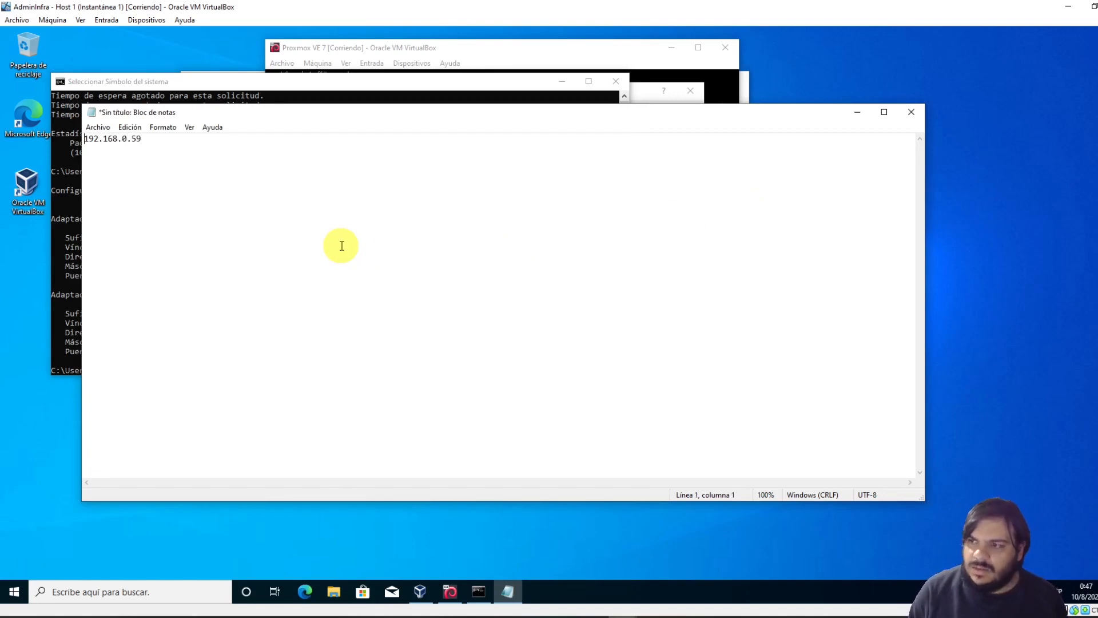
type("HOST:")
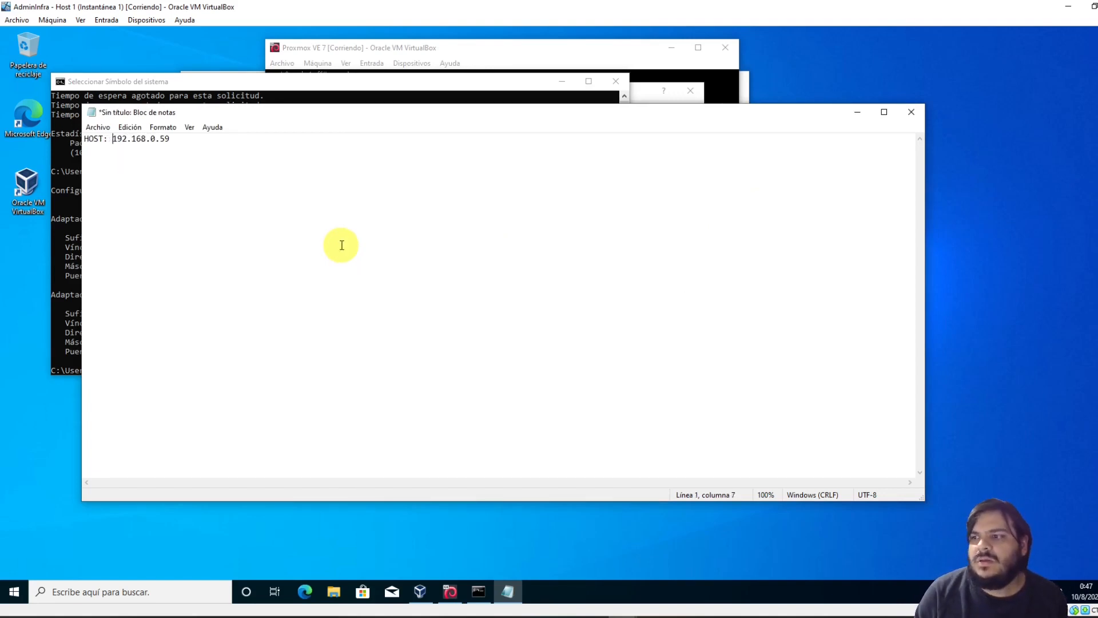
key("End")
key("Return")
key("Return")
type("vm")
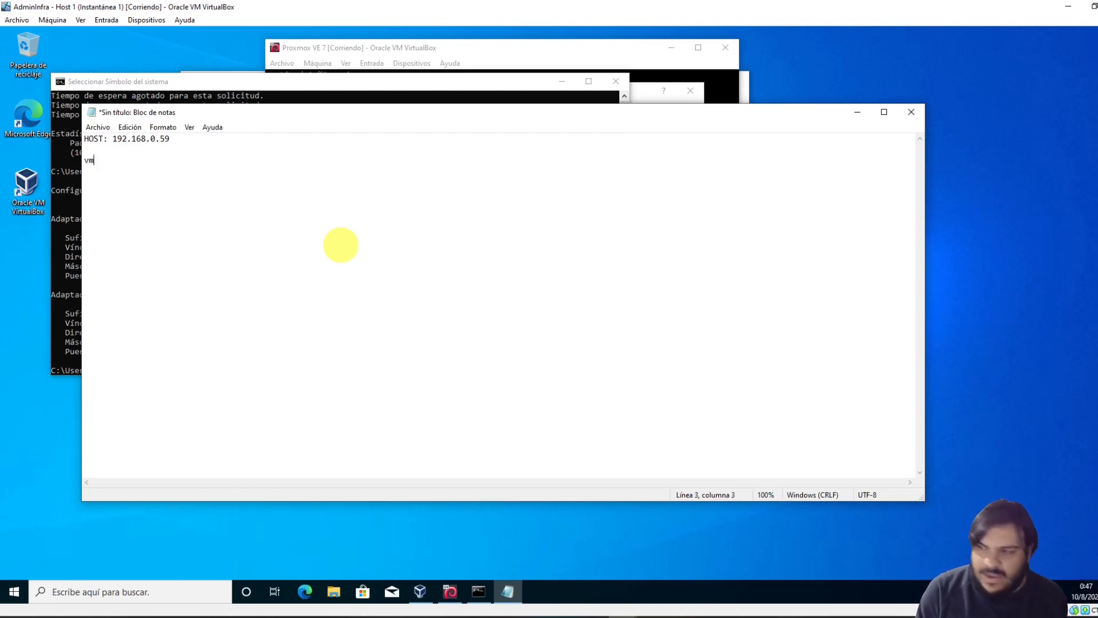
type(": 10")
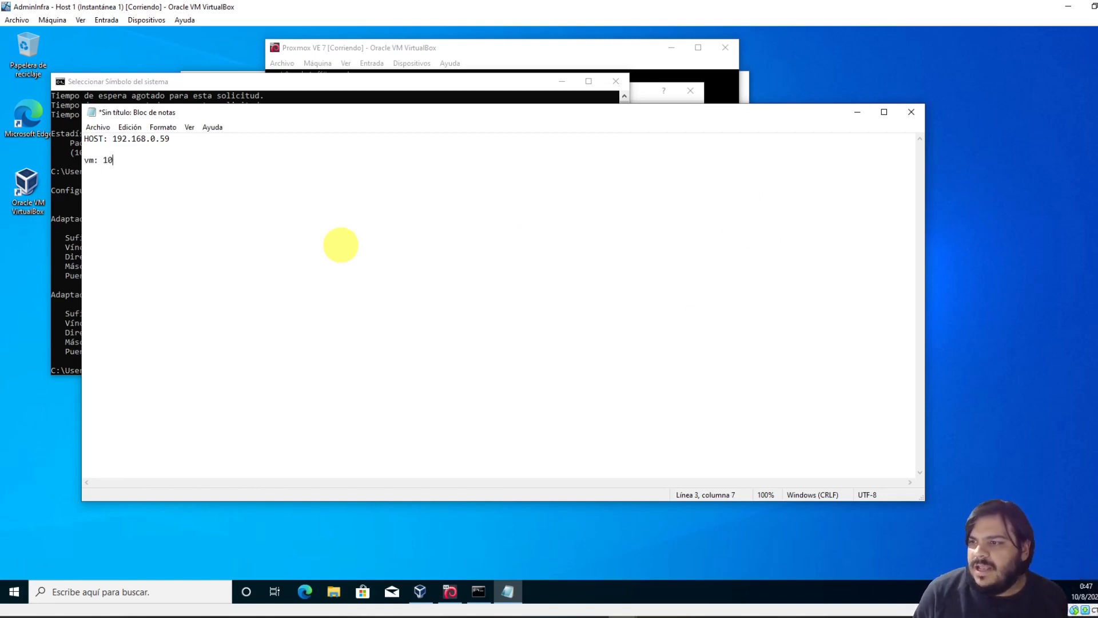
type(".0.2.254")
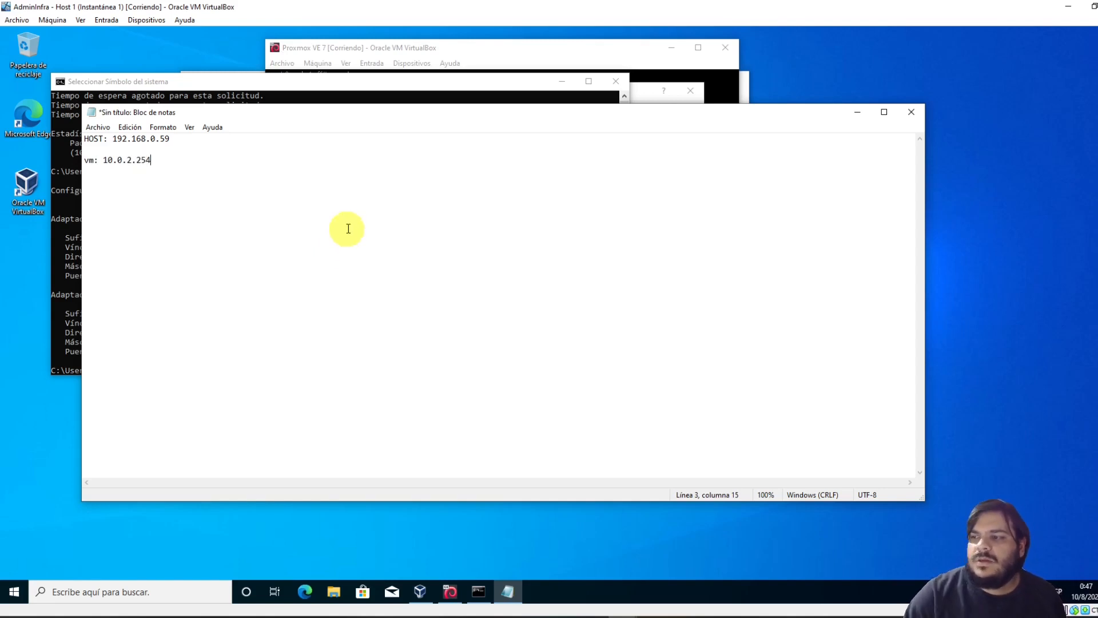
Add a 'PortForwarding:' heading below the addresses with an 'SSH:' entry under it
left_click_drag(334, 115, 373, 195)
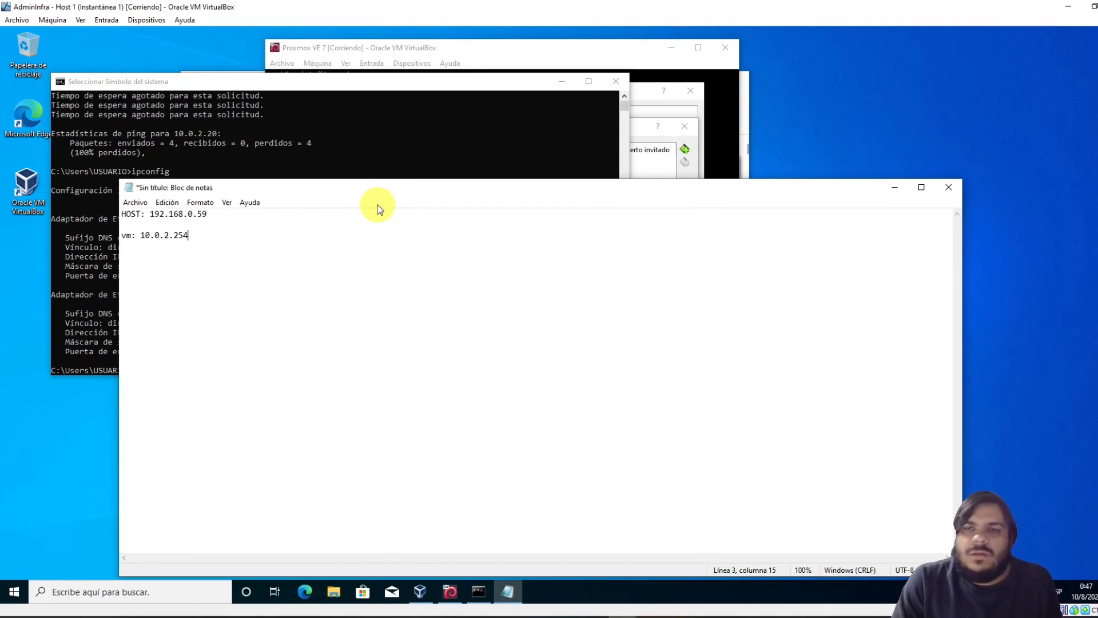
left_click(339, 49)
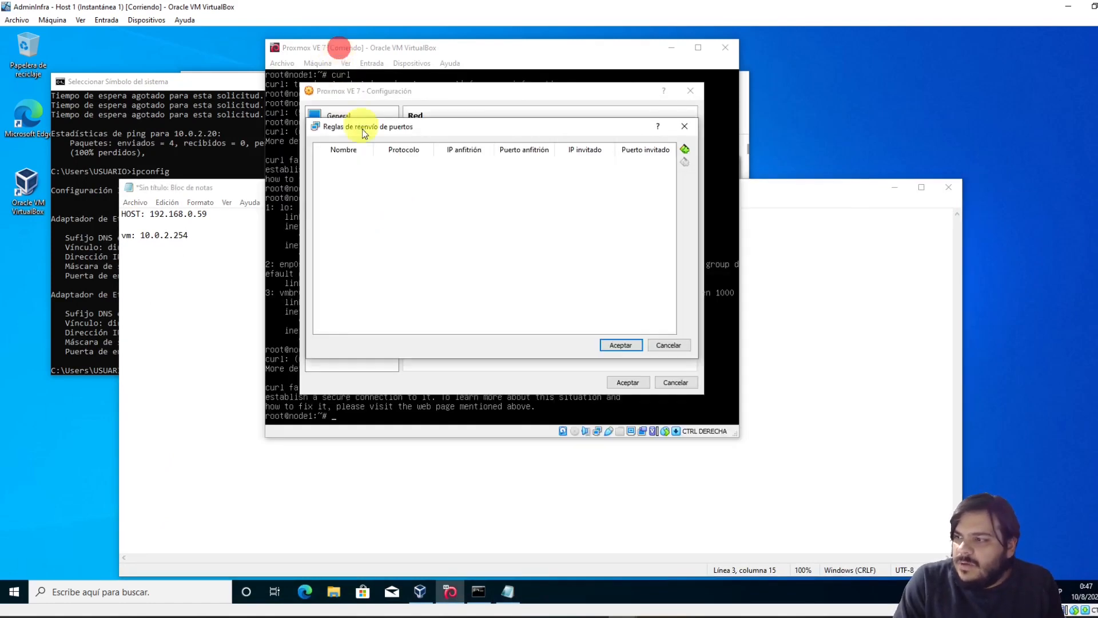
left_click(211, 232)
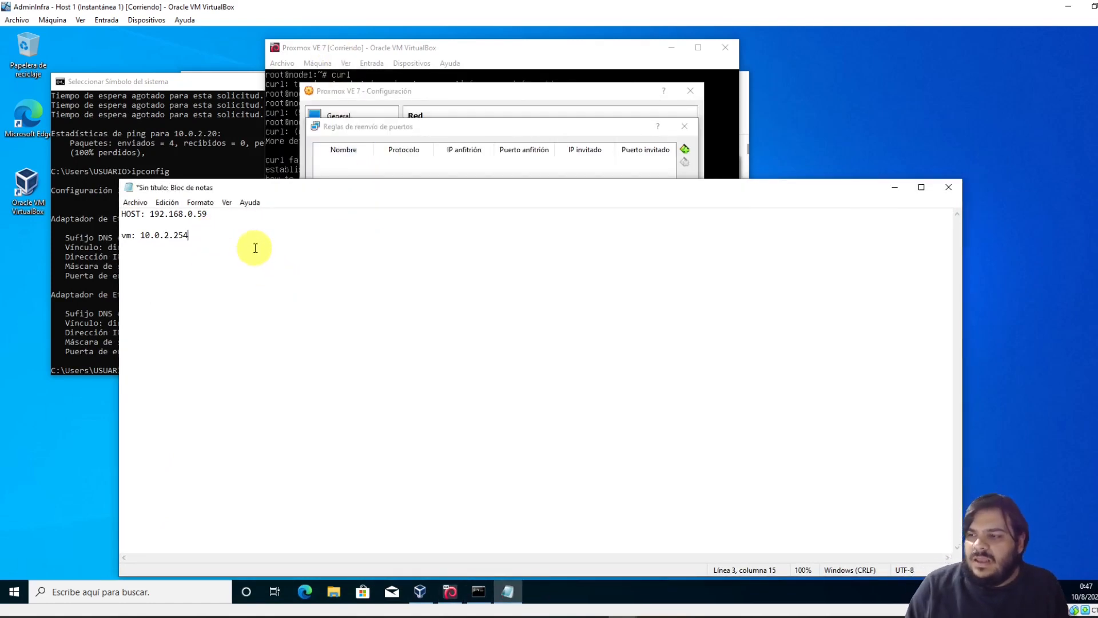
key("Return")
key("Return")
key("Return")
type("Por")
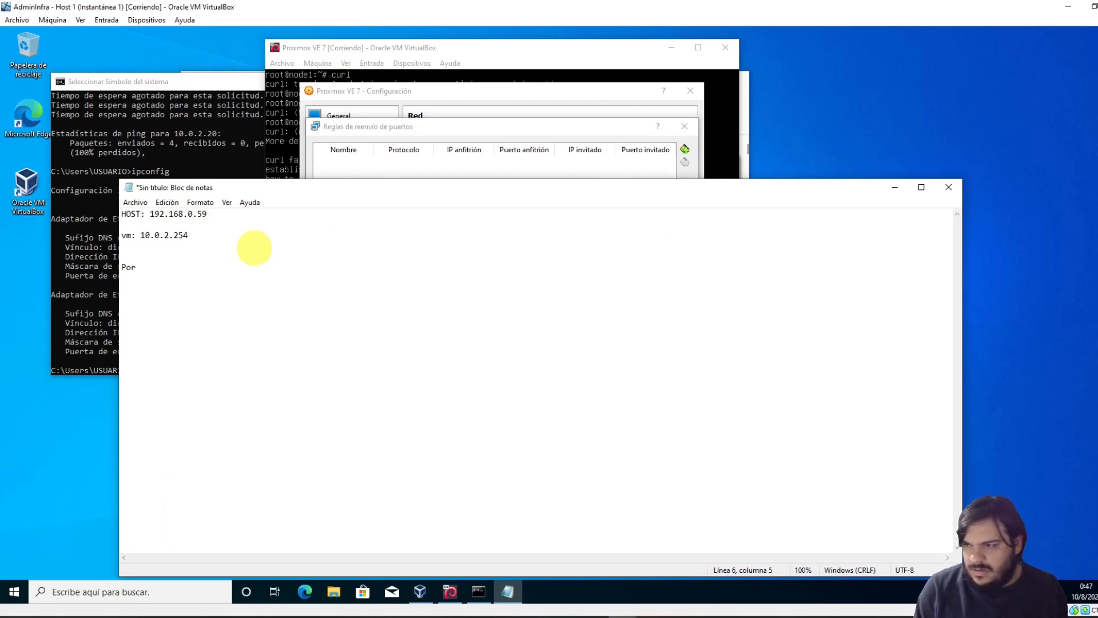
key("BackSpace")
type("tForward")
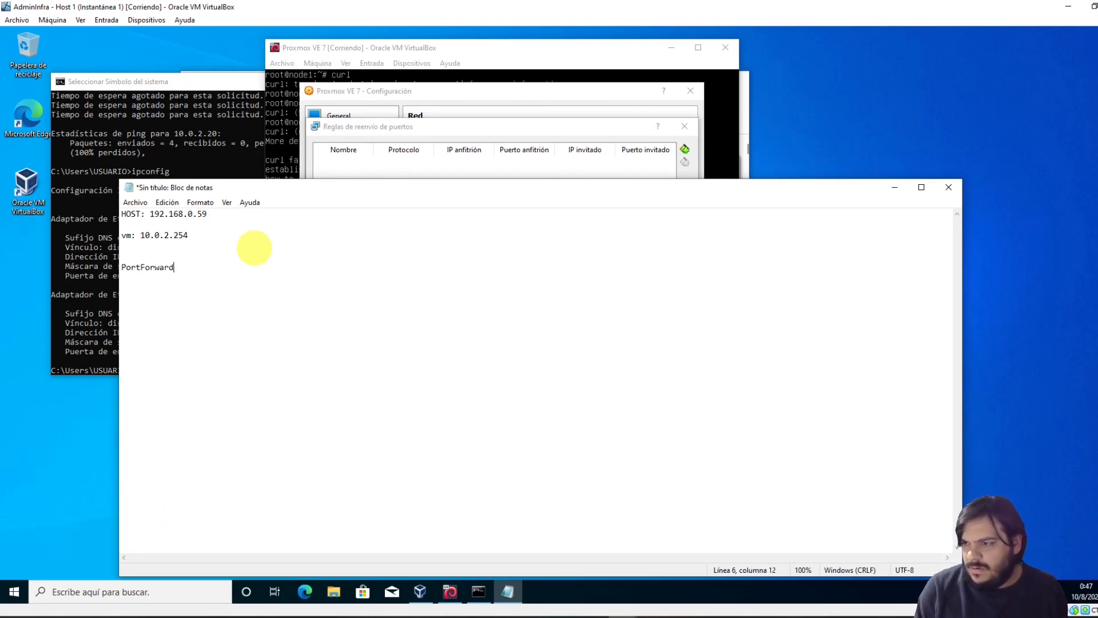
type("ing:")
key("Return")
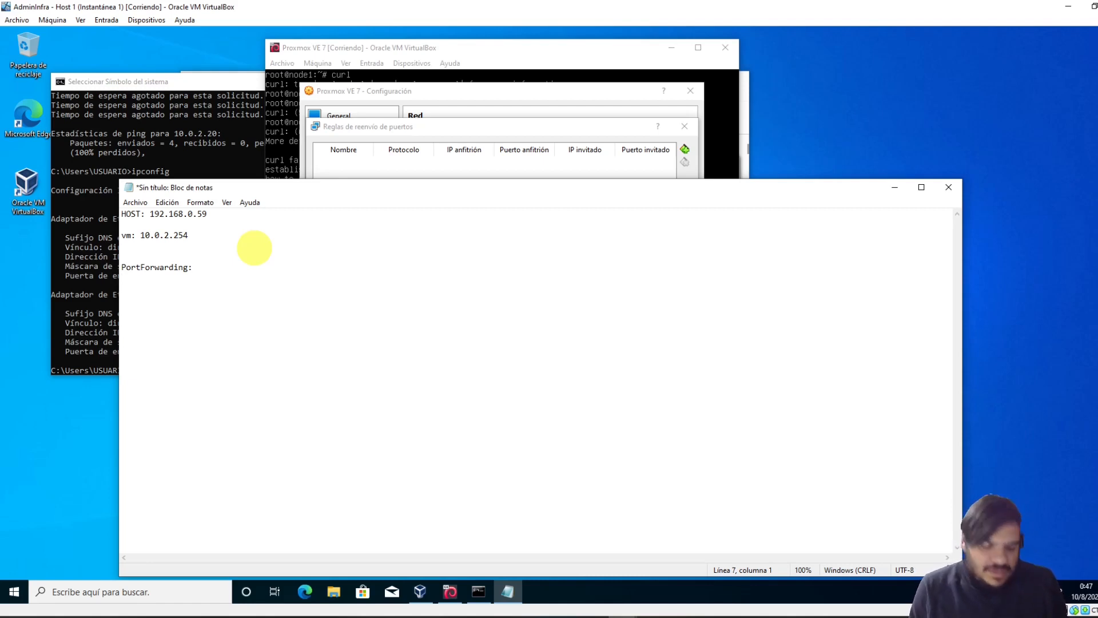
type("SSJ")
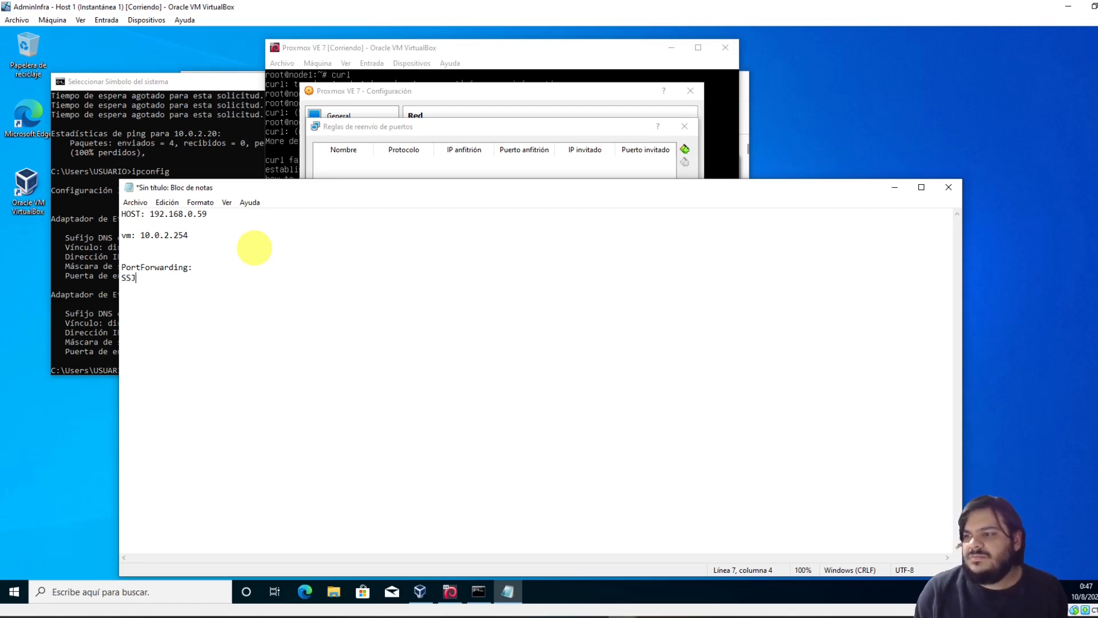
key("BackSpace")
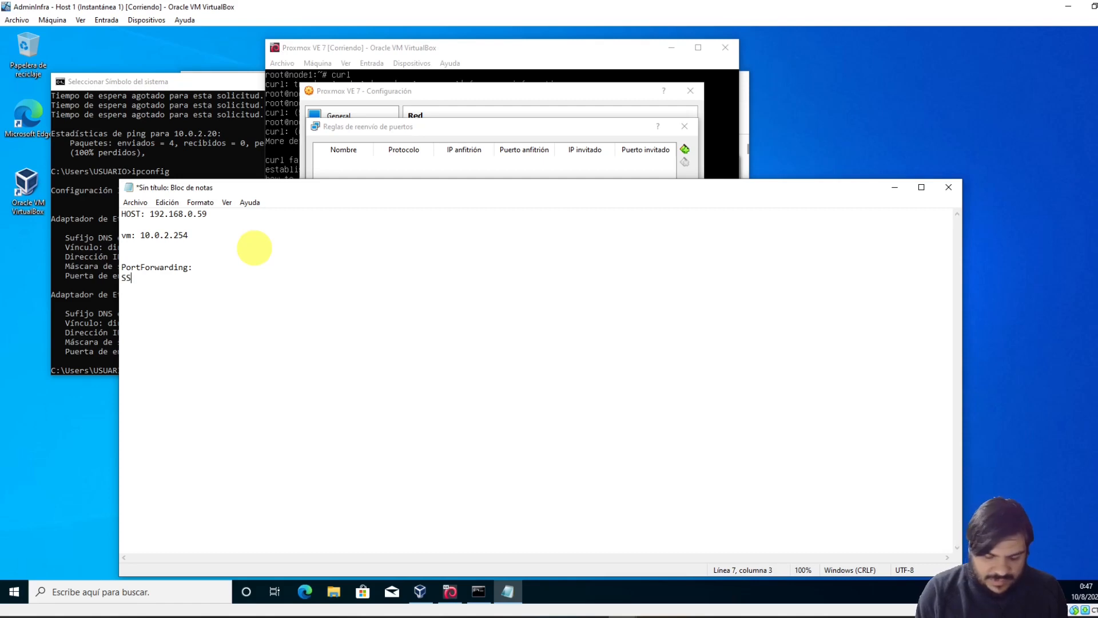
type("H:")
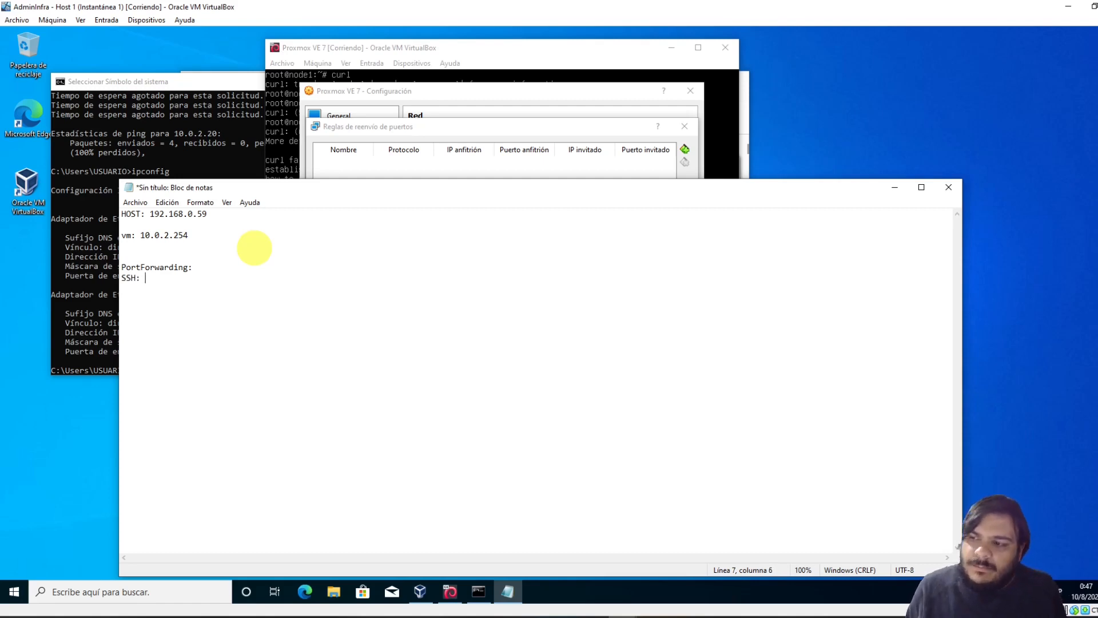
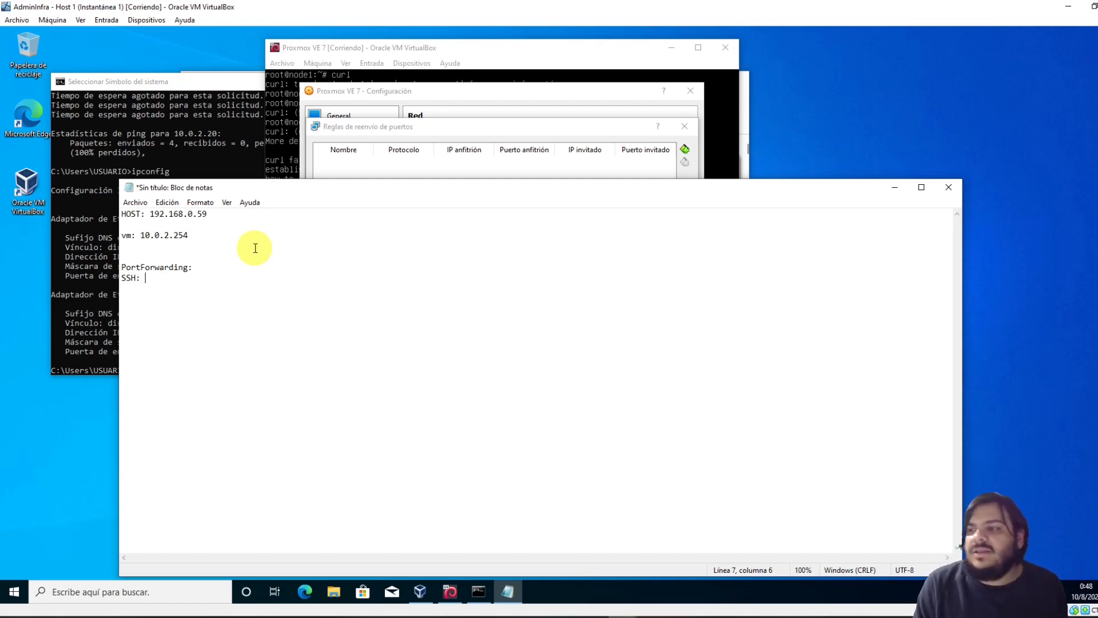
Write the SSH forward '192.168.0.59:5000----> 10.0.2.254:22' after 'SSH:' in Notepad
left_click(182, 279)
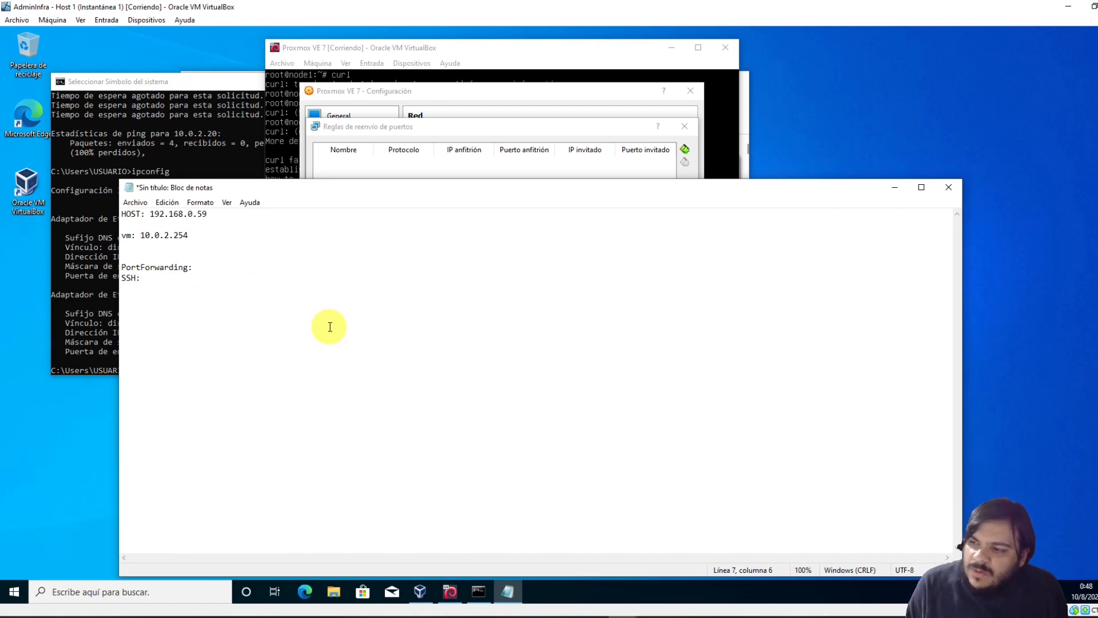
type("192.168")
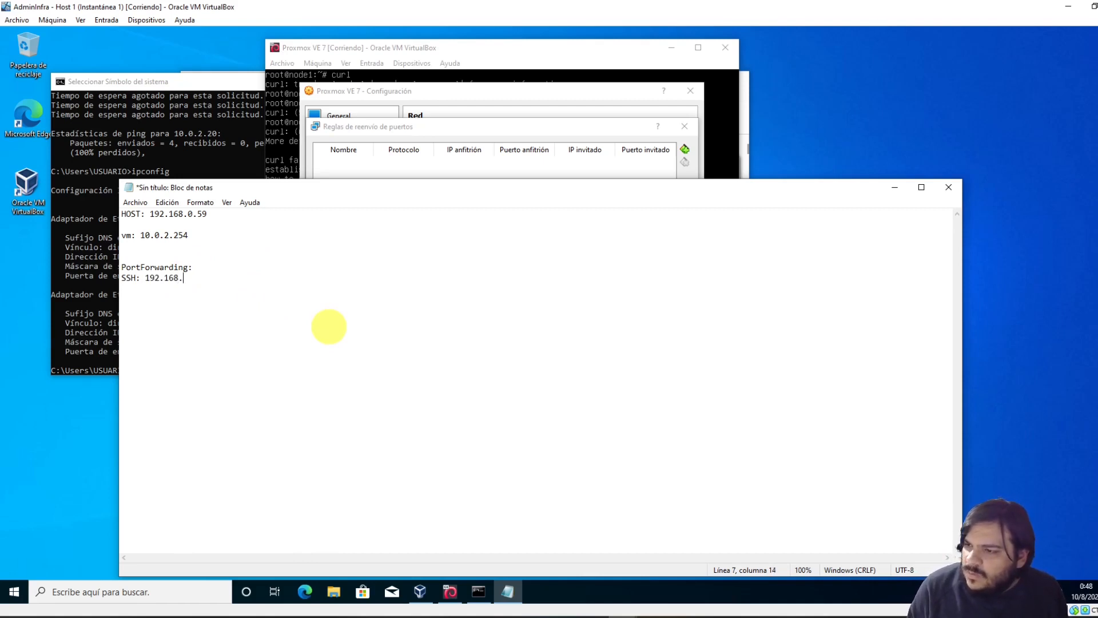
type(".0.59")
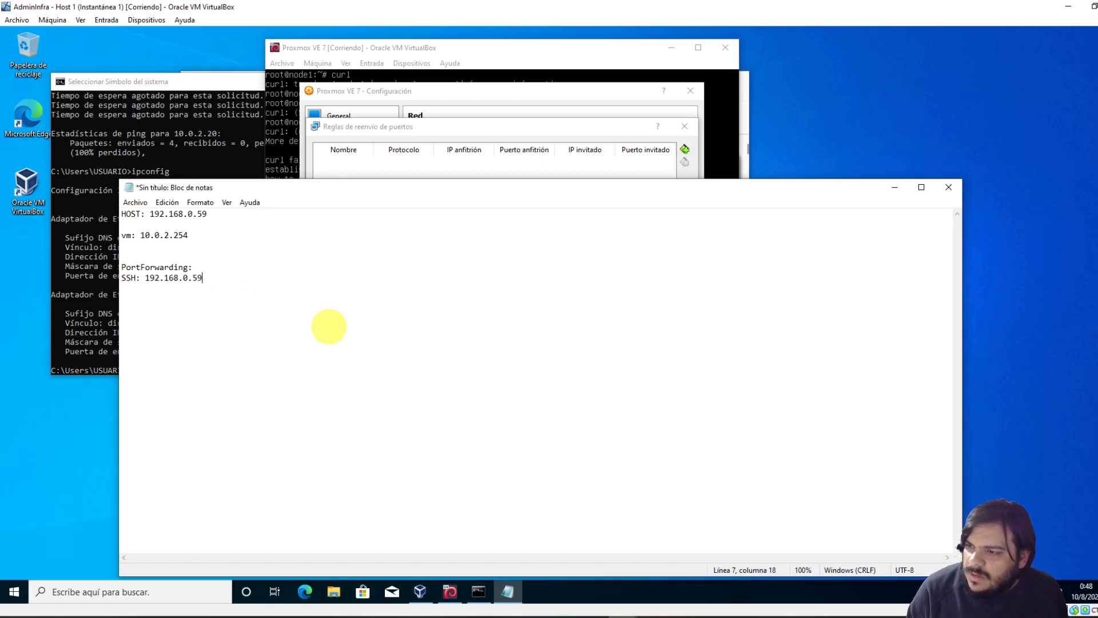
type(":5")
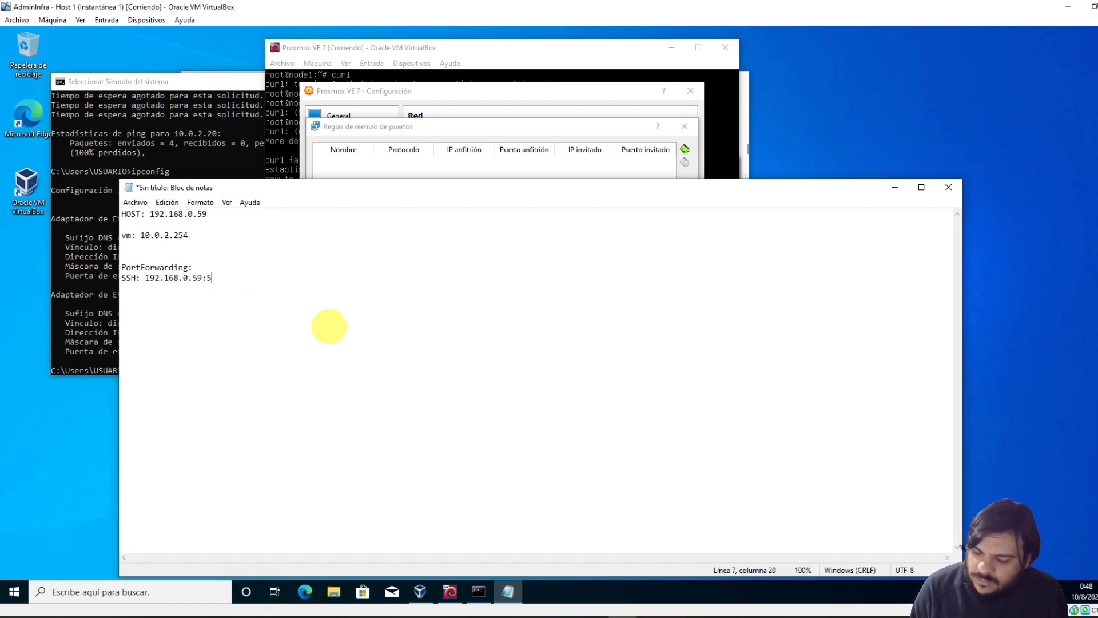
type("000----")
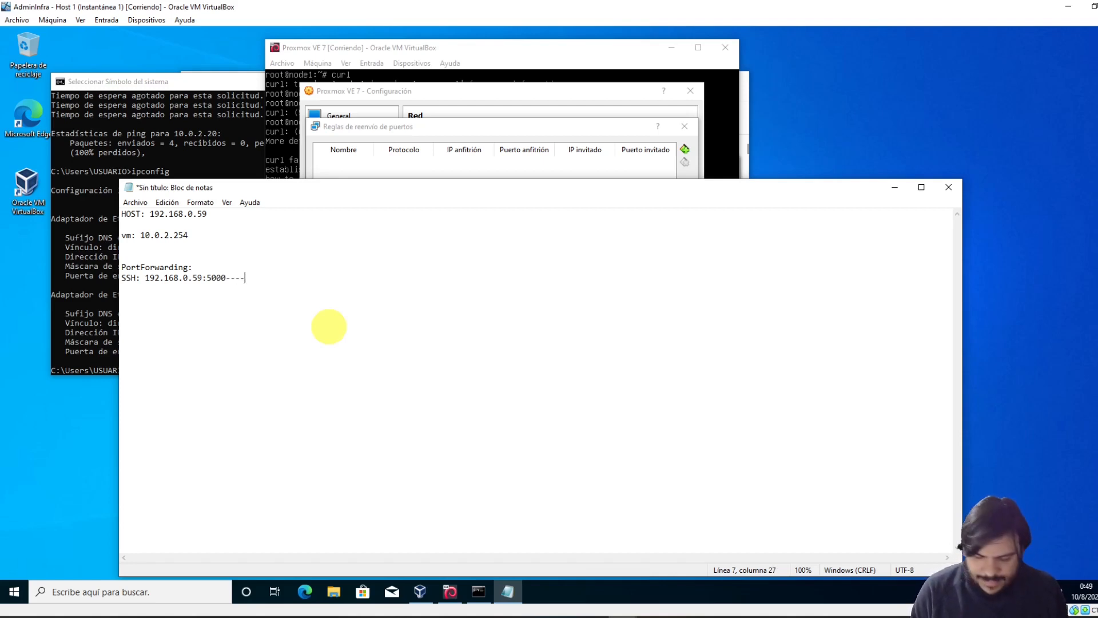
type(">")
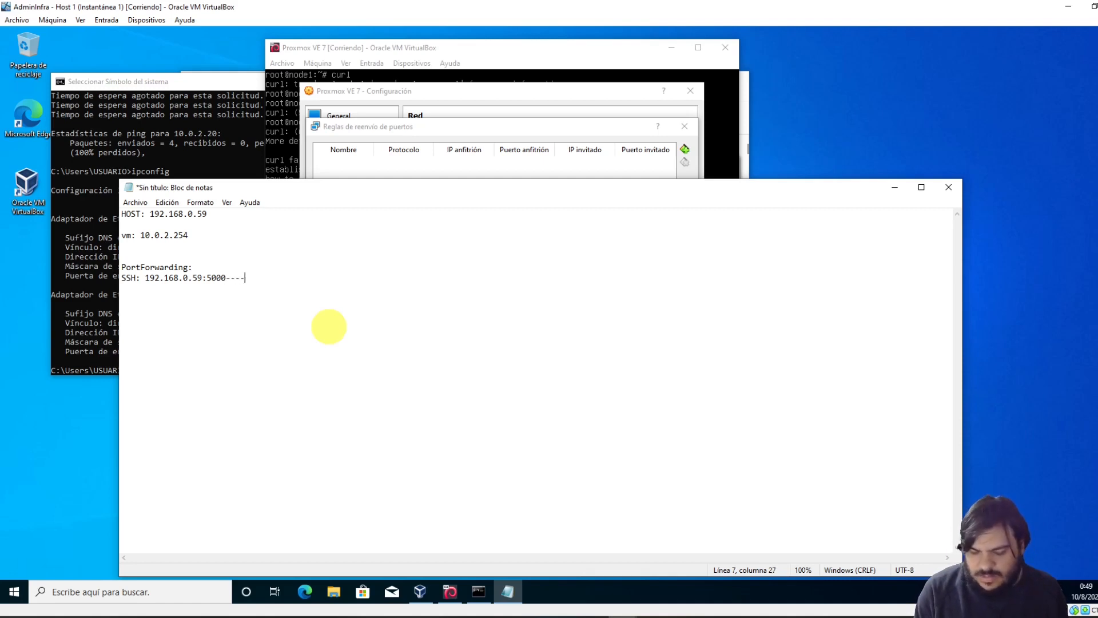
type("10")
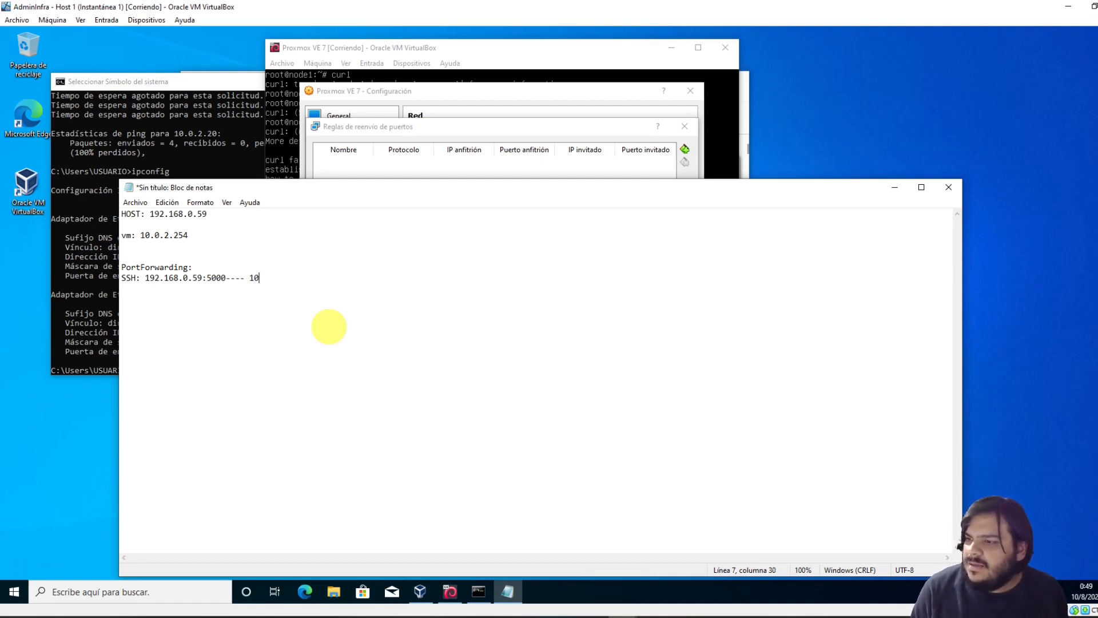
type(".0.2.254")
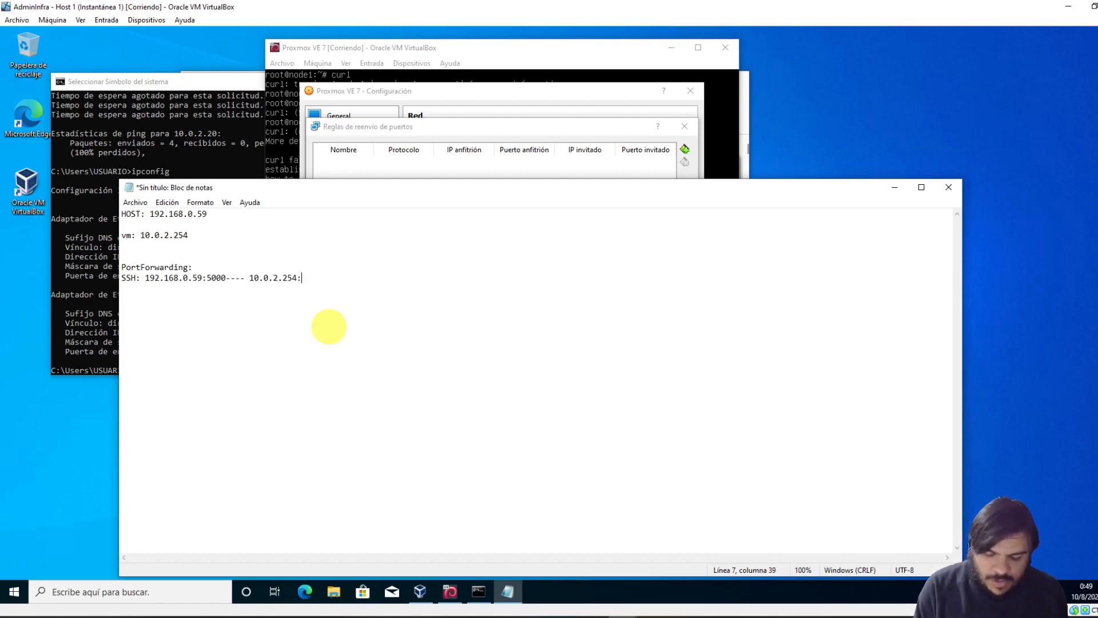
type(":22")
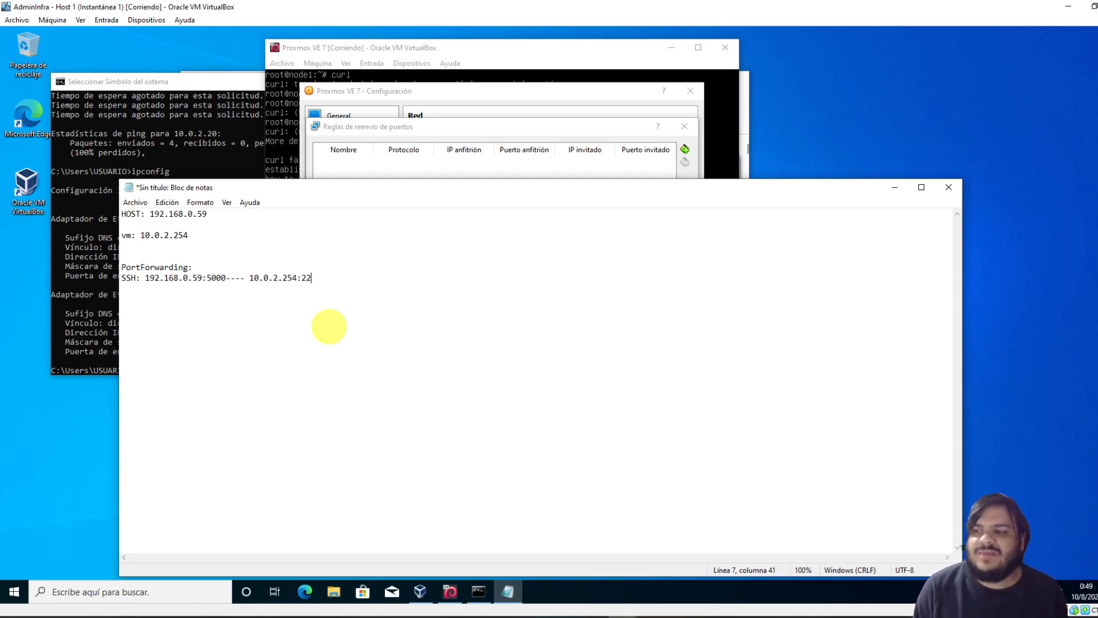
left_click(525, 171)
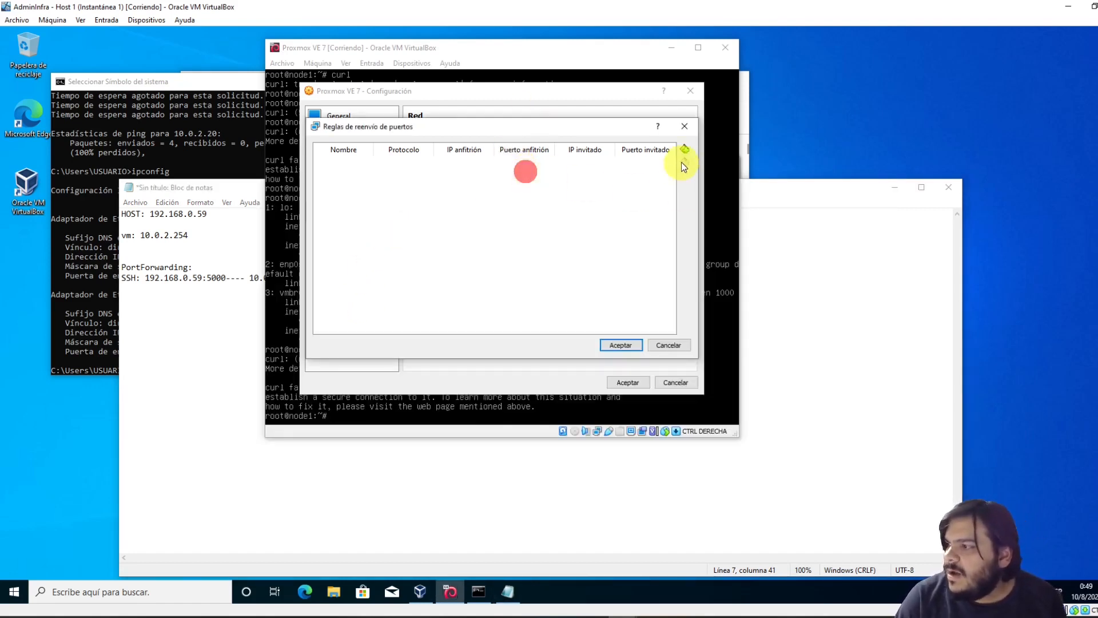
Add and save a rule: host 192.168.0.59 port 5000 to guest 10.0.2.254 port 22
left_click(684, 149)
left_click(492, 164)
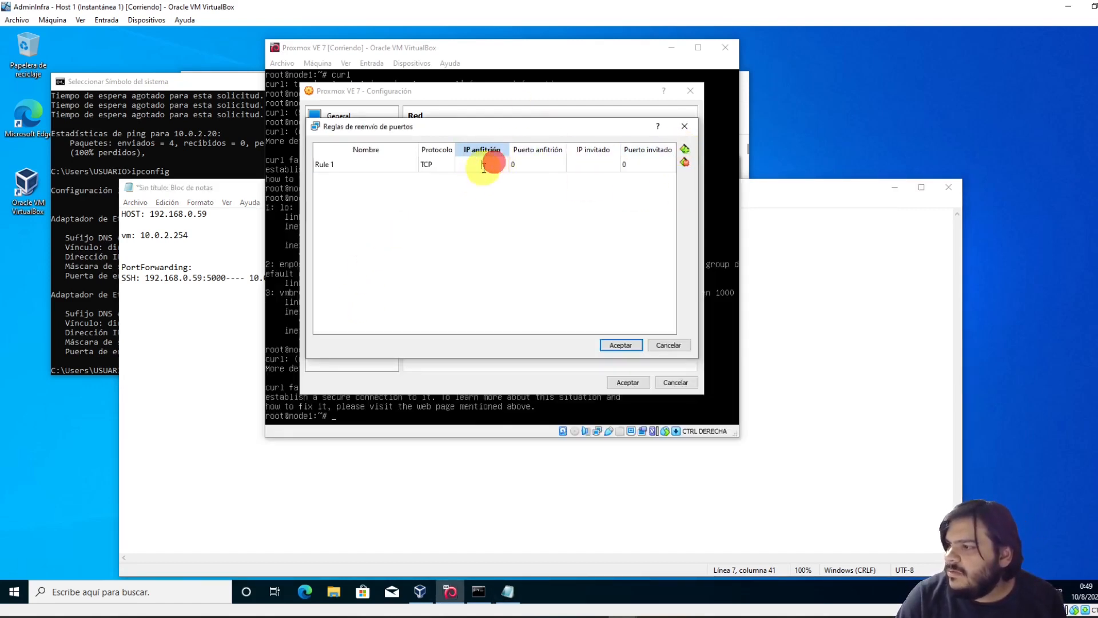
type("19")
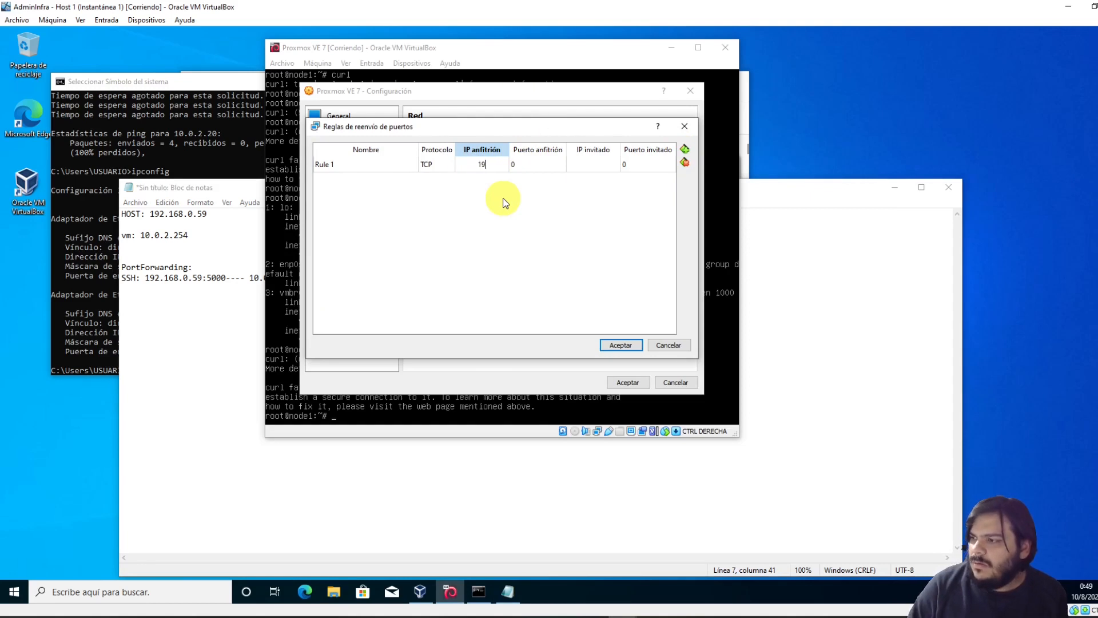
type("2.168.0.59")
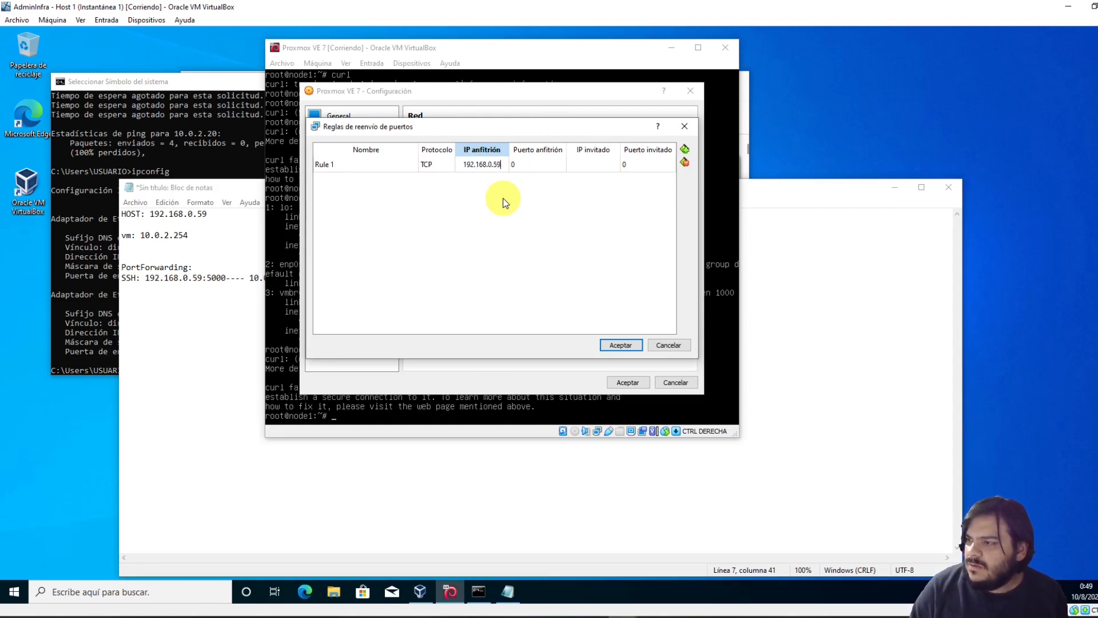
left_click(529, 164)
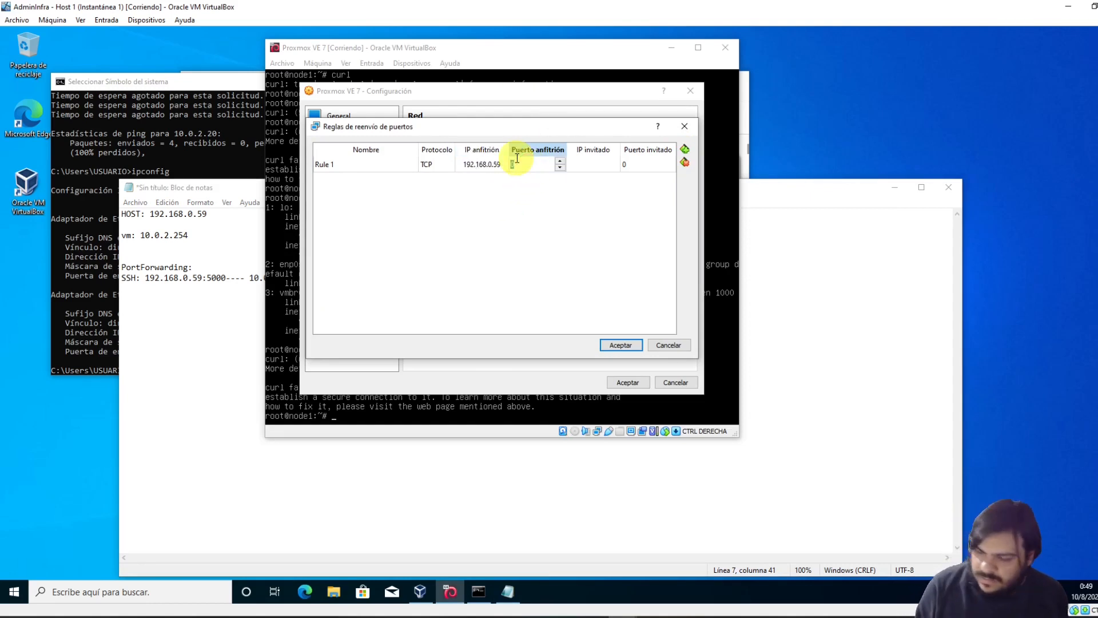
type("5000")
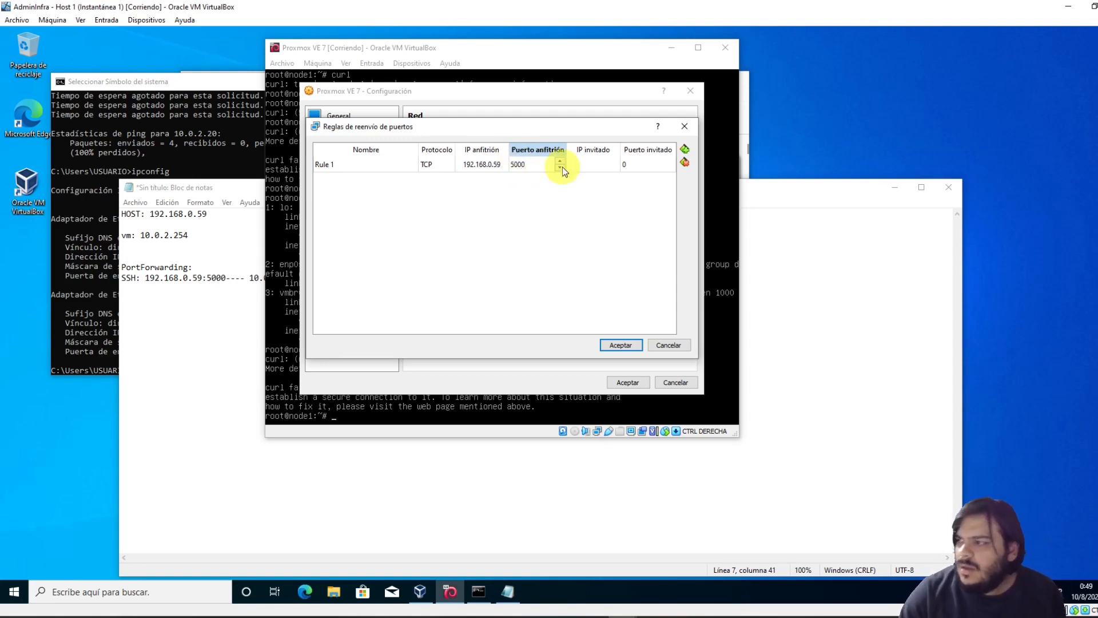
left_click(595, 165)
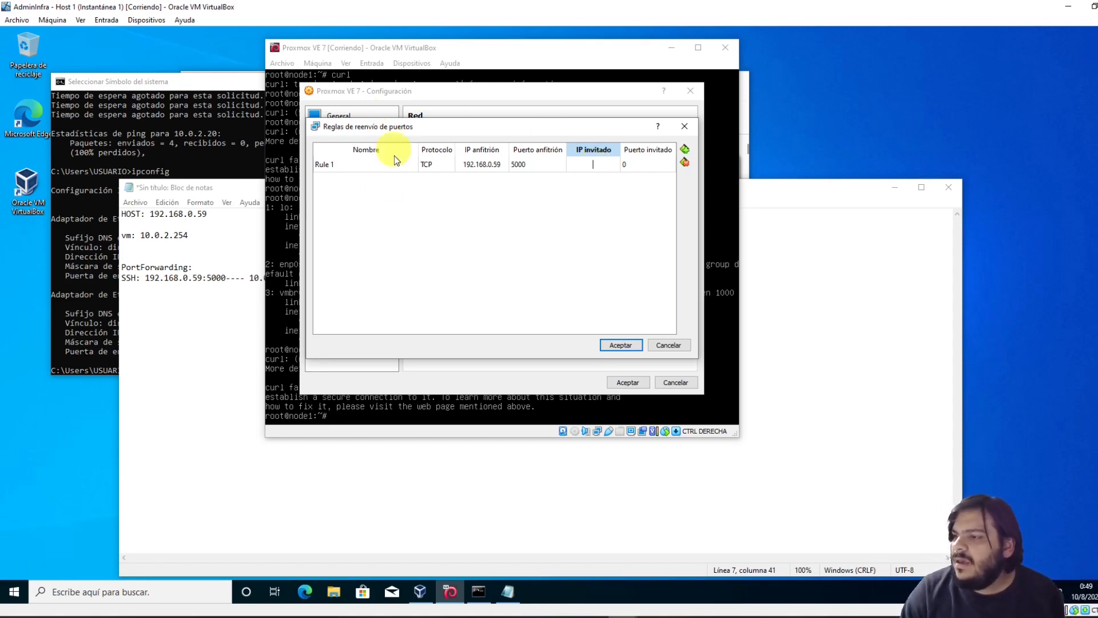
left_click_drag(256, 190, 147, 329)
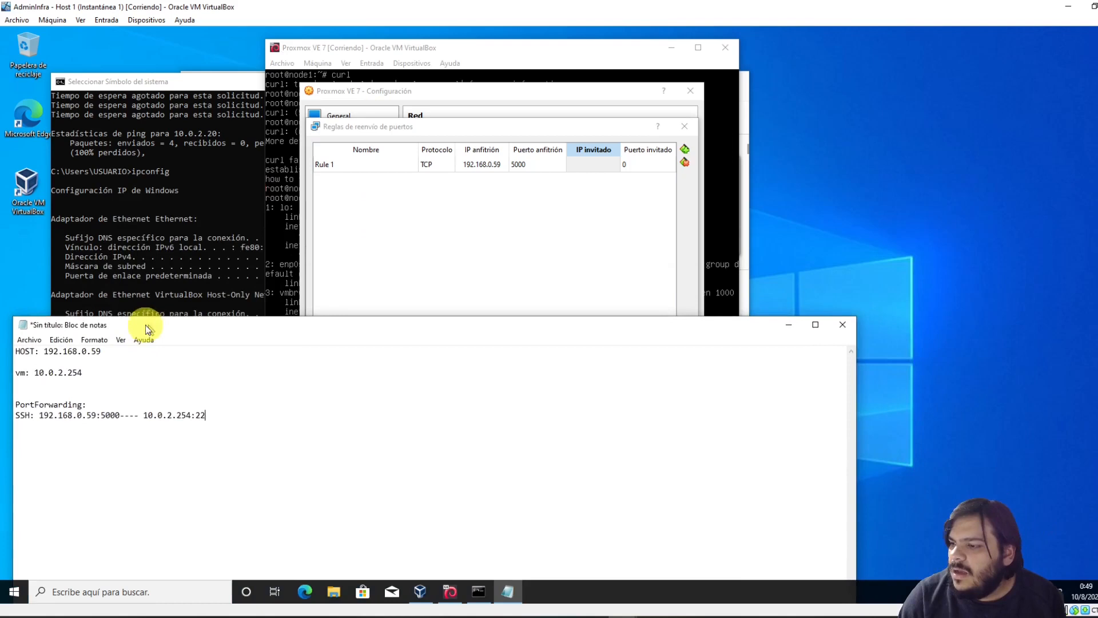
double_click(589, 164)
type("10.0.2.254")
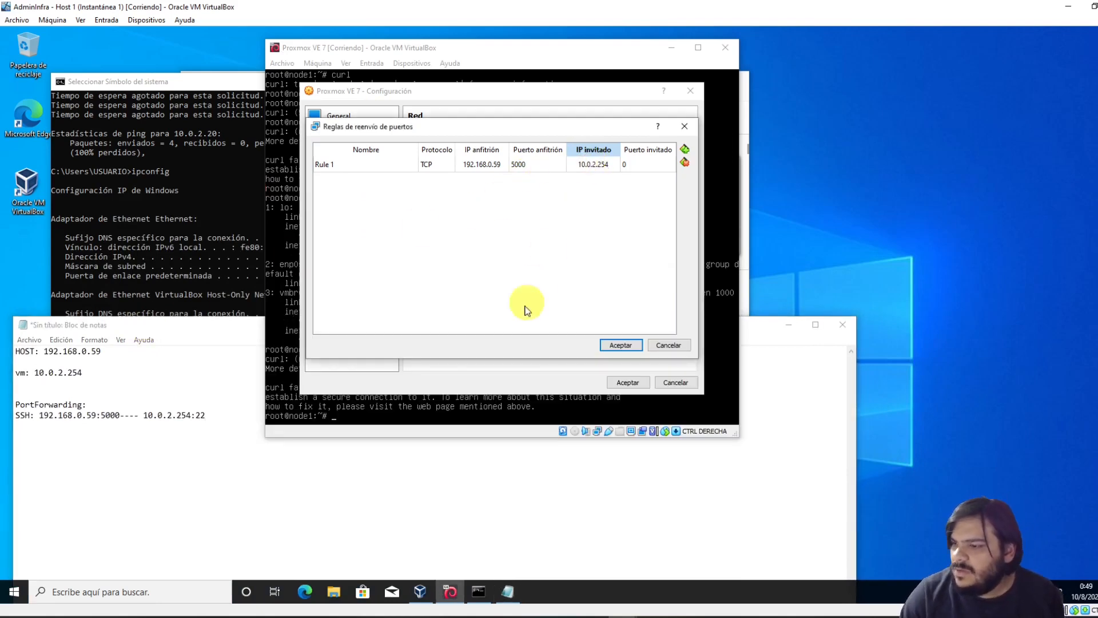
double_click(647, 171)
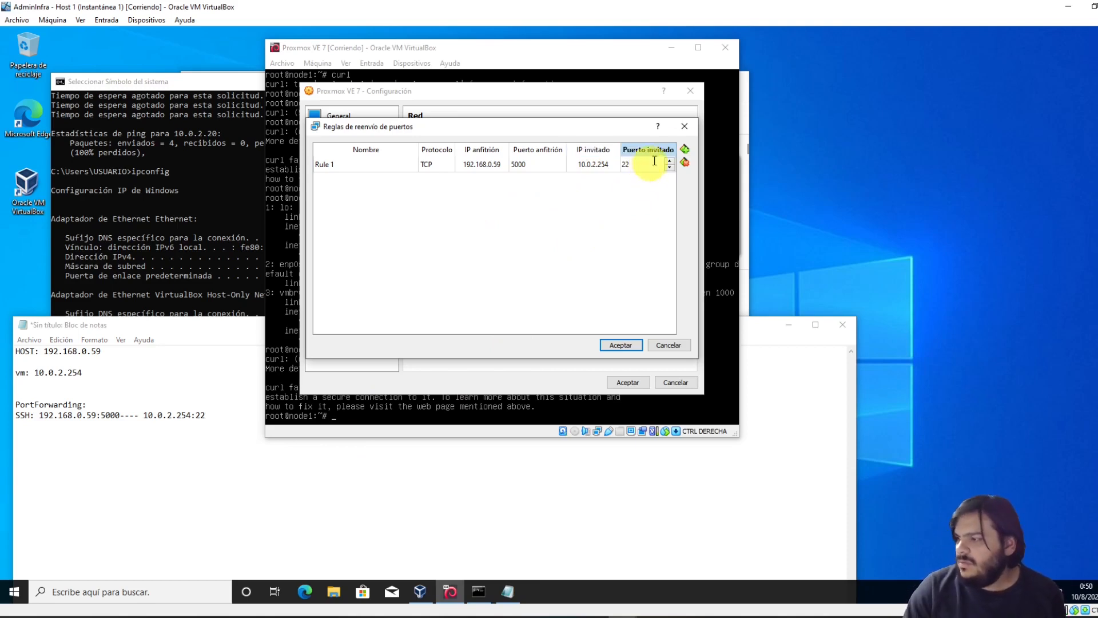
left_click(619, 344)
left_click(162, 232)
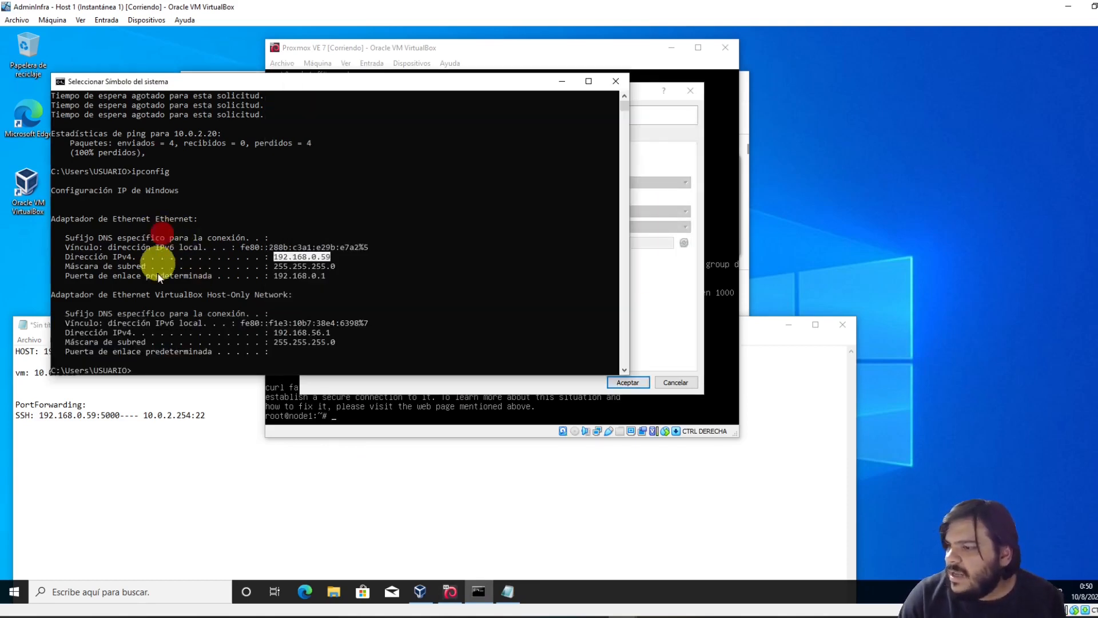
Clear the console selection, start typing 'ssh', and restore the console window size
left_click(151, 237)
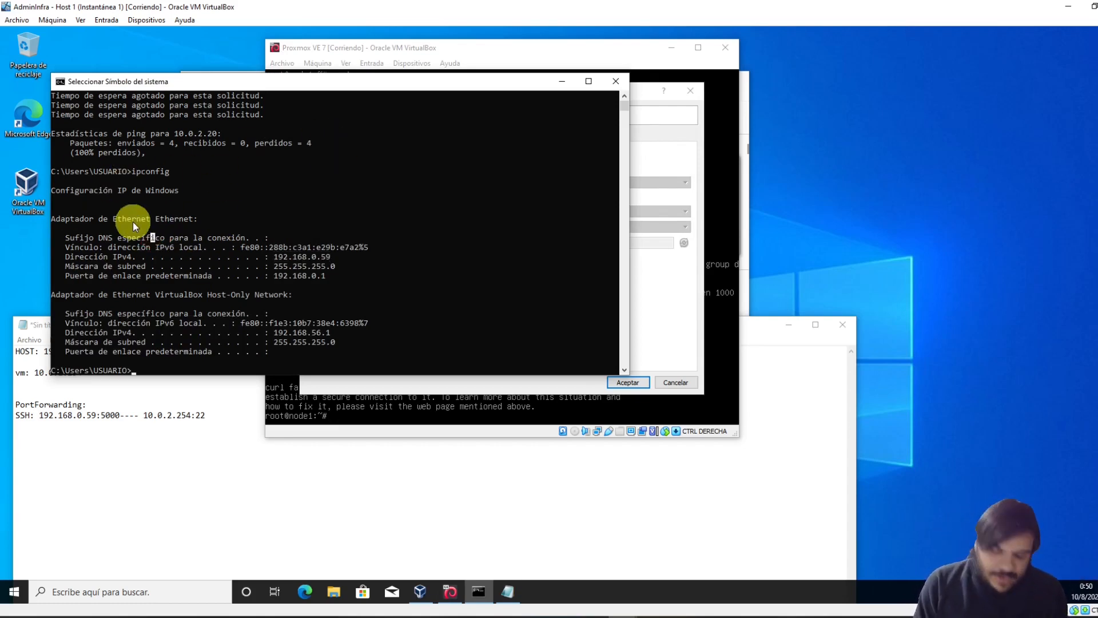
key("Escape")
type("ssh")
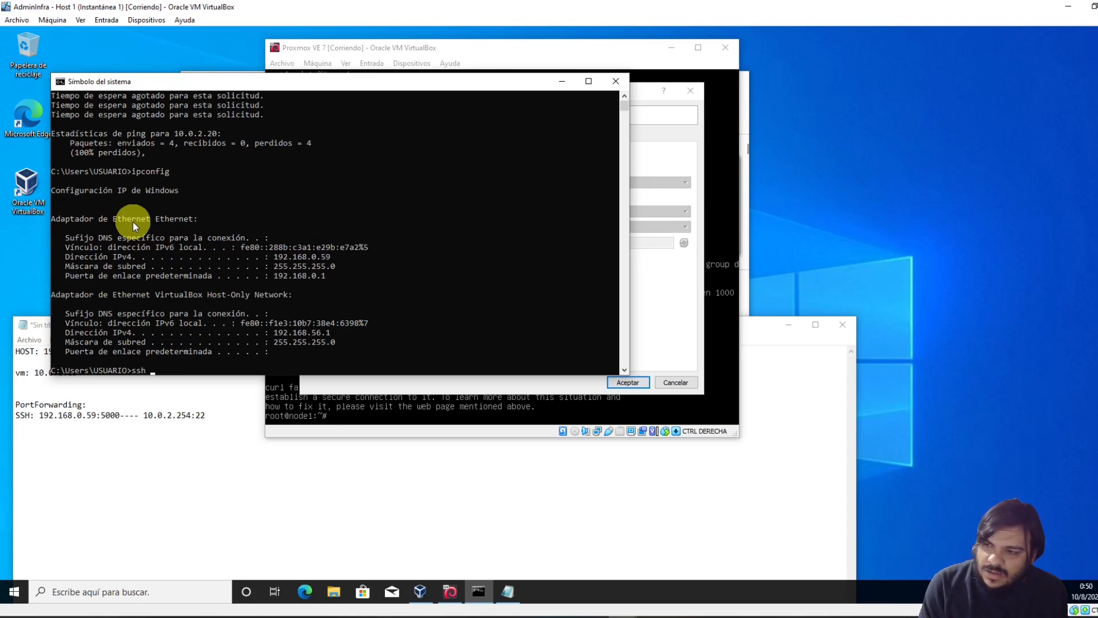
scroll(238, 241, "up", 4)
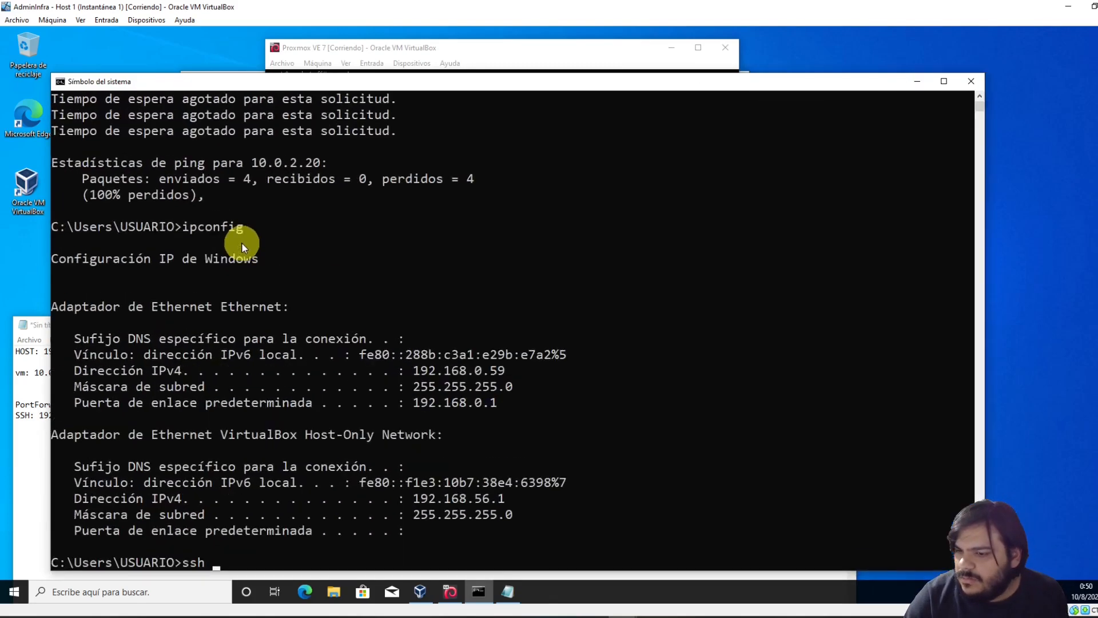
double_click(334, 82)
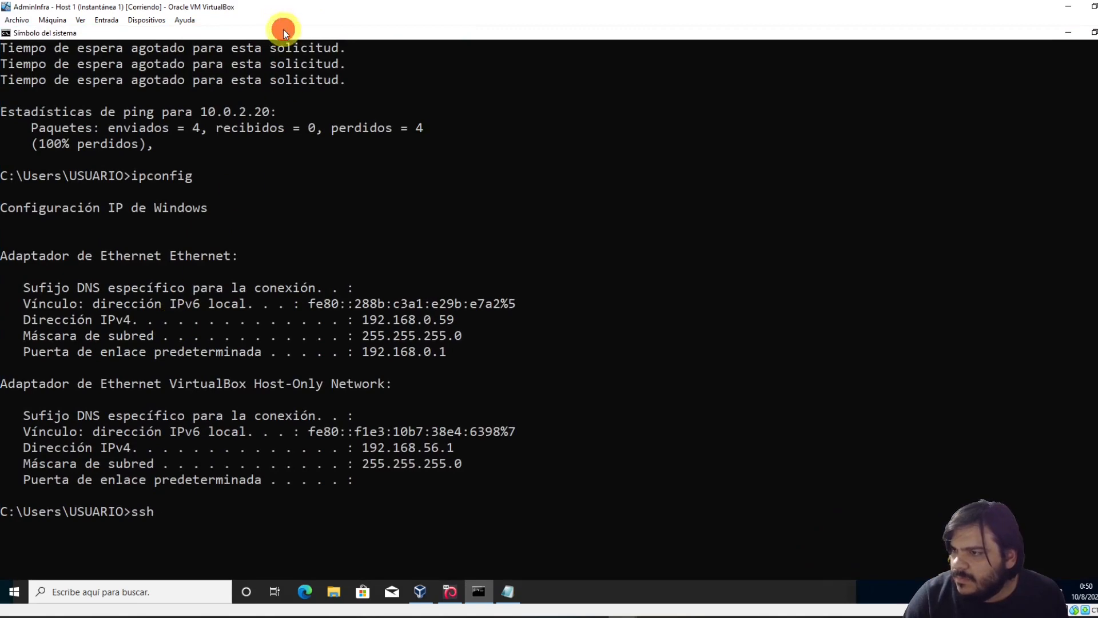
left_click_drag(283, 30, 299, 57)
left_click(211, 453)
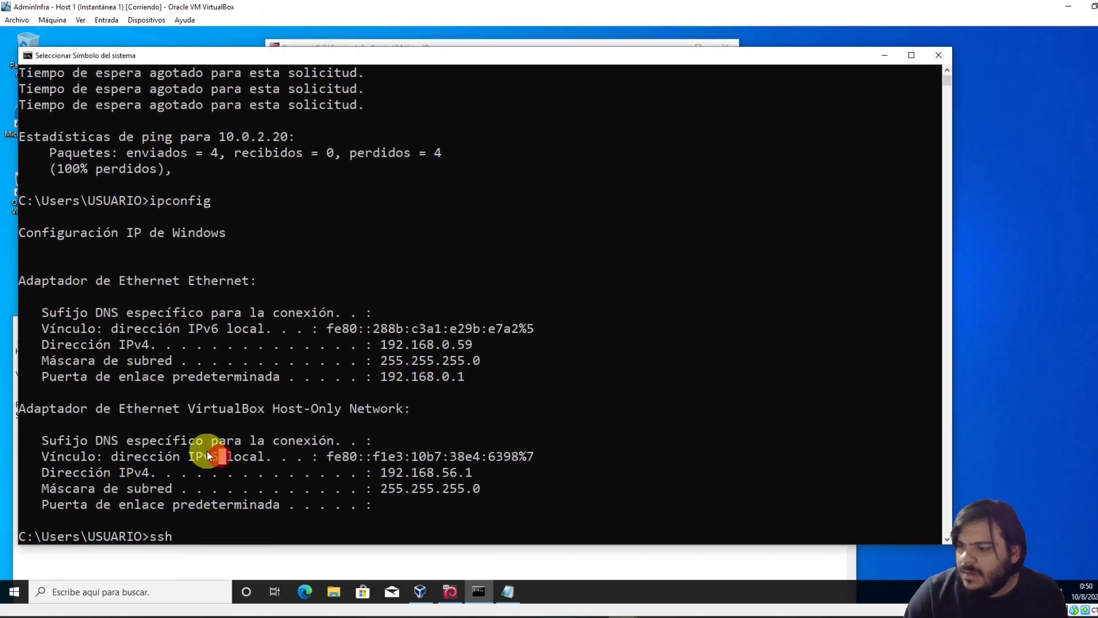
type("root")
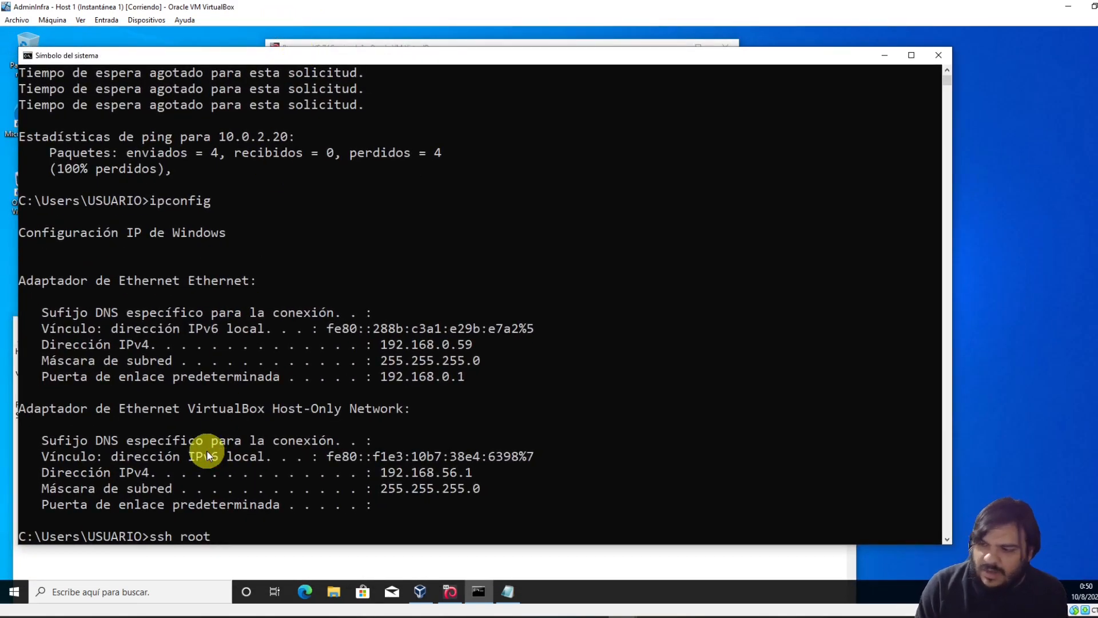
type("@1")
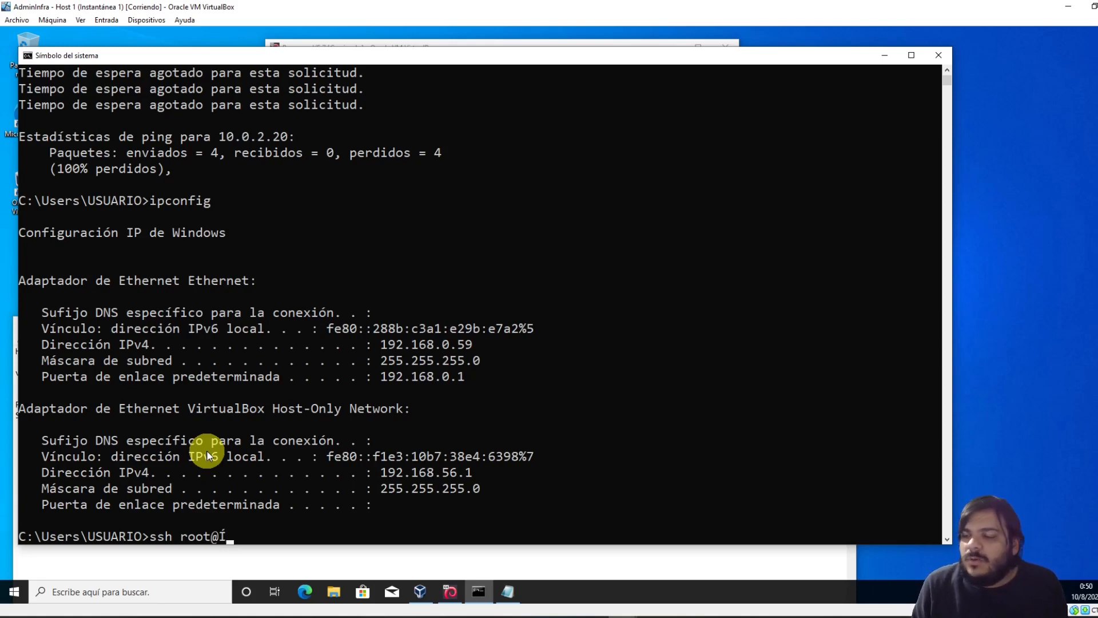
key("BackSpace")
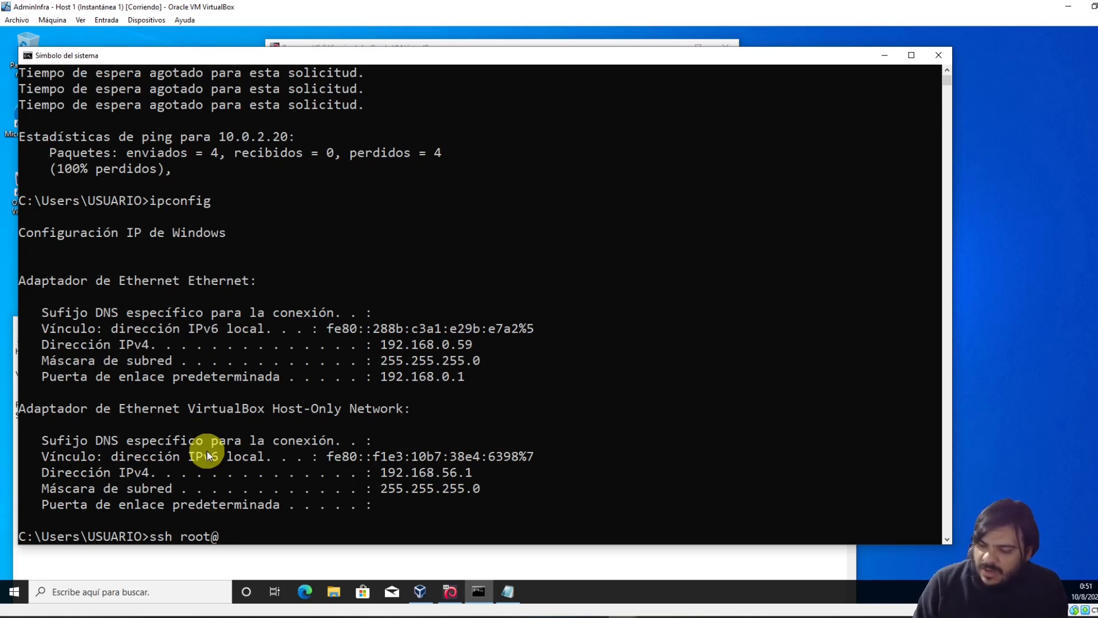
type("192.168")
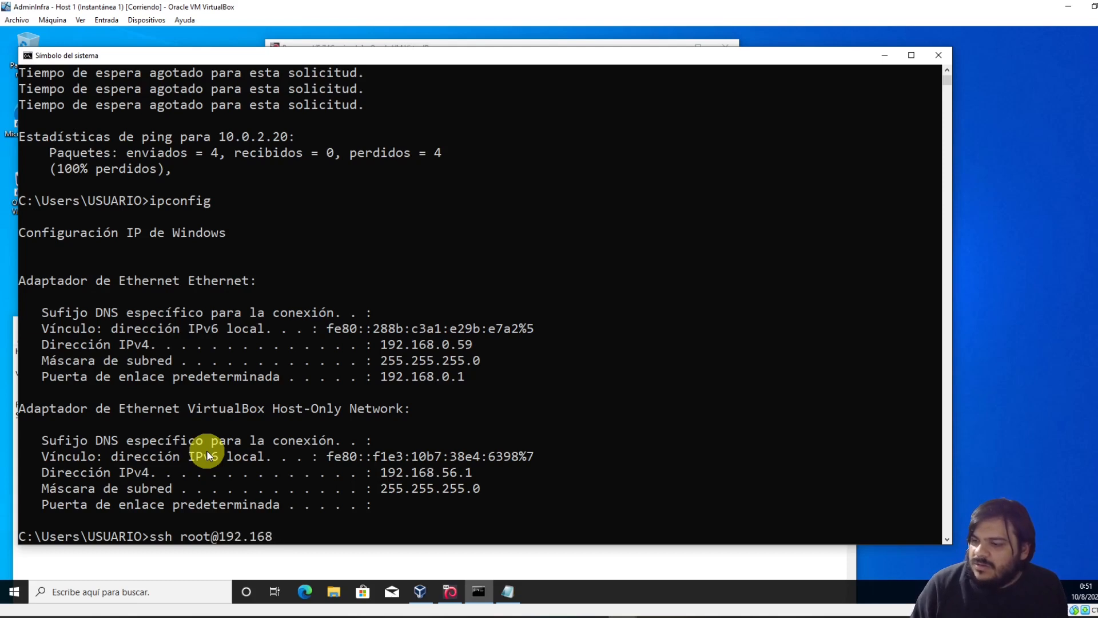
type(".0.59")
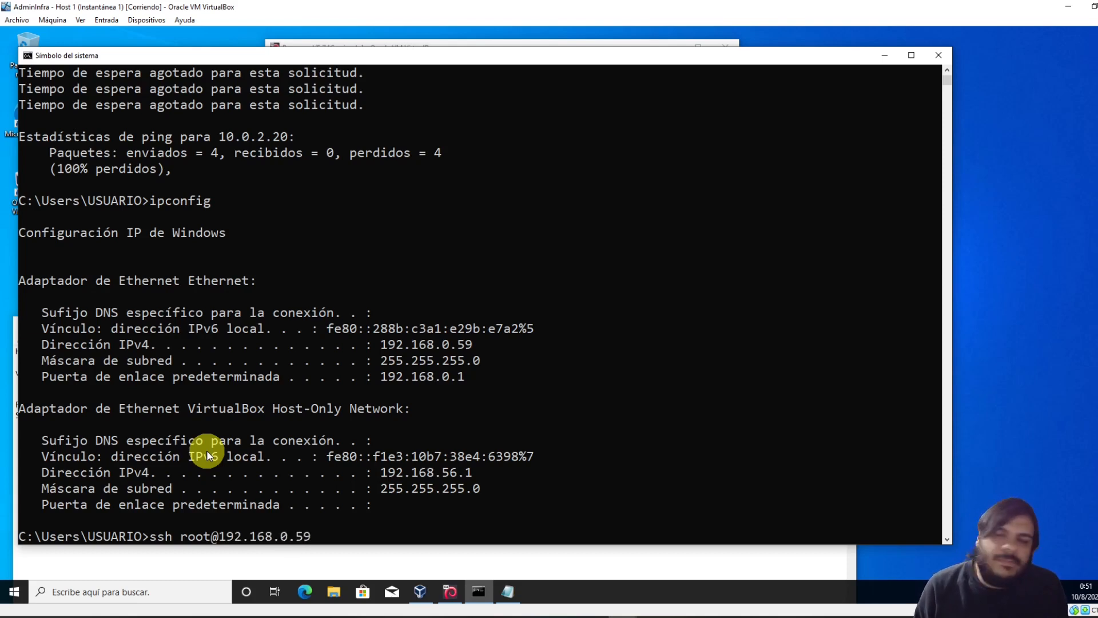
type(" -p")
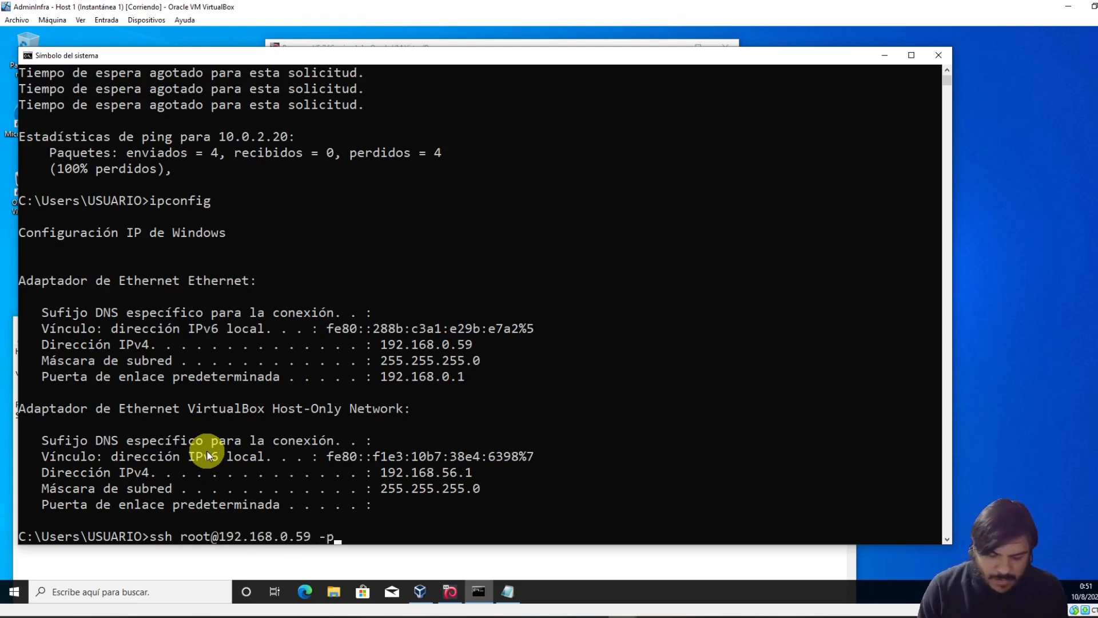
type(" 50000")
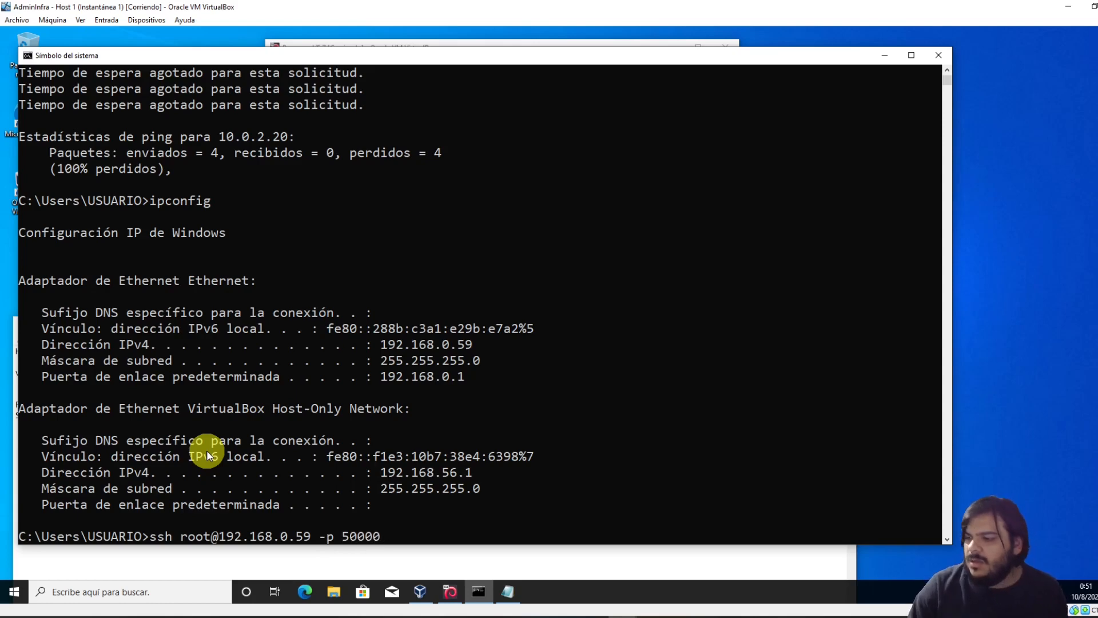
key("BackSpace")
left_click_drag(356, 55, 576, 37)
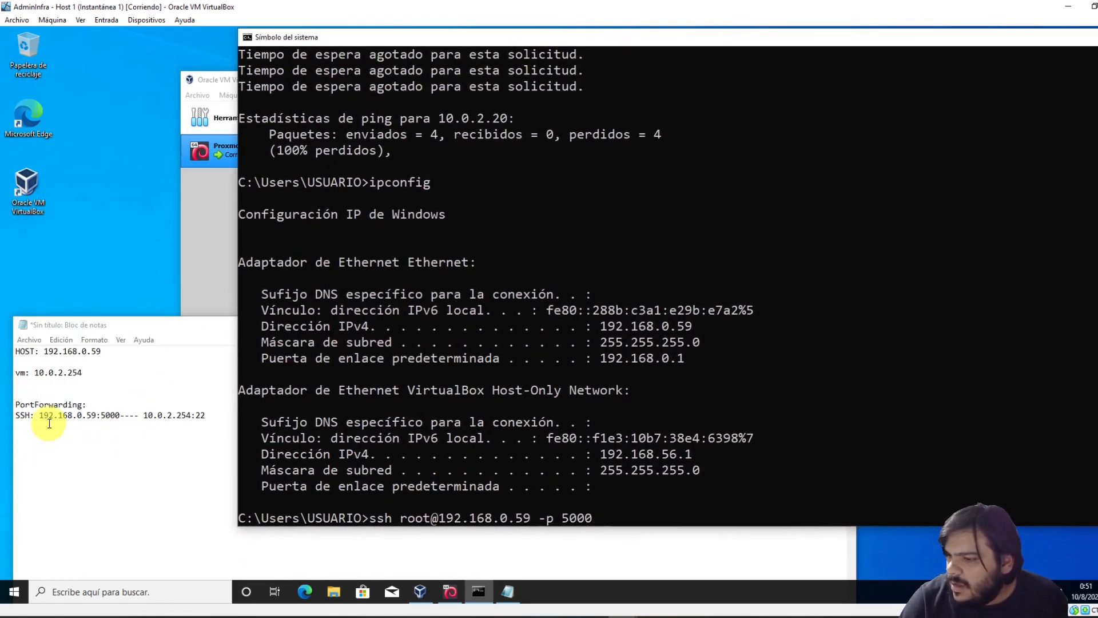
mouse_move(39, 415)
left_mouse_down()
mouse_move(120, 413)
mouse_move(40, 414)
left_mouse_up()
left_click_drag(118, 414, 143, 415)
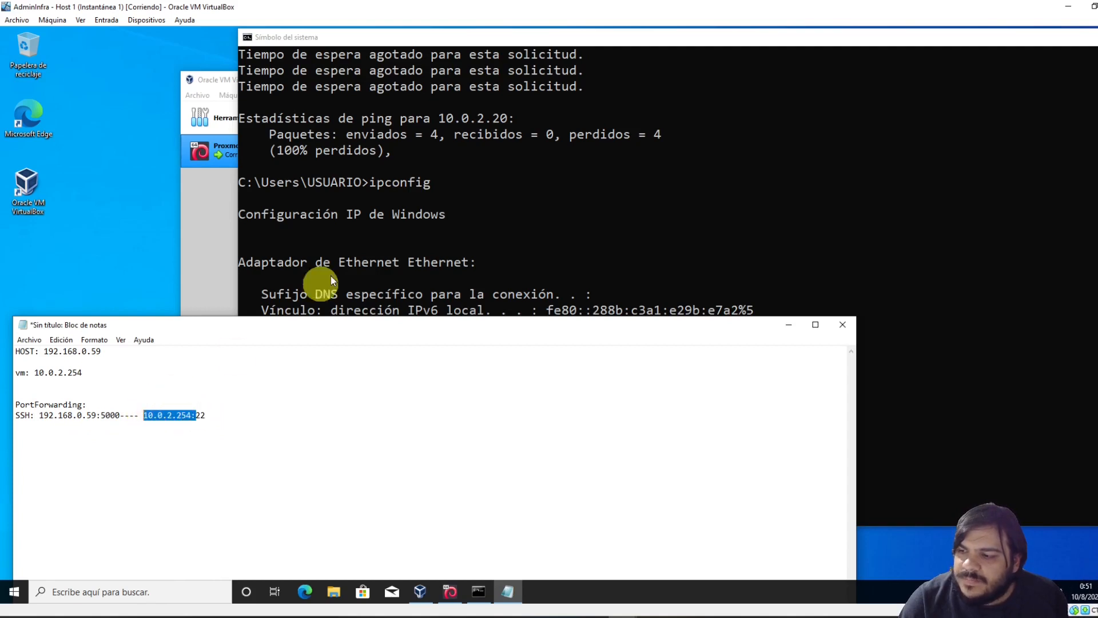
left_click(397, 201)
key("Return")
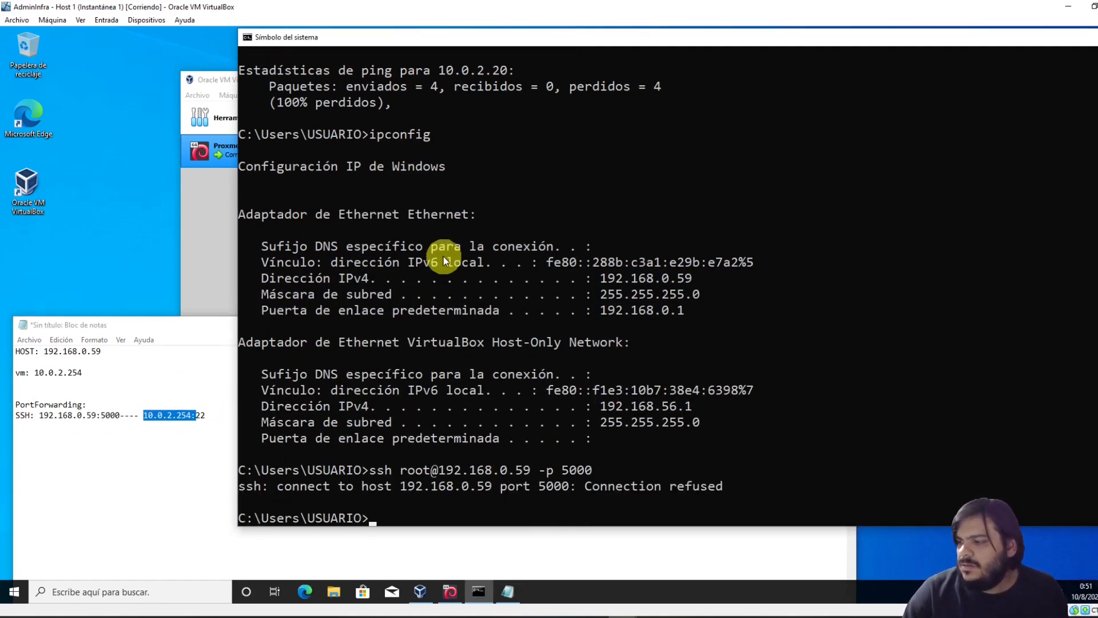
left_click(544, 436)
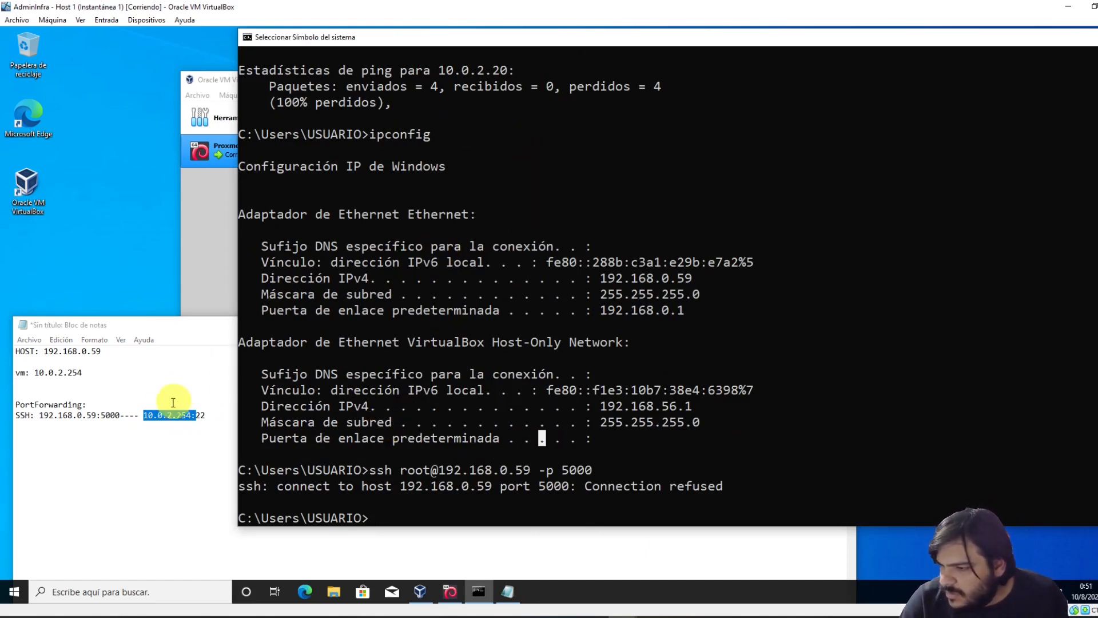
left_click(147, 429)
left_click(465, 154)
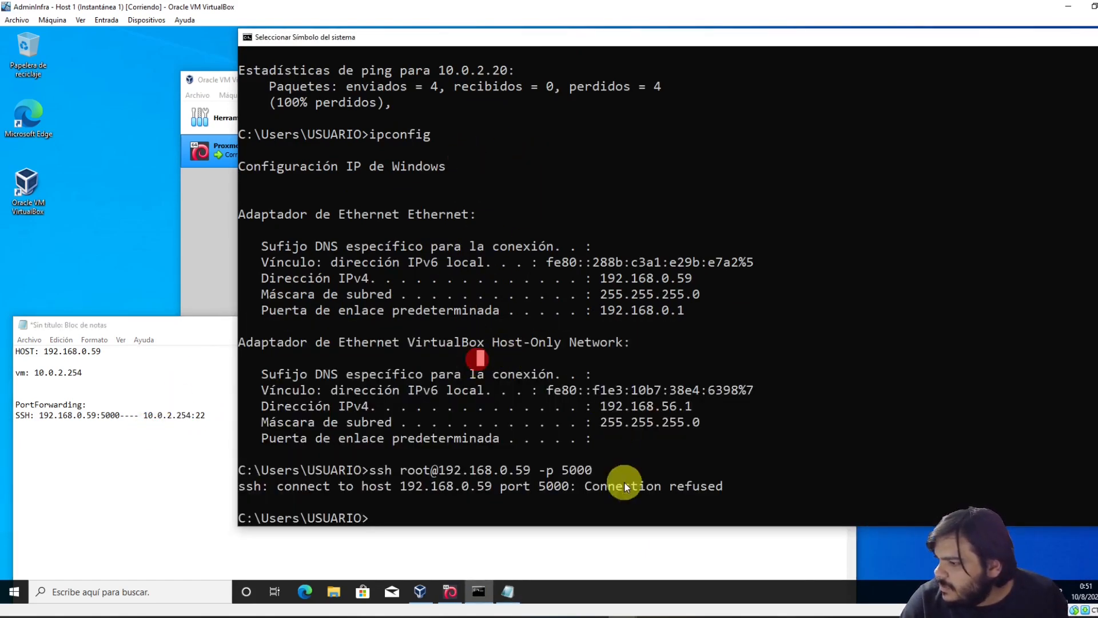
left_click(484, 506)
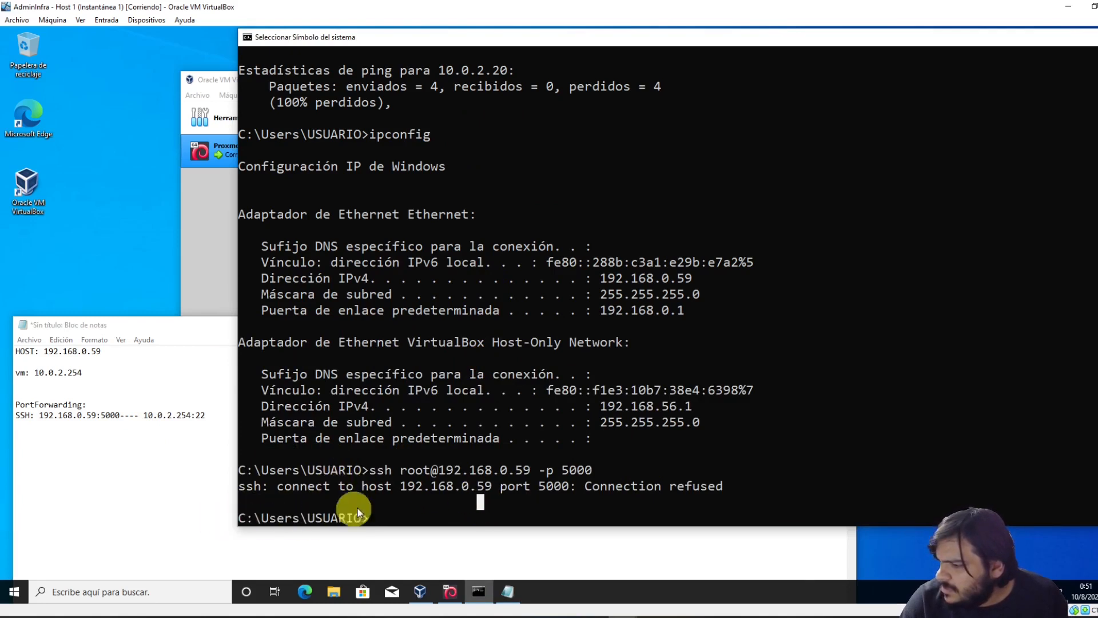
left_click(589, 369)
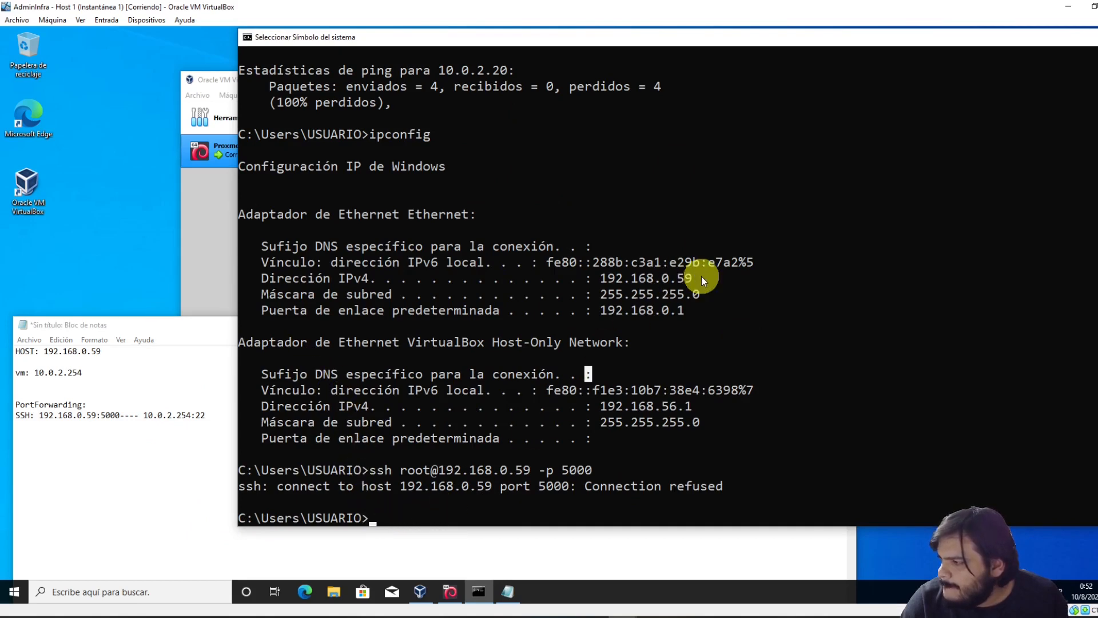
Open Proxmox VE 7's port-forwarding rules, then close them and the settings unchanged
left_click(196, 232)
left_click(432, 122)
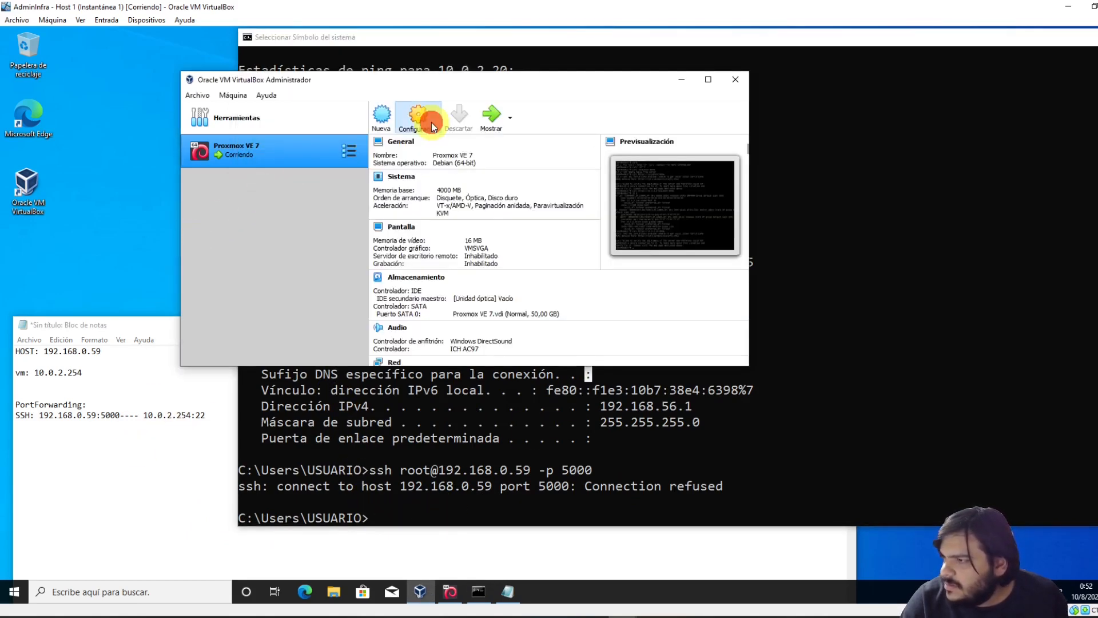
left_click(302, 189)
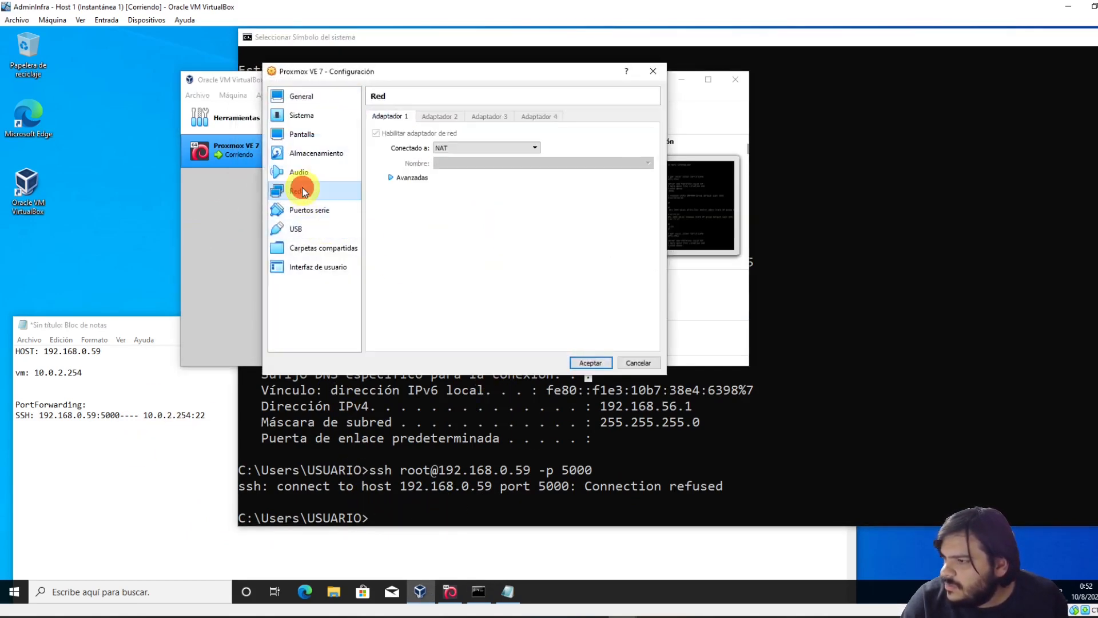
left_click(409, 177)
left_click(491, 254)
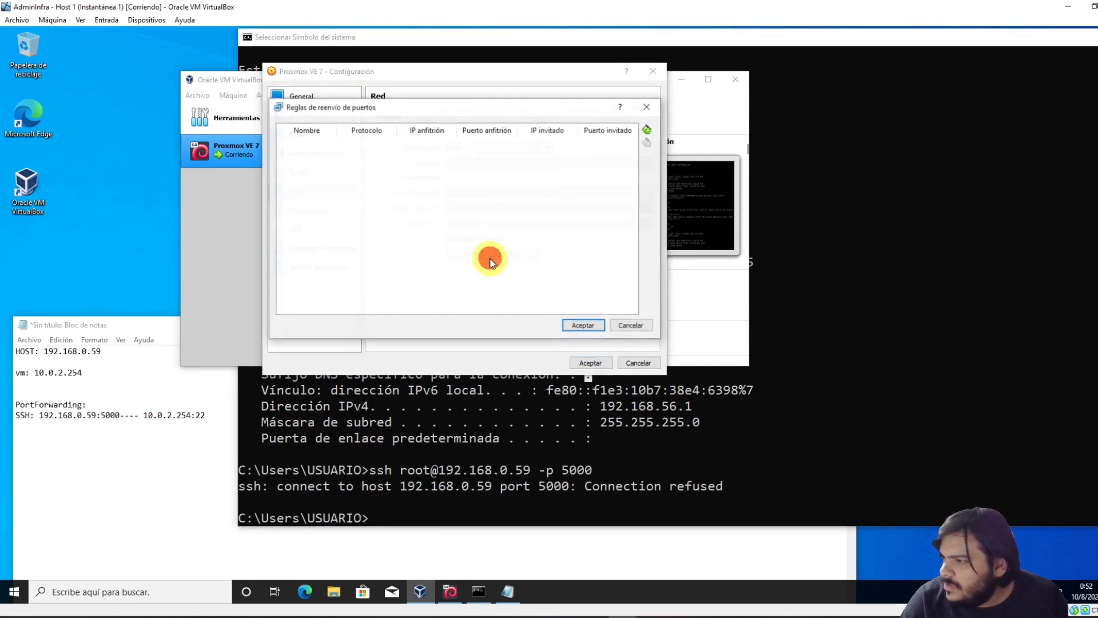
left_click(647, 107)
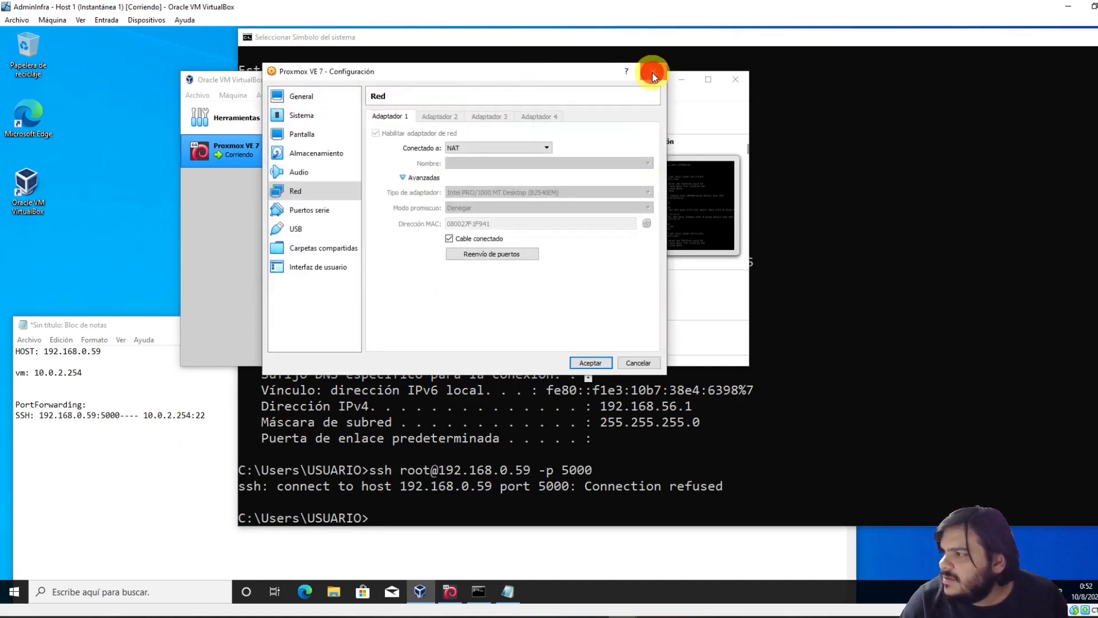
left_click(653, 71)
left_click_drag(307, 83, 246, 122)
Reopen the port-forwarding rules and add Rule 1 with host 192.168.0.59 port 5000
left_click(355, 153)
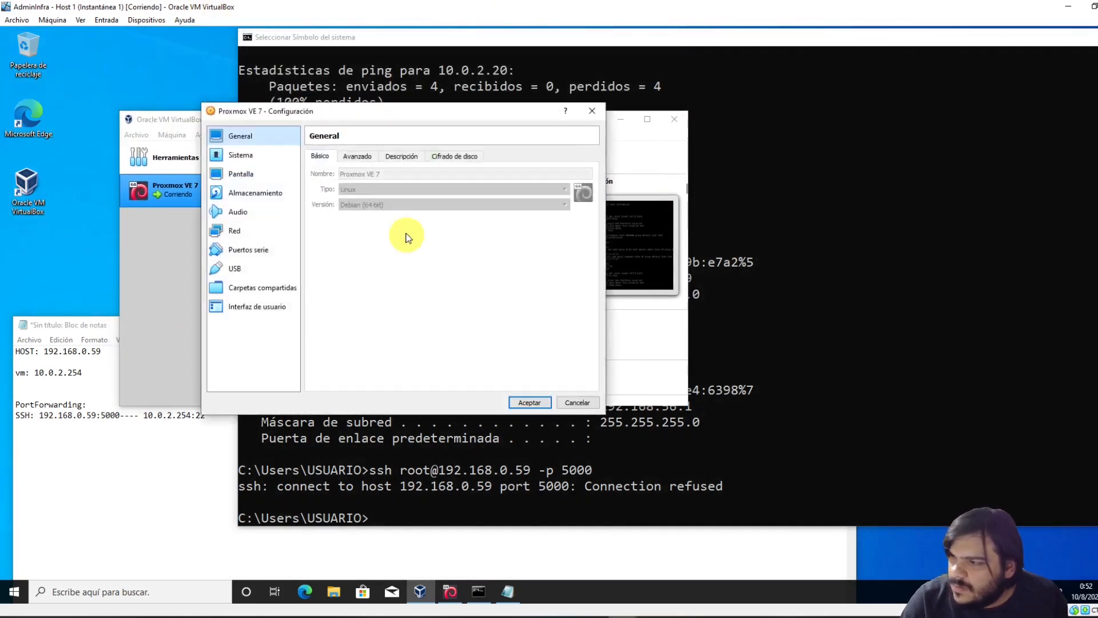
left_click(252, 233)
left_click(355, 217)
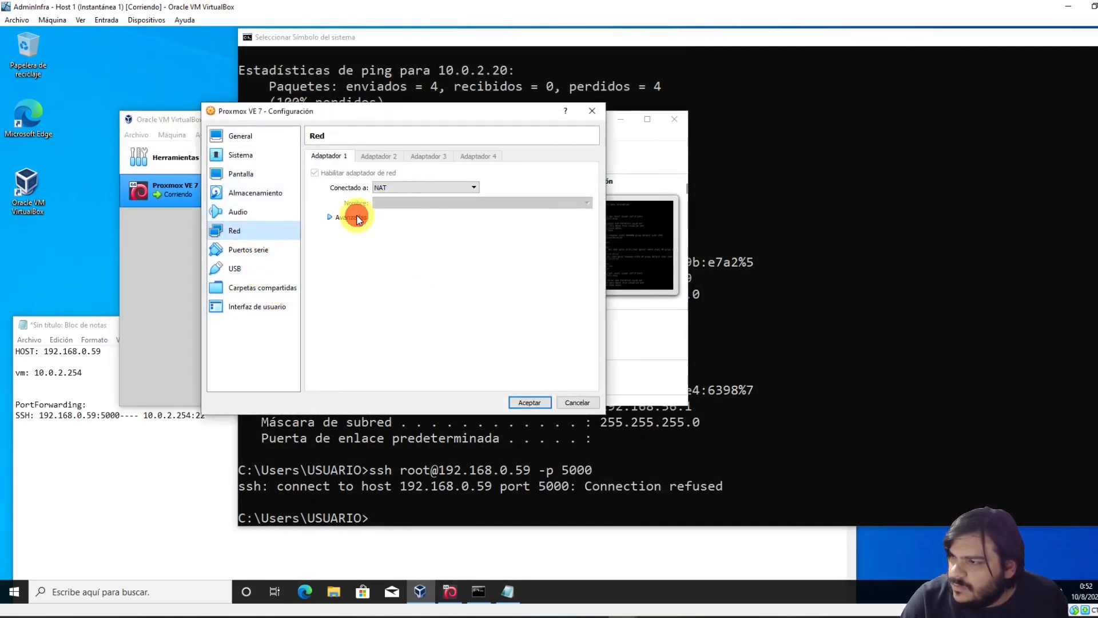
left_click(431, 292)
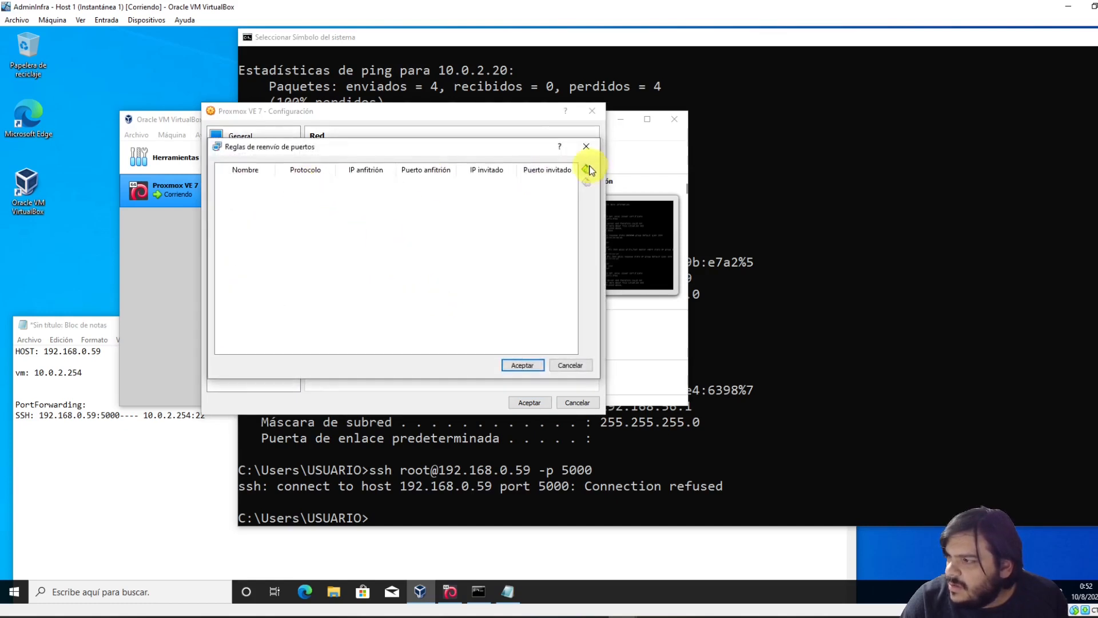
left_click(586, 168)
left_click(382, 184)
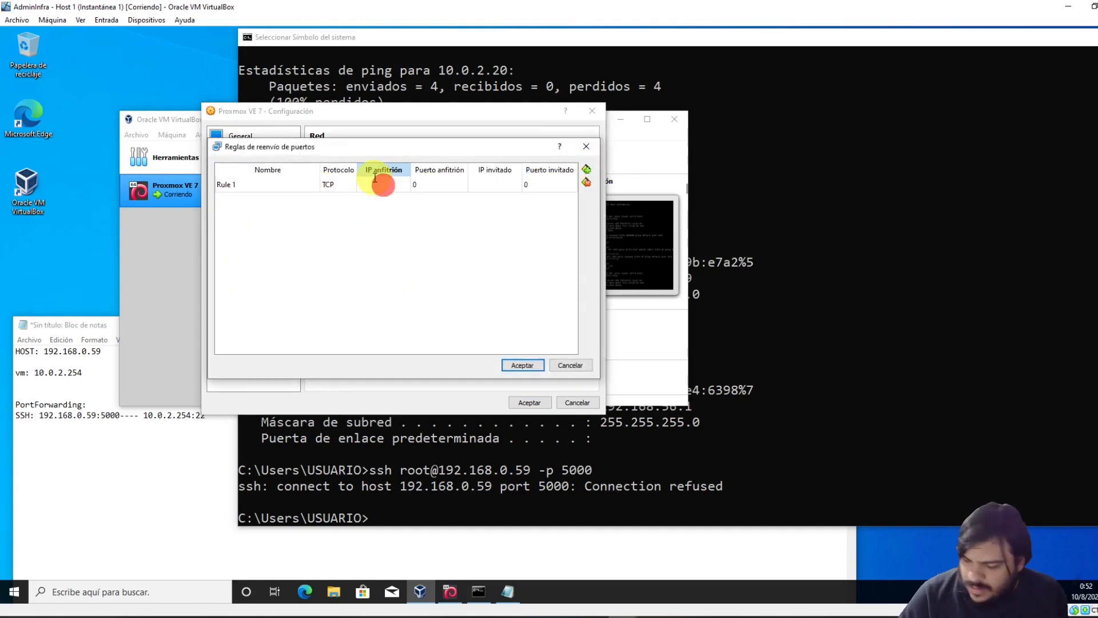
type("192.168.0.5")
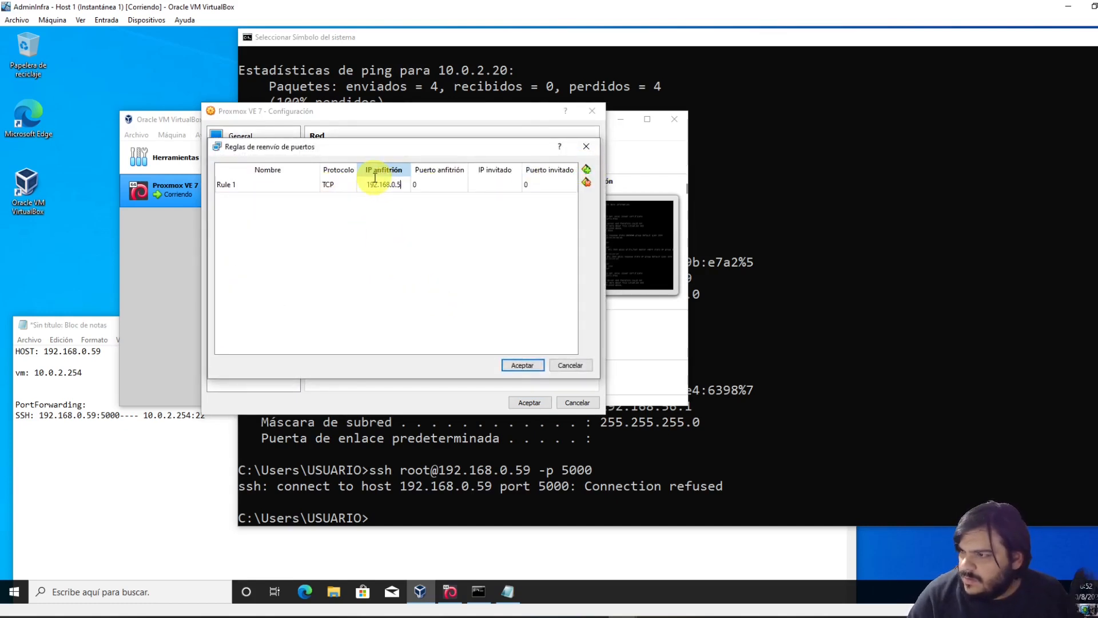
type("9")
left_click(440, 183)
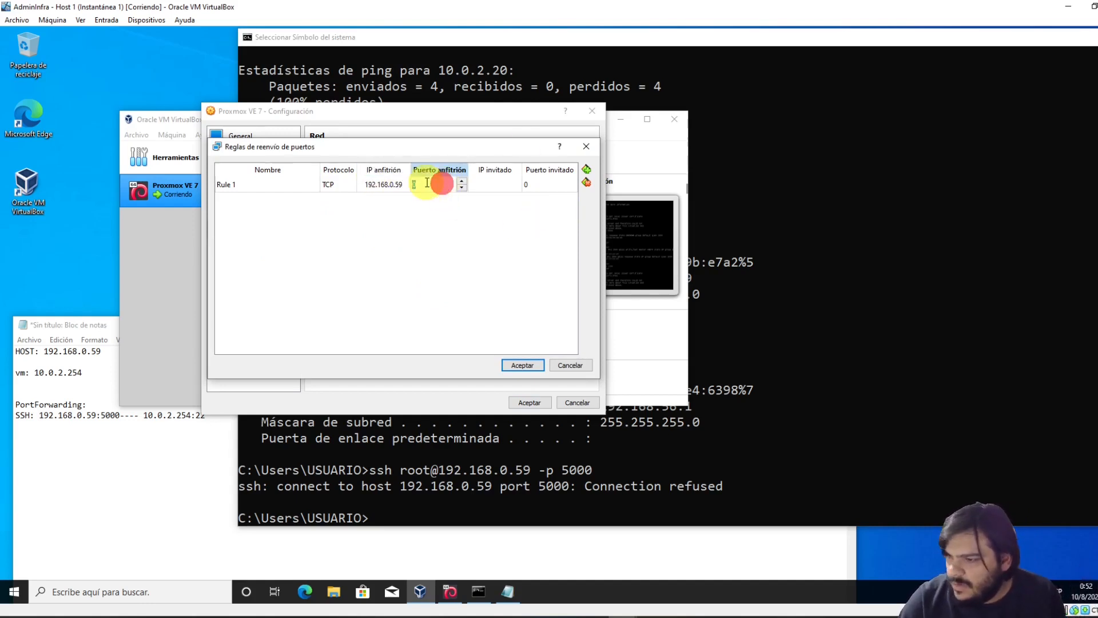
type("5000")
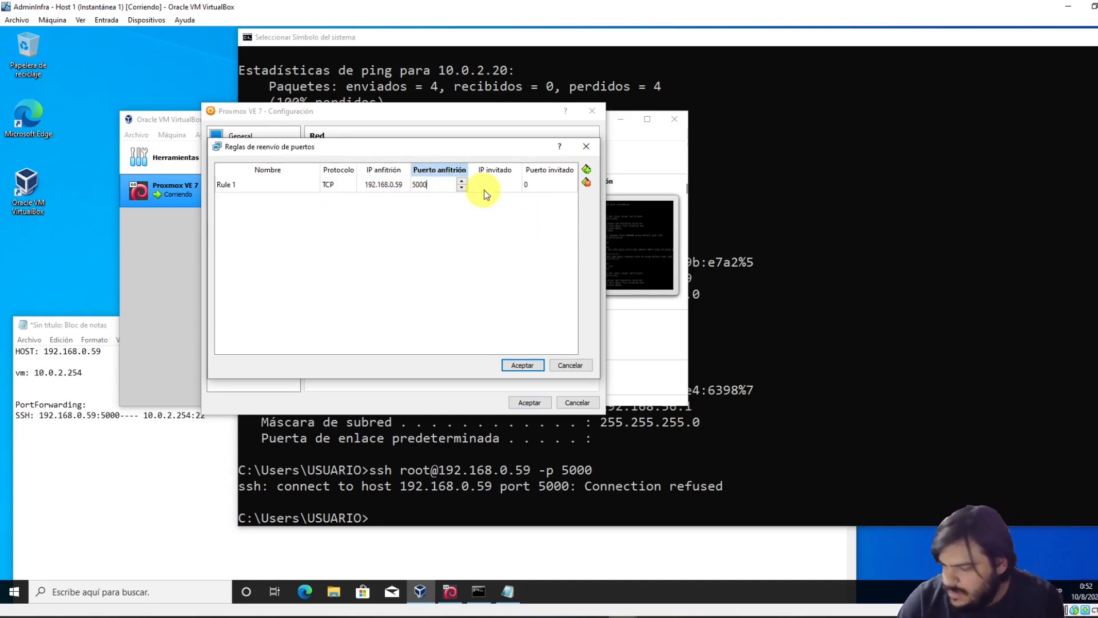
left_click(497, 185)
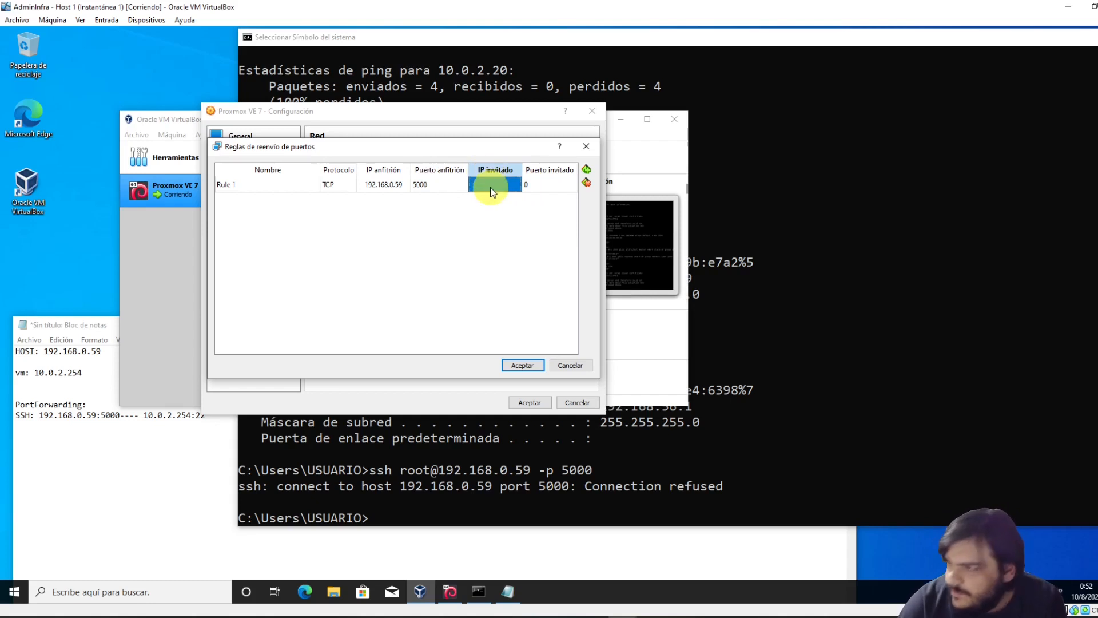
Set Rule 1's guest to 10.0.2.254 port 22, remove the extra empty rule, and save
left_click(482, 189)
type("10.0.")
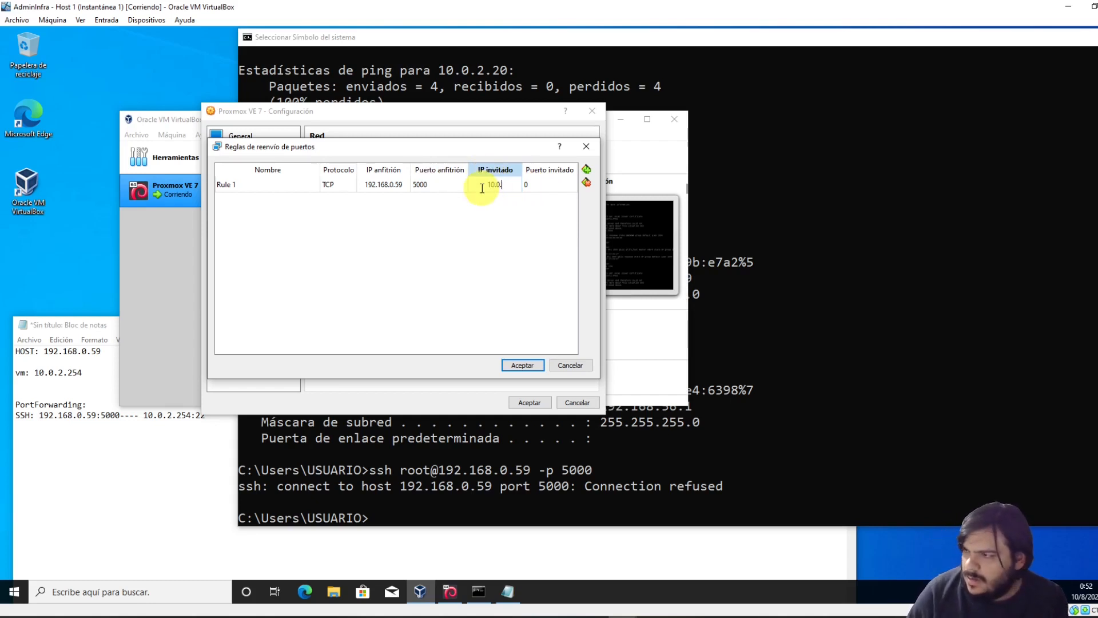
type("2.254")
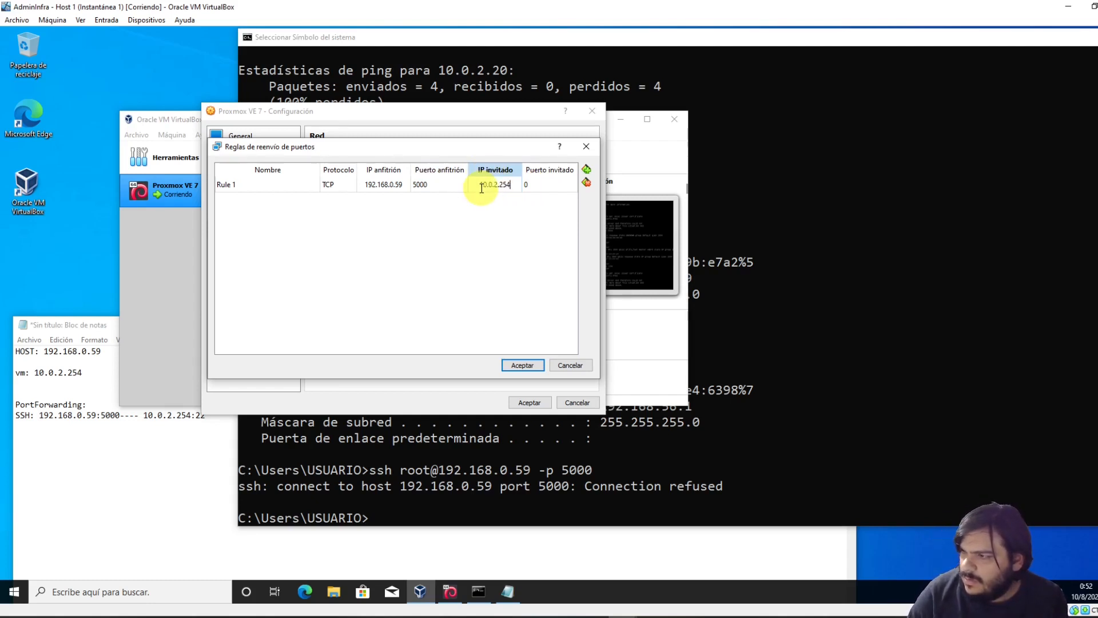
left_click(532, 184)
type("22")
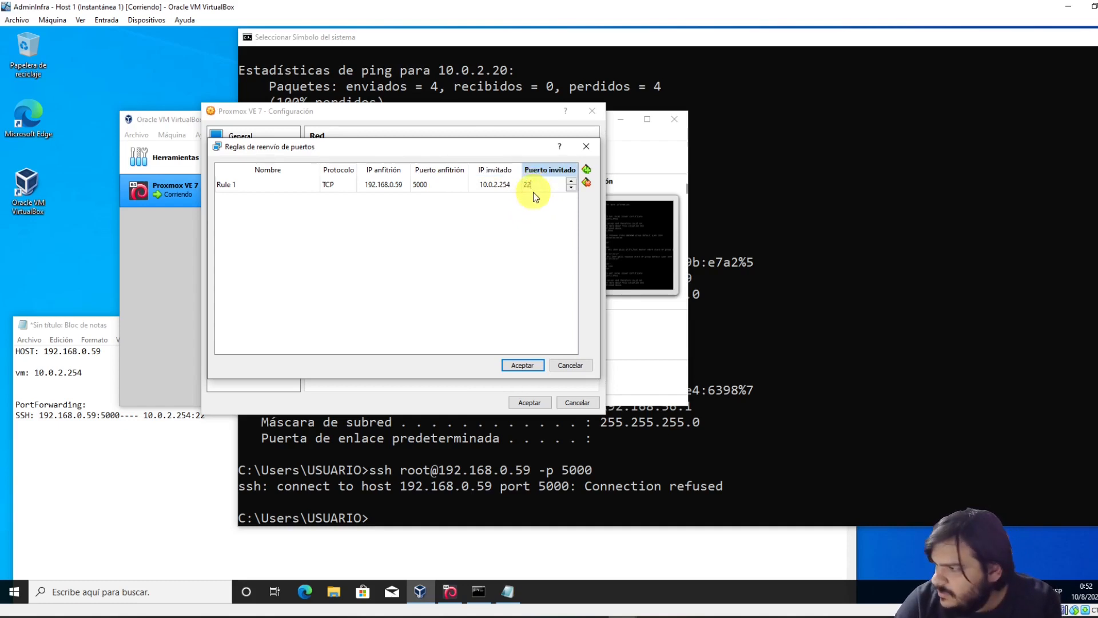
left_click(534, 222)
left_click(586, 169)
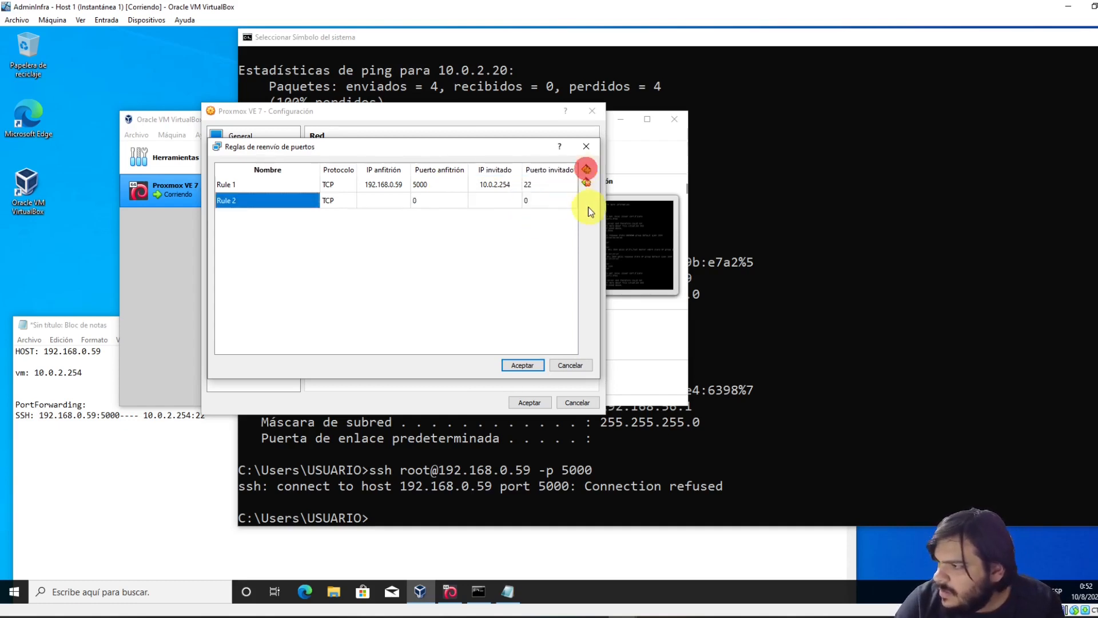
left_click(564, 197)
left_click(586, 183)
left_click(523, 365)
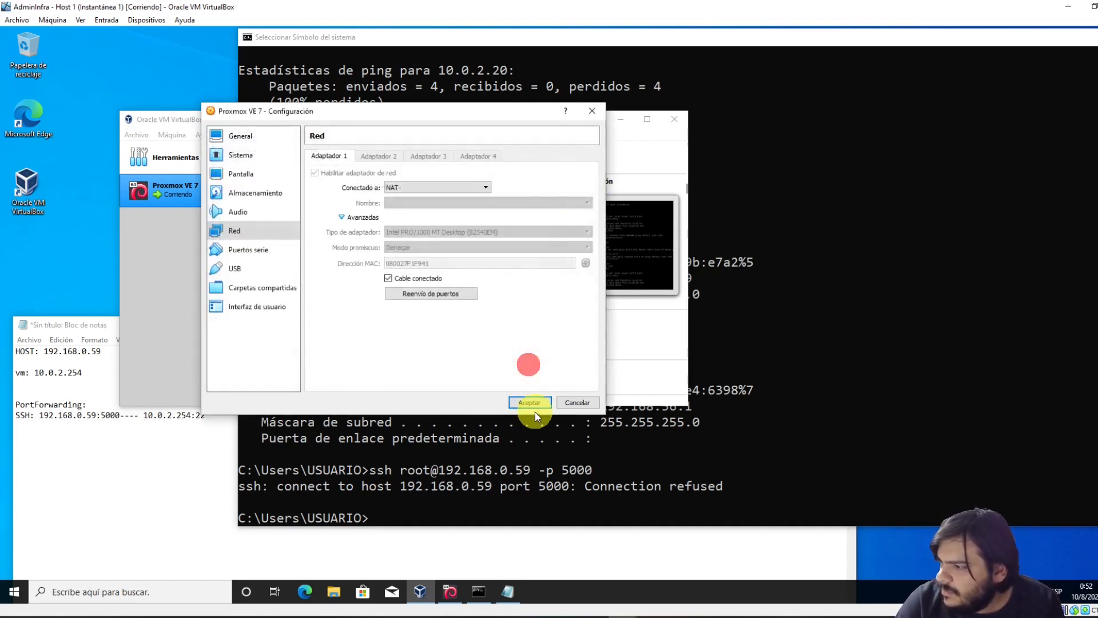
left_click(533, 403)
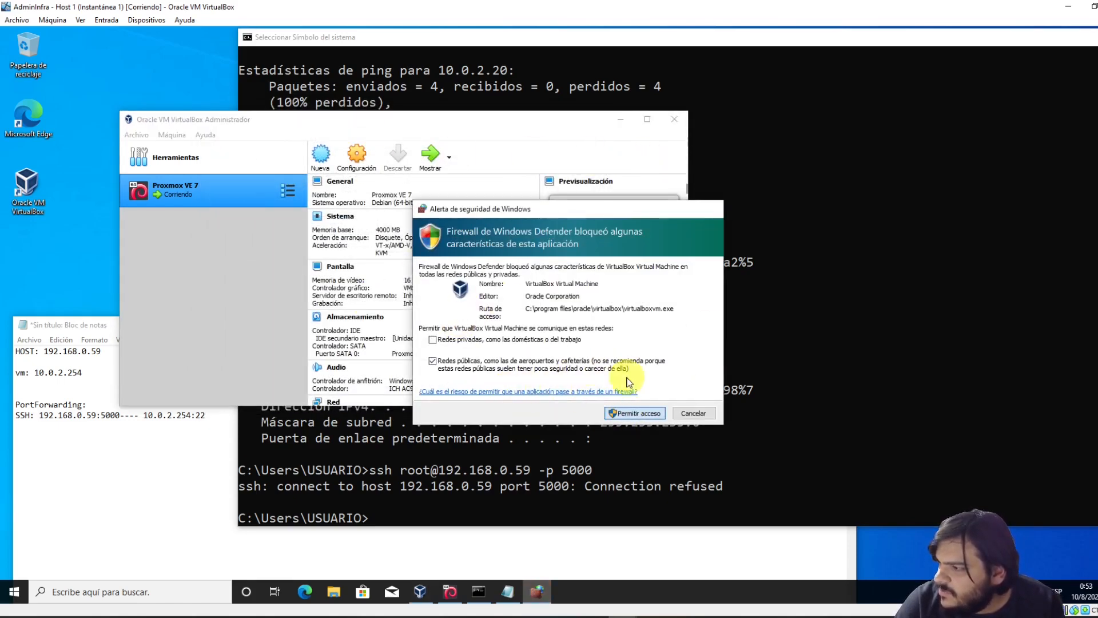
left_click(633, 413)
left_click(481, 470)
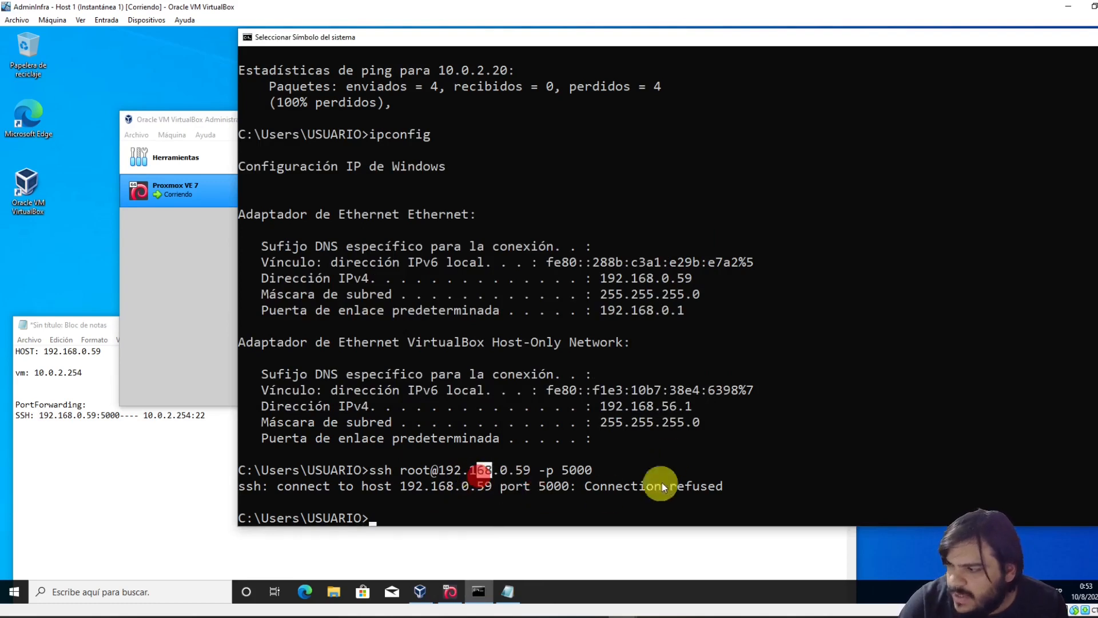
key("Up")
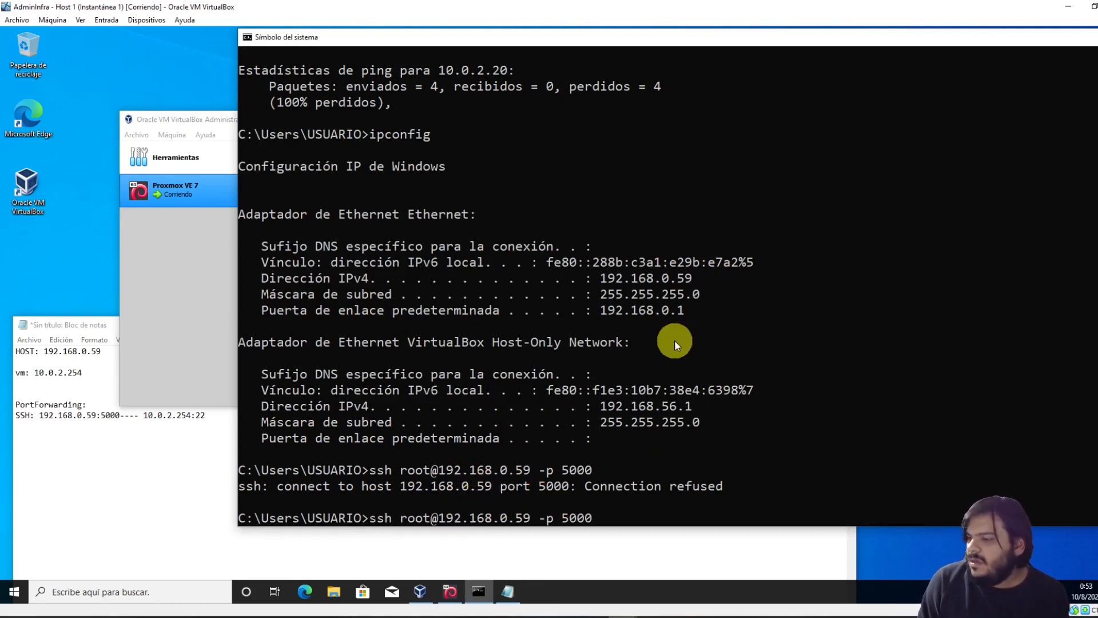
key("Return")
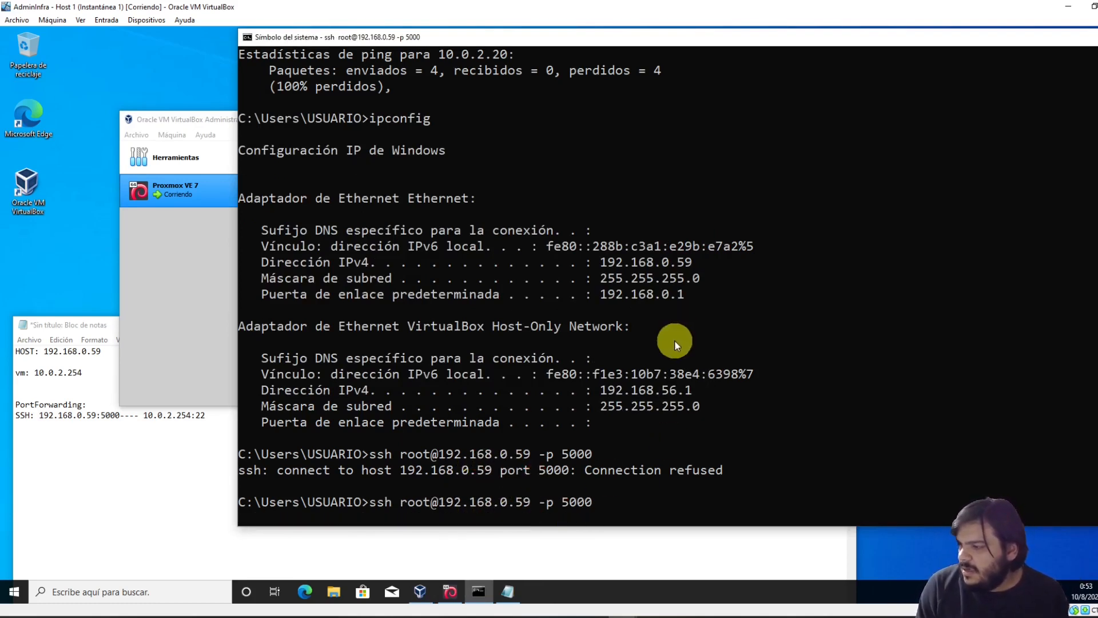
Compare the Proxmox VM's port-forwarding rules with the notes, closing the settings unchanged
left_click(164, 295)
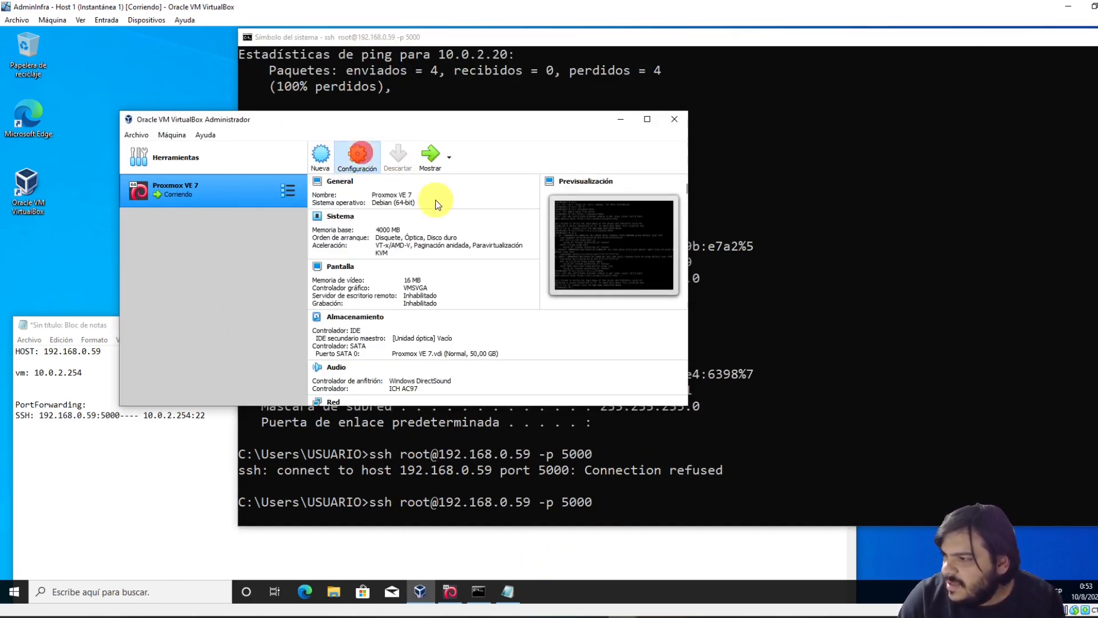
left_click(264, 230)
left_click(335, 216)
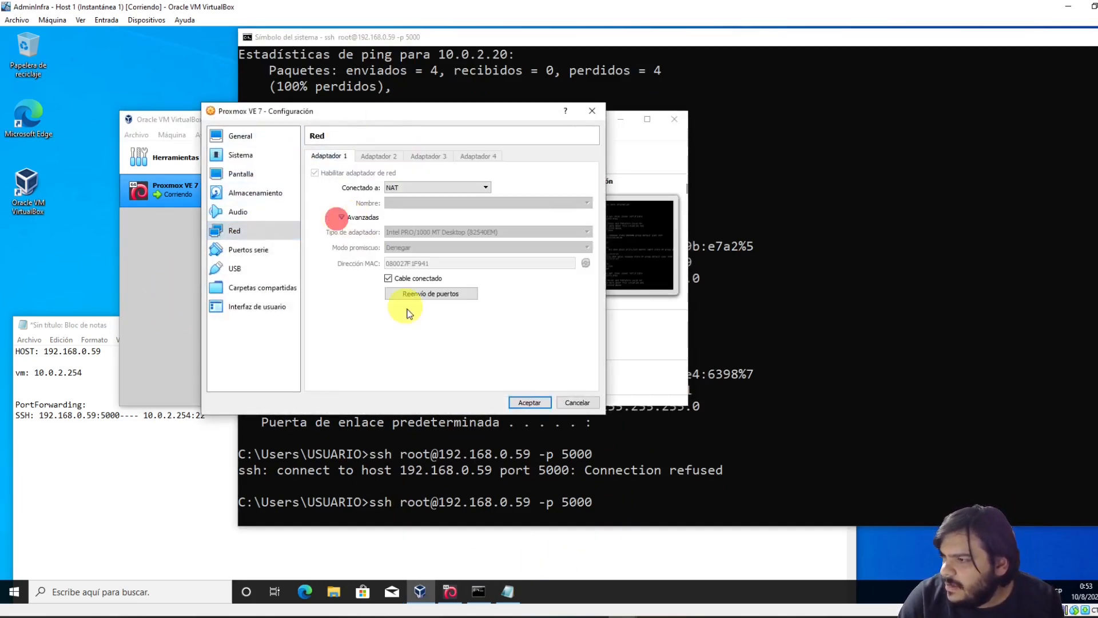
left_click(422, 297)
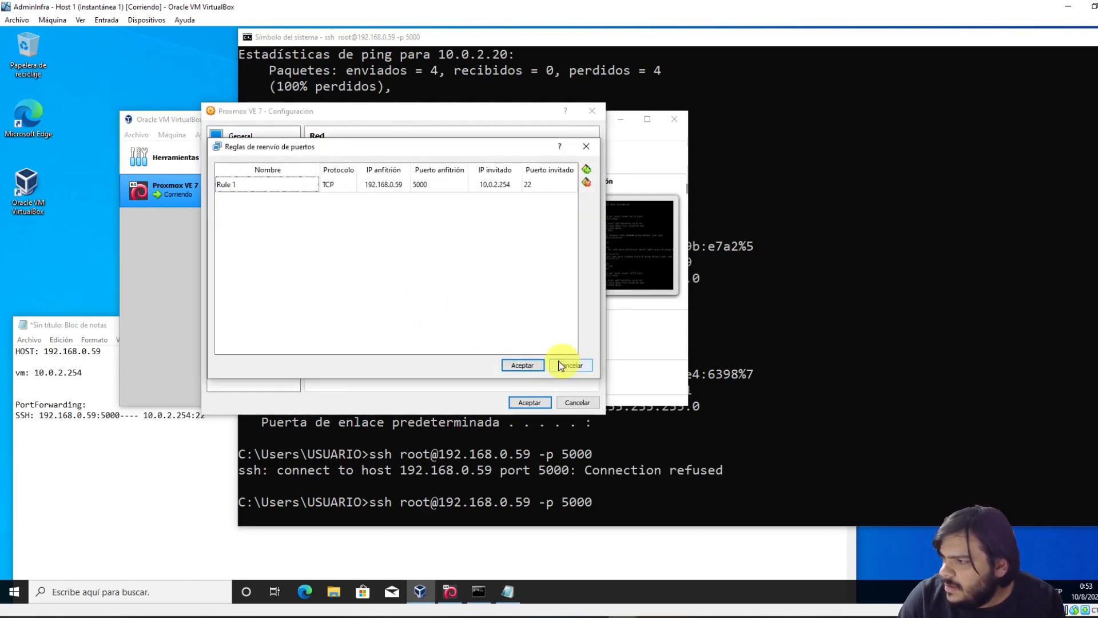
left_click(147, 478)
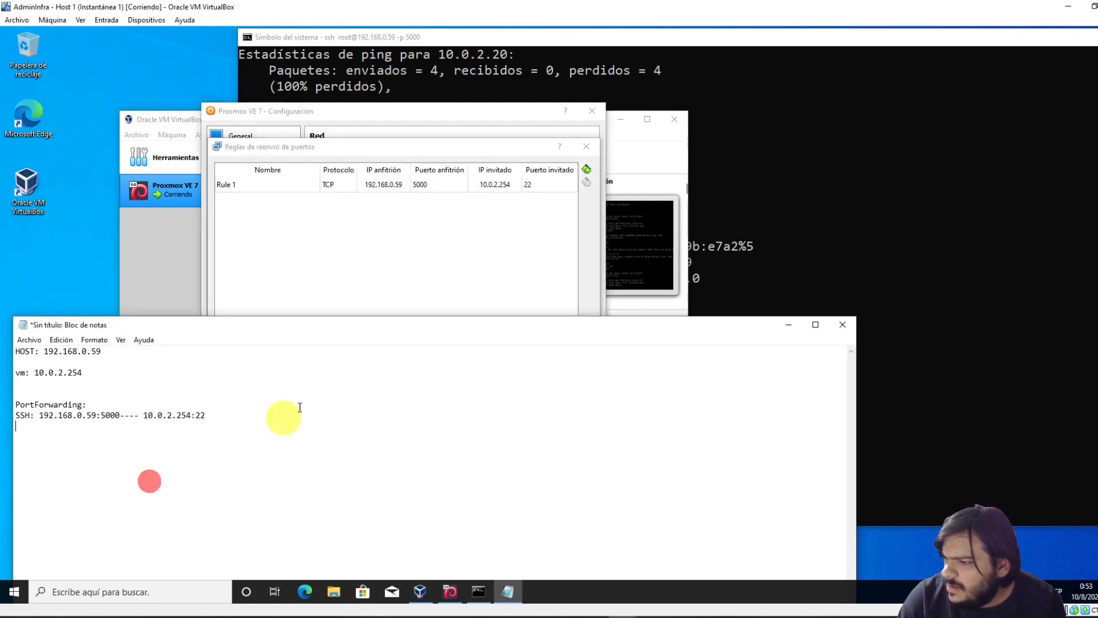
left_click(677, 309)
left_click(577, 364)
left_click(586, 405)
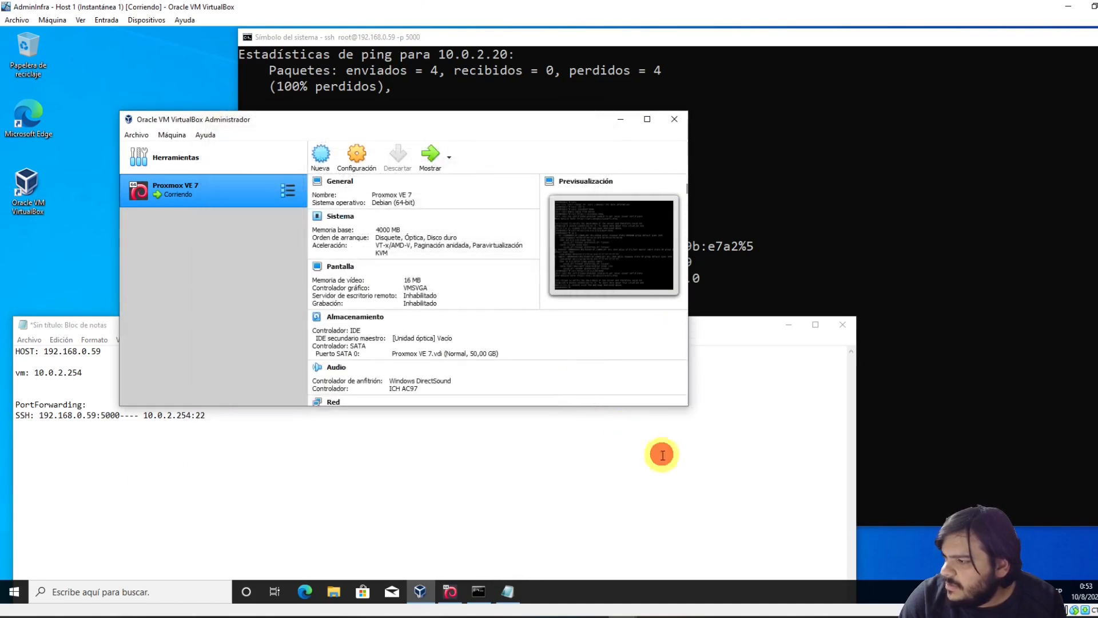
Cancel the stalled ssh attempt with Ctrl+C and run the same command again
left_click(663, 455)
left_click(479, 591)
left_click(503, 452)
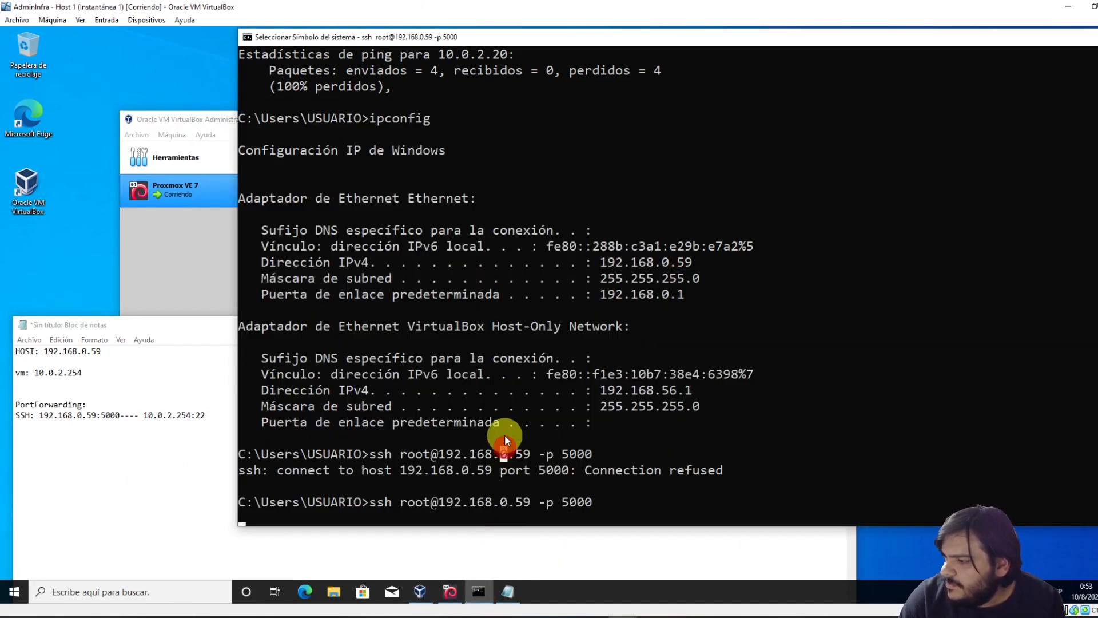
key("Escape")
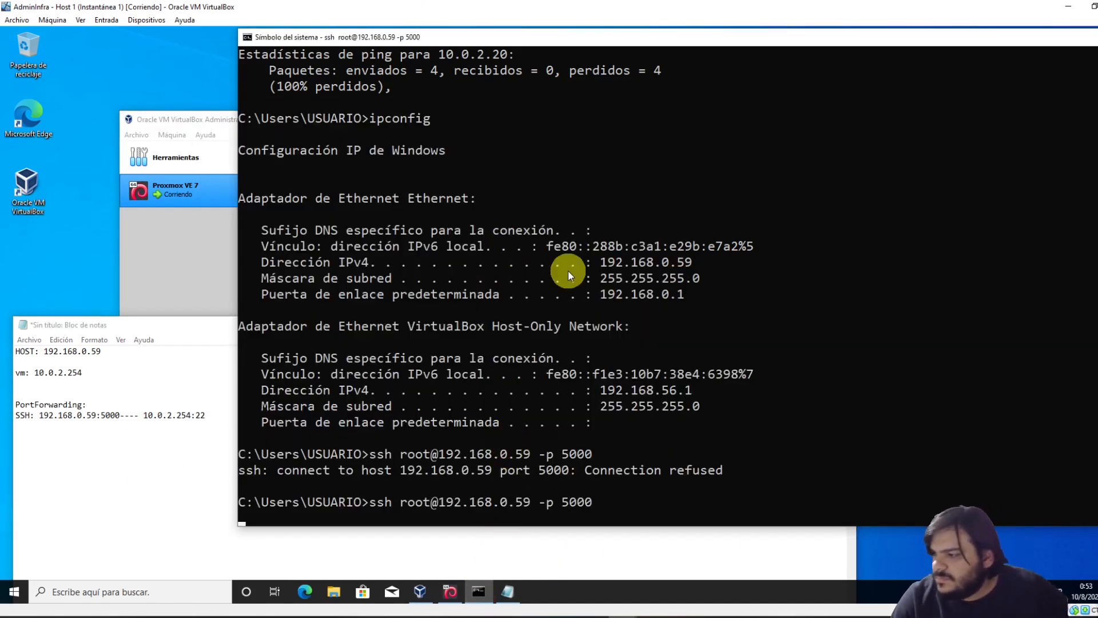
left_click(503, 342)
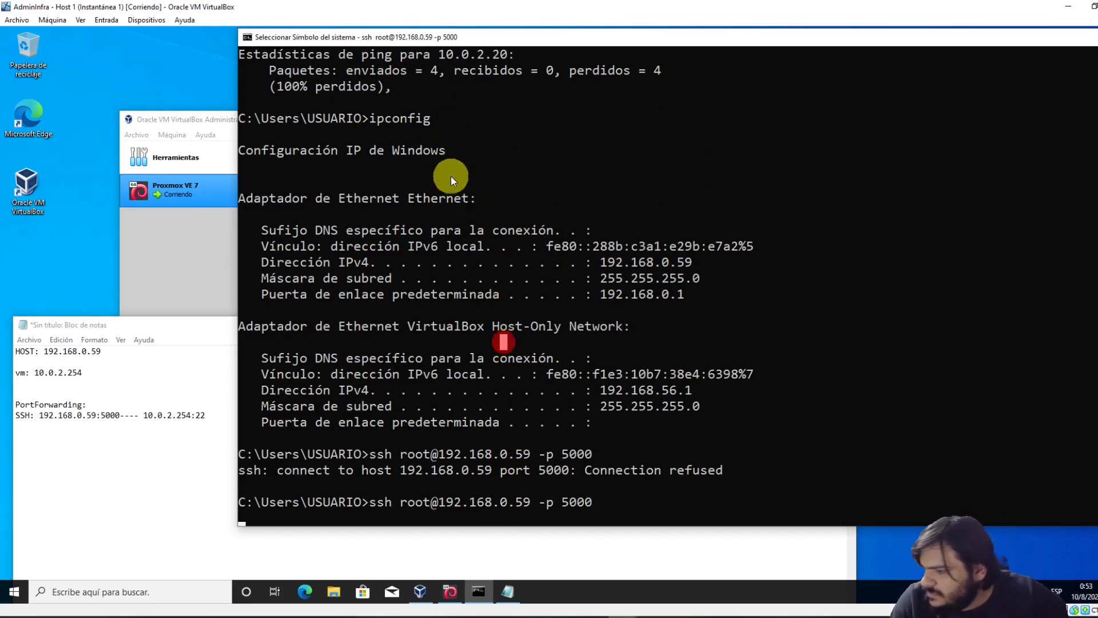
key("ctrl+c")
key("ctrl+c")
key("ctrl+c")
key("ctrl+c")
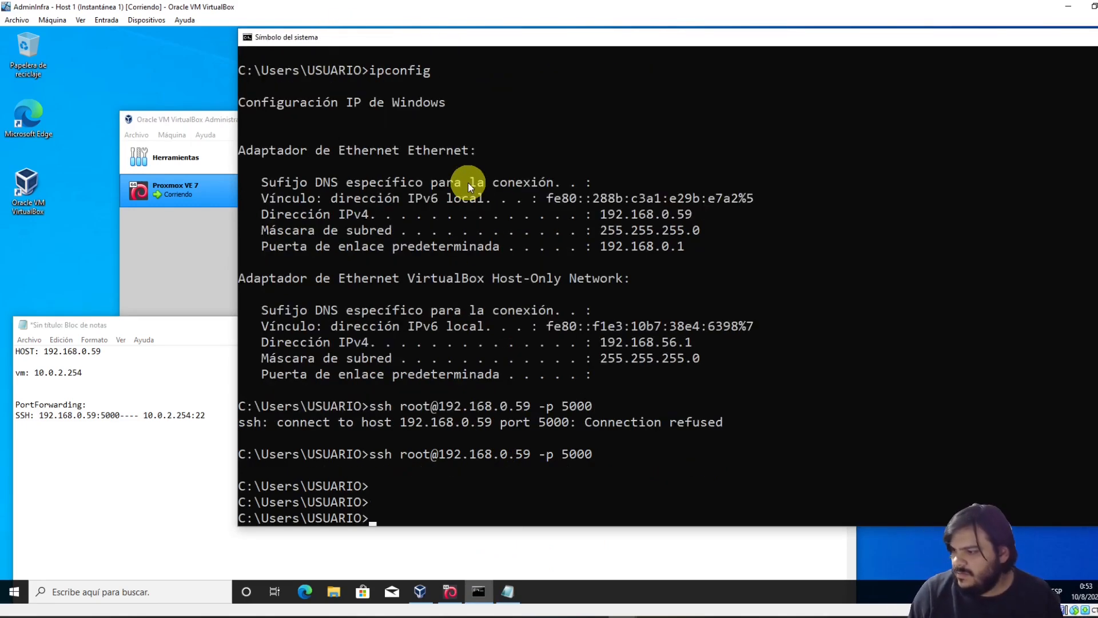
key("Up")
key("Return")
Reload the changed configuration, hit the 'NAT rule already exists' save error, and cancel the settings
left_click(451, 590)
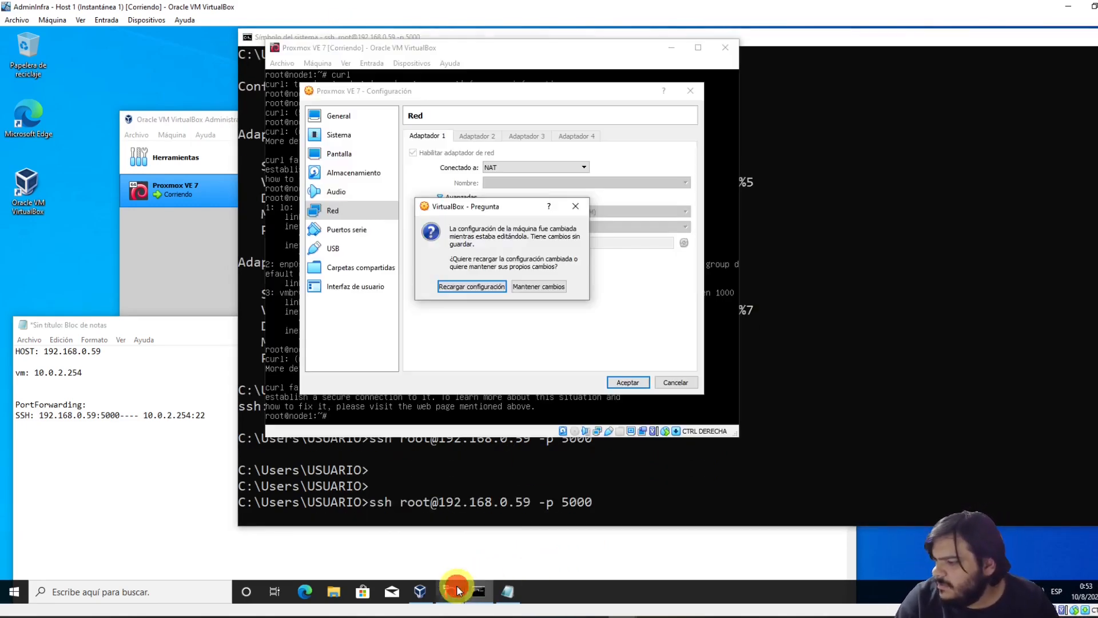
left_click(579, 209)
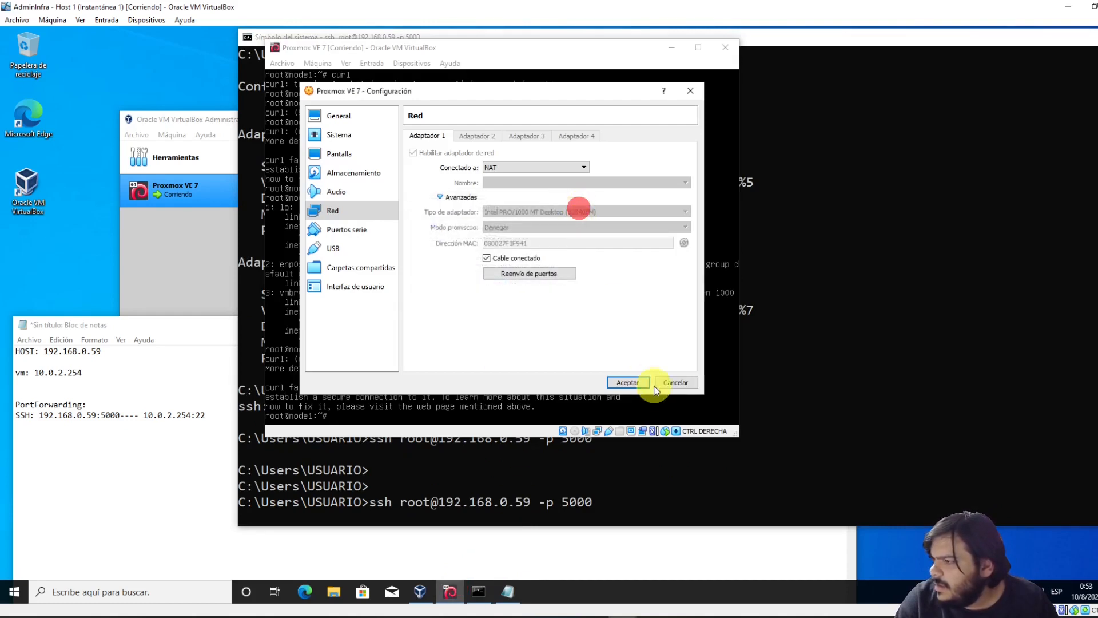
left_click(628, 382)
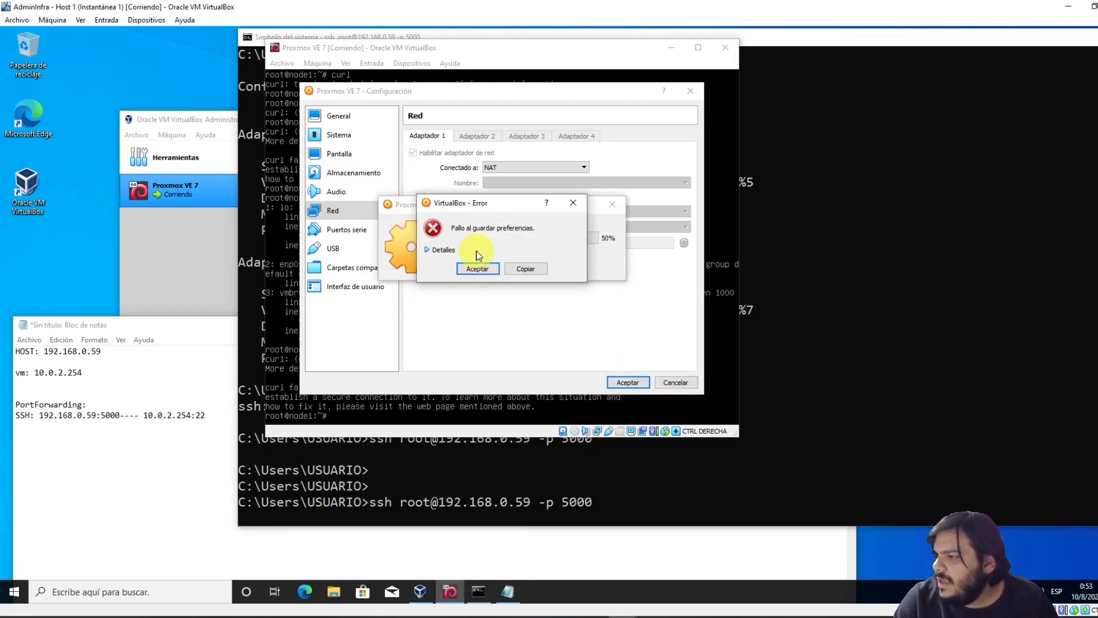
left_click(441, 249)
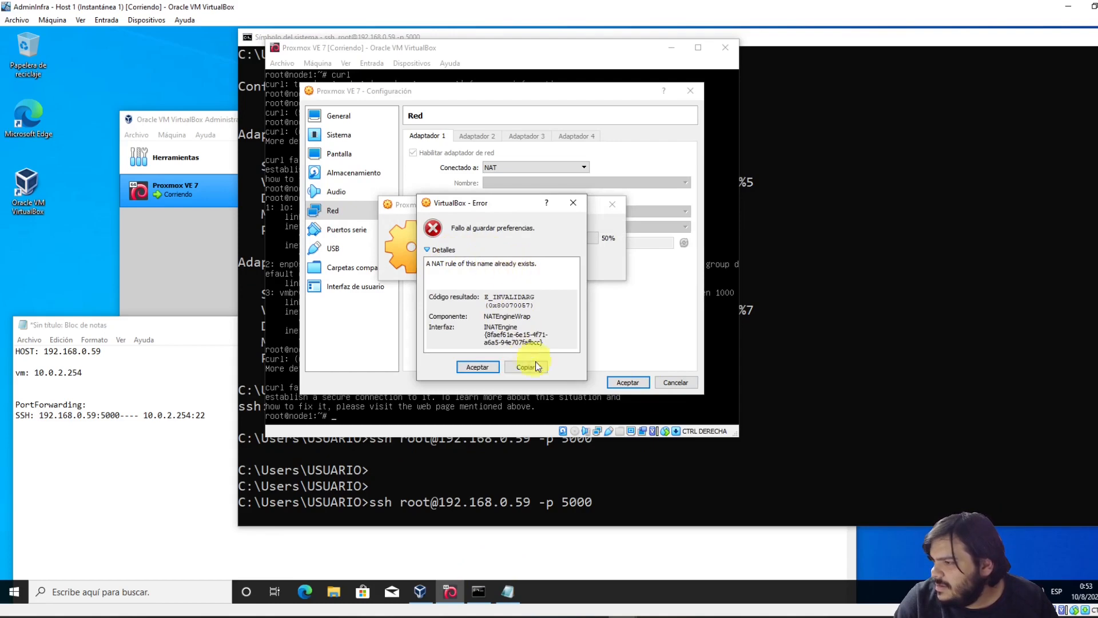
left_click(573, 203)
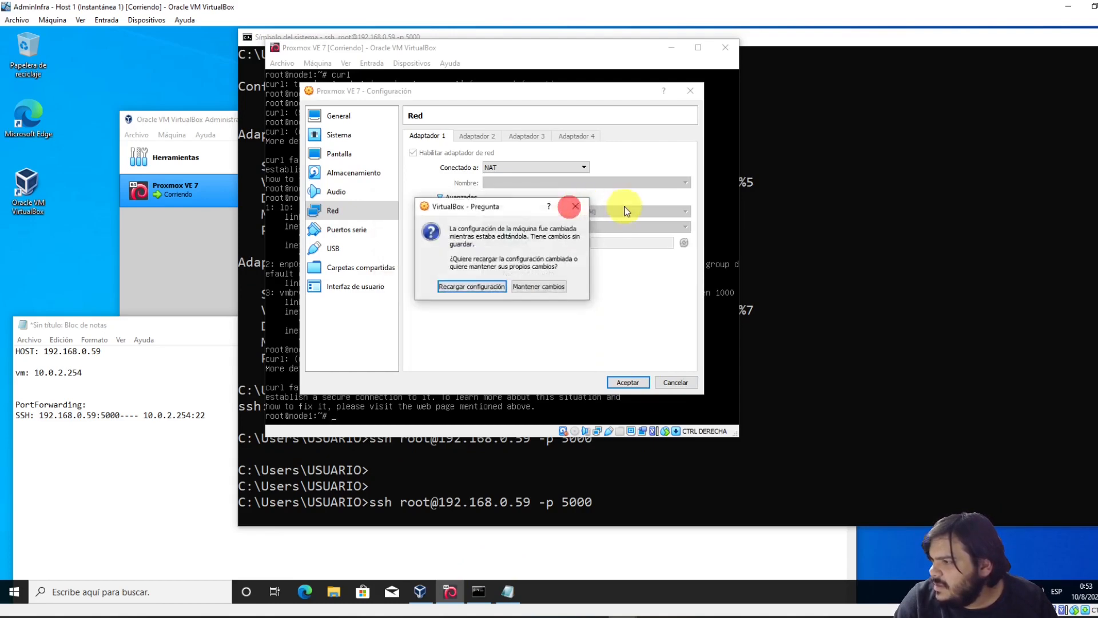
left_click(575, 206)
left_click(690, 382)
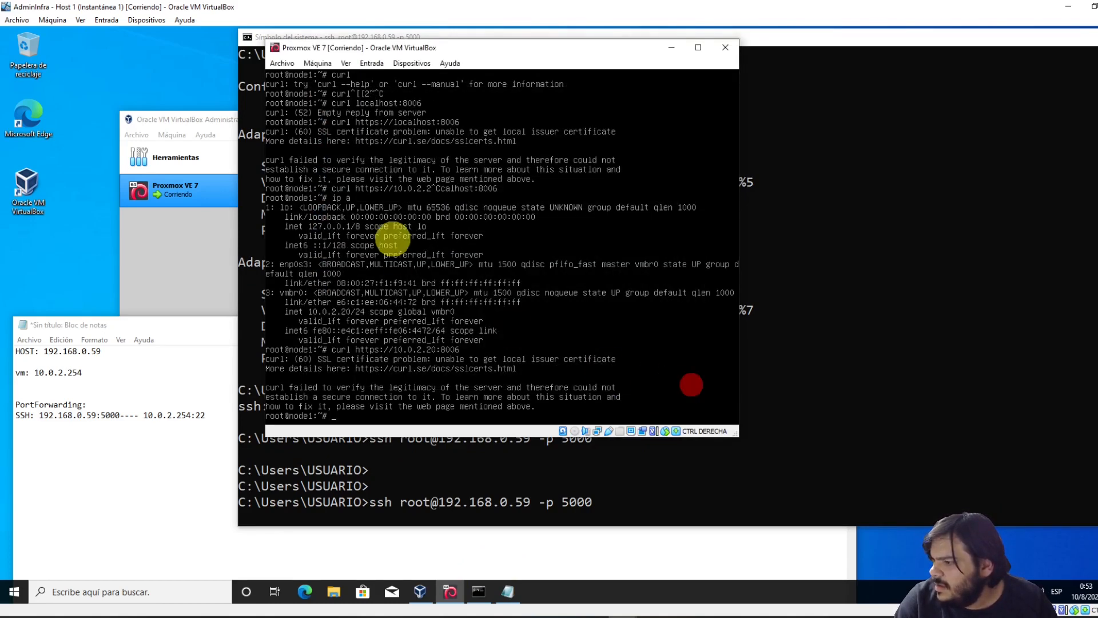
left_click(389, 240)
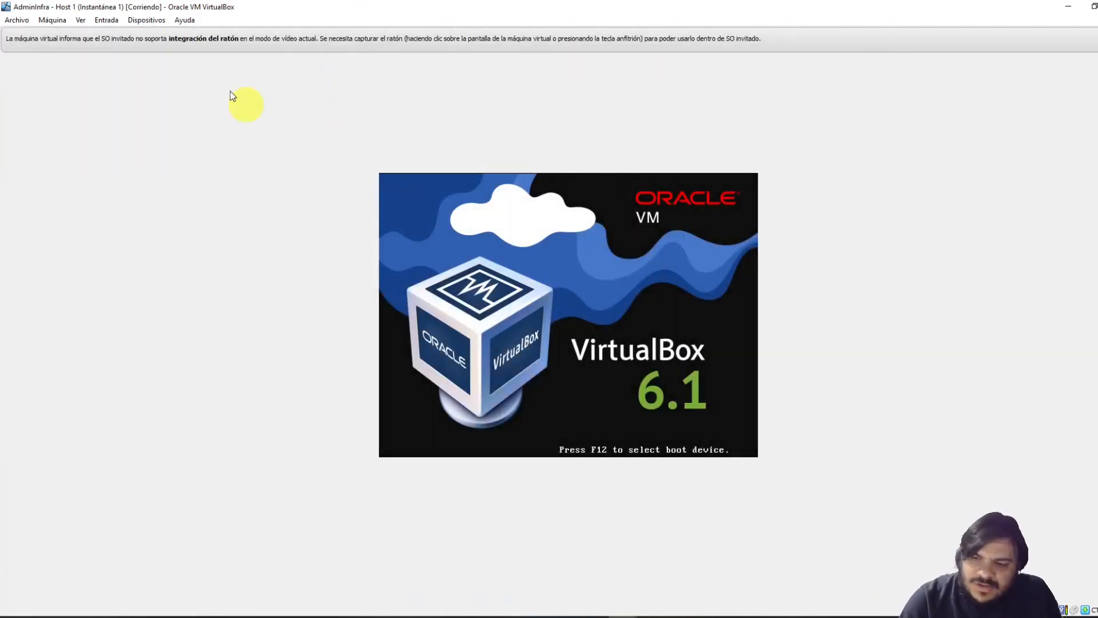
Inspect Host 1's network adapter advanced options, cancel, and dismiss the mouse integration notice
left_click(54, 21)
left_click(70, 33)
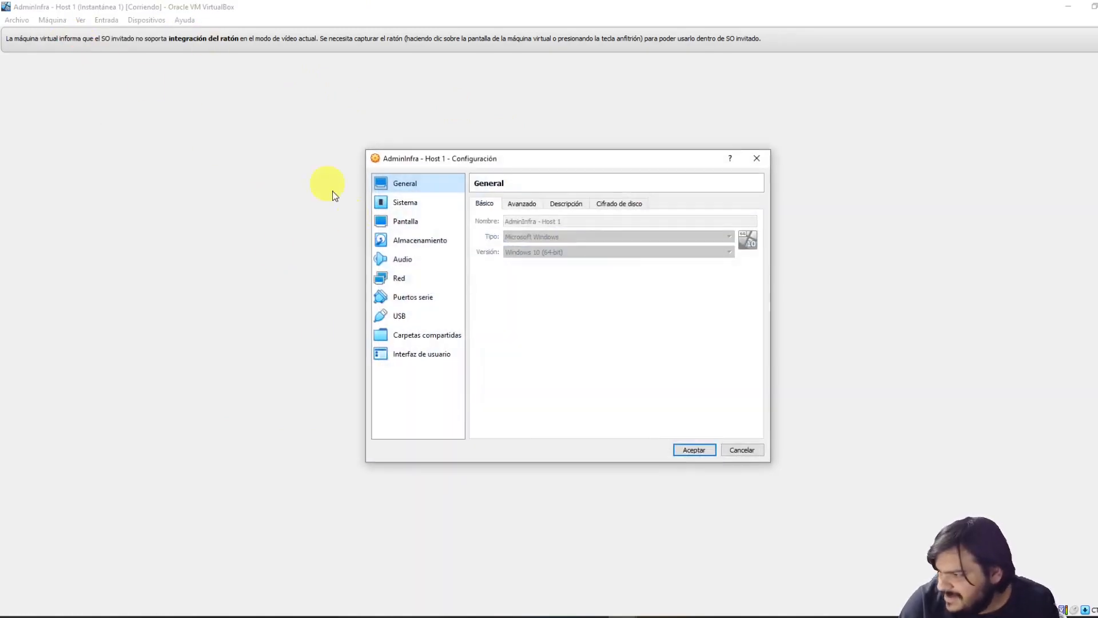
left_click(408, 278)
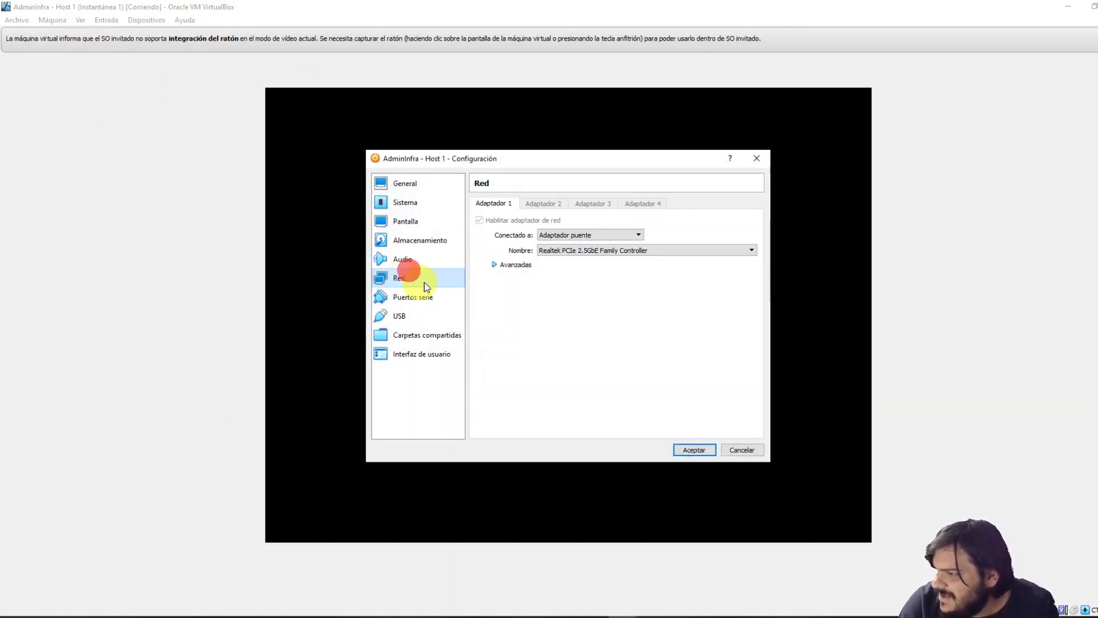
left_click(529, 266)
left_click(592, 344)
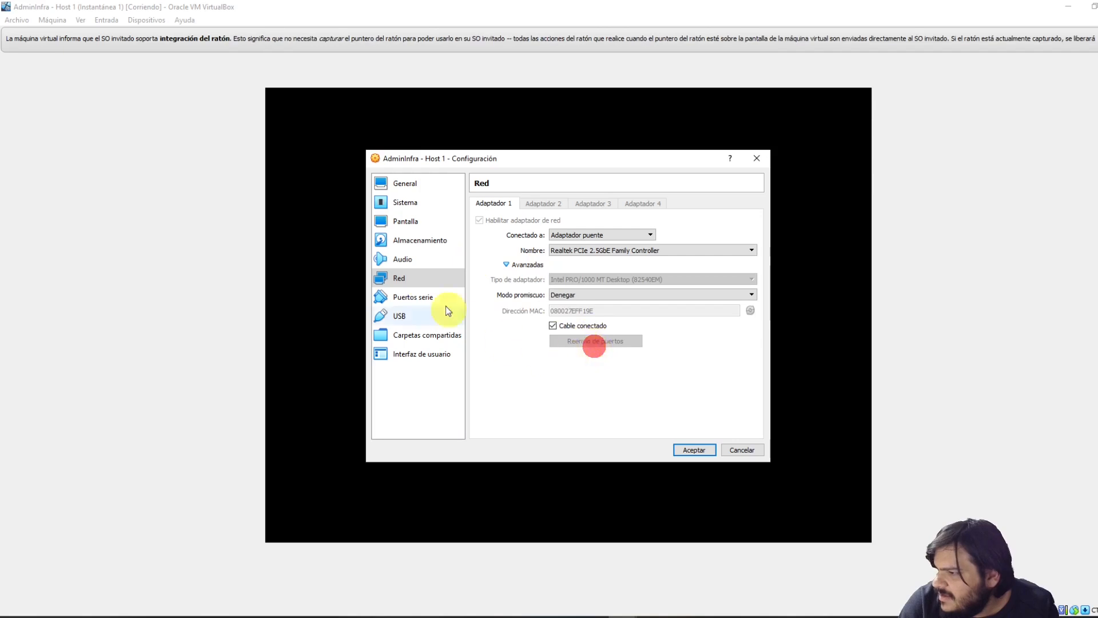
left_click(410, 261)
left_click(409, 280)
left_click(742, 450)
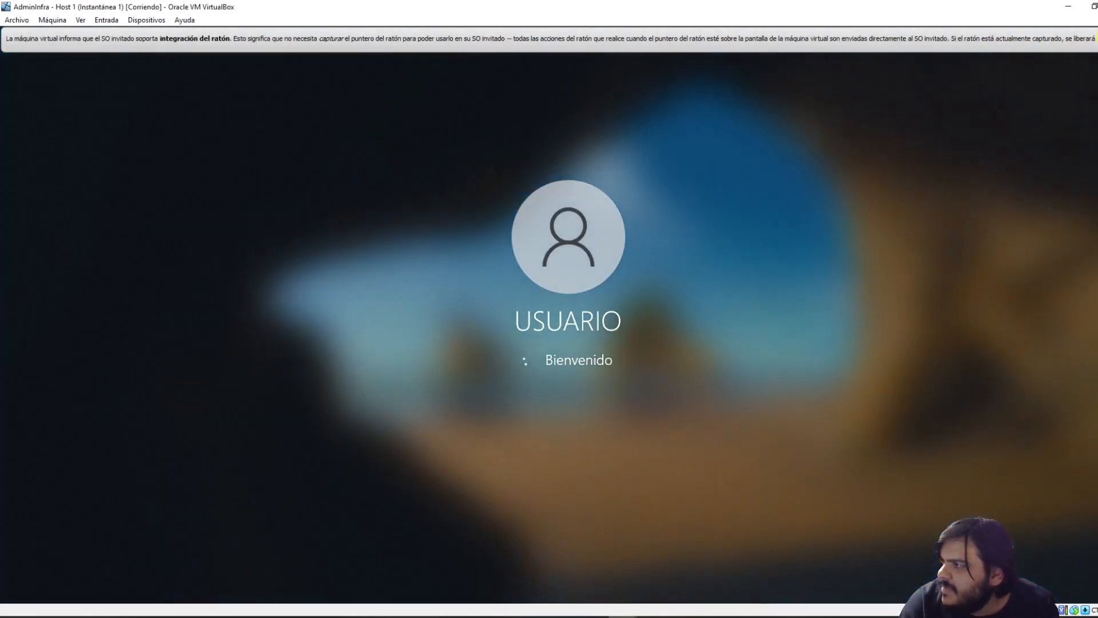
left_click(1097, 39)
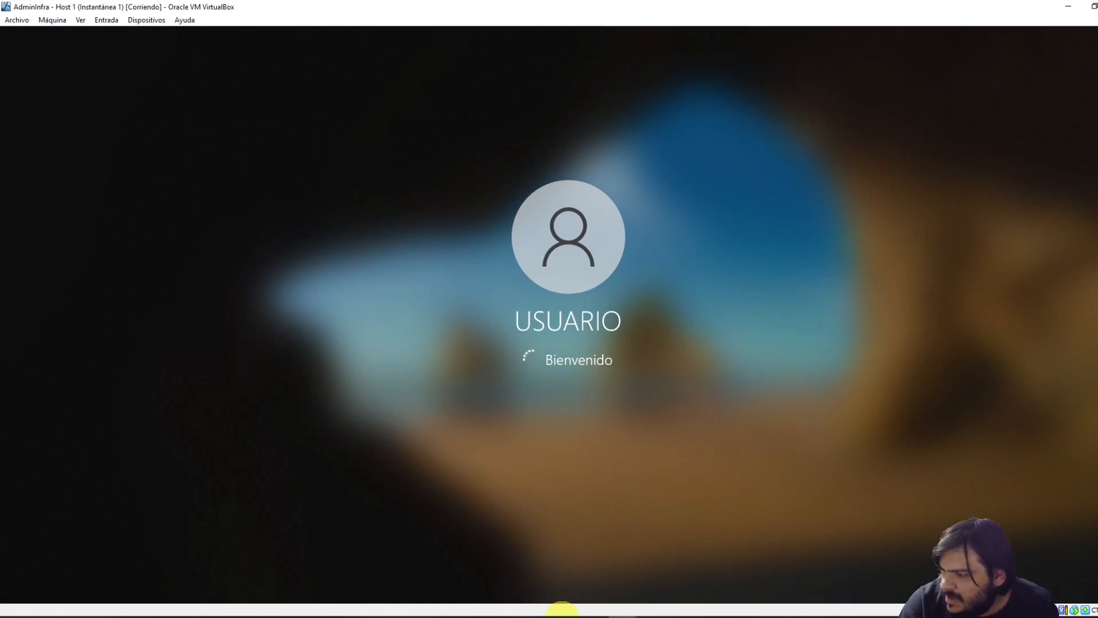
Minimize the Proxmox VE 7 window and launch VirtualBox inside the Host 1 guest
mouse_move(623, 611)
left_click(688, 591)
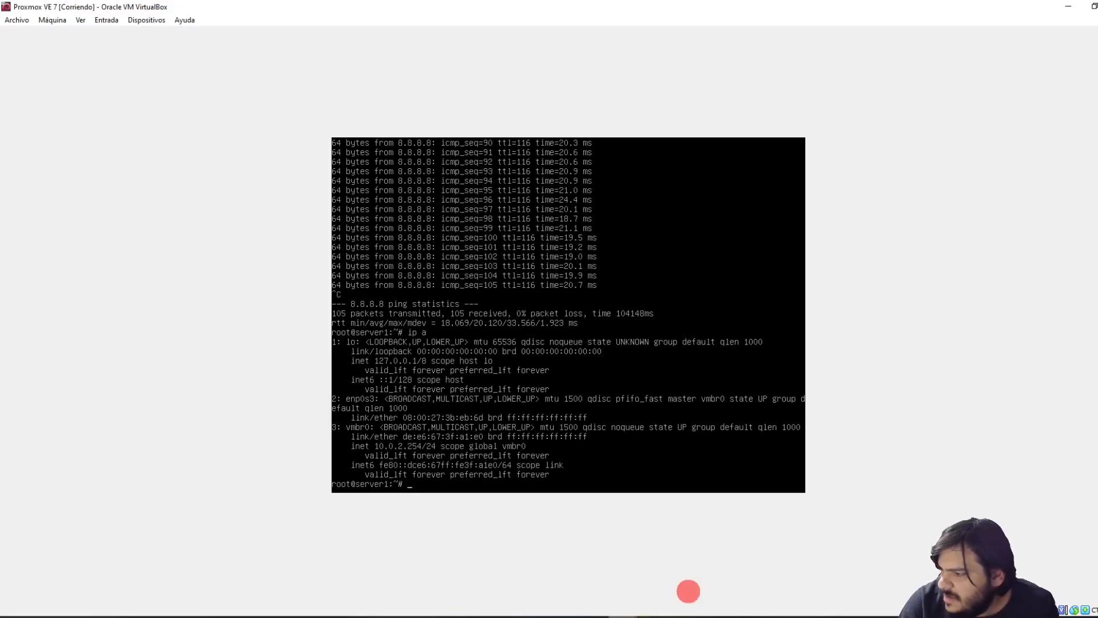
left_click(1068, 6)
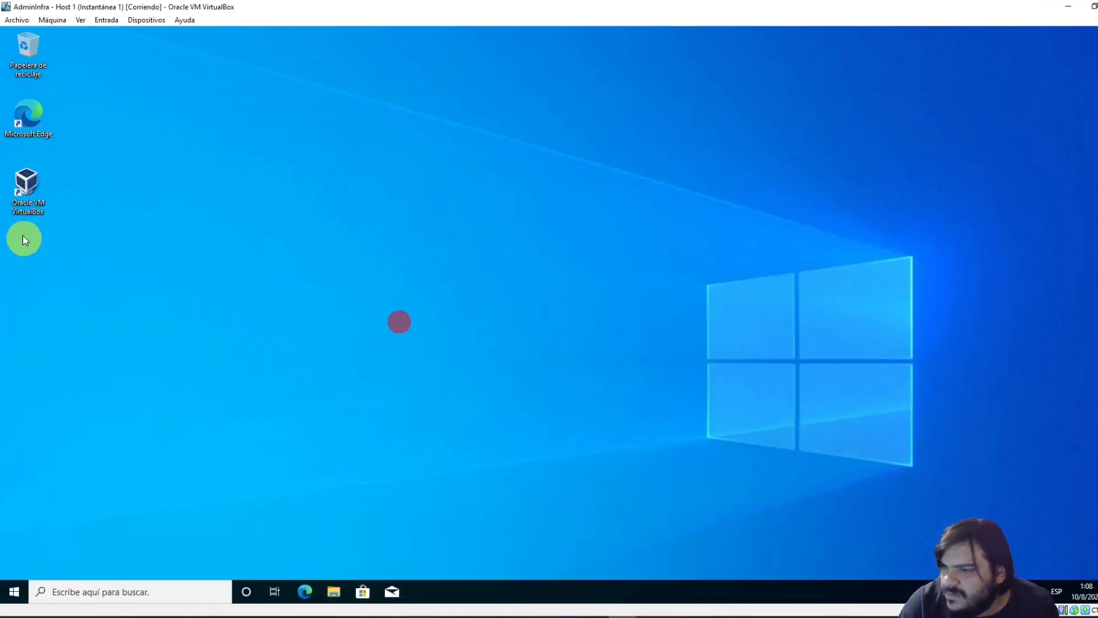
double_click(13, 206)
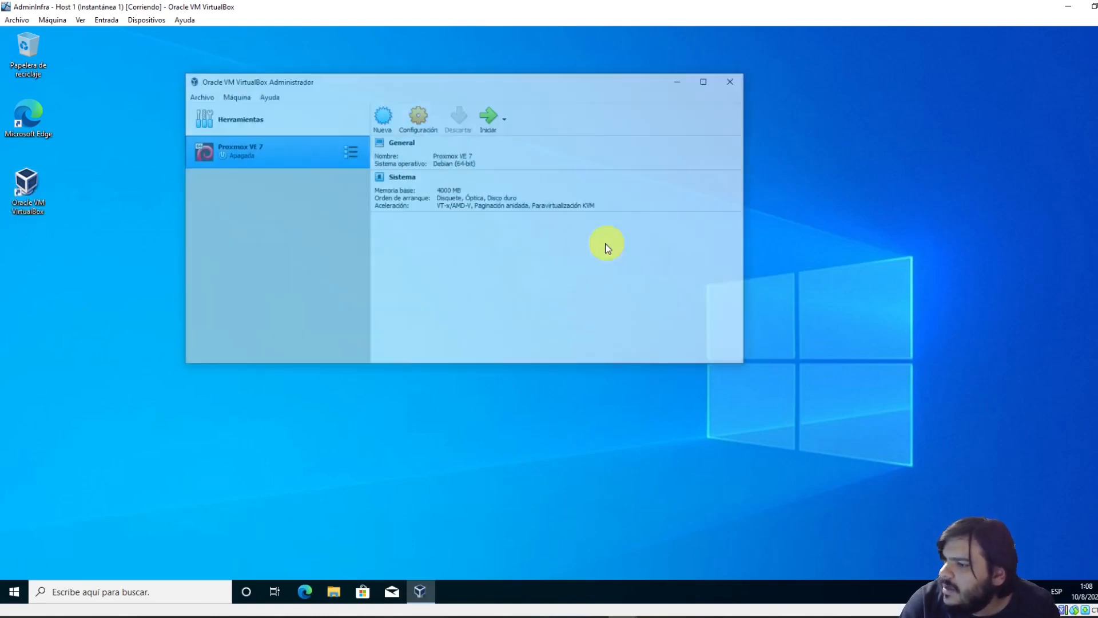
Confirm Proxmox VE 7's Rule 1 (192.168.0.59:5000 to 10.0.2.254:22) and save the settings
left_click(418, 114)
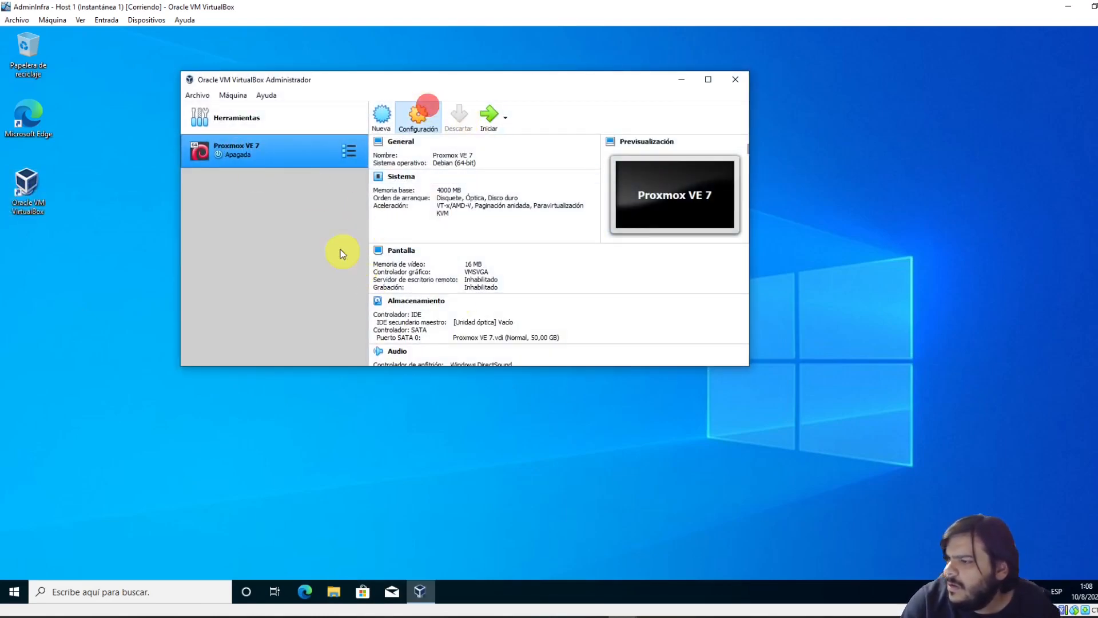
left_click(309, 195)
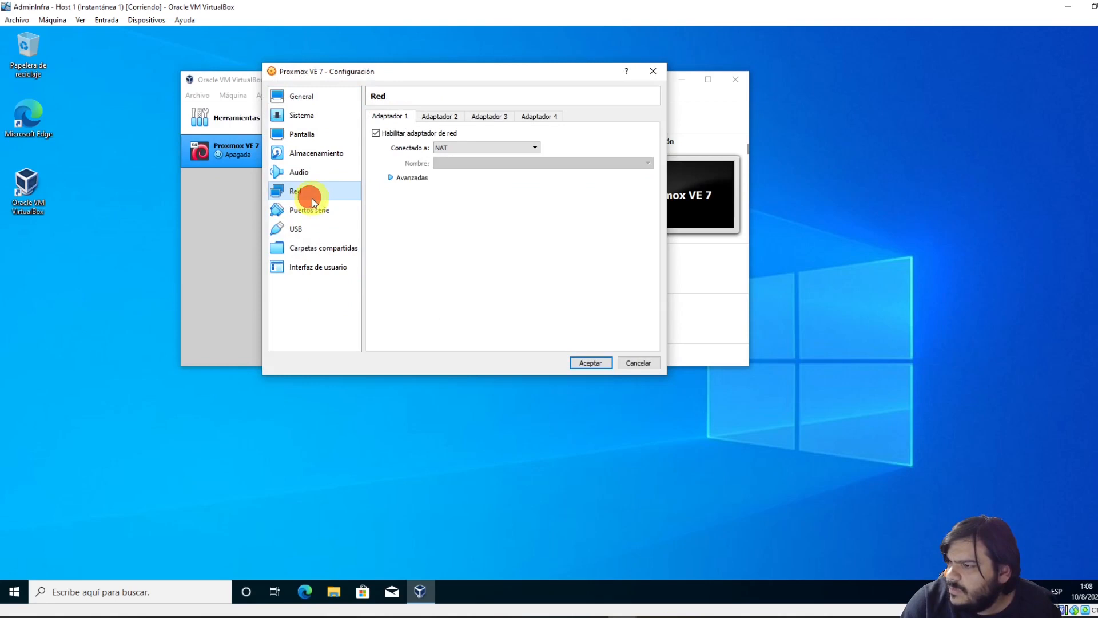
left_click(407, 177)
left_click(479, 254)
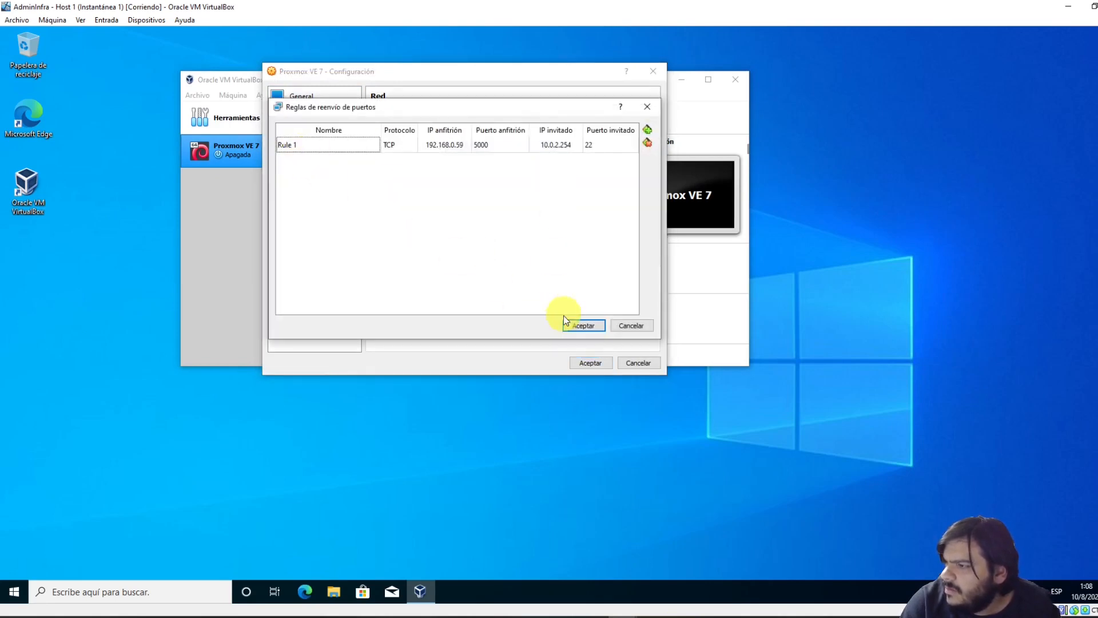
left_click(582, 326)
left_click(590, 363)
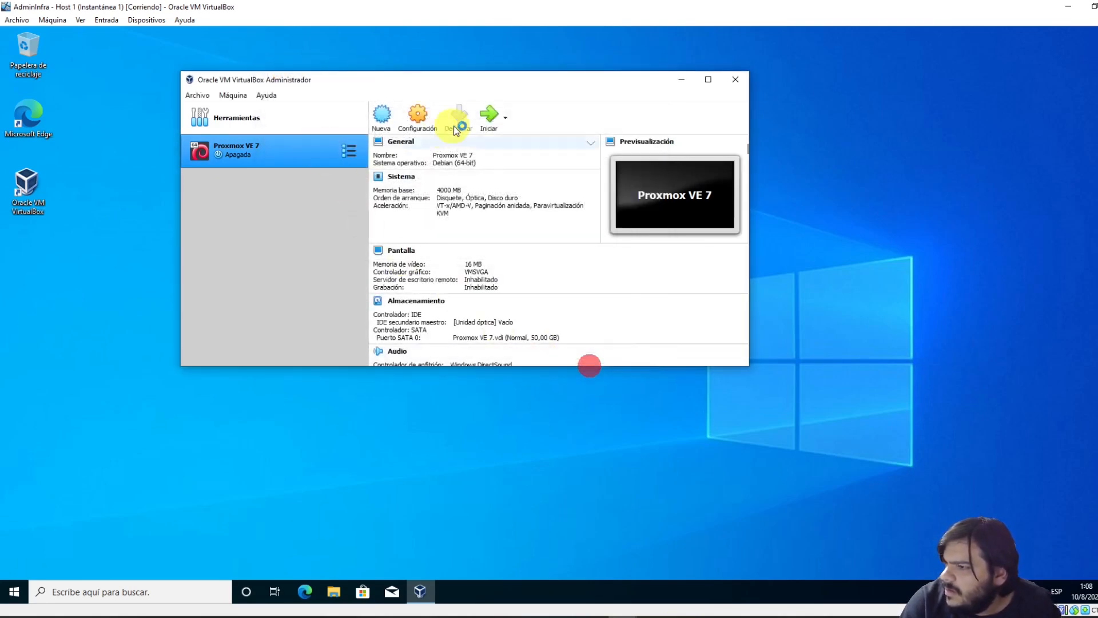
left_click(15, 591)
type("cmd")
key("Return")
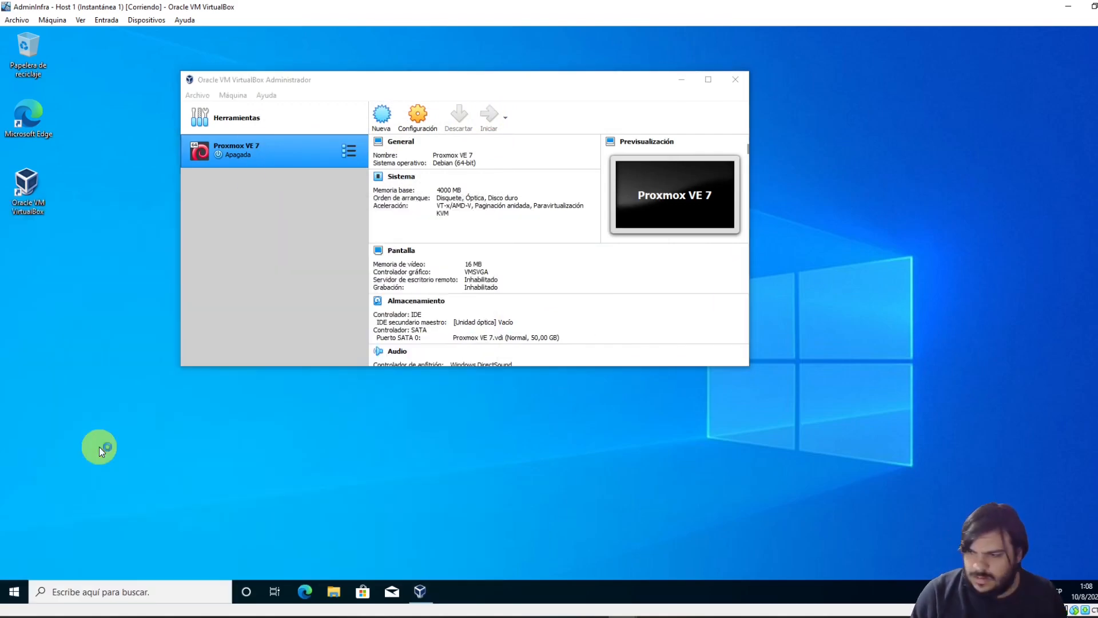
type("ssh root@")
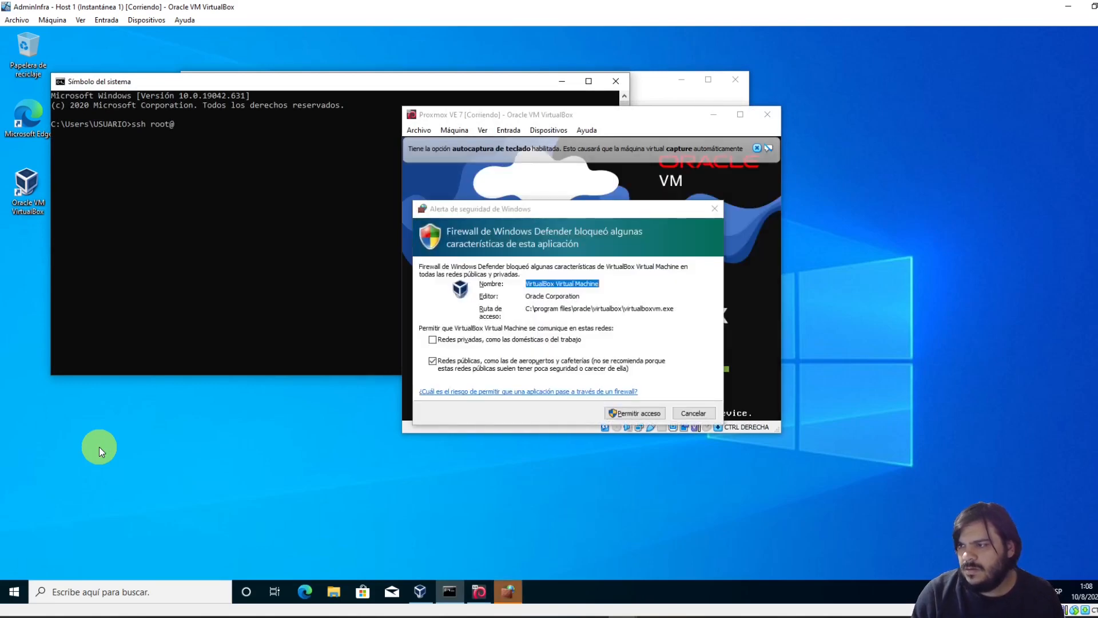
left_click(625, 413)
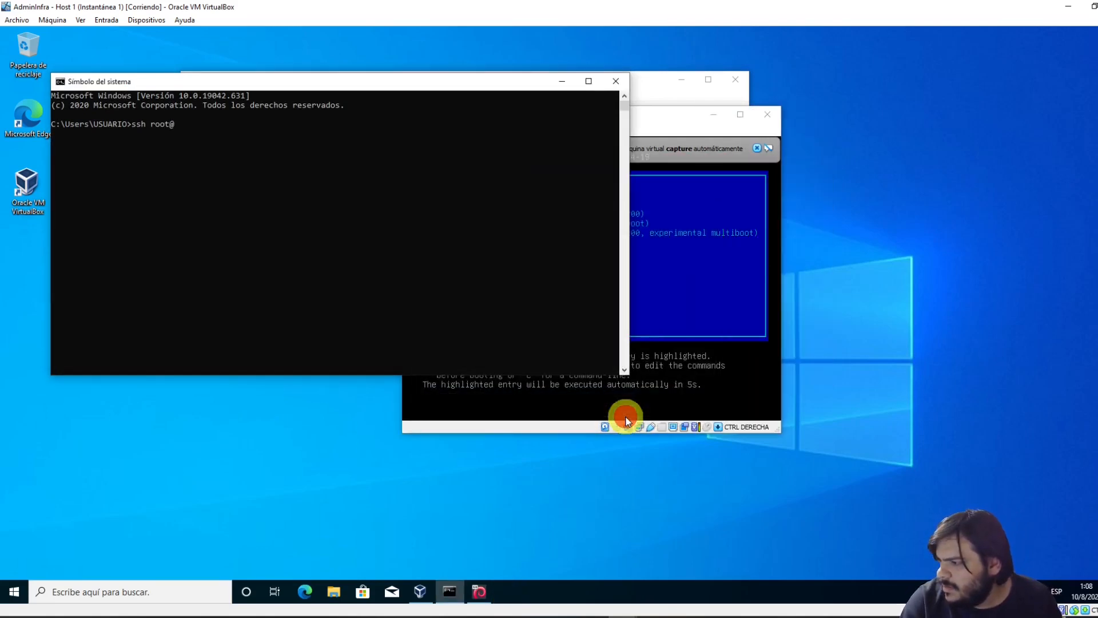
left_click(299, 227)
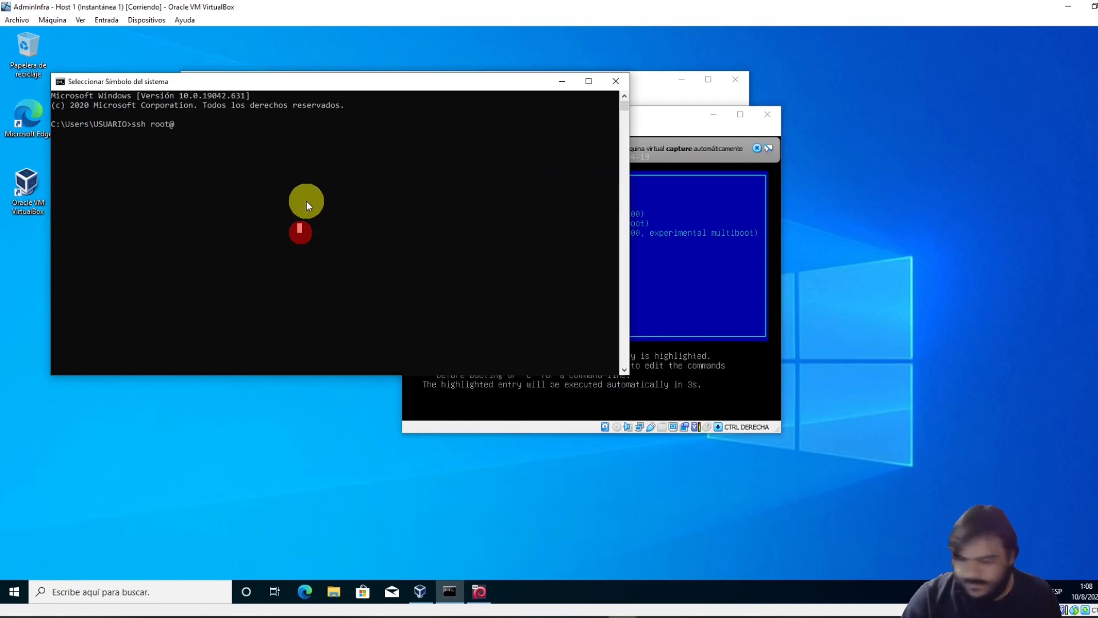
type("19")
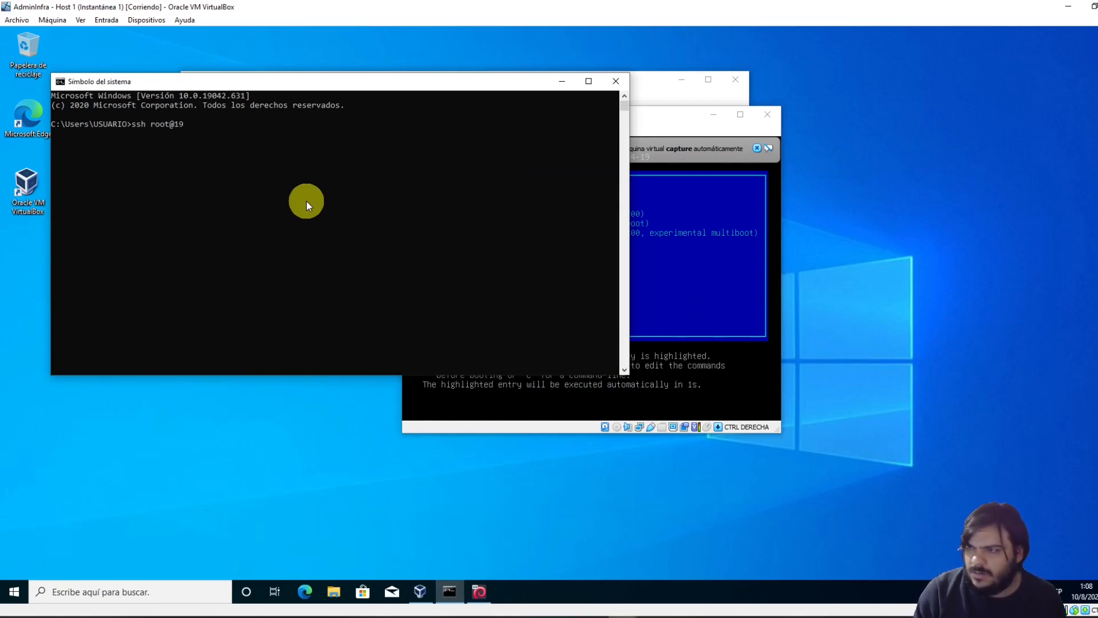
type("2.168.0.59")
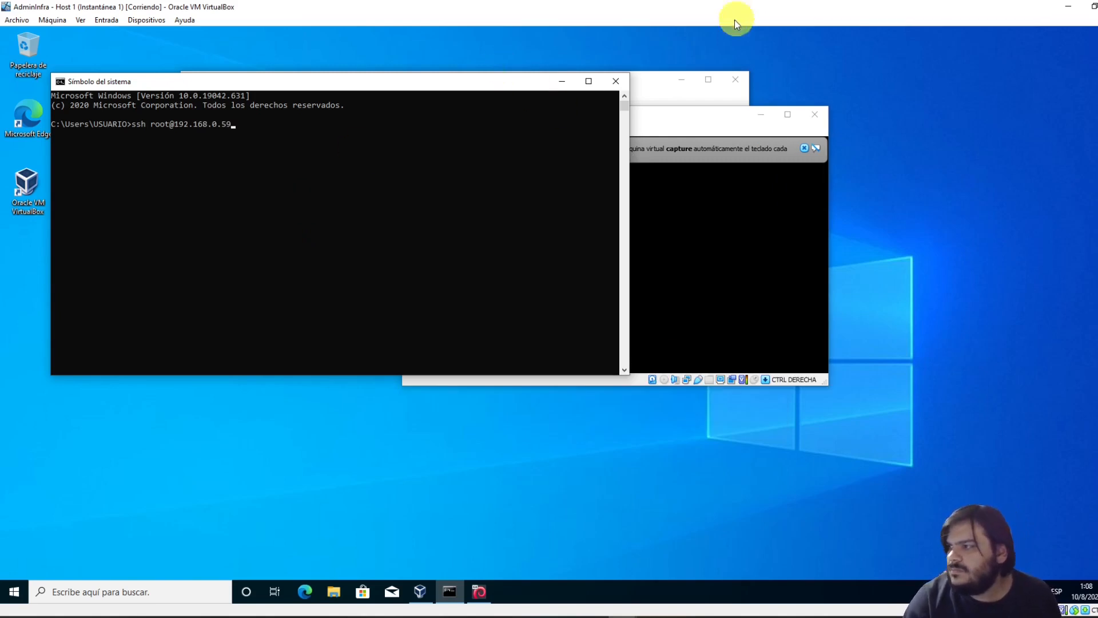
Move the Proxmox VE 7 window aside, dismiss its keyboard and mouse notices, and return to the terminal
left_click_drag(671, 119, 845, 129)
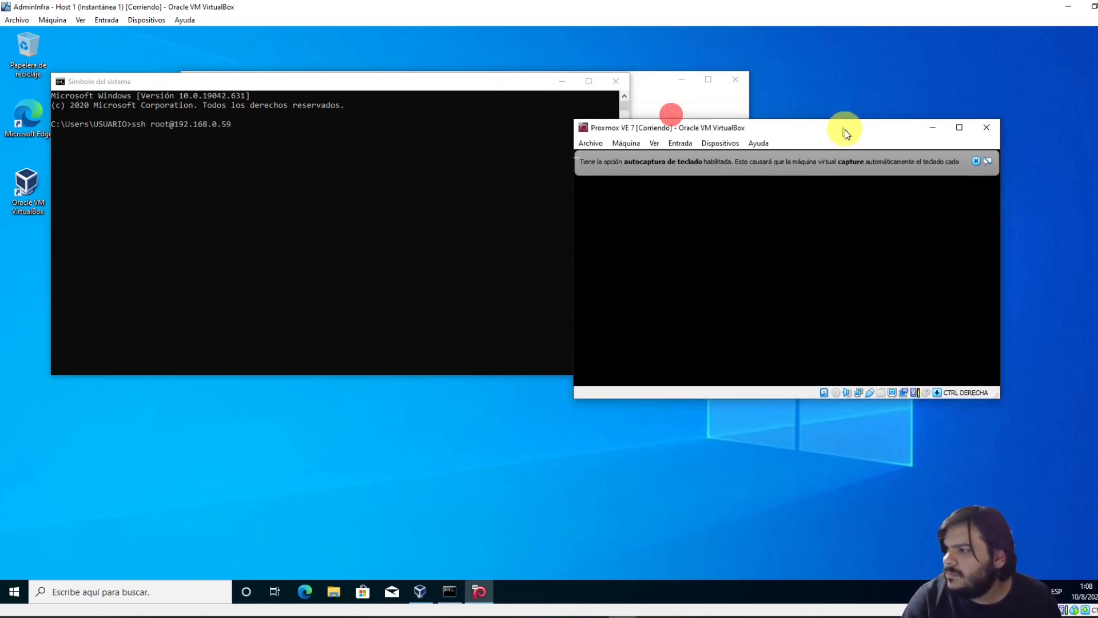
left_click(977, 162)
left_click(977, 164)
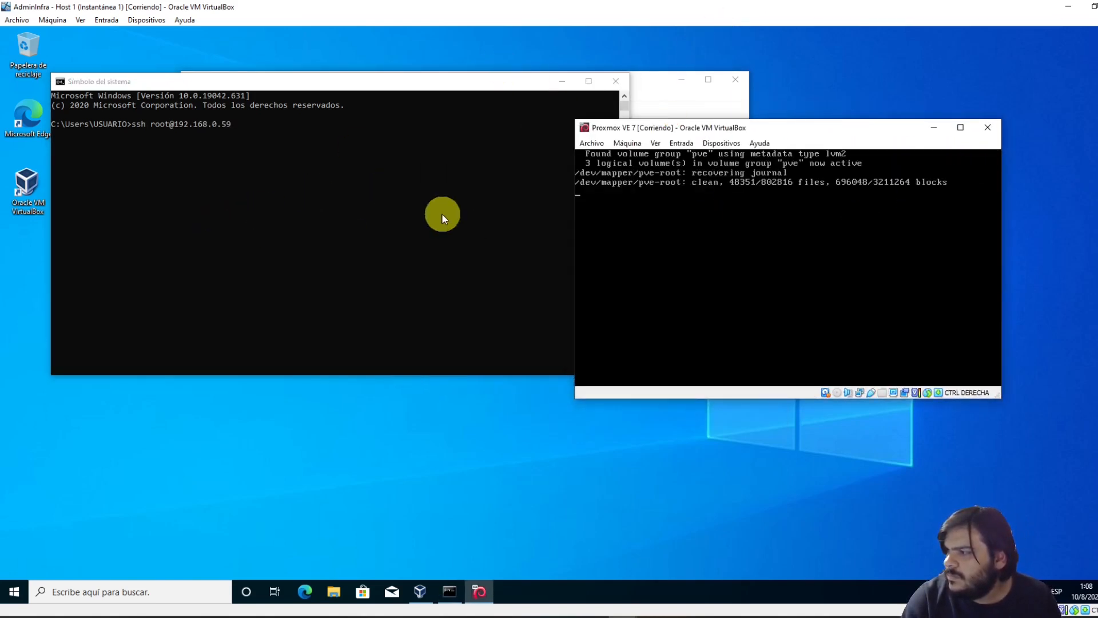
left_click_drag(678, 127, 701, 74)
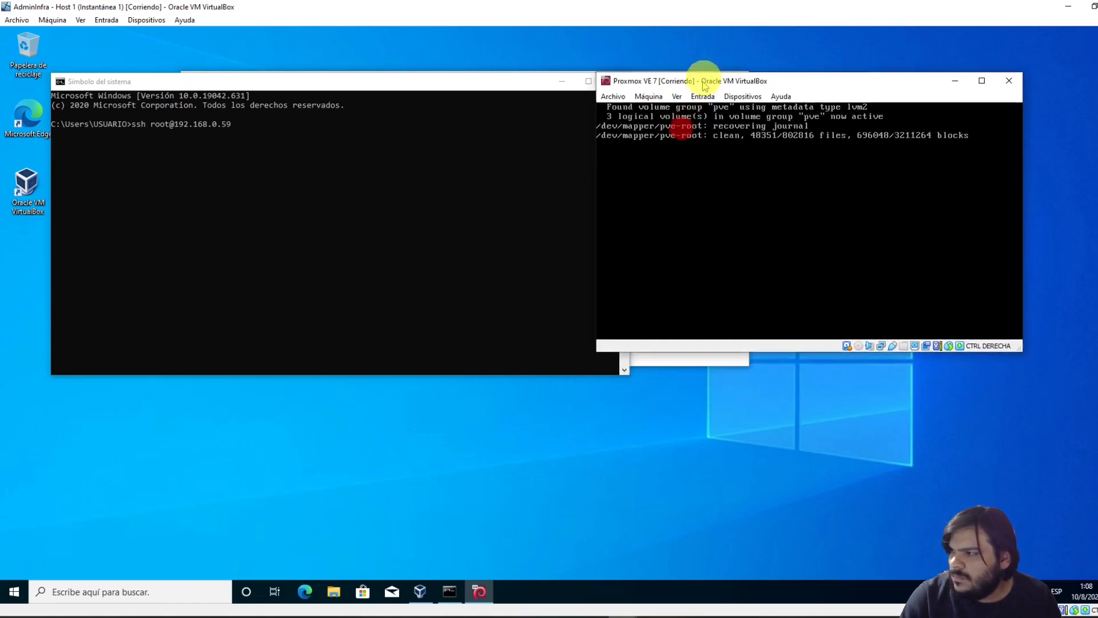
left_click(403, 170)
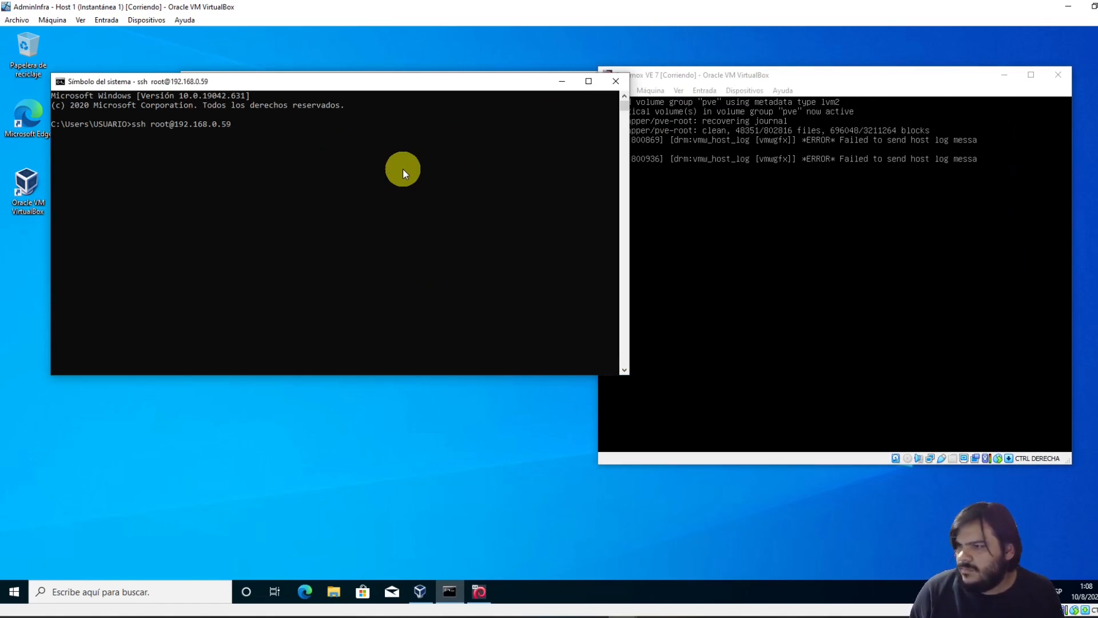
type("p 5000")
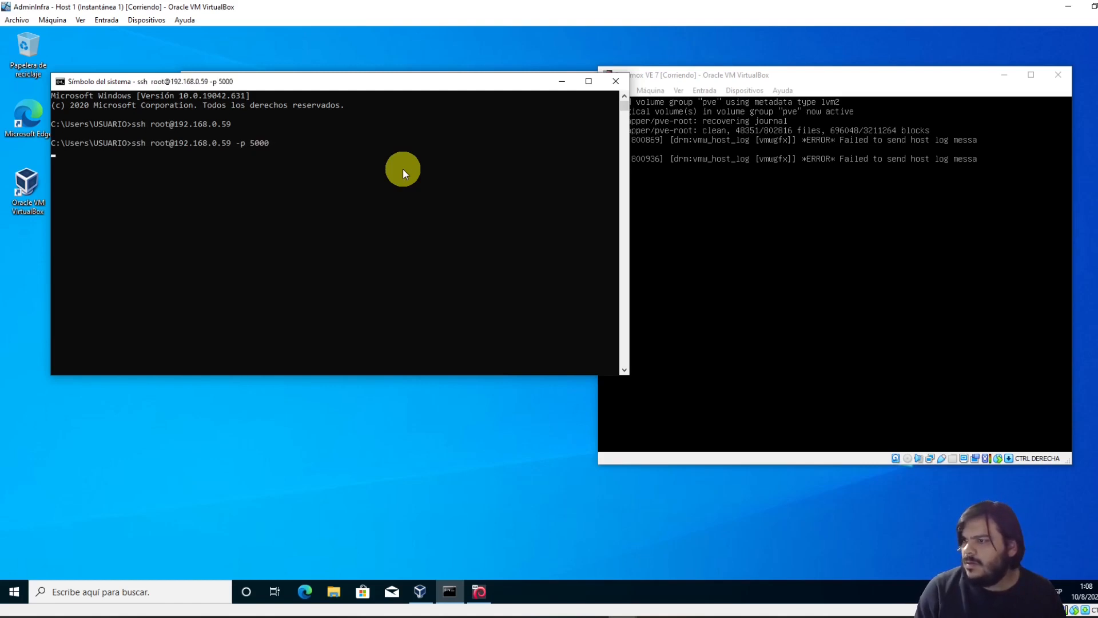
left_click(753, 78)
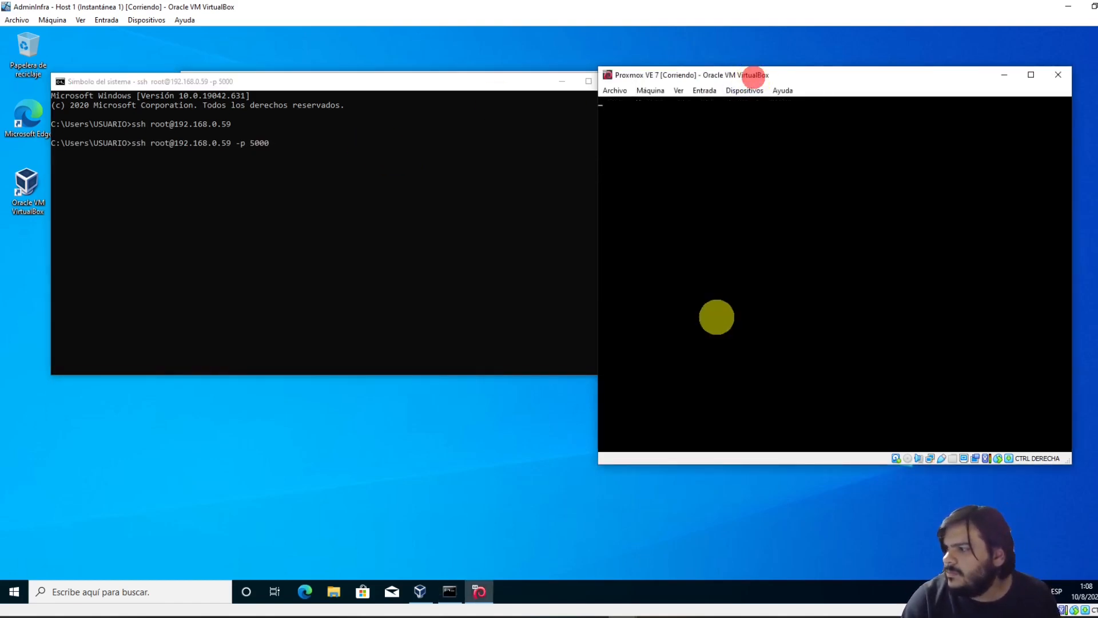
left_click(374, 190)
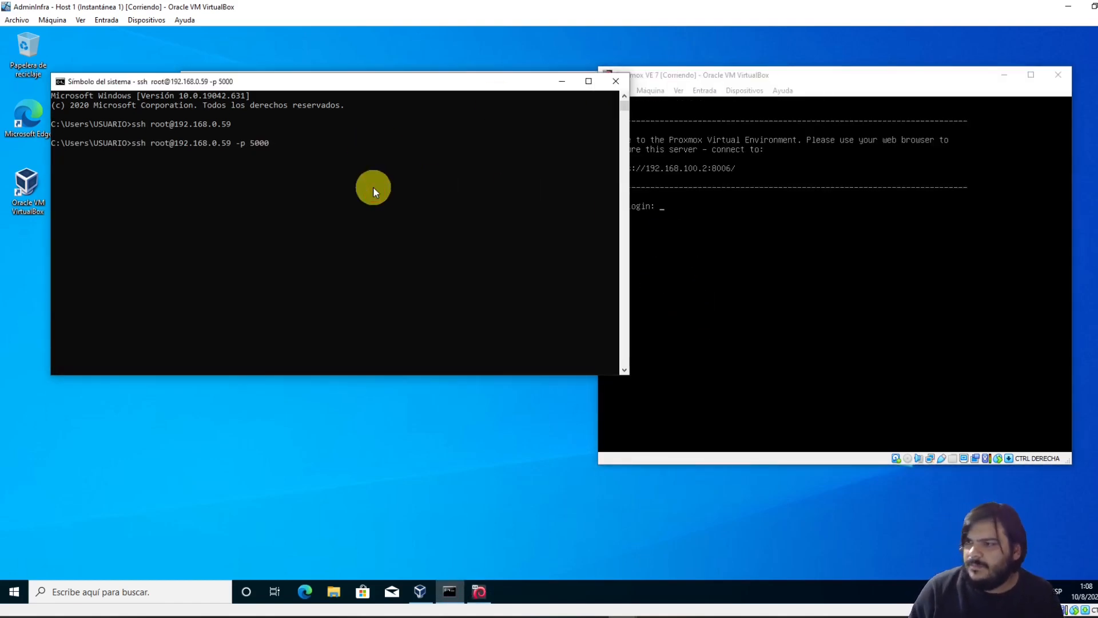
key("ctrl+c")
key("Return")
key("Return")
key("Up")
key("Return")
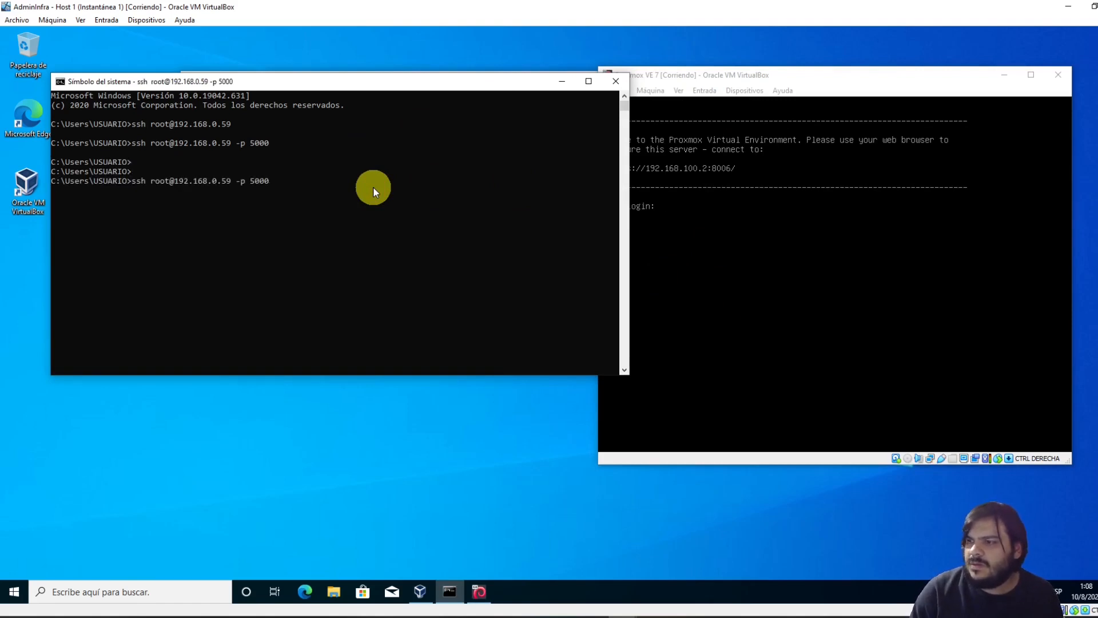
left_click(416, 155)
left_click_drag(744, 72, 495, 54)
left_click(266, 189)
key("ctrl+c")
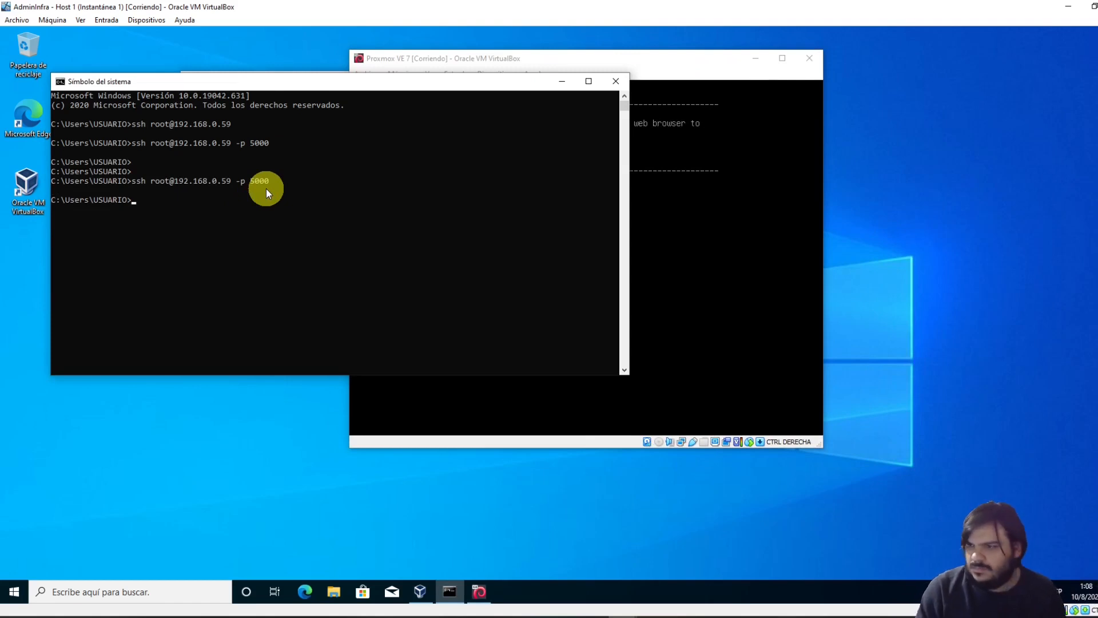
type("ipconfig")
key("Return")
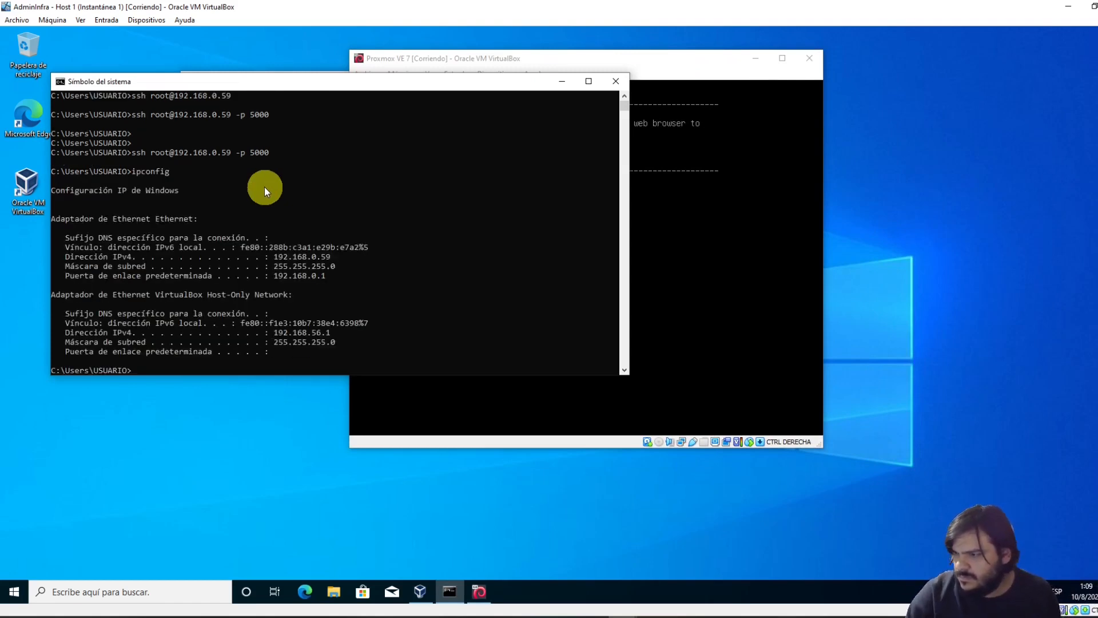
mouse_move(277, 256)
left_mouse_down()
mouse_move(331, 256)
mouse_move(271, 259)
left_mouse_up()
right_click(366, 247)
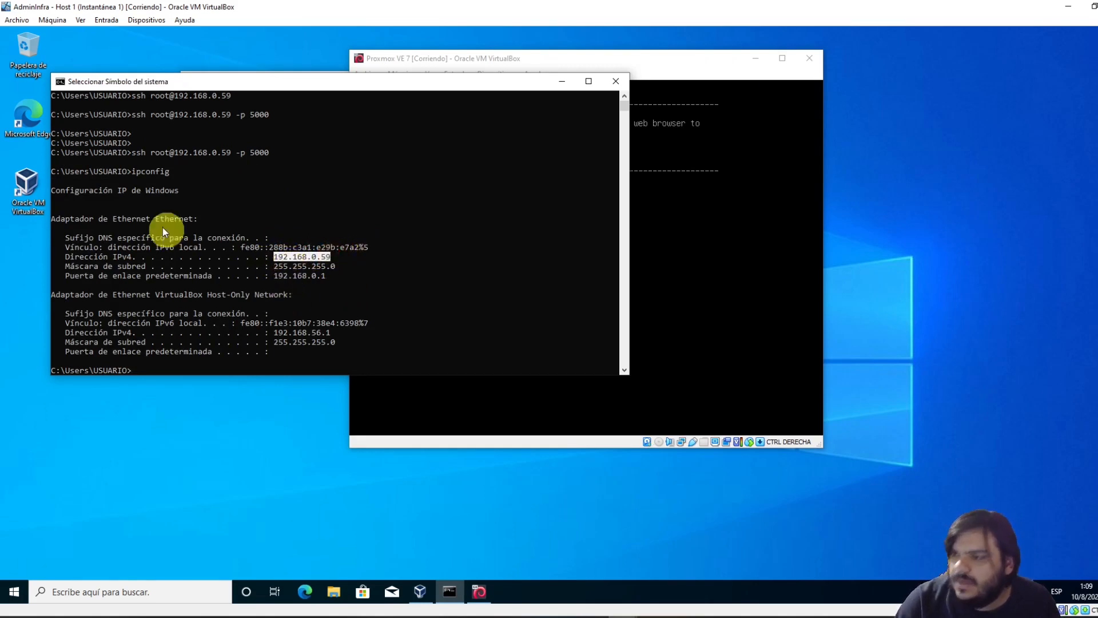
right_click(307, 200)
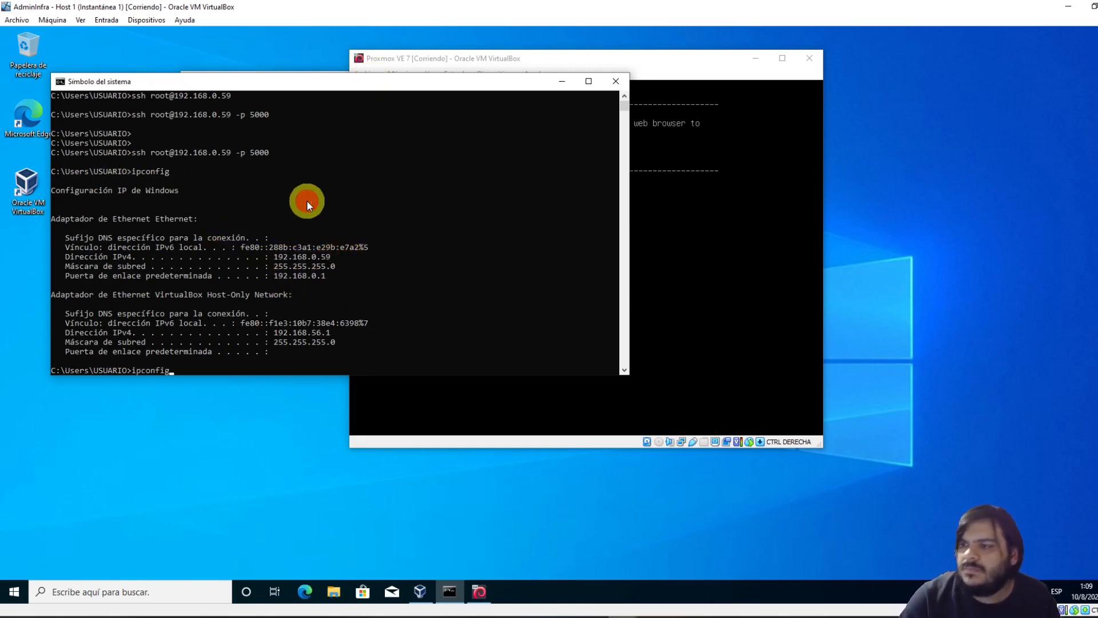
key("Up")
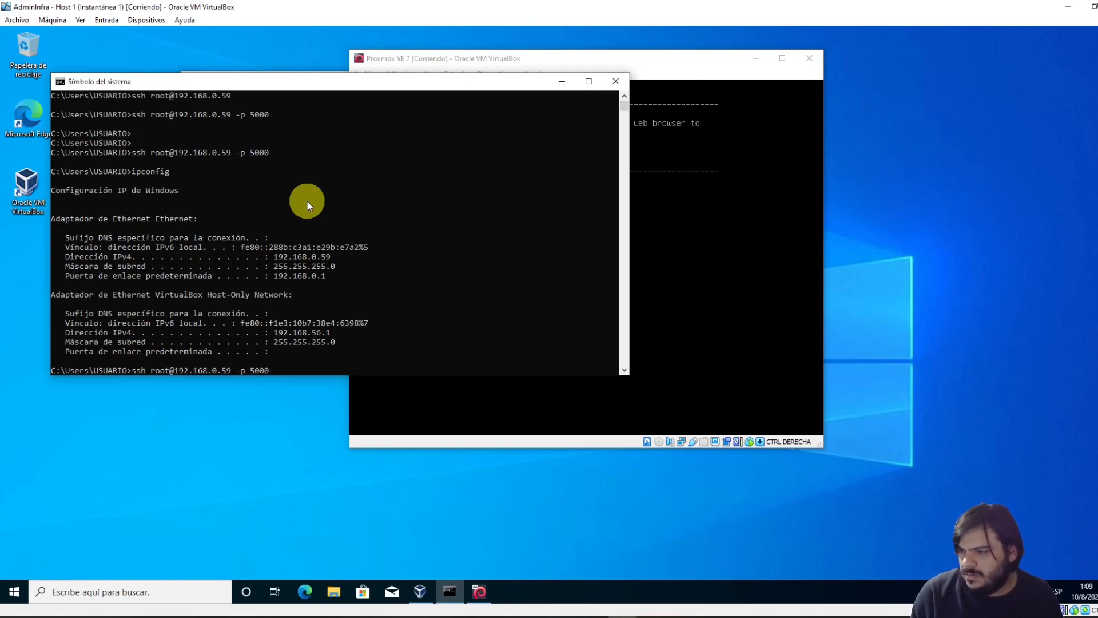
key("Return")
left_click(507, 67)
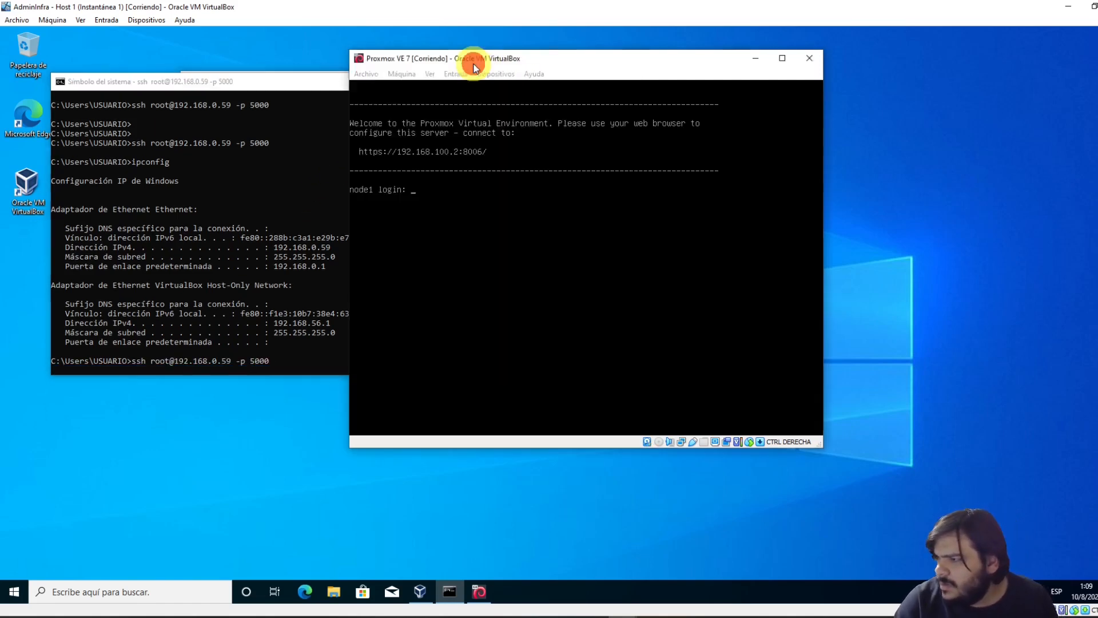
left_click(402, 74)
key("Escape")
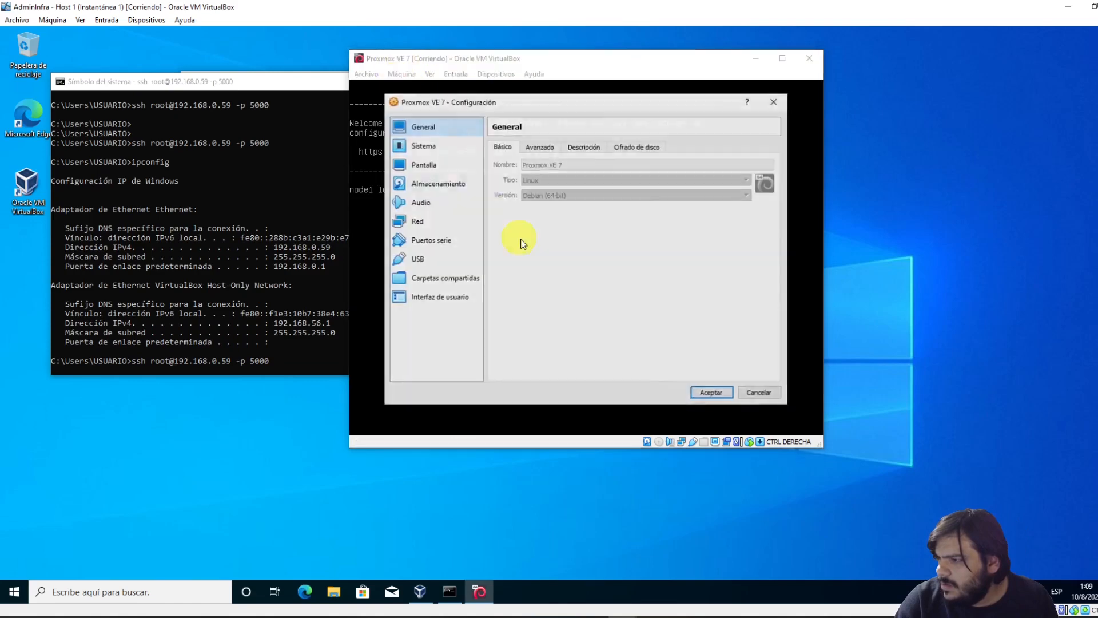
left_click(452, 182)
left_click(437, 222)
left_click(533, 208)
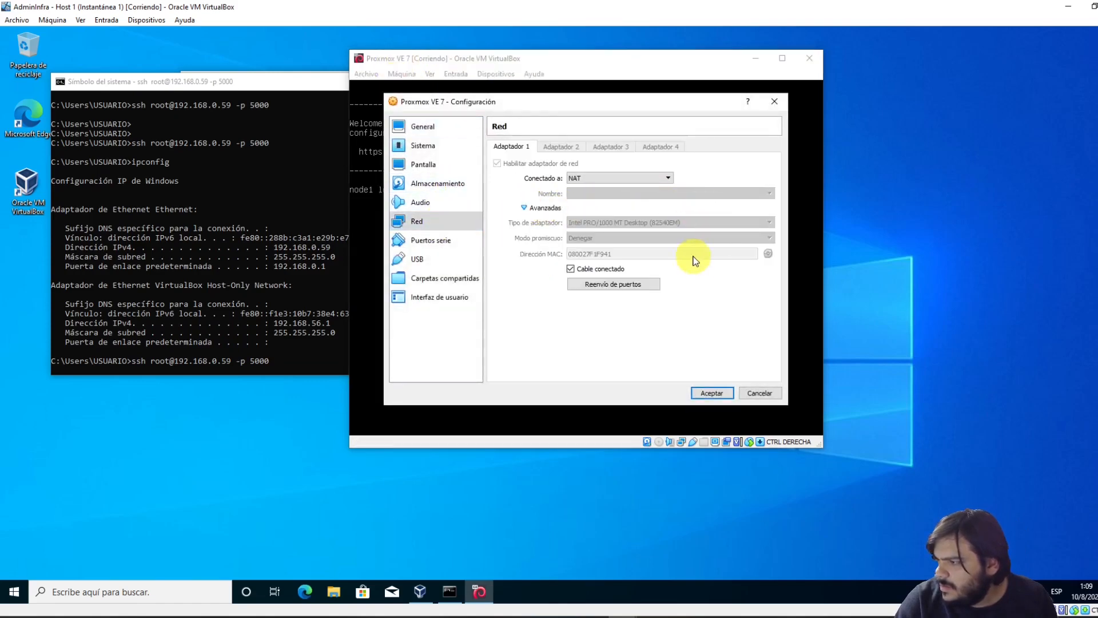
left_click(611, 284)
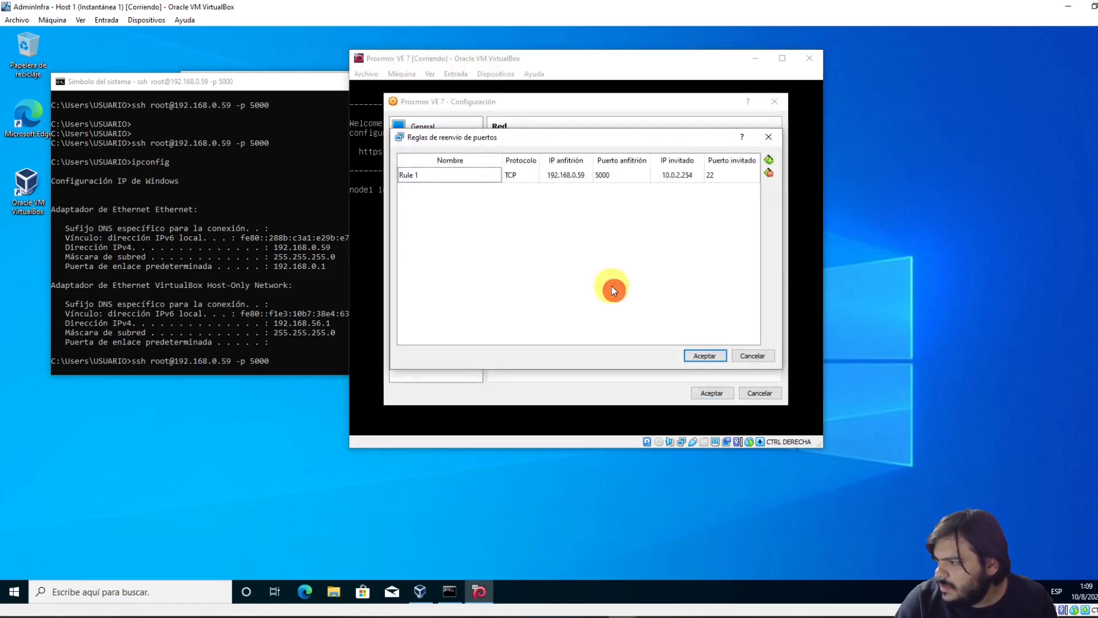
left_click(628, 174)
left_click(197, 262)
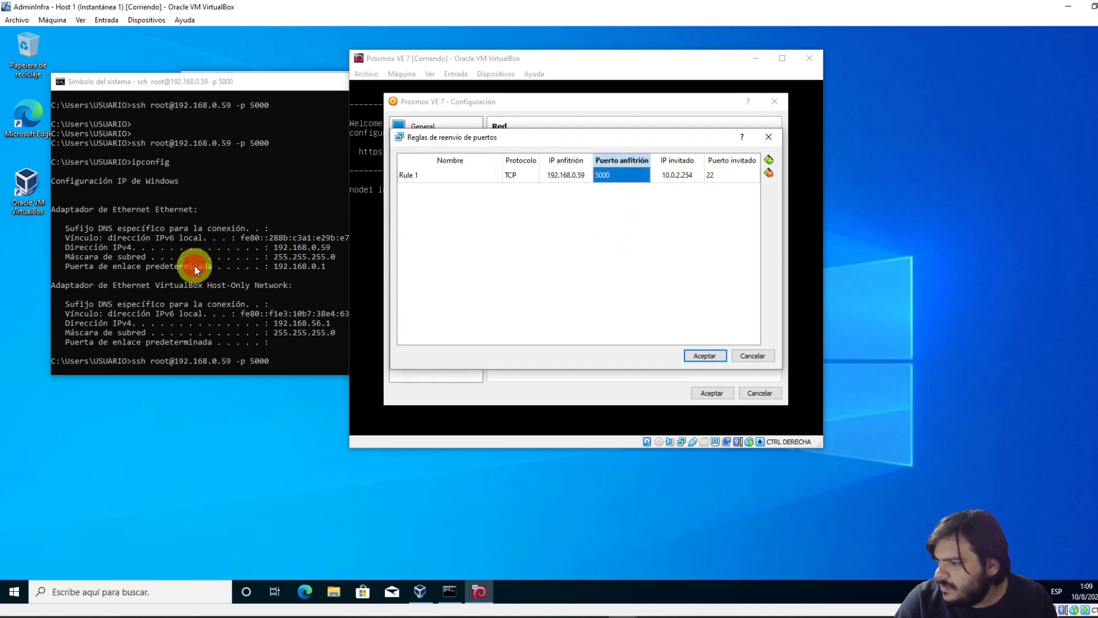
left_click(552, 426)
left_click(744, 358)
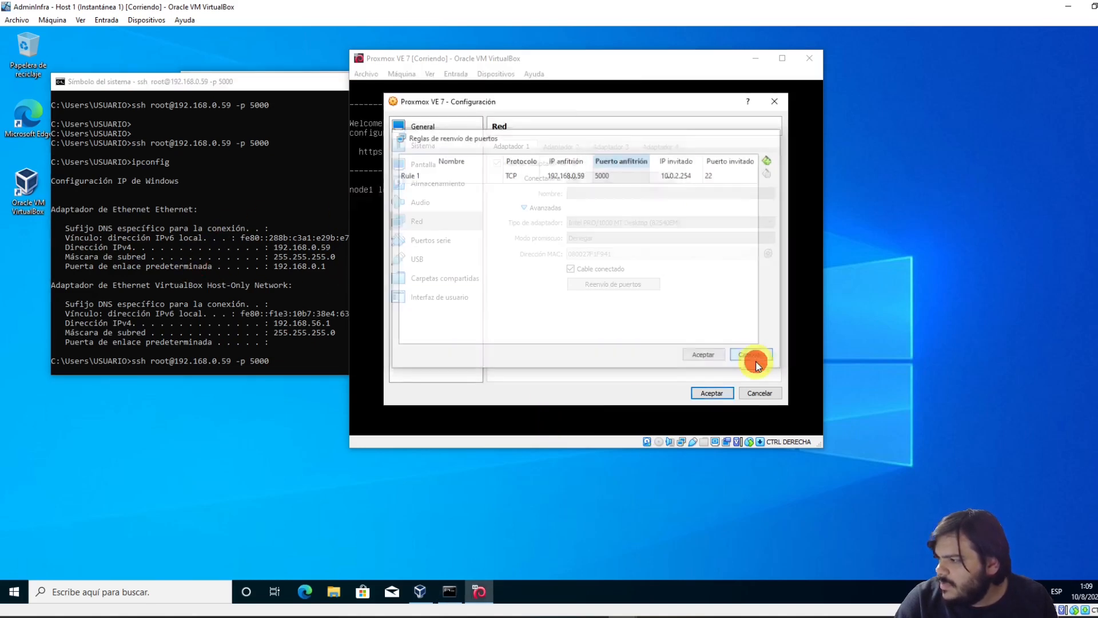
left_click(754, 392)
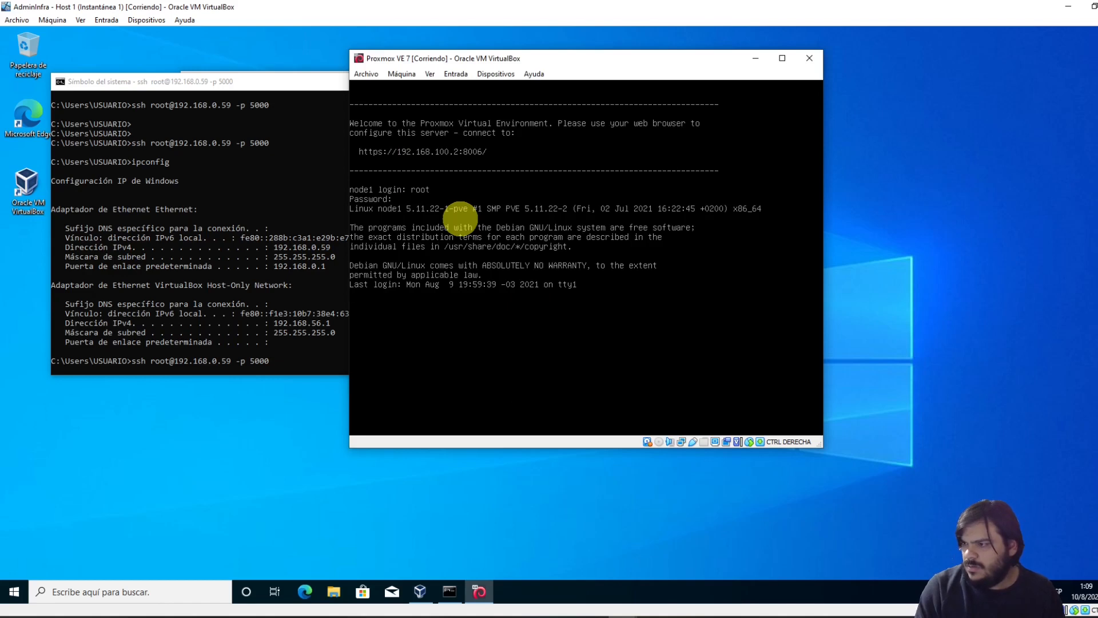
List node1's network interfaces with ip a, then glance at and minimize the server1 window
key("Return")
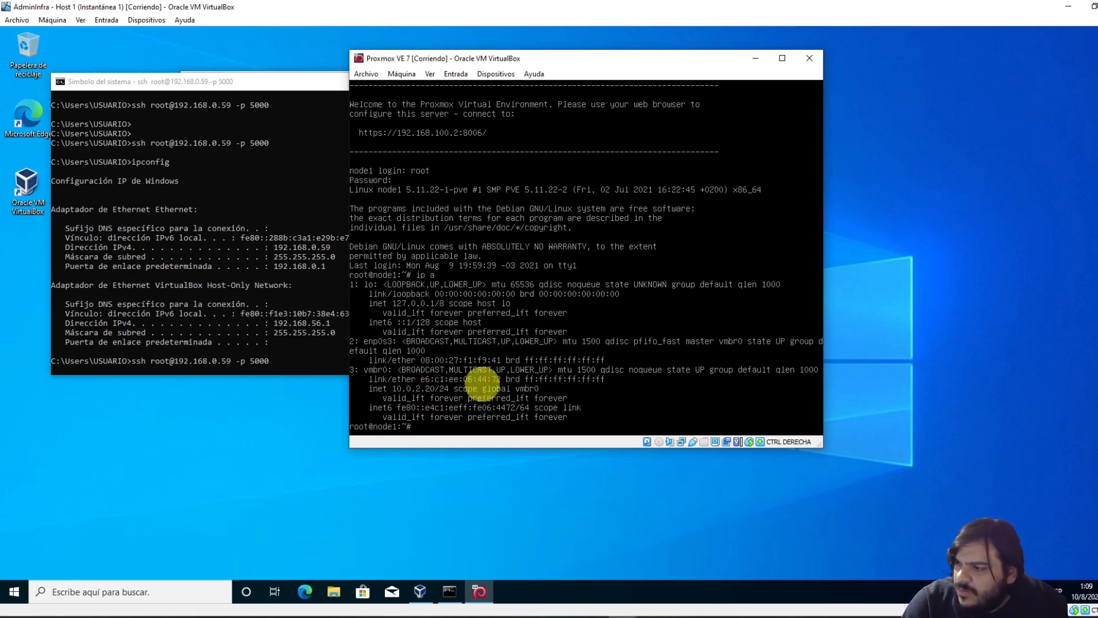
left_click(703, 596)
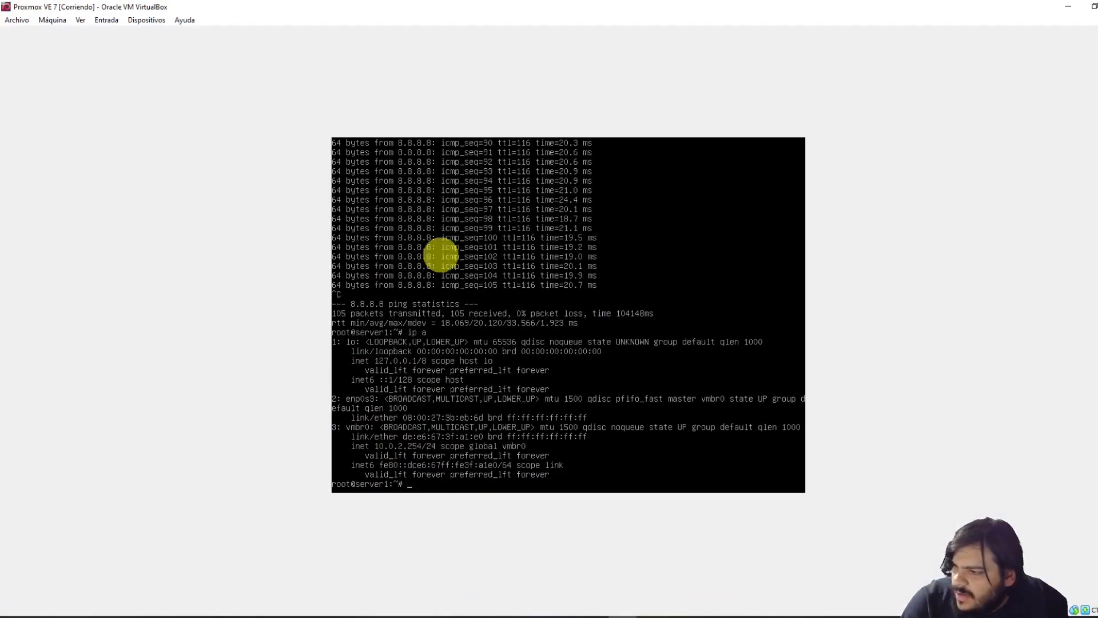
left_click(1067, 11)
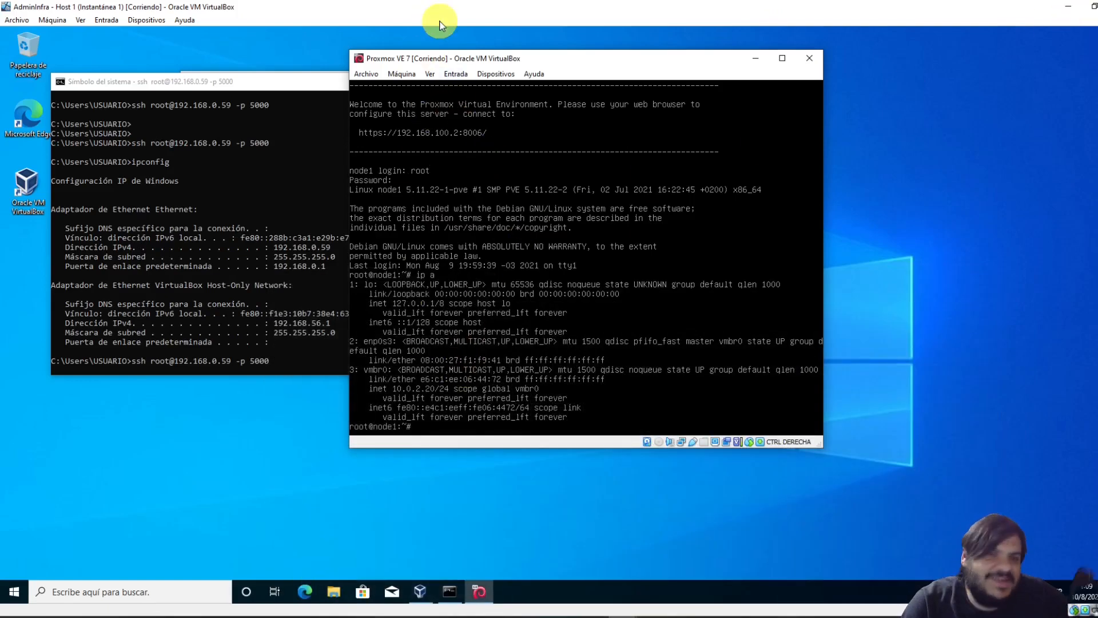
Open the VM's Network > Advanced > Port Forwarding rules
left_click(403, 74)
mouse_move(461, 68)
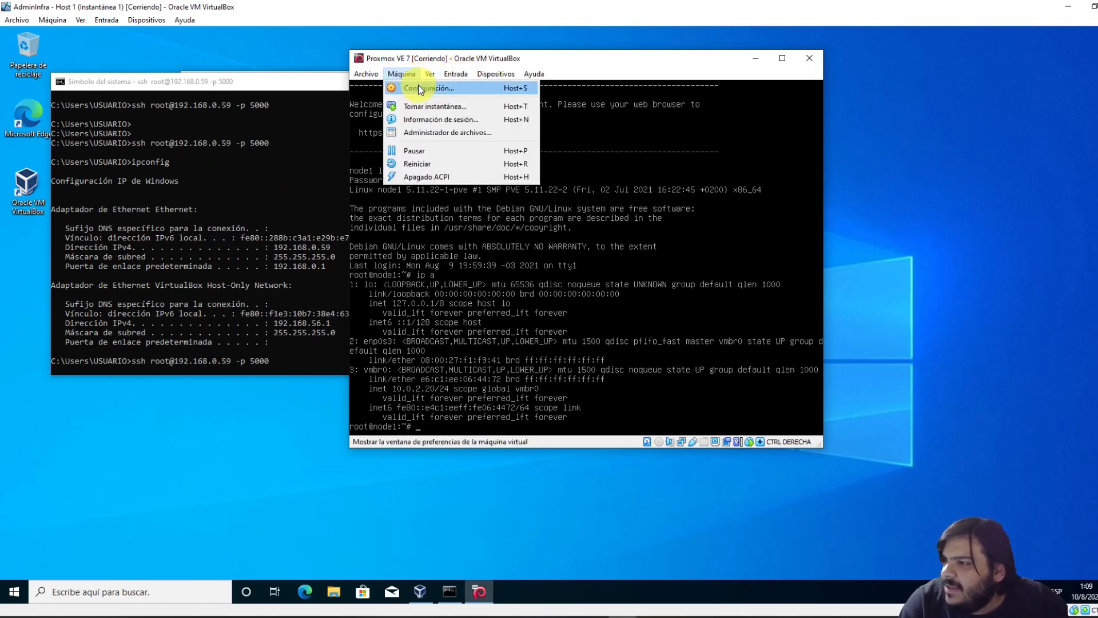
left_click(424, 90)
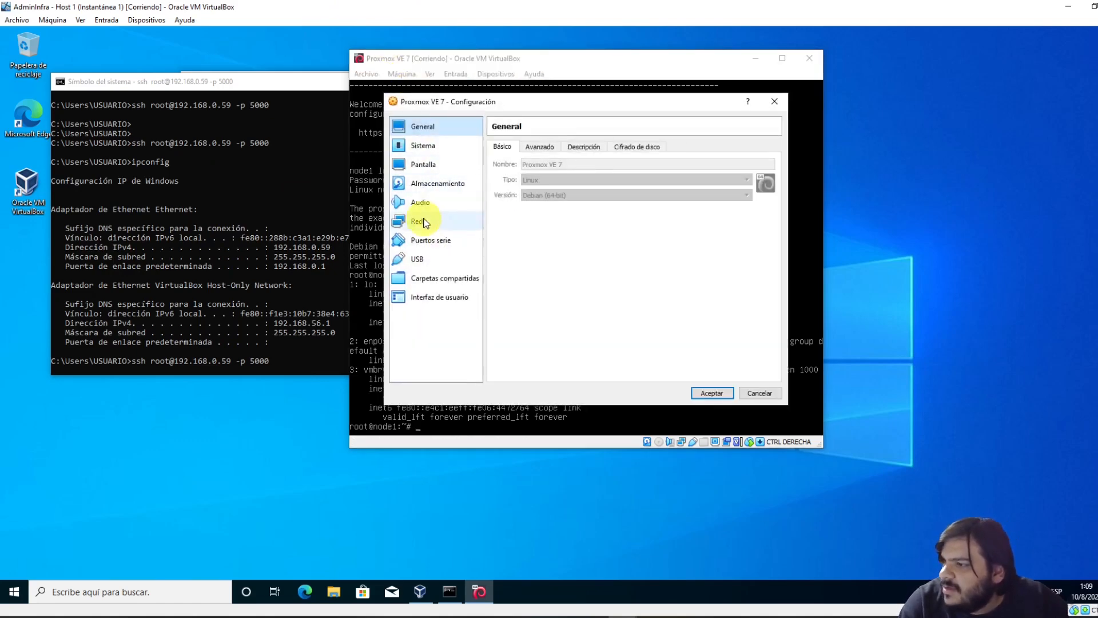
left_click(425, 223)
left_click(534, 208)
left_click(593, 285)
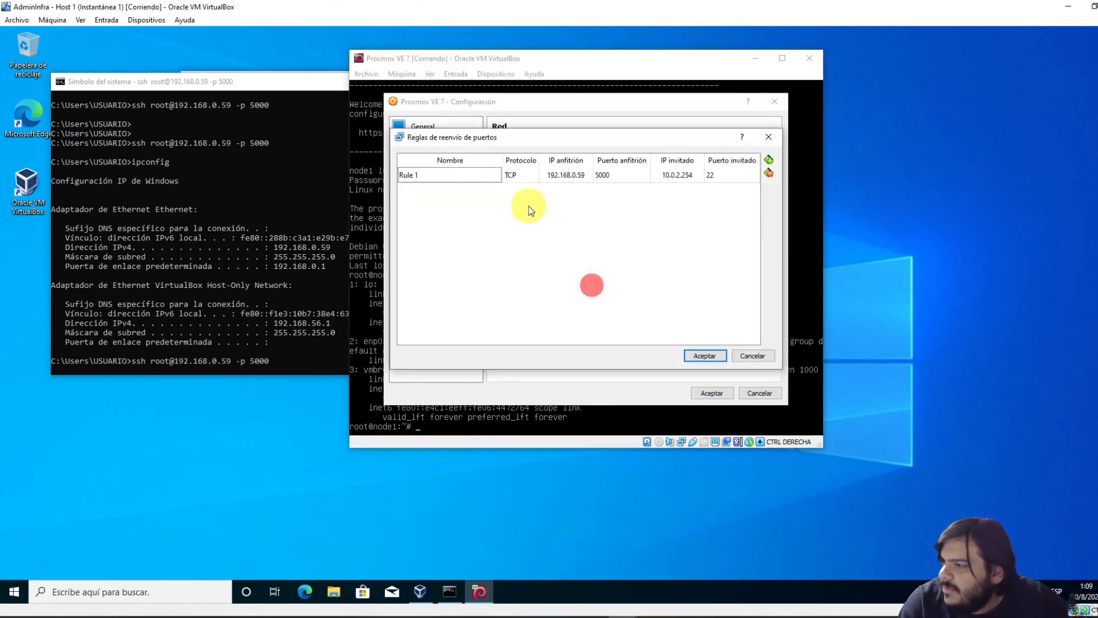
Edit Rule 1's guest IP, delete the accidental second rule, and save the settings
left_click(675, 175)
left_click(696, 176)
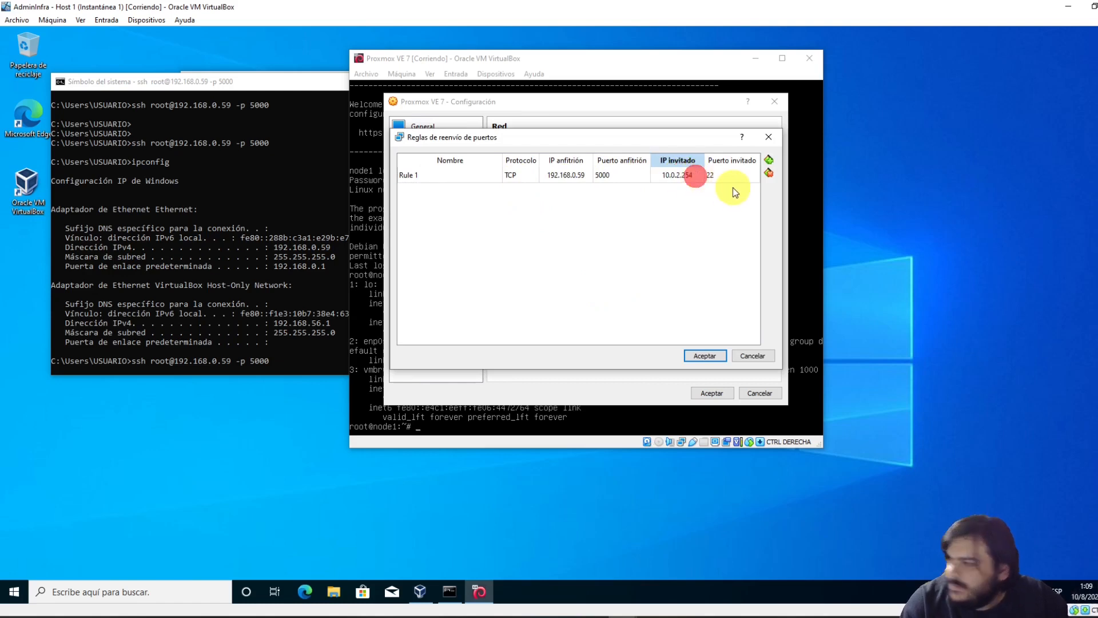
key("BackSpace")
key("BackSpace")
key("Insert")
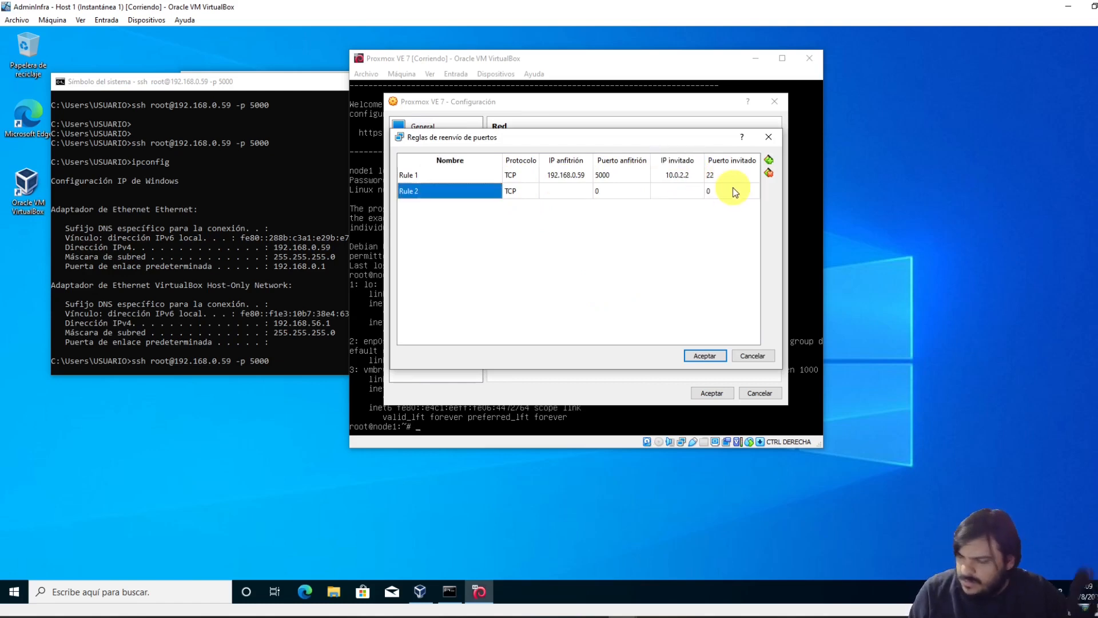
key("Return")
left_click(650, 224)
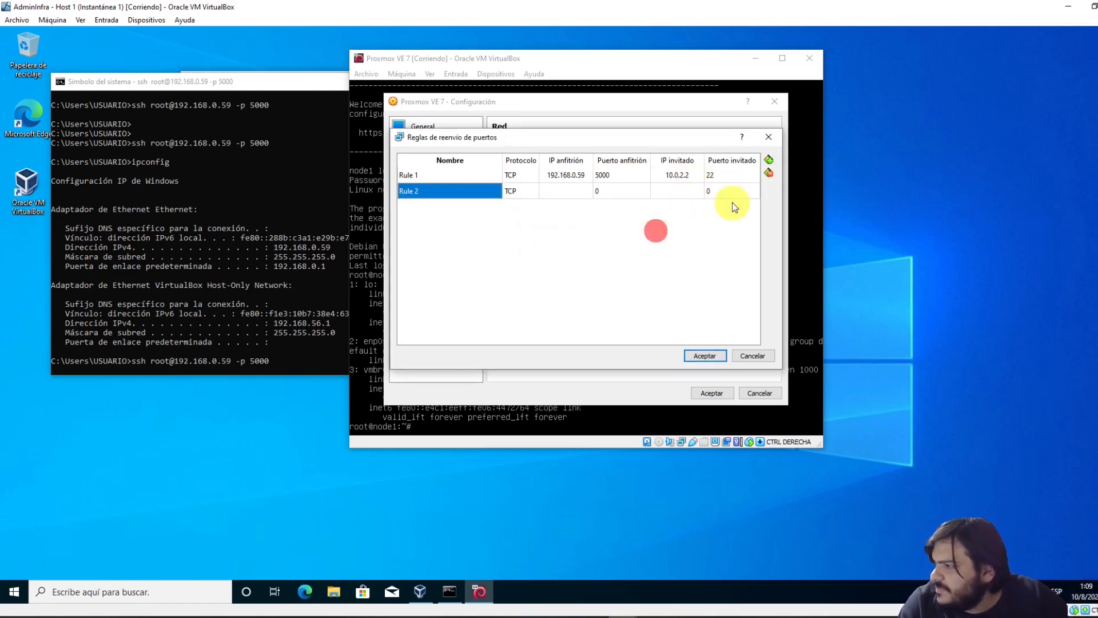
left_click(752, 191)
left_click(769, 177)
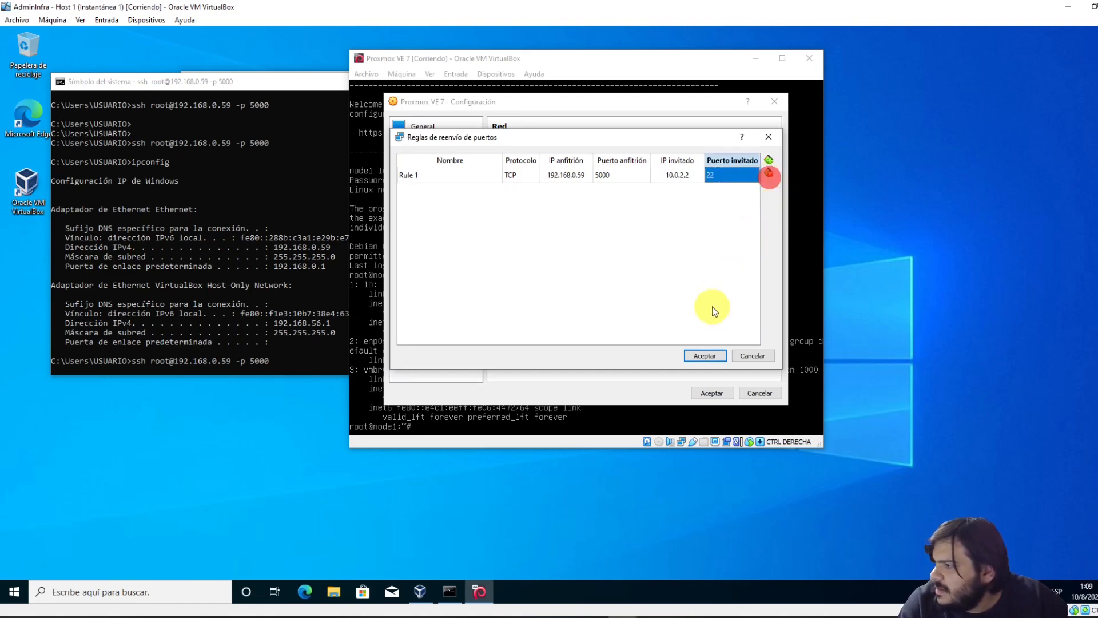
left_click(705, 358)
left_click(713, 393)
left_click(258, 280)
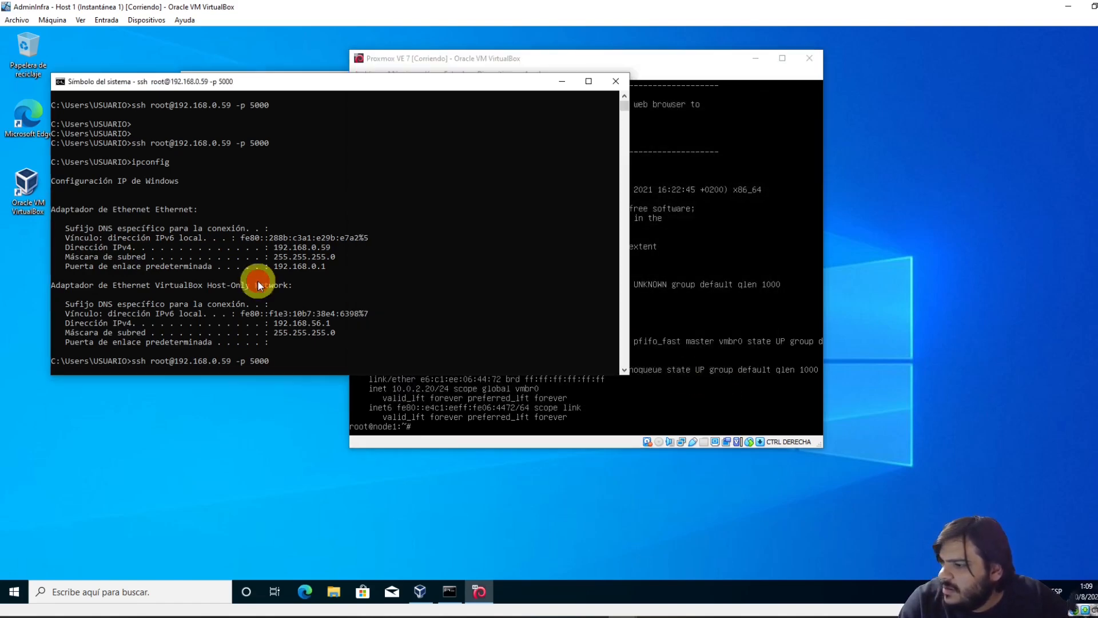
Reopen the Proxmox VM's port-forwarding rules from Settings > Network > Advanced
left_click(503, 58)
left_click(401, 74)
left_click(406, 76)
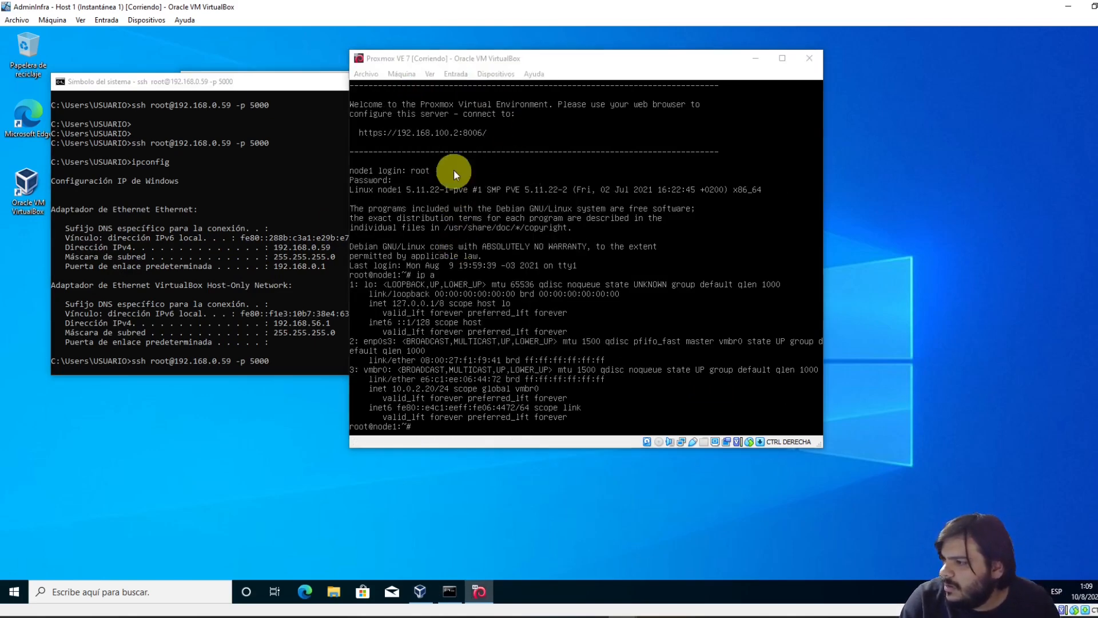
key("ctrl+s")
left_click(438, 221)
left_click(538, 207)
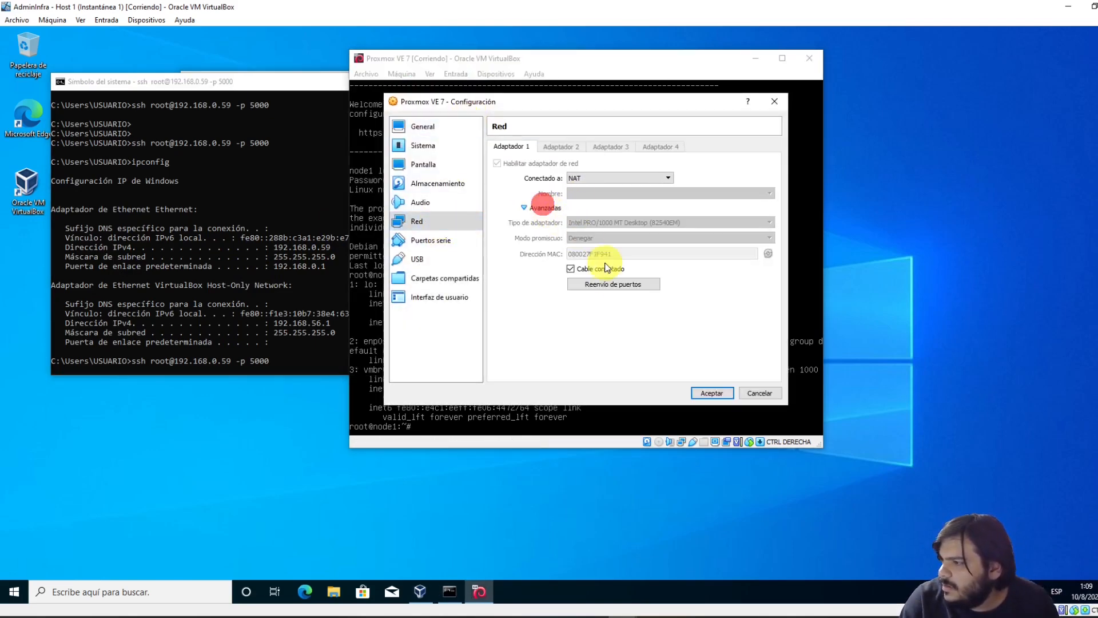
left_click(610, 282)
Change Rule 1's guest IP to 10.0.2.20 and save the network settings
left_click(676, 177)
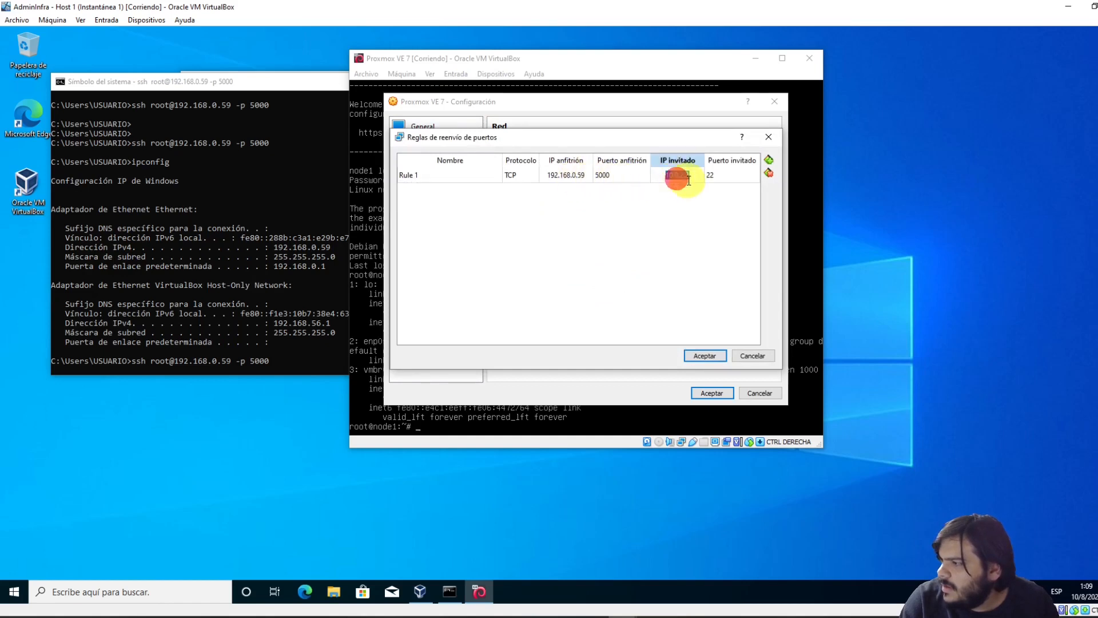
left_click(692, 180)
key("Insert")
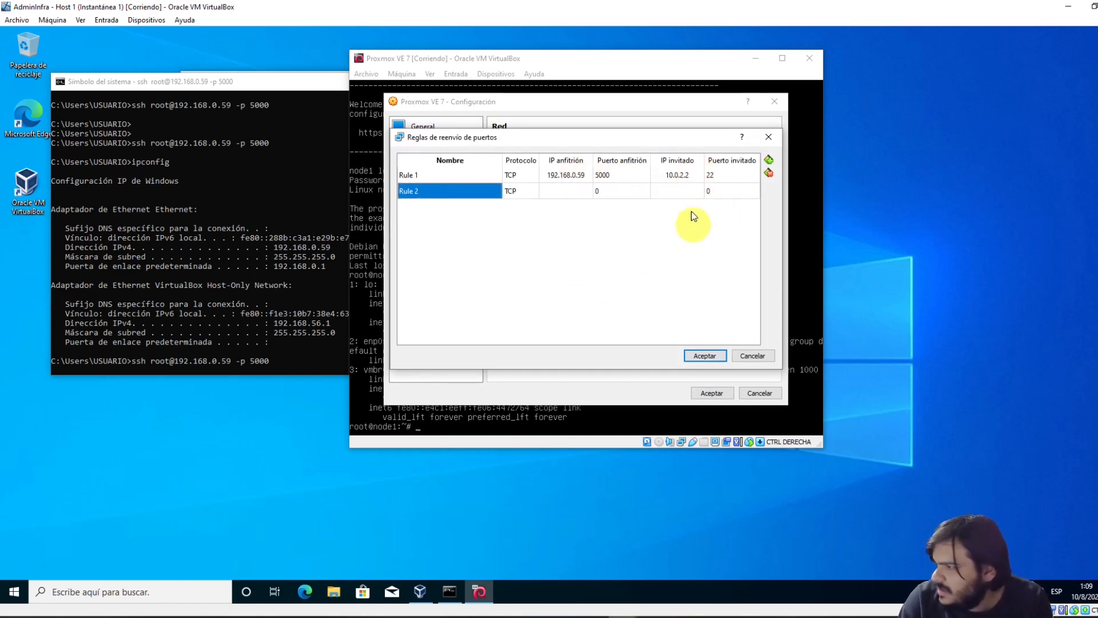
double_click(687, 178)
left_click(694, 177)
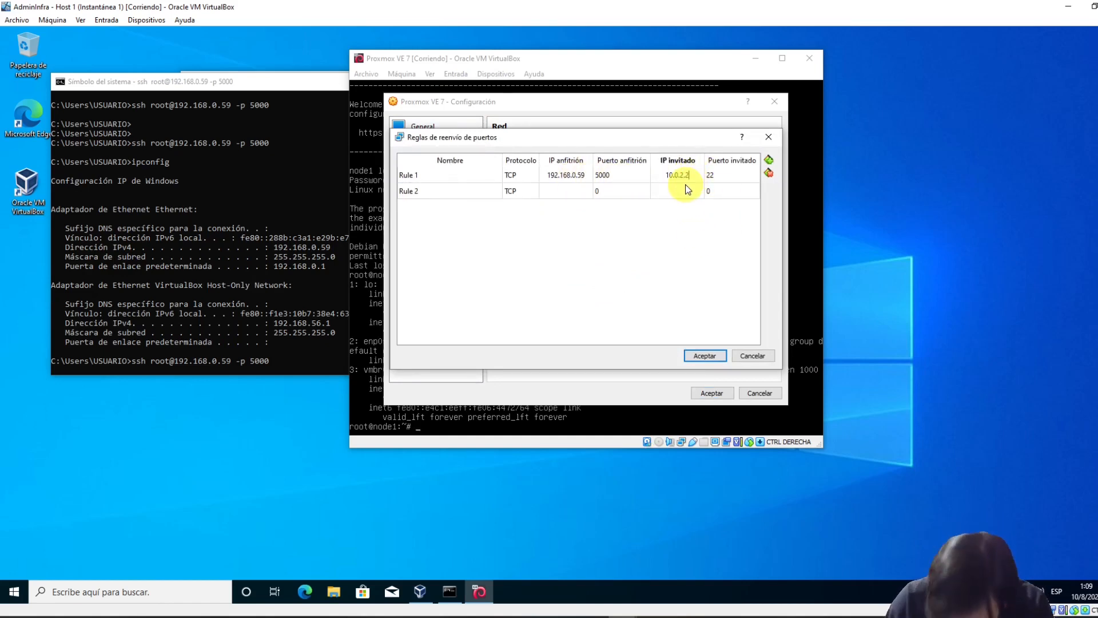
type("0")
key("Tab")
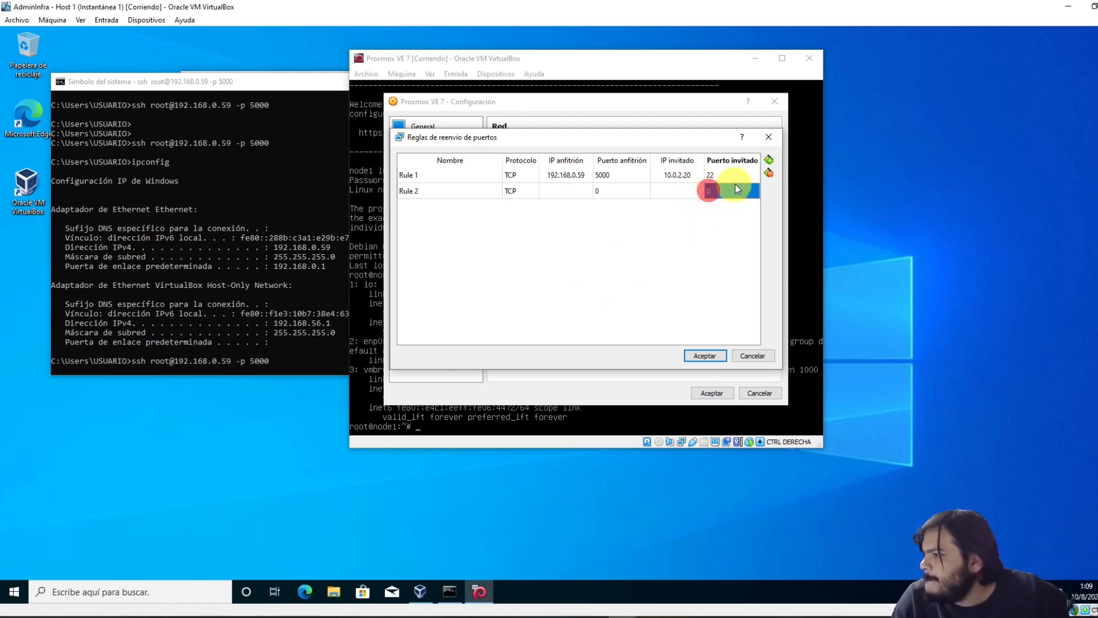
left_click(768, 174)
left_click(704, 355)
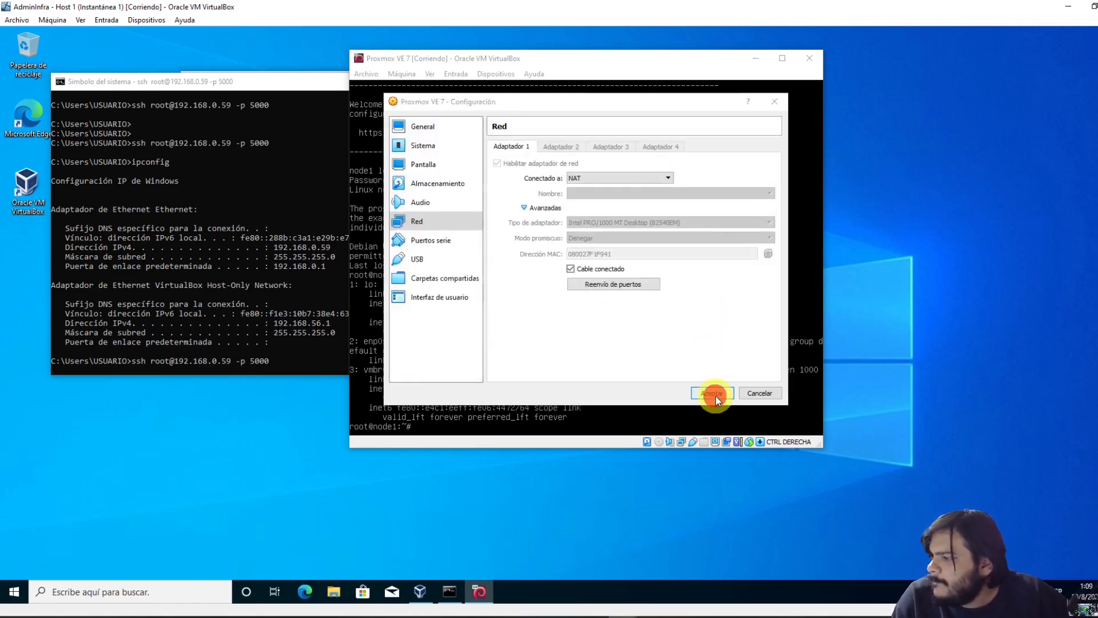
left_click(714, 394)
left_click(134, 248)
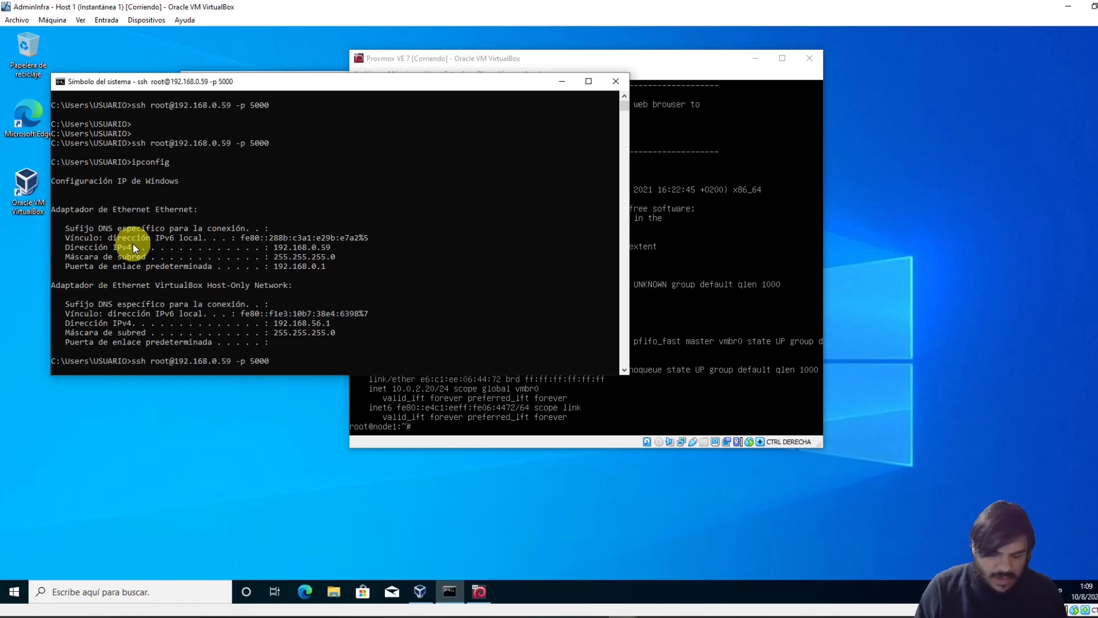
key("ctrl+c")
key("Up")
key("Return")
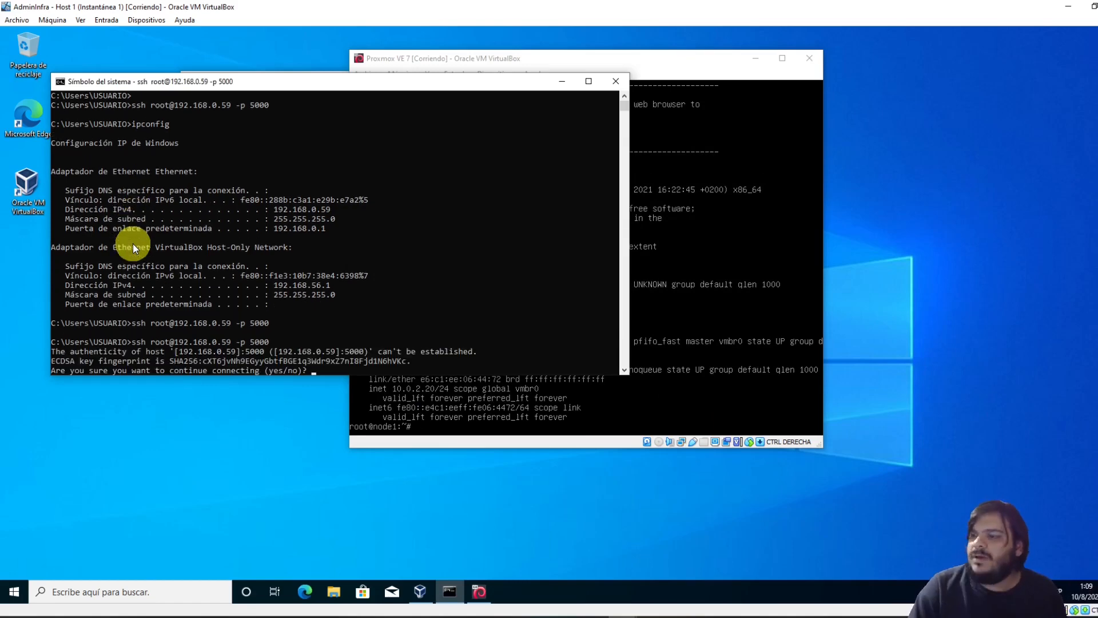
scroll(146, 252, "up", 3, "ctrl")
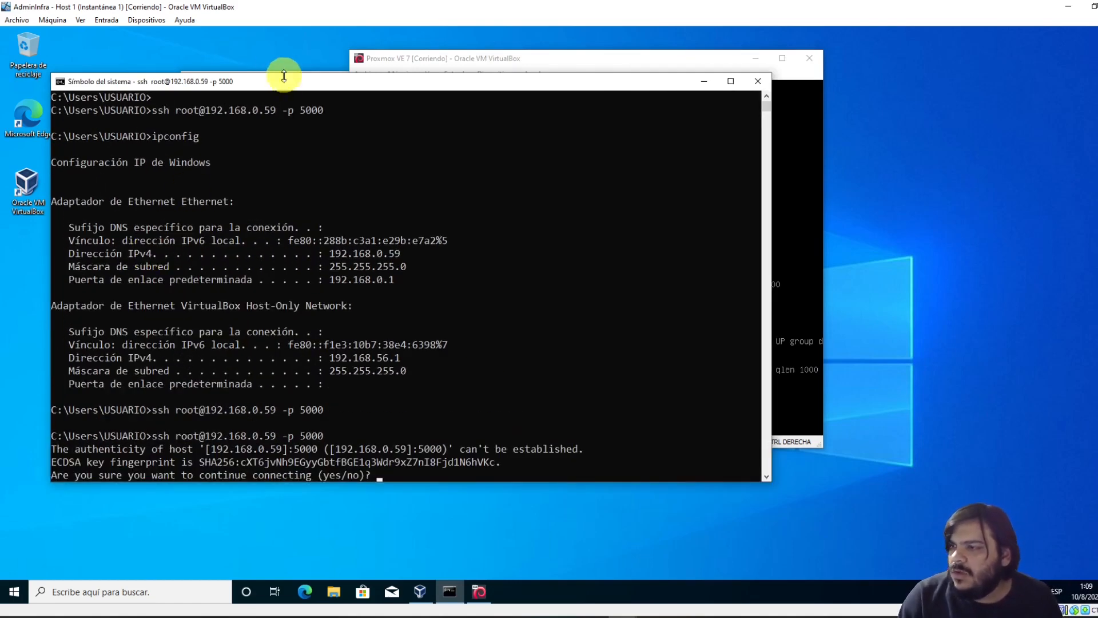
left_click_drag(284, 78, 242, 46)
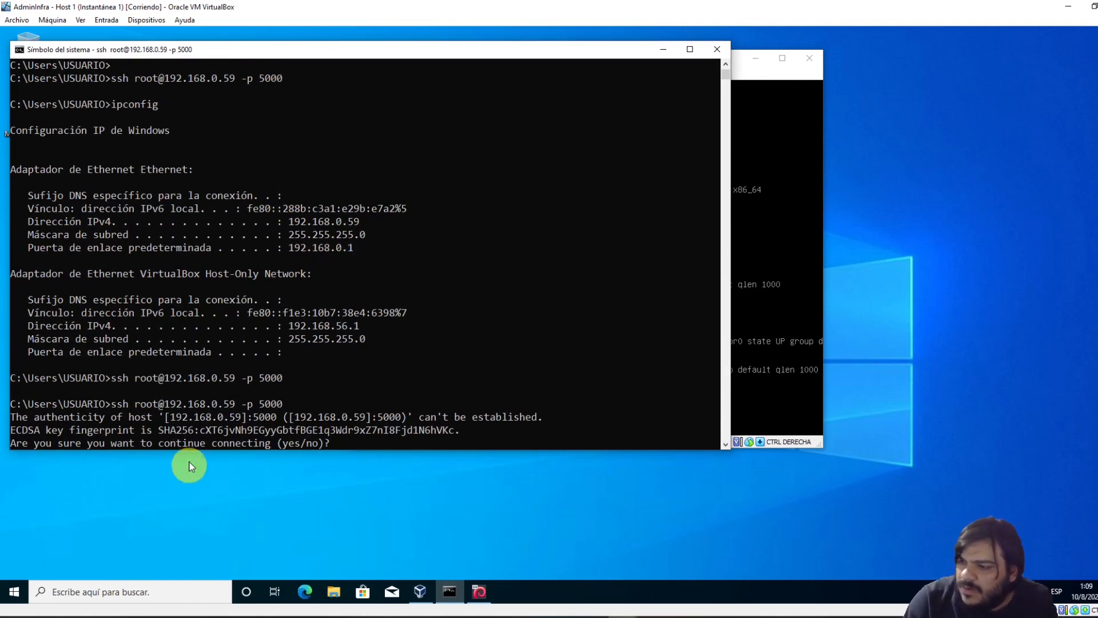
left_click(211, 430)
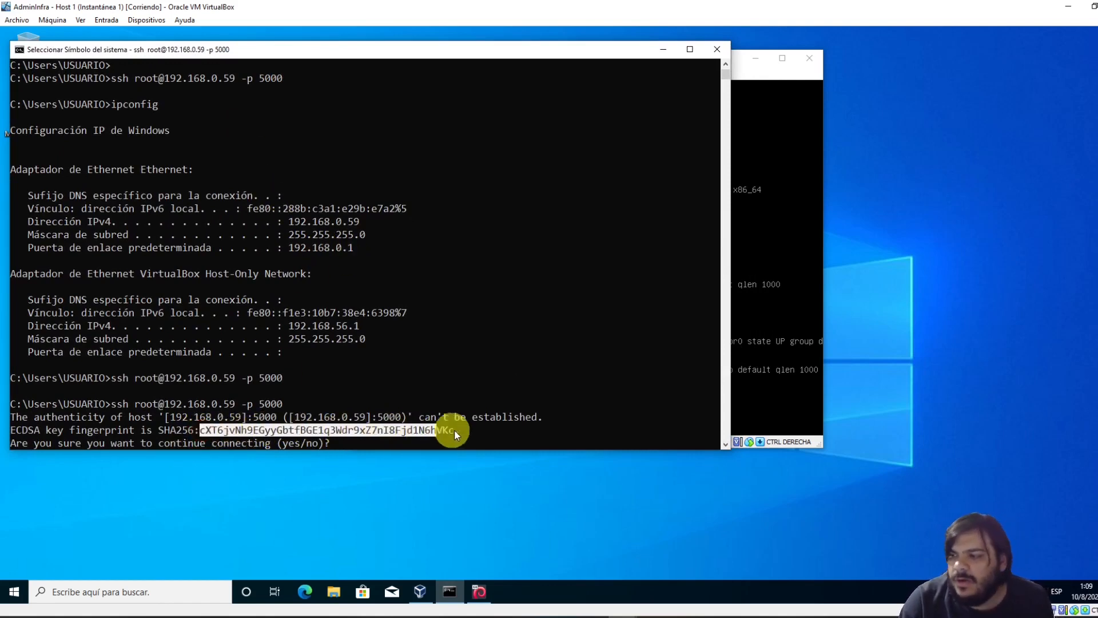
left_click(458, 238)
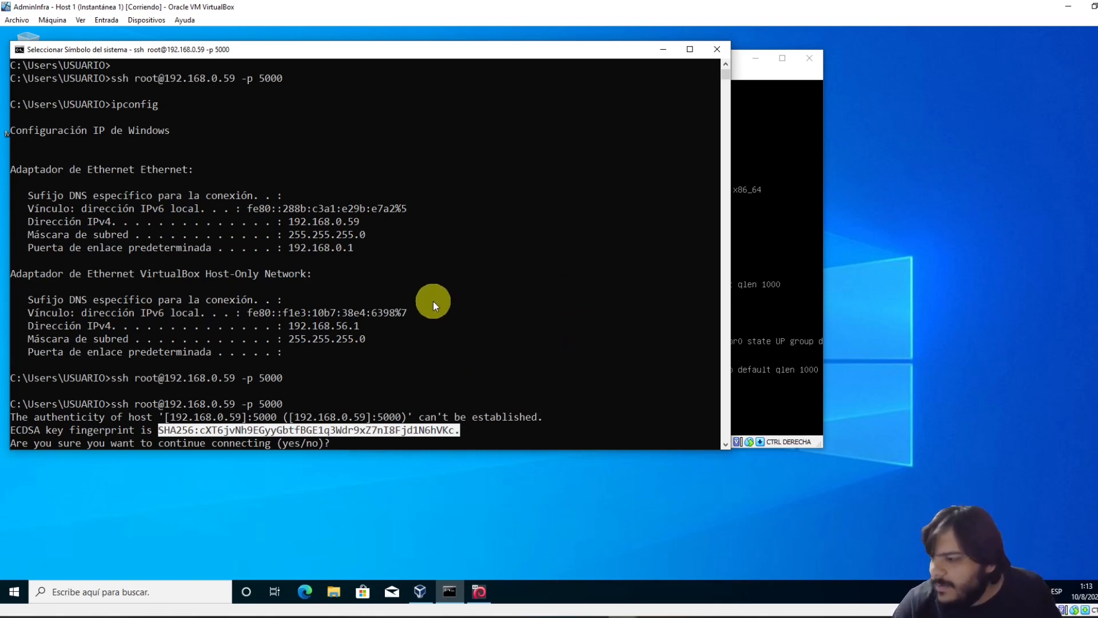
Highlight the SHA256 key fingerprint, the target address and port 5000 in the prompt
left_click(439, 341)
left_click_drag(159, 430, 452, 436)
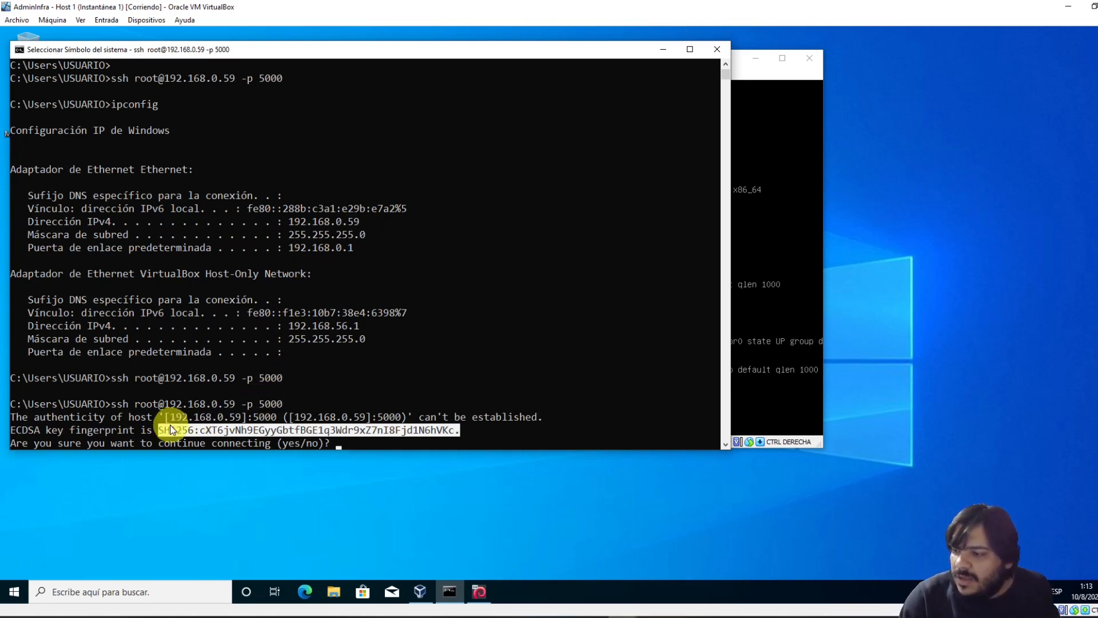
left_click_drag(289, 403, 147, 403)
left_click(286, 421)
left_click_drag(261, 405, 282, 407)
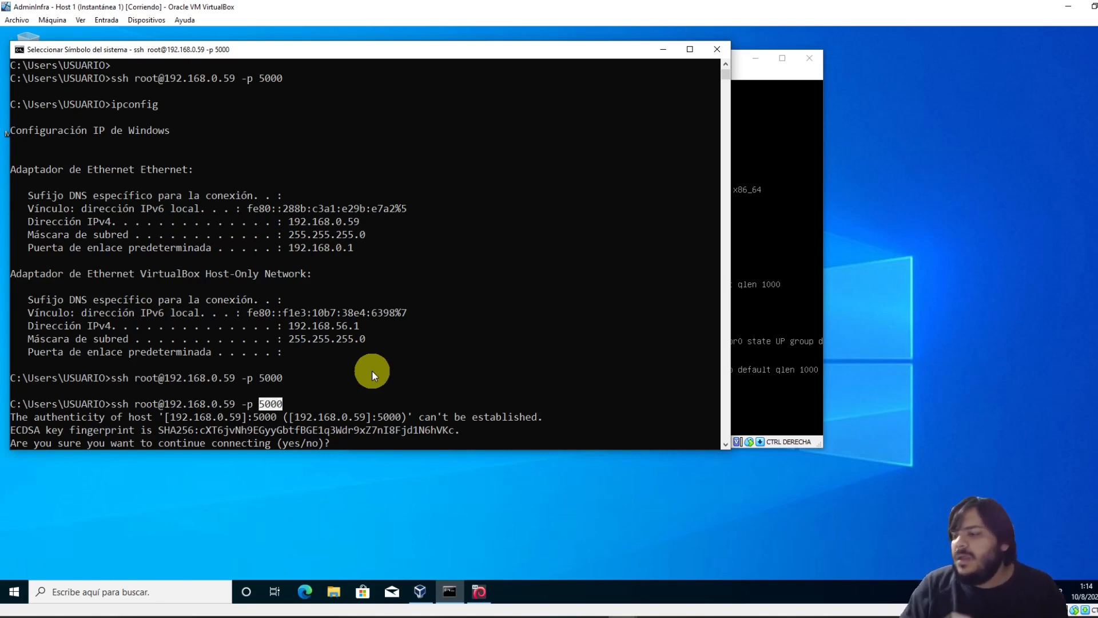
left_click(373, 444)
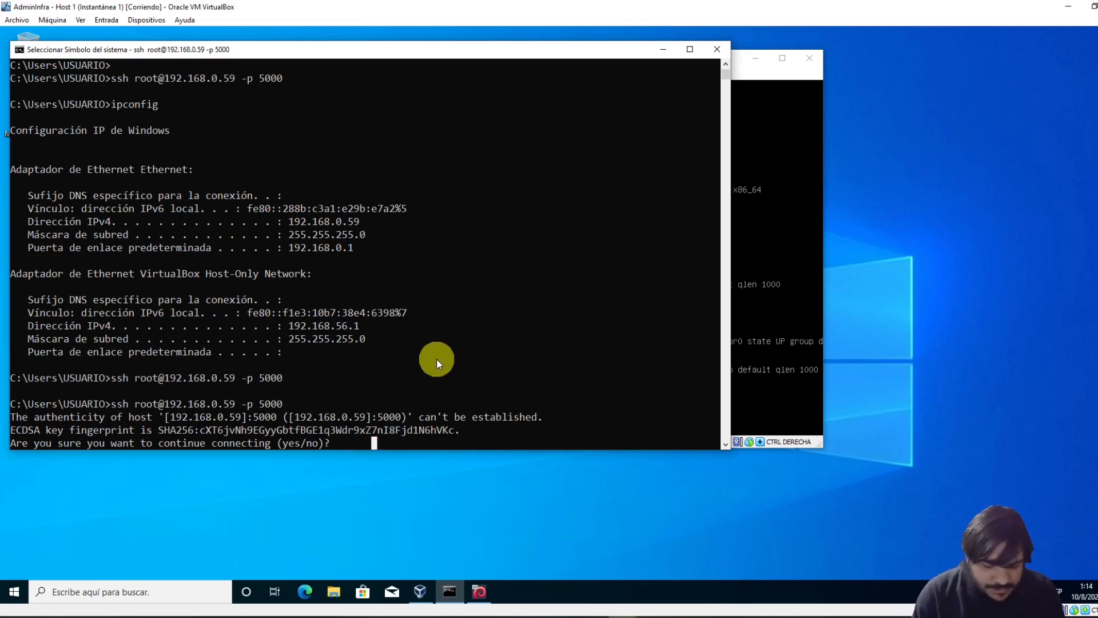
Answer yes to the host-key question and open a second Command Prompt window
type("yes")
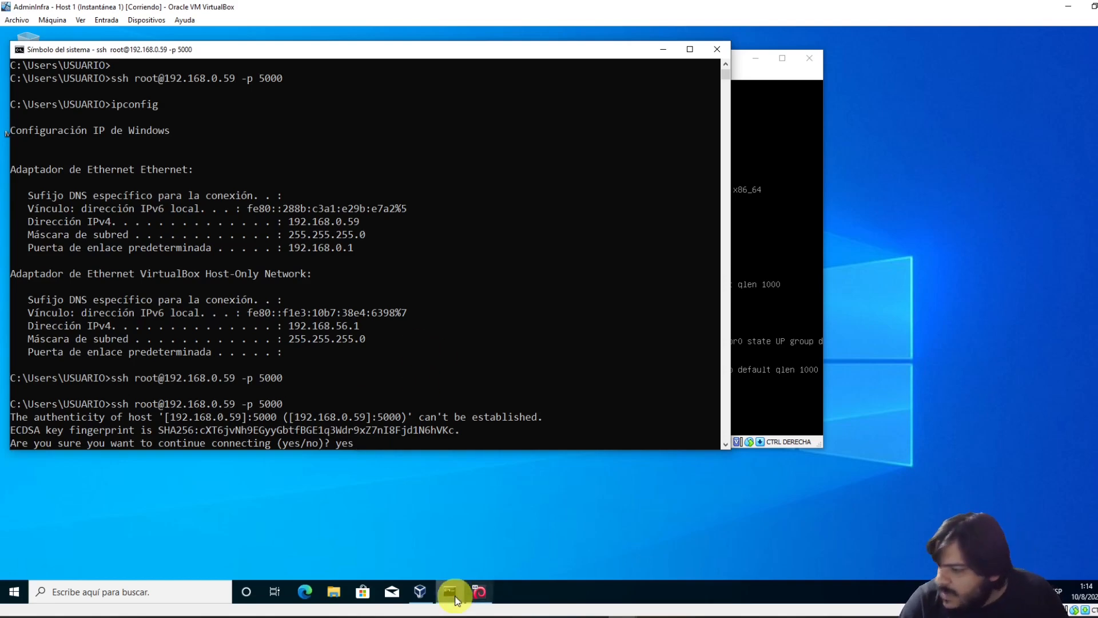
left_click(452, 581)
left_click(437, 531)
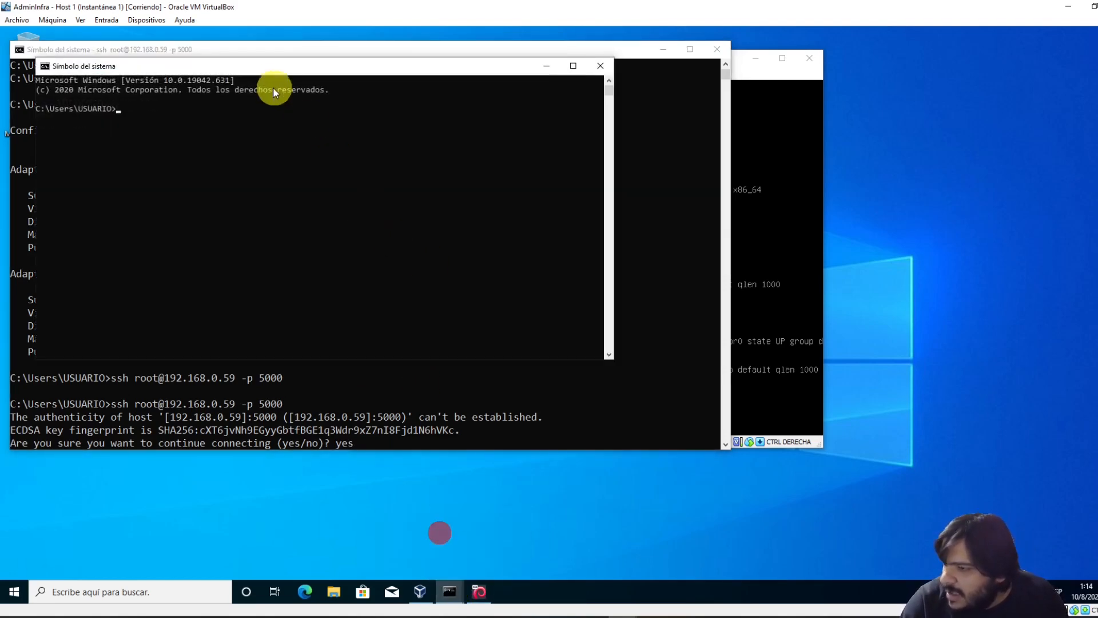
left_click_drag(250, 67, 471, 91)
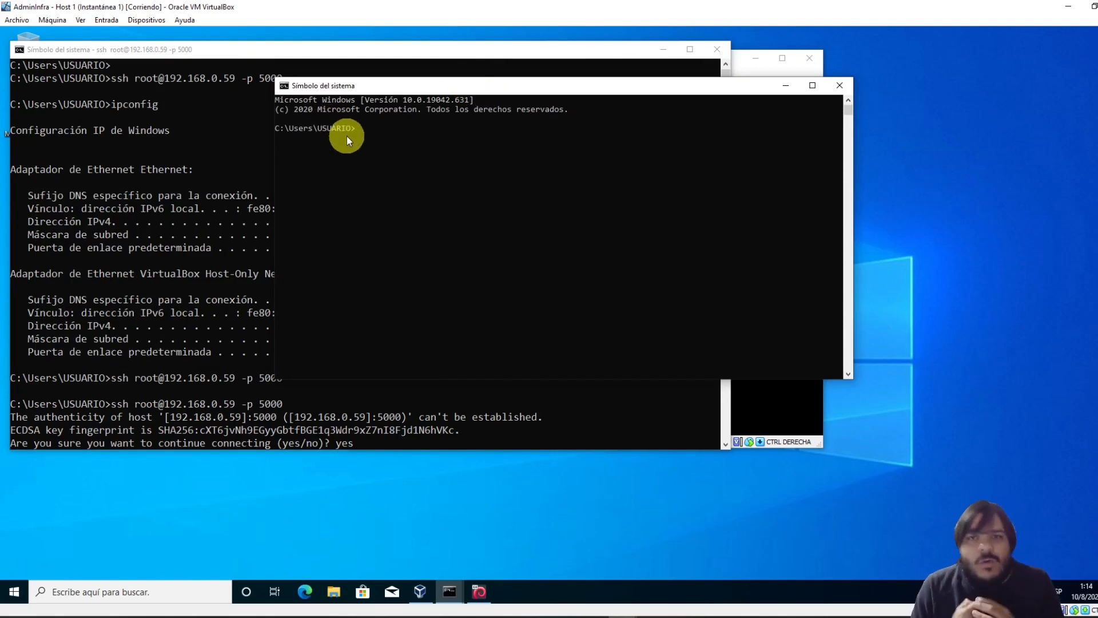
List the user folder with dir, then cd into .ssh and list it, finding it empty
mouse_move(355, 128)
left_mouse_down()
mouse_move(320, 131)
mouse_move(355, 132)
left_mouse_up()
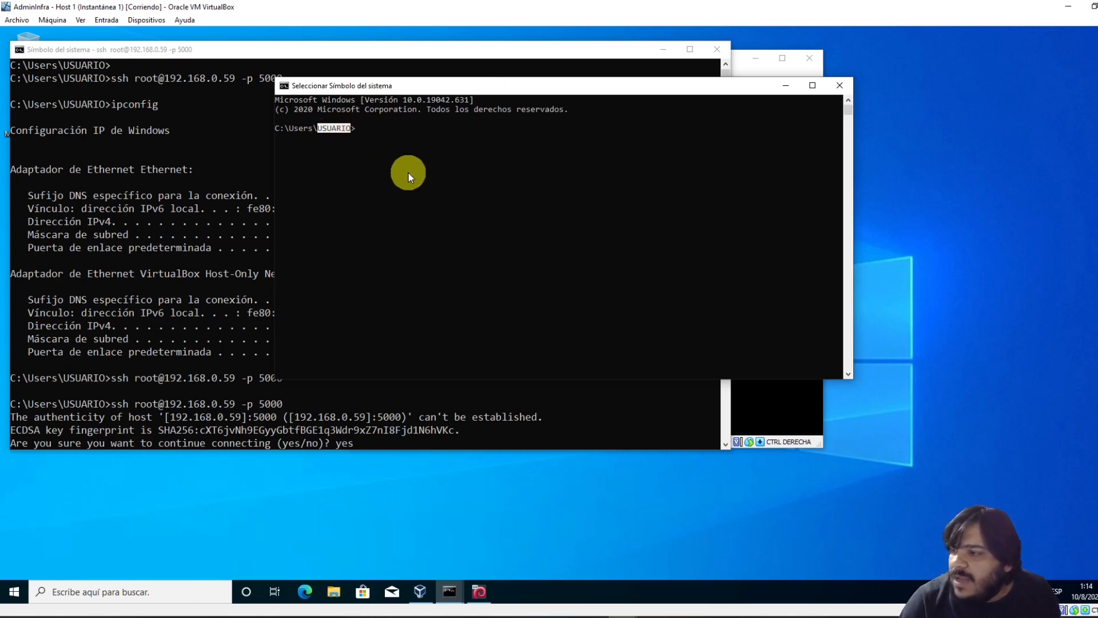
type("dir")
key("Return")
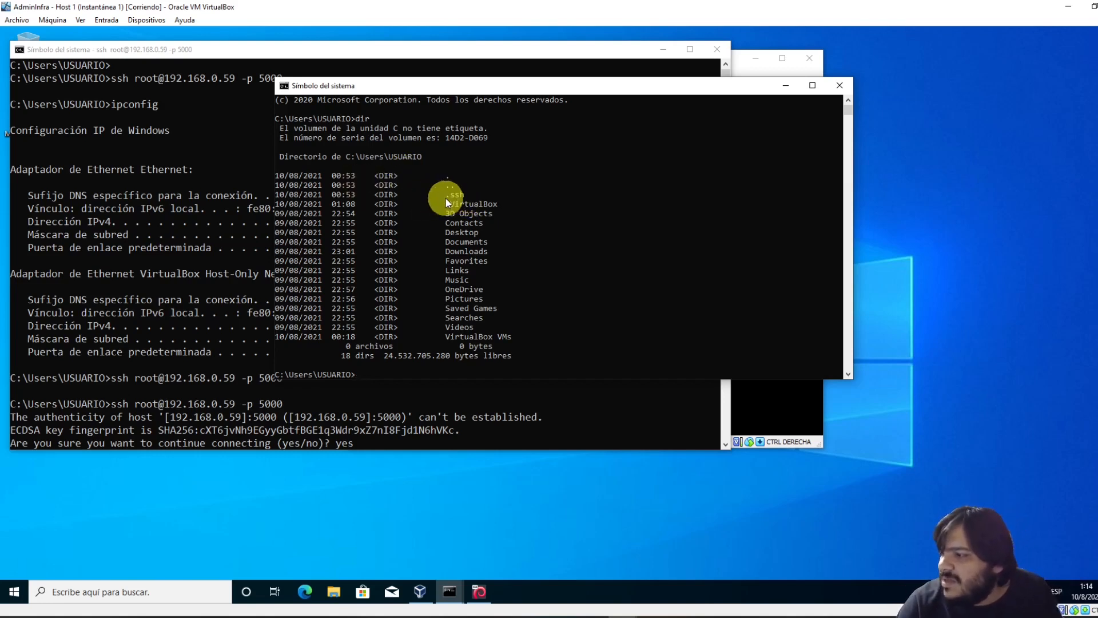
left_click_drag(447, 196, 458, 199)
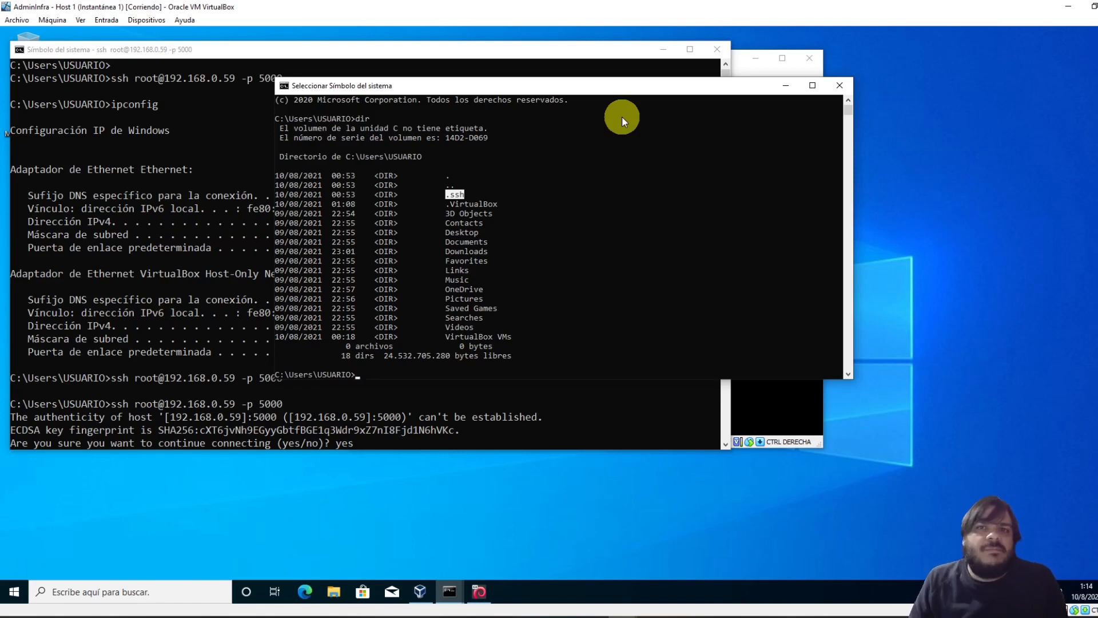
type("cd .ssh")
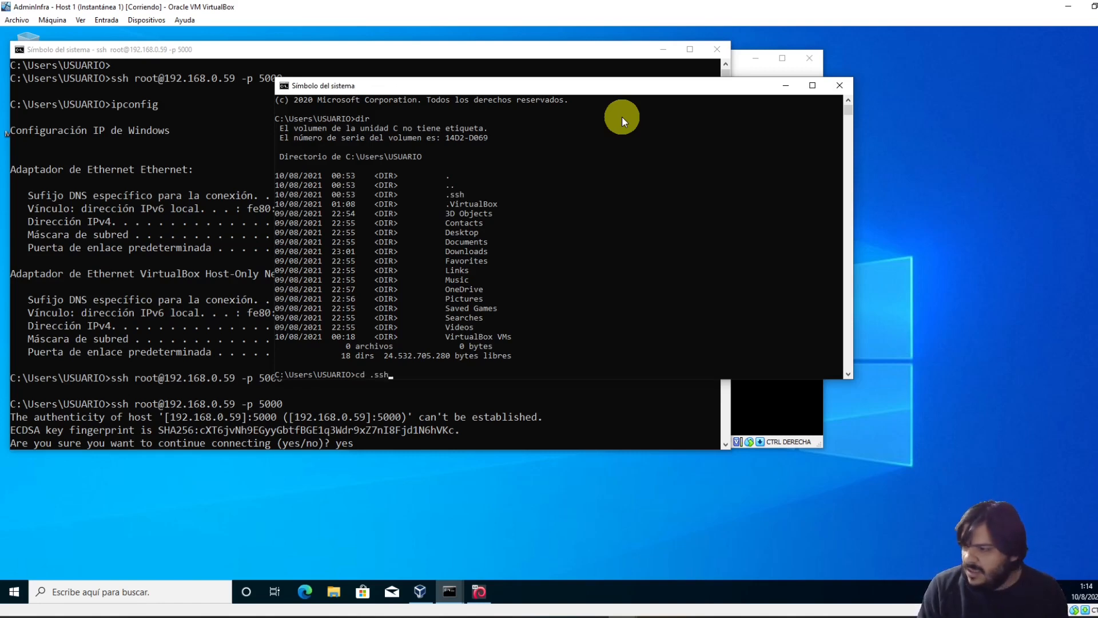
key("Return")
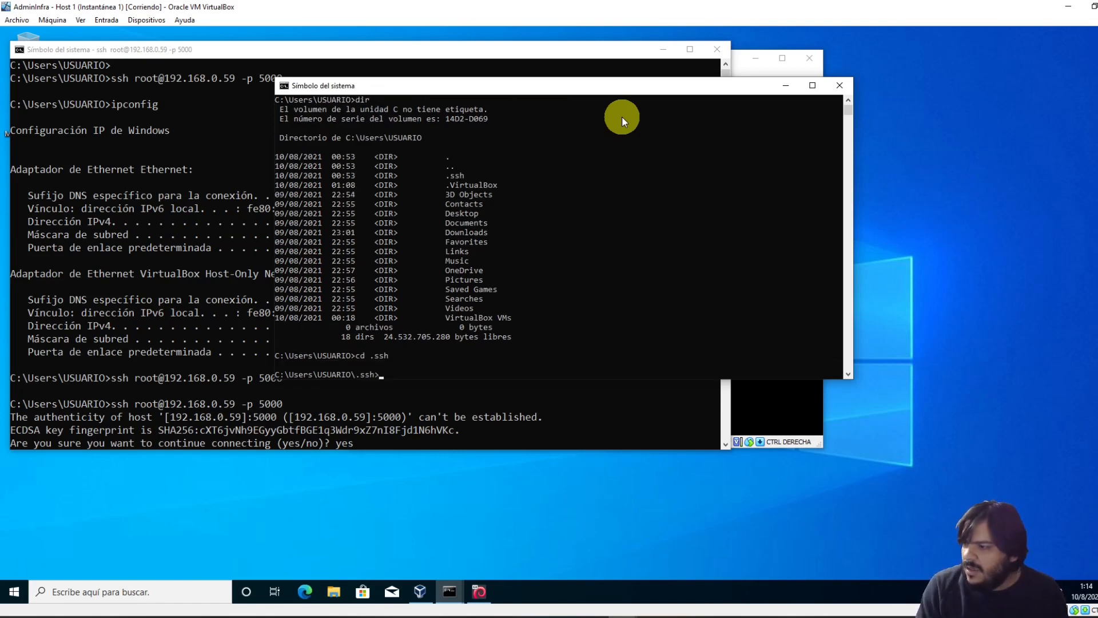
type("dir")
key("Return")
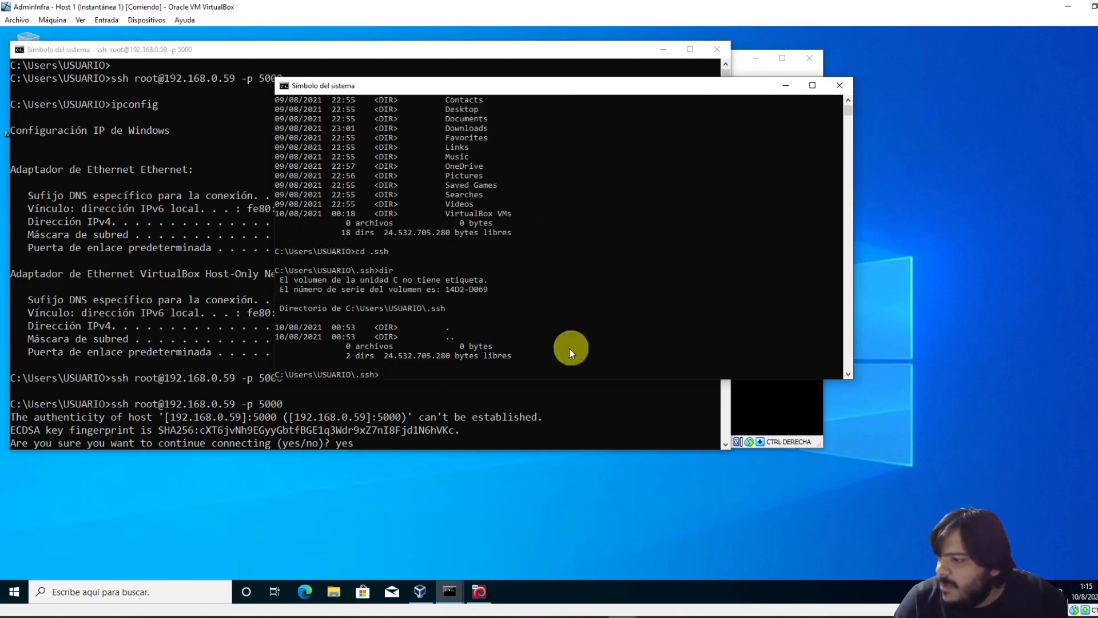
left_click_drag(513, 86, 642, 88)
left_click(218, 294)
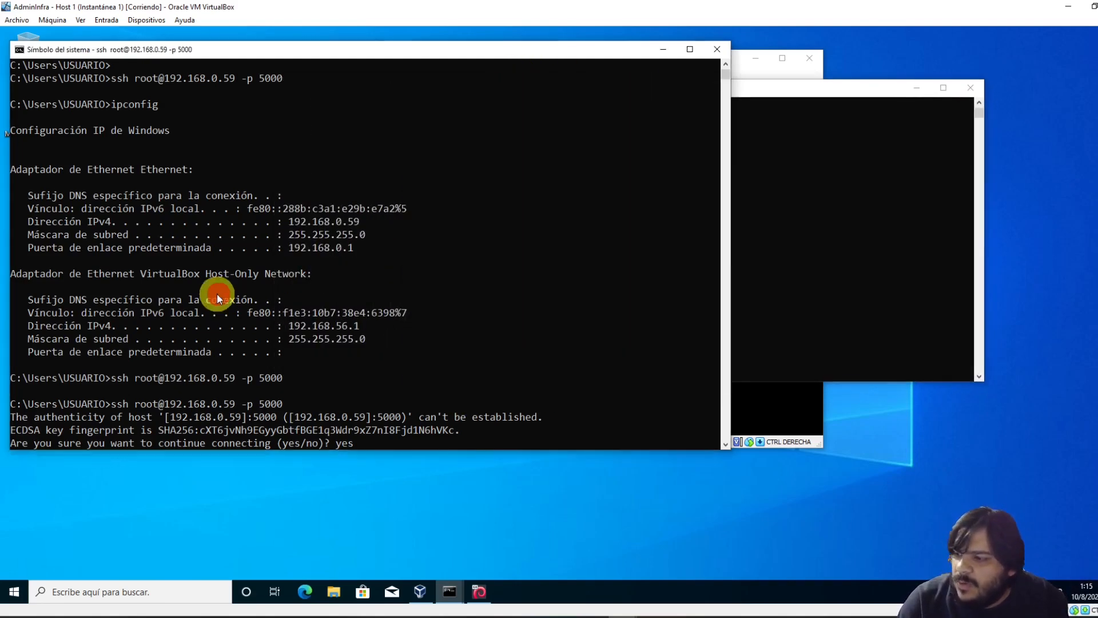
key("Return")
key("Up")
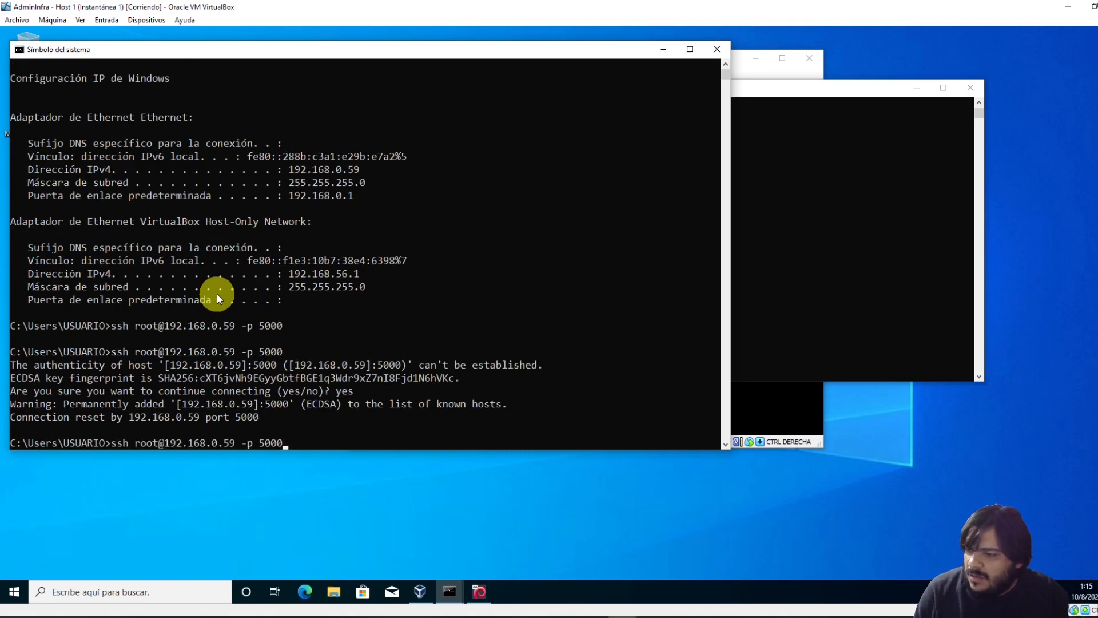
key("Return")
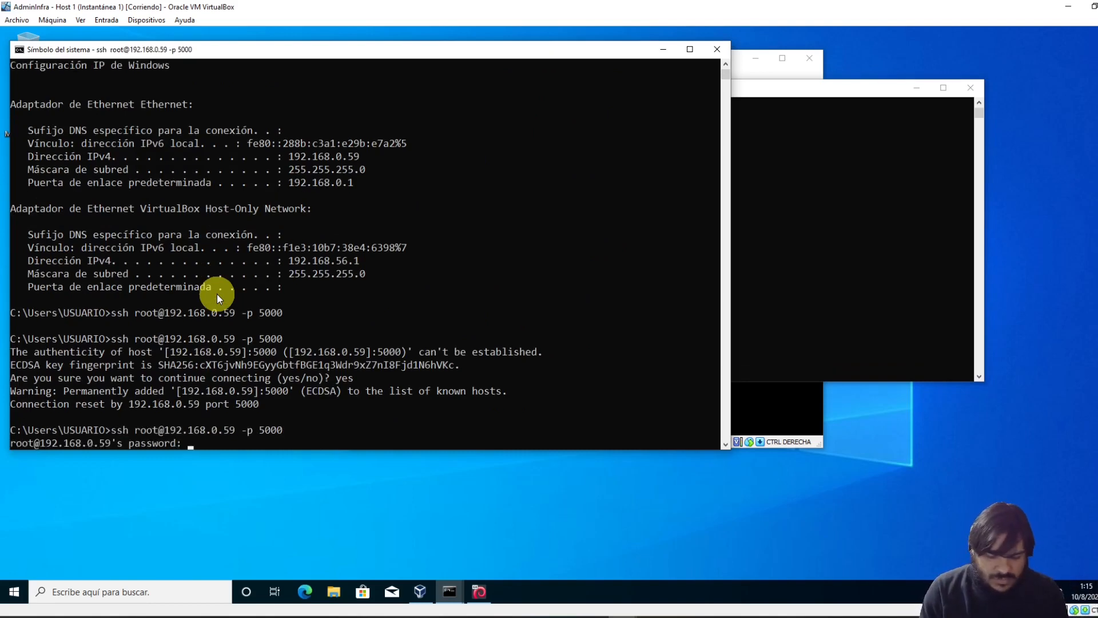
key("Return")
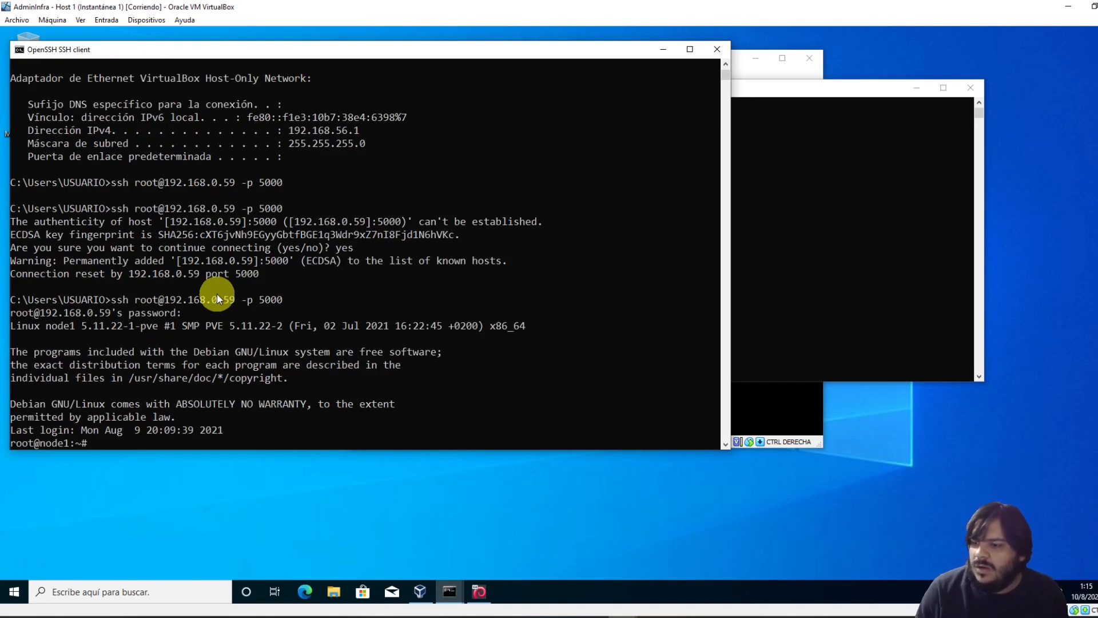
left_click_drag(16, 430, 148, 434)
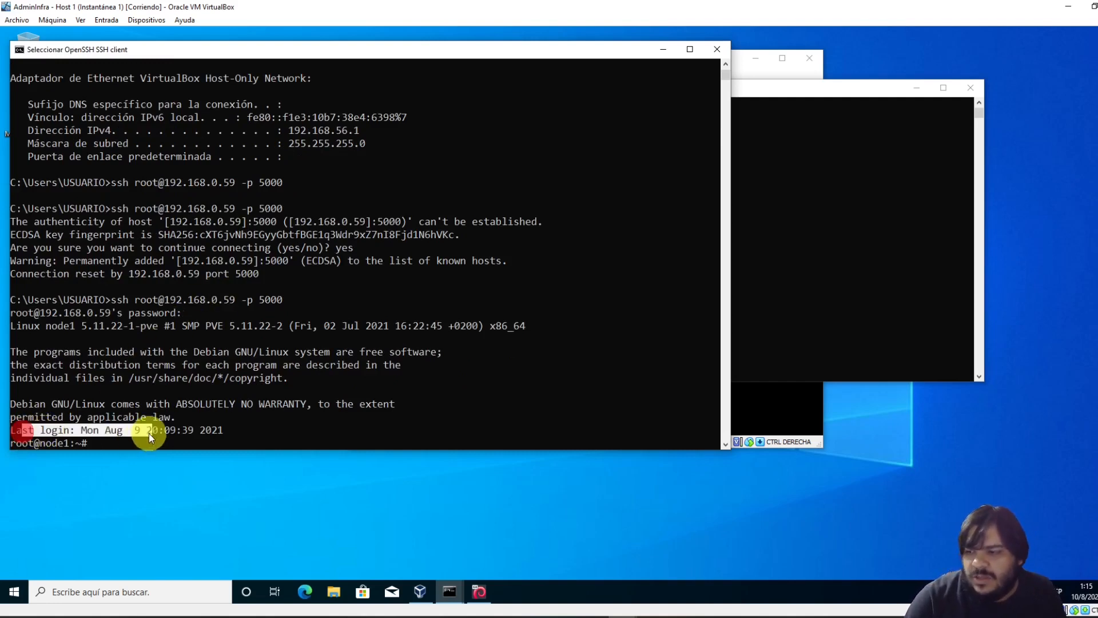
left_click_drag(15, 445, 32, 443)
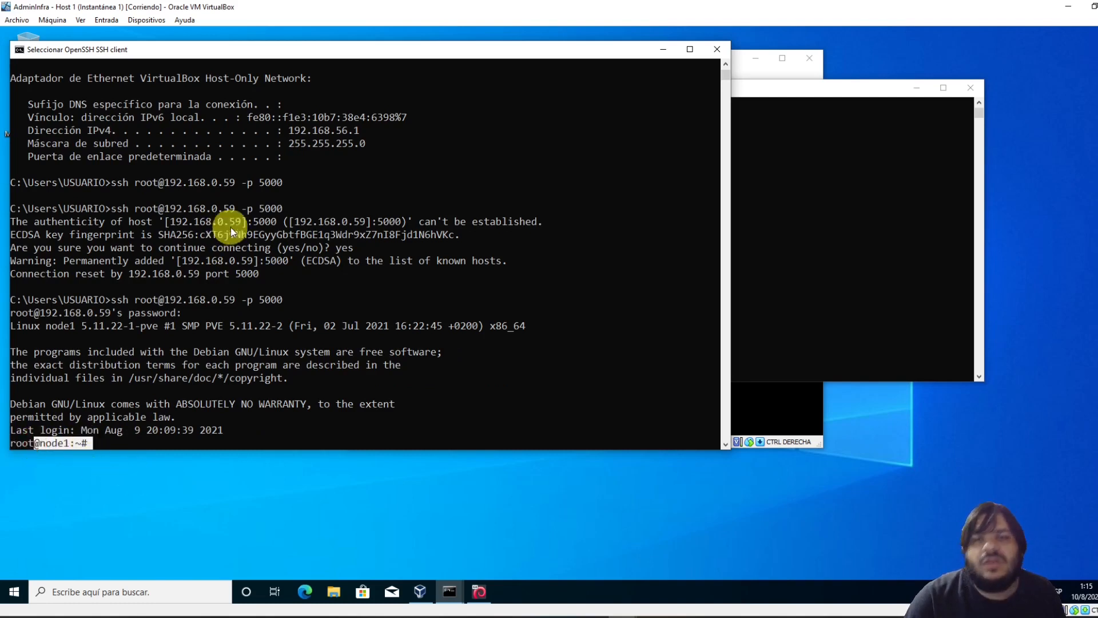
Rerun dir in .ssh and highlight the newly created 182-byte known_hosts file
left_click(794, 184)
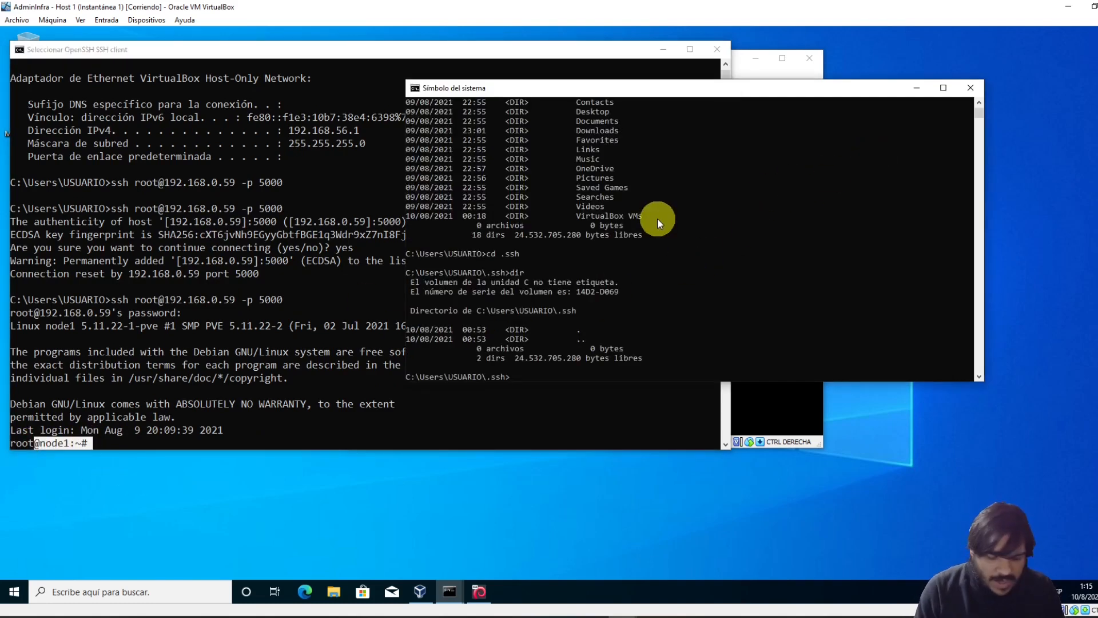
type("dir")
key("Return")
left_click(583, 341)
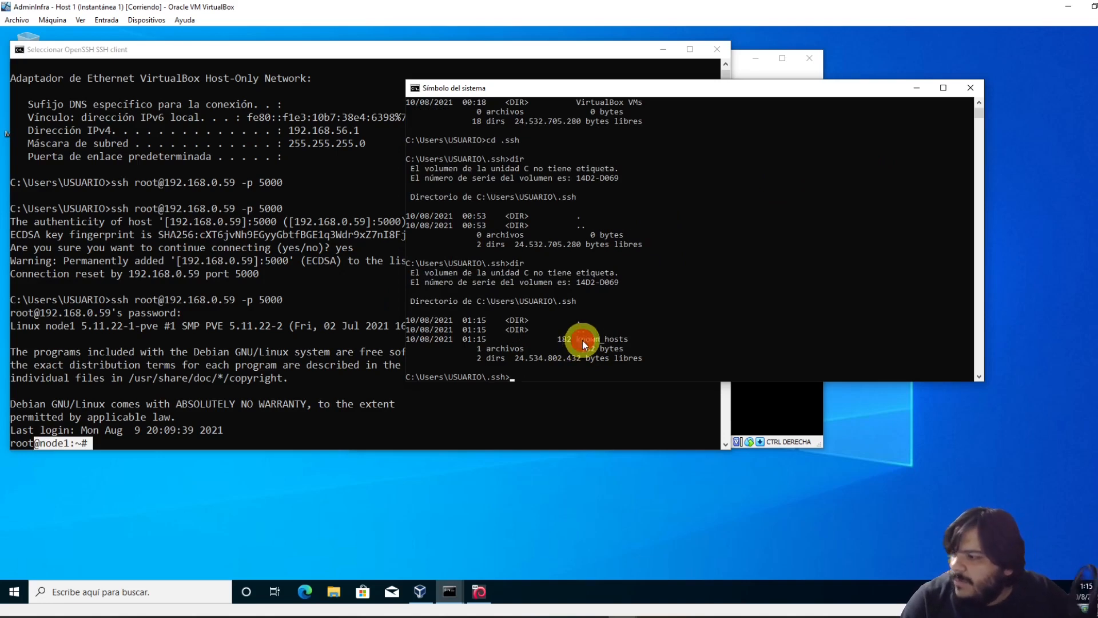
left_click_drag(582, 341, 621, 335)
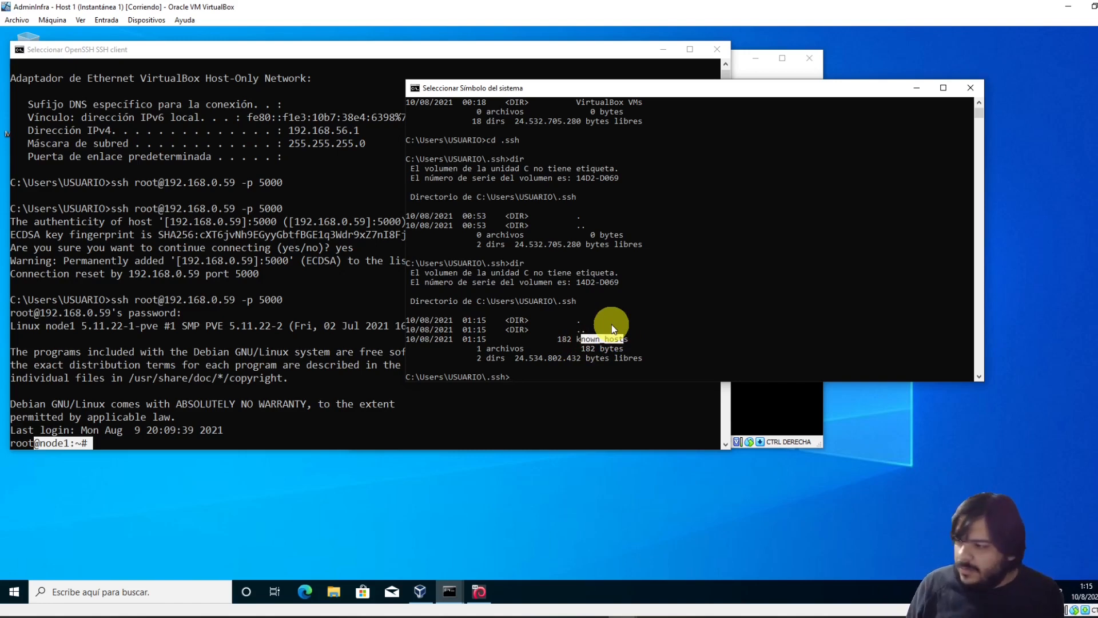
key("ctrl+c")
type("notepad")
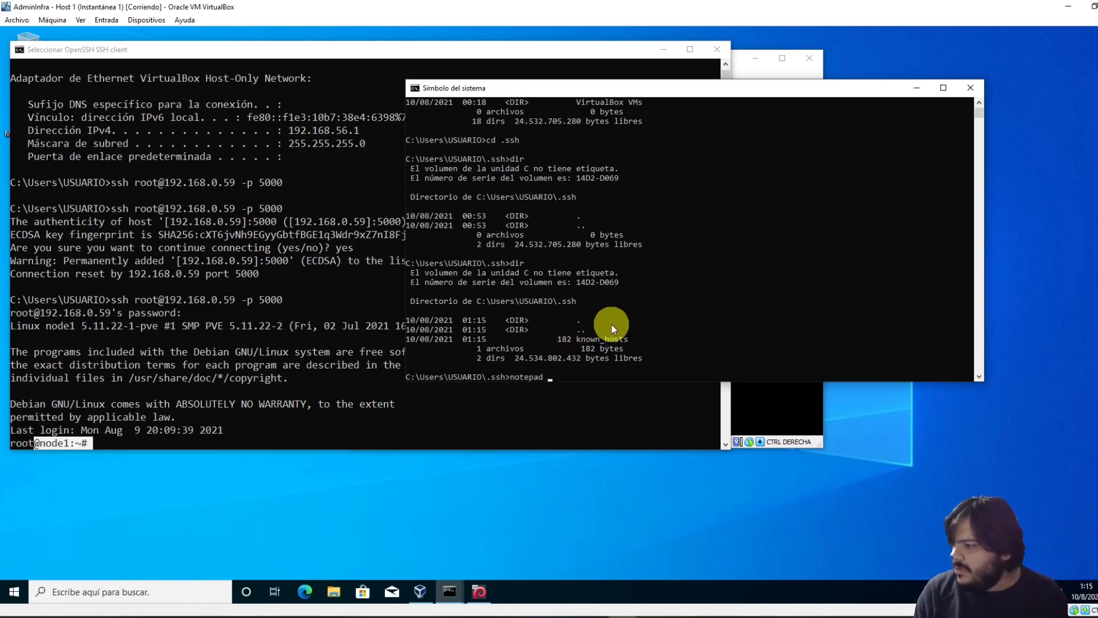
type(" known_hosts")
Open known_hosts in Notepad, inspect the [192.168.0.59]:5000 ecdsa-sha2-nistp256 entry, then close it
key("Return")
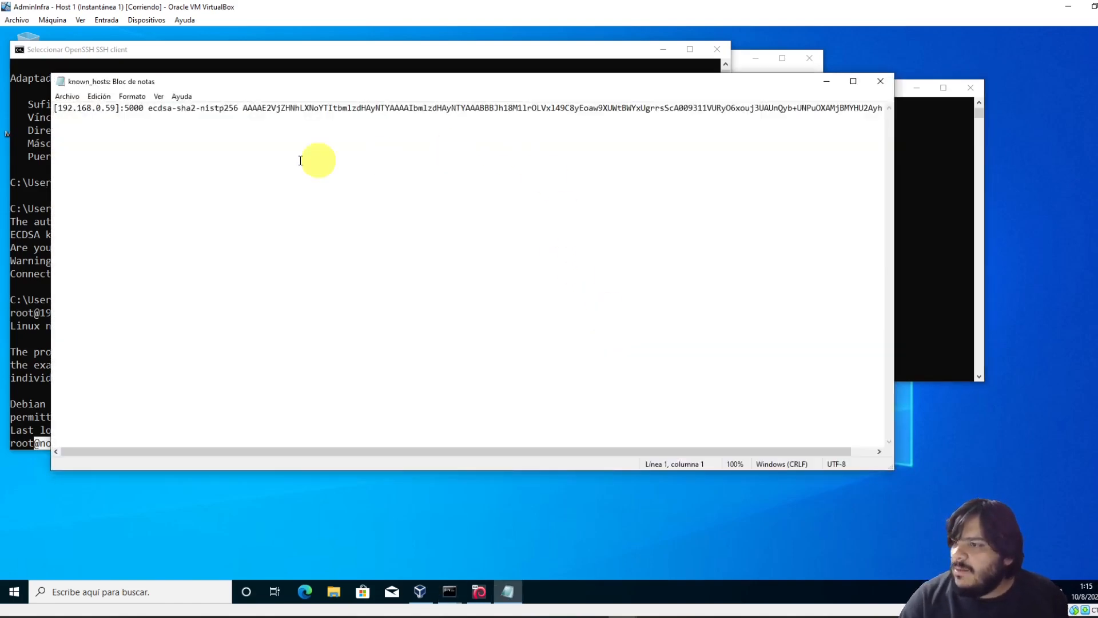
left_click_drag(119, 108, 55, 107)
left_click_drag(143, 107, 55, 107)
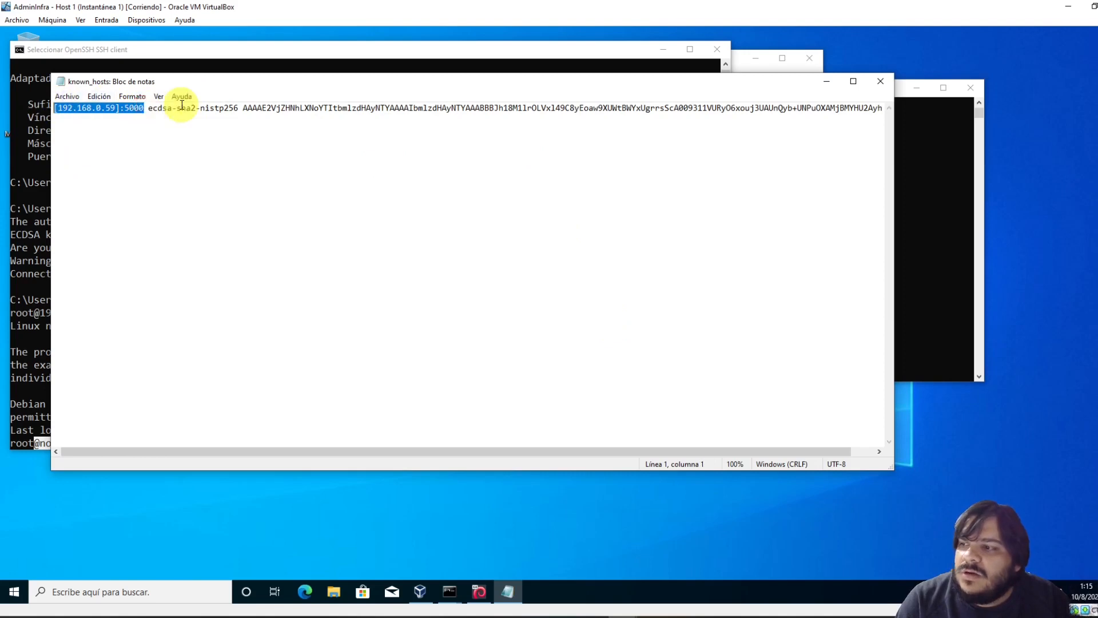
left_click_drag(149, 108, 240, 108)
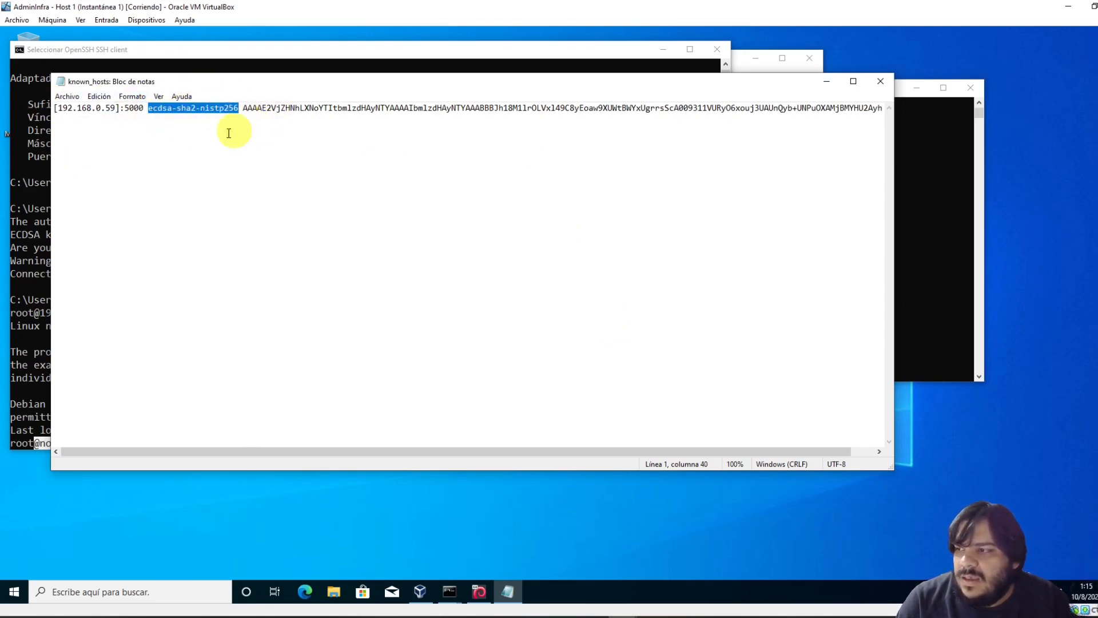
left_click(243, 107)
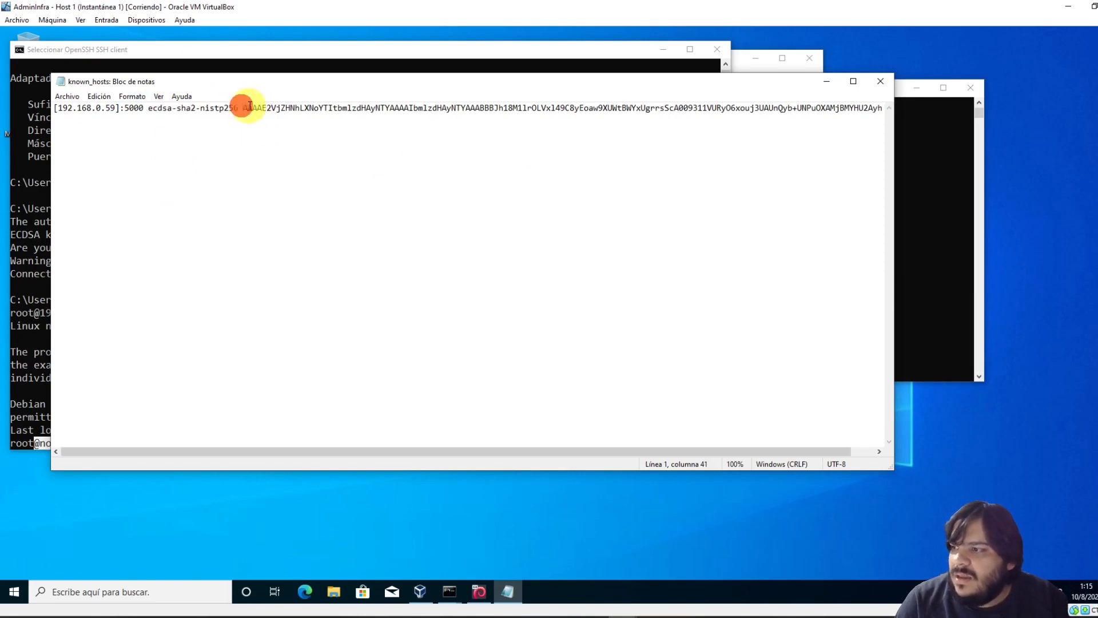
left_click_drag(250, 107, 257, 107)
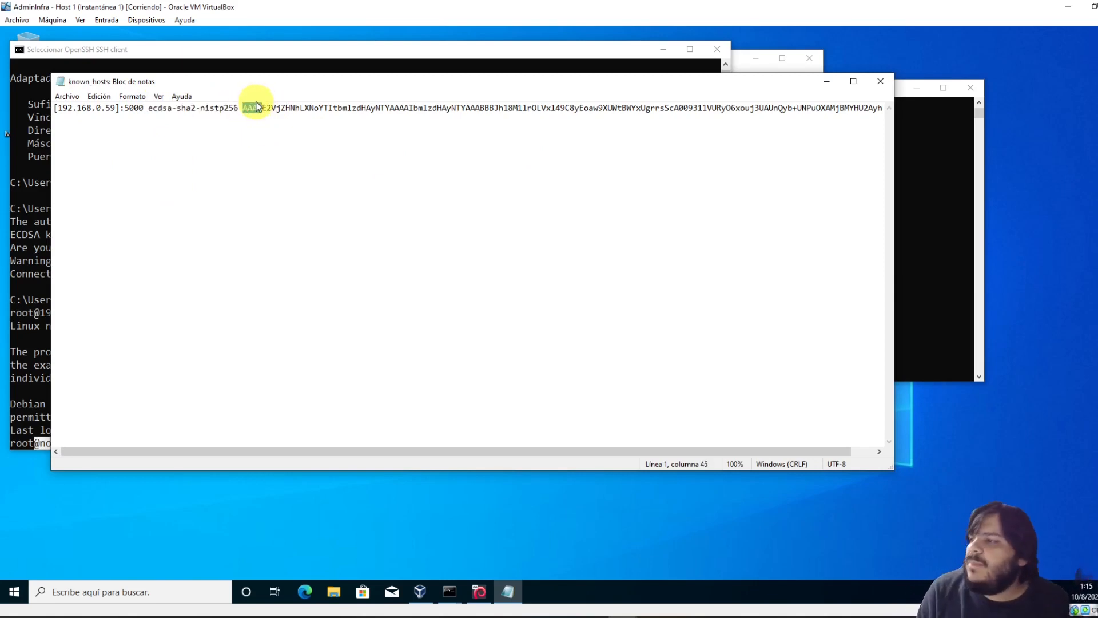
key("shift+End")
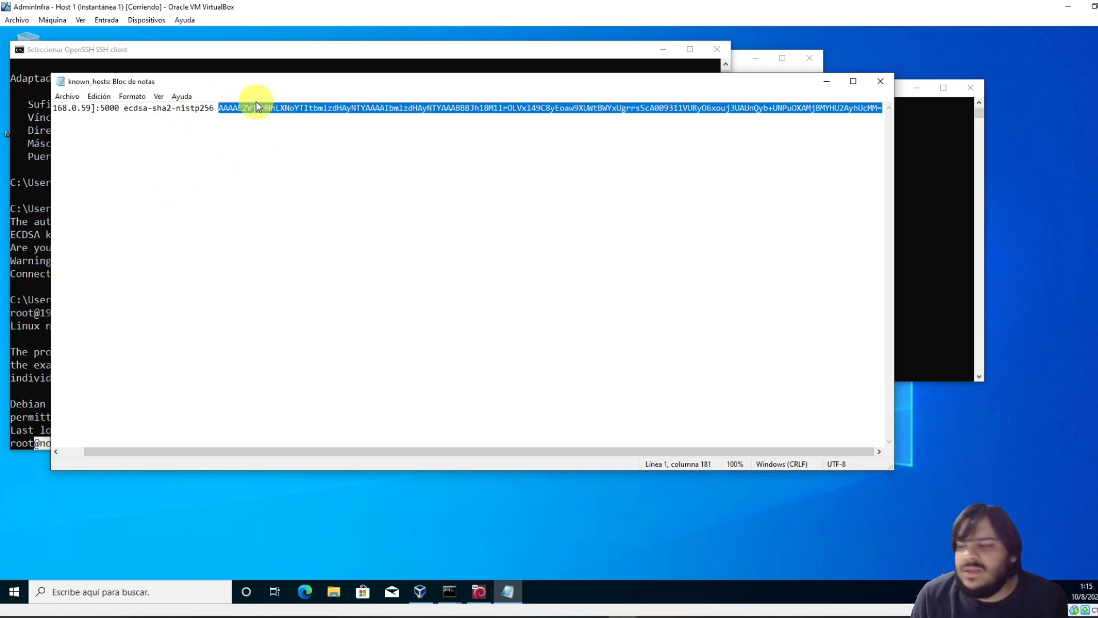
left_click(881, 81)
left_click(318, 274)
Check node1's uptime over SSH (up 7 min, 2 users), then log out
key("Return")
key("Return")
key("Return")
key("Return")
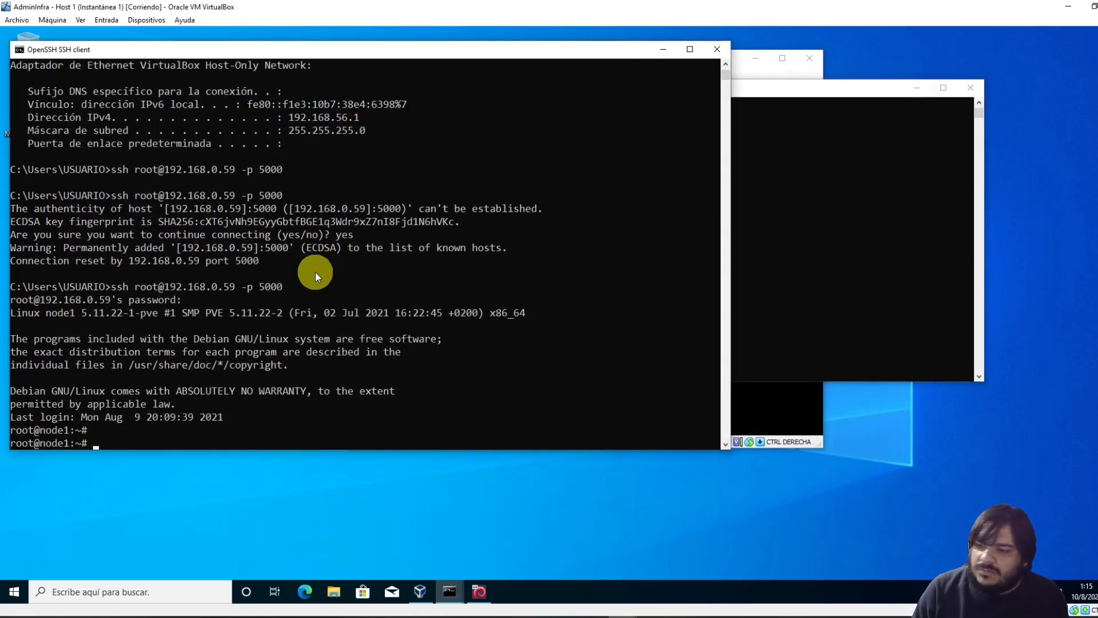
type("uptime")
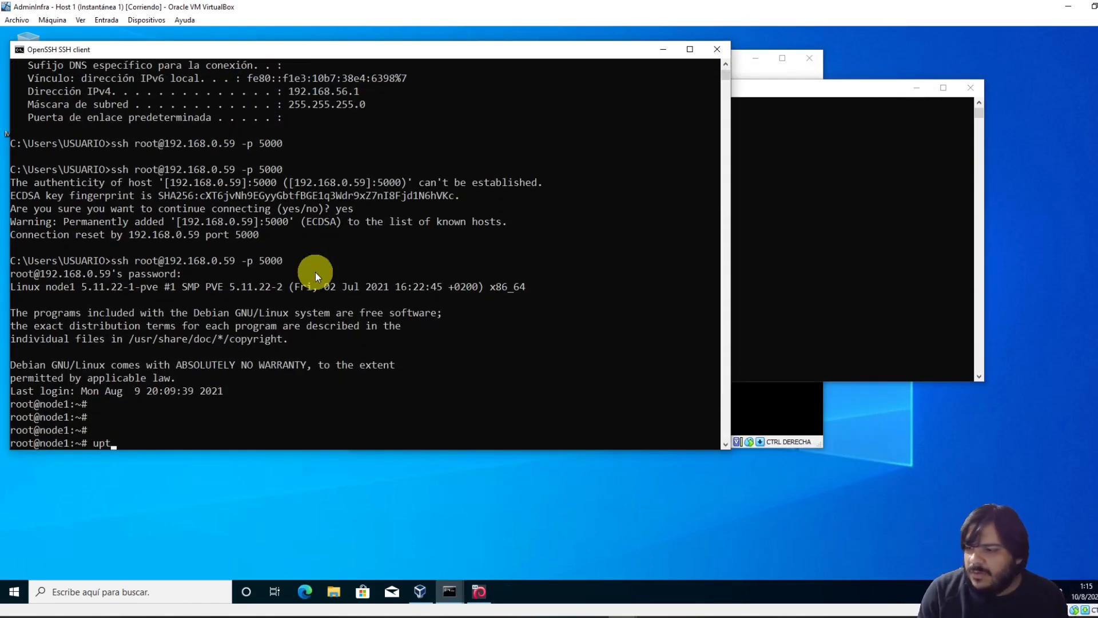
key("Return")
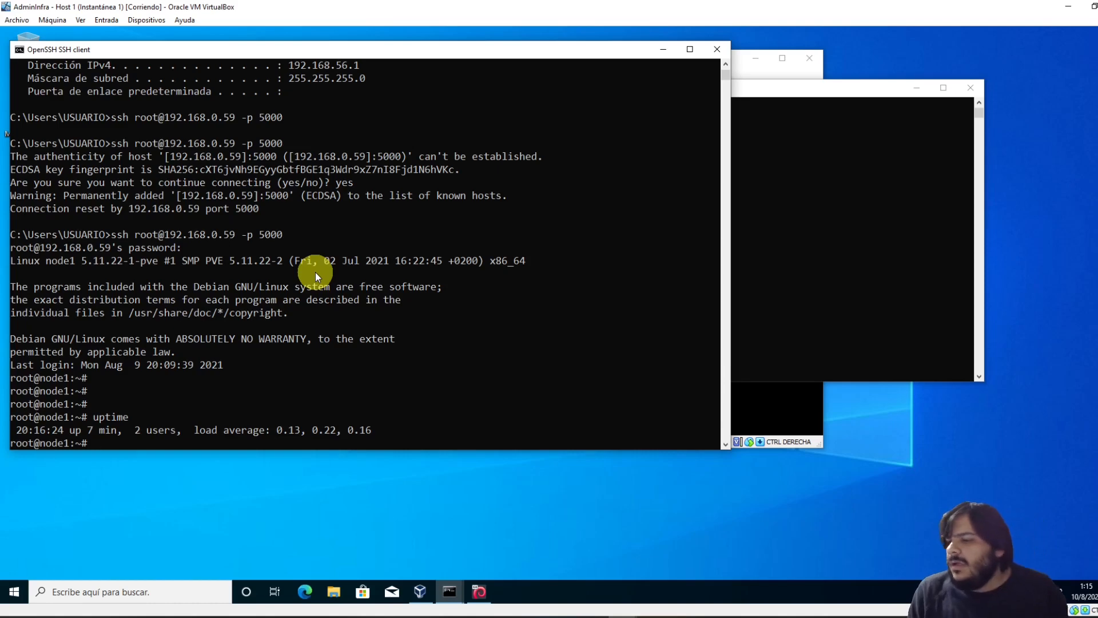
type("exit")
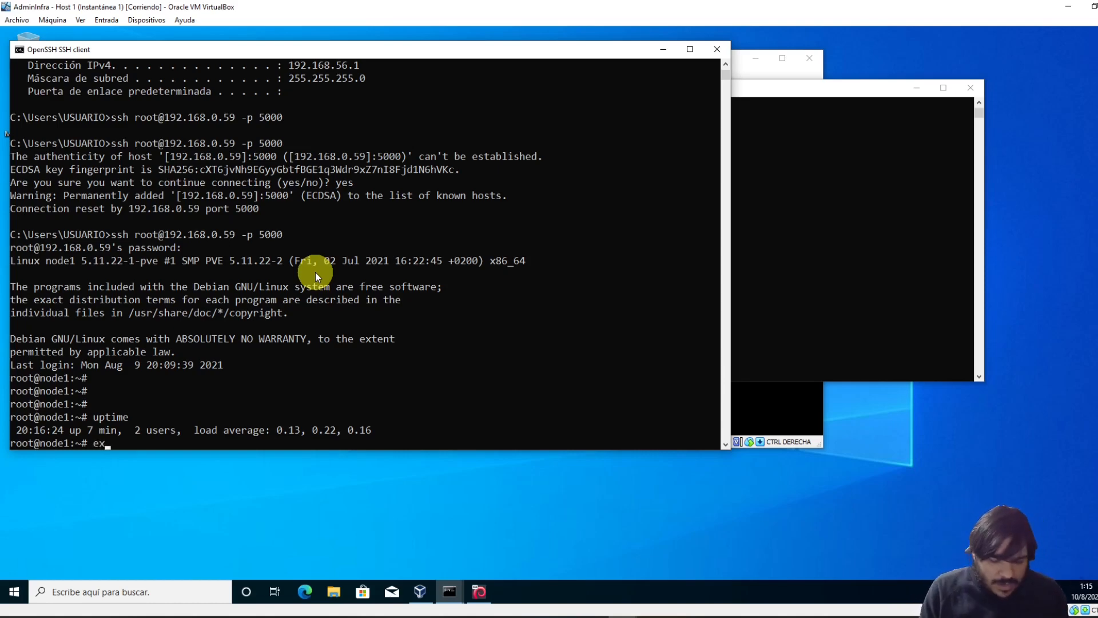
key("Return")
key("Up")
key("Return")
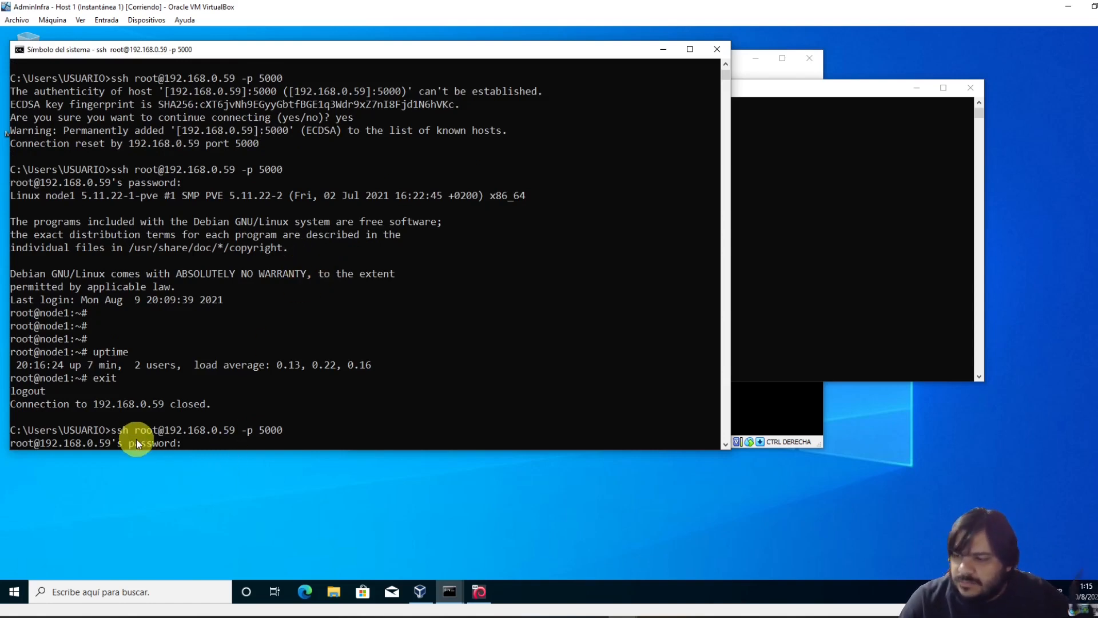
left_click_drag(140, 429, 163, 430)
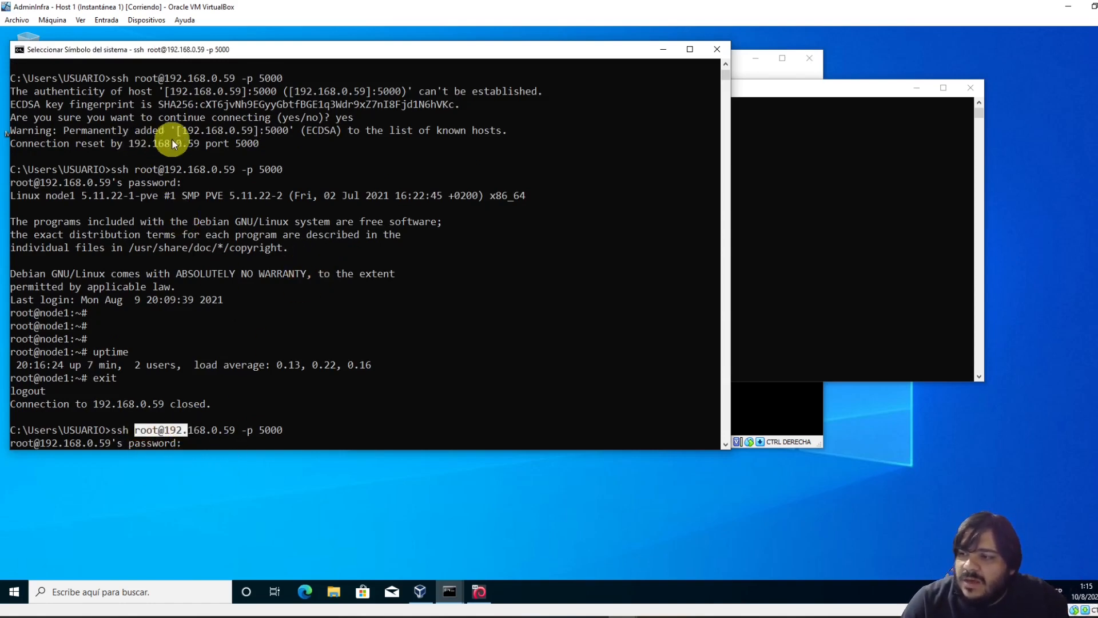
left_click_drag(149, 91, 290, 155)
left_click_drag(140, 430, 207, 430)
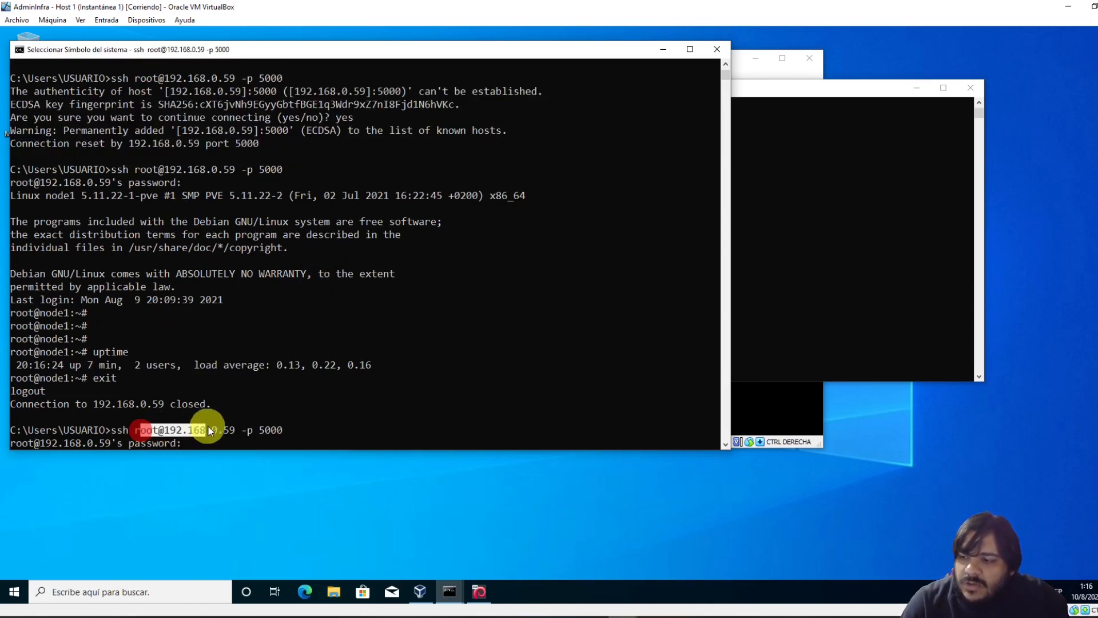
left_click(870, 142)
left_click_drag(581, 320, 621, 320)
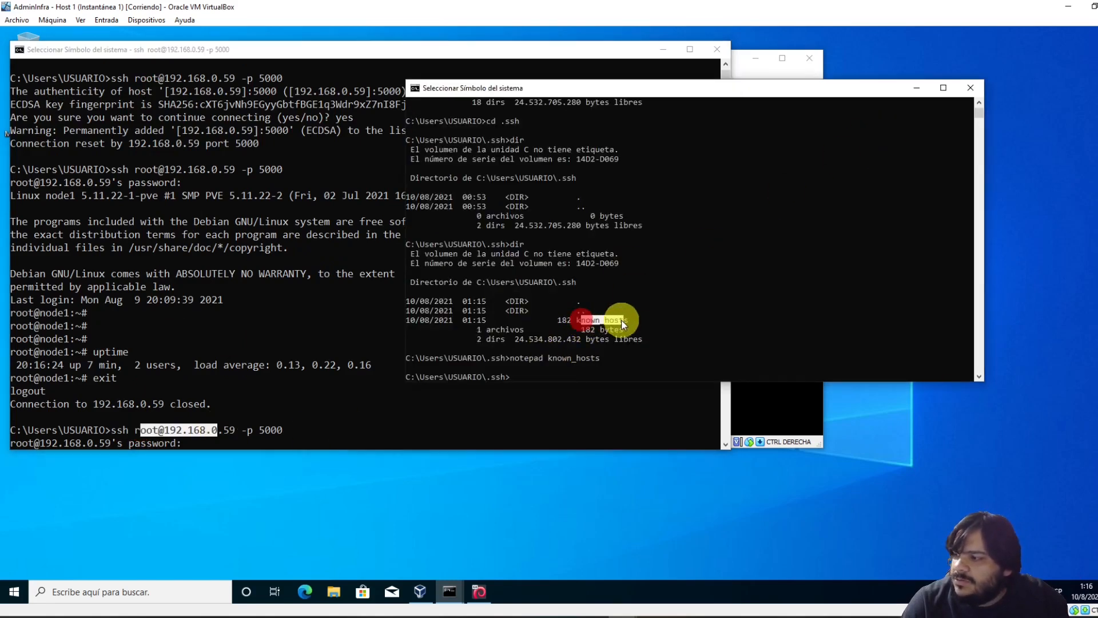
left_click(245, 349)
left_click(250, 430)
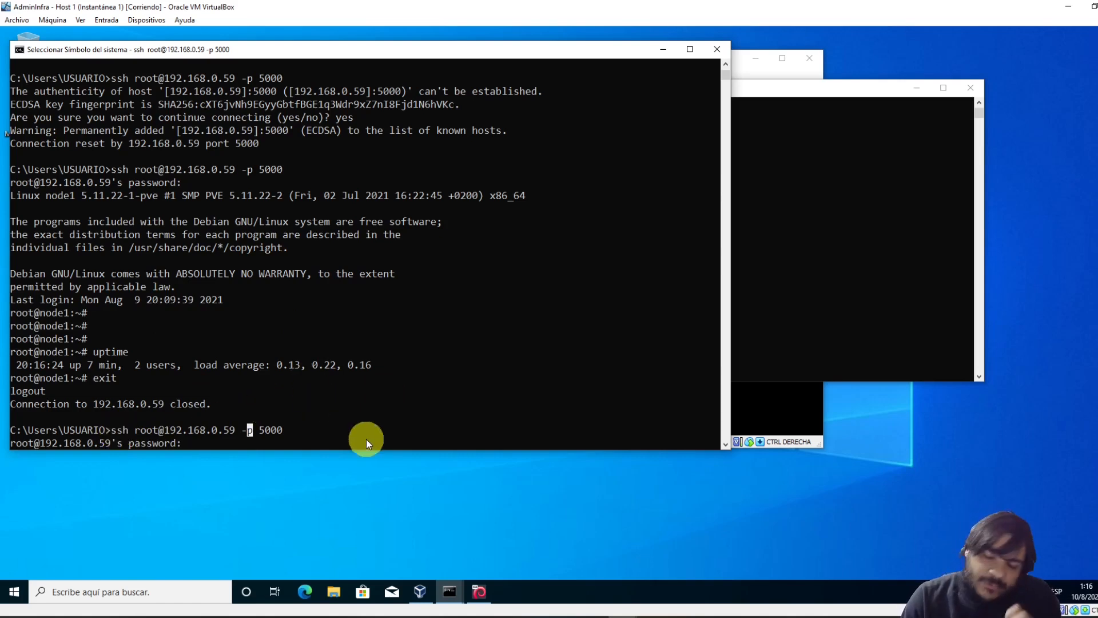
left_click(350, 348)
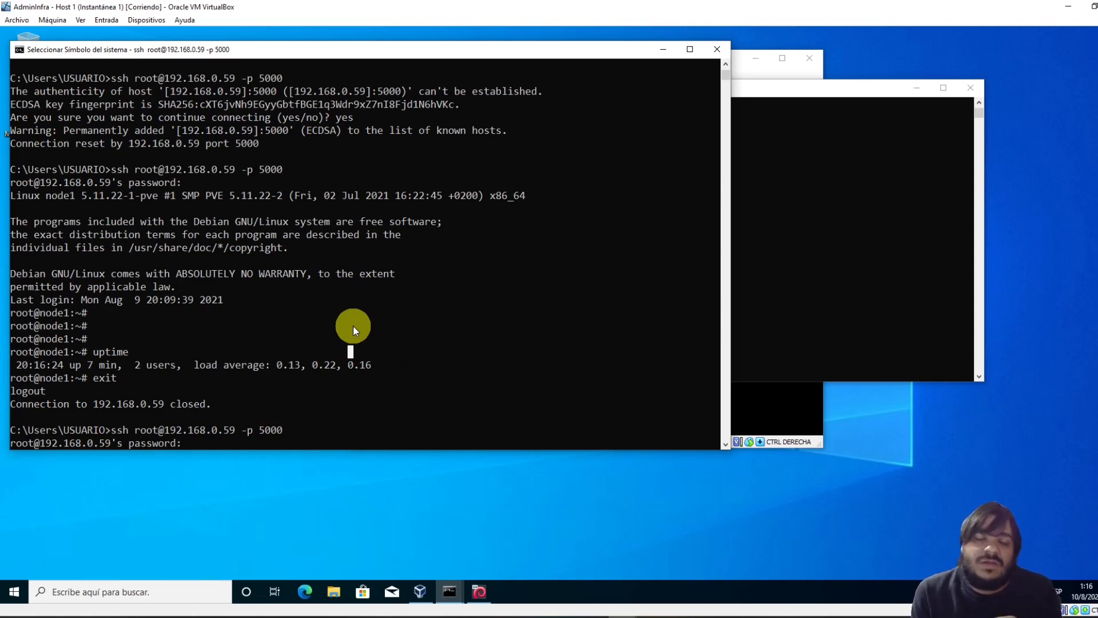
left_click(313, 343)
Abort the ssh login and run ssh-keygen to generate an RSA key pair
key("ctrl+c")
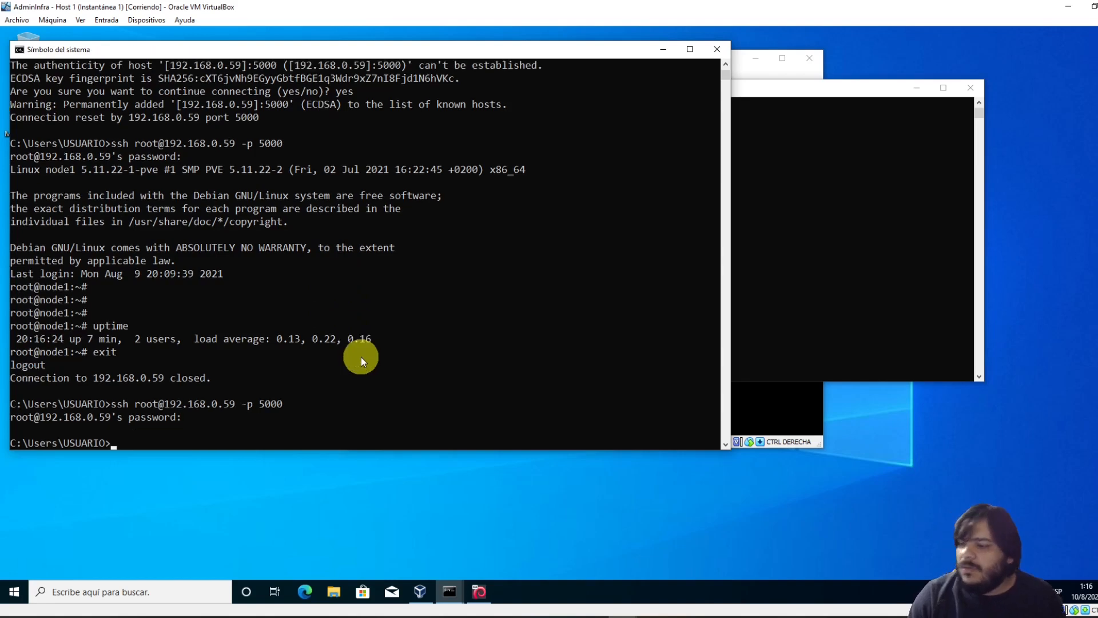
type("ss")
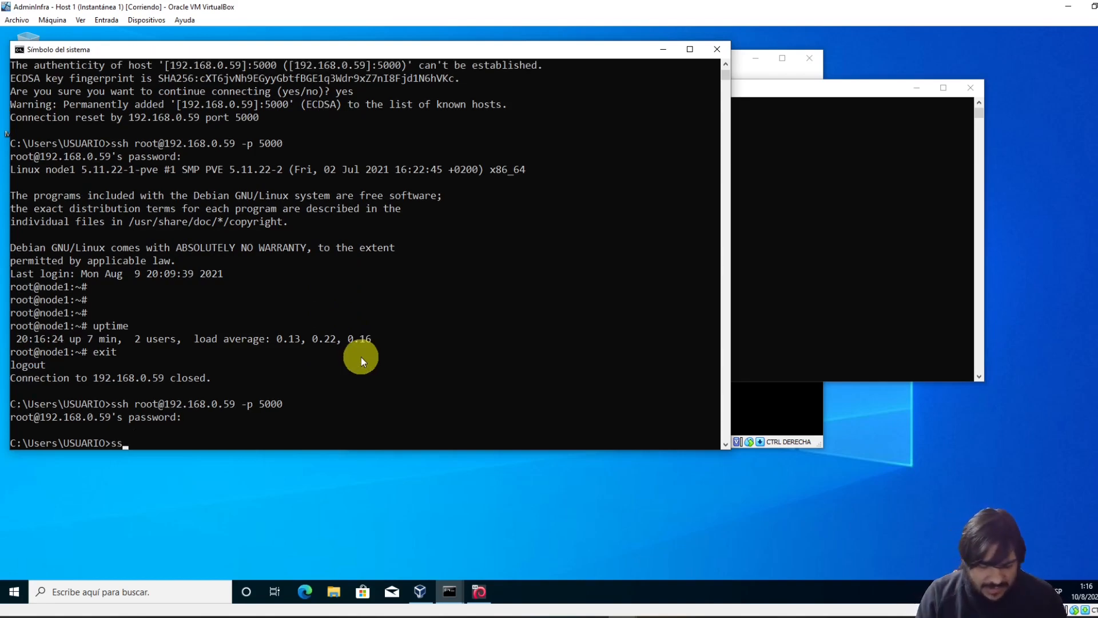
type("h-keygen")
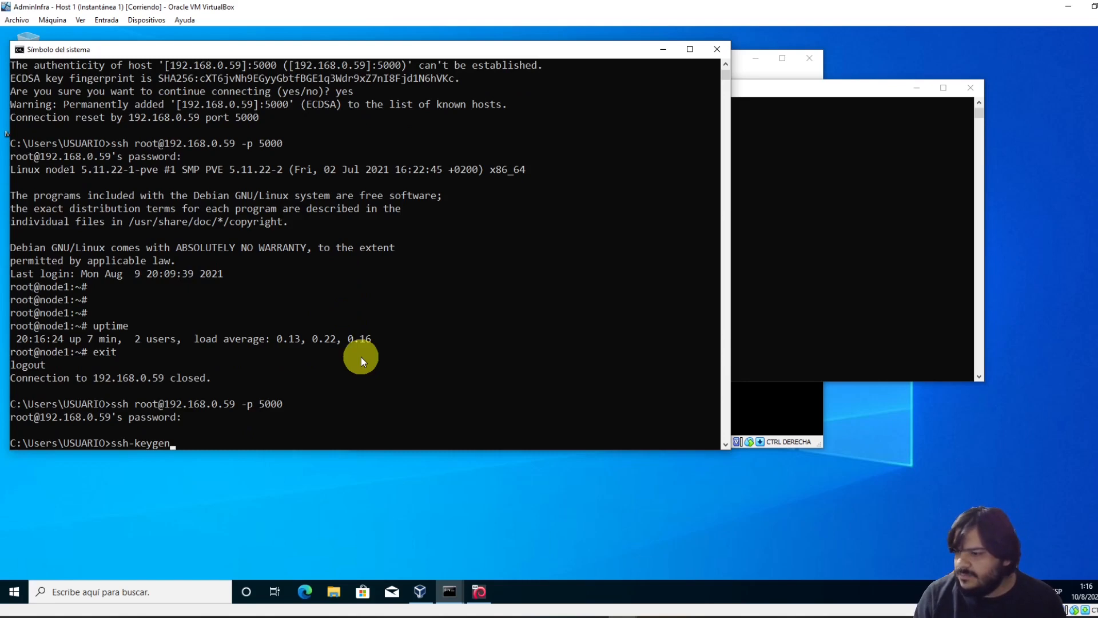
key("Return")
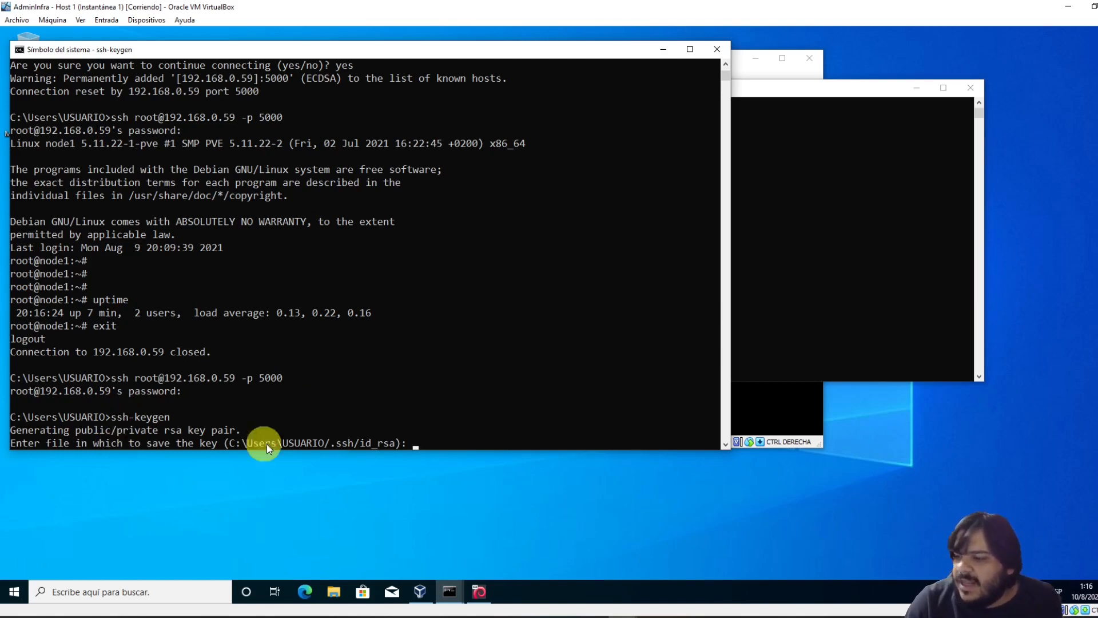
Review the default C:\Users\USUARIO/.ssh/id_rsa save location that ssh-keygen proposes
double_click(366, 443)
left_click(835, 194)
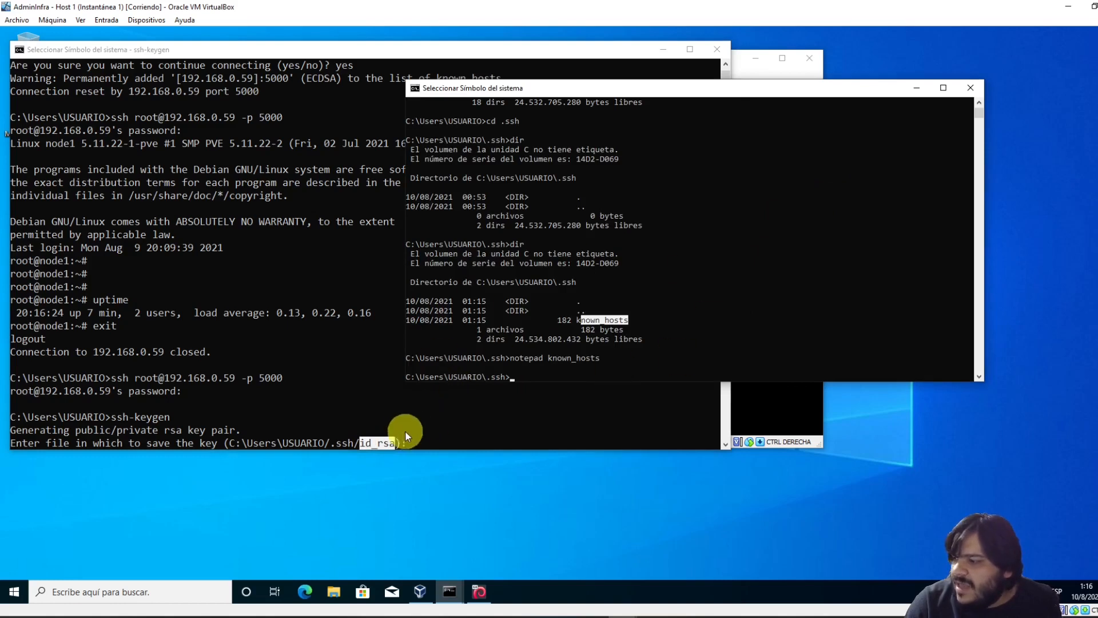
left_click(391, 433)
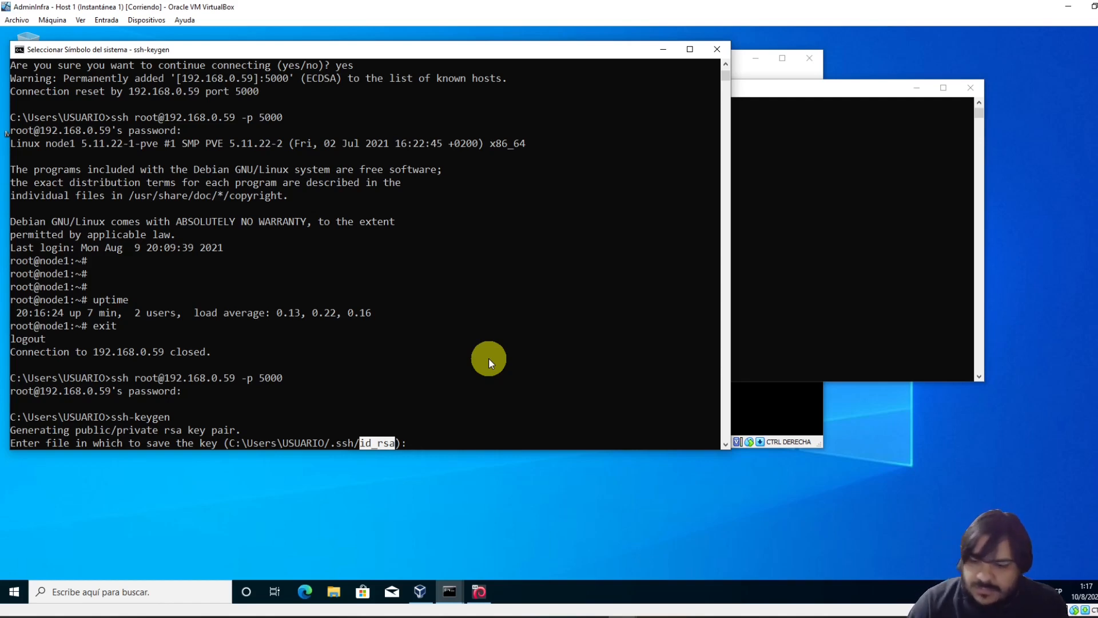
left_click(486, 390)
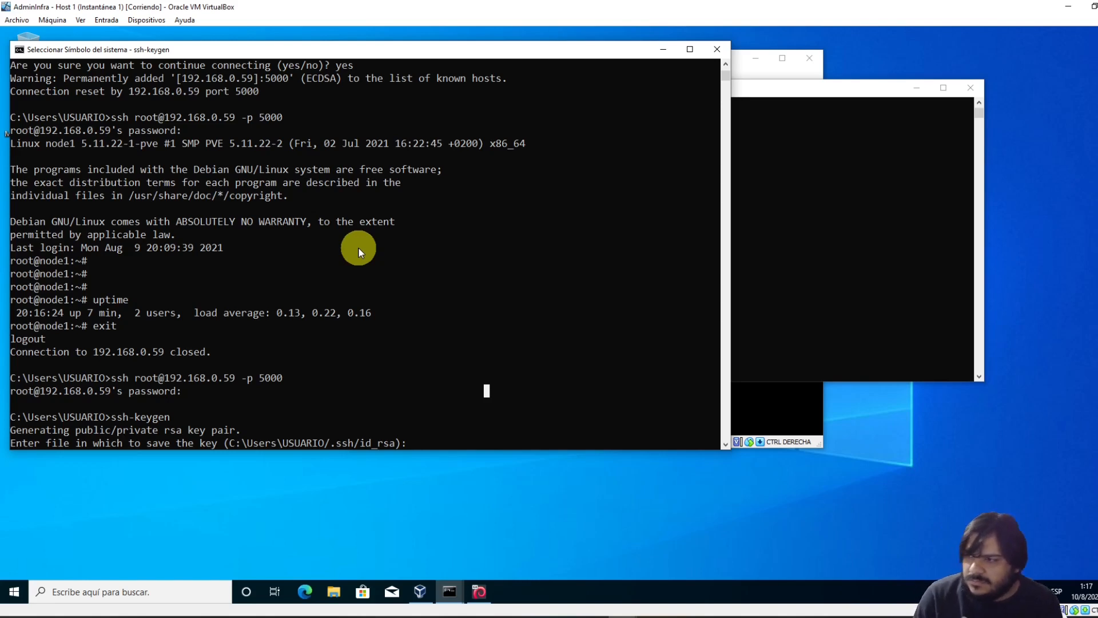
left_click(410, 287)
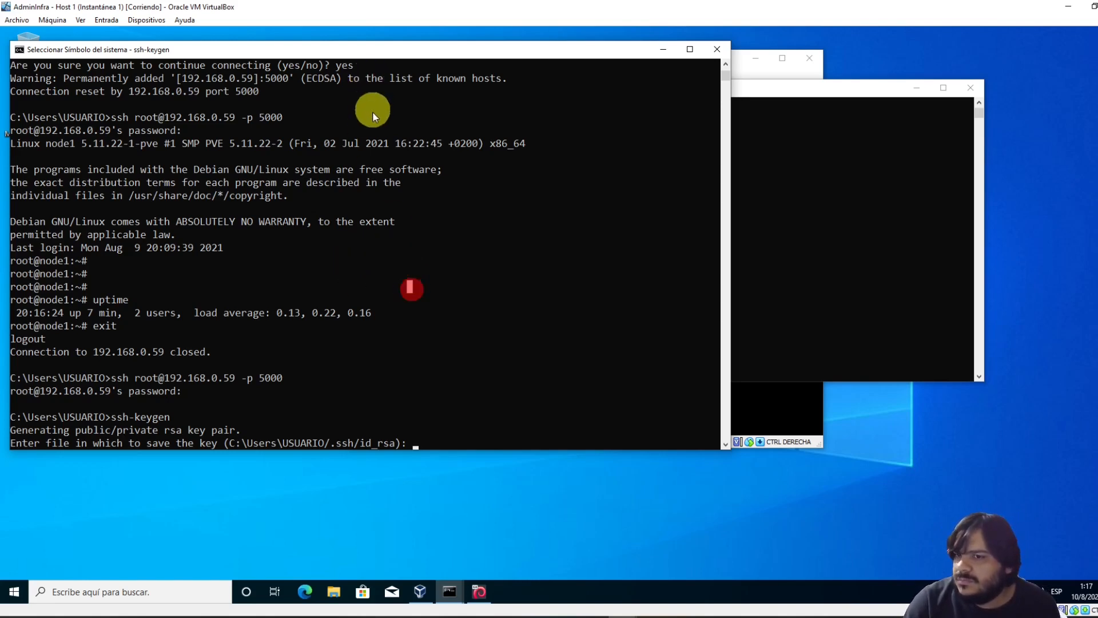
left_click(433, 366)
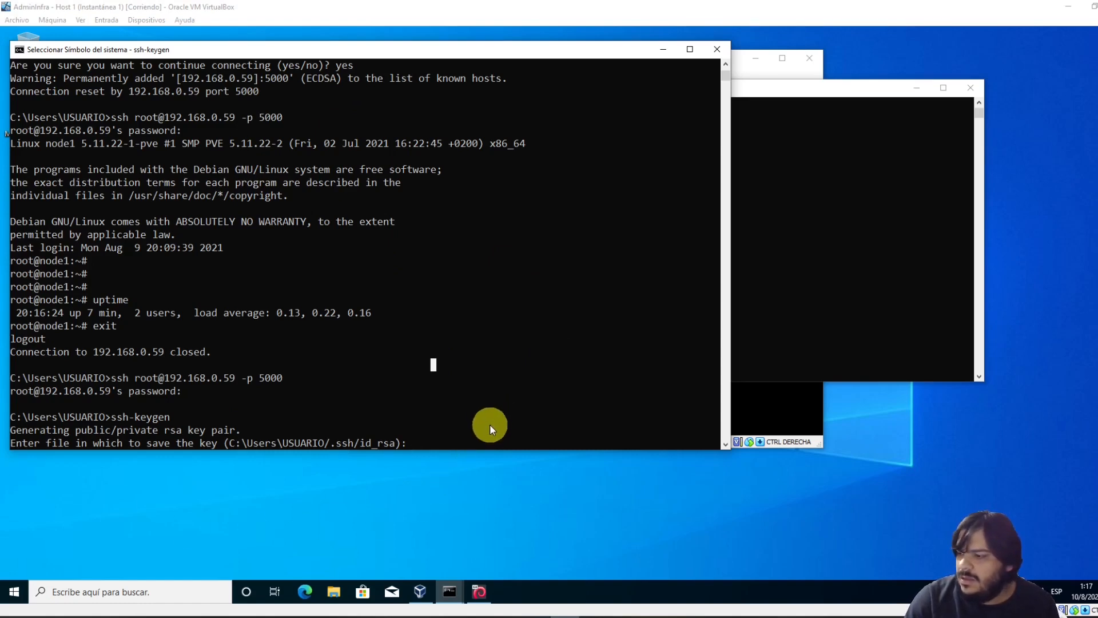
left_click(452, 424)
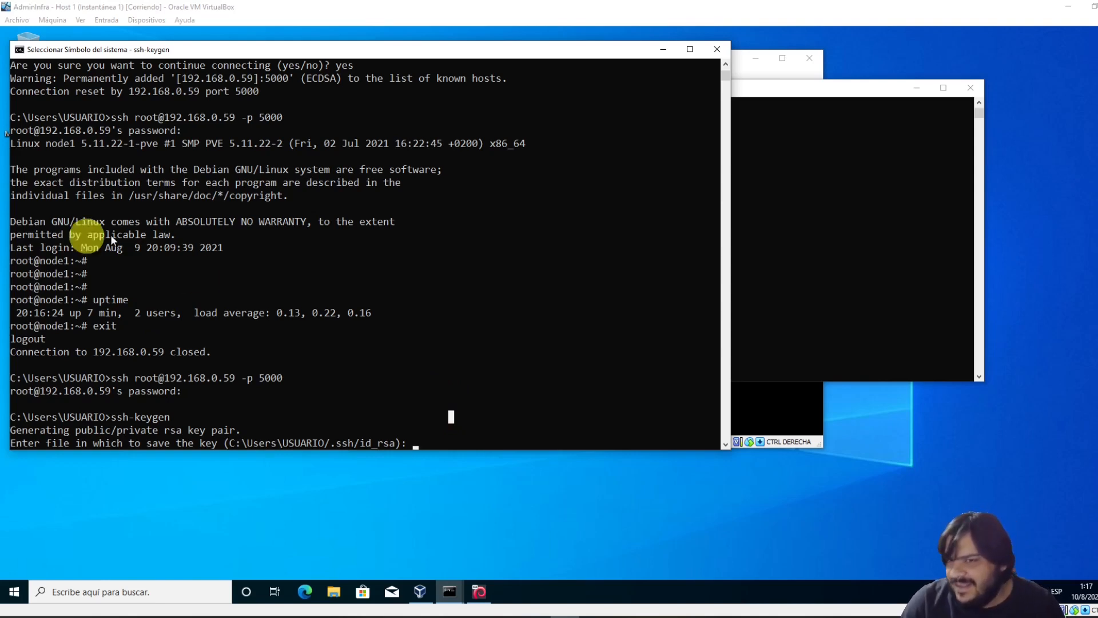
left_click(401, 381)
left_click(446, 311)
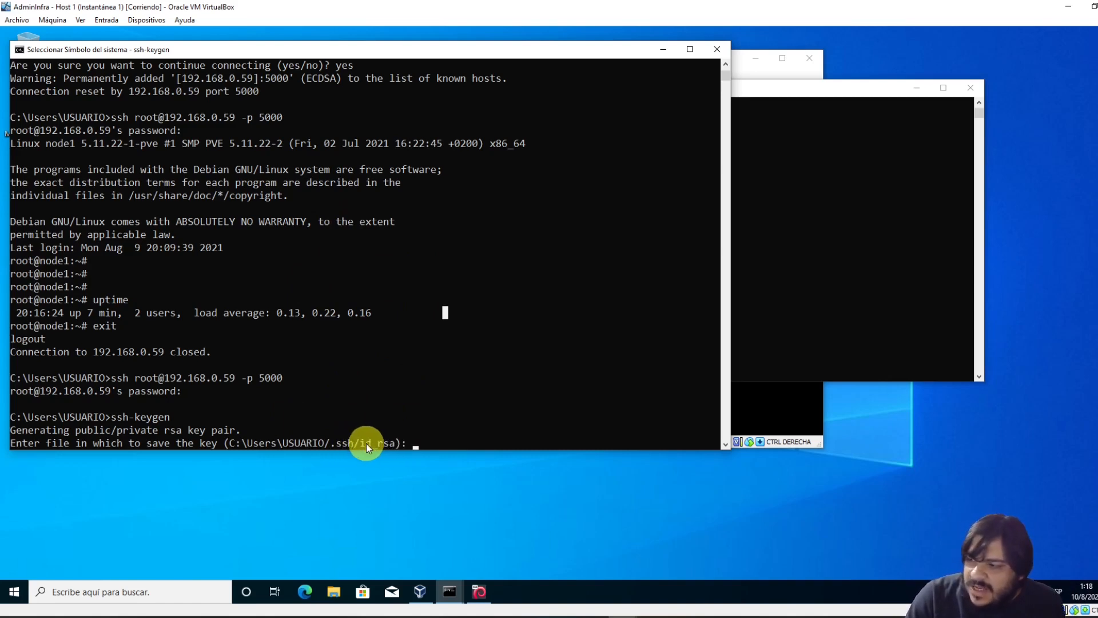
left_click_drag(367, 444, 364, 451)
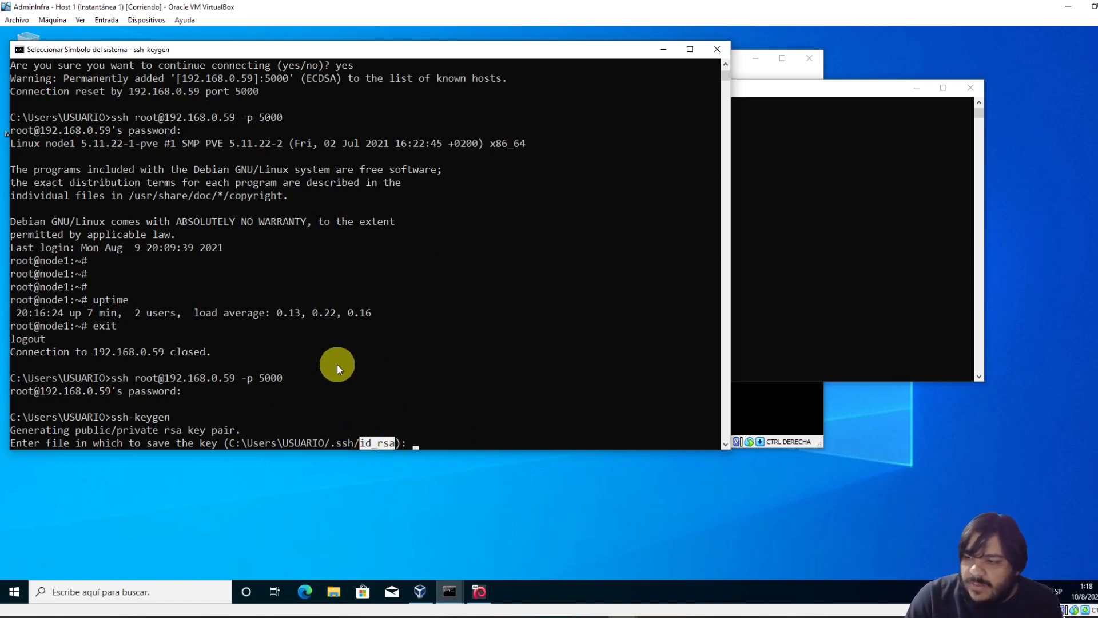
left_click(368, 338)
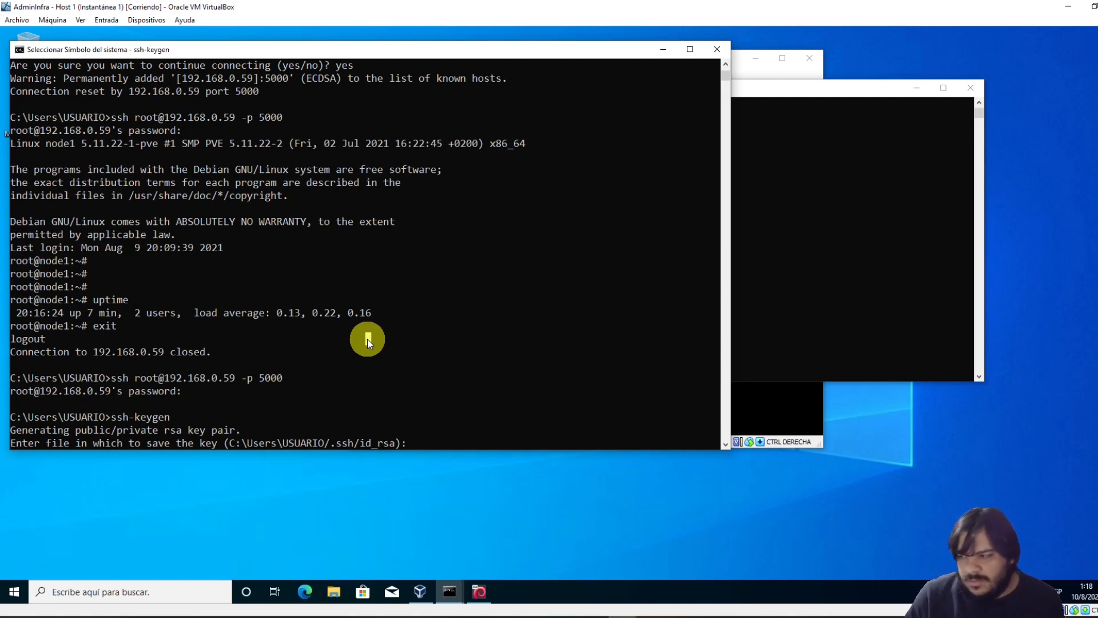
key("Return")
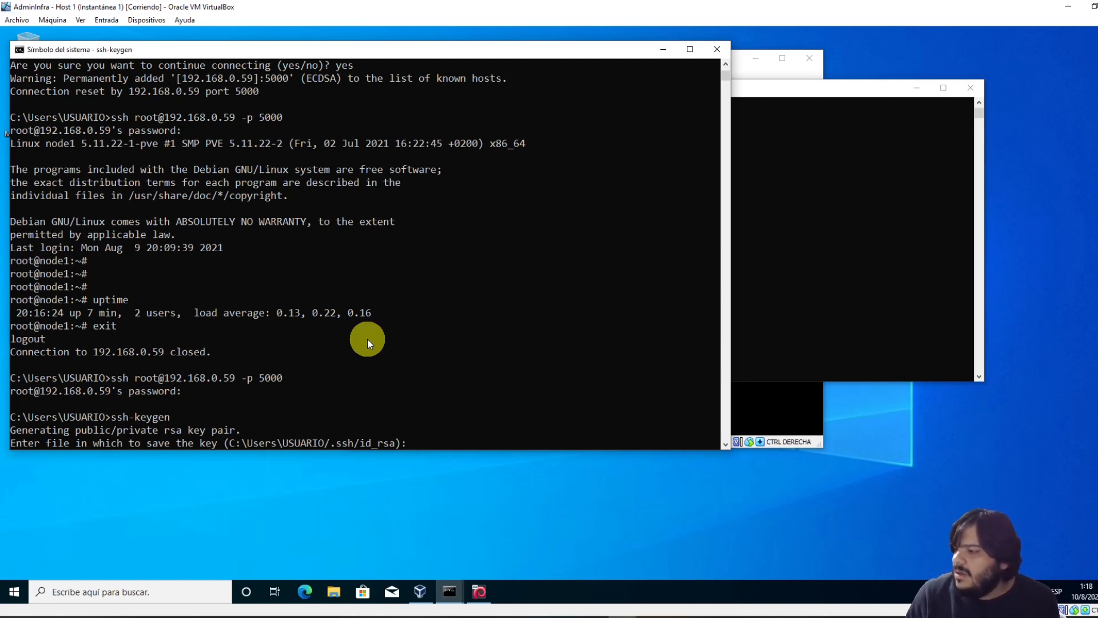
left_click(363, 312)
left_click(405, 375)
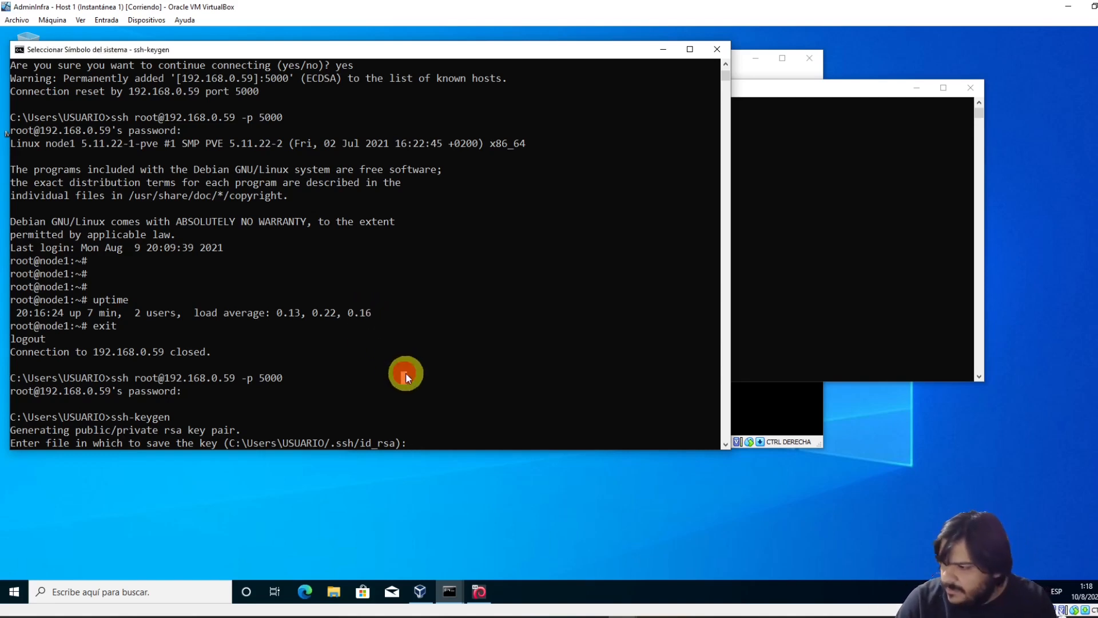
Accept the default id_rsa location and leave the passphrase empty to save the RSA 2048 key pair
key("Return")
key("Return")
key("Return")
left_click(390, 435)
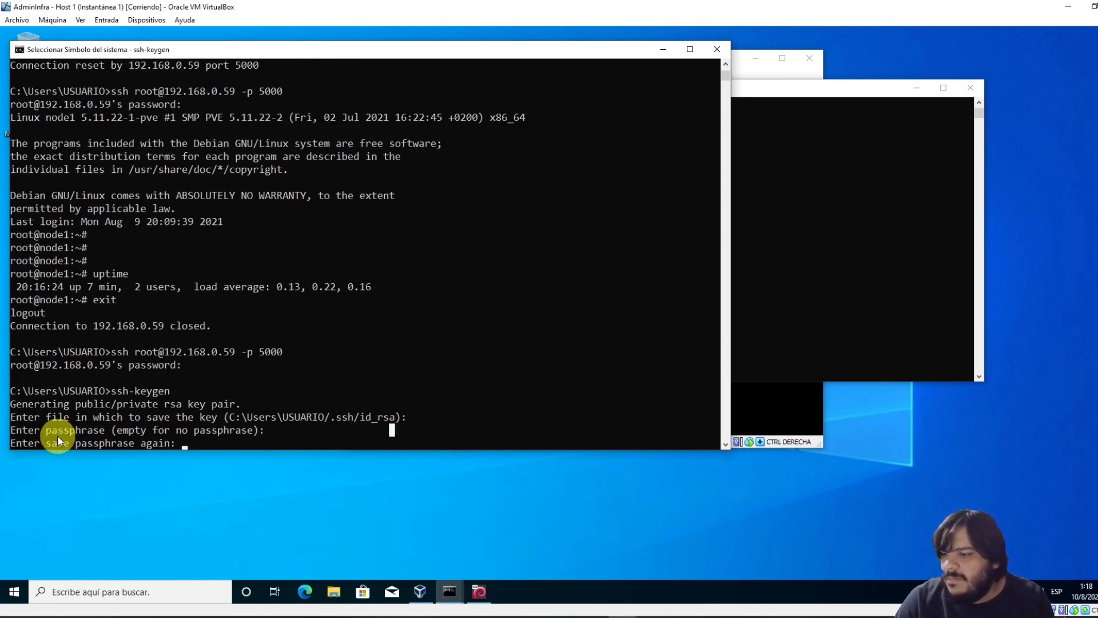
left_click(147, 432)
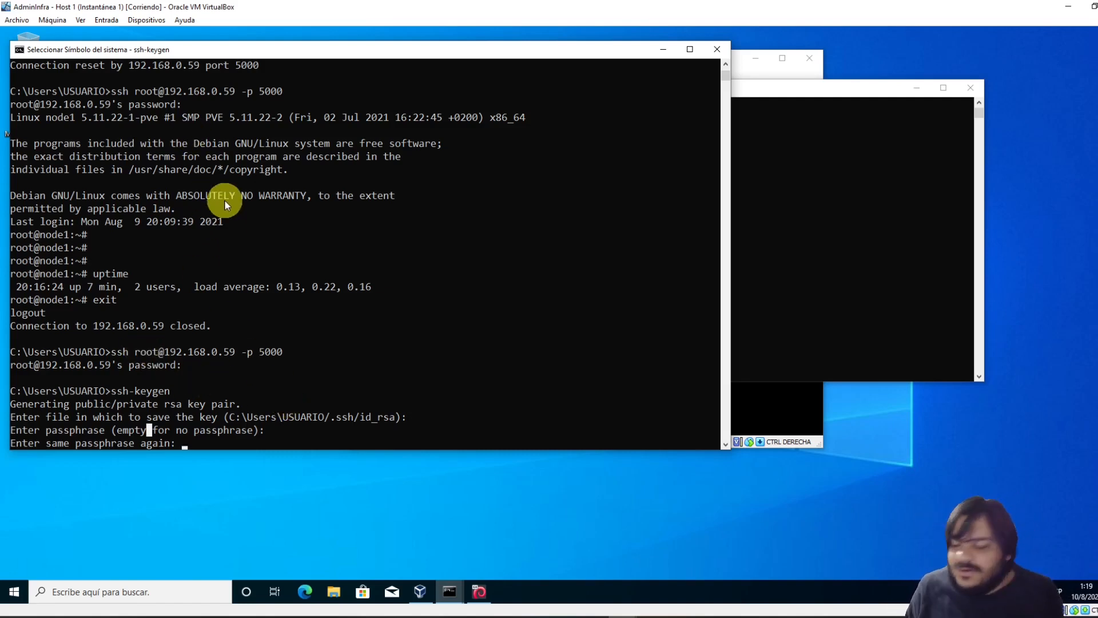
left_click(162, 442)
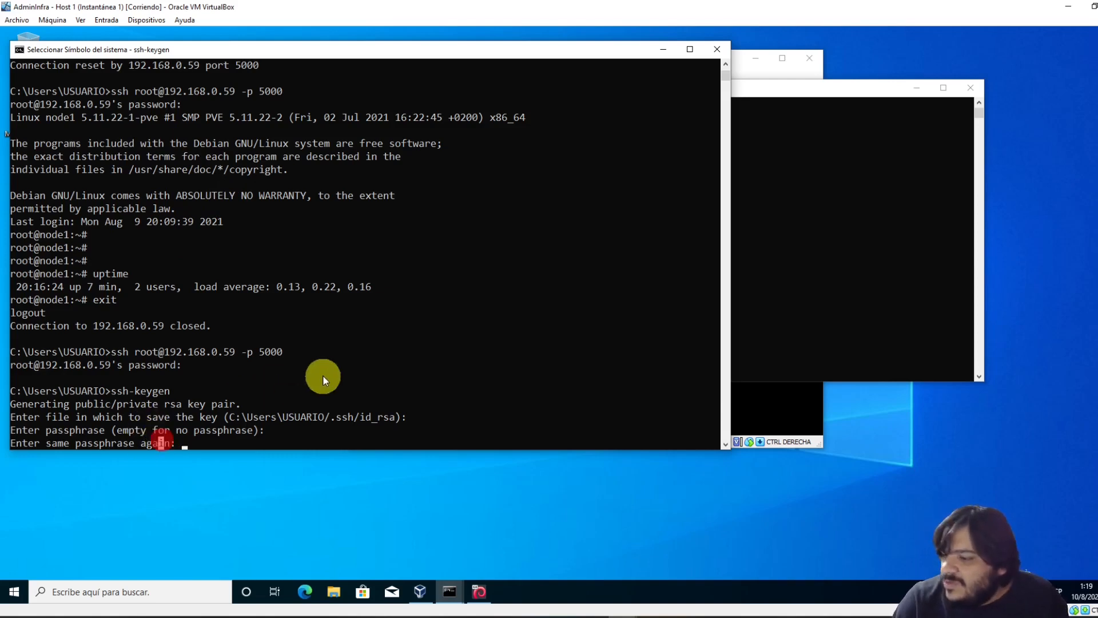
key("Escape")
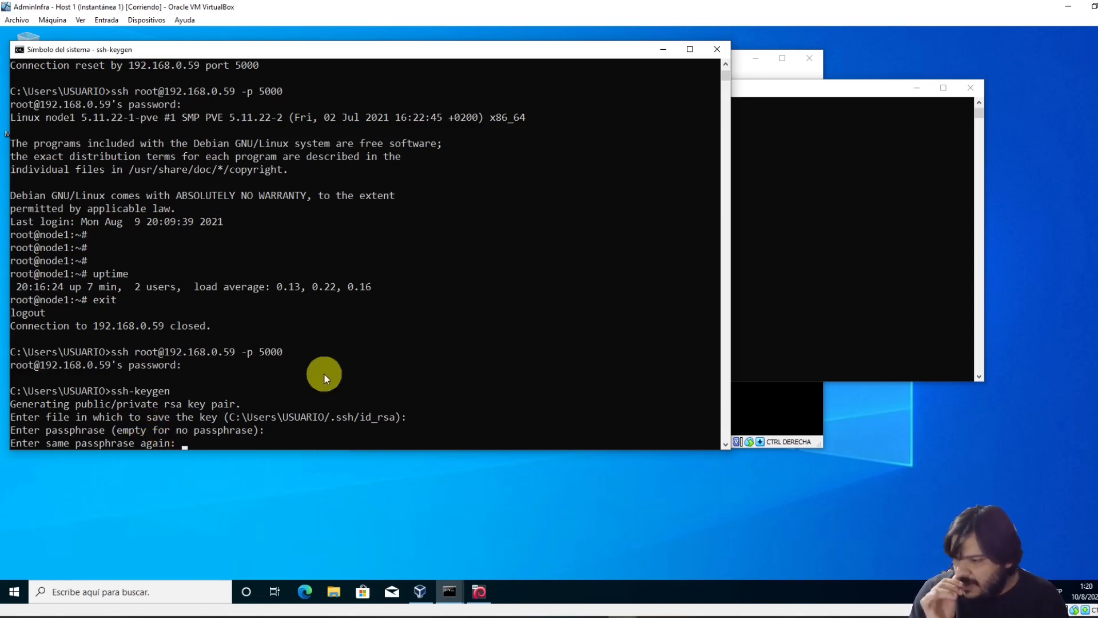
left_click(320, 339)
key("Return")
key("Return")
key("Return")
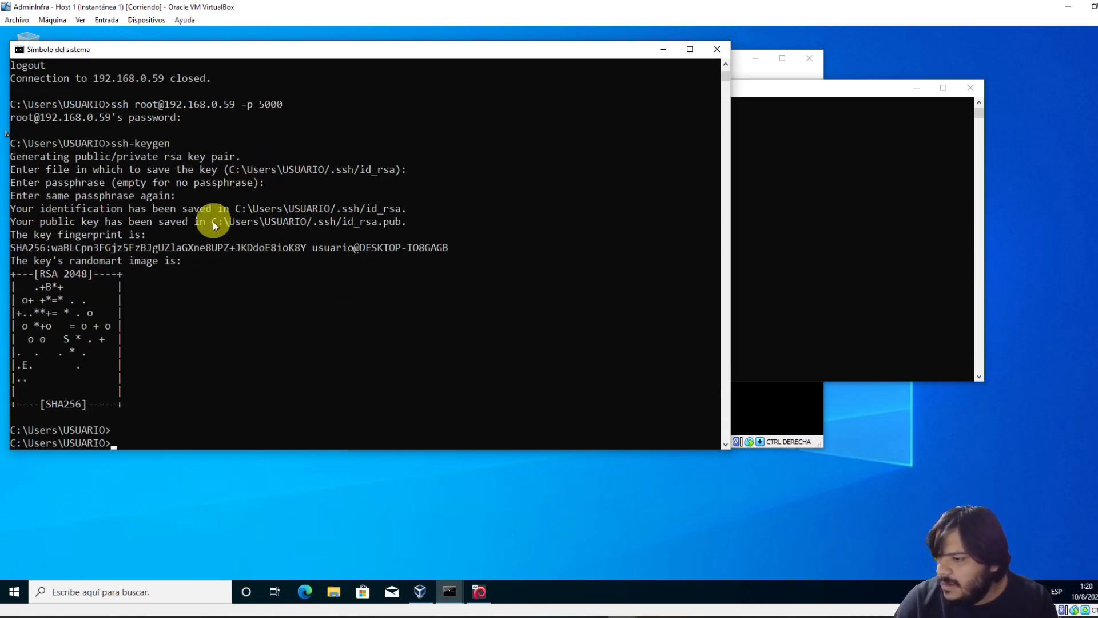
Switch to the second Command Prompt, which is in the .ssh folder containing known_hosts
left_click_drag(20, 261, 180, 341)
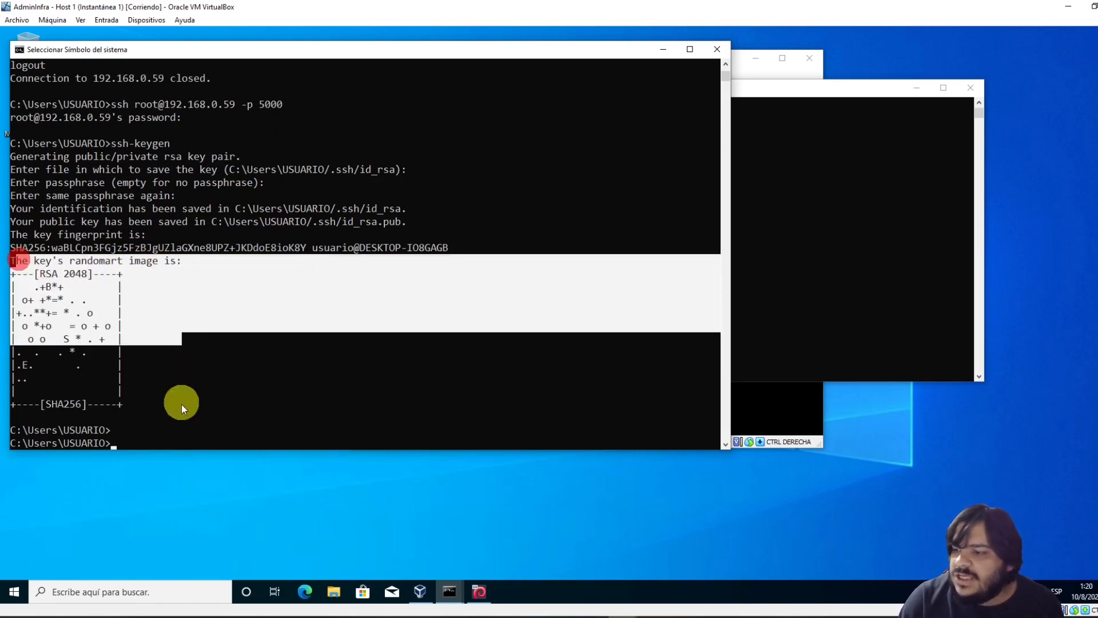
left_click(107, 407)
left_click(764, 229)
left_click(532, 311)
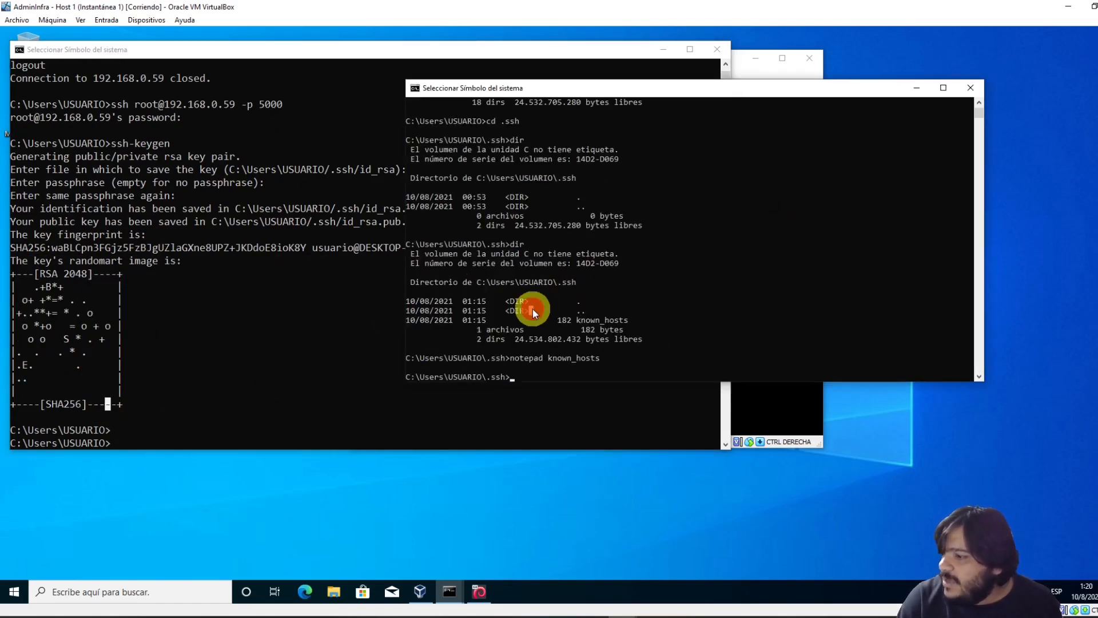
left_click(592, 329)
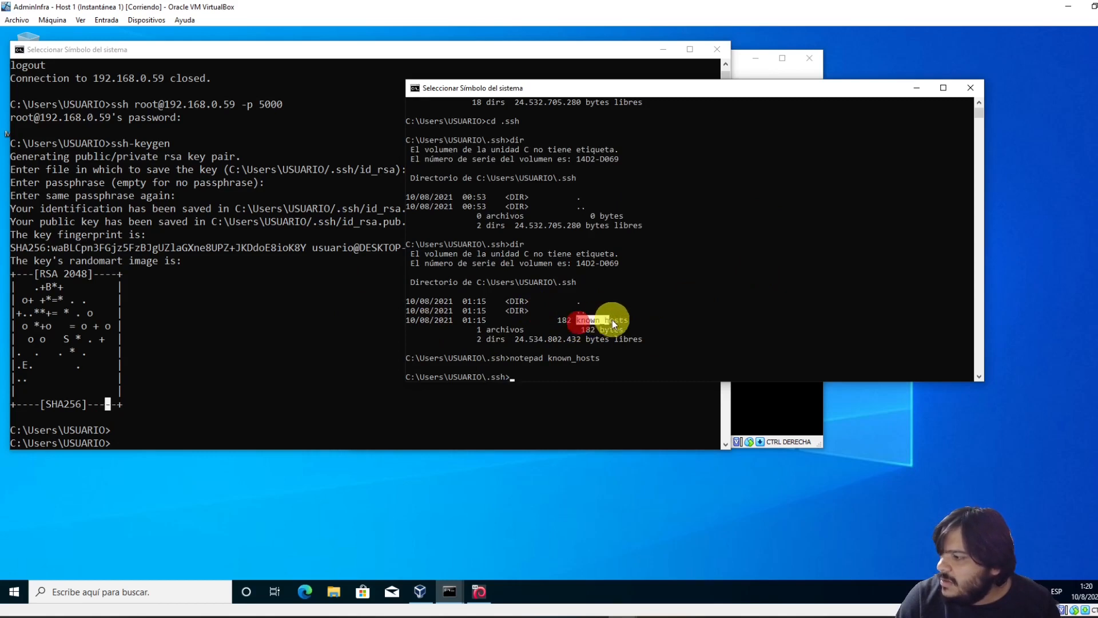
left_click_drag(612, 321, 630, 323)
left_click(626, 320)
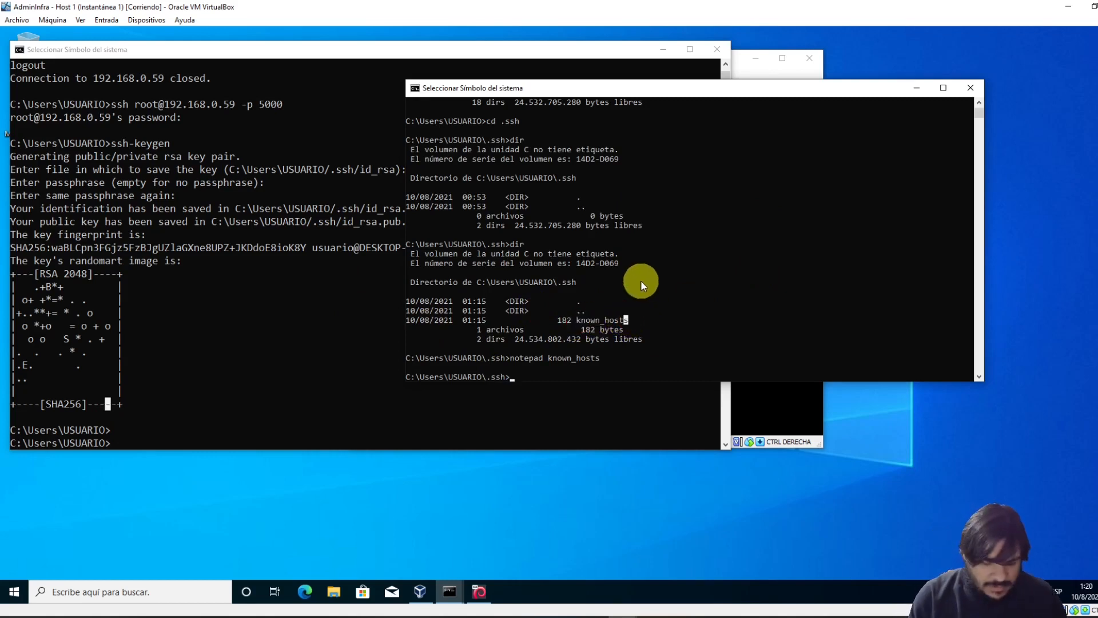
key("Escape")
Run dir to confirm id_rsa and id_rsa.pub, then enter the command notepad id_rsa.pub
type("dir")
key("Return")
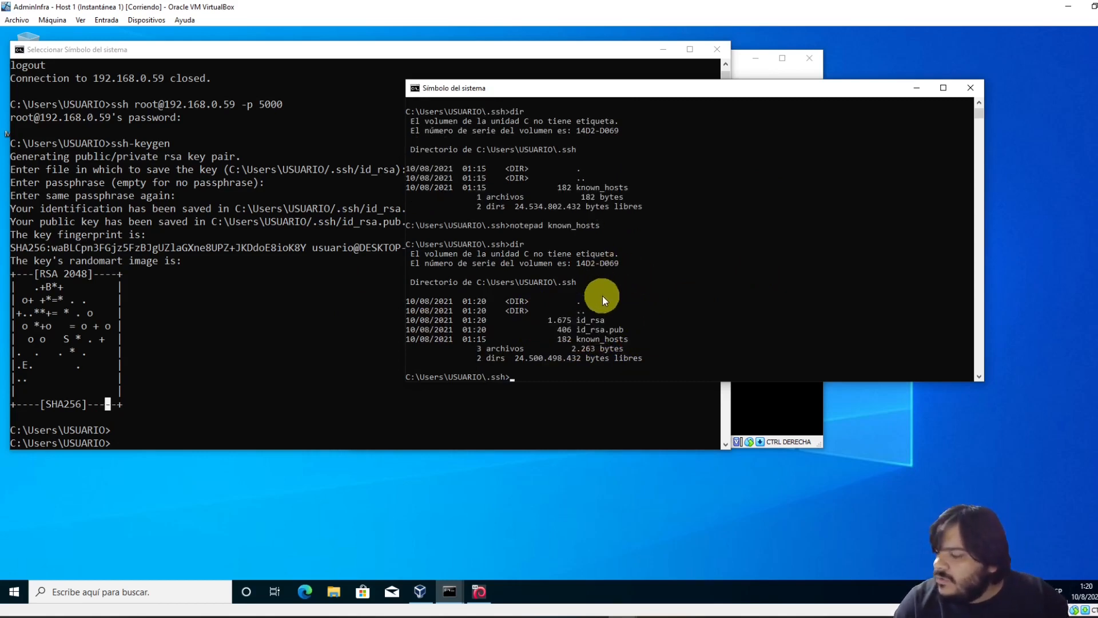
left_click_drag(578, 320, 608, 321)
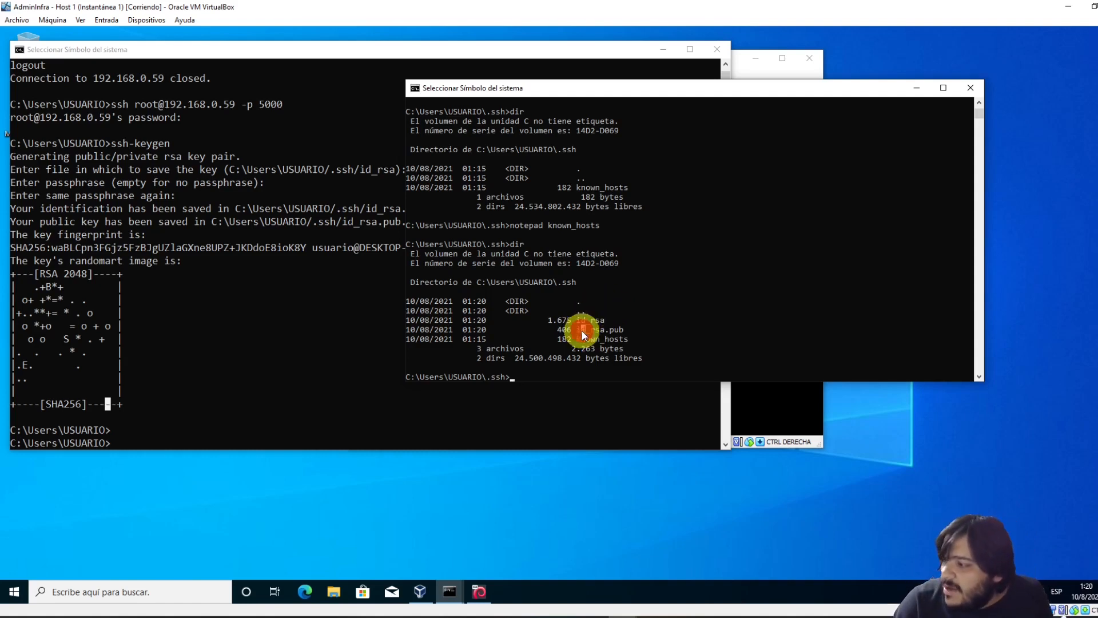
left_click_drag(626, 292, 634, 283)
type("notepad id_rsa")
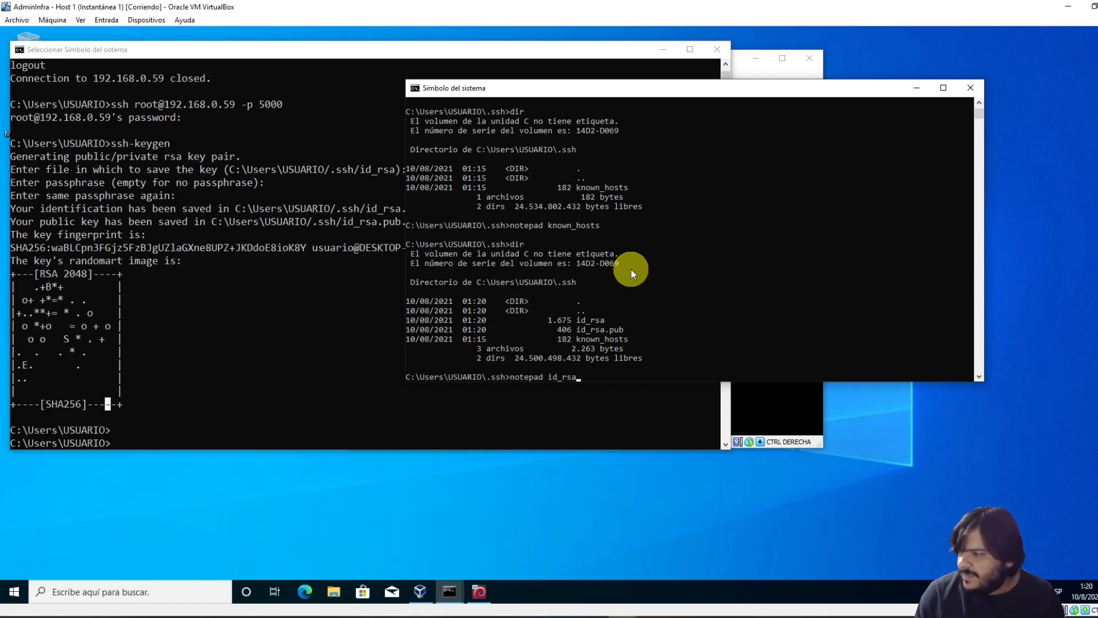
type(".pub")
Open id_rsa.pub in Notepad and copy the entire ssh-rsa key line with Edición > Copiar
key("Return")
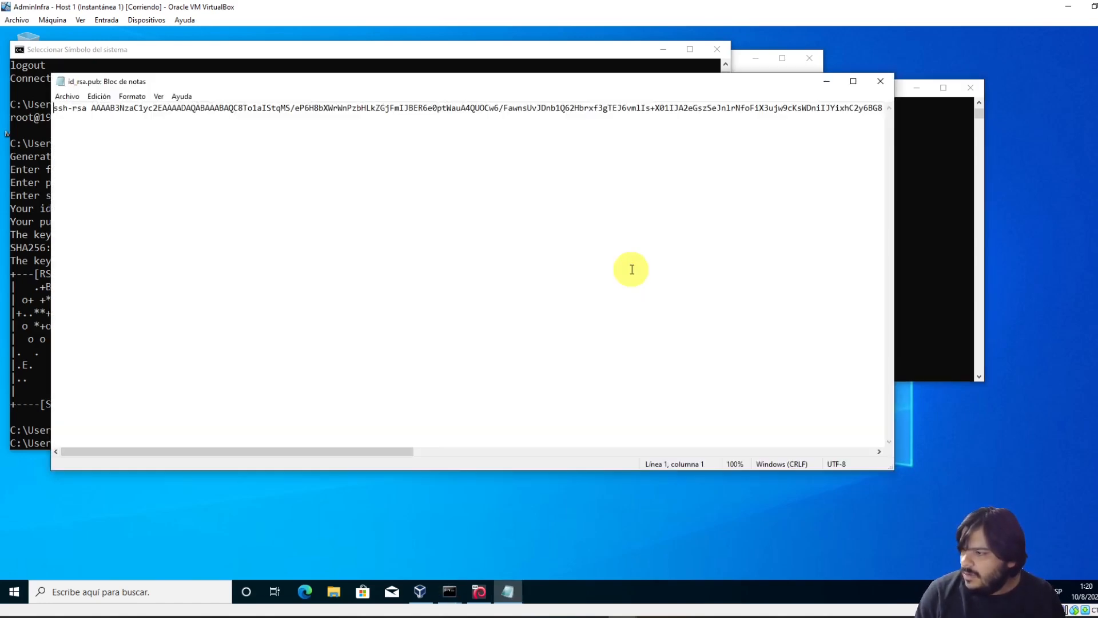
left_click_drag(204, 108, 259, 107)
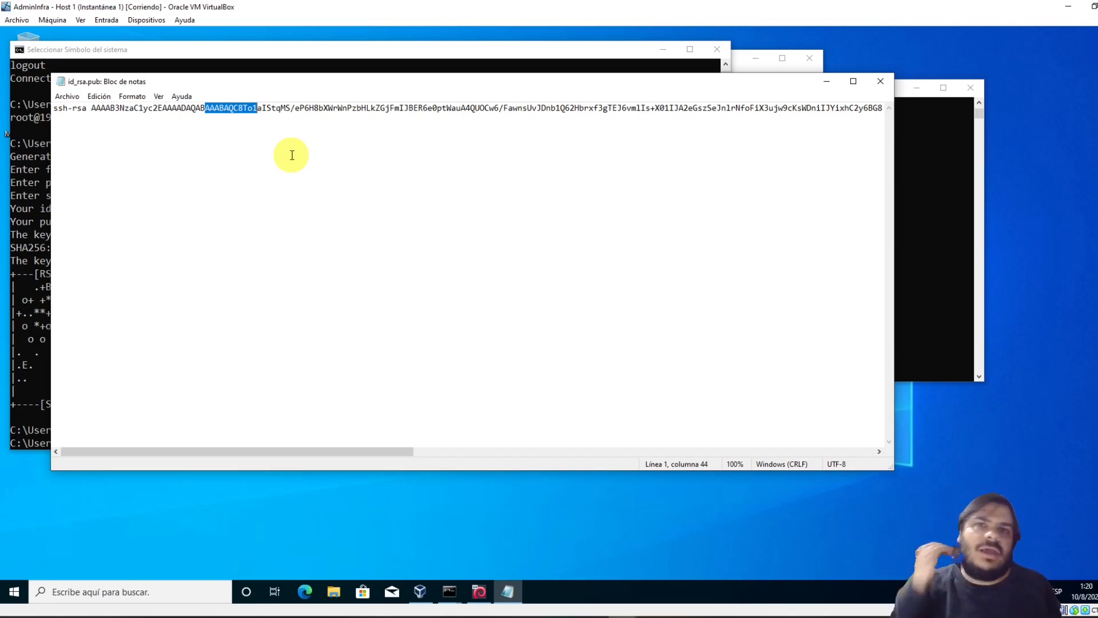
left_click(379, 109)
key("shift+Home")
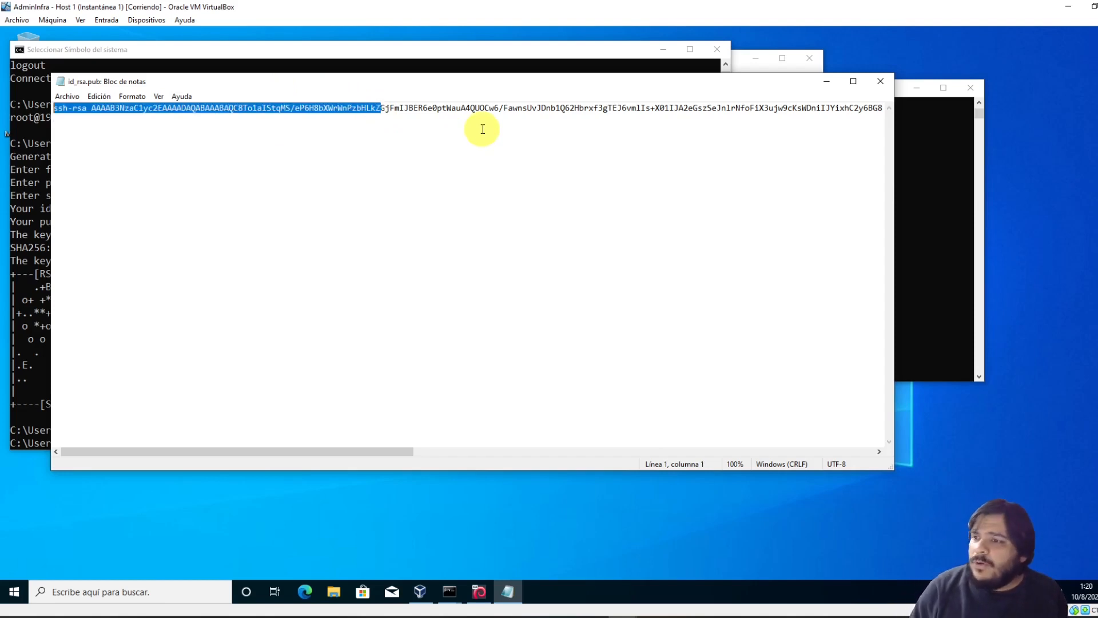
key("Home")
key("shift+End")
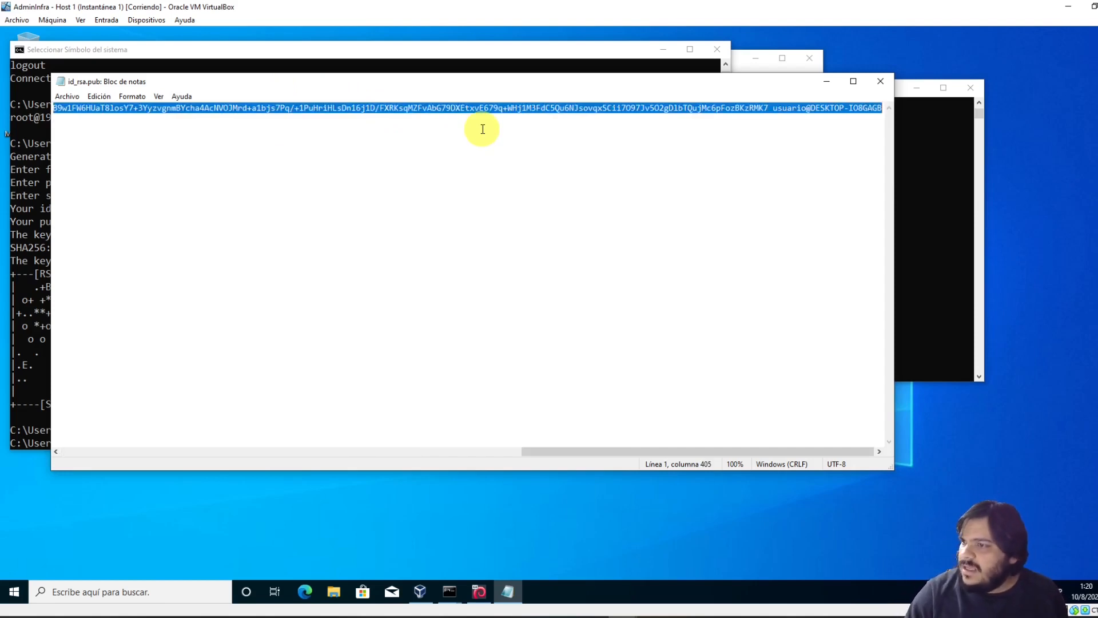
left_click(100, 96)
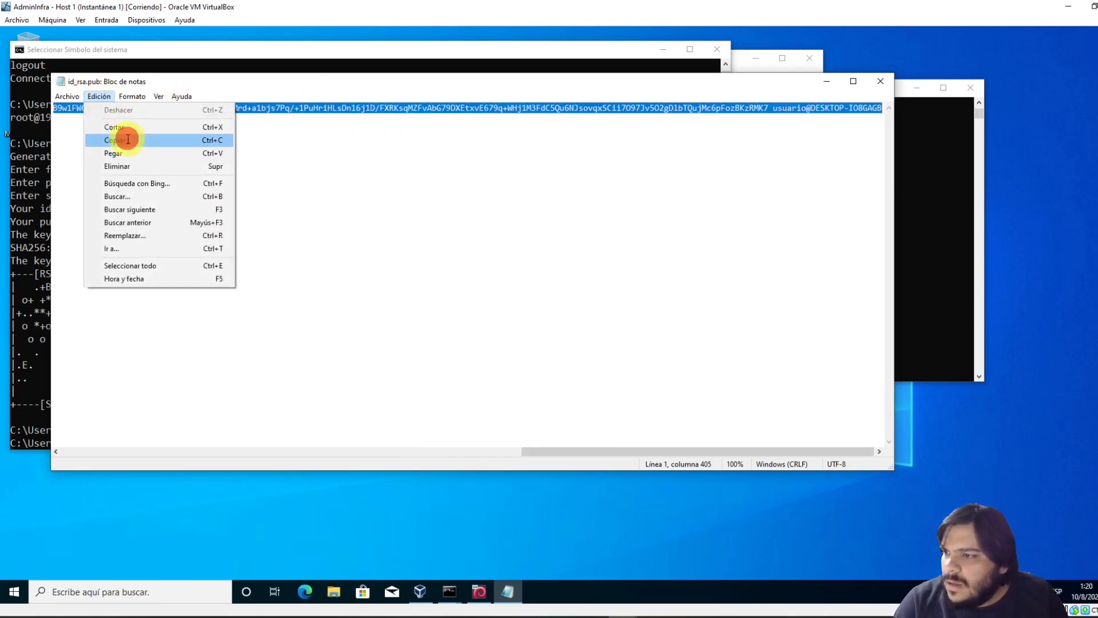
left_click(128, 139)
left_click(21, 226)
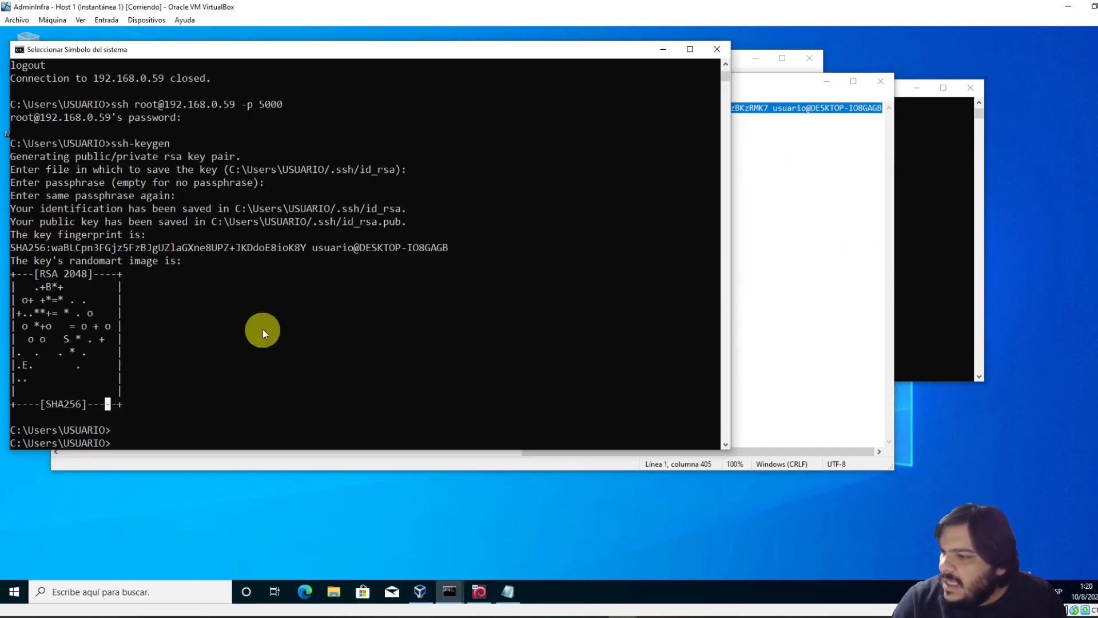
Log back in to node1 as root with the recalled ssh command on port 5000
key("Up")
key("Up")
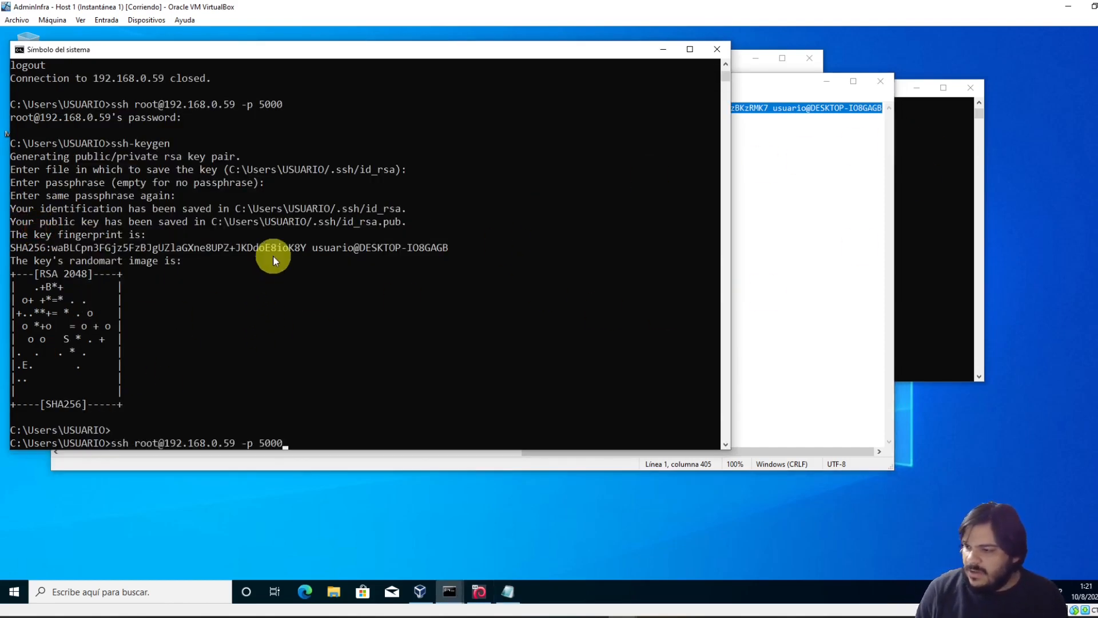
key("Return")
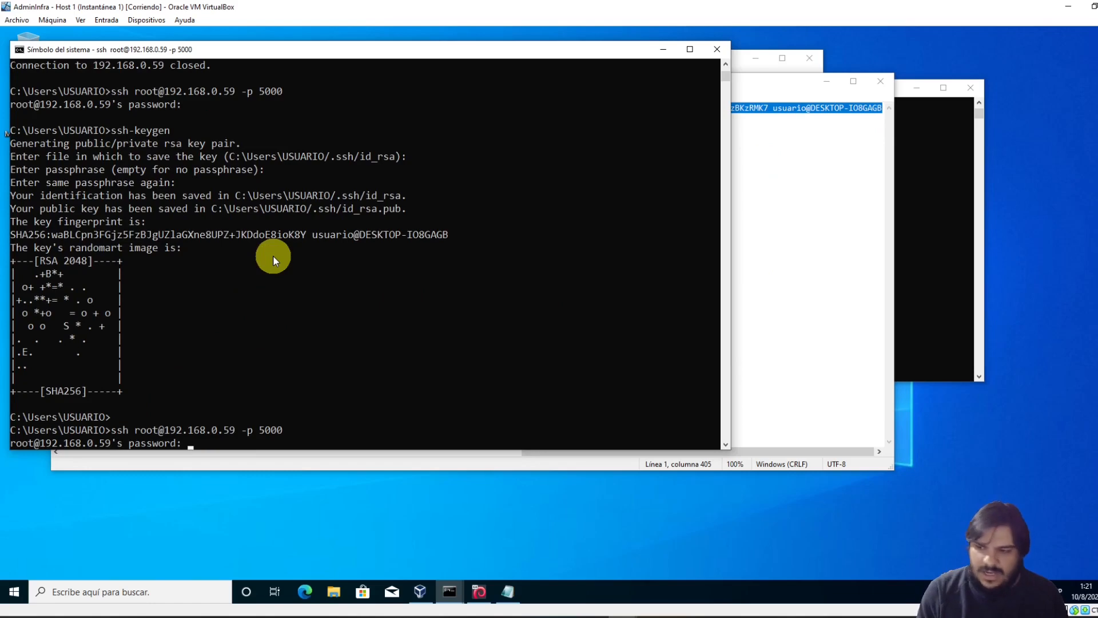
key("Return")
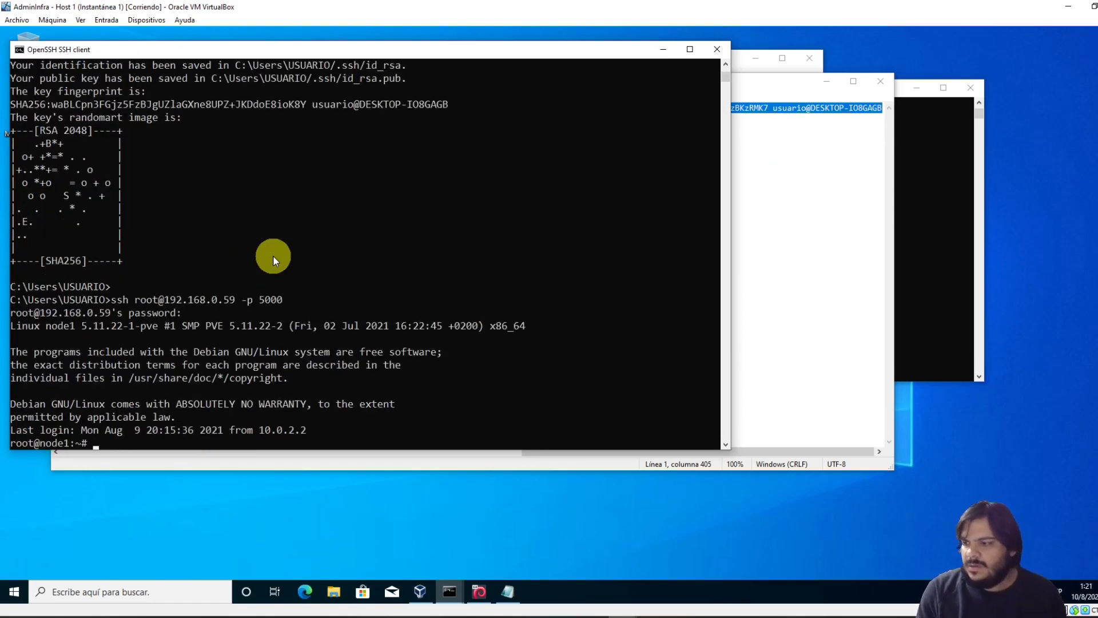
Move the id_rsa.pub Notepad window to the right, beside the node1 SSH console
left_click(949, 248)
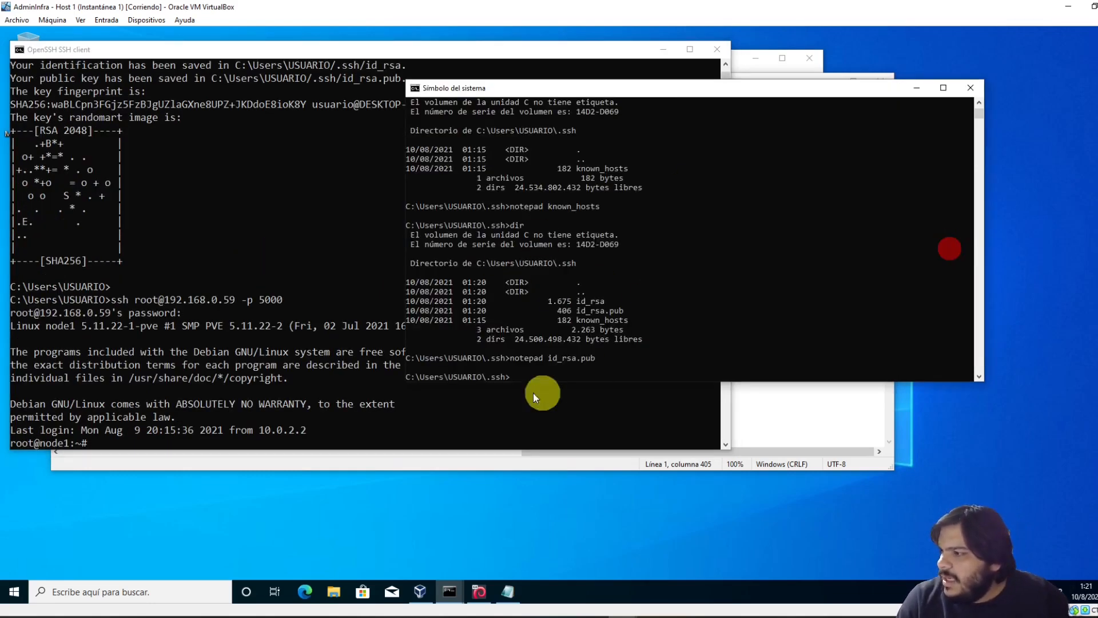
left_click_drag(567, 350, 607, 393)
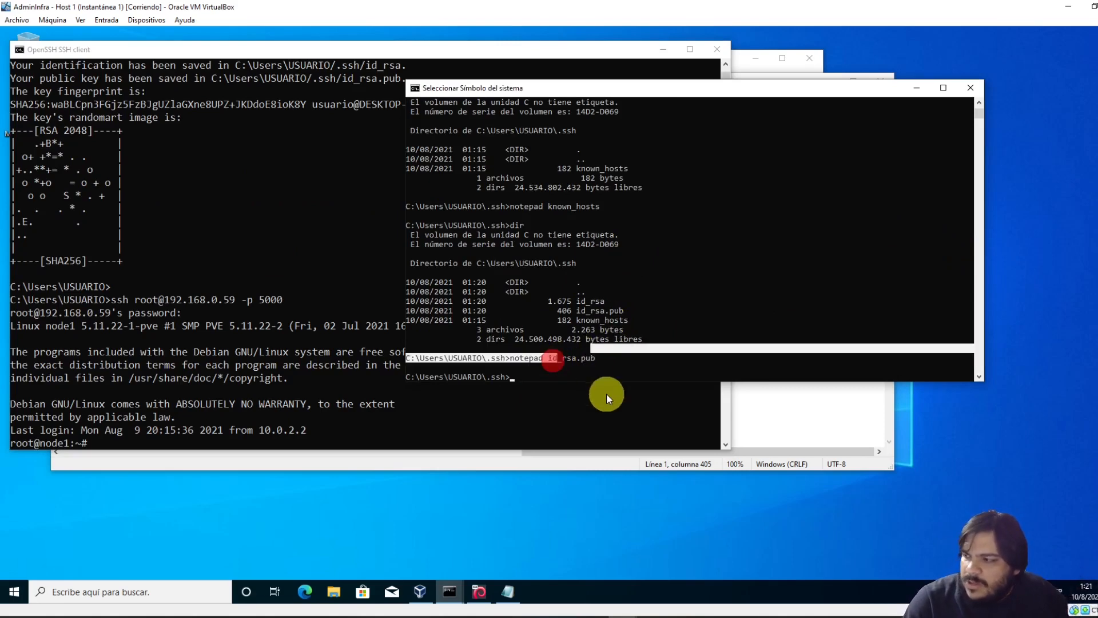
left_click(603, 369)
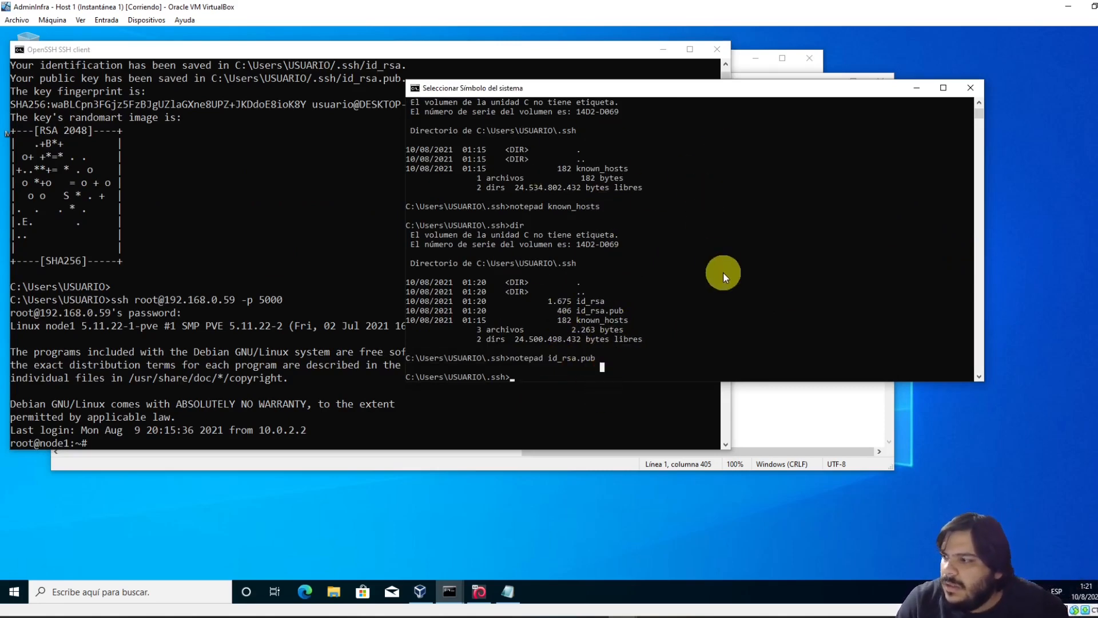
scroll(702, 278, "up", 5)
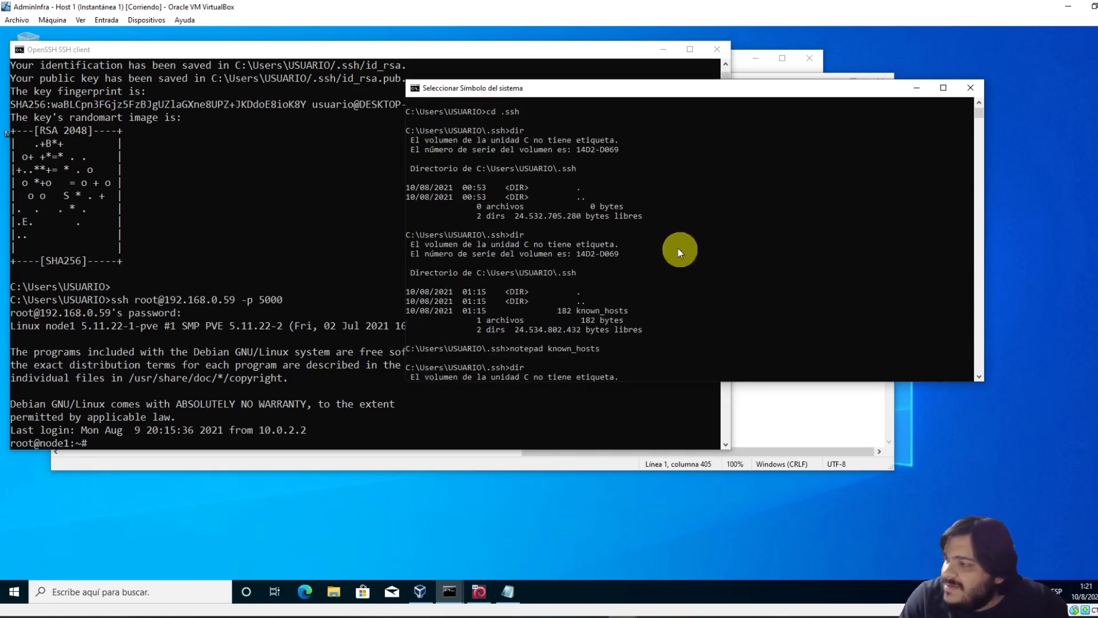
scroll(549, 274, "up", 6)
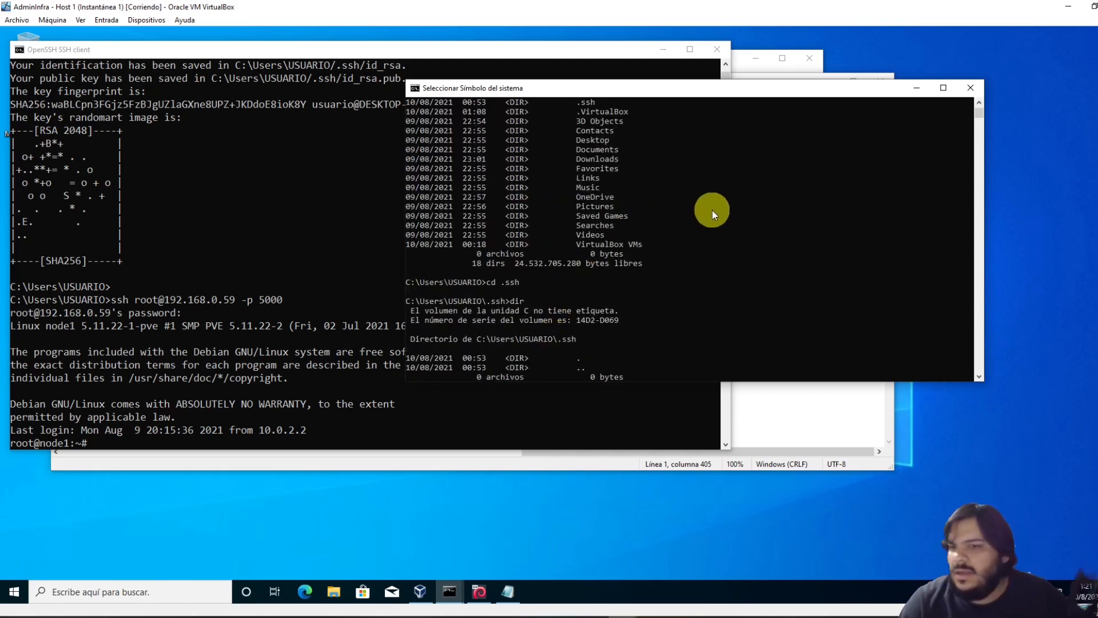
scroll(712, 211, "down", 15)
scroll(670, 218, "up", 6)
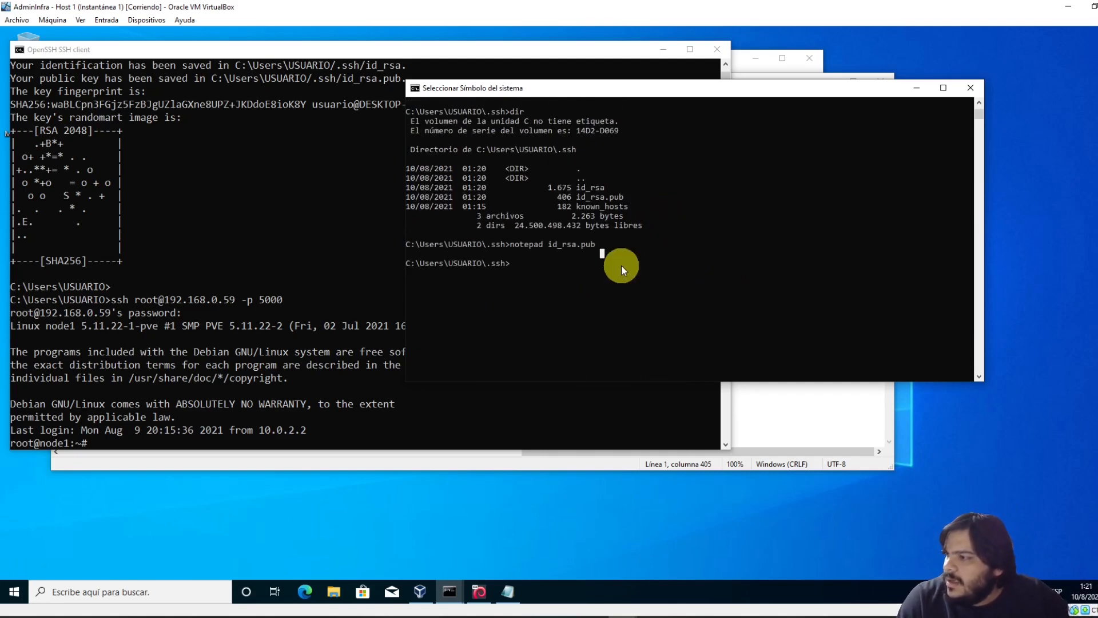
left_click(781, 409)
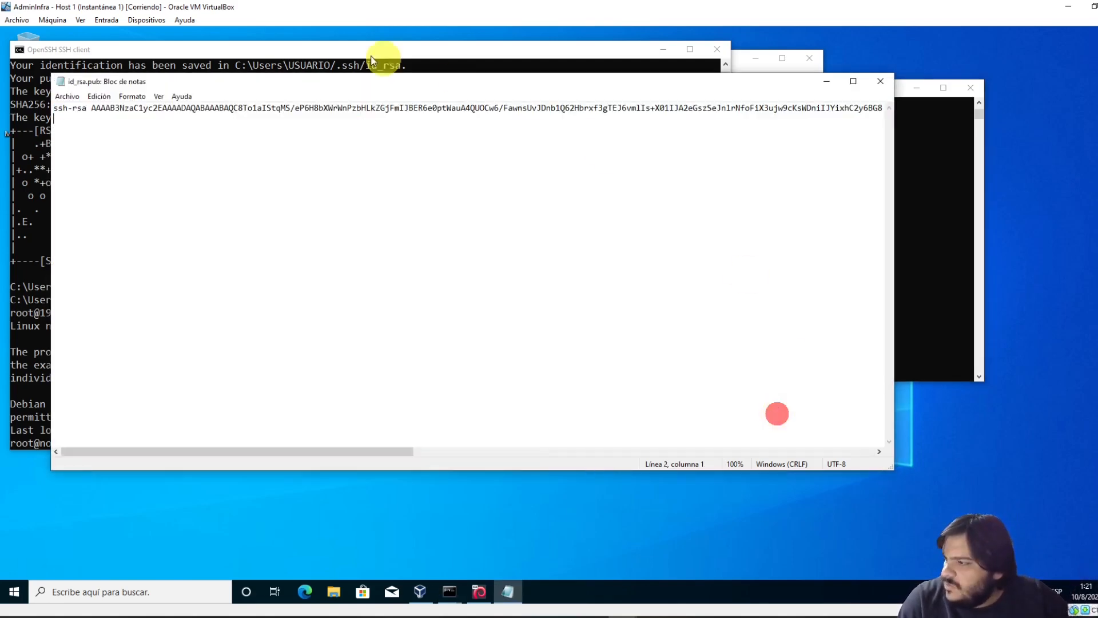
left_click_drag(299, 81, 481, 84)
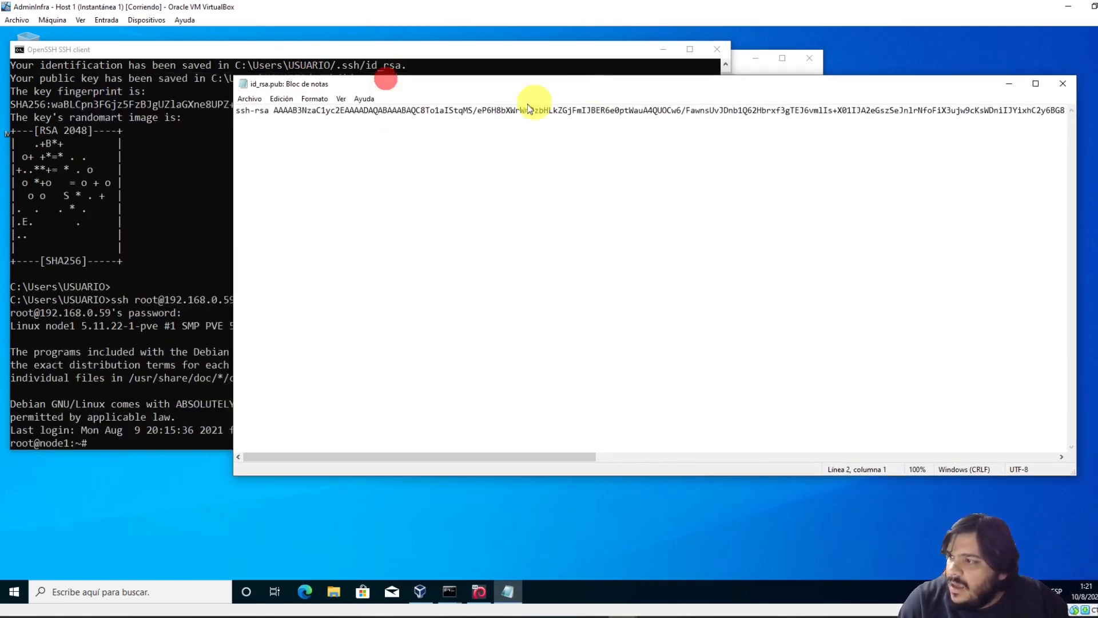
left_click(406, 113)
left_click(112, 396)
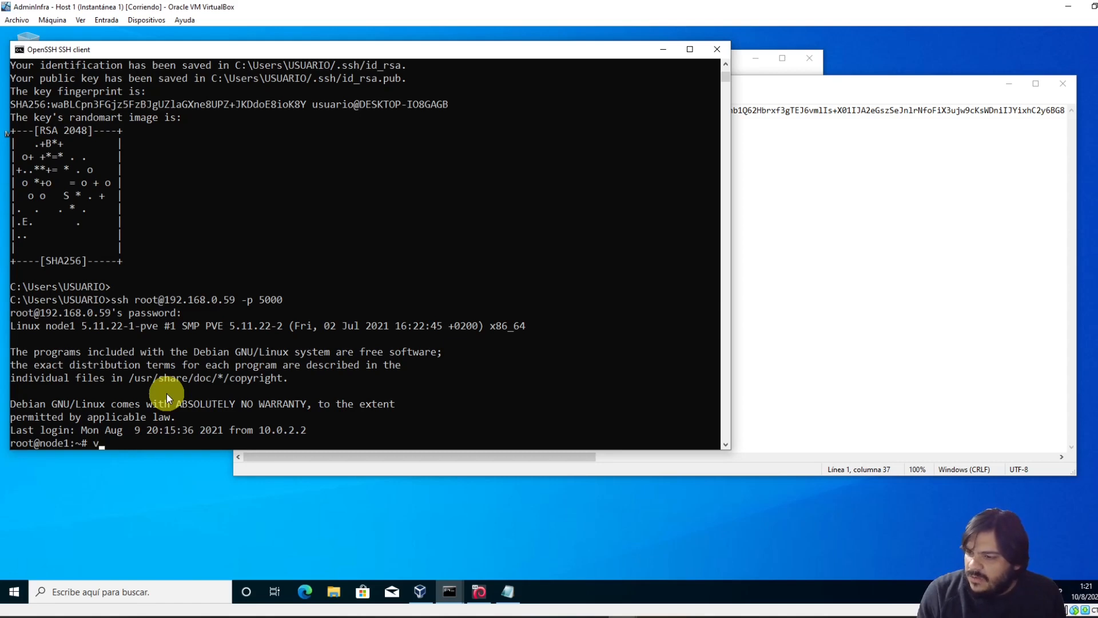
List root's home with ls -la, showing the .ssh folder, and confirm the directory is /root with pwd
type("ls")
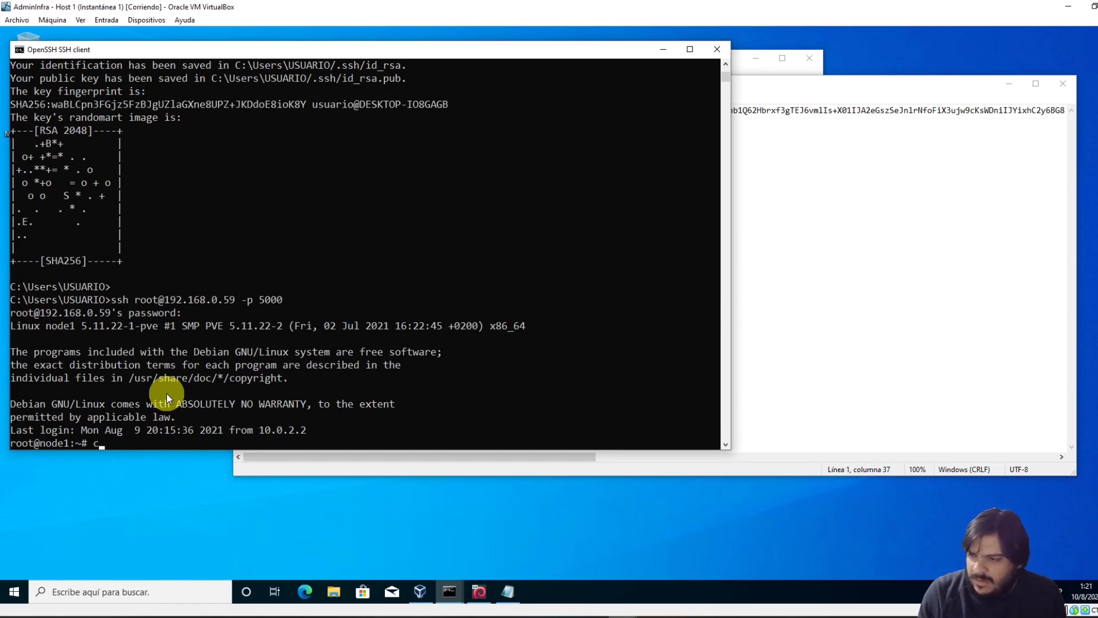
type(" -la")
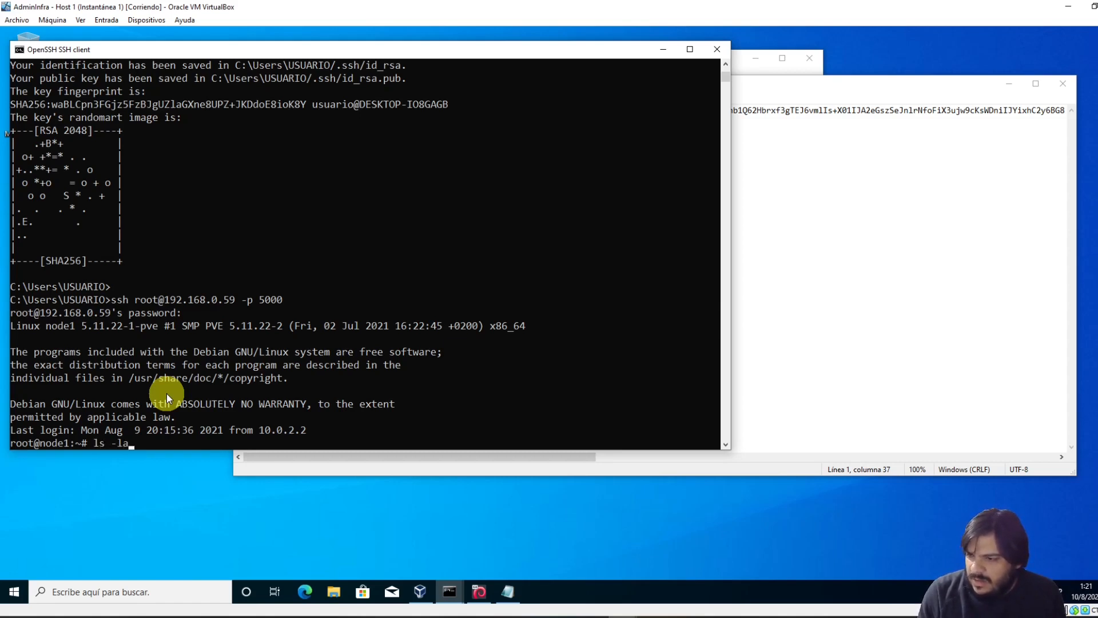
key("Return")
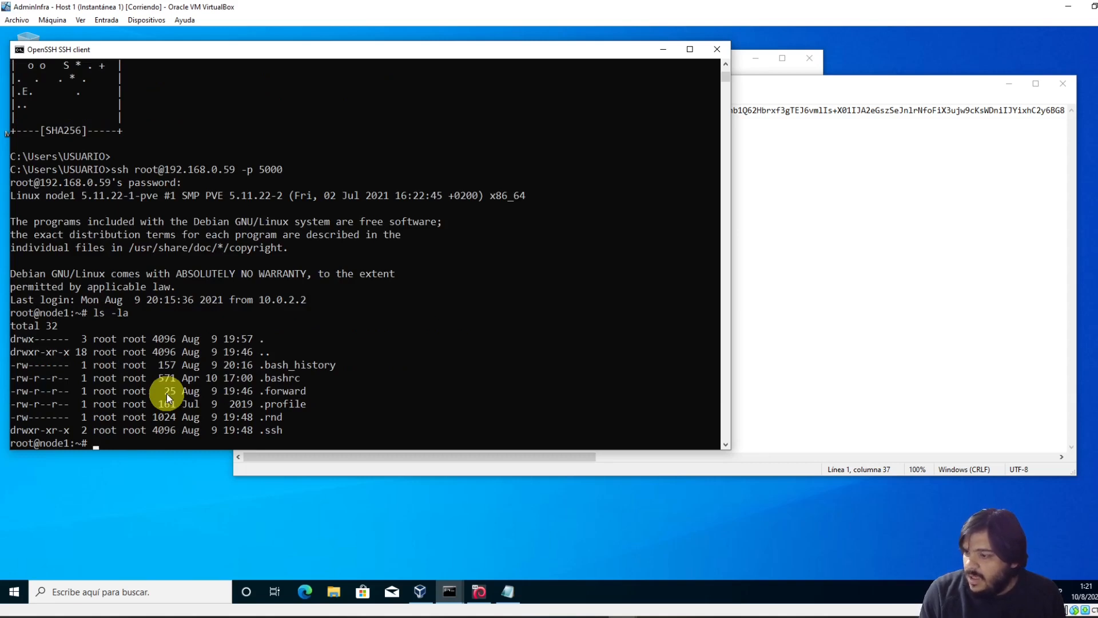
left_click_drag(259, 430, 282, 431)
key("ctrl+c")
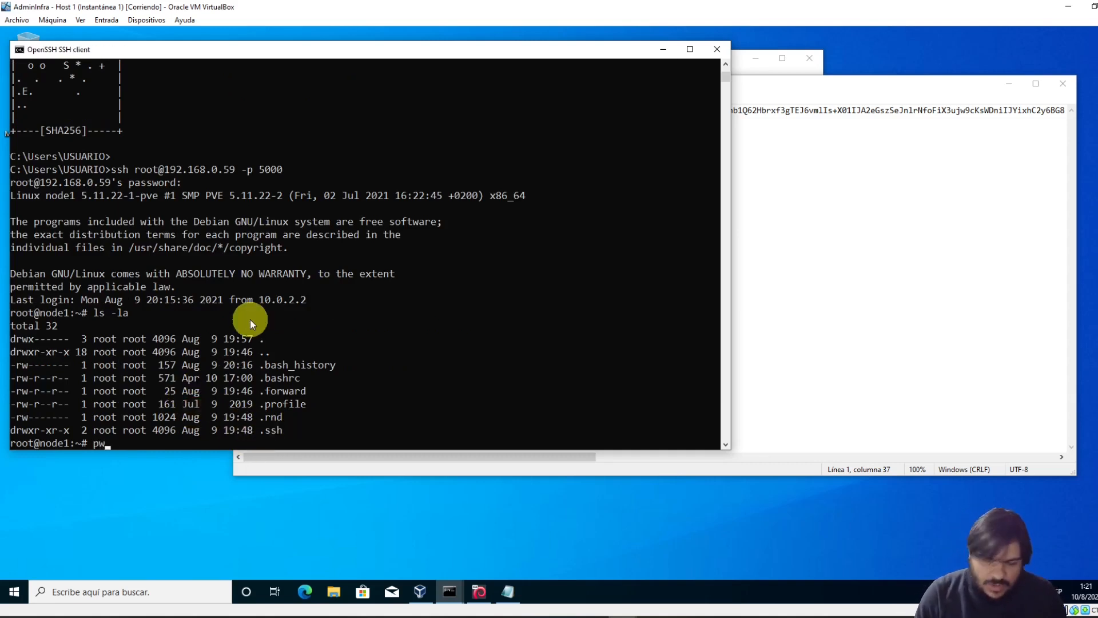
type("pwd")
key("Return")
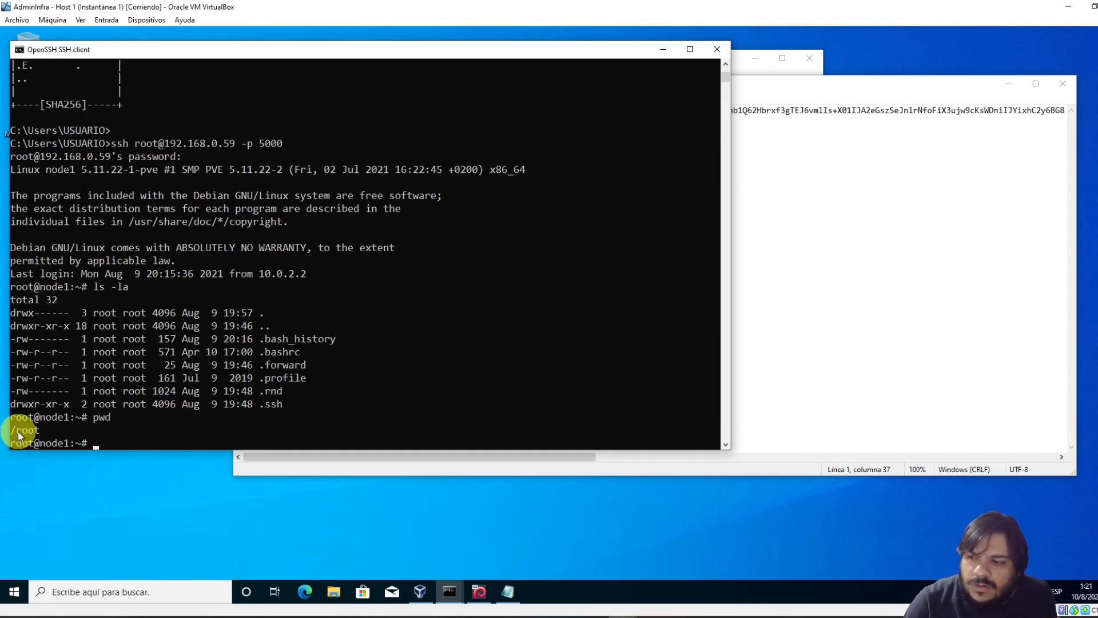
left_click_drag(11, 431, 43, 435)
left_click_drag(260, 404, 284, 404)
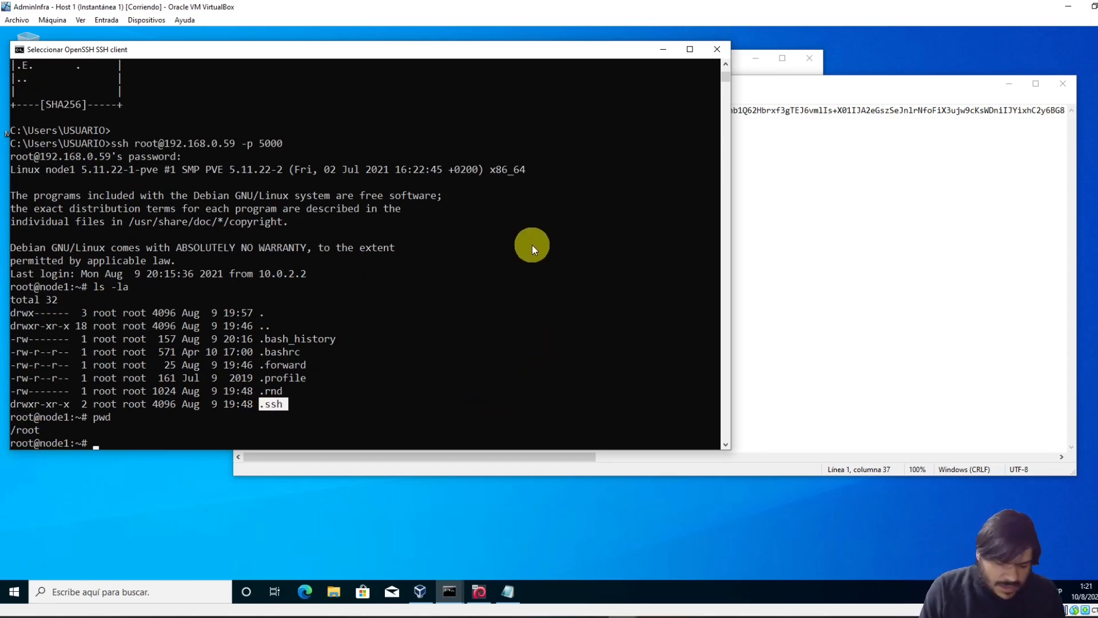
key("Escape")
Tab-complete vi .ssh/ to list authorized_keys, config, id_rsa and id_rsa.pub
type("vi")
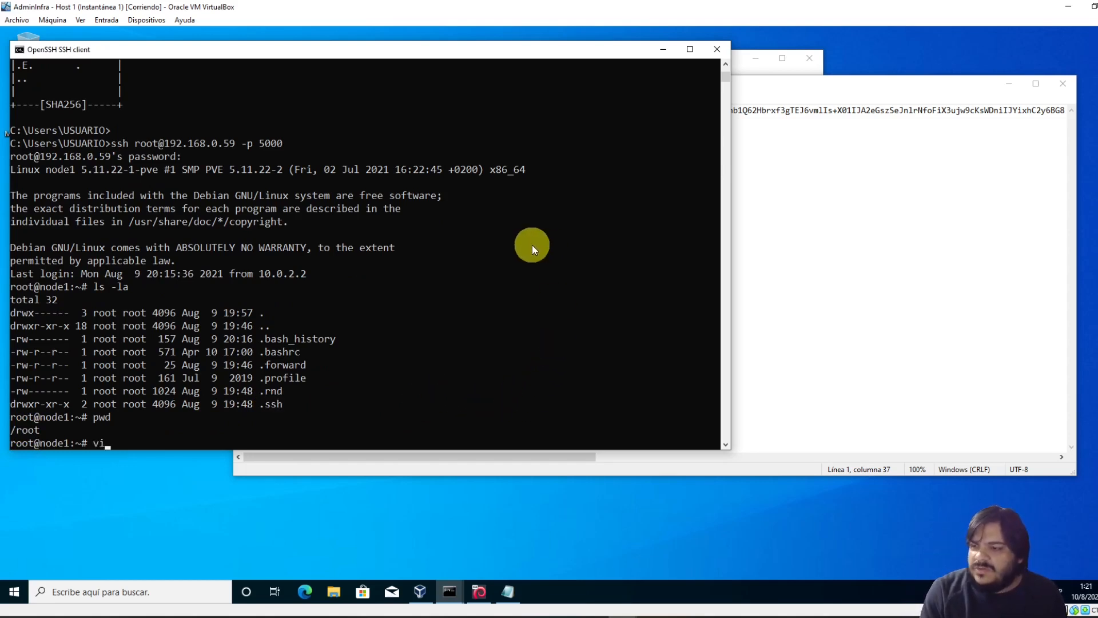
type(" .s")
key("Tab")
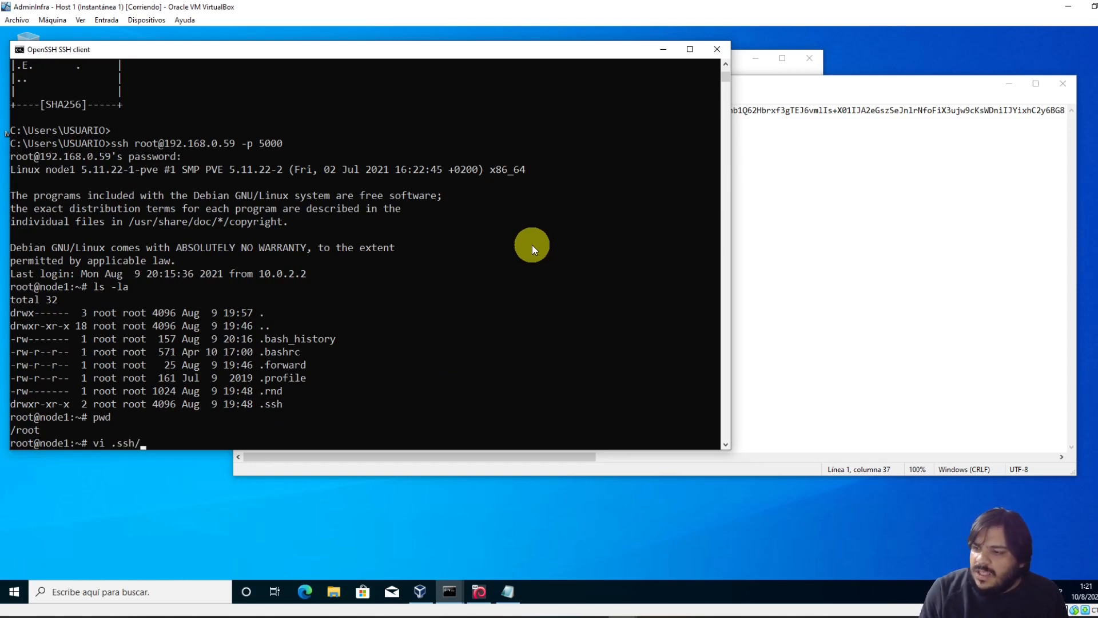
key("Tab")
key("Tab")
key("Tab")
key("Tab")
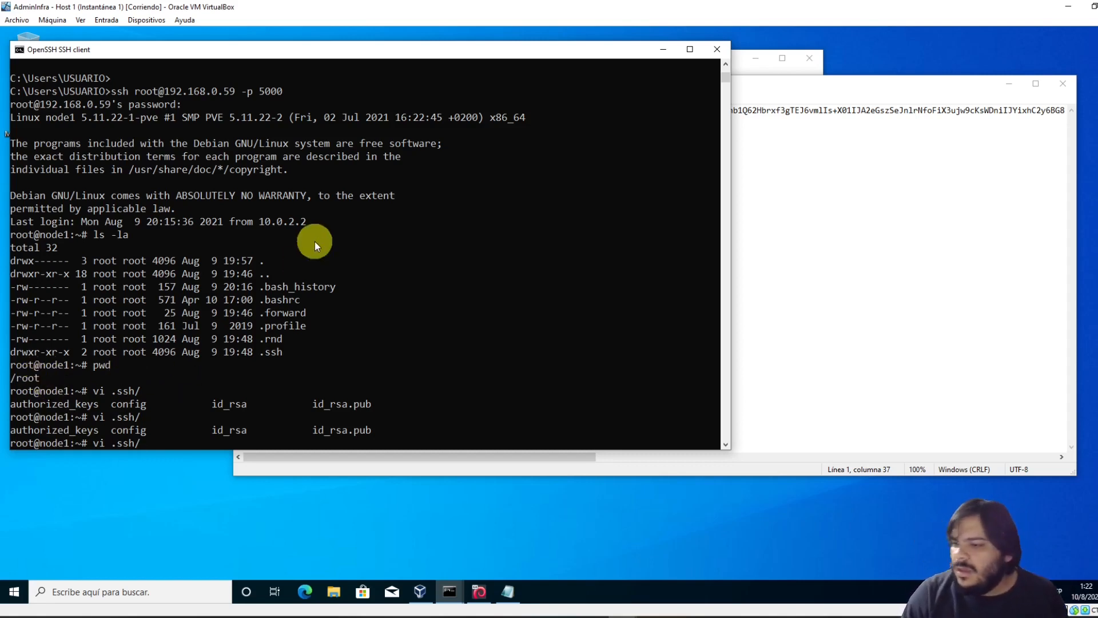
Open .ssh/authorized_keys in vi and move to the empty second line
type("auto")
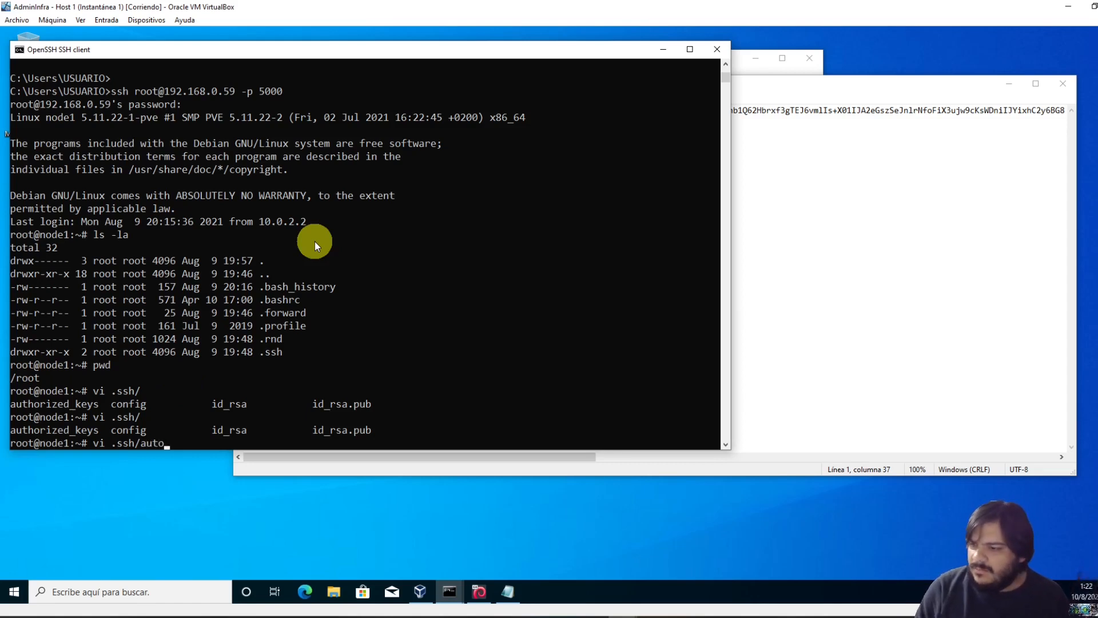
key("Tab")
key("Return")
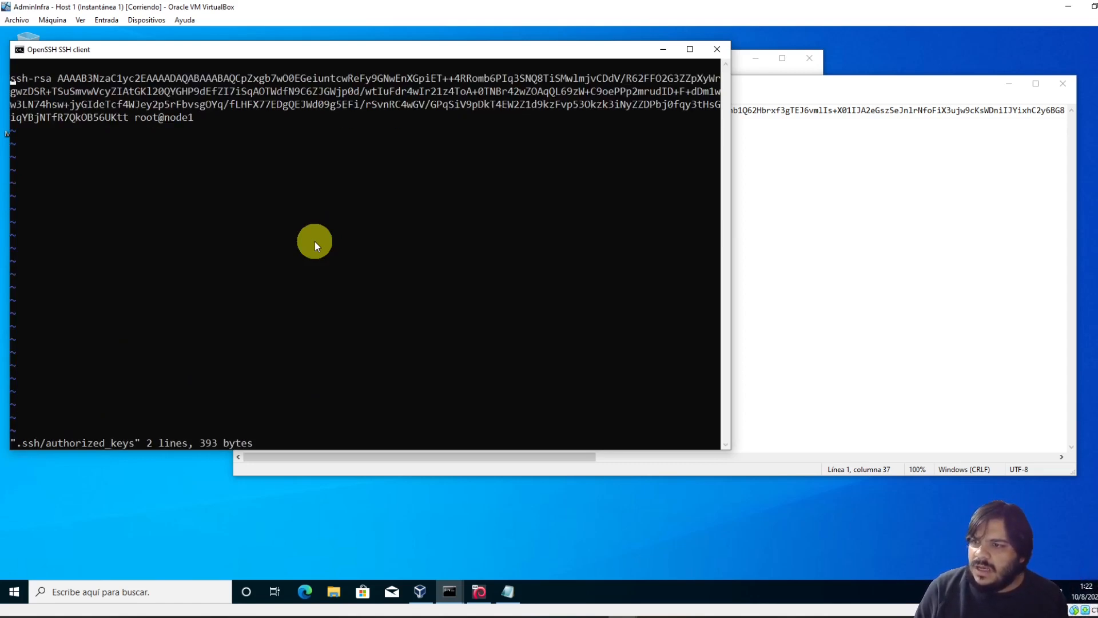
key("Down")
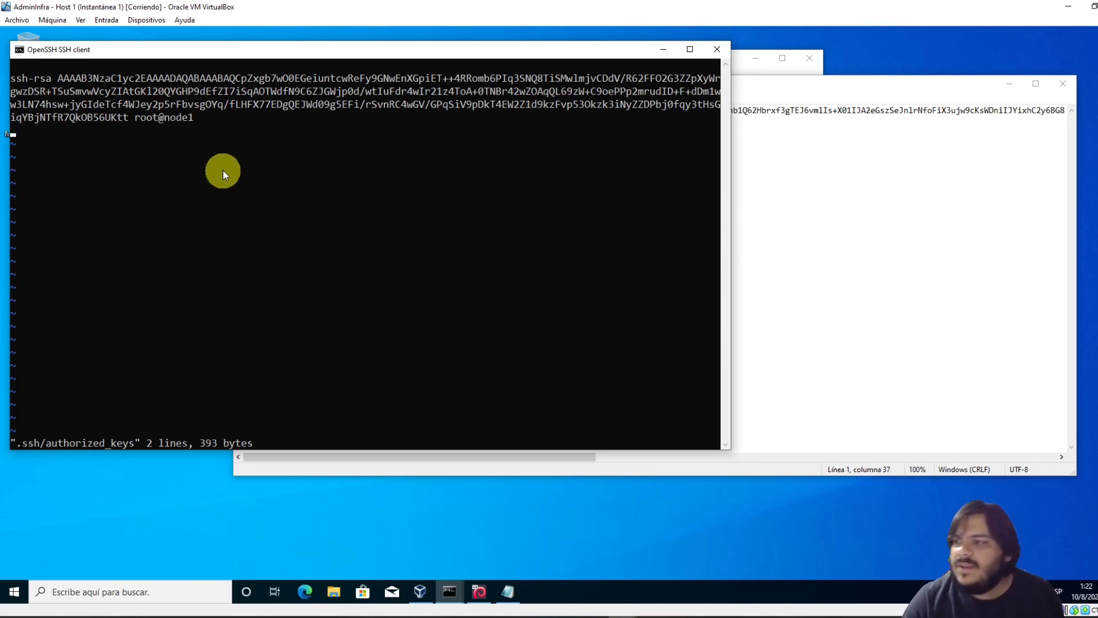
Copy the Windows public key from Notepad and paste it as line 2 of authorized_keys
left_click(907, 152)
left_click(747, 112)
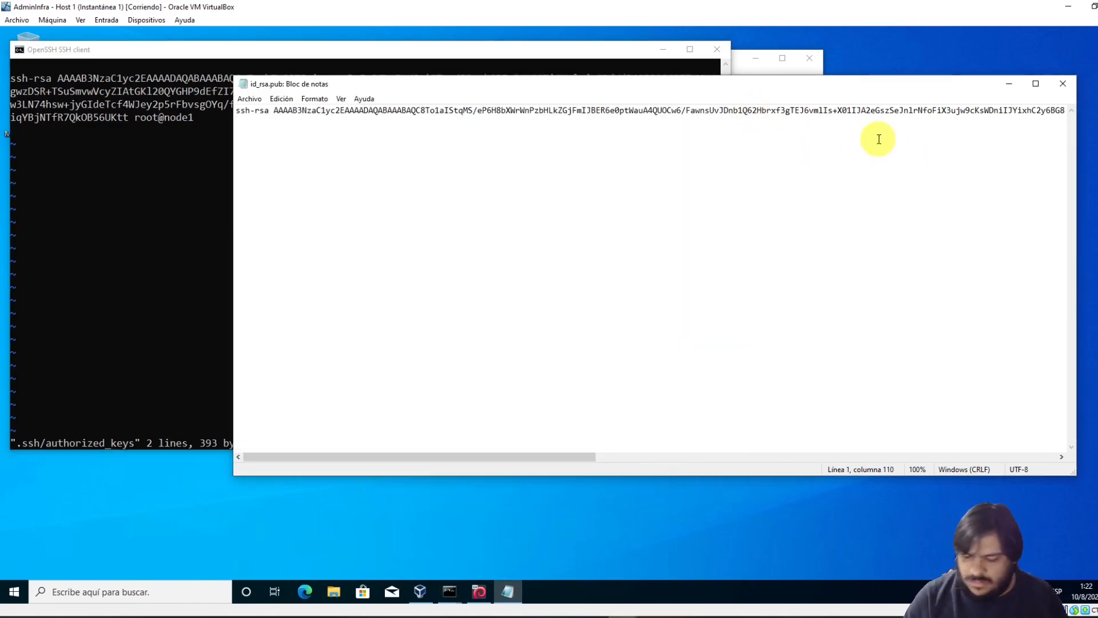
key("ctrl+a")
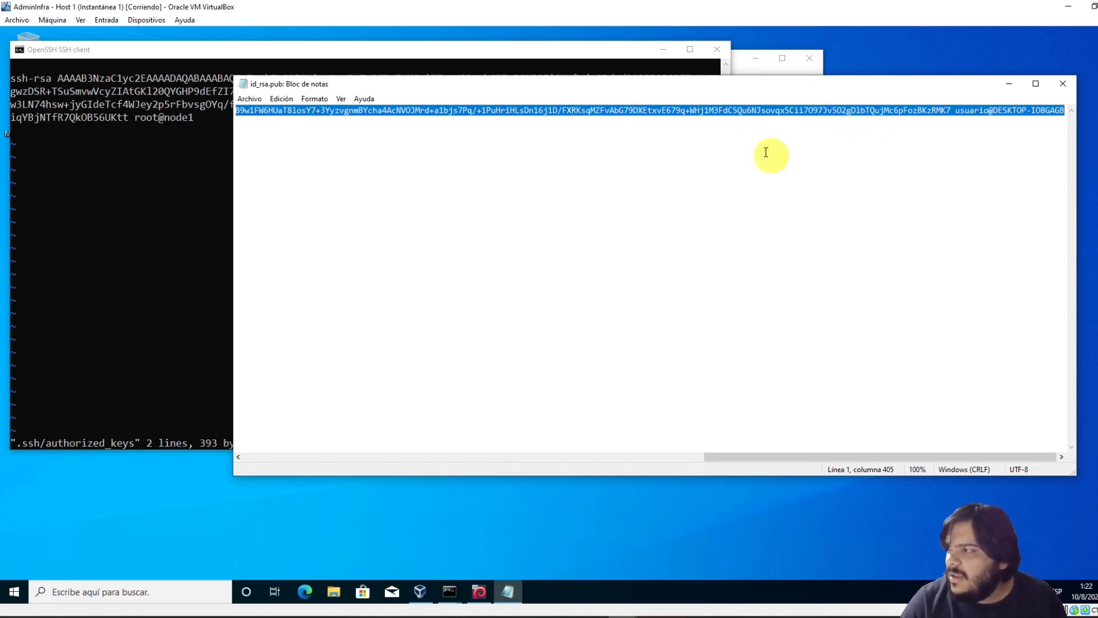
left_click(96, 193)
right_click(52, 135)
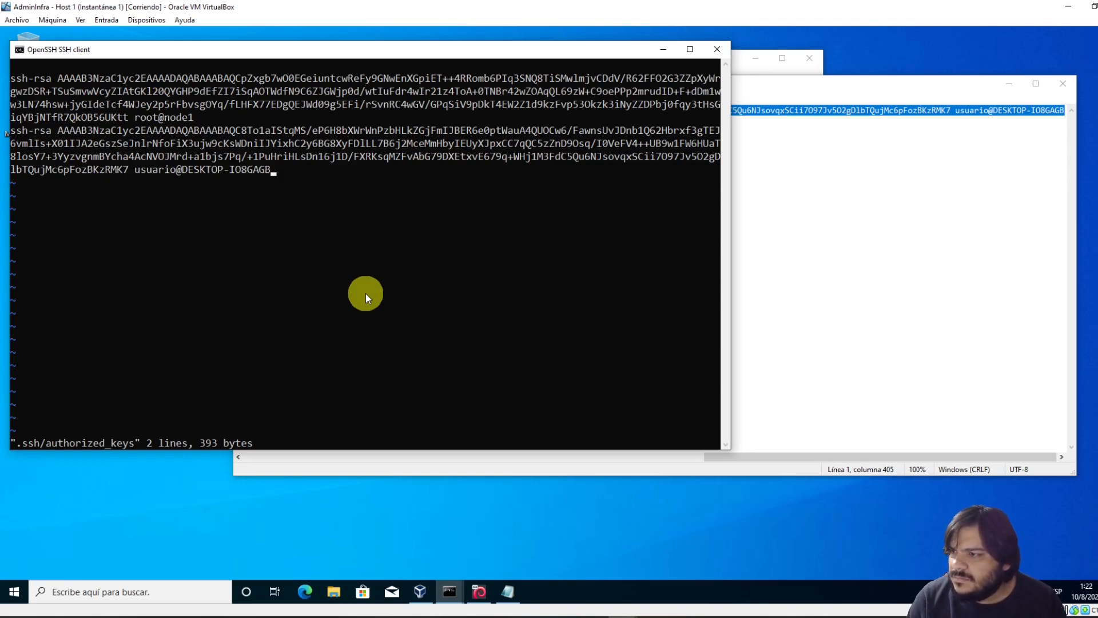
key("Escape")
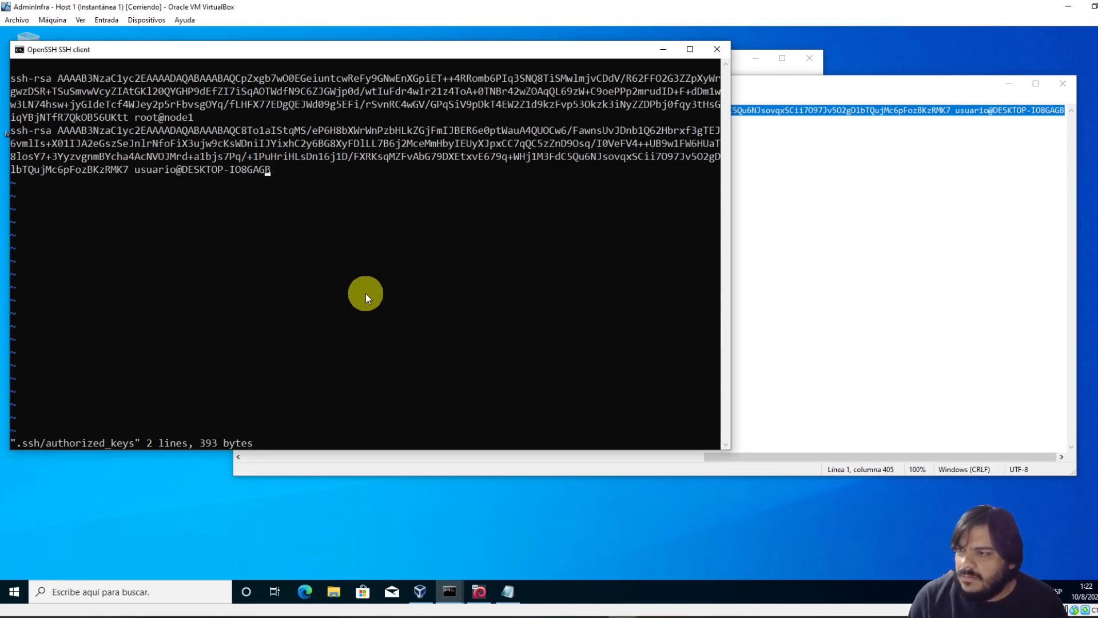
left_click_drag(136, 171, 175, 174)
left_click(197, 171)
left_click_drag(270, 171, 180, 174)
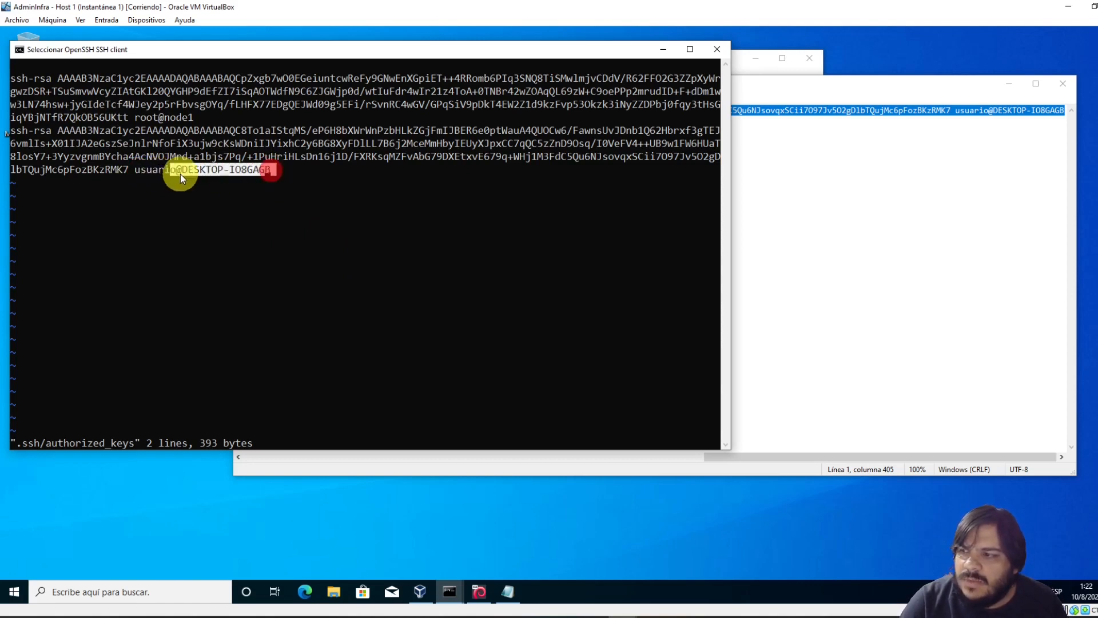
left_click(219, 163)
Save authorized_keys with :wq, log out, and reconnect to node1 on port 5000 without a password
type(":wq")
key("Return")
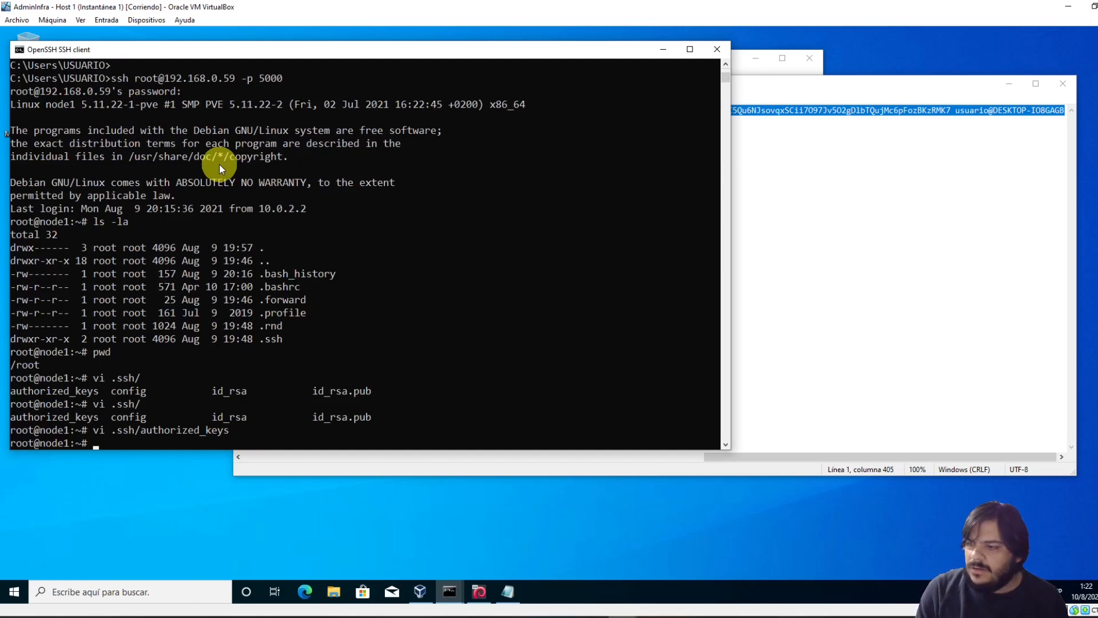
type("exit")
key("Return")
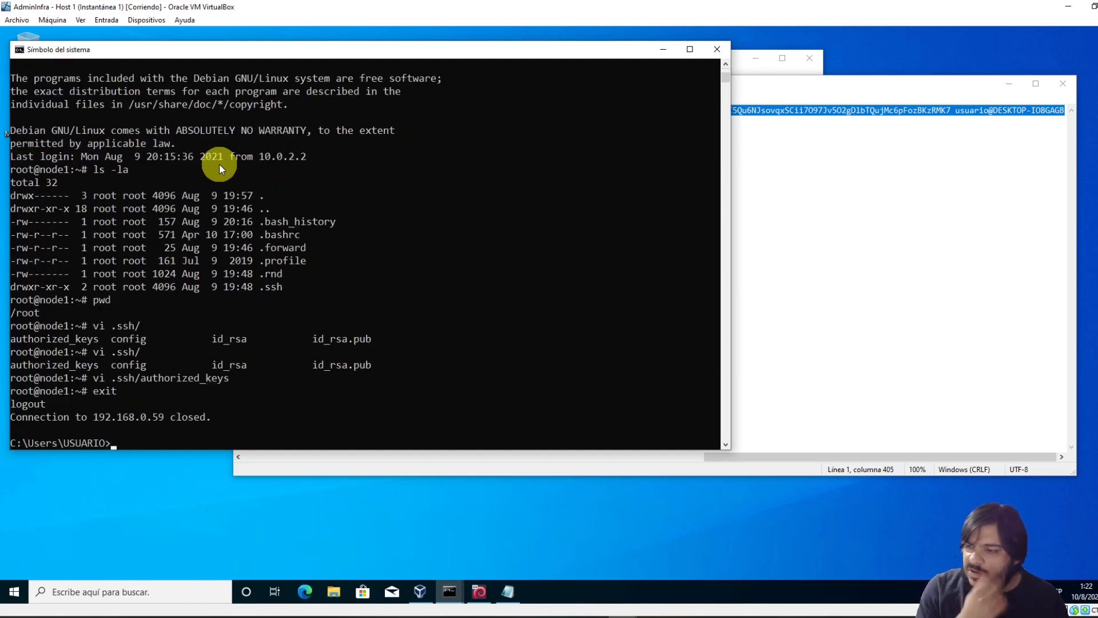
key("Up")
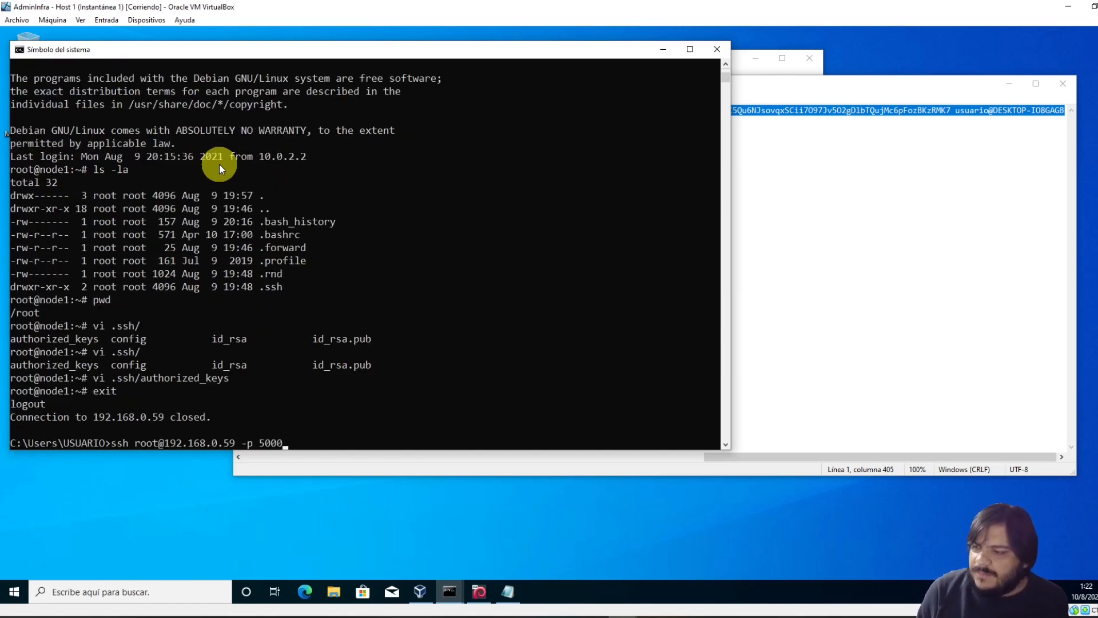
key("Return")
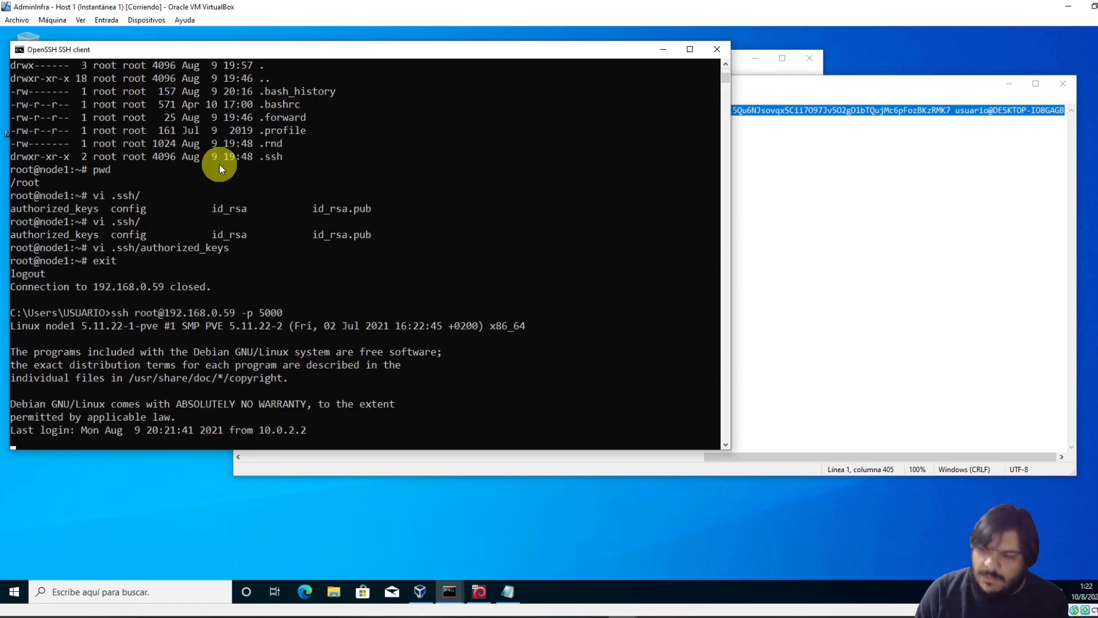
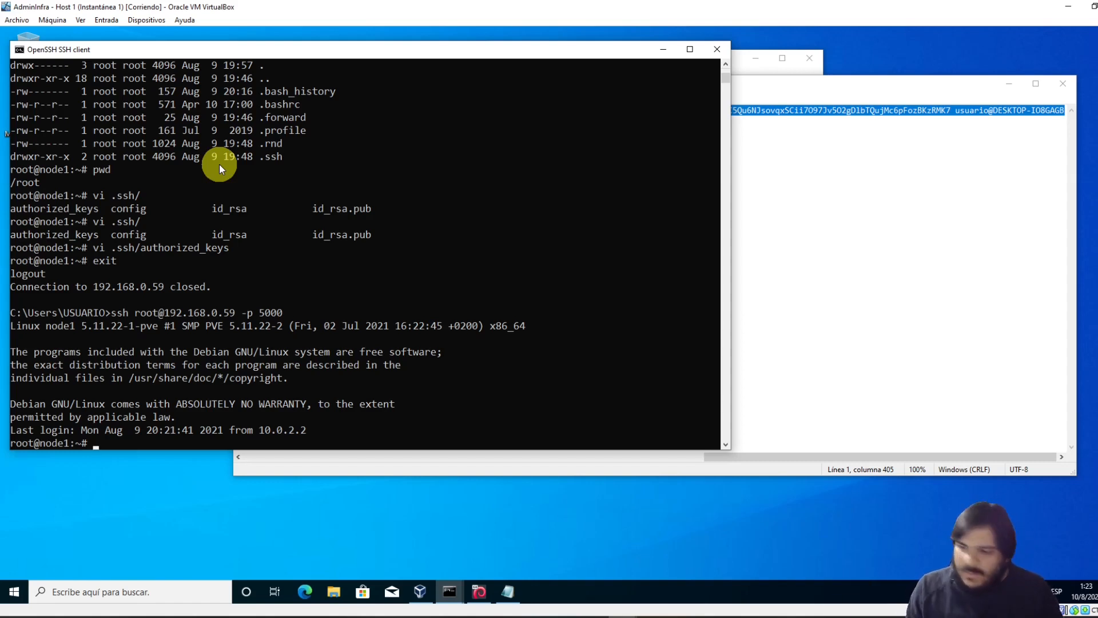
Exit the node1 SSH session and run 'notepad hostnamedeservidores.bat' to create the batch file
type("exit")
key("Return")
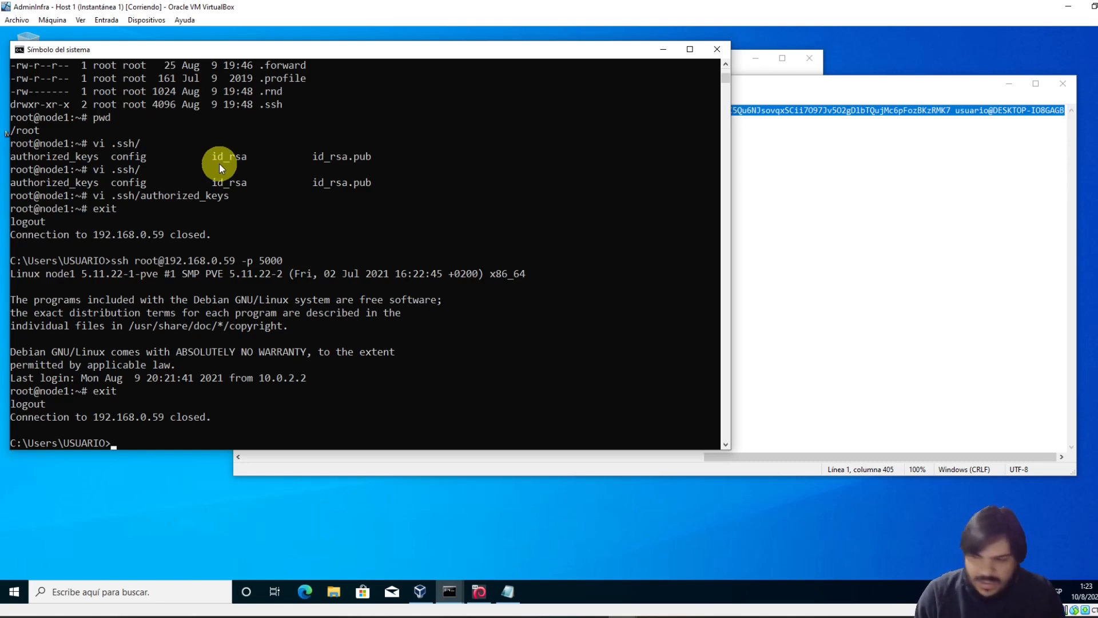
type("notepad")
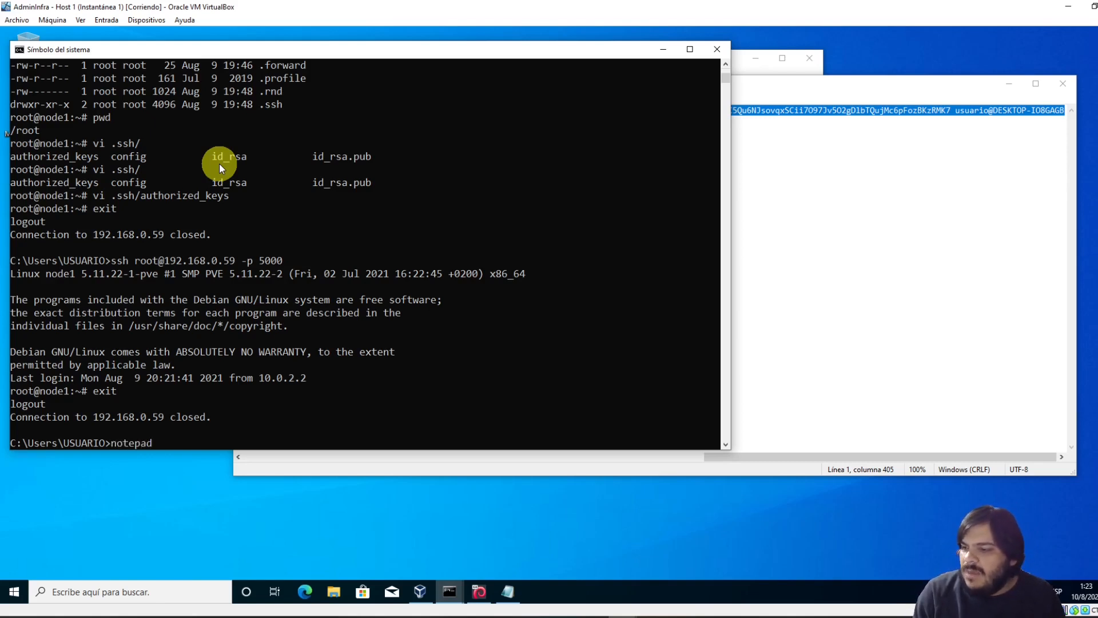
type(" h")
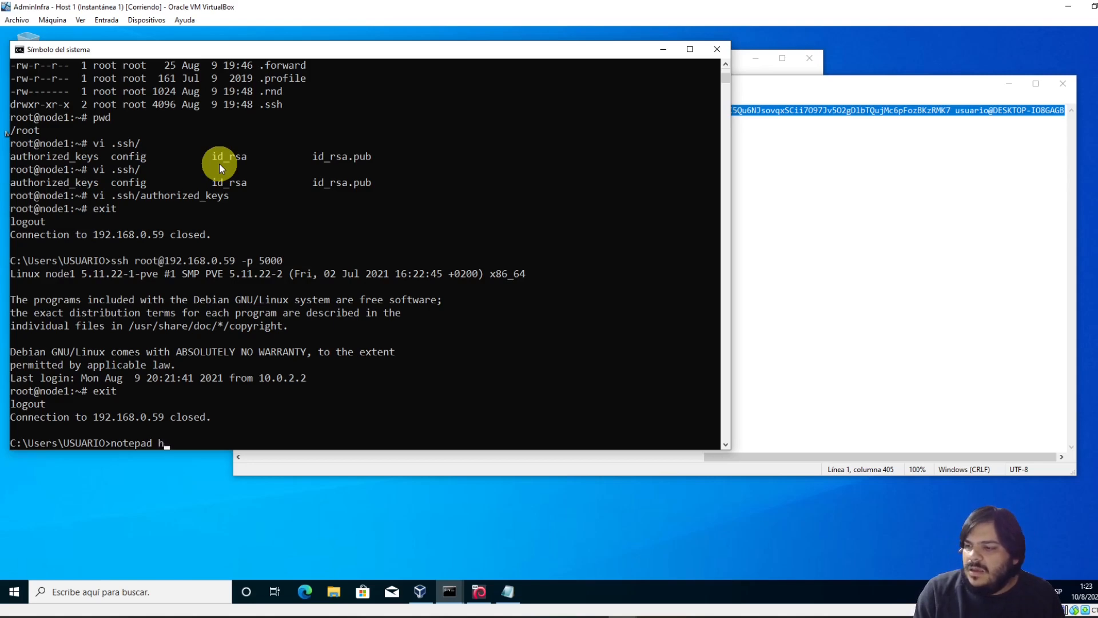
type("ostnamedeserv")
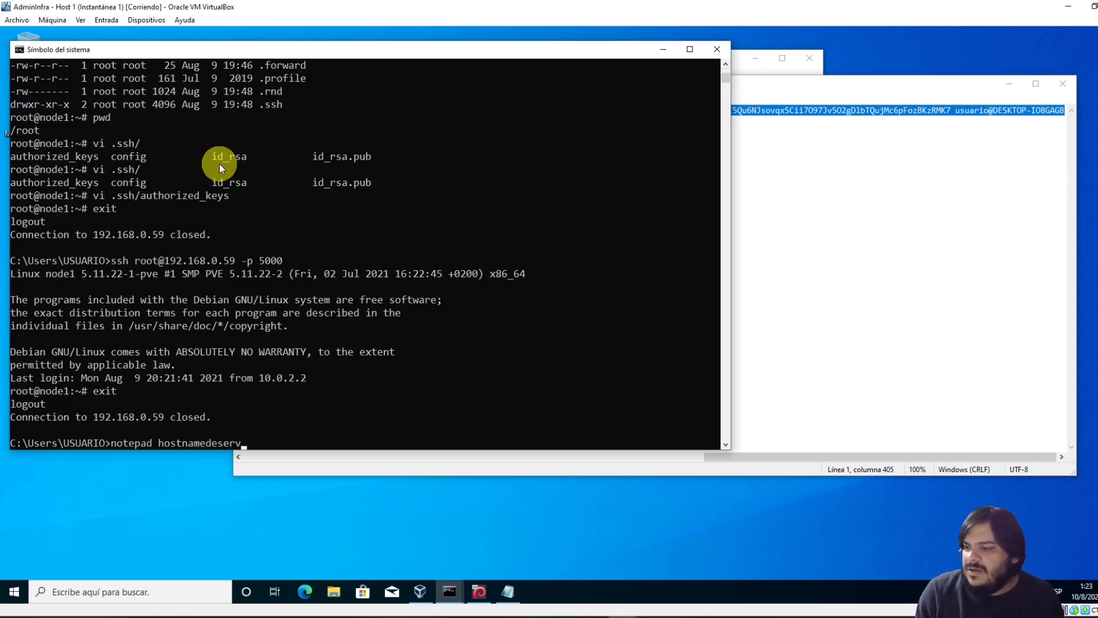
type("idores.bat")
key("Return")
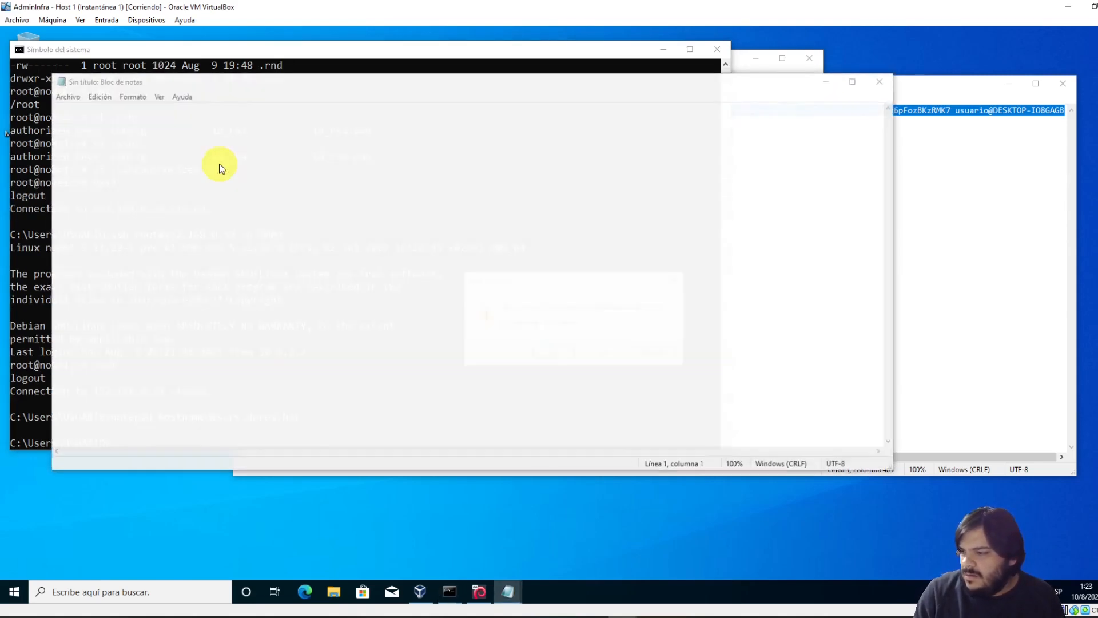
key("Return")
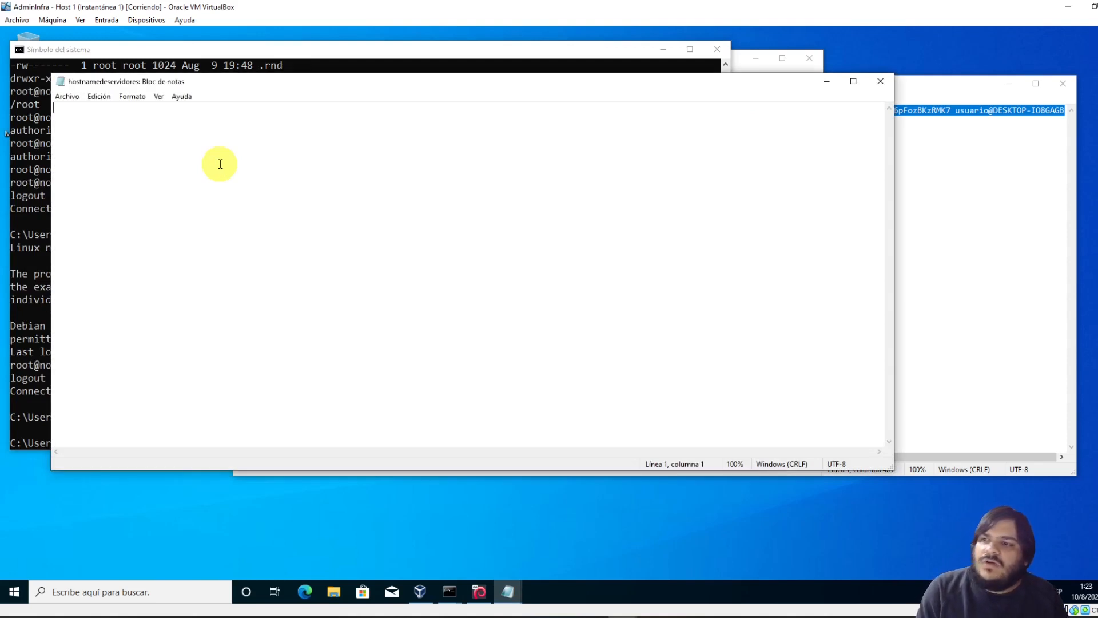
type("ss")
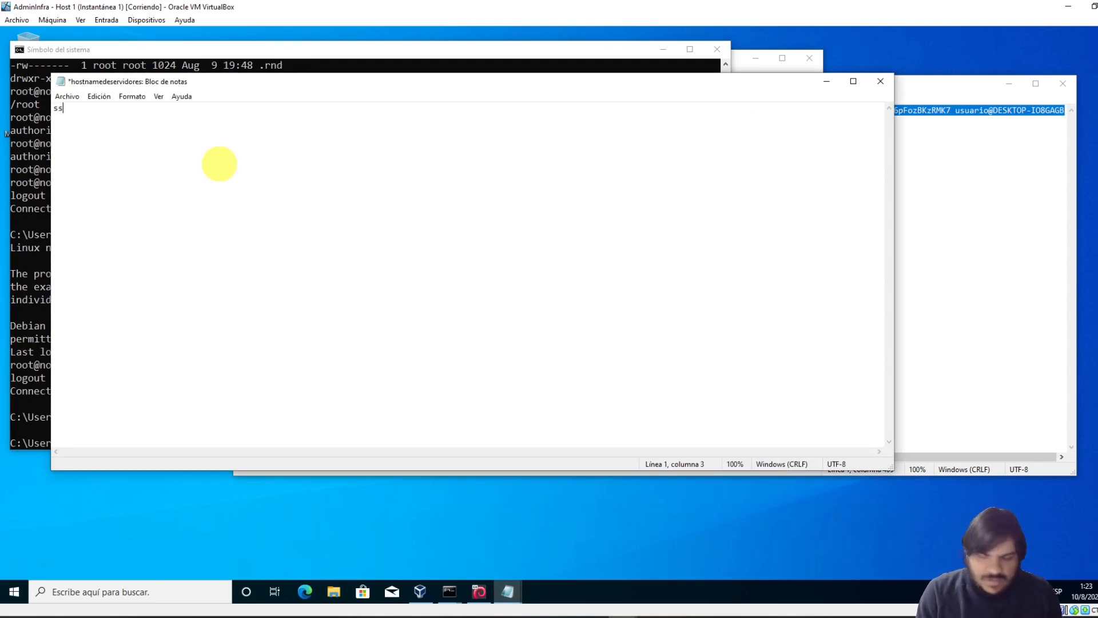
type("h root")
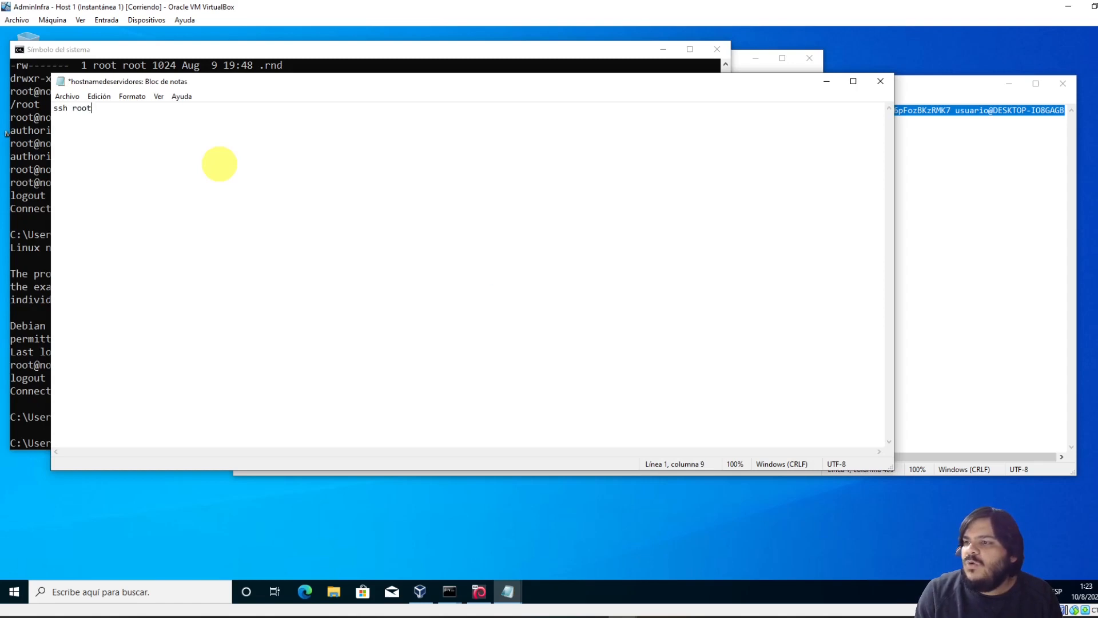
type("@192.")
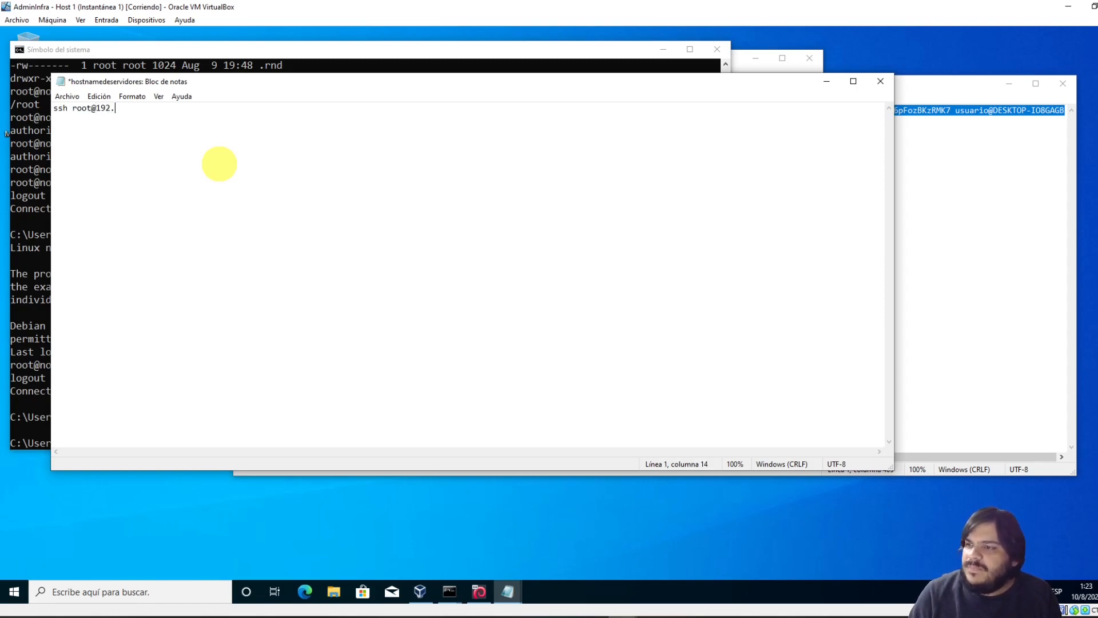
type("168.0.")
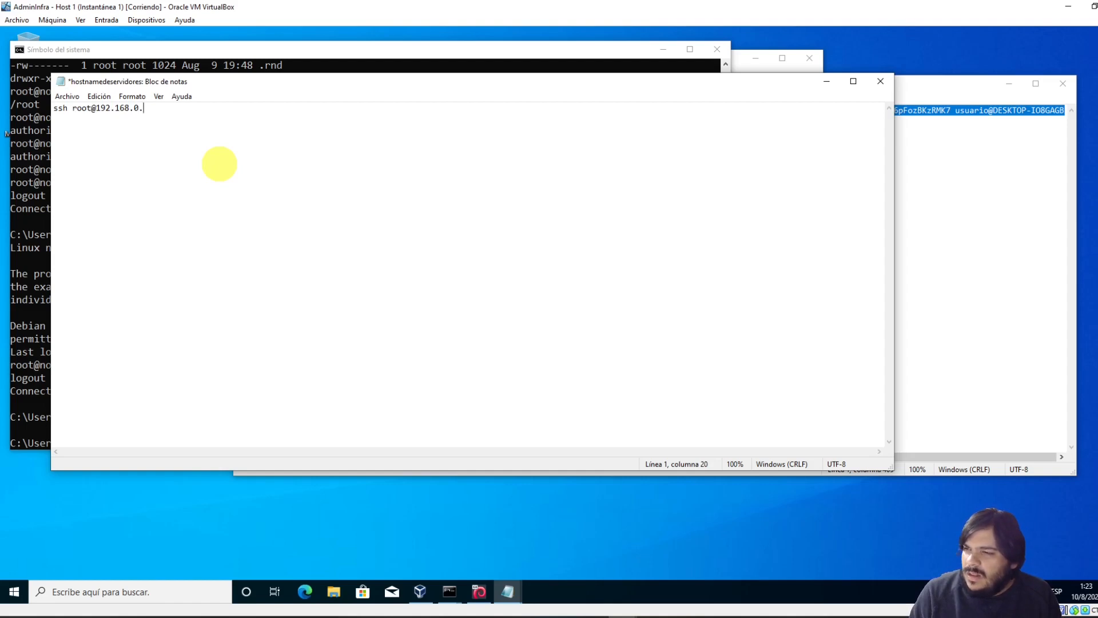
type("6")
key("BackSpace")
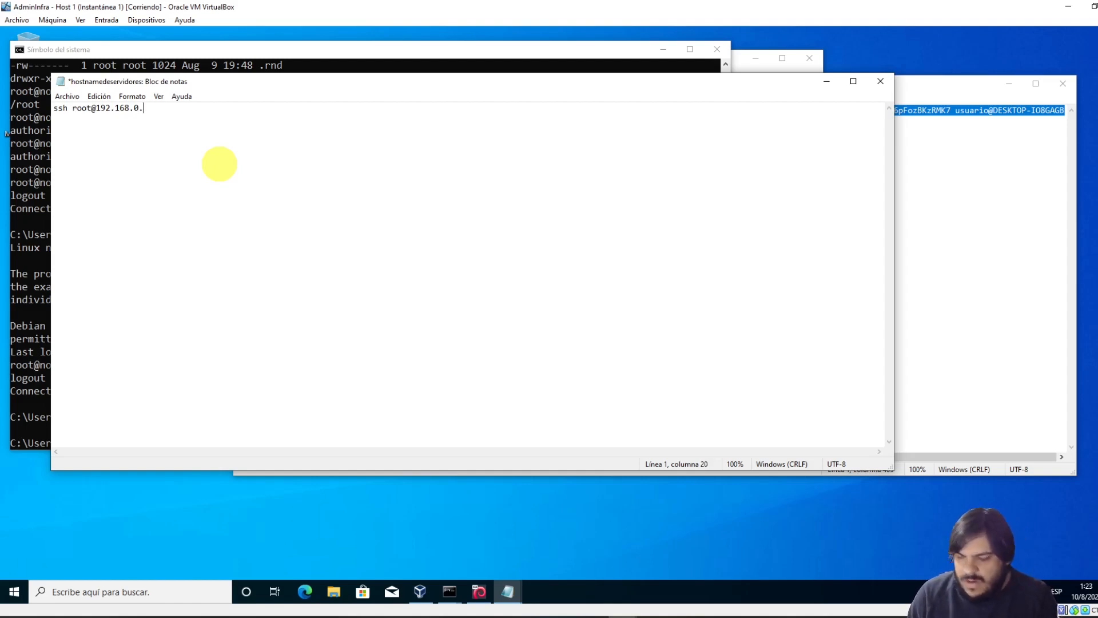
type("59 -p 5000")
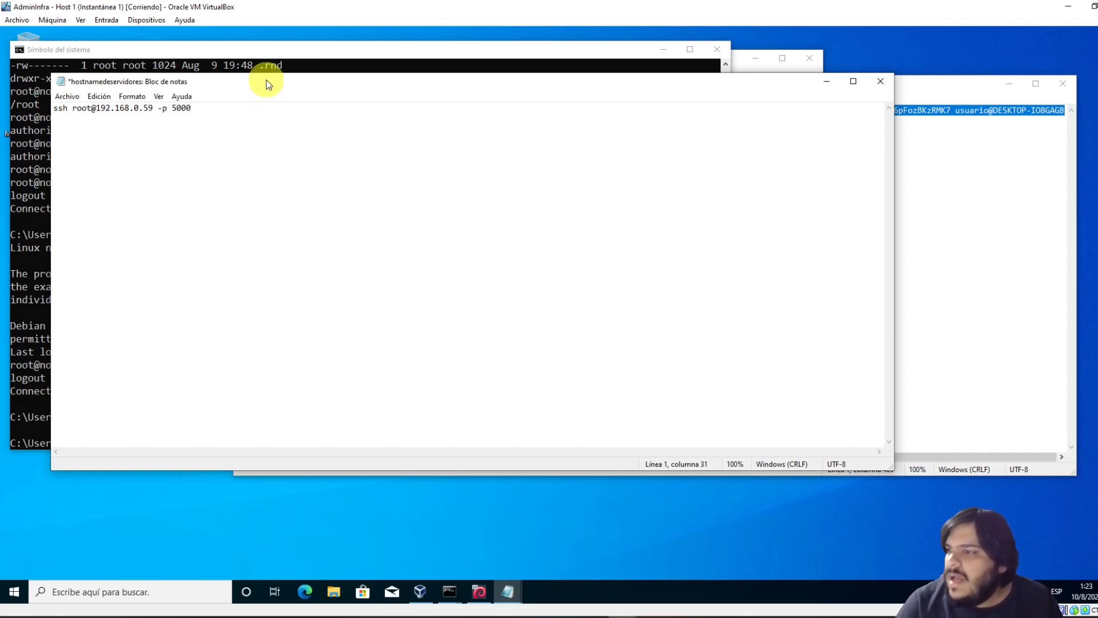
left_click_drag(266, 84, 531, 95)
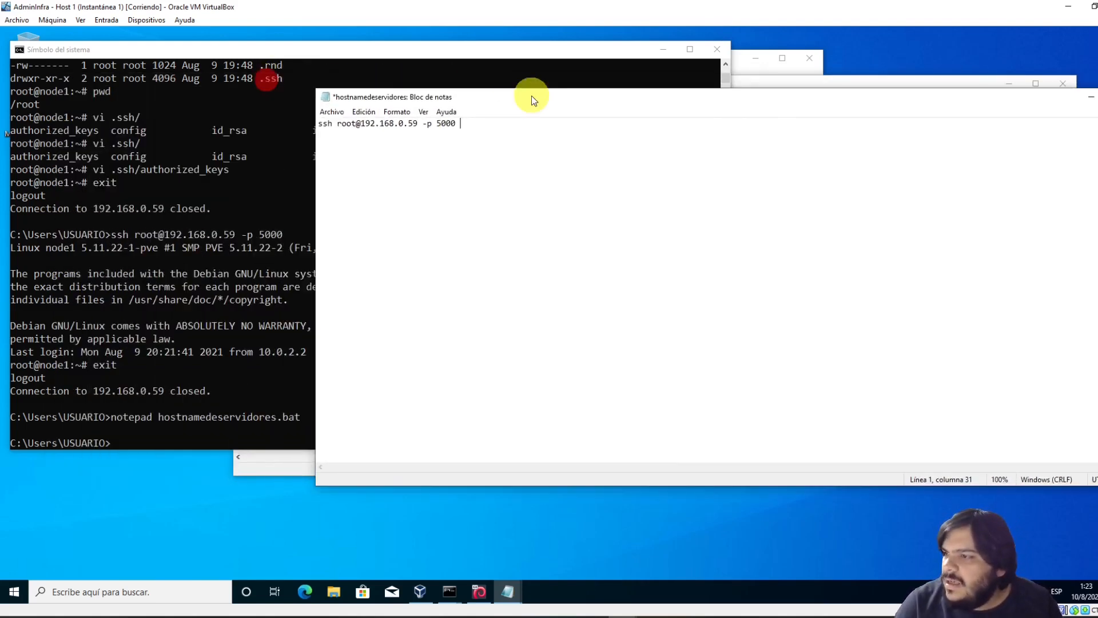
left_click(228, 249)
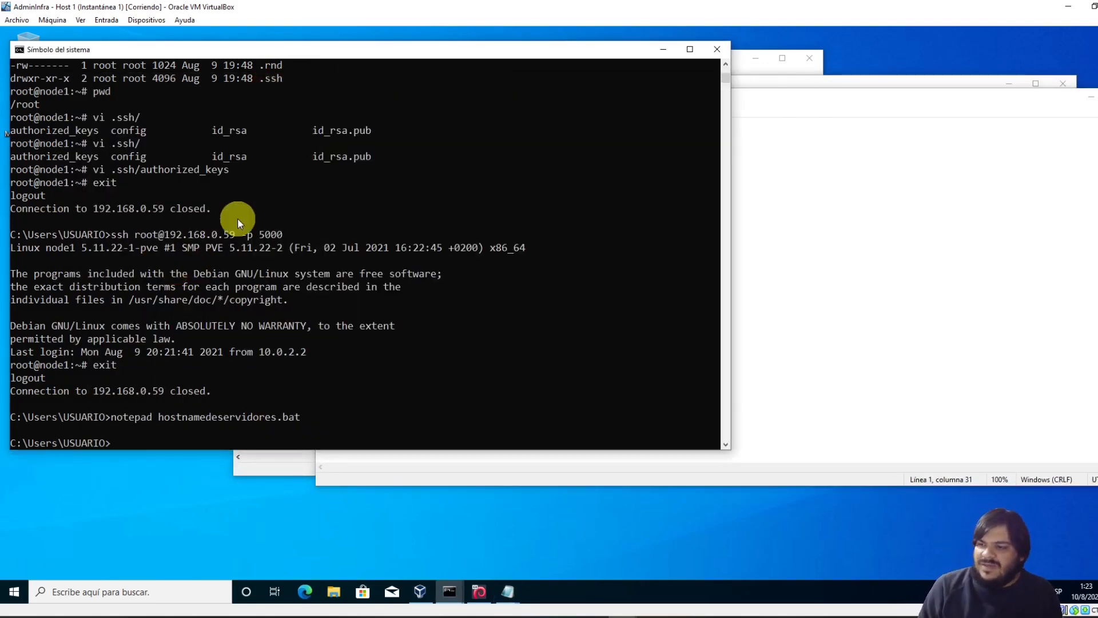
key("Up")
key("Up")
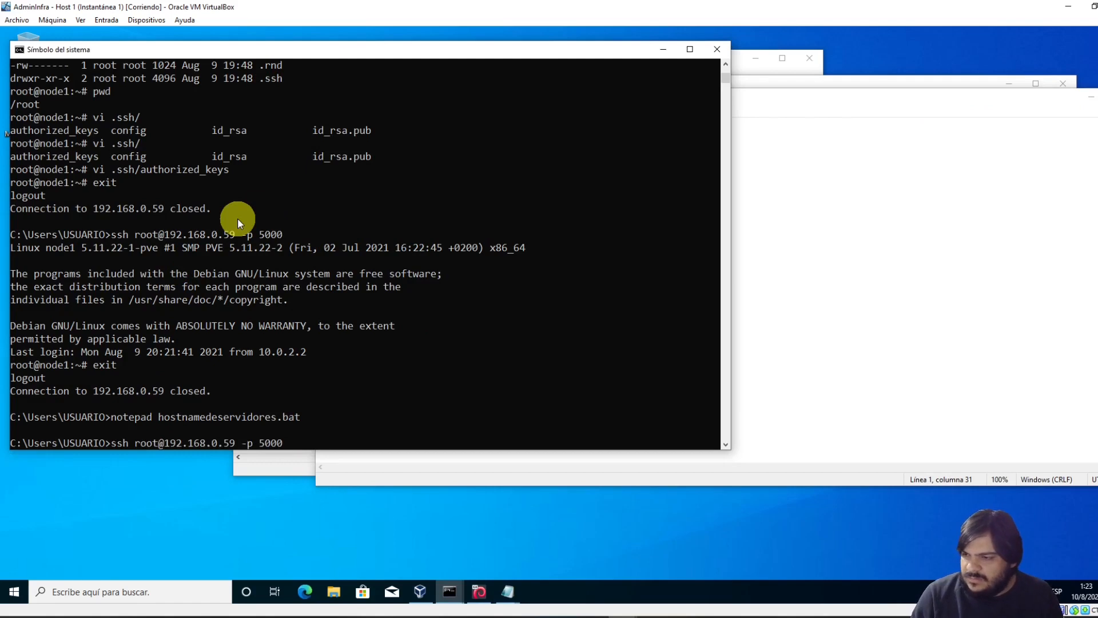
type("hostname")
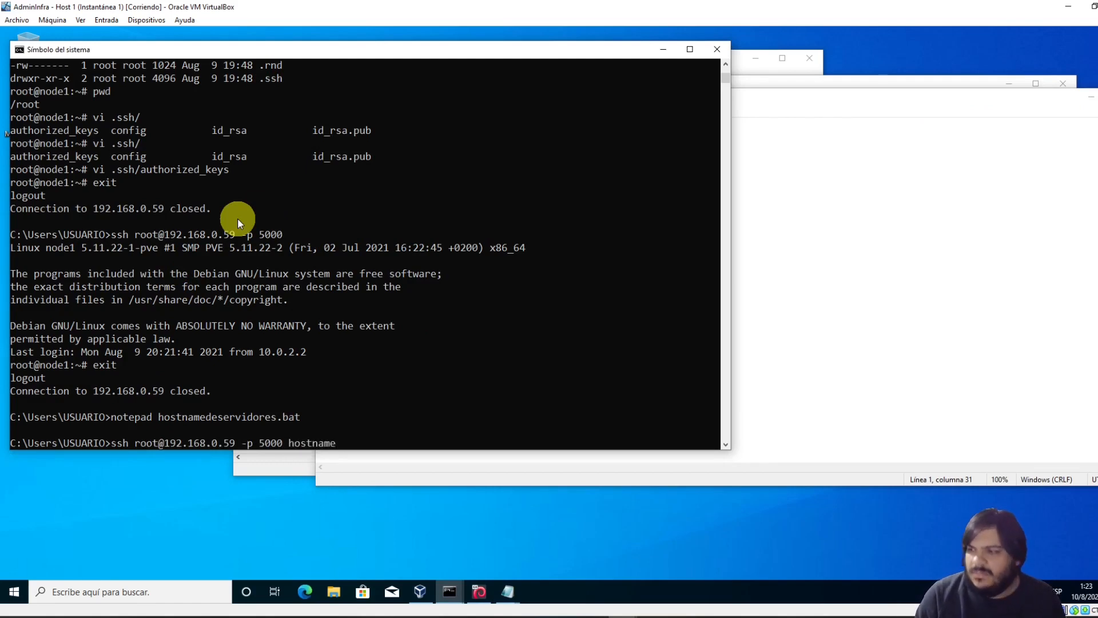
key("Return")
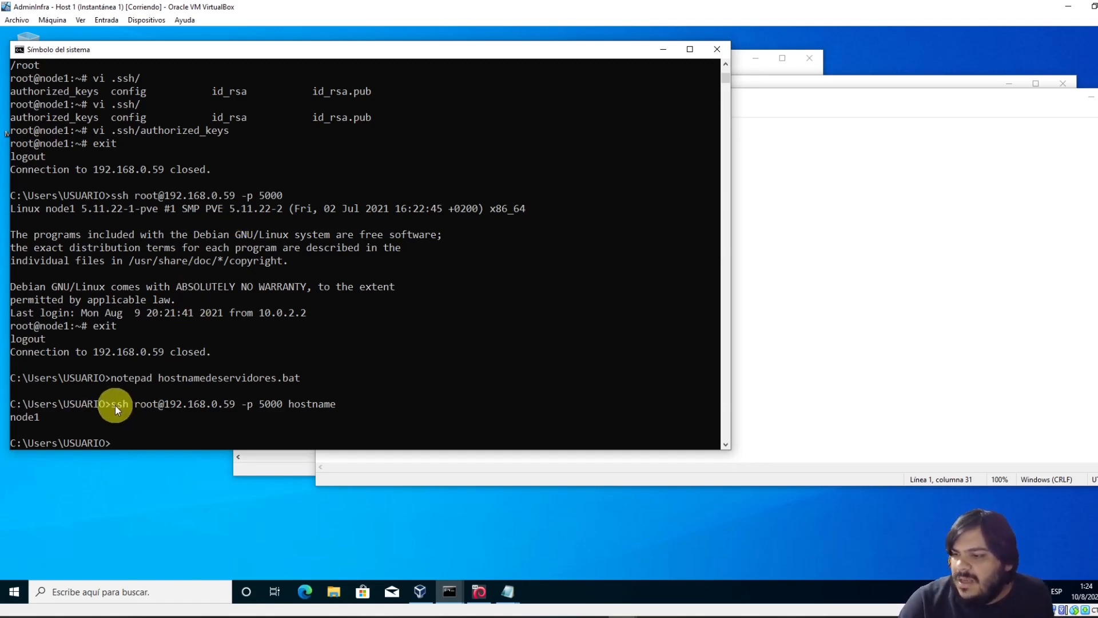
left_click_drag(115, 405, 335, 404)
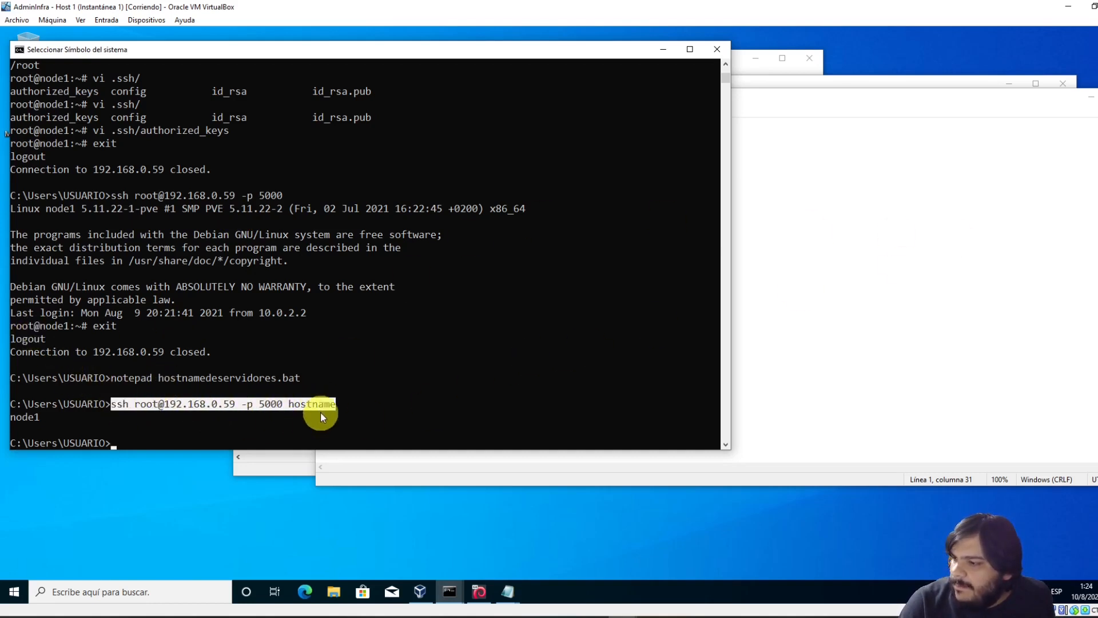
Append hostname to the batch file's ssh line, save it, and exit Notepad
left_click(879, 206)
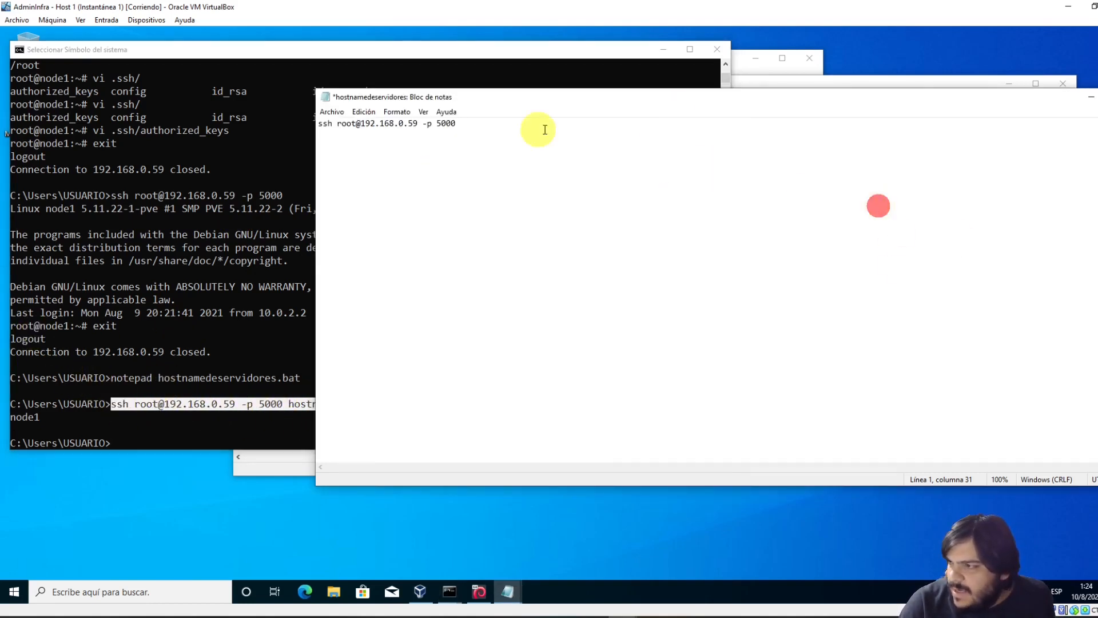
type("hostname")
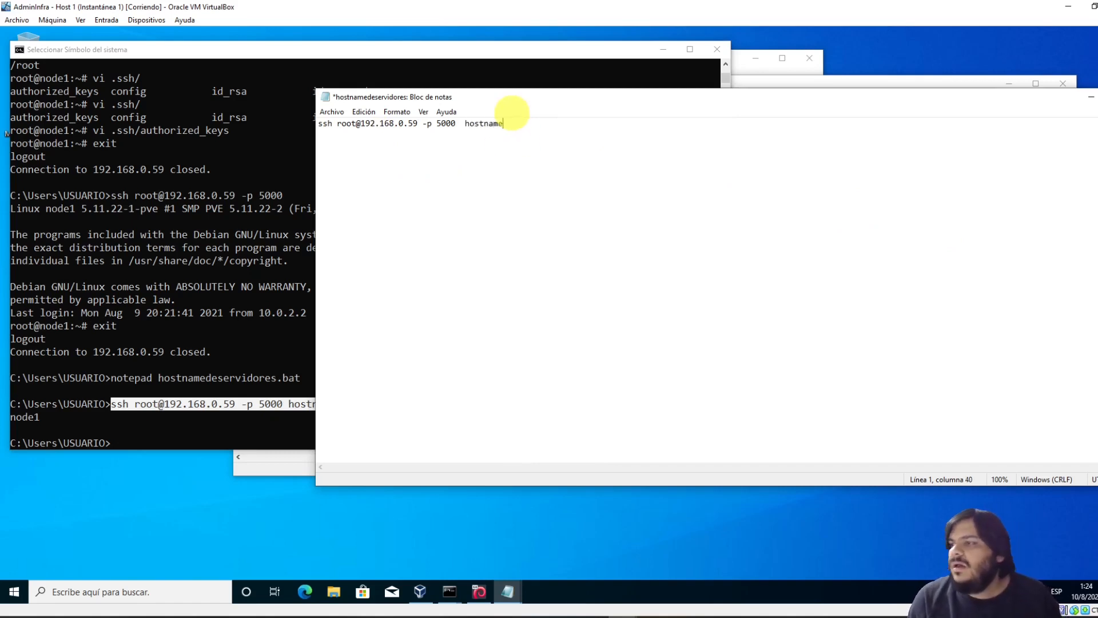
key("alt")
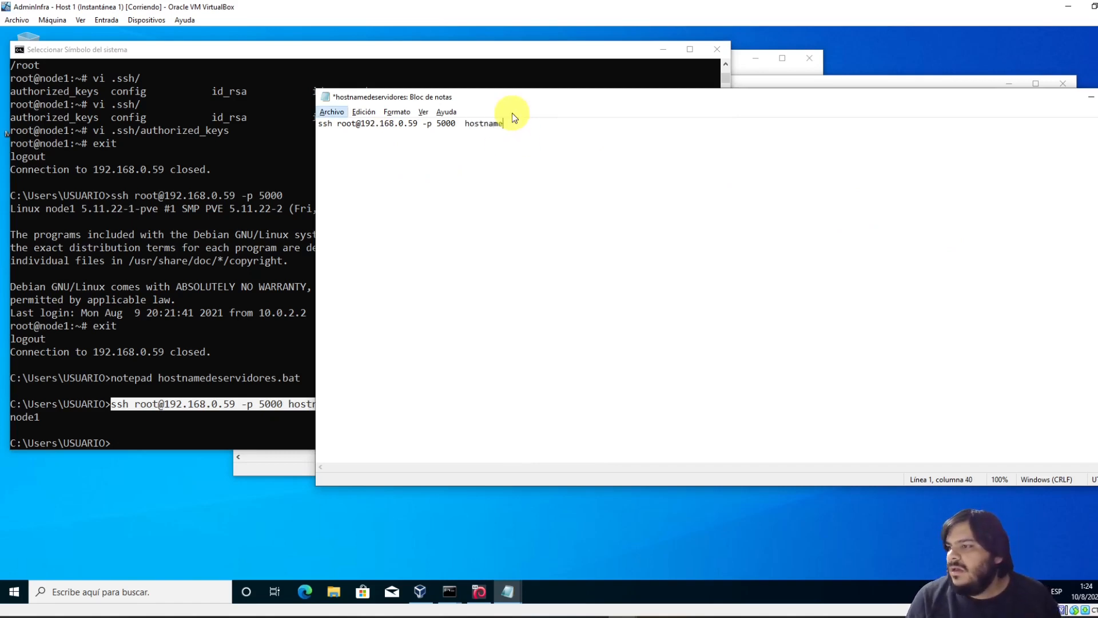
key("Down")
key("Down")
key("Down")
key("Down")
key("Return")
key("alt")
key("Down")
key("Up")
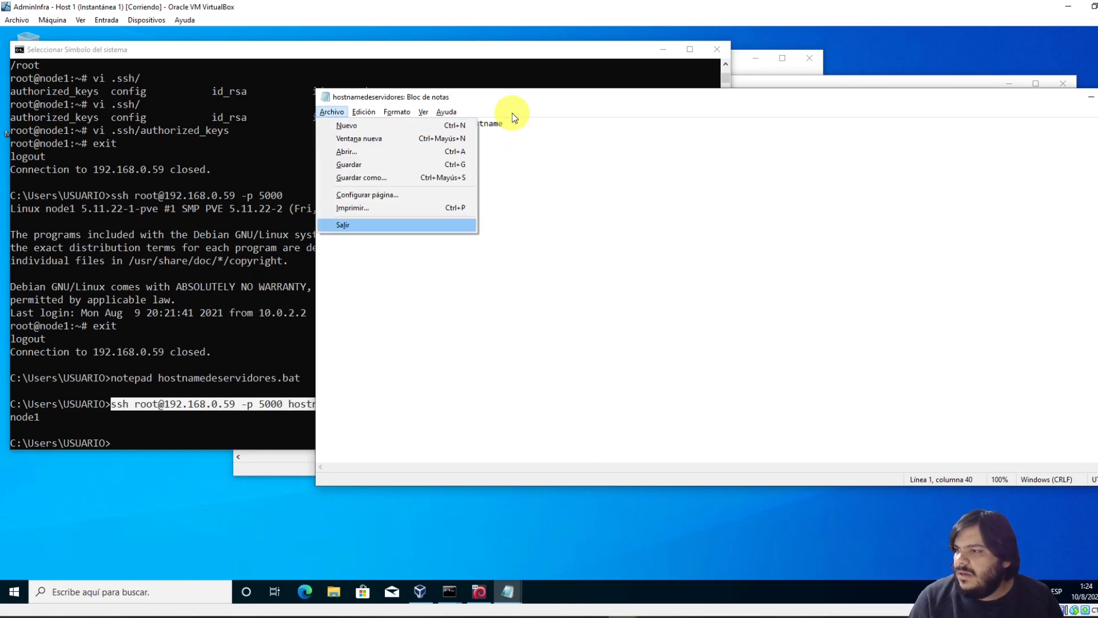
key("Return")
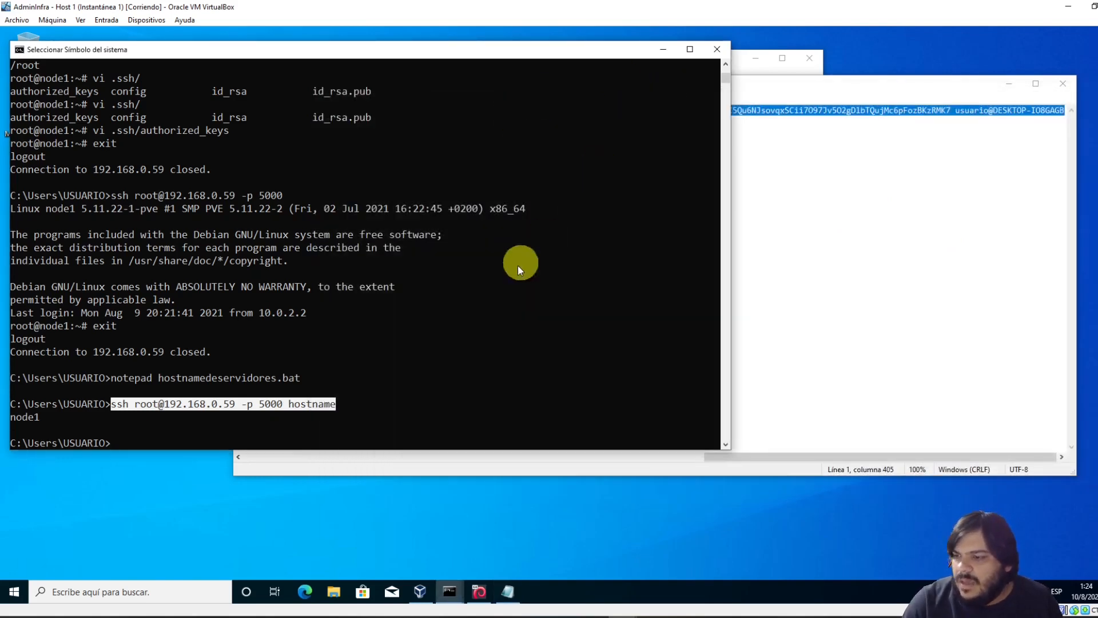
Run hostnamedeservidores.bat four times in a row, each returning node1
left_click_drag(501, 290, 517, 255)
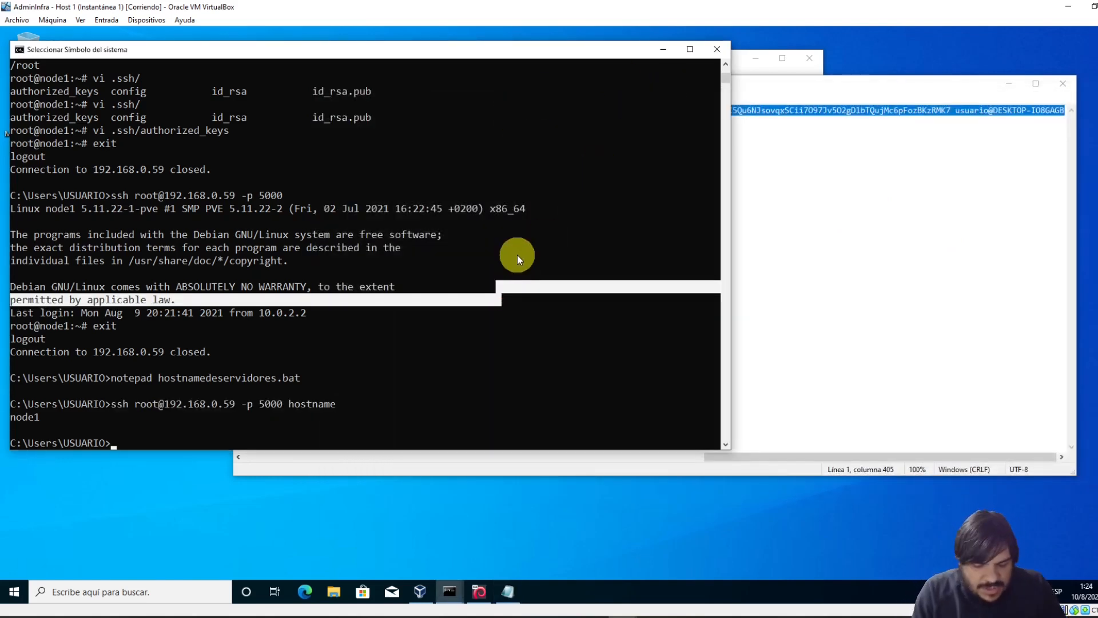
type("host")
key("Tab")
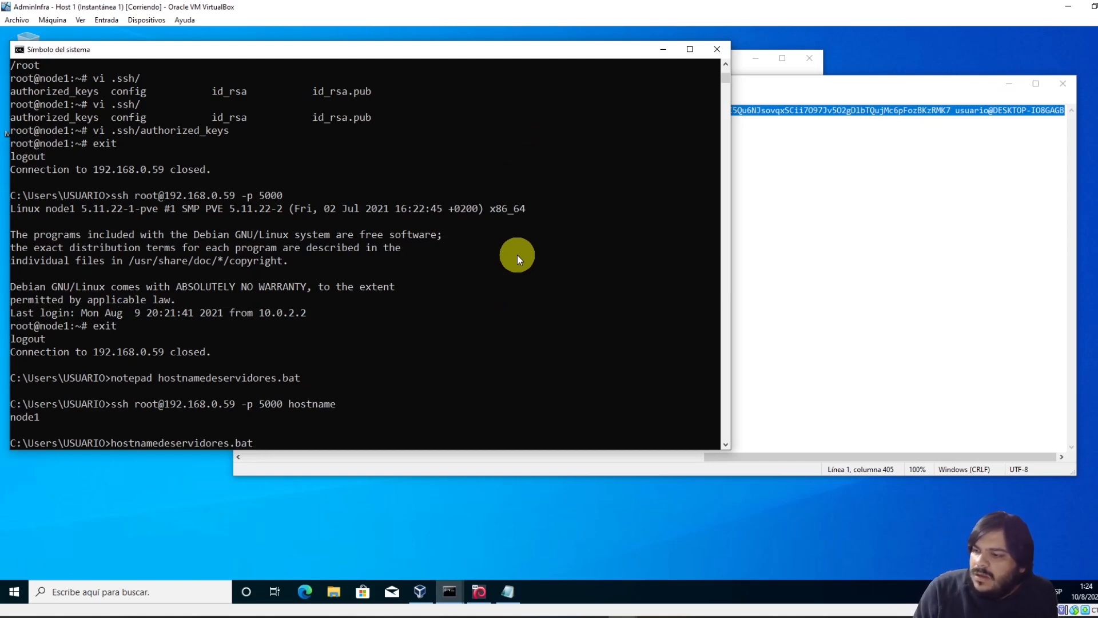
key("Return")
key("Up")
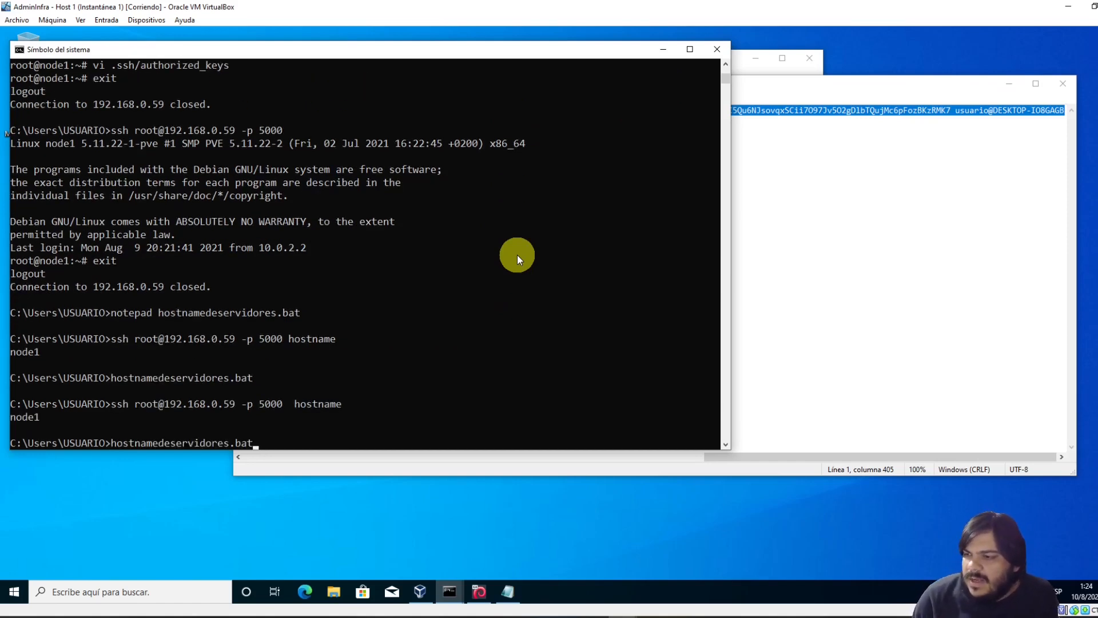
key("Return")
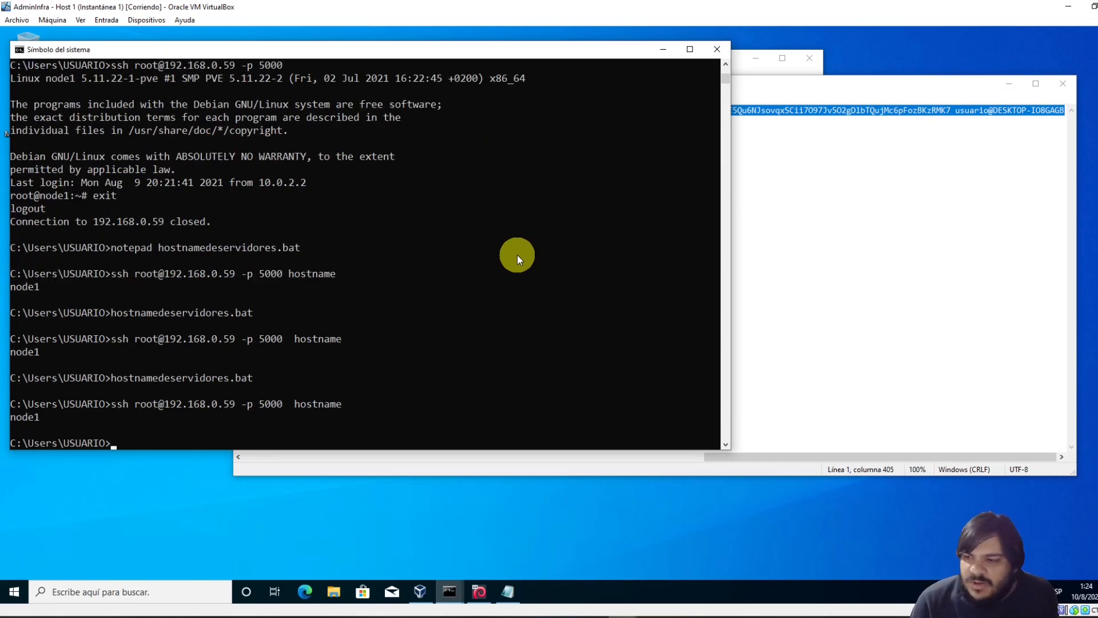
key("Up")
key("Return")
key("Up")
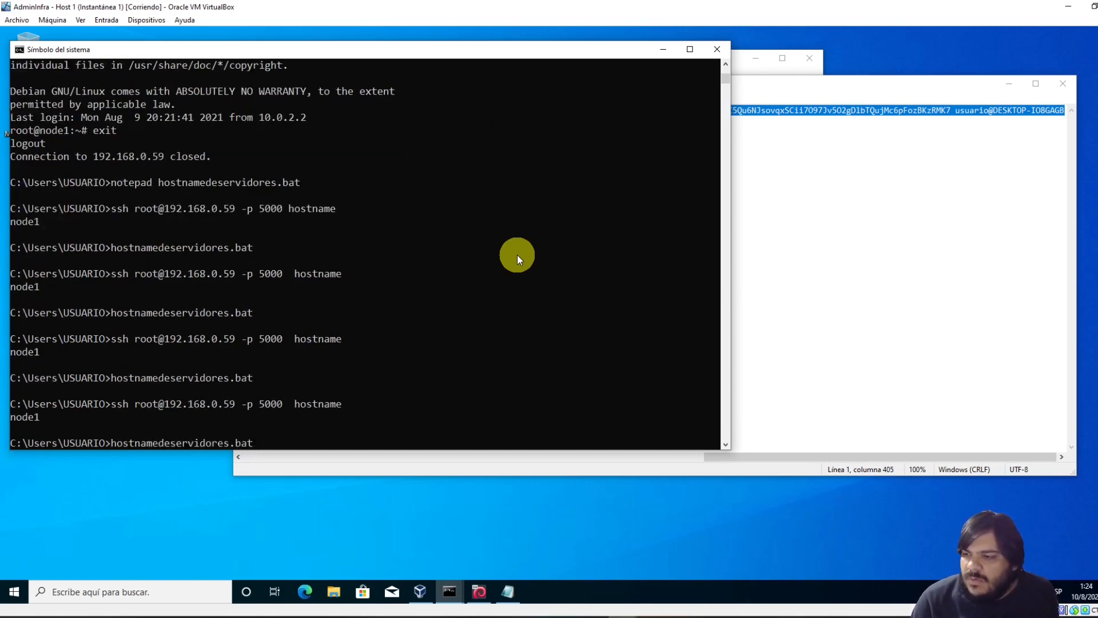
key("Return")
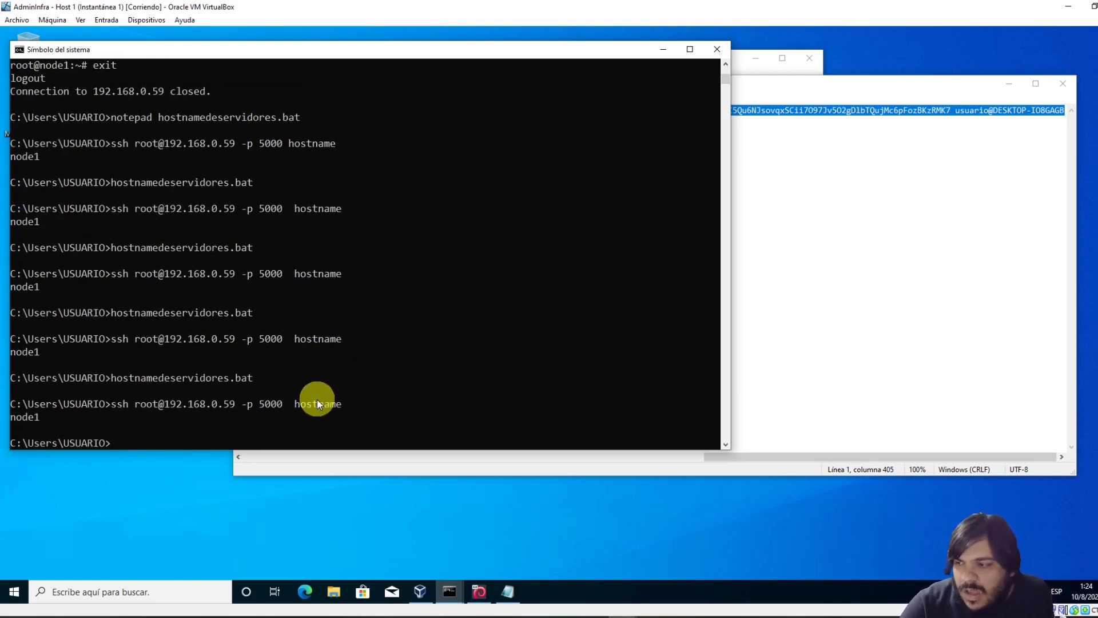
Highlight hostname, 192.168.0.59 and the node1 output, then rerun hostnamedeservidores.bat
double_click(297, 405)
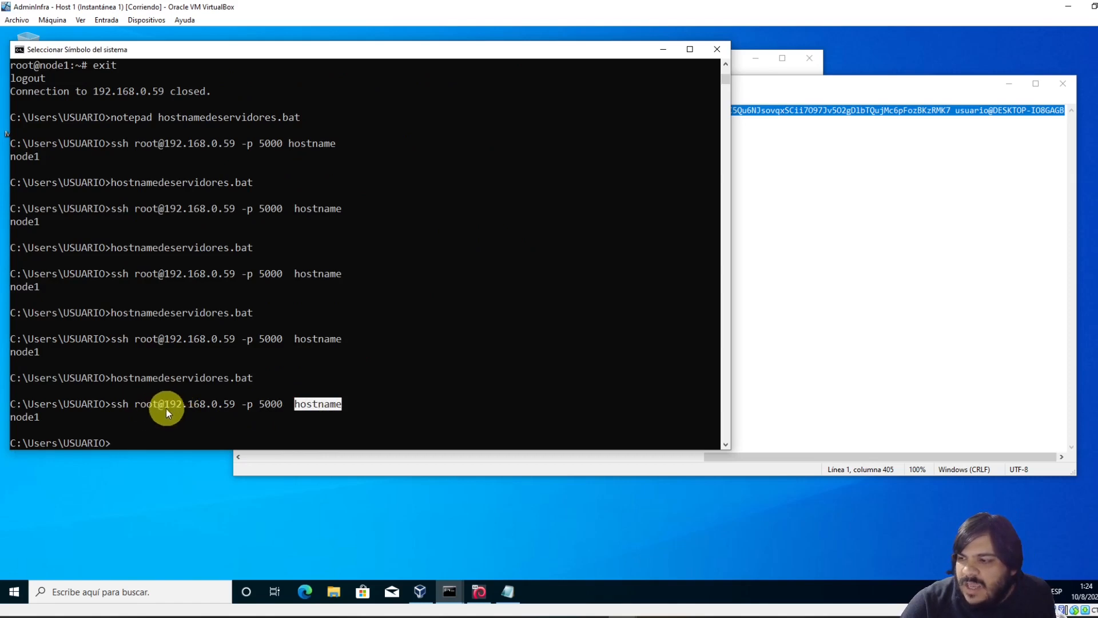
left_click_drag(167, 410, 231, 406)
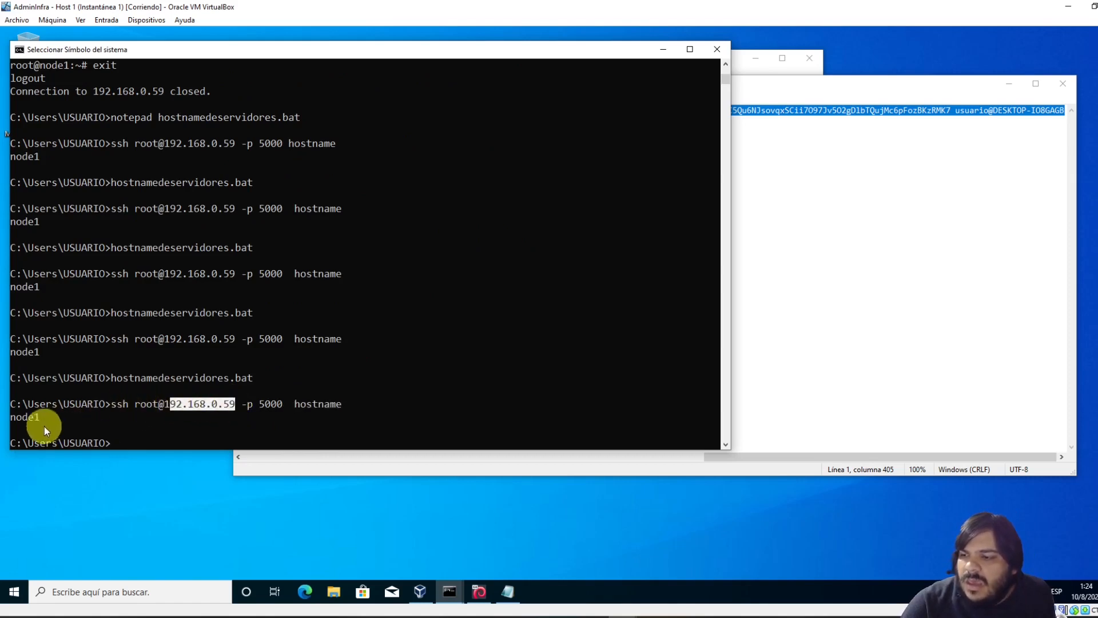
left_click_drag(43, 424, 9, 418)
left_click(60, 416)
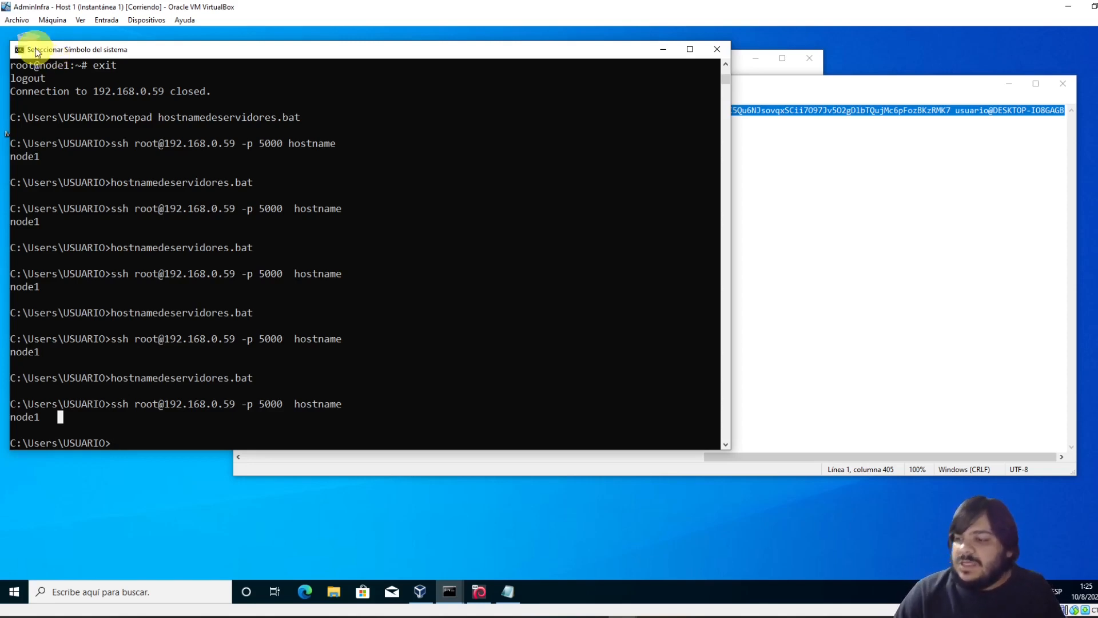
left_click(116, 410)
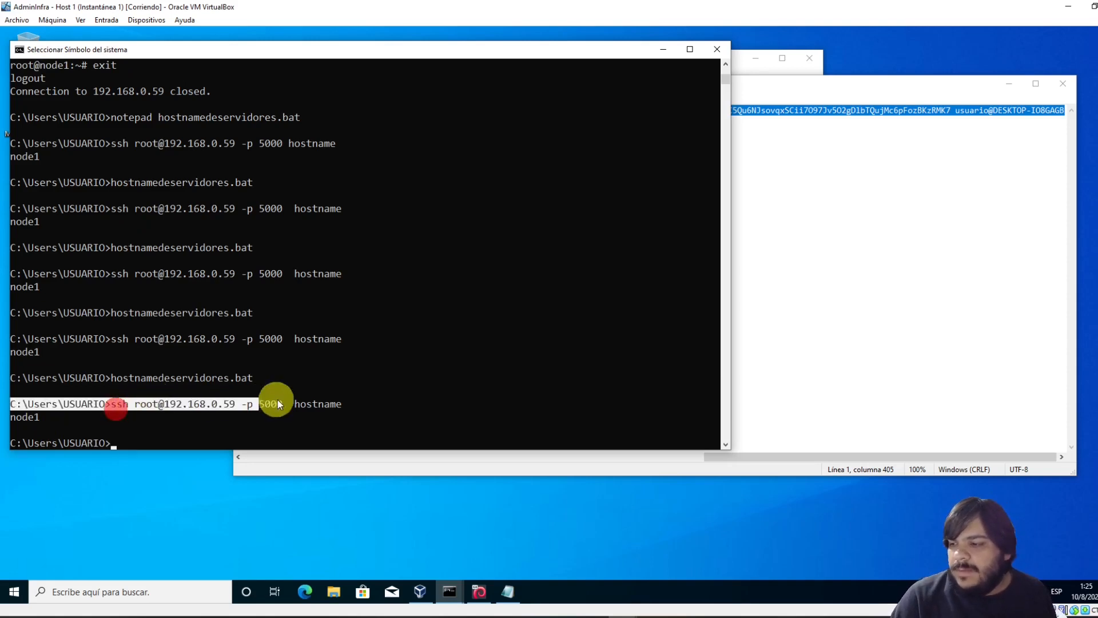
left_click_drag(345, 402, 232, 417)
left_click(232, 417)
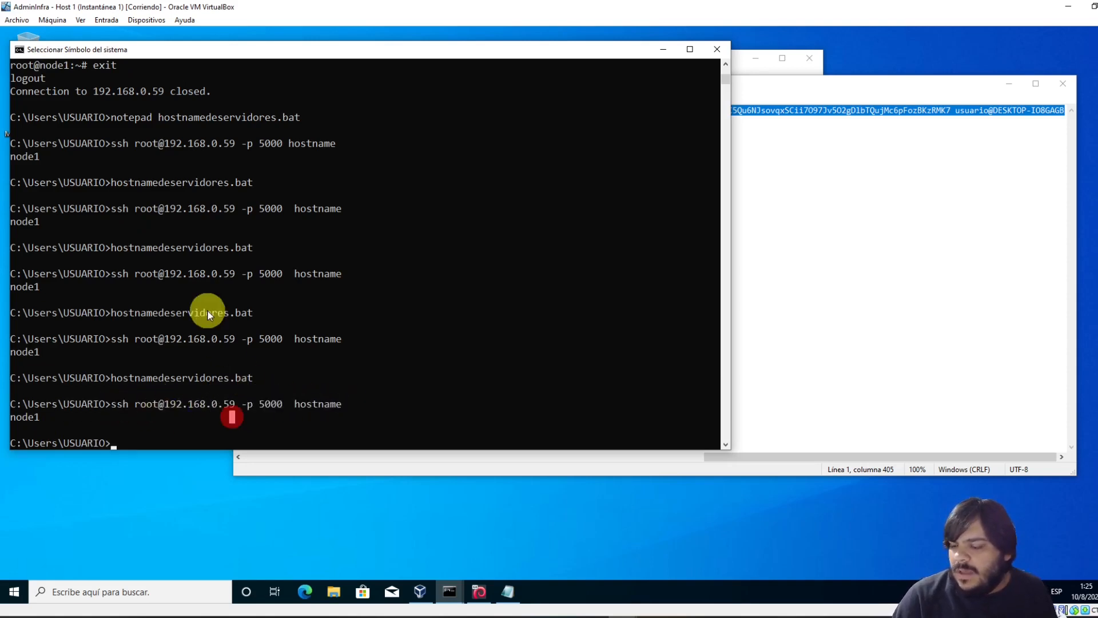
key("Up")
key("Return")
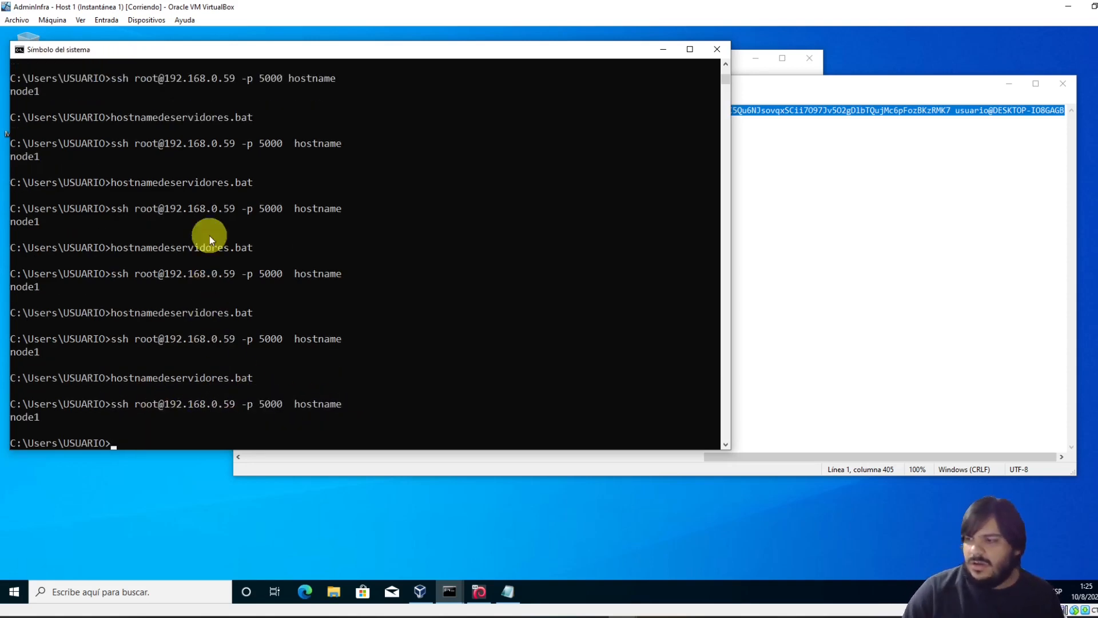
Close the id_rsa.pub Notepad window and clear the command prompt with Esc
type("not")
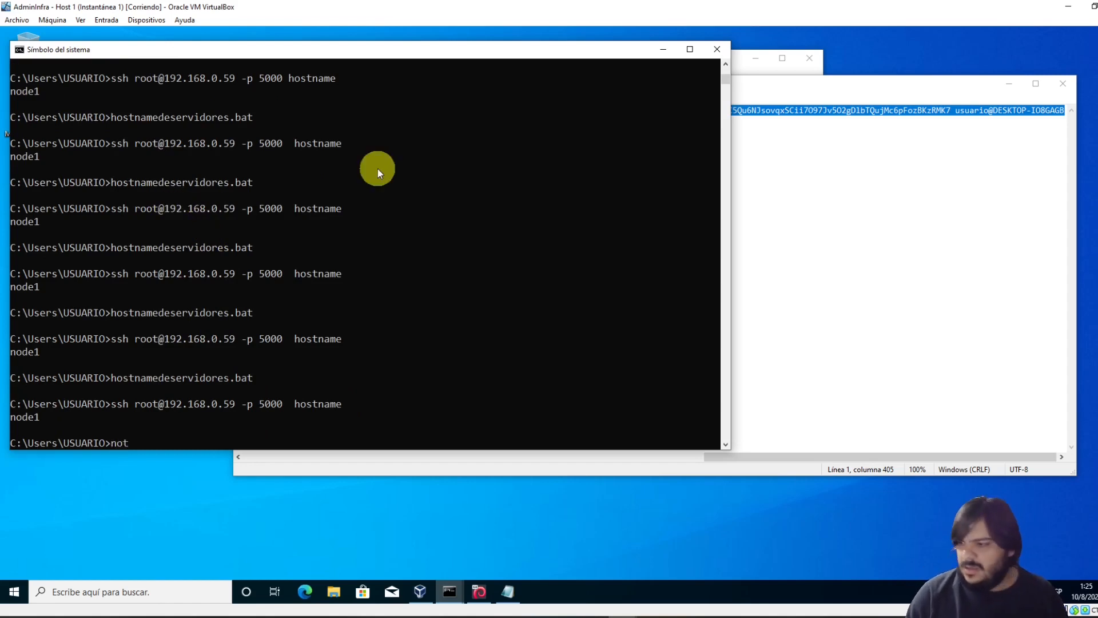
left_click(1000, 222)
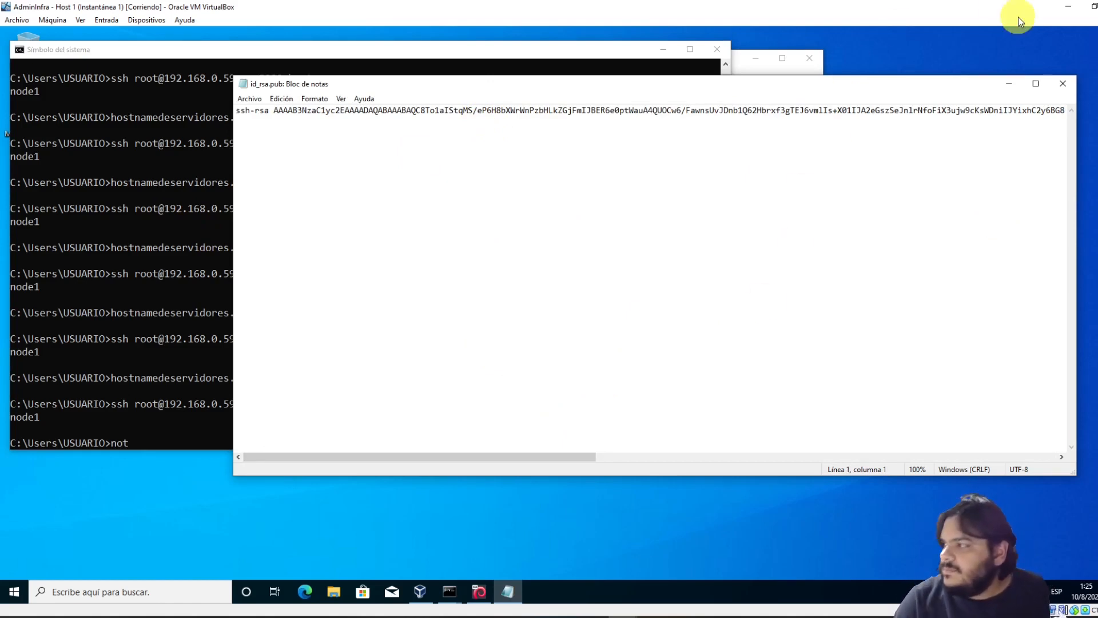
left_click(1063, 84)
left_click(594, 327)
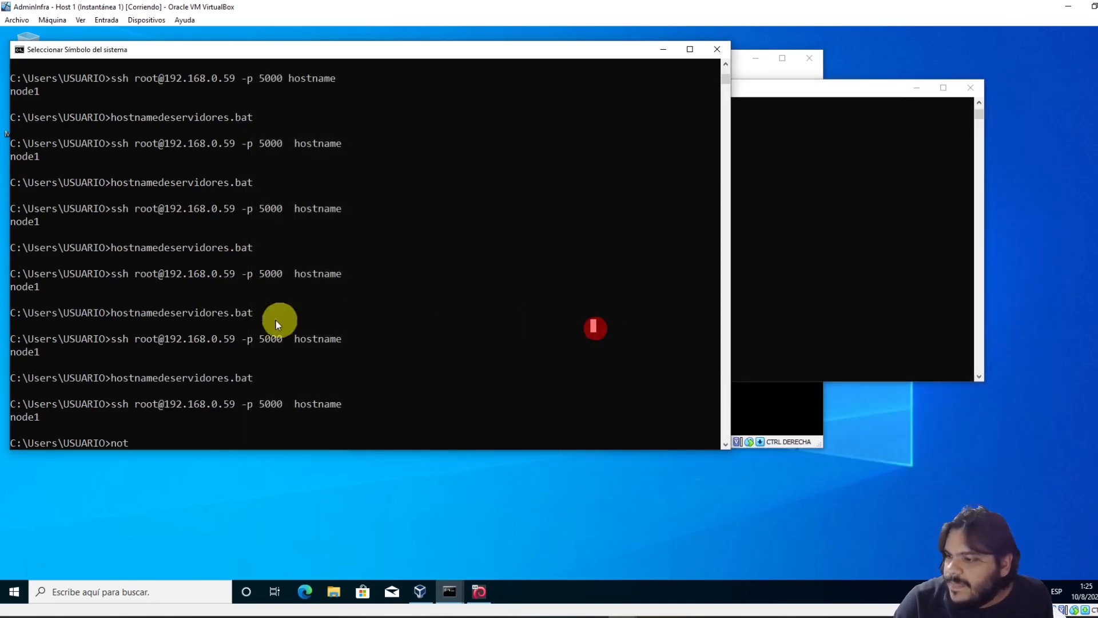
mouse_move(235, 341)
left_mouse_down()
mouse_move(170, 339)
mouse_move(232, 341)
left_mouse_up()
left_click(239, 348)
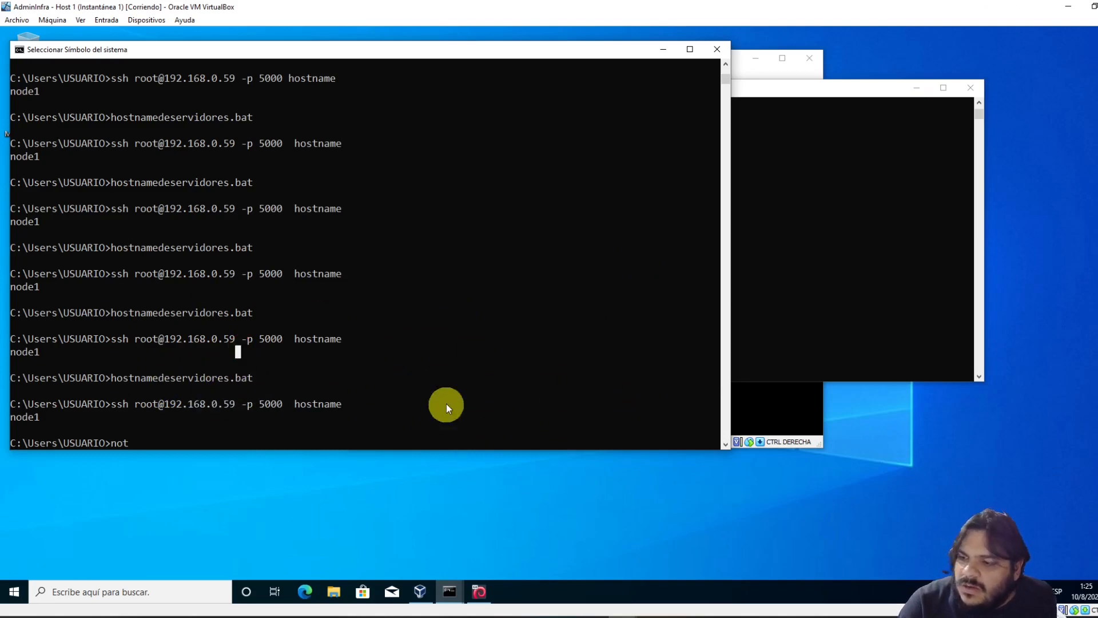
left_click(274, 377)
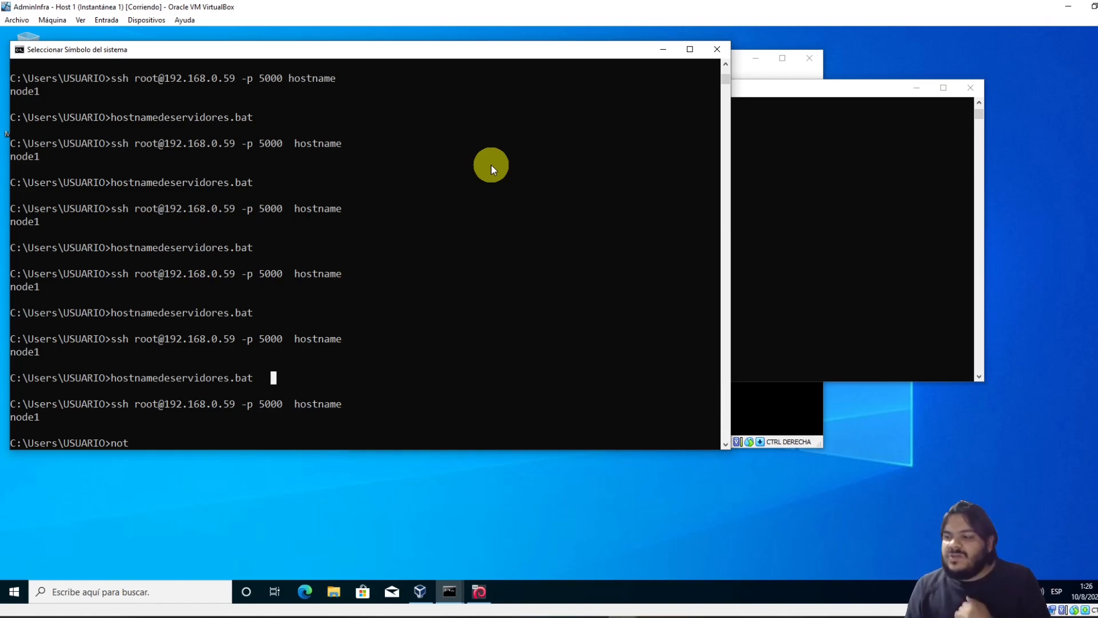
key("Escape")
key("Escape")
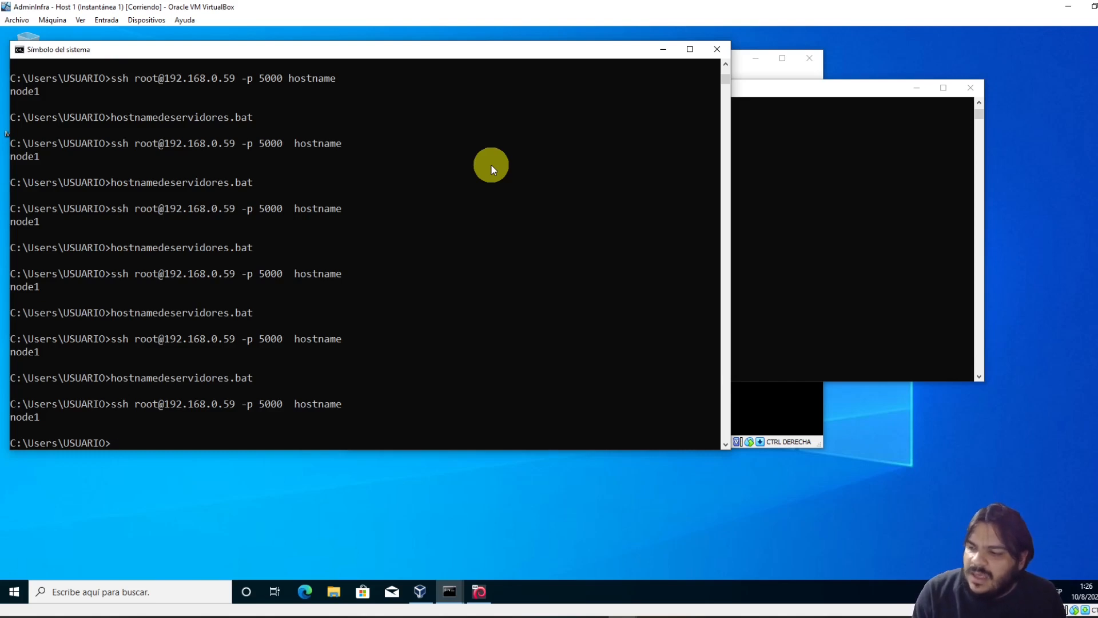
Open hostnamedeservidores.bat and add 'echo HOLA DESDE WINDOWS > temp.txt' as its first line
type("no")
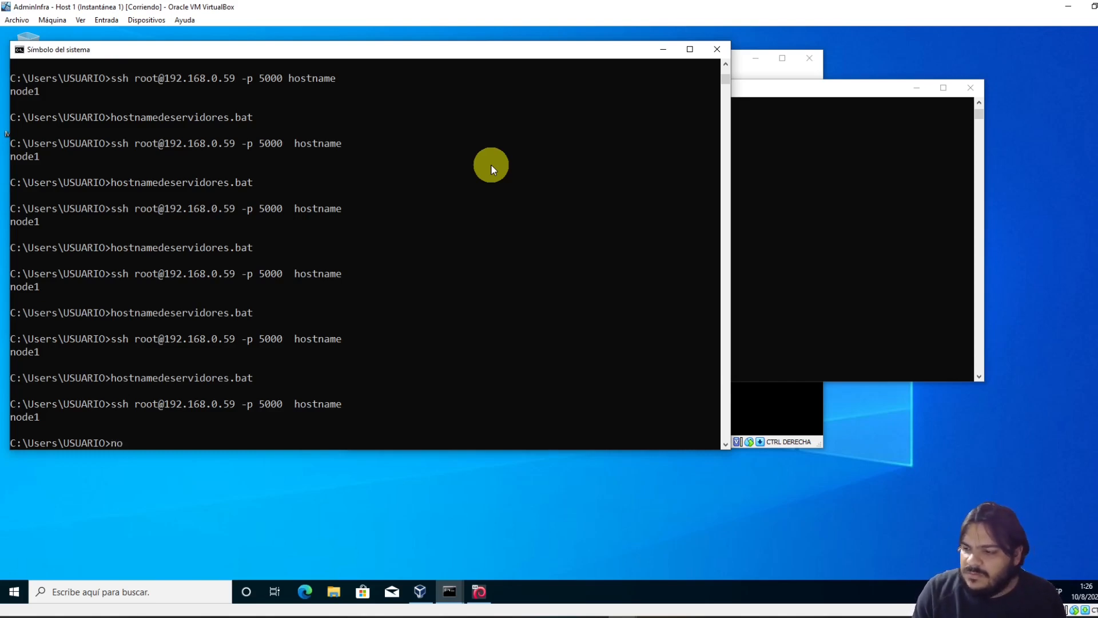
type("tepad hostnamedeservidores.bat")
key("Return")
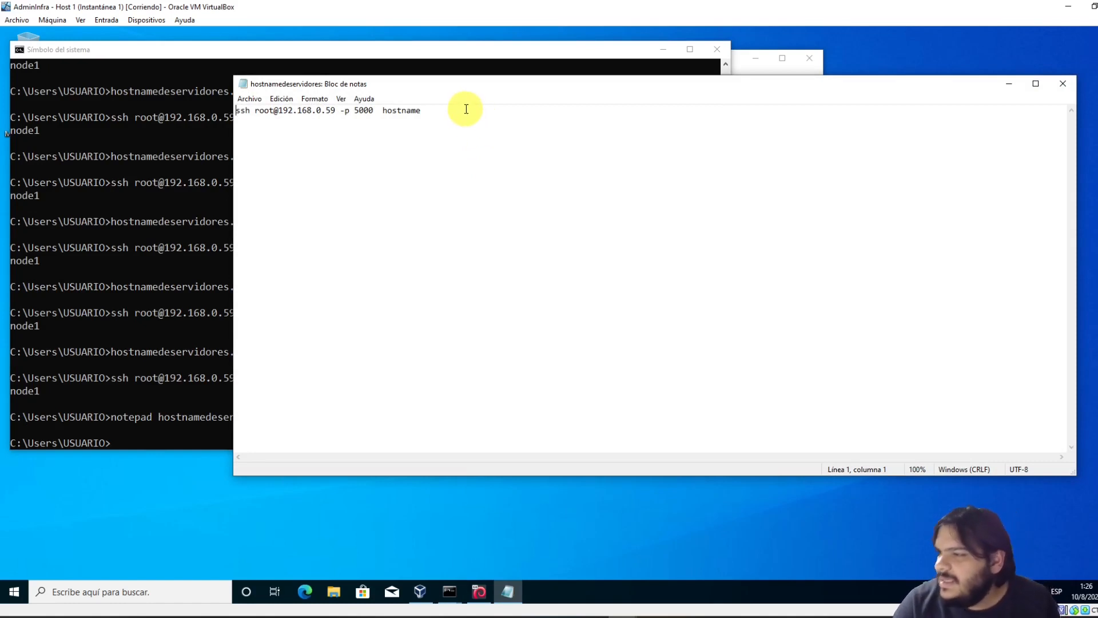
key("Return")
key("Up")
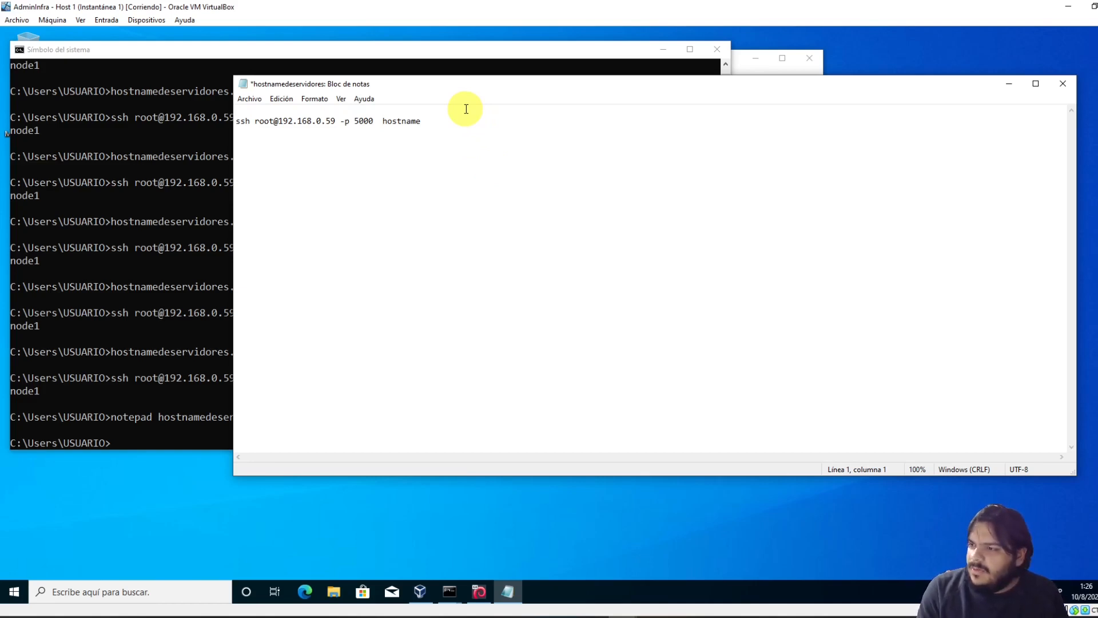
type("ech")
key("BackSpace")
key("BackSpace")
key("BackSpace")
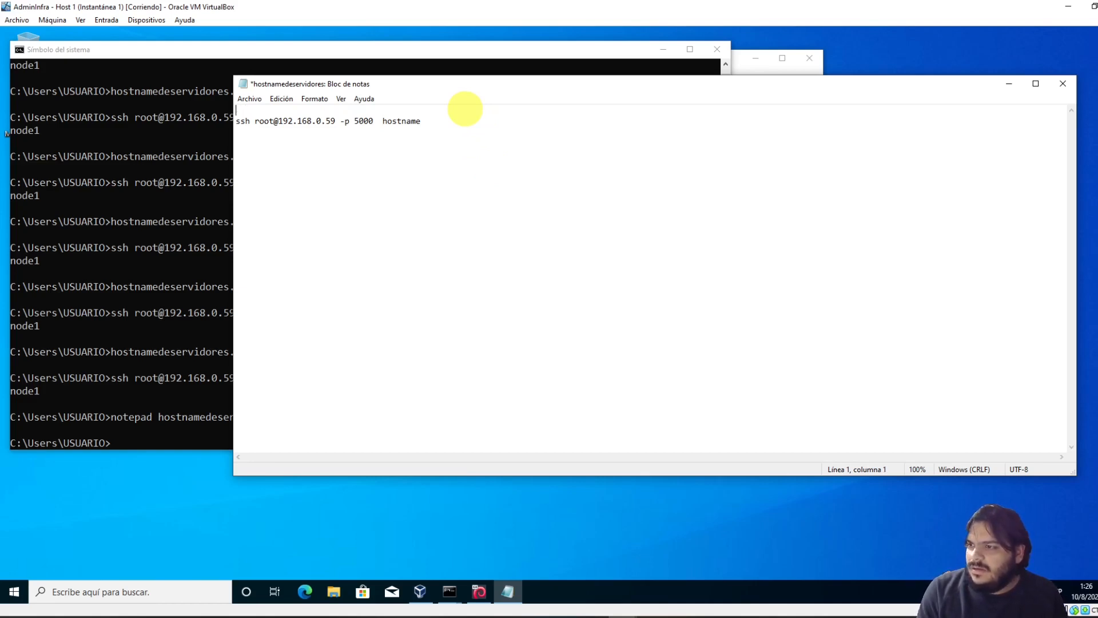
type("echo HOLA")
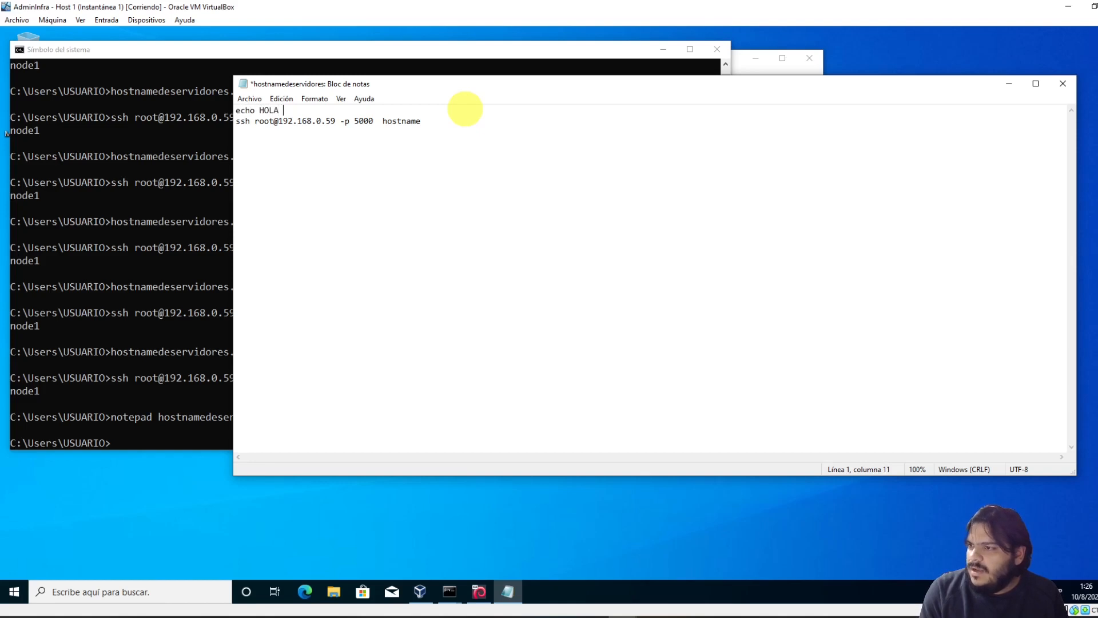
type(" DESDE")
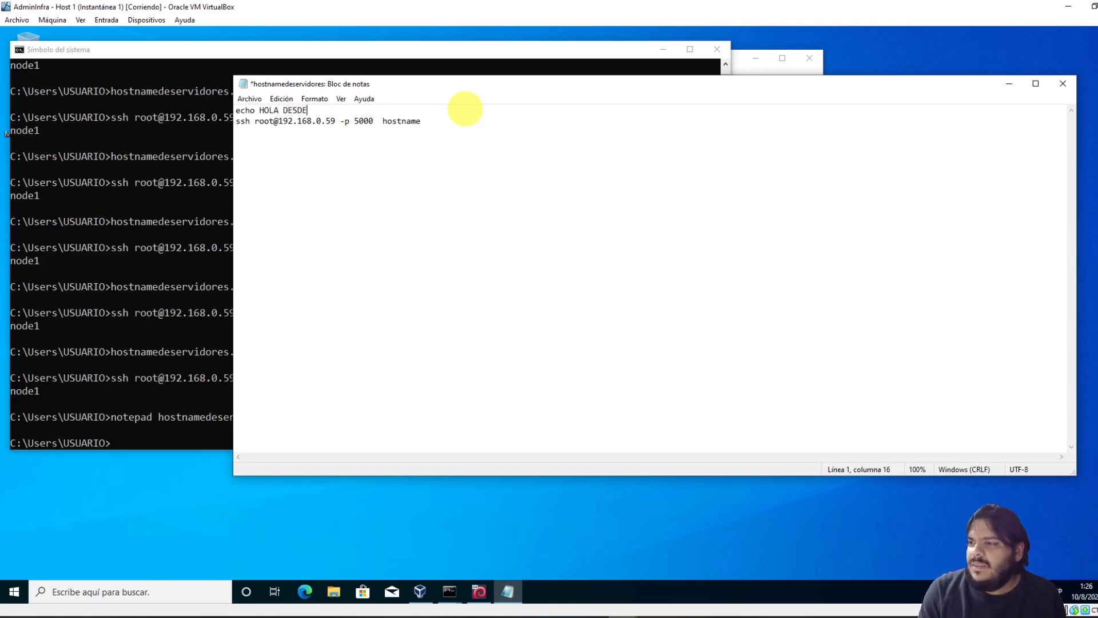
type(" WINDOWS")
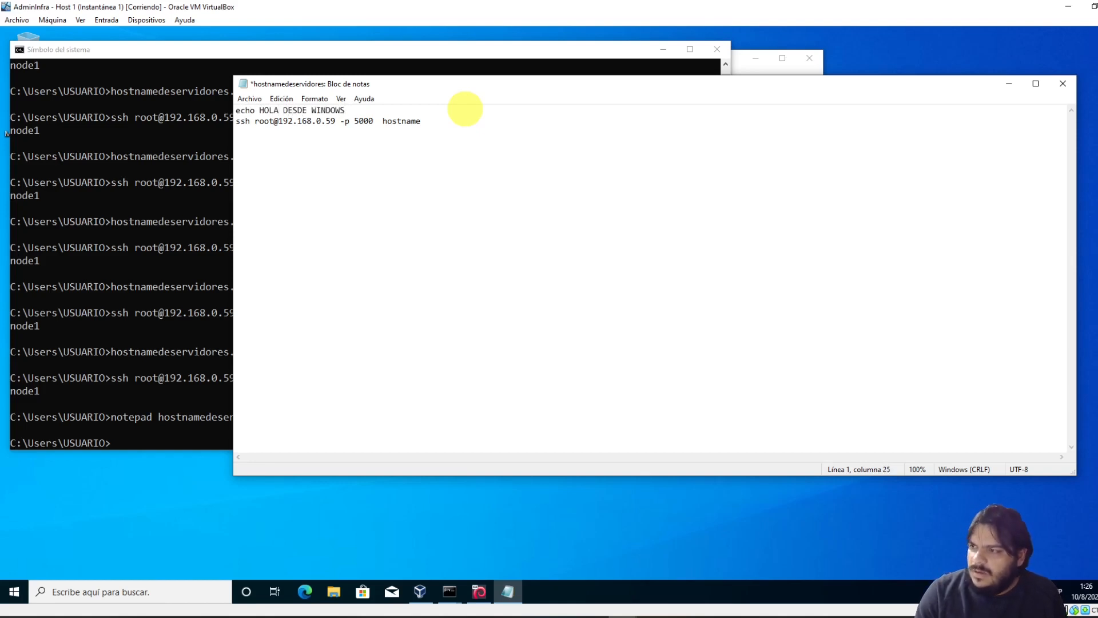
key("super")
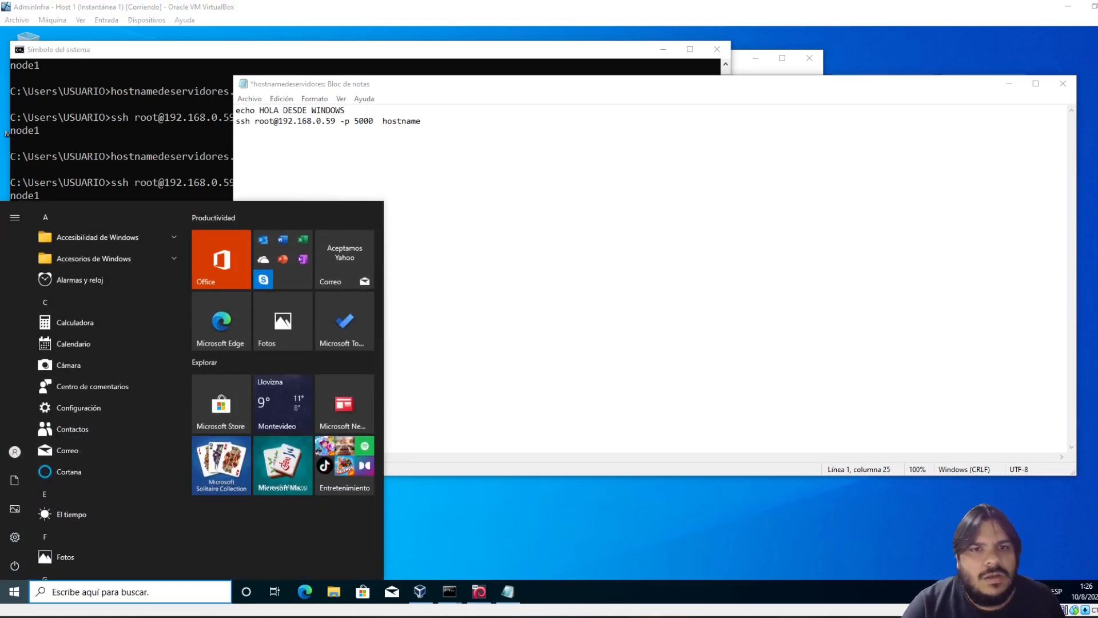
left_click(364, 113)
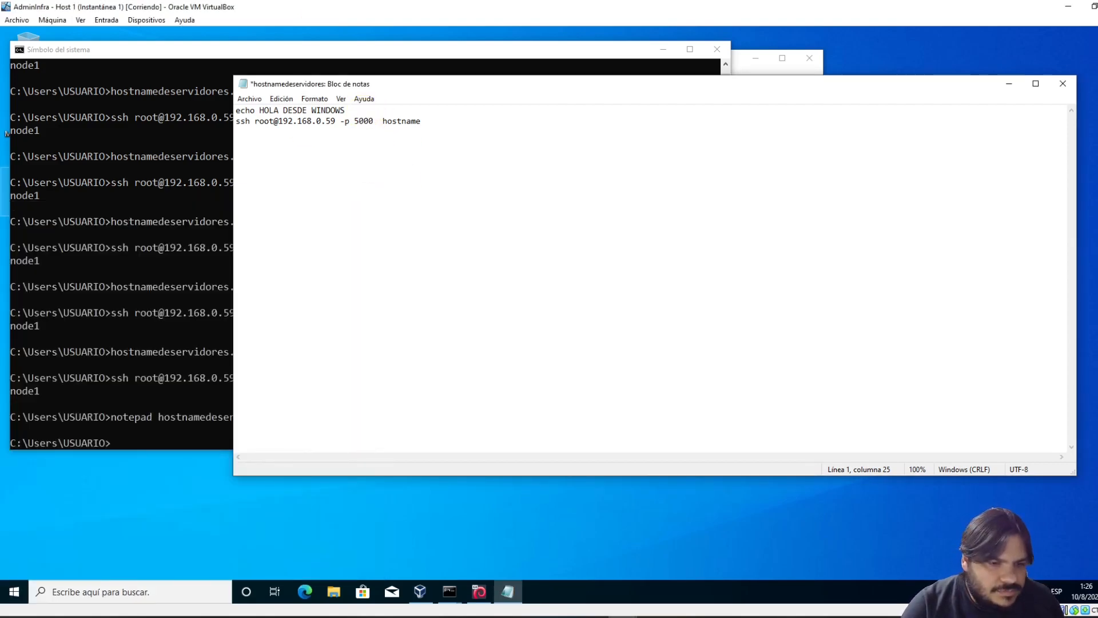
type(">")
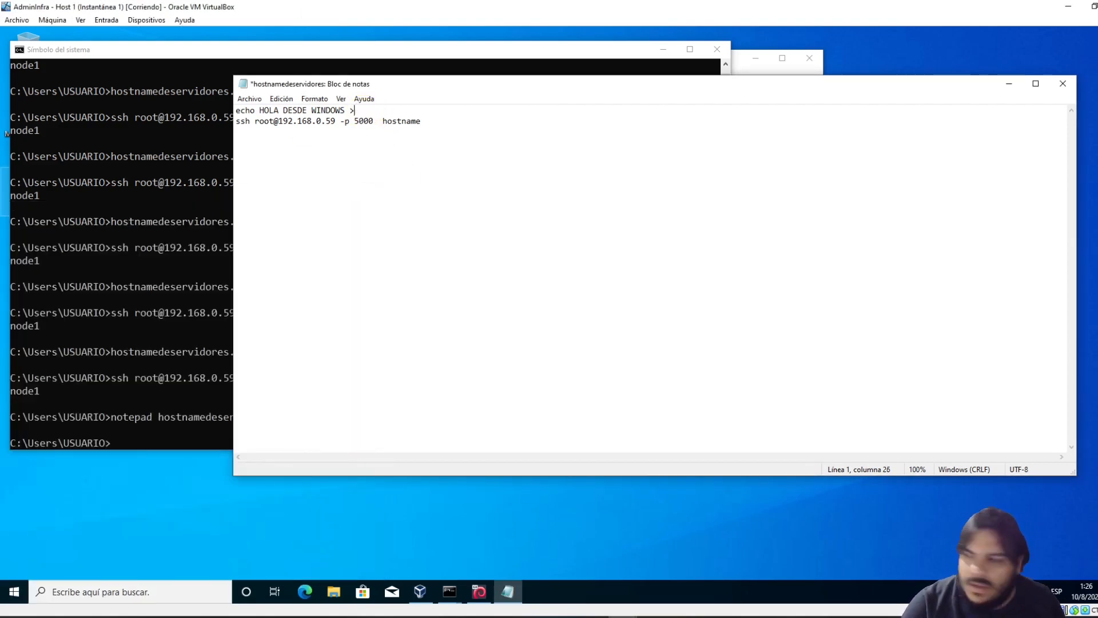
left_click(387, 110)
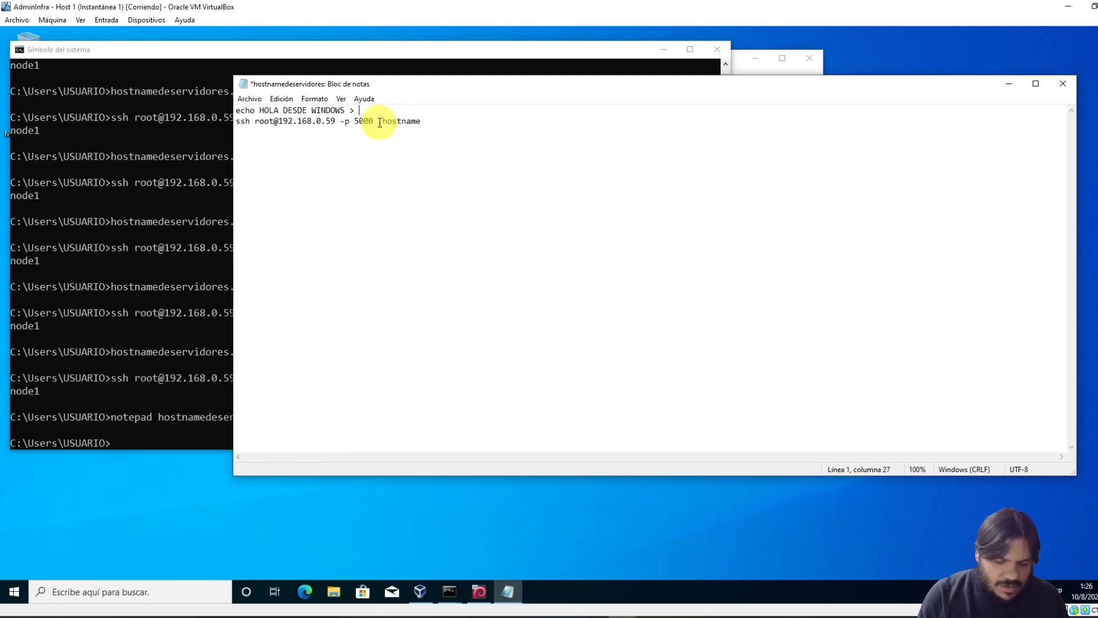
type("temp.txt")
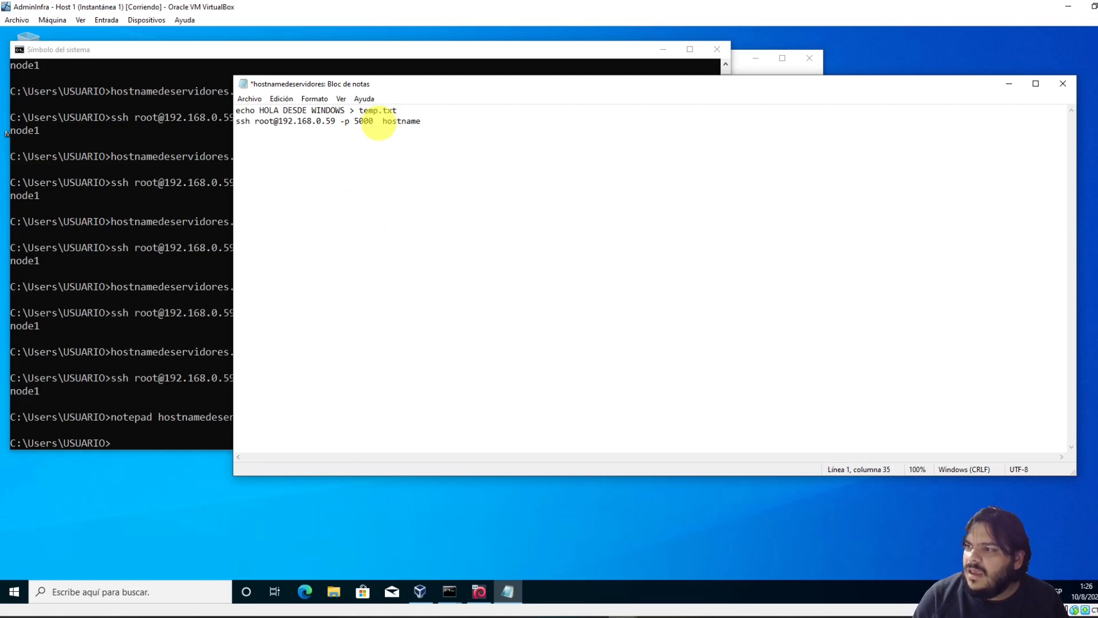
Prefix the ssh line with rem and save the batch file
key("Return")
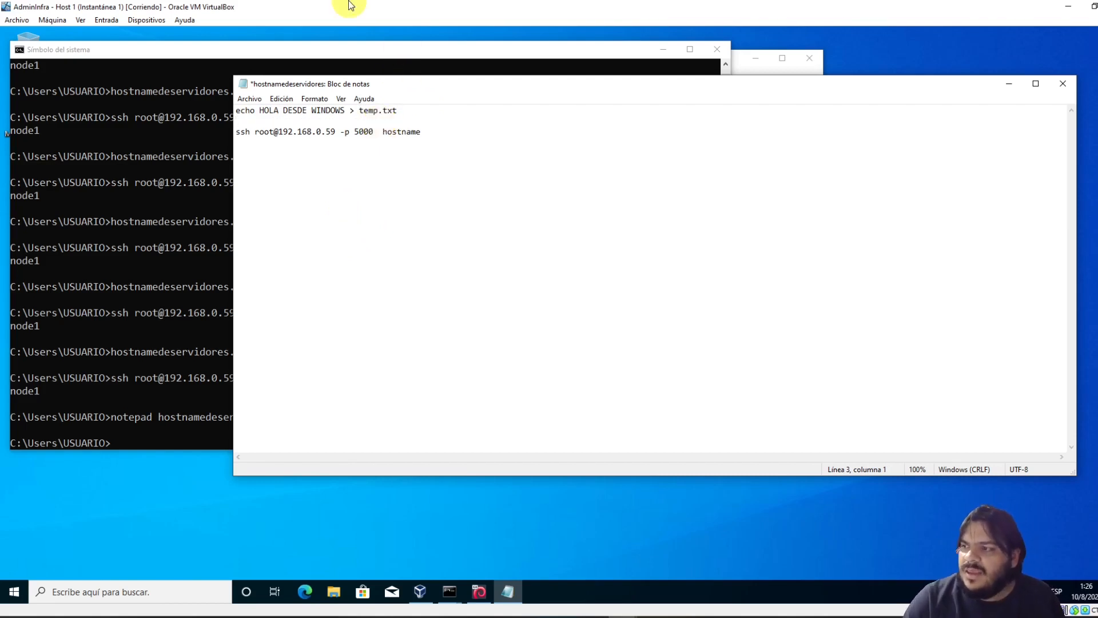
type("rem")
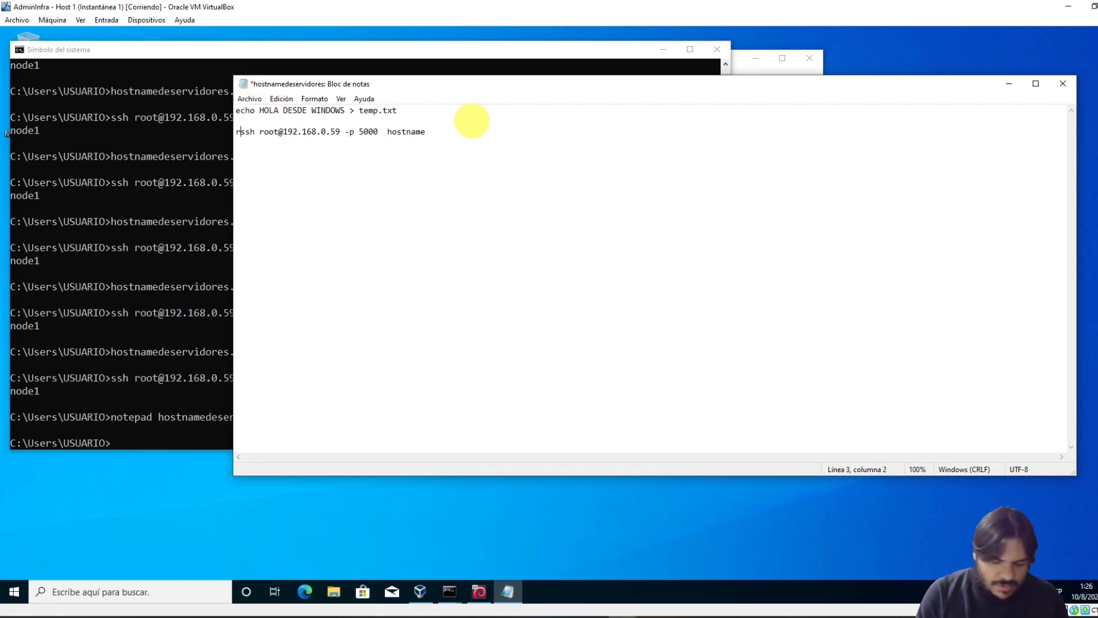
left_click(250, 98)
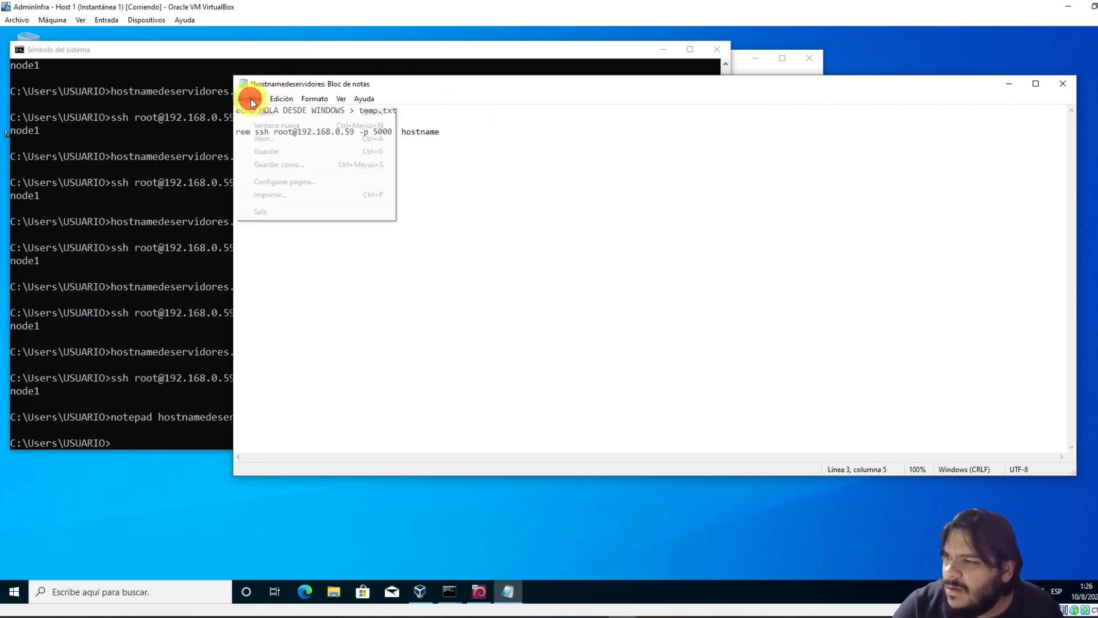
left_click(274, 151)
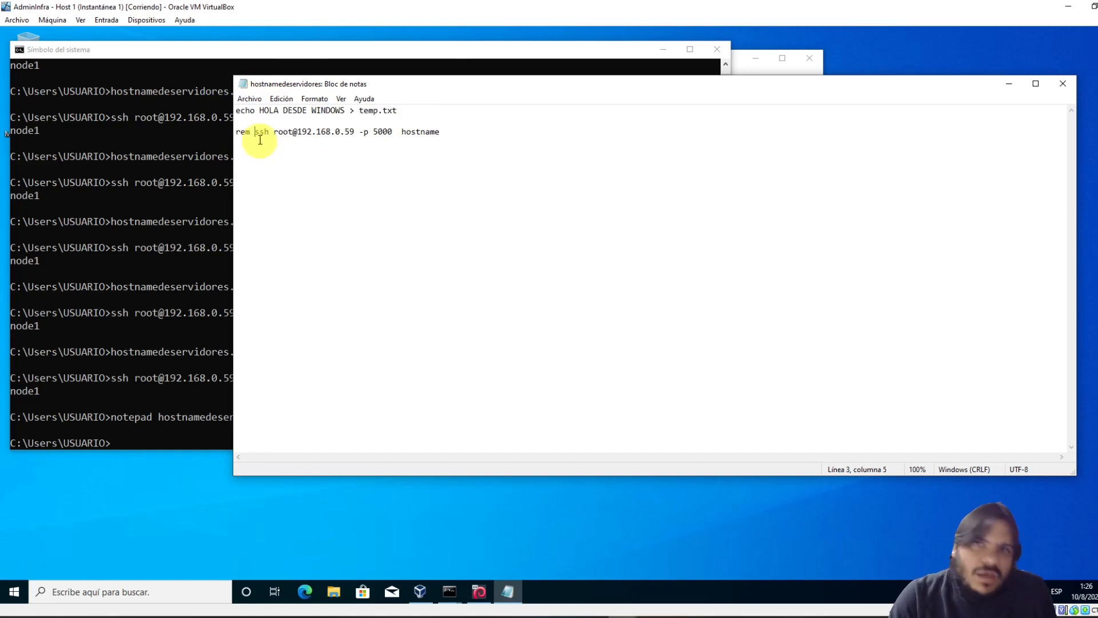
left_click(168, 393)
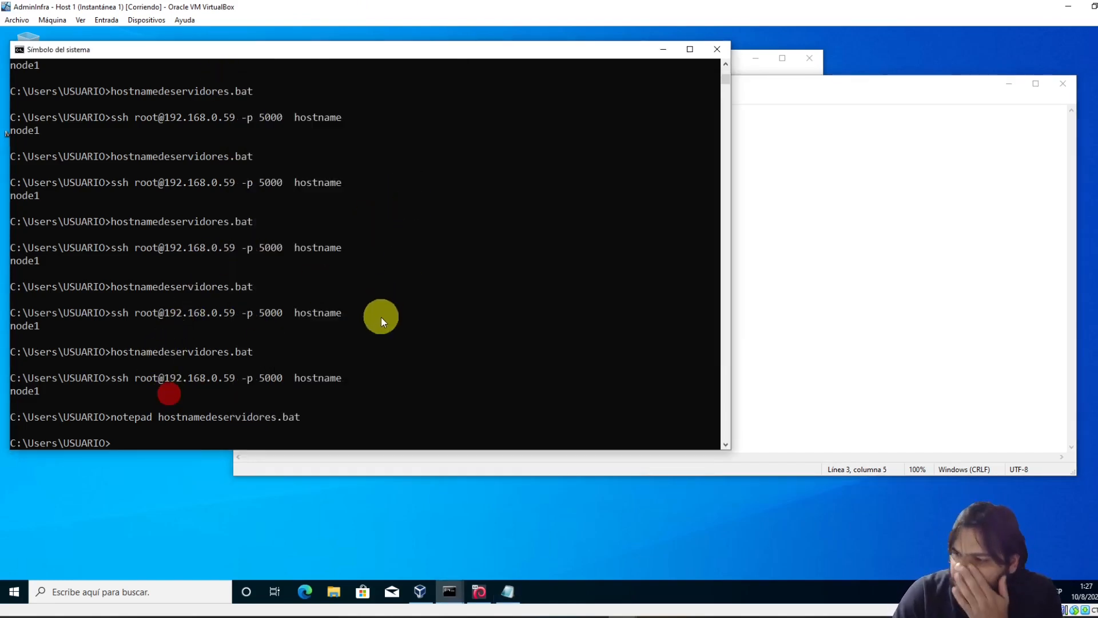
Run the edited hostnamedeservidores.bat and list the home folder with dir, showing temp.txt
left_click(750, 143)
left_click(103, 332)
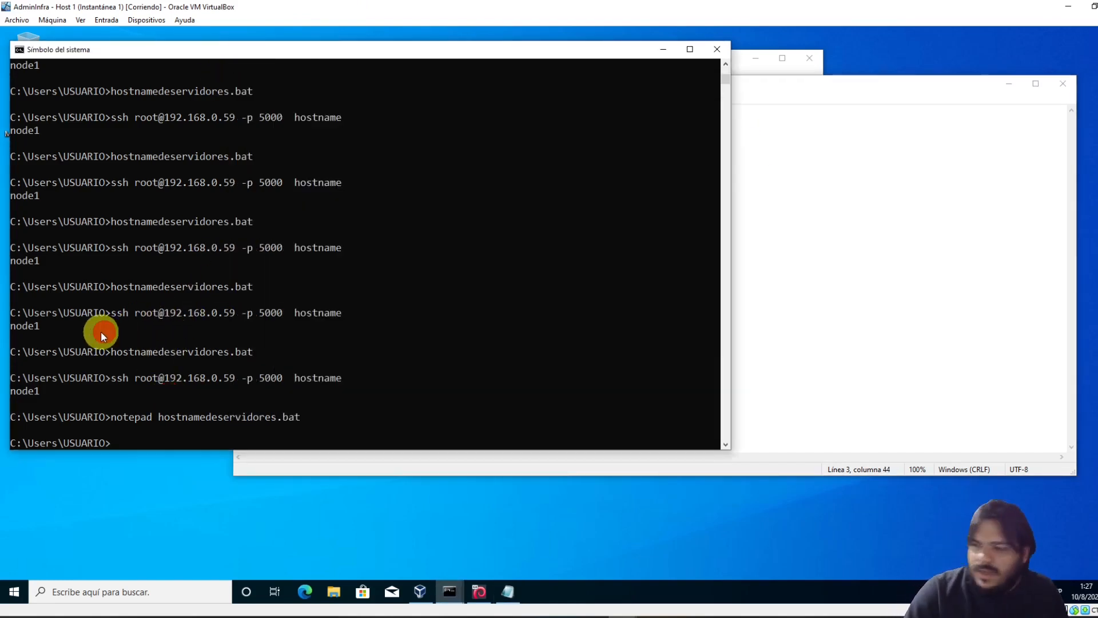
key("Up")
key("Up")
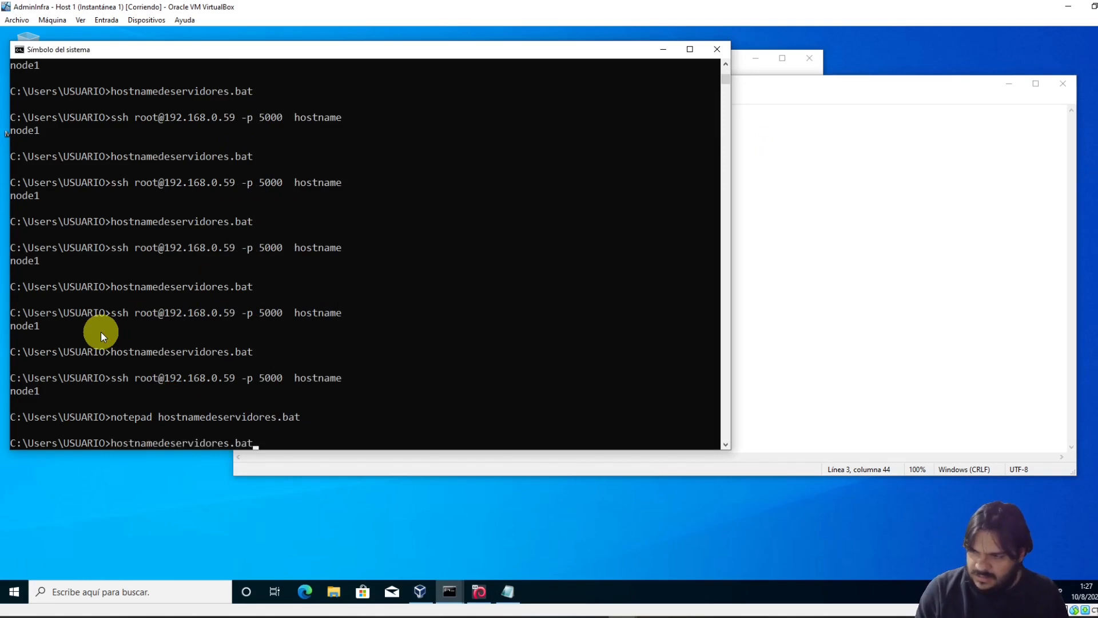
key("Return")
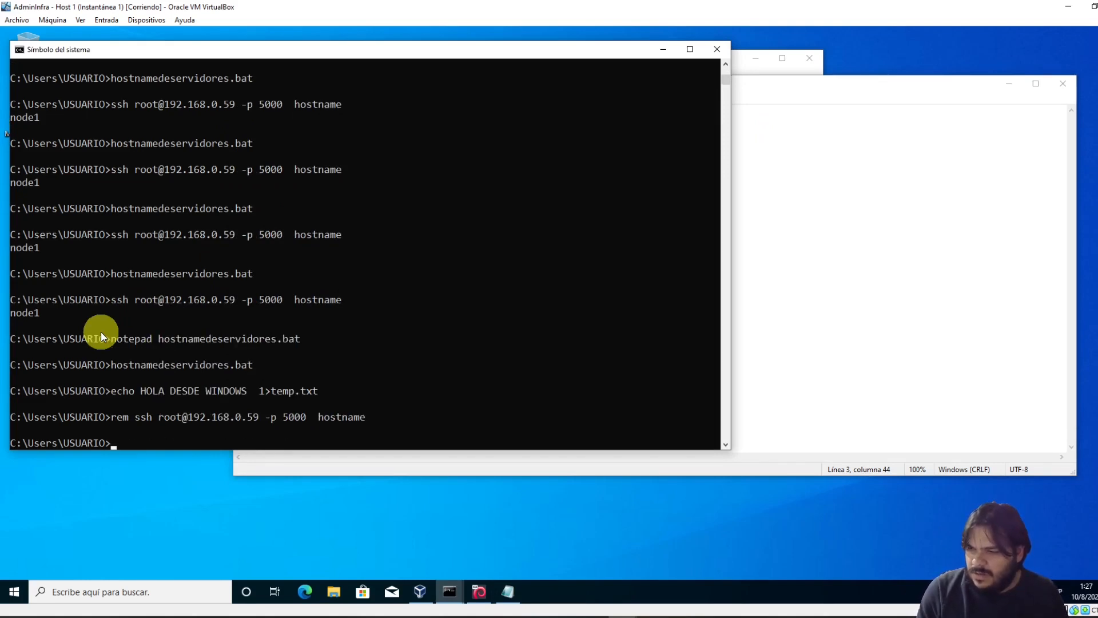
type("ls")
key("Return")
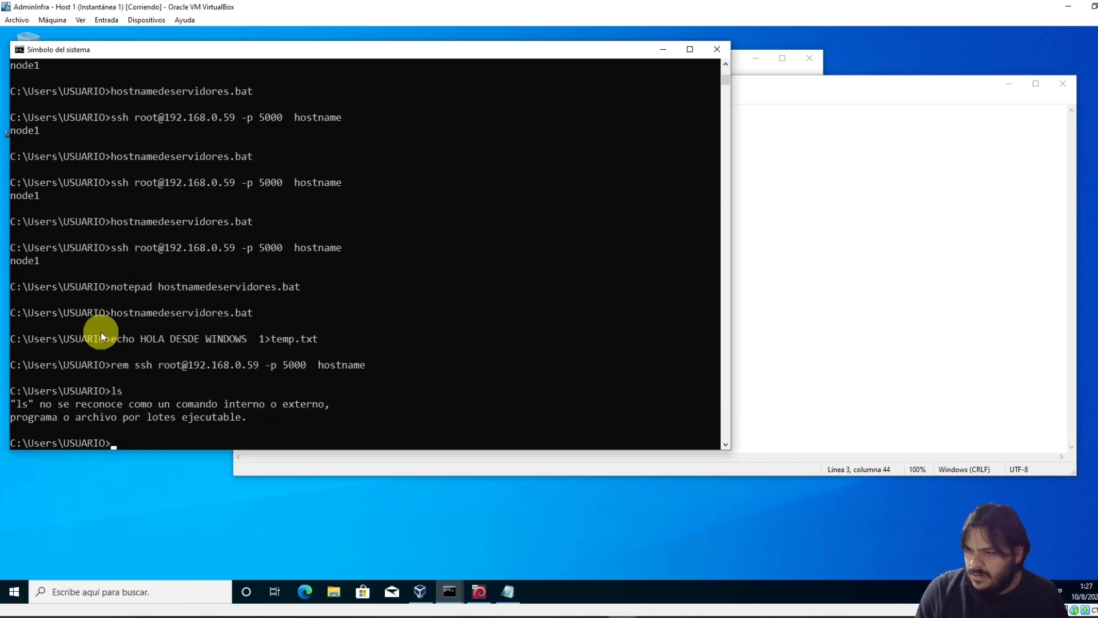
type("dir")
key("Return")
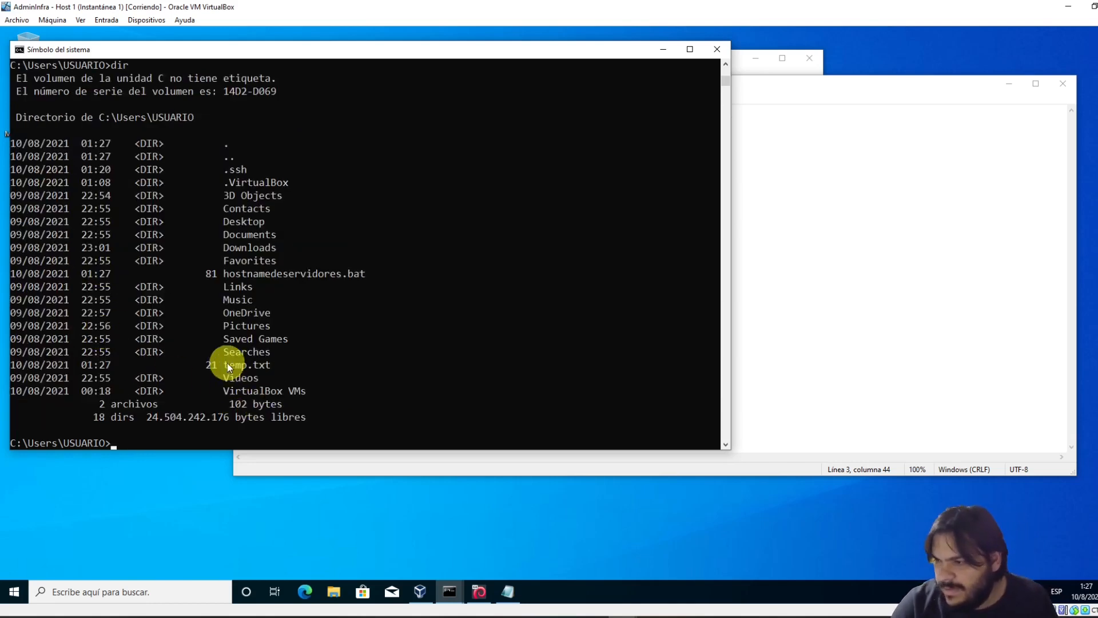
Print temp.txt with 'type temp.txt', showing HOLA DESDE WINDOWS
left_click_drag(227, 365, 268, 365)
type("ty")
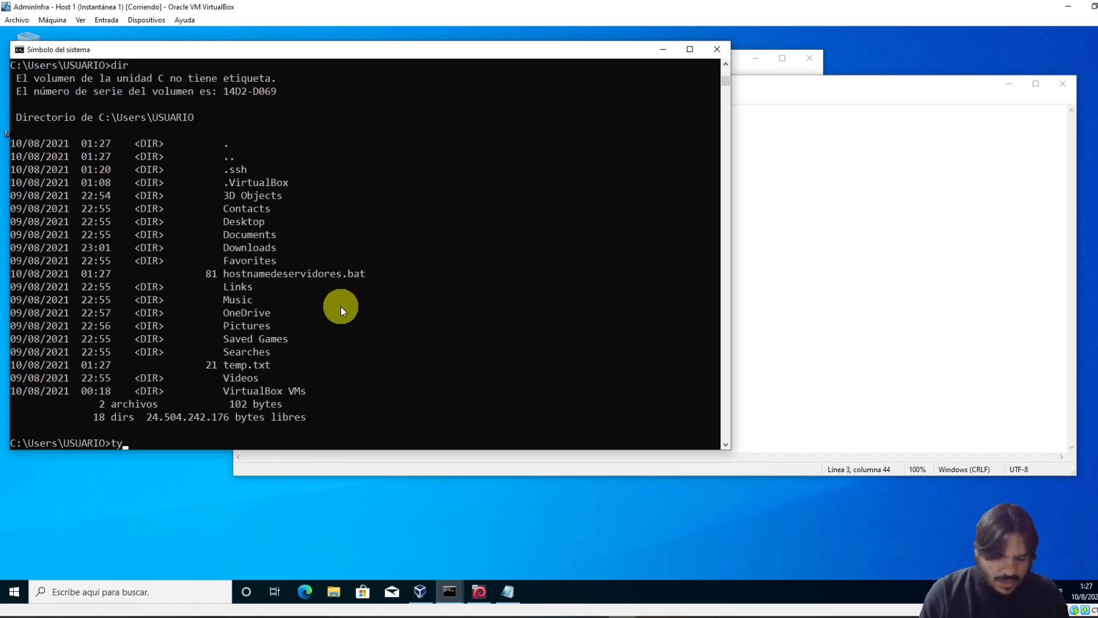
type("pe temp.t")
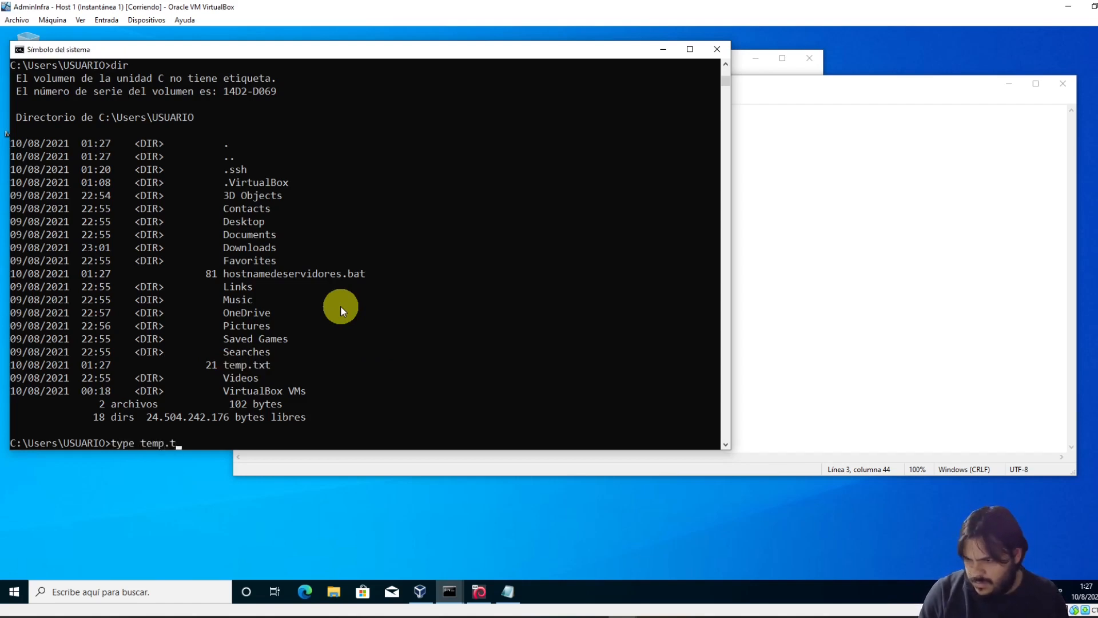
type("xt")
key("Return")
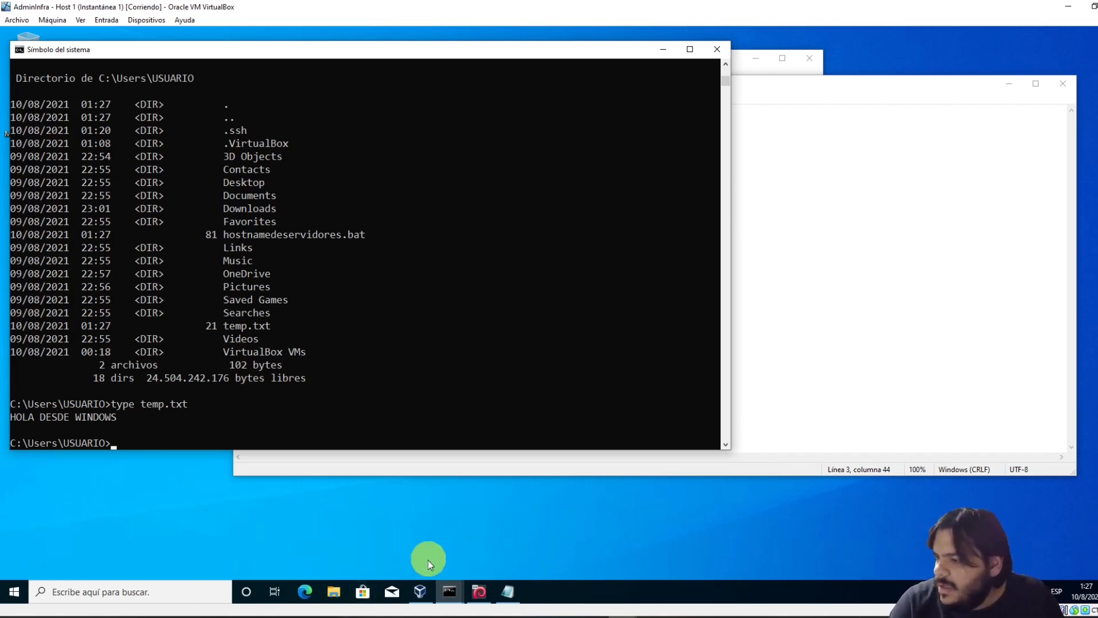
Rerun the ssh hostname check on node1, then open an interactive SSH session without hostname
key("Up")
key("Up")
key("Up")
key("Up")
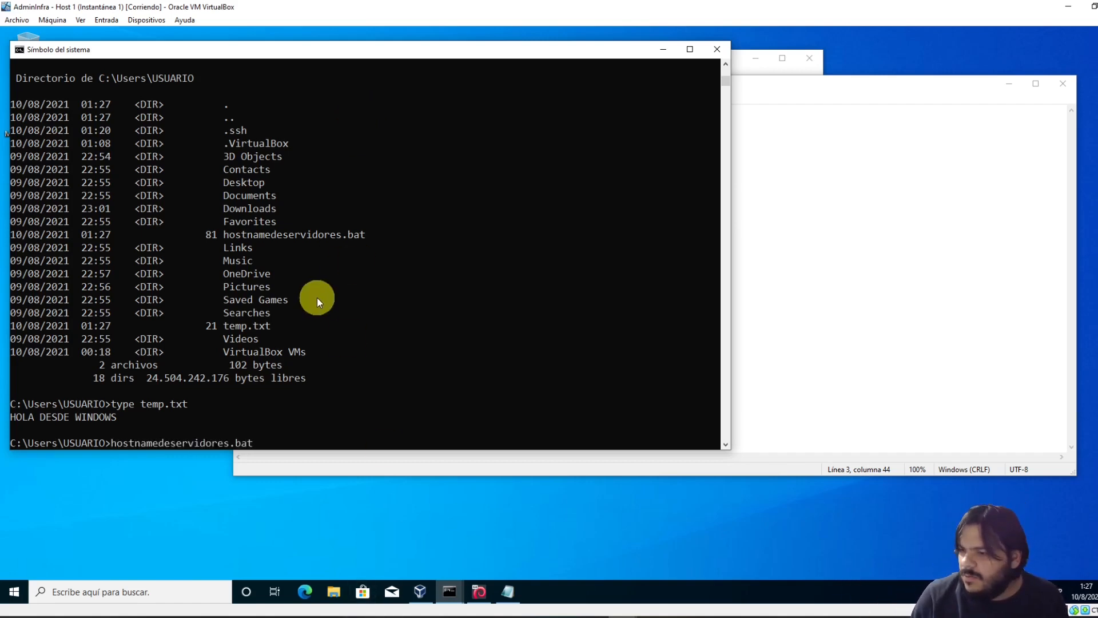
key("Down")
key("Up")
key("Up")
key("Up")
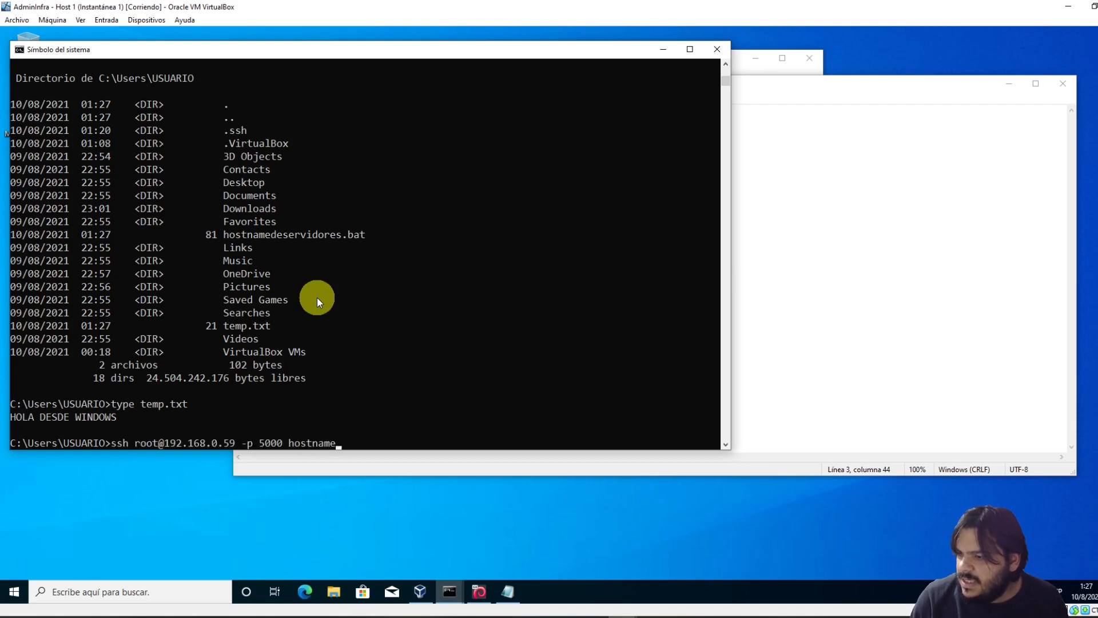
key("Return")
key("Up")
key("BackSpace")
key("BackSpace")
key("BackSpace")
key("BackSpace")
key("BackSpace")
key("BackSpace")
key("BackSpace")
key("BackSpace")
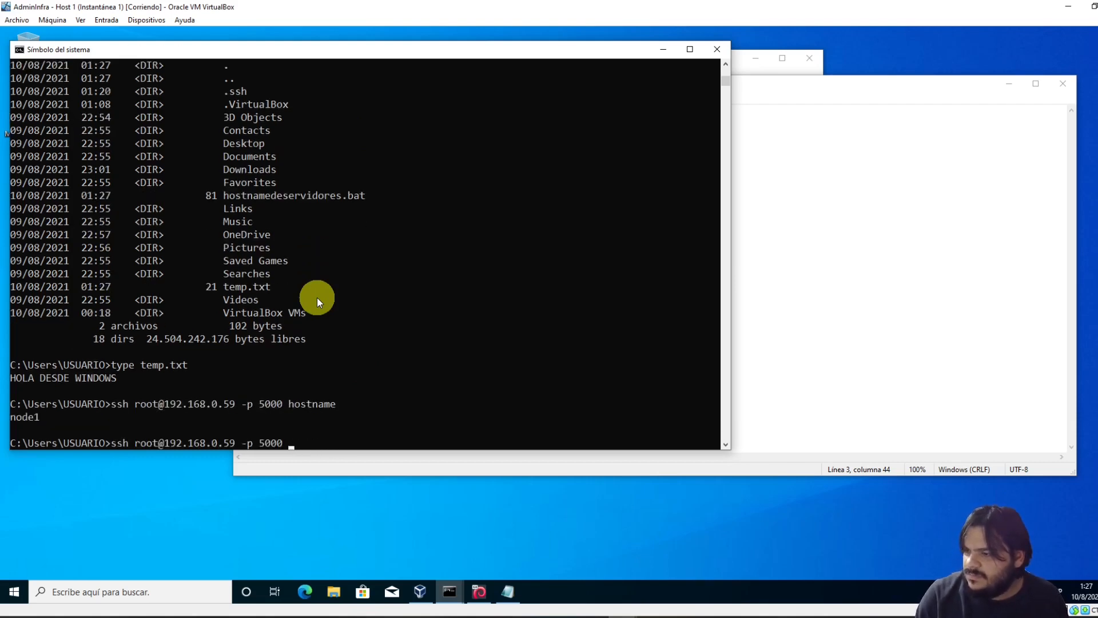
key("Return")
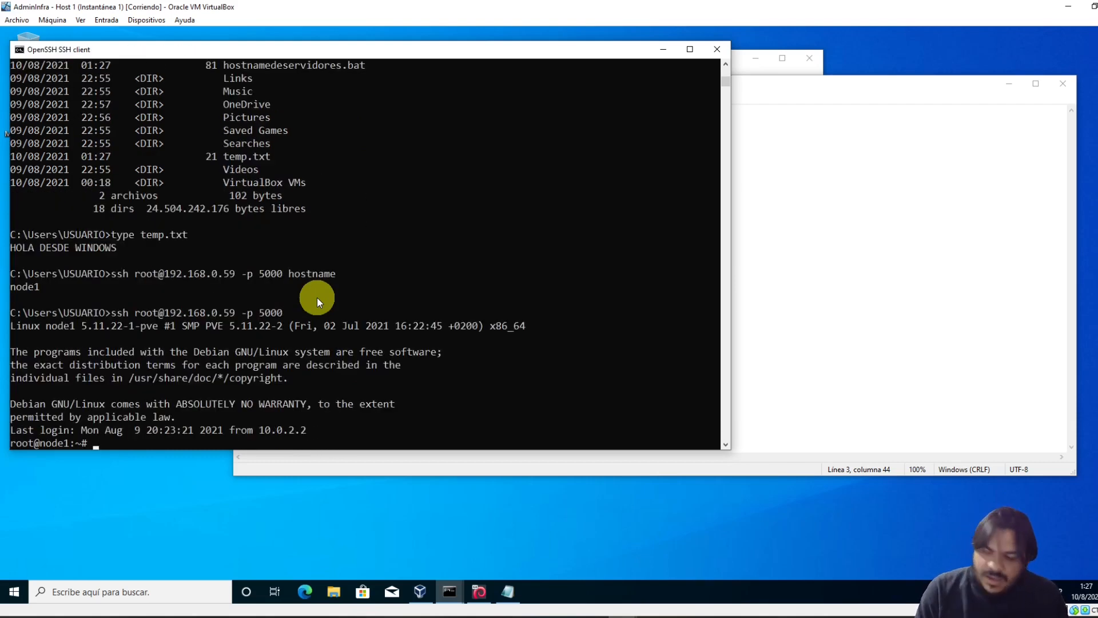
Create the fs folder in /srv on node1 and log out
type("cd /srv/")
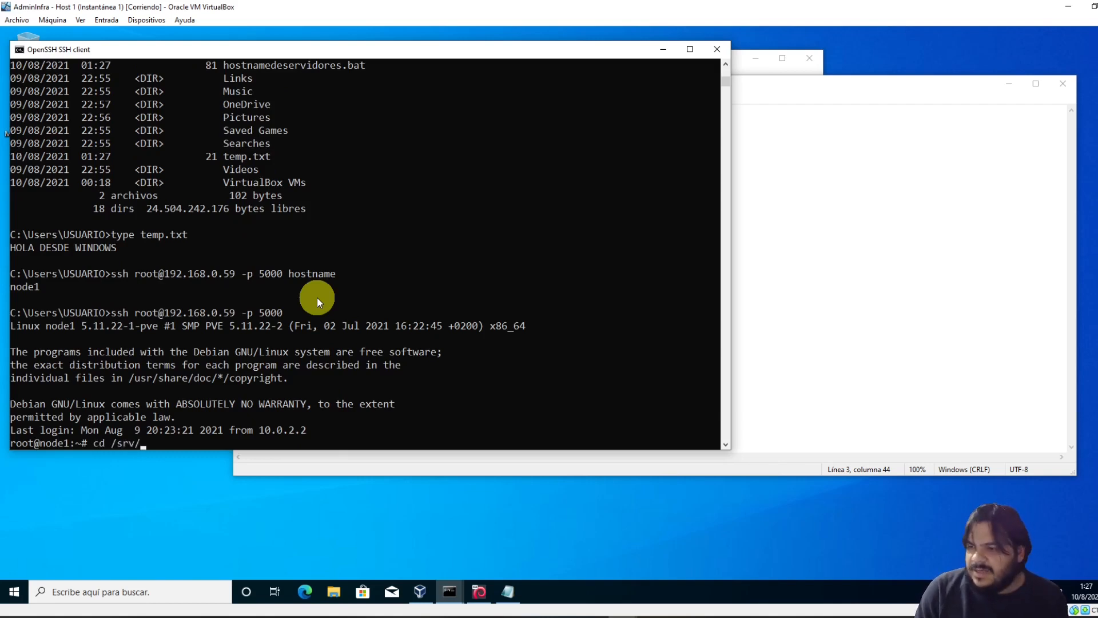
key("Return")
type("ls")
key("Return")
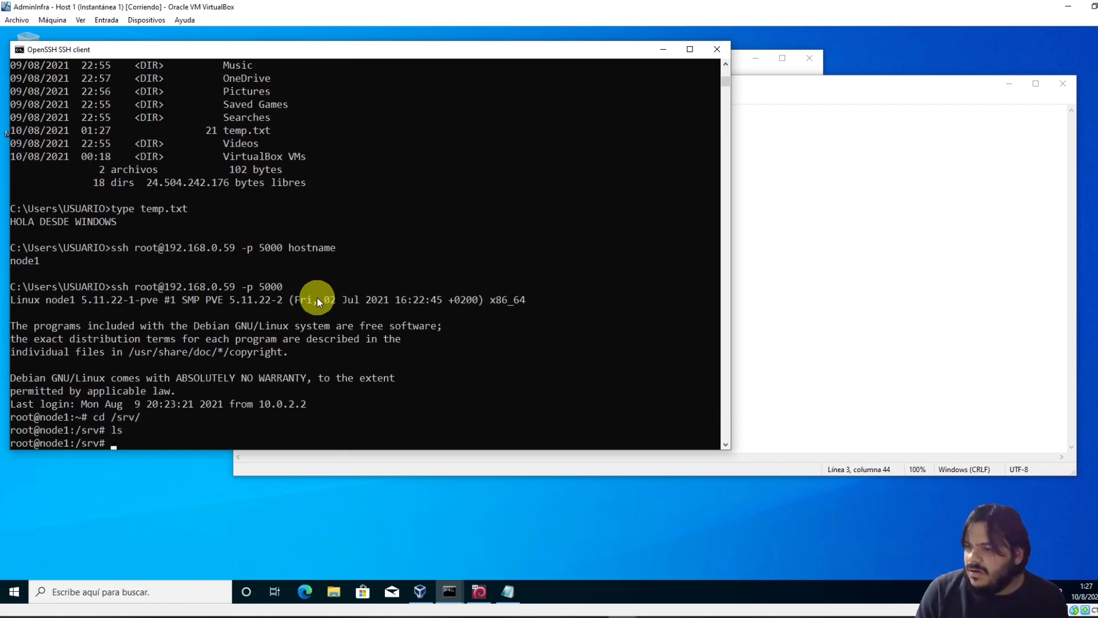
type("mkdir ")
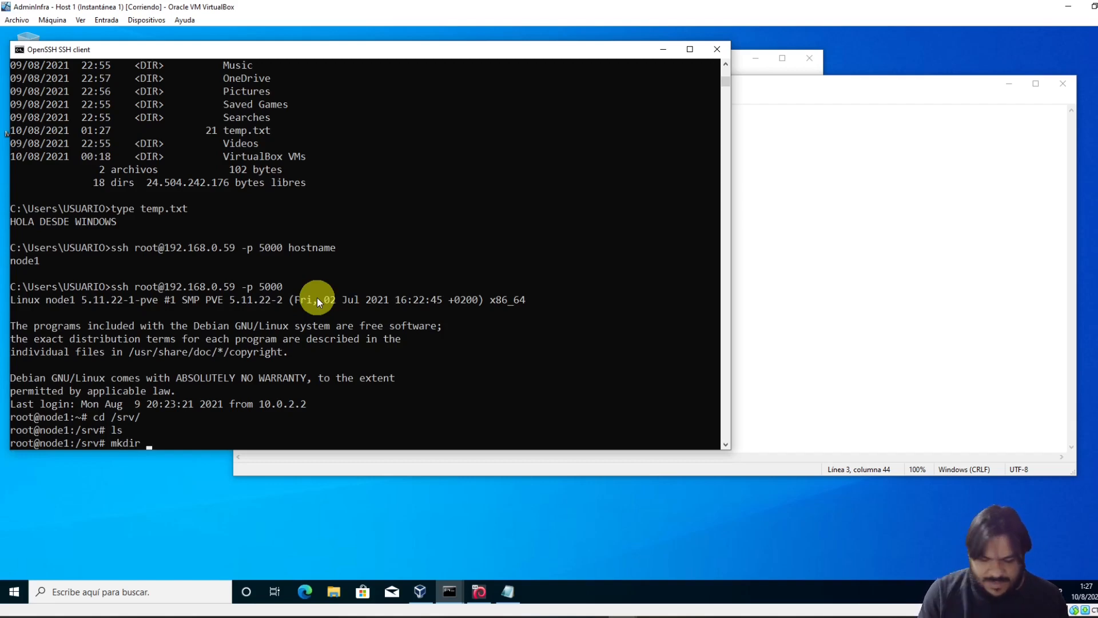
type("fs")
key("Return")
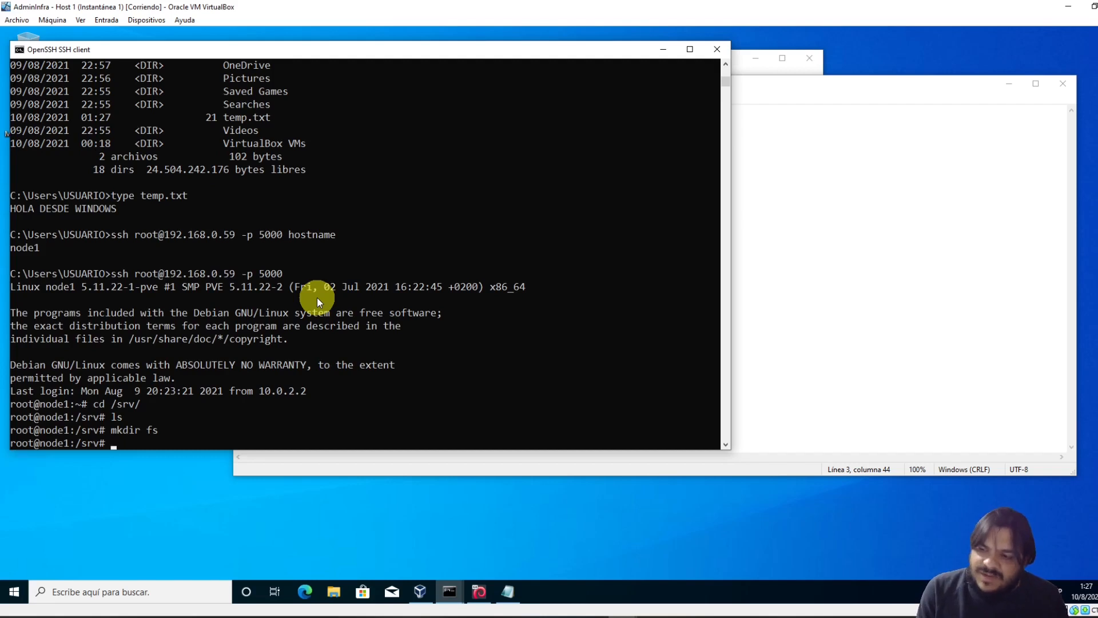
type("exit")
key("Return")
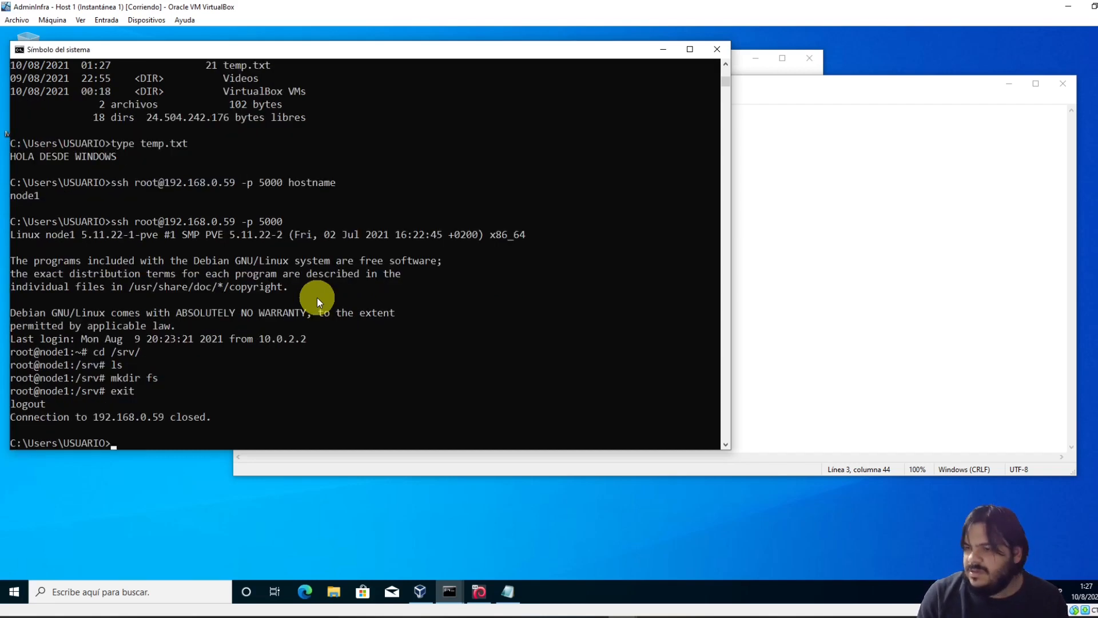
type("scp")
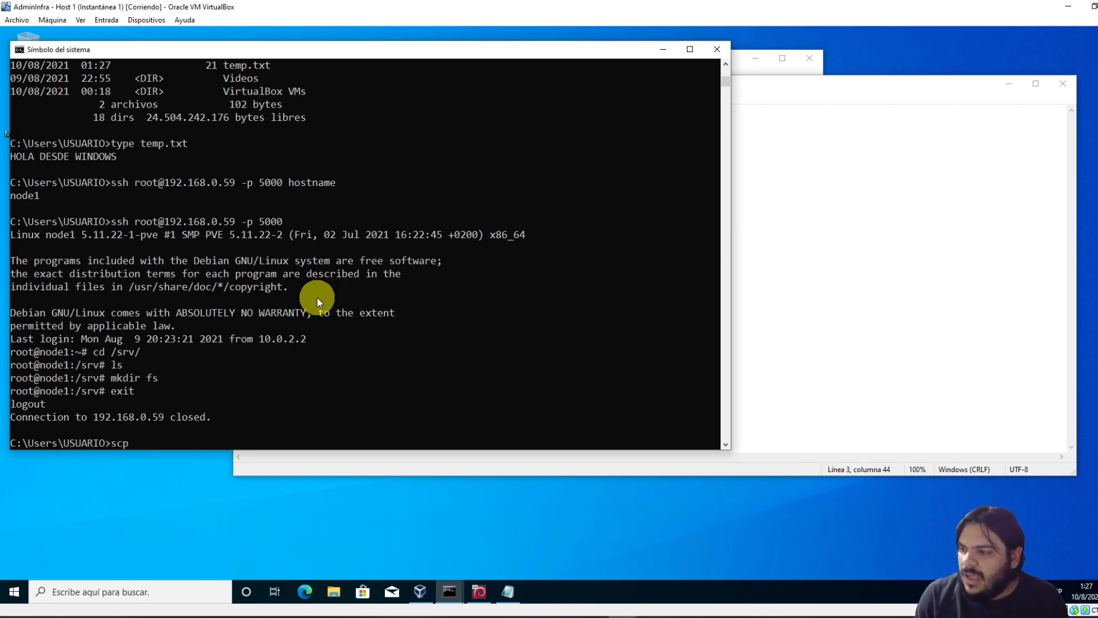
type("temp.txt")
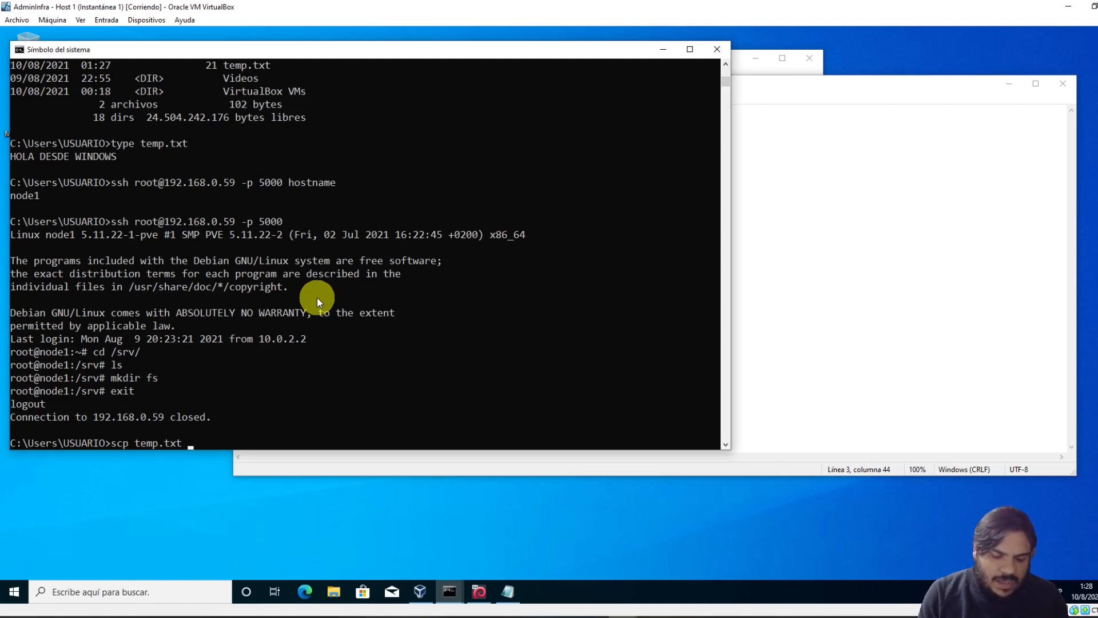
type(" root@19")
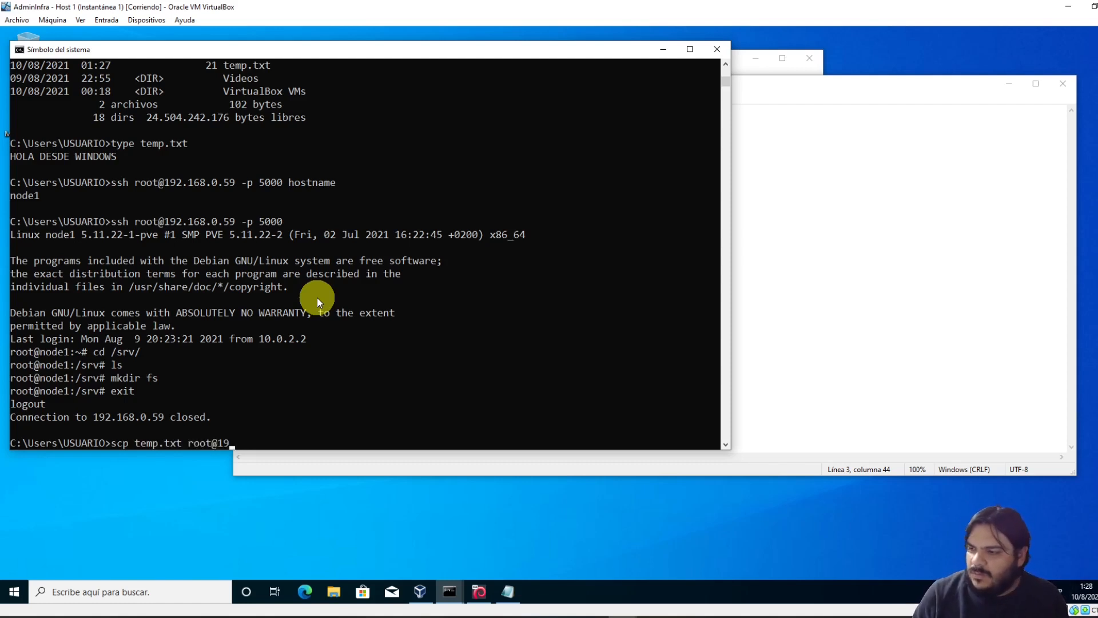
type("2.168.0.59")
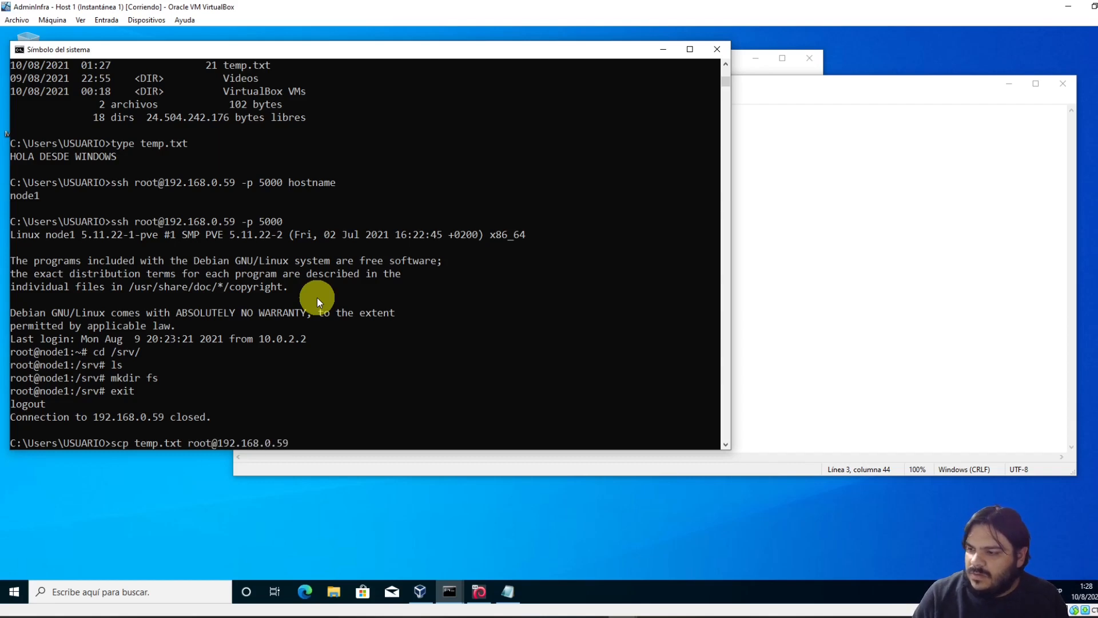
key("Home")
key("Right")
key("Right")
key("Right")
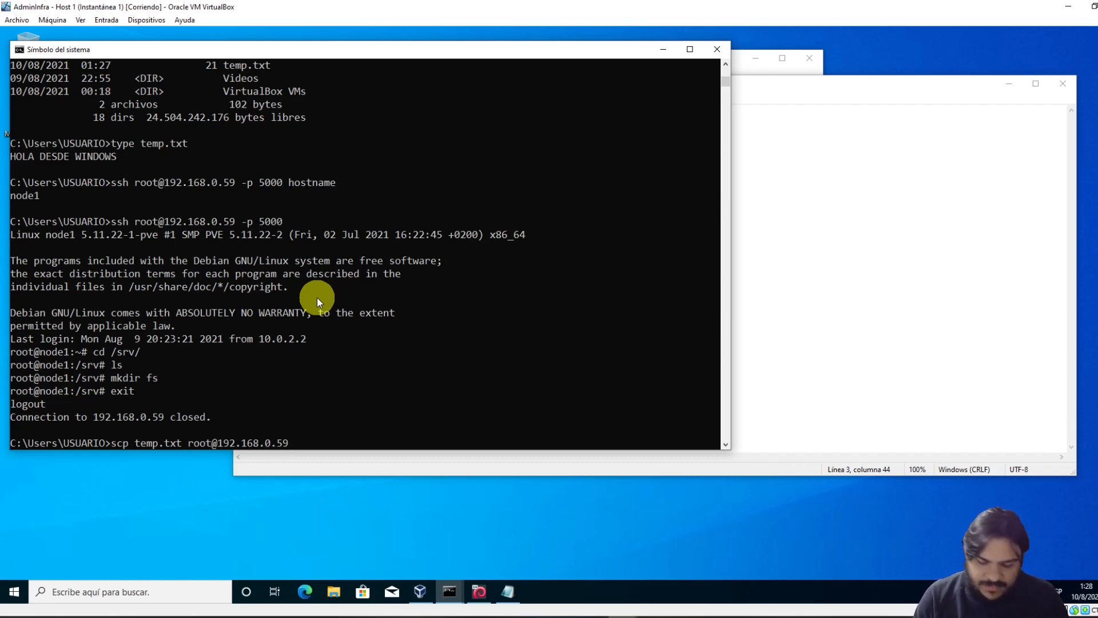
type("-P")
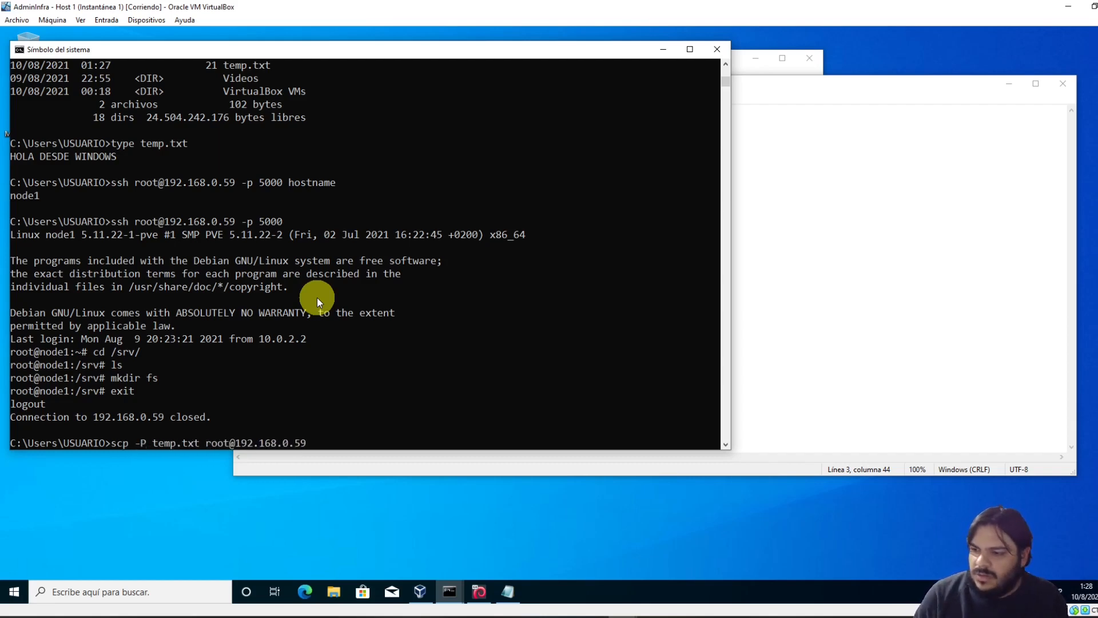
type(" 5000")
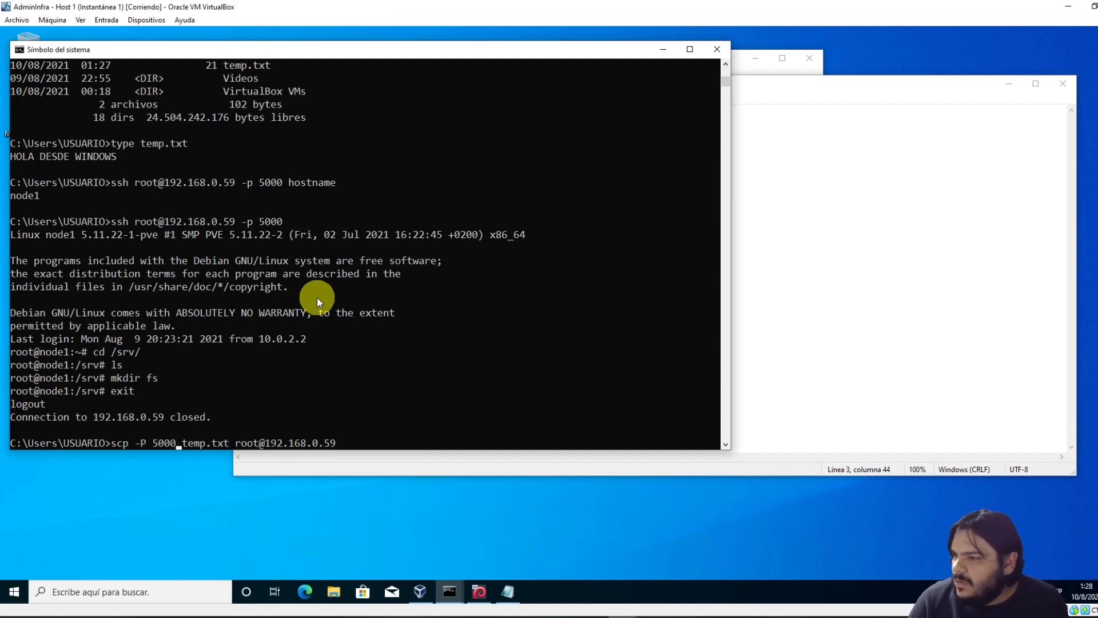
Add the :/srv/fs destination, run the transfer to 100%, and copy the scp command line
key("End")
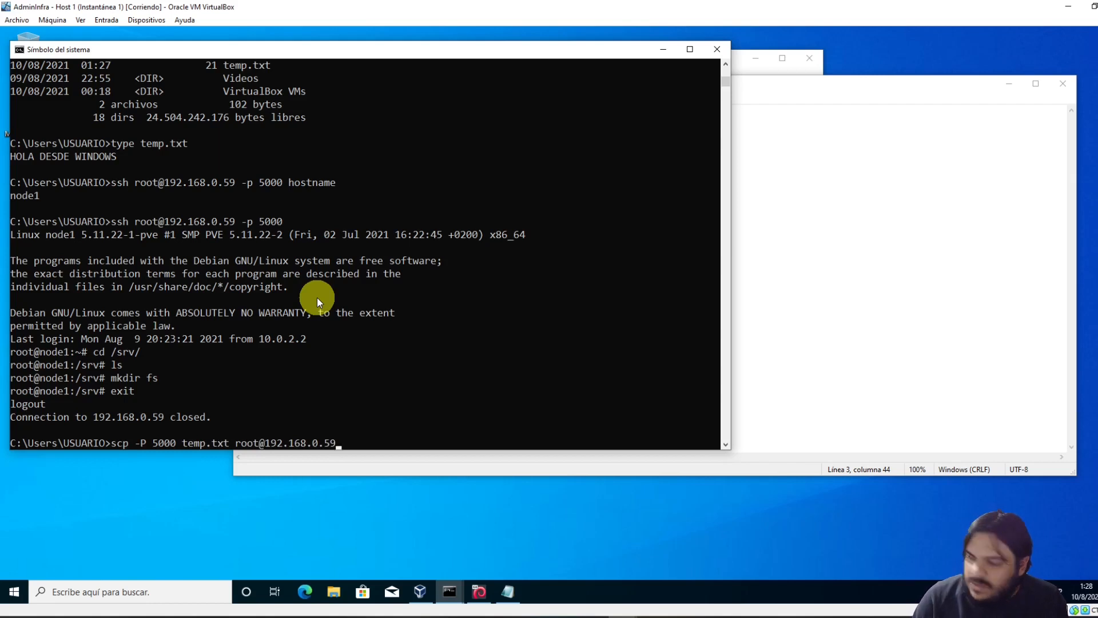
type(":")
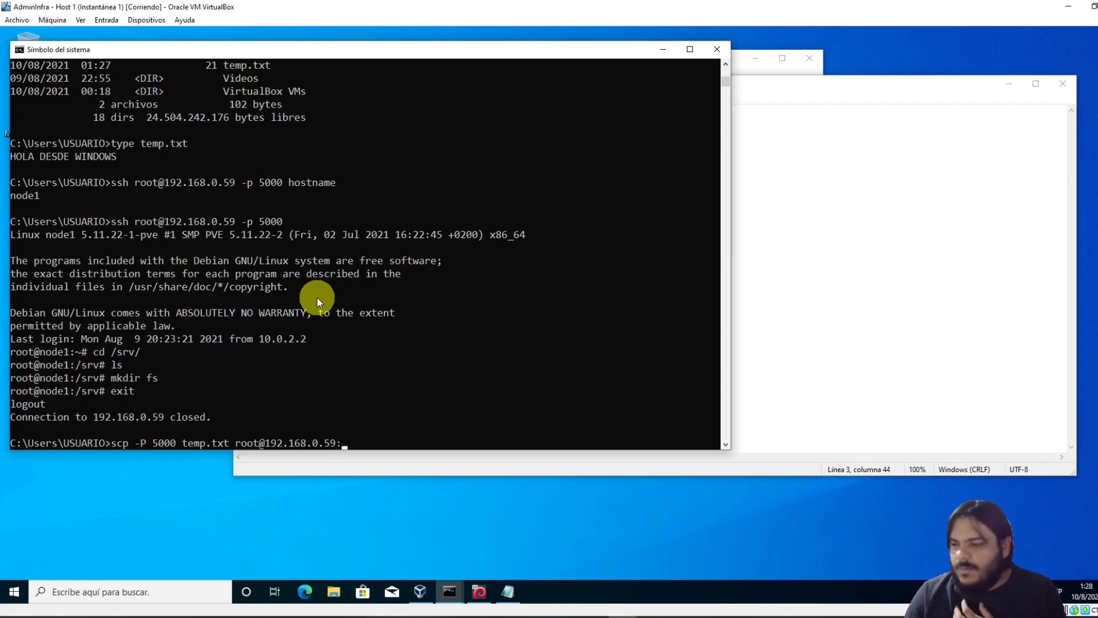
left_click(82, 377)
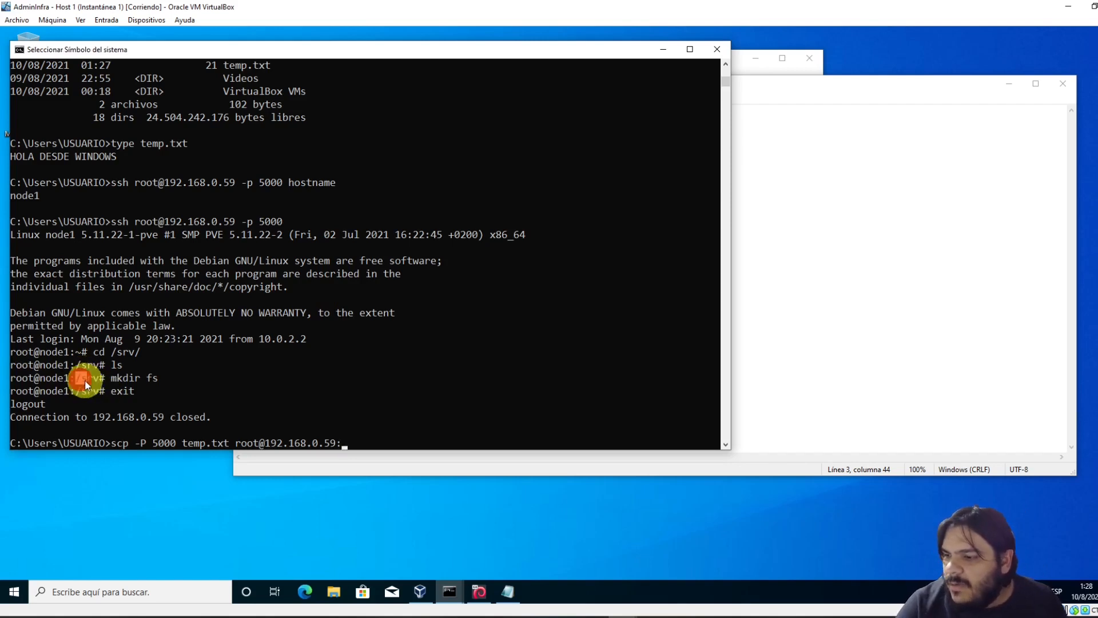
left_click(148, 376)
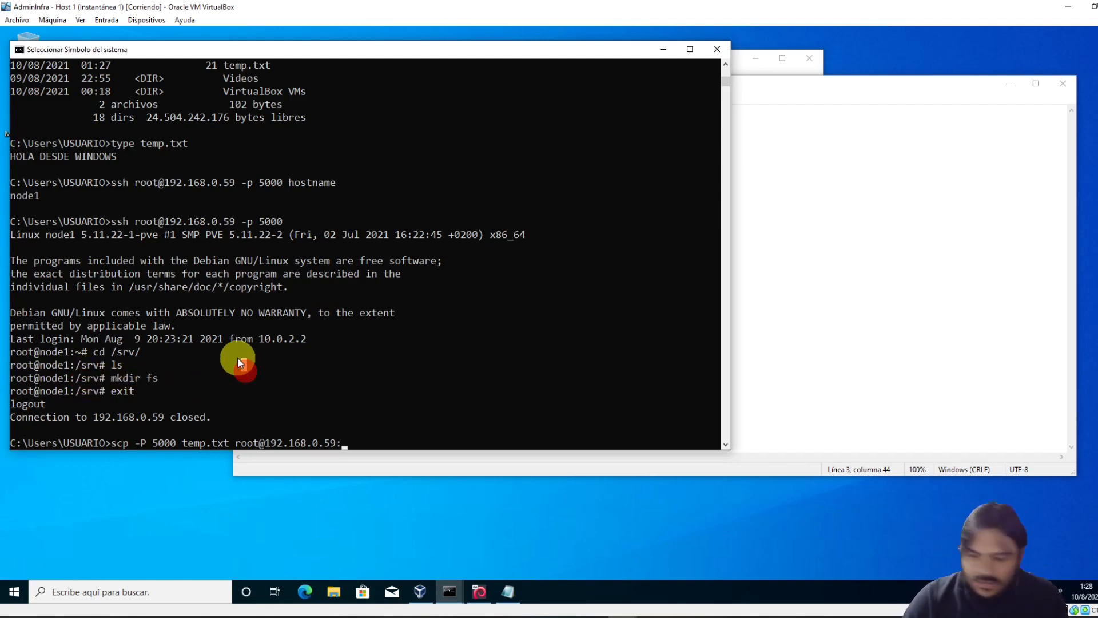
type("/srv/fs")
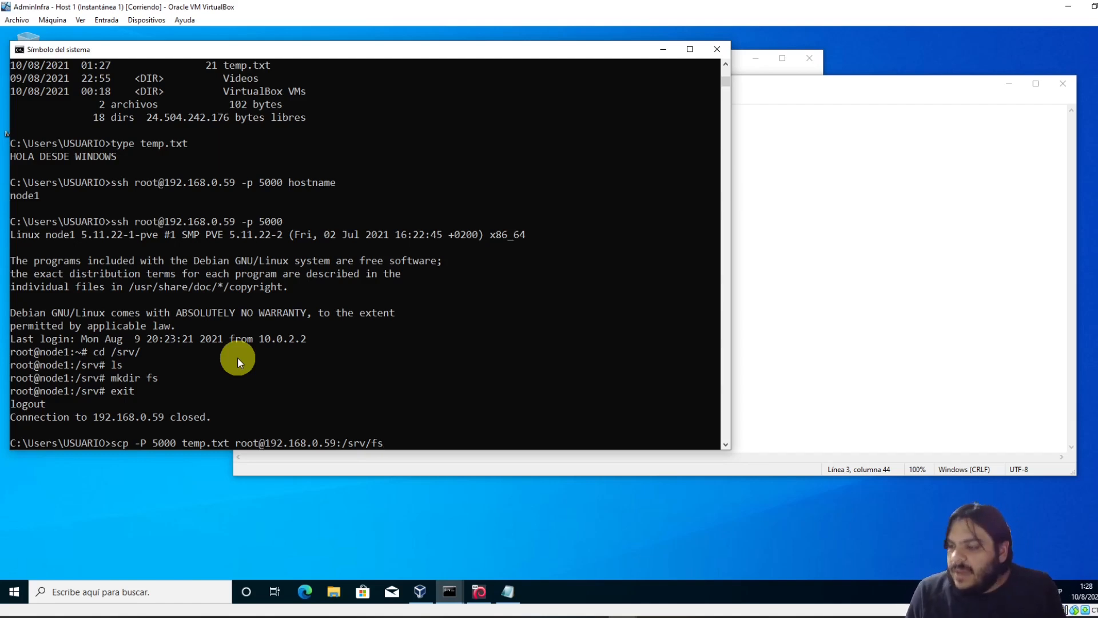
key("Return")
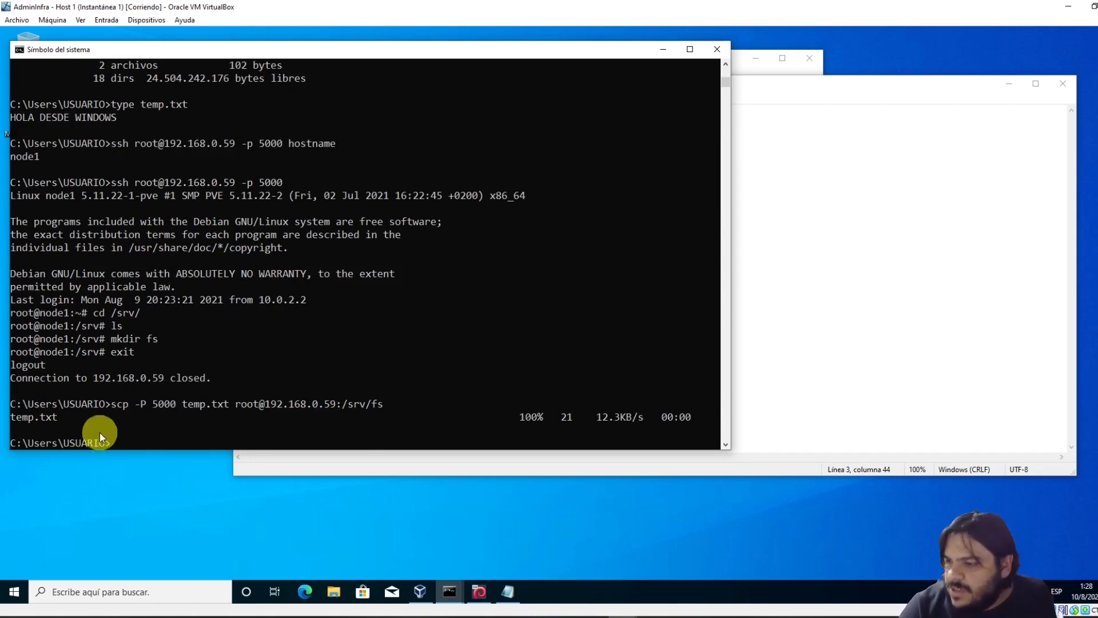
left_click_drag(115, 407, 380, 404)
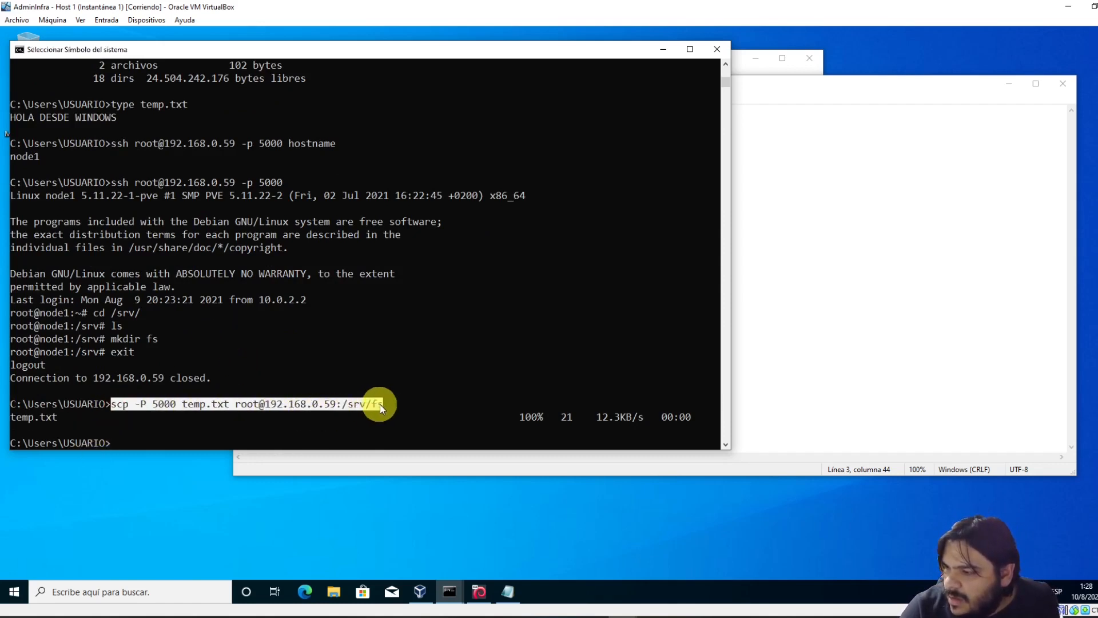
right_click(379, 405)
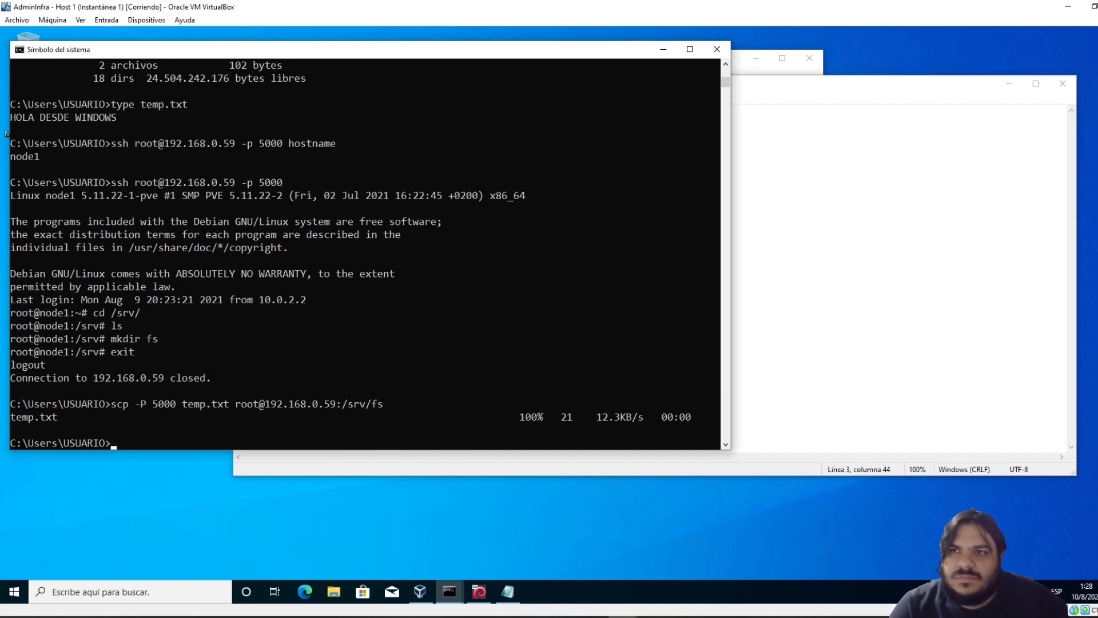
left_click(622, 617)
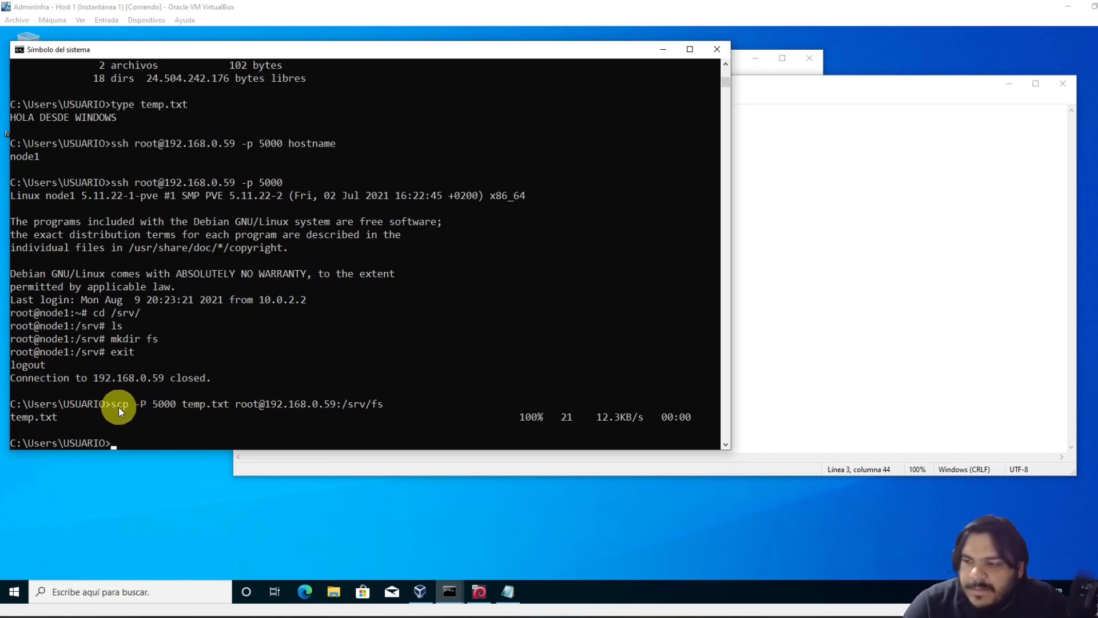
left_click(372, 235)
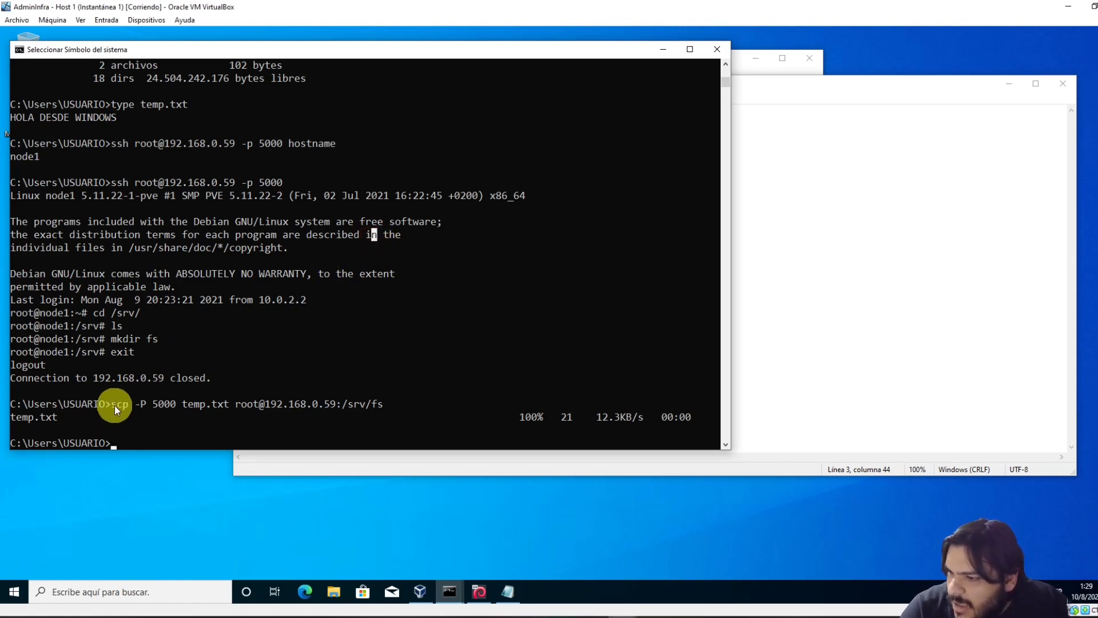
left_click_drag(114, 405, 356, 404)
right_click(377, 406)
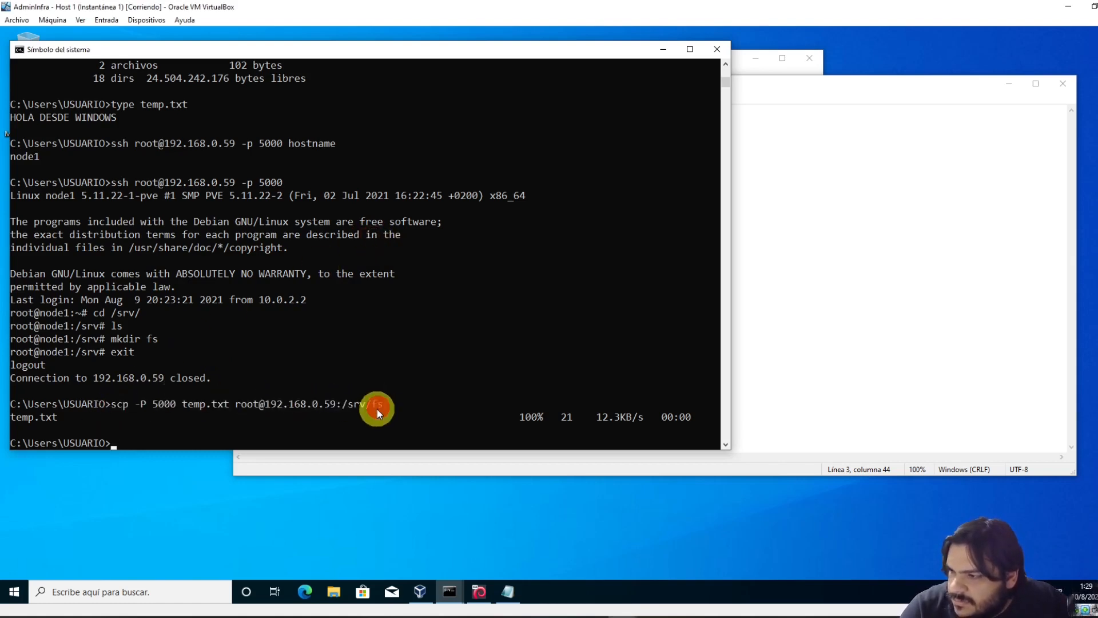
Change the batch file's echo text to HOLA DESDE WINDOWS EN BATCH
left_click(864, 223)
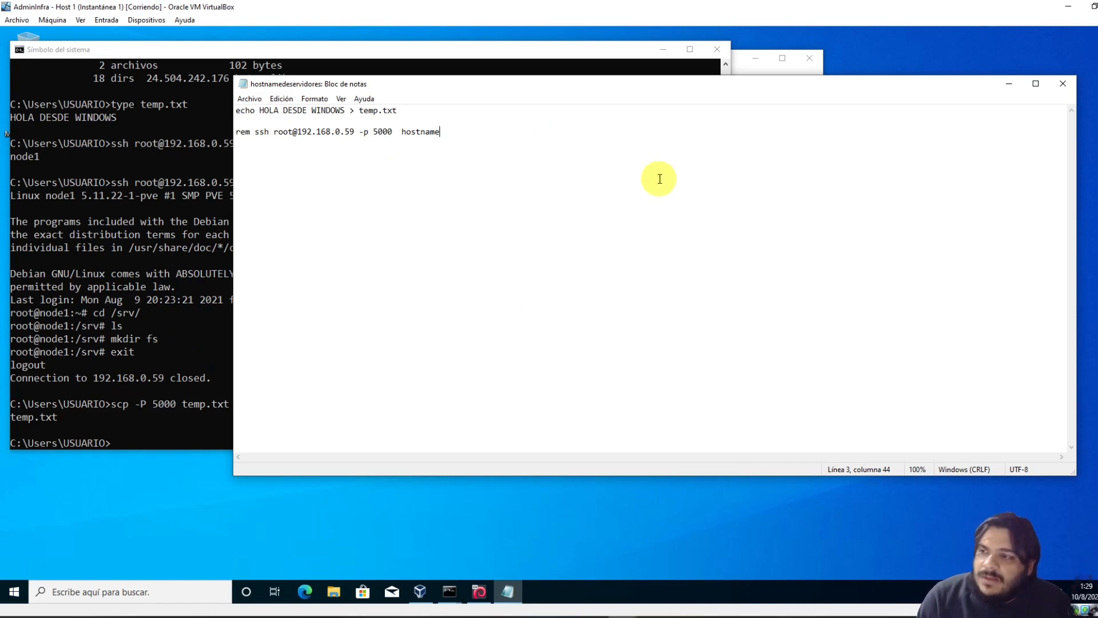
key("Return")
key("Up")
key("Up")
key("Up")
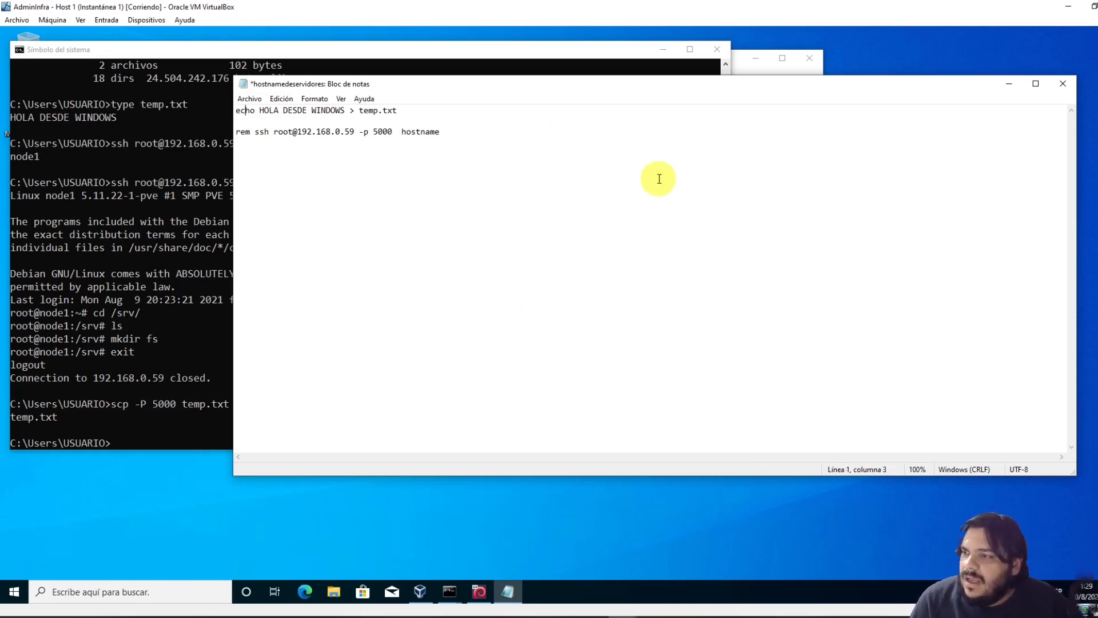
key("Right")
key("Right")
key("Right")
key("Right")
key("Right")
key("Right")
key("Right")
key("Right")
key("Right")
key("Right")
key("Right")
key("Right")
key("Right")
key("Right")
key("Right")
key("Right")
key("Right")
key("Right")
key("Right")
key("Right")
key("Right")
key("Right")
key("Right")
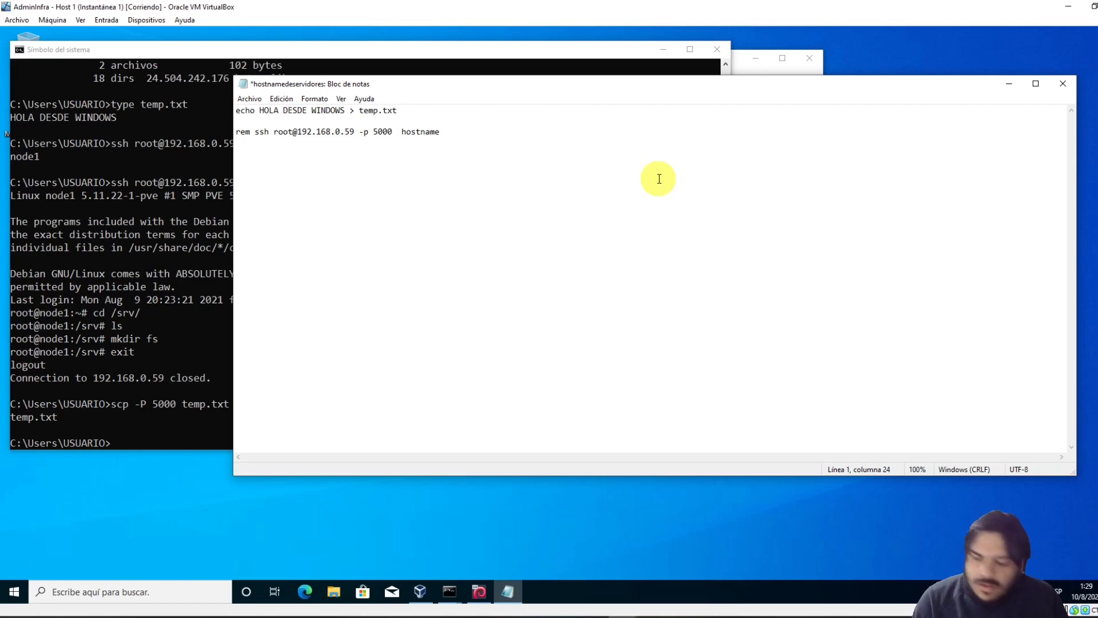
type("EN BATCH")
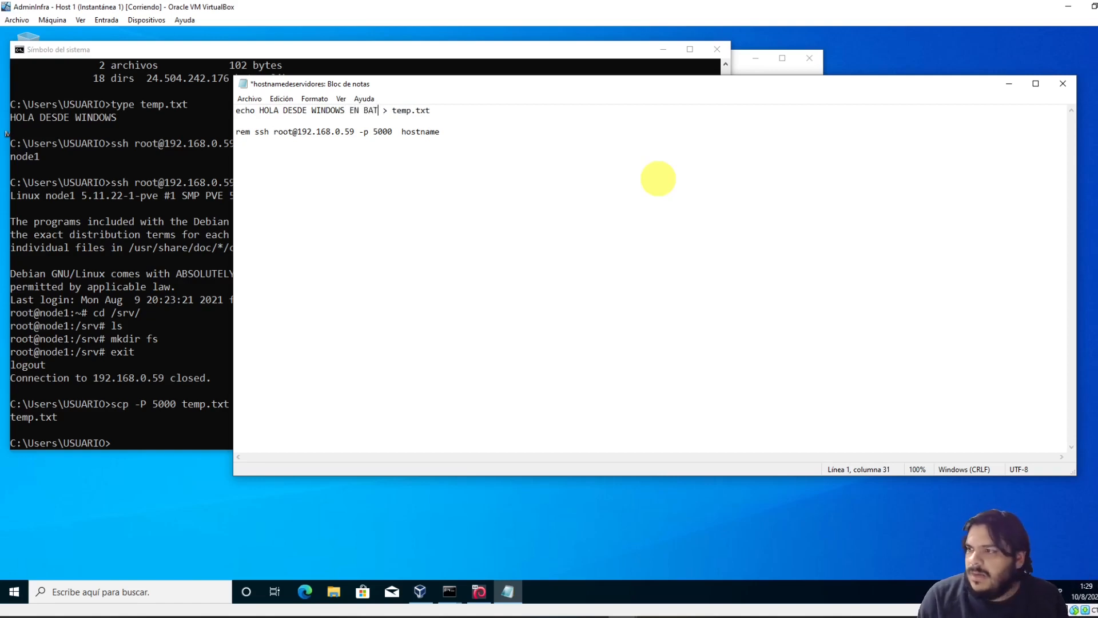
key("Down")
key("Down")
key("Down")
type("scp -P 5000 temp.txt root@192.168.0.59:/srv/fs")
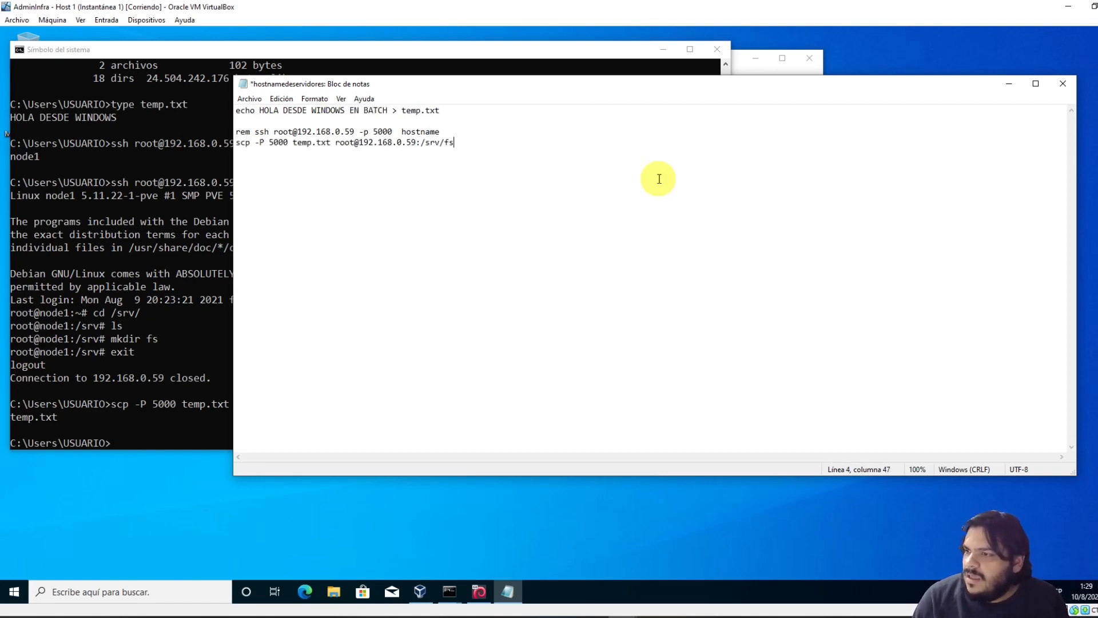
left_click(249, 98)
left_click(261, 151)
left_click_drag(446, 89, 761, 138)
left_click(196, 375)
In the second command prompt, SSH into node1 as root at 192.168.0.59 on port 5000
left_click(450, 590)
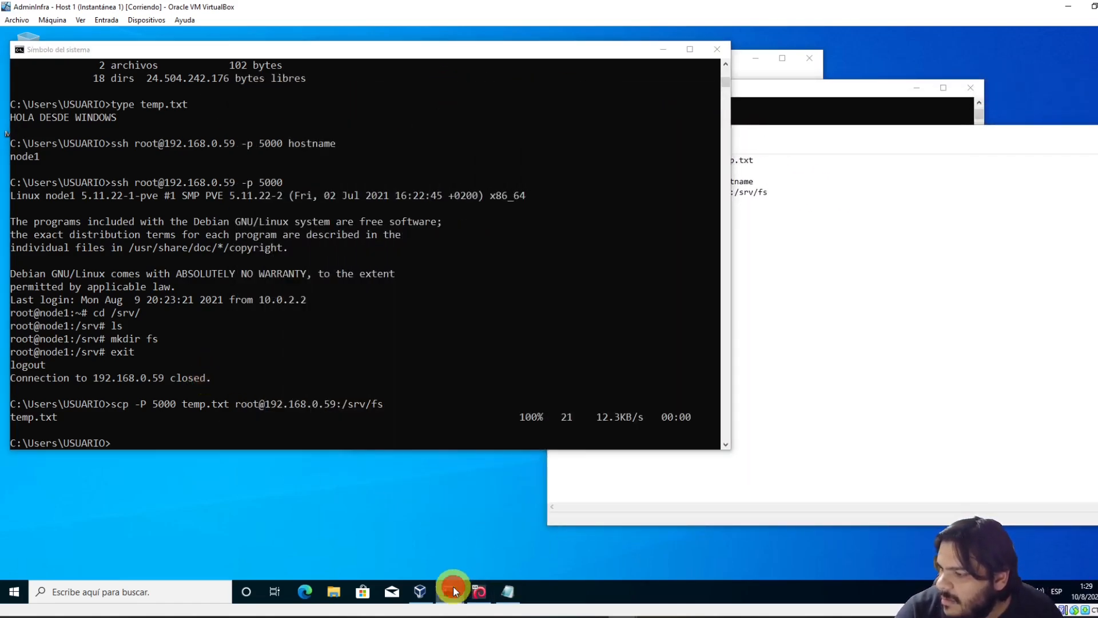
left_click(423, 555)
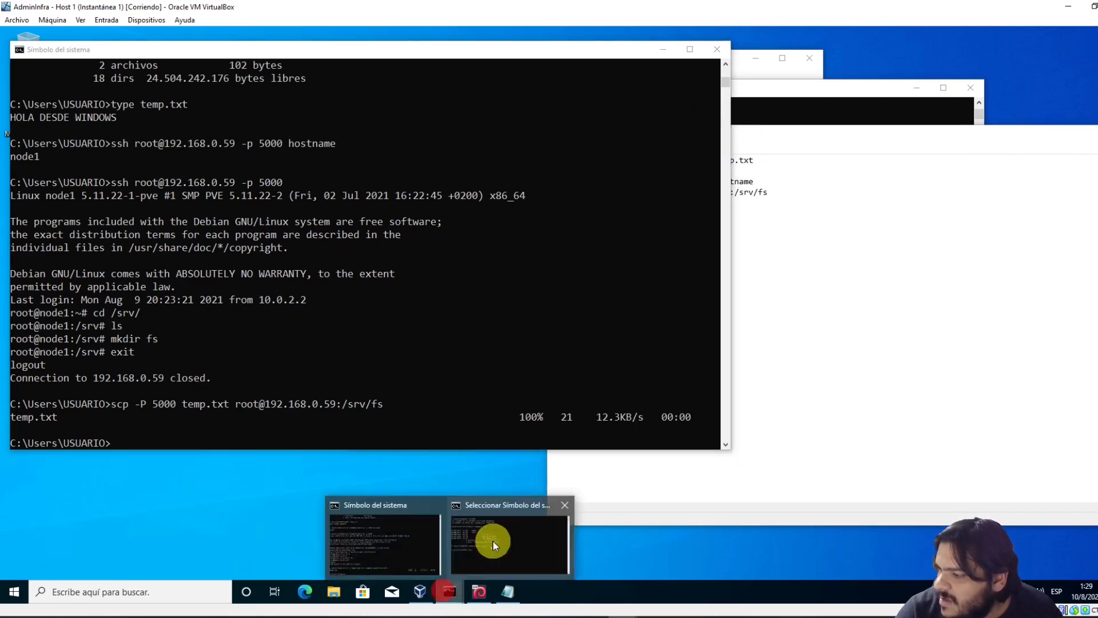
left_click(493, 541)
left_click_drag(538, 92, 689, 98)
type("ssh")
type("ro")
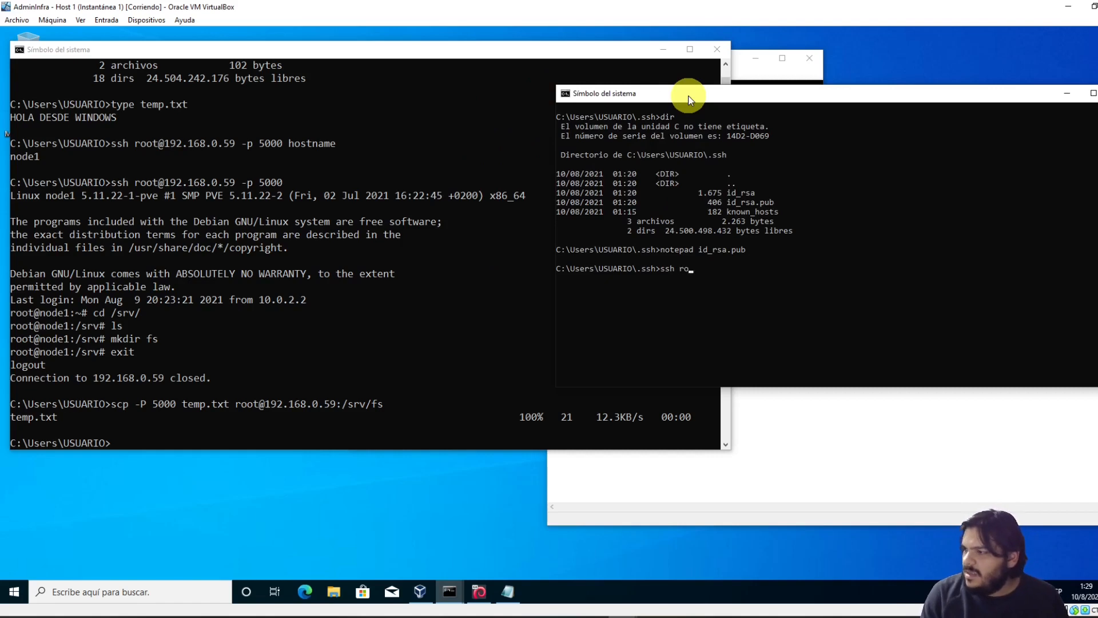
type("ot@192.168.0.59")
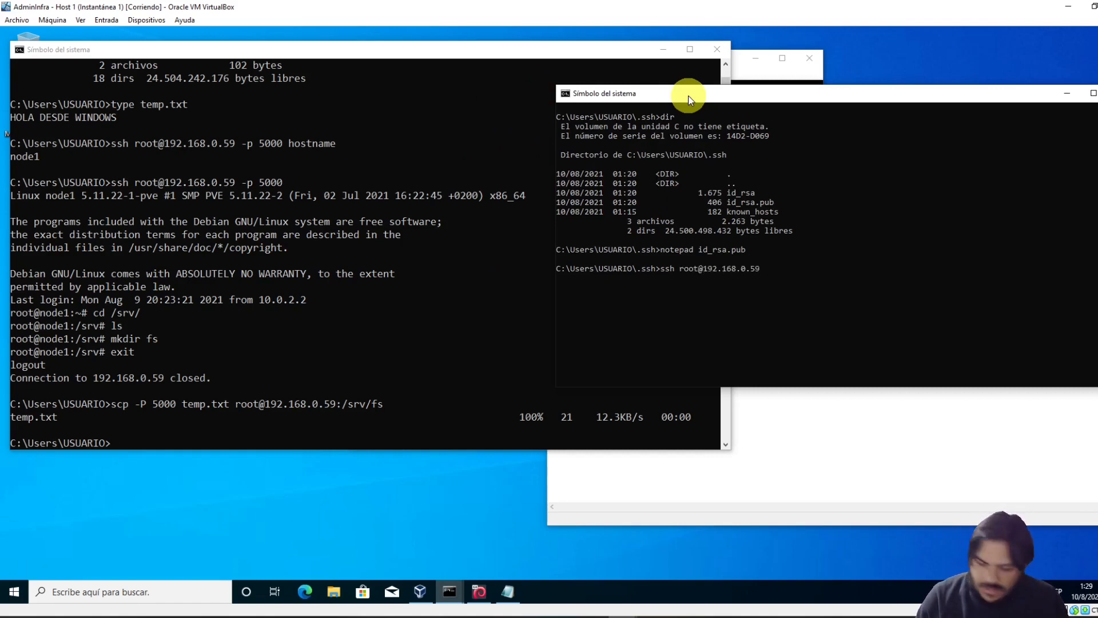
type(" -p 5000")
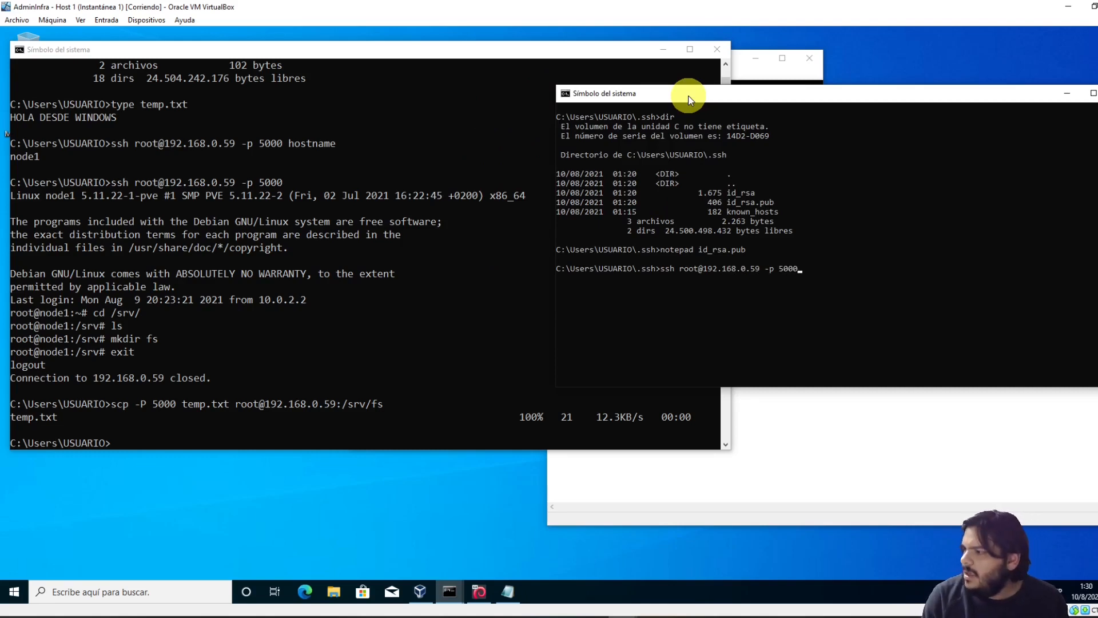
key("Return")
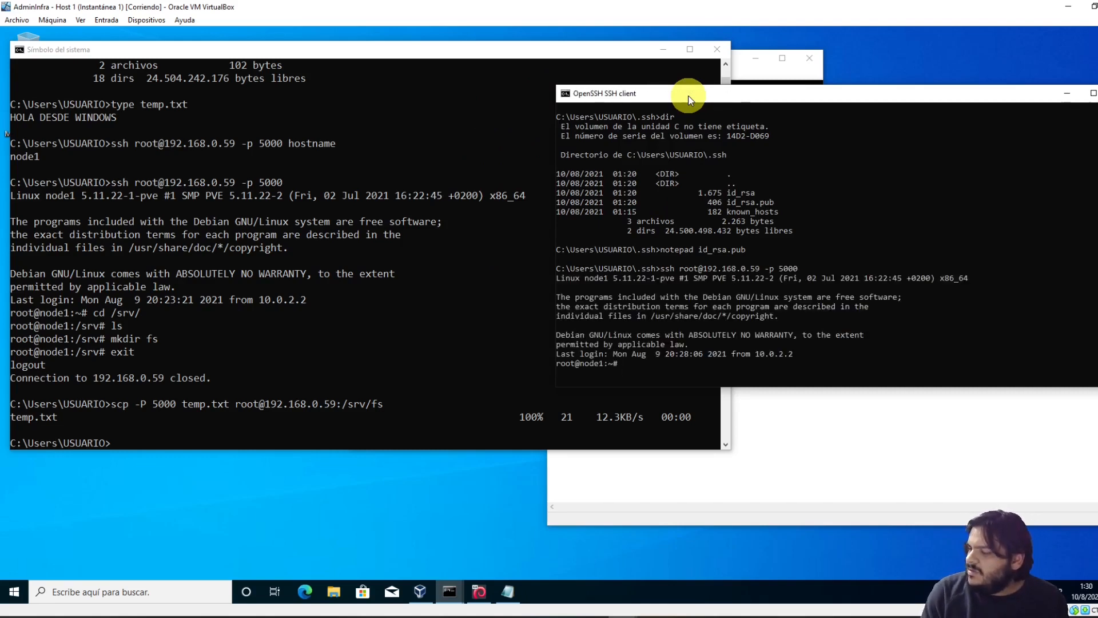
Show /srv/fs/temp.txt with tail, then follow it with 'tail -f'
type("tail ")
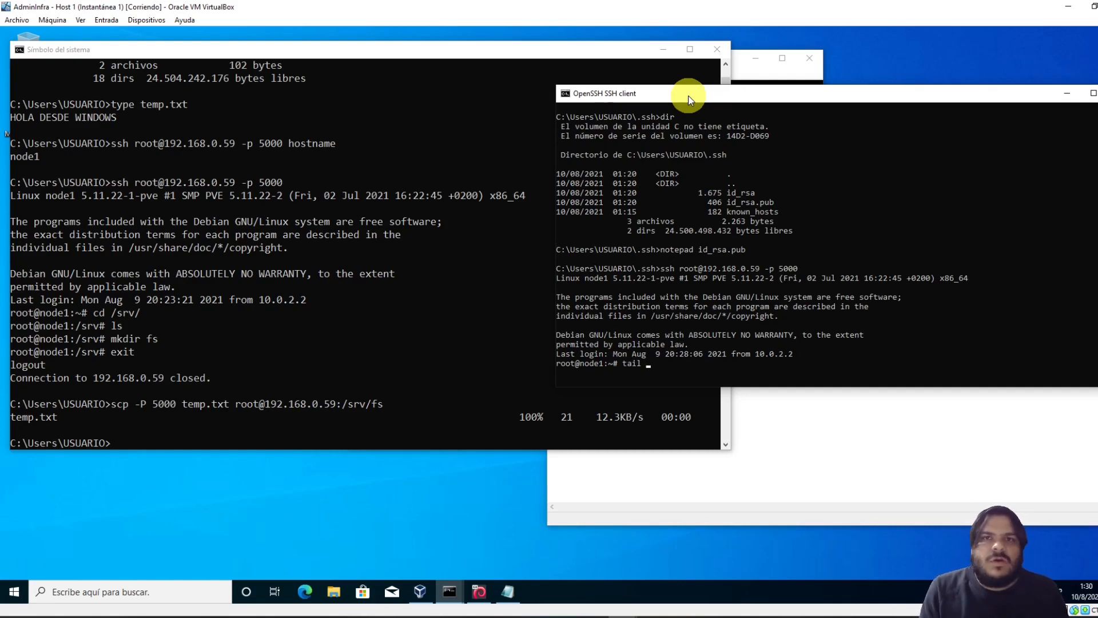
type("/")
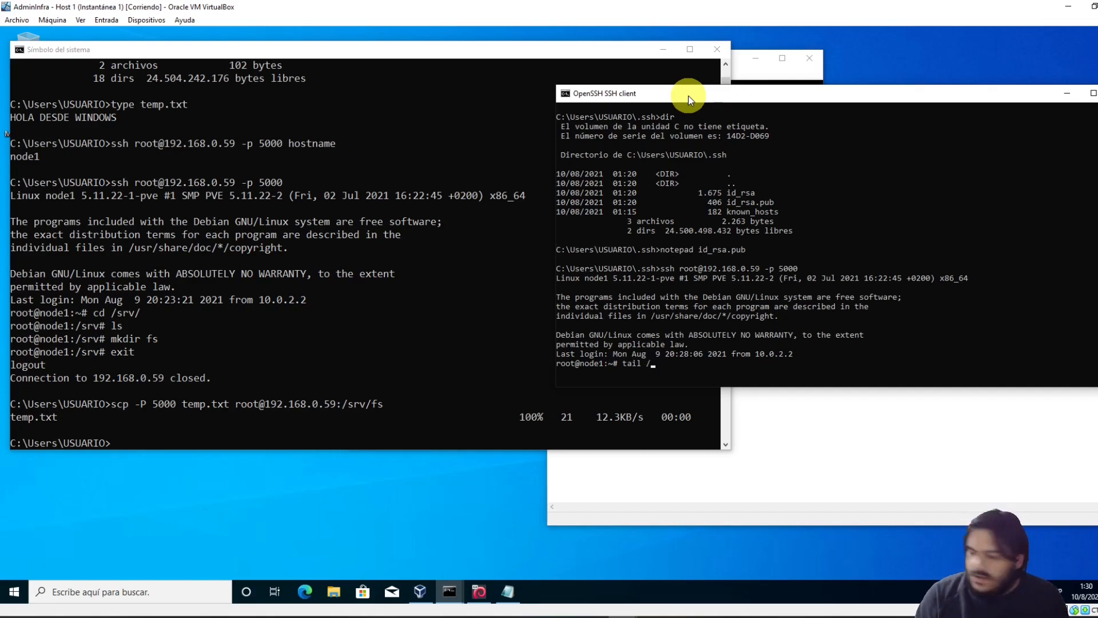
type("srv/fs/")
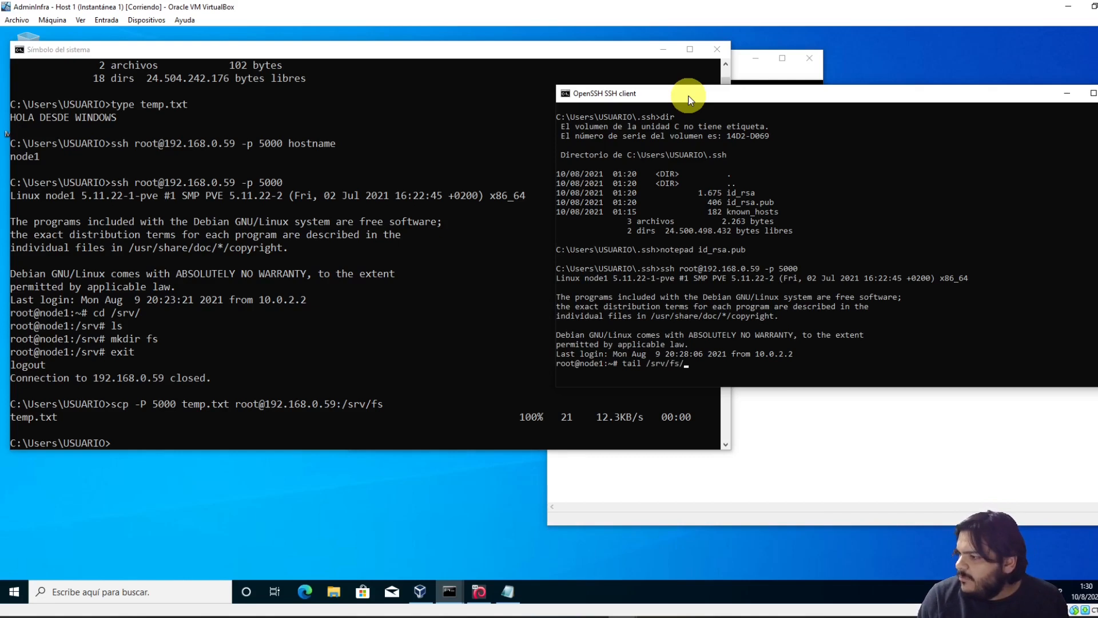
type("t")
key("Tab")
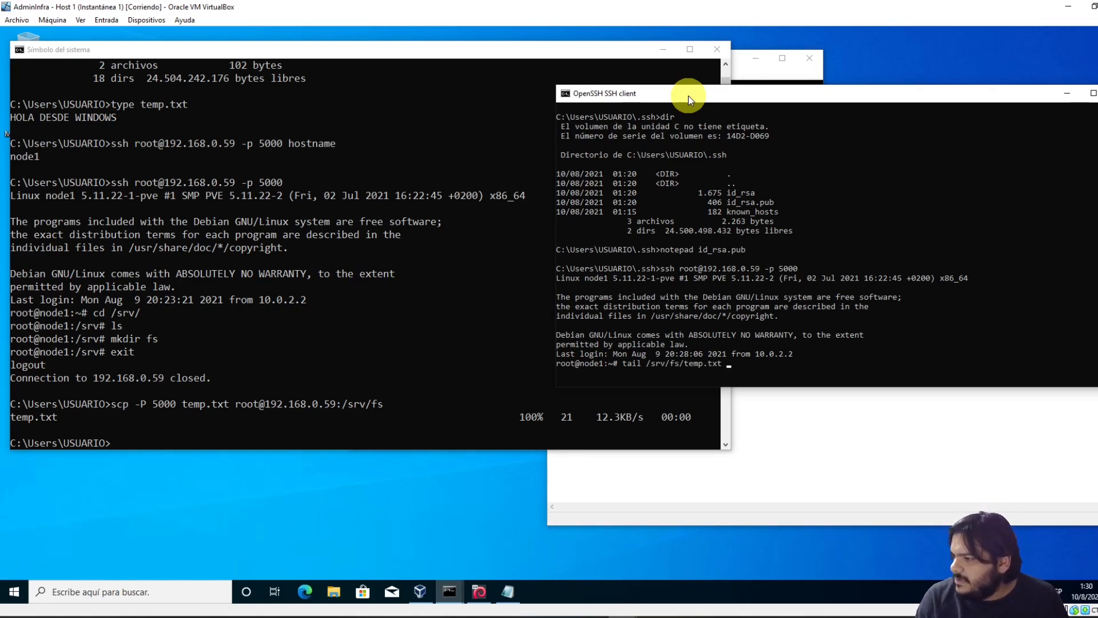
key("Return")
type("c")
key("Up")
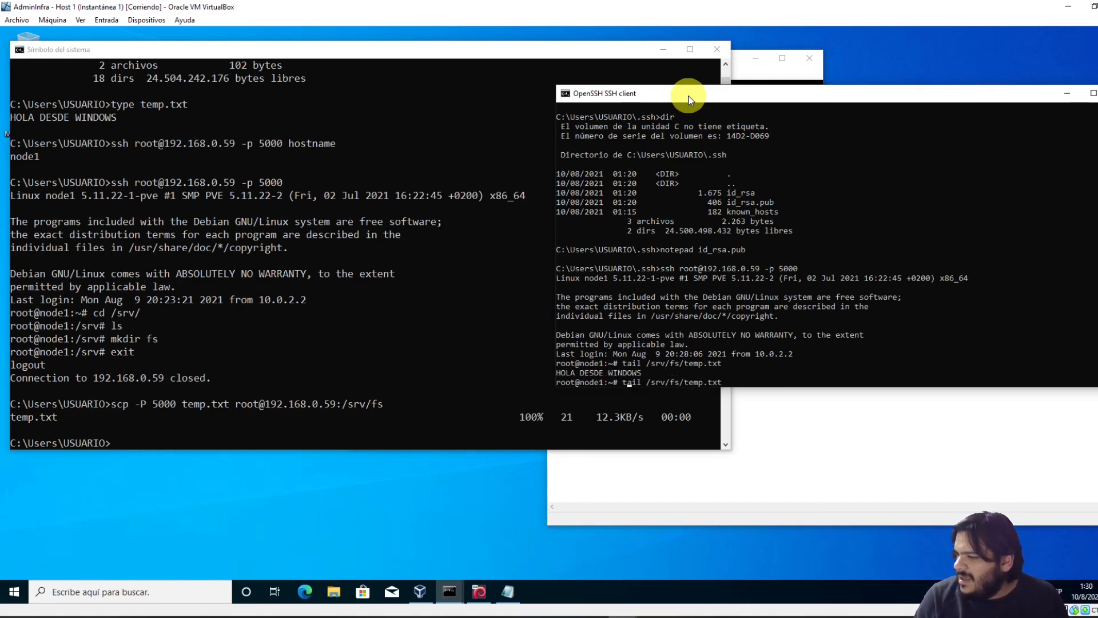
type("-f")
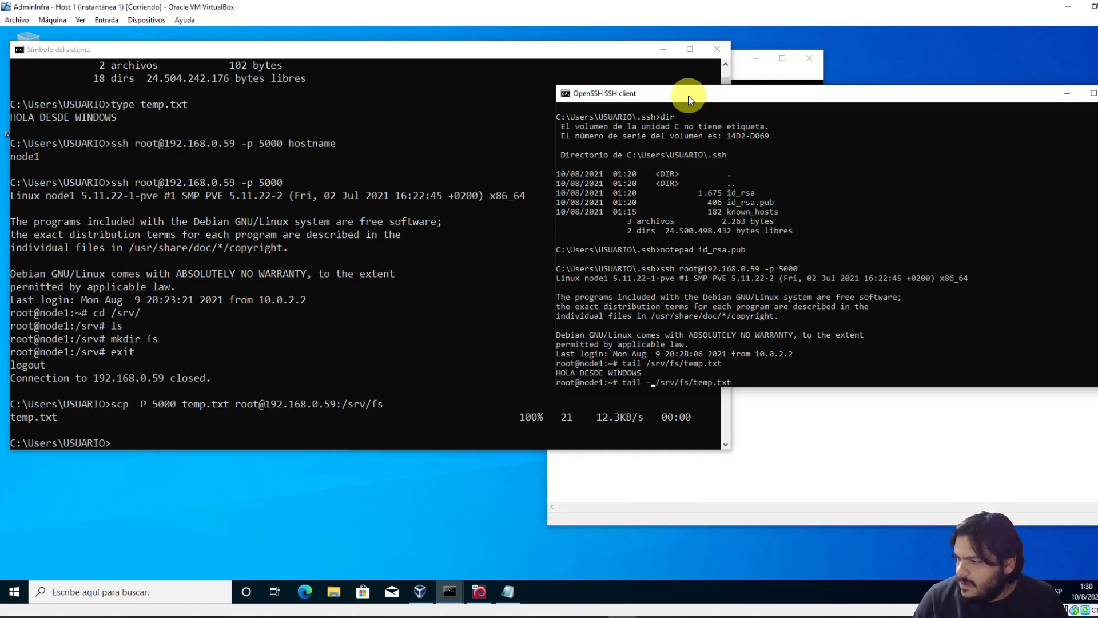
key("Return")
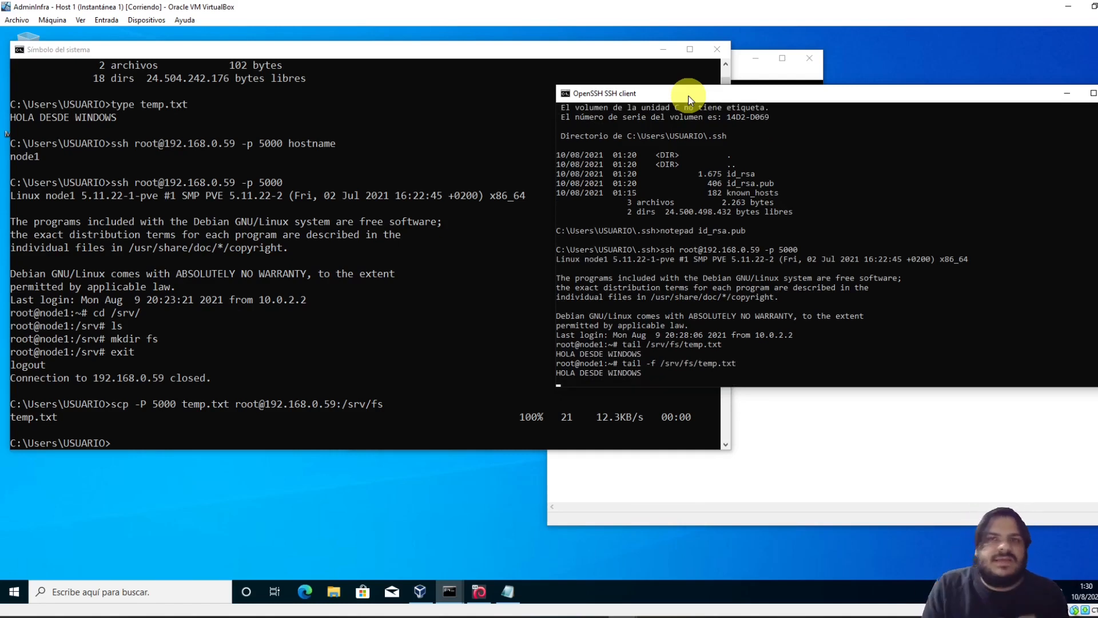
Change the batch script's redirect from '>' to '>>' and save the file
left_click(864, 483)
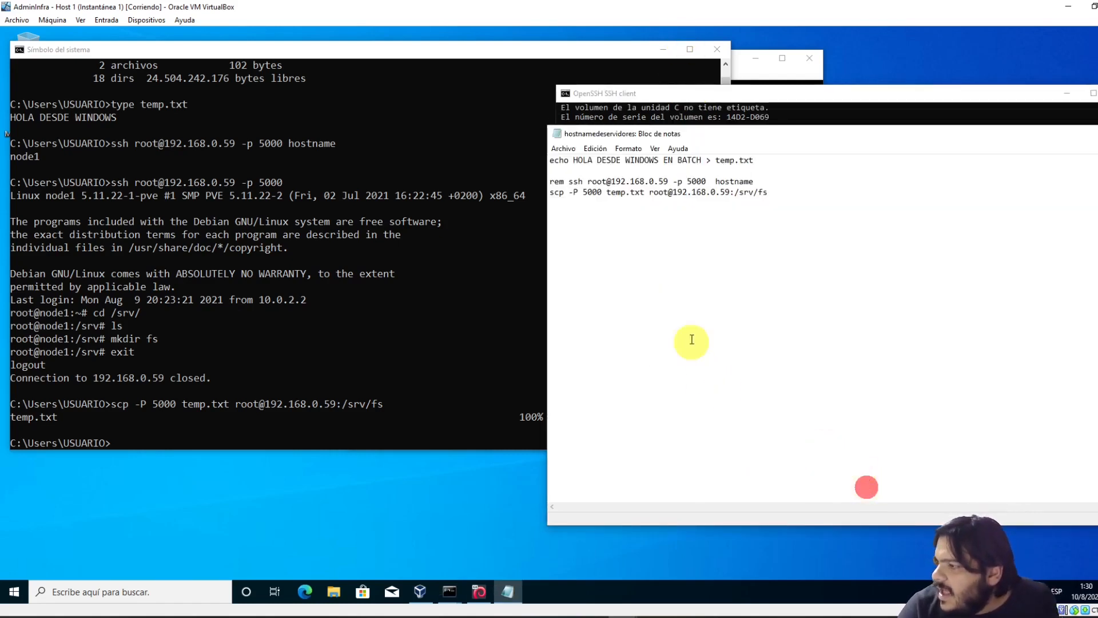
left_click_drag(748, 141, 544, 475)
left_click(566, 373)
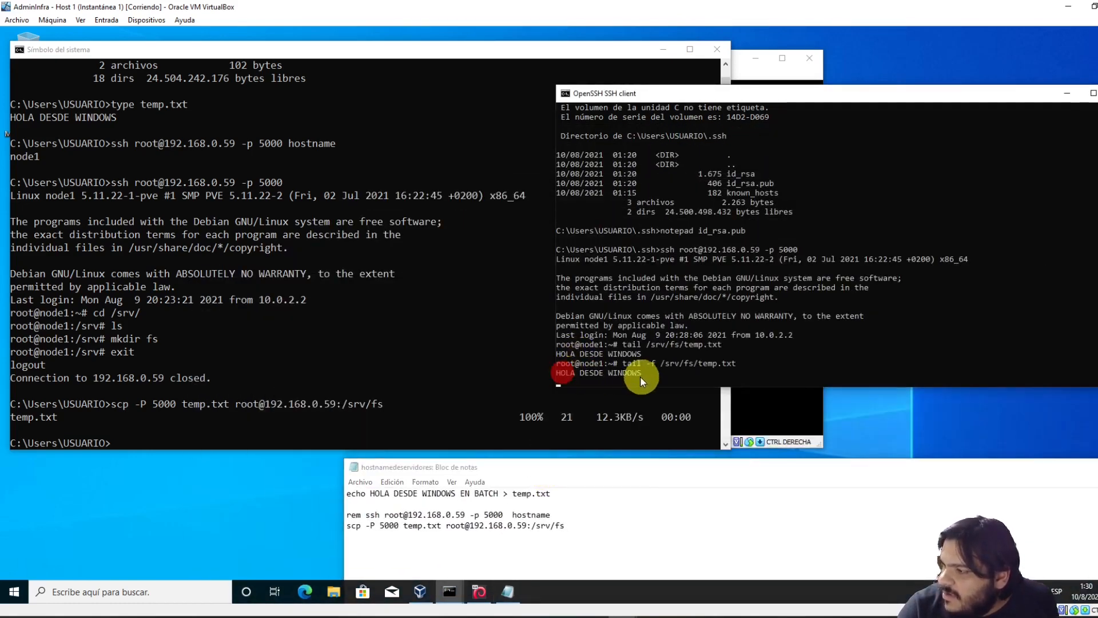
left_click_drag(384, 495, 464, 495)
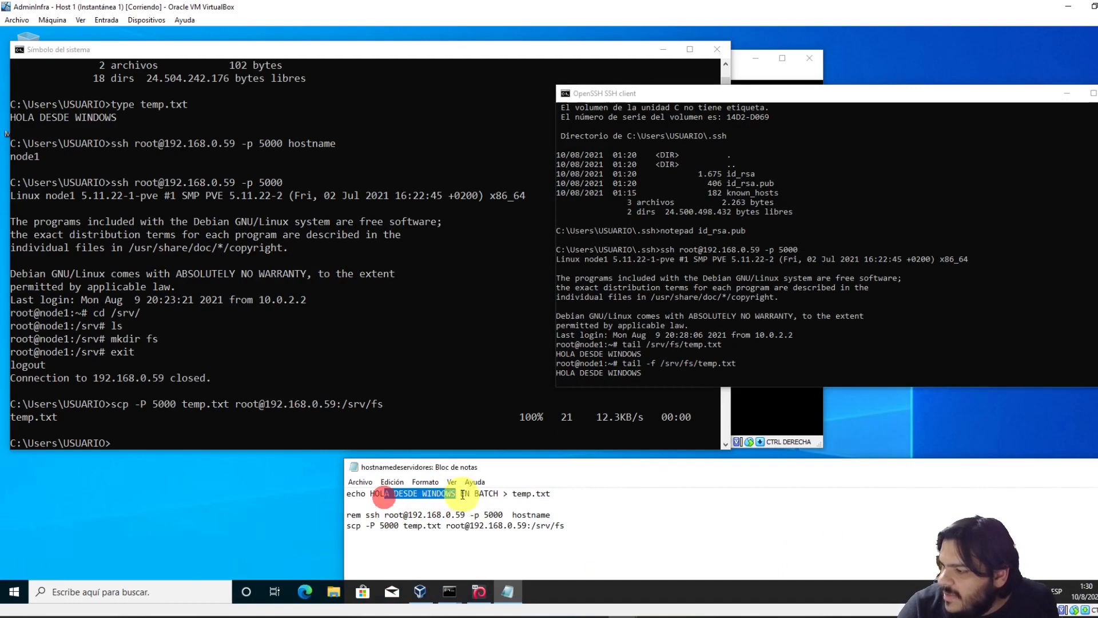
left_click(507, 493)
key("shift+Left")
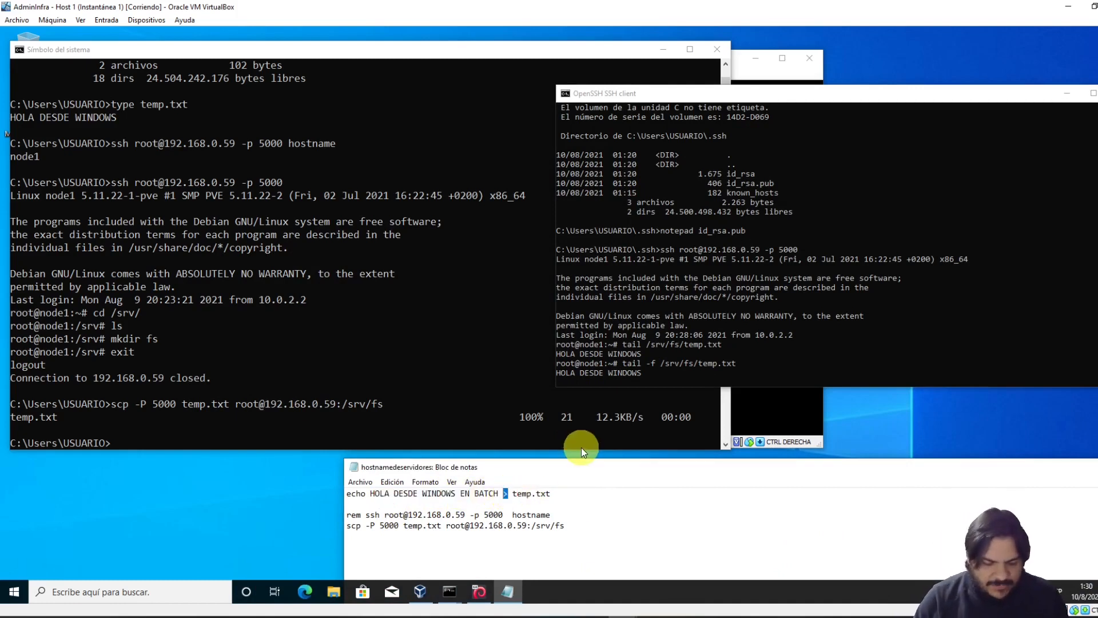
type(">>")
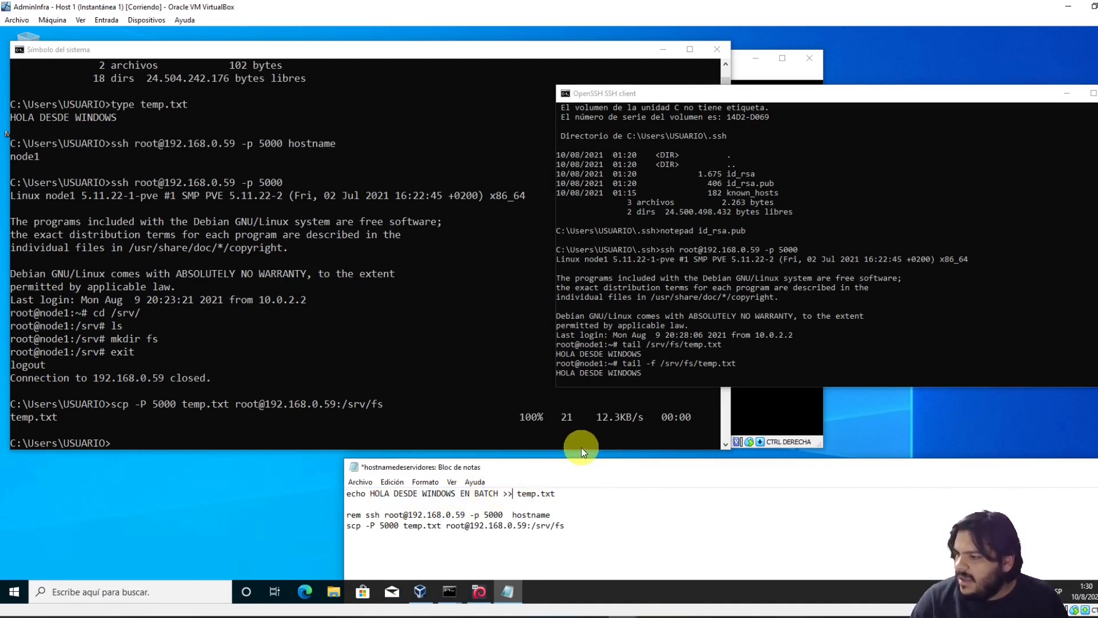
left_click(360, 482)
left_click(360, 482)
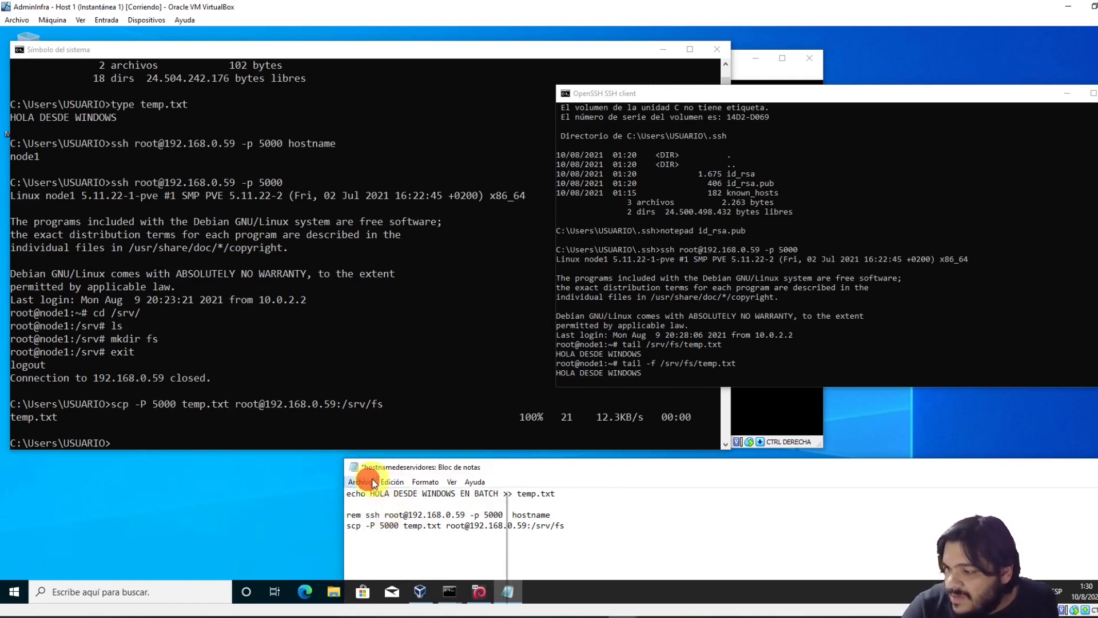
left_click(360, 482)
left_click(375, 534)
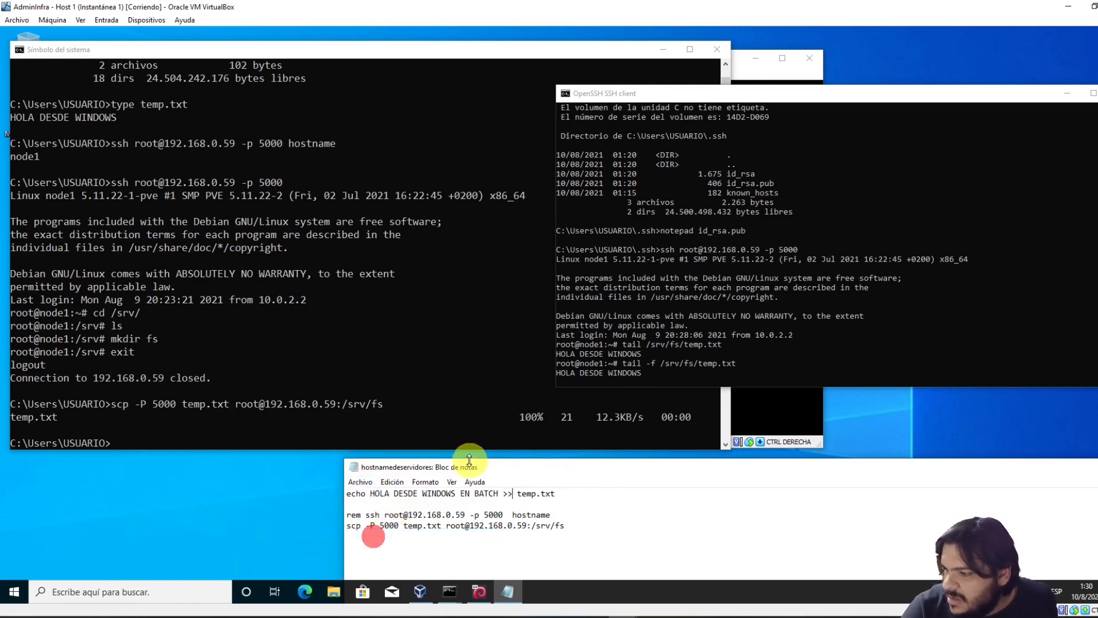
Rerun hostnamedeservidores.bat from the command prompt and shift the SSH window right
left_click(159, 410)
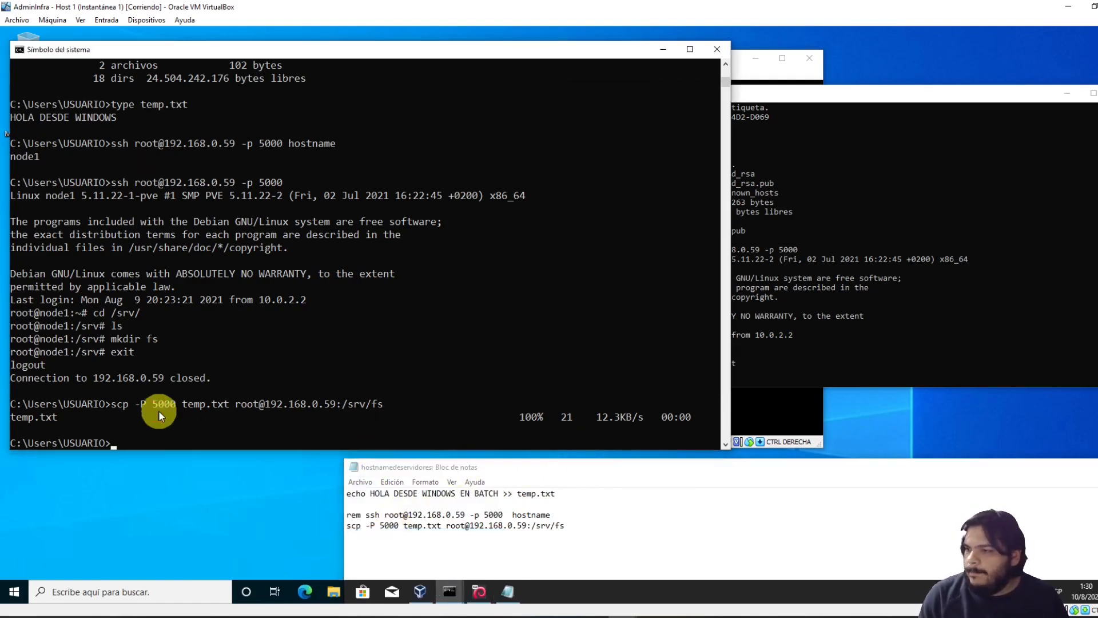
key("Up")
key("Up")
key("Up")
key("Up")
key("Up")
key("Up")
key("Up")
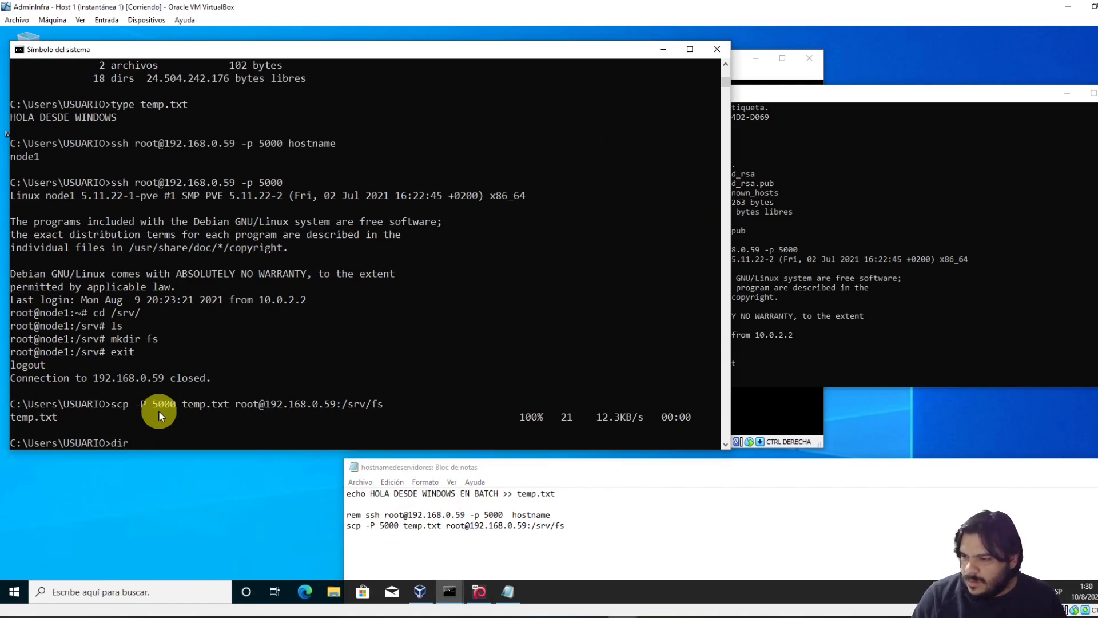
key("Return")
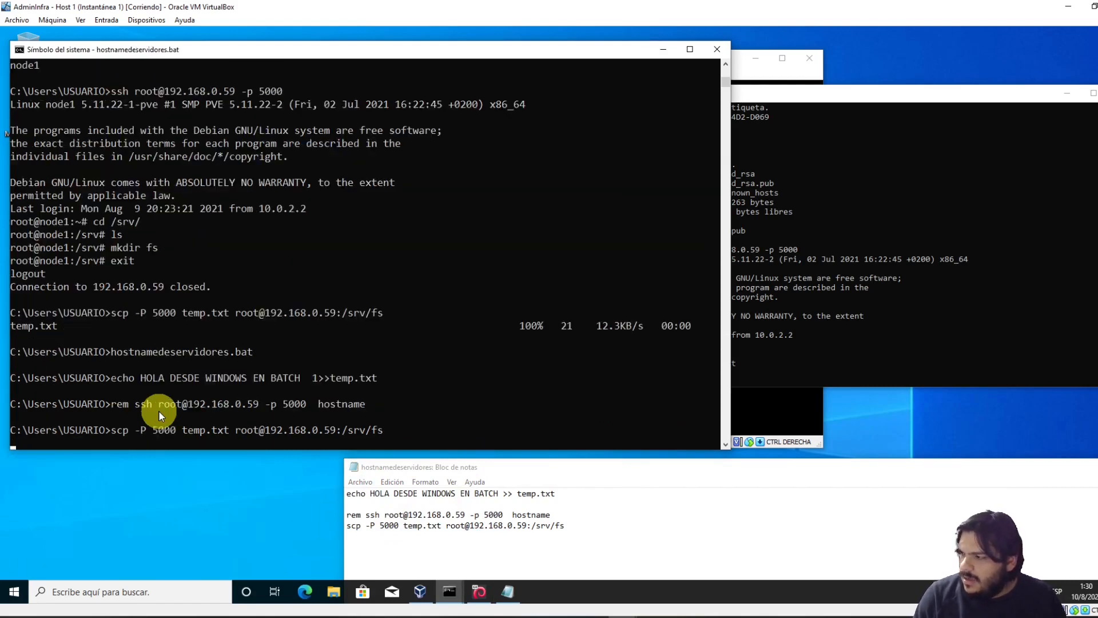
left_click(750, 212)
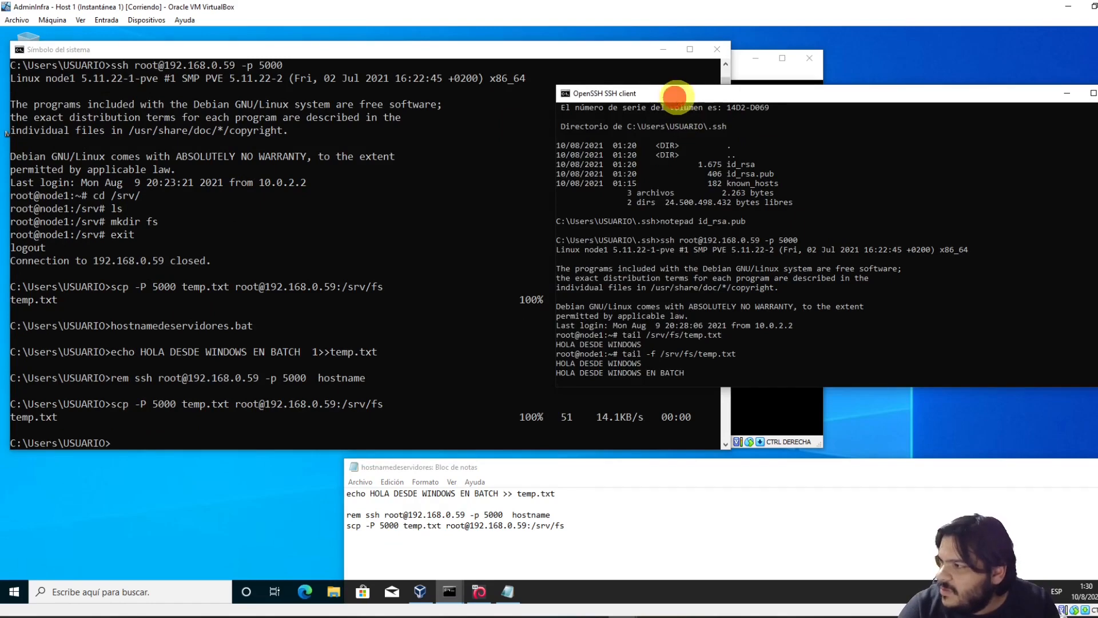
left_click_drag(675, 97, 872, 83)
left_click(764, 358)
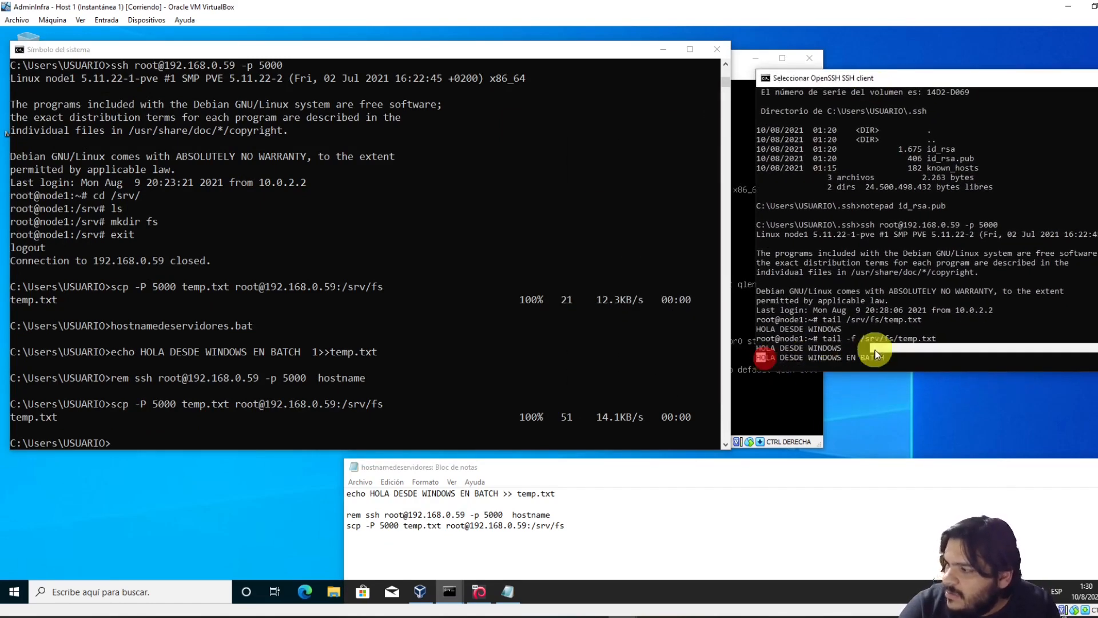
Run the batch file three more times from the command history
left_click(517, 324)
key("Up")
key("Return")
key("Up")
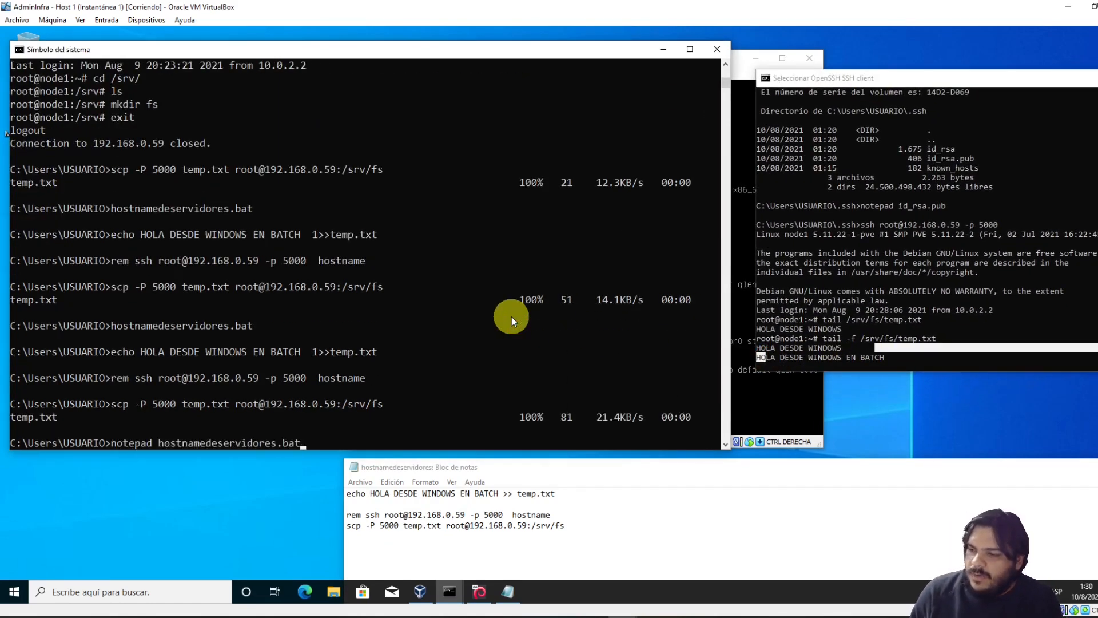
key("Down")
key("Return")
key("Up")
key("Return")
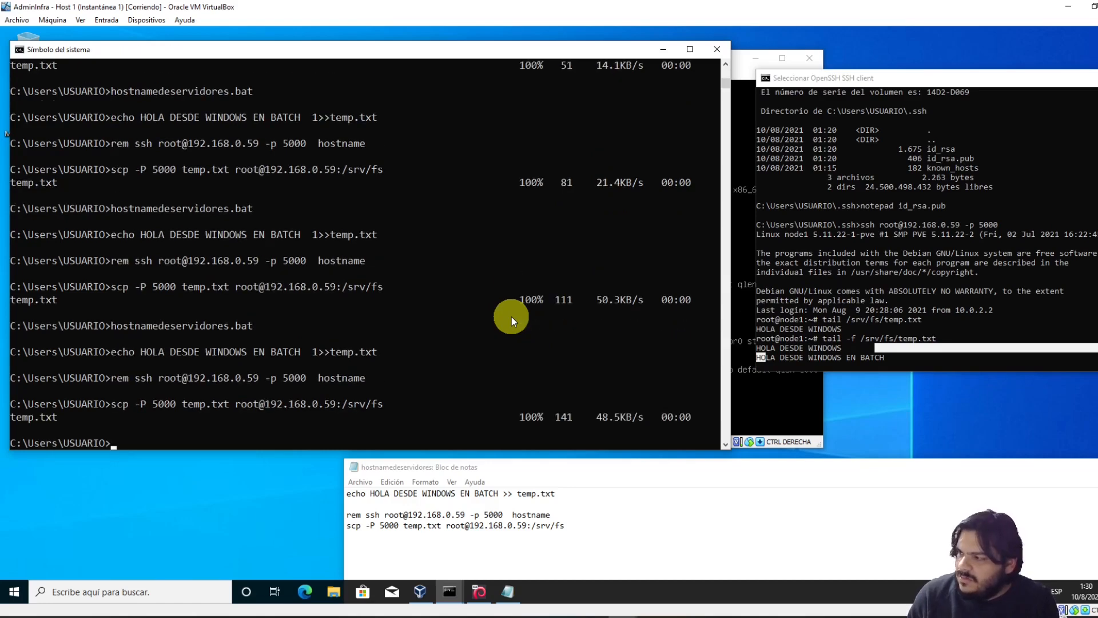
Refocus the SSH session and run the batch file once more
left_click(847, 279)
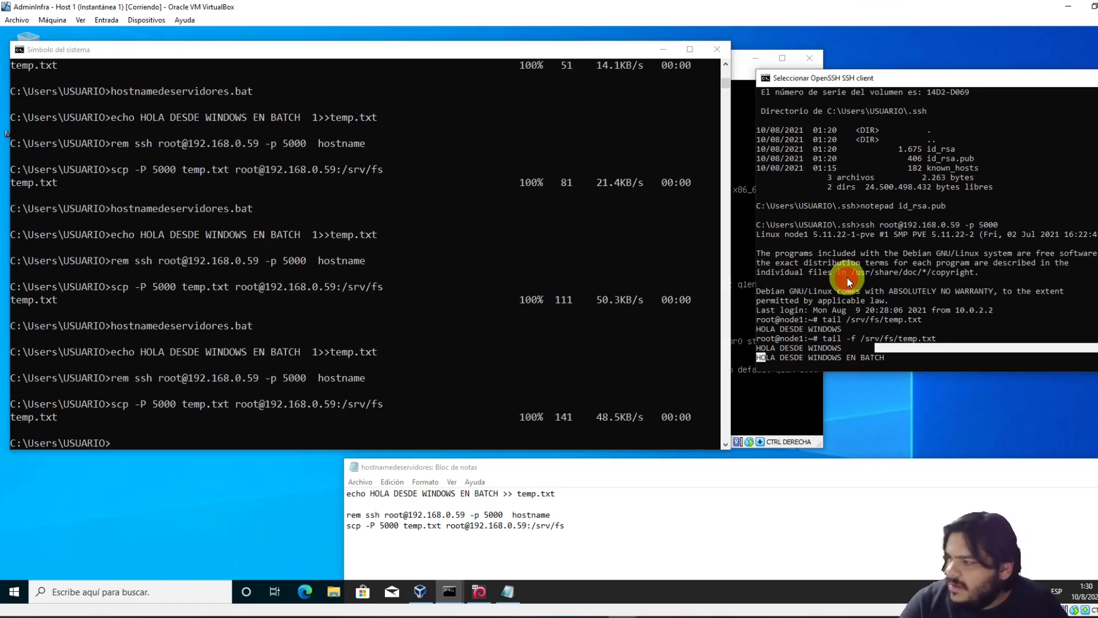
left_click(450, 315)
key("Up")
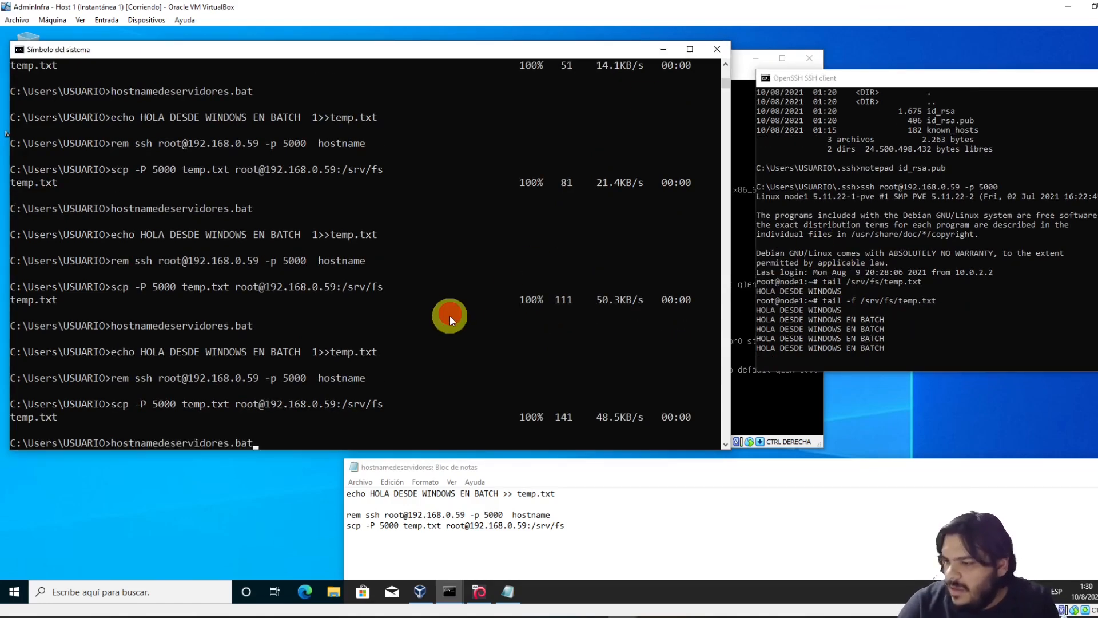
key("Return")
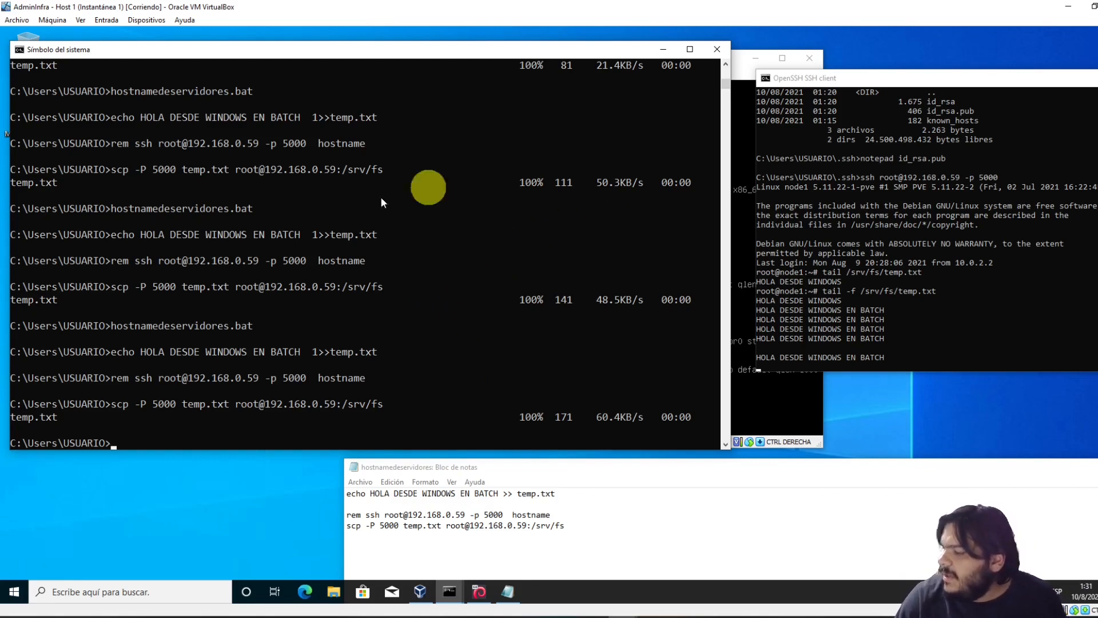
Move the Notepad batch script up over the console window
left_click(302, 326)
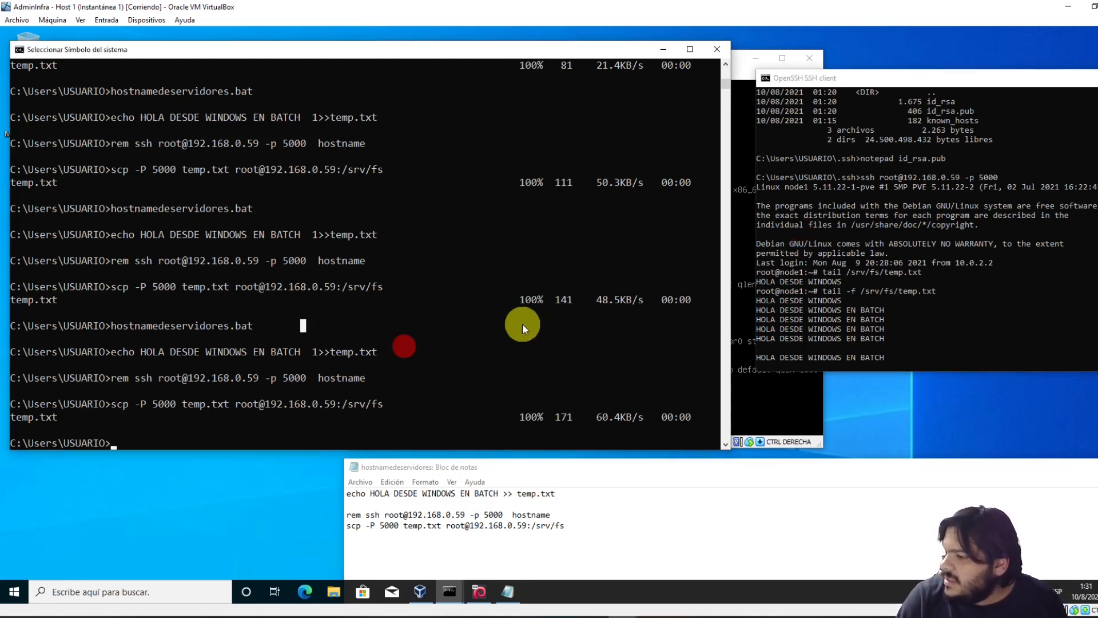
left_click(464, 404)
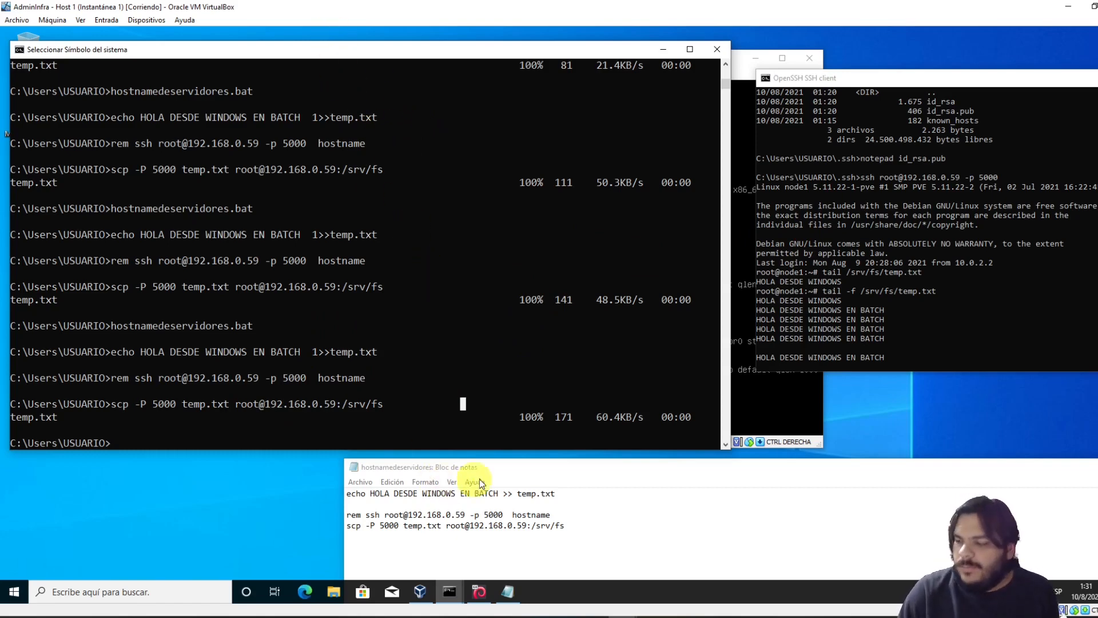
left_click_drag(807, 472, 442, 261)
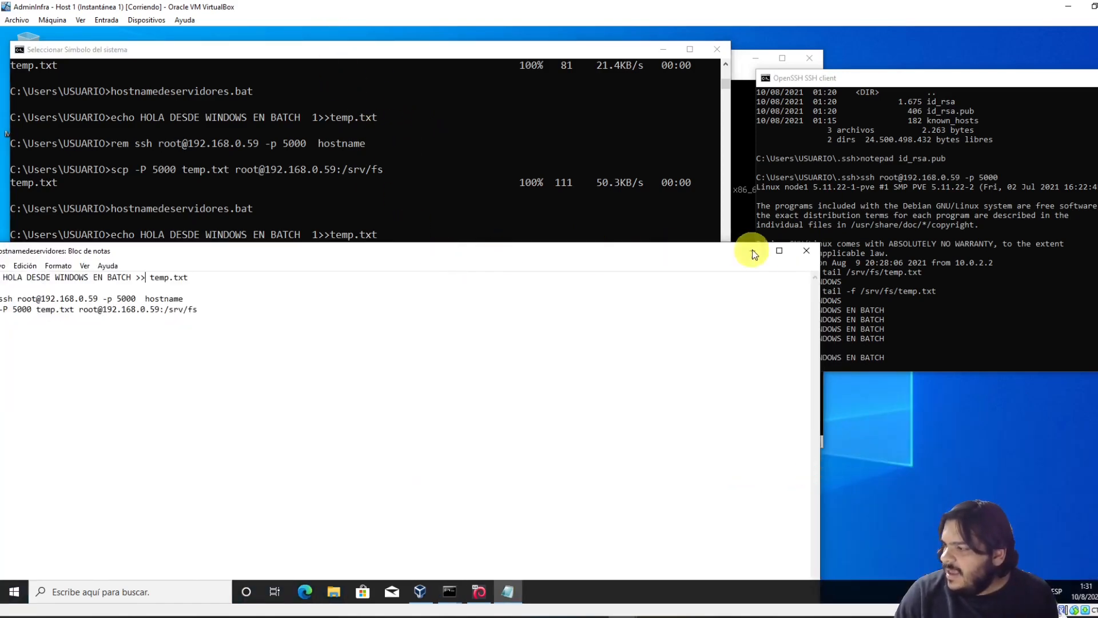
Close Notepad and reach the Proxmox VE 7 machine's network port-forwarding rules
left_click(808, 253)
left_click_drag(909, 81, 556, 328)
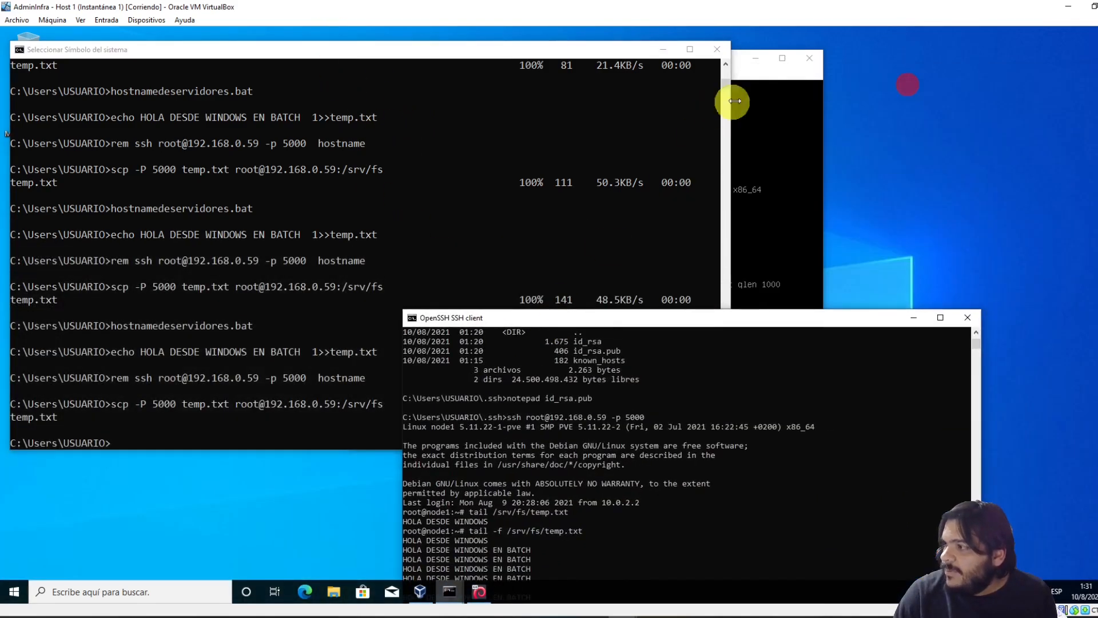
left_click(760, 78)
left_click_drag(562, 59, 559, 49)
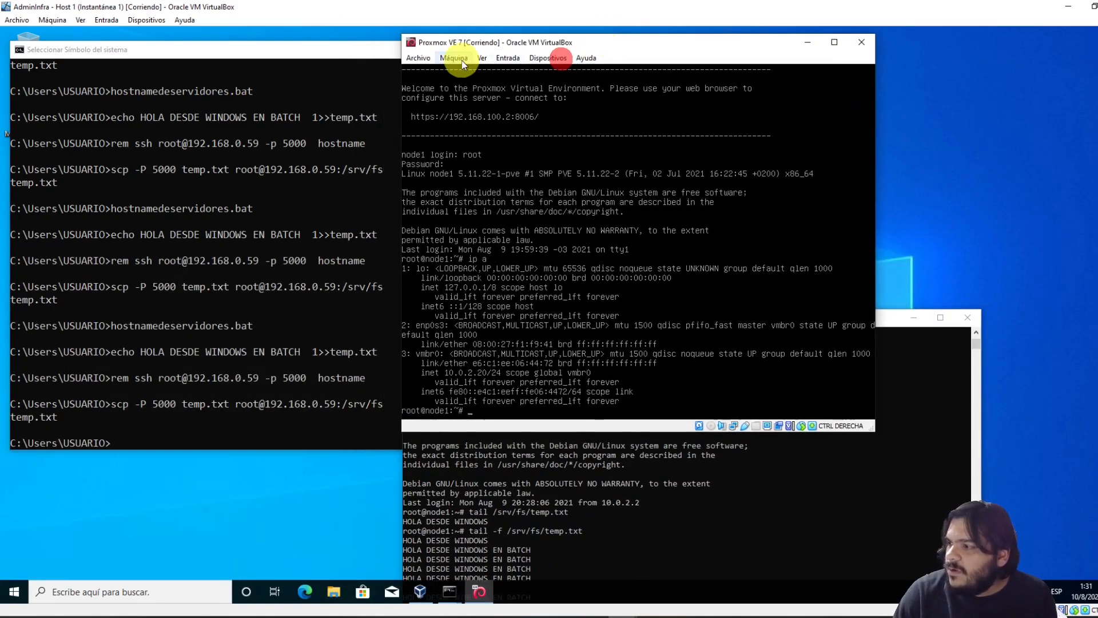
left_click(521, 118)
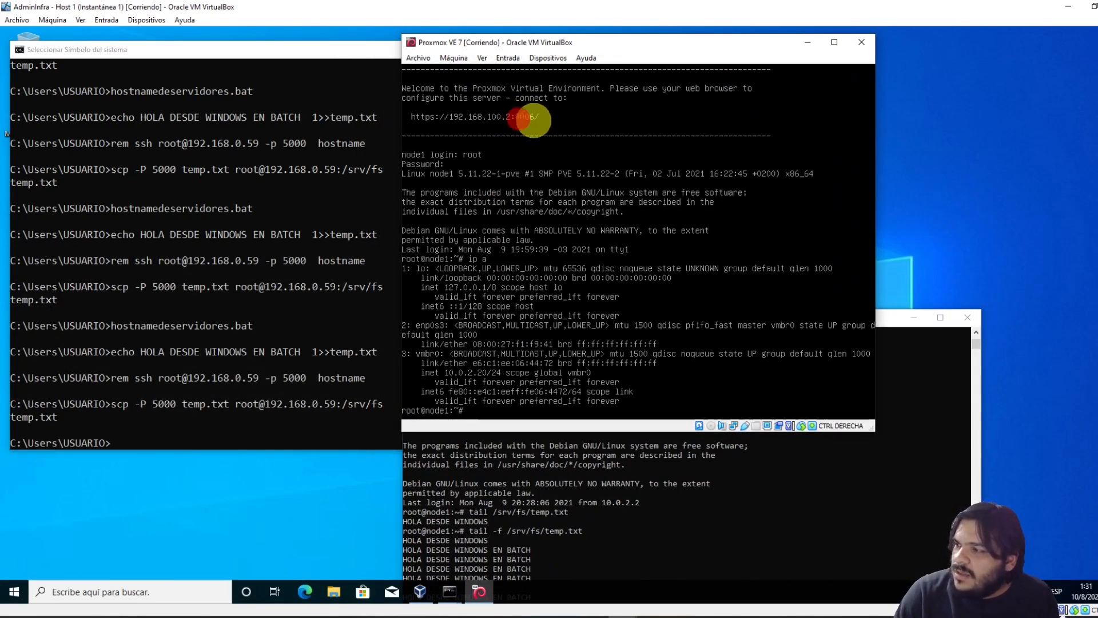
left_click(466, 60)
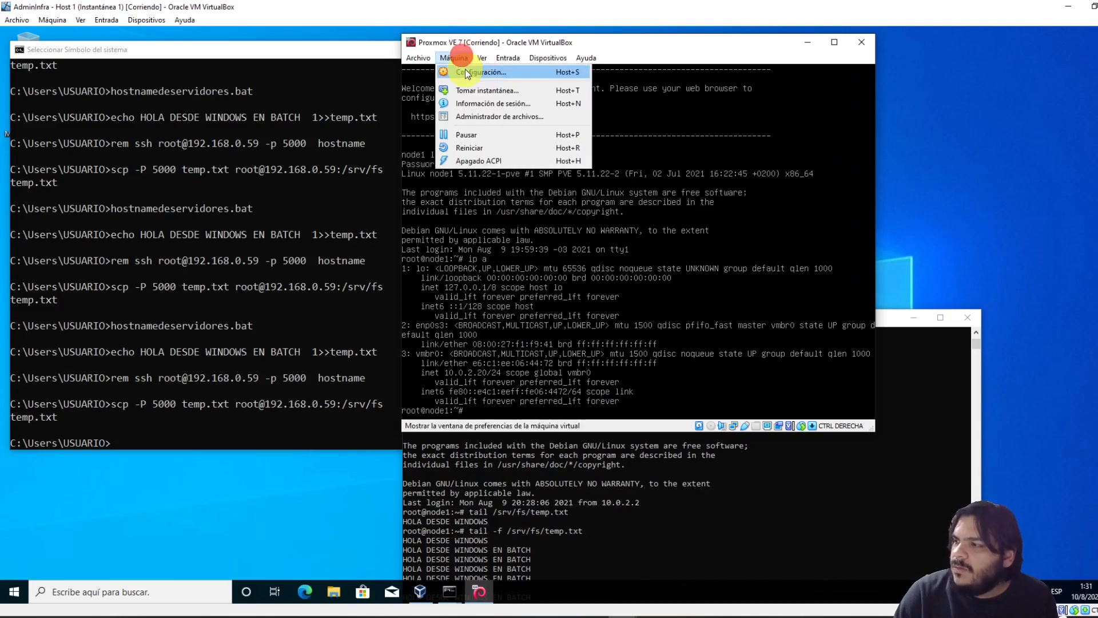
left_click(466, 70)
left_click(473, 187)
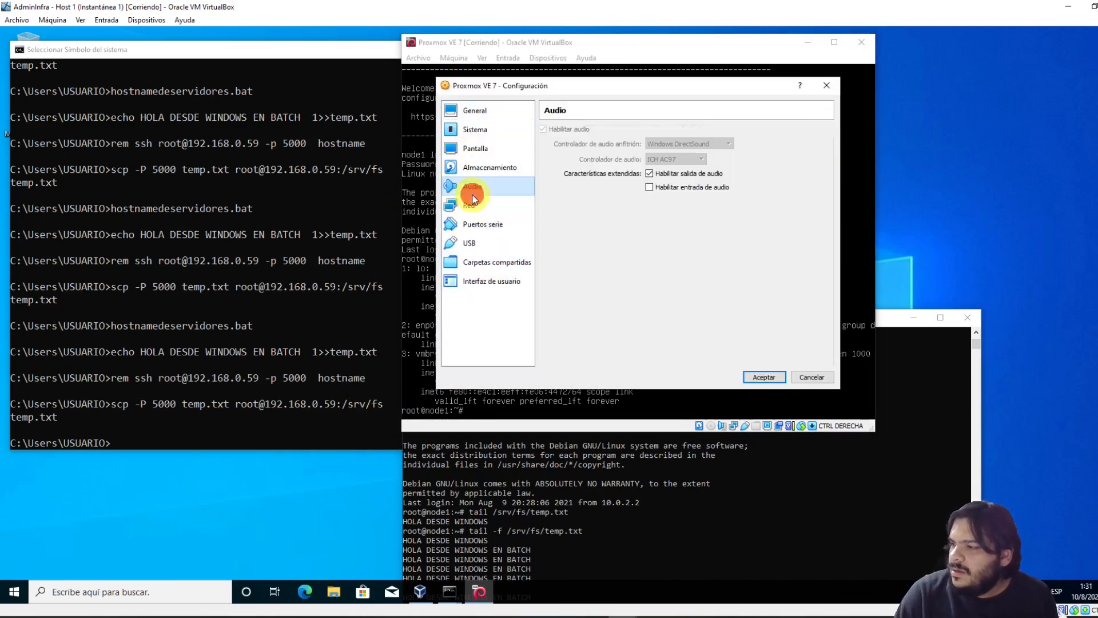
left_click(470, 205)
left_click(589, 193)
left_click(640, 268)
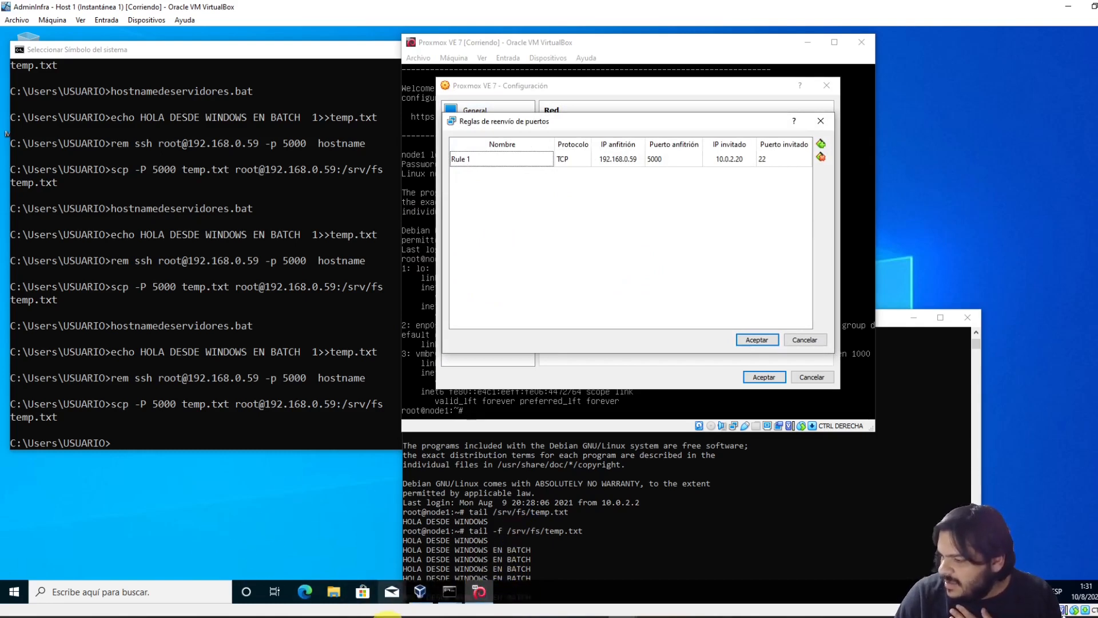
Add Rule 2 forwarding 192.168.0.59:5001 to guest 10.0.2.20:8006 and confirm both dialogs
left_click(819, 145)
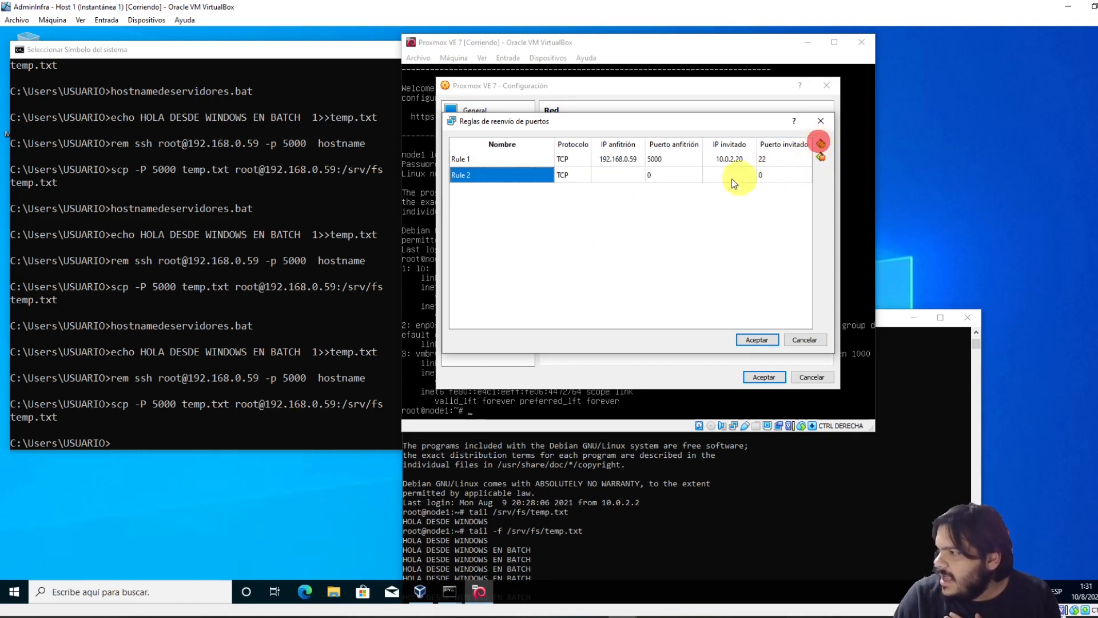
left_click(596, 177)
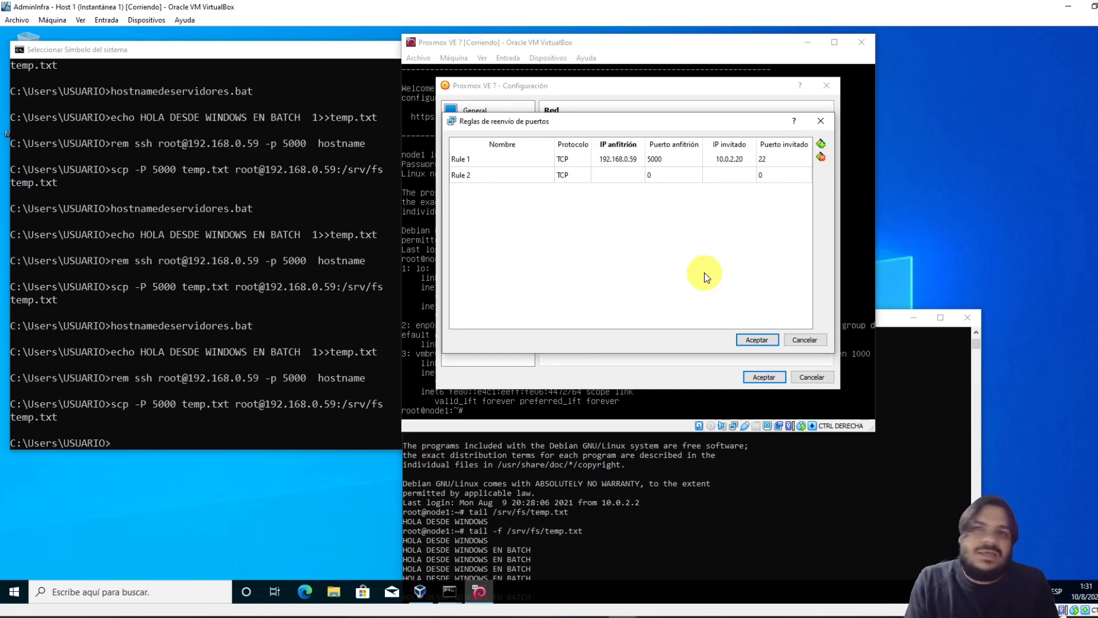
type("199")
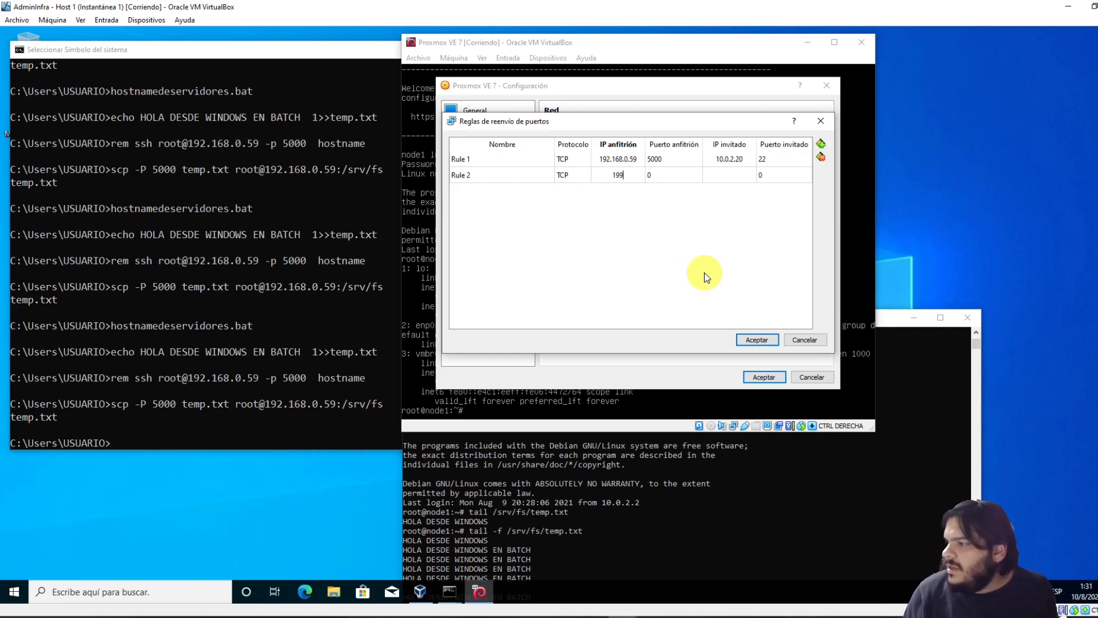
type("2.168.0.")
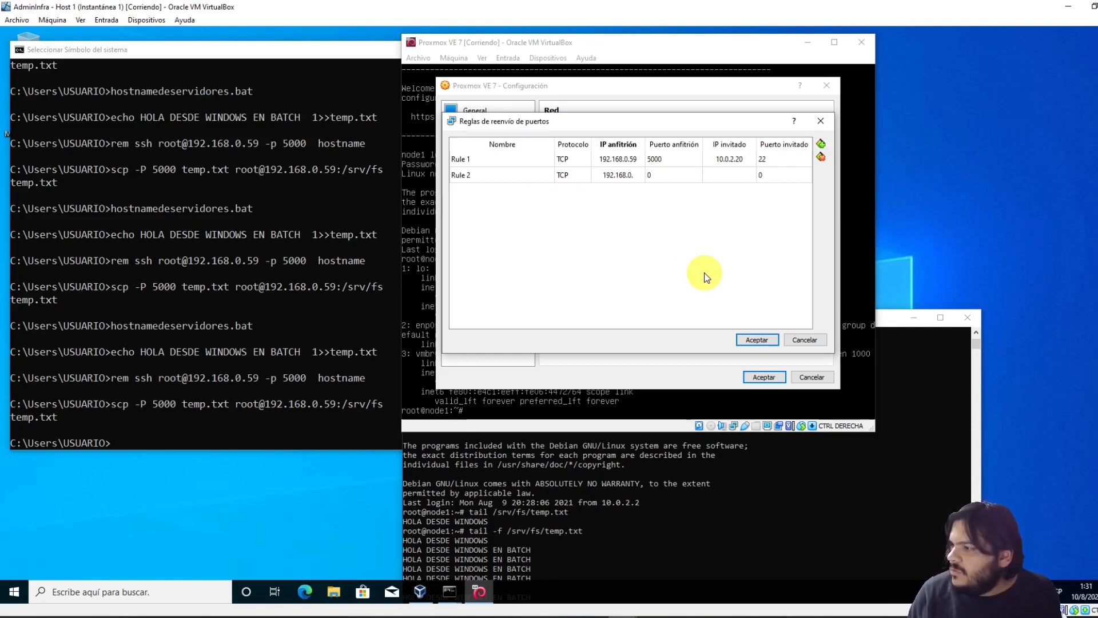
type("59")
left_click(676, 175)
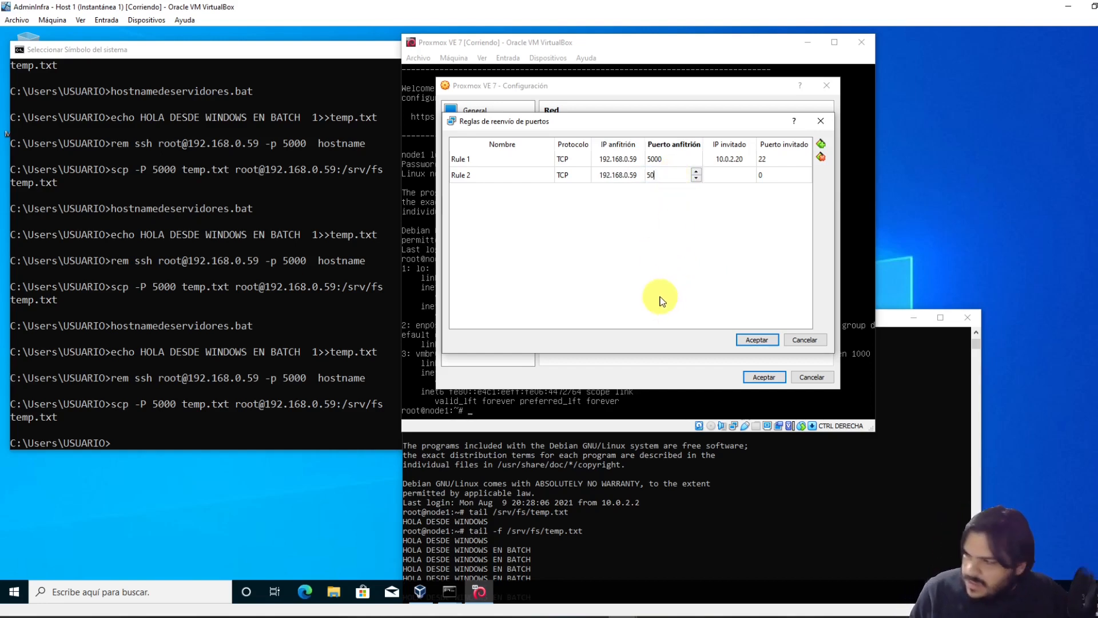
type("5001")
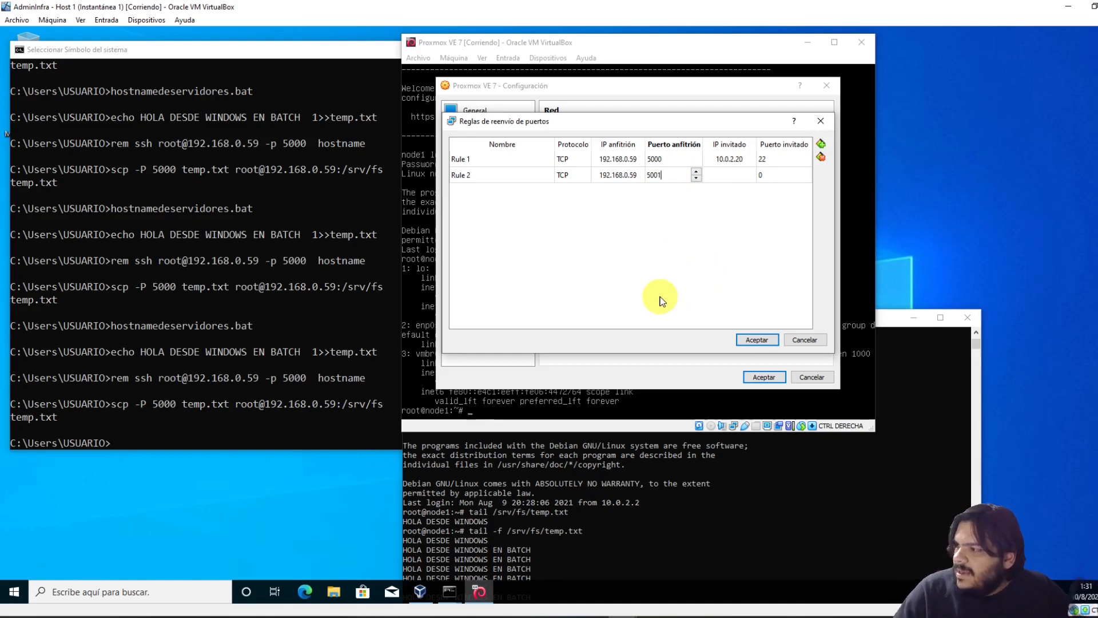
left_click(732, 176)
left_click(741, 177)
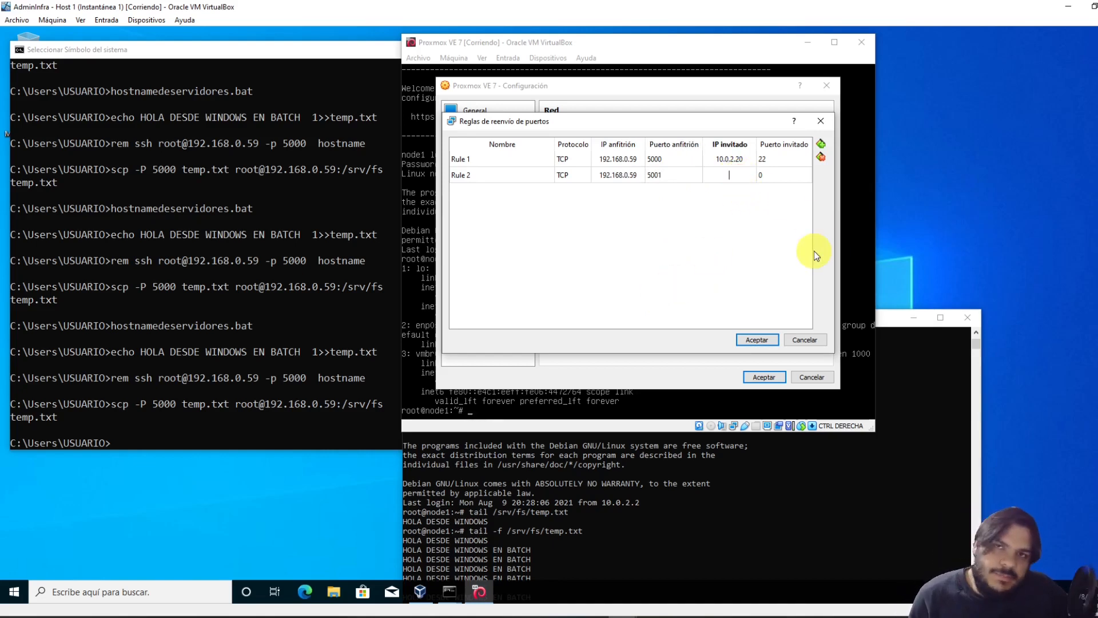
type("10")
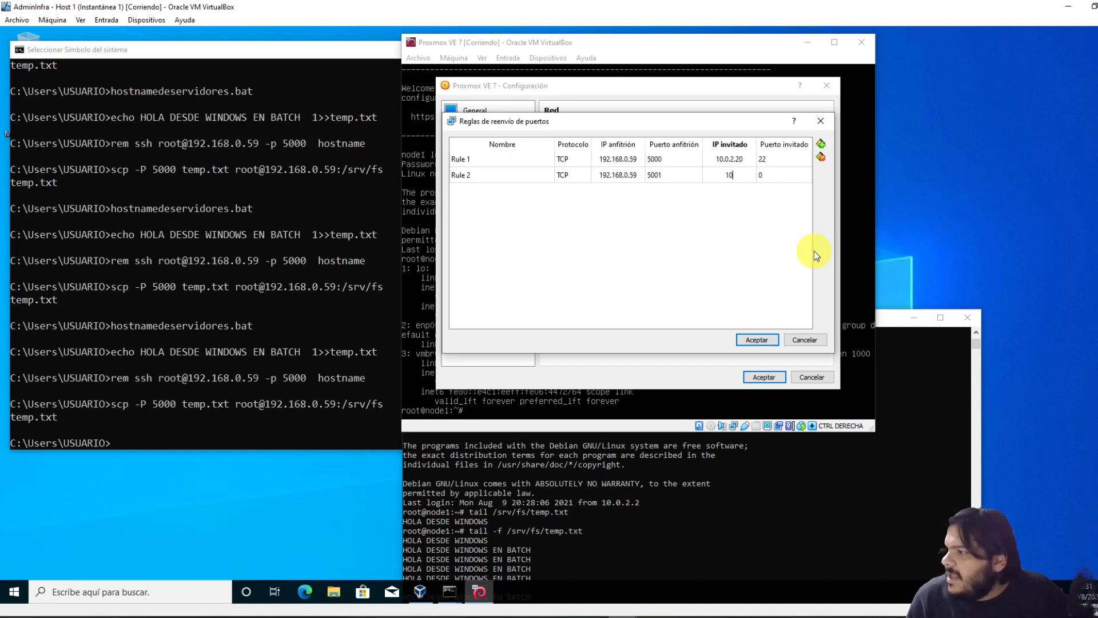
type(".0.2.20")
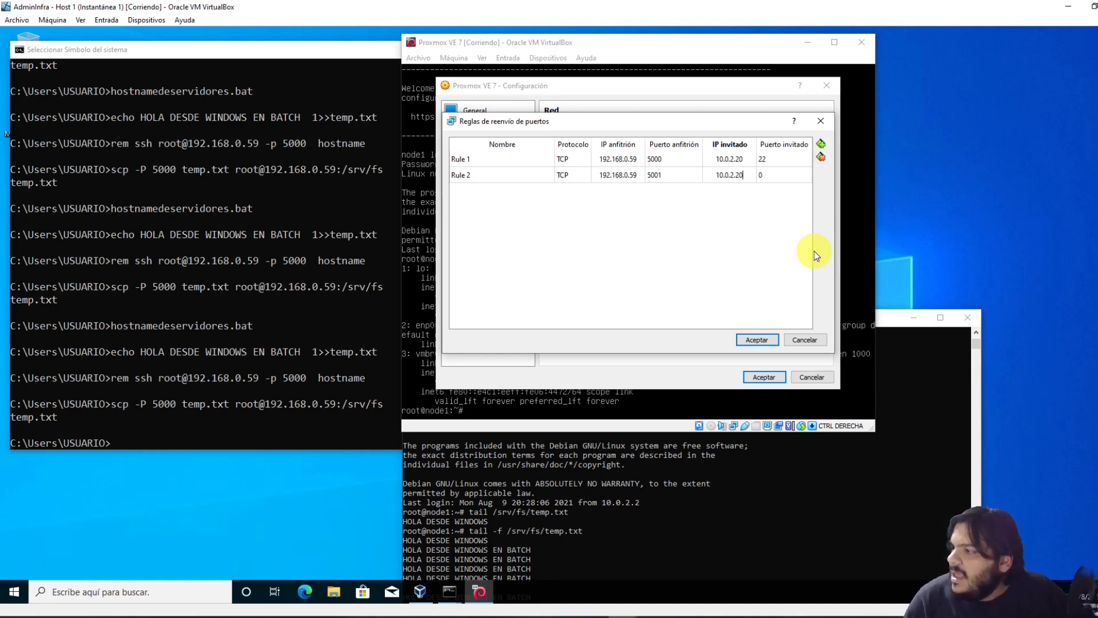
double_click(781, 172)
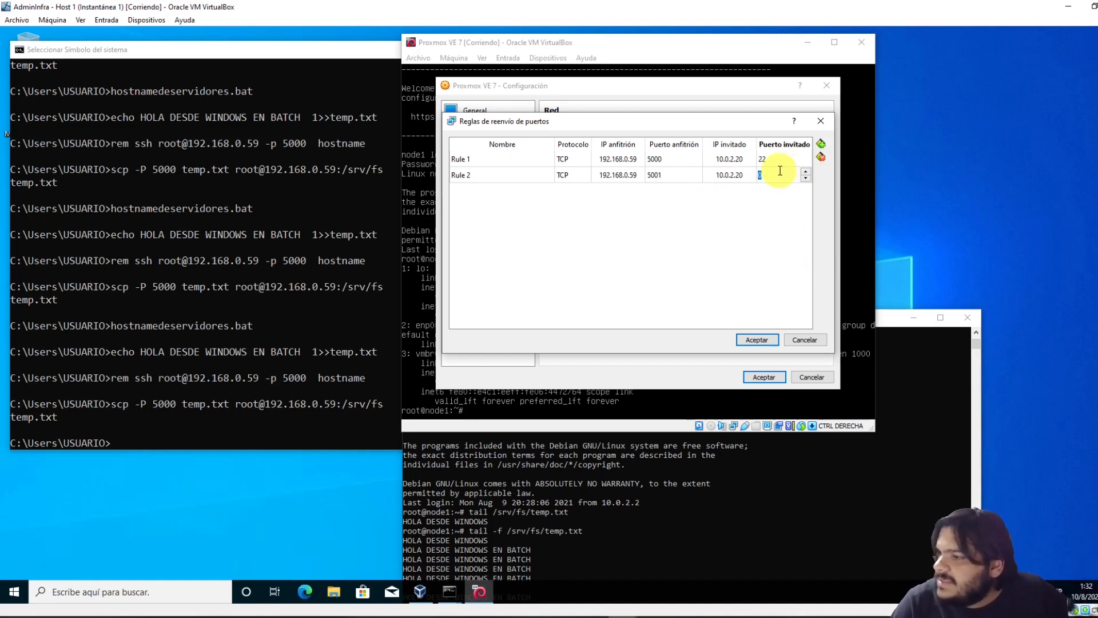
type("8006")
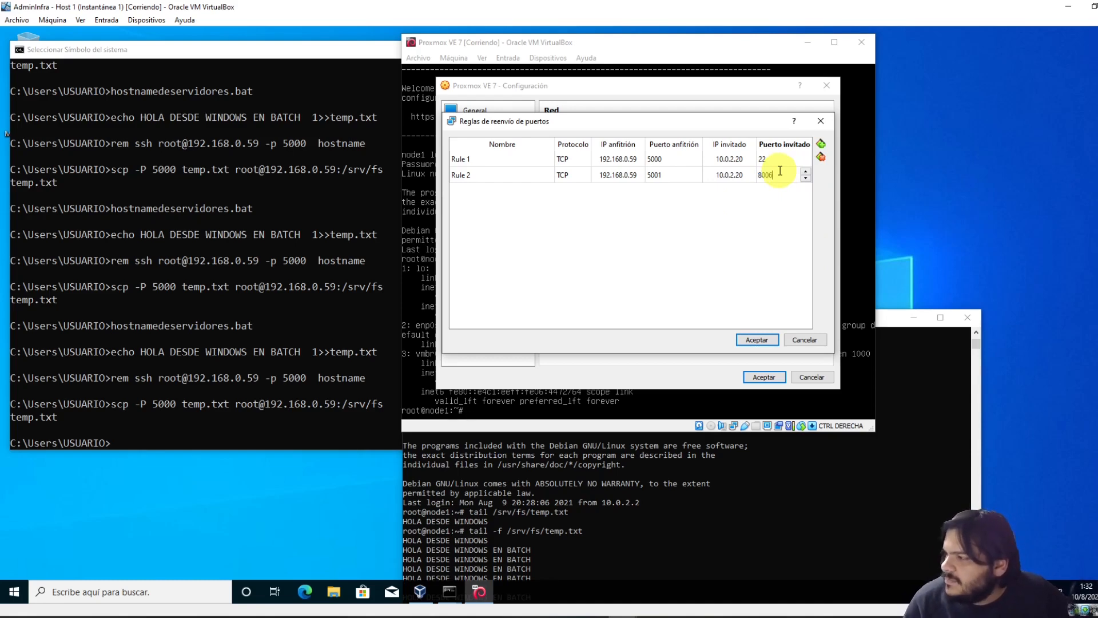
left_click(760, 339)
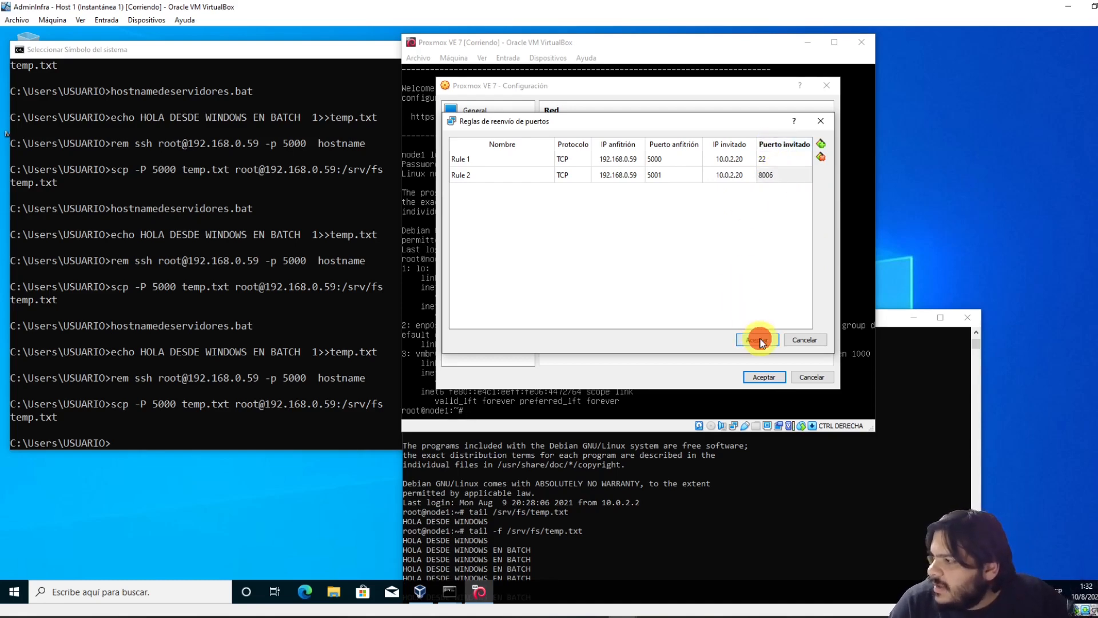
left_click(769, 378)
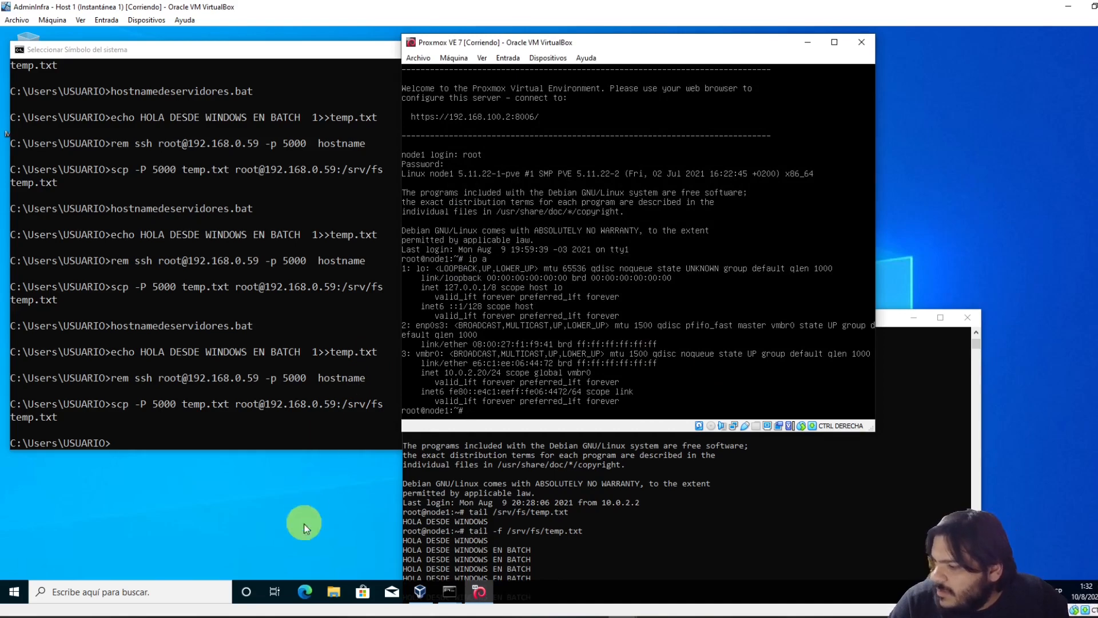
Launch Edge, check the Proxmox web address in the VM console, then return to Edge
left_click(305, 591)
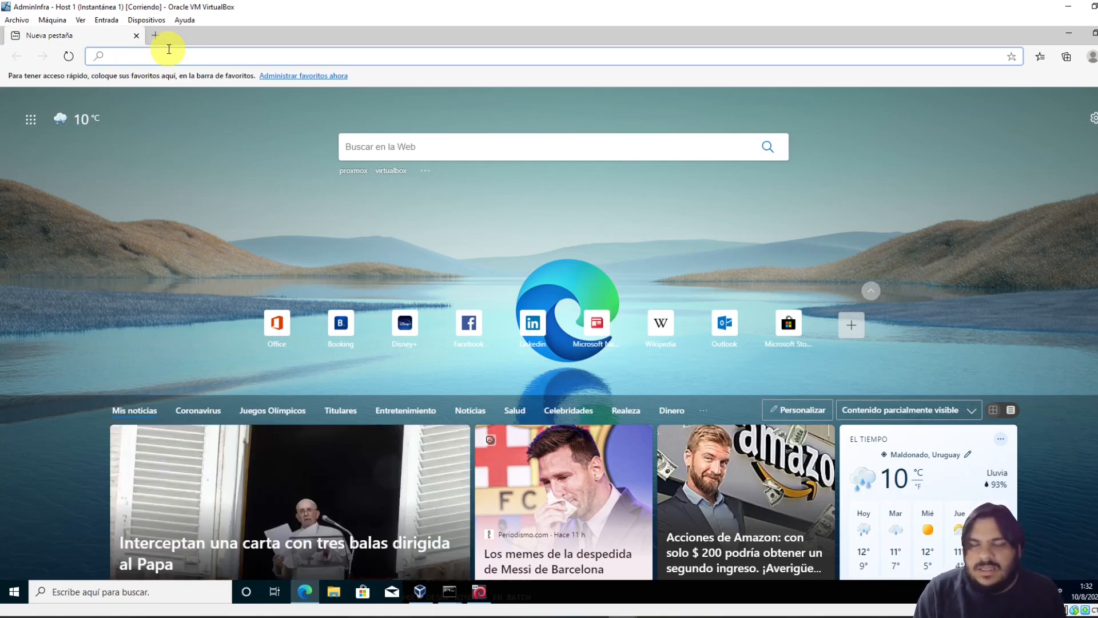
left_click(1069, 35)
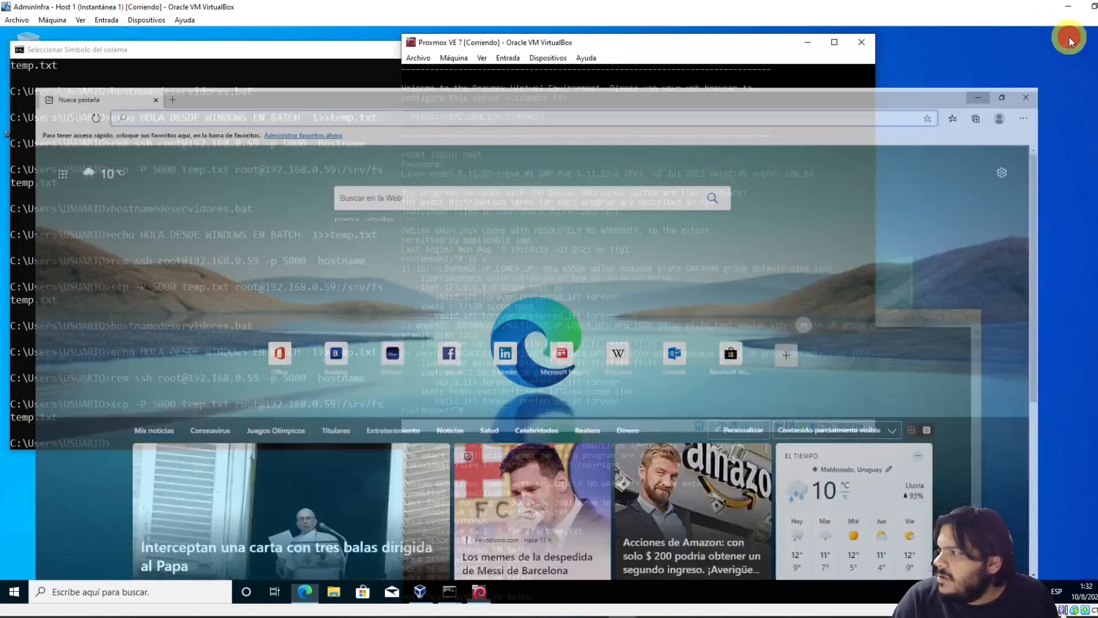
left_click(596, 304)
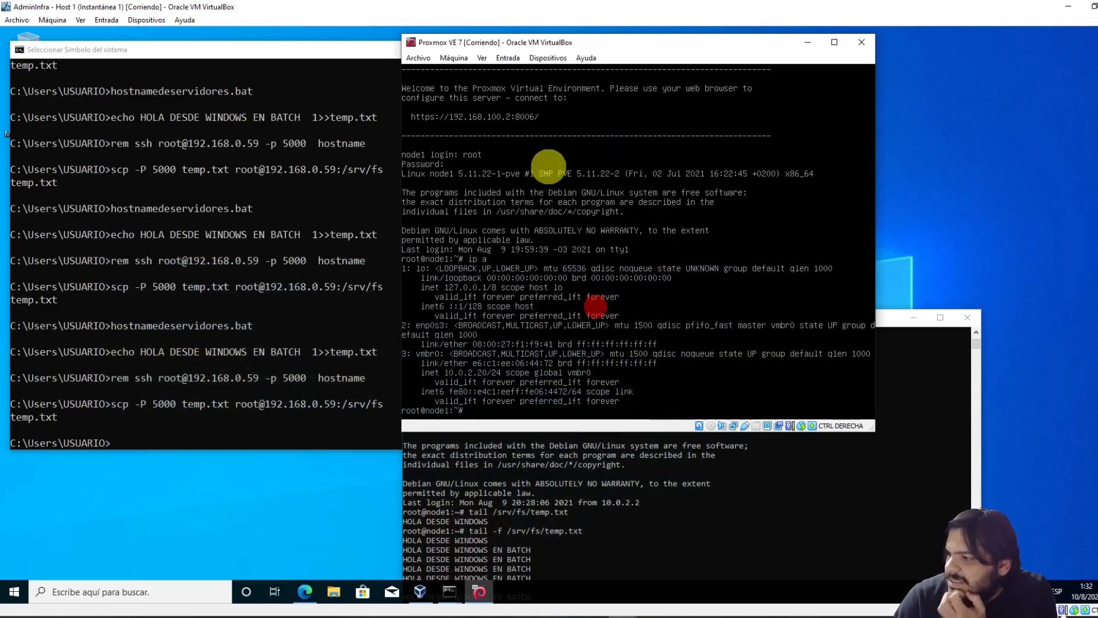
left_click(426, 117)
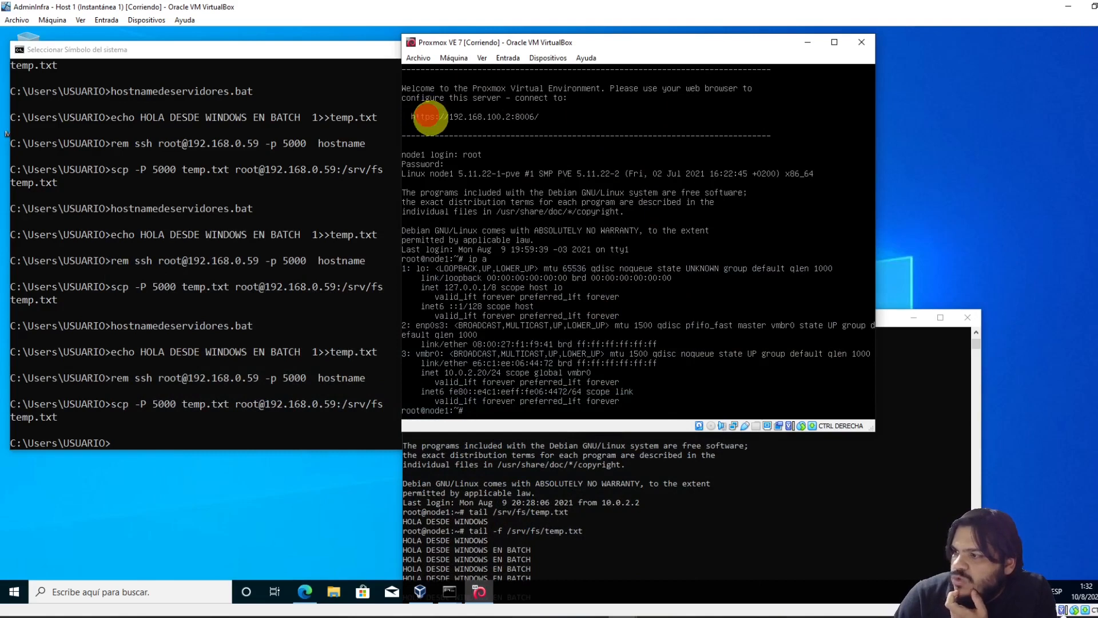
left_click(418, 116)
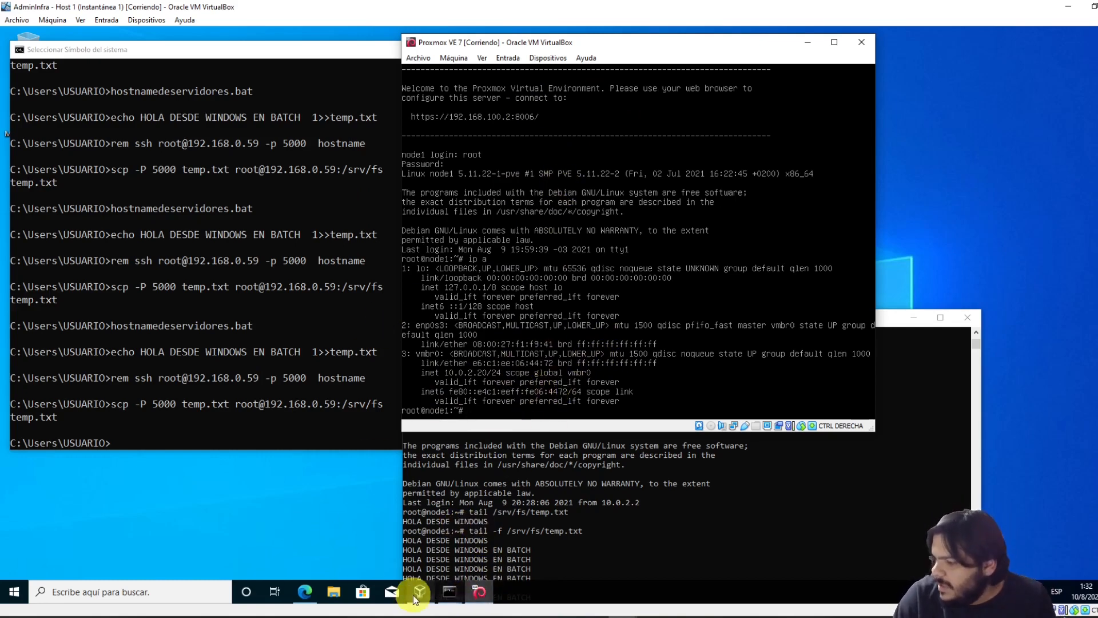
left_click(305, 590)
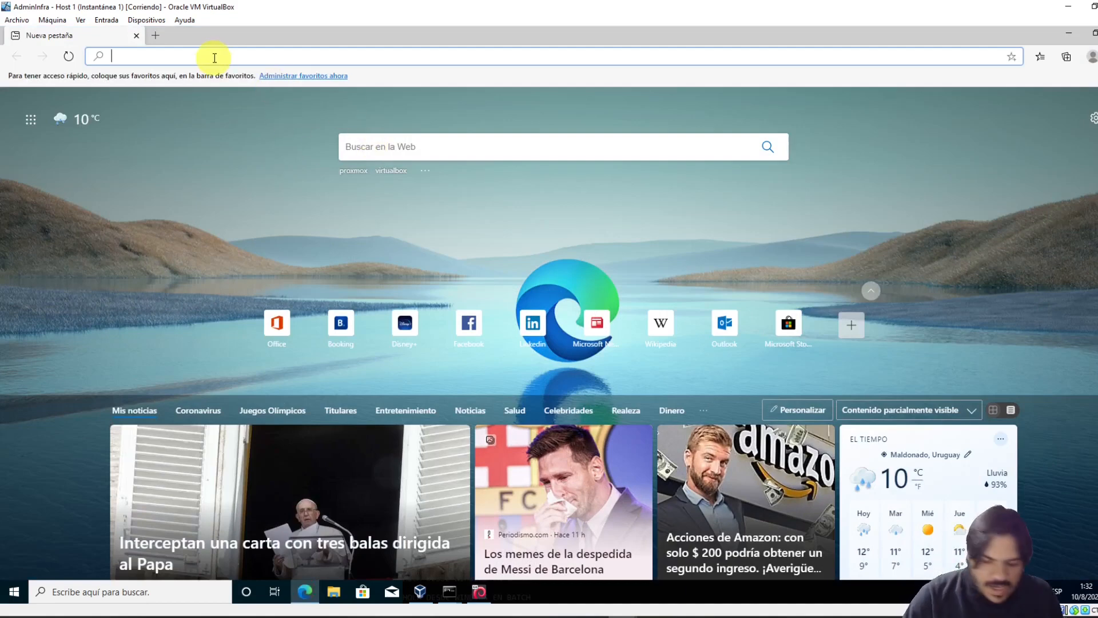
type("https:")
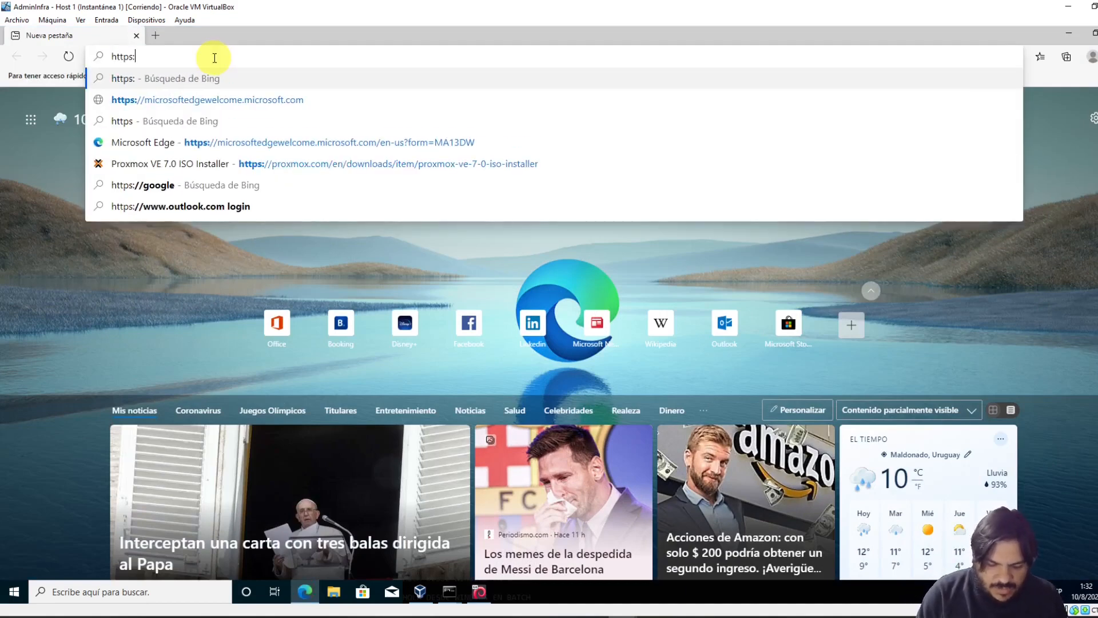
type("//192.168.")
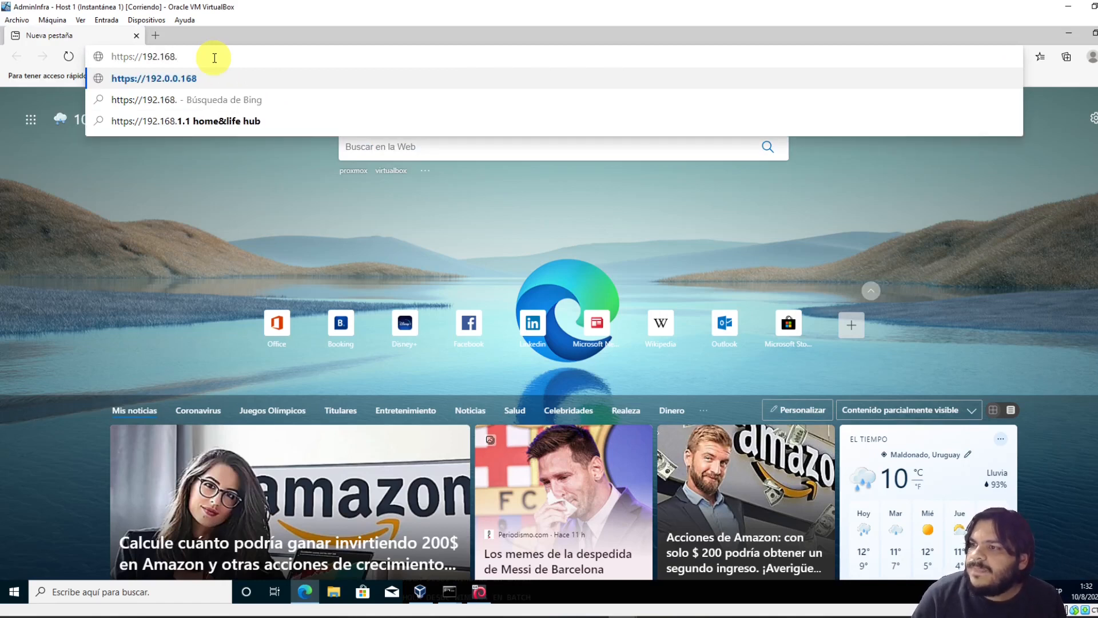
type("0.59:5001")
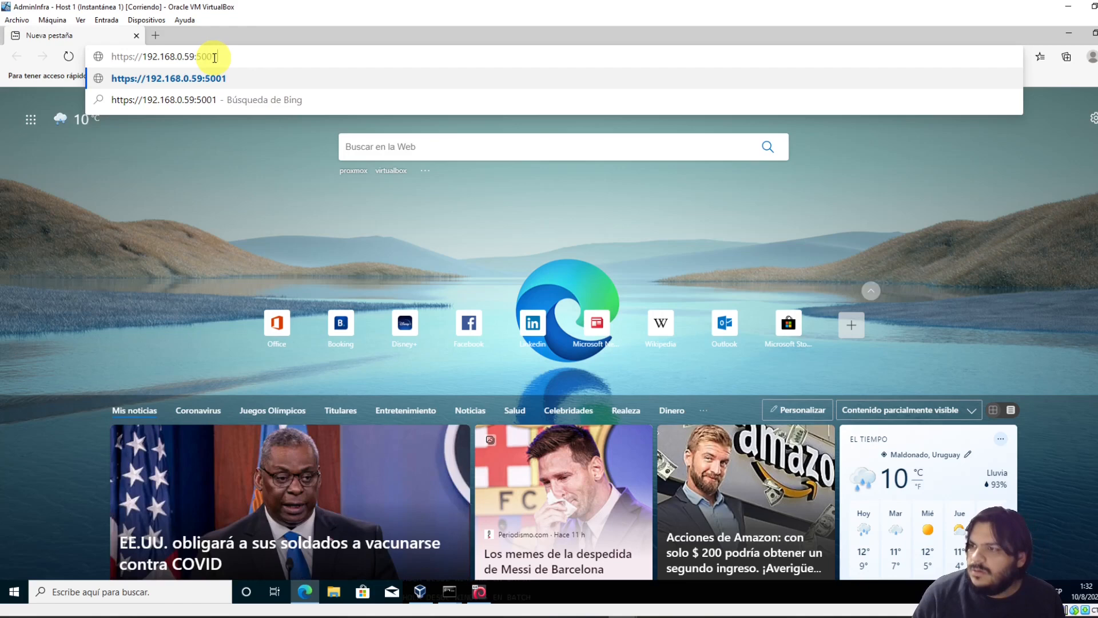
key("Return")
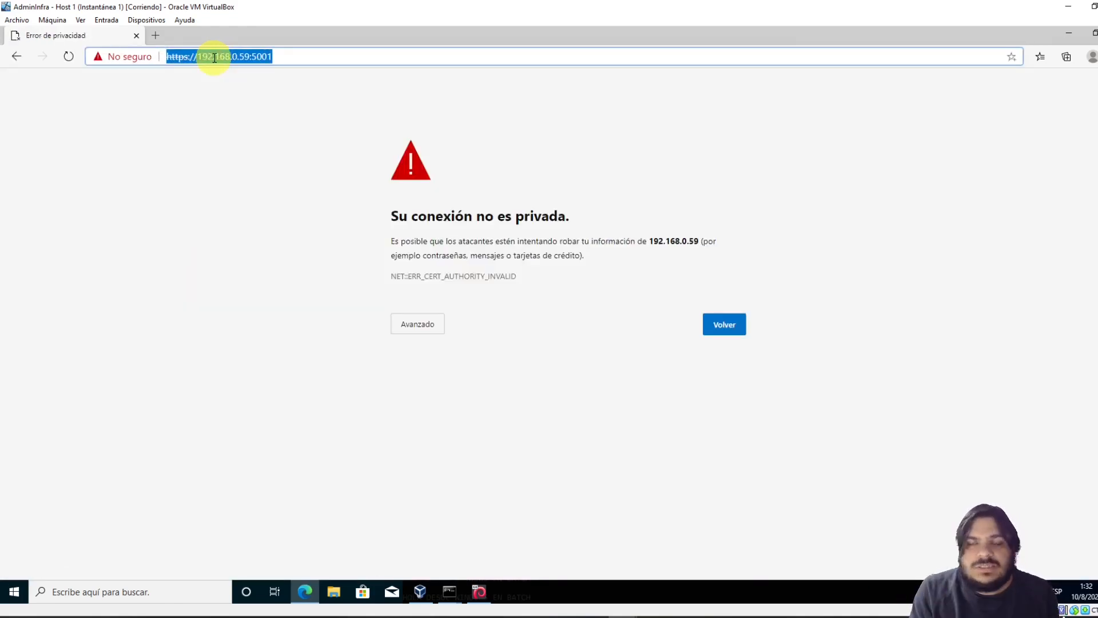
key("Return")
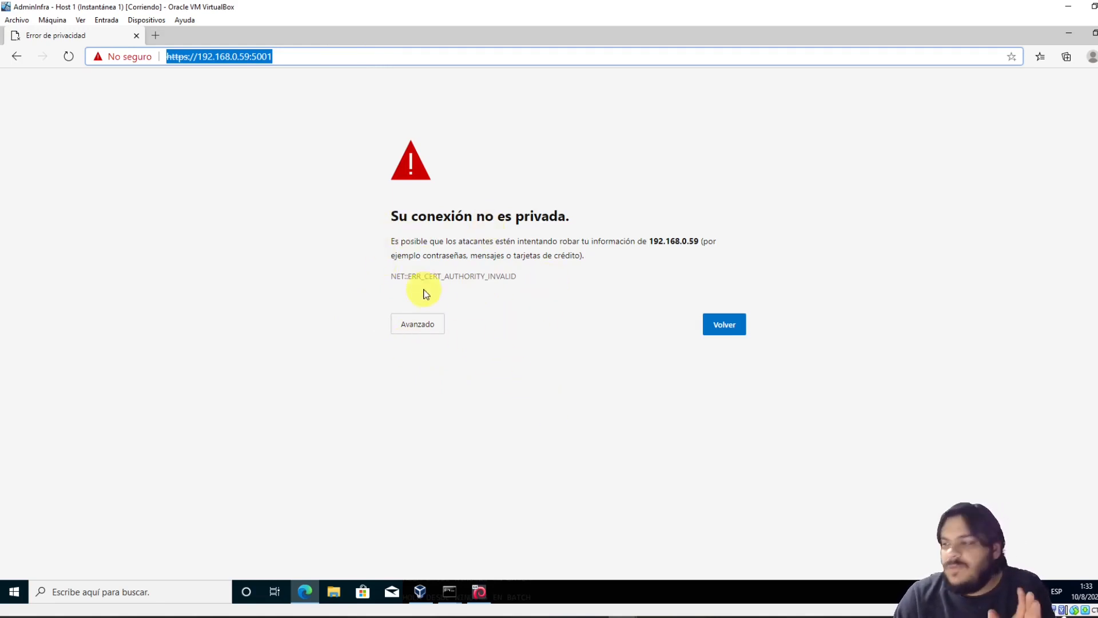
left_click(427, 322)
left_click_drag(454, 275, 507, 277)
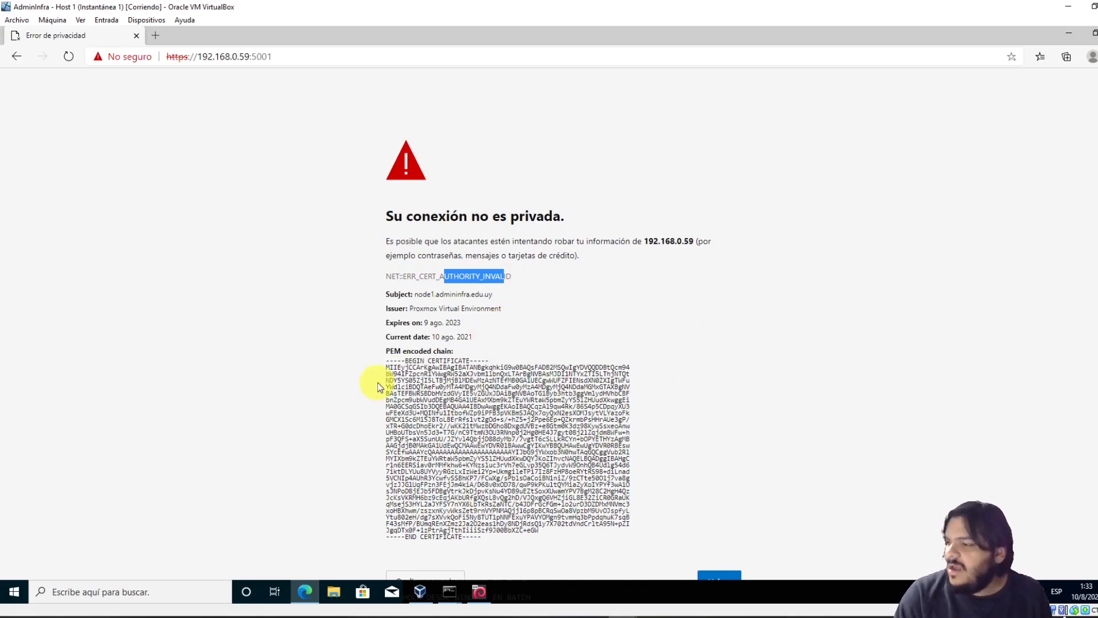
key("F5")
scroll(687, 348, "down", 1)
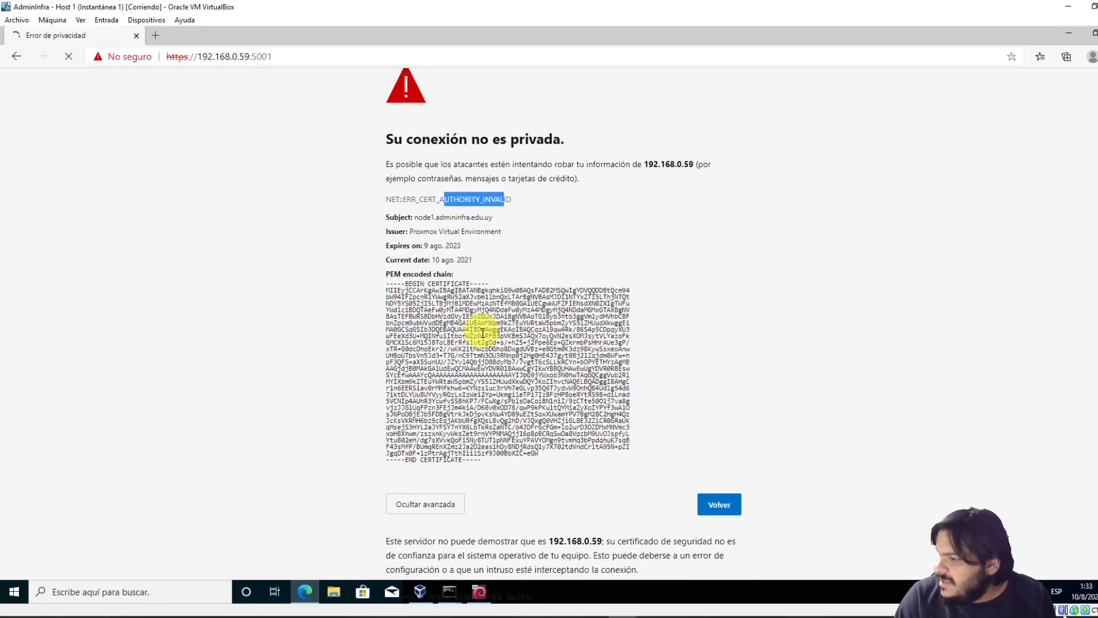
scroll(527, 494, "down", 1)
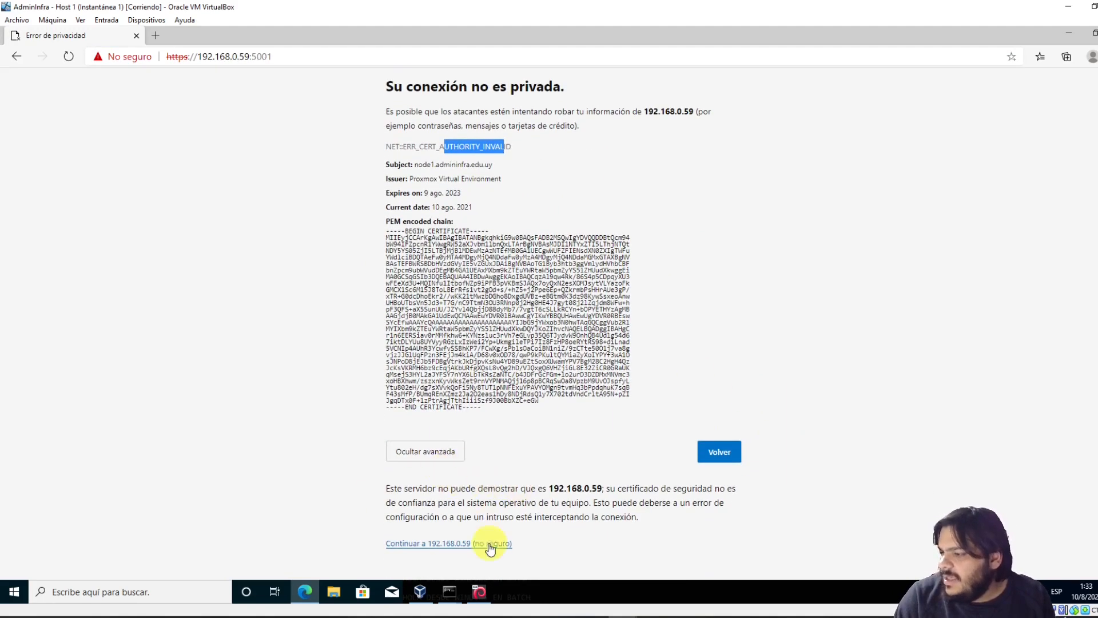
left_click(416, 545)
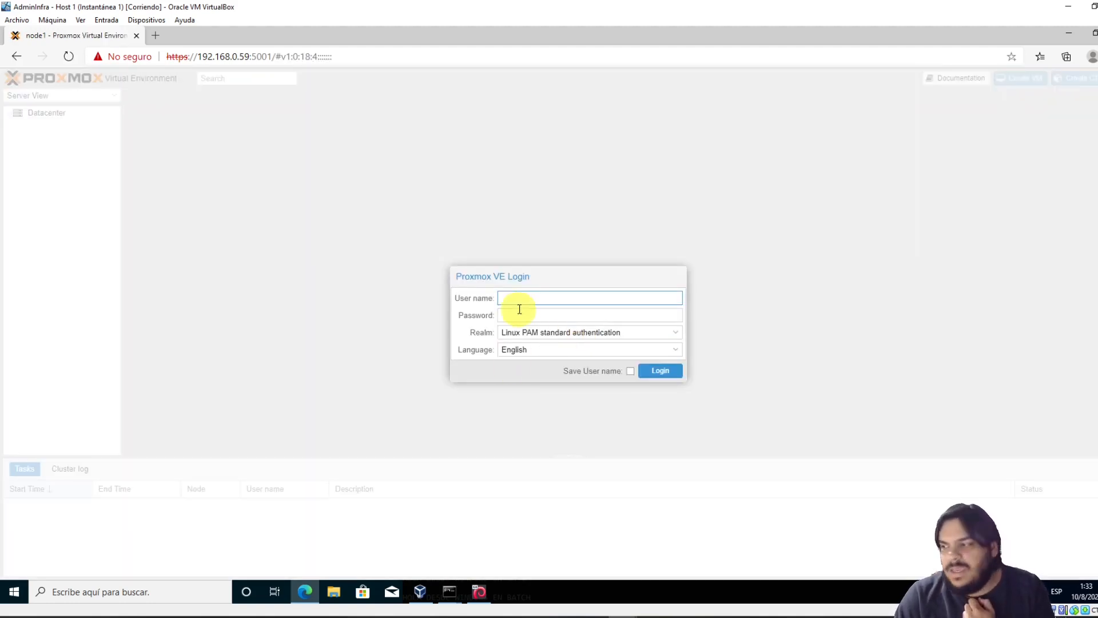
Log in to Proxmox VE as root with the account password
left_click(513, 298)
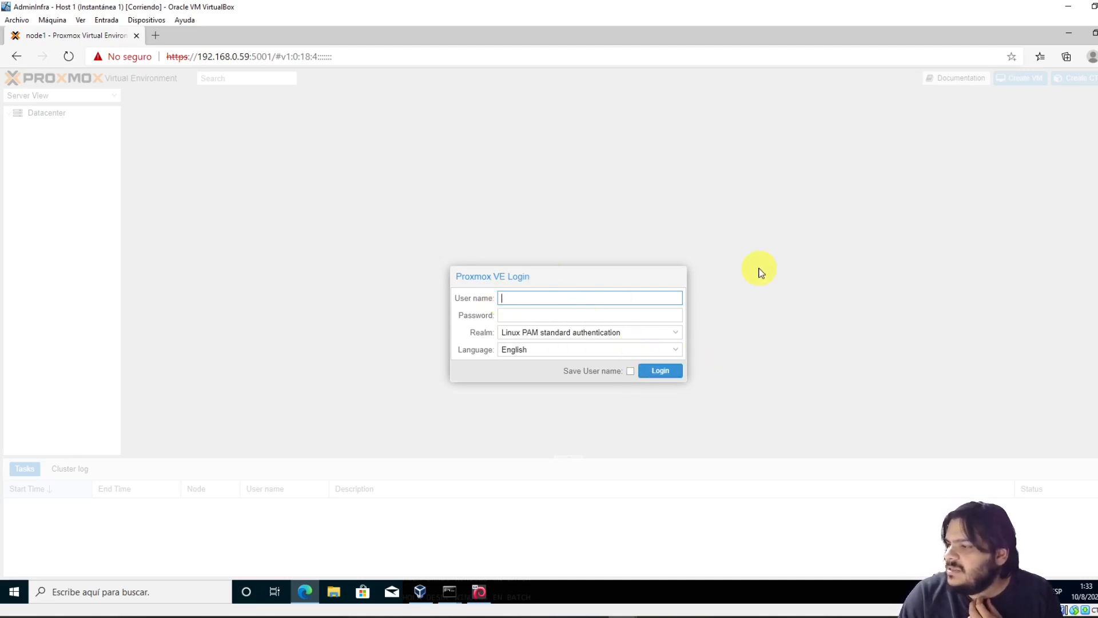
type("root")
key("Tab")
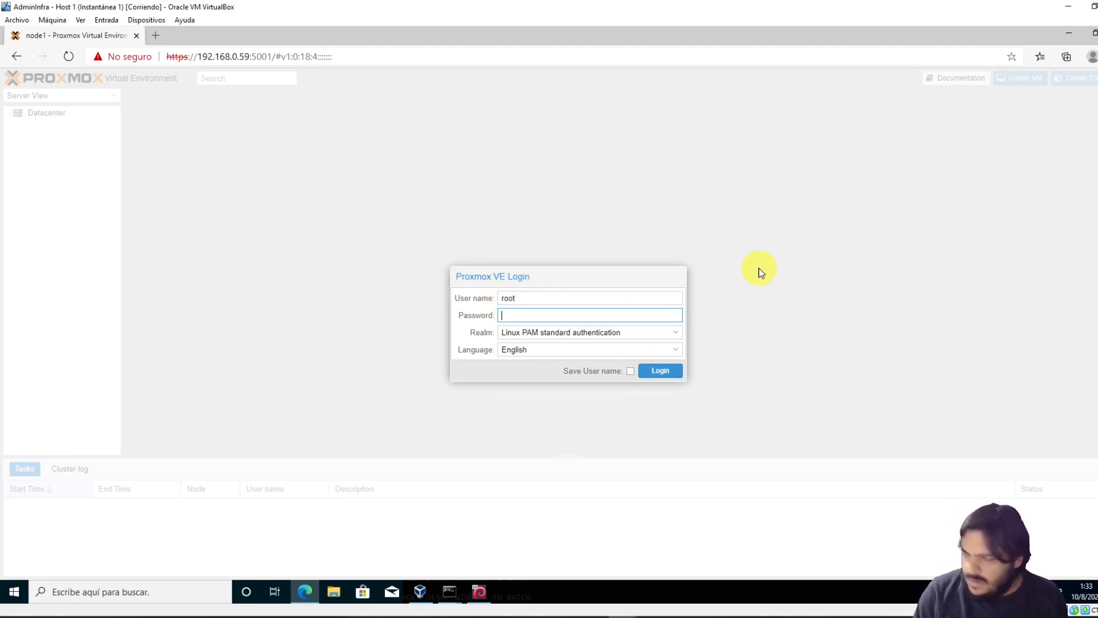
key("Return")
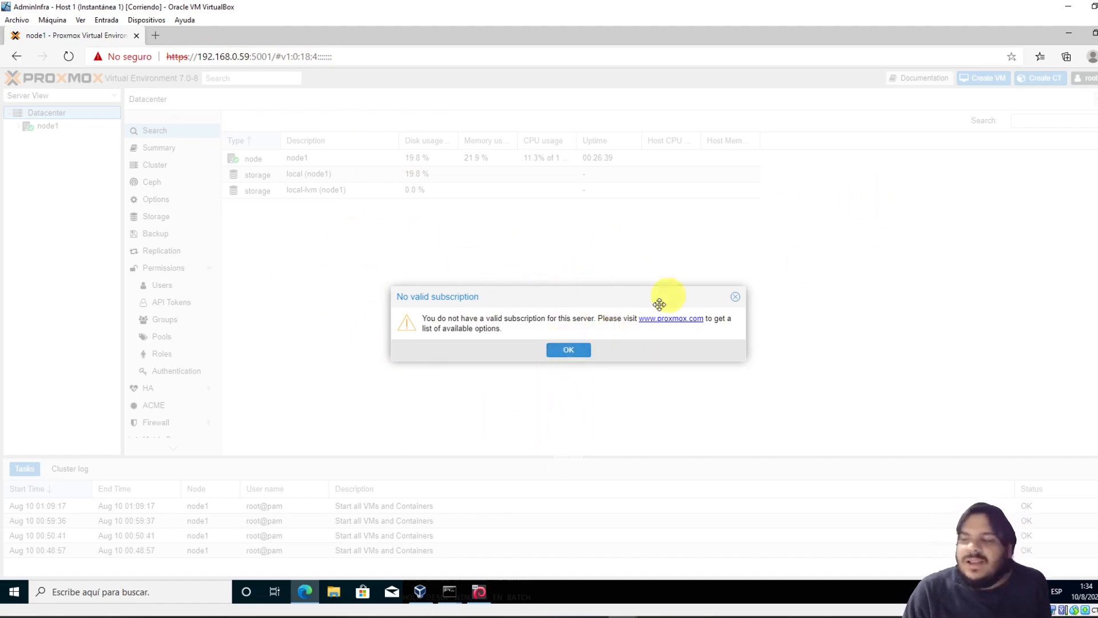
Dismiss the subscription notice, expand node1 and view its local and local-lvm storage
left_click(581, 350)
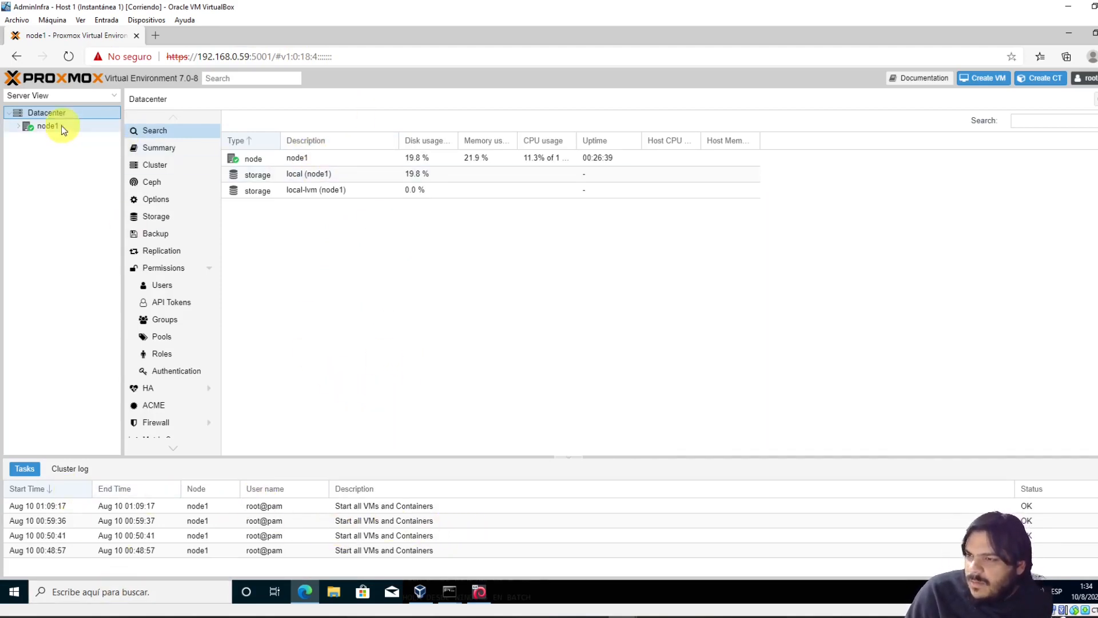
left_click(18, 127)
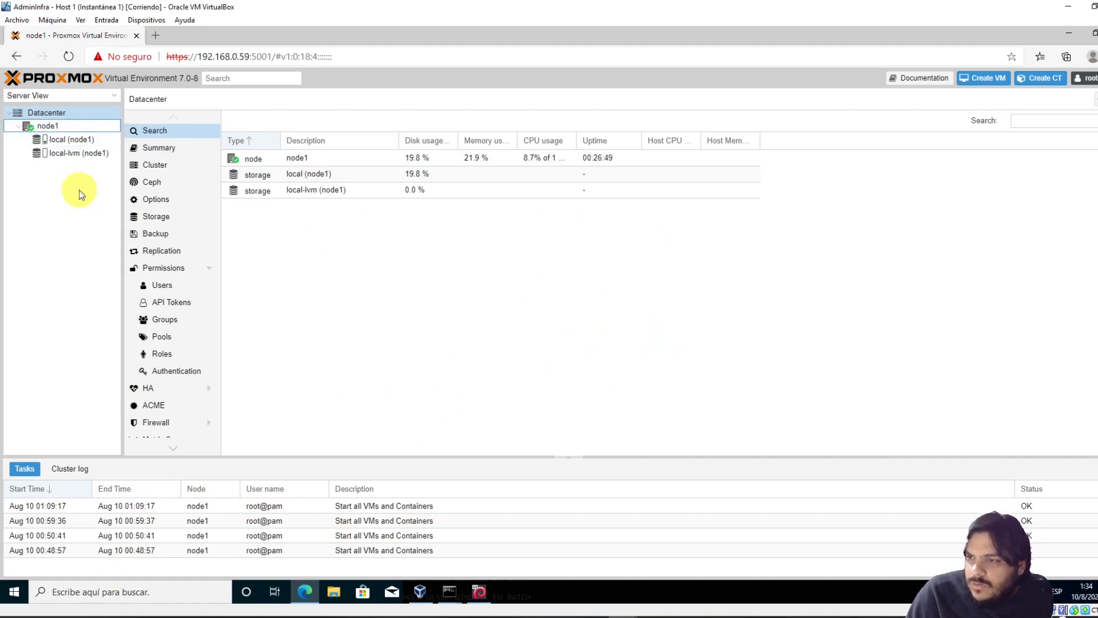
left_click(75, 143)
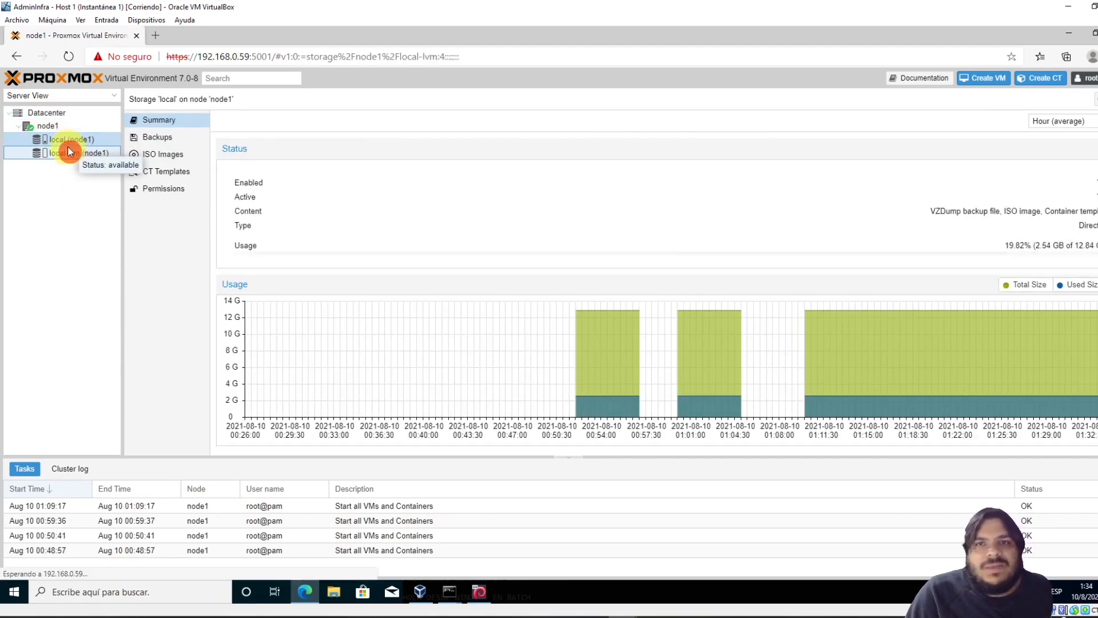
left_click(63, 153)
left_click(57, 125)
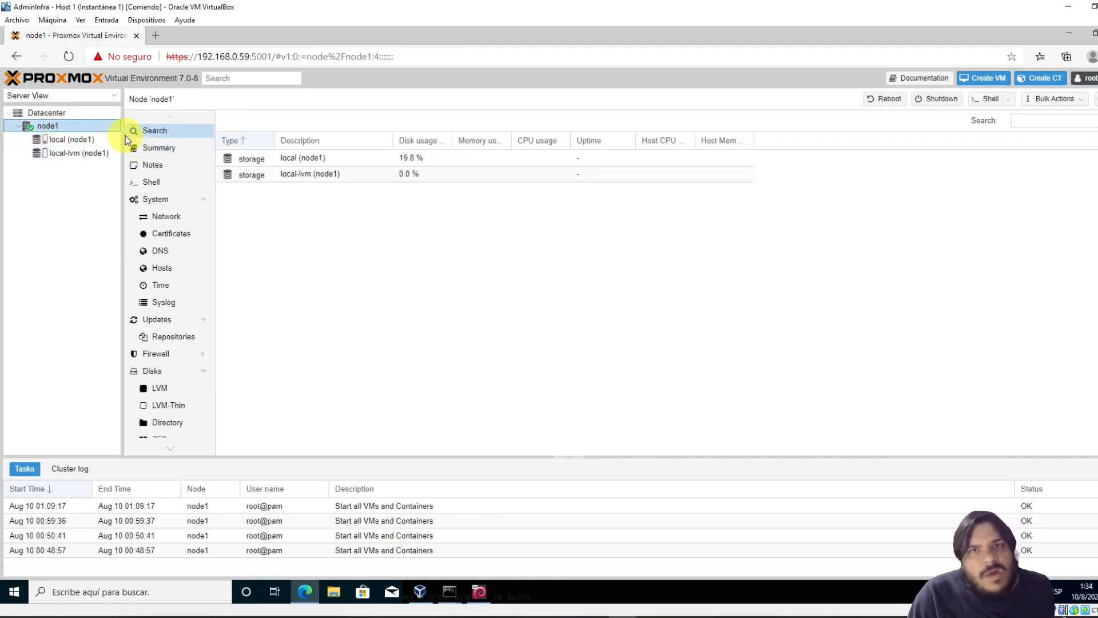
left_click(412, 324)
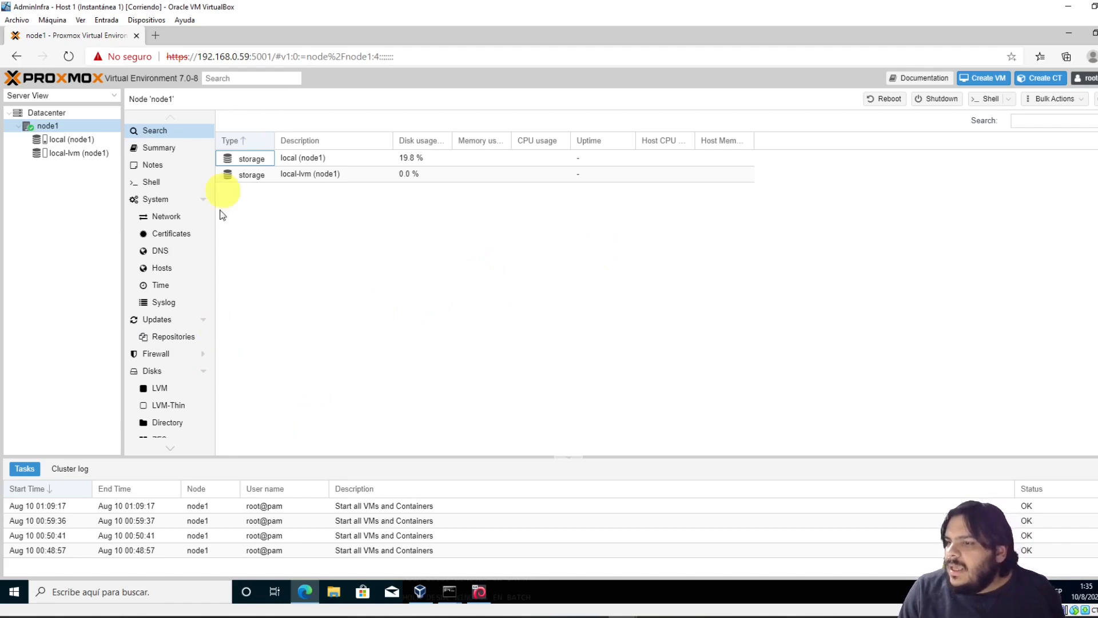
left_click(499, 294)
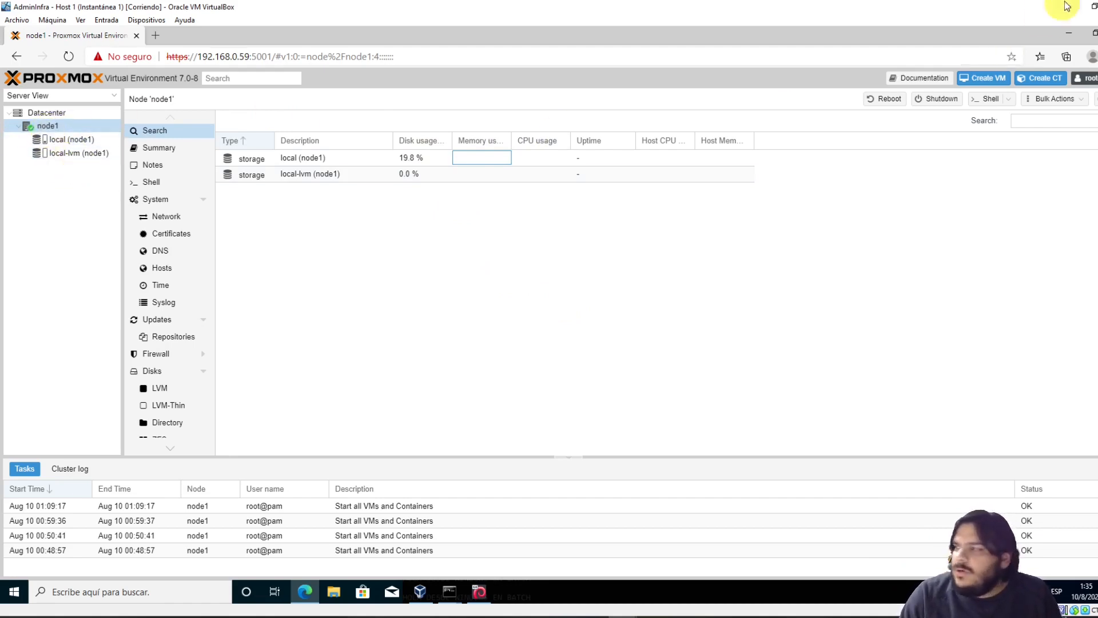
left_click(985, 77)
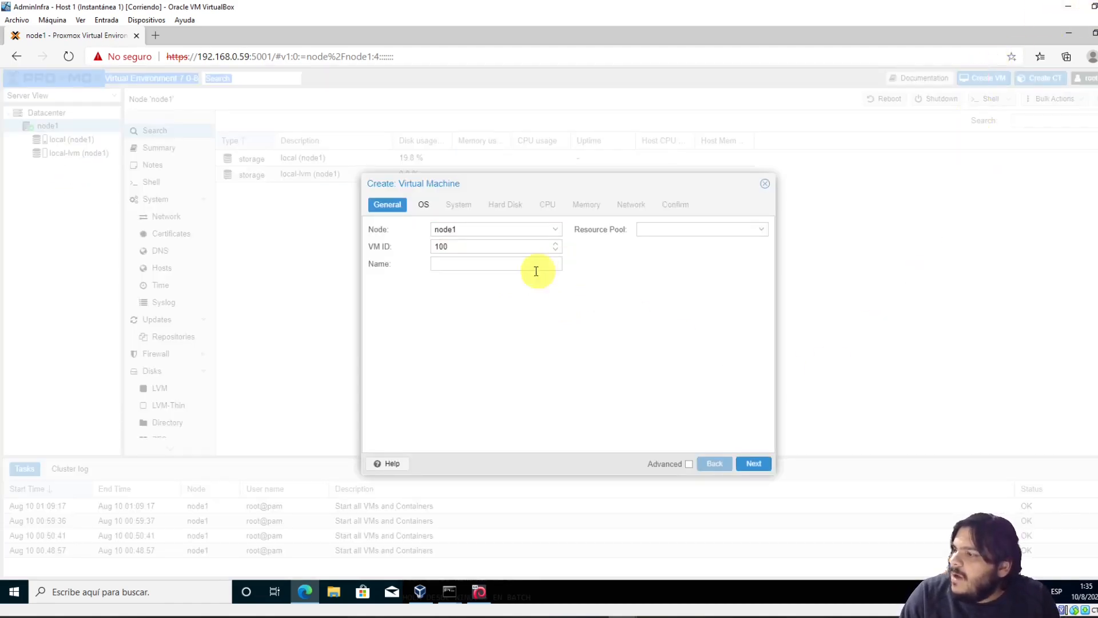
left_click(464, 263)
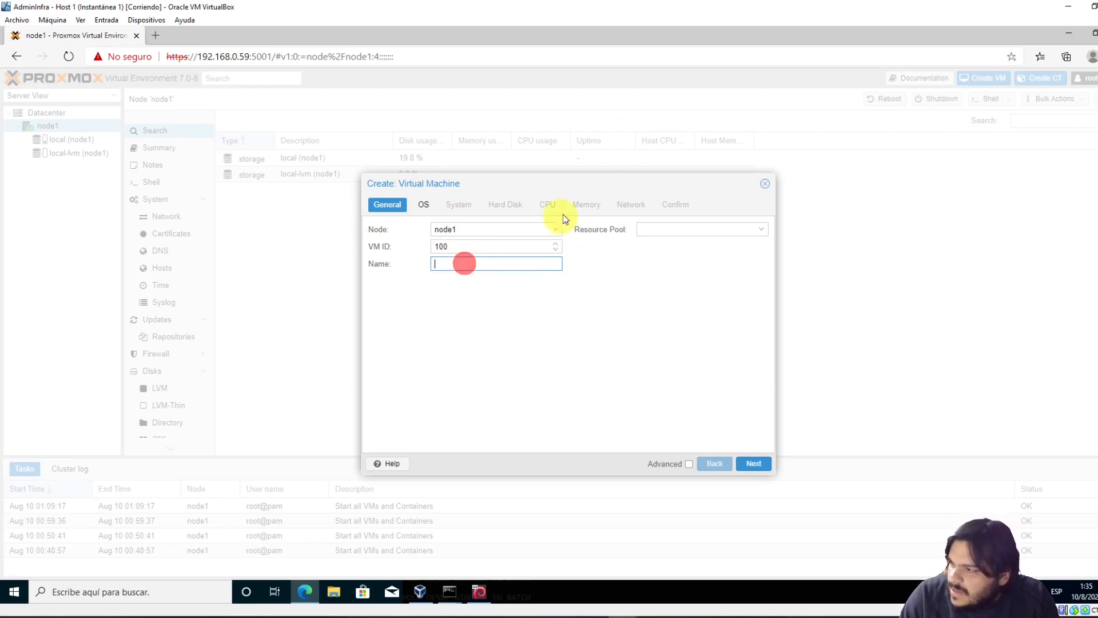
left_click(427, 208)
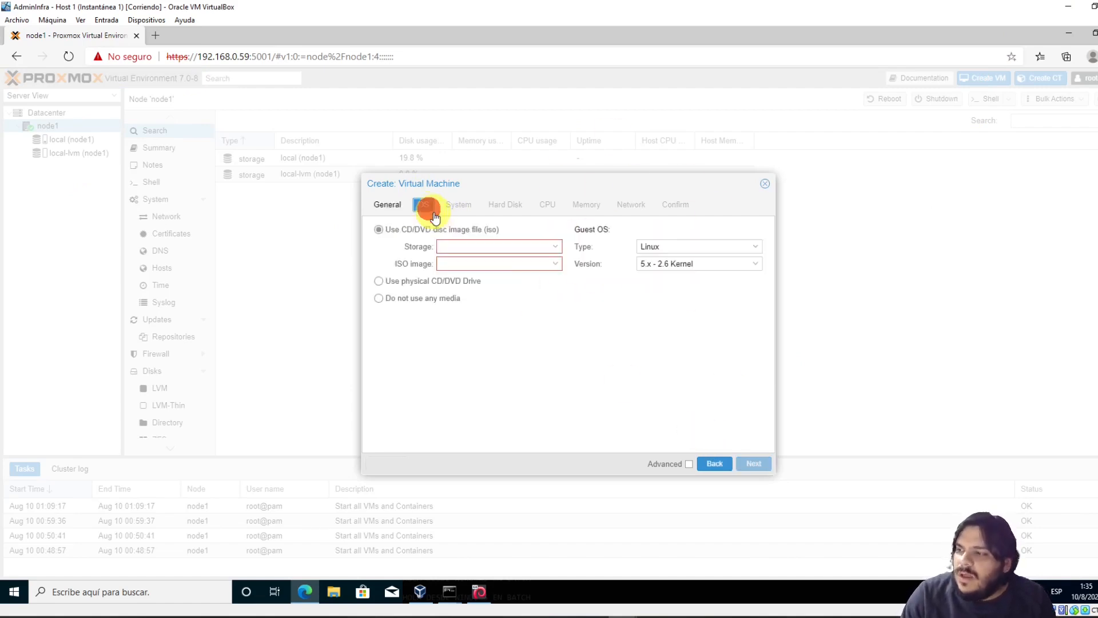
left_click(558, 264)
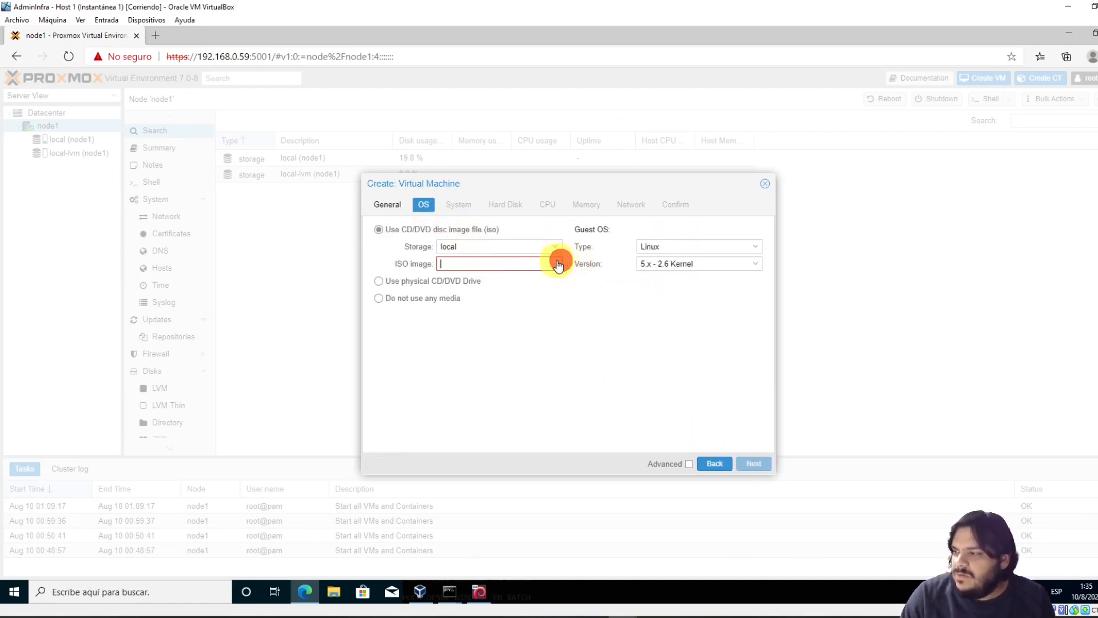
left_click(646, 252)
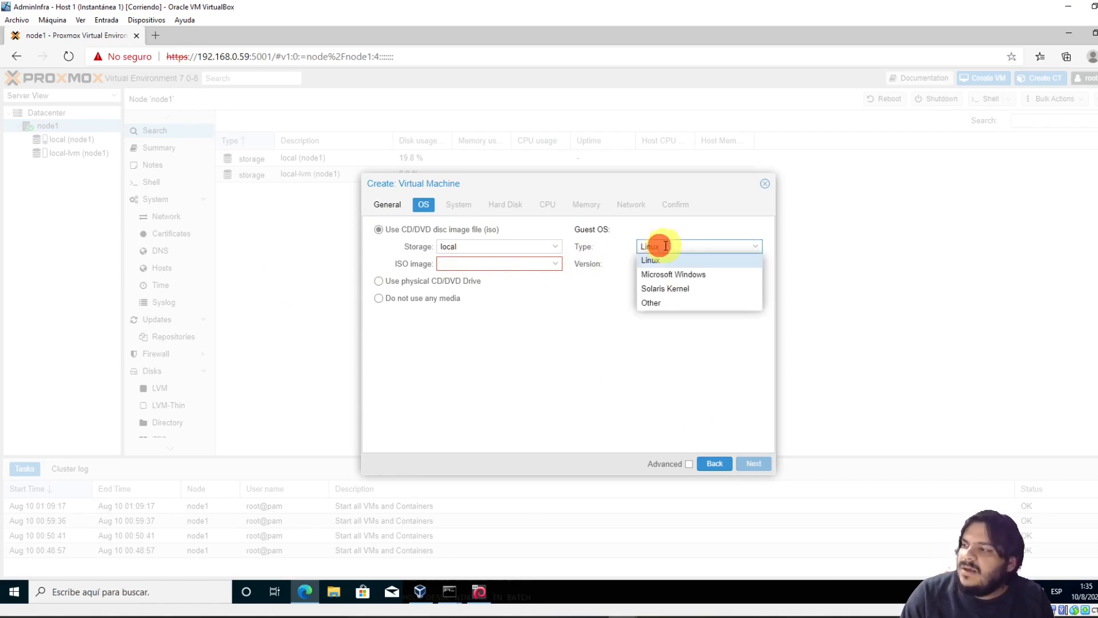
left_click(725, 399)
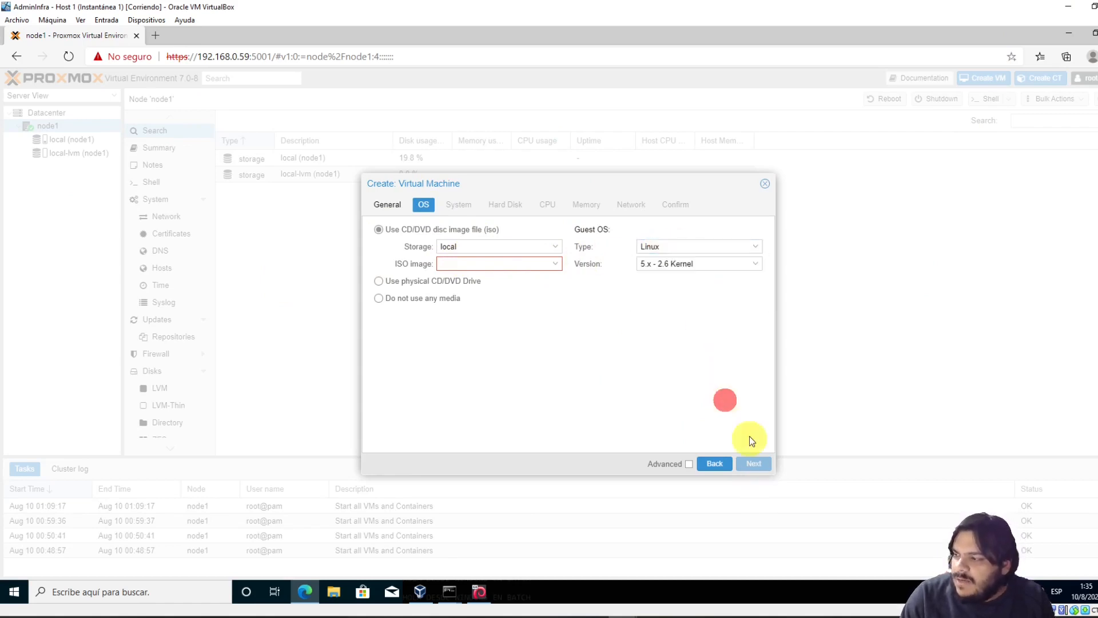
left_click(765, 184)
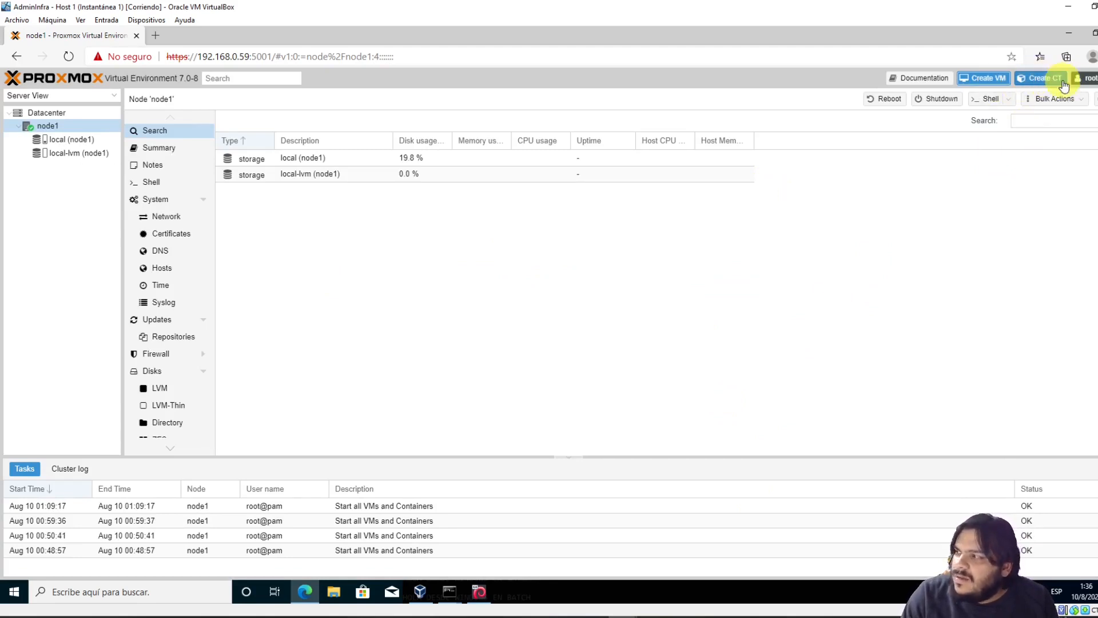
Start the Create CT wizard and fill in the container password and confirmation
left_click(1045, 78)
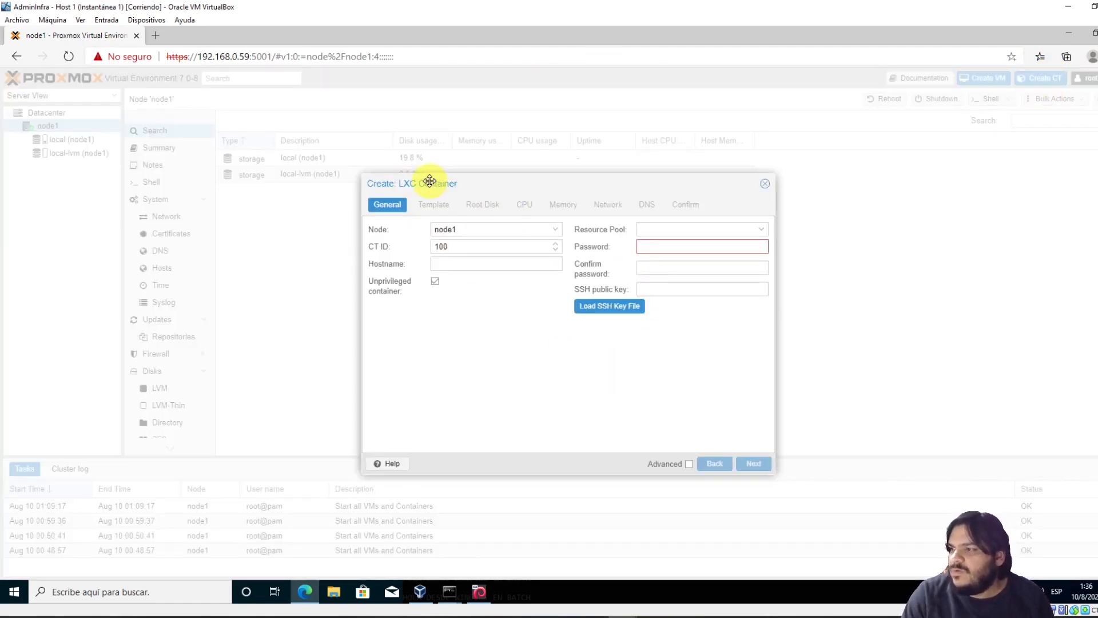
left_click(675, 249)
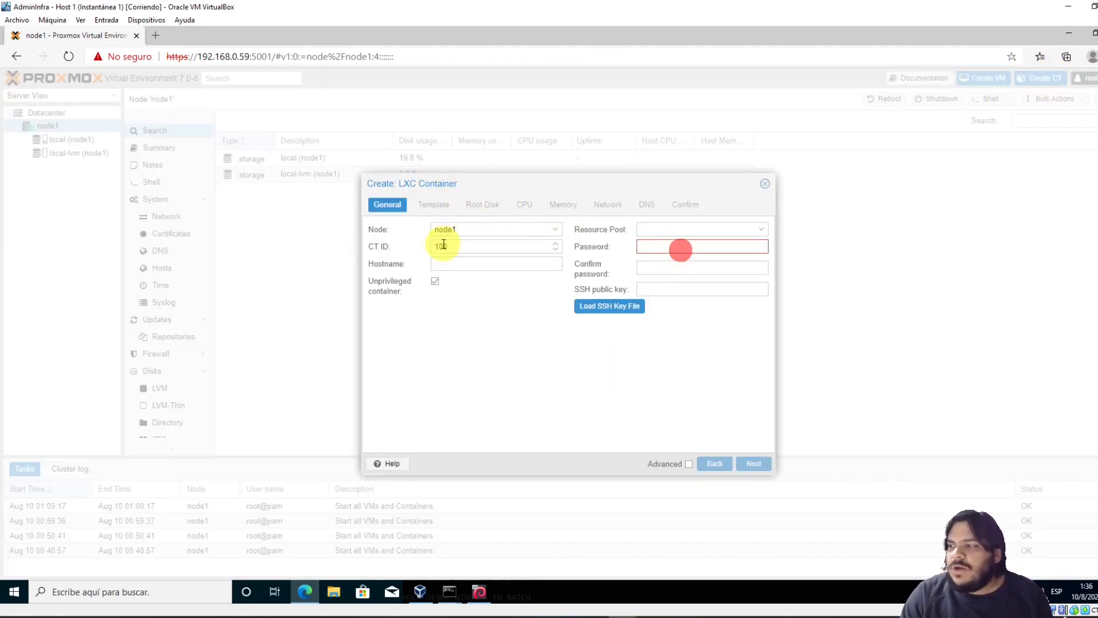
double_click(464, 246)
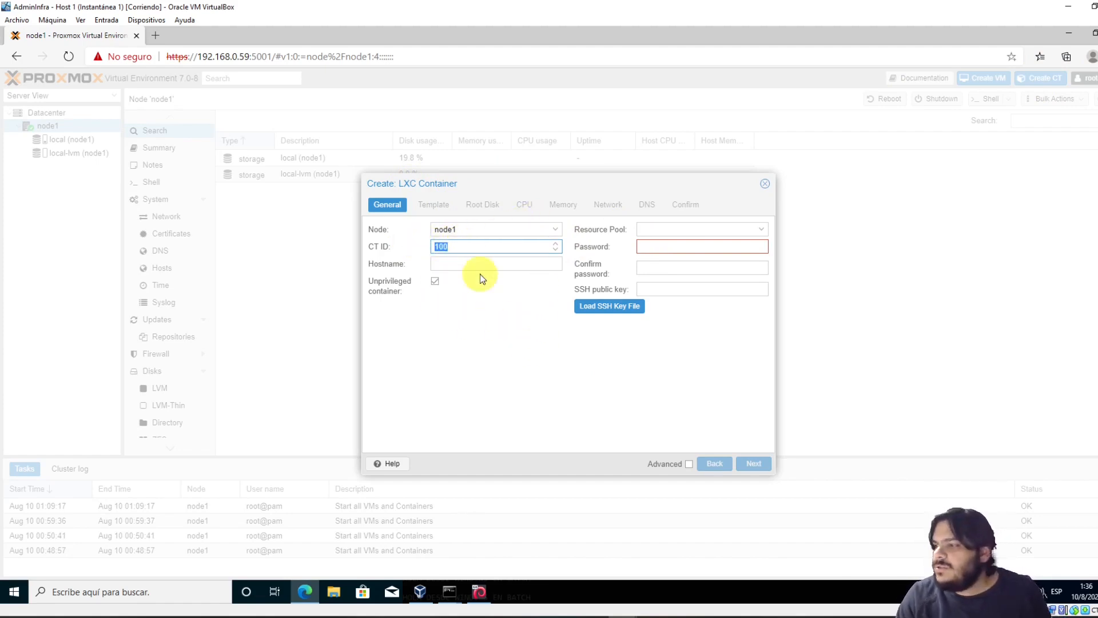
left_click(452, 268)
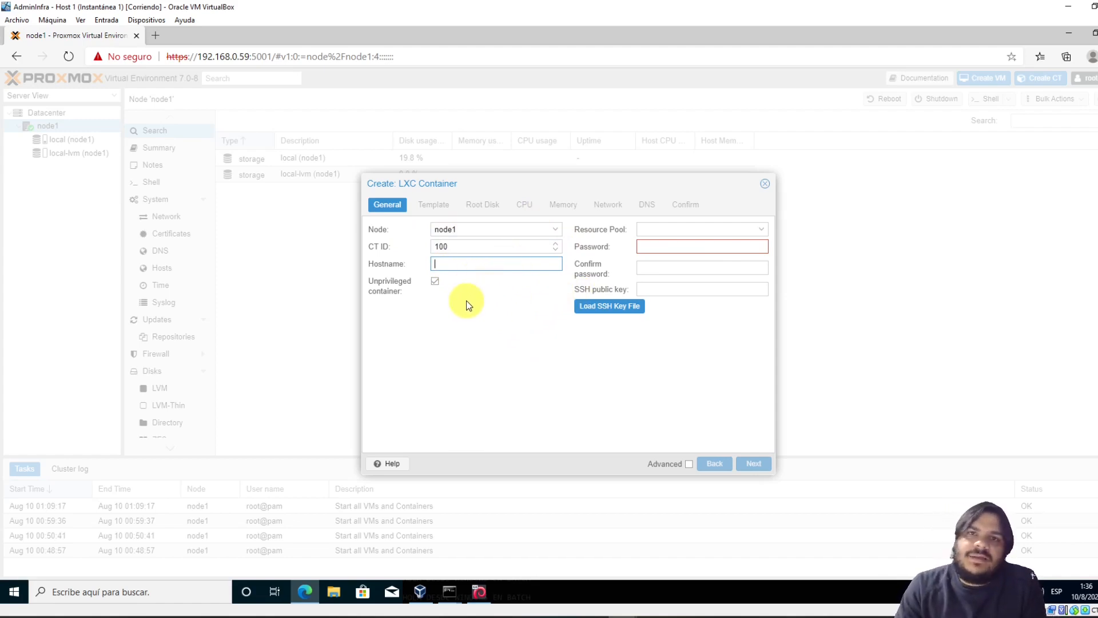
left_click(663, 246)
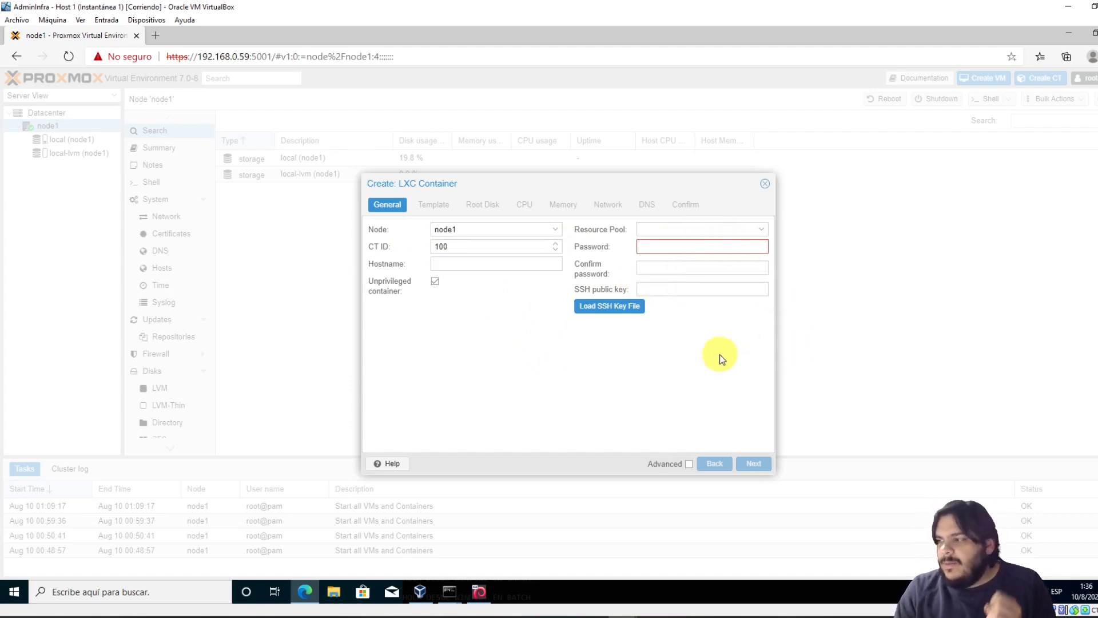
left_click(712, 380)
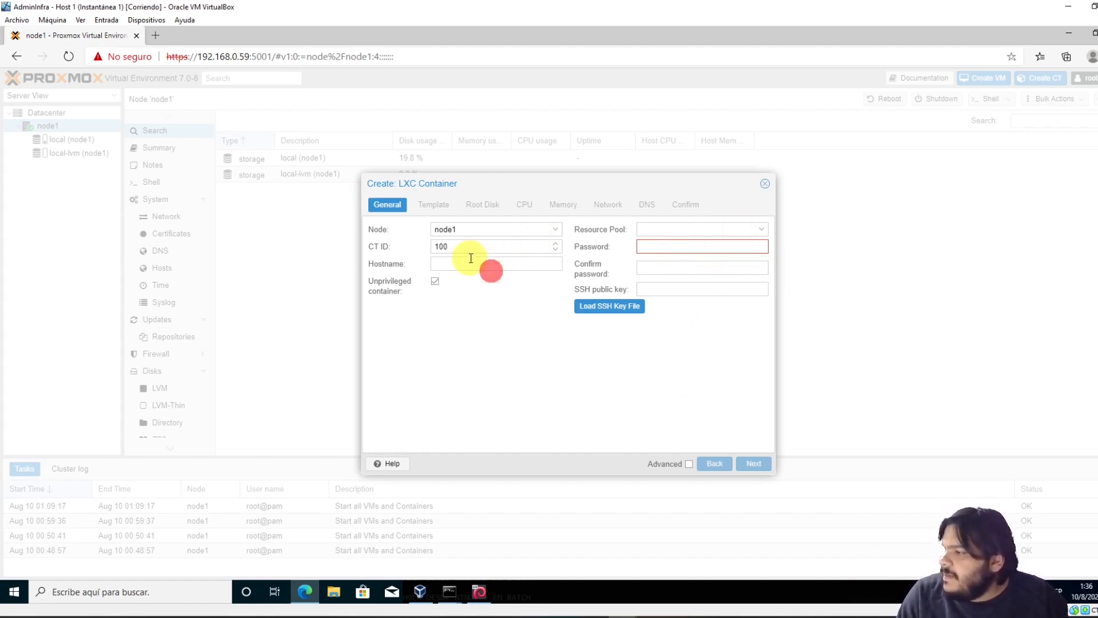
left_click(650, 250)
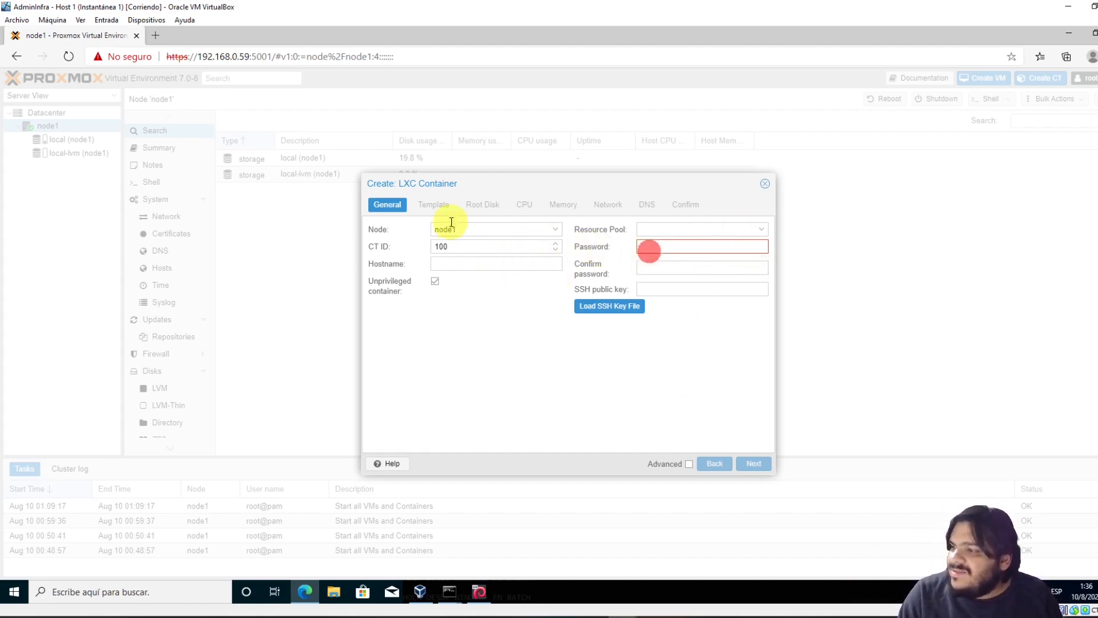
left_click(687, 246)
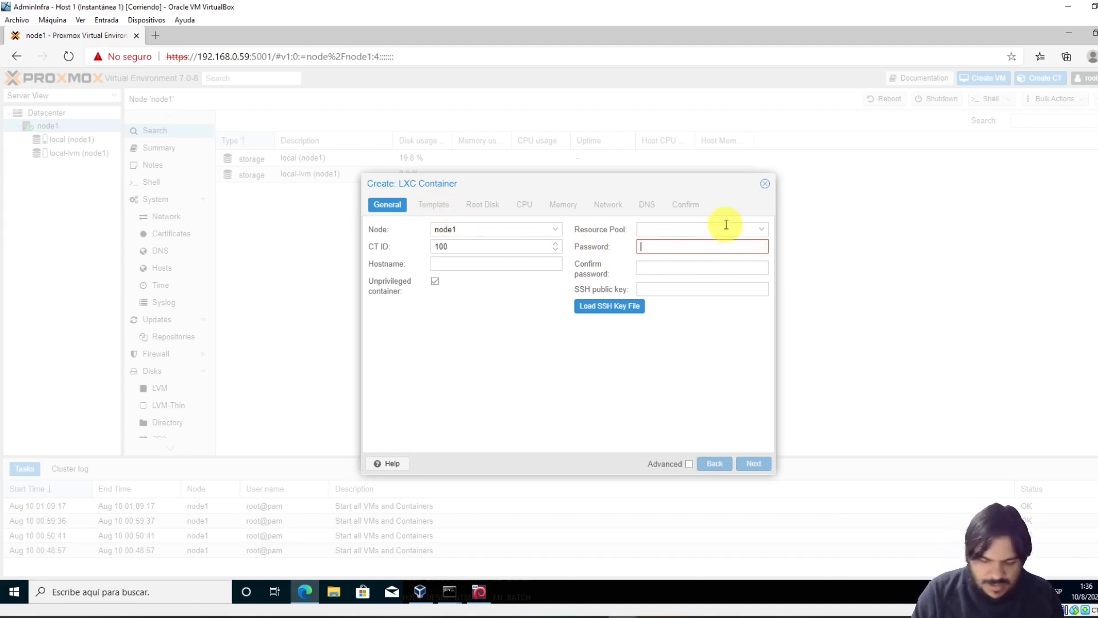
type("********")
key("Tab")
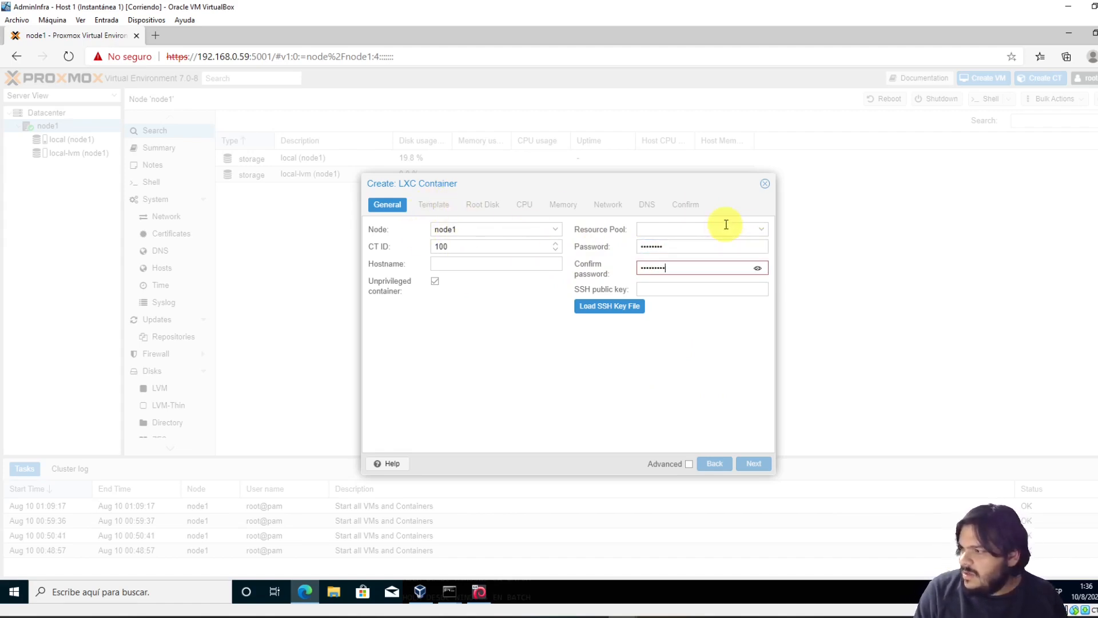
key("ctrl+a")
key("BackSpace")
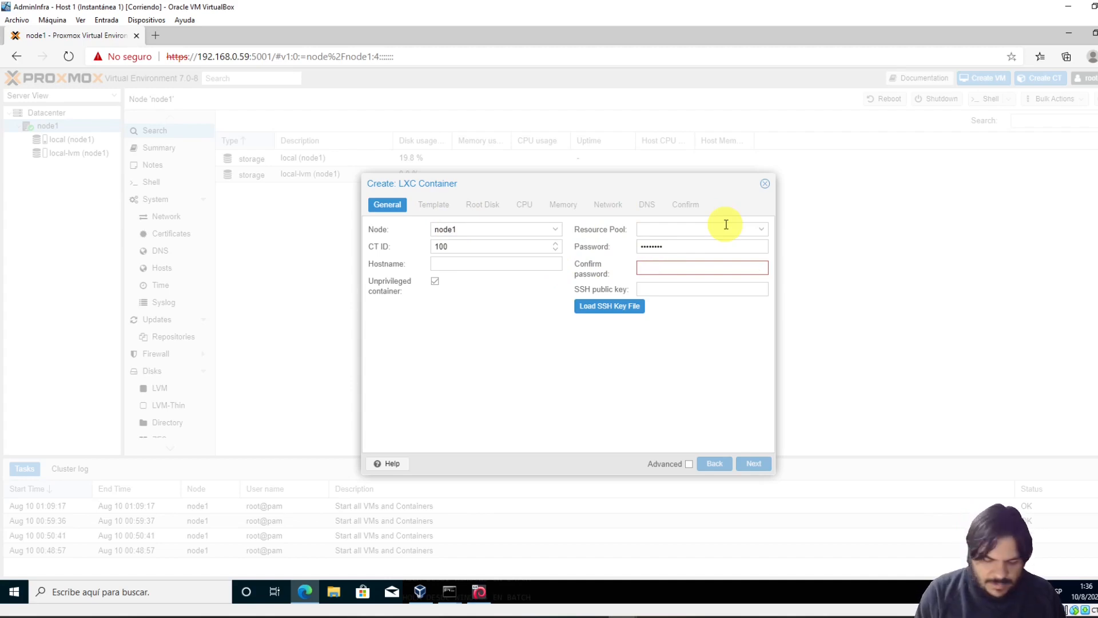
type("********")
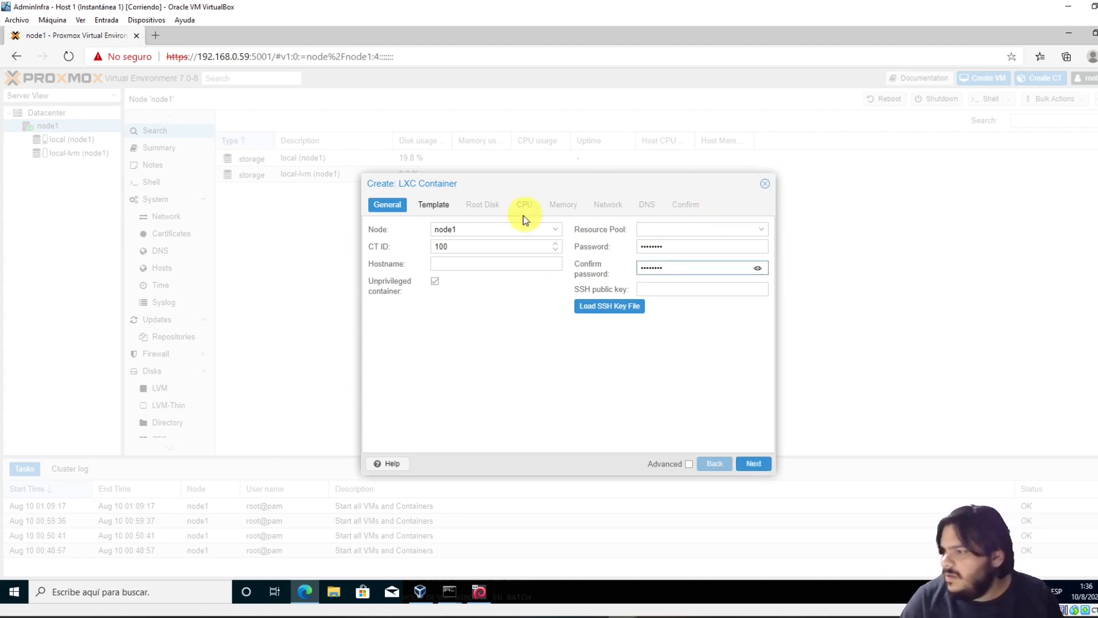
Enter hostname 'dfasdfas', find the Template list empty, and close the wizard
left_click(452, 266)
type("dfasdfasdfa")
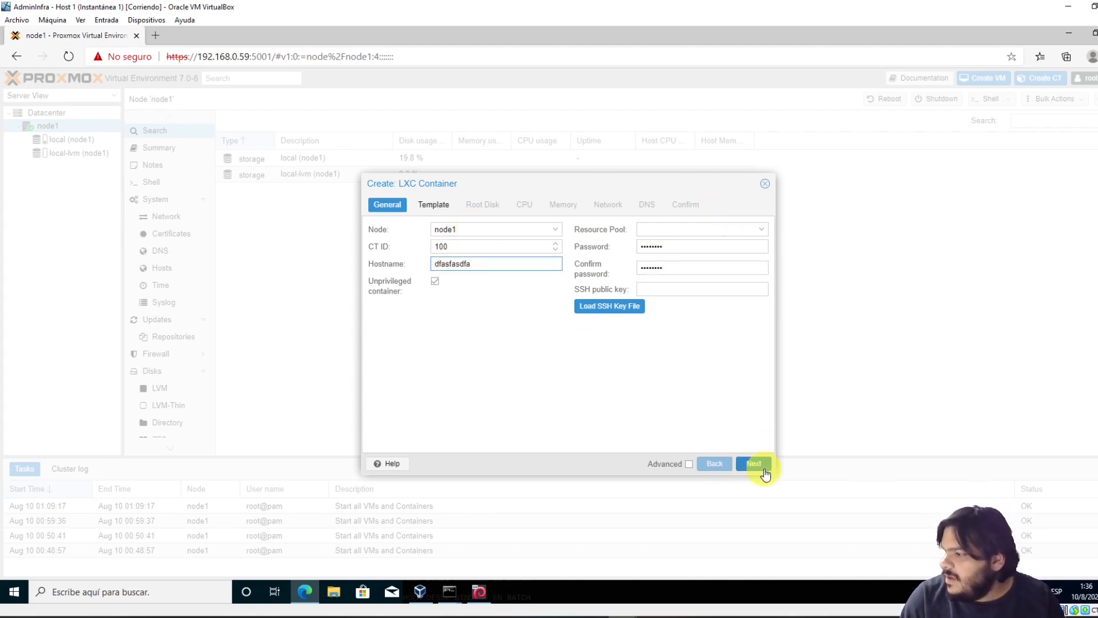
left_click(755, 464)
left_click(552, 246)
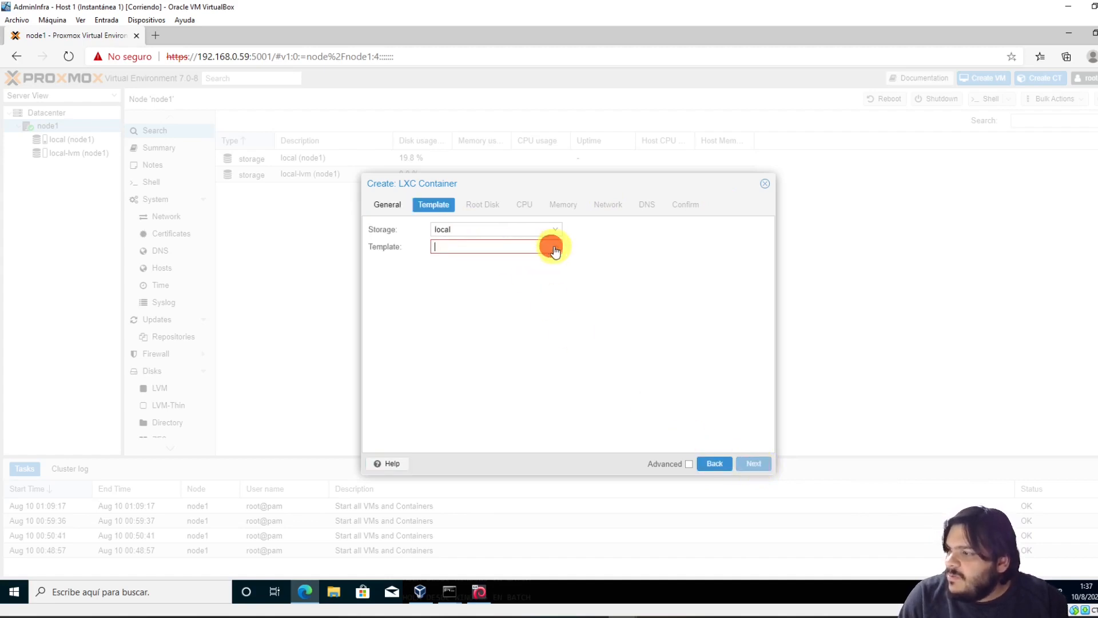
left_click(439, 247)
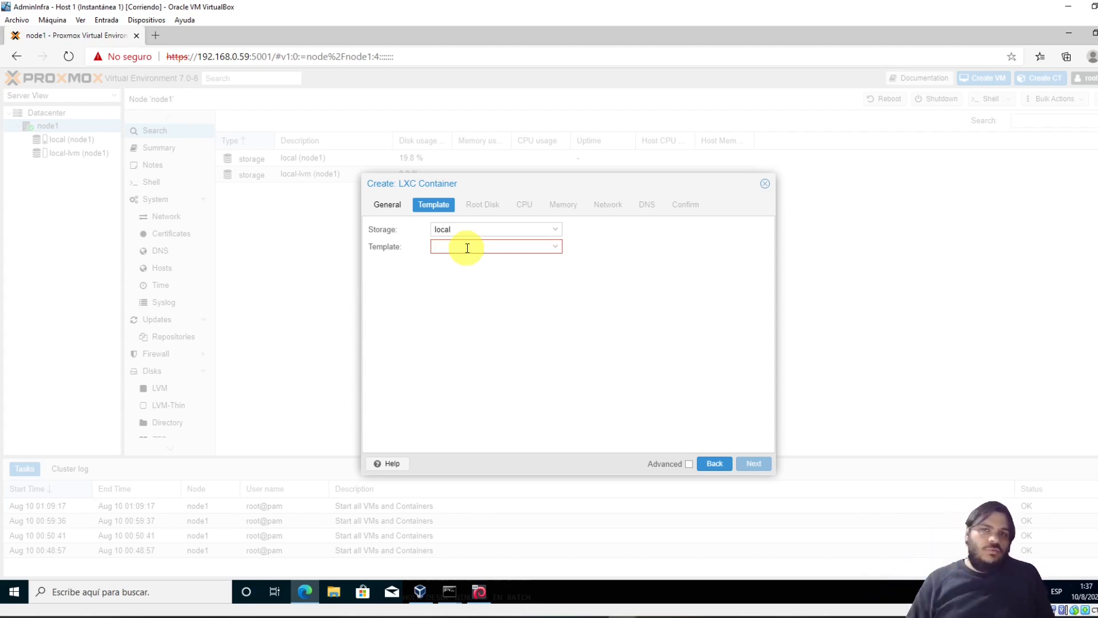
left_click(765, 183)
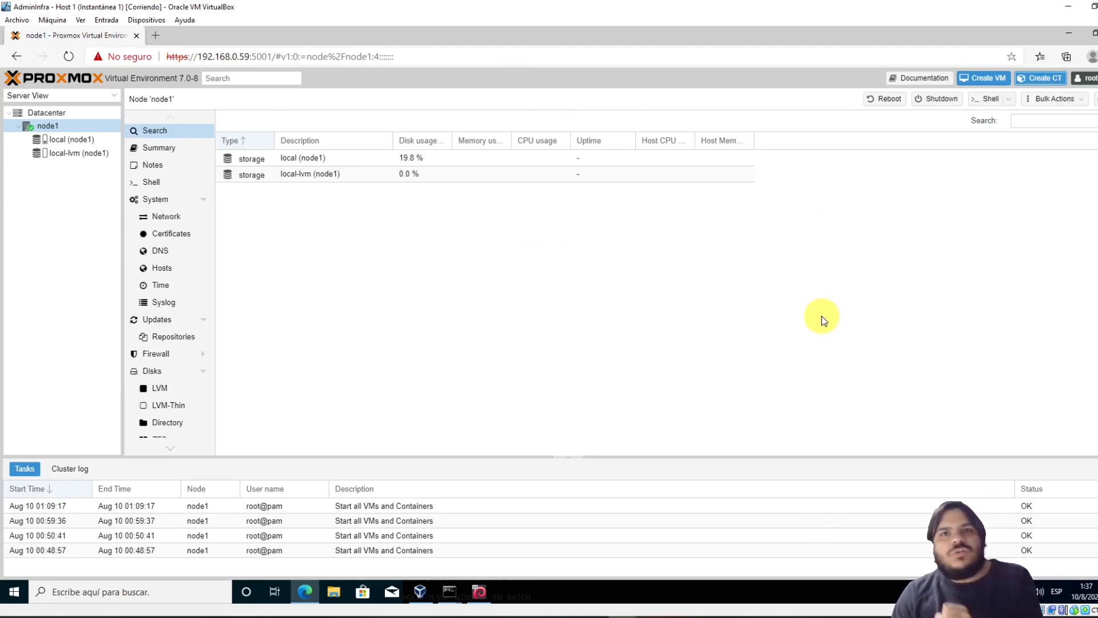
Browse node1's local and local-lvm storage views, ending on local's empty CT Templates list
left_click(54, 140)
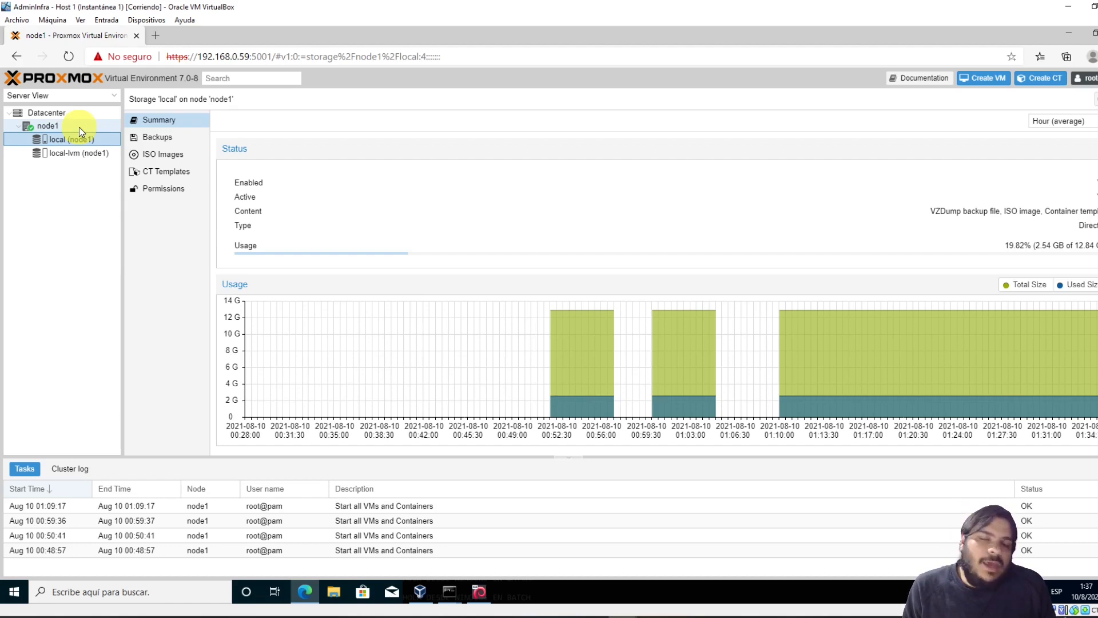
left_click(87, 153)
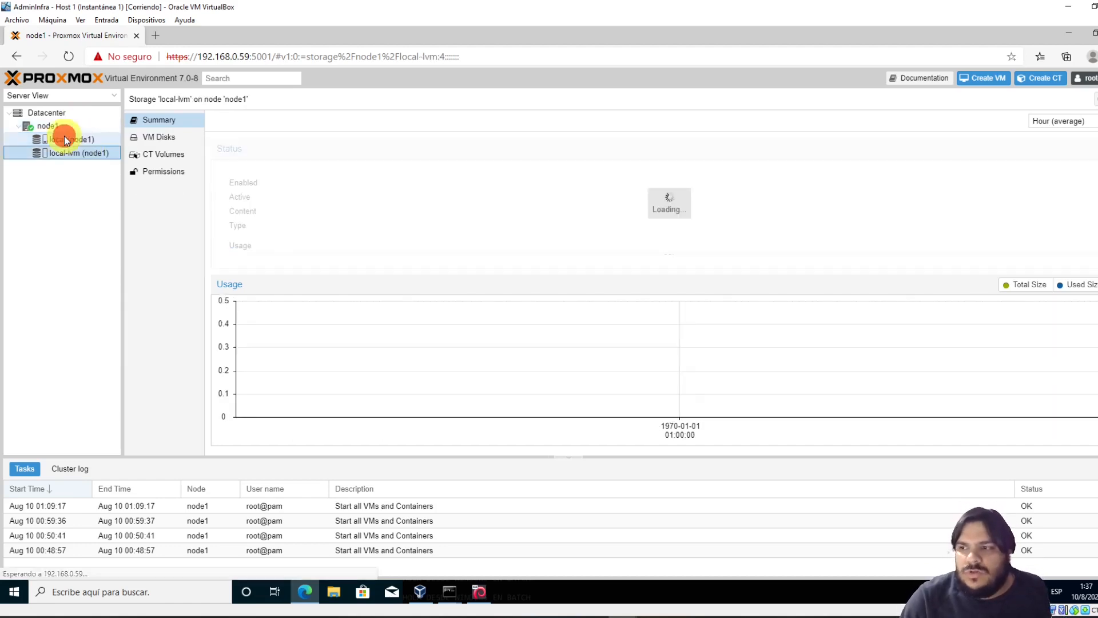
left_click(64, 136)
left_click(75, 153)
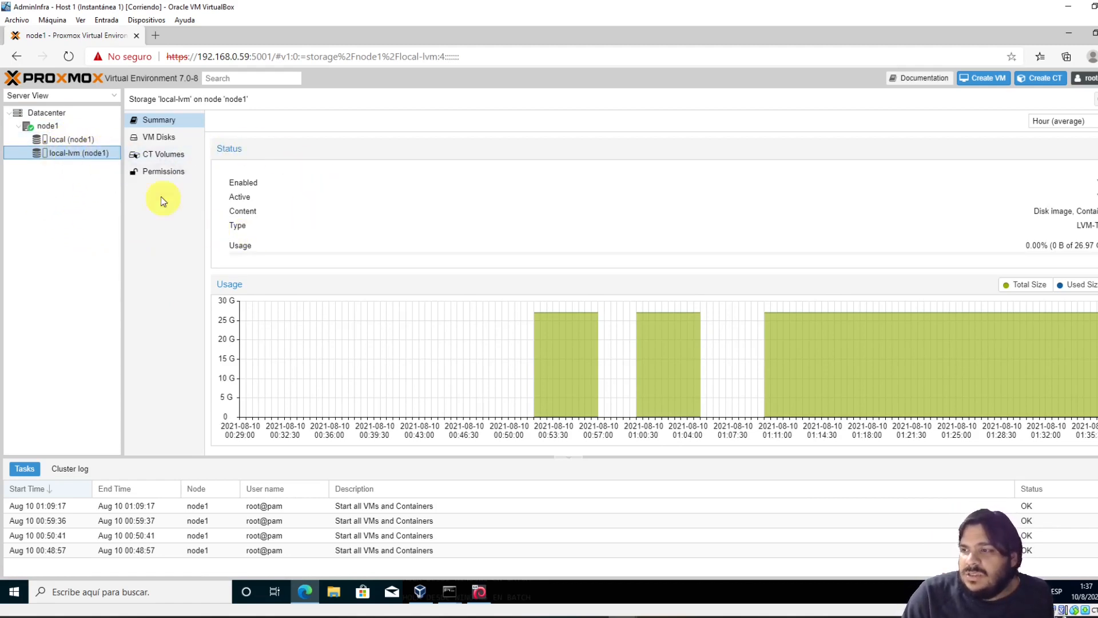
left_click(158, 137)
left_click(165, 155)
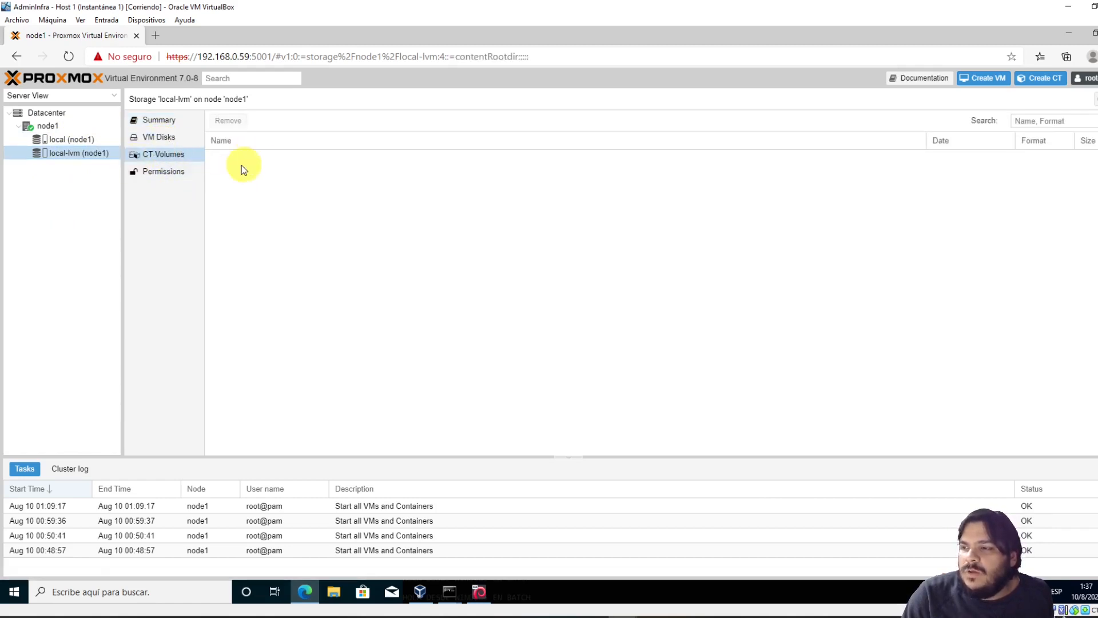
left_click(159, 172)
left_click(178, 118)
left_click(63, 139)
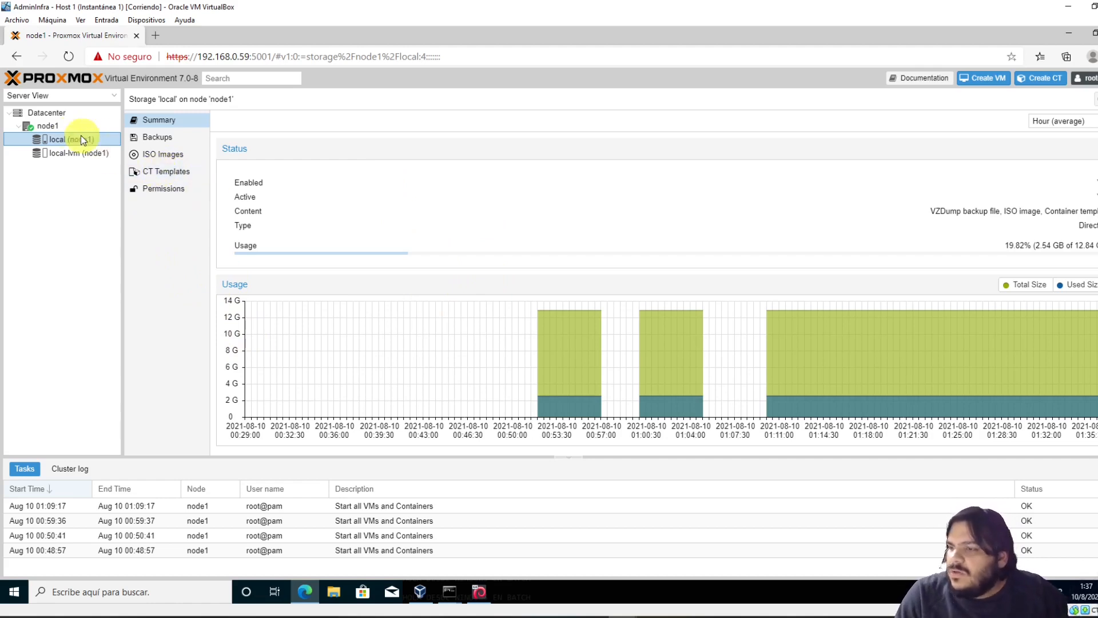
left_click(57, 139)
left_click(163, 173)
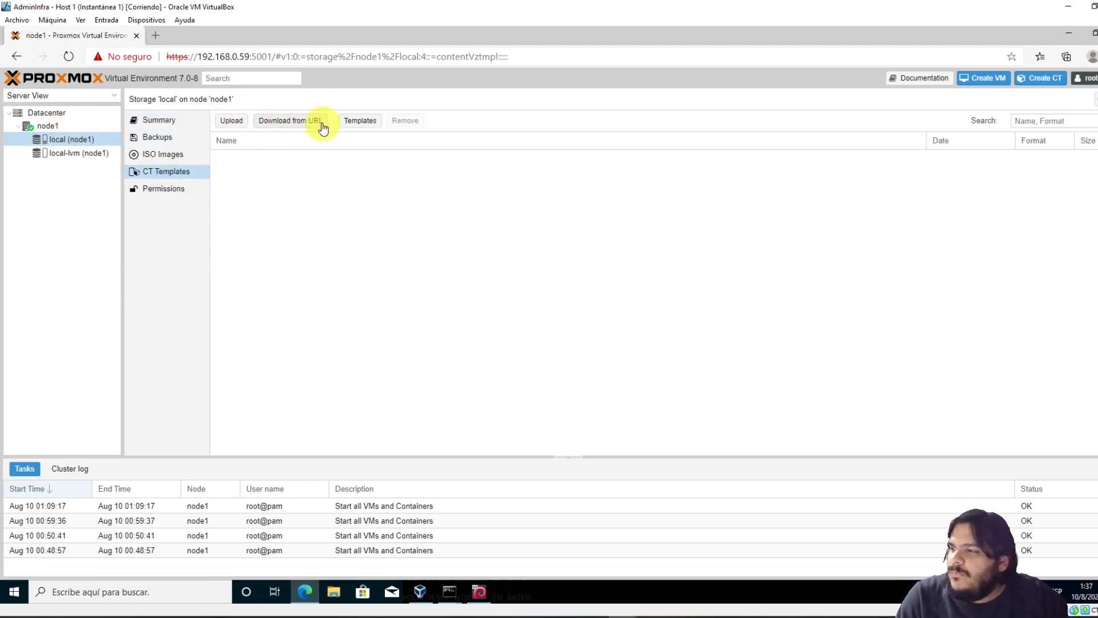
Search the template catalogue for 'debian' and download debian-10-standard
left_click(308, 123)
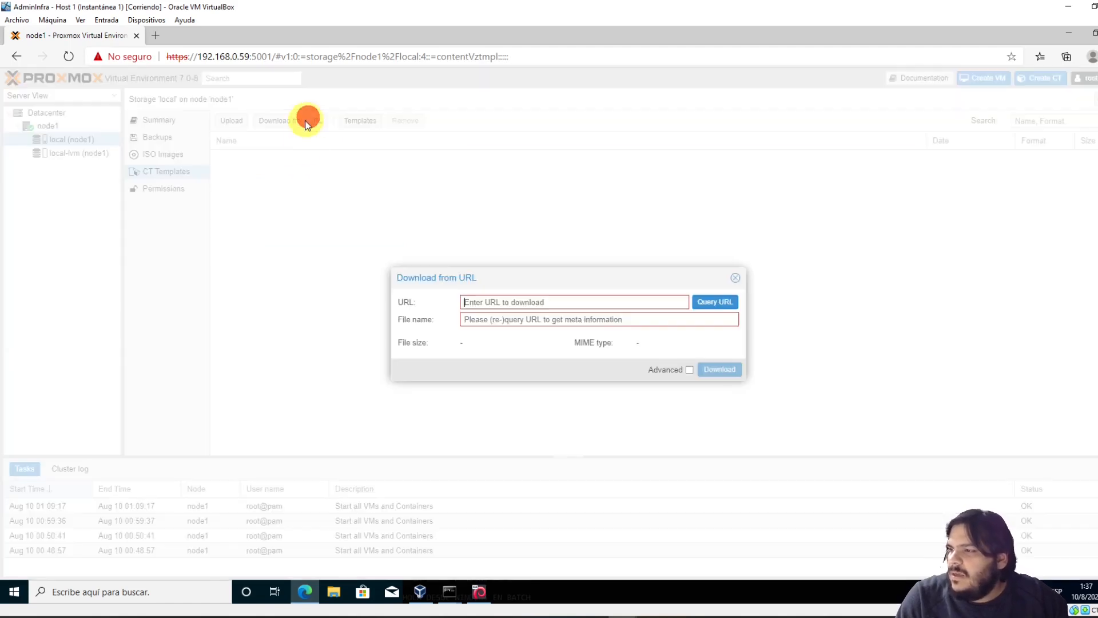
left_click(736, 277)
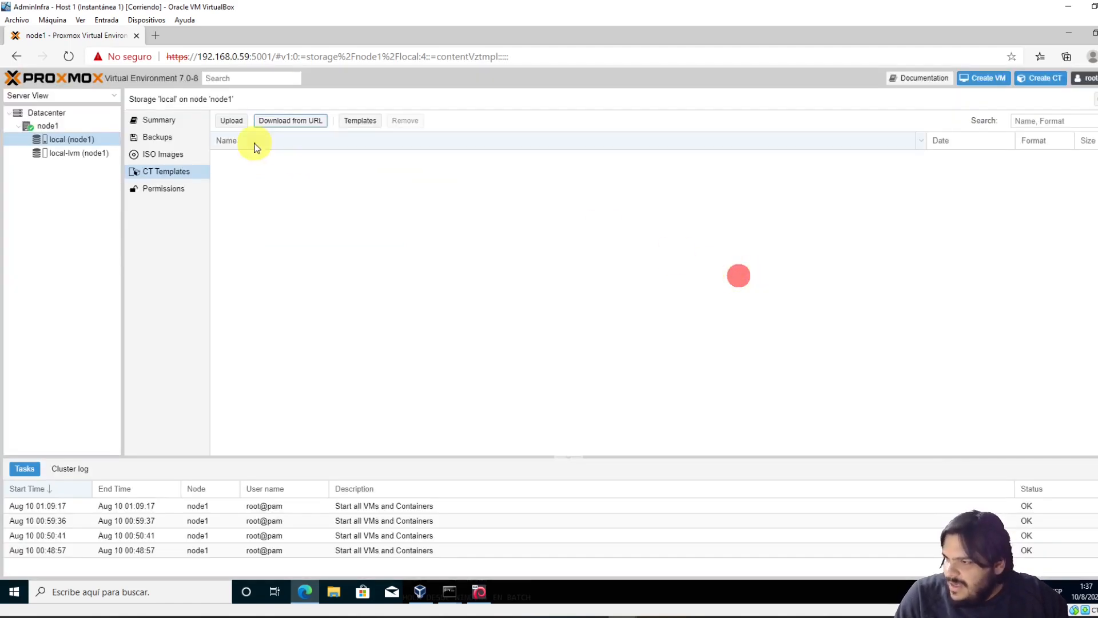
left_click(360, 120)
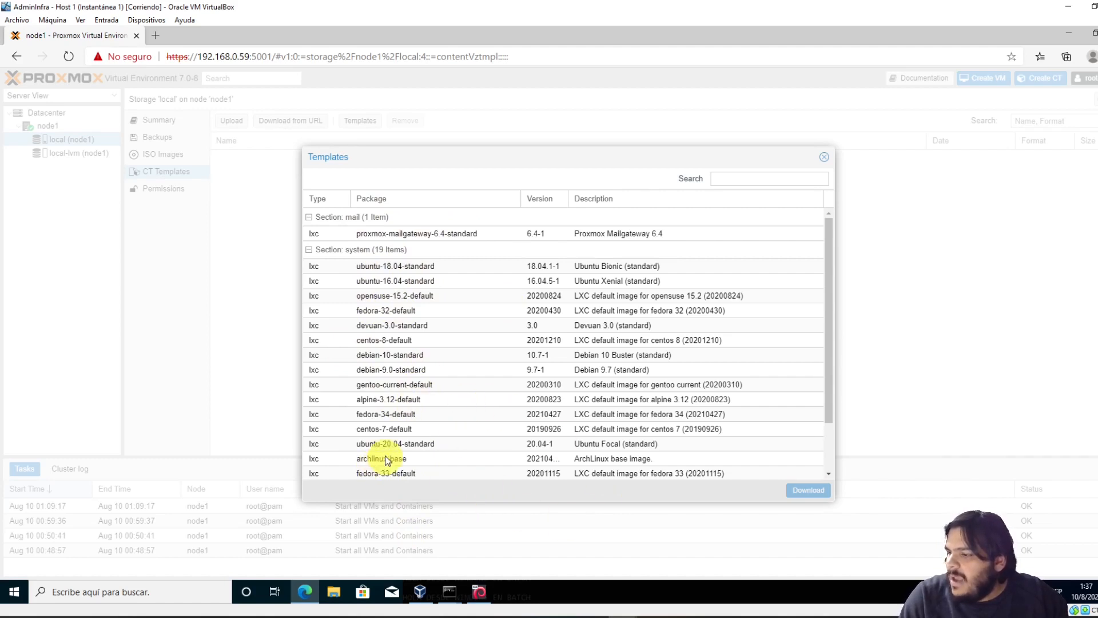
left_click(788, 173)
type("debian")
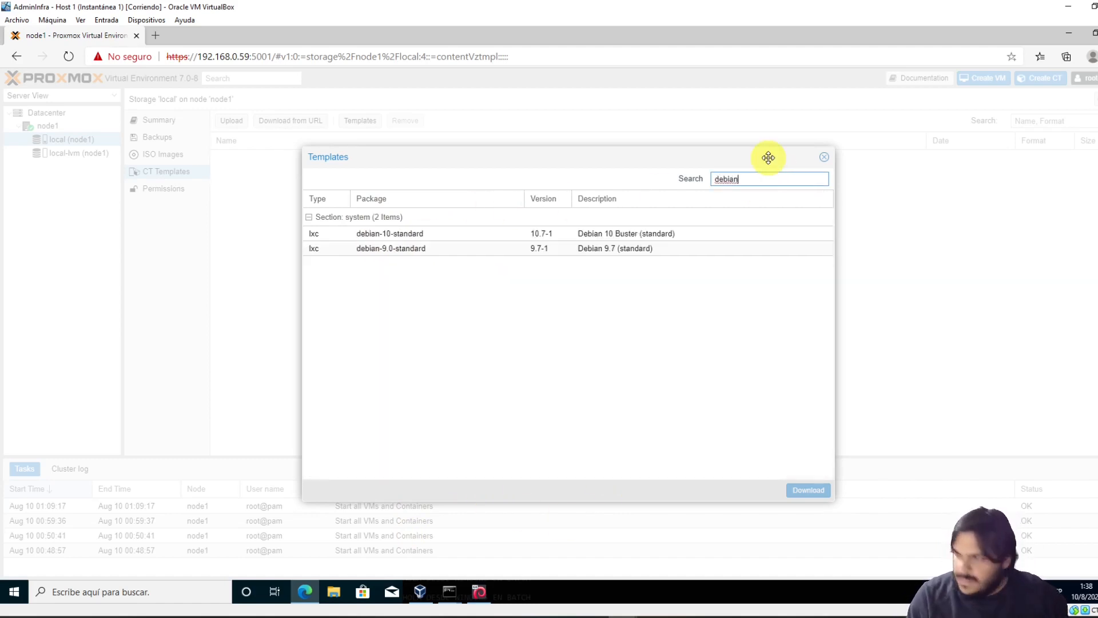
left_click(417, 235)
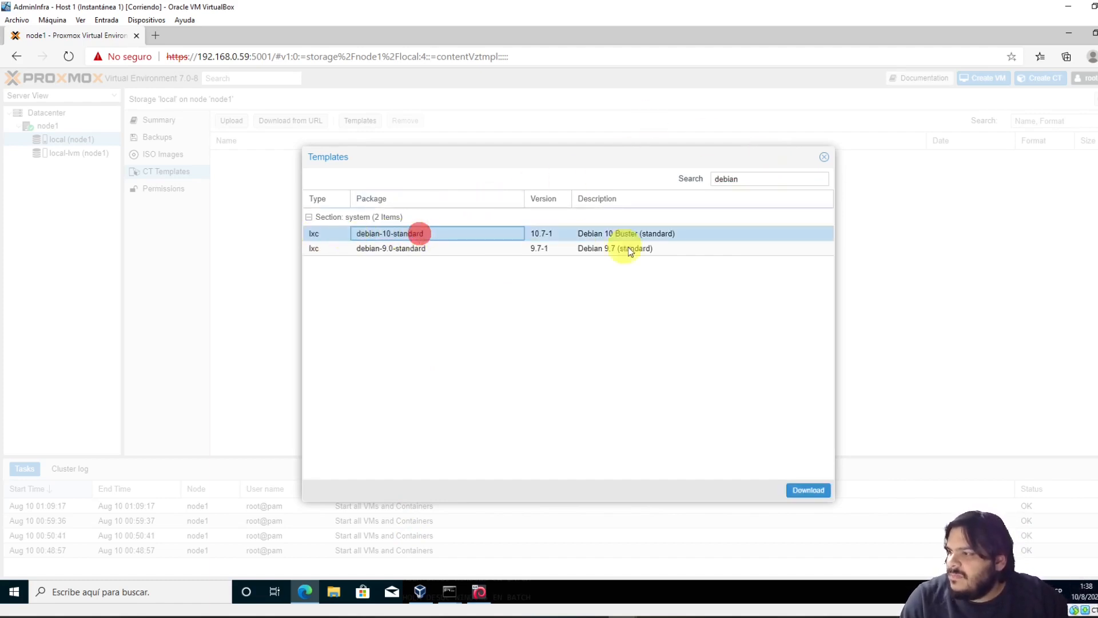
left_click(807, 490)
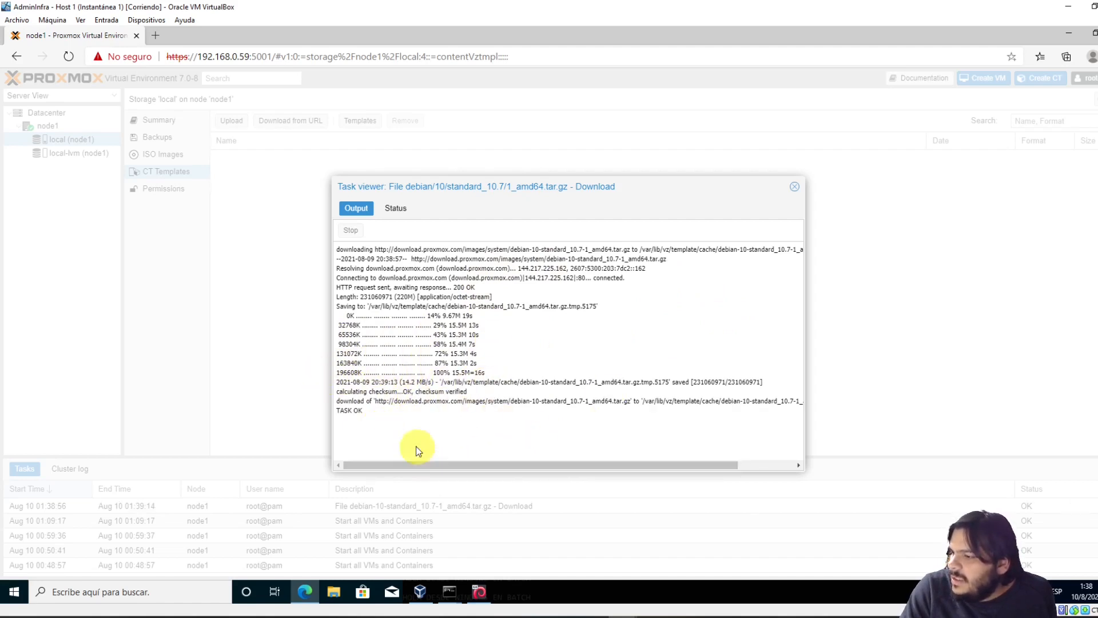
Close the download log and begin a new Create CT wizard at the password field
left_click(796, 190)
left_click(1043, 81)
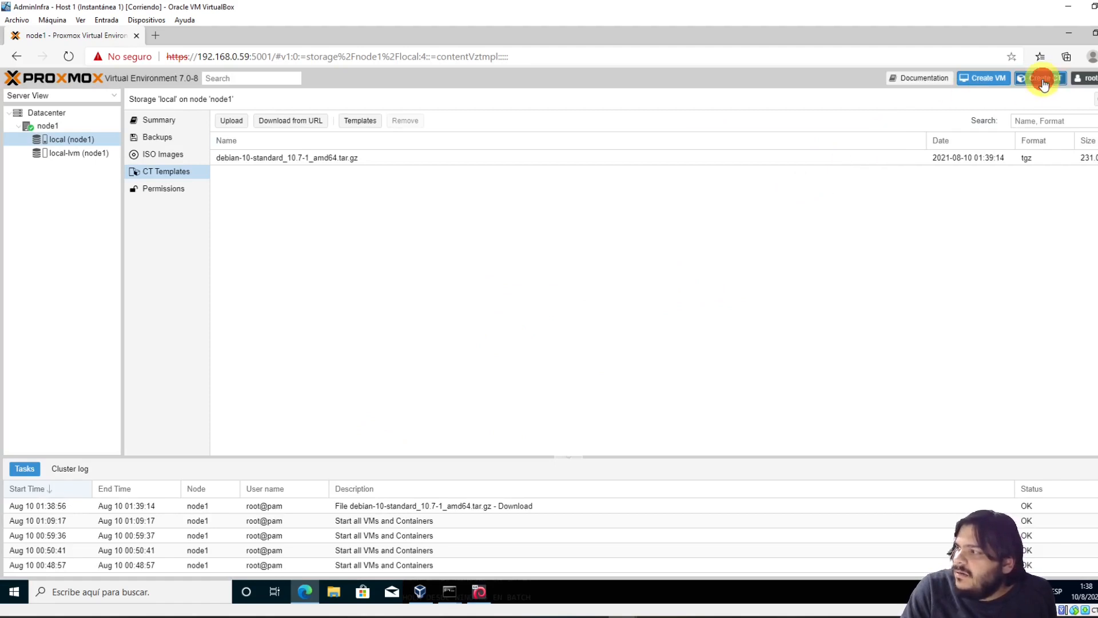
left_click(648, 247)
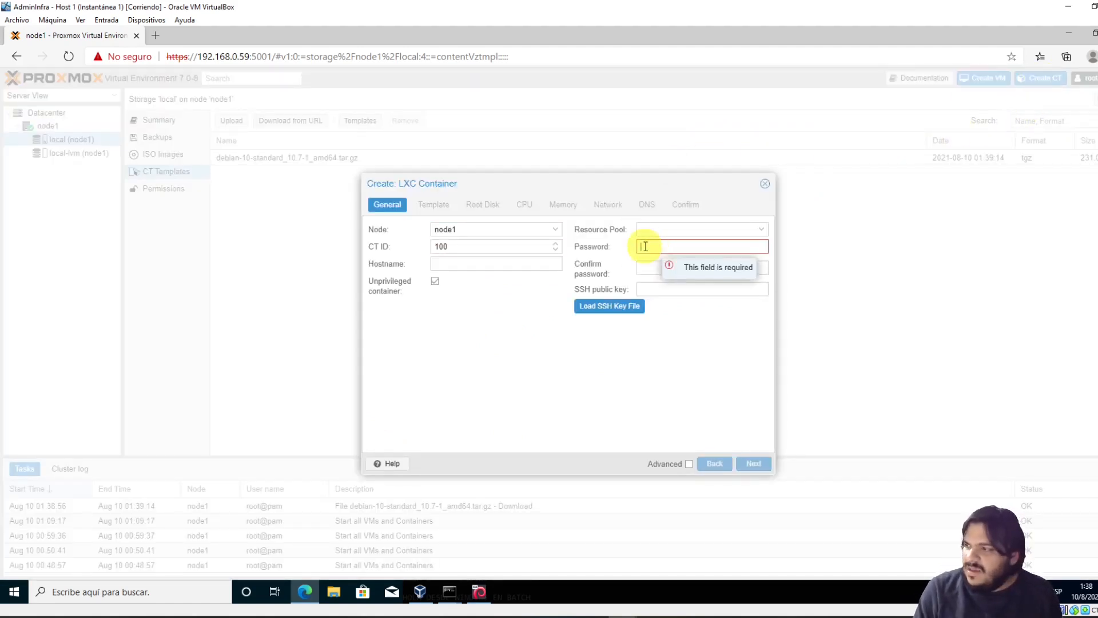
Enter the root password and confirmation, and set the hostname to ct-test-1
type("a••••")
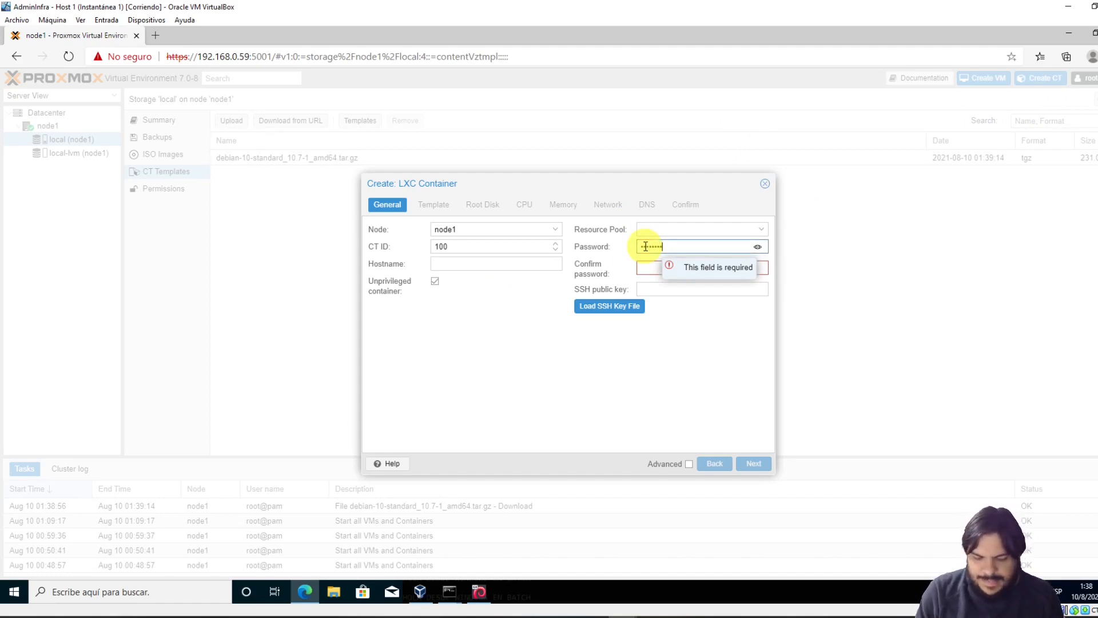
key("Tab")
type("a")
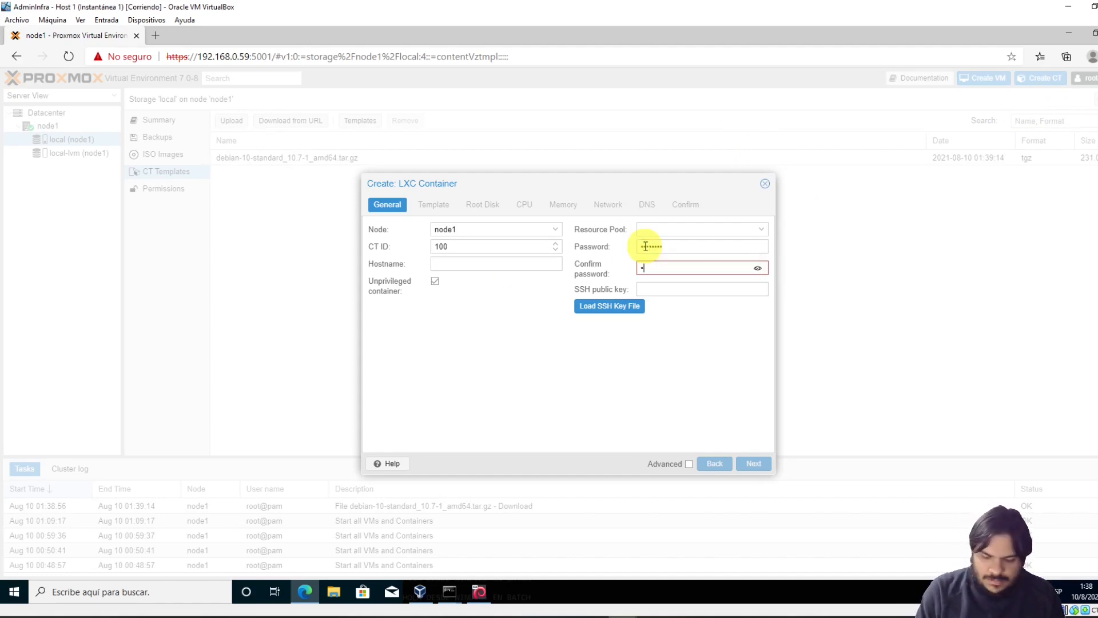
type("a")
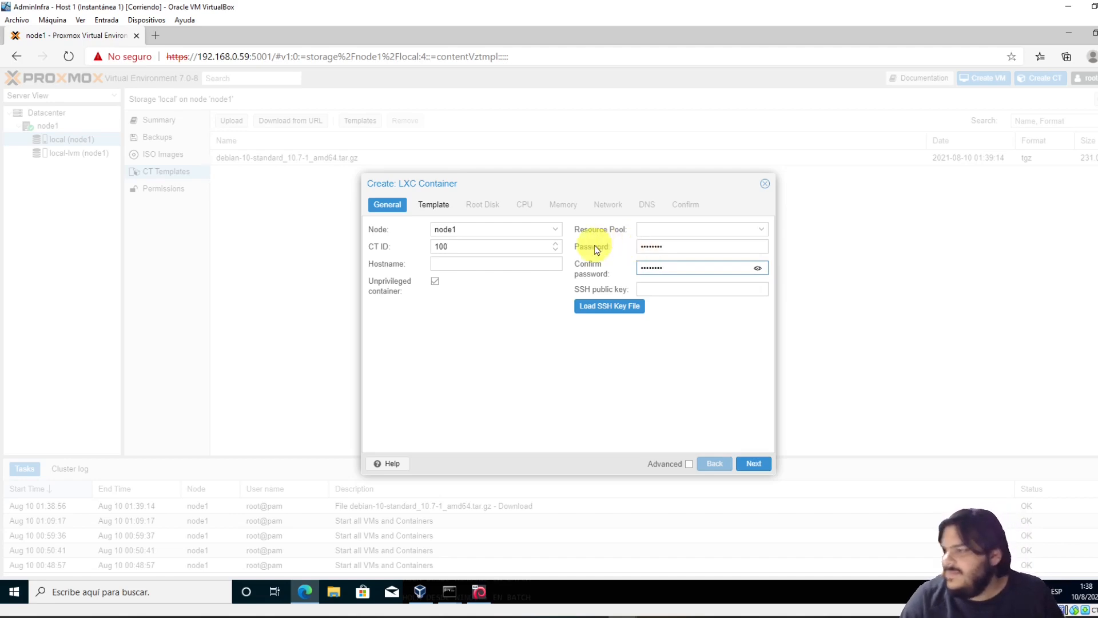
left_click(496, 258)
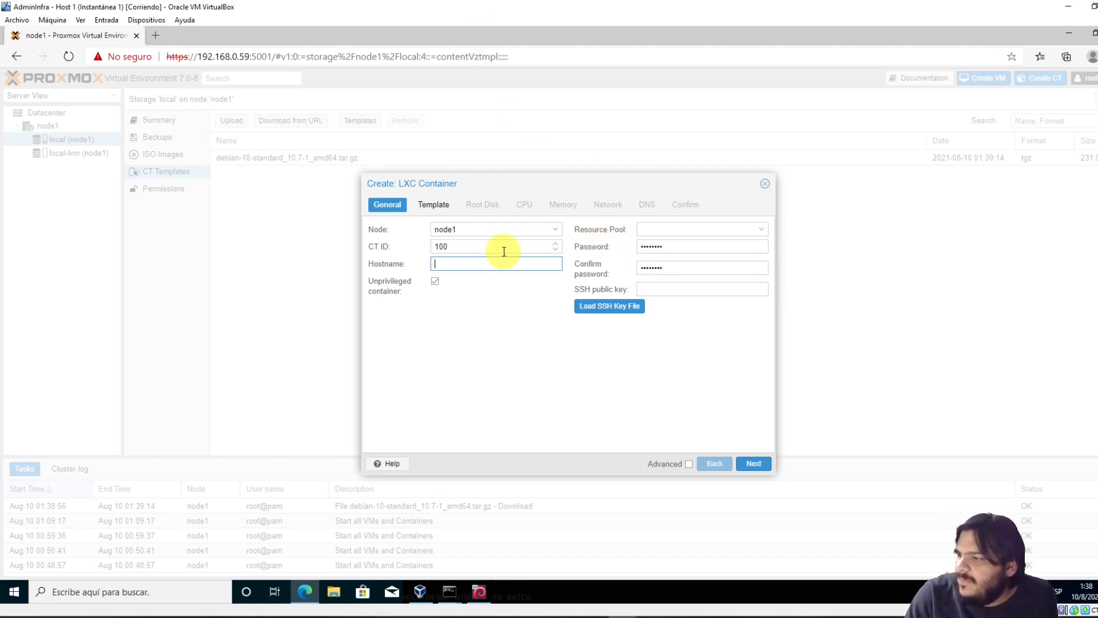
left_click(447, 265)
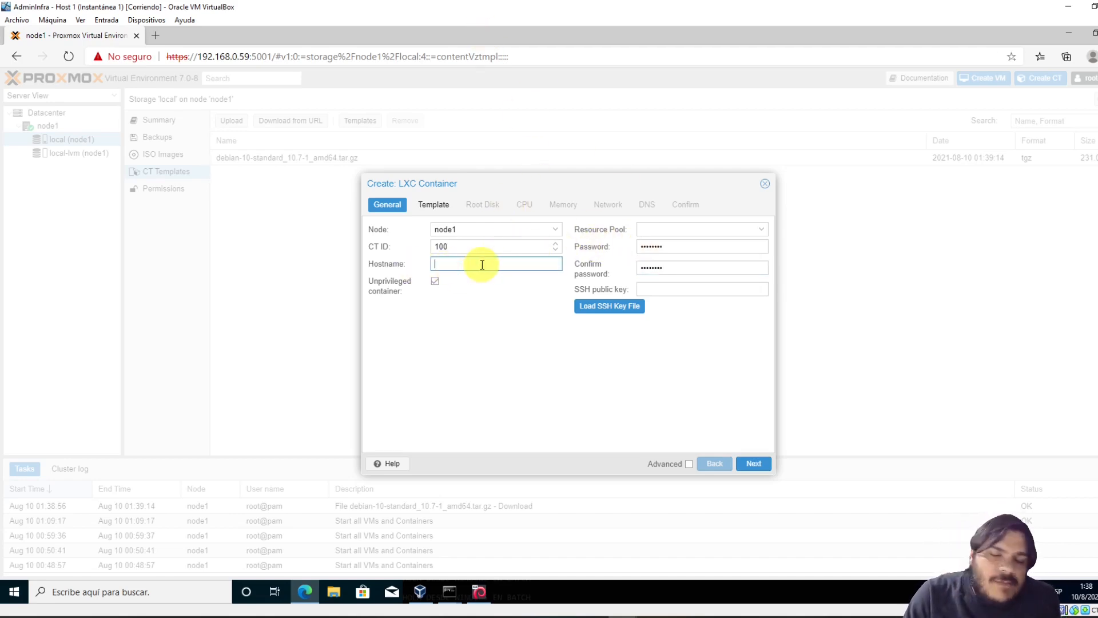
type("c")
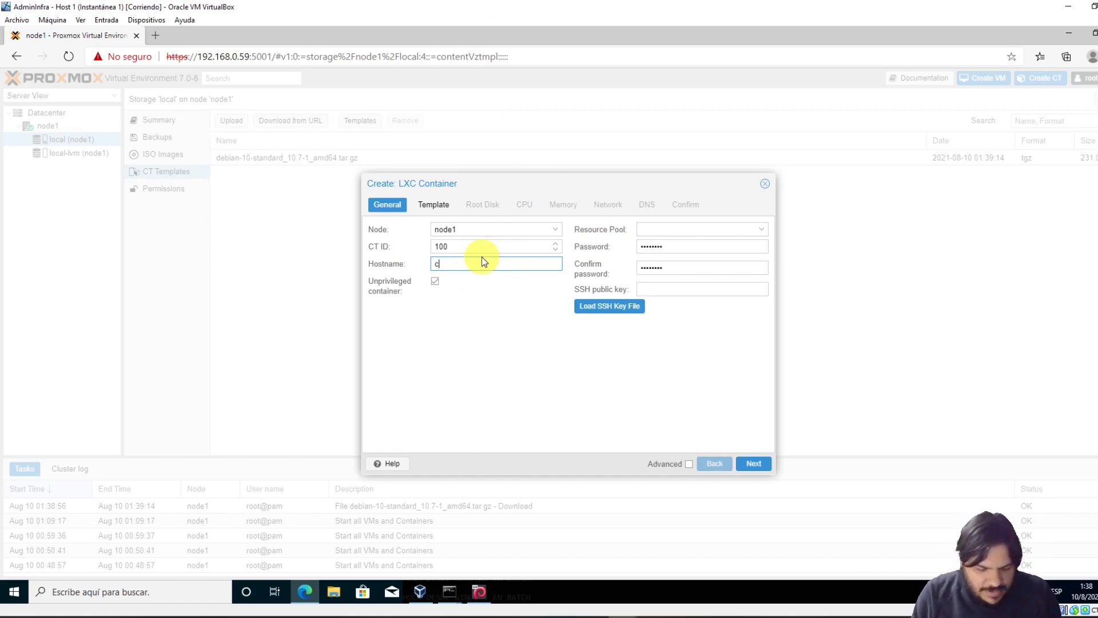
type("t-co")
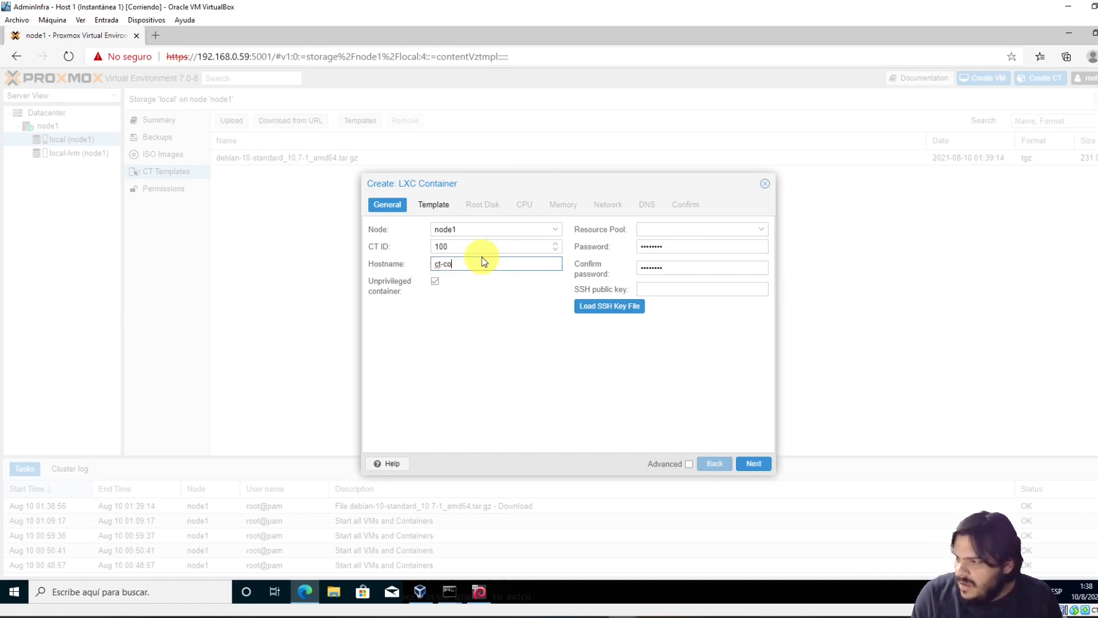
type("ntainer1")
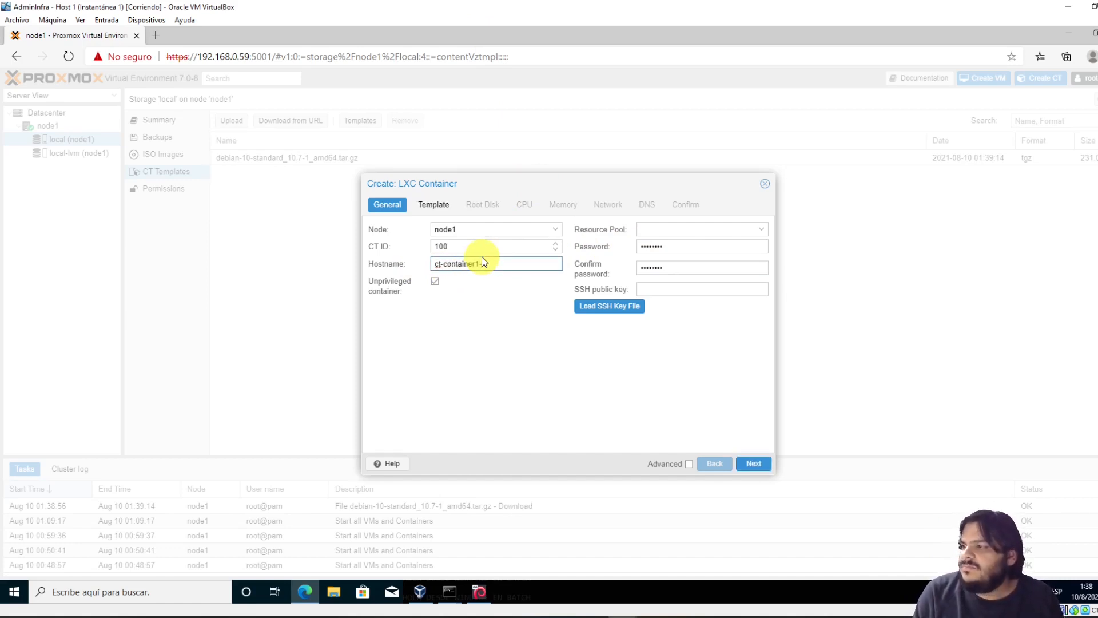
type("-test")
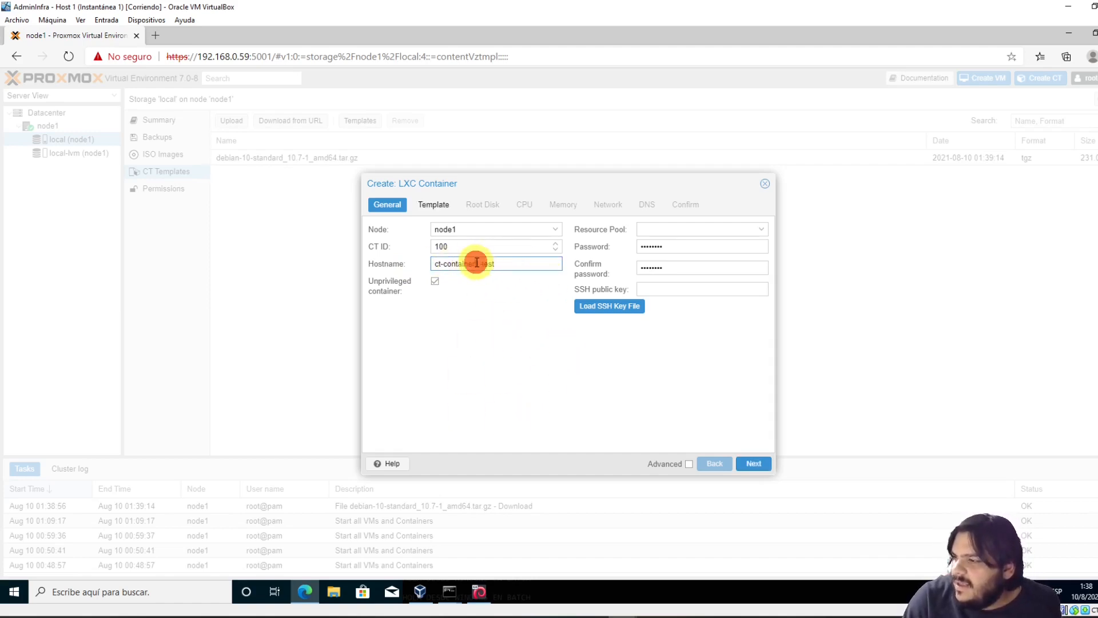
left_click_drag(475, 263, 444, 264)
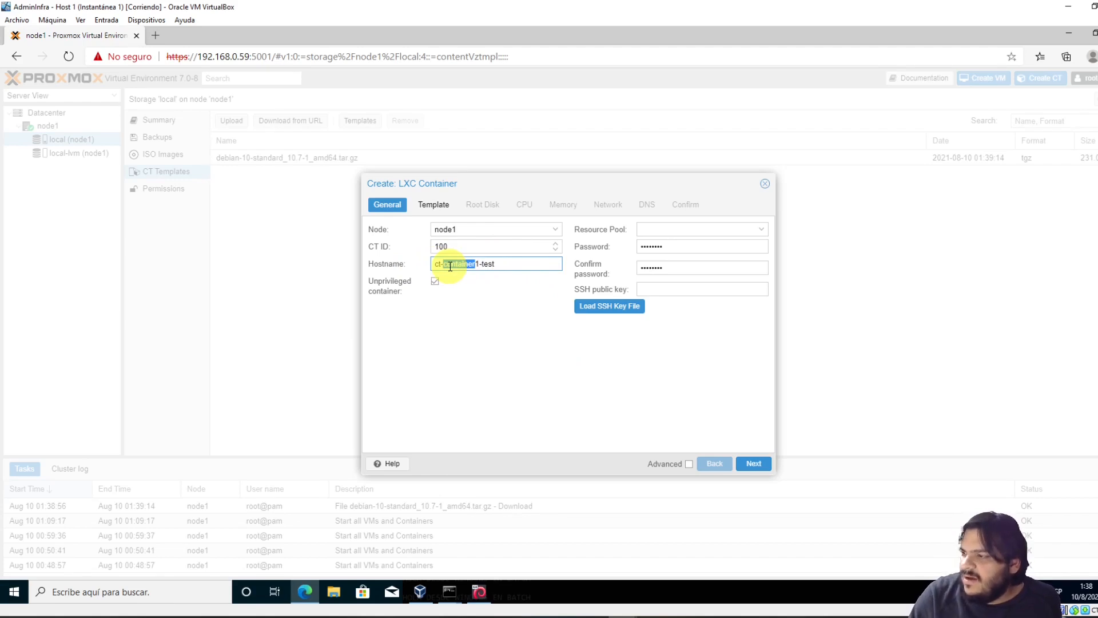
key("Delete")
key("Delete")
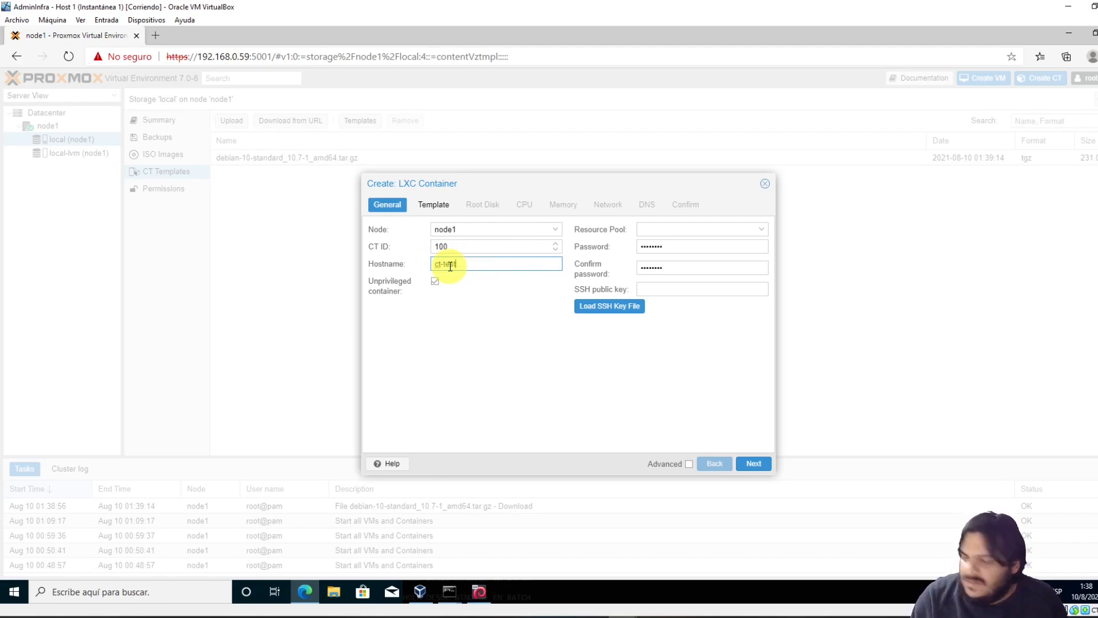
type("-1")
left_click_drag(473, 262, 361, 265)
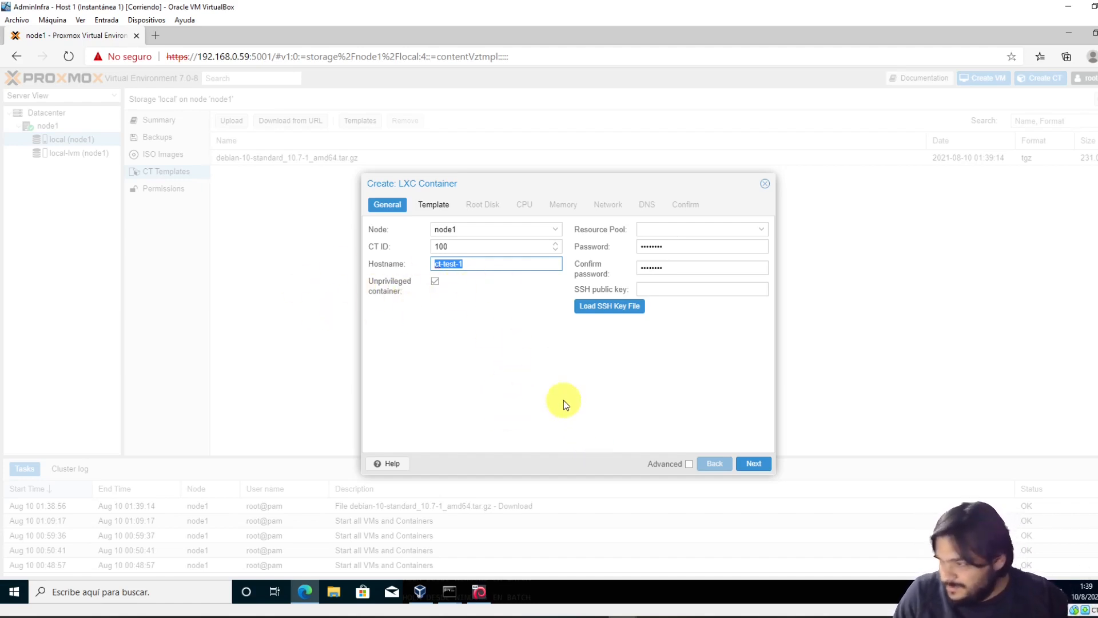
Choose the debian-10-standard template for the new container
left_click(754, 464)
left_click(558, 247)
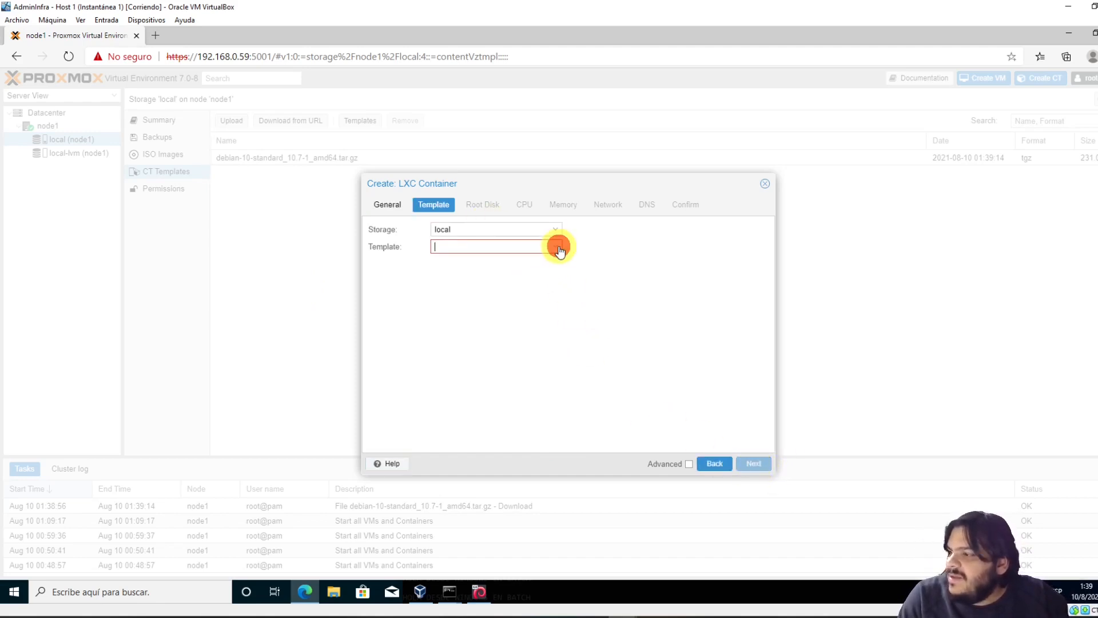
left_click(463, 280)
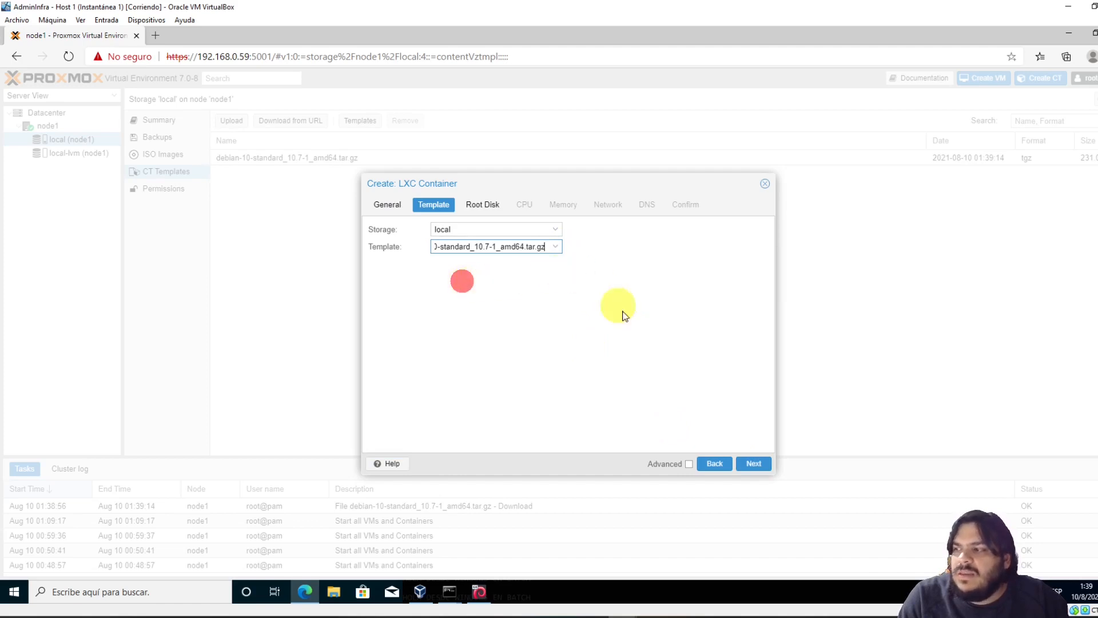
Keep the root disk at 8 GiB on local-lvm storage and continue to CPU
left_click(754, 464)
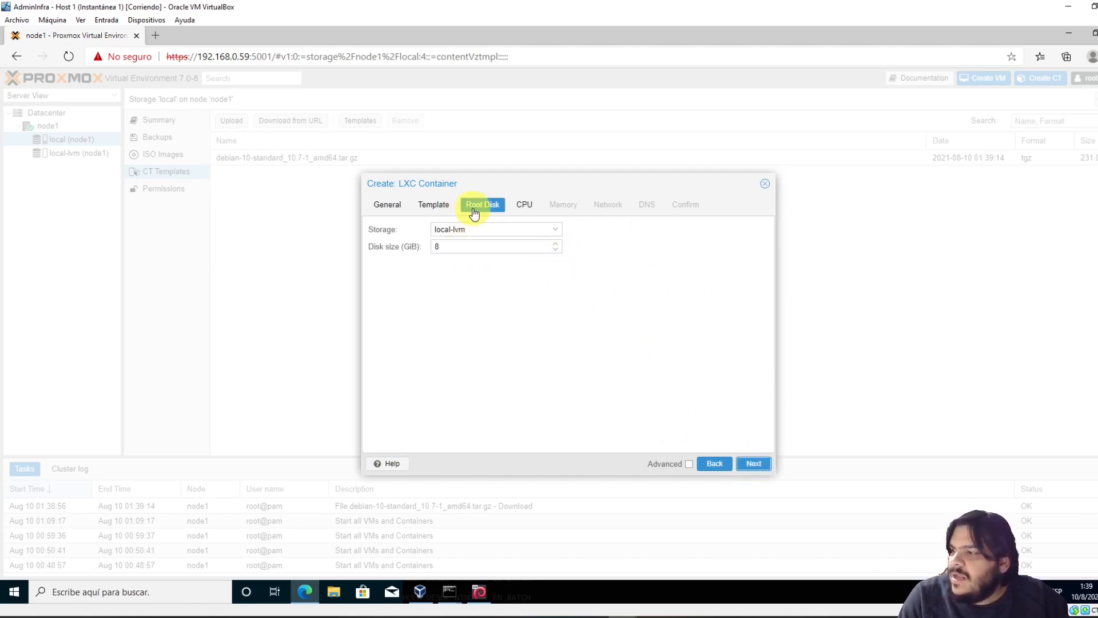
double_click(459, 246)
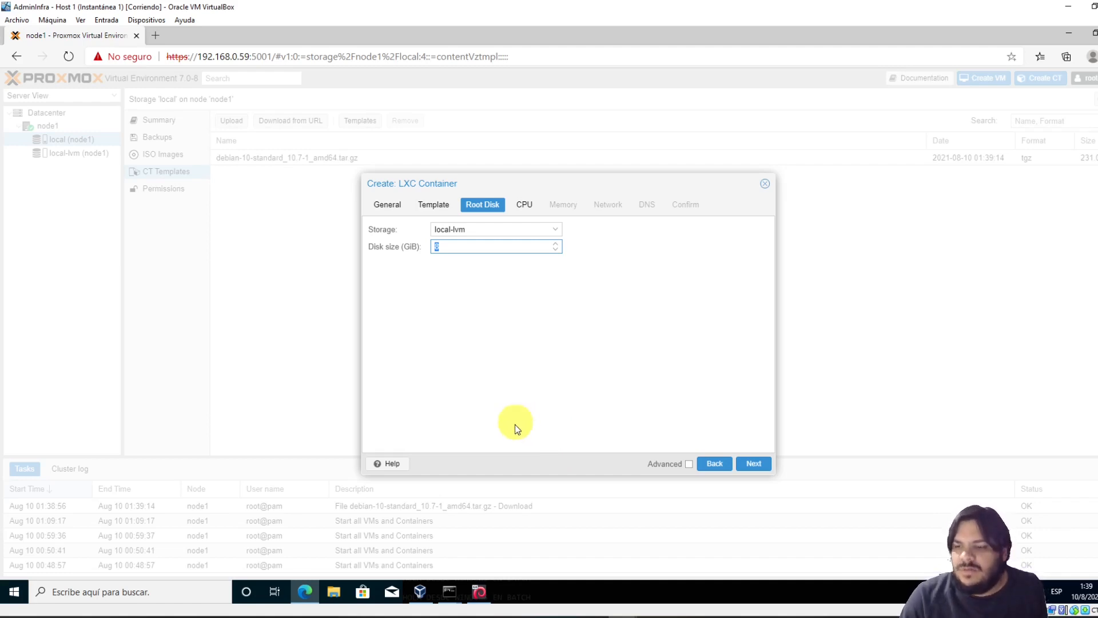
left_click(755, 466)
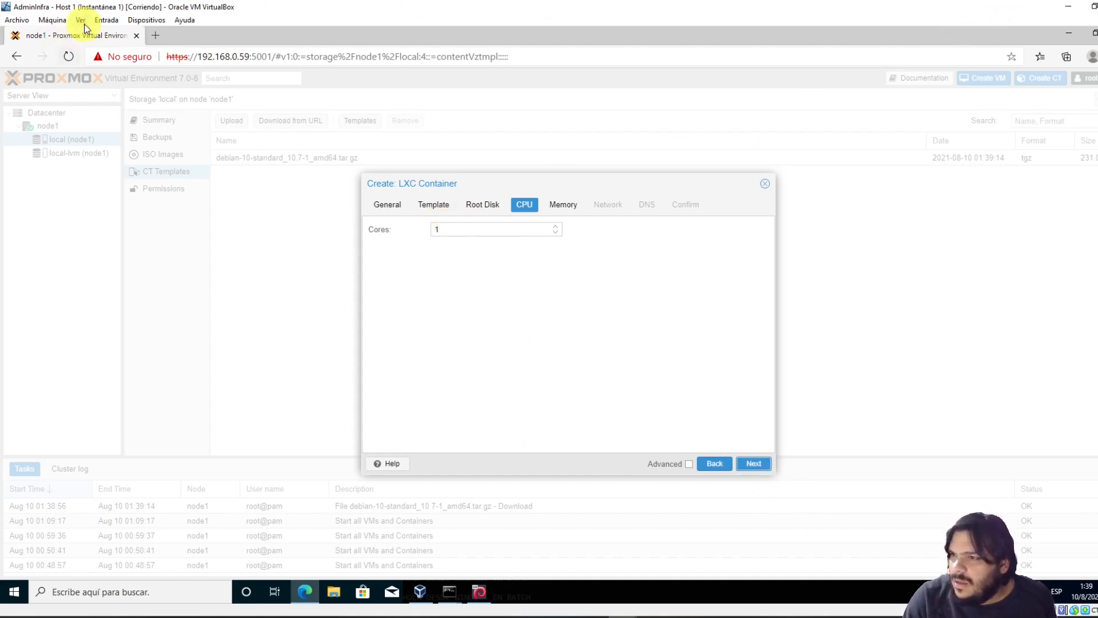
Inspect the Proxmox VE 7 VM's Red > Adaptador 1 NAT and Avanzadas settings, cancelling unchanged
left_click(423, 592)
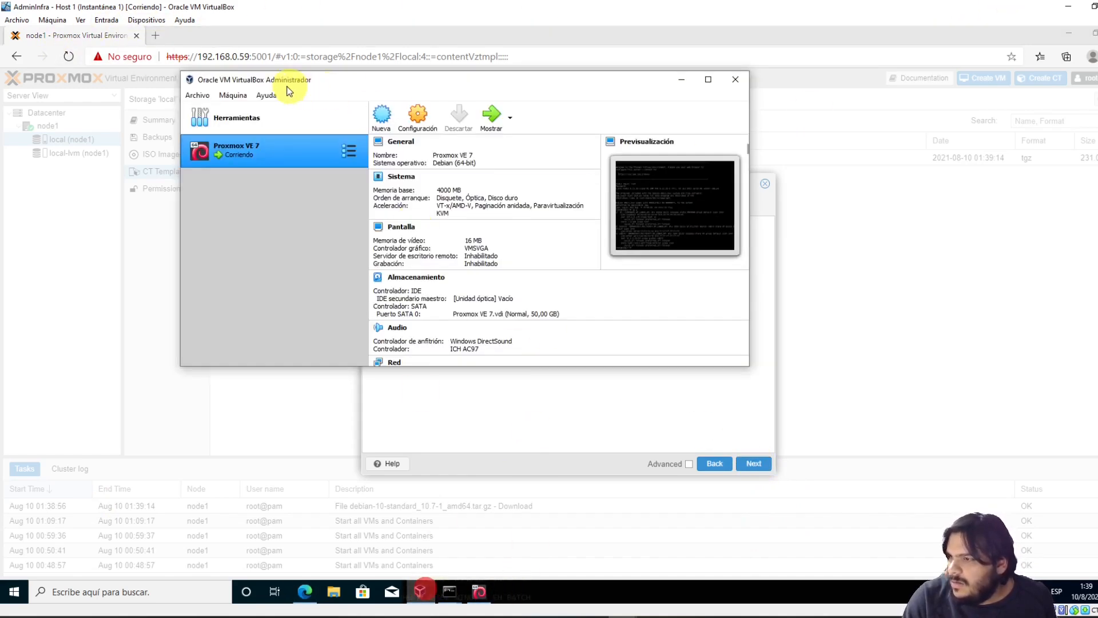
left_click(421, 118)
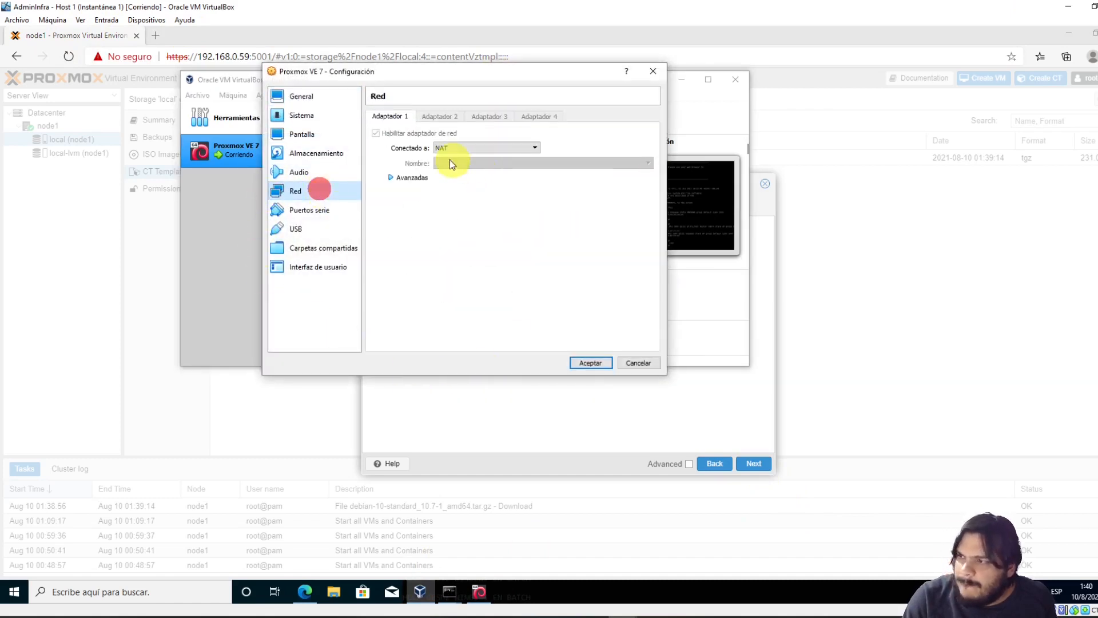
left_click(404, 177)
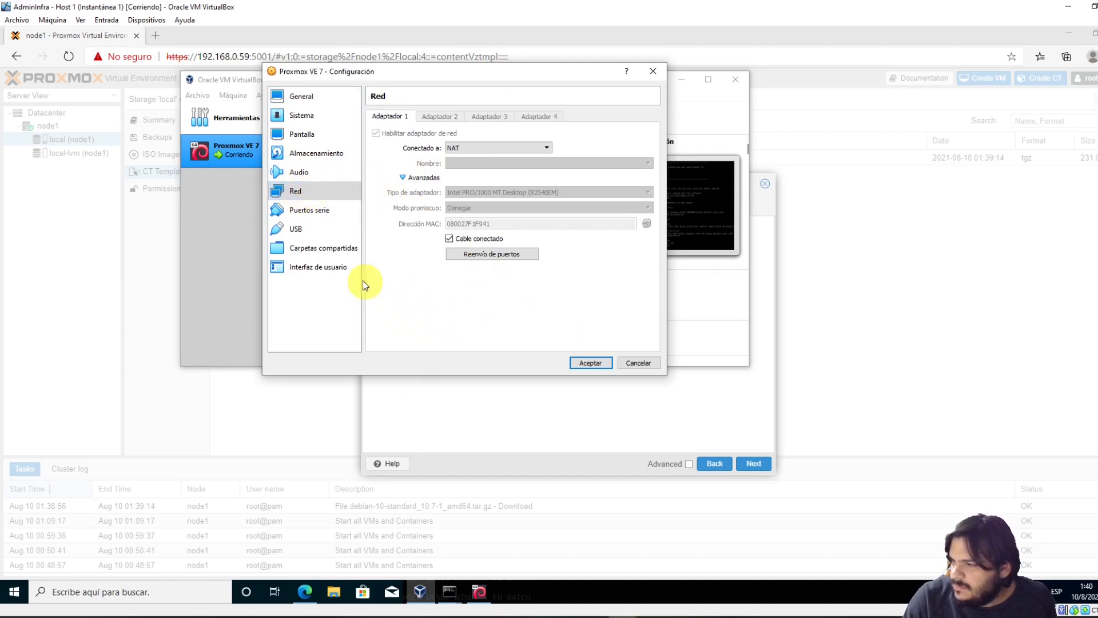
left_click(434, 327)
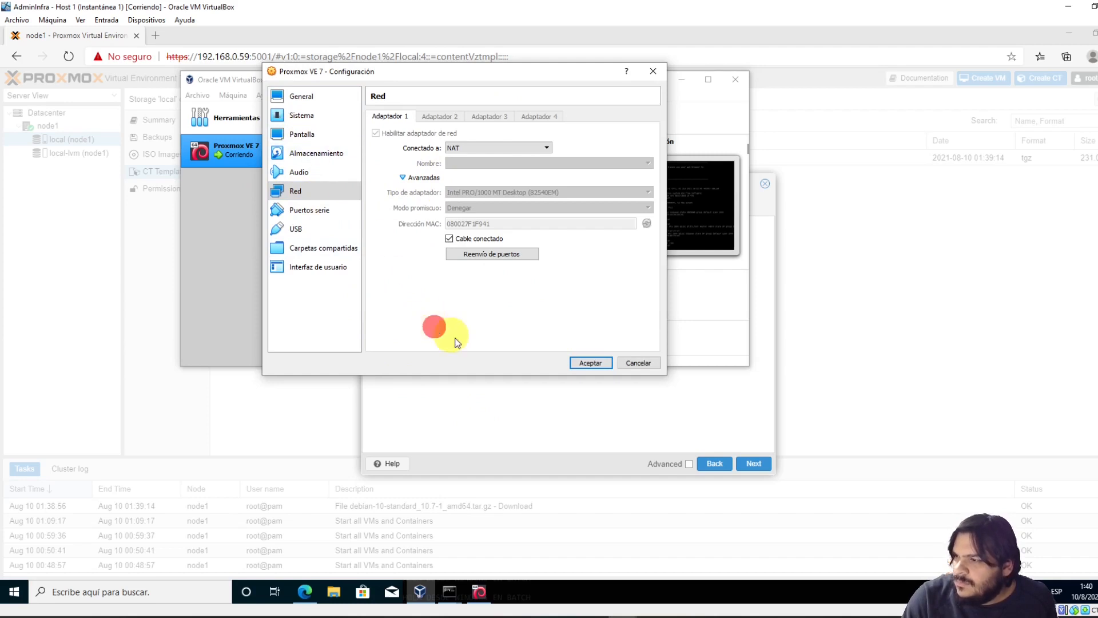
left_click(638, 364)
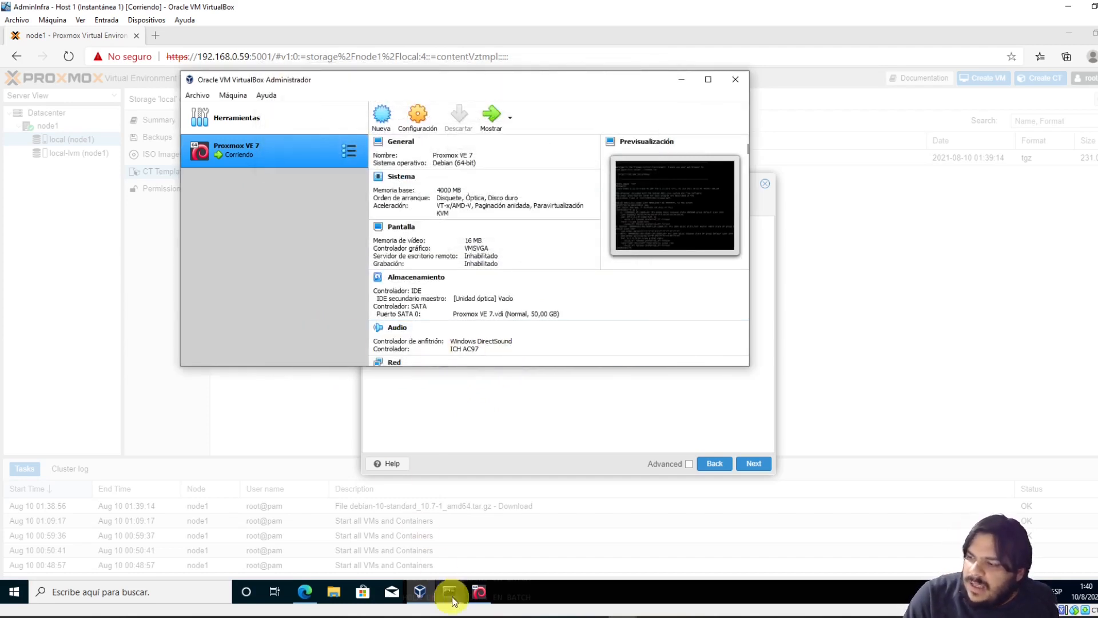
mouse_move(450, 589)
left_click(525, 540)
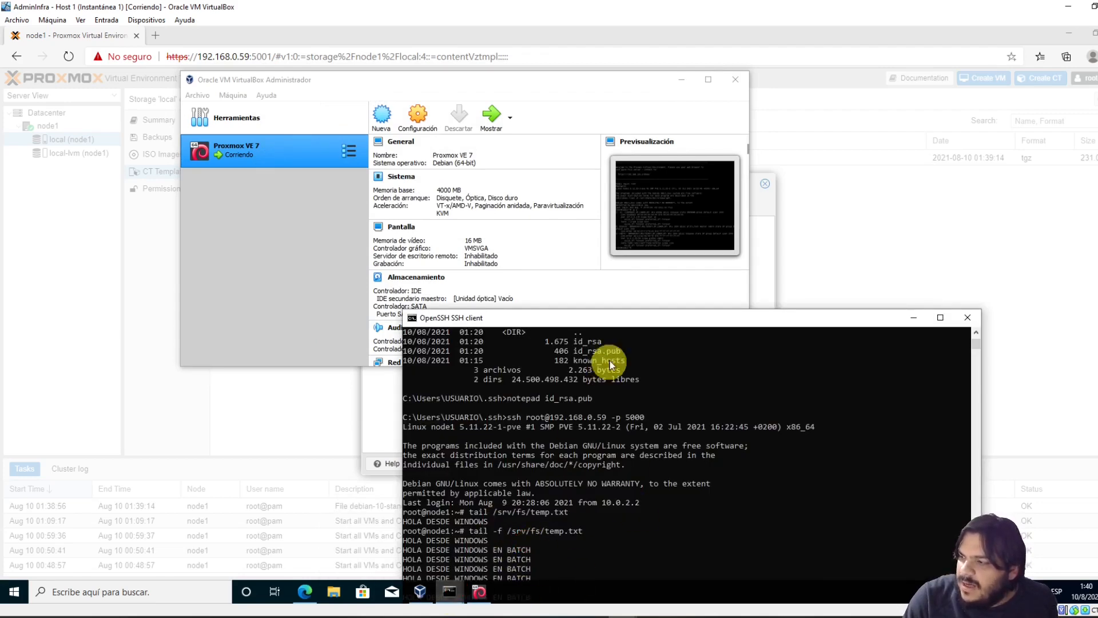
Stop the tail -f on /srv/fs/temp.txt with Ctrl+C, leaving node1 at an empty root prompt
left_click_drag(607, 318, 591, 139)
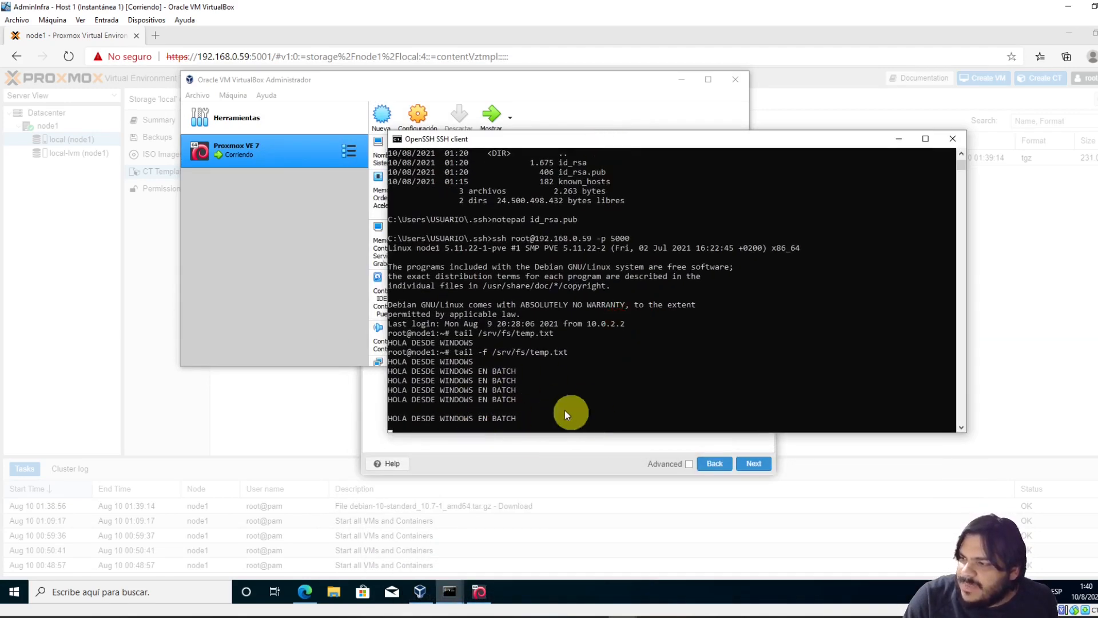
key("ctrl+c")
key("ctrl+c")
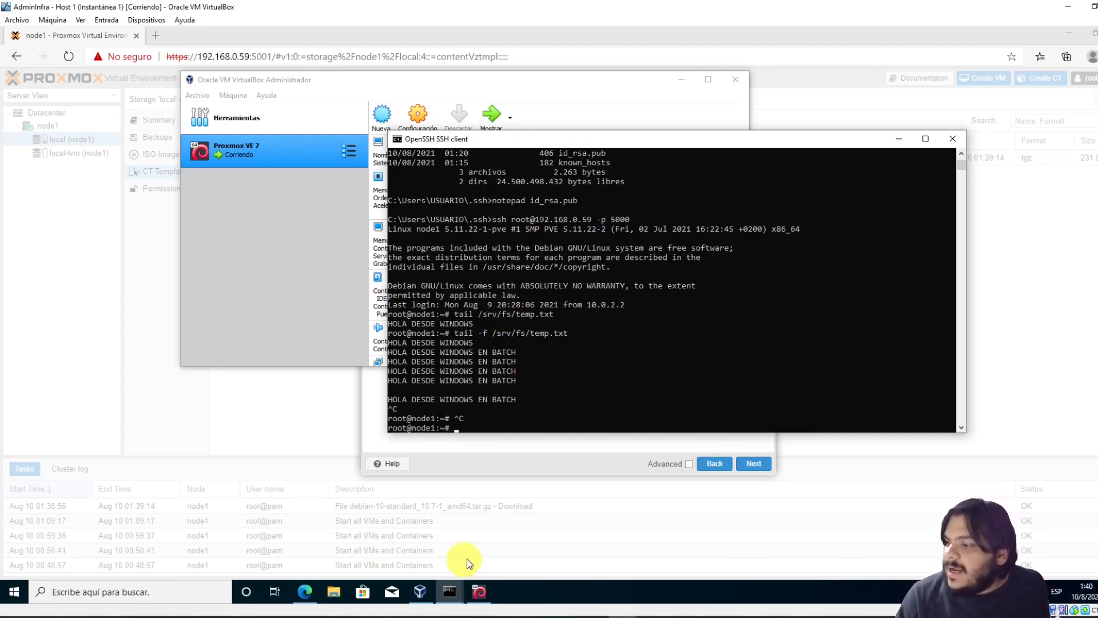
left_click(495, 477)
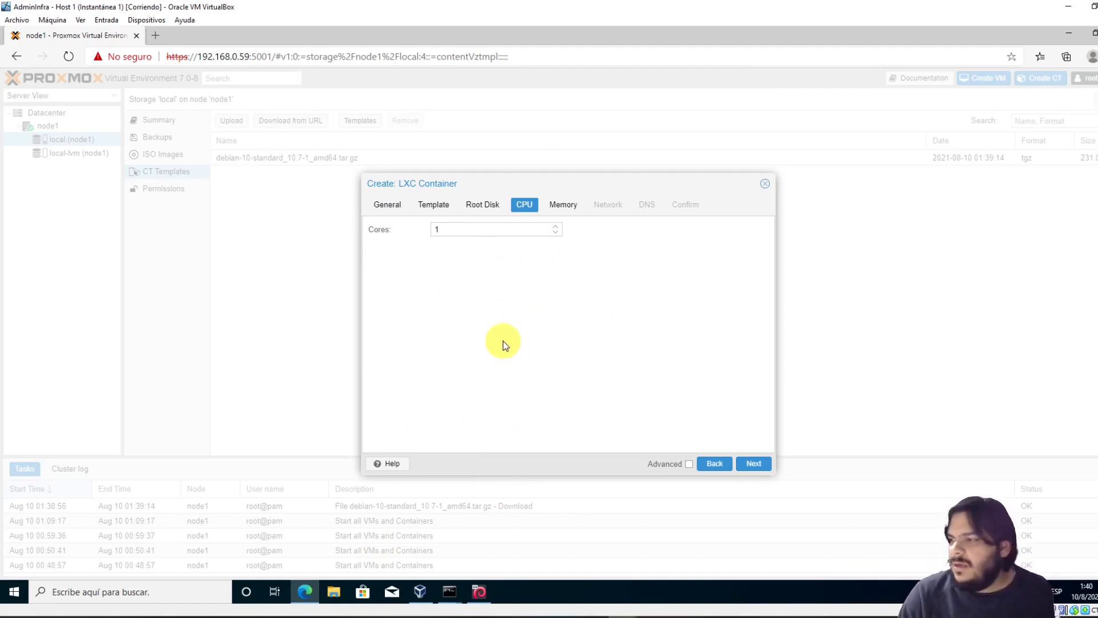
Leave the container at 1 core after checking the VM's Sistema > Procesador count in VirtualBox
left_click(463, 227)
left_click(515, 298)
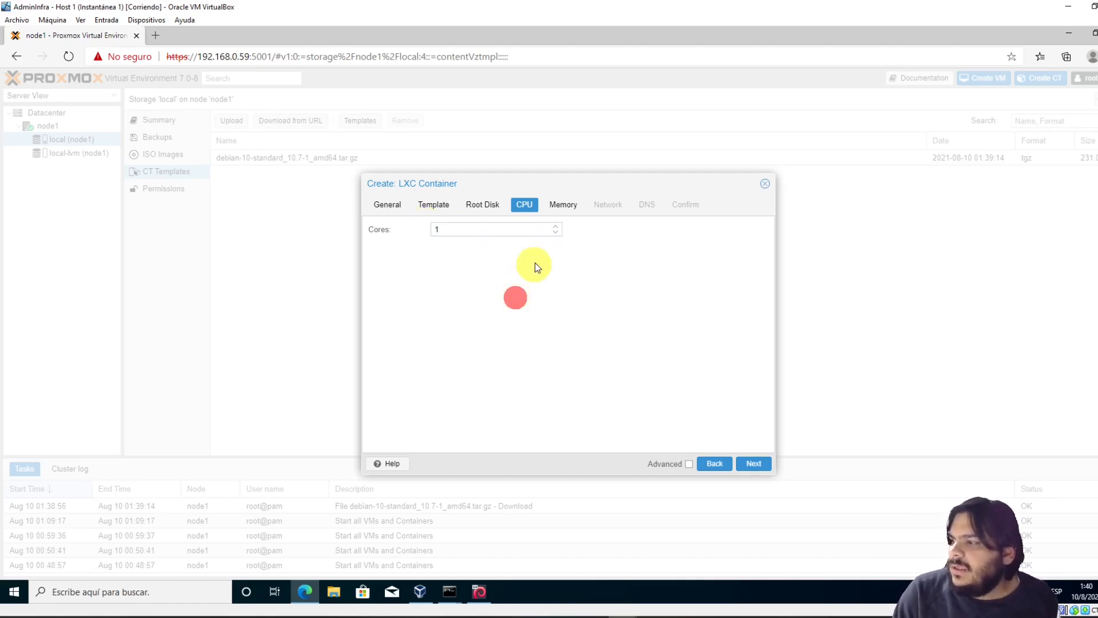
left_click(465, 224)
left_click(420, 591)
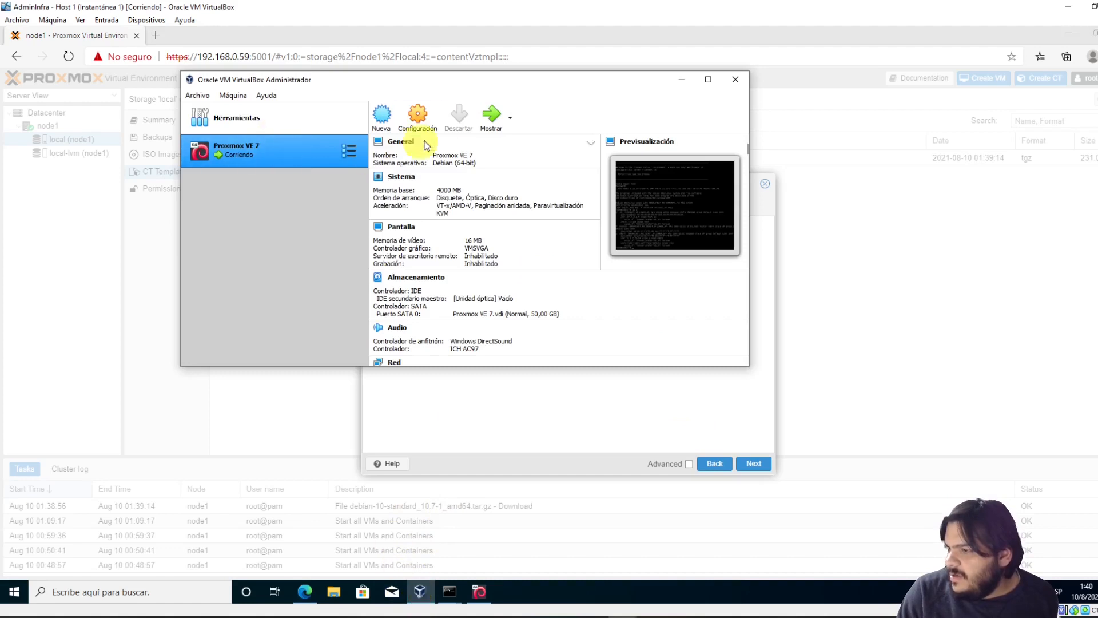
left_click(428, 115)
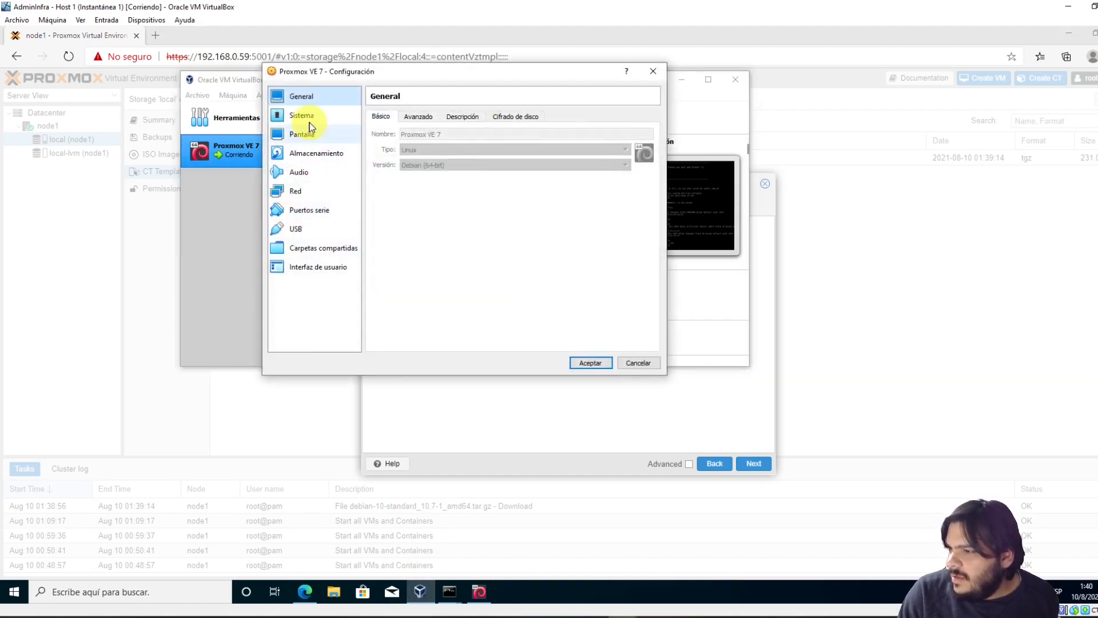
left_click(303, 115)
left_click(437, 116)
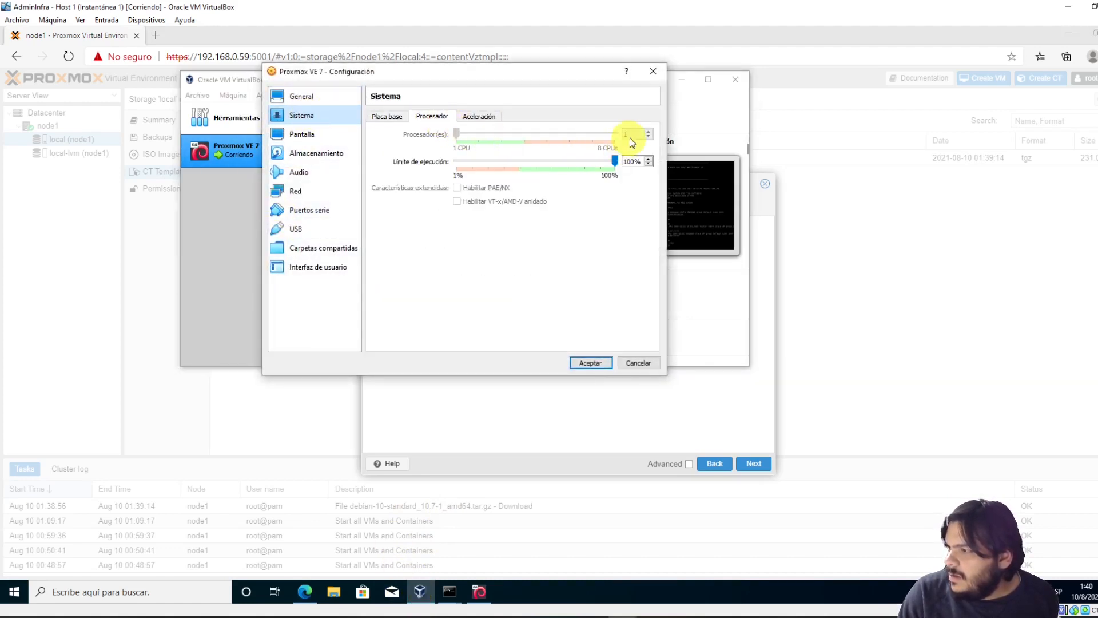
left_click(650, 71)
left_click(683, 79)
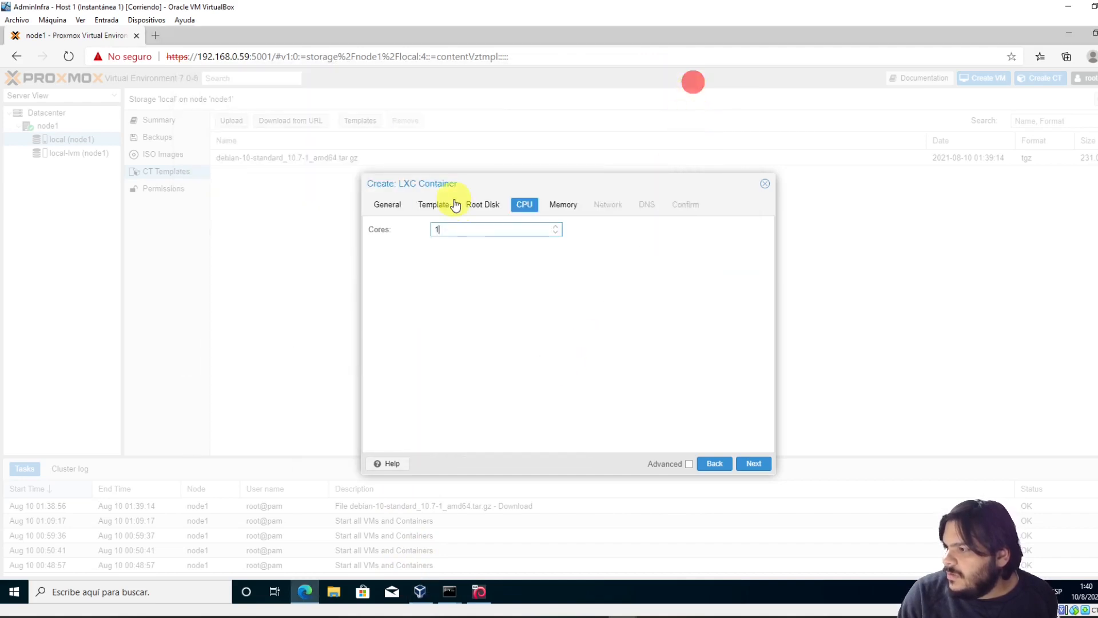
Keep memory and swap at 512 MiB and review eth0's vmbr0 bridge on the Network step
left_click(754, 464)
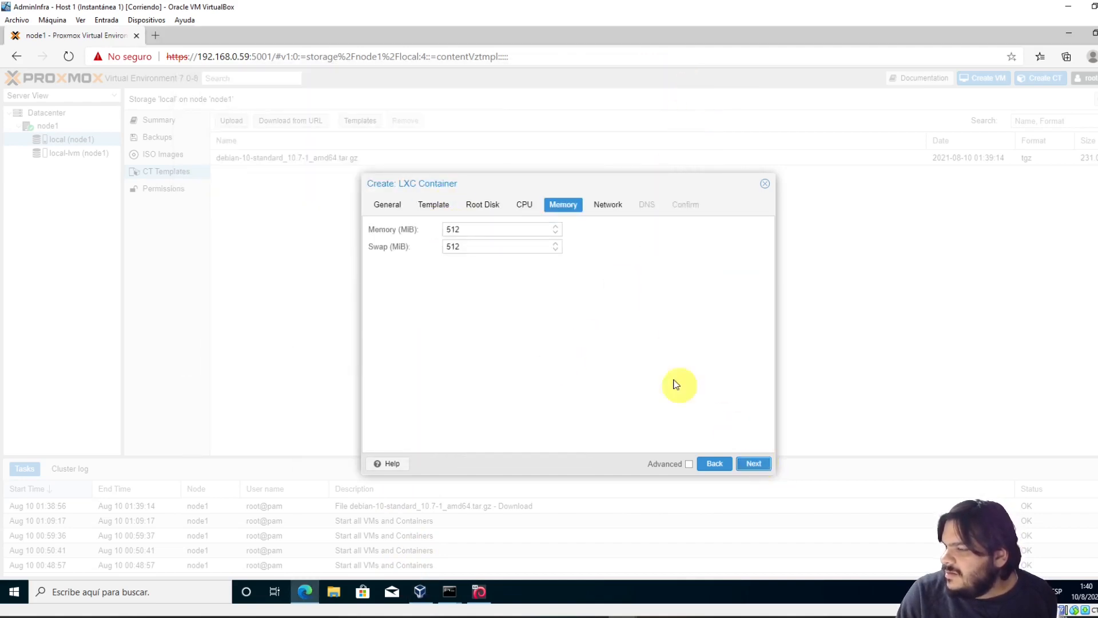
left_click(754, 463)
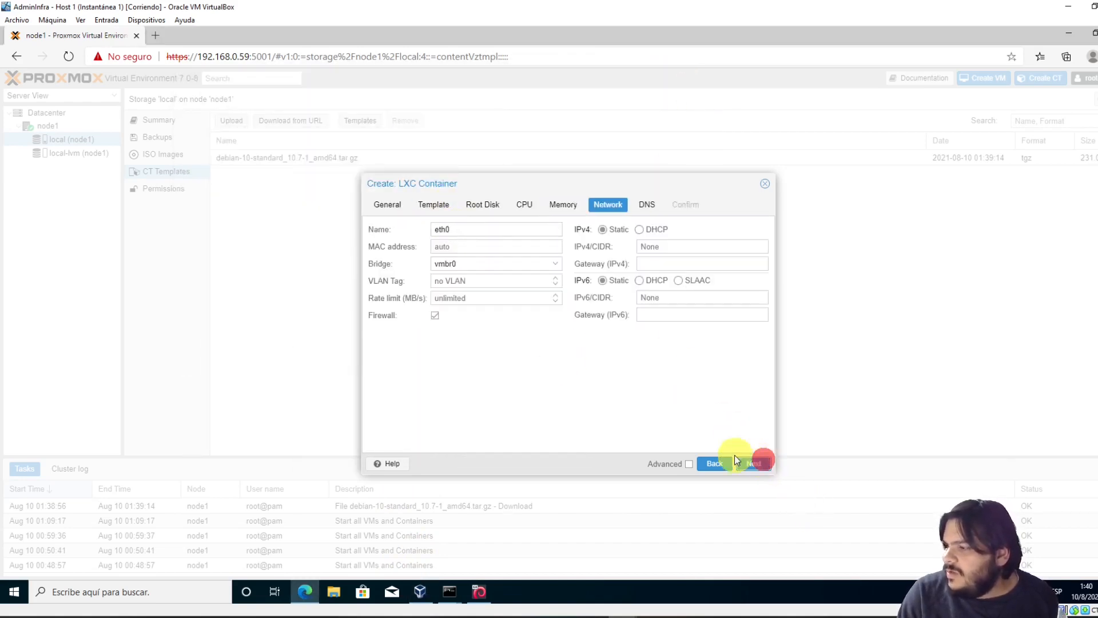
left_click(675, 246)
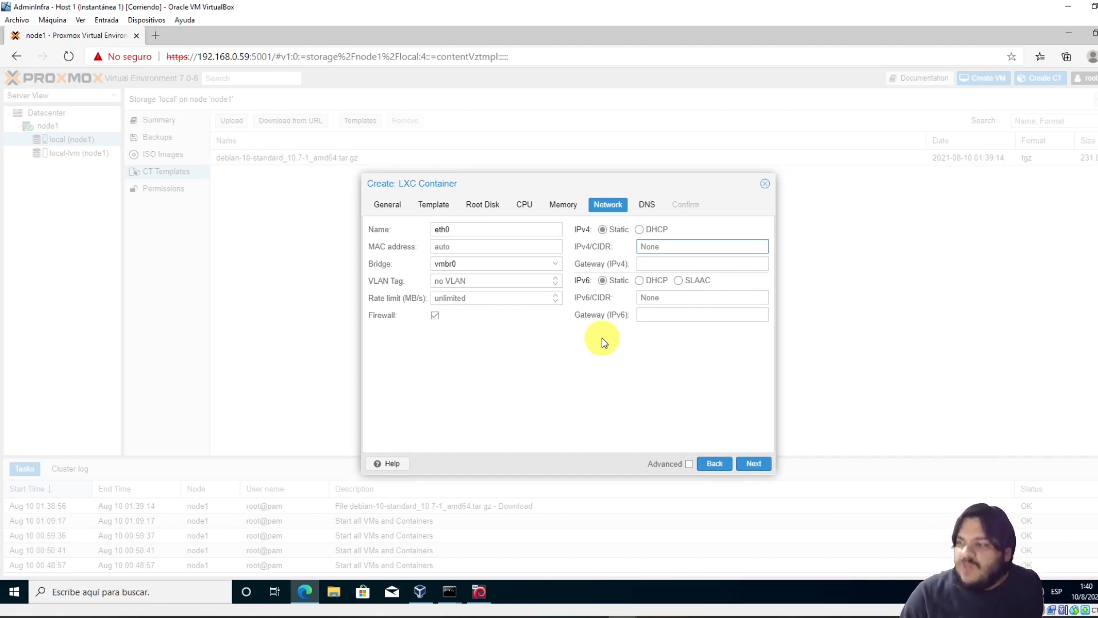
left_click(518, 264)
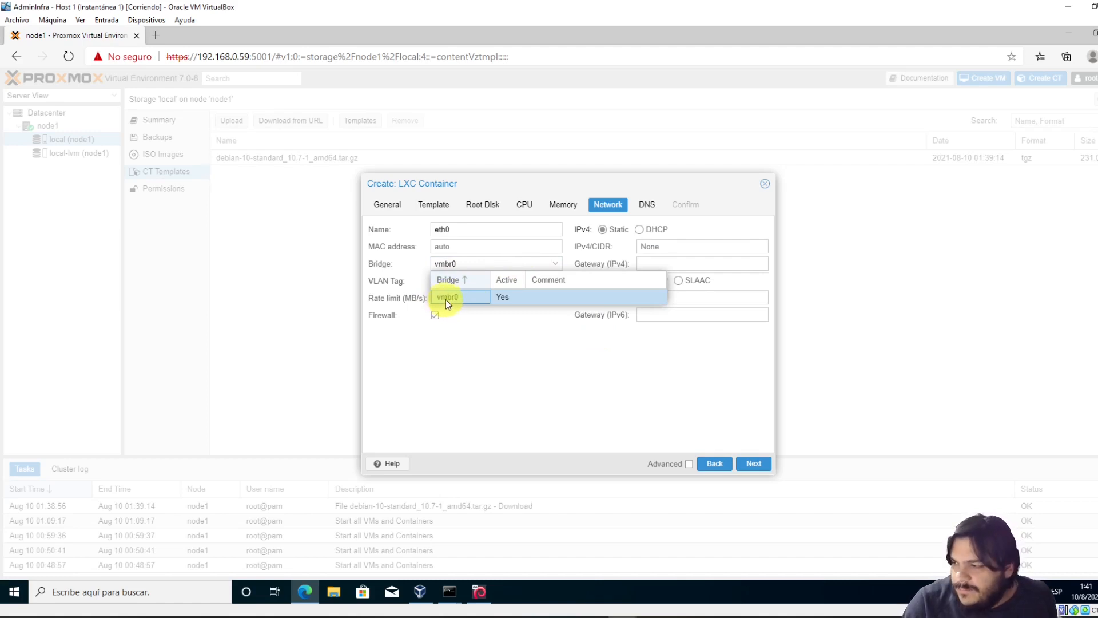
left_click(450, 591)
Run ip a in node1's SSH session to show vmbr0 at 10.0.2.20/24
left_click(391, 553)
left_click(213, 351)
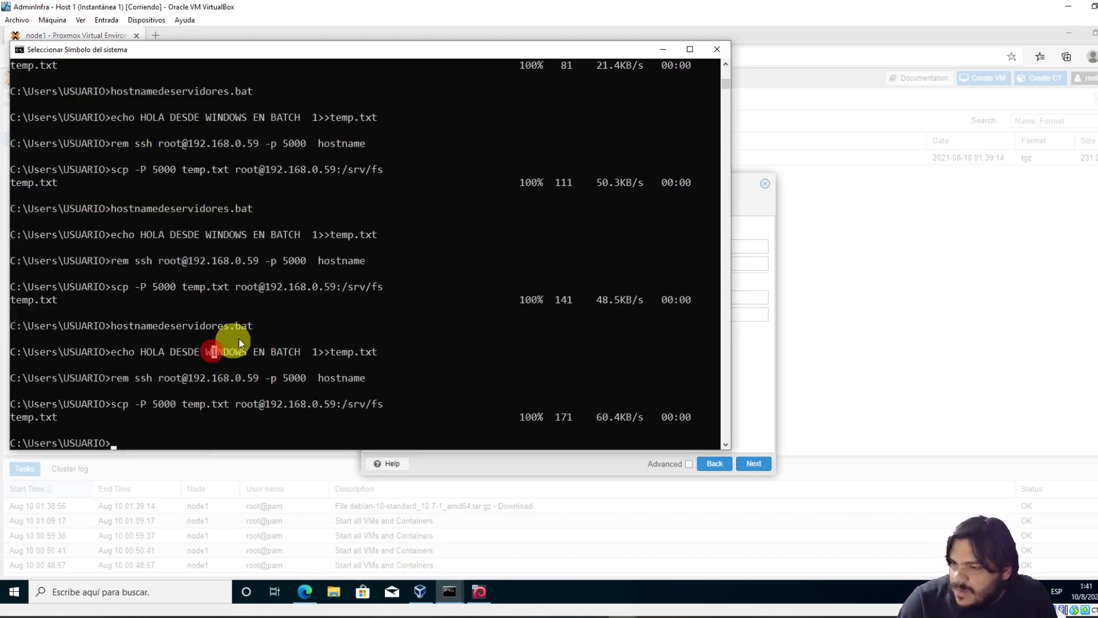
left_click(450, 592)
left_click(503, 552)
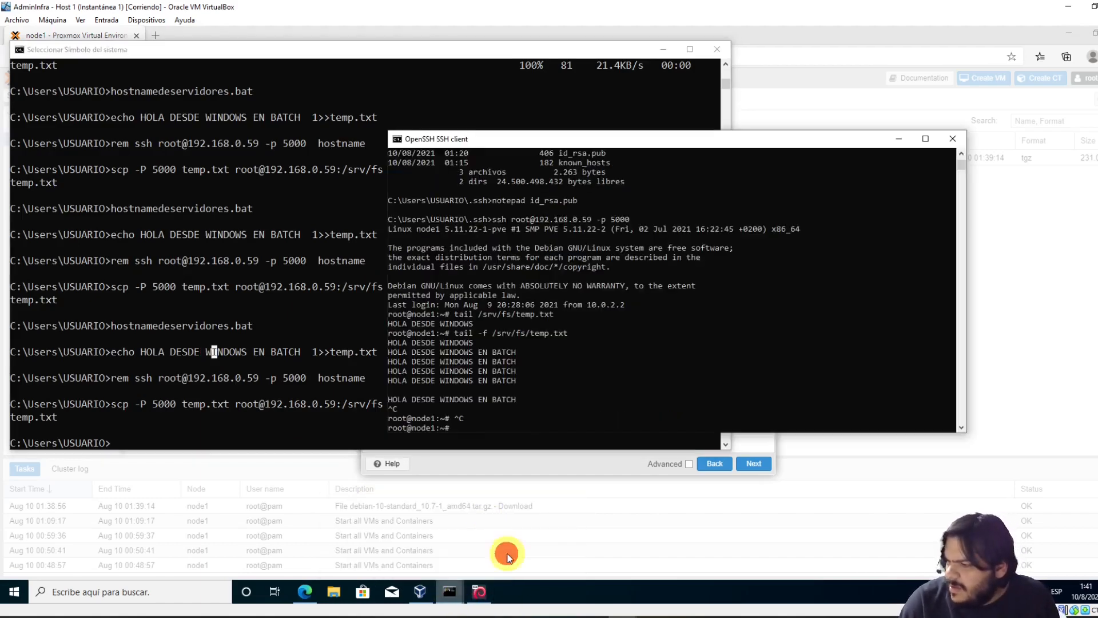
left_click(586, 348)
key("Escape")
type("ip a")
key("Return")
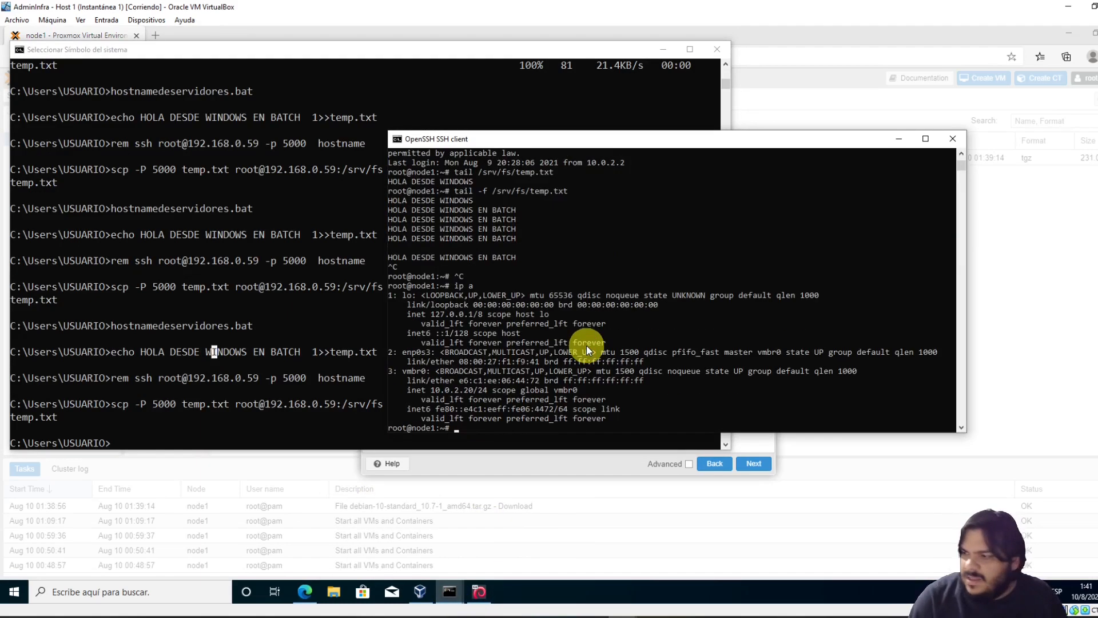
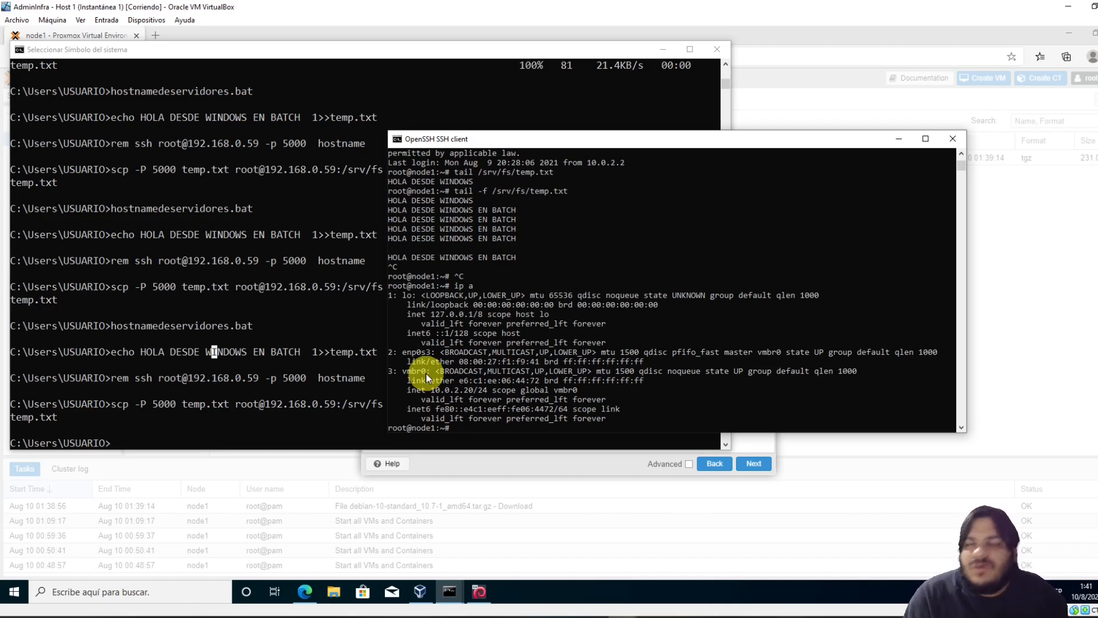
Check the container wizard's IPv4/CIDR field, then return to the Proxmox VE console
left_click(898, 138)
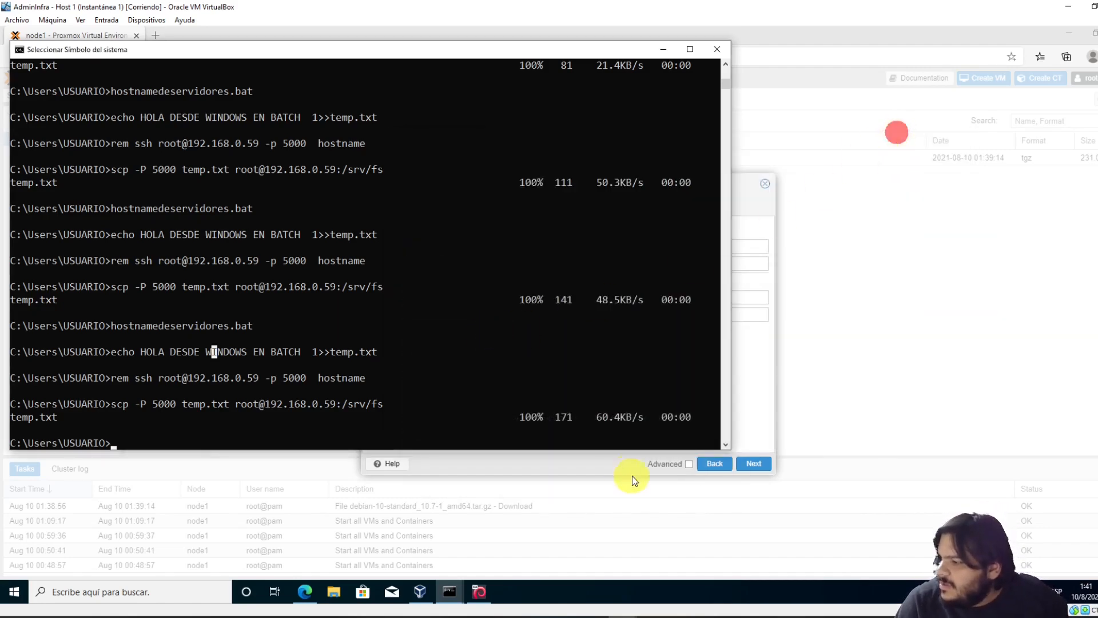
left_click(767, 382)
left_click(664, 247)
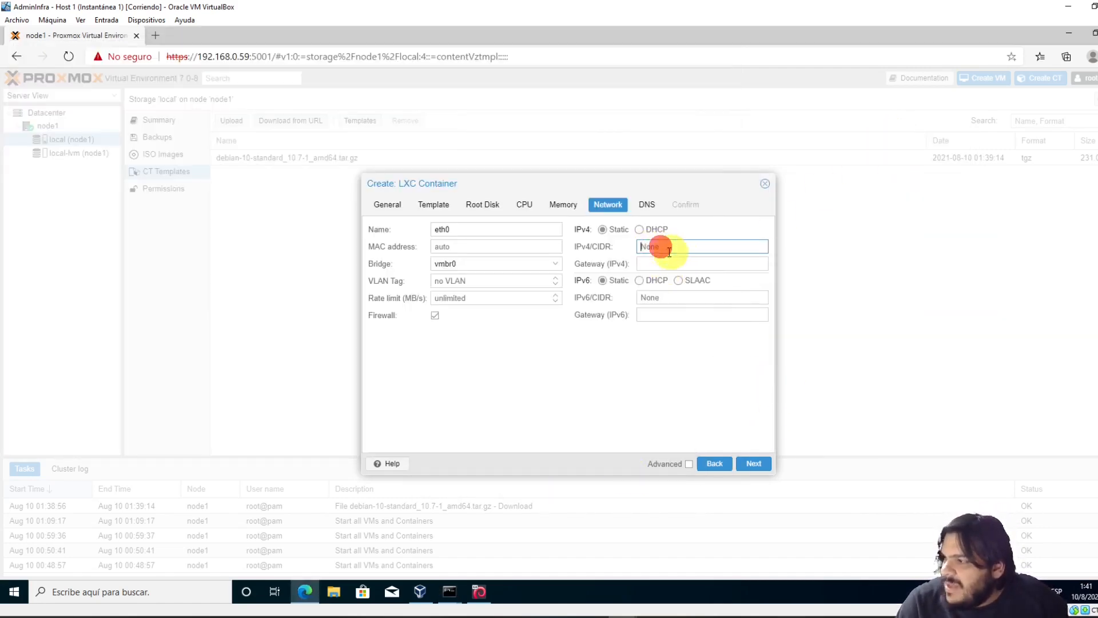
left_click(484, 595)
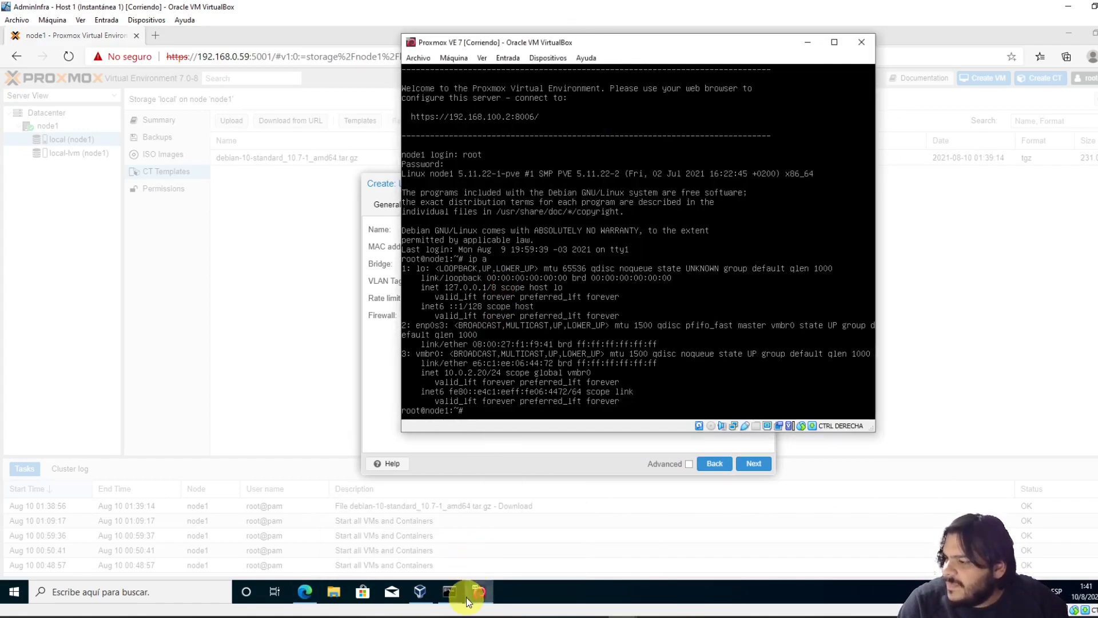
Ping 10.0.2.254 from node1's SSH session; it reports Destination Host Unreachable, so the address is free
left_click(469, 578)
left_click(626, 149)
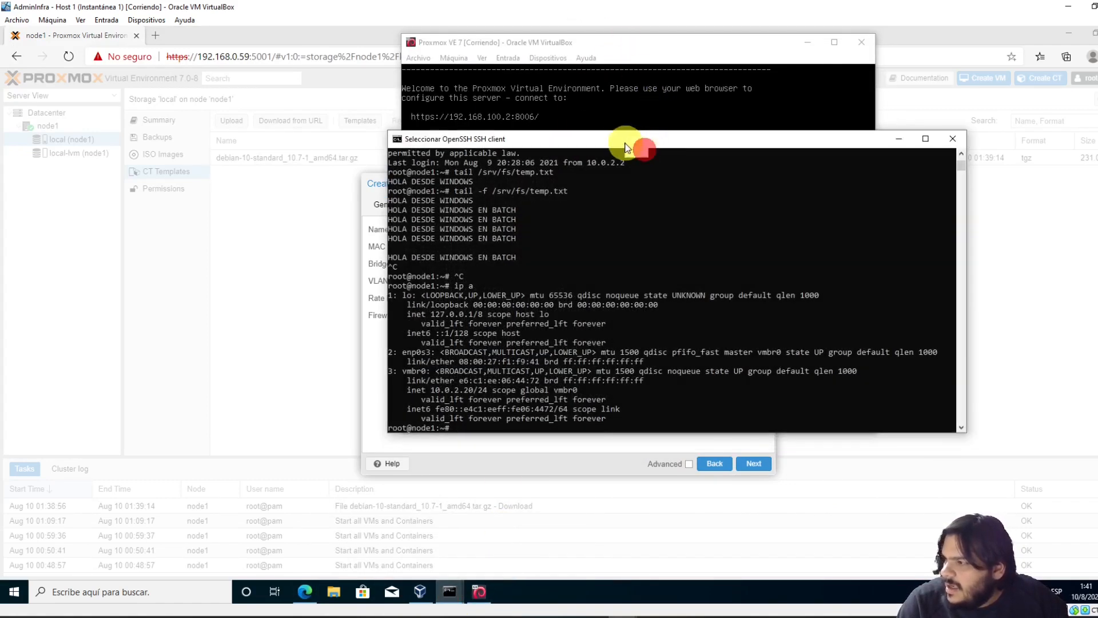
left_click_drag(625, 148, 268, 72)
type("pin")
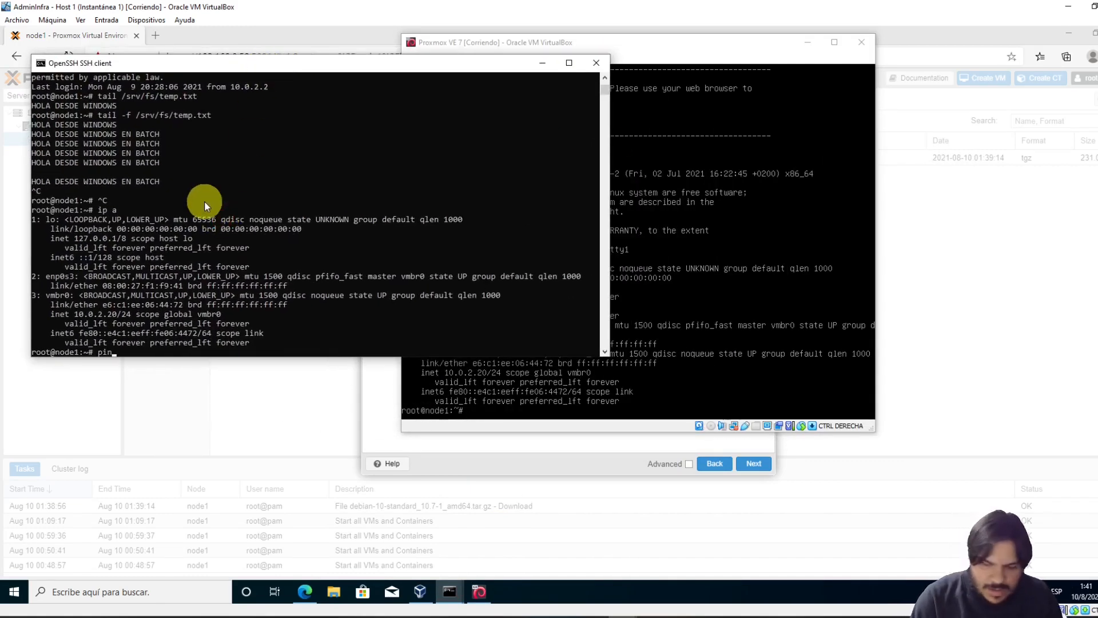
type("g 10.0.")
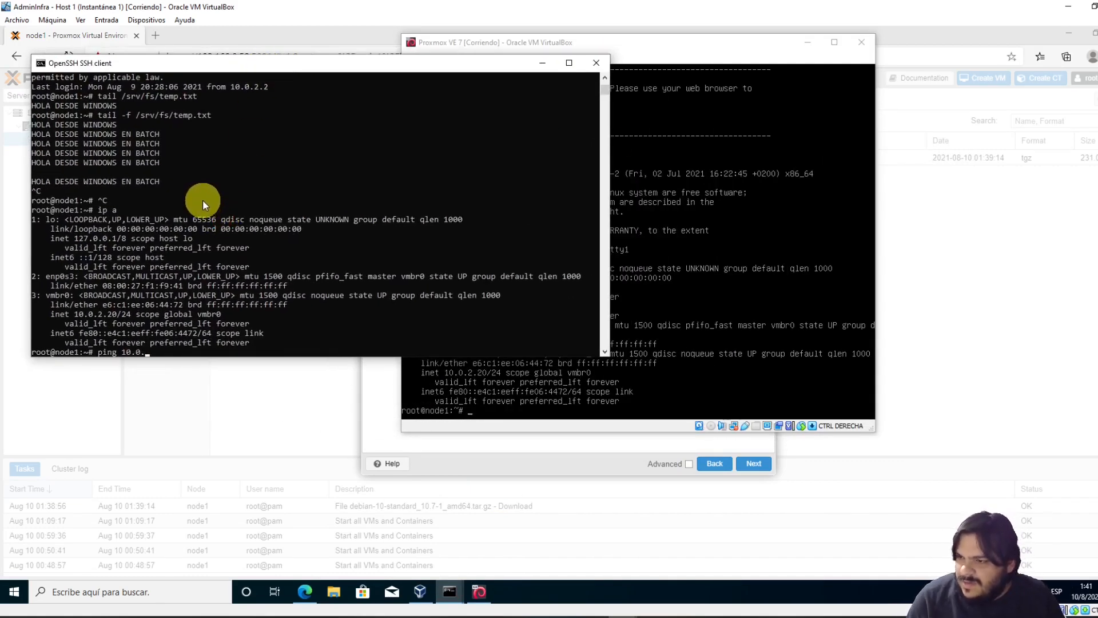
type("2.254")
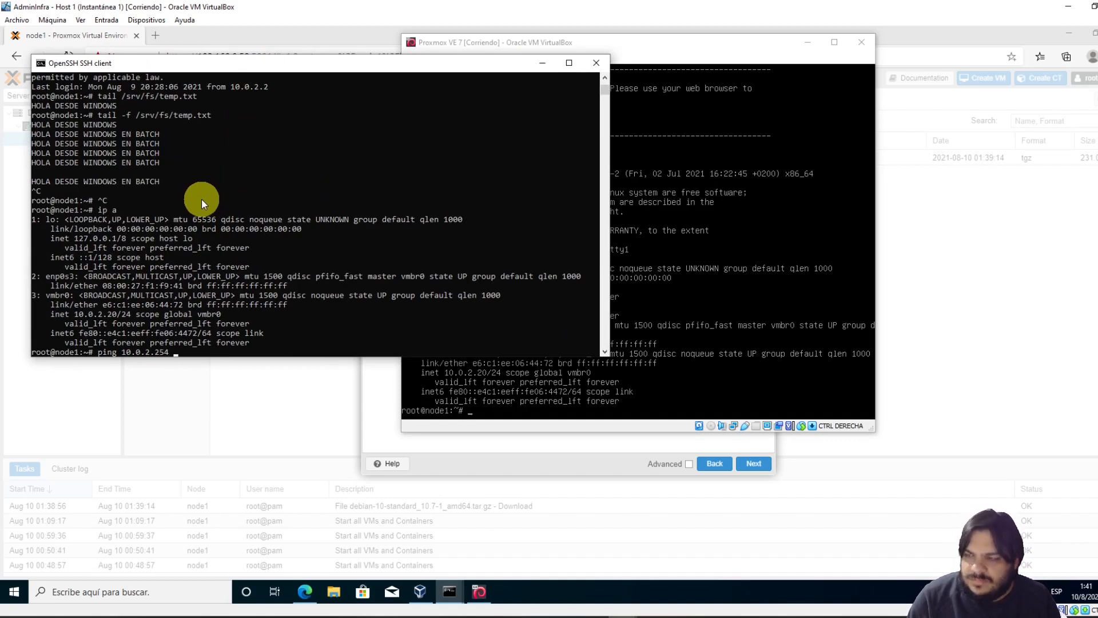
key("Return")
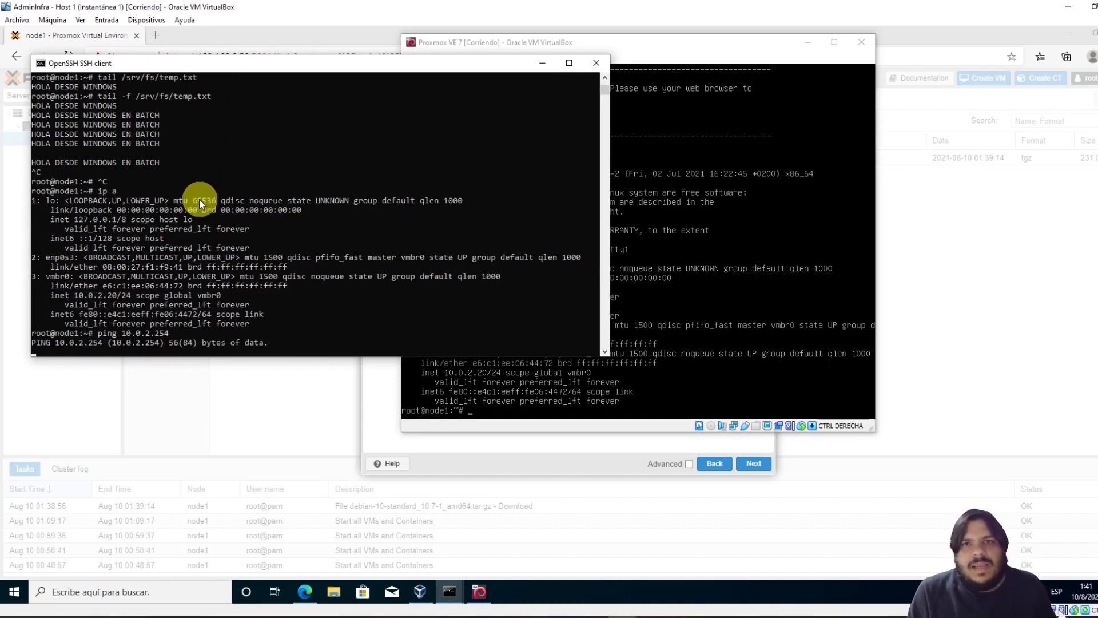
Enter 10.0.2.254/24 as the container's IPv4/CIDR address
left_click(384, 422)
left_click(660, 246)
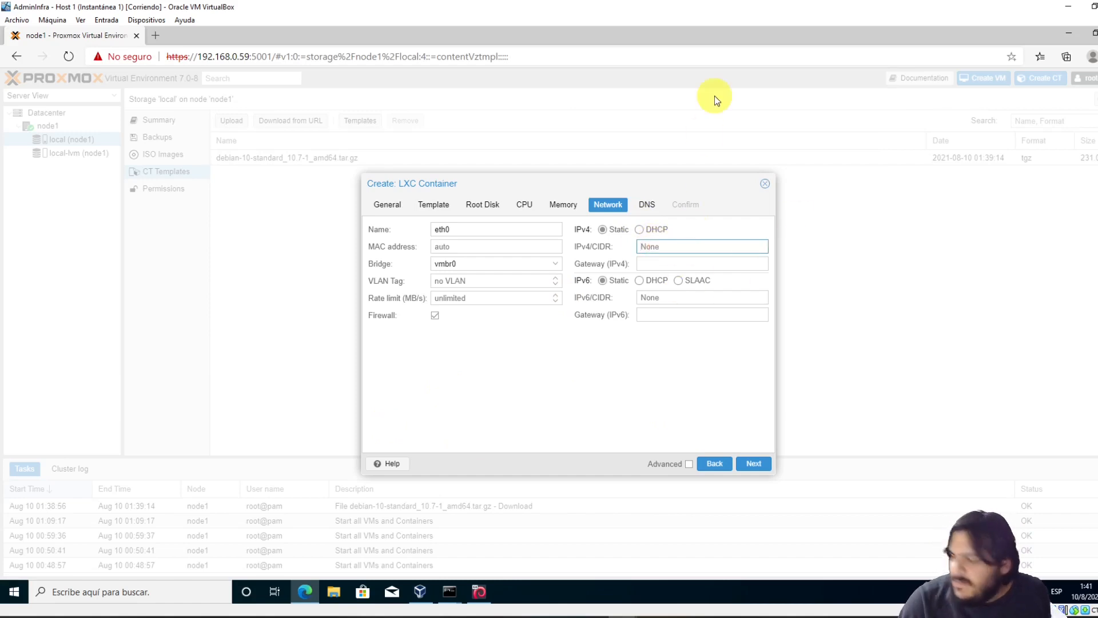
type("10.0.2")
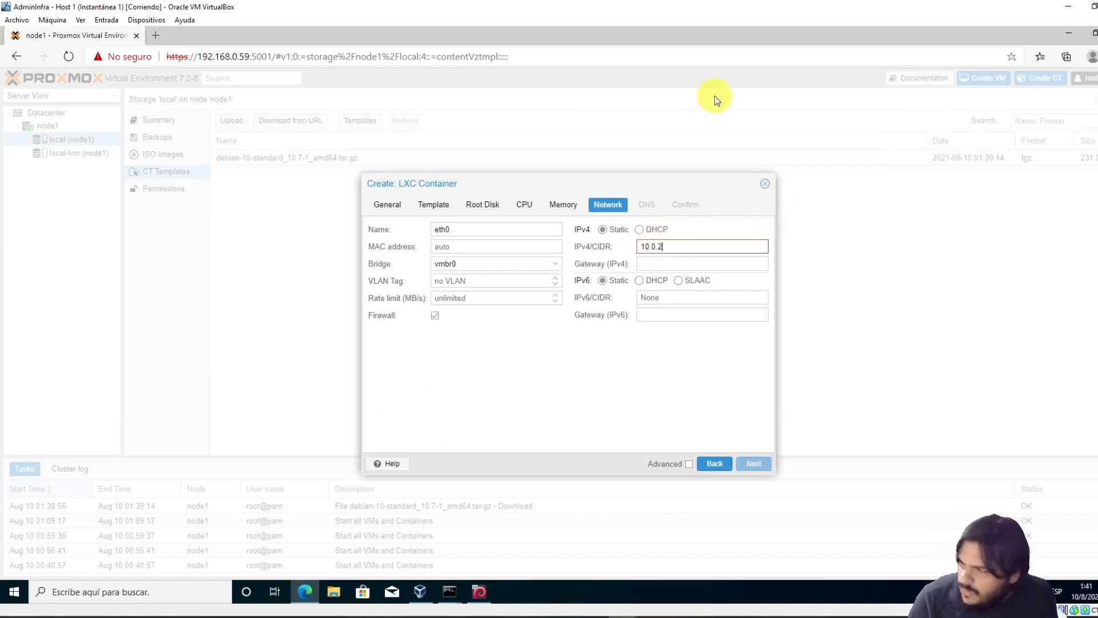
type(".254/24")
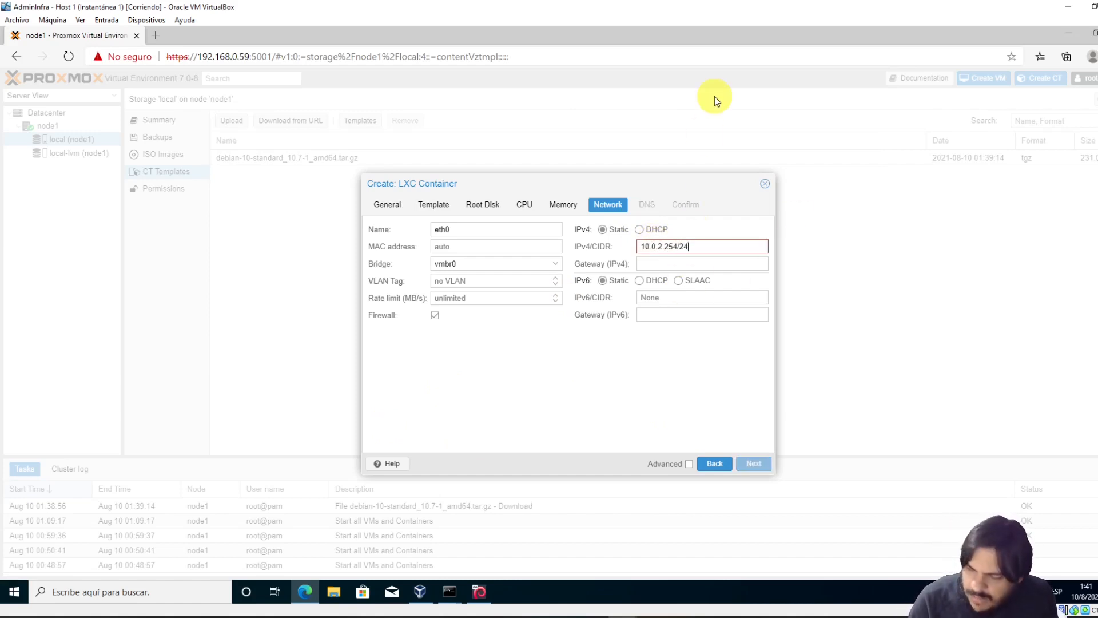
double_click(682, 246)
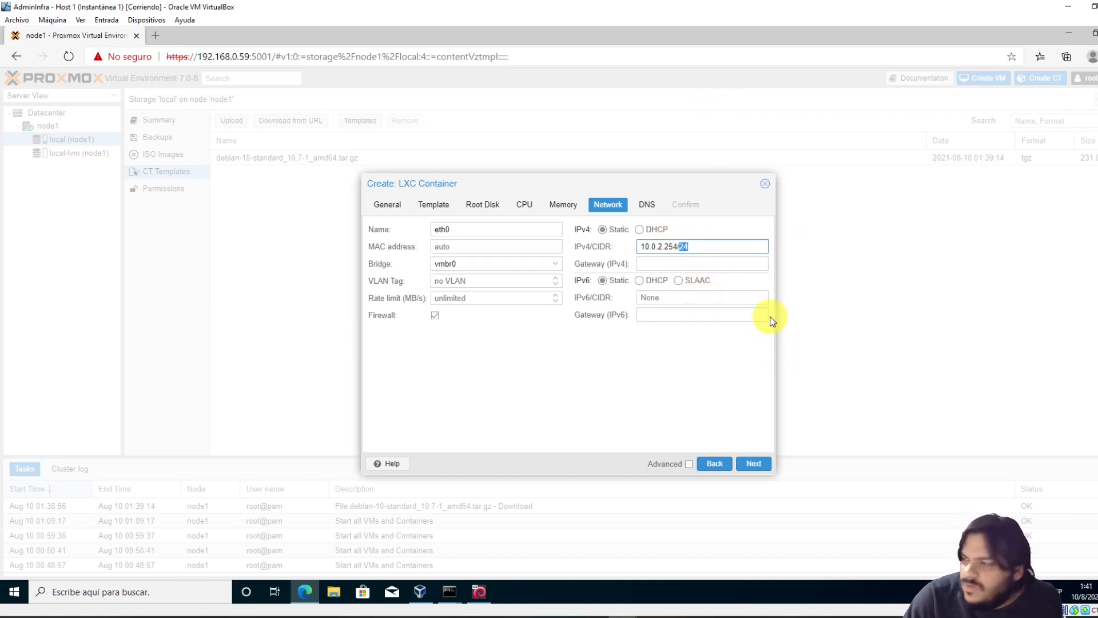
left_click(683, 246)
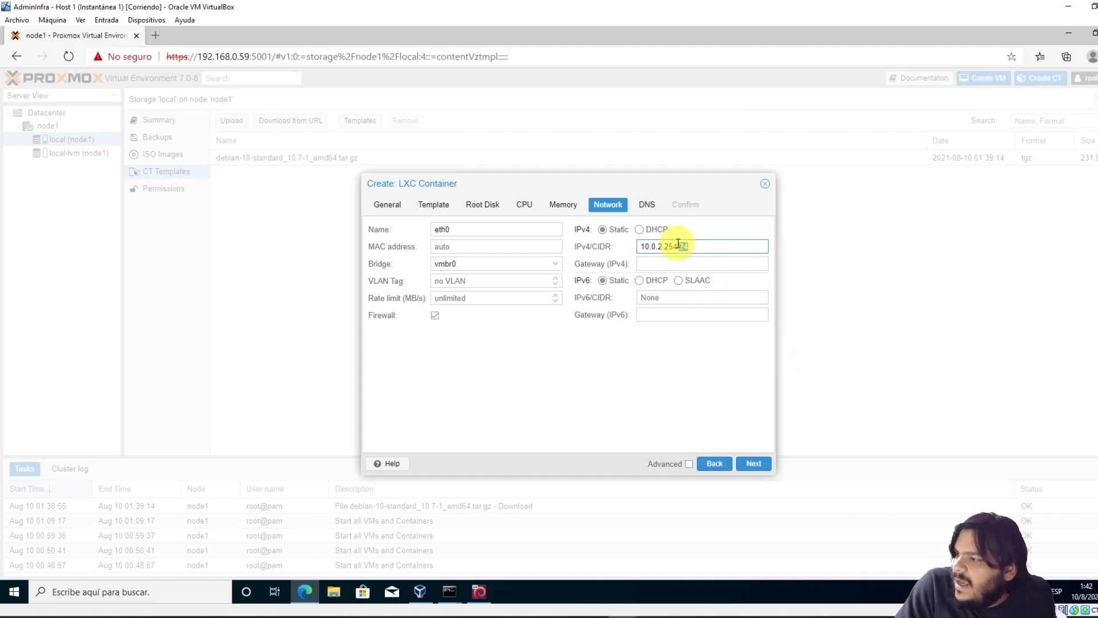
left_click(677, 246)
left_click_drag(685, 246, 699, 241)
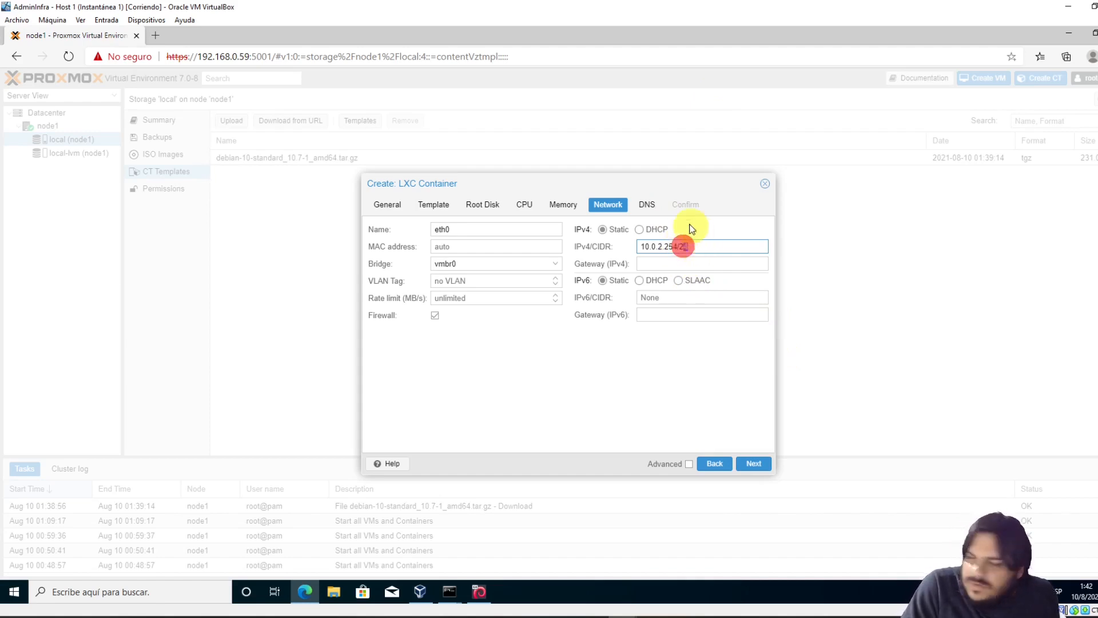
Set the IPv4 gateway to 10.0.2.2 and continue to the DNS step
left_click(655, 263)
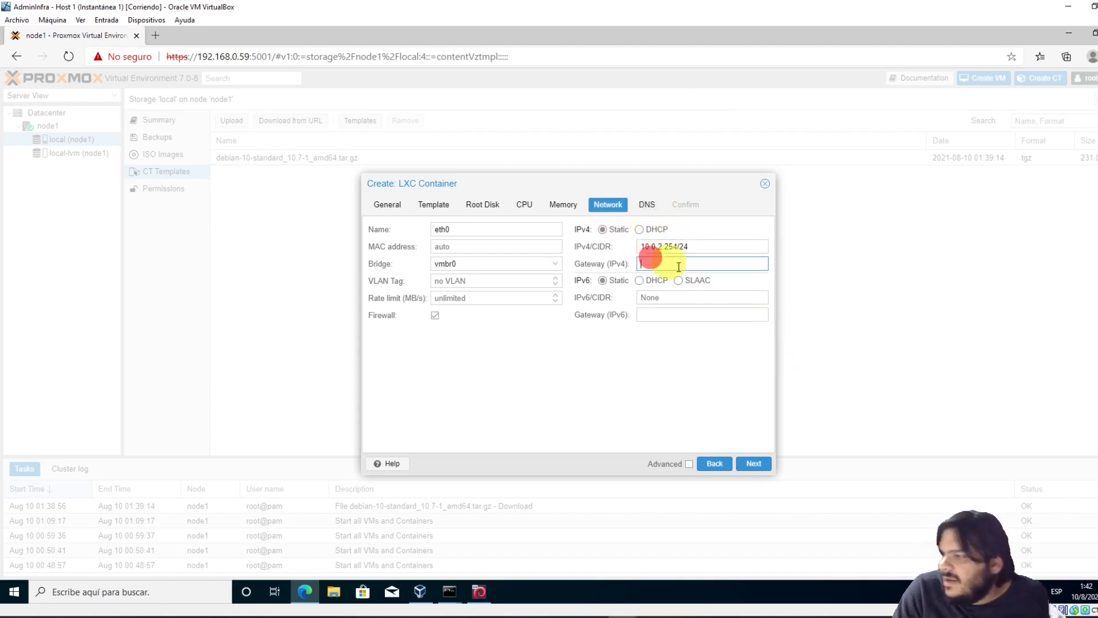
type("10")
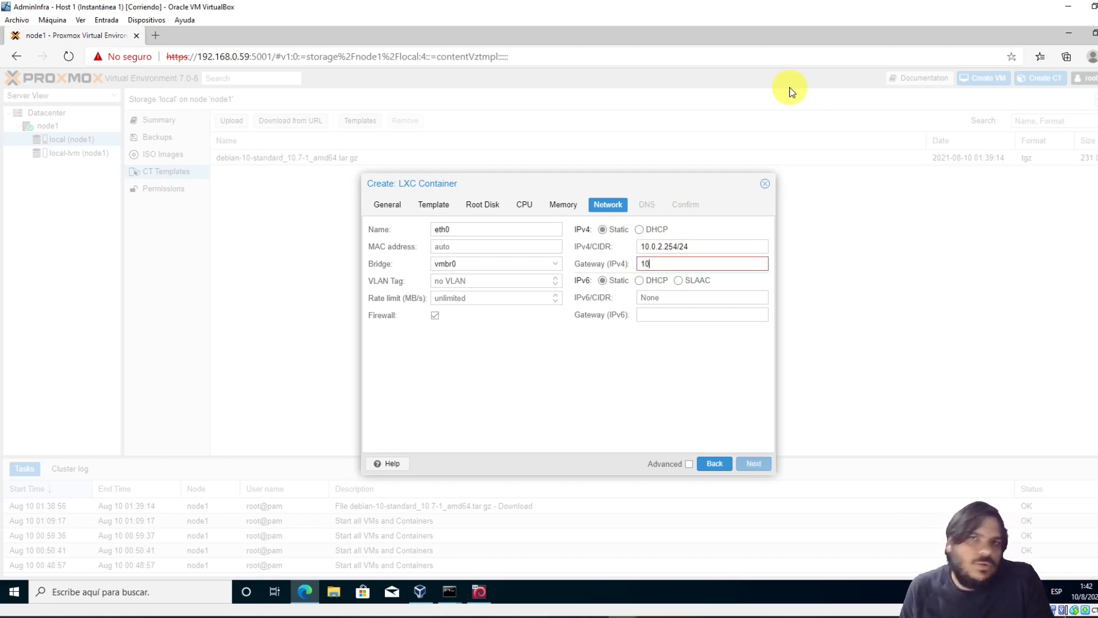
type(".0.2.2")
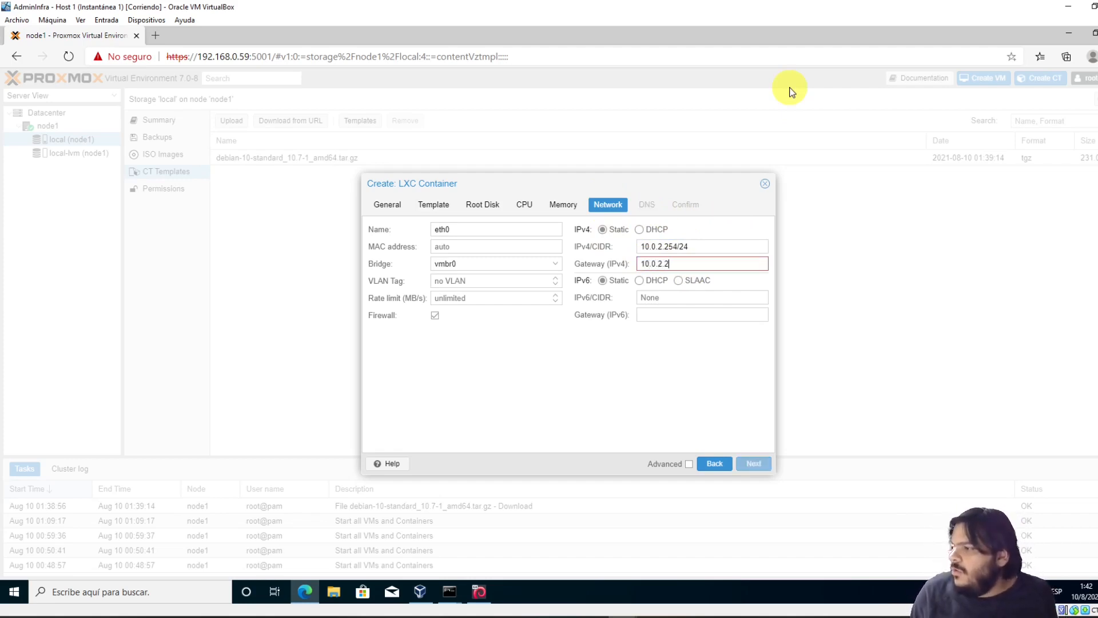
left_click(459, 280)
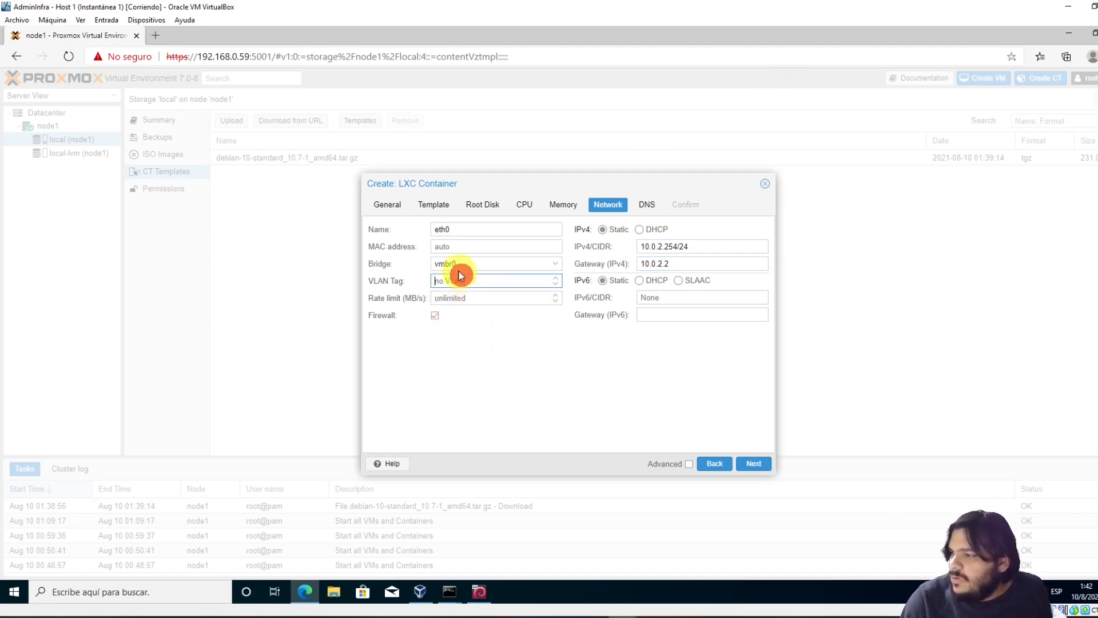
left_click(453, 298)
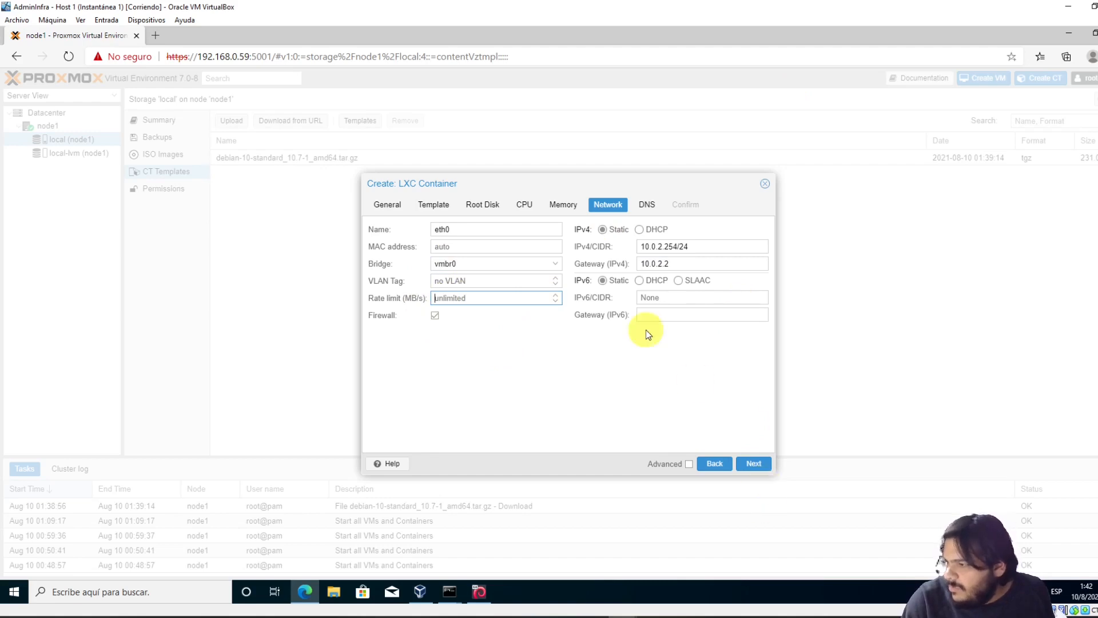
left_click(755, 464)
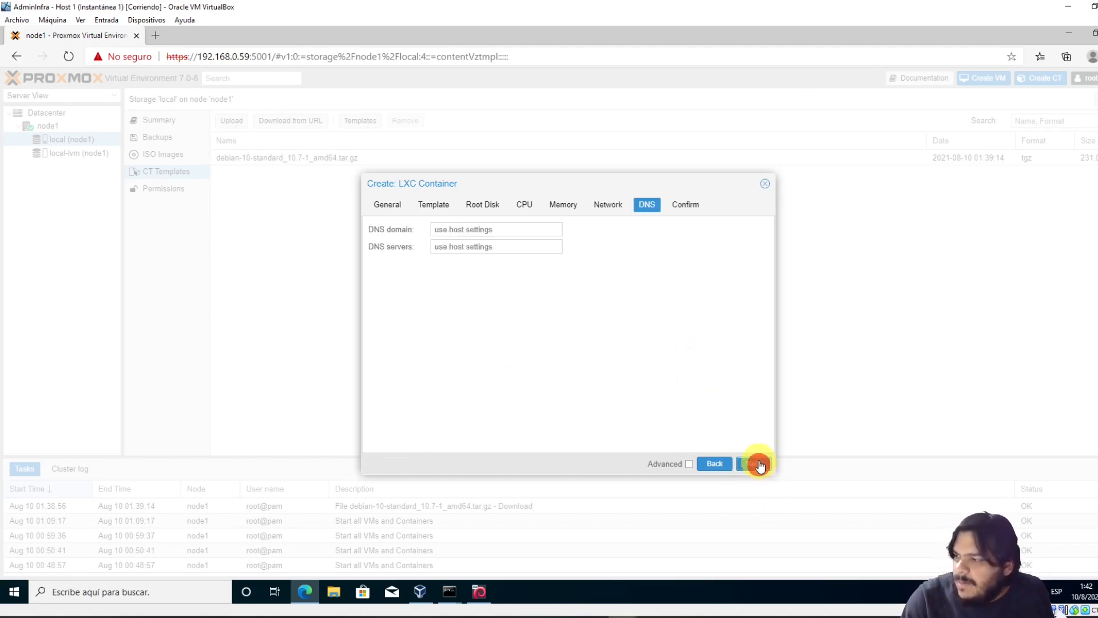
Keep the host DNS defaults and create container 100 (ct-test-1), then close its log at TASK OK
left_click(485, 231)
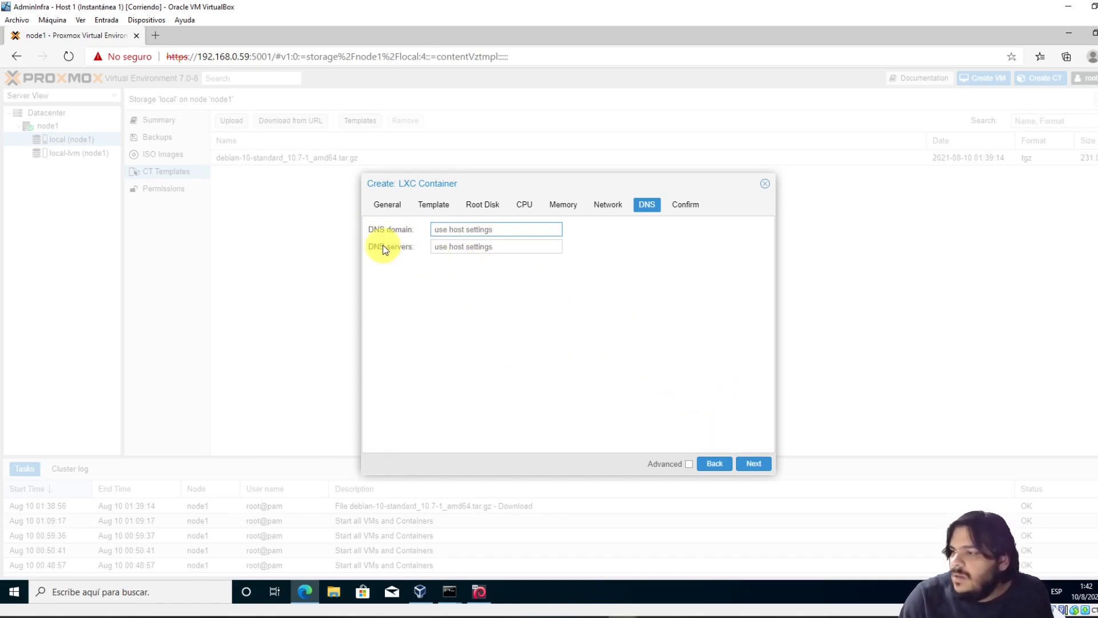
left_click(754, 464)
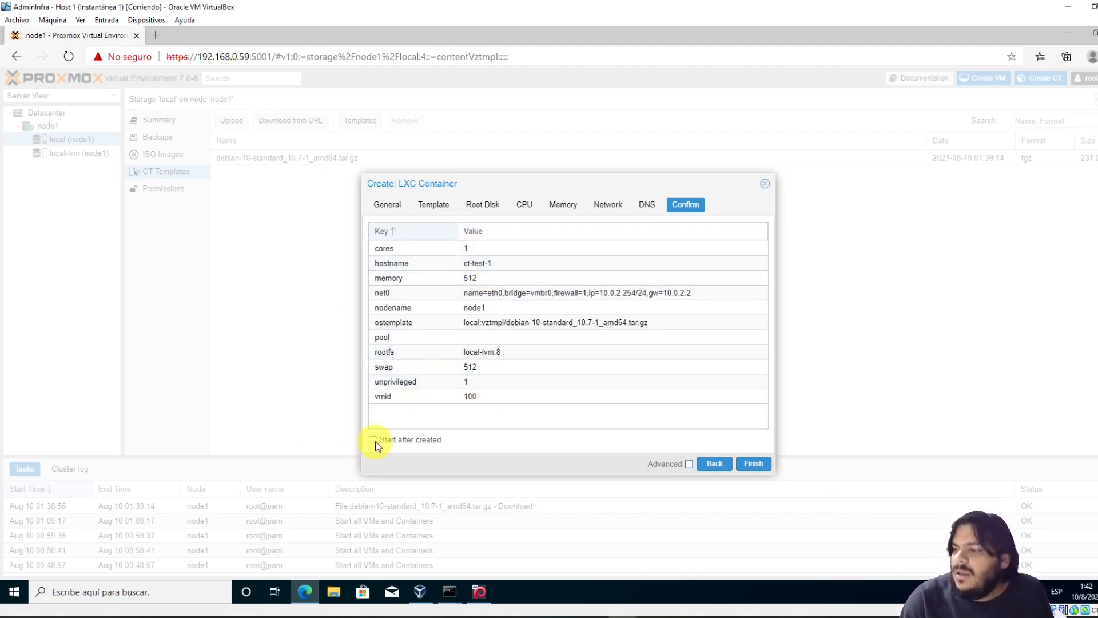
left_click(754, 464)
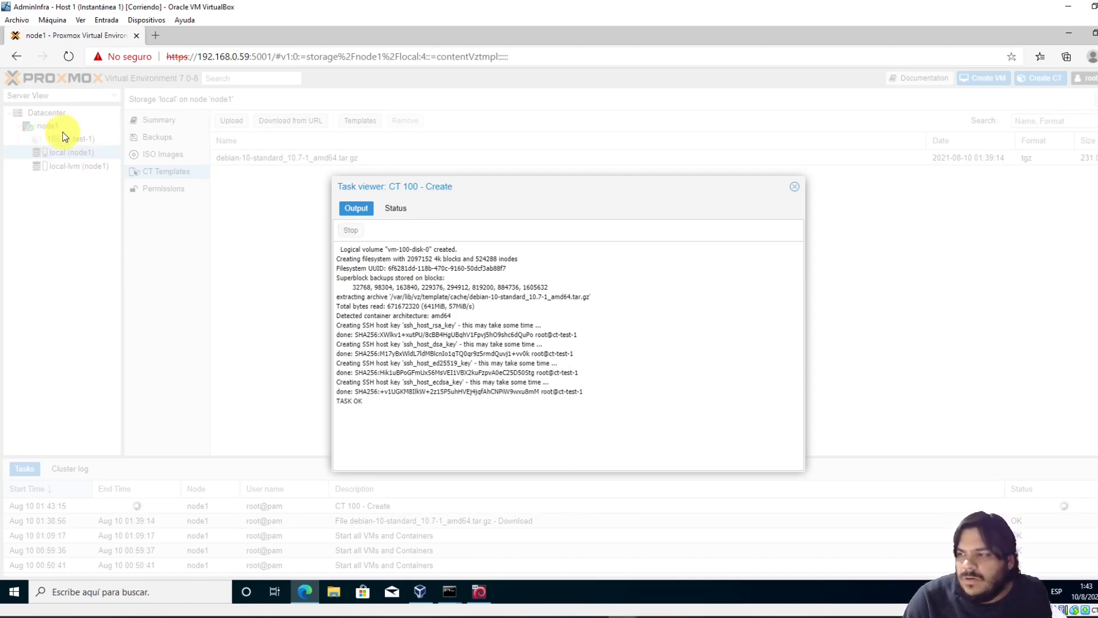
left_click_drag(366, 398, 337, 399)
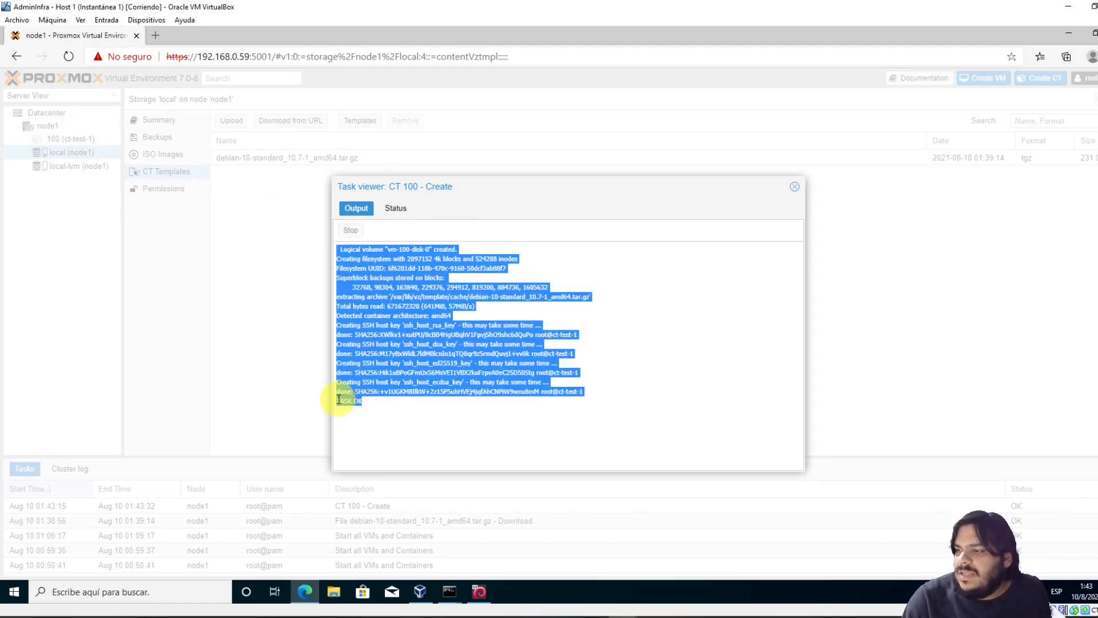
left_click(796, 188)
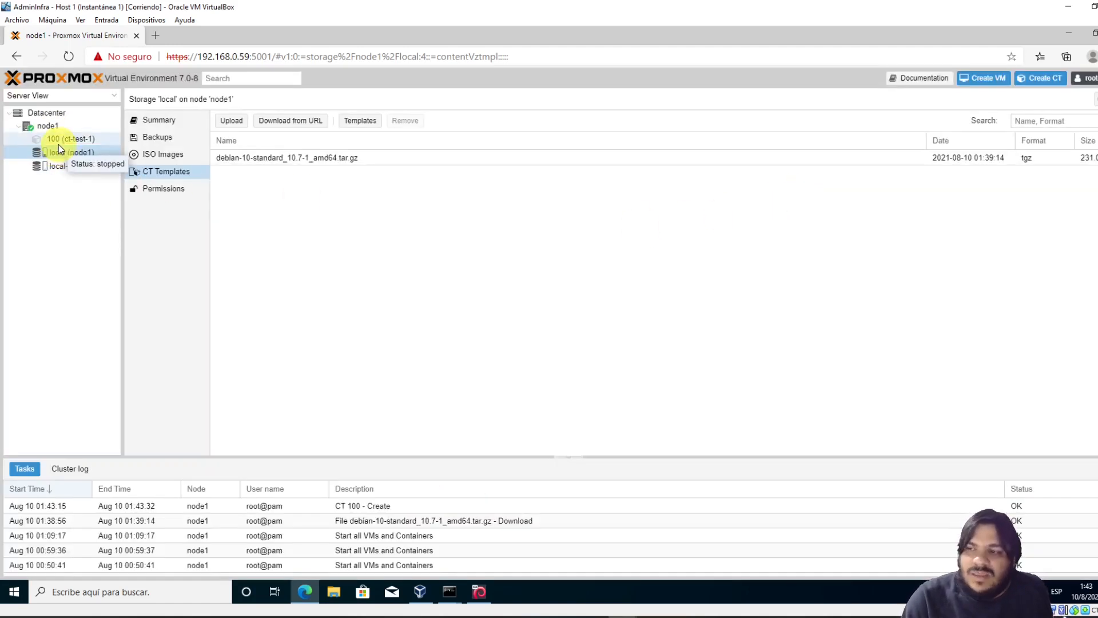
Start the ct-test-1 container and bring up its console at the login prompt
left_click(80, 139)
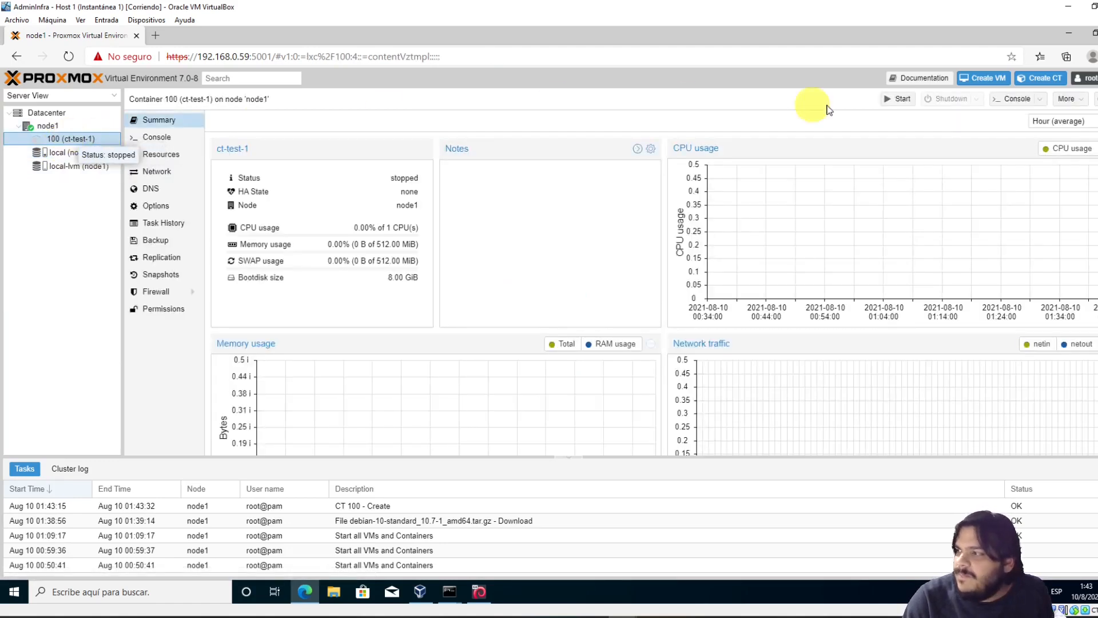
left_click(897, 98)
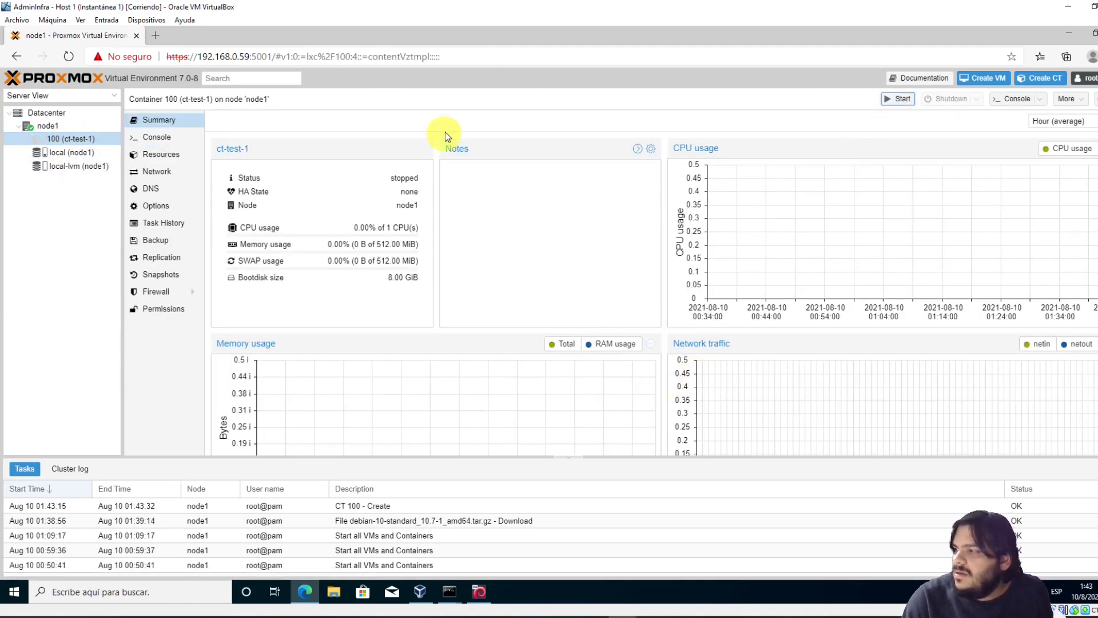
left_click(153, 137)
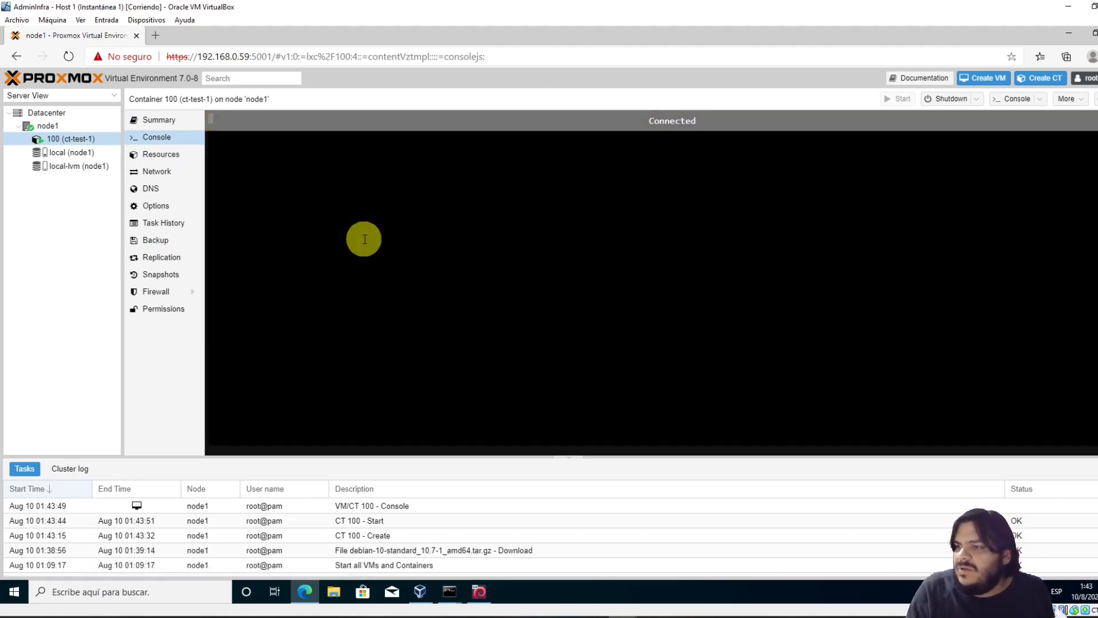
key("Return")
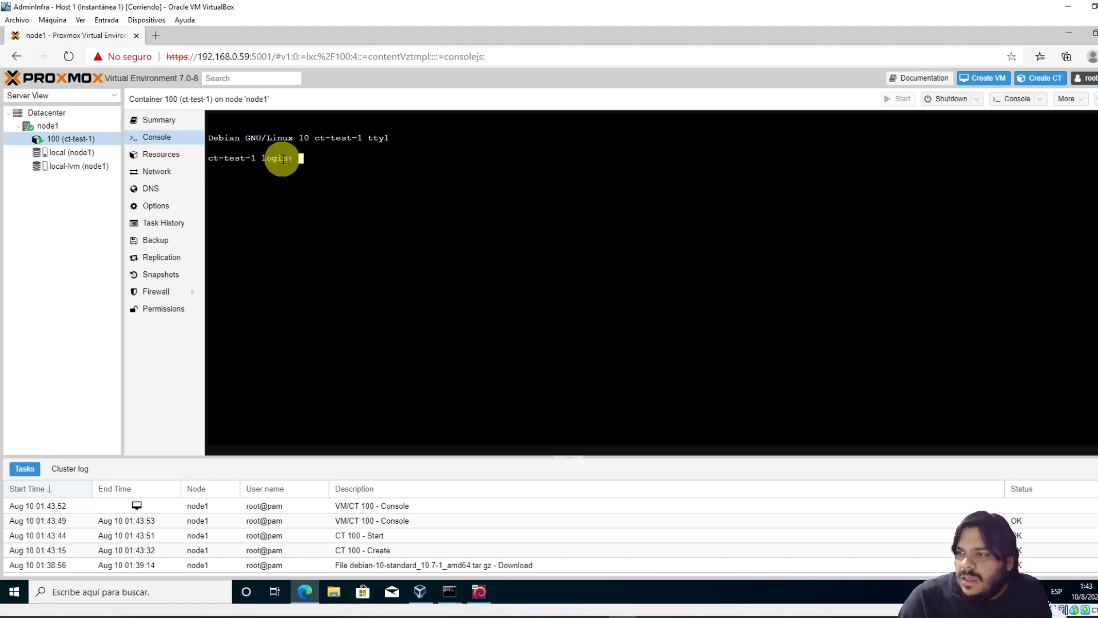
Check the ping output in the SSH client, then return to the container console
left_click(449, 591)
left_click(492, 548)
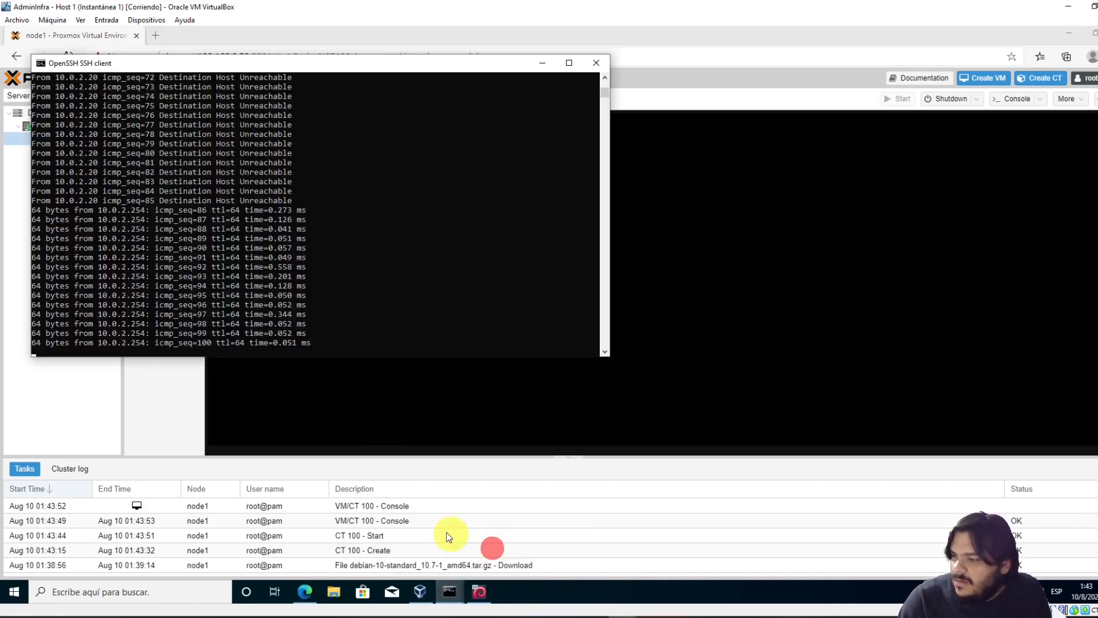
left_click_drag(73, 210, 266, 237)
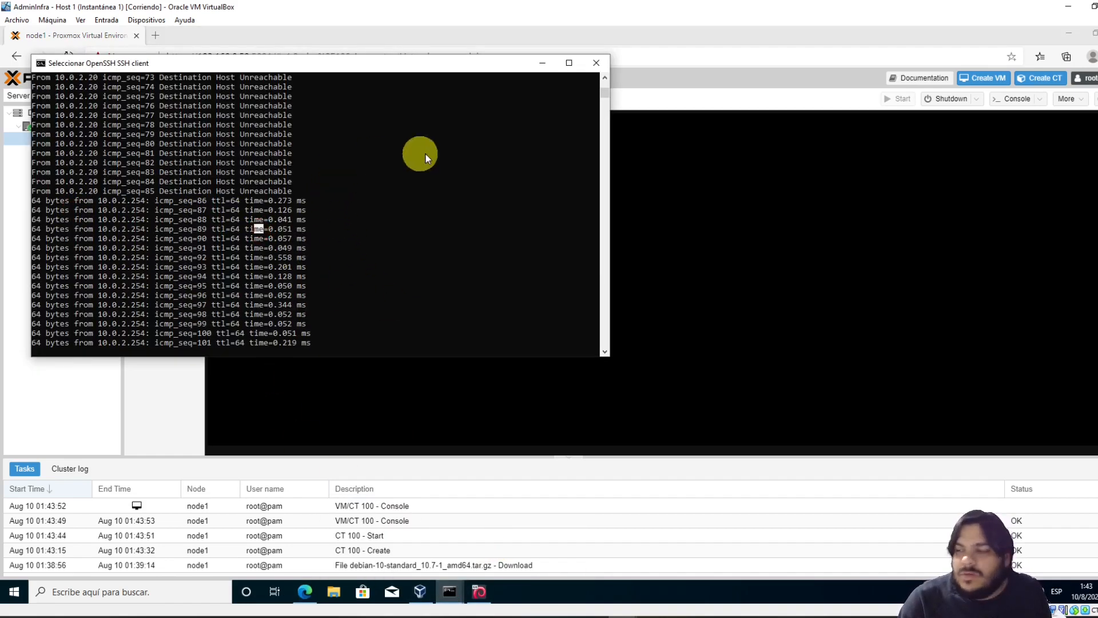
left_click(653, 189)
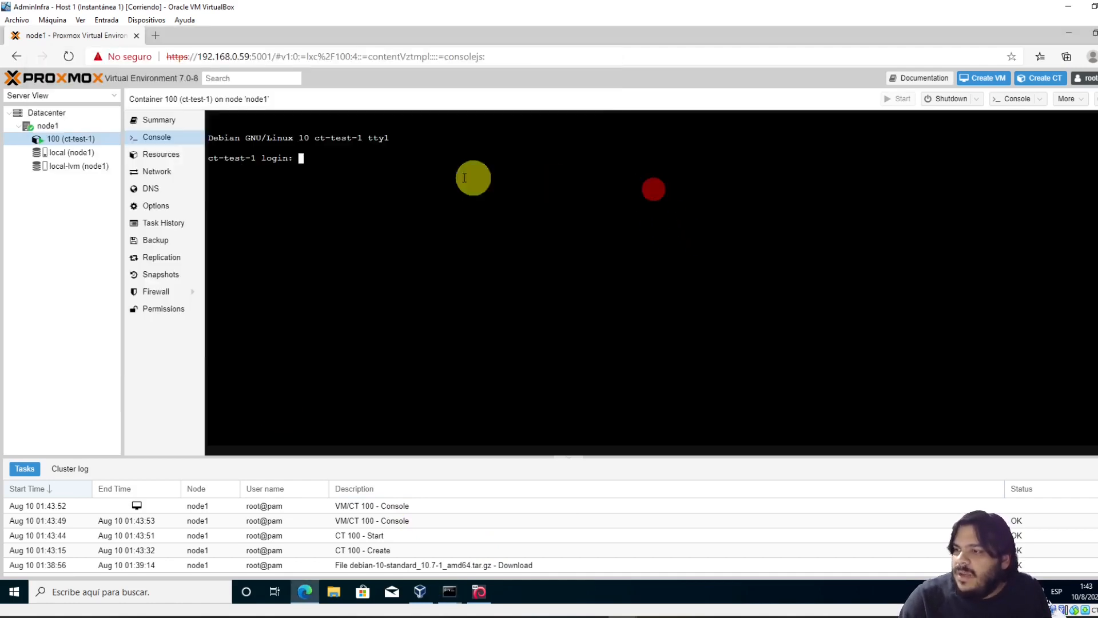
Log in to the ct-test-1 console as root with the root password
type("root")
key("Return")
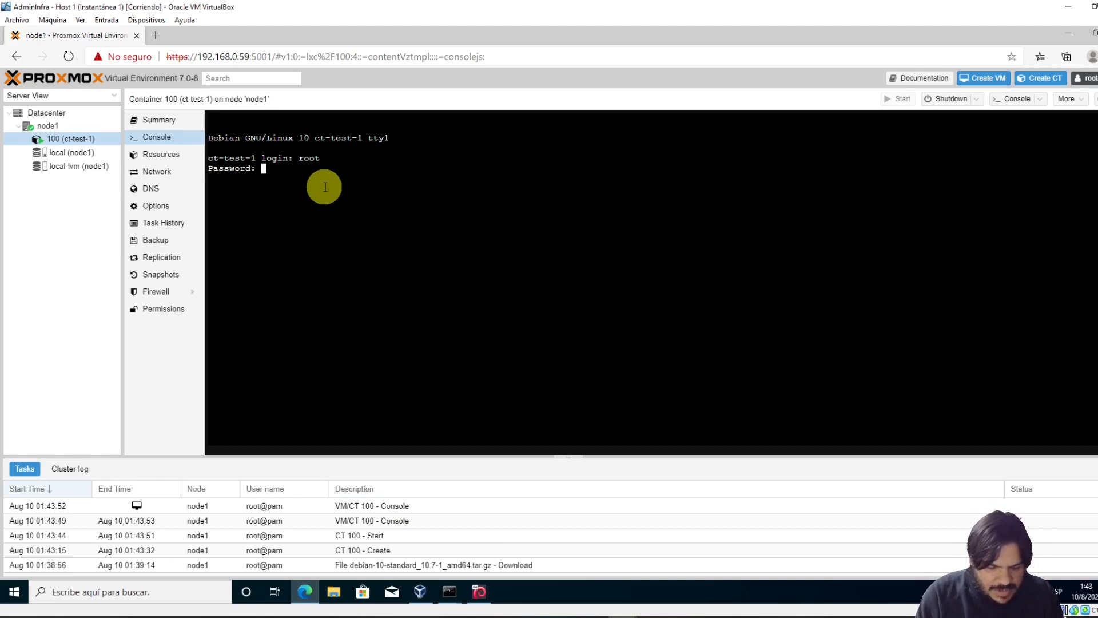
key("Return")
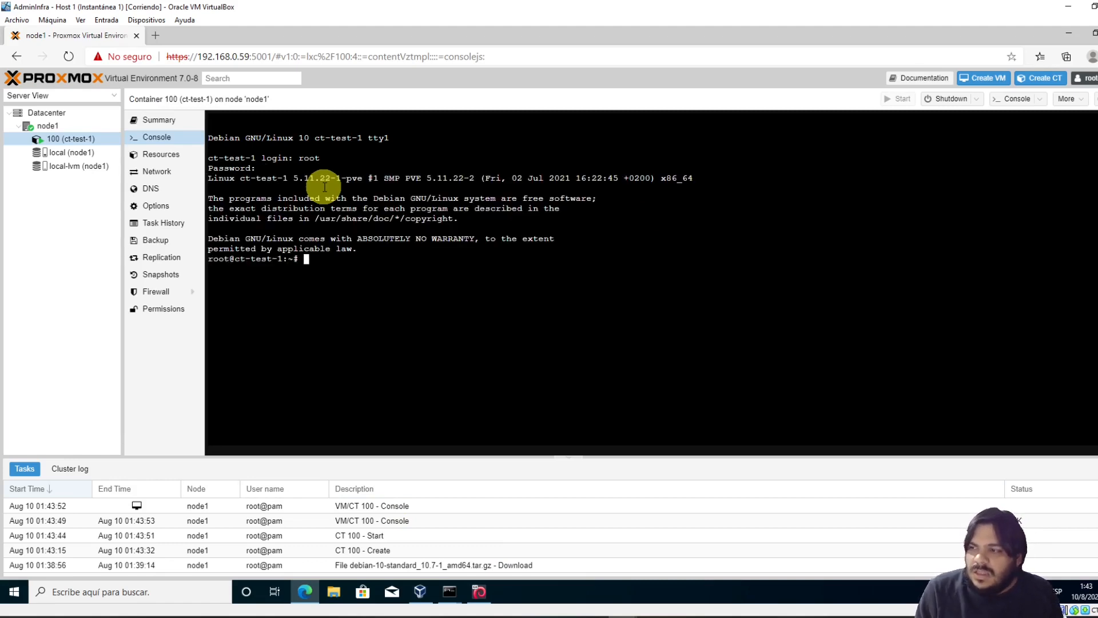
type("ping ")
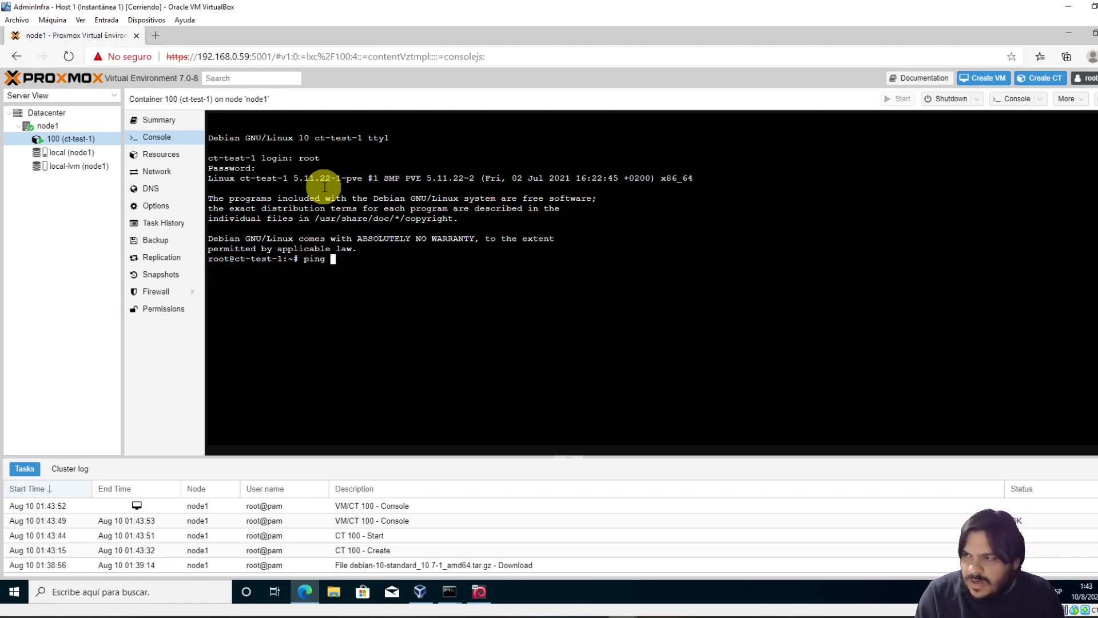
type("www.google.com")
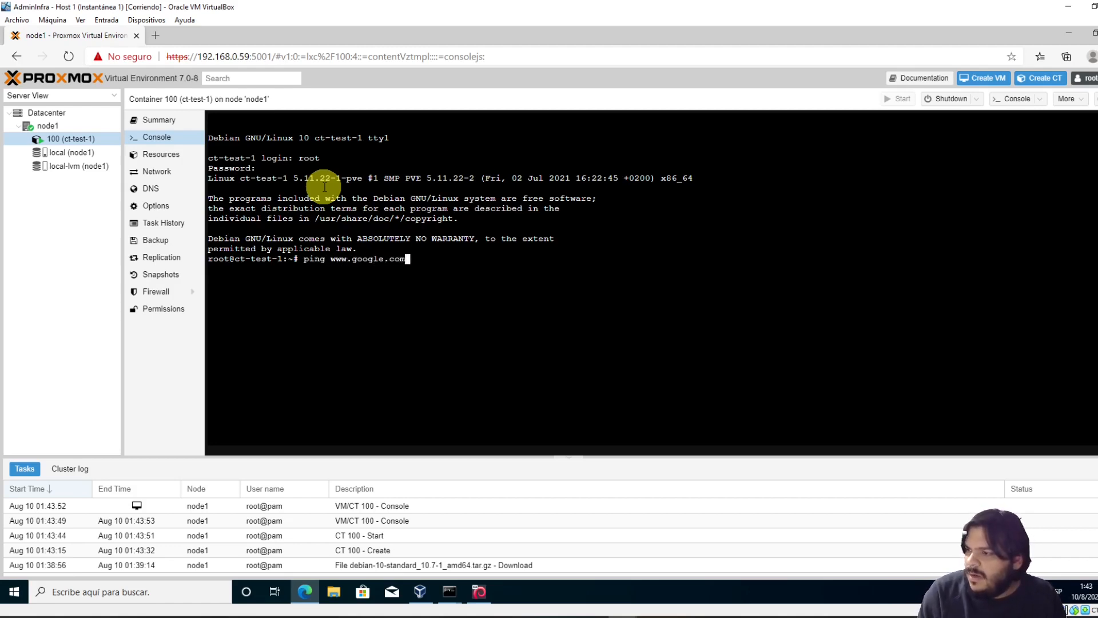
key("Return")
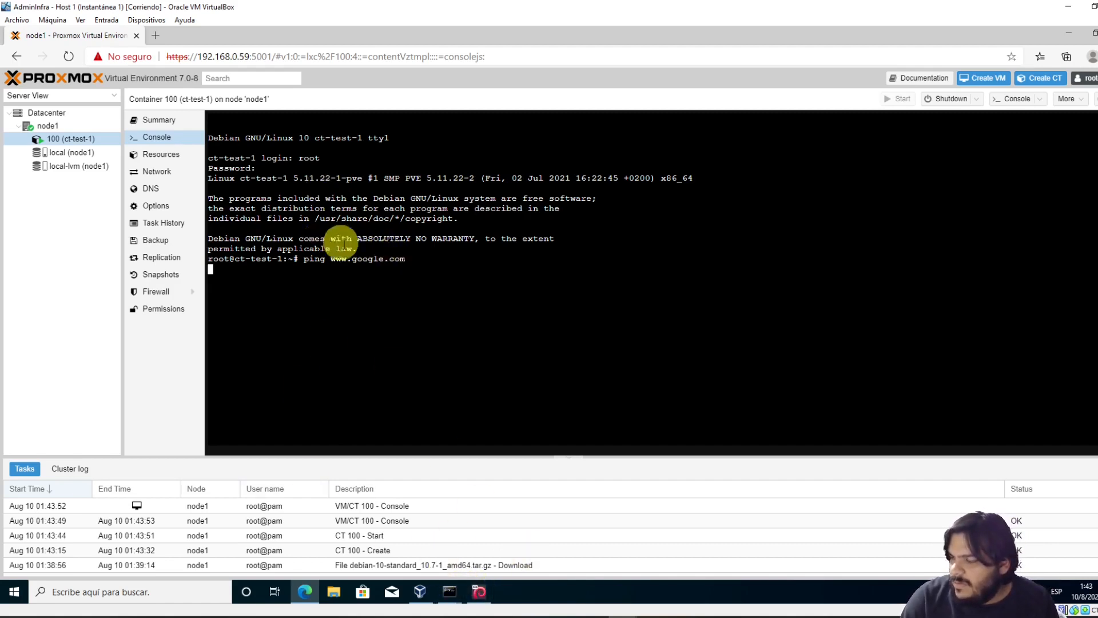
left_click_drag(417, 278, 423, 301)
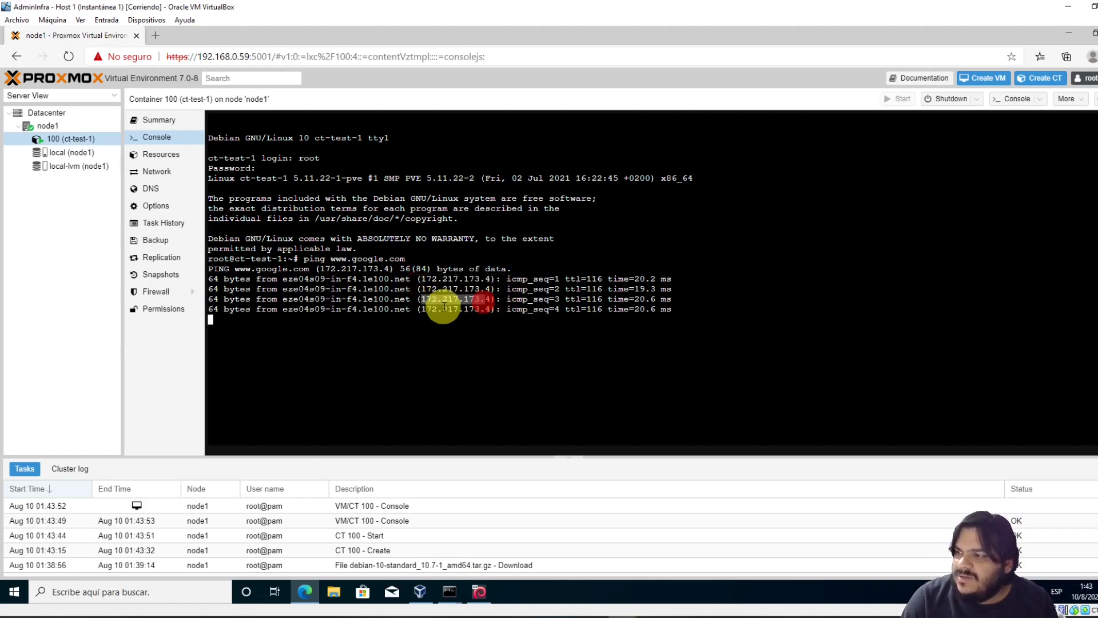
left_click(398, 293)
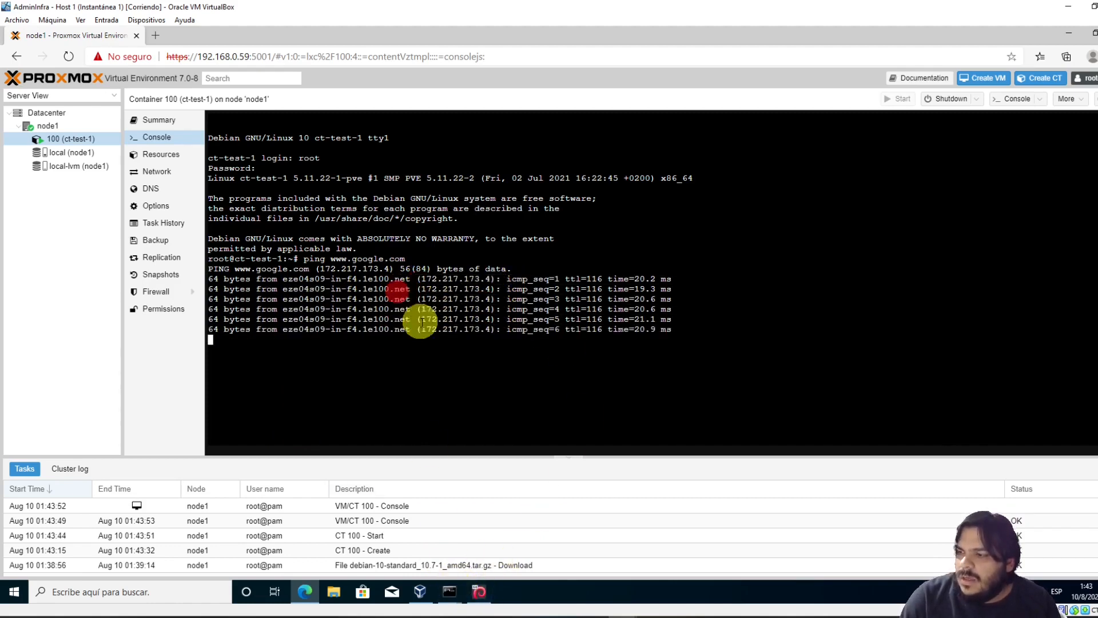
key("ctrl+c")
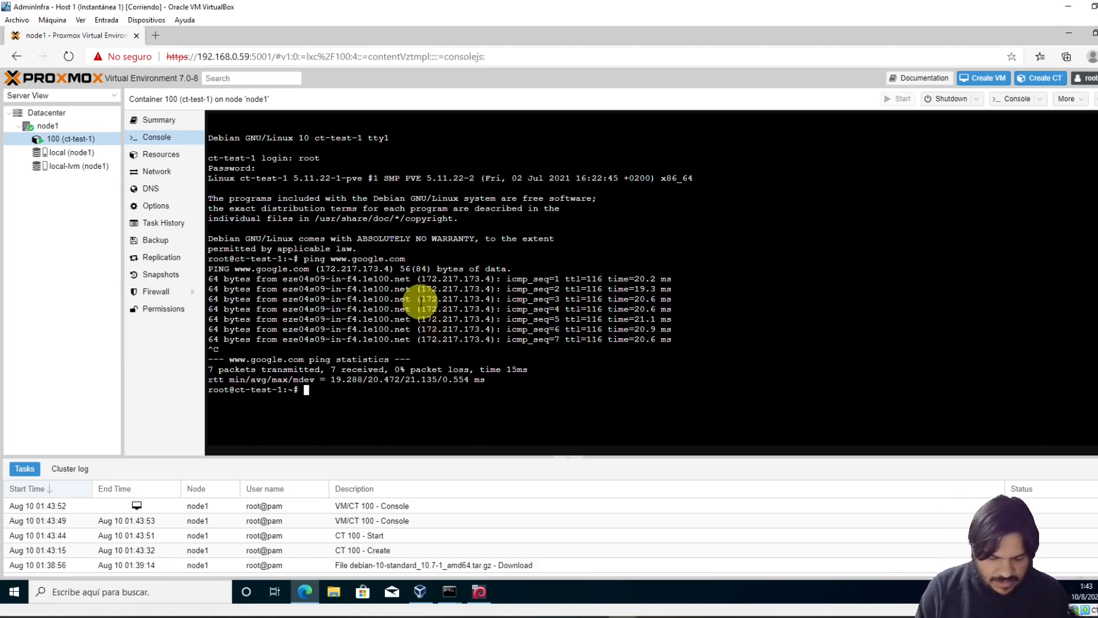
type("vi /et")
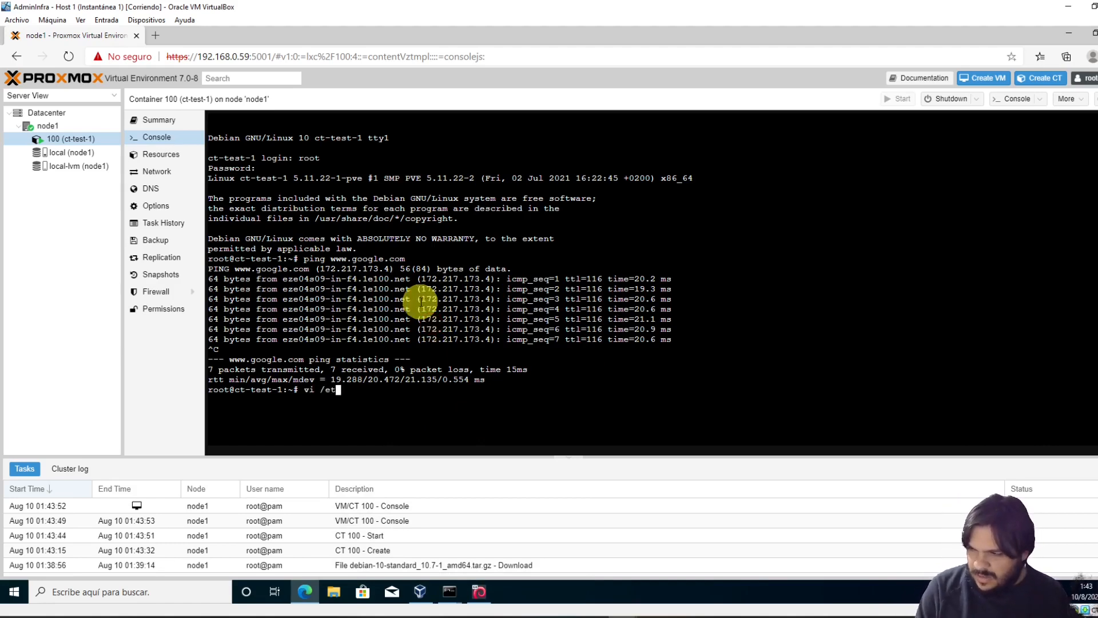
type("c/ssh/")
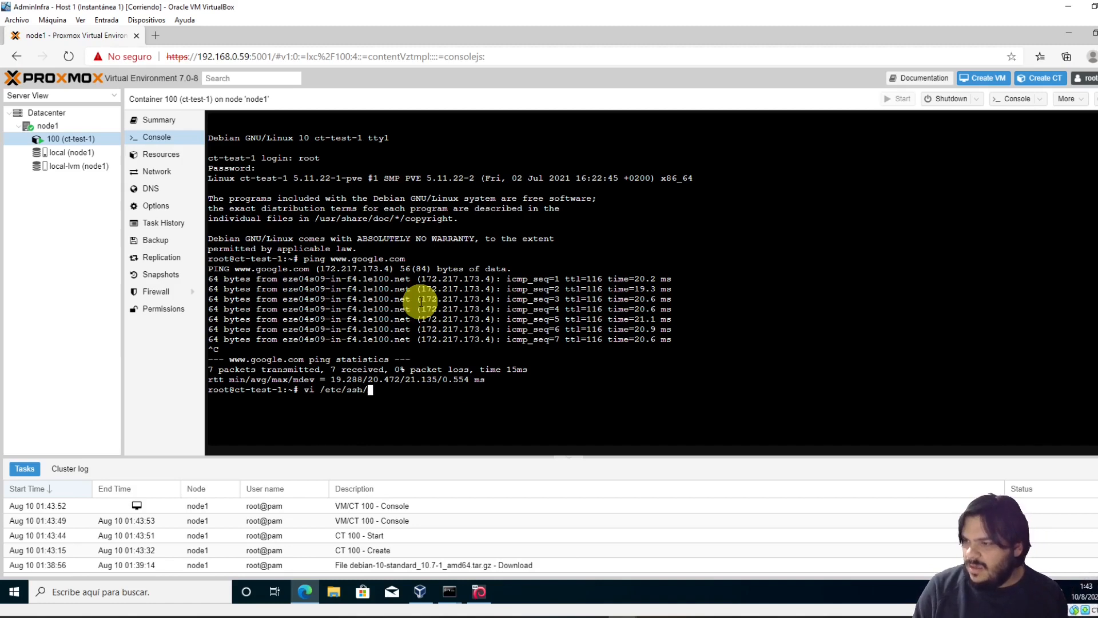
type("ssh")
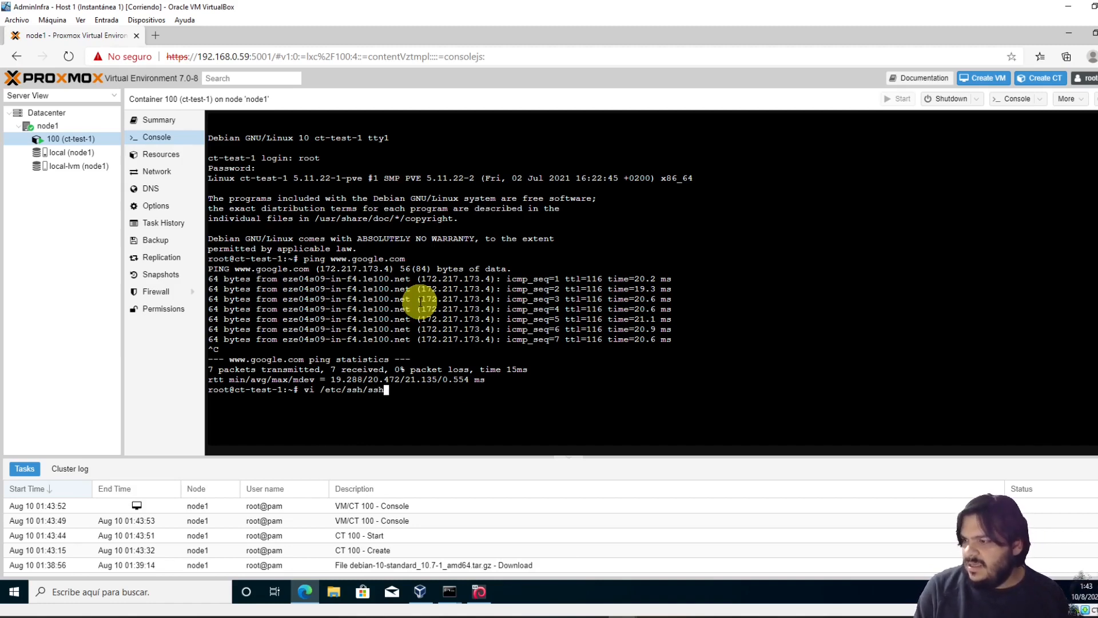
Open /etc/ssh/sshd_config in vi and search /PermitR to reach the PermitRootLogin prohibit-password line
key("Tab")
key("Tab")
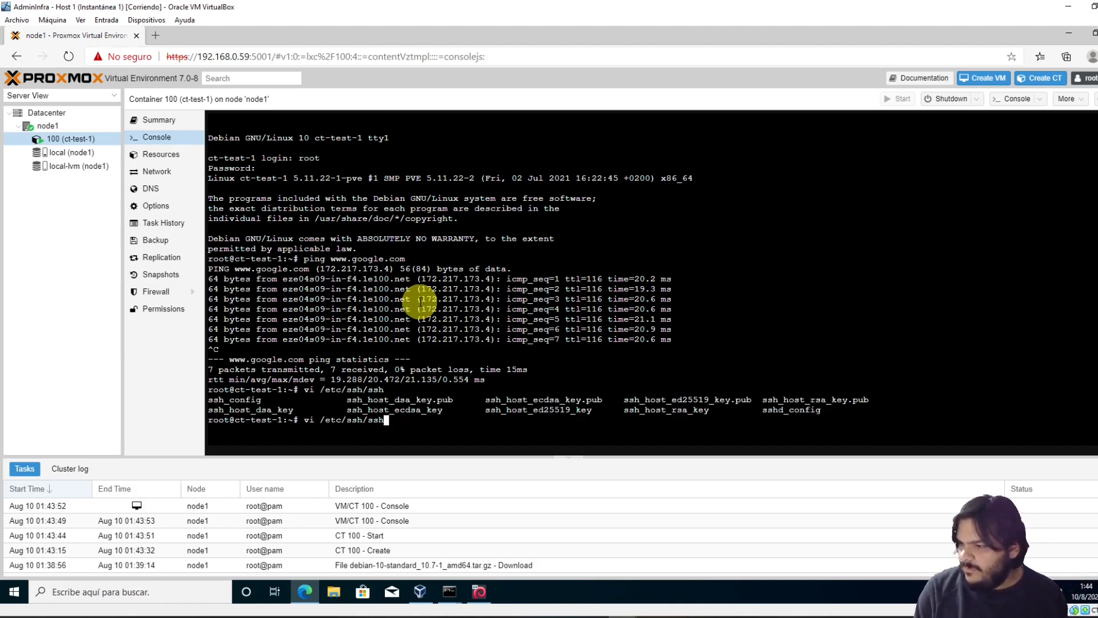
type("d")
key("Tab")
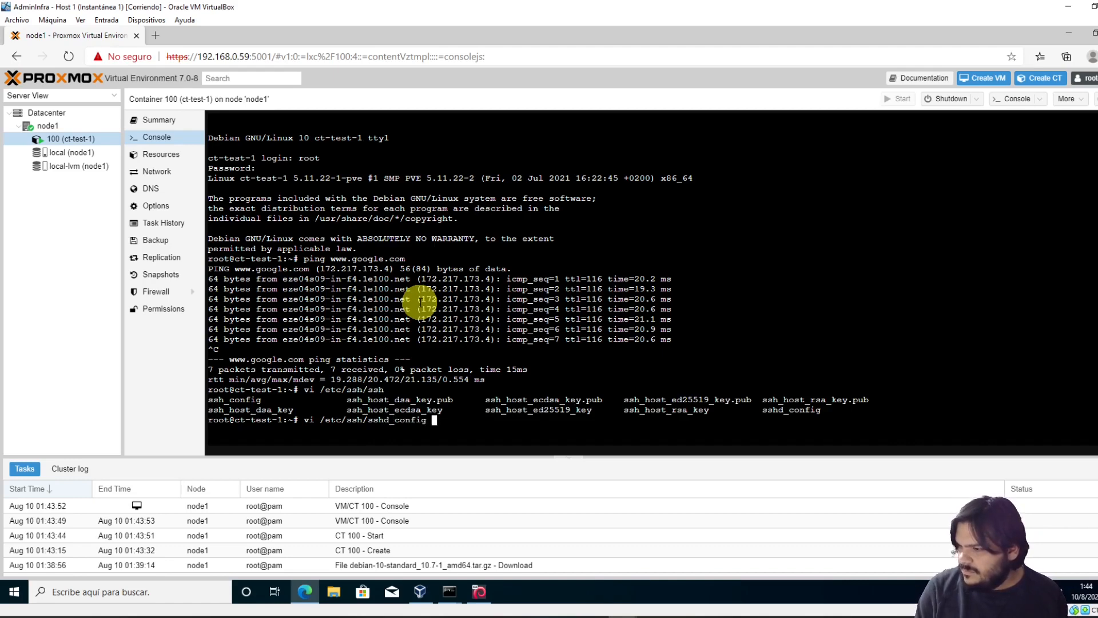
key("Return")
key("Down")
key("Down")
key("Down")
key("Down")
key("Down")
key("Down")
key("Down")
key("Down")
key("Down")
key("Down")
key("Down")
key("Down")
key("Down")
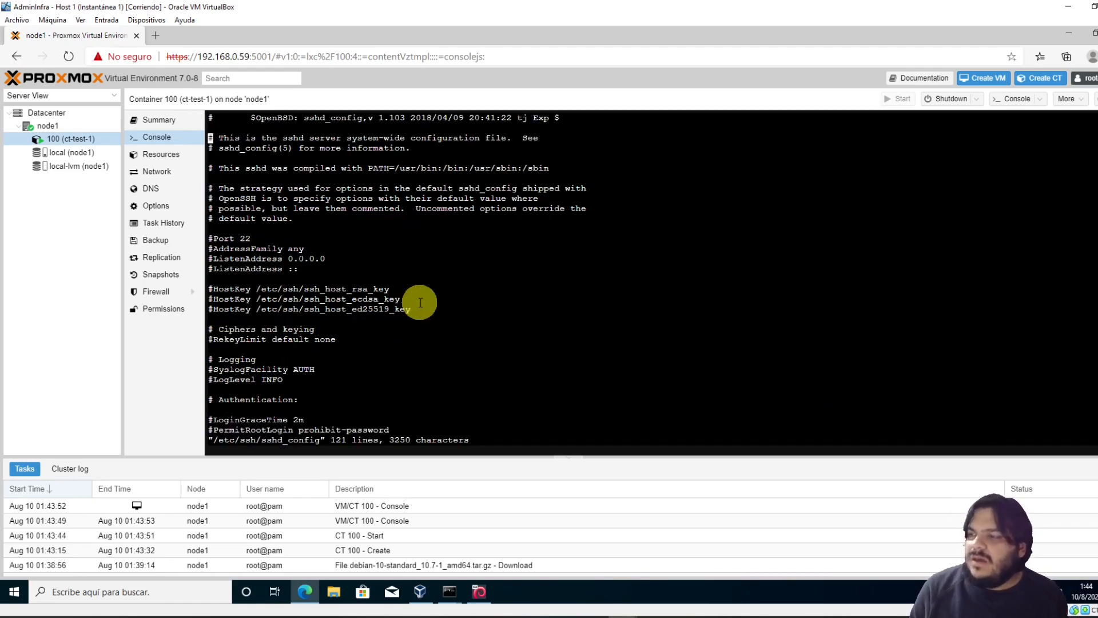
key("Down")
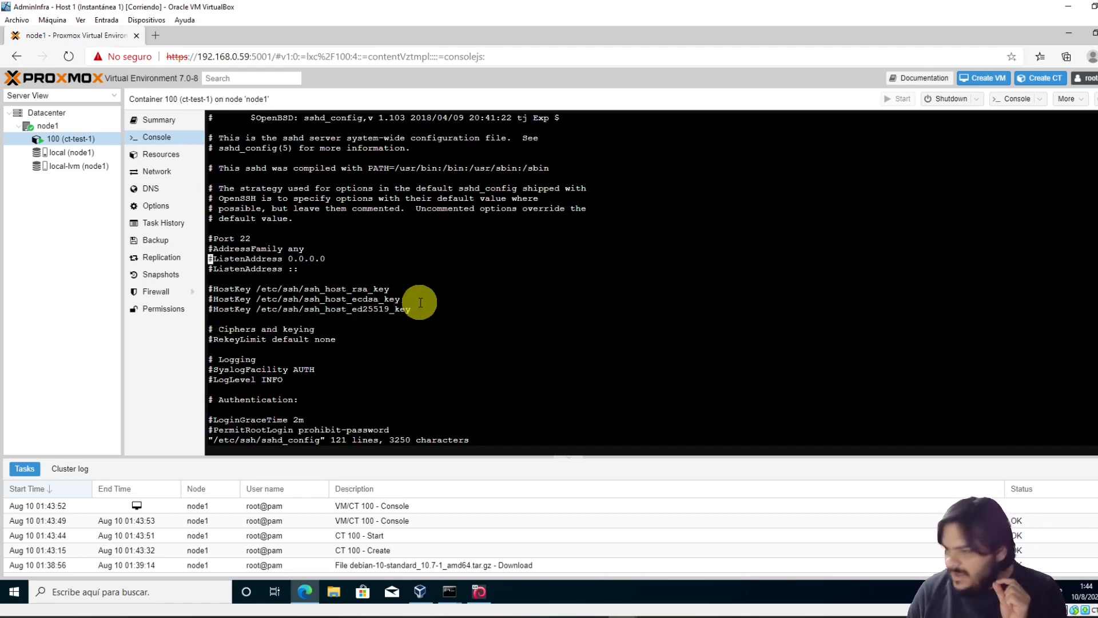
type("/Permi")
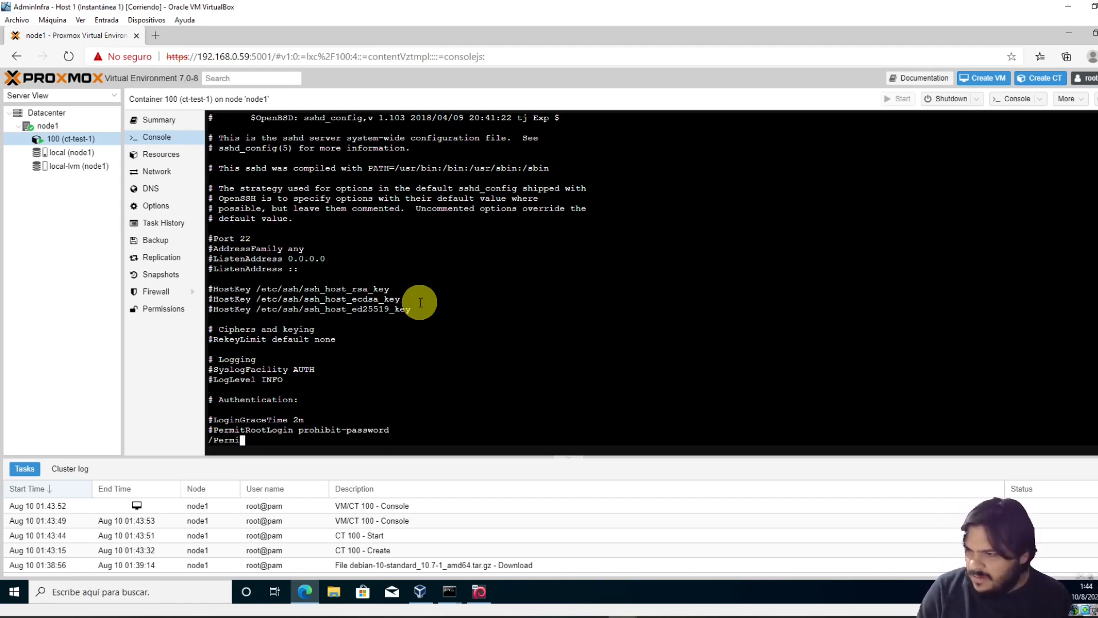
type("tR")
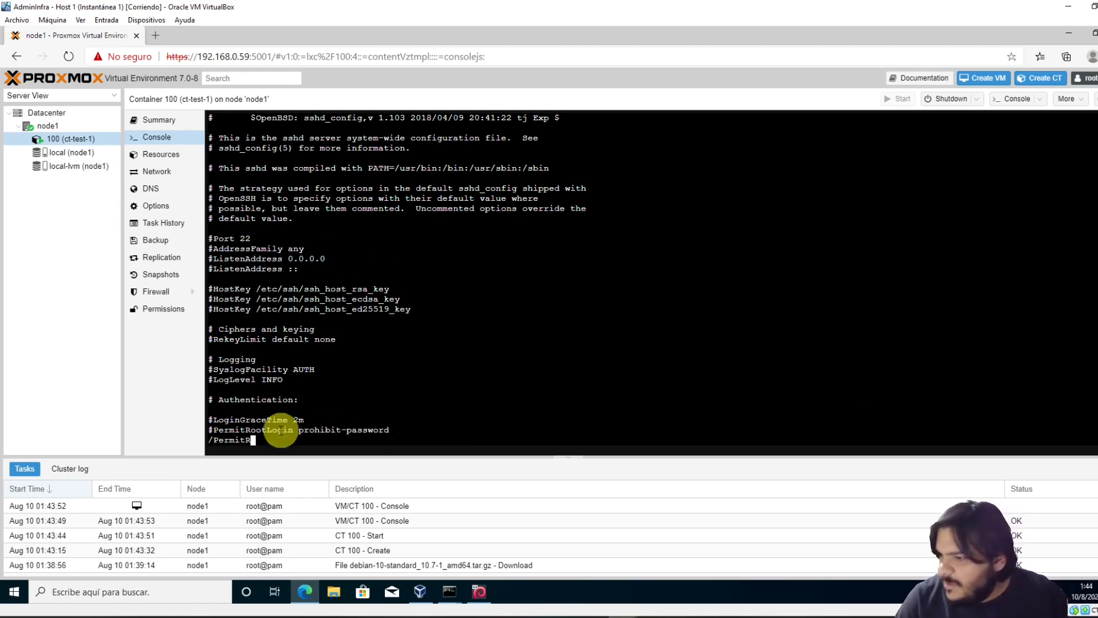
left_click_drag(218, 430, 293, 432)
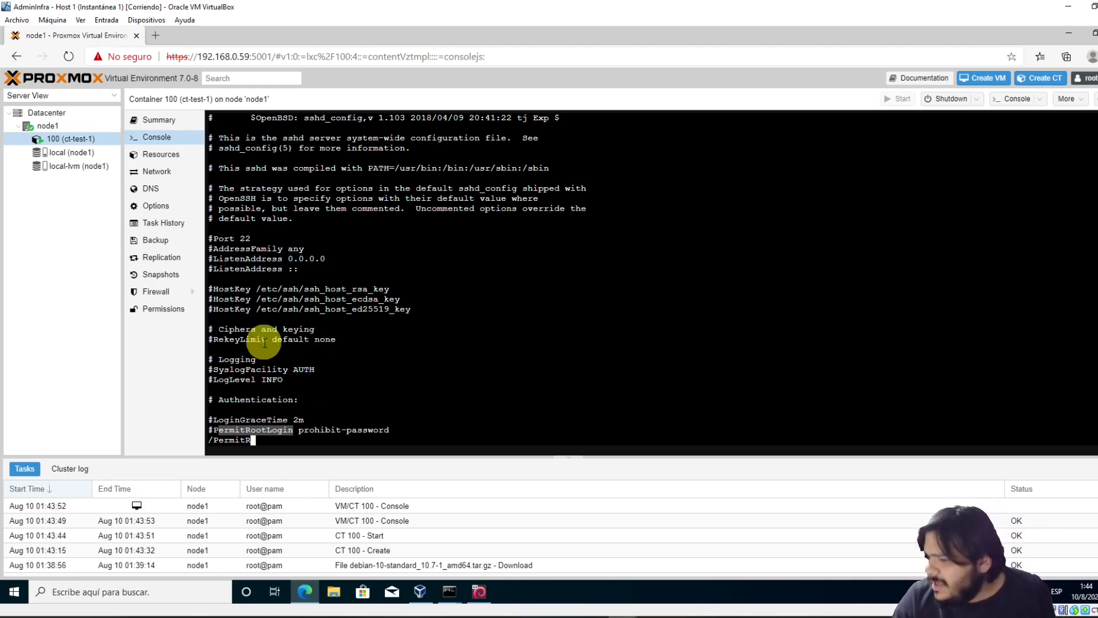
Stop the now-answering ping to 10.0.2.254 in node1's SSH session
mouse_move(452, 595)
left_click(501, 556)
left_click(311, 297)
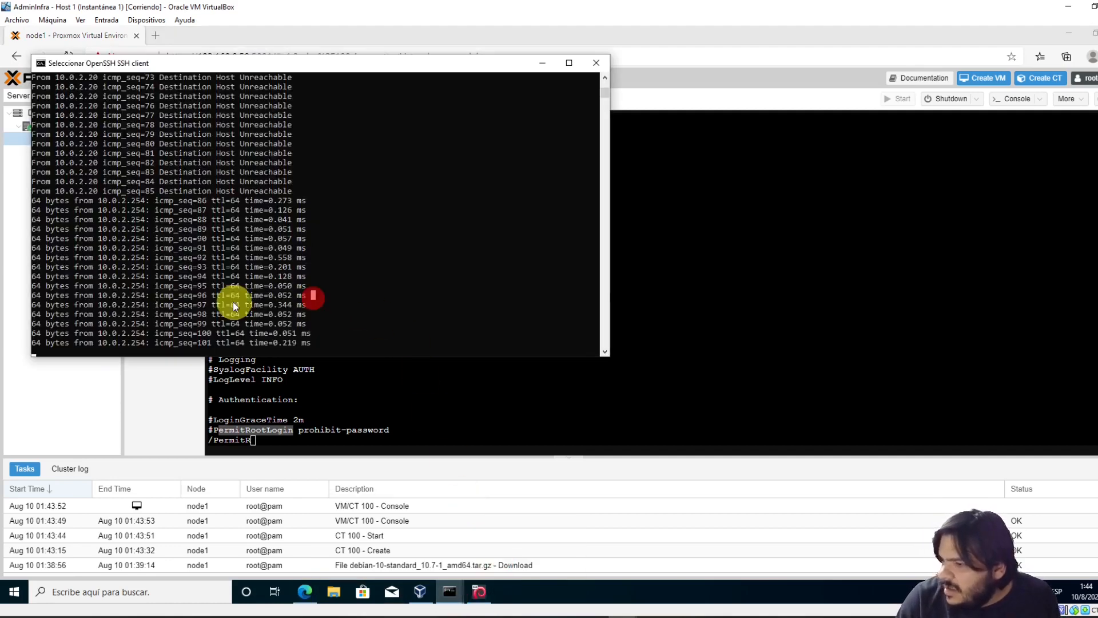
left_click_drag(104, 282, 163, 298)
key("Escape")
left_click_drag(98, 305, 154, 314)
key("ctrl+c")
key("ctrl+c")
key("Up")
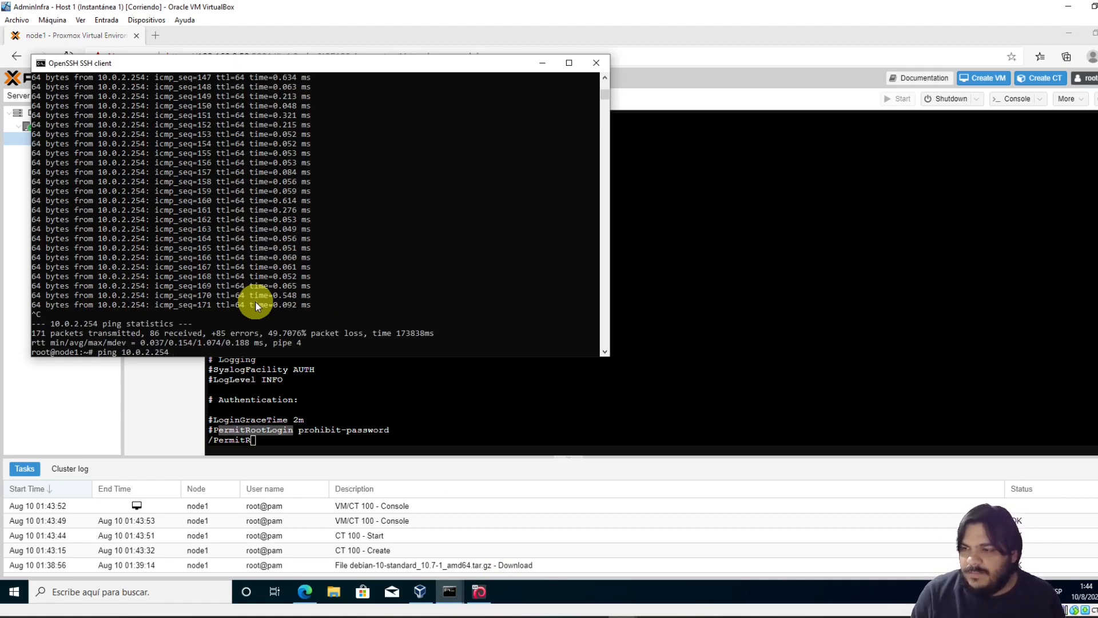
key("ctrl+c")
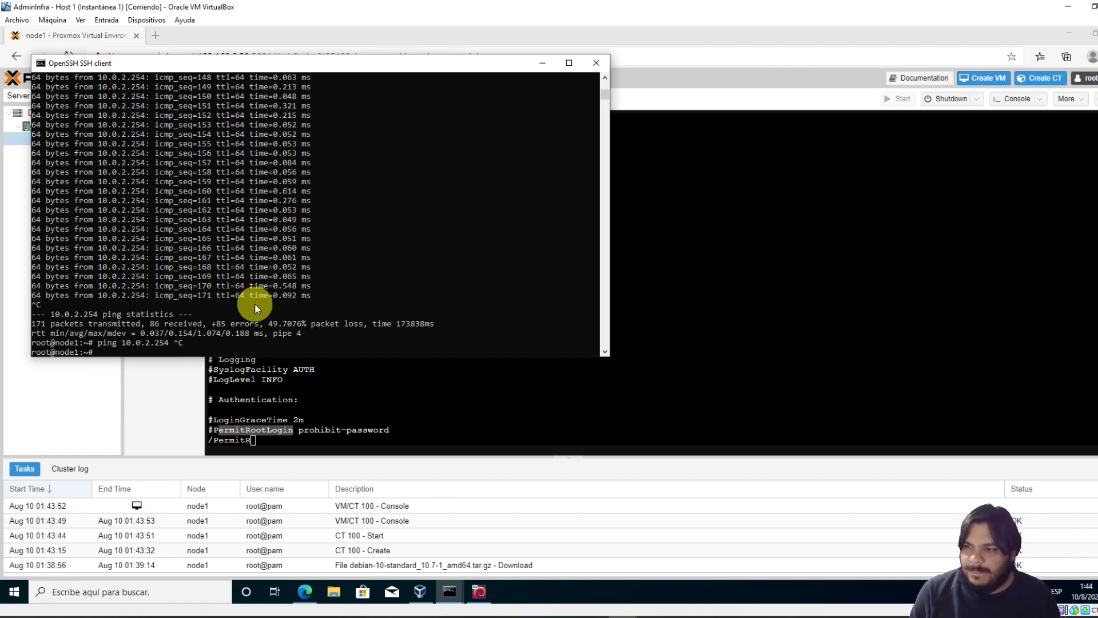
type("ssh r")
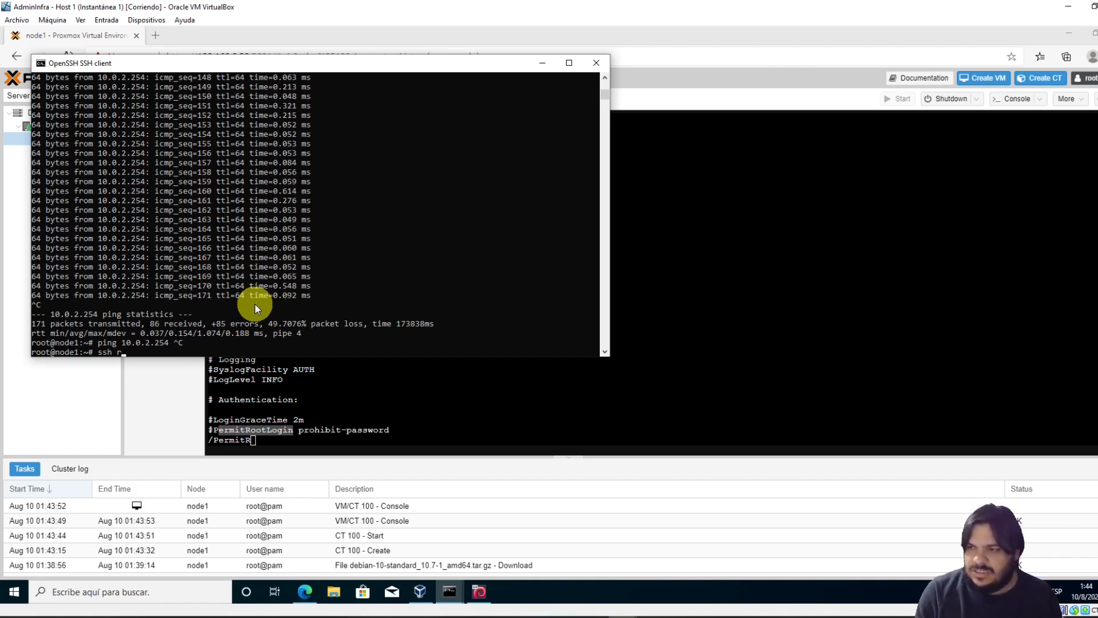
type("oot@10.")
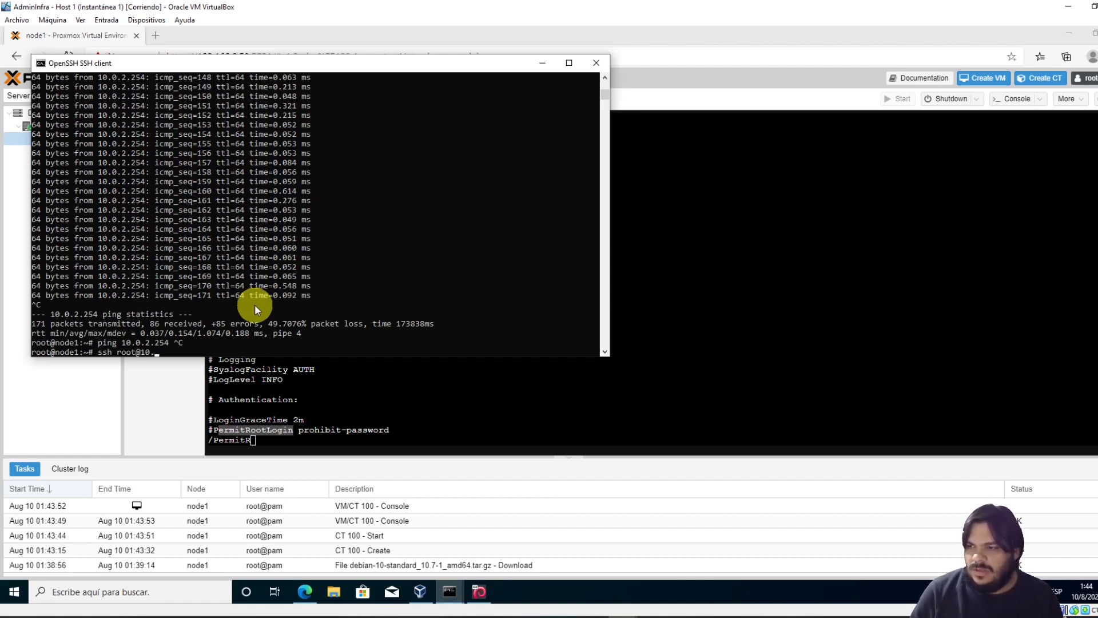
type("0.2.254")
key("Return")
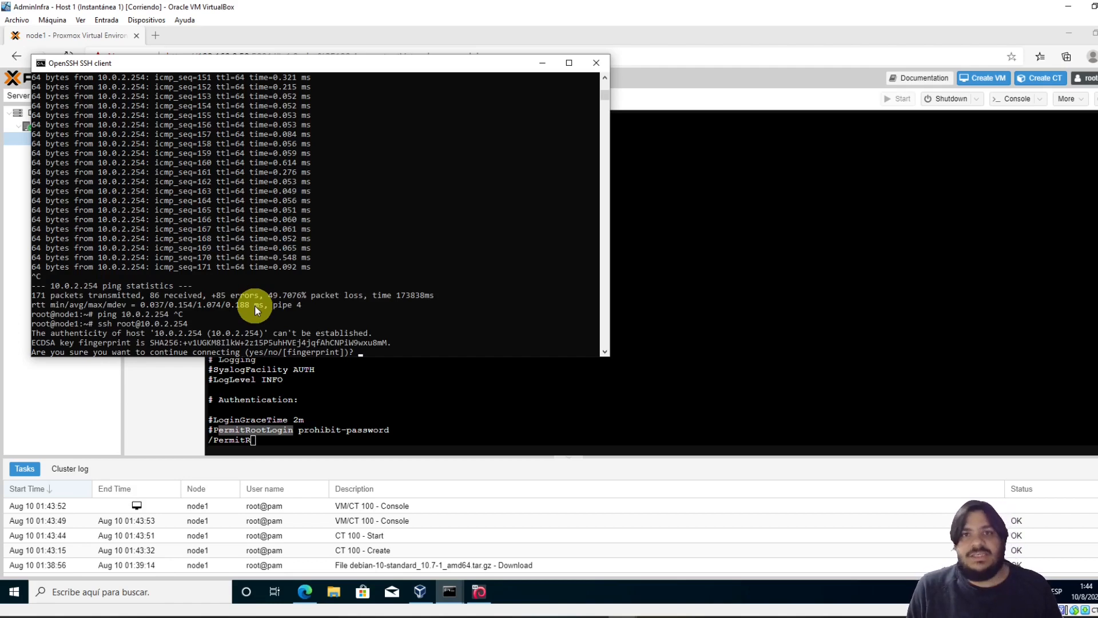
type("yes")
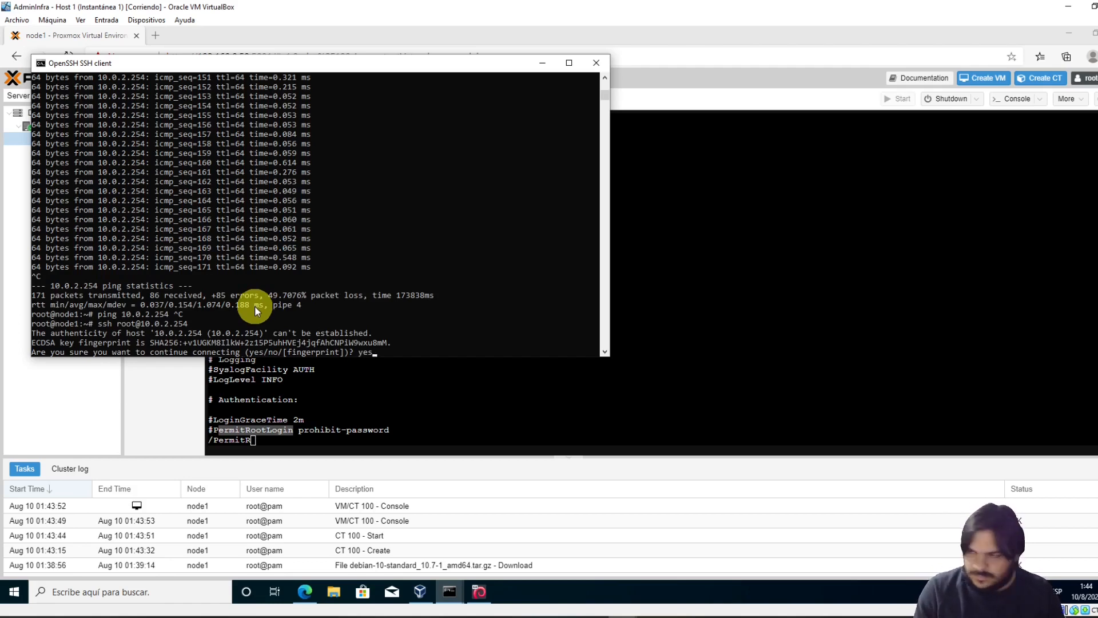
key("Return")
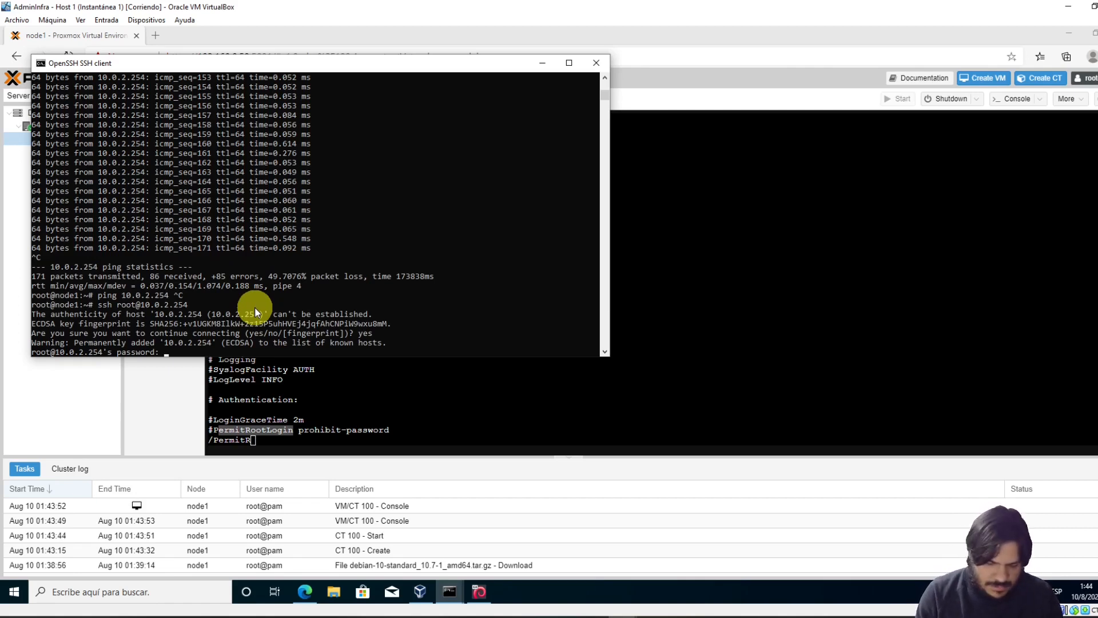
key("Return")
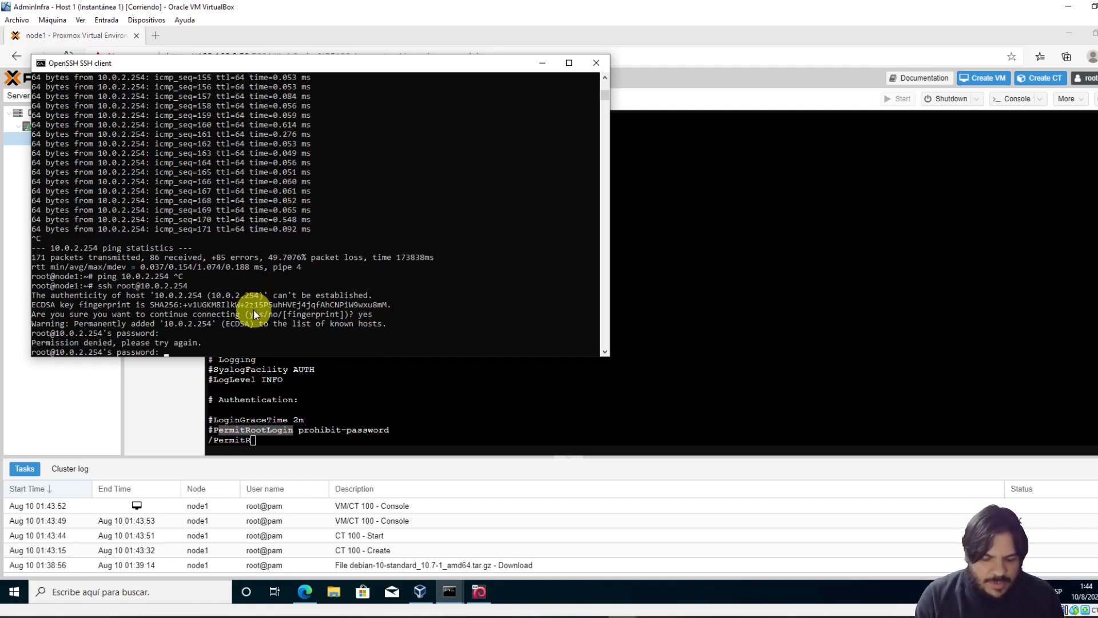
key("Return")
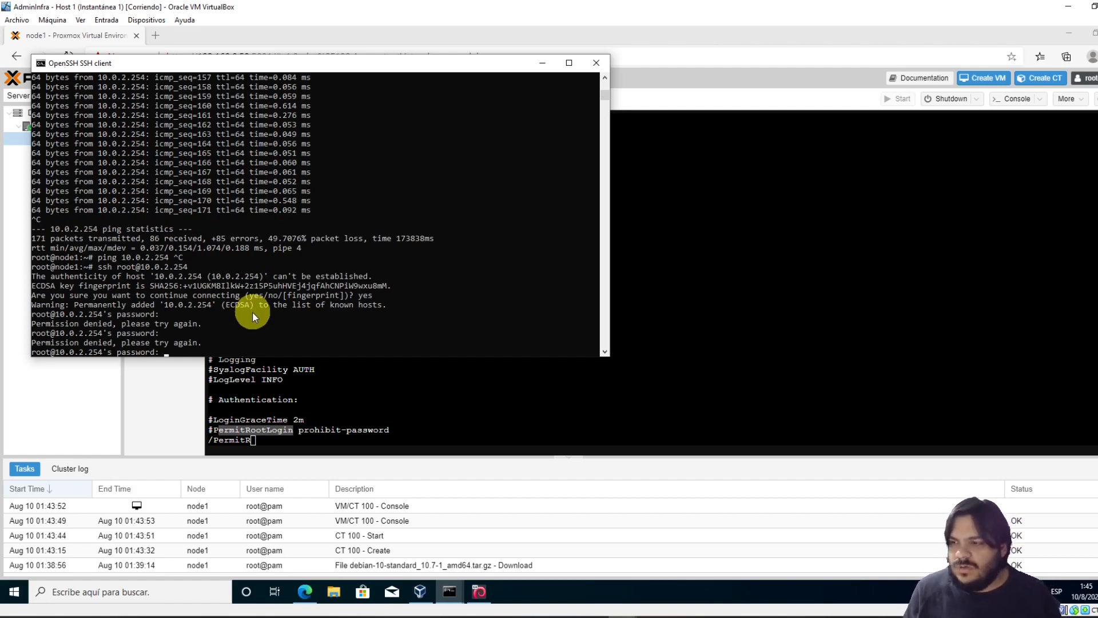
key("ctrl+c")
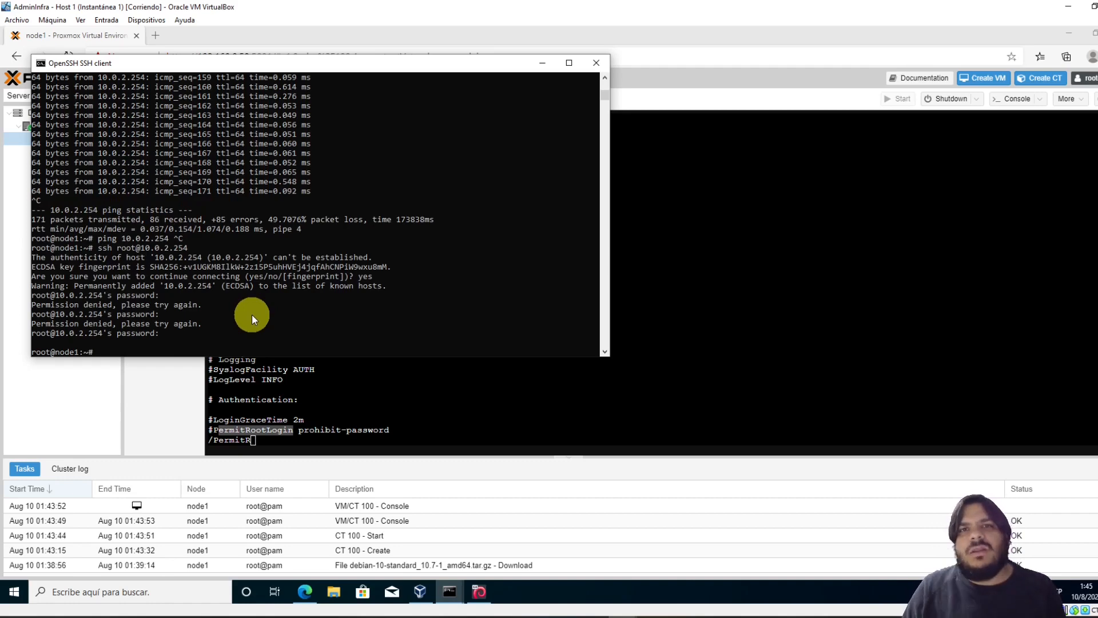
Open the Proxmox VE 7 machine's network port forwarding rules and add a new rule
left_click(422, 593)
left_click(430, 117)
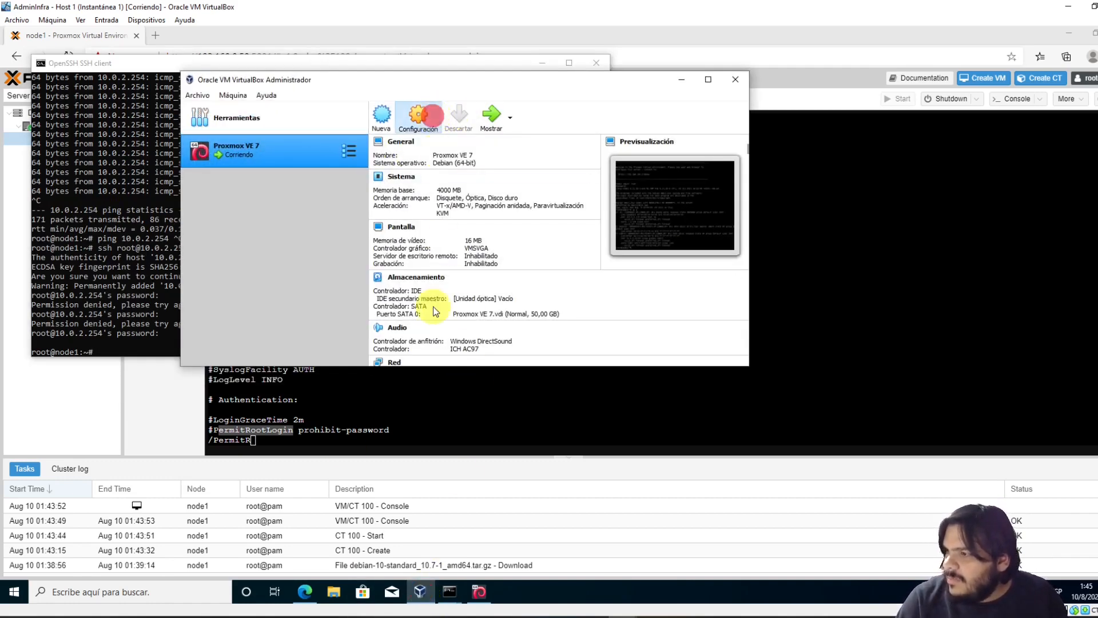
left_click(295, 191)
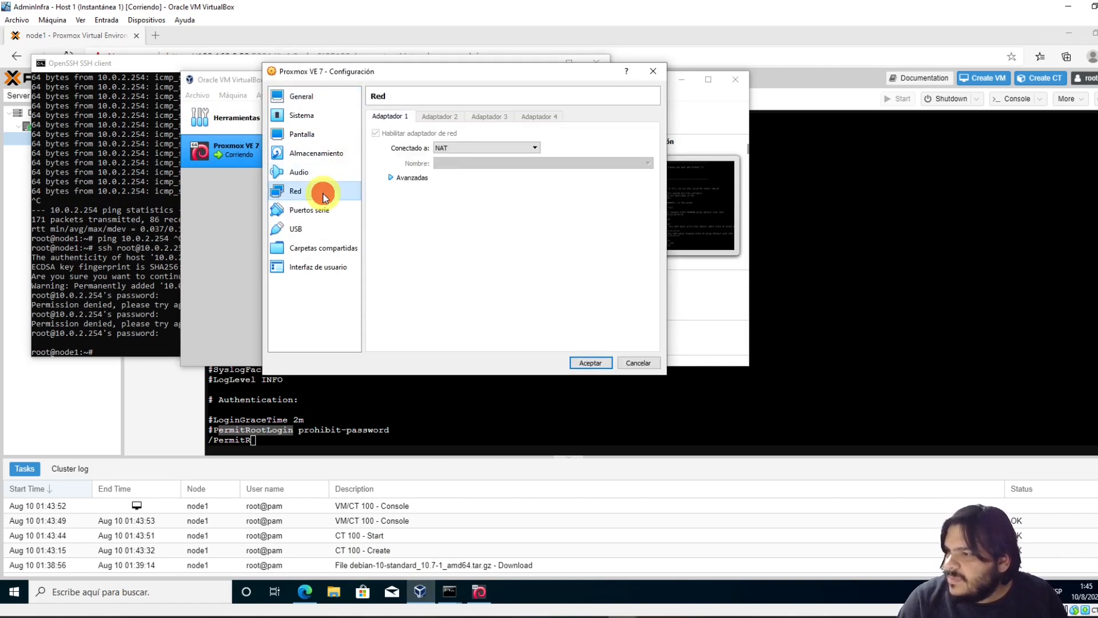
left_click(412, 180)
left_click(489, 254)
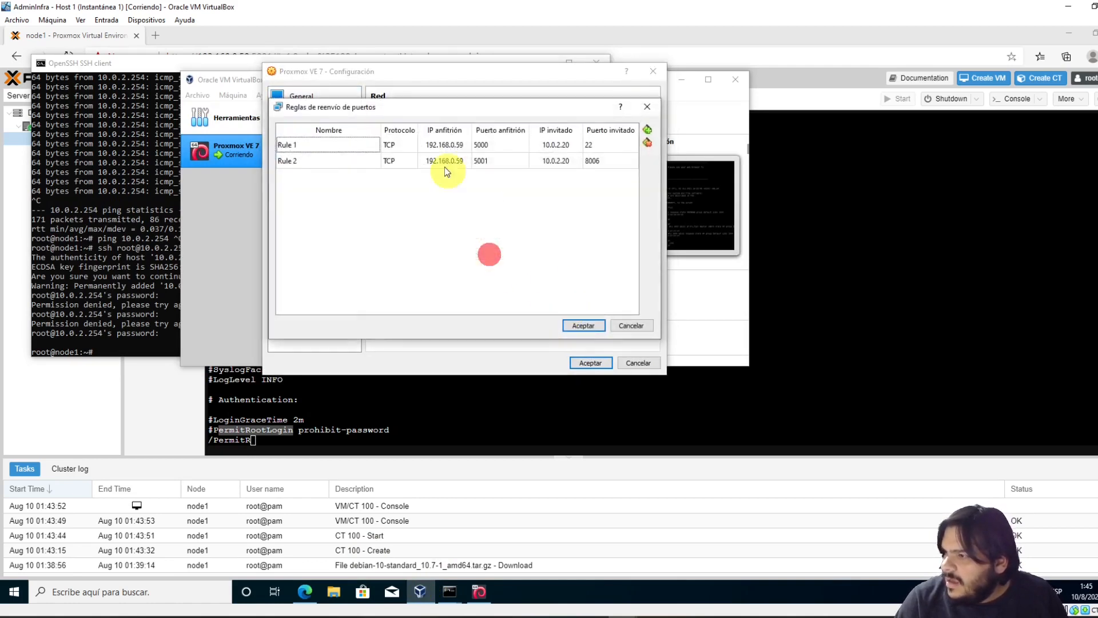
left_click(647, 129)
Set Rule 3's host IP to 192.168.0.59 and host port to 6000
left_click(430, 178)
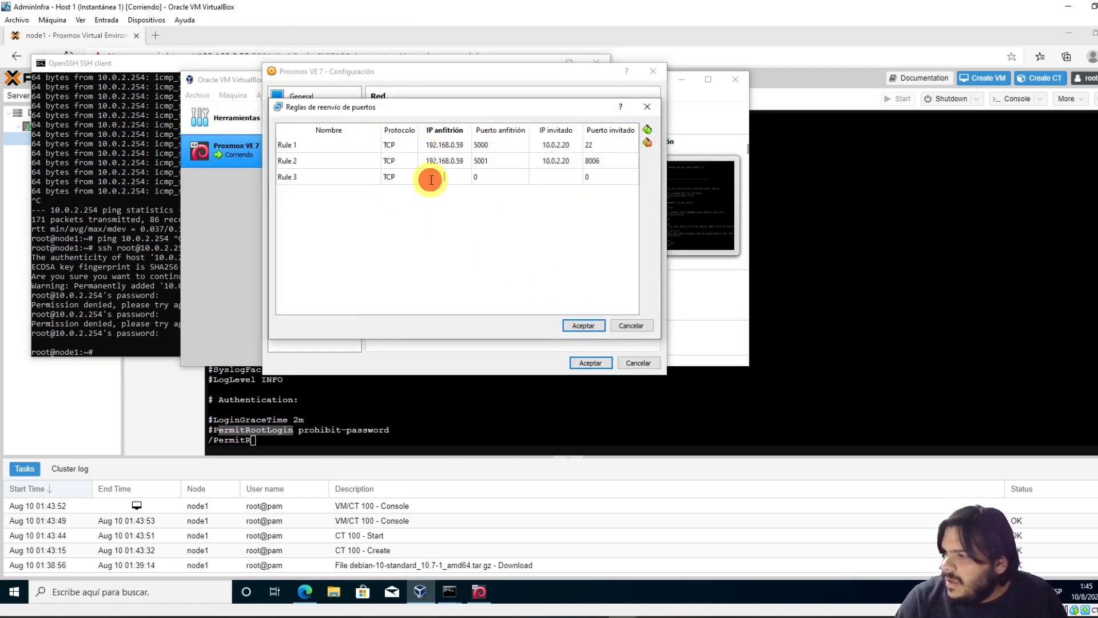
type("192.16")
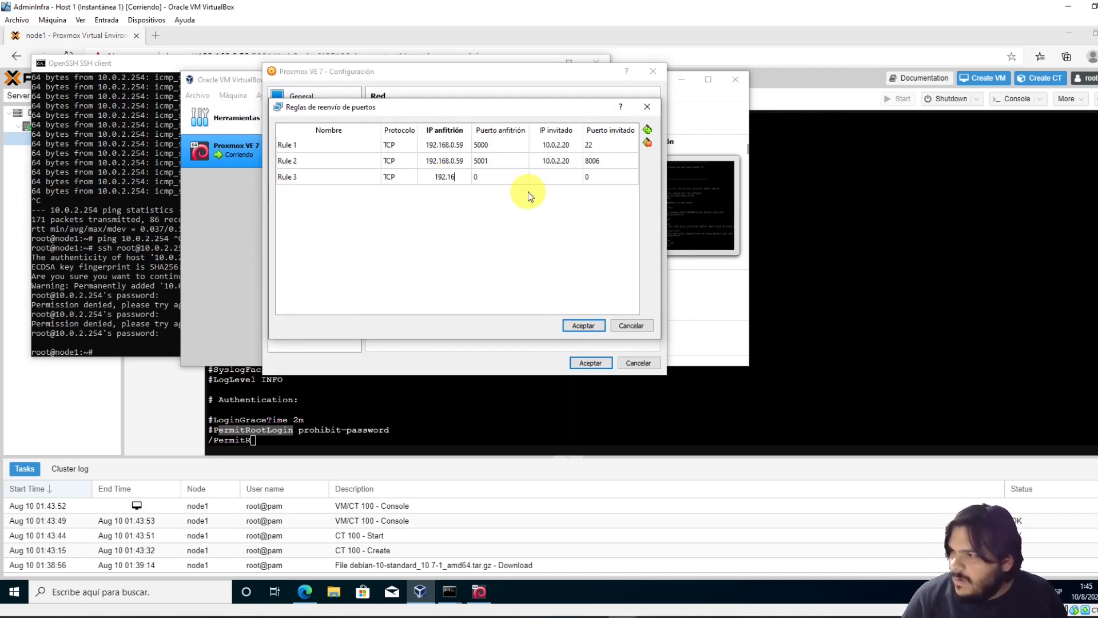
type("8.0.59")
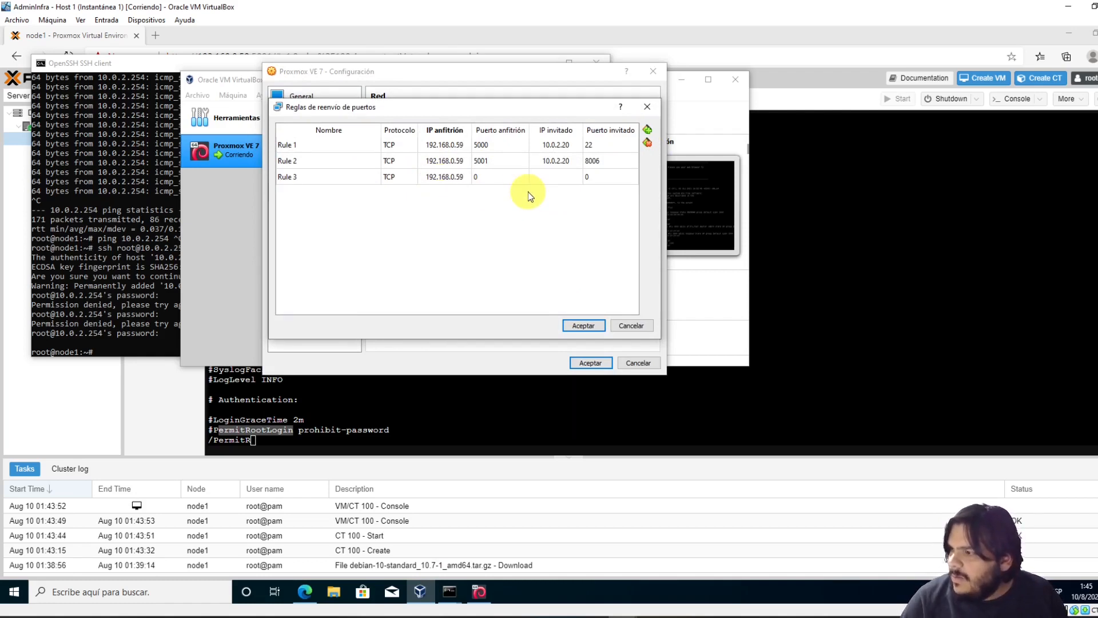
key("Tab")
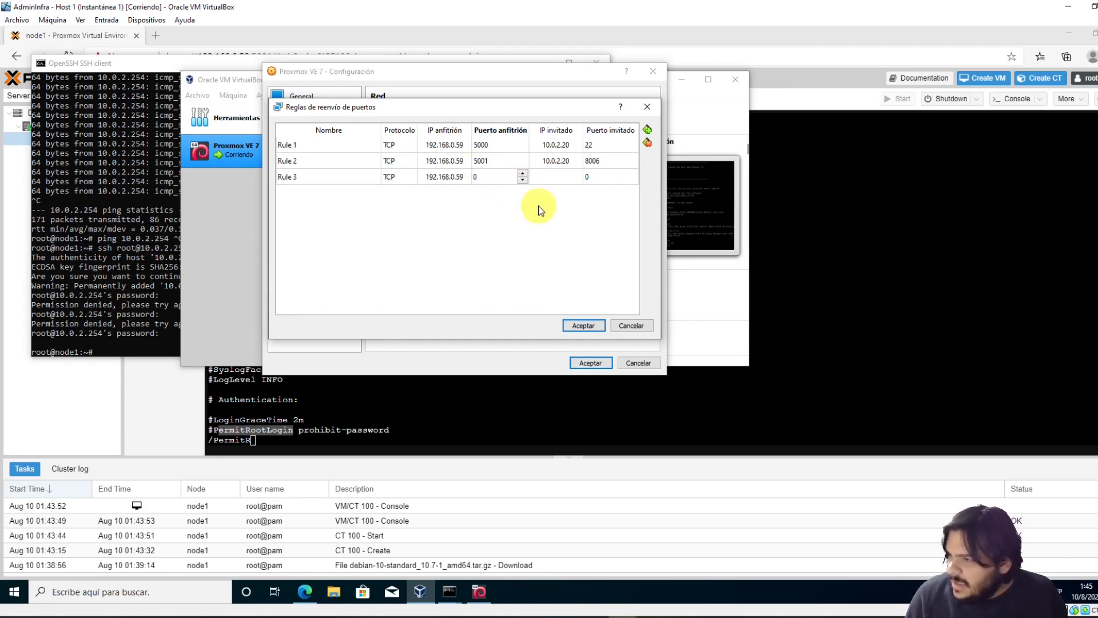
type("520")
key("BackSpace")
key("BackSpace")
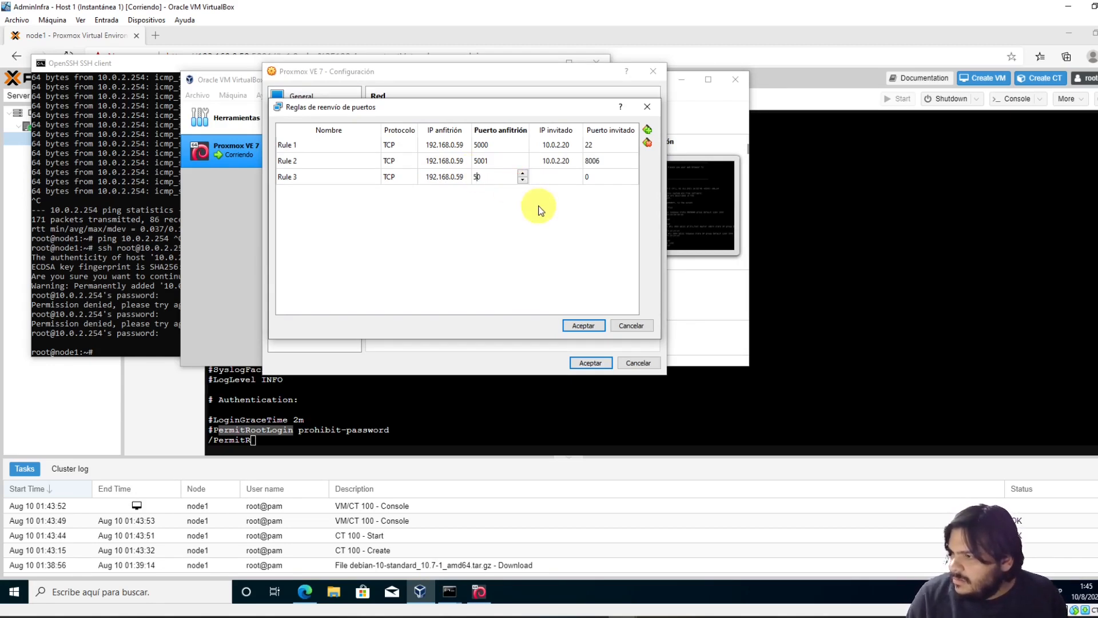
key("ctrl+a")
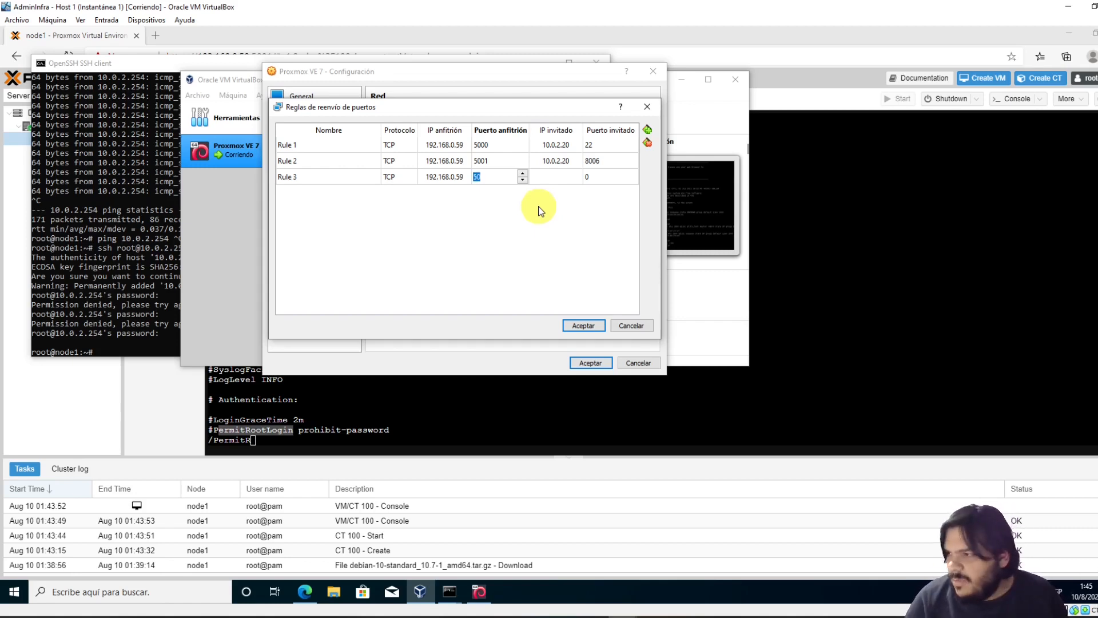
type("6000")
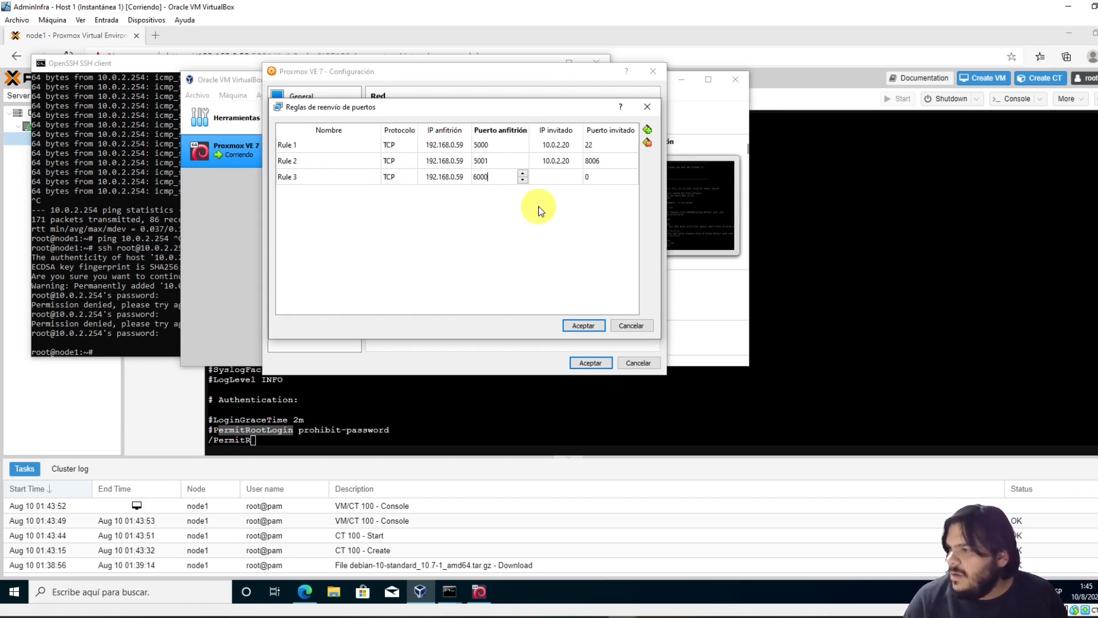
Point Rule 3 to guest 10.0.2.254 port 22 and save the network settings
double_click(558, 177)
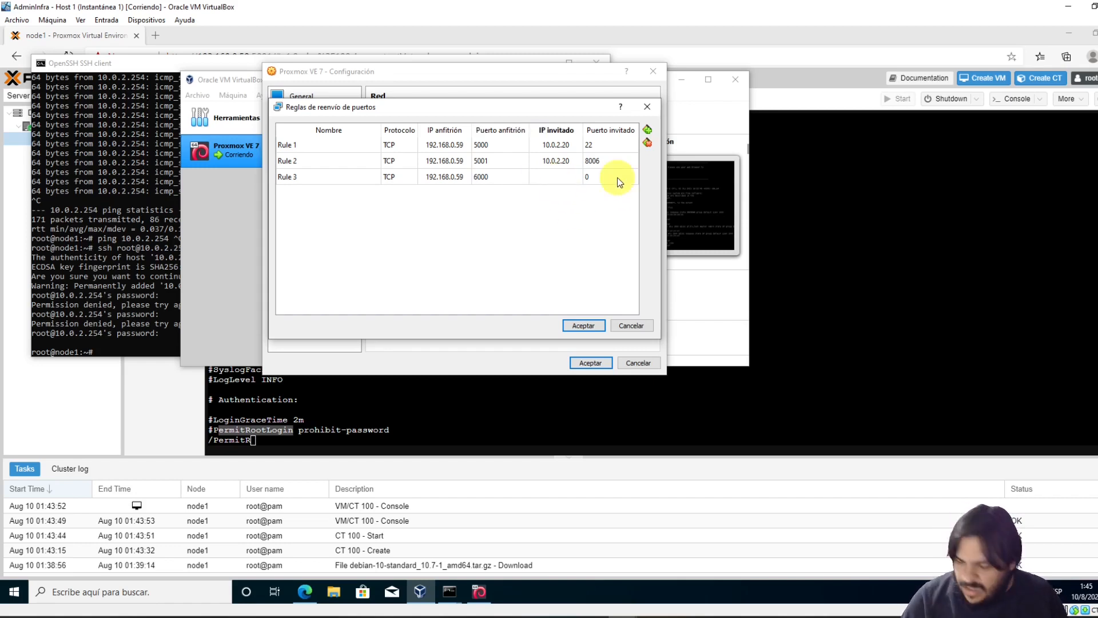
type("10.0.2.254")
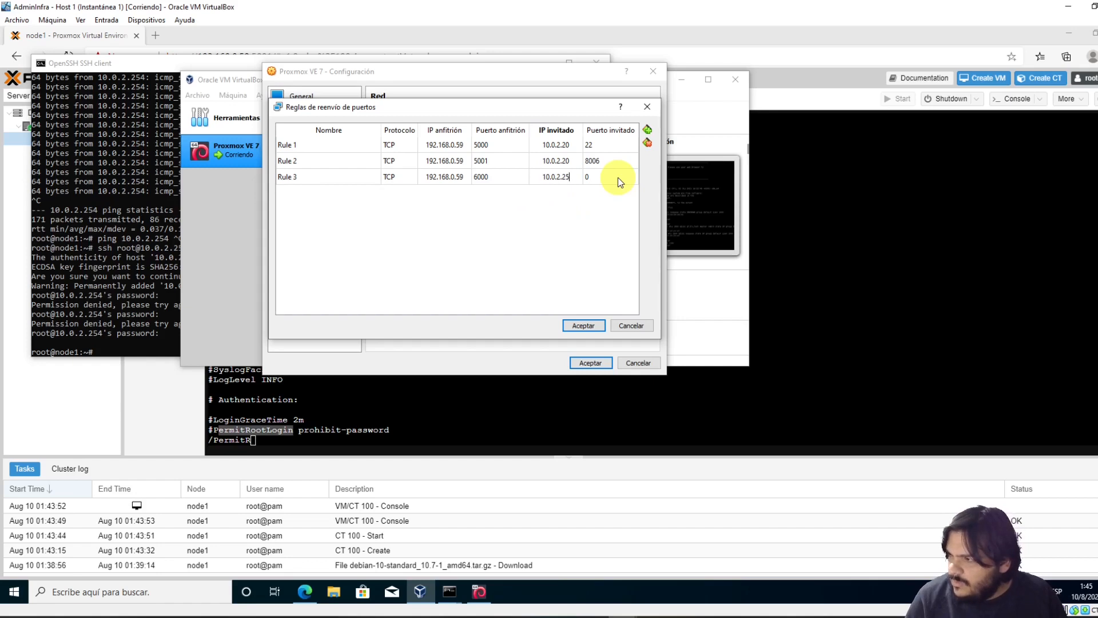
double_click(597, 172)
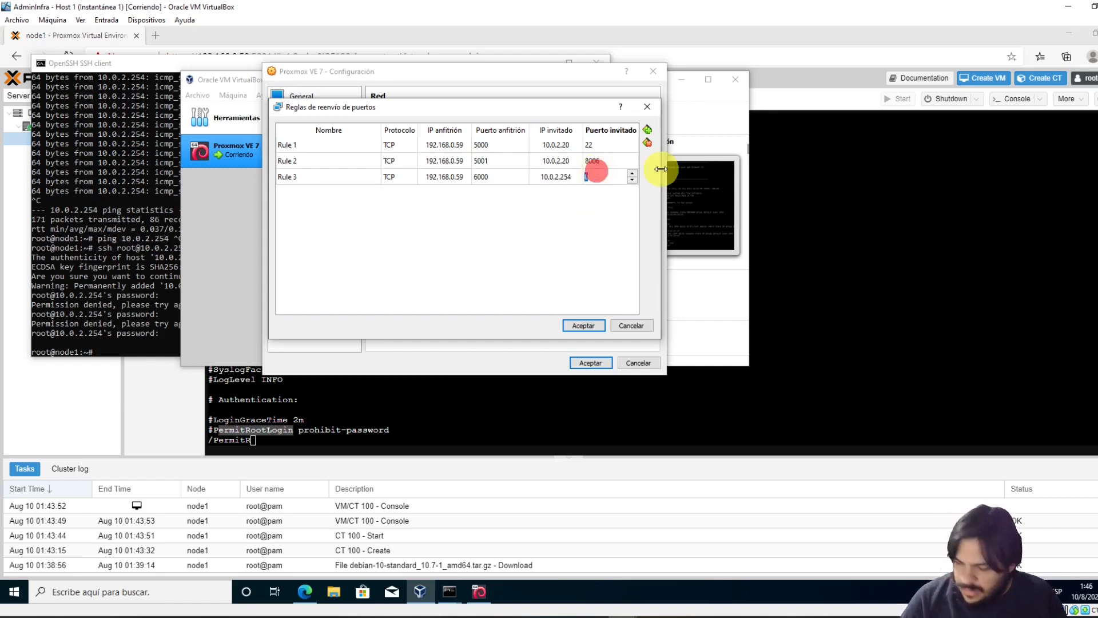
type("22")
key("Return")
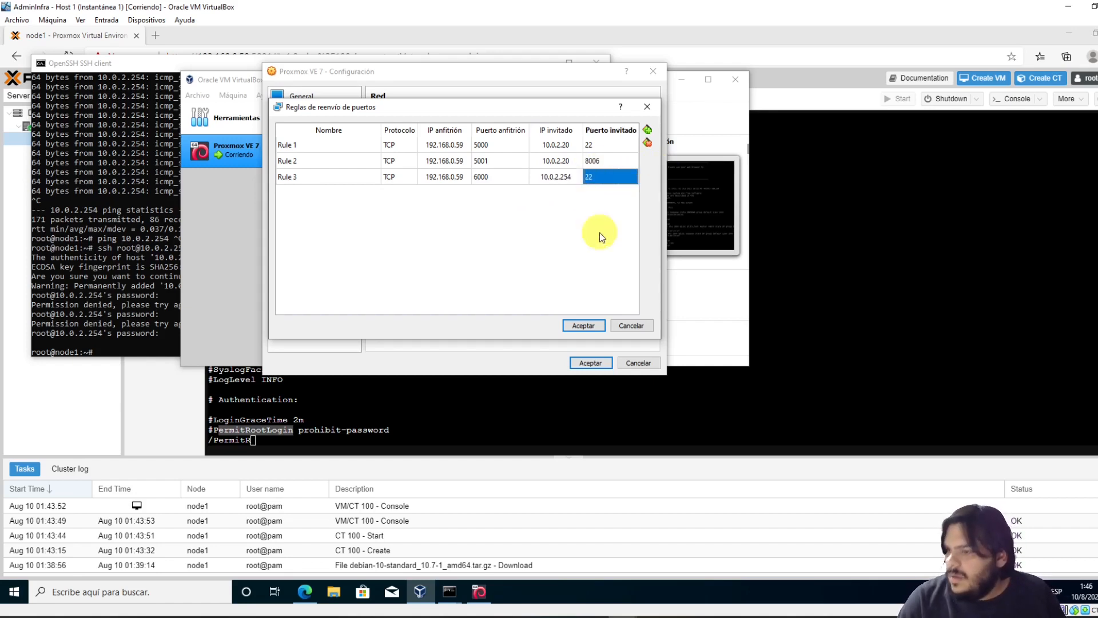
left_click(586, 326)
left_click(590, 362)
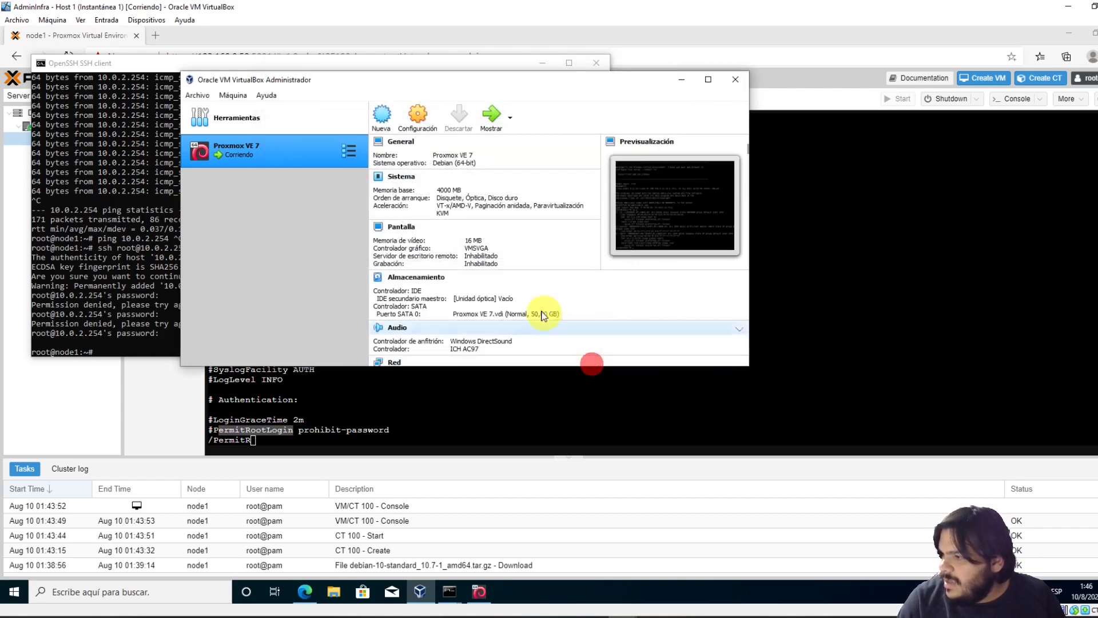
left_click(69, 283)
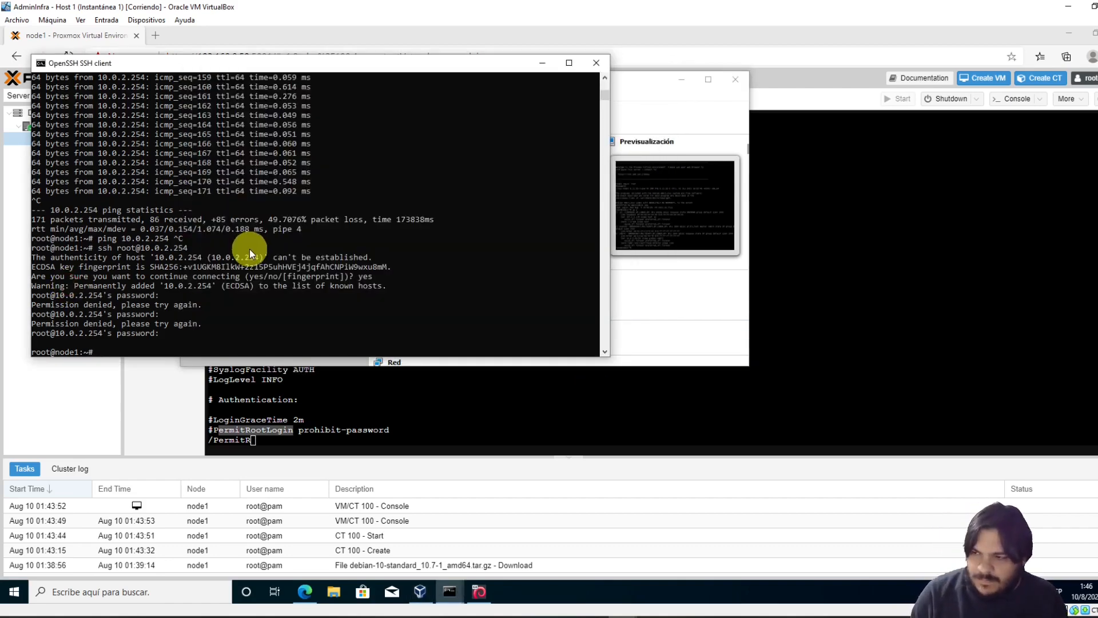
type("exit")
key("Return")
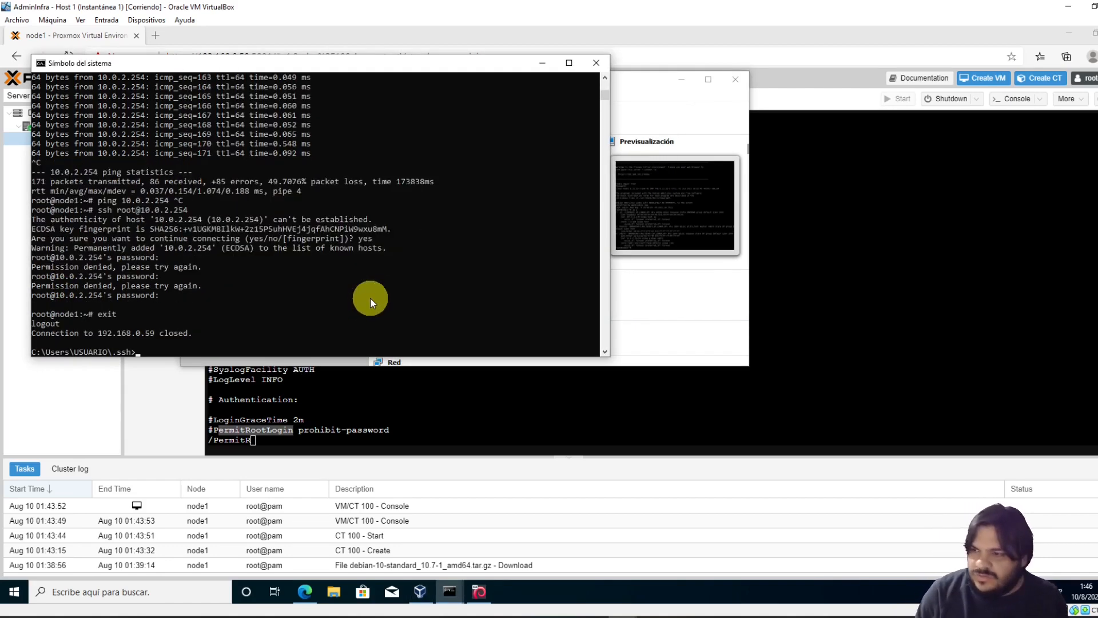
type("ssh root@")
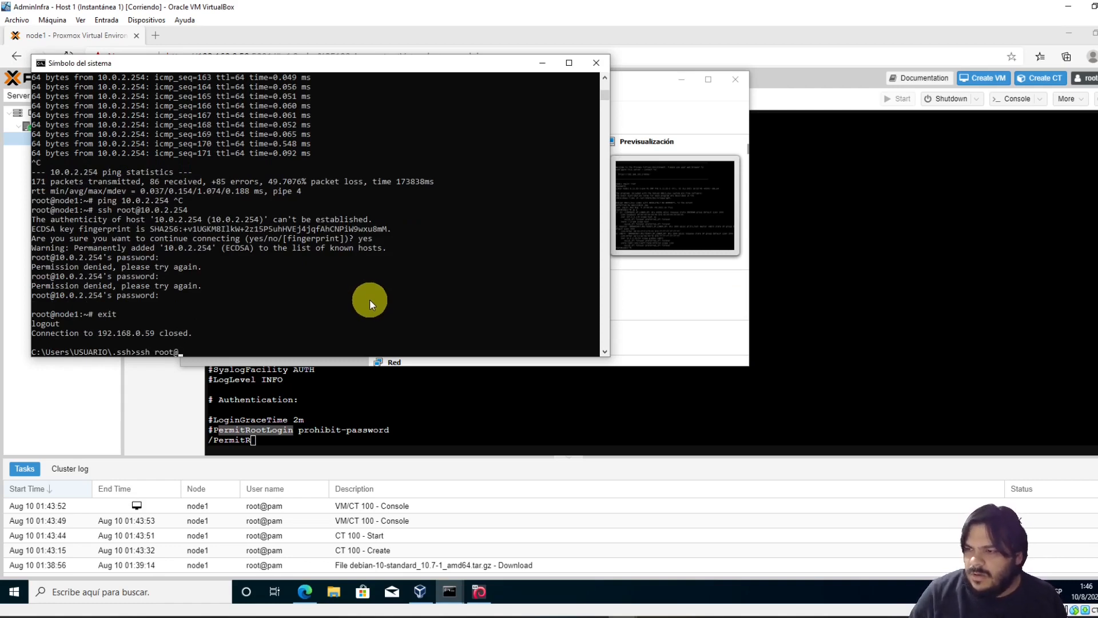
type("192.168.0.59")
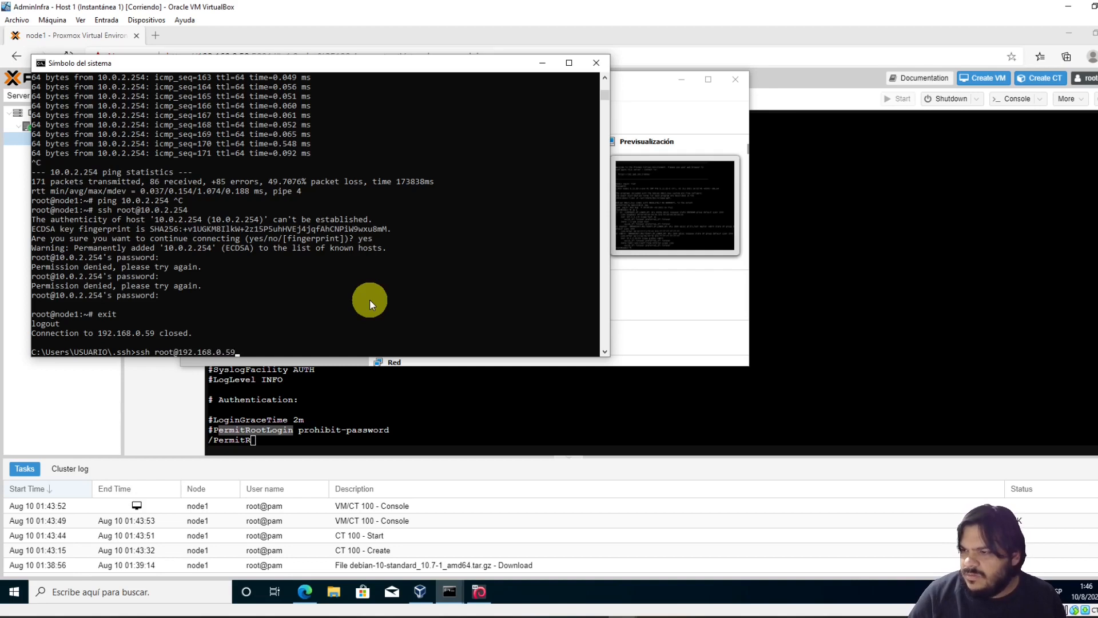
type(" -p 600")
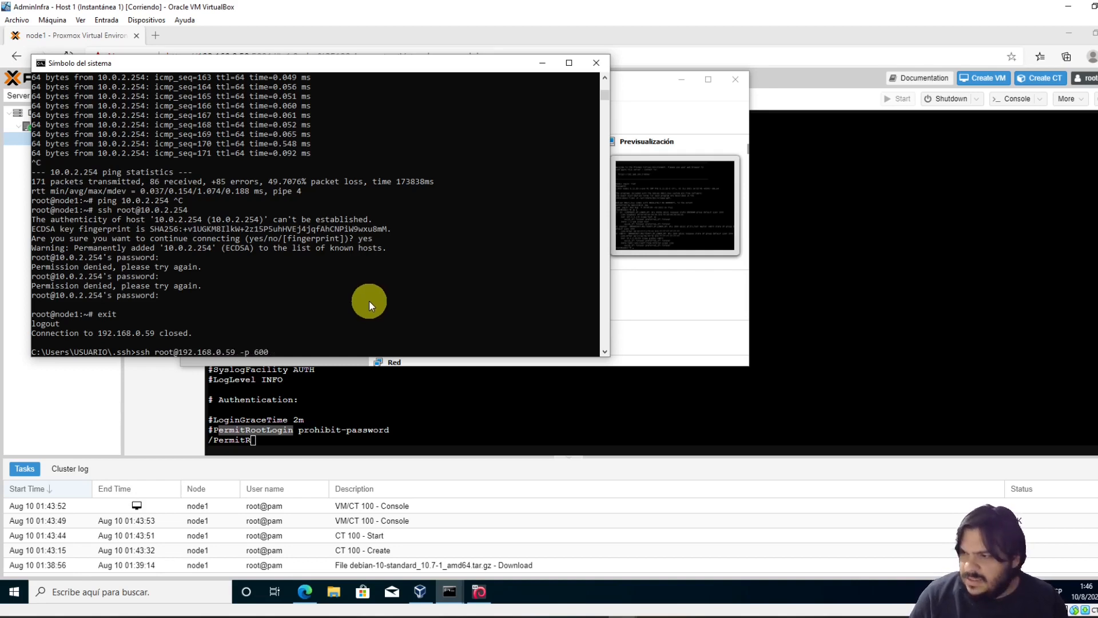
type("0")
key("Return")
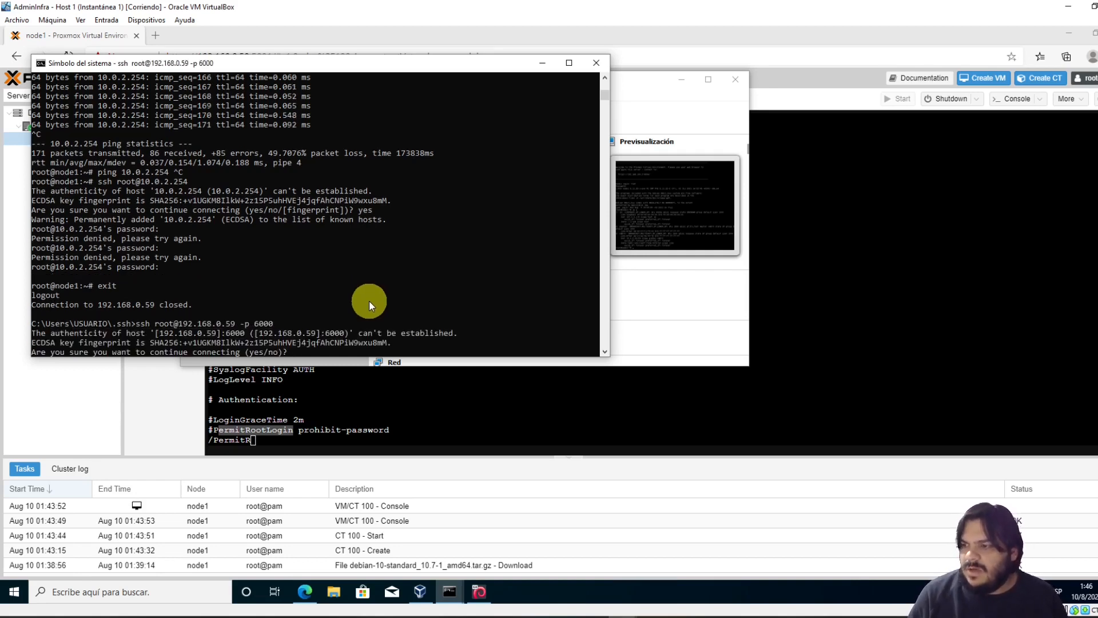
Quit vi with :q, leaving sshd_config unedited, and return to ct-test-1's root shell
left_click(409, 423)
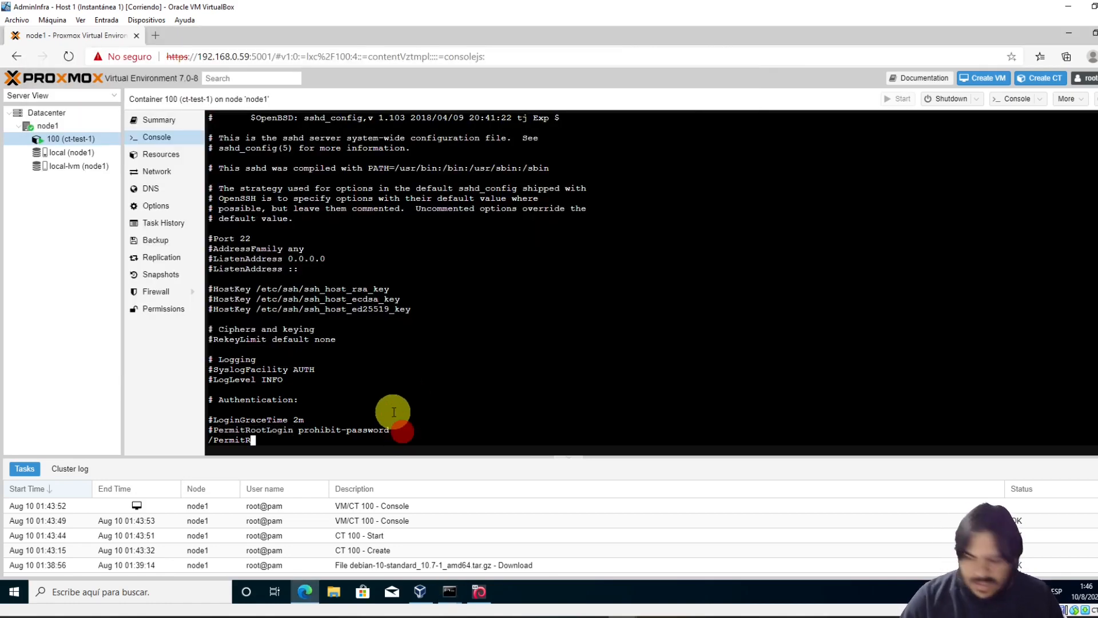
type(":q")
key("Return")
type(":q")
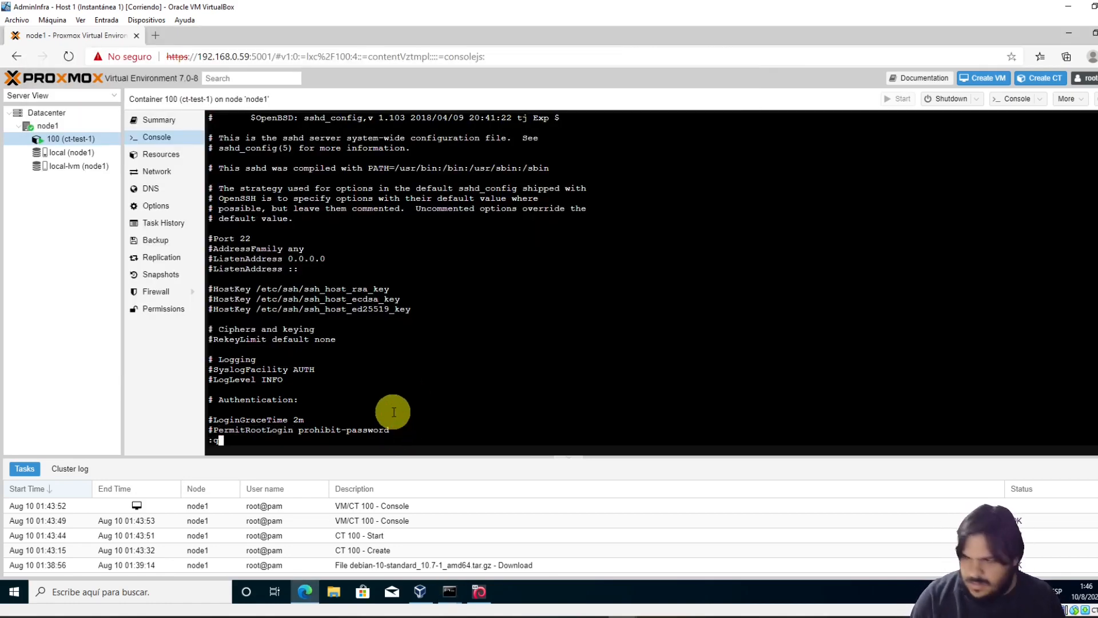
key("Return")
type(":")
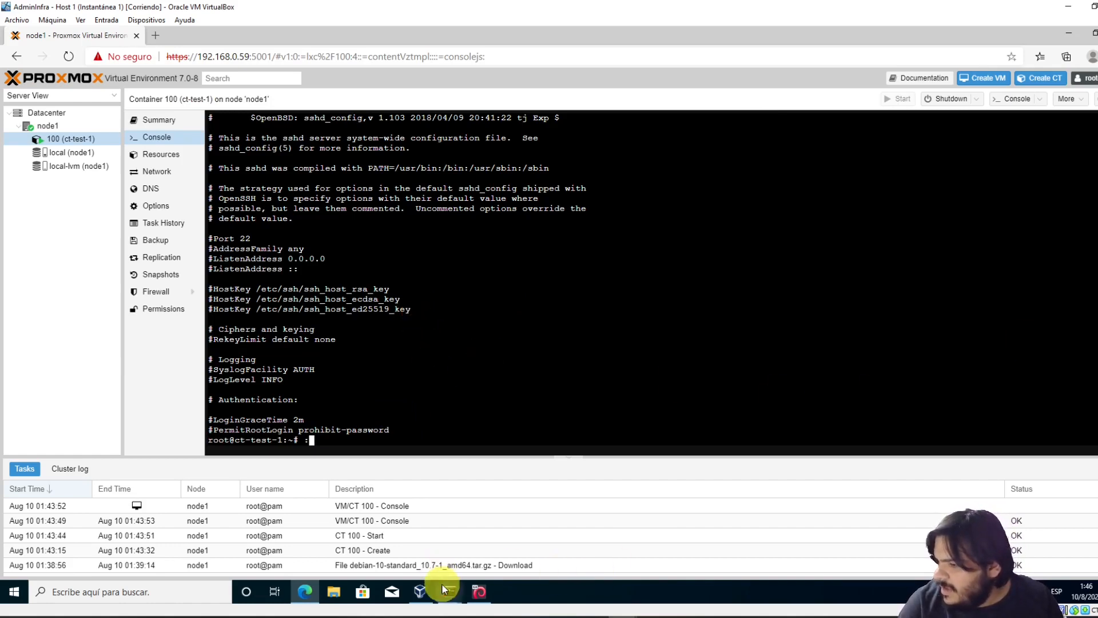
Copy the ECDSA fingerprint and trust the container's host key on port 6000 by answering yes
mouse_move(450, 592)
left_click(403, 551)
scroll(343, 400, "up", 5)
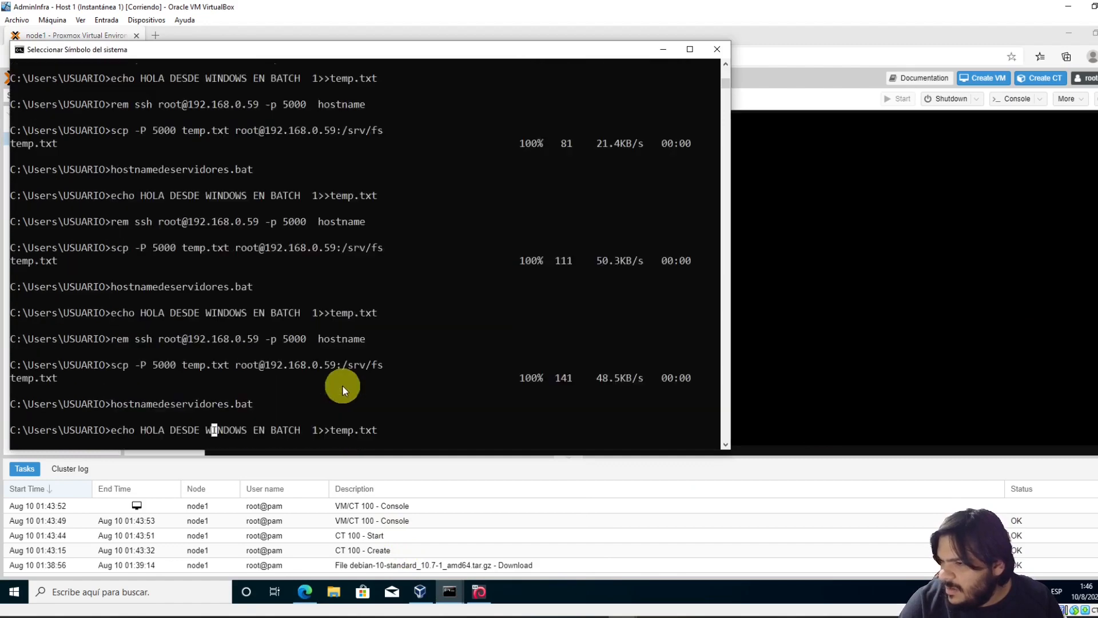
scroll(345, 393, "down", 5)
mouse_move(451, 595)
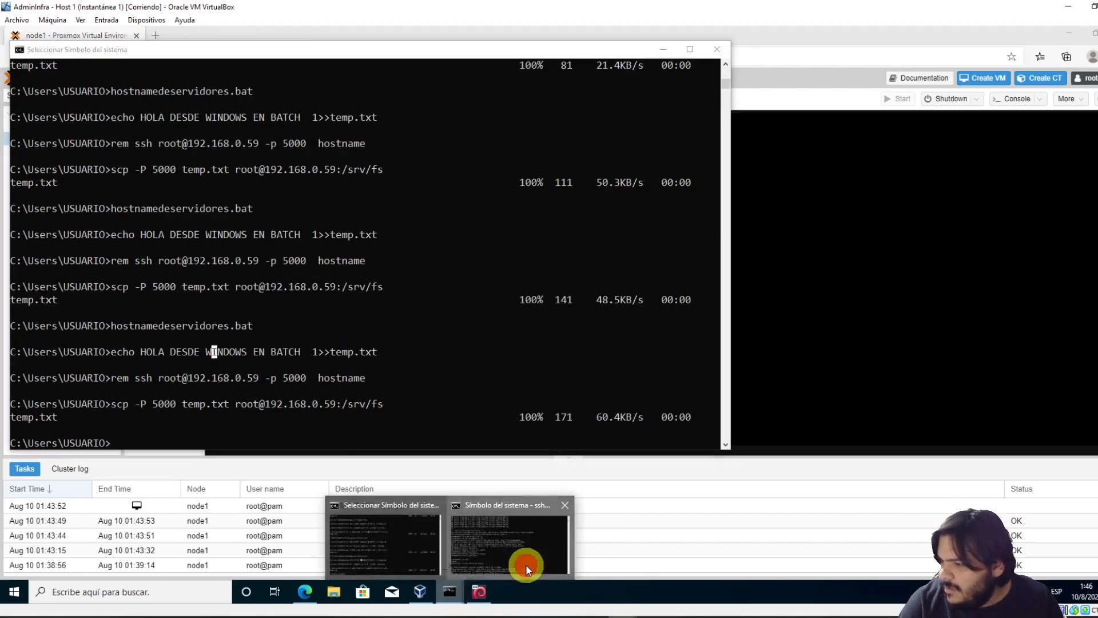
left_click(522, 566)
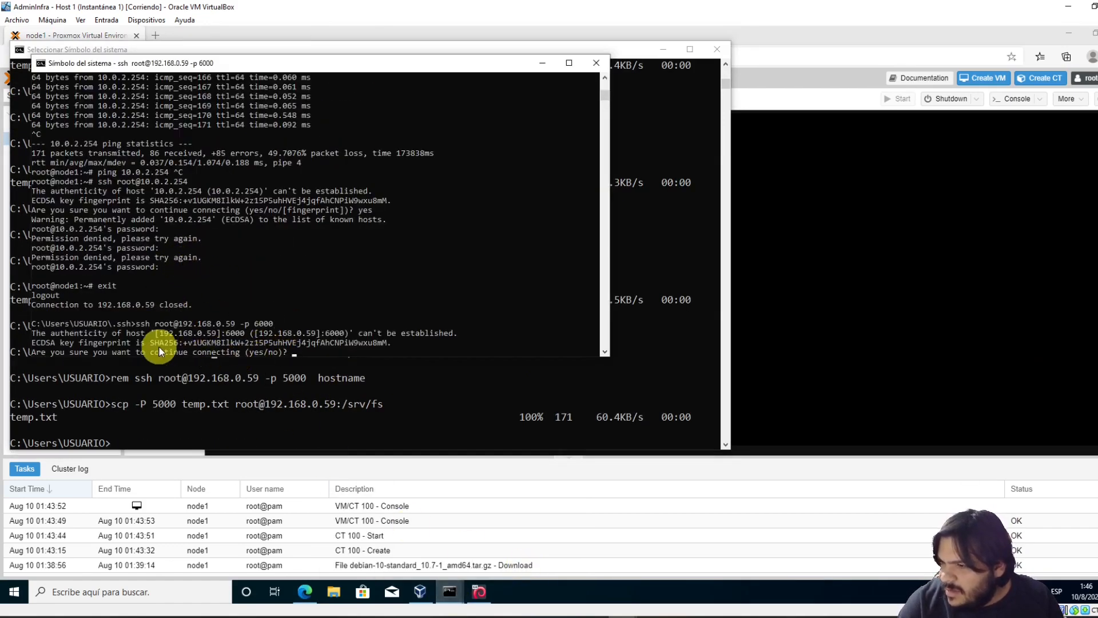
left_click_drag(154, 342, 369, 342)
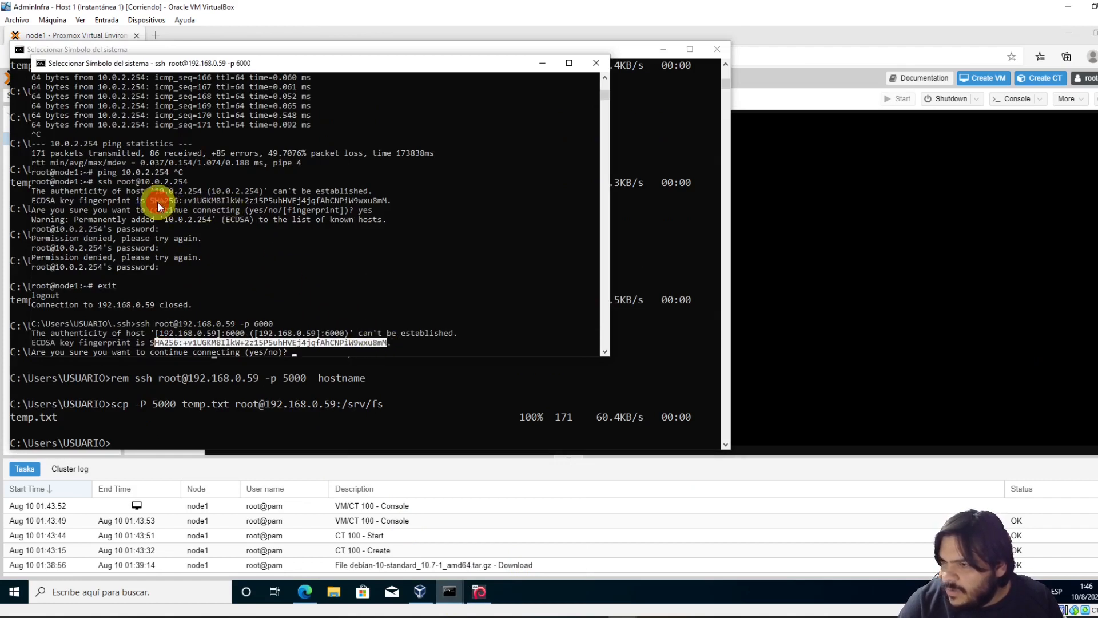
left_click_drag(155, 200, 393, 207)
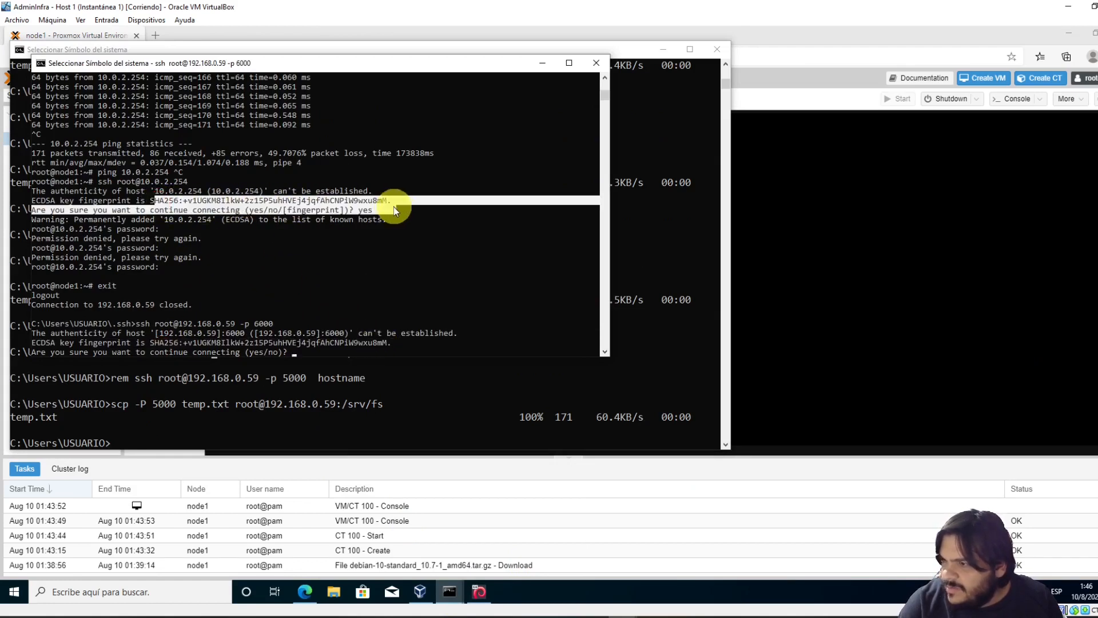
right_click(380, 344)
type("yes")
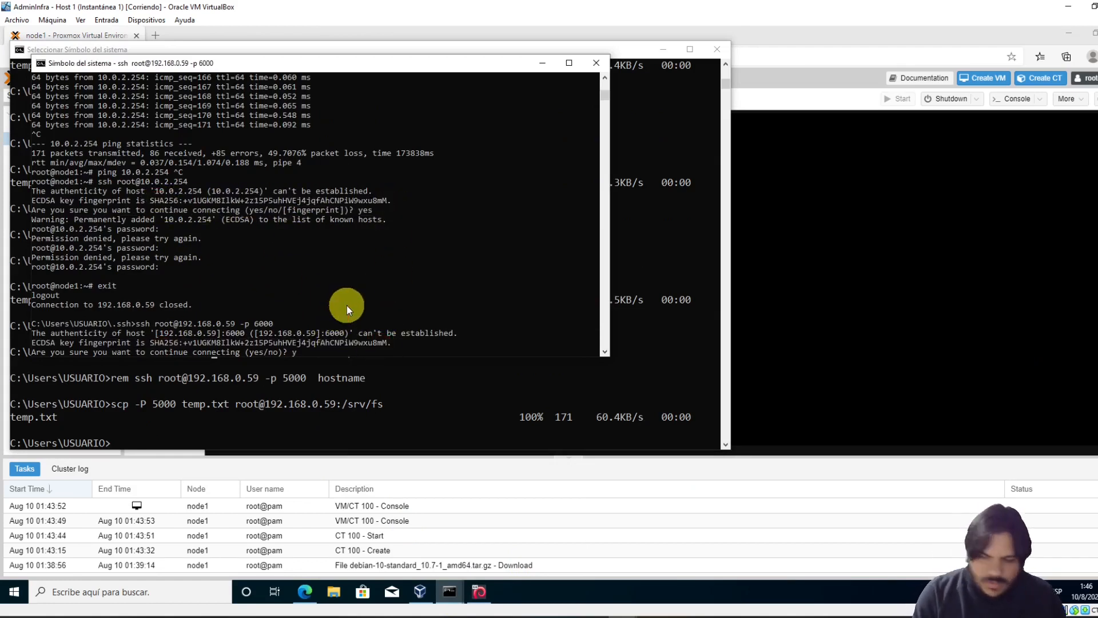
key("Return")
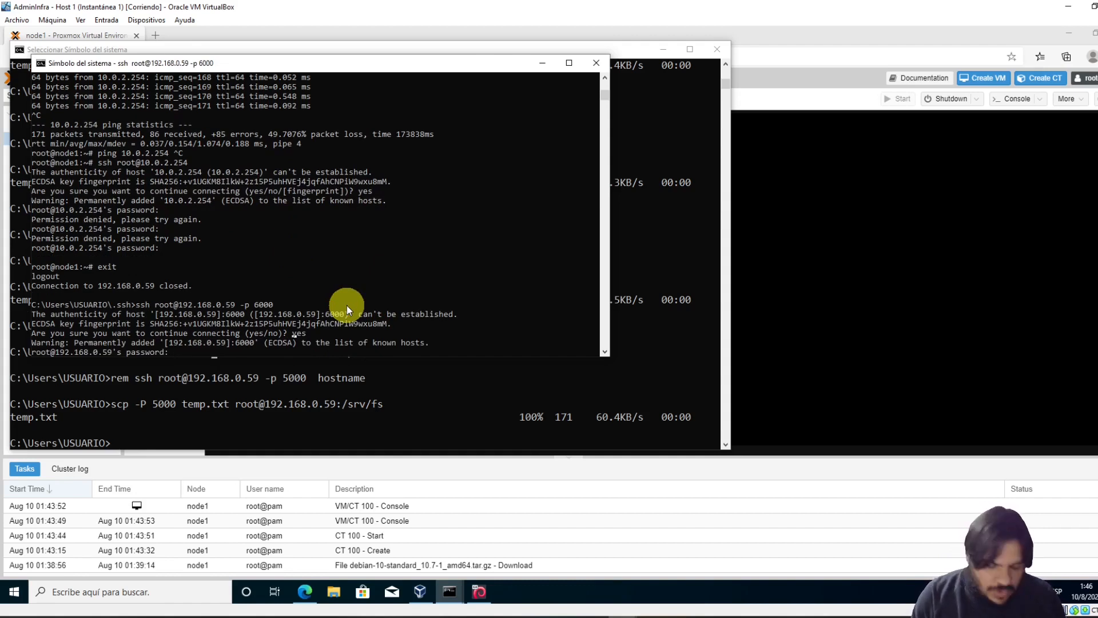
Try the root password, abort the refused login with Ctrl+C, and type 'notepad id_rsa.pub'
key("Return")
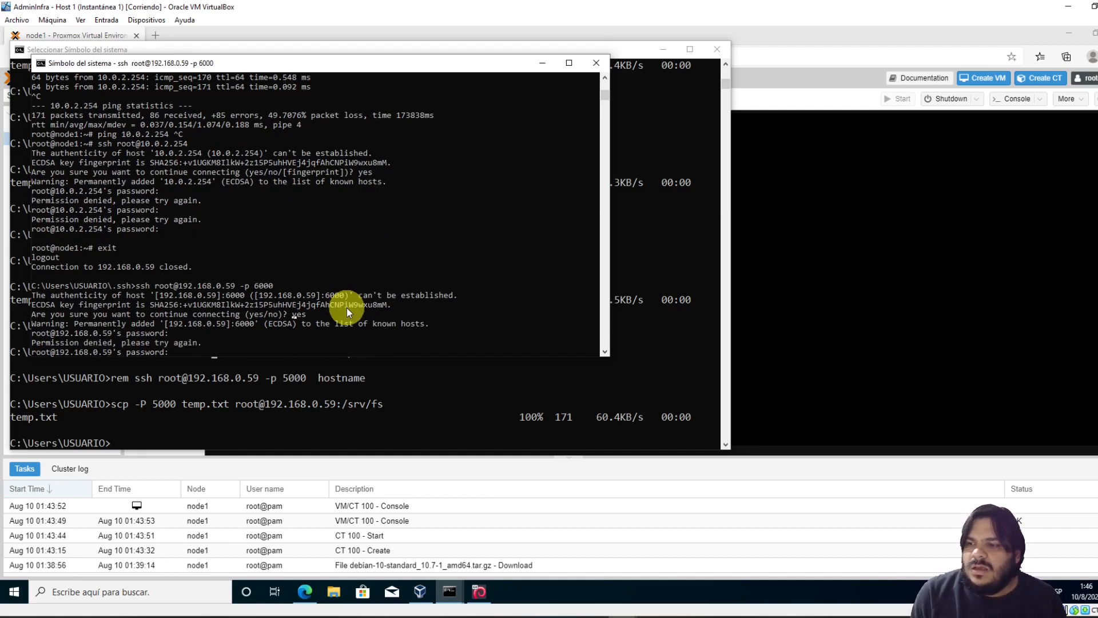
key("ctrl+c")
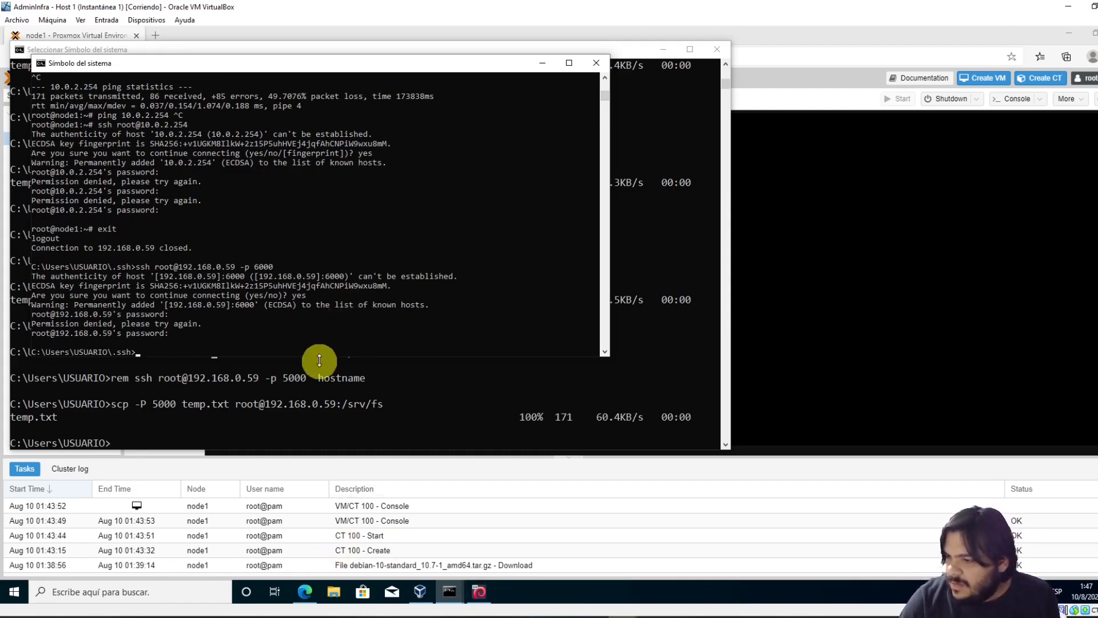
left_click(309, 332)
type("notepad ")
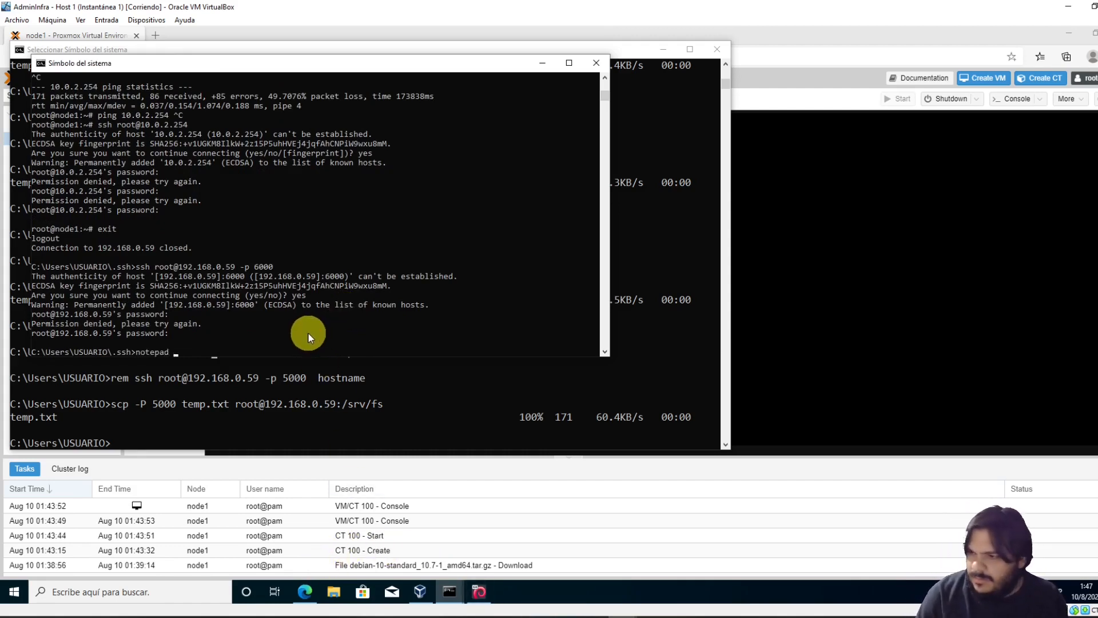
type("id_rsa.pub")
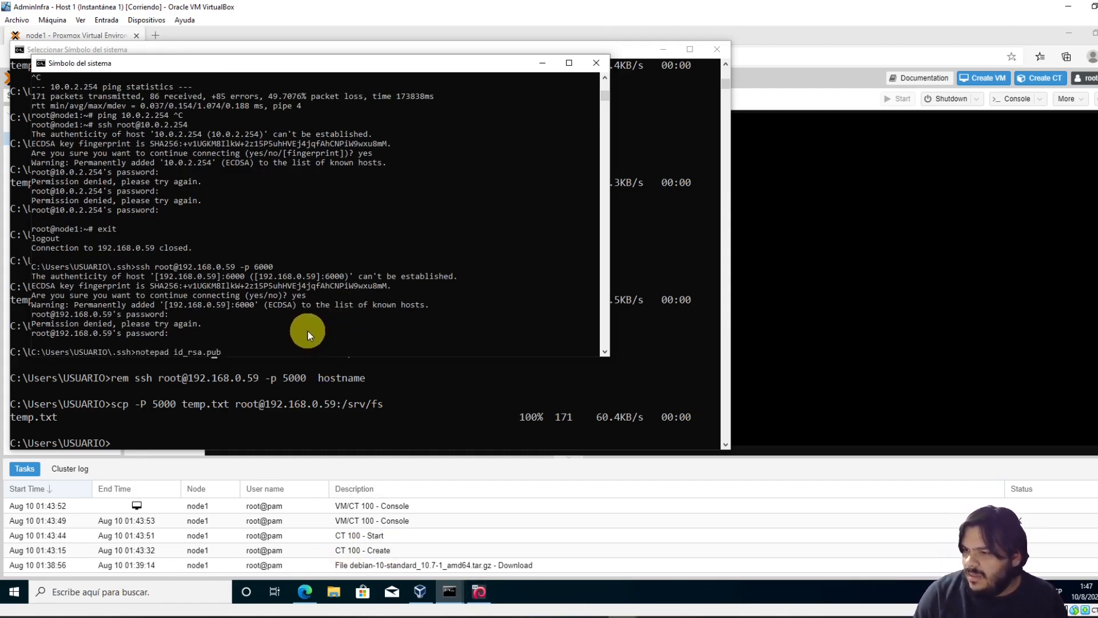
Open id_rsa.pub in Notepad beside the console and select its ssh-rsa public key
key("Return")
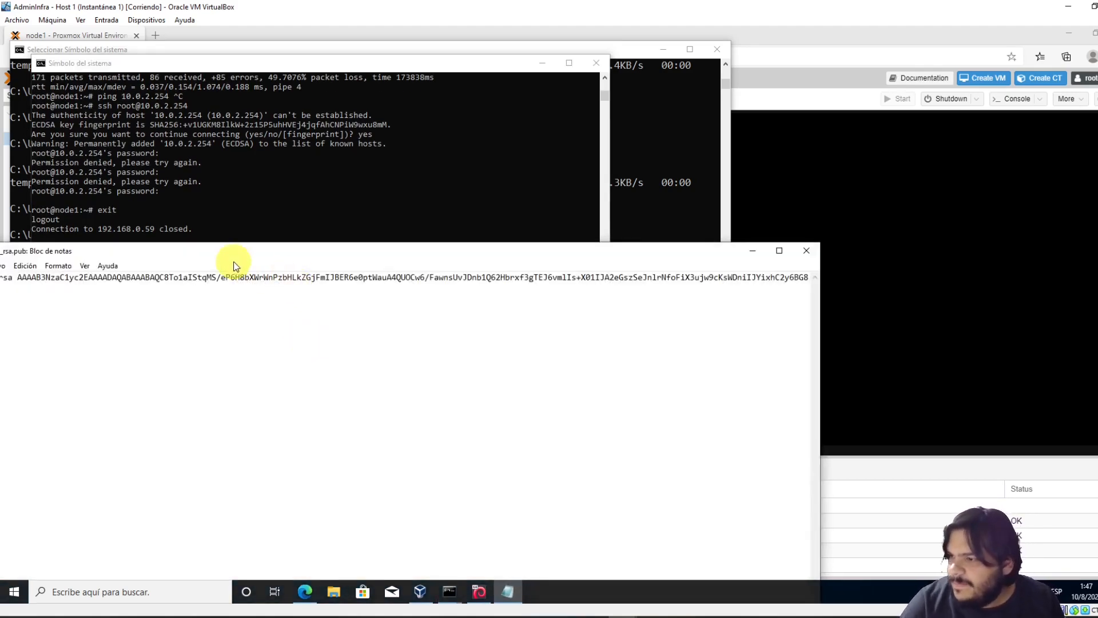
left_click_drag(230, 253, 576, 265)
left_click(517, 289)
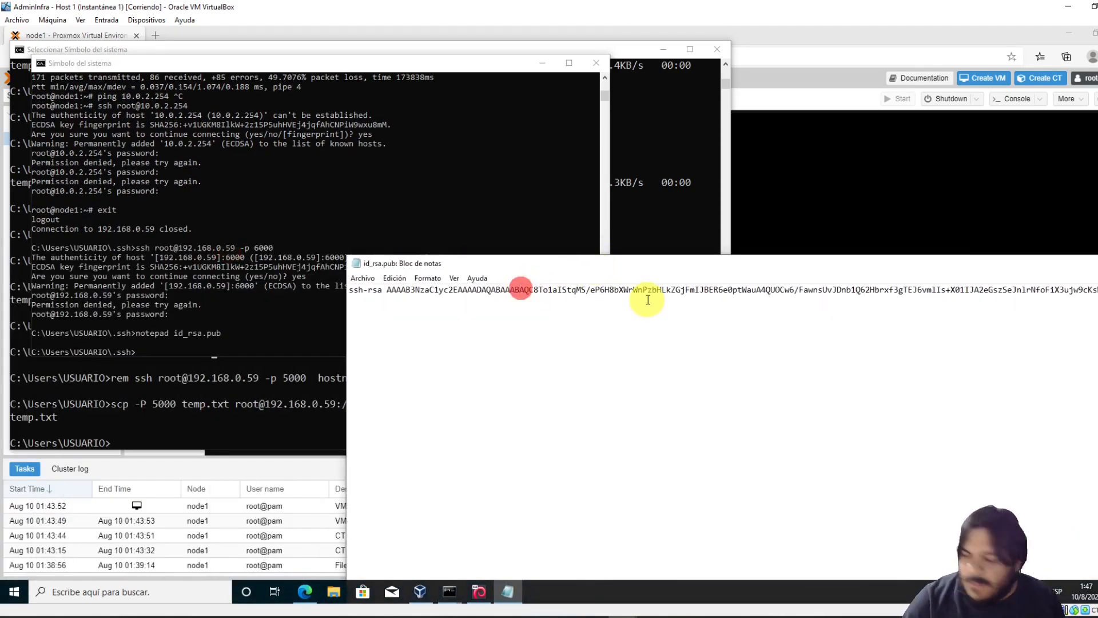
key("ctrl+a")
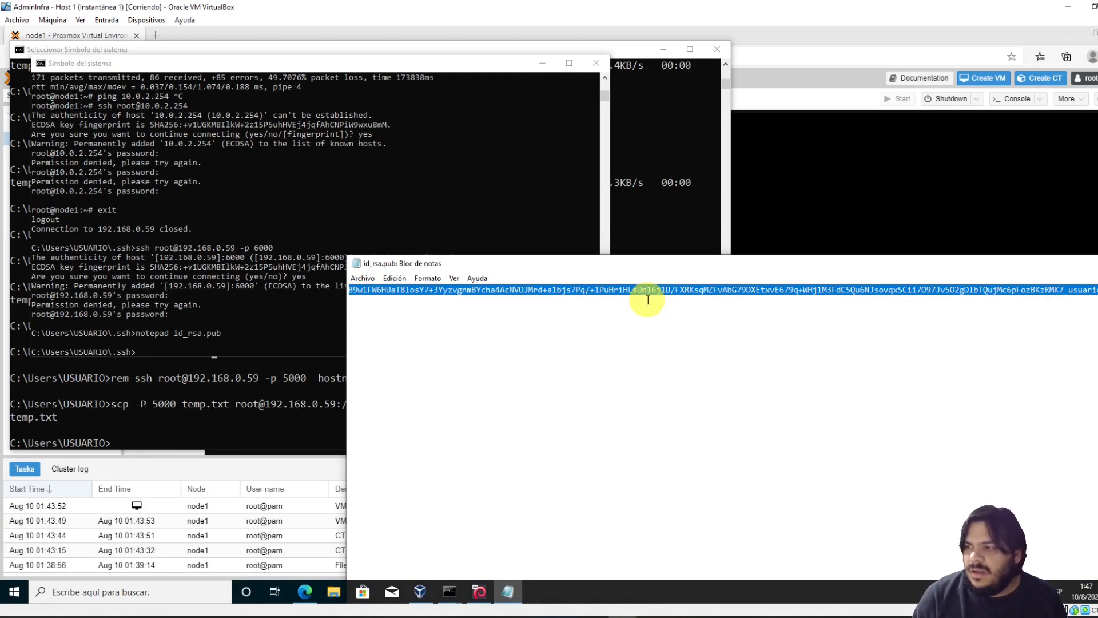
key("ctrl+x")
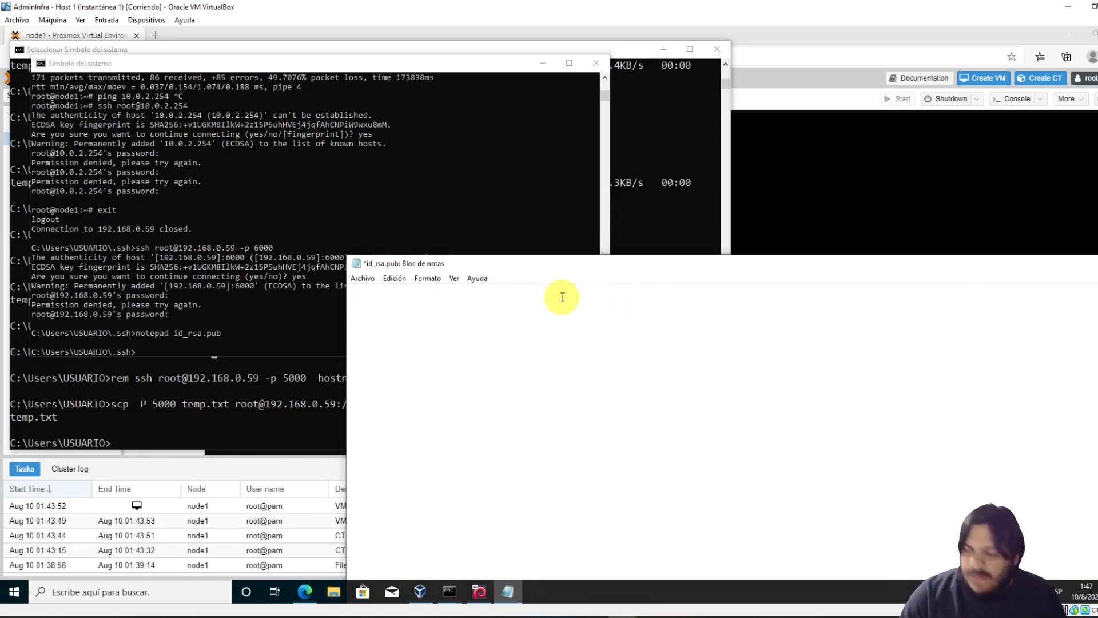
key("ctrl+z")
Bring the ct-test-1 container console showing sshd_config back to the front
left_click(465, 173)
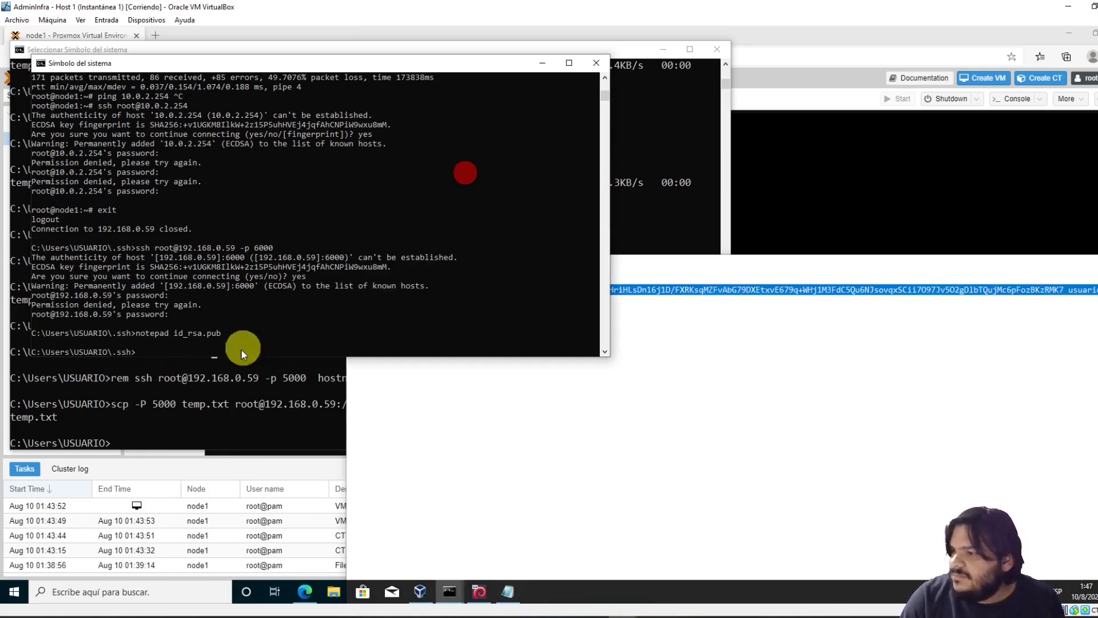
left_click(170, 326)
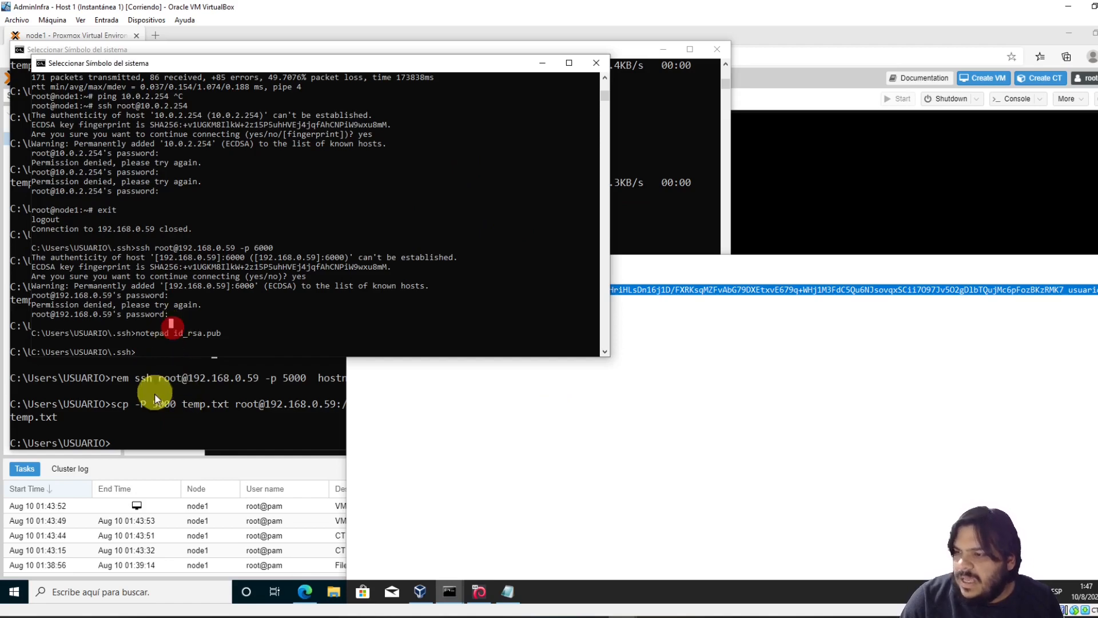
left_click(159, 430)
left_click(816, 169)
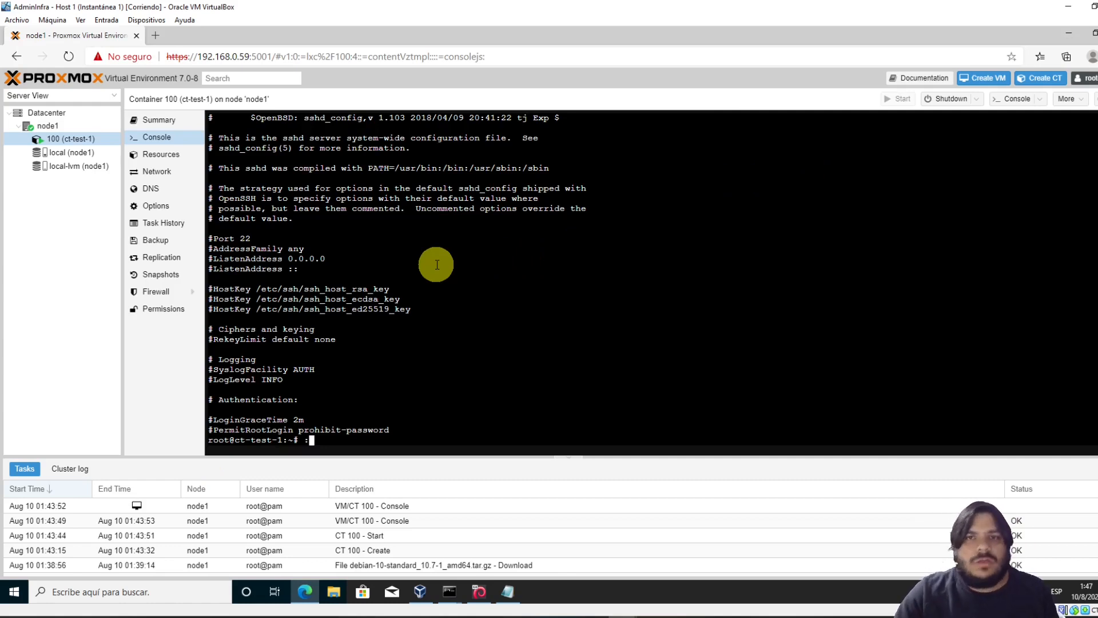
Run adduser for the new account, set and retype its password, keep default details, confirm with Y
key("BackSpace")
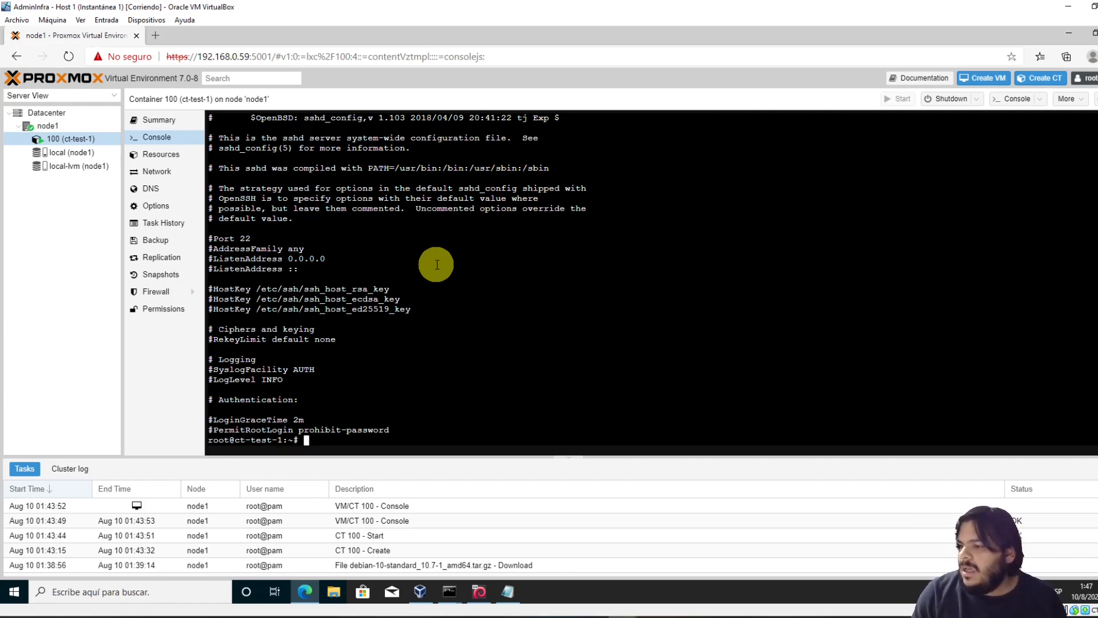
type("adduser jesus")
key("Return")
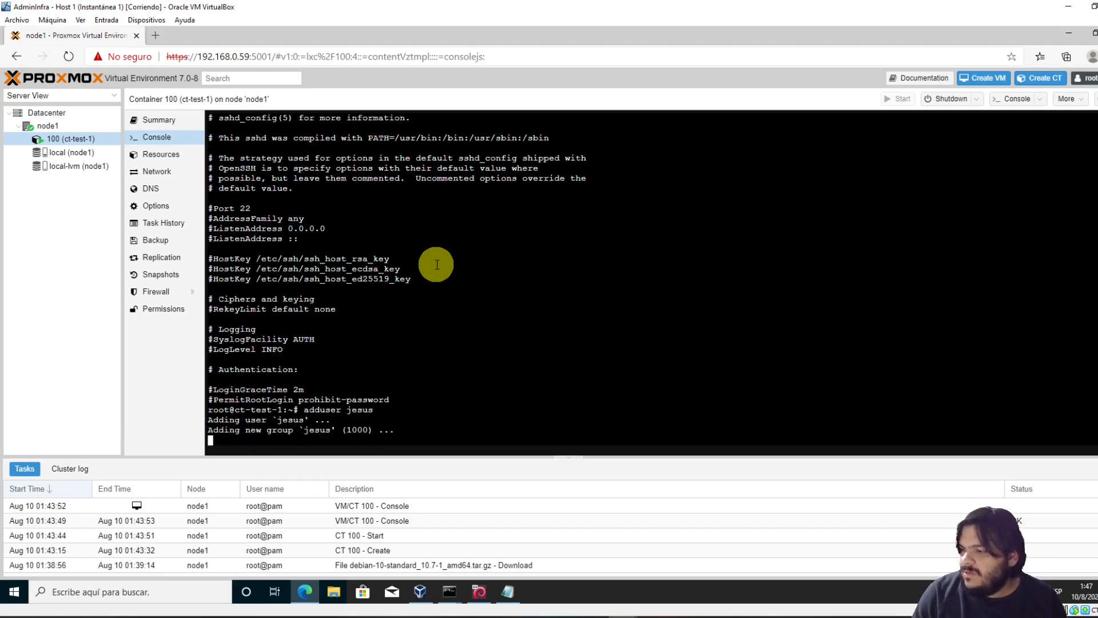
key("Return")
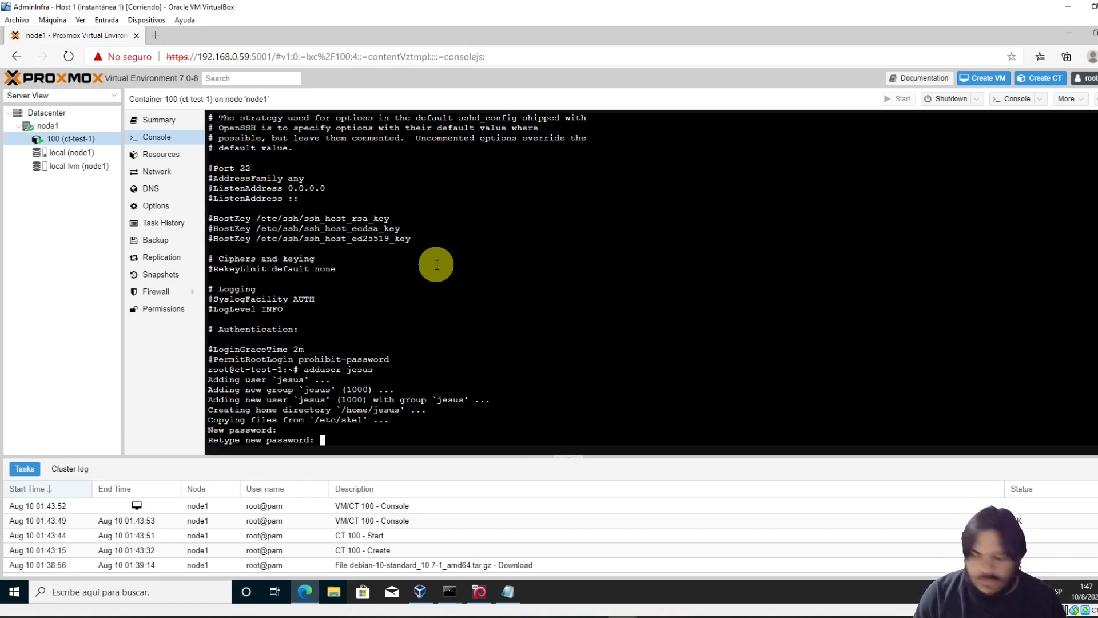
key("Return")
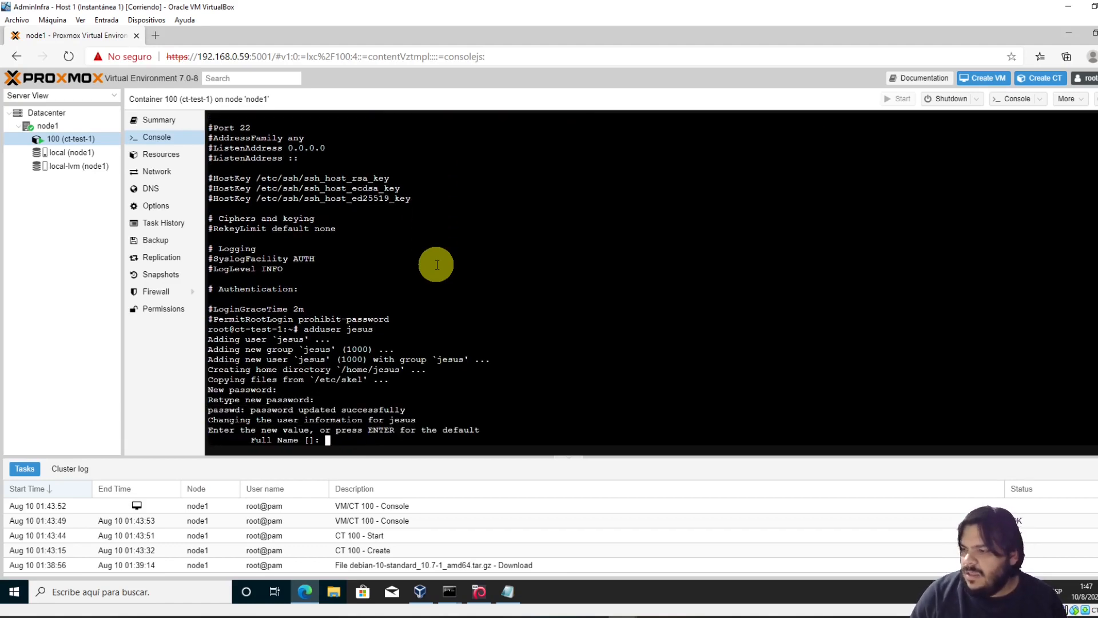
key("Return")
key("Return")
key("Return")
key("Return")
key("Return")
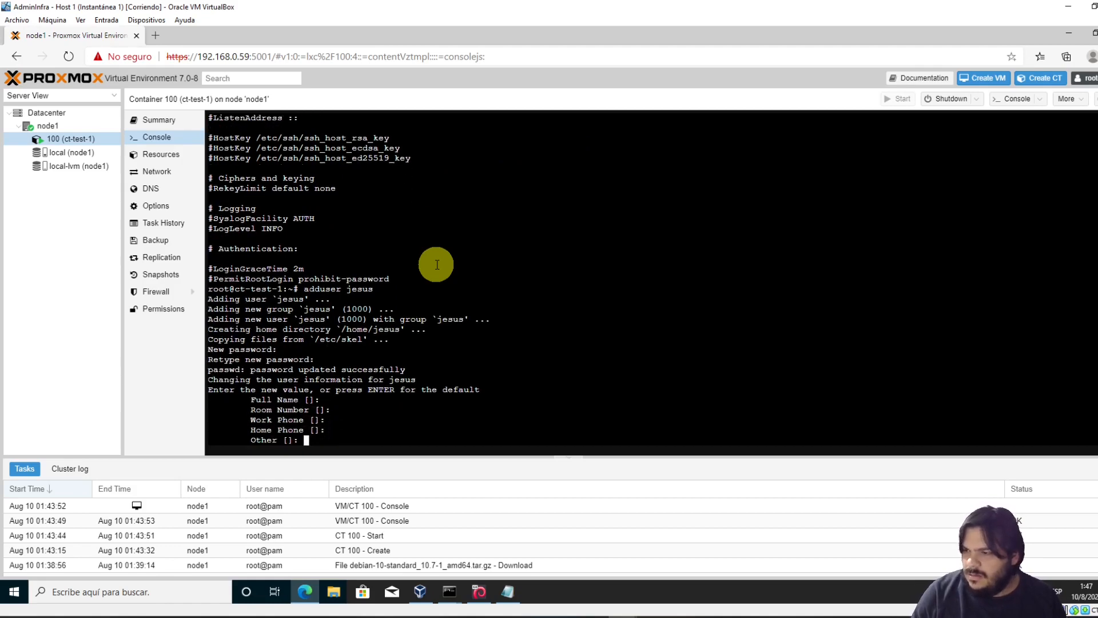
type("Y")
key("Return")
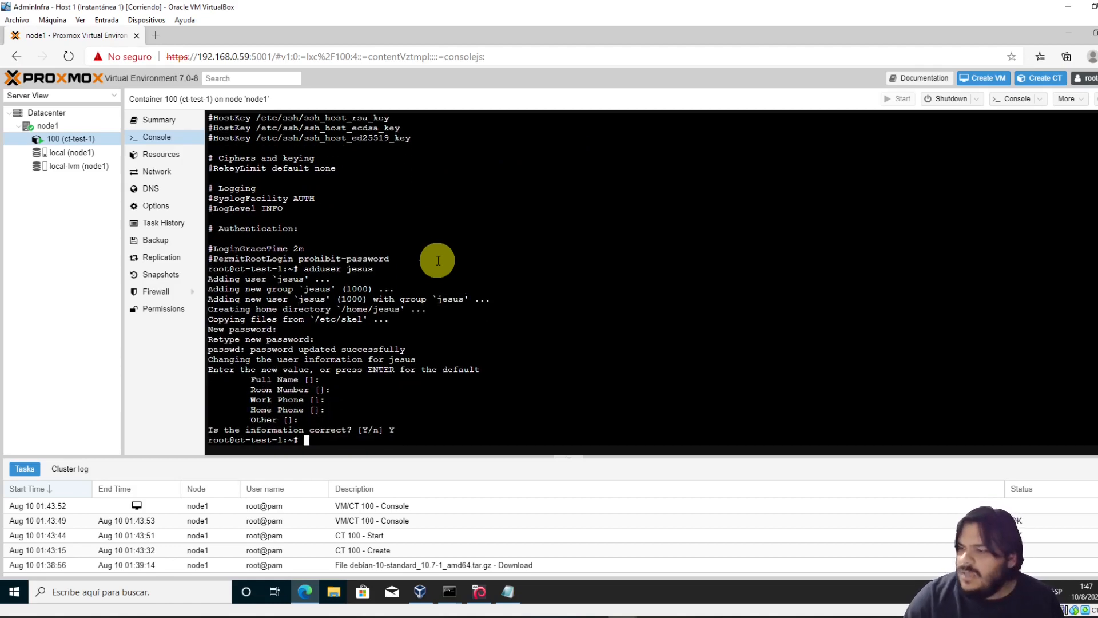
left_click(448, 592)
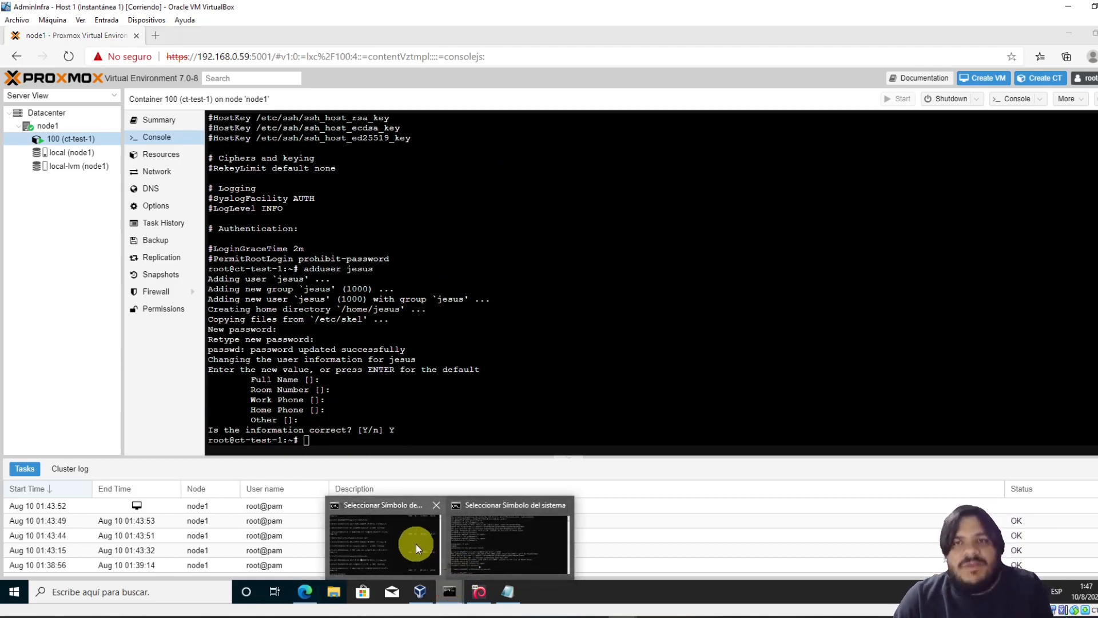
Edit the recalled ssh command to log into 192.168.0.59 port 6000 as the new user
mouse_move(416, 544)
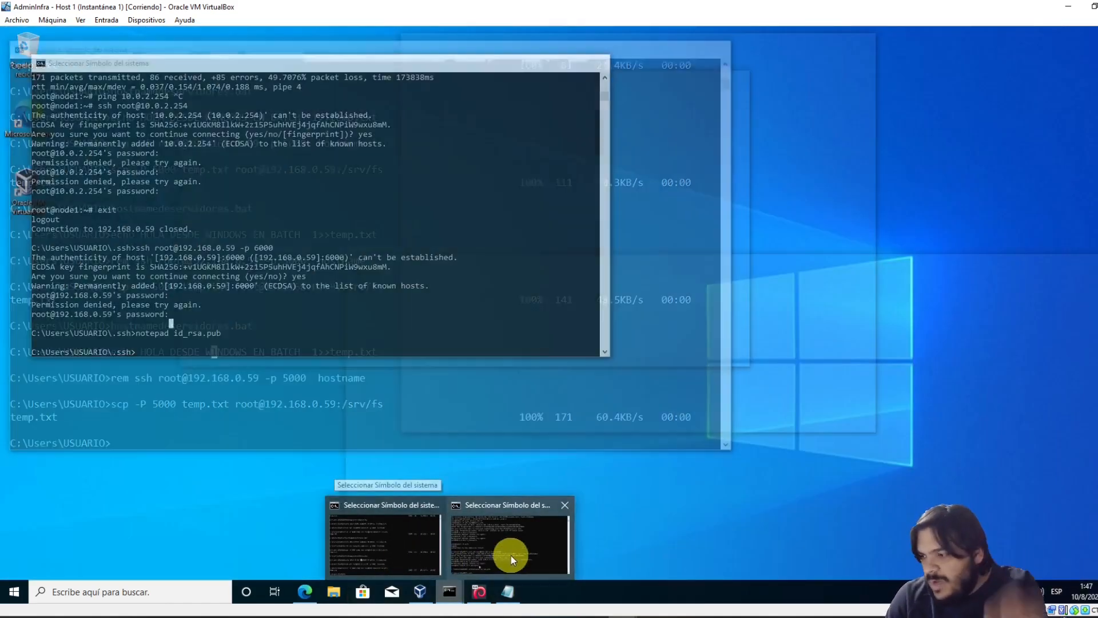
left_click(511, 555)
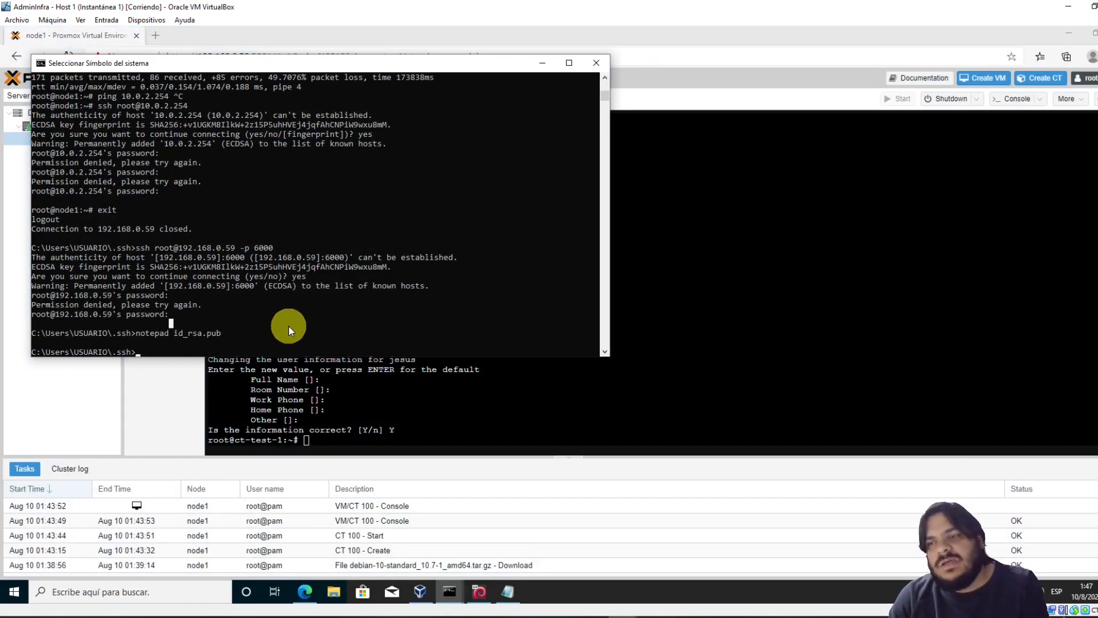
key("Up")
key("Up")
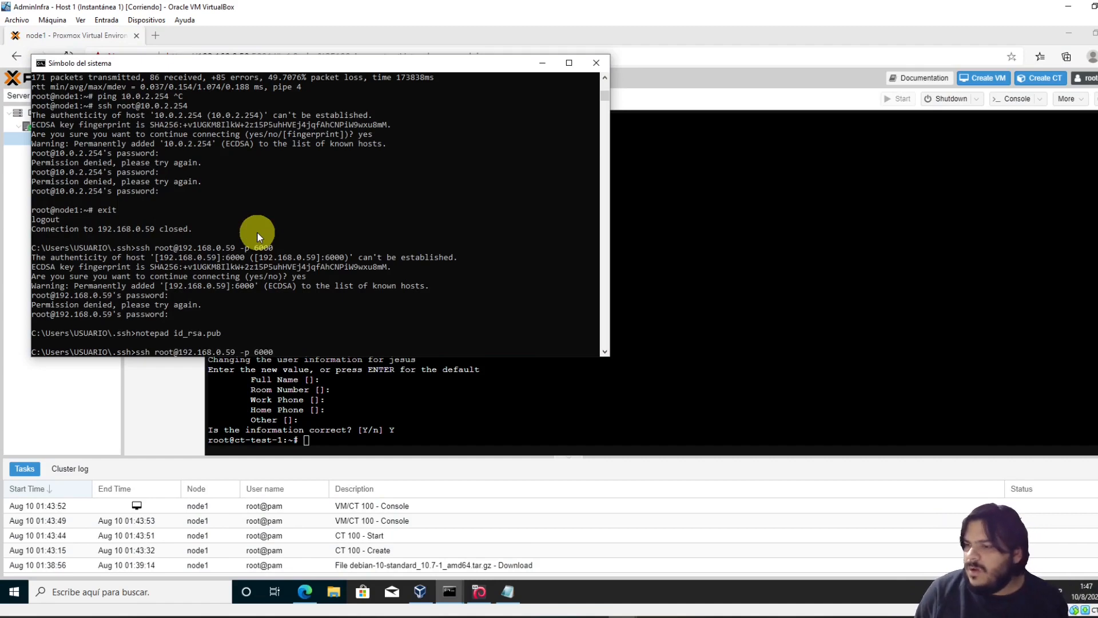
key("Home")
key("Right")
key("Right")
key("Right")
key("Right")
key("Delete")
key("Delete")
key("Delete")
key("Delete")
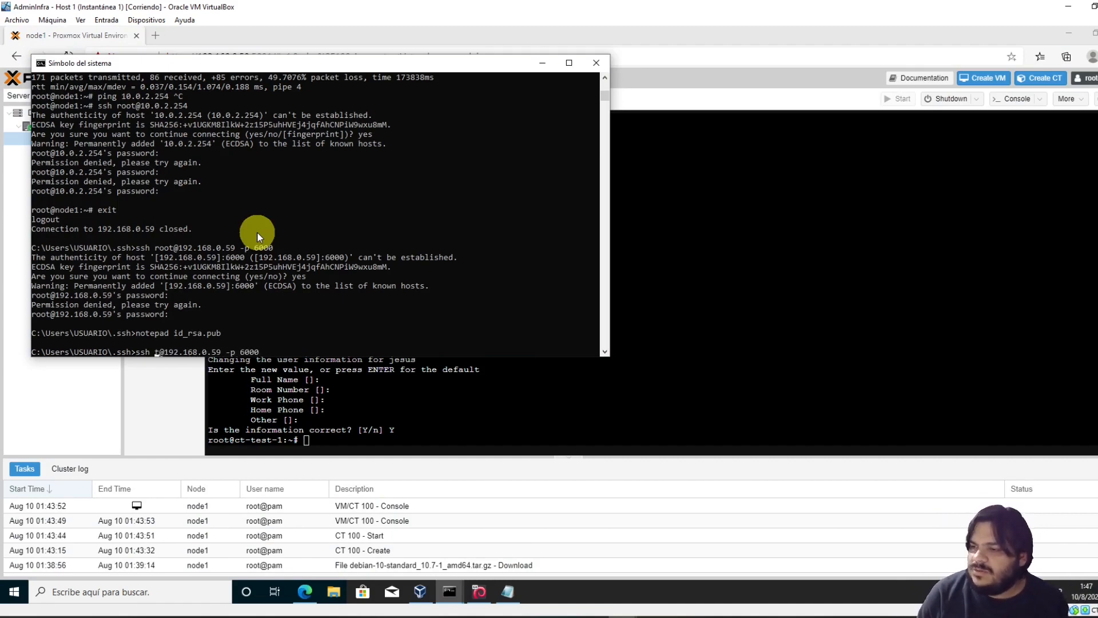
type("jesus")
key("Return")
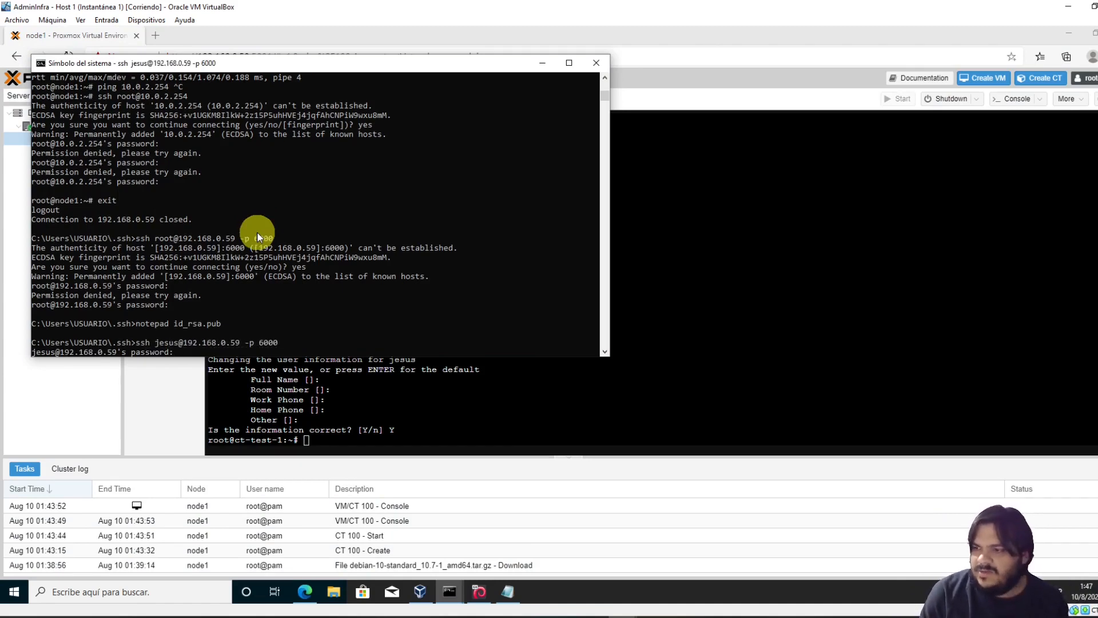
key("Return")
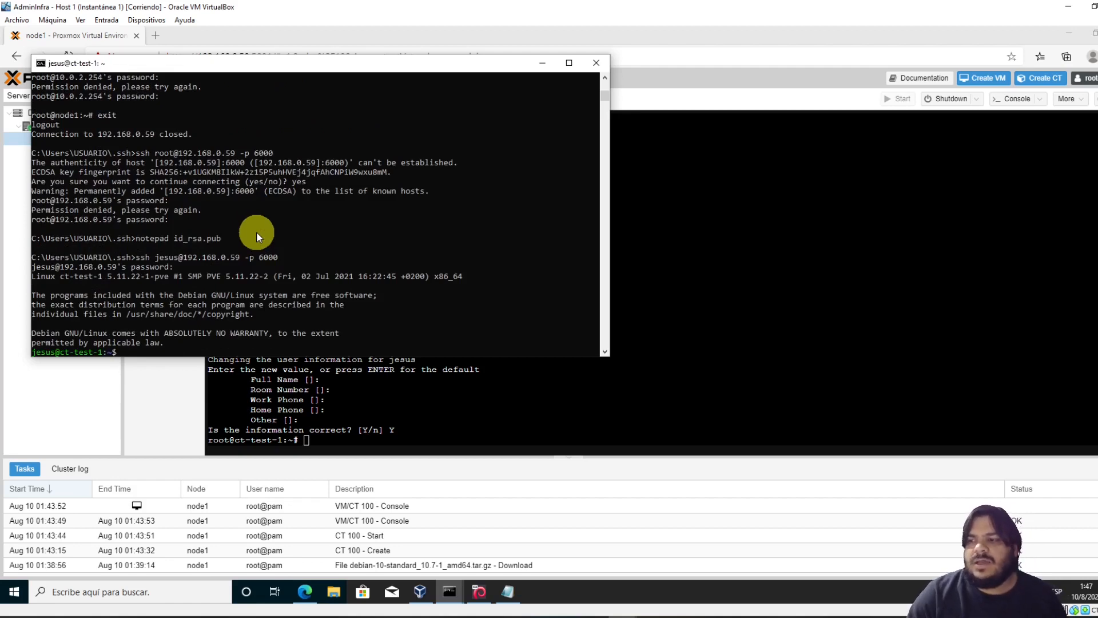
Check the new user's container prompt, then log out with exit
scroll(267, 232, "up", 2, "ctrl")
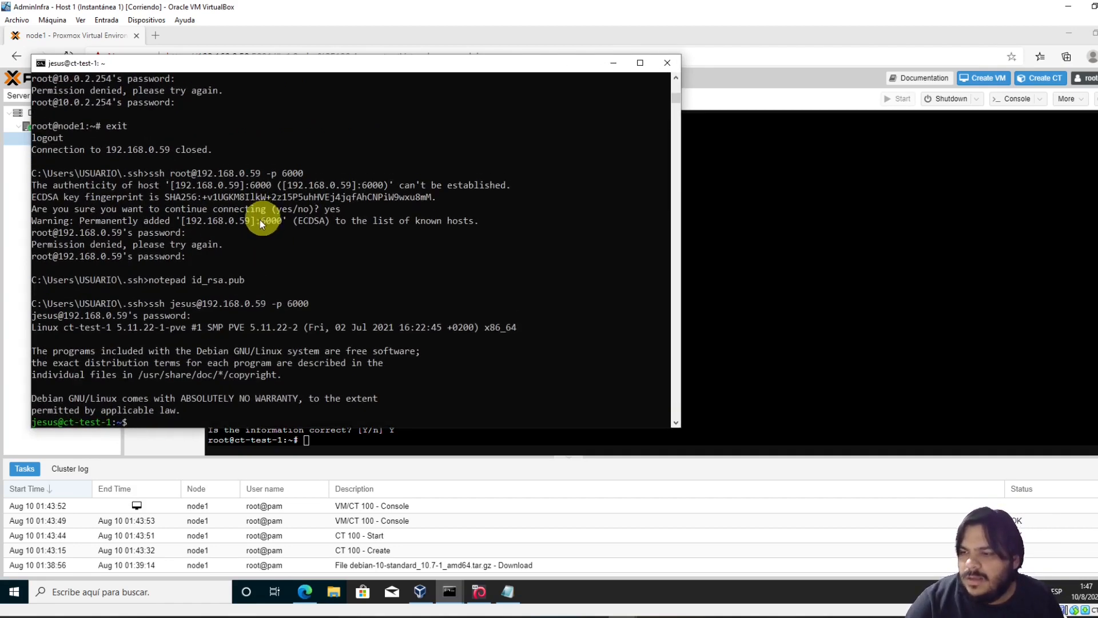
left_click_drag(34, 423, 115, 420)
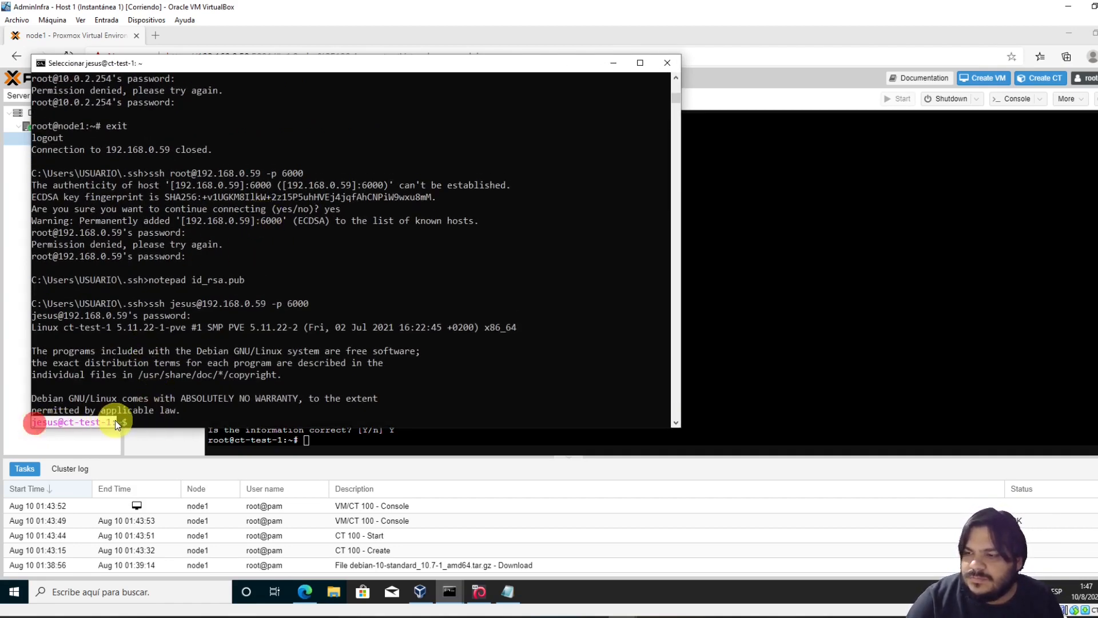
left_click(156, 422)
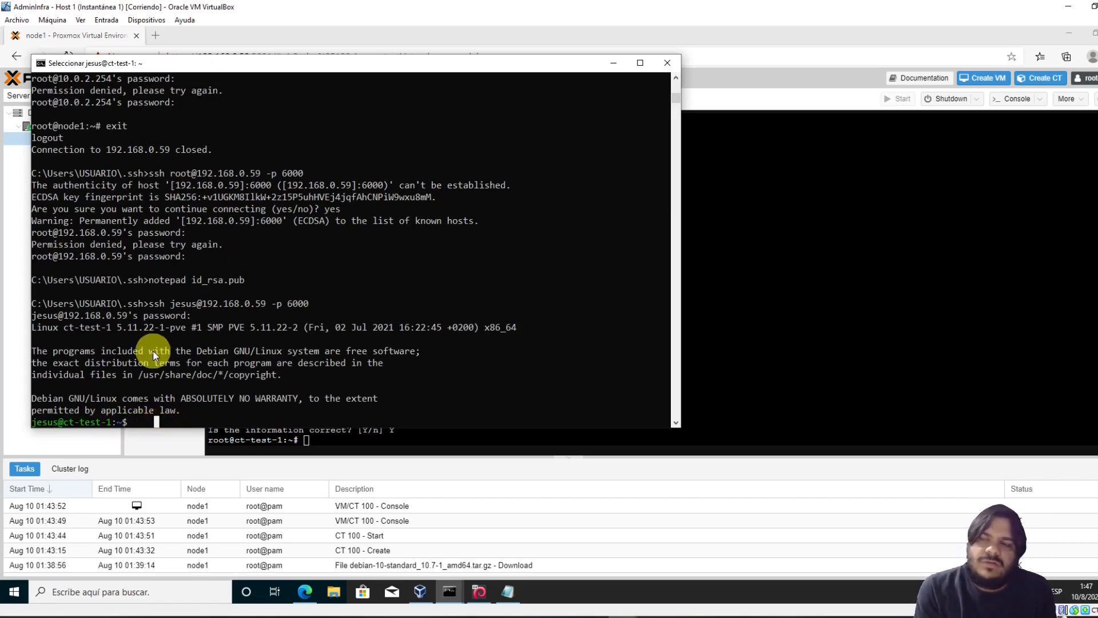
type("exit")
key("Return")
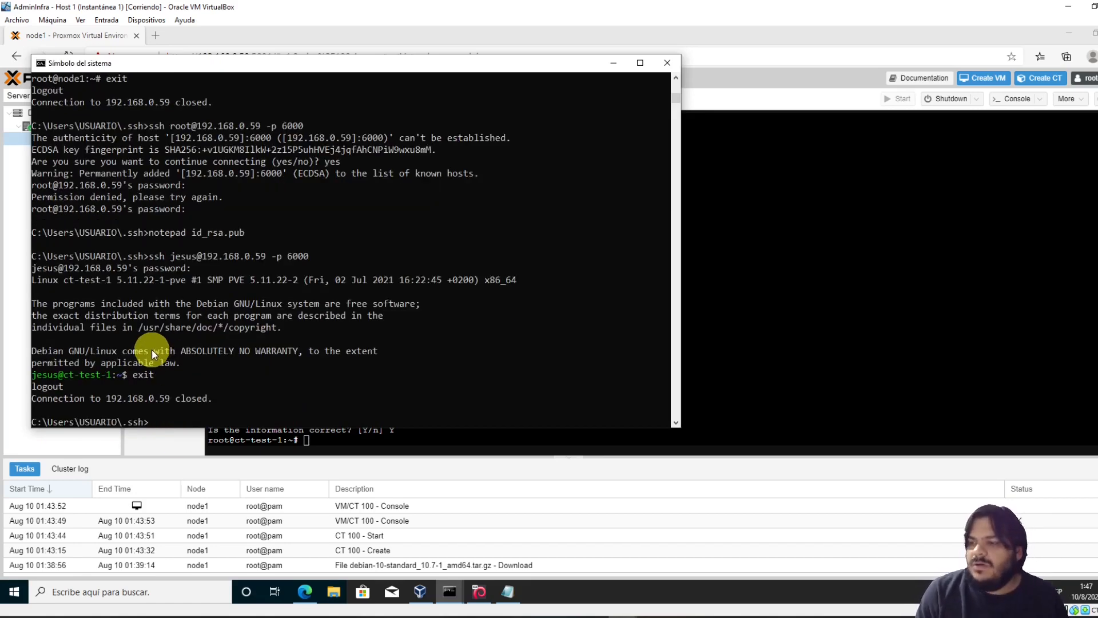
Log back in on port 6000 as the new user and become root with su -
key("Up")
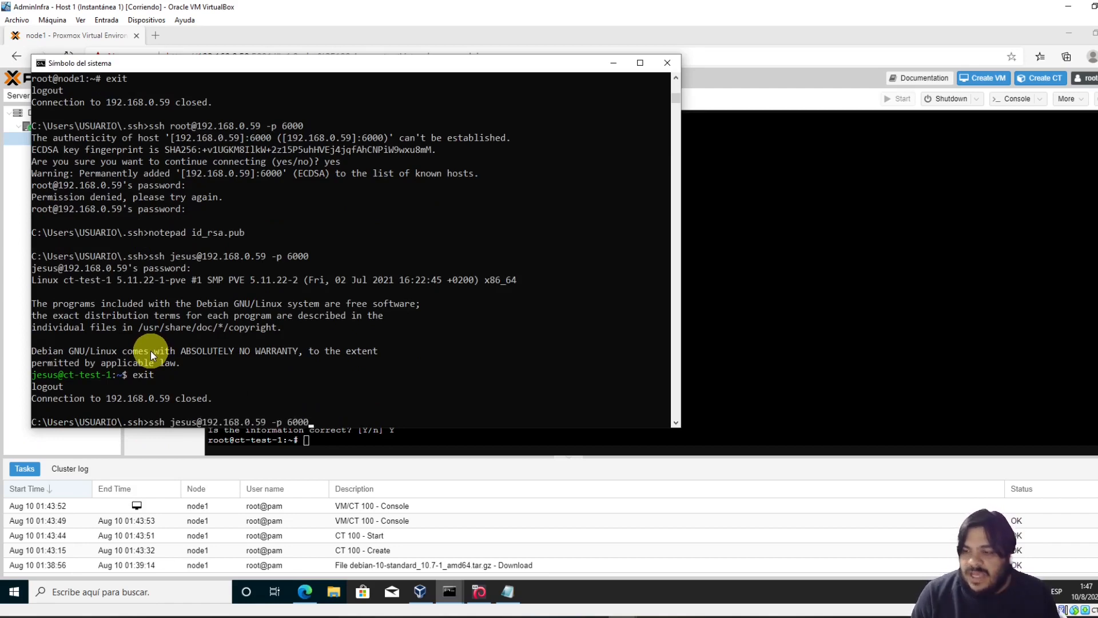
key("Return")
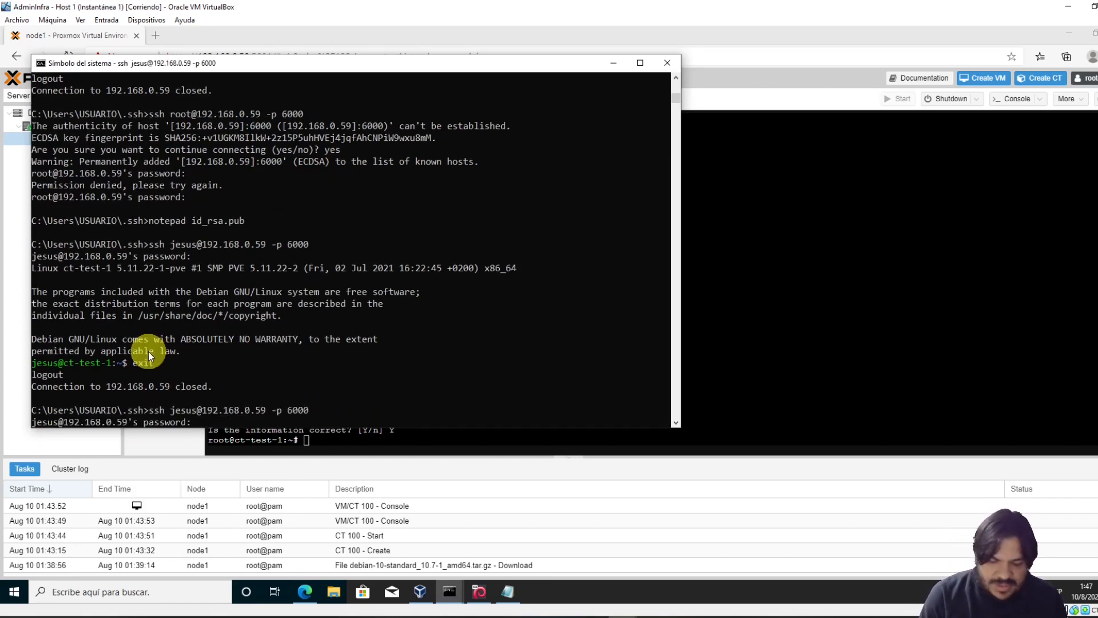
key("Return")
type("su -")
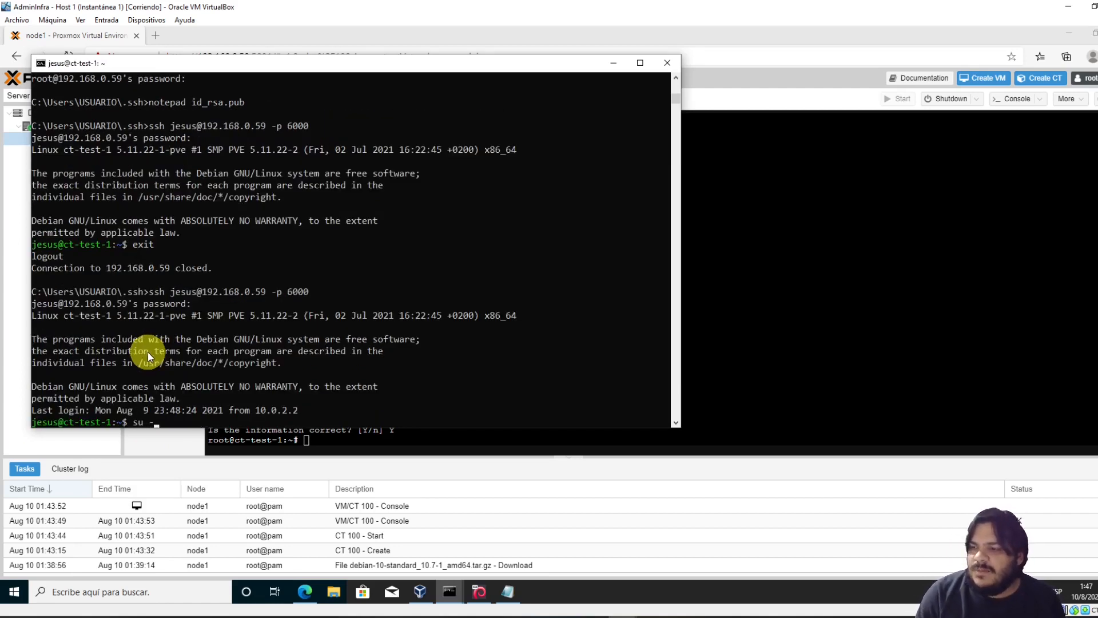
key("Return")
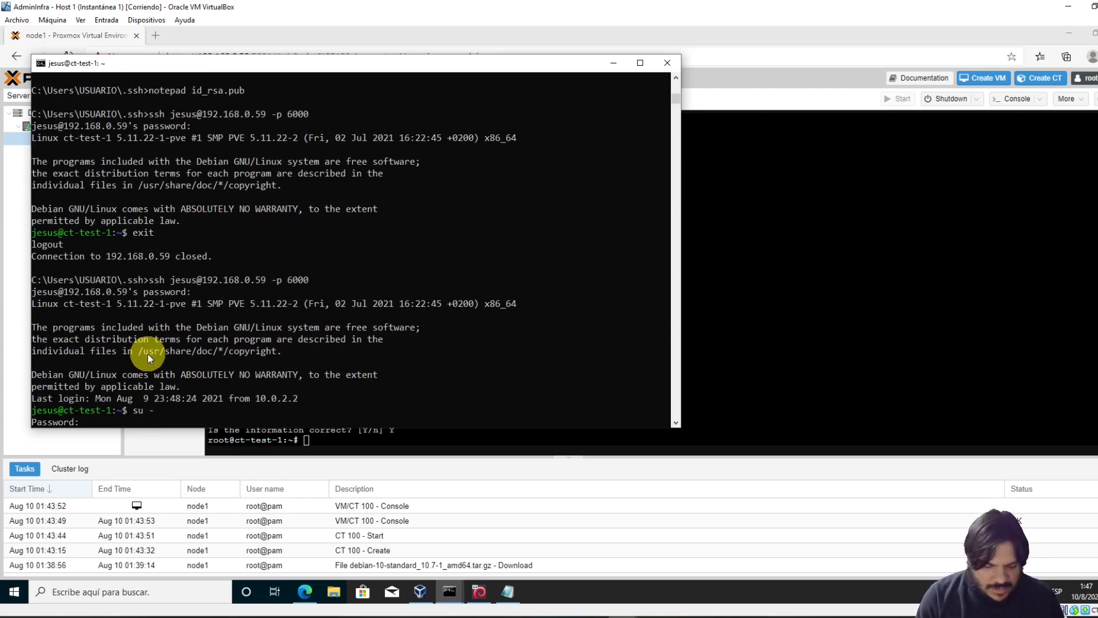
key("Return")
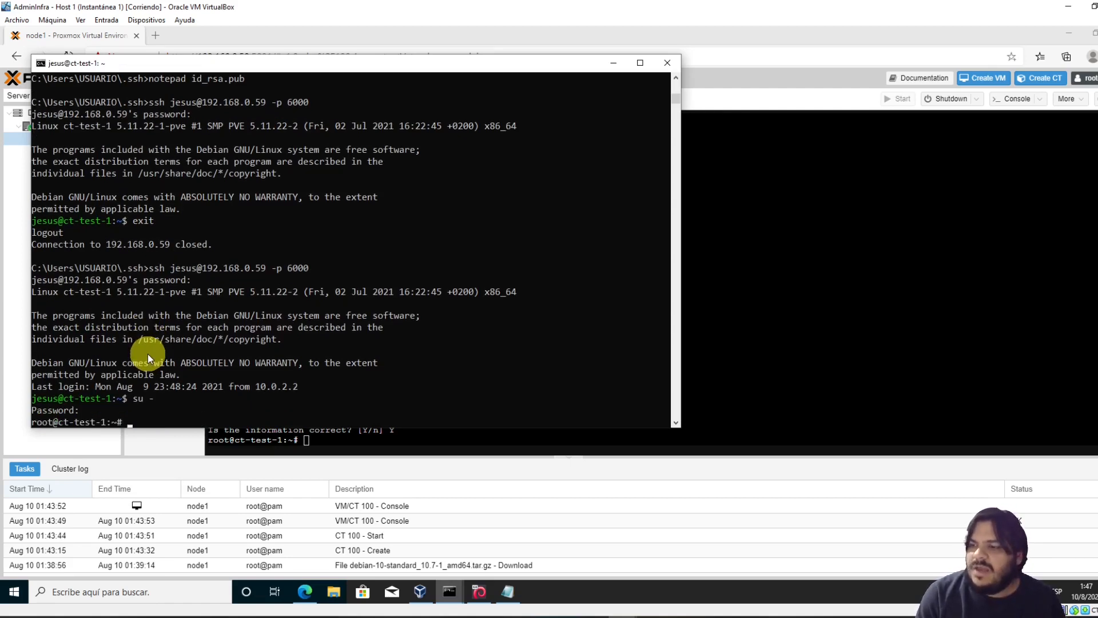
Change to root's home directory with cd
type("vi .s")
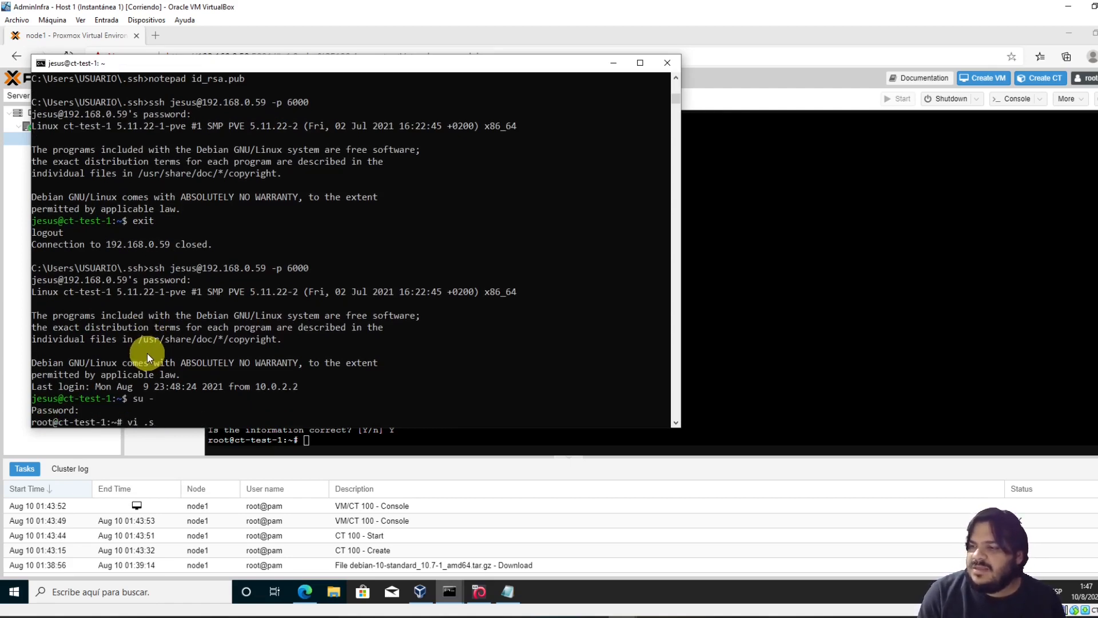
key("BackSpace")
key("BackSpace")
key("BackSpace")
key("BackSpace")
key("BackSpace")
type("ccd")
key("Return")
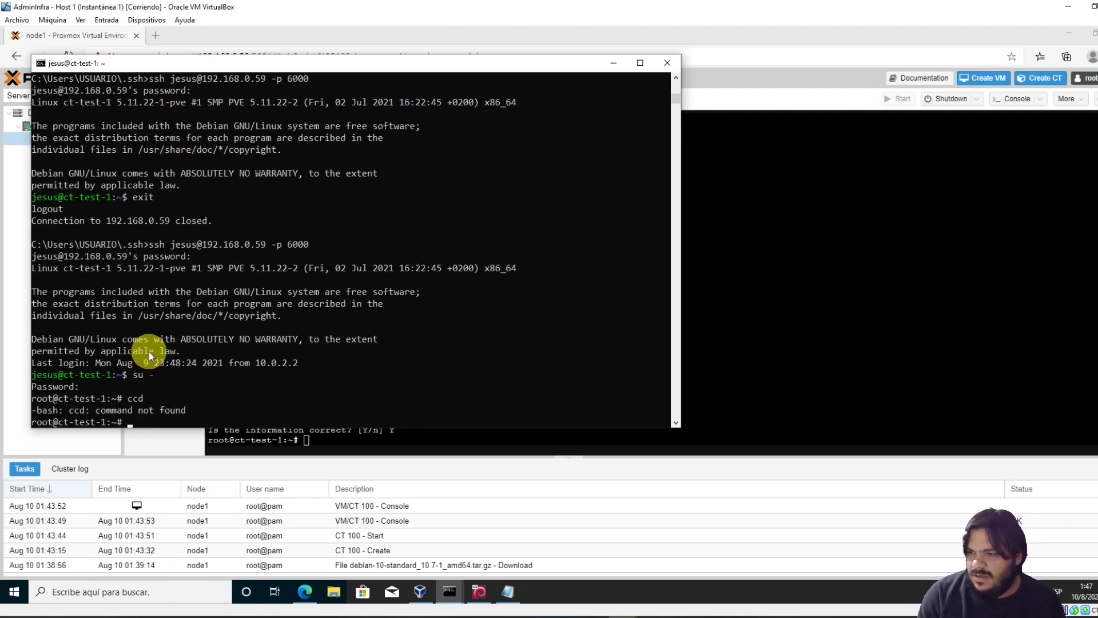
type("cd")
key("Return")
Create the .ssh folder with mkdir .ssh and start typing vi .ssh/
type("vi .")
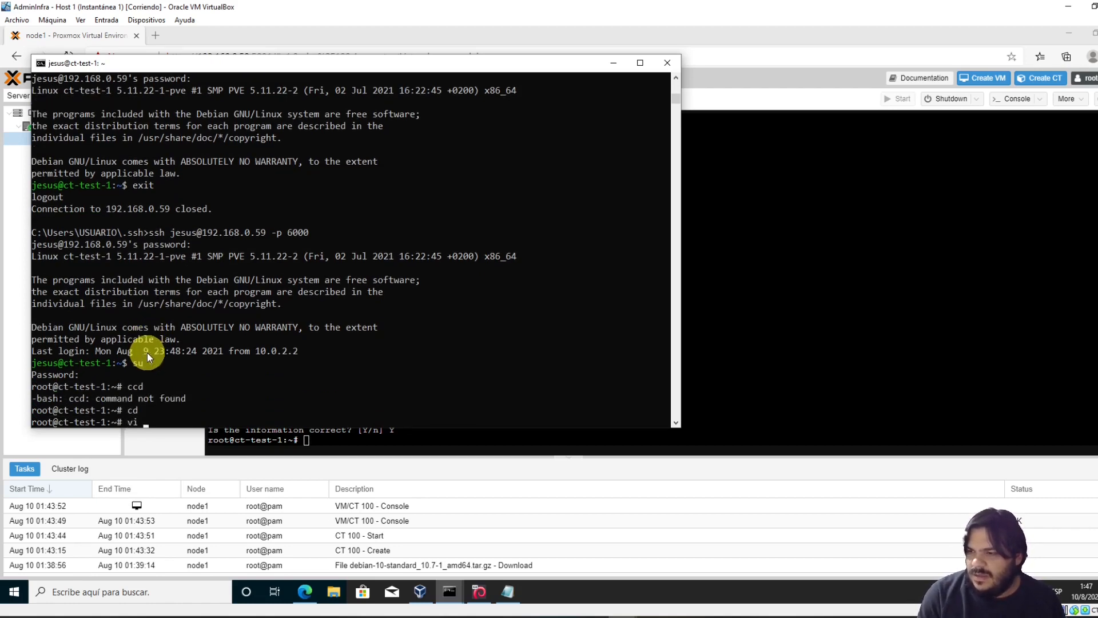
key("Tab")
key("Tab")
key("Tab")
key("Tab")
key("BackSpace")
key("BackSpace")
key("BackSpace")
key("BackSpace")
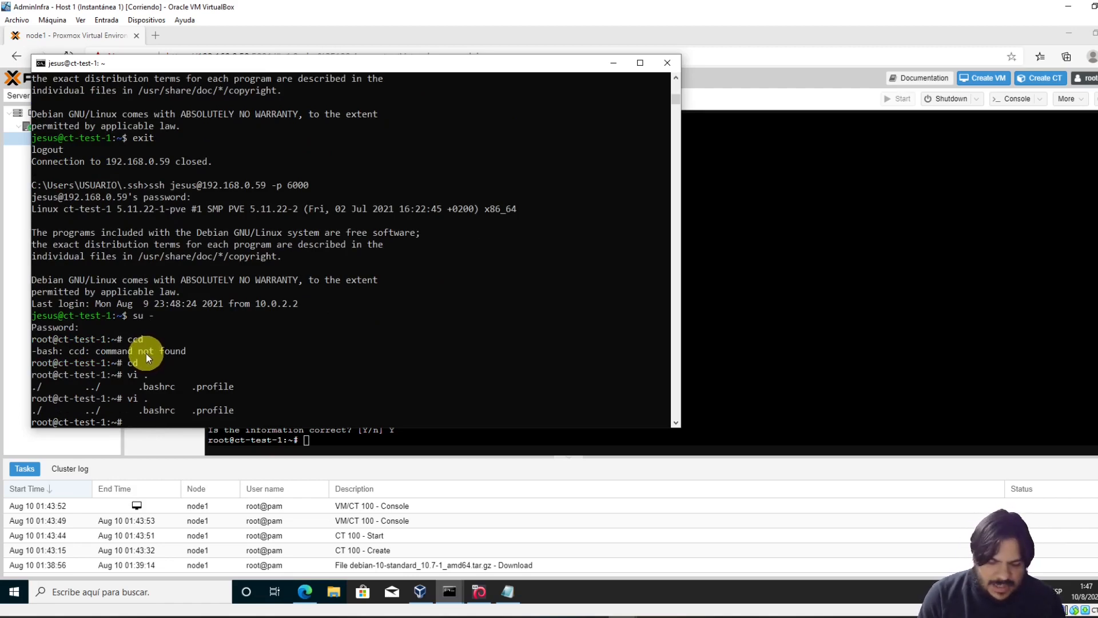
type("mkdir .ssh")
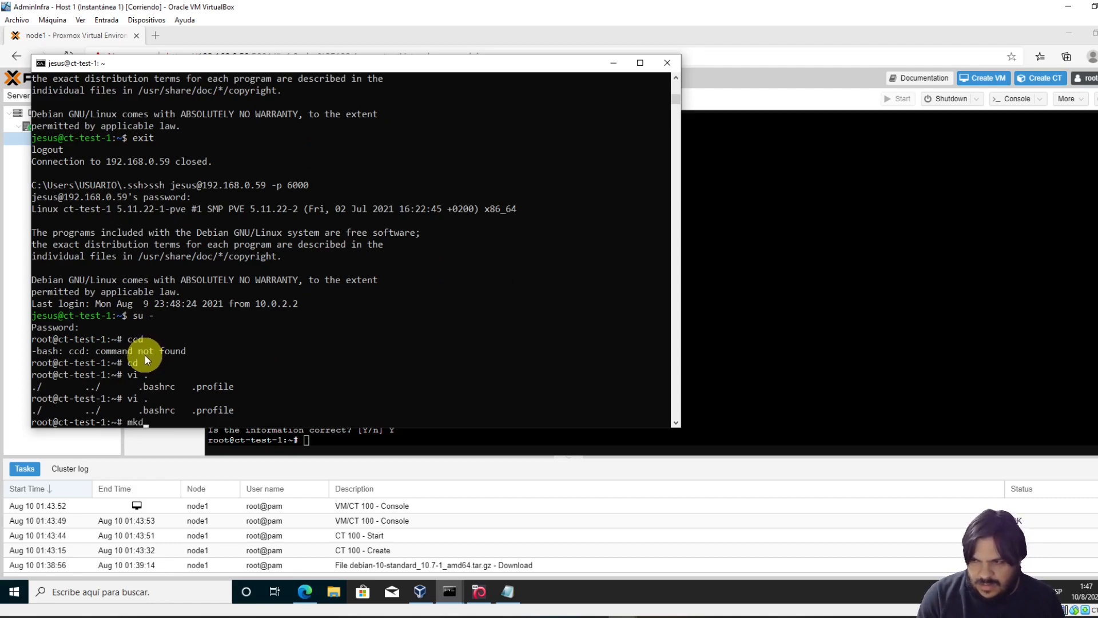
key("Return")
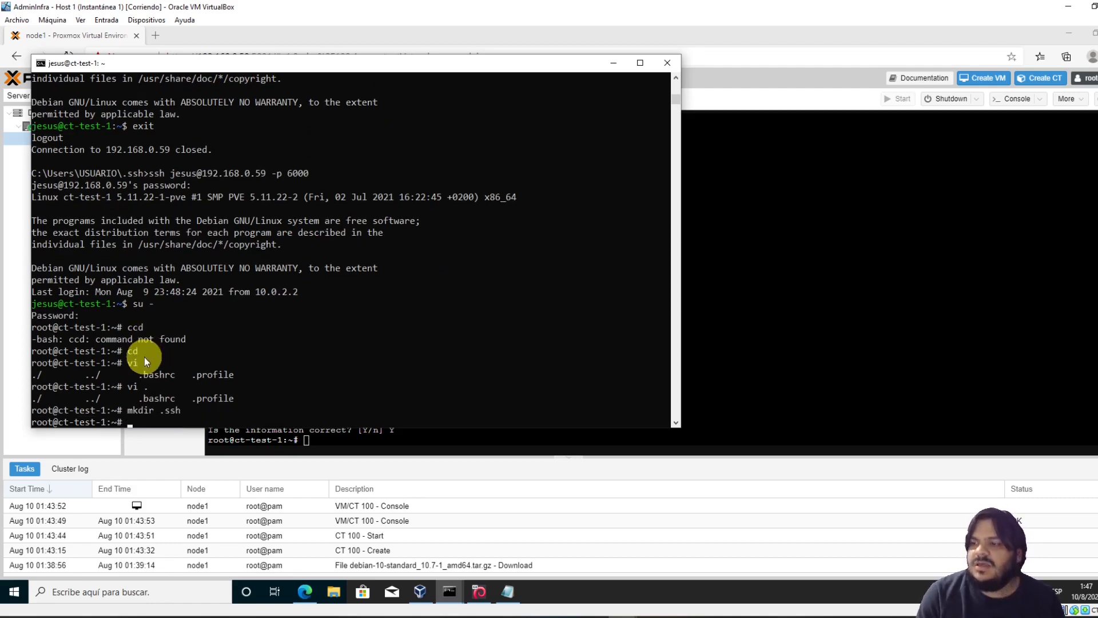
type("vi .s")
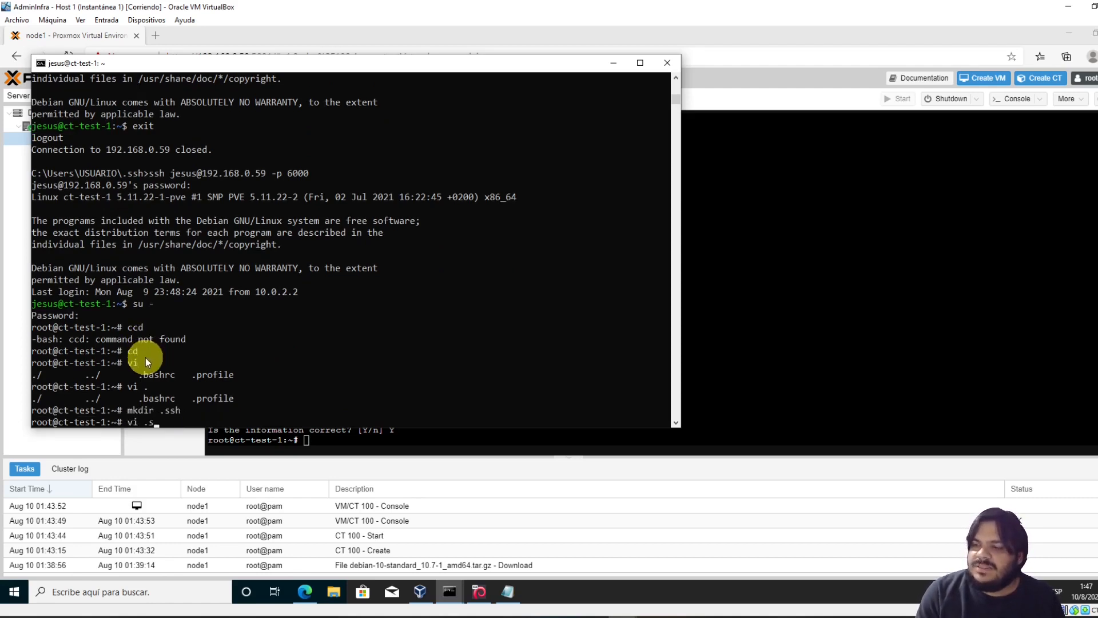
key("Tab")
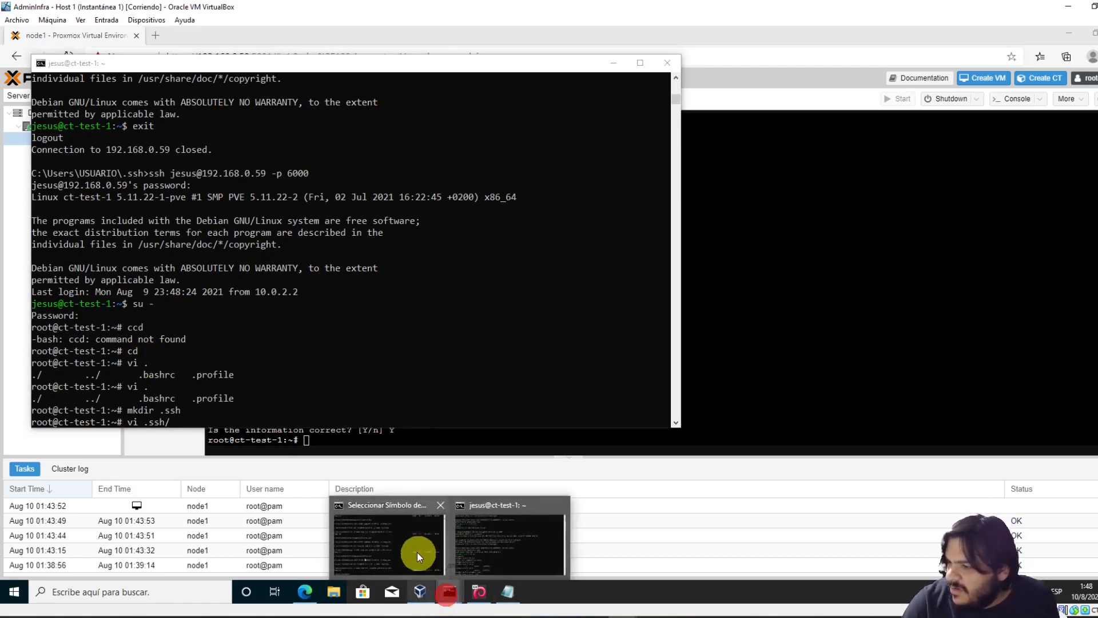
Open an ssh session to node1 on port 5000 and list its .ssh folder with ls -l
left_click(402, 542)
type("notepad hostnamedeservidores.bat")
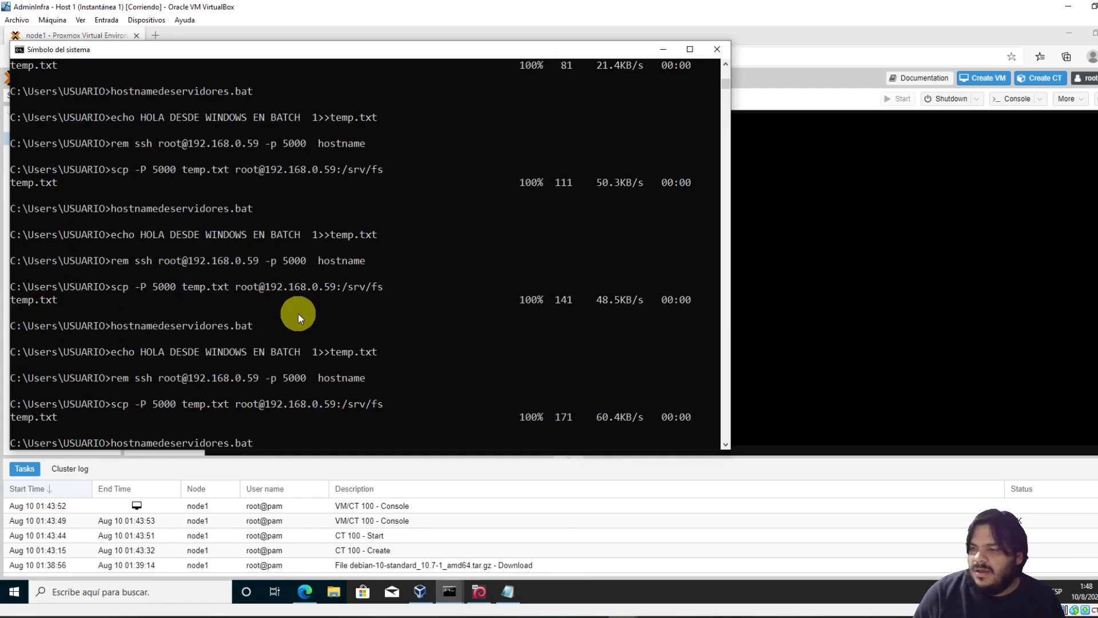
key("Up")
key("Up")
key("Up")
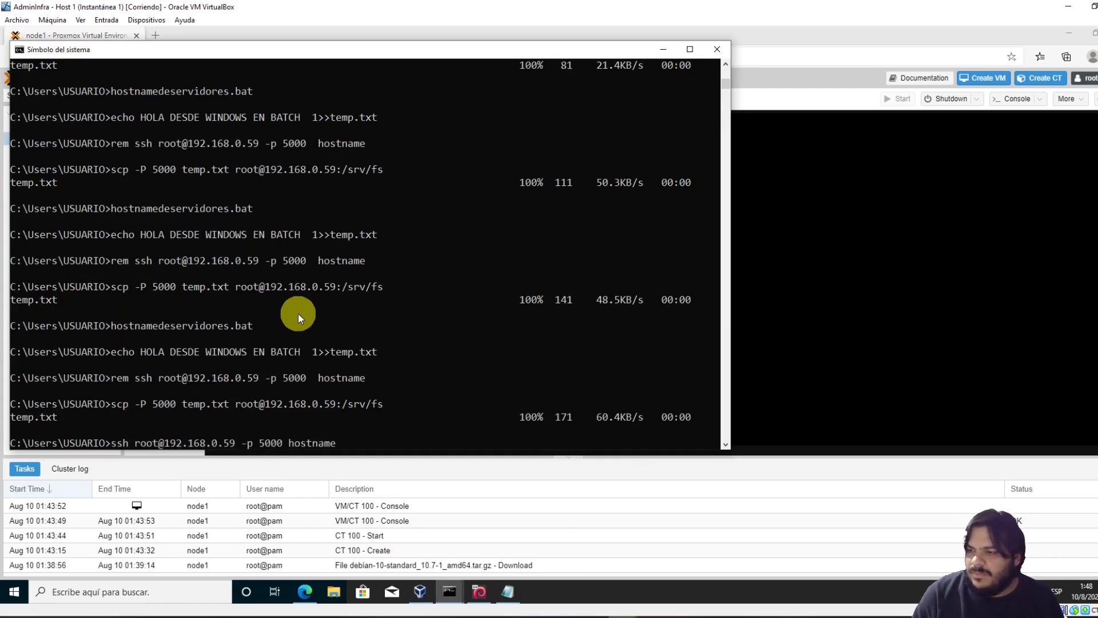
key("BackSpace")
key("BackSpace")
key("BackSpace")
key("BackSpace")
key("BackSpace")
key("BackSpace")
key("BackSpace")
key("BackSpace")
key("BackSpace")
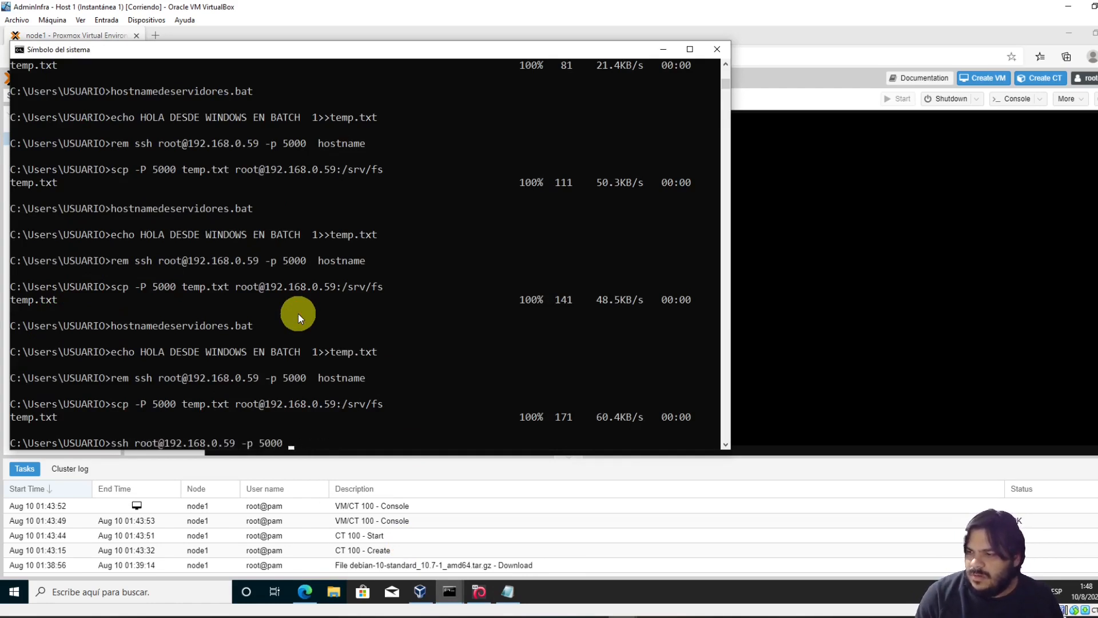
key("Return")
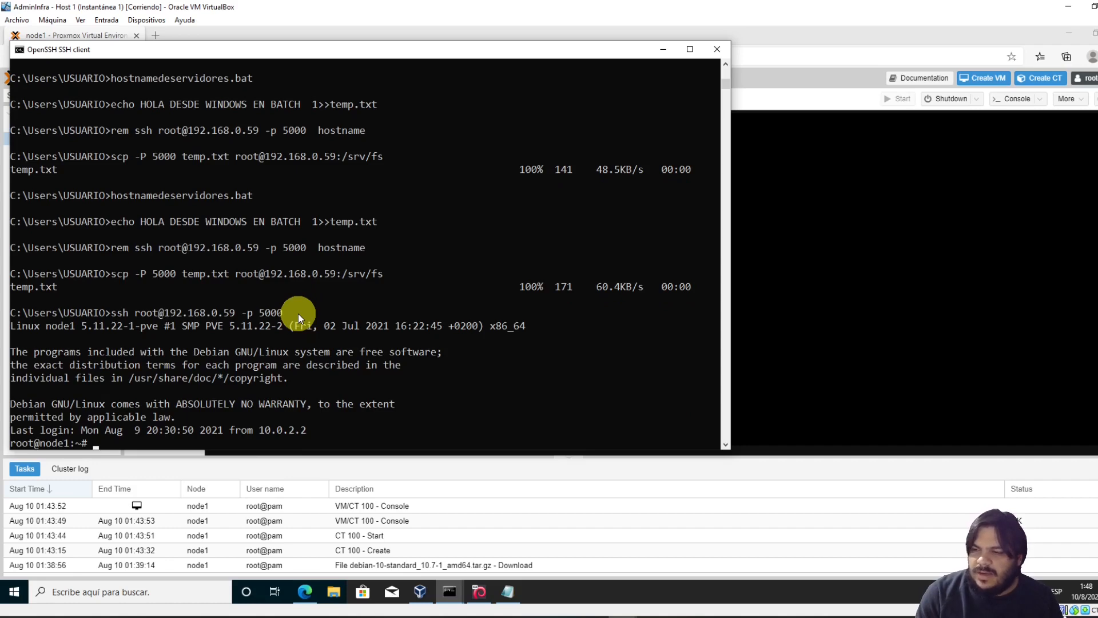
type("cd .ssh/")
key("Return")
type("ls")
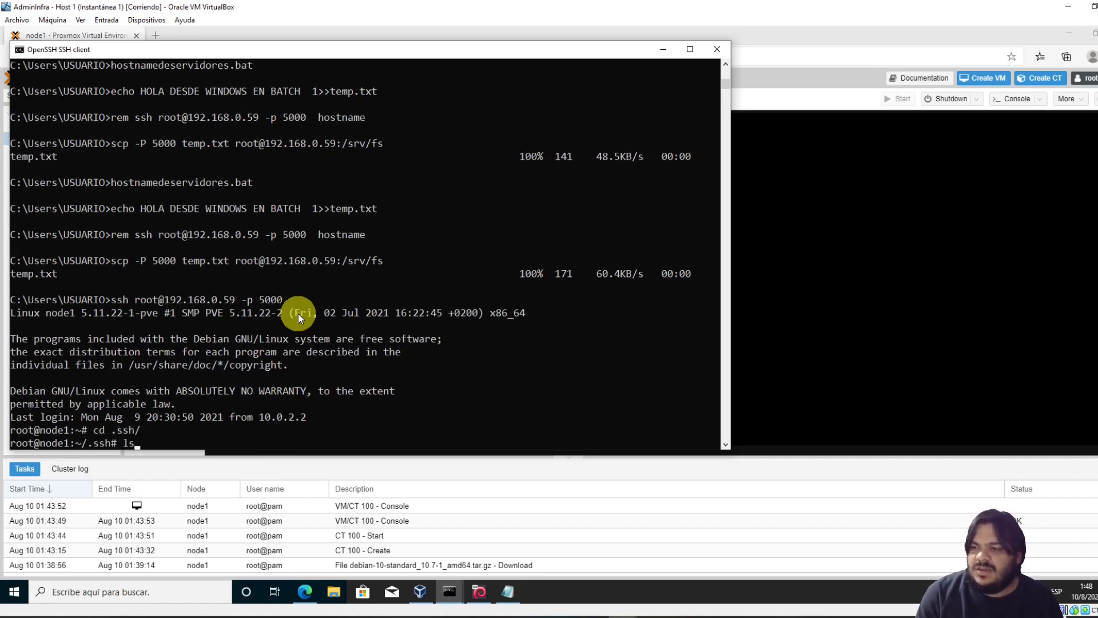
type(" -l")
key("Return")
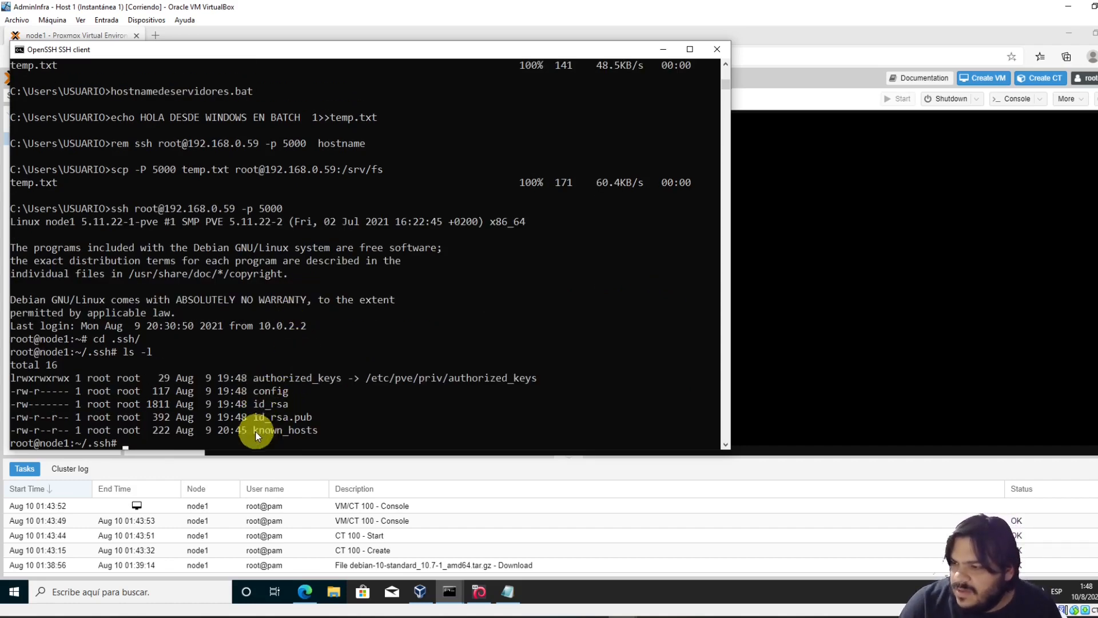
Copy the authorized_keys file name and open .ssh/authorized_keys in vi on ct-test-1
left_click_drag(254, 377, 286, 381)
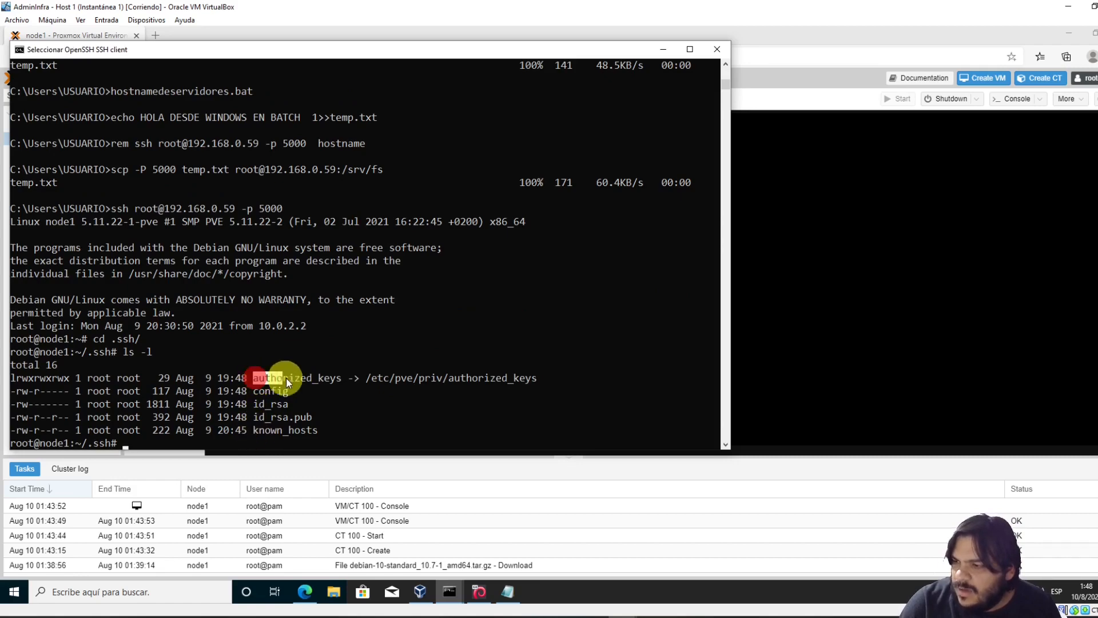
right_click(337, 381)
left_click_drag(243, 49, 582, 70)
left_click(208, 317)
right_click(225, 318)
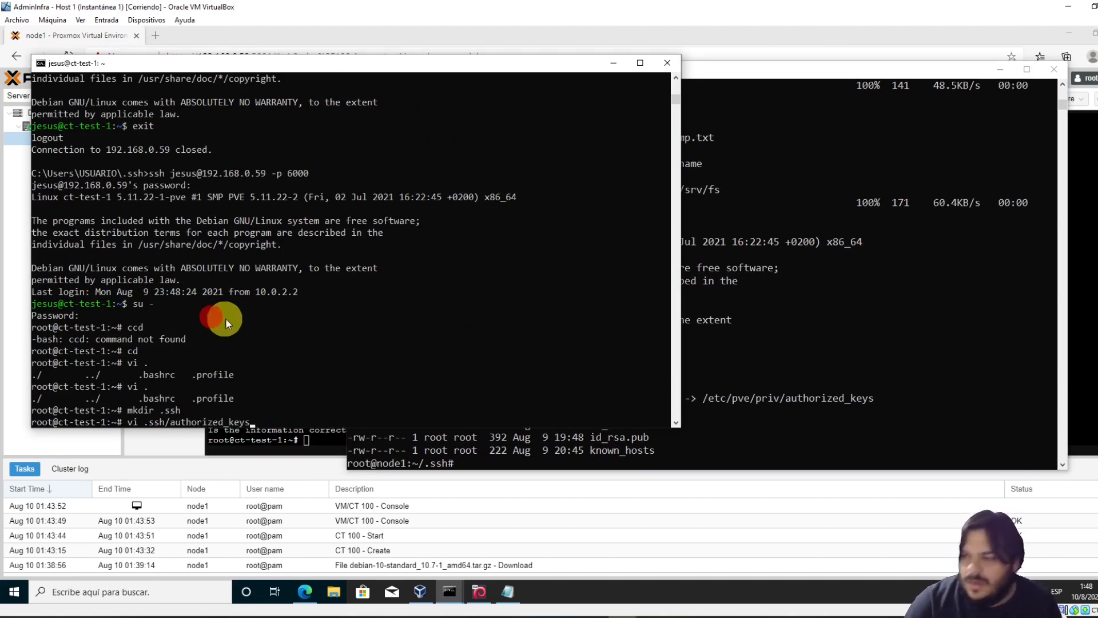
key("Return")
Paste the public key from id_rsa.pub into authorized_keys and save it with :wq
left_click(508, 592)
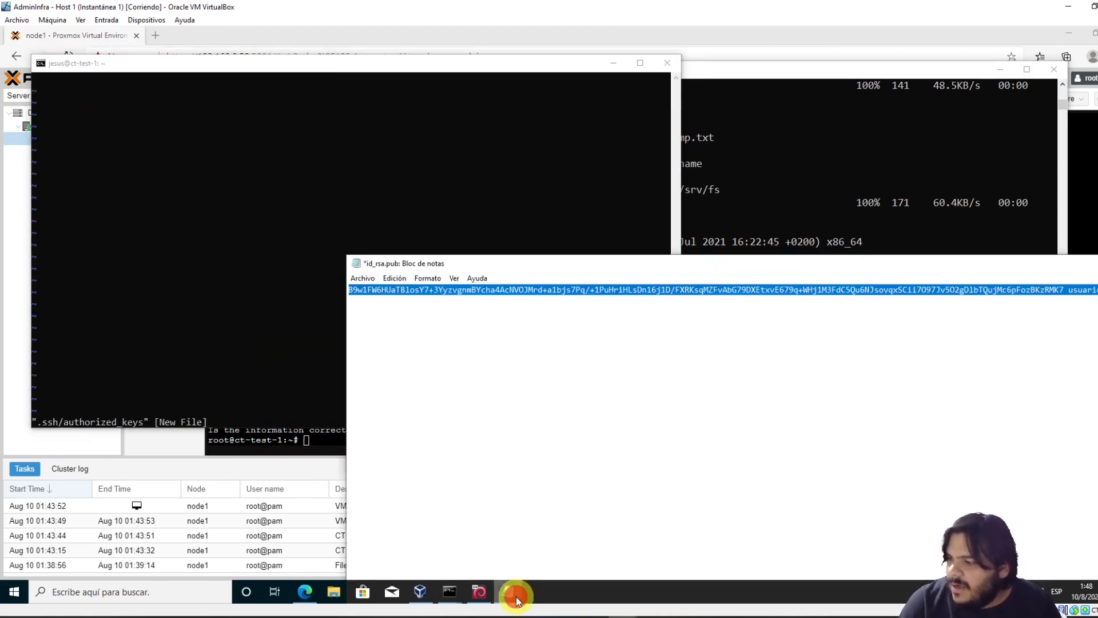
right_click(461, 287)
left_click(498, 325)
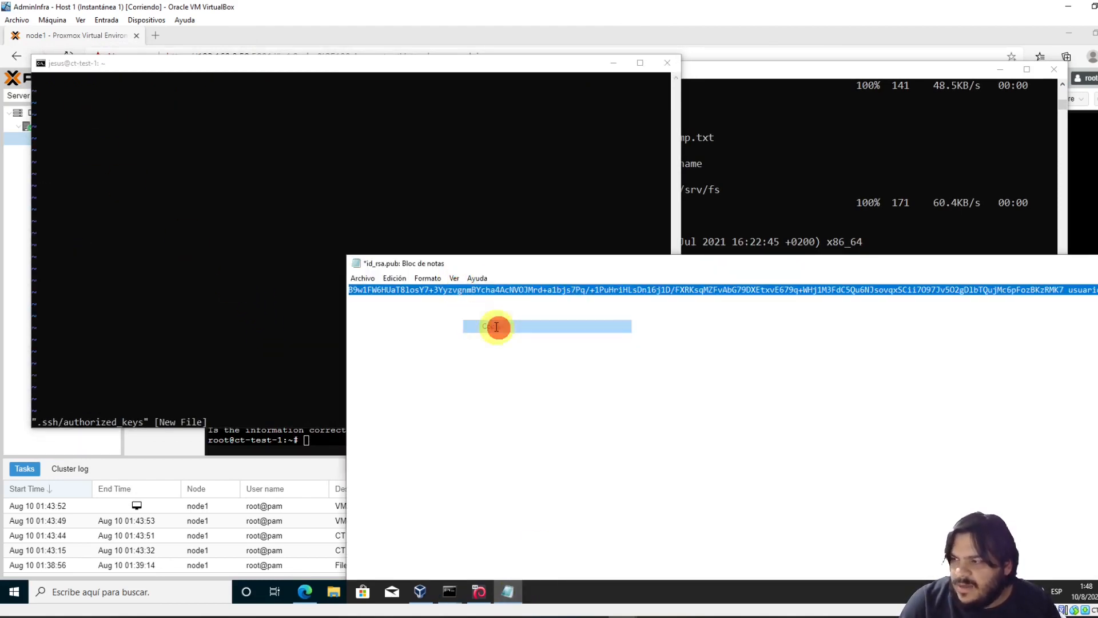
left_click(200, 179)
left_click(112, 129)
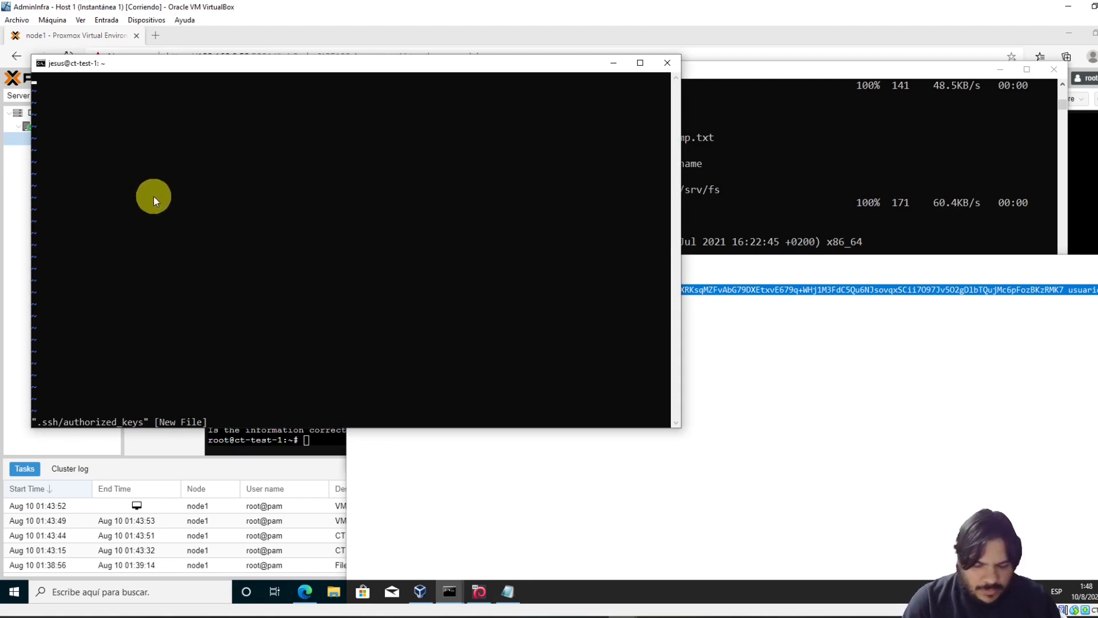
right_click(90, 144)
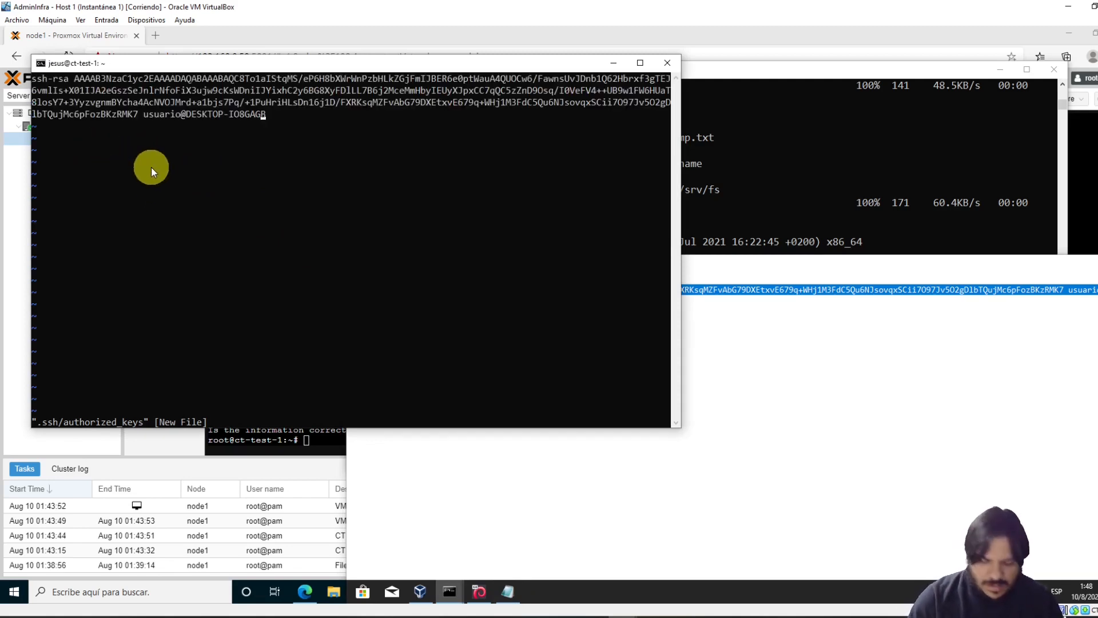
type(":wq")
key("Return")
Exit the root shell and close the ssh session to the container
type("exit")
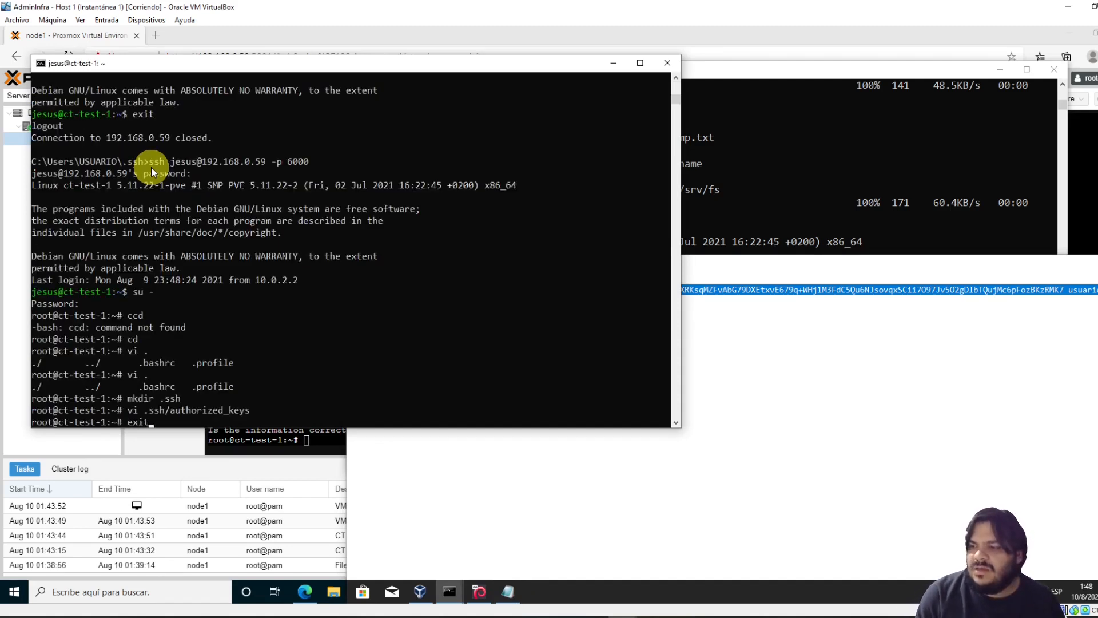
key("Return")
type("exit")
key("Return")
Log into ct-test-1 as root on port 6000 without a password, then open node1 in Proxmox
key("Up")
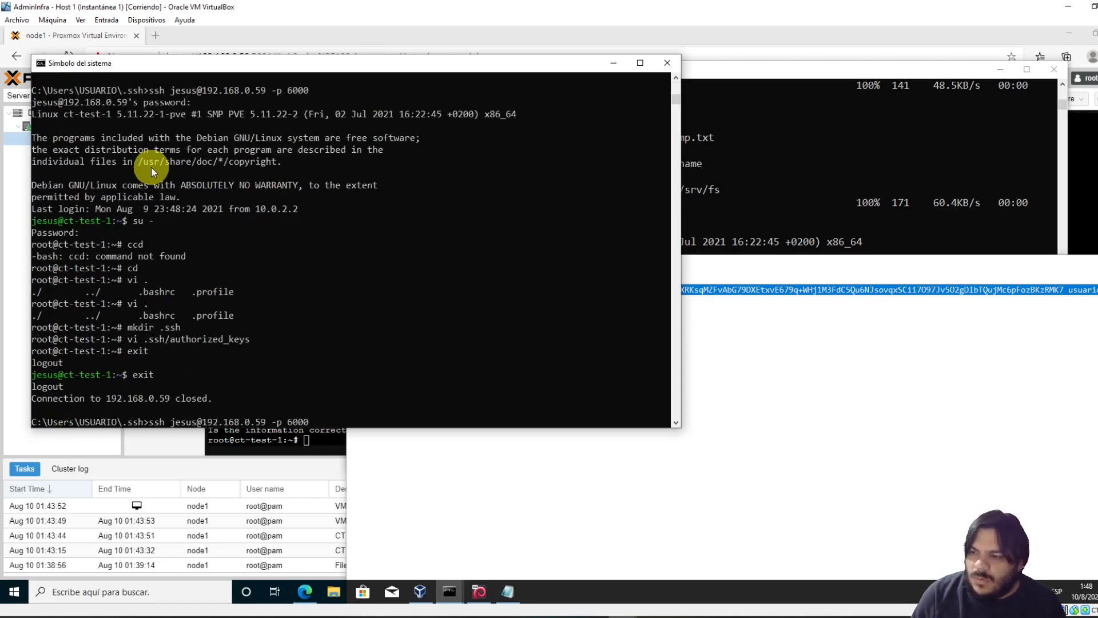
key("Up")
key("Up")
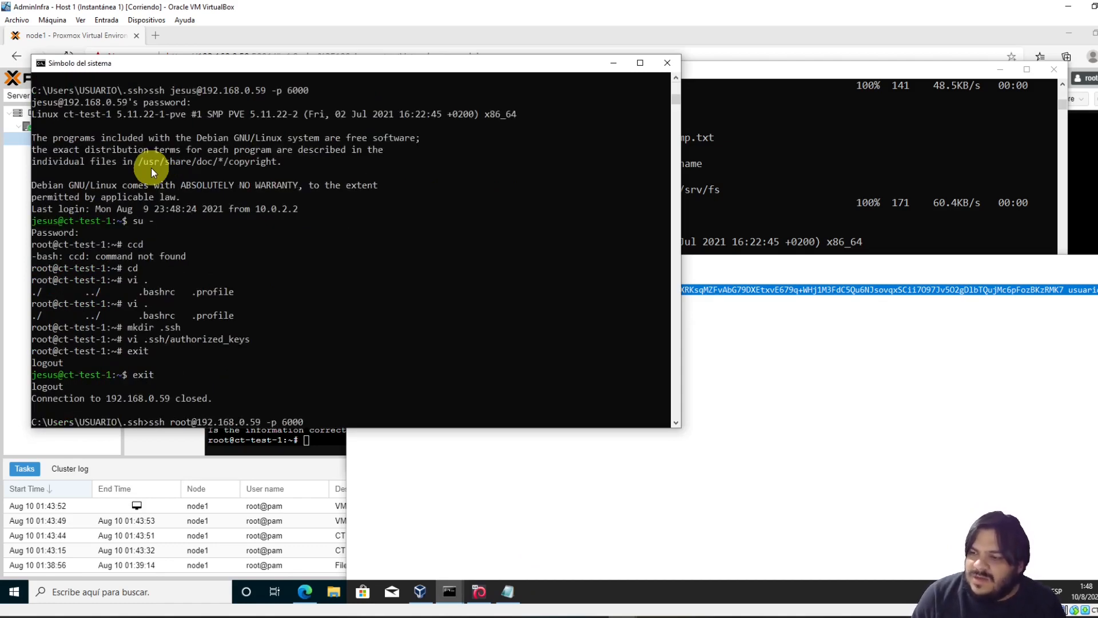
key("Return")
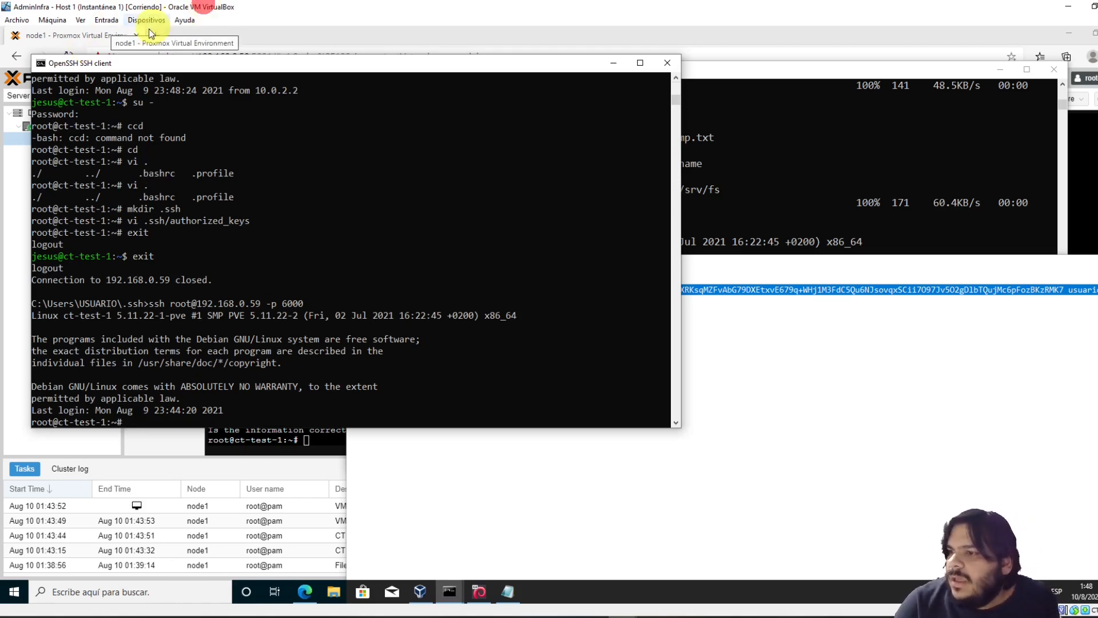
left_click(10, 197)
left_click(49, 126)
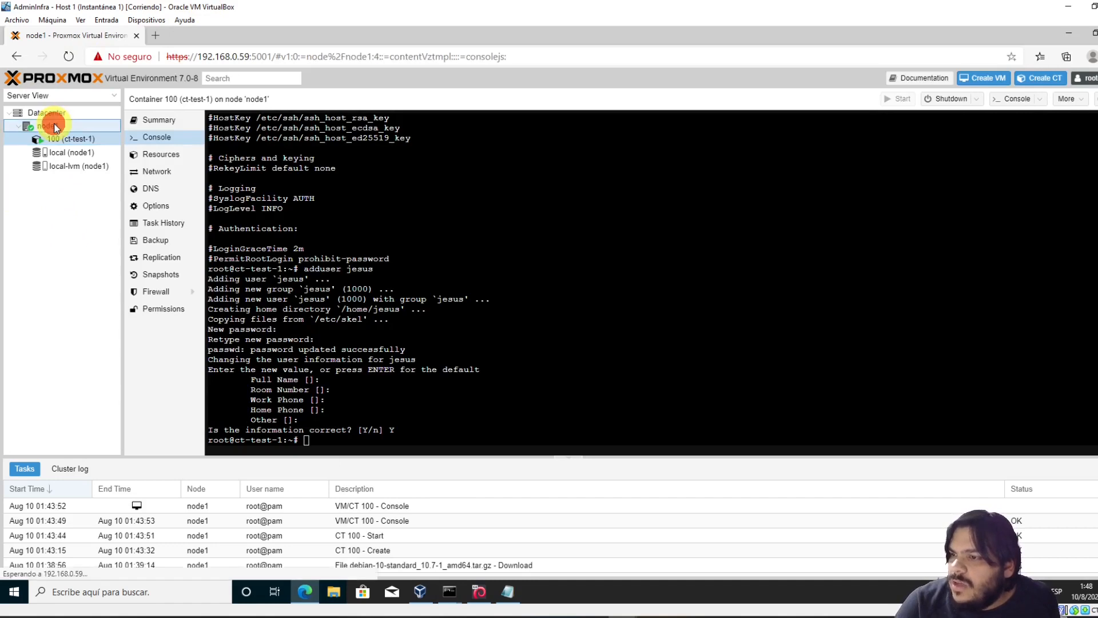
Start a new container, enter and confirm its root password, and set hostname ct-test-2
left_click(1040, 79)
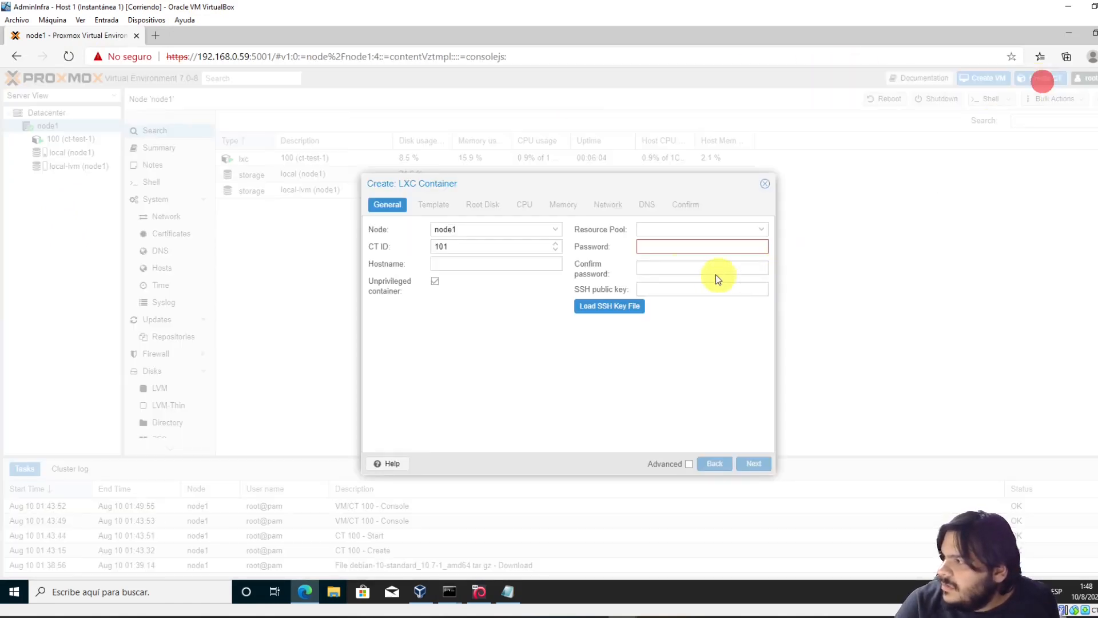
left_click(666, 245)
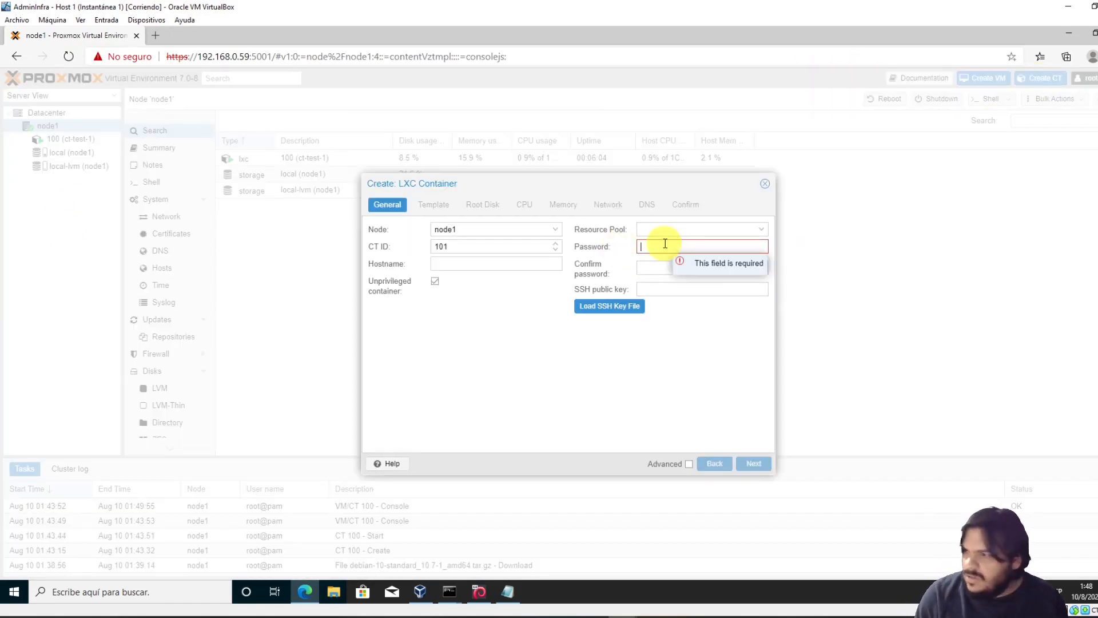
type("********")
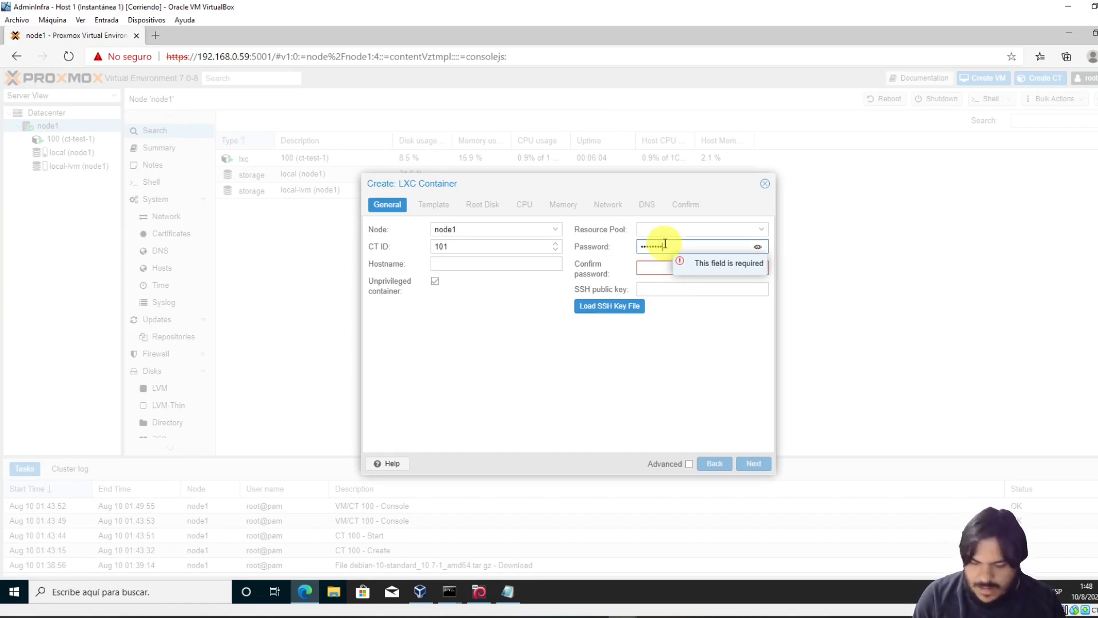
key("Tab")
type("********")
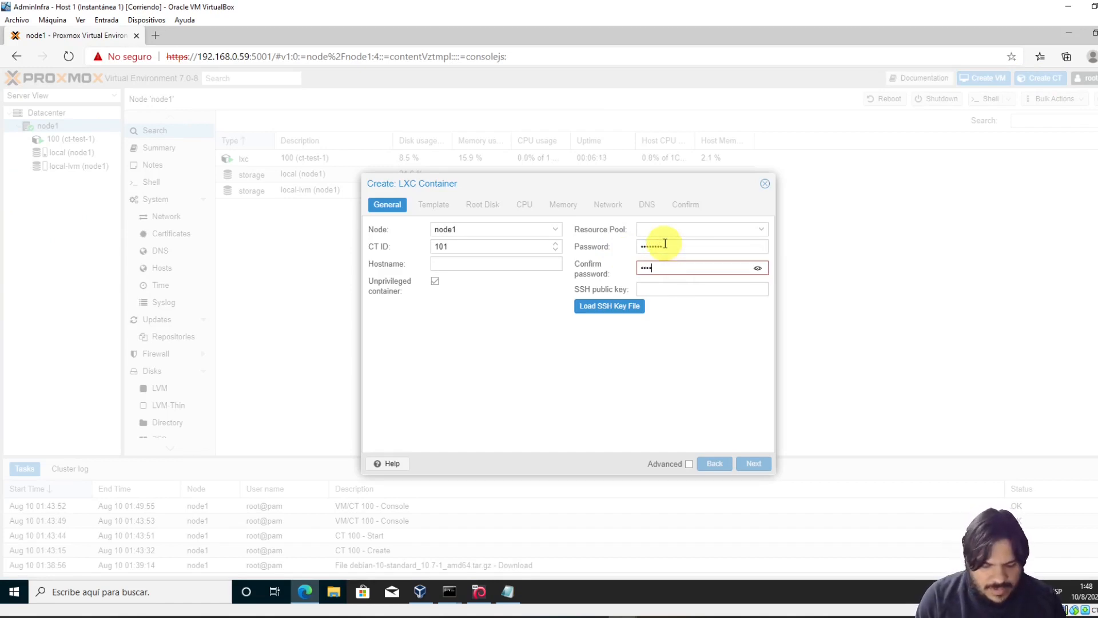
left_click(490, 263)
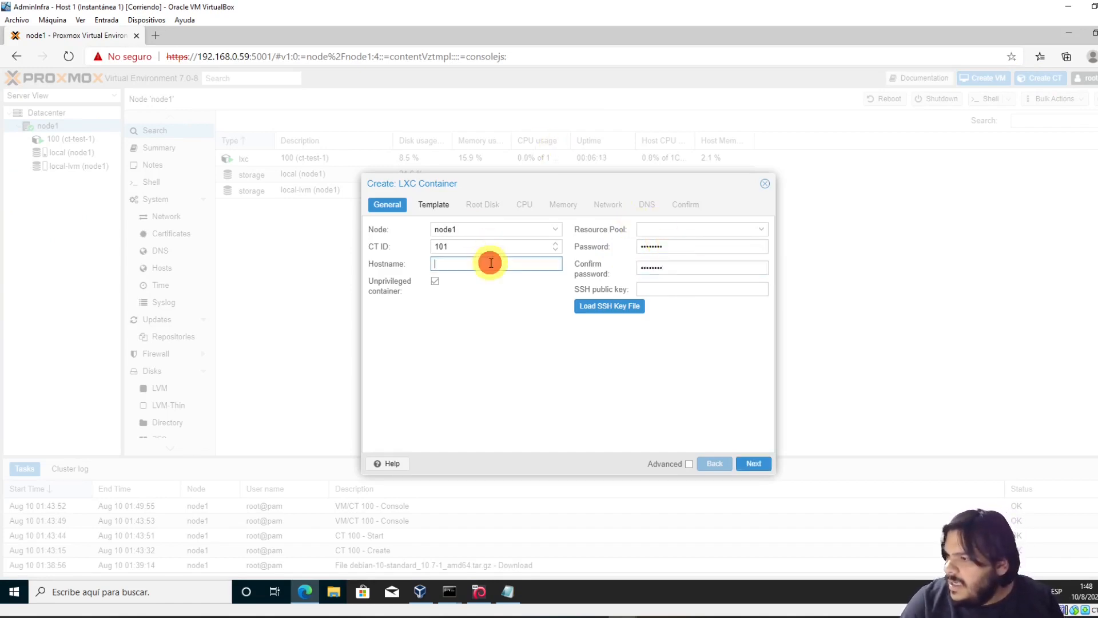
type("ct")
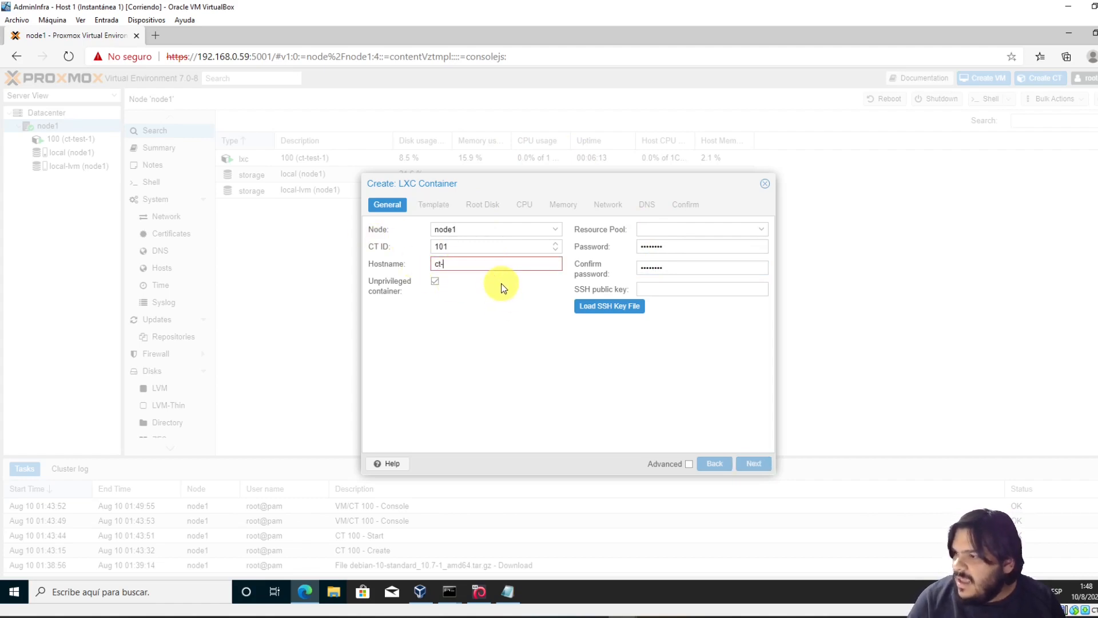
type("-test-2")
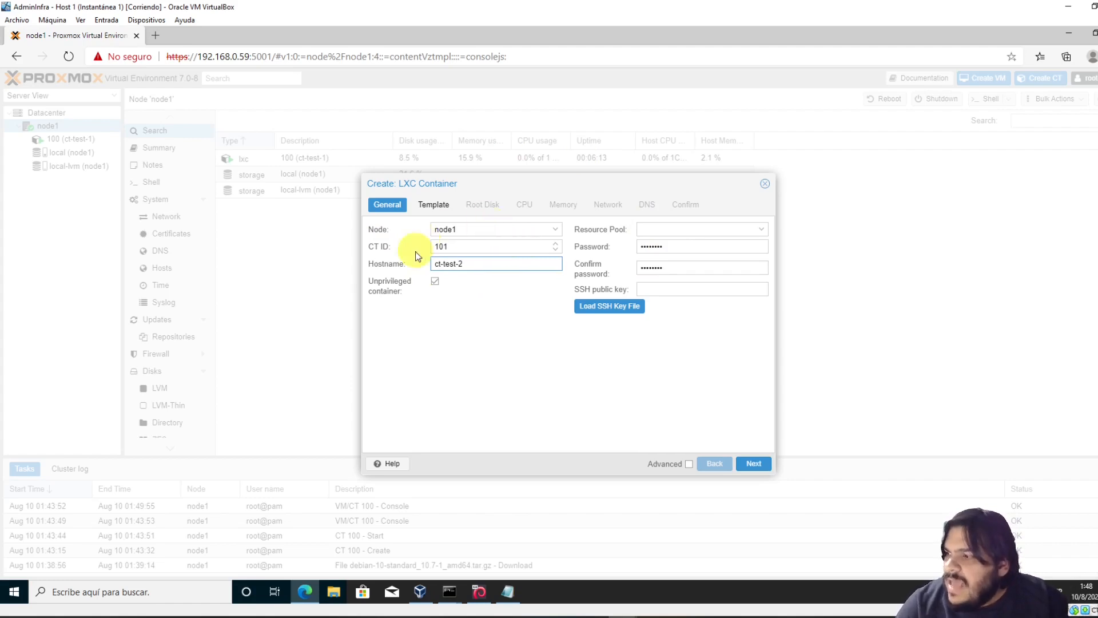
left_click_drag(468, 266, 376, 269)
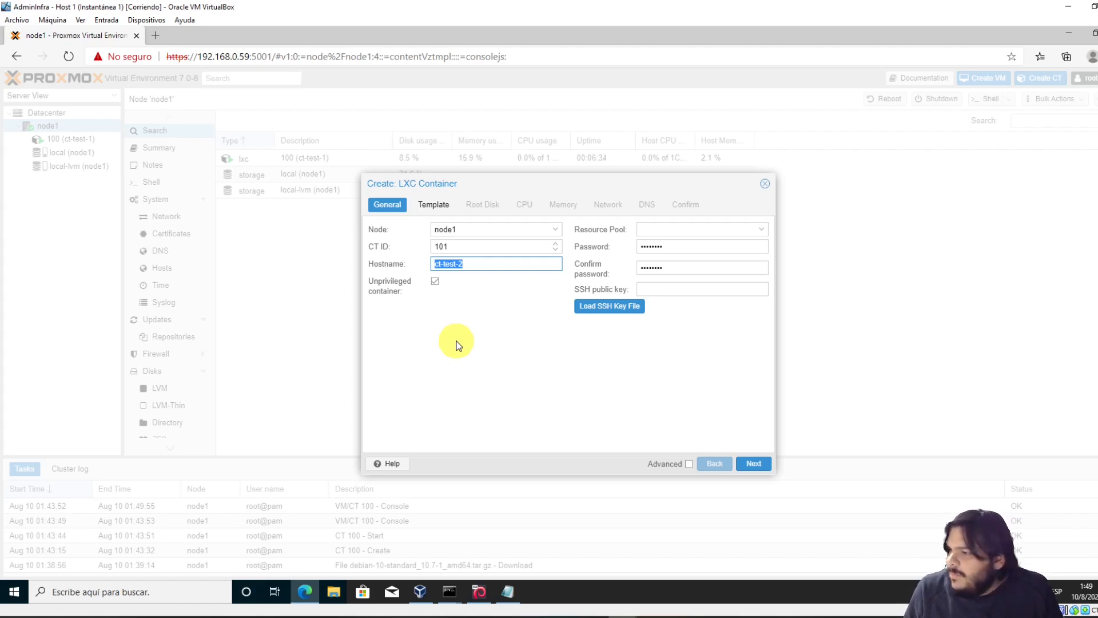
left_click(483, 262)
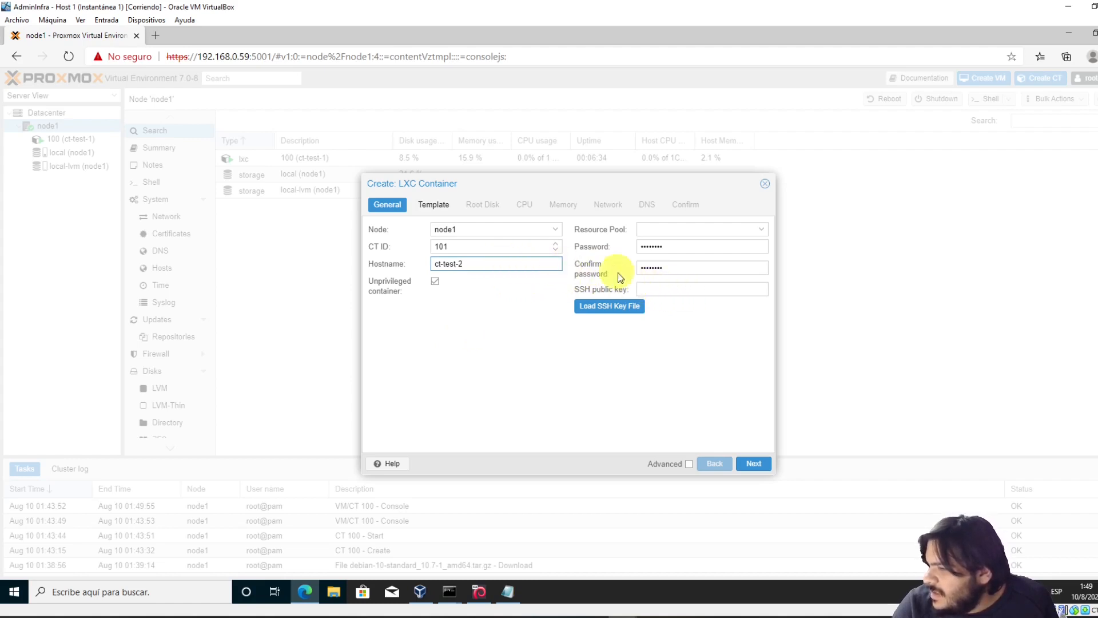
Paste the id_rsa.pub public key from Notepad into the SSH public key field
left_click(650, 288)
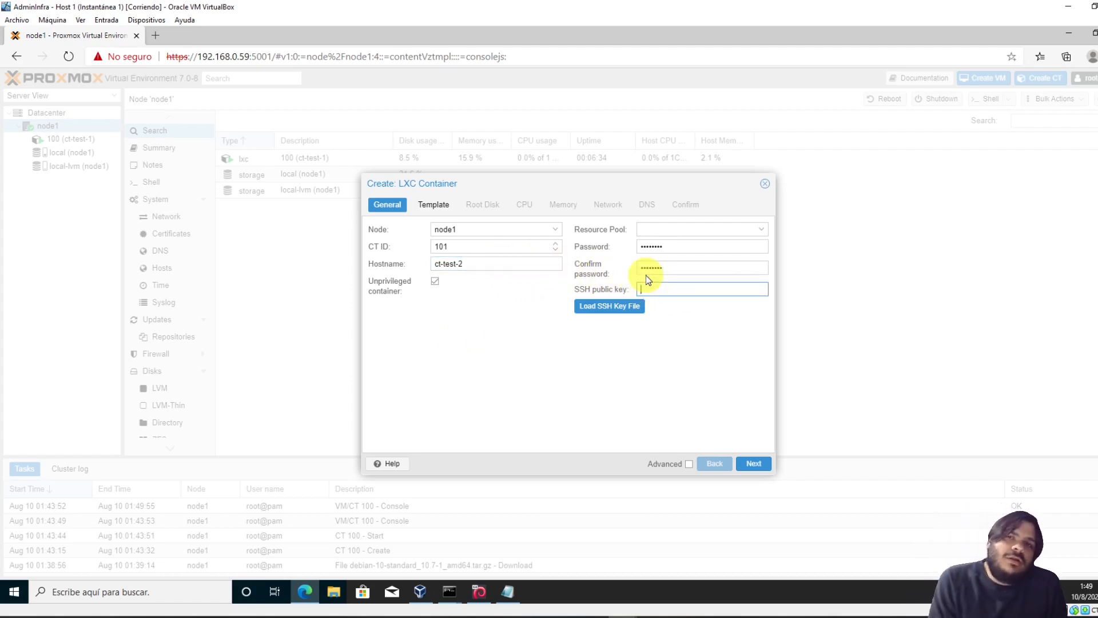
left_click(657, 290)
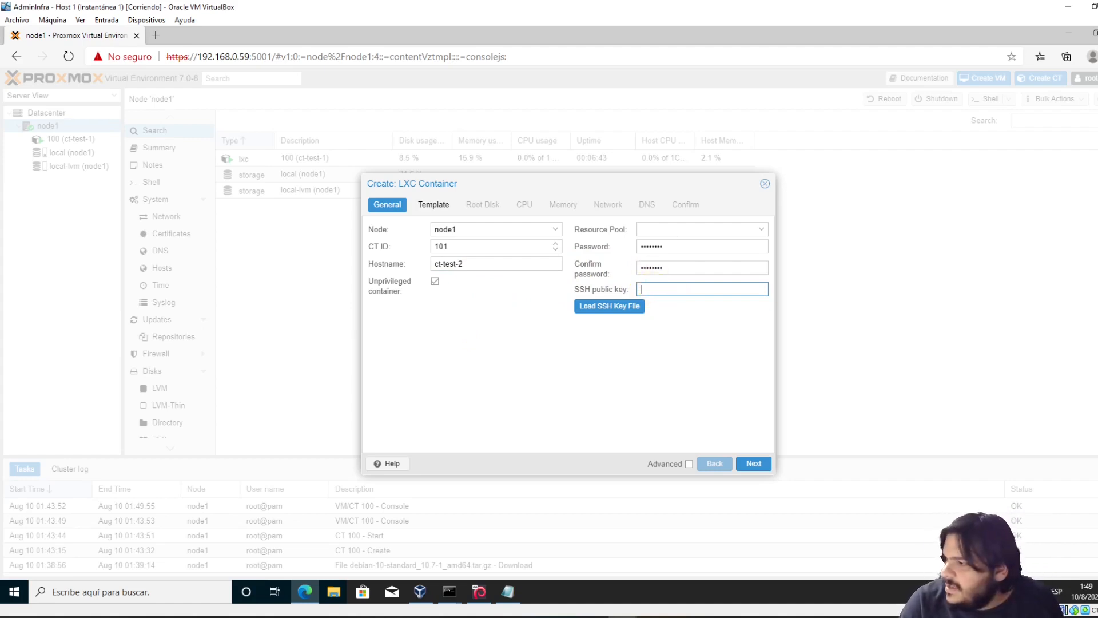
left_click(507, 592)
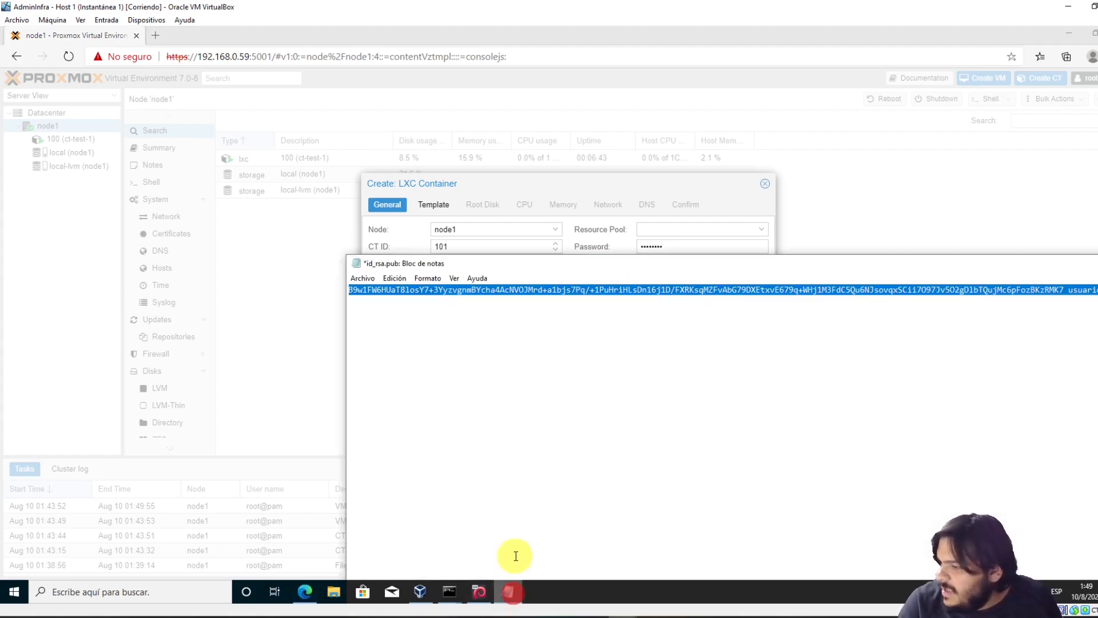
right_click(547, 293)
left_click(588, 331)
left_click(590, 215)
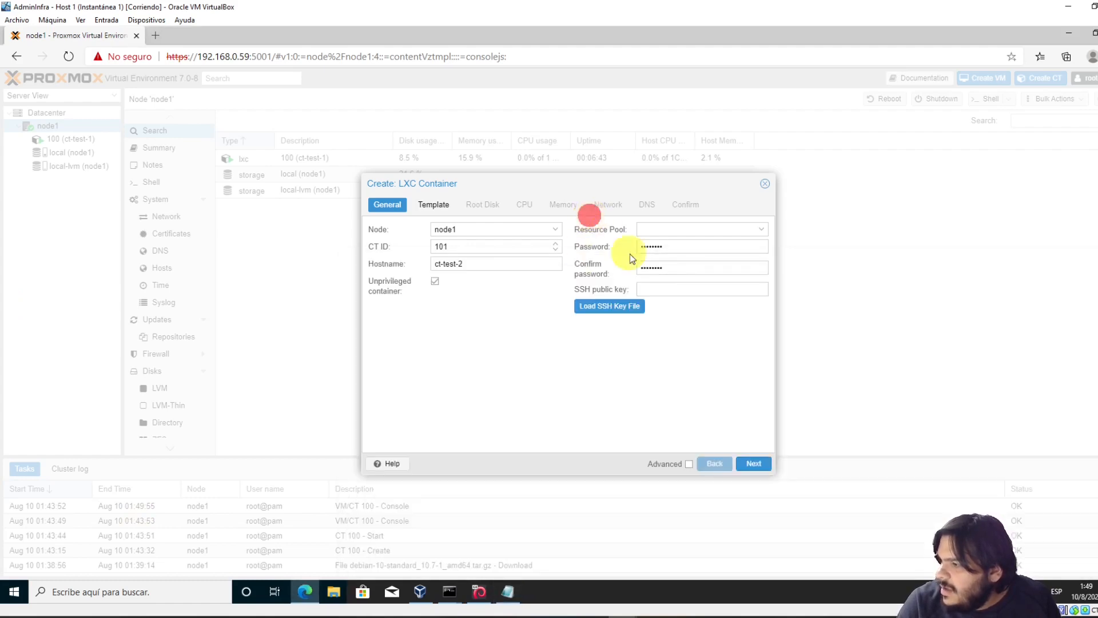
left_click(677, 288)
right_click(672, 293)
left_click(718, 411)
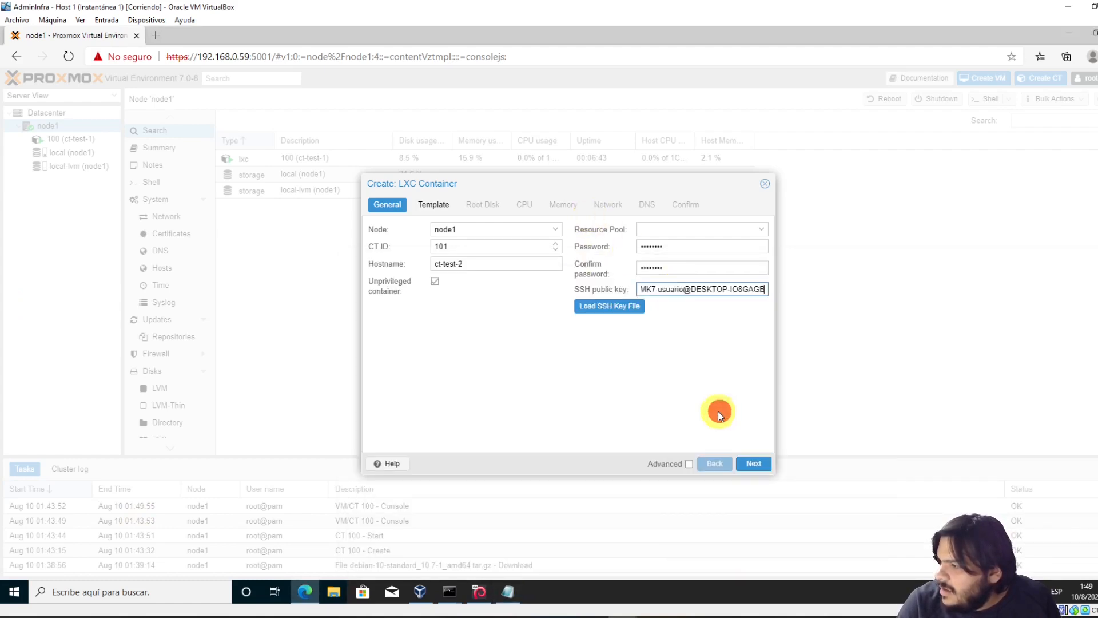
Choose the Debian 10 template and keep default root disk, CPU and memory settings
left_click(766, 464)
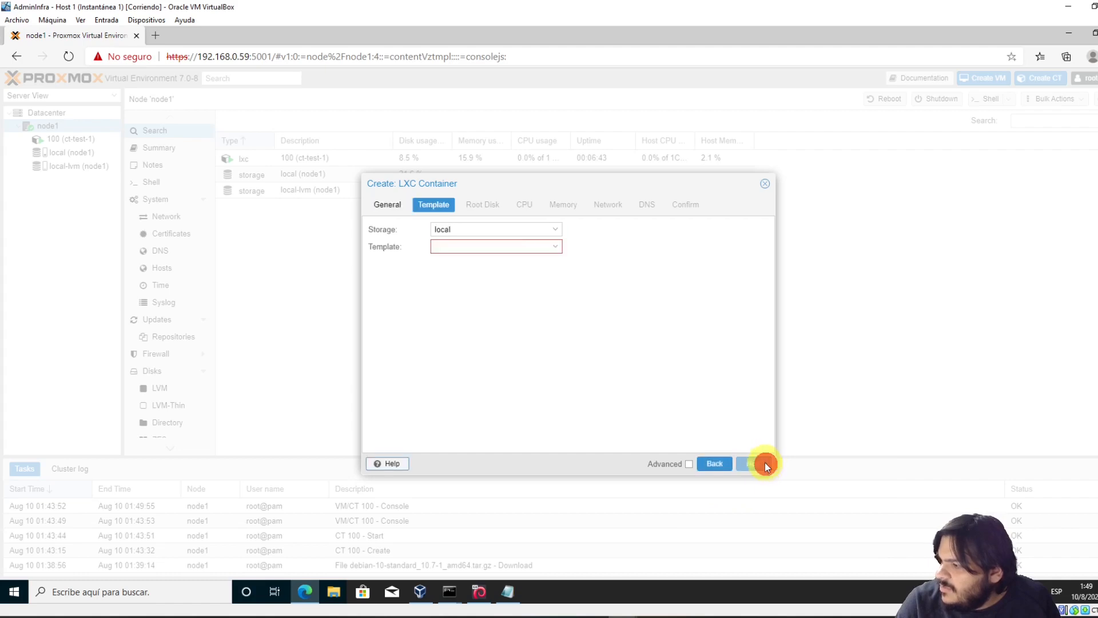
left_click(557, 246)
left_click(503, 280)
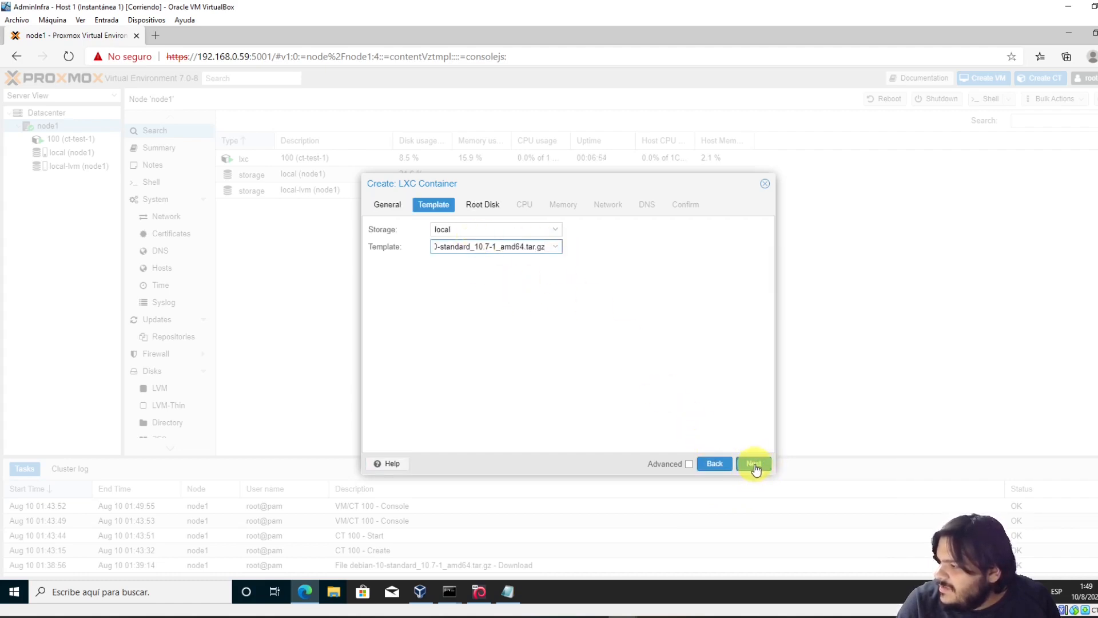
left_click(753, 470)
left_click(761, 462)
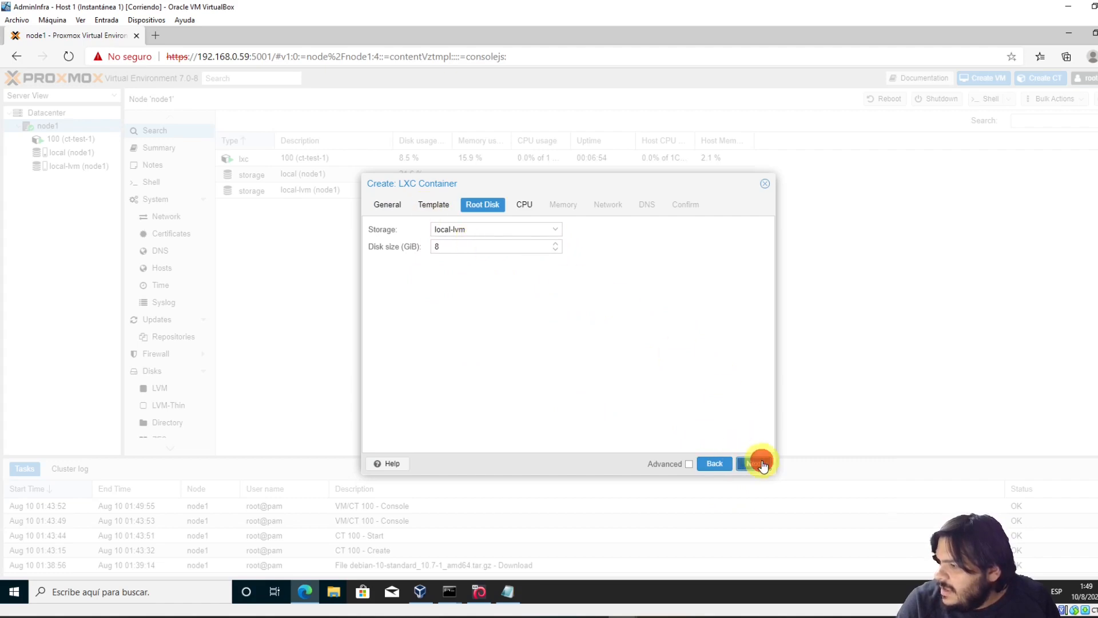
left_click(759, 468)
left_click(760, 472)
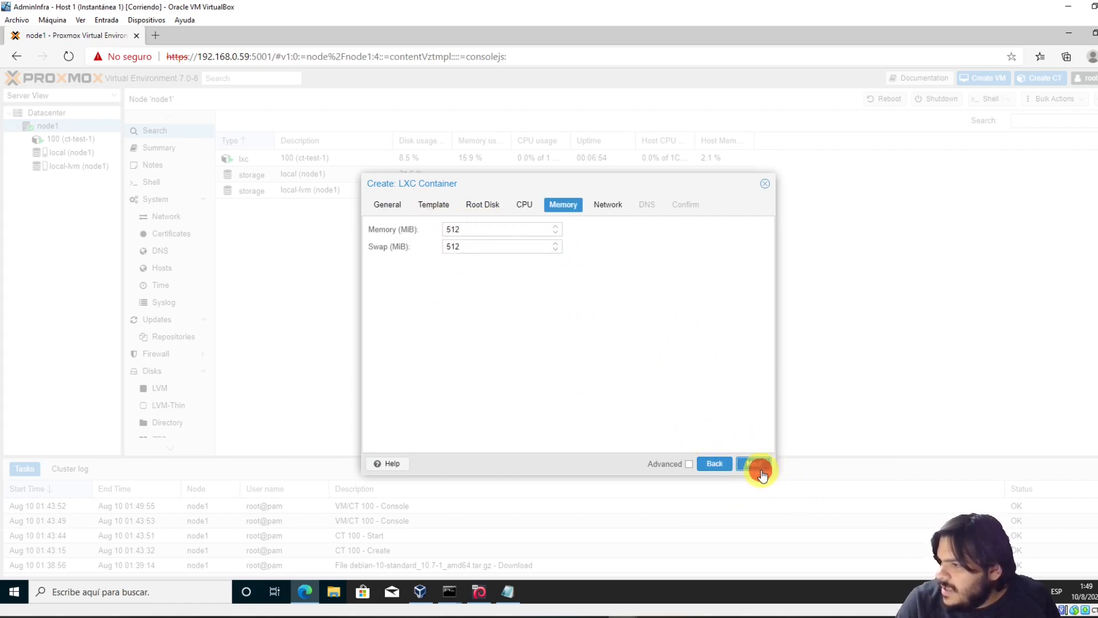
left_click(656, 246)
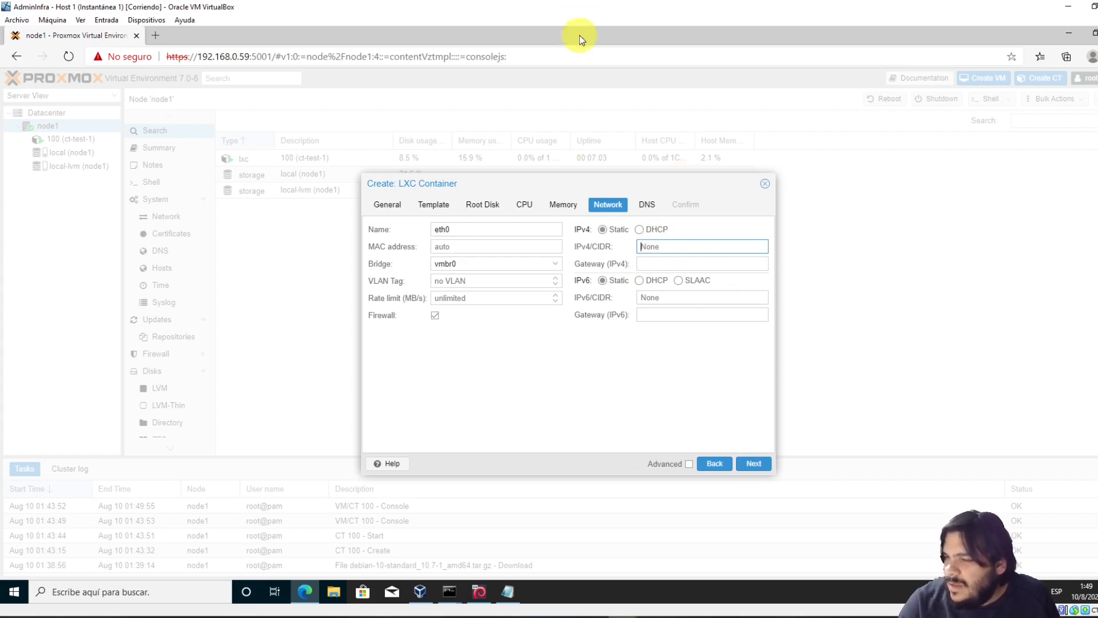
Run ip a on node1, showing vmbr0 at 10.0.2.20/24
mouse_move(451, 595)
left_click(373, 538)
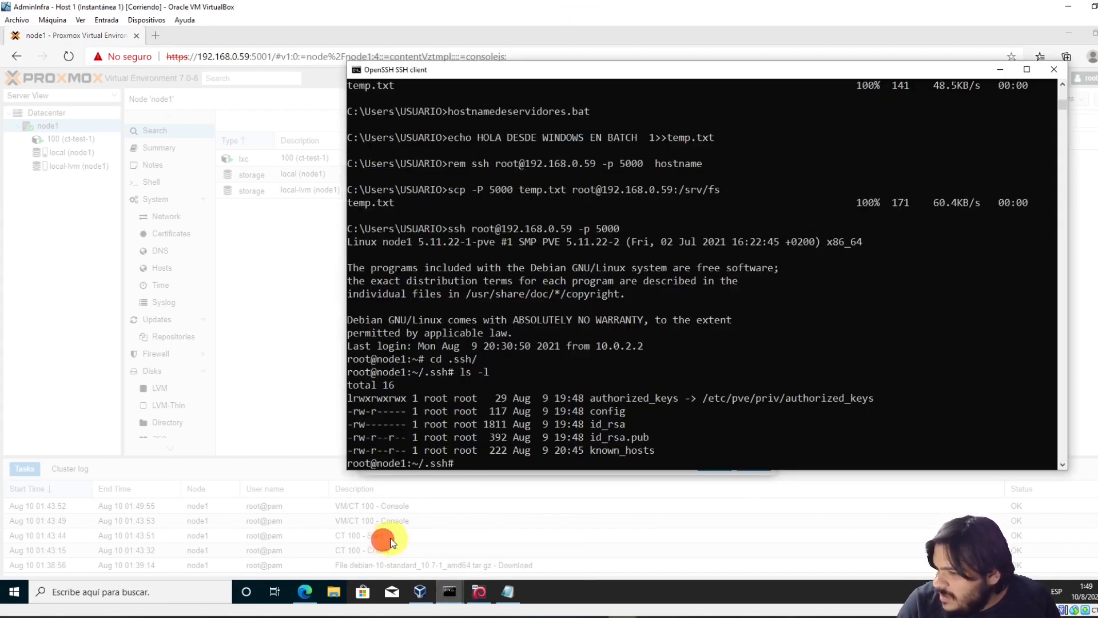
type("ip a")
key("Return")
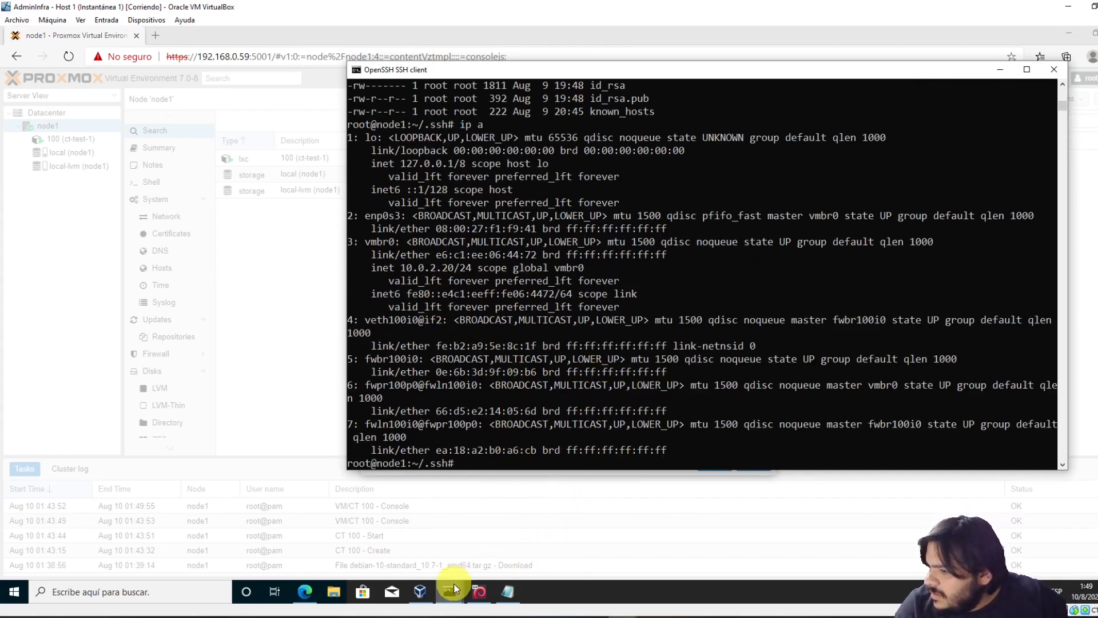
Run ip a on ct-test-1 and highlight its eth0 address 10.0.2.254
mouse_move(454, 590)
left_click(510, 554)
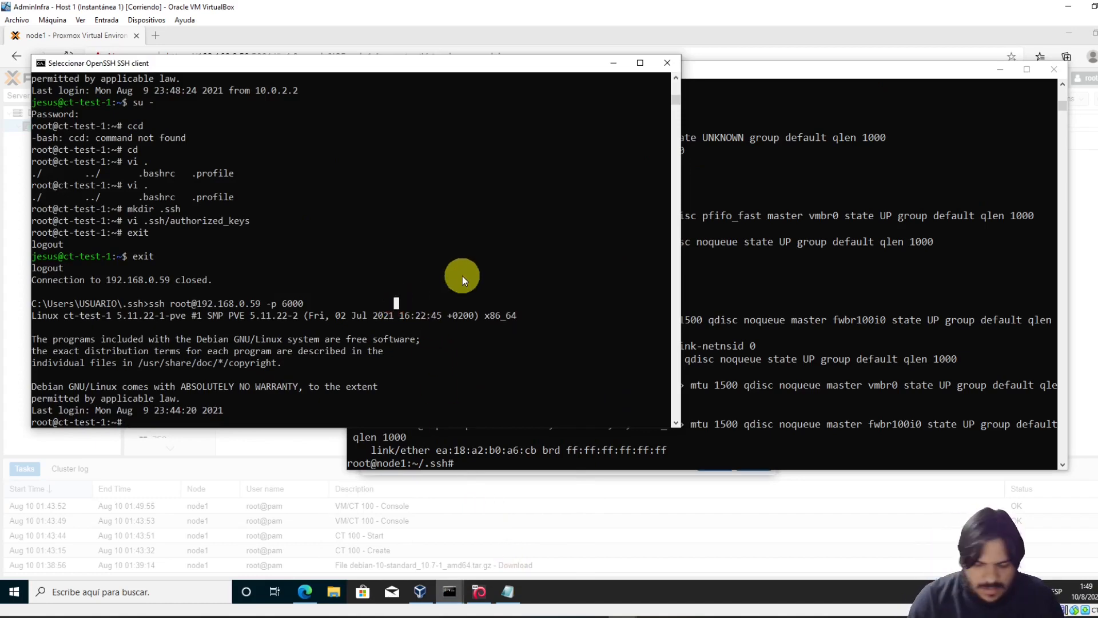
type("ip a")
key("Return")
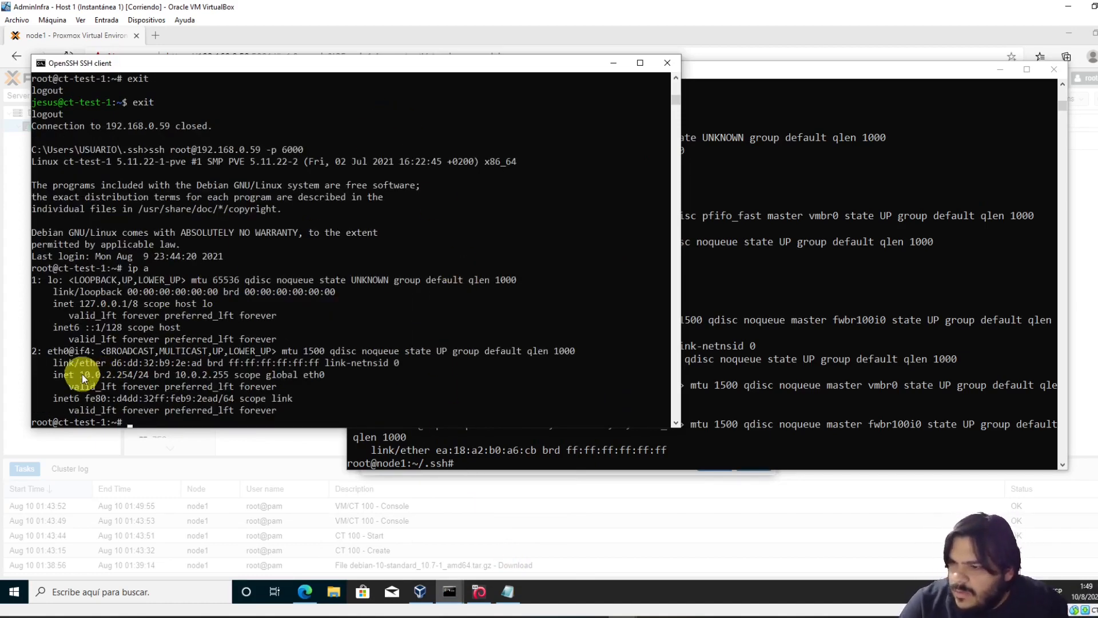
left_click_drag(80, 375, 132, 372)
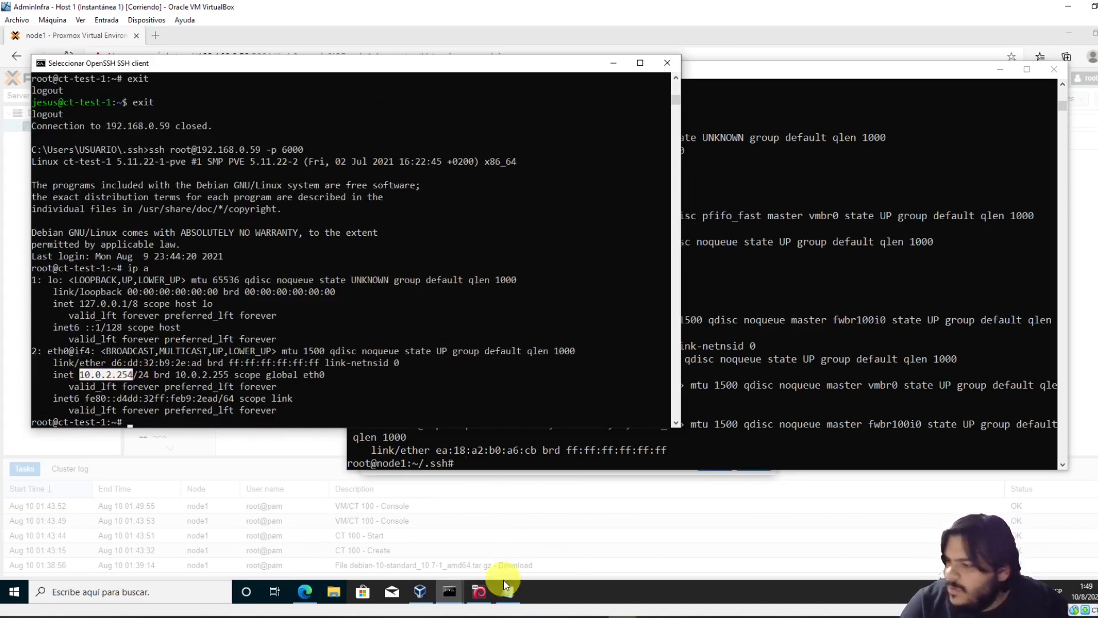
left_click(476, 593)
left_click(473, 591)
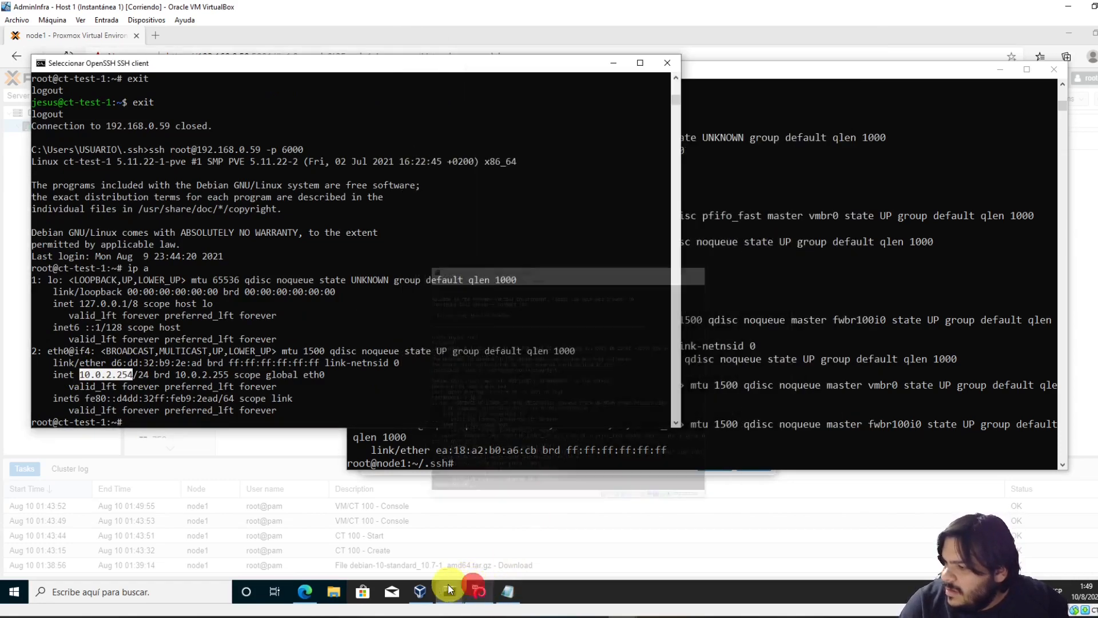
left_click(420, 591)
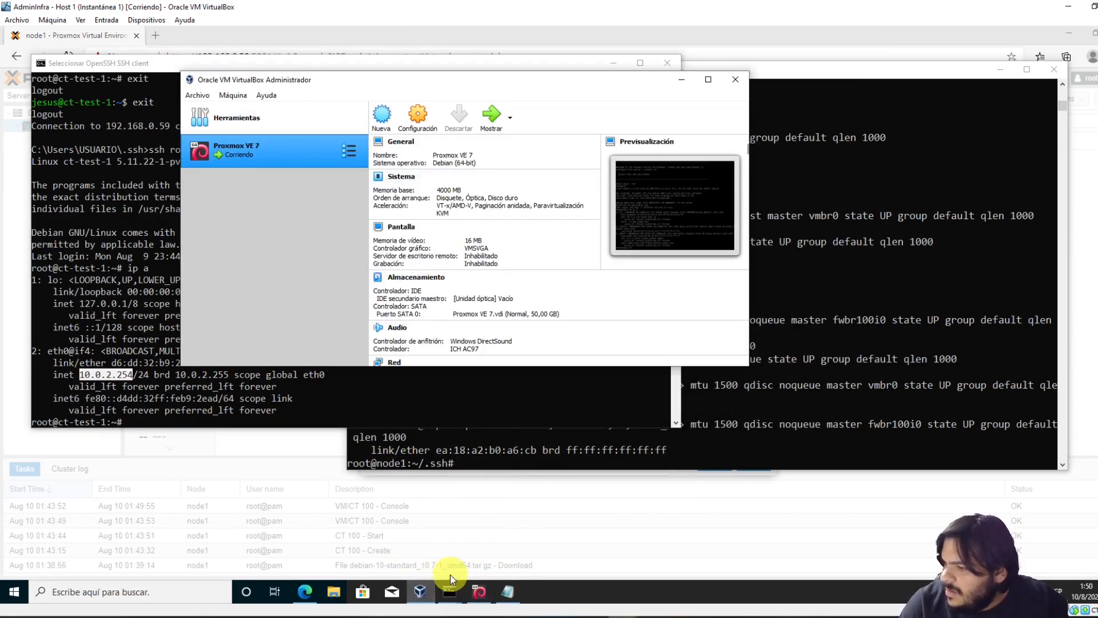
Give ct-test-2 the static IPv4 address 10.0.2.253/24 and gateway 10.0.2.2
left_click(305, 591)
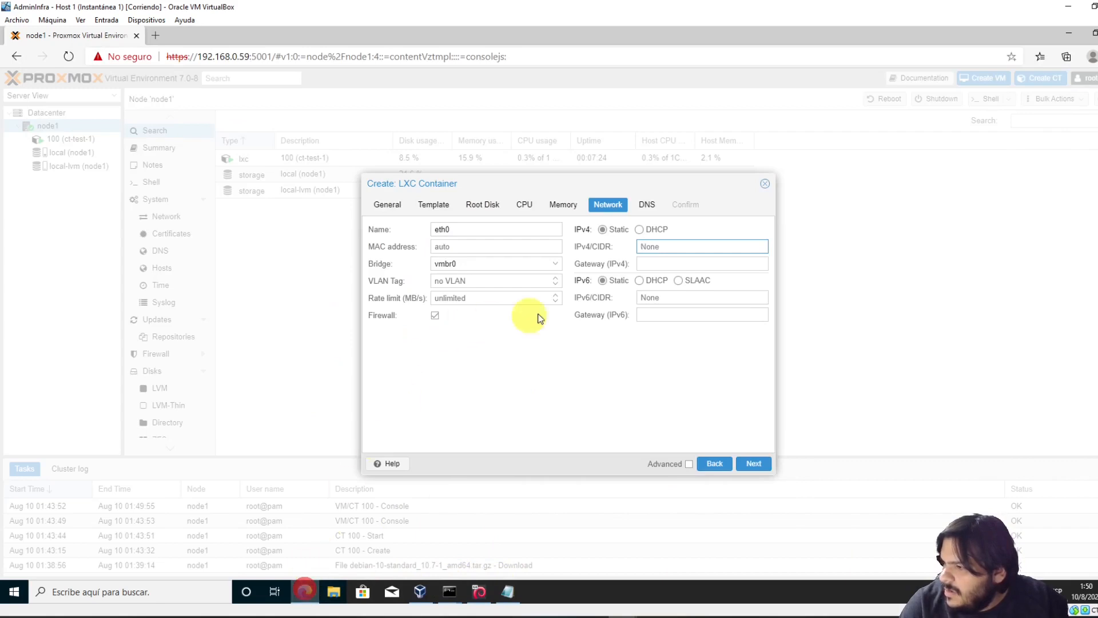
type("10.0.")
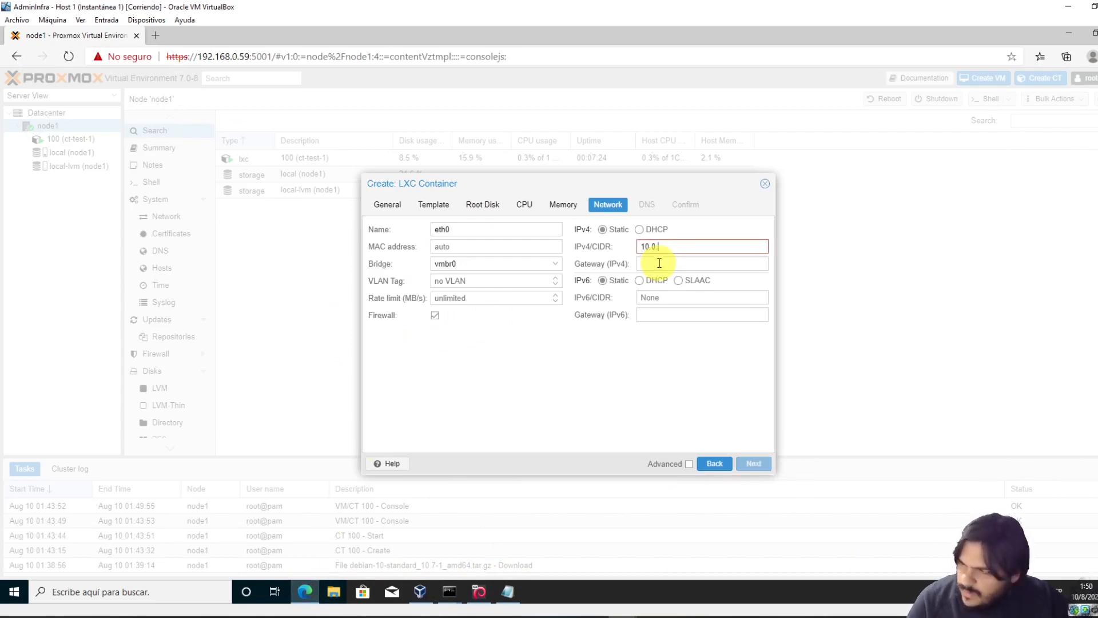
type("2.253/")
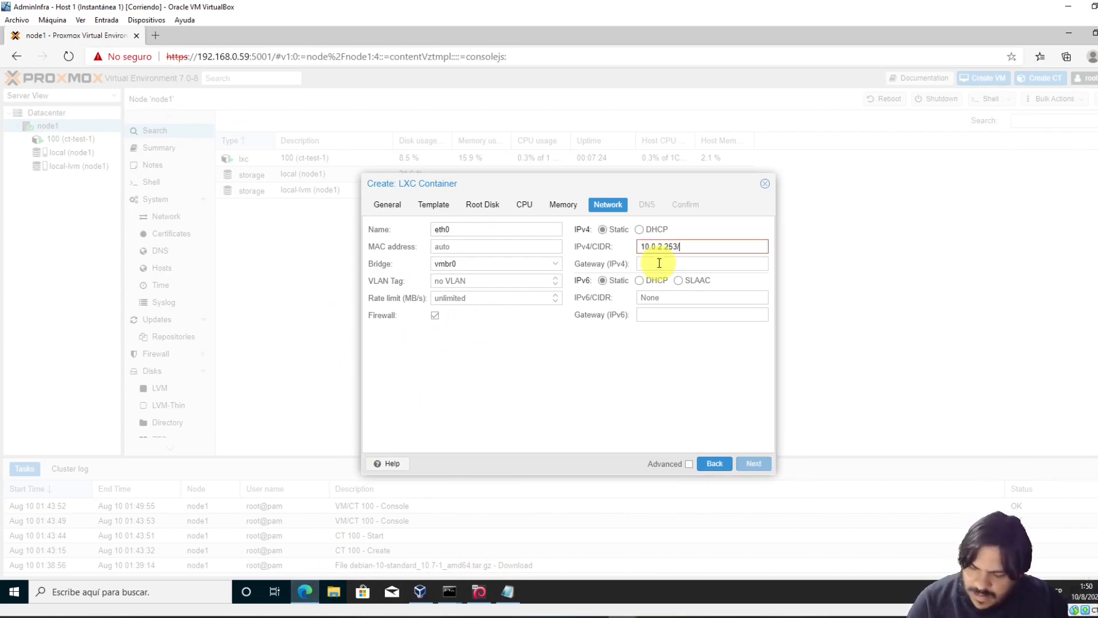
type("24")
left_click(655, 266)
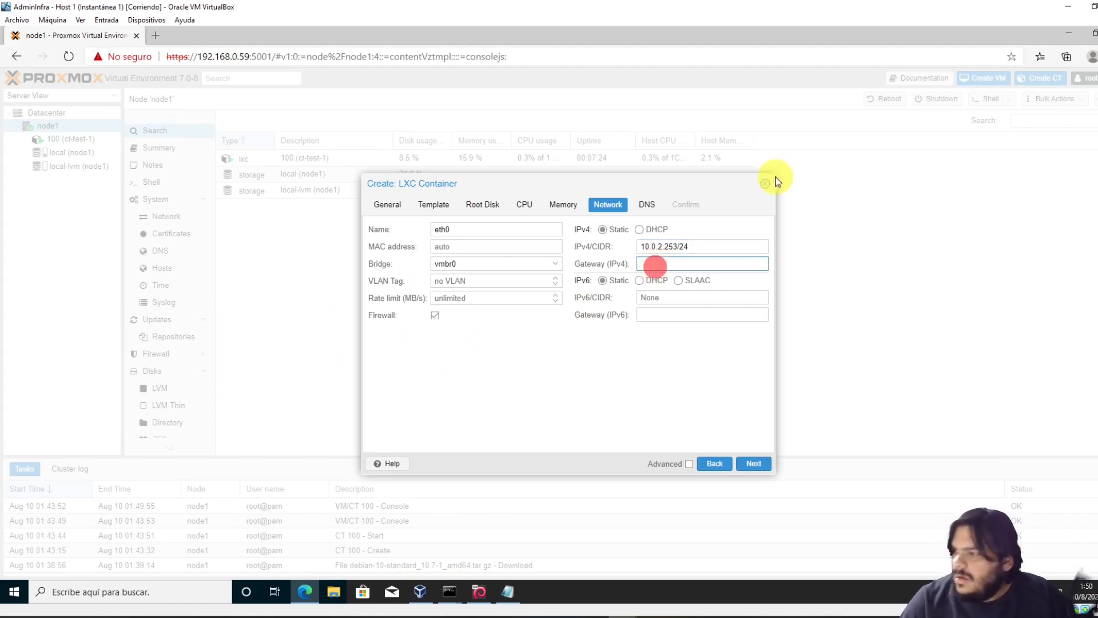
type("10.0.")
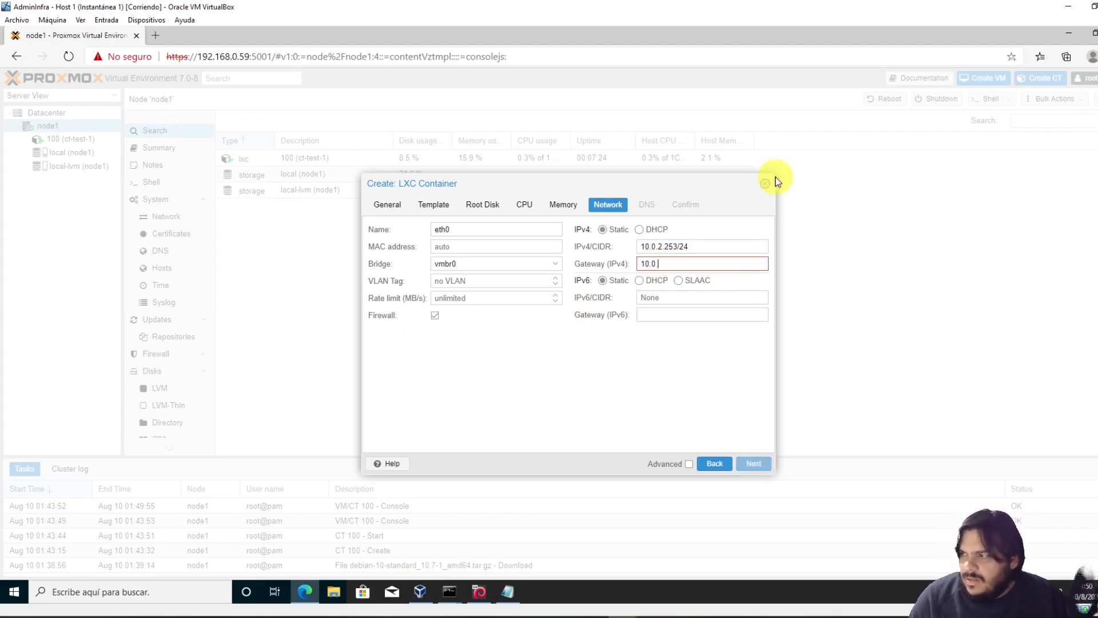
type("2.2")
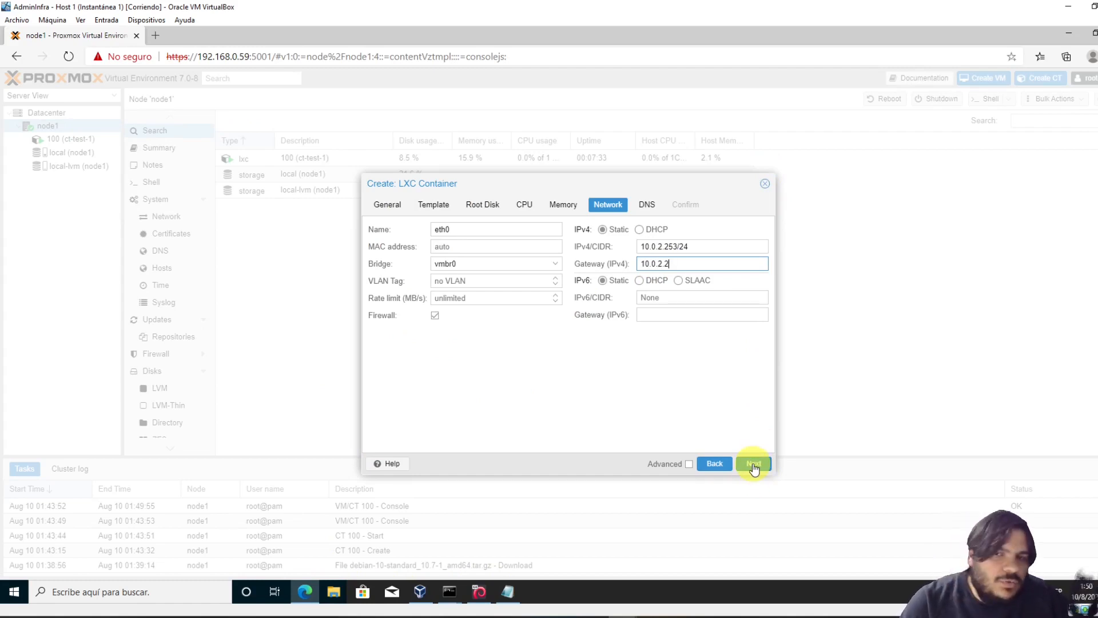
Go past DNS to the confirmation summary and finish creating CT 101
left_click(751, 465)
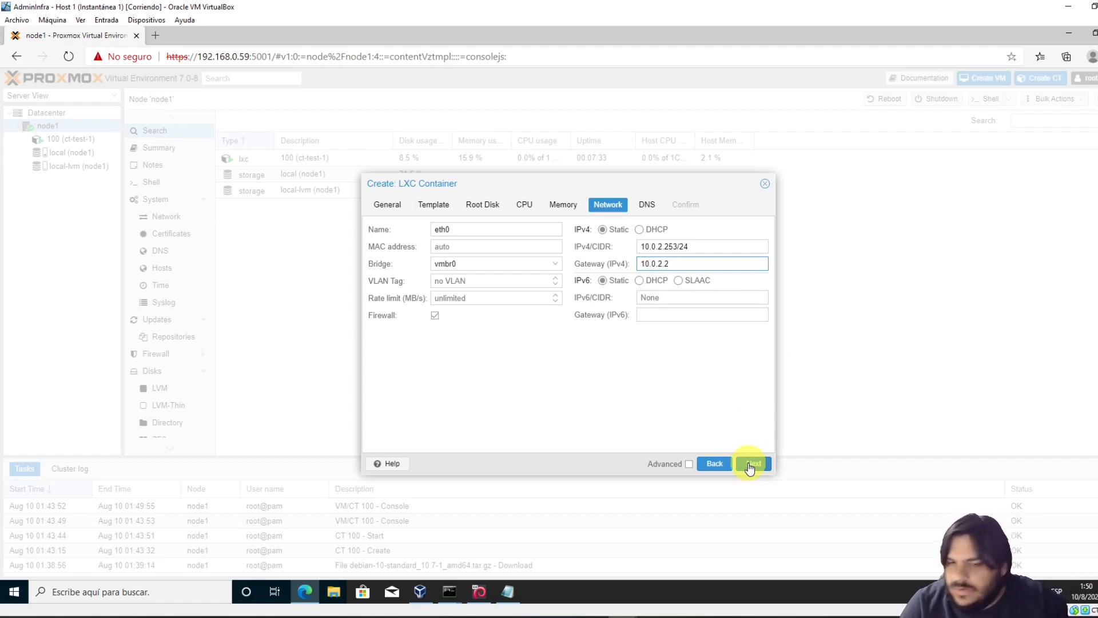
left_click(751, 468)
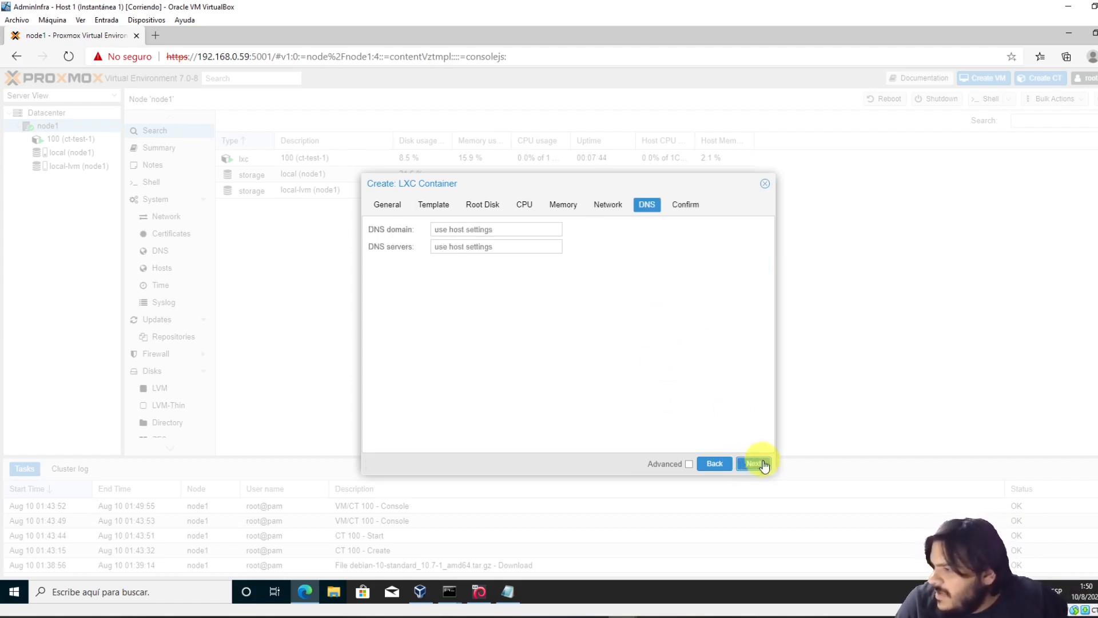
left_click(760, 467)
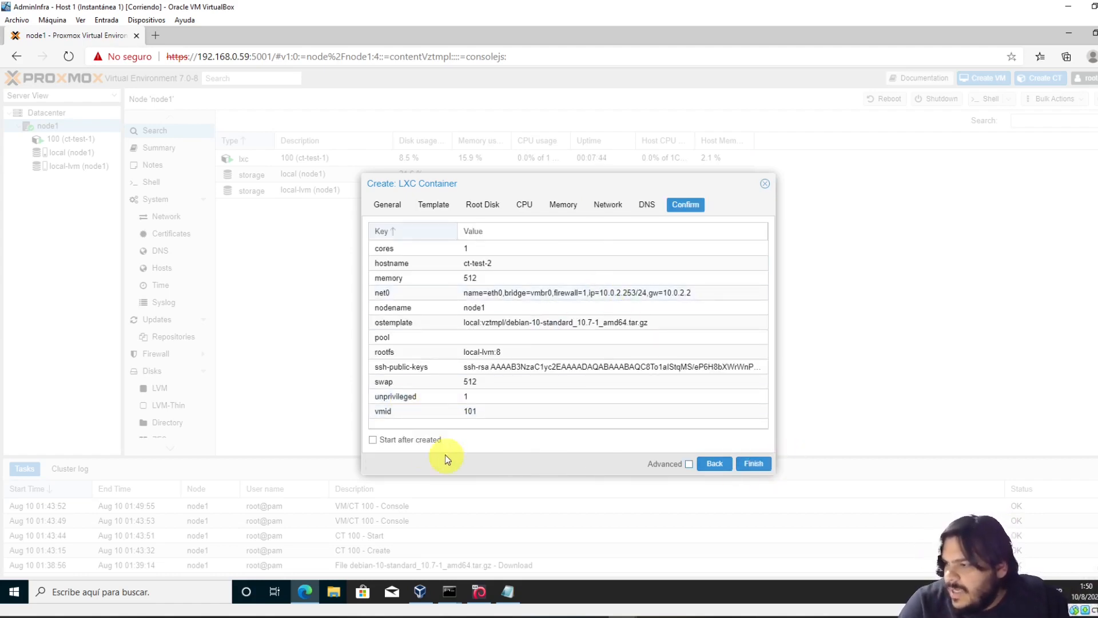
left_click(761, 462)
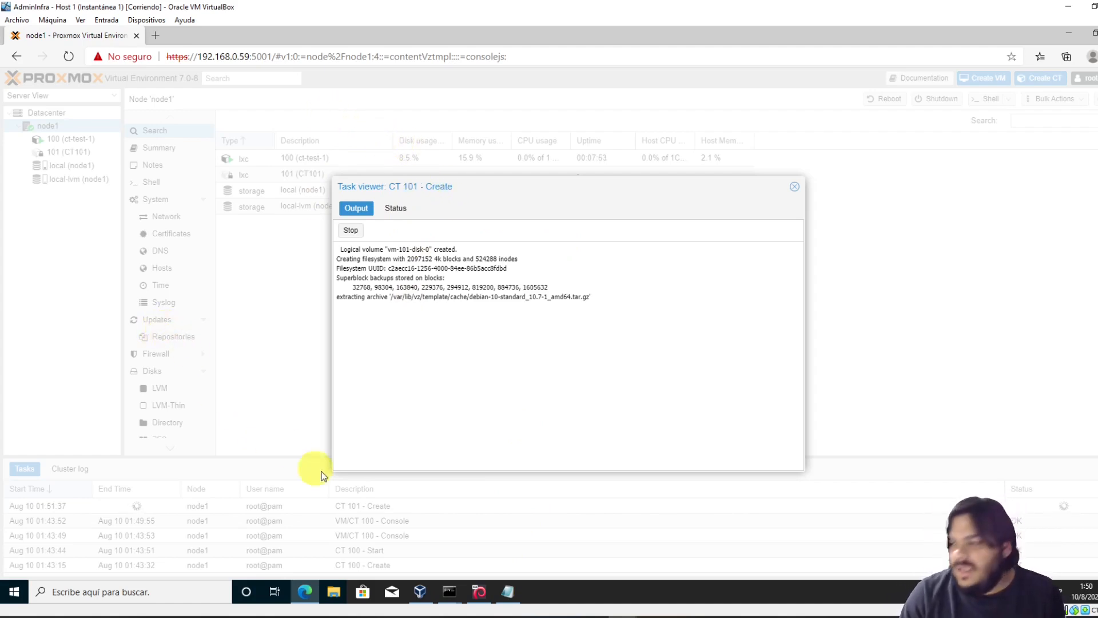
mouse_move(480, 598)
left_click(475, 555)
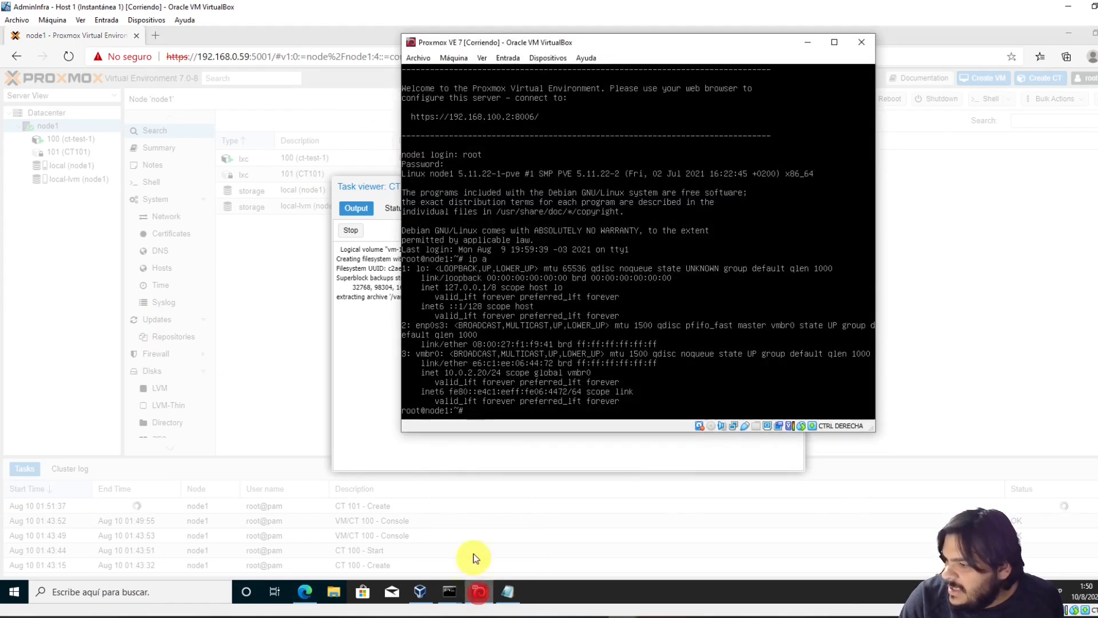
Open the port-forwarding rules of the VM's network adapter in its settings
left_click(462, 63)
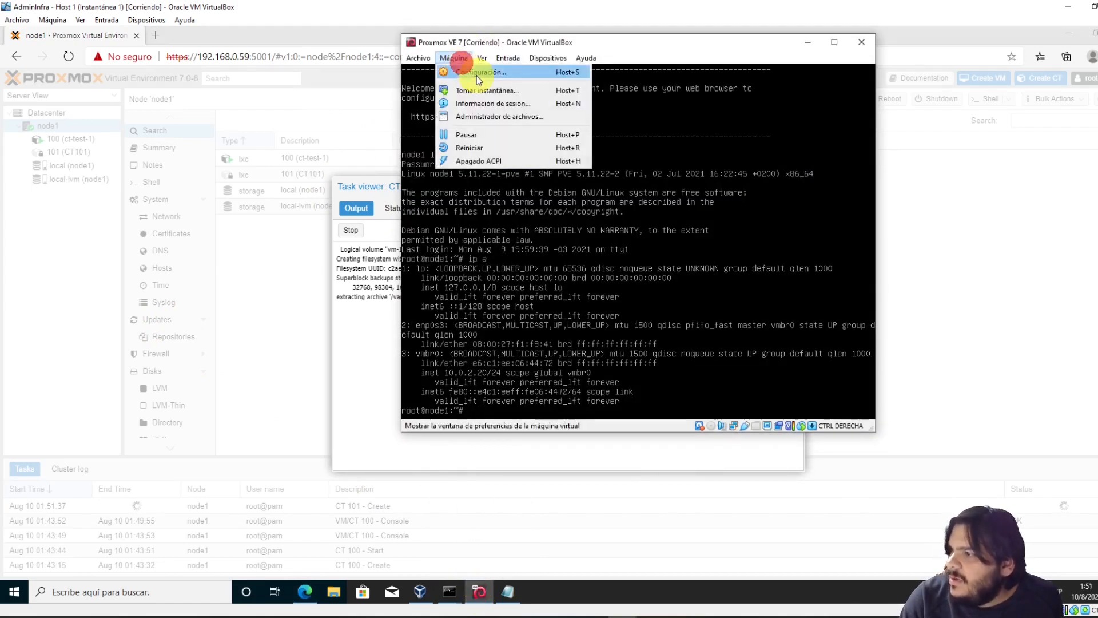
left_click(475, 74)
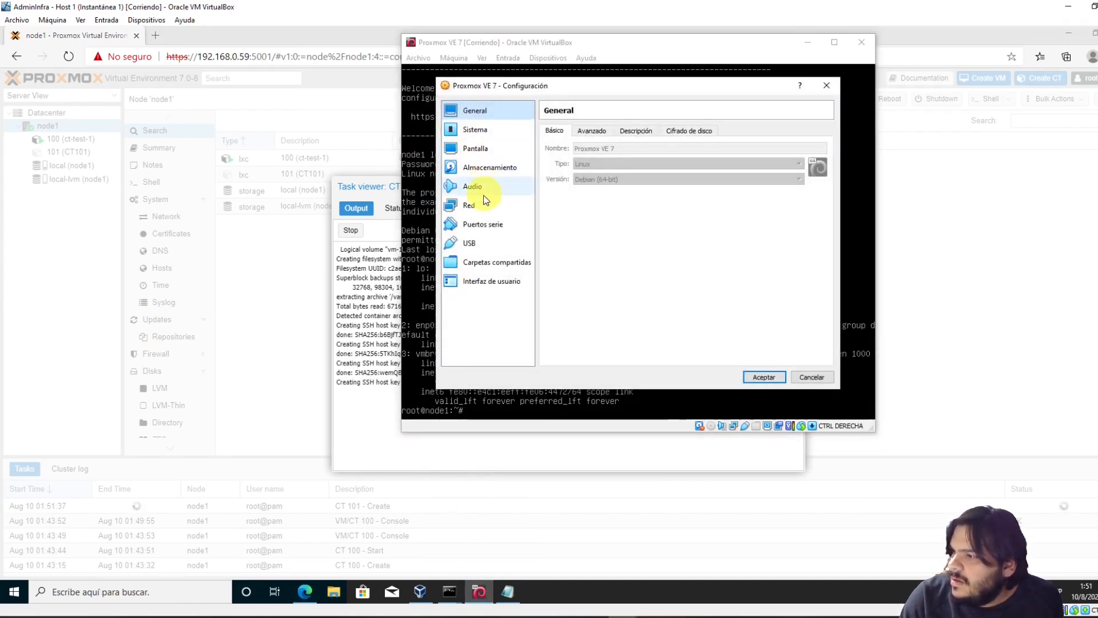
left_click(471, 205)
left_click(488, 132)
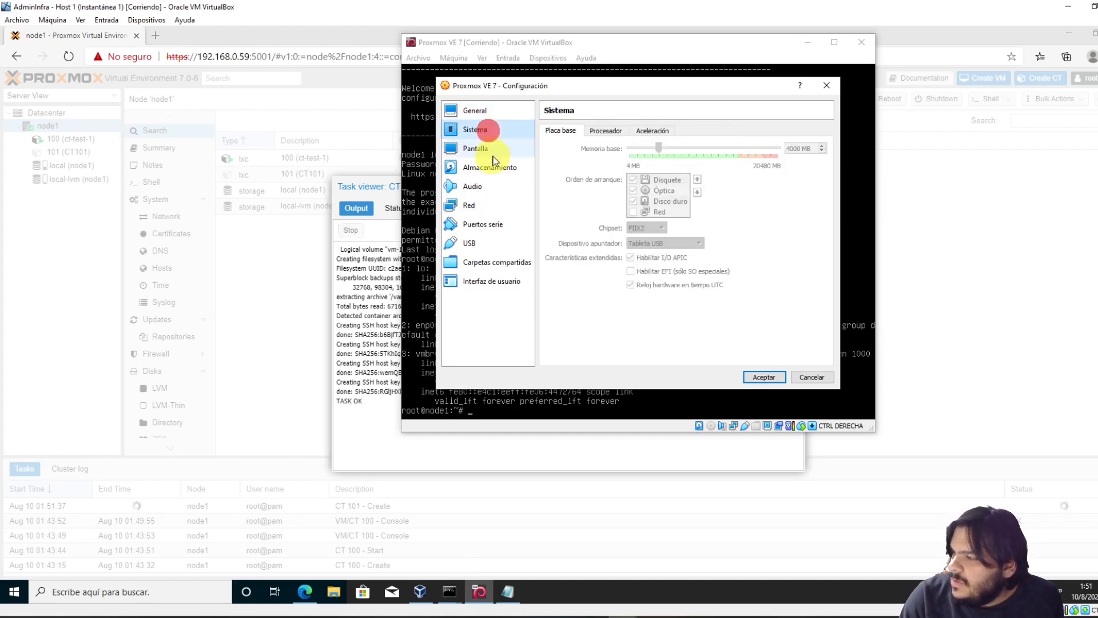
left_click(479, 206)
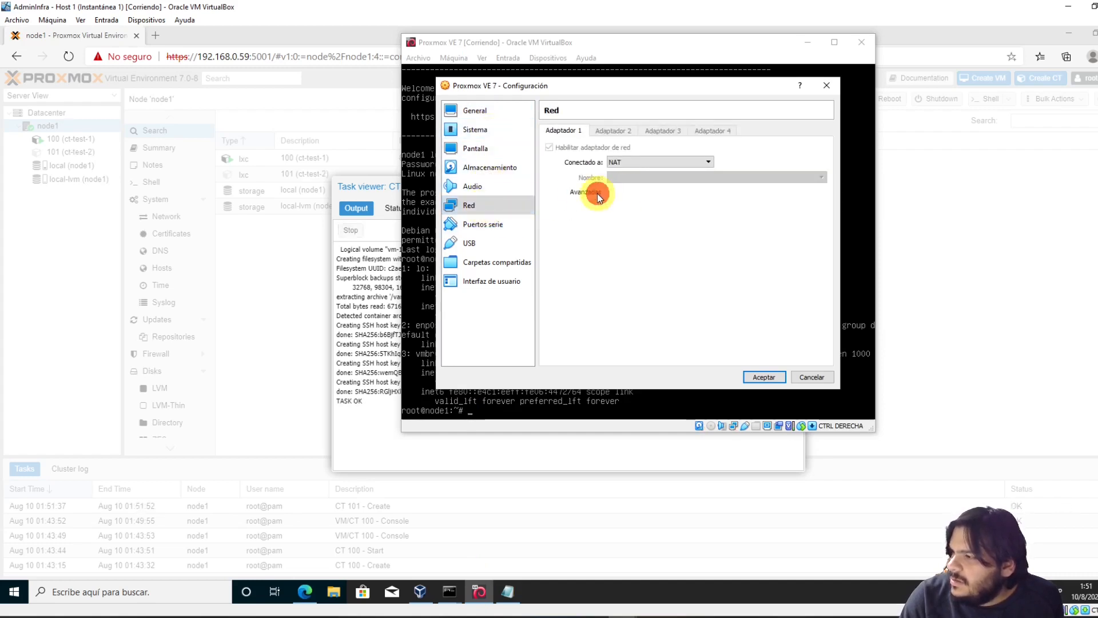
left_click(590, 194)
left_click(638, 267)
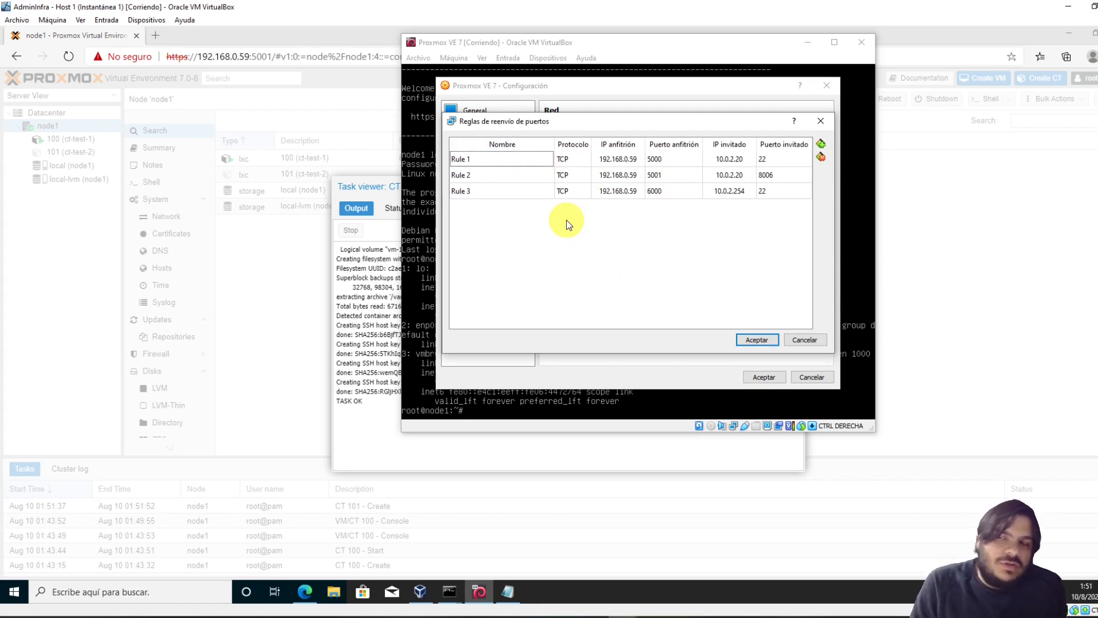
Add Rule 4 forwarding host 192.168.0.59:6001 to guest 10.0.2.253:22, then save the settings
left_click(821, 143)
left_click(621, 208)
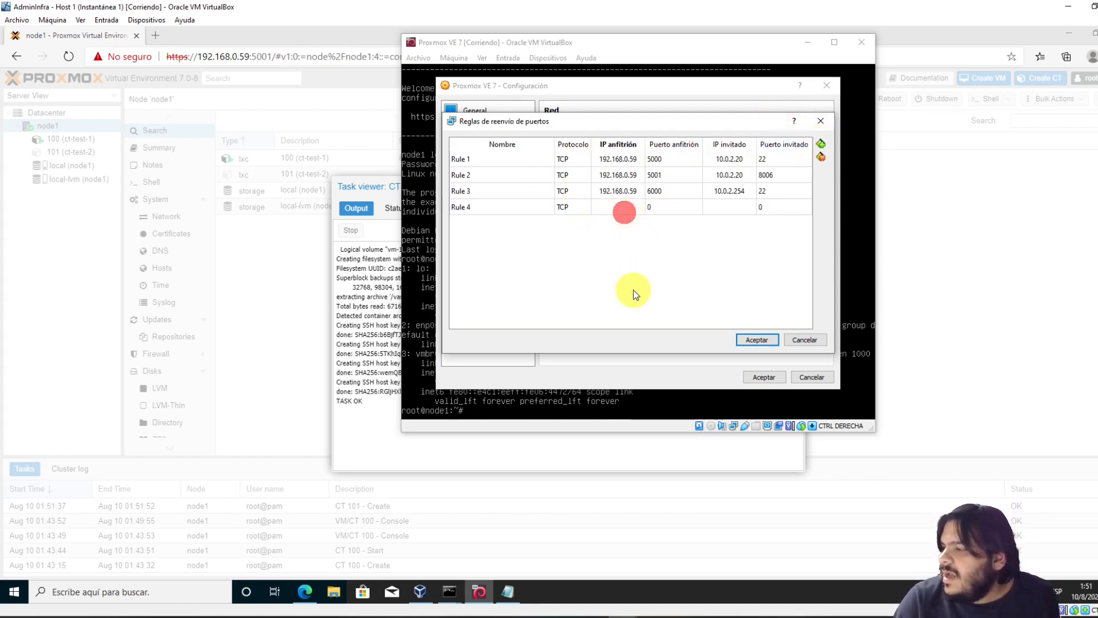
type("192.168.0.59")
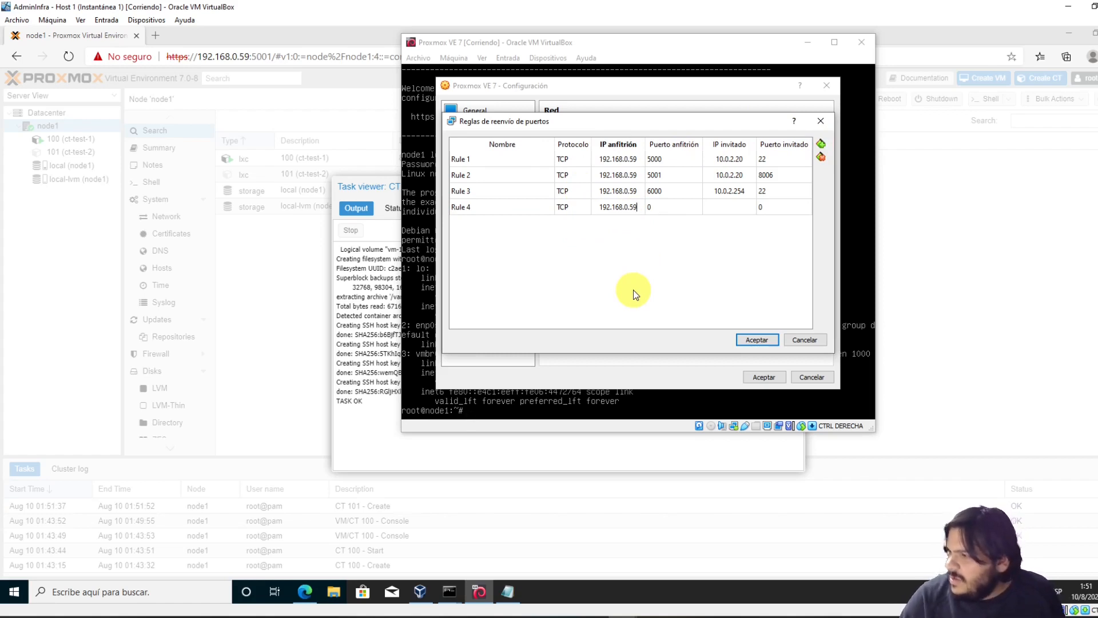
left_click(670, 205)
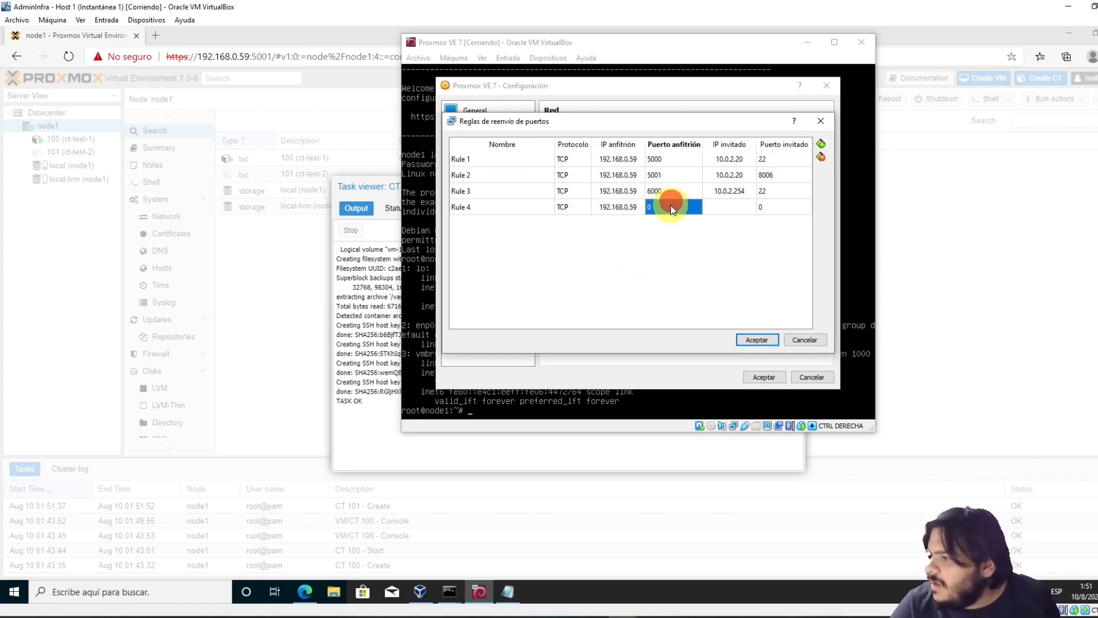
left_click(670, 205)
type("6001")
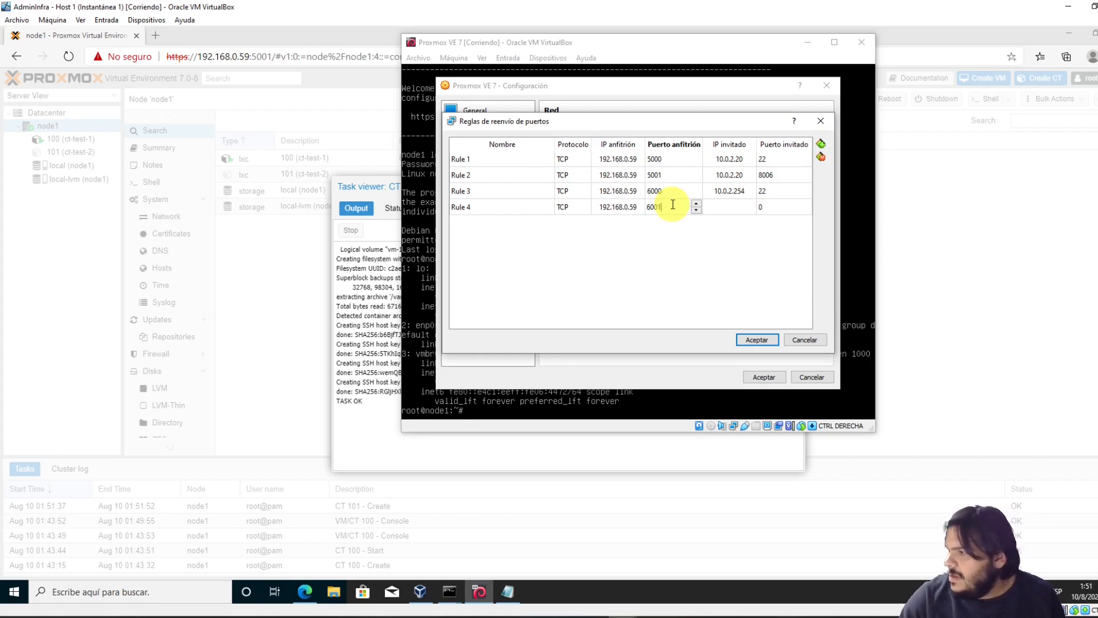
left_click(729, 207)
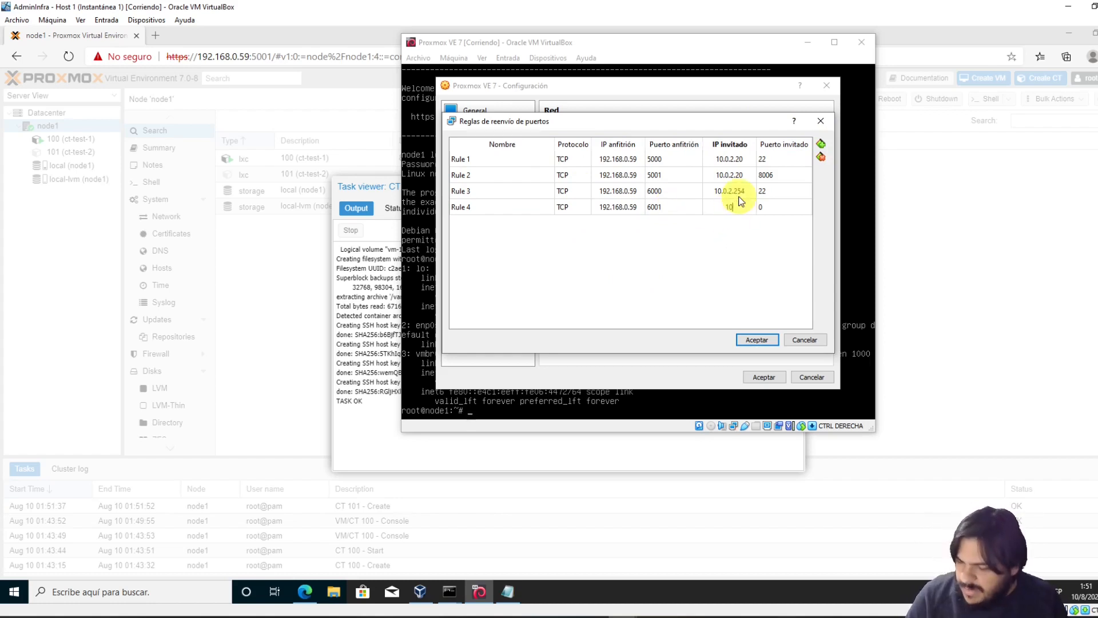
type("10.0.2.254")
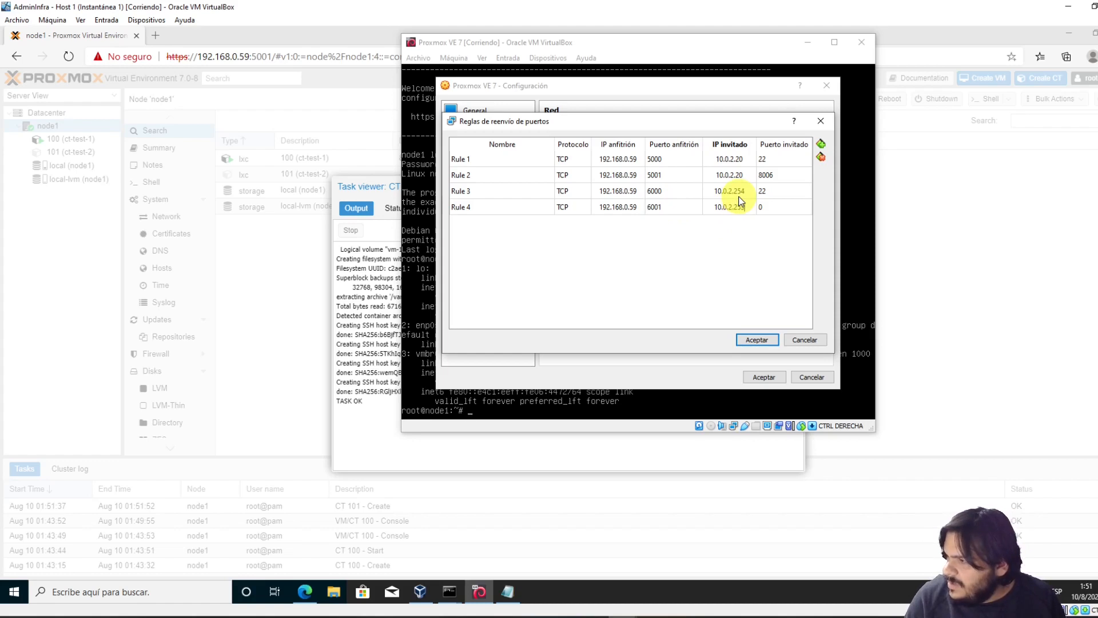
left_click(769, 212)
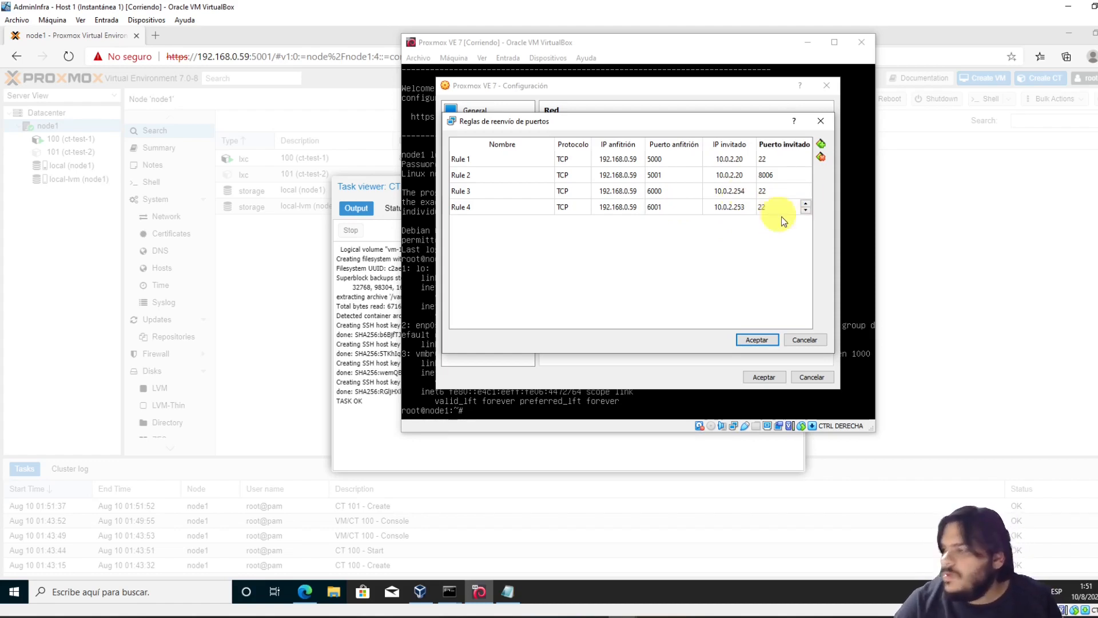
left_click(757, 339)
left_click(767, 375)
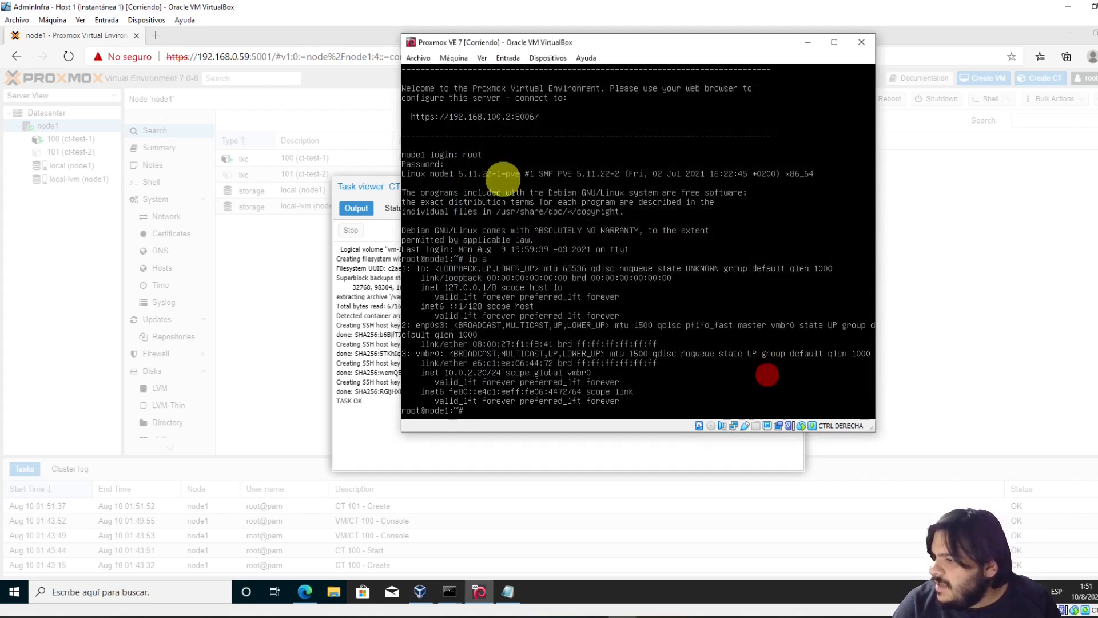
Close the ct-test-2 creation task log and bring up the container's console
double_click(346, 400)
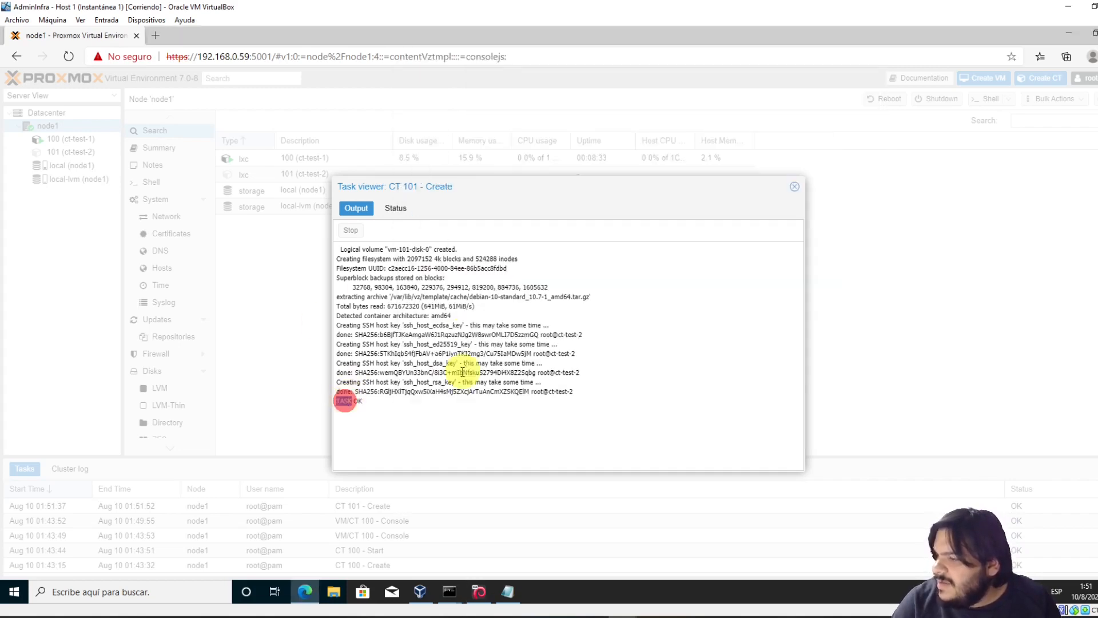
left_click(796, 186)
left_click(74, 152)
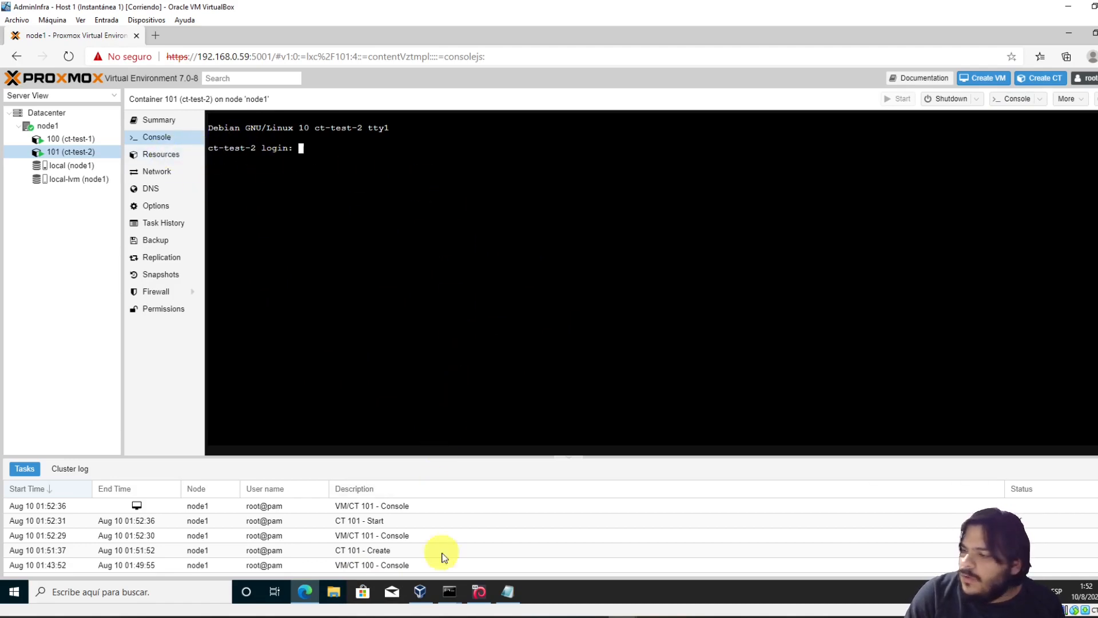
Log out of the node1 SSH session with exit and clear the screen with cls
left_click(452, 589)
left_click(399, 531)
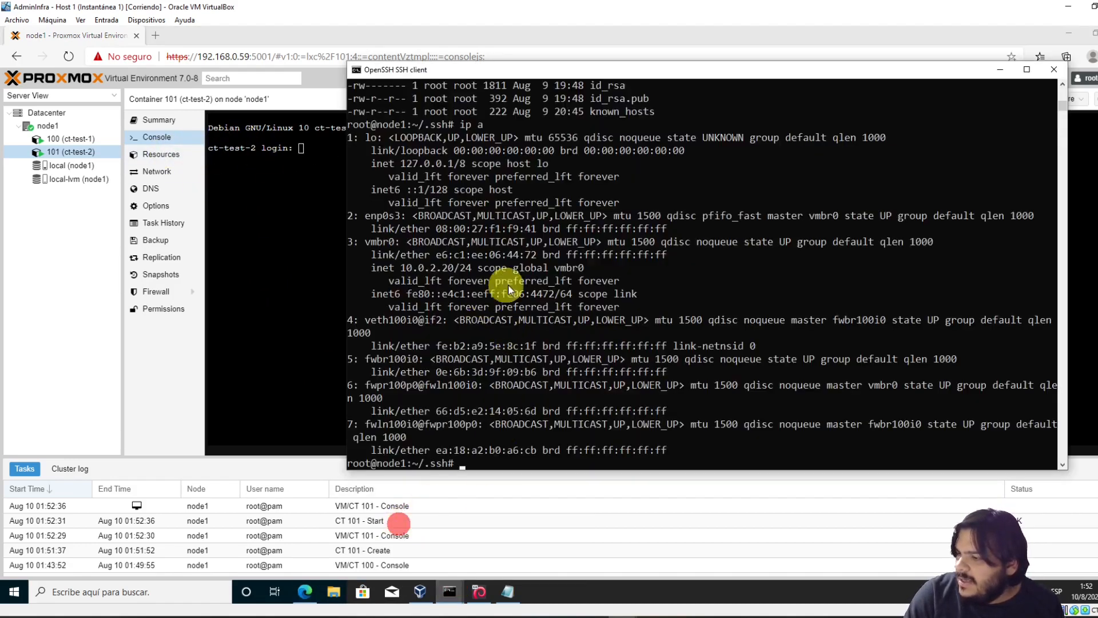
left_click(563, 281)
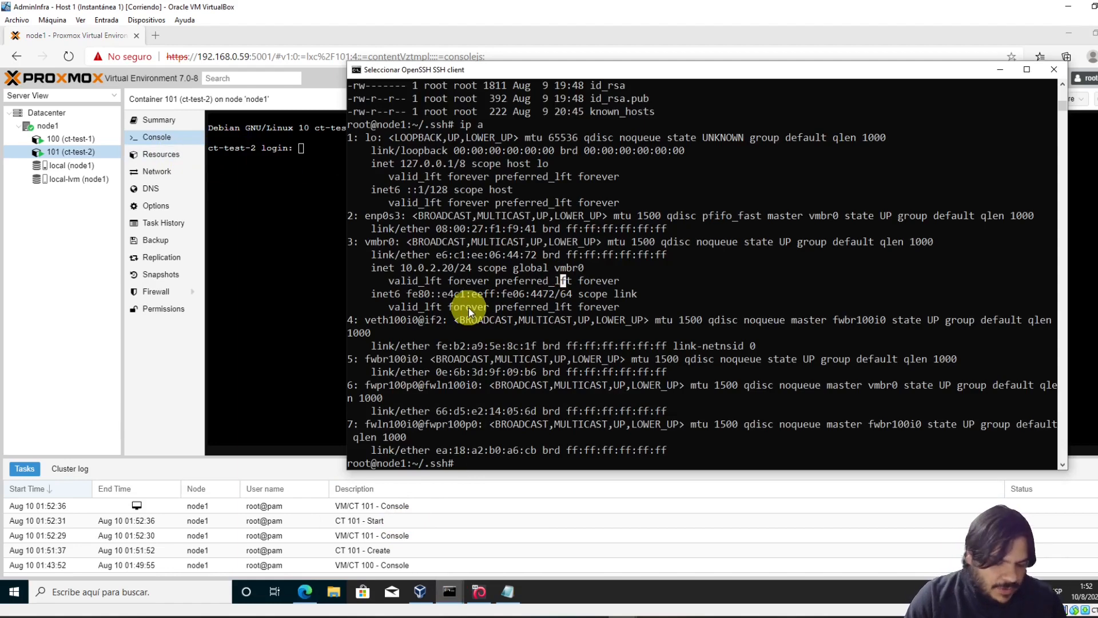
type("exit")
key("Return")
type("cls")
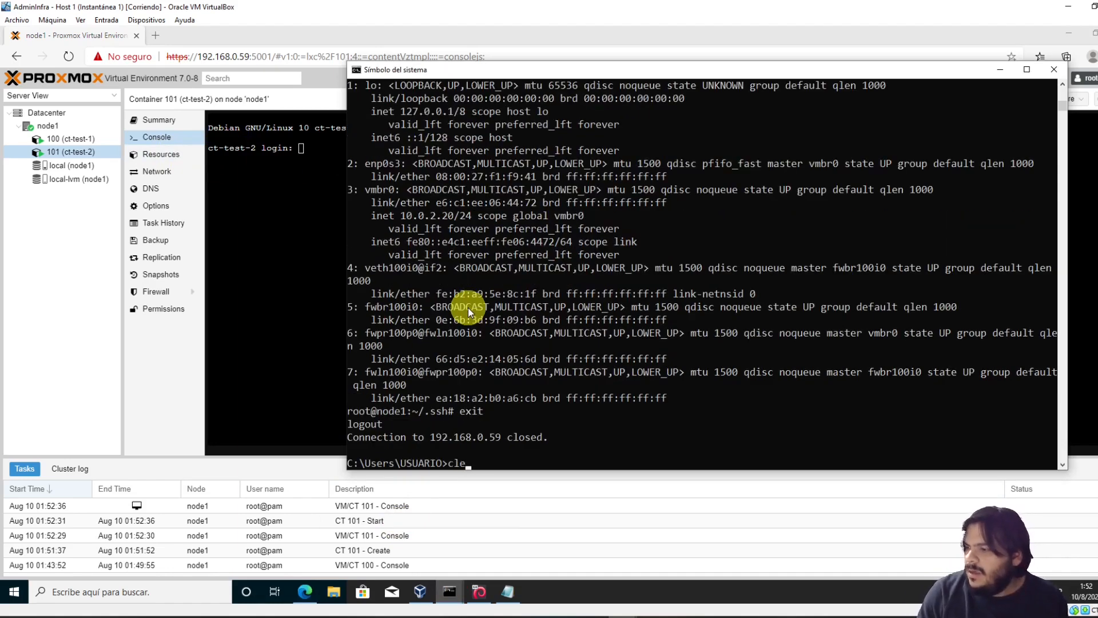
key("Return")
key("Up")
key("Up")
key("Up")
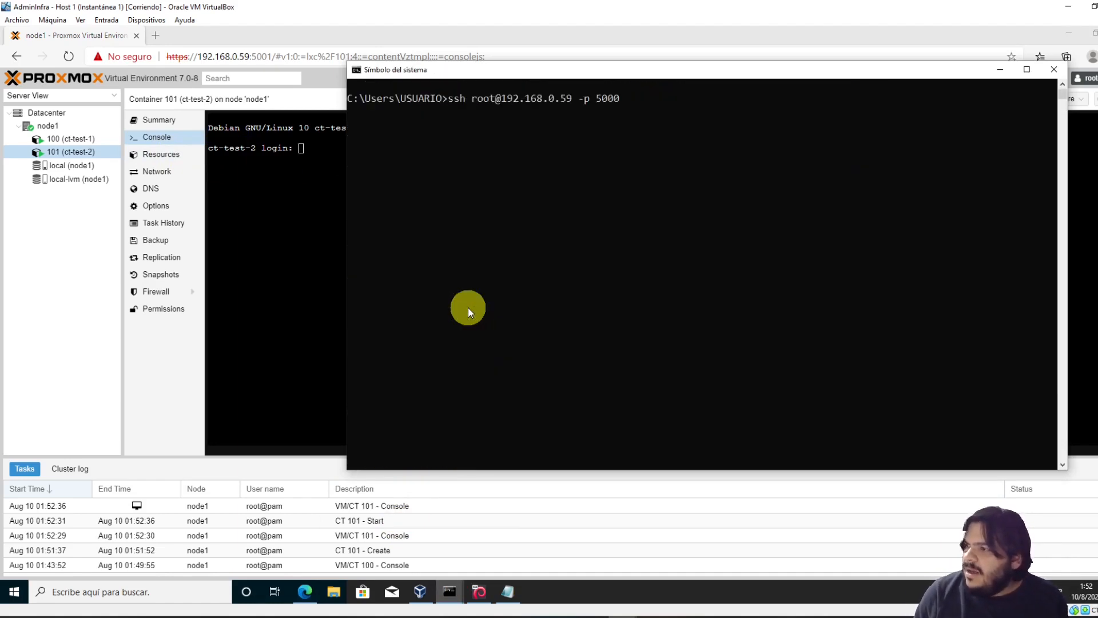
key("BackSpace")
key("BackSpace")
key("BackSpace")
key("BackSpace")
key("BackSpace")
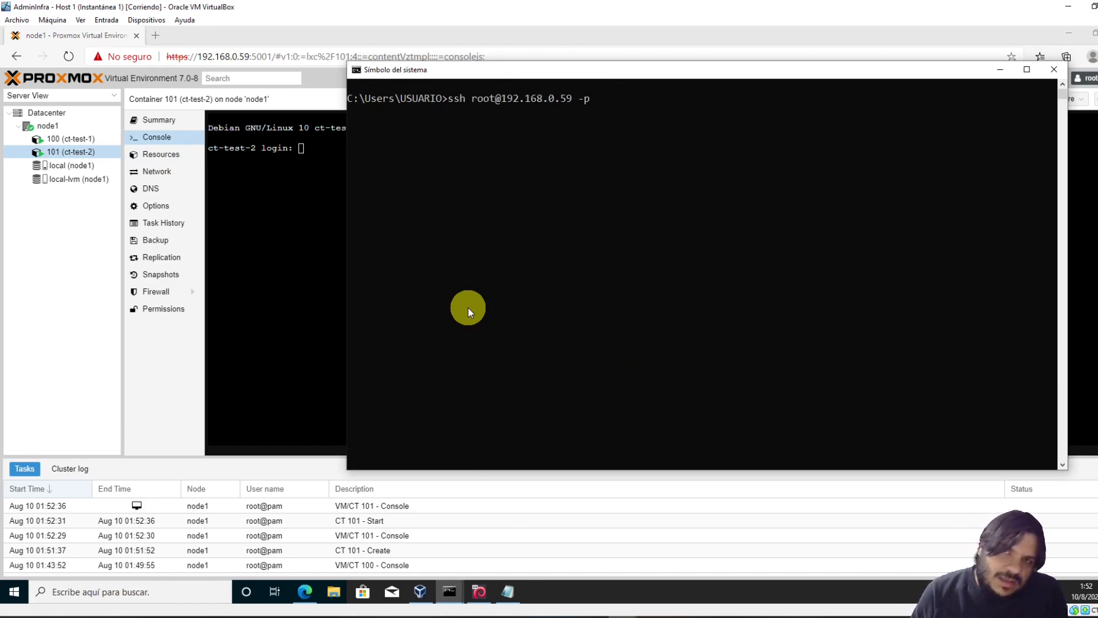
type("6")
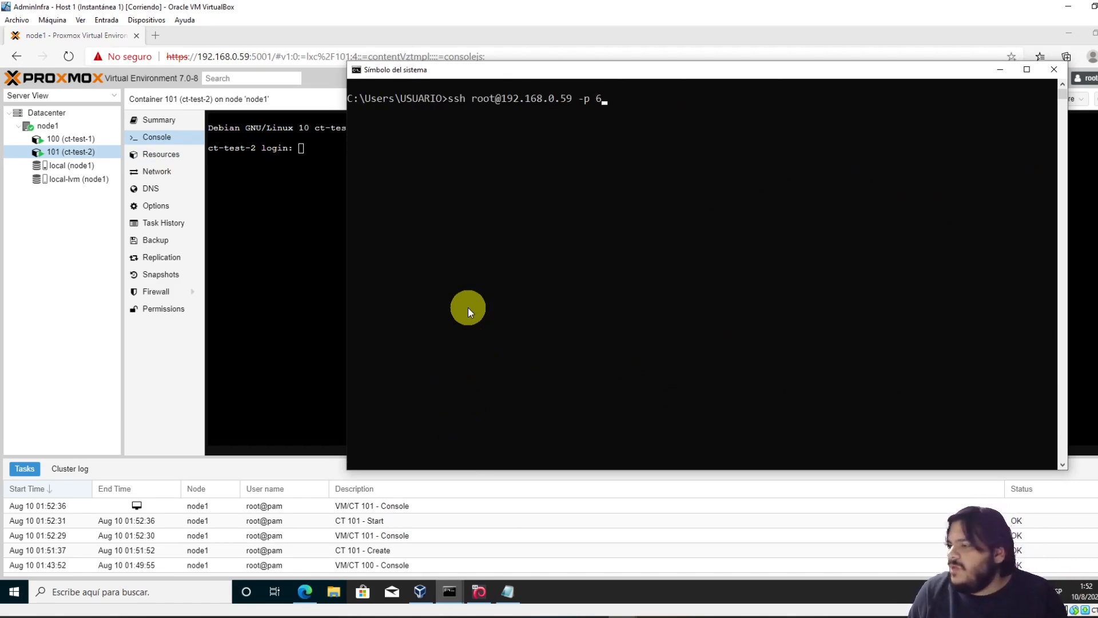
type("001")
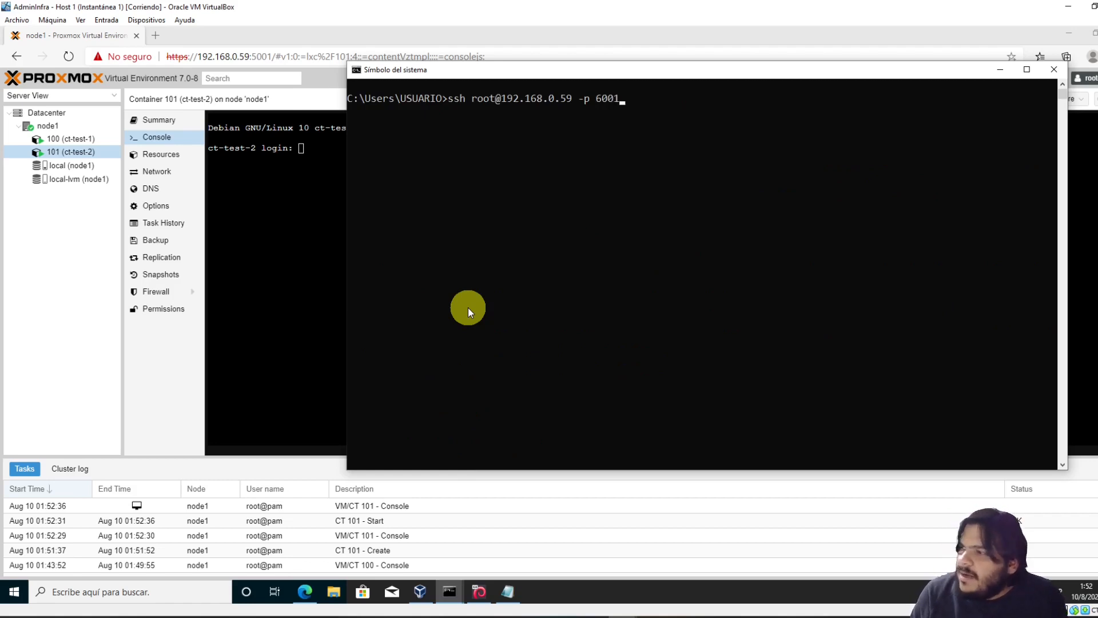
key("Return")
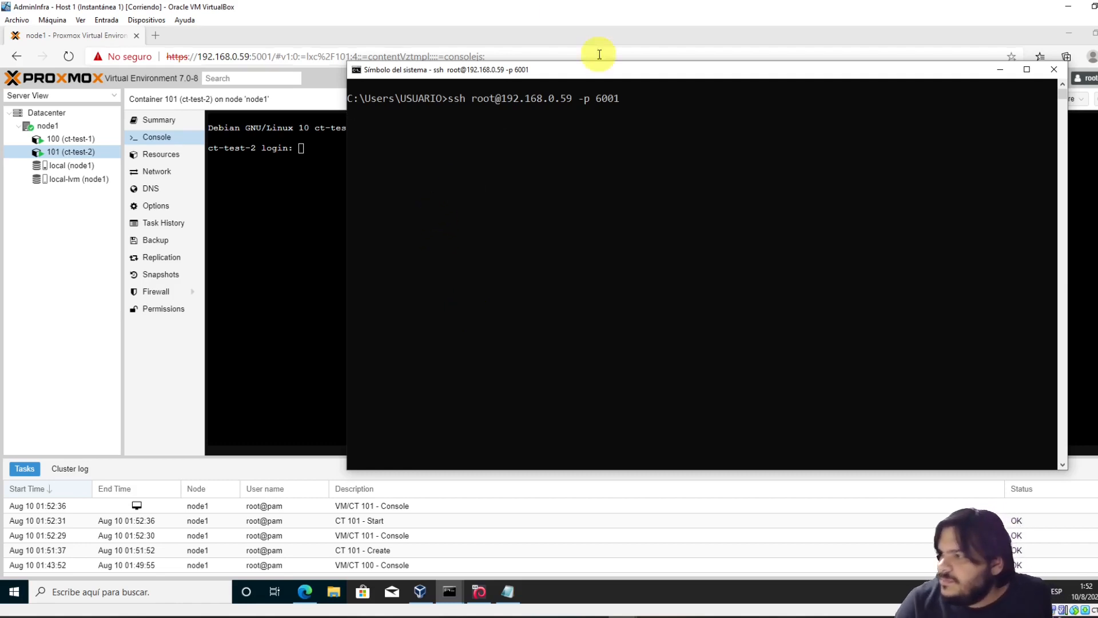
left_click_drag(595, 72, 335, 172)
left_click(471, 297)
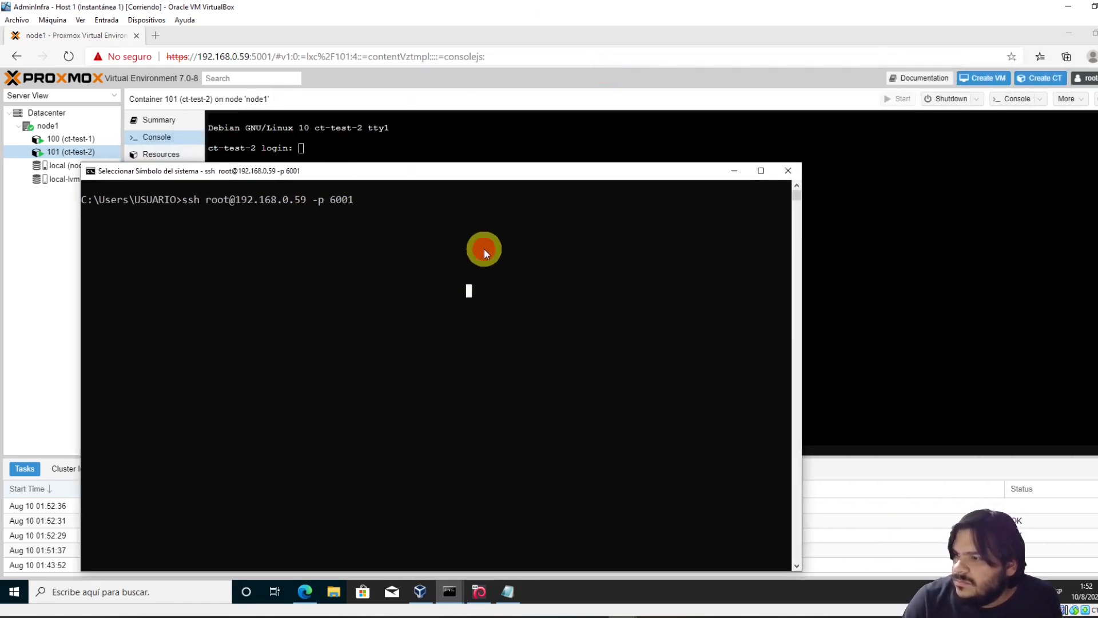
Check ct-test-2's network settings in Proxmox, then return to the port 6001 ssh window
left_click(407, 136)
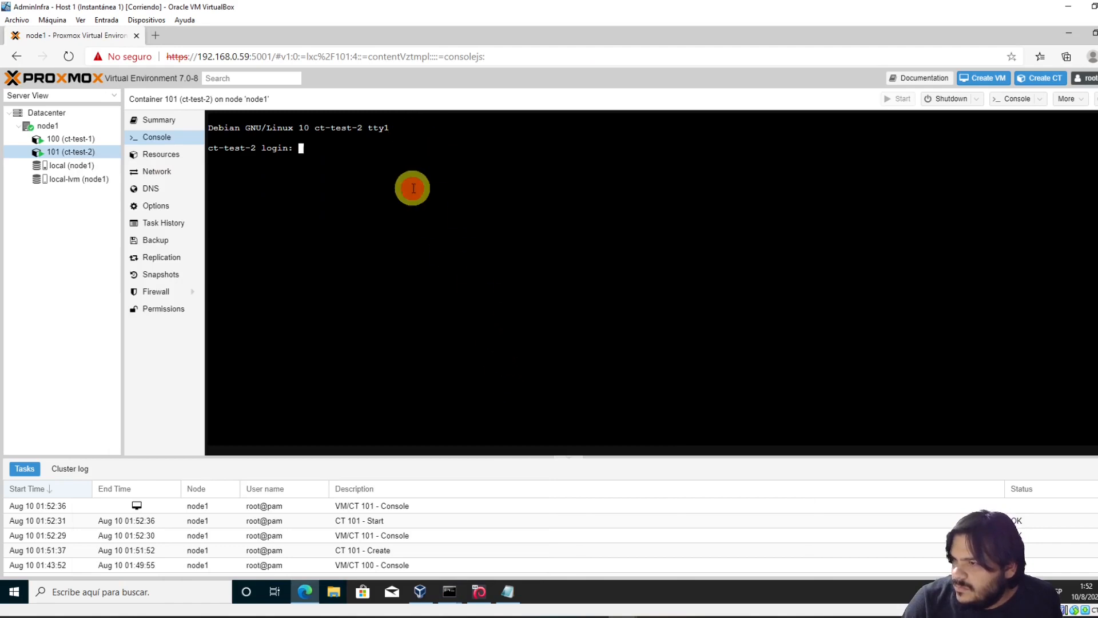
left_click(167, 173)
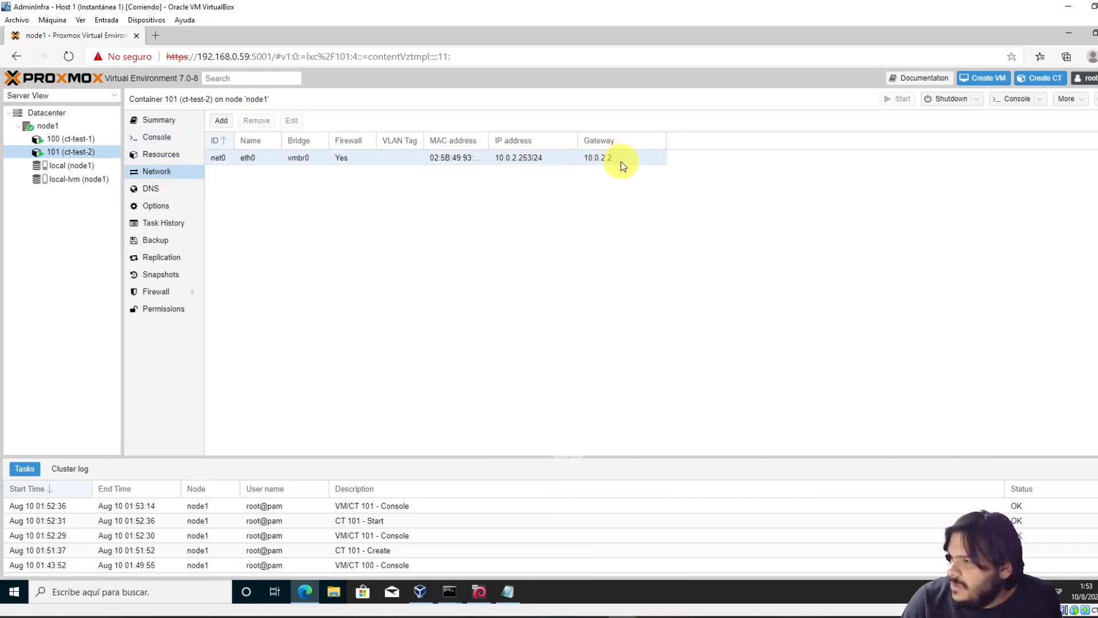
left_click(450, 592)
left_click(520, 538)
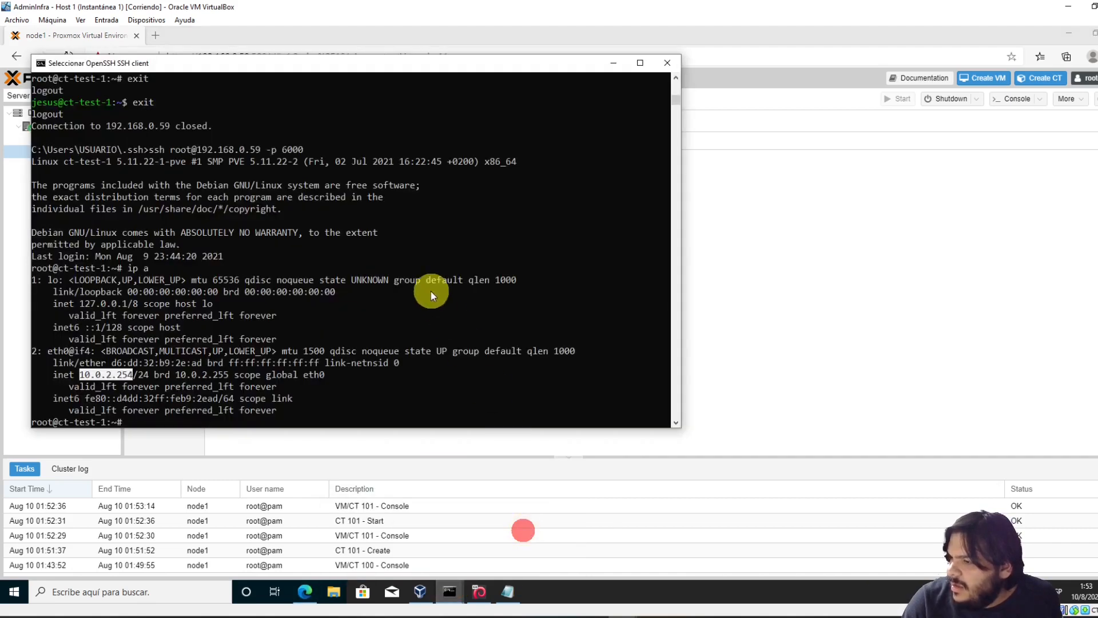
left_click(454, 589)
left_click(407, 538)
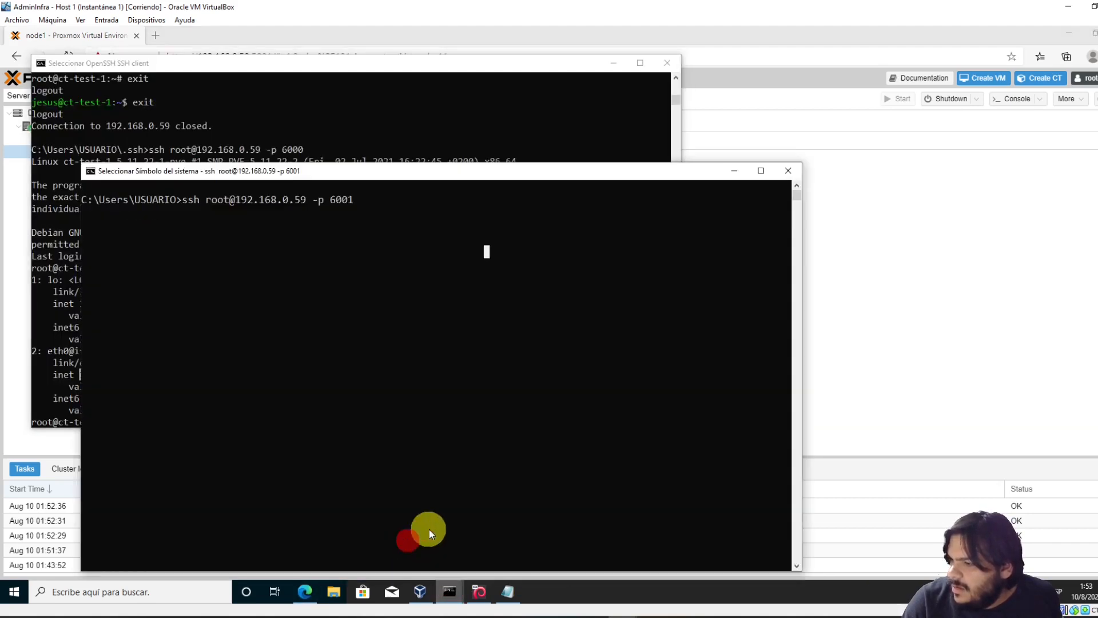
left_click(302, 222)
key("ctrl+c")
key("ctrl+c")
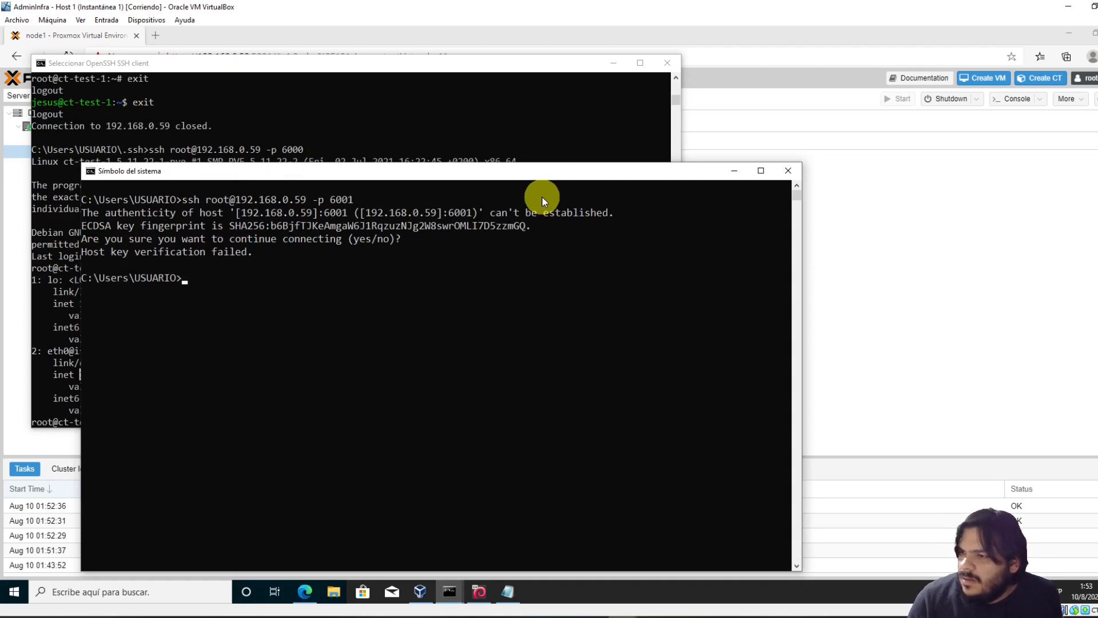
key("Up")
key("Return")
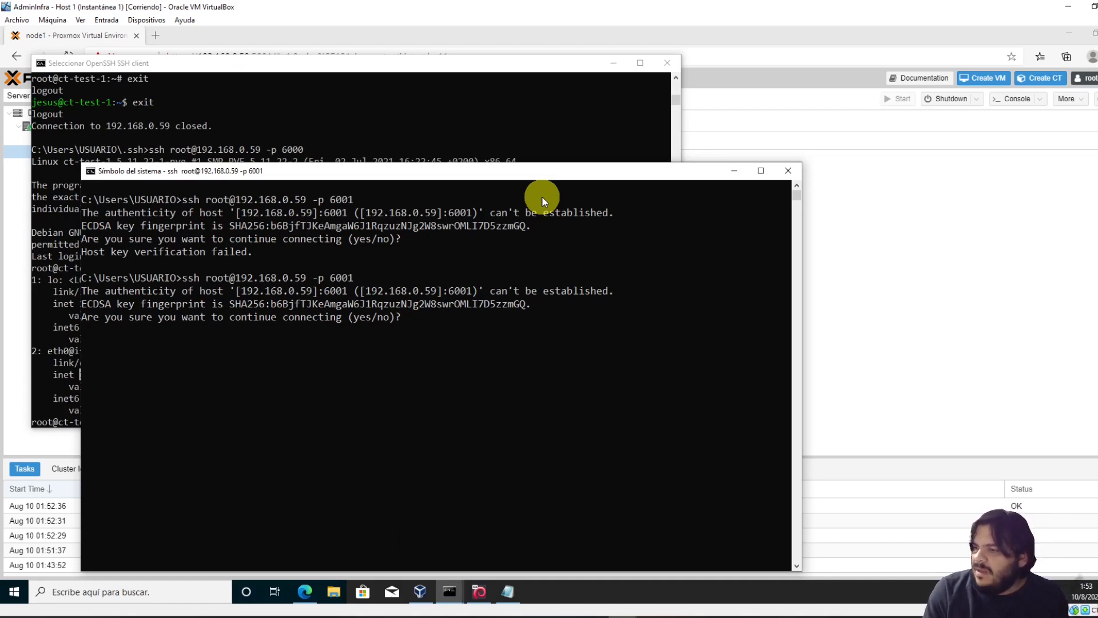
type("yes")
key("Return")
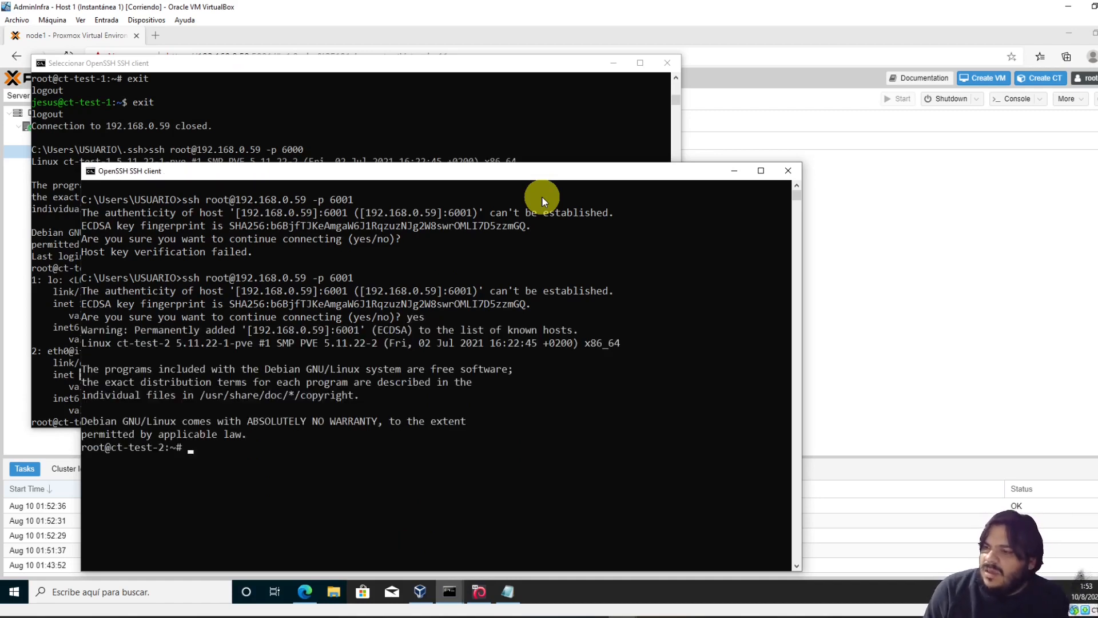
Log out, reconnect to ct-test-2 over port 6001, and maximize the session window
type("exit")
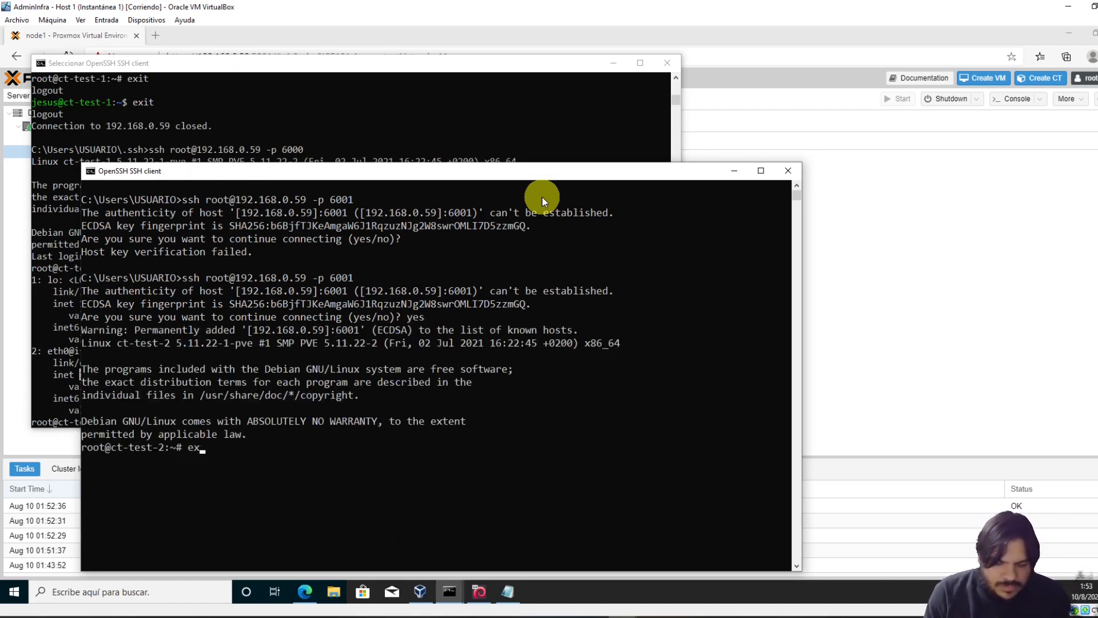
key("Return")
key("Up")
key("Return")
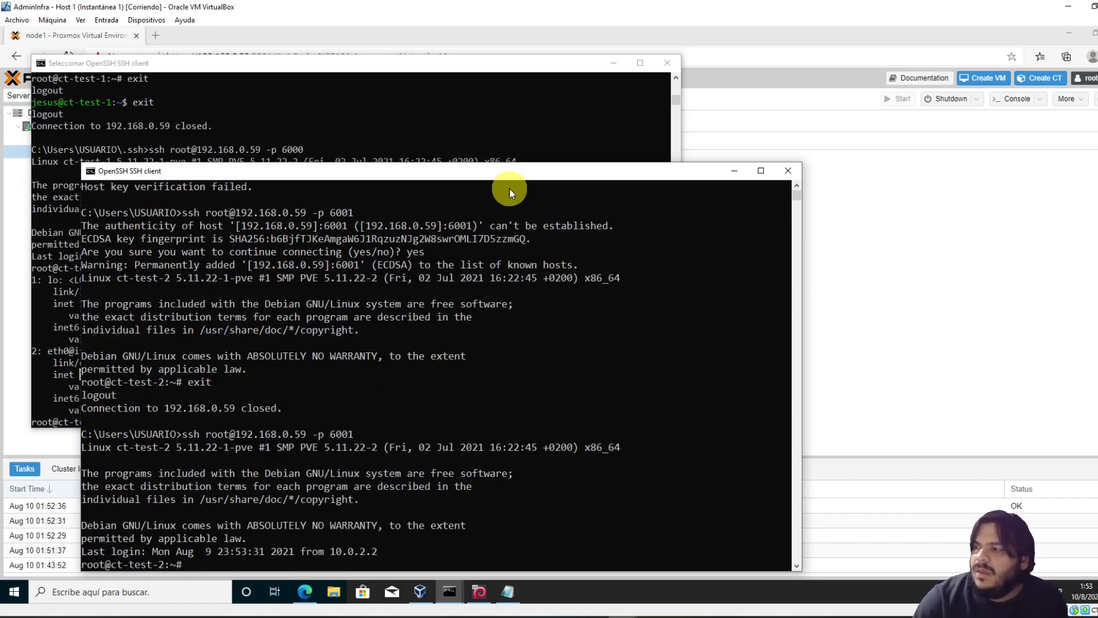
double_click(513, 172)
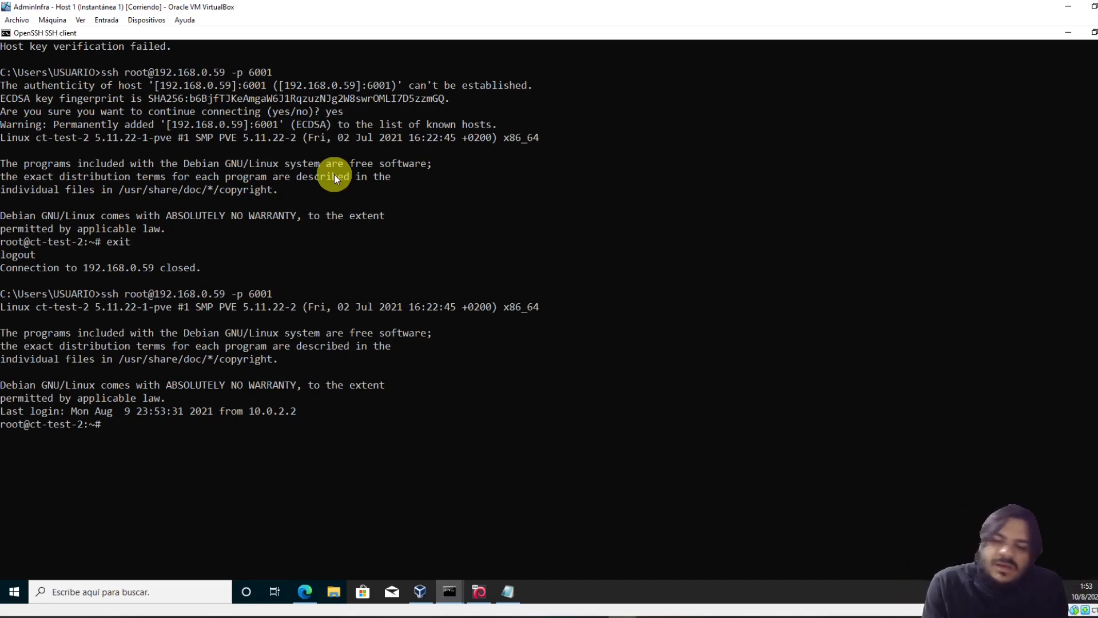
Run apt update on ct-test-2 to refresh its package lists
type("apt")
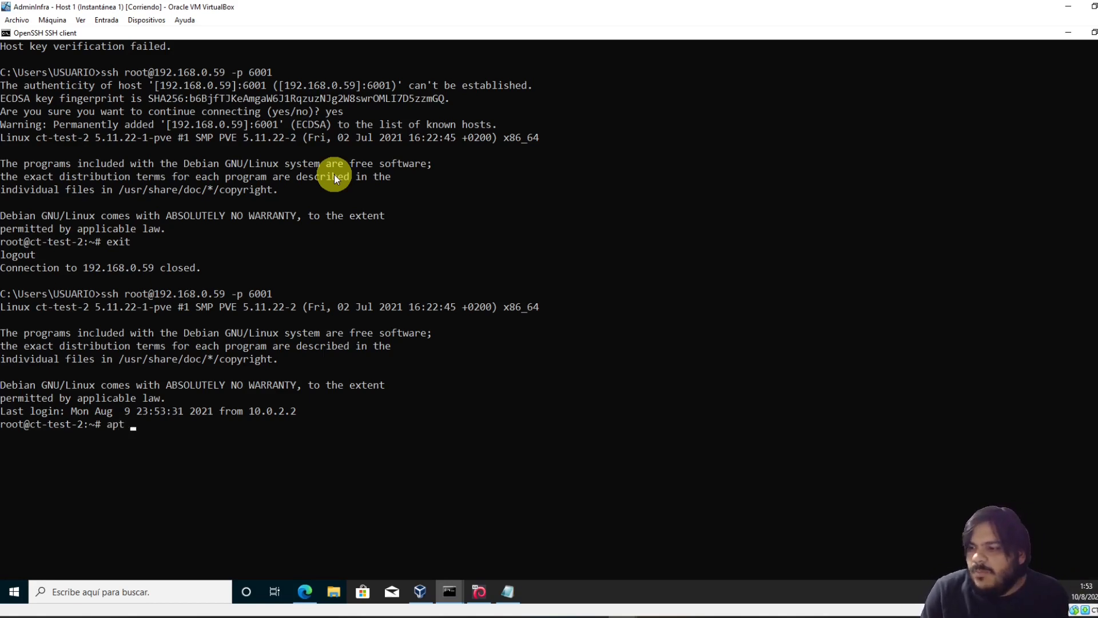
type(" update ")
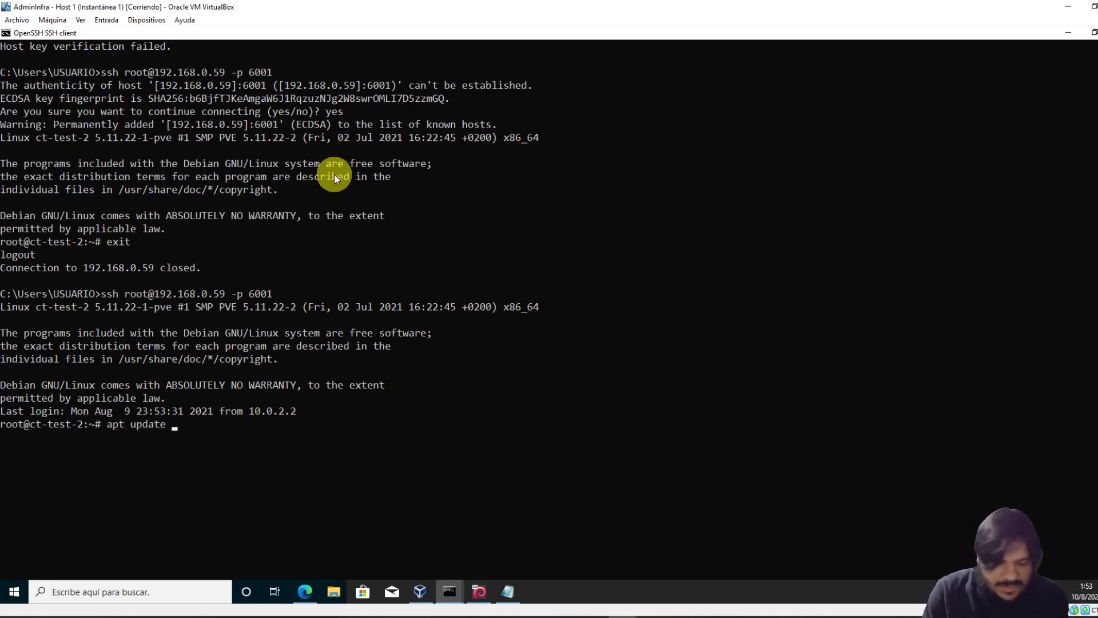
type("&& ao")
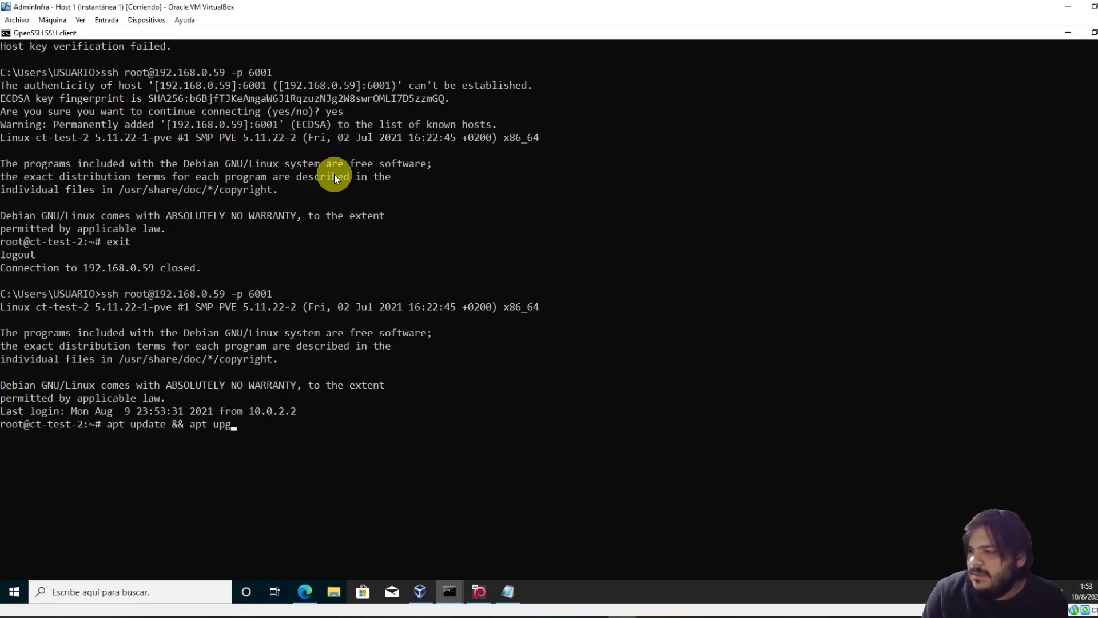
key("BackSpace")
key("BackSpace")
key("BackSpace")
key("BackSpace")
key("BackSpace")
key("BackSpace")
key("BackSpace")
key("Return")
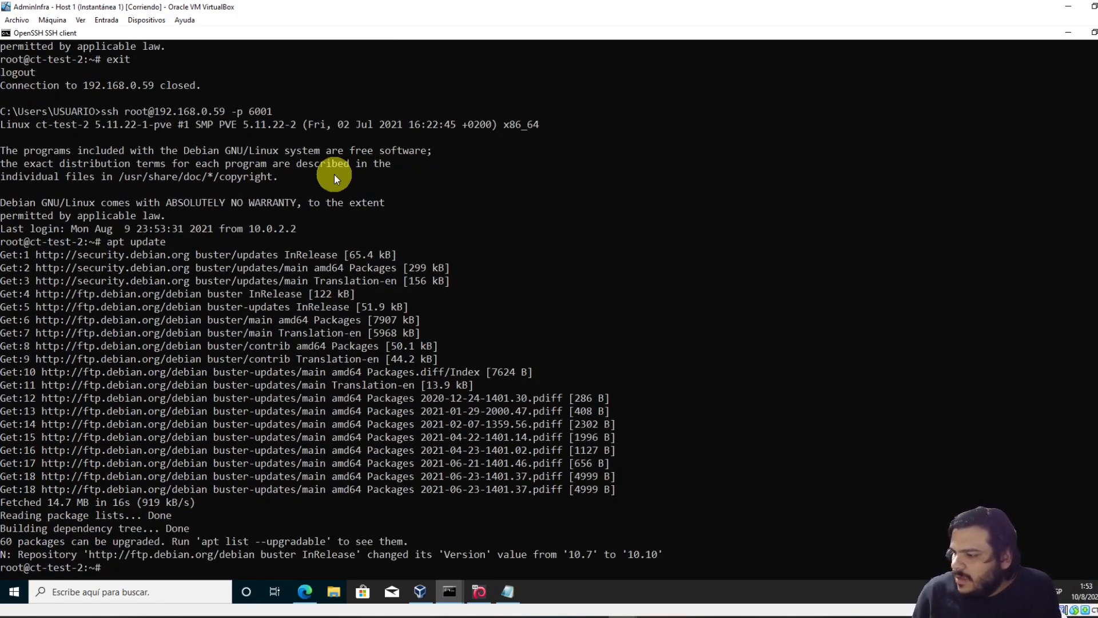
Recall the apt update command and edit it into apt upgrade
key("Up")
key("BackSpace")
key("Left")
key("Left")
key("Left")
key("Left")
key("Left")
key("BackSpace")
key("BackSpace")
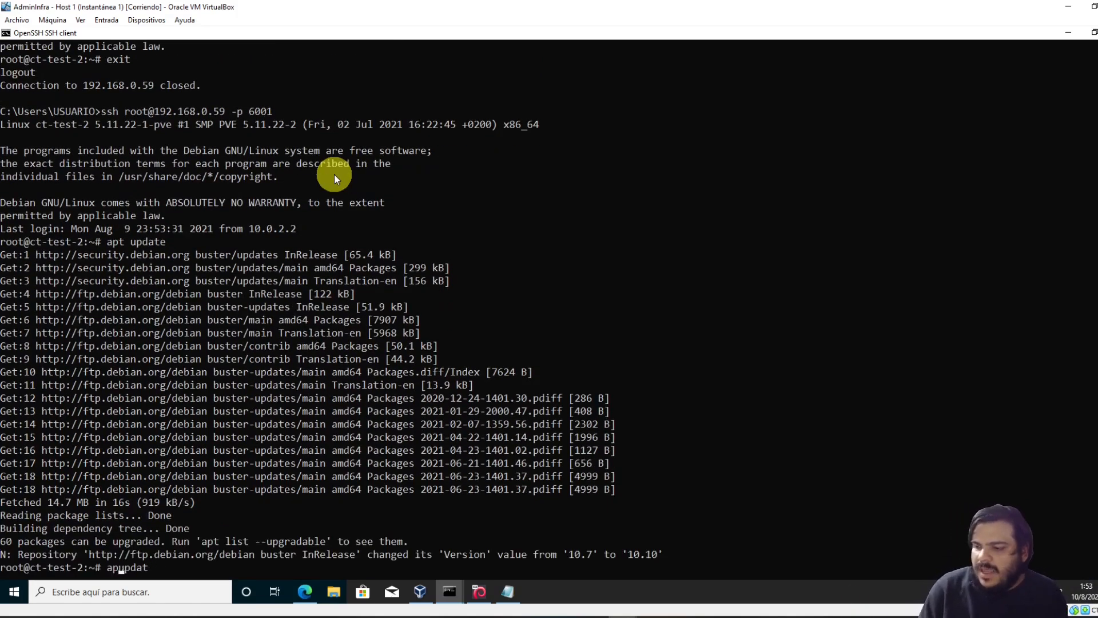
type("t")
key("End")
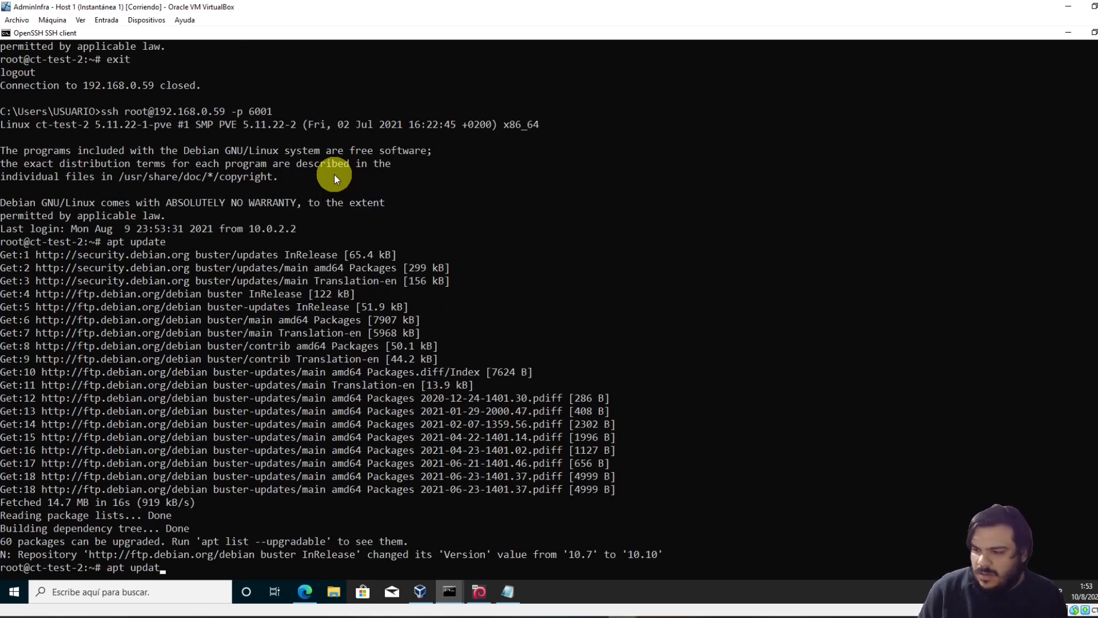
key("BackSpace")
key("BackSpace")
key("BackSpace")
Run apt upgrade -y to install the 60 pending package upgrades
type("grade")
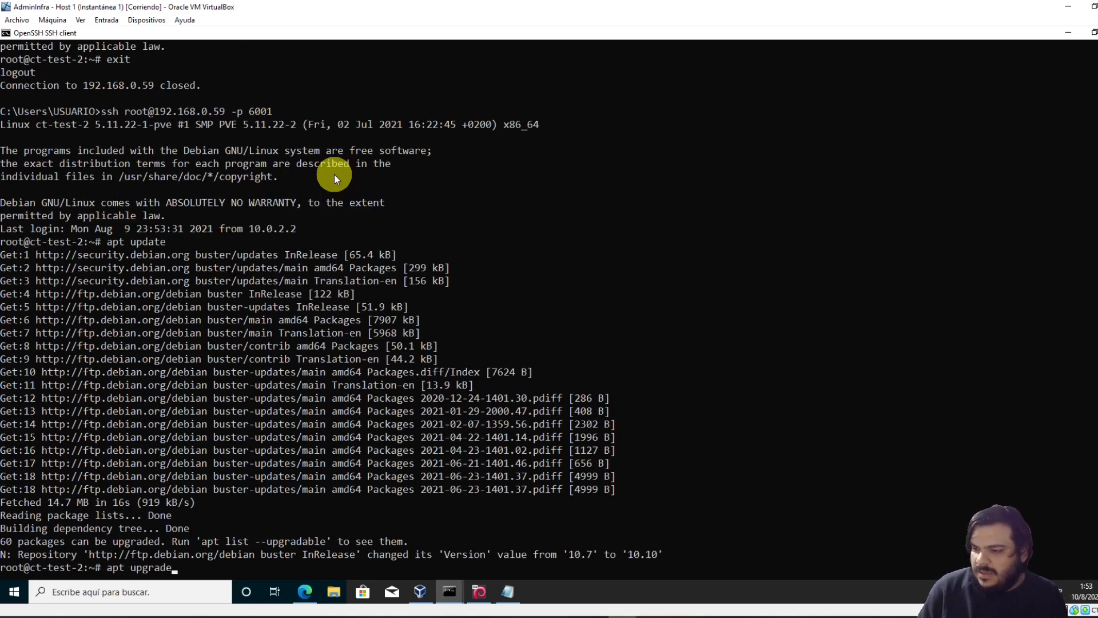
type(" -y")
key("Return")
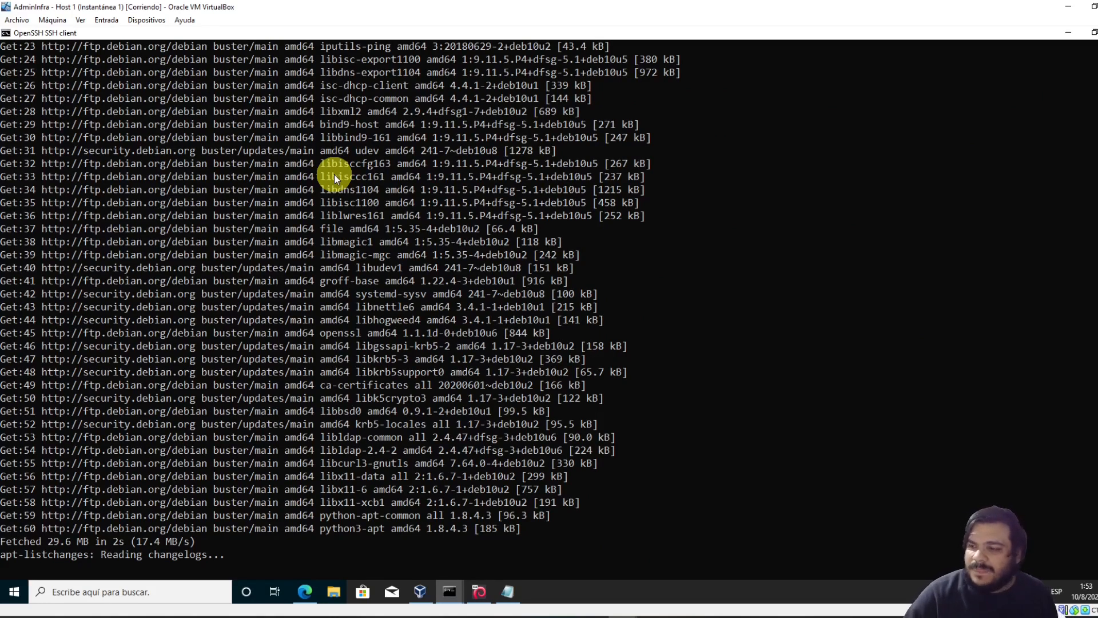
scroll(334, 163, "up", 16)
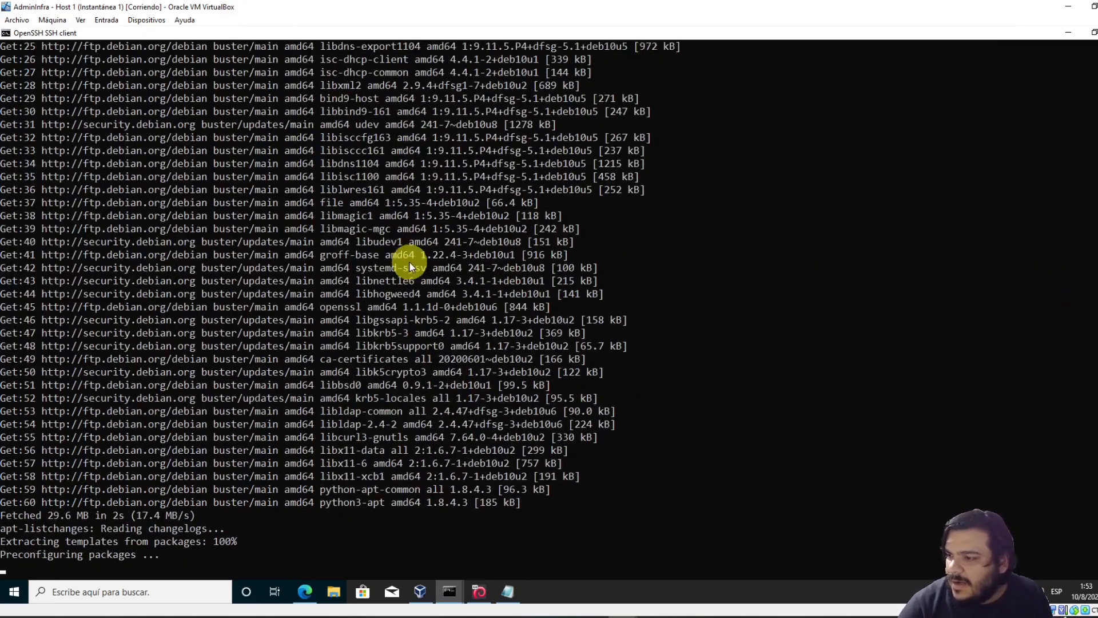
scroll(410, 261, "up", 18)
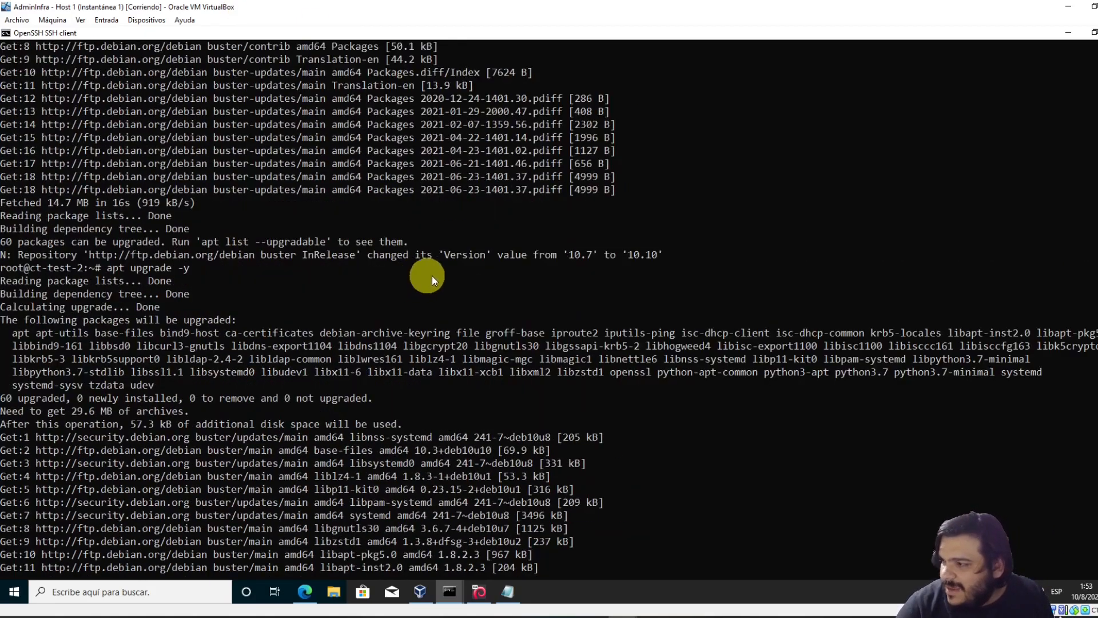
Mark the old version 10.7 in the output, then let the paused upgrade continue
left_click_drag(572, 252, 658, 259)
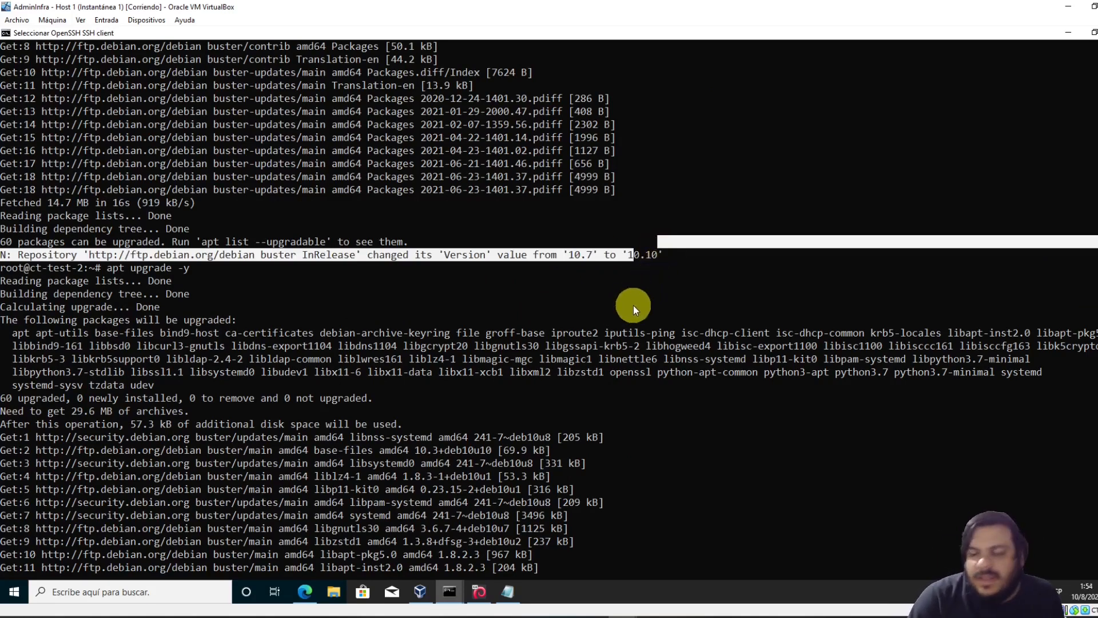
scroll(558, 309, "down", 20)
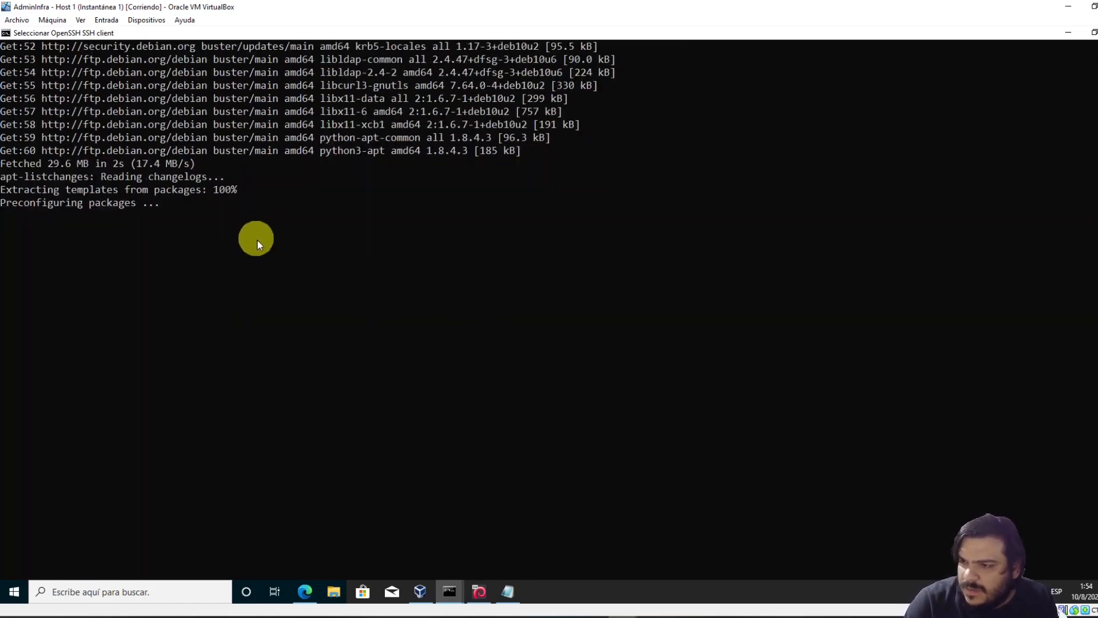
scroll(246, 263, "up", 3)
left_click(183, 284)
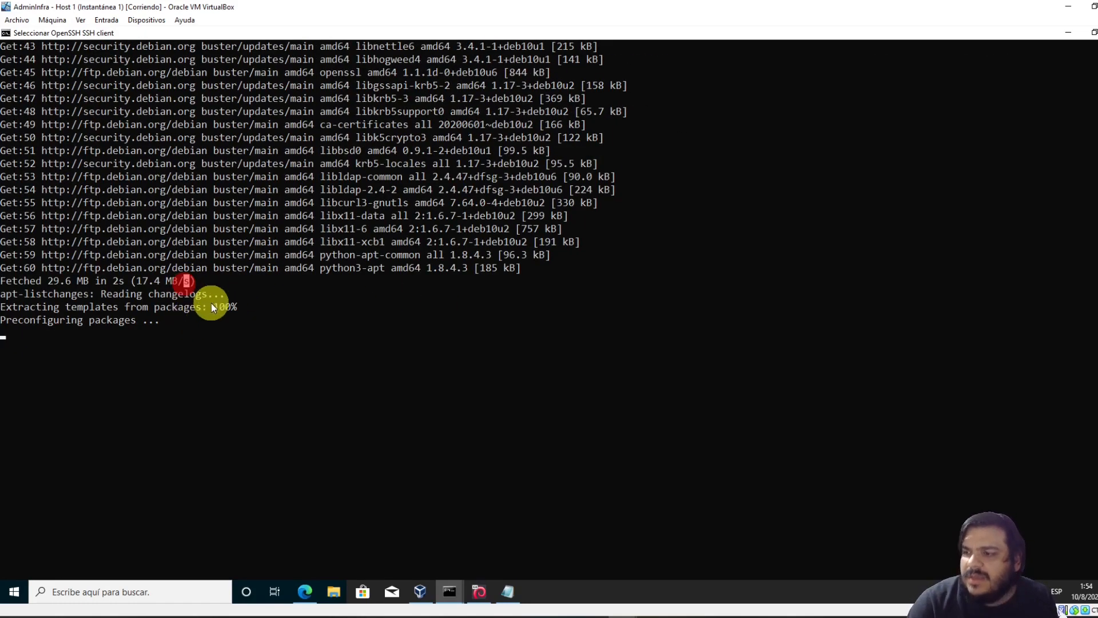
key("Escape")
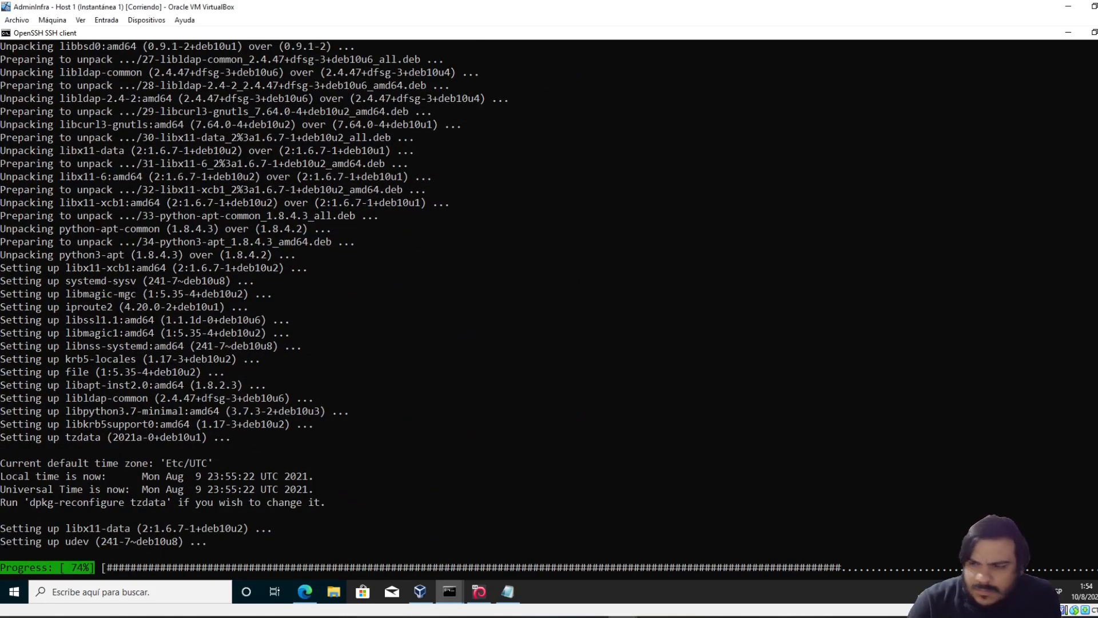
left_click(433, 327)
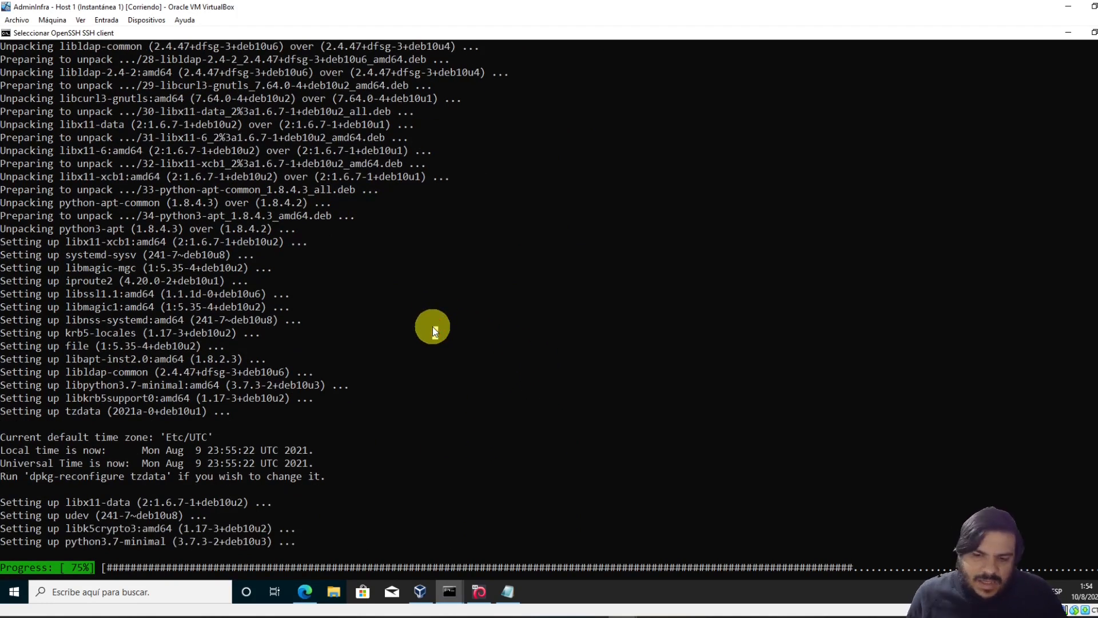
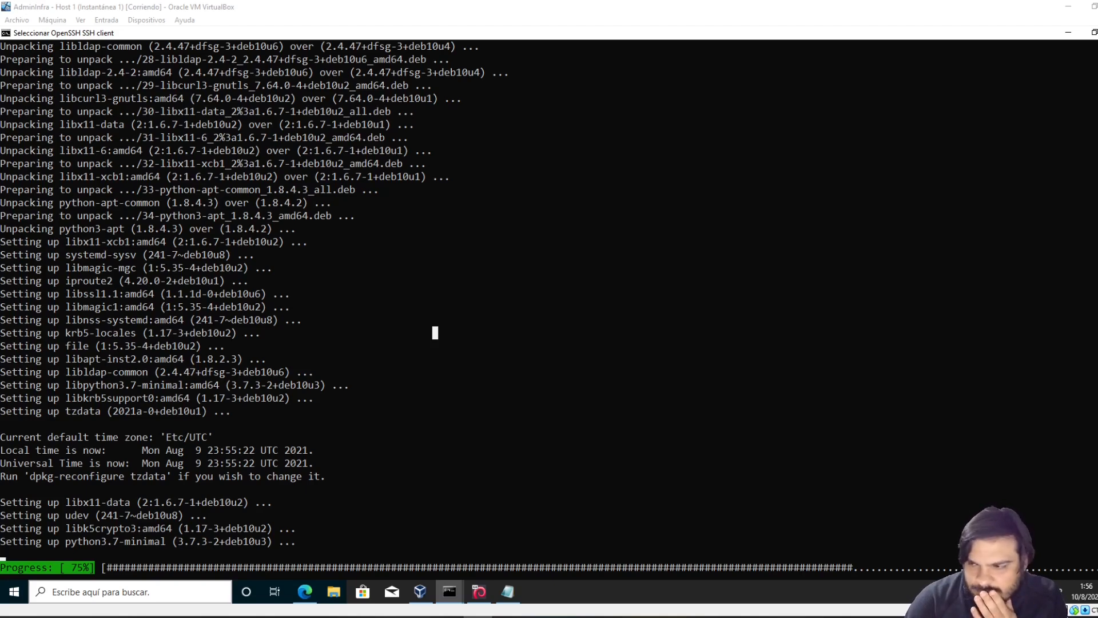
Leave Select mode so the paused apt upgrade output resumes and finishes on ct-test-2
right_click(575, 438)
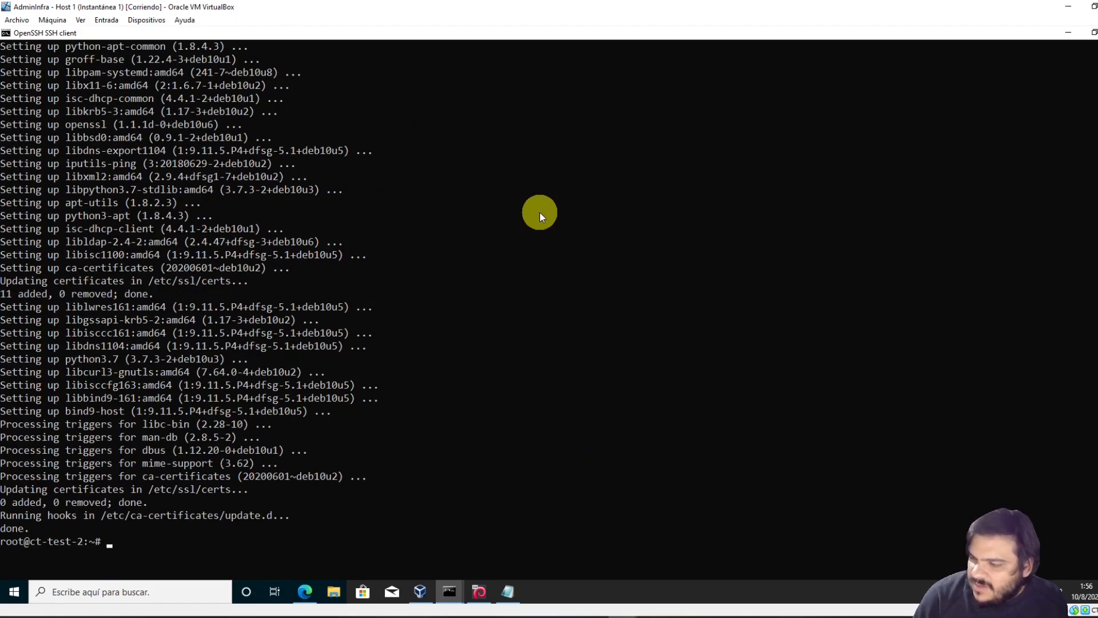
Install tmux with 'apt install tmux', confirming with Y
type("apt install tmux")
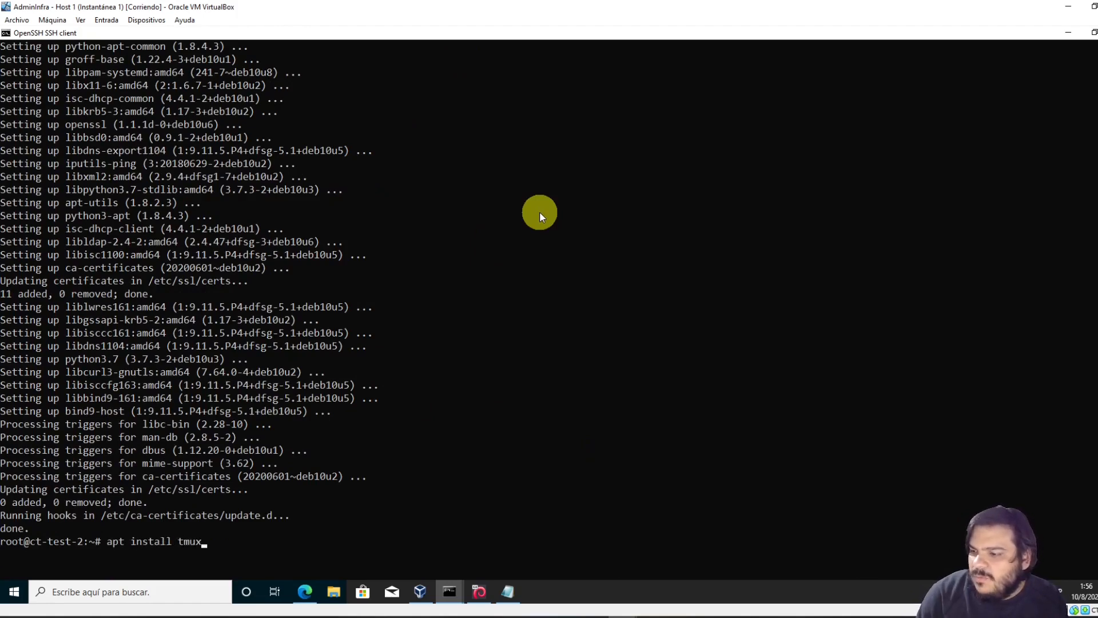
key("Return")
type("Y")
key("Return")
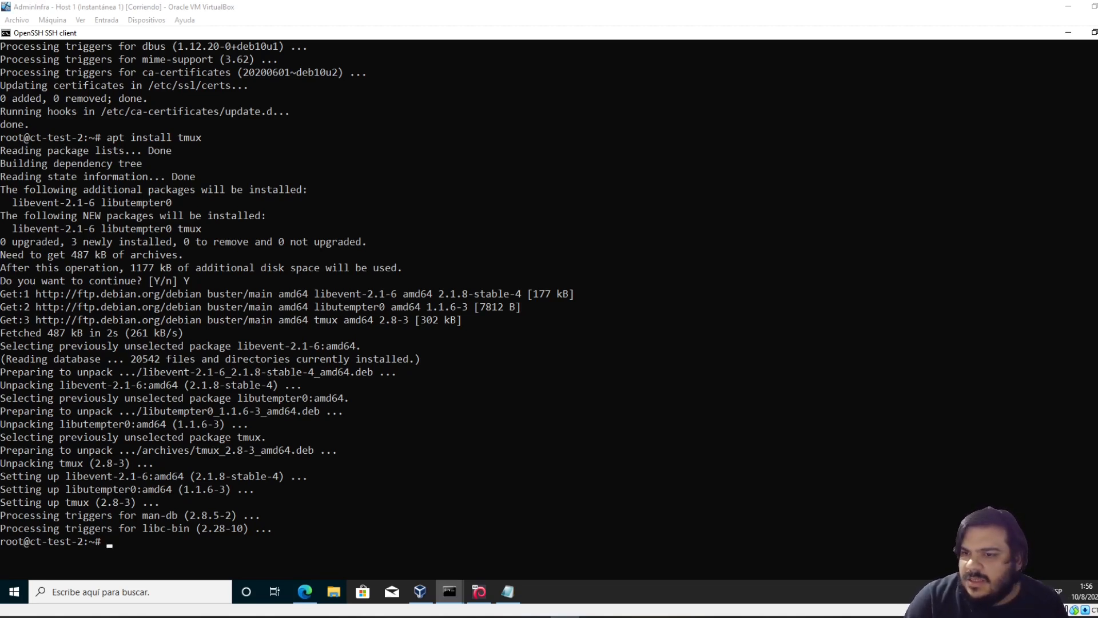
Leave text selection and exit the SSH session to ct-test-2
left_click(234, 528)
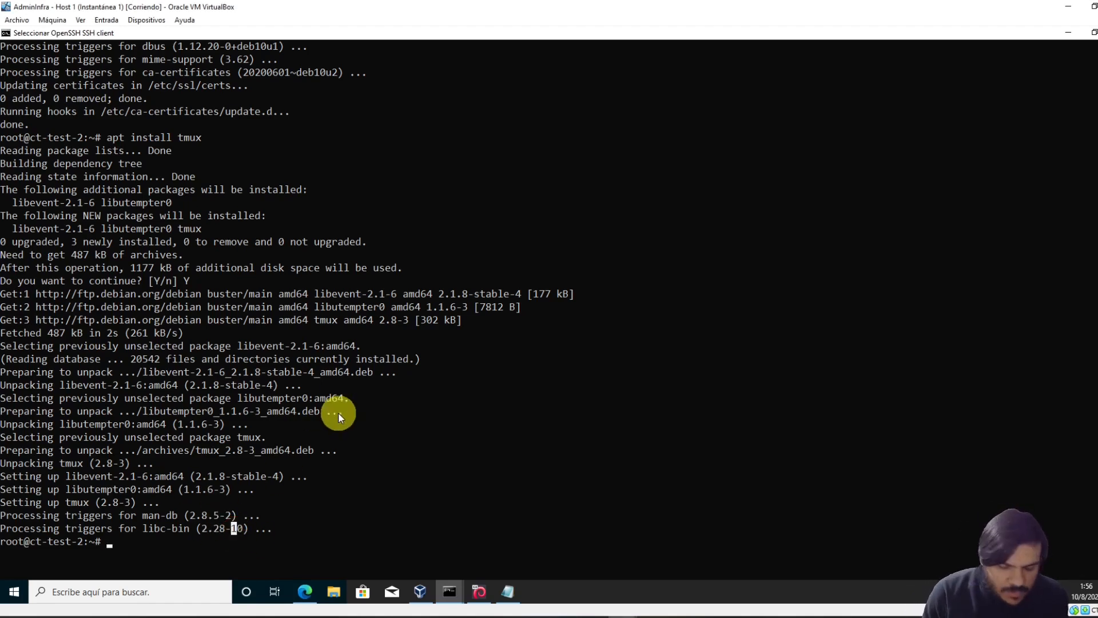
key("Escape")
type("exit")
key("Return")
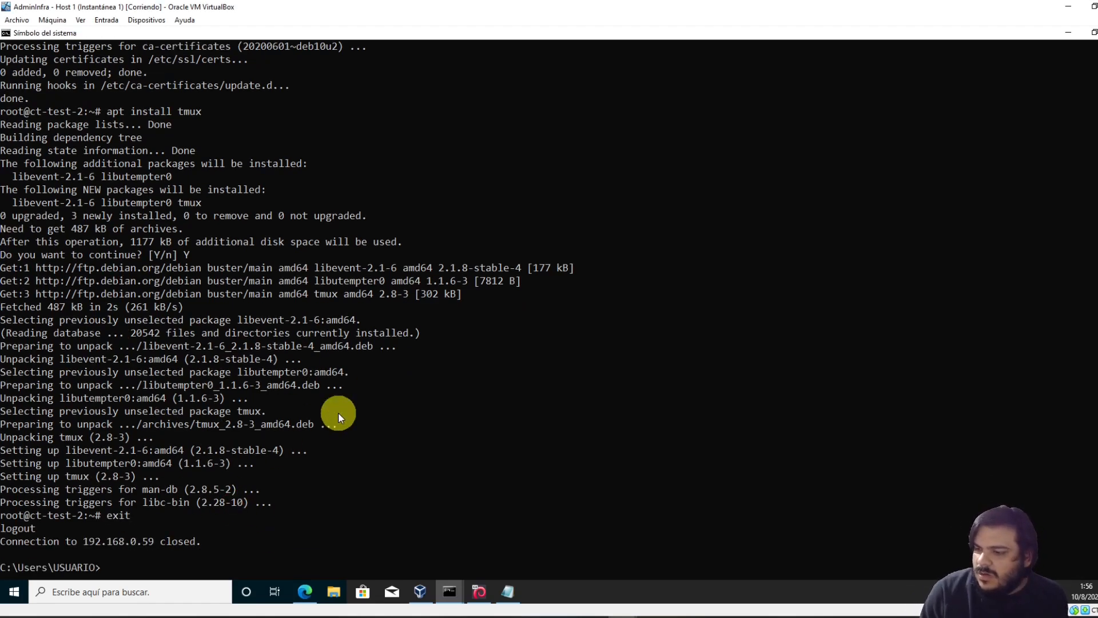
Reconnect to ct-test-2 as root from ssh history and launch tmux
key("Up")
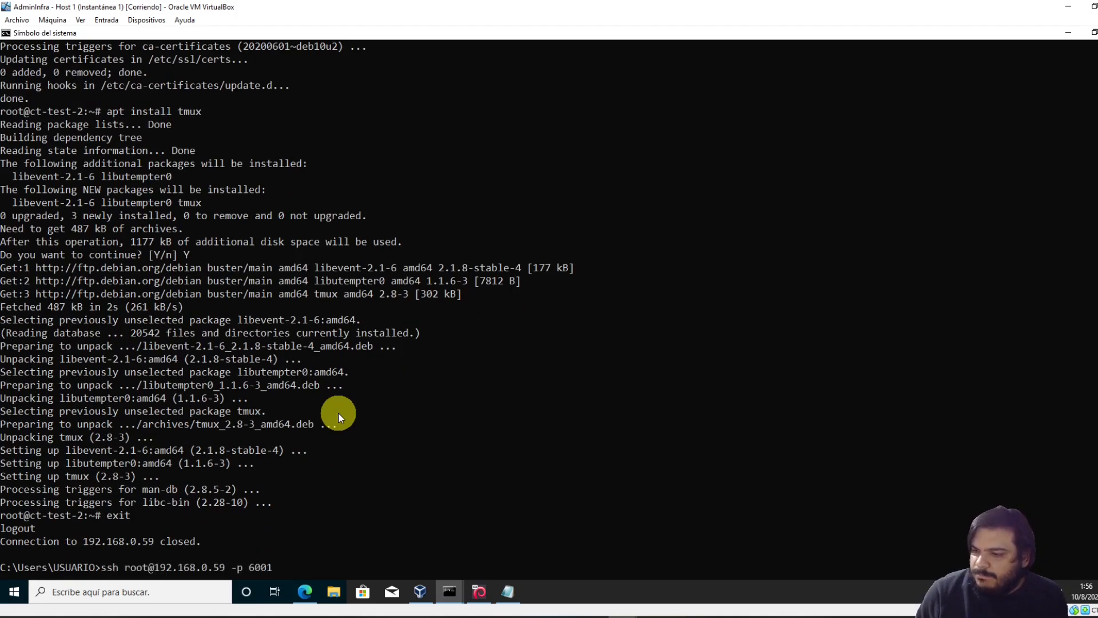
key("Return")
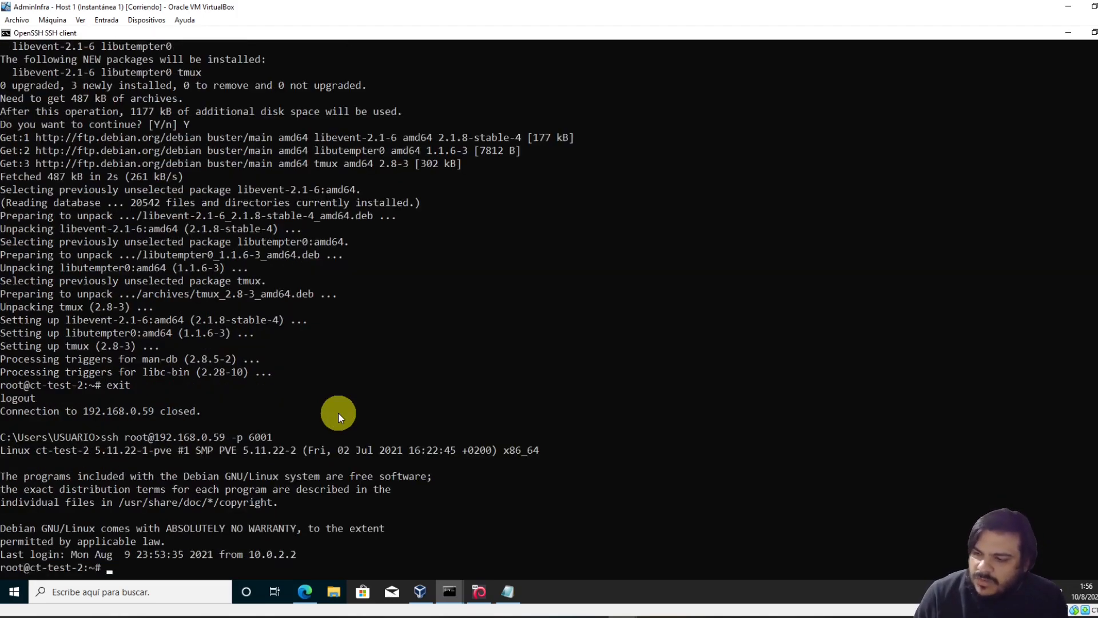
type("tmux")
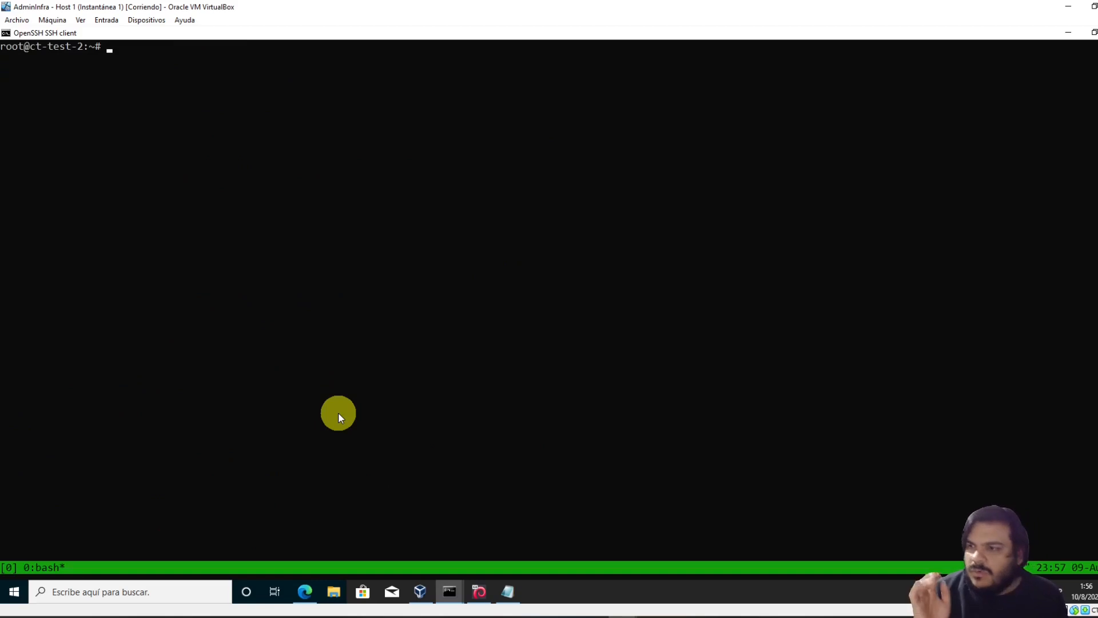
Split tmux into side-by-side panes with Ctrl+B % and switch to the left pane
key("ctrl+b")
key("percent")
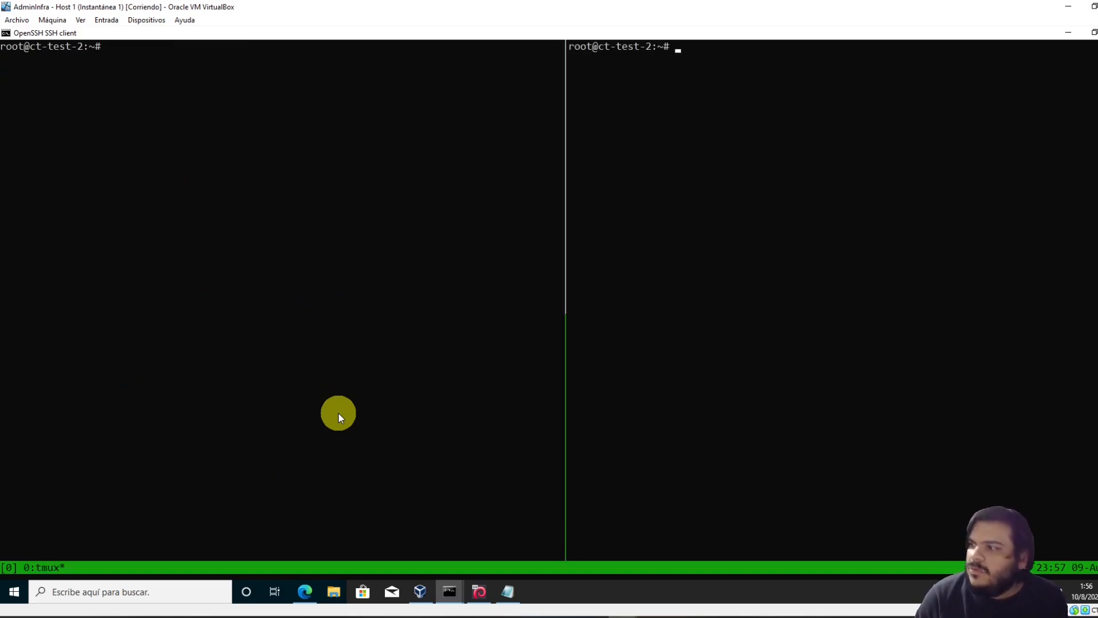
key("ctrl+b")
key("Left")
key("Return")
key("Return")
key("Return")
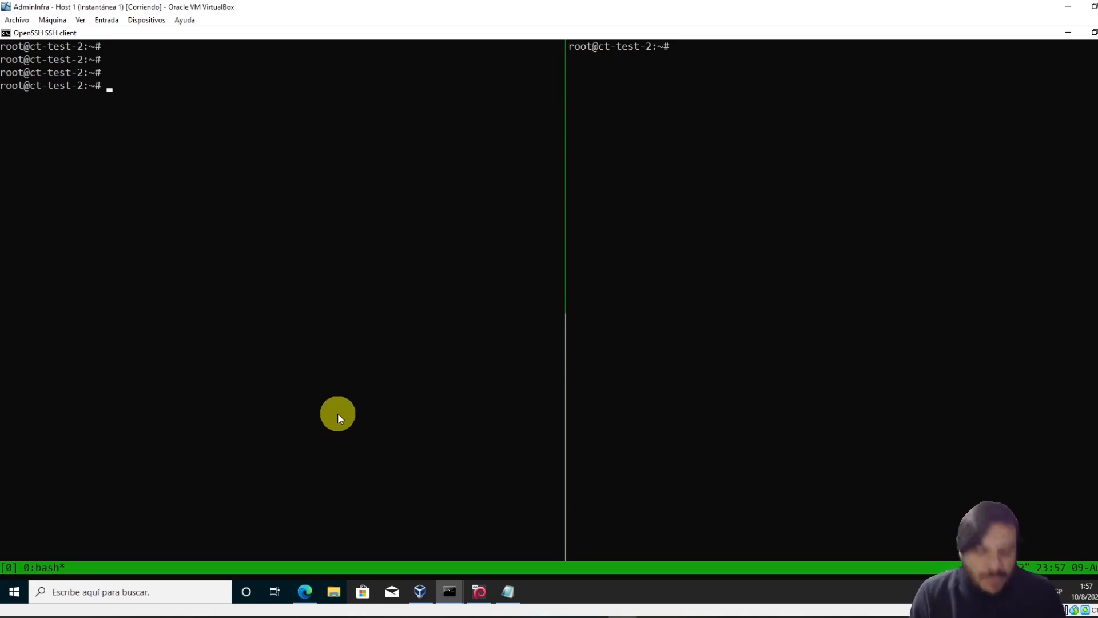
Exit both tmux panes and the SSH session to ct-test-2
type("exit")
key("Return")
type("exit")
key("Return")
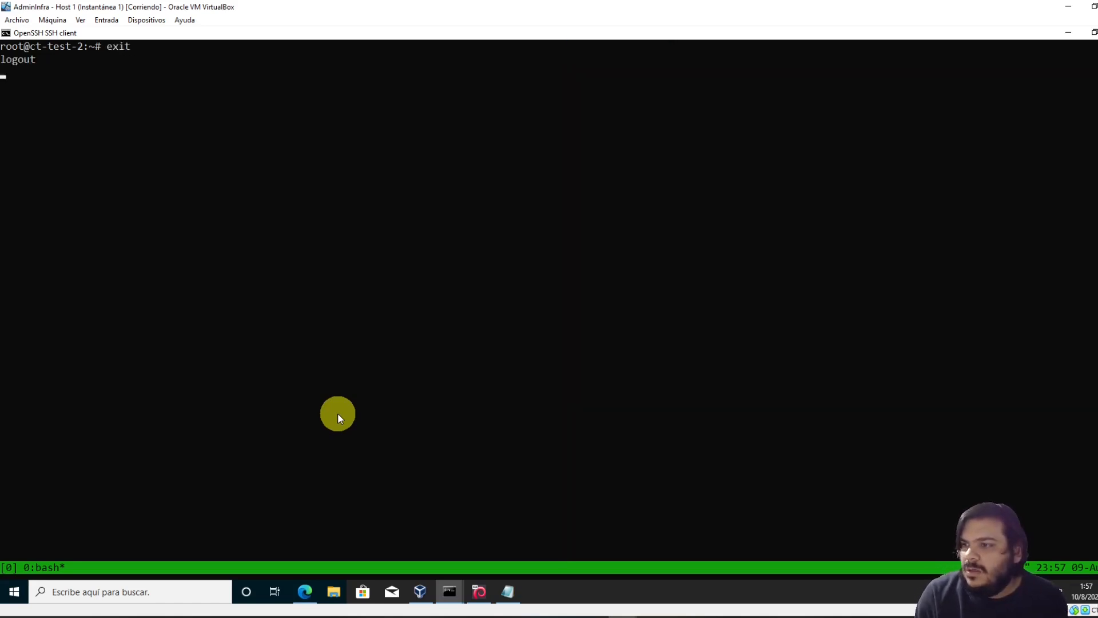
type("exit")
key("Return")
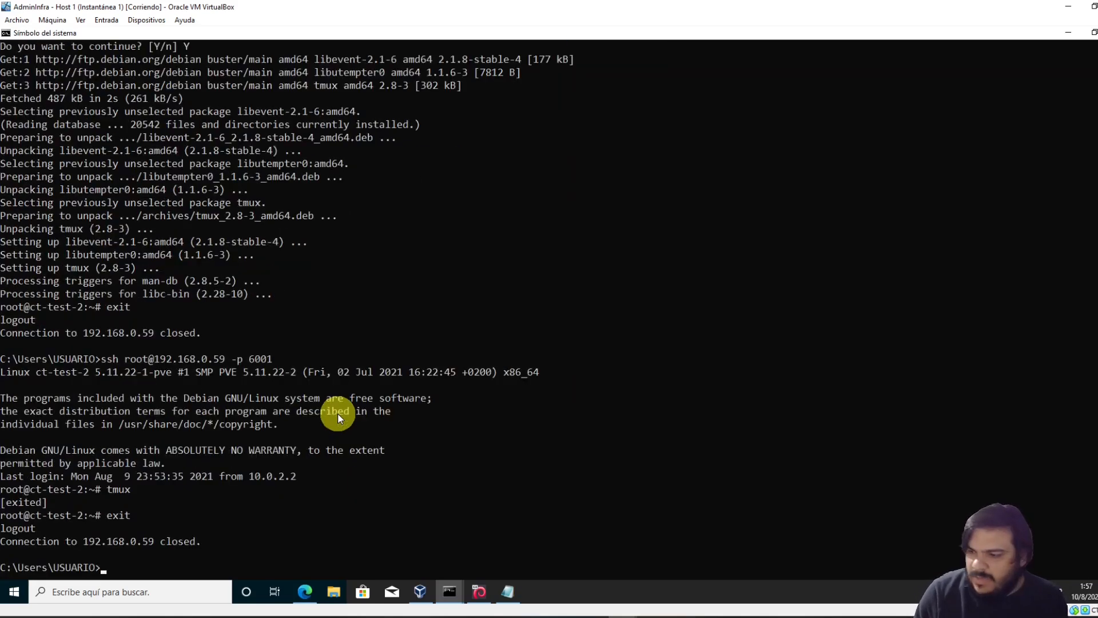
Try logging into ct-test-2 as jesus, then abort at the password prompt
key("Up")
key("Home")
key("Right")
key("Right")
key("Right")
key("Right")
key("Delete")
key("Delete")
key("Delete")
key("Delete")
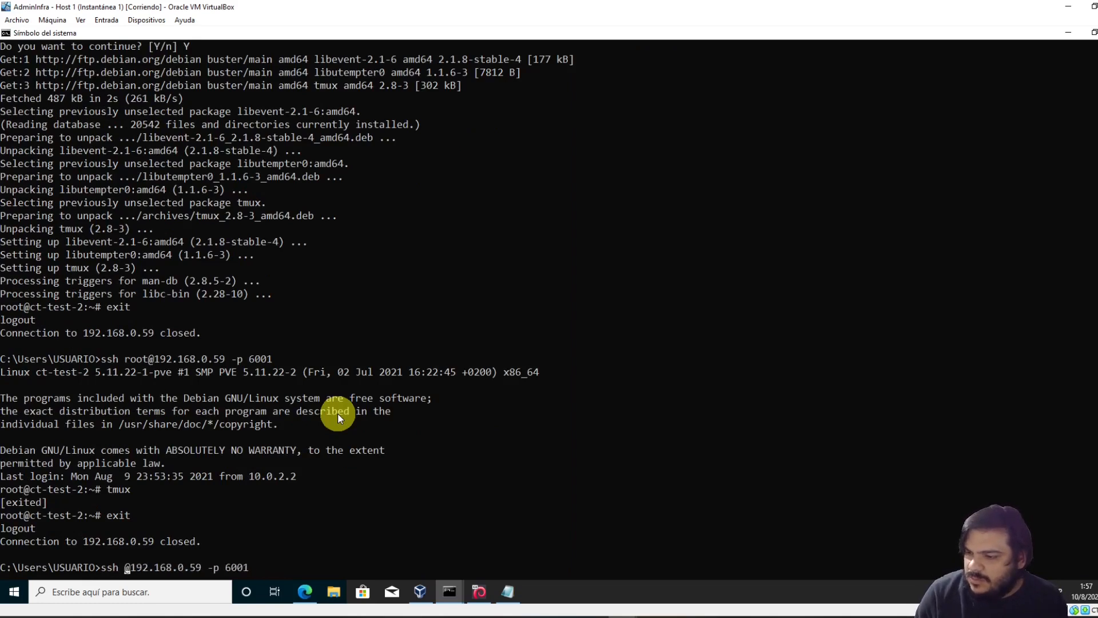
type("jesus")
key("Return")
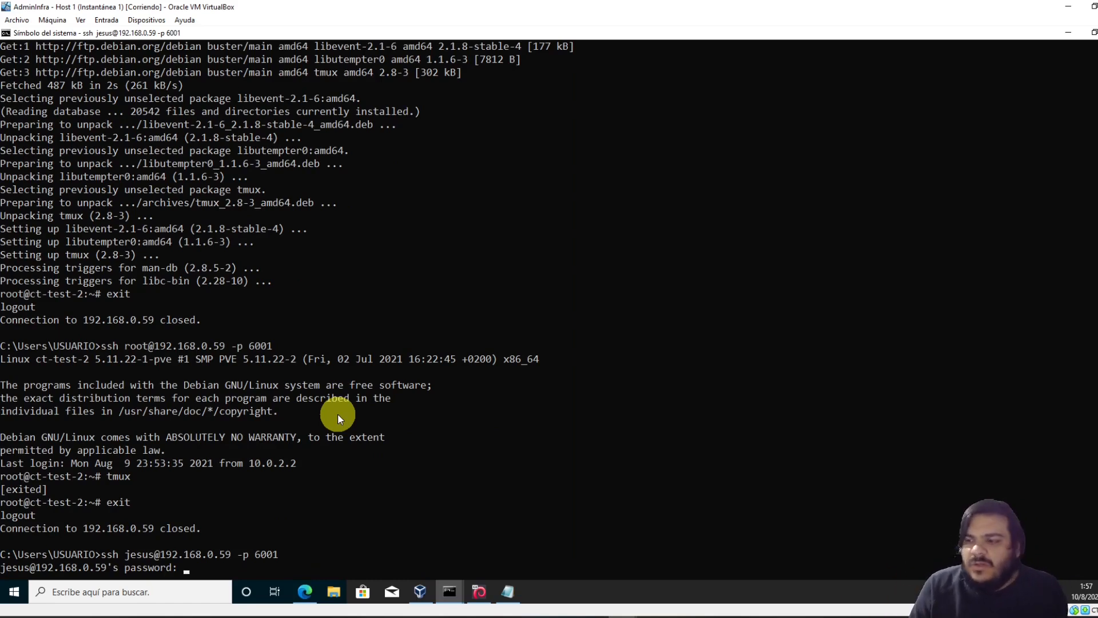
key("ctrl+c")
Reconnect as root and begin the command 'cp .ssh/authorized_keys'
key("Up")
key("Up")
key("Return")
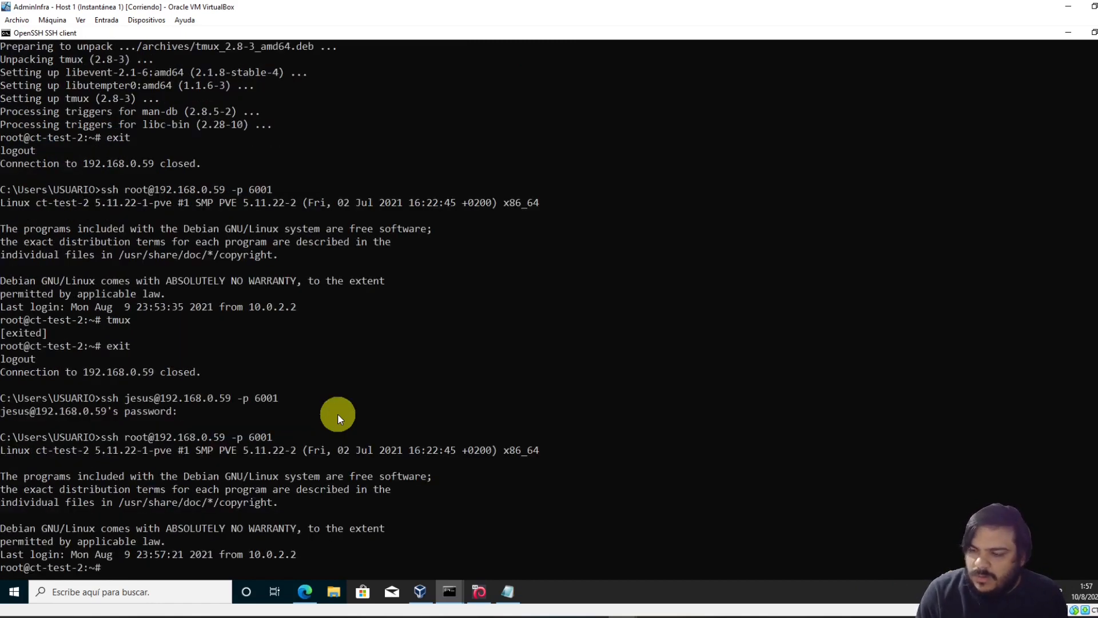
type("cp .ssh/authorized_keys")
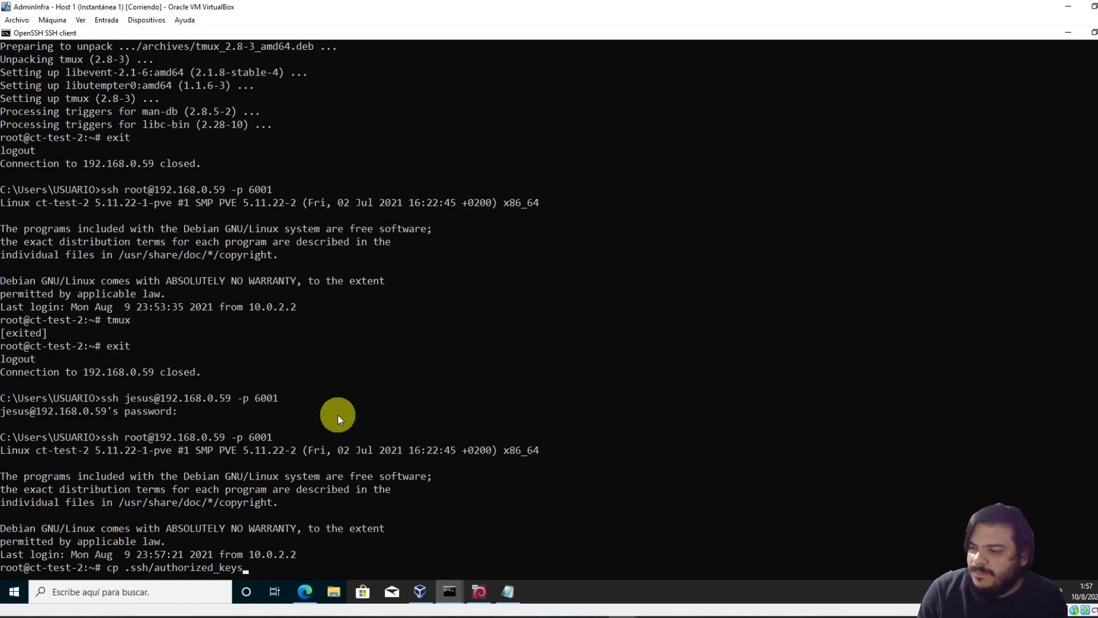
Start a copy to /home/jesus/.ssh/authorized_keys, then cancel it
key("BackSpace")
key("BackSpace")
type("s /")
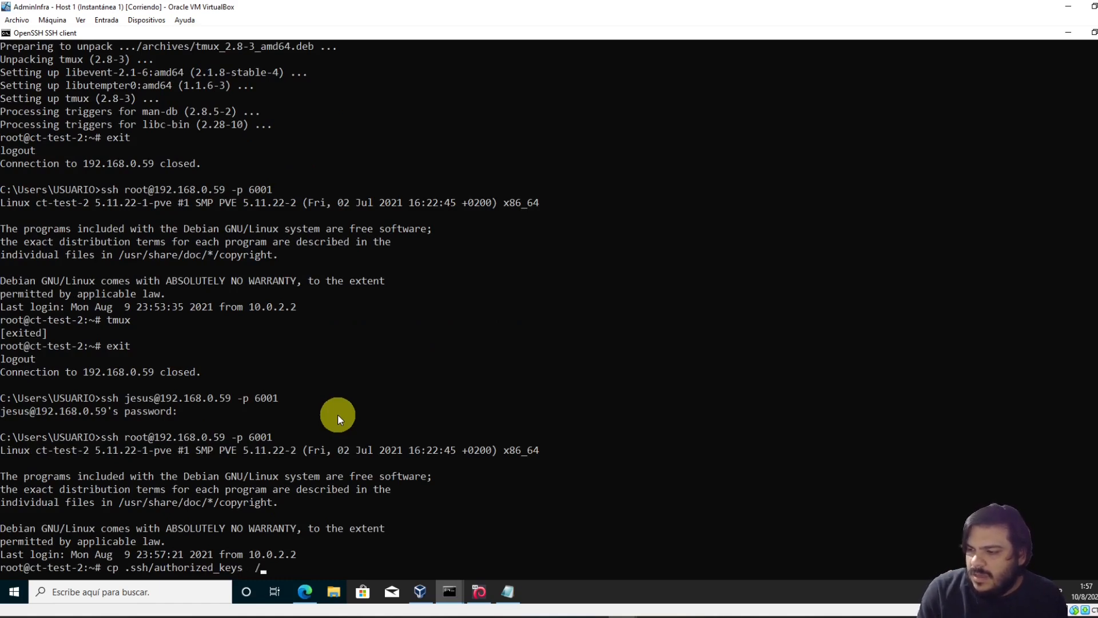
type("home/jesus/")
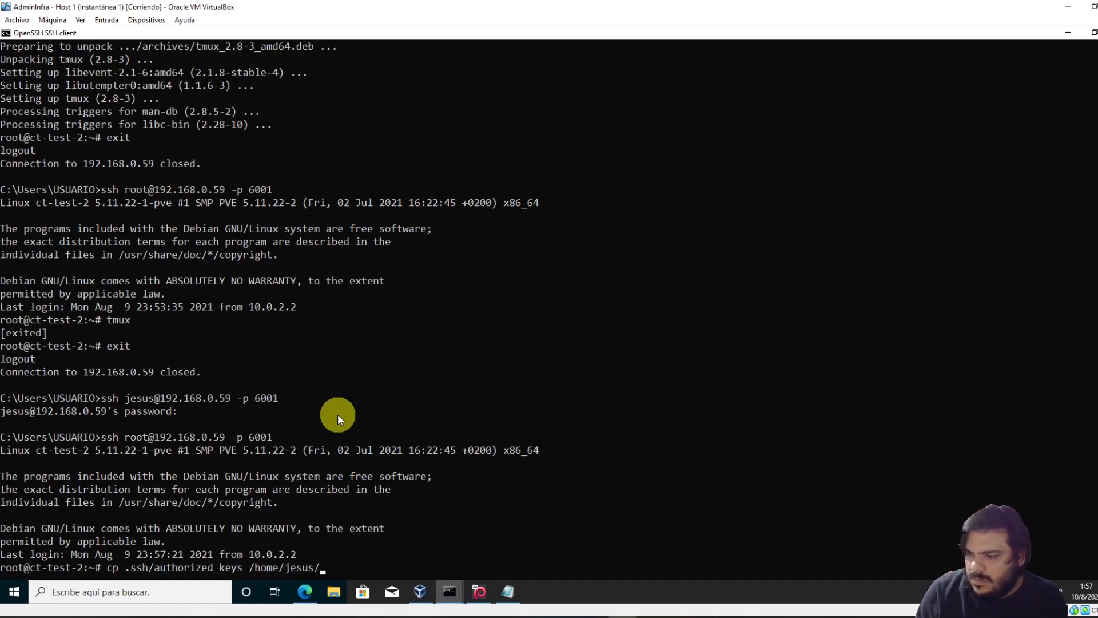
type(".ssh")
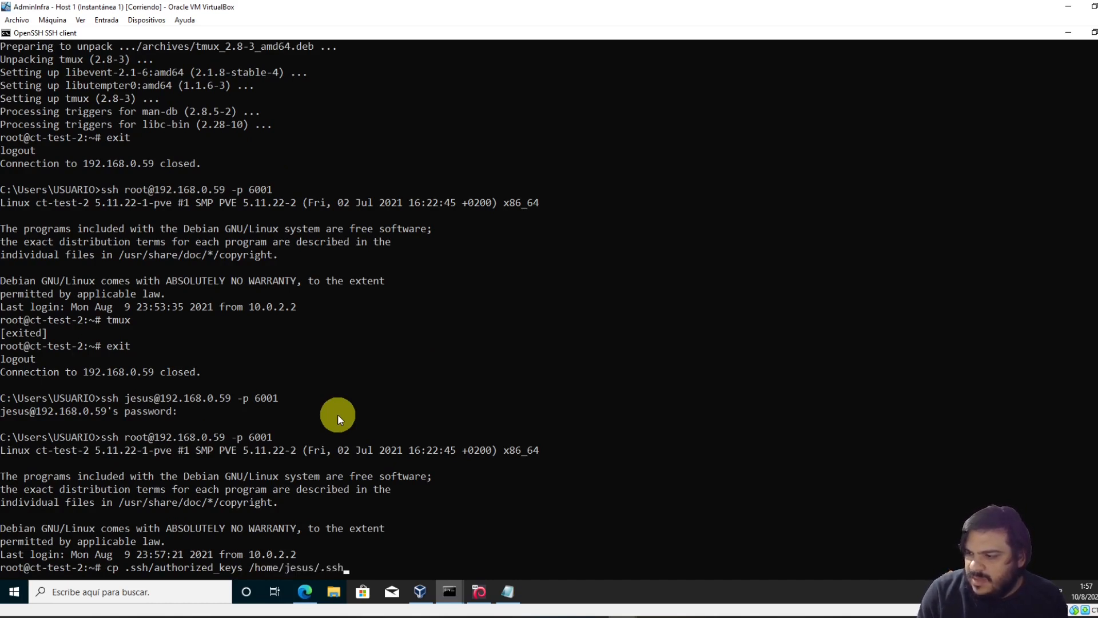
type("/au")
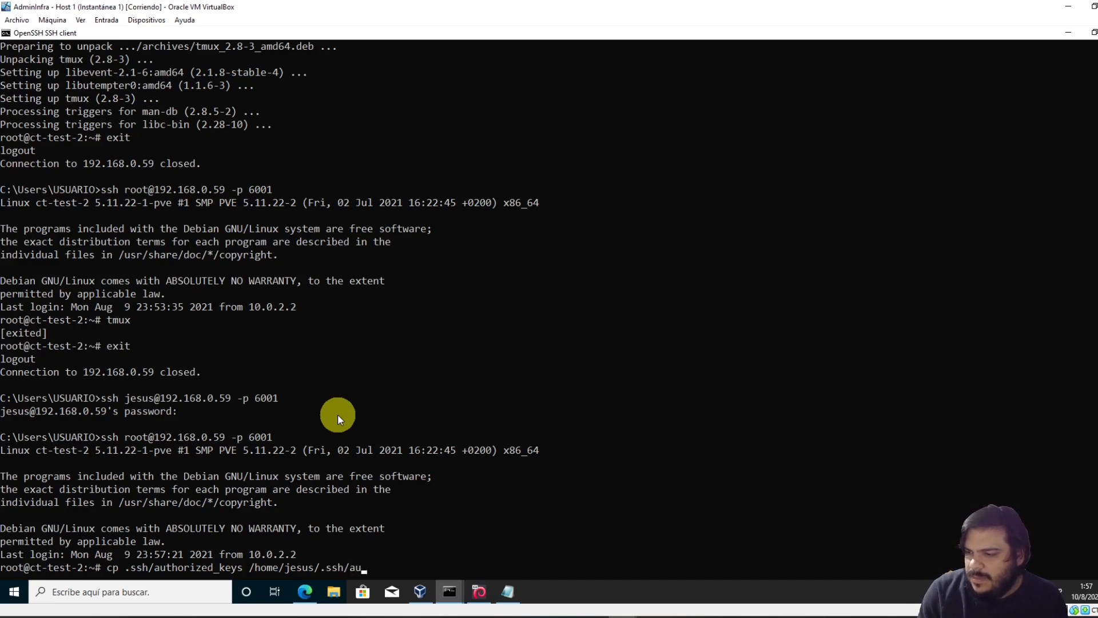
type("thori")
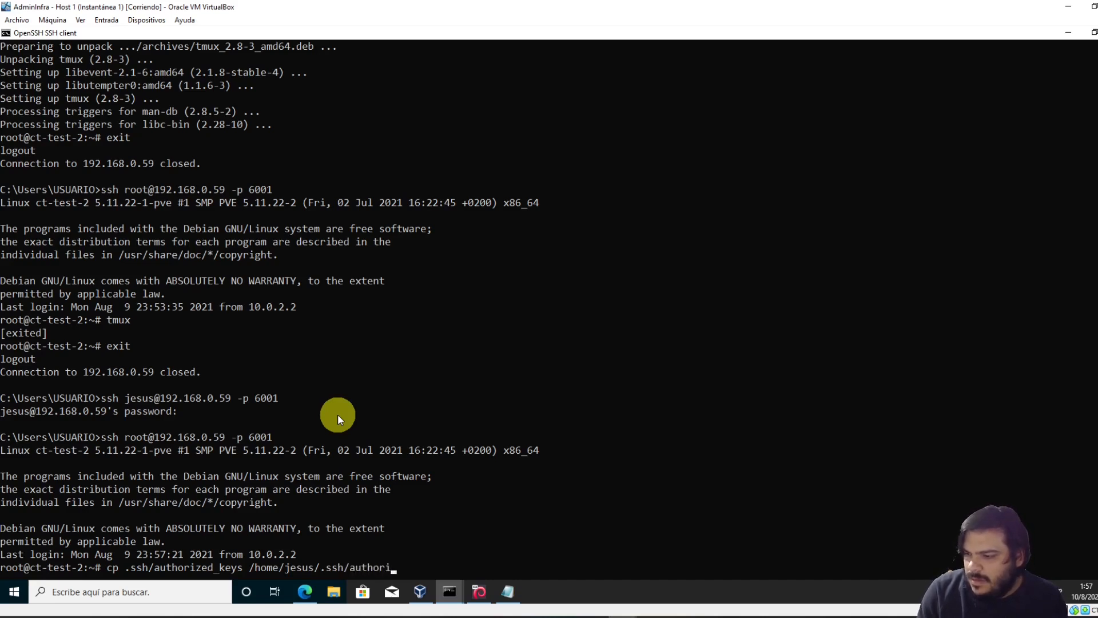
key("ctrl+c")
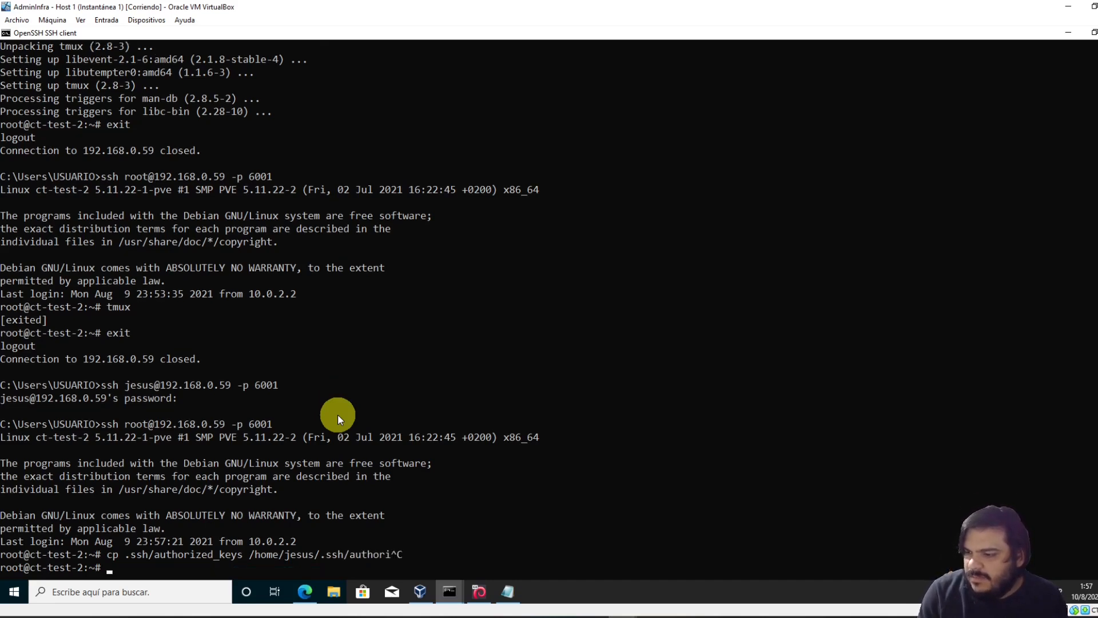
Run mkdir for jesus's .ssh folder twice, getting 'no such file or directory'
type("mk")
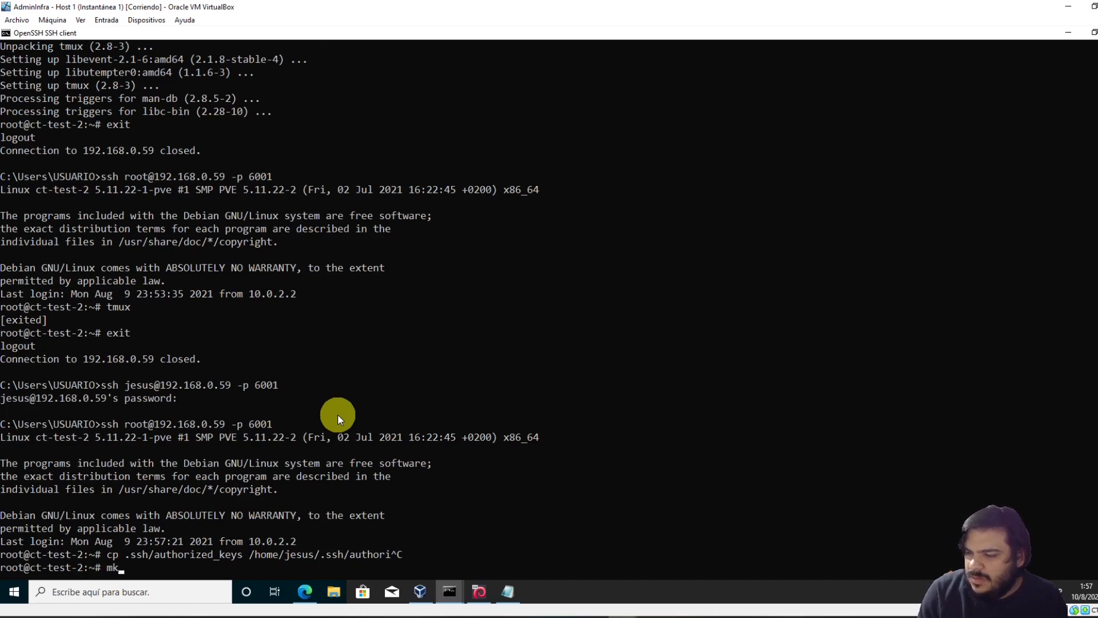
type("dir /home/jesu")
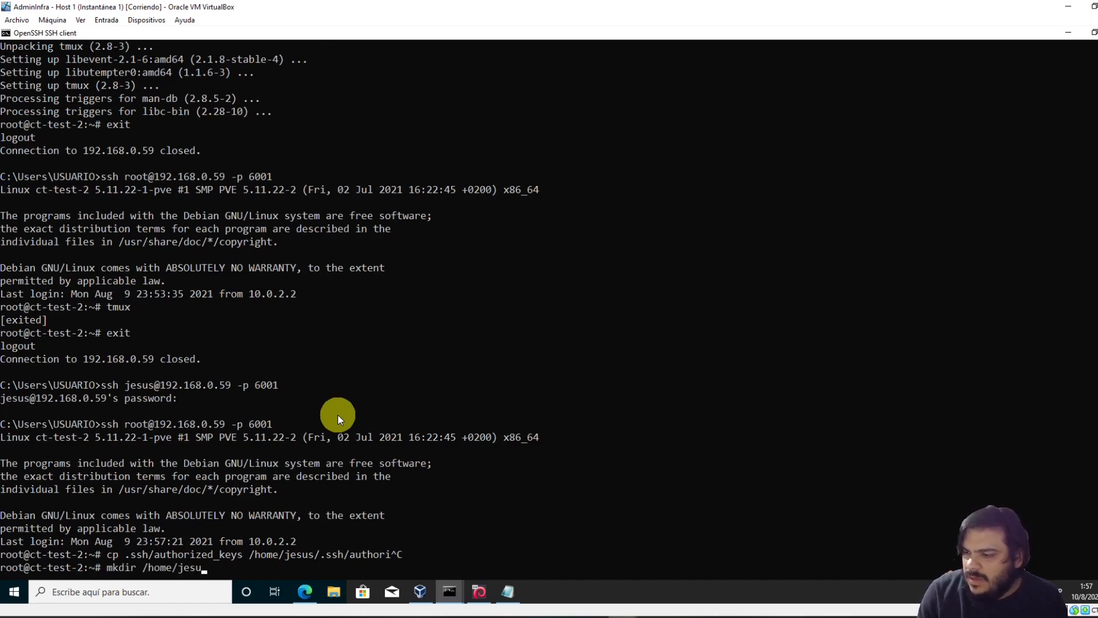
type("s/..s")
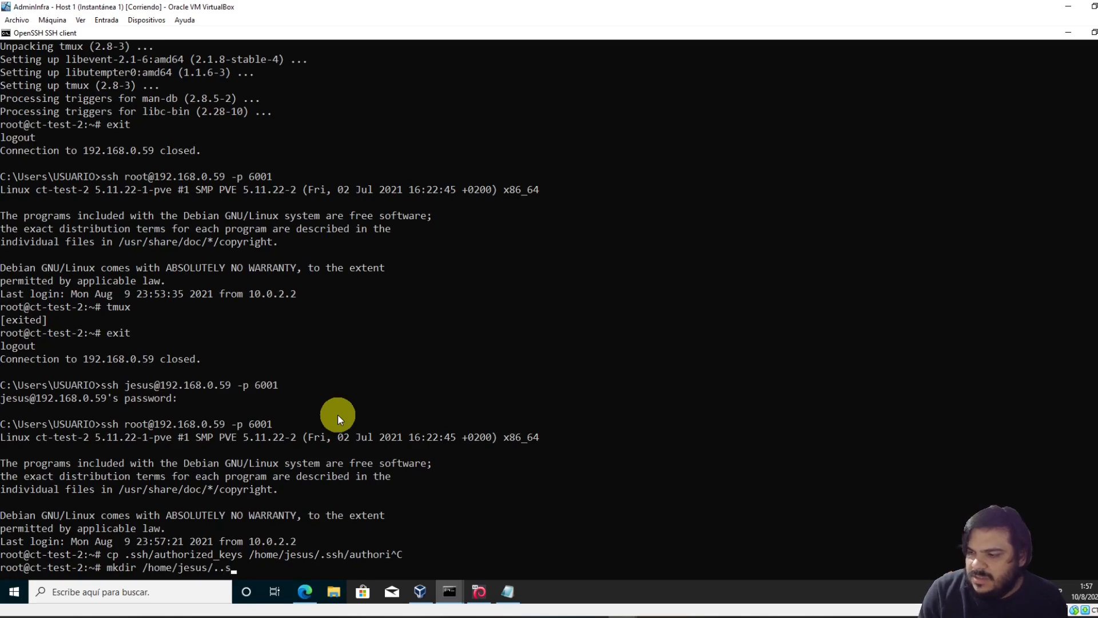
type("h")
key("Return")
key("Up")
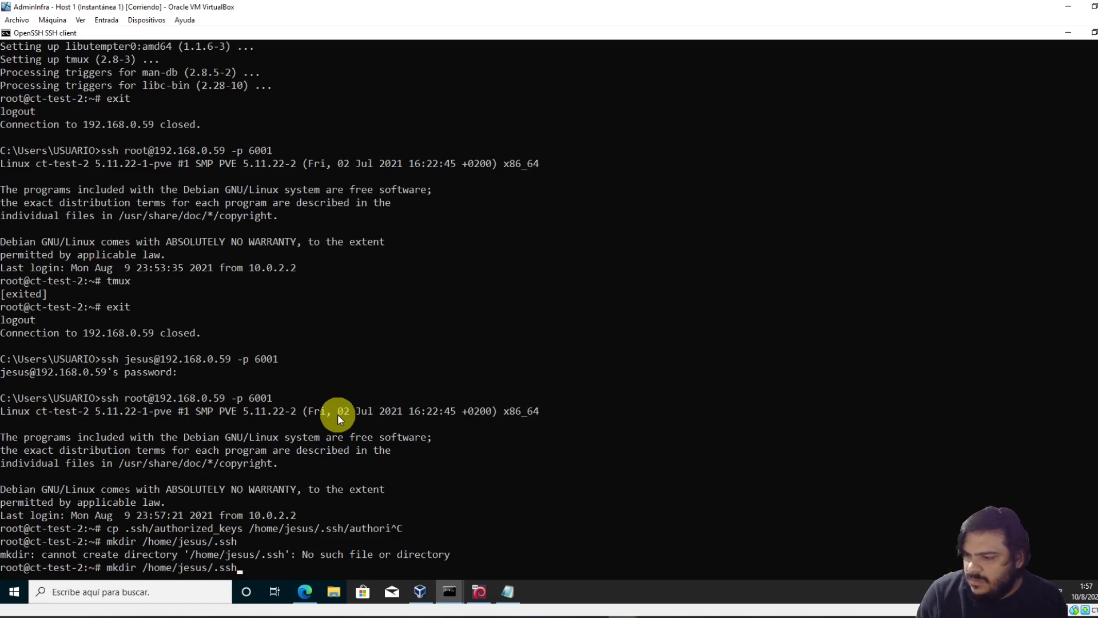
key("Return")
type("cd")
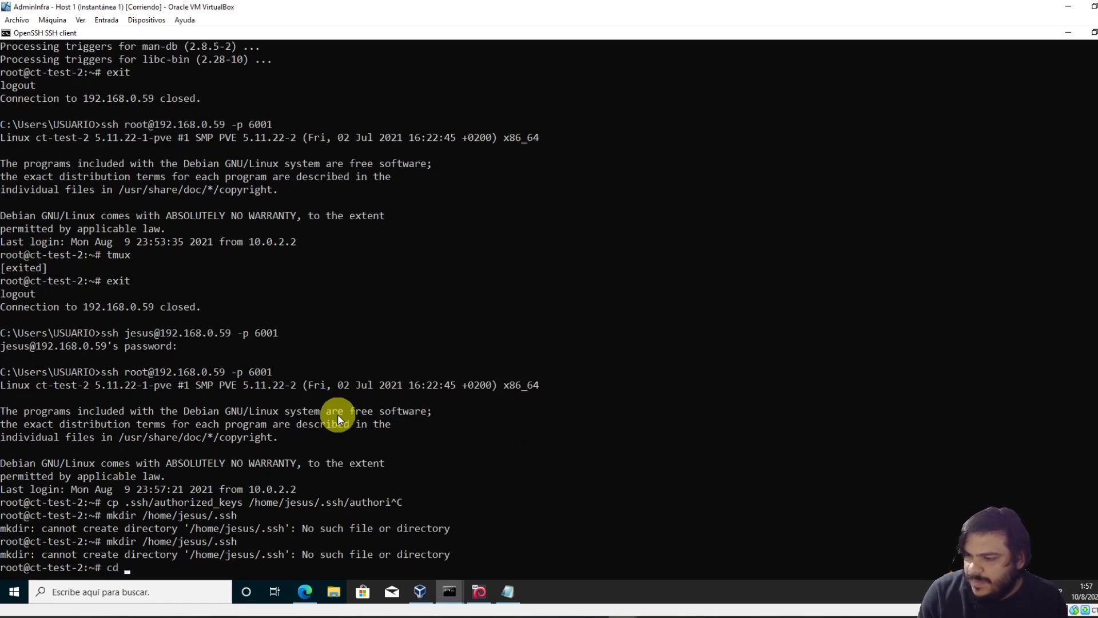
key("Up")
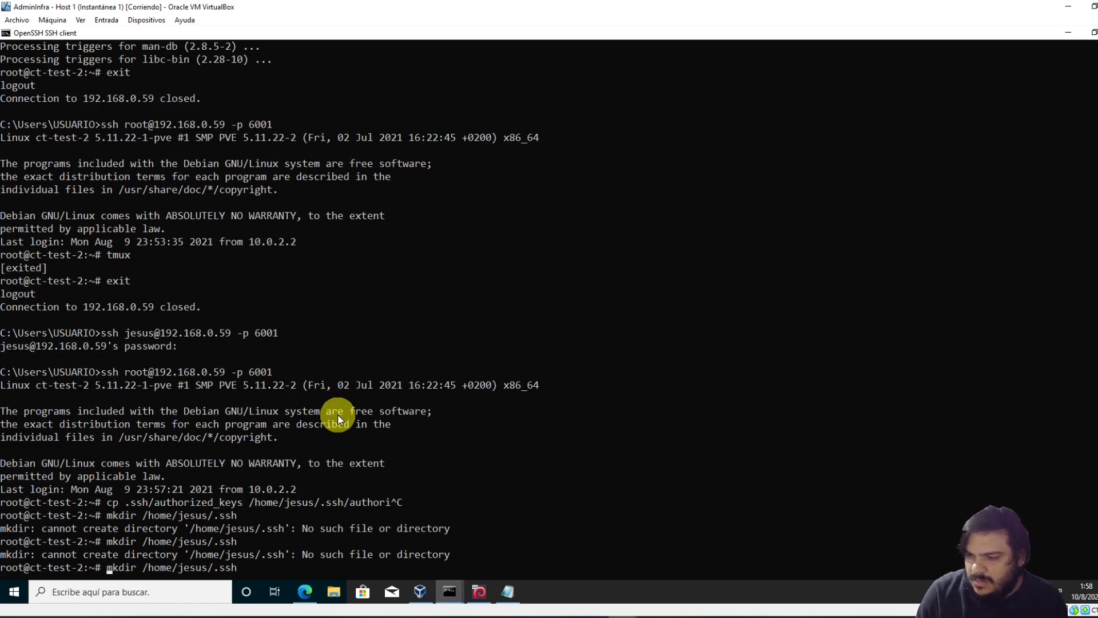
key("Right")
key("Right")
key("ctrl+c")
List / and the current folder, and try changing into home
type("ls /")
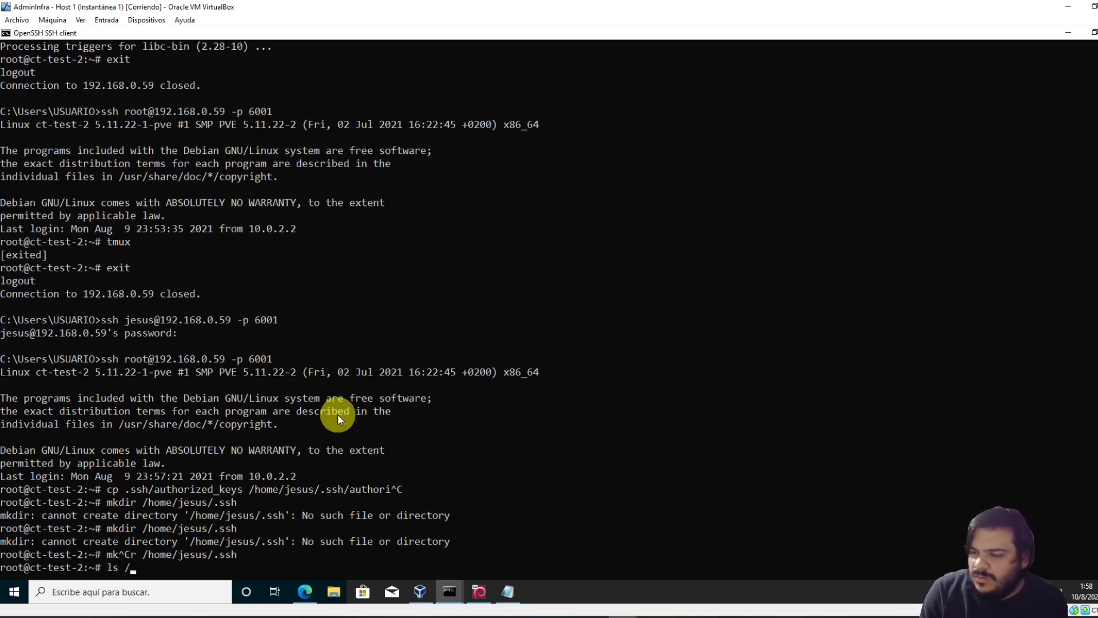
key("Return")
type("ls /")
key("Return")
type("ls")
key("Return")
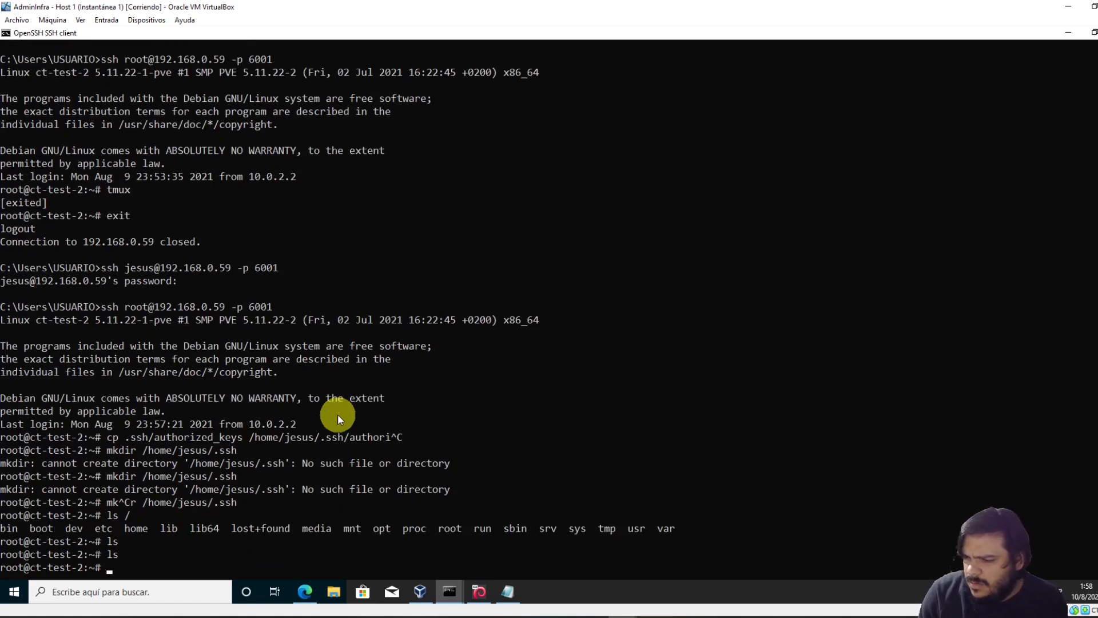
type("cd home")
key("Return")
type("ls")
key("Return")
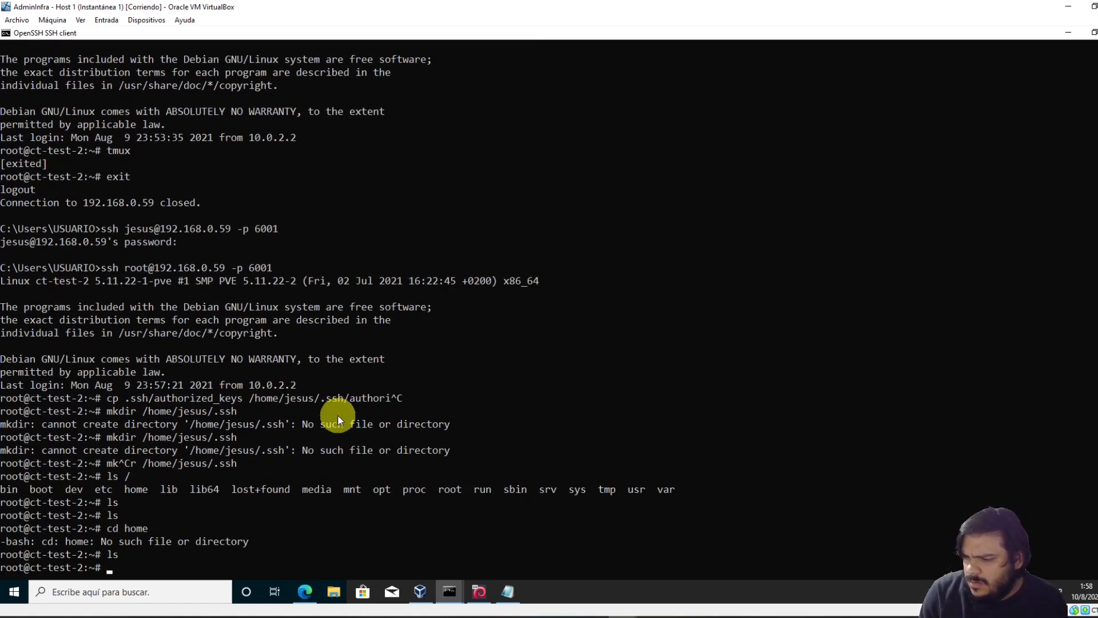
Create the jesus folder inside /home
type("cd /home")
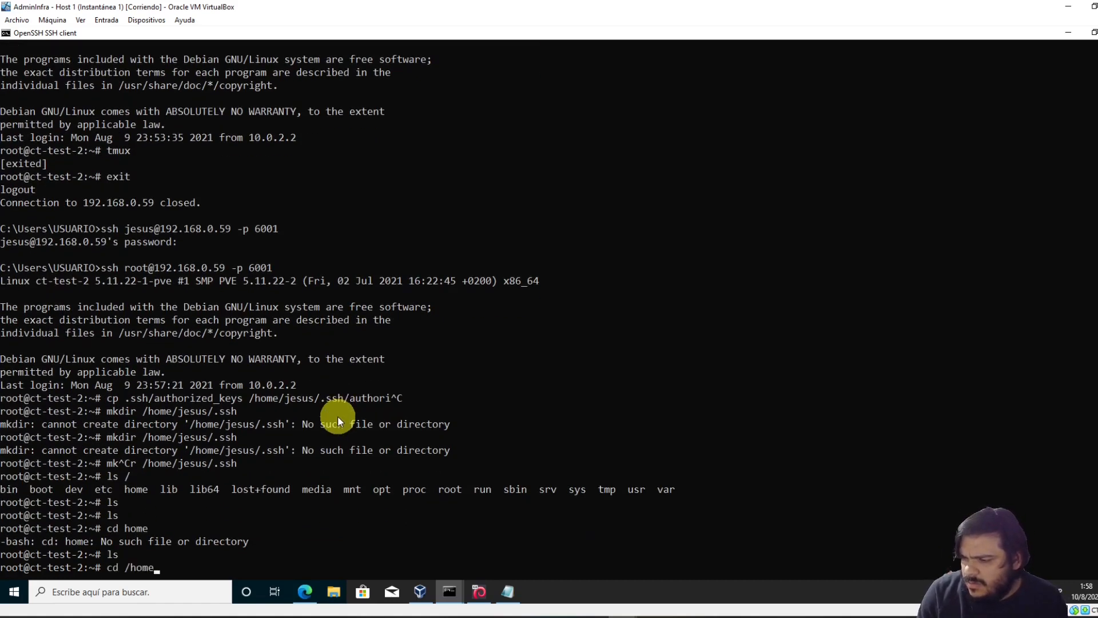
key("Return")
type("ls")
key("Return")
type("mkdir jesus")
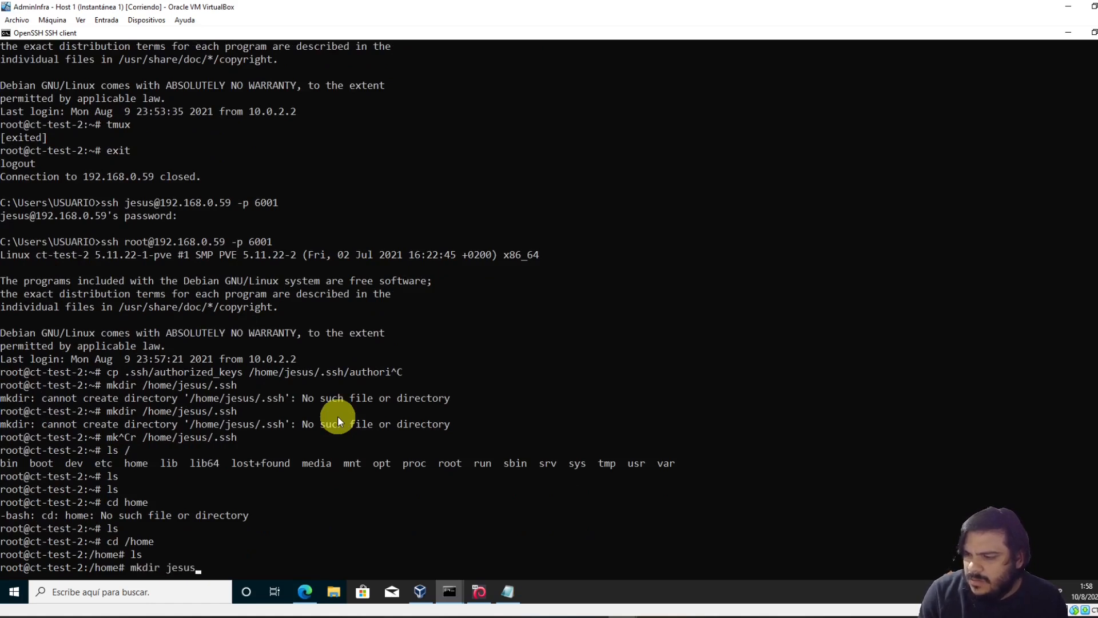
key("Return")
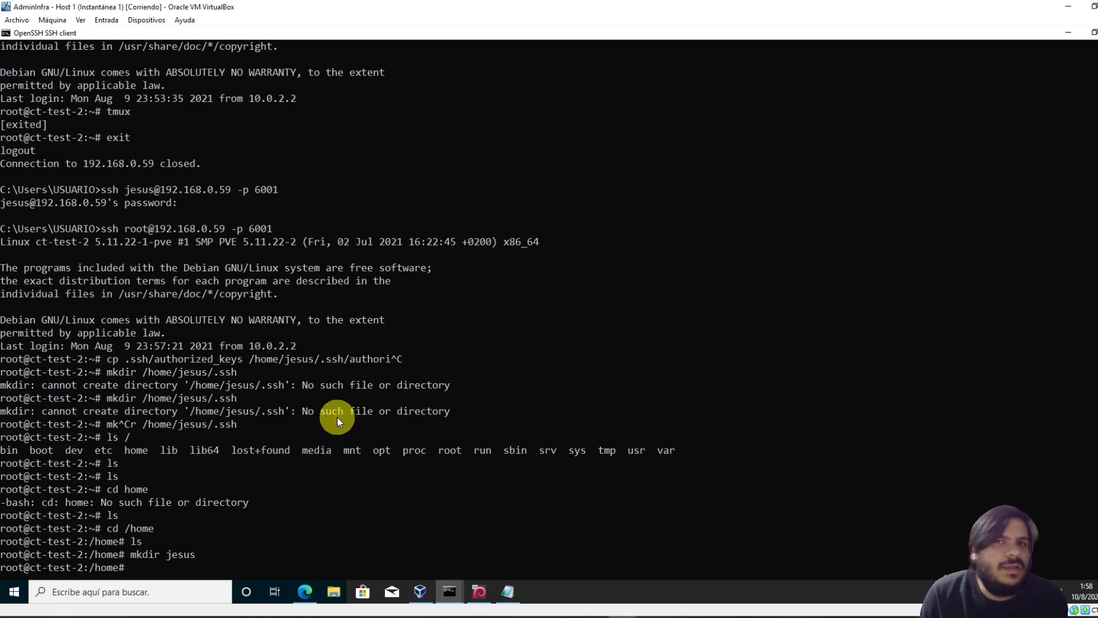
Log out and reconnect to the container as root
type("exit")
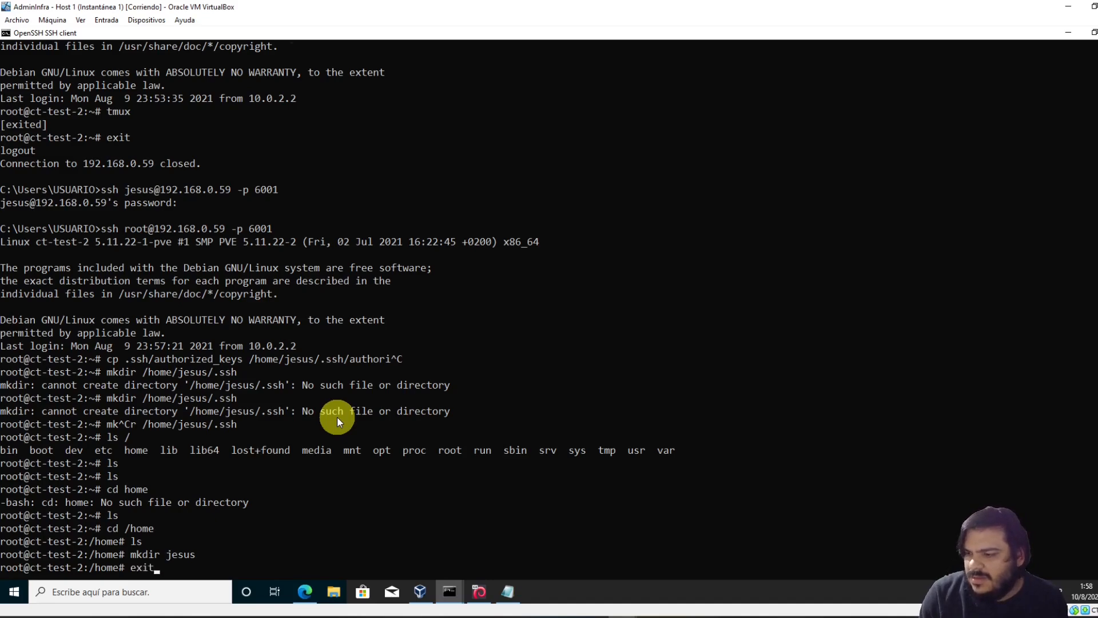
key("Return")
key("Up")
key("Return")
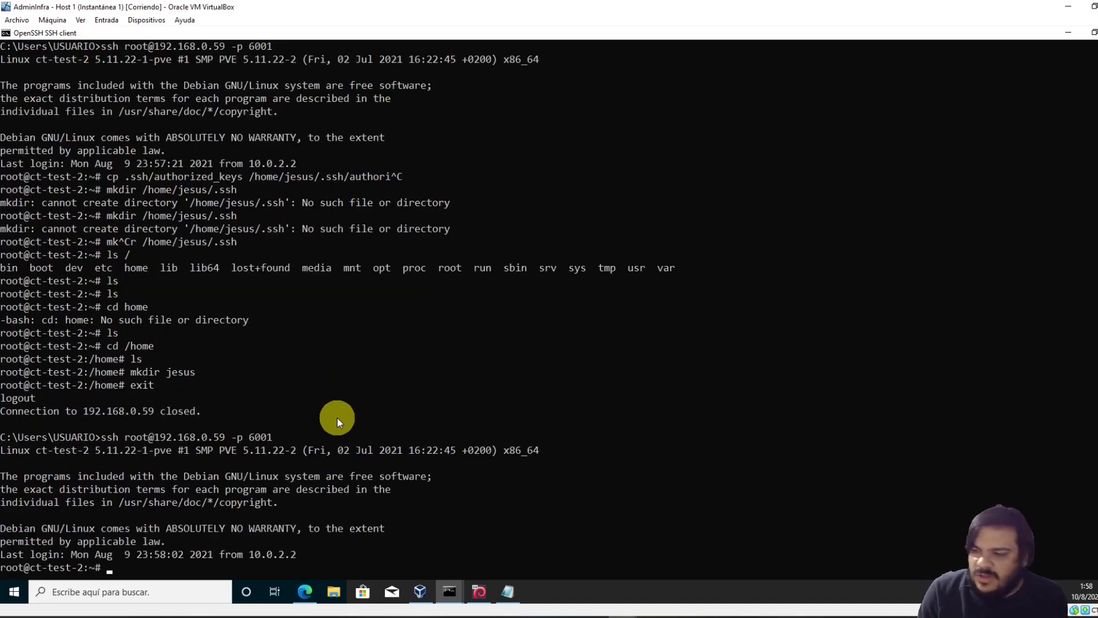
Create user jesus with adduser, setting its password and accepting default details
type("adduser jesus")
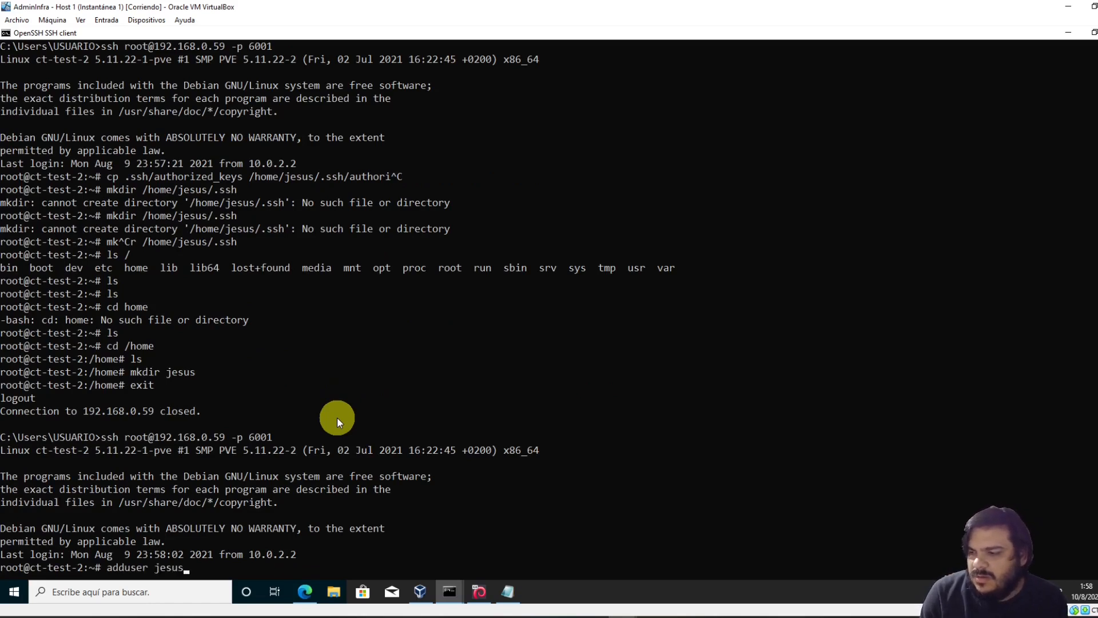
key("Return")
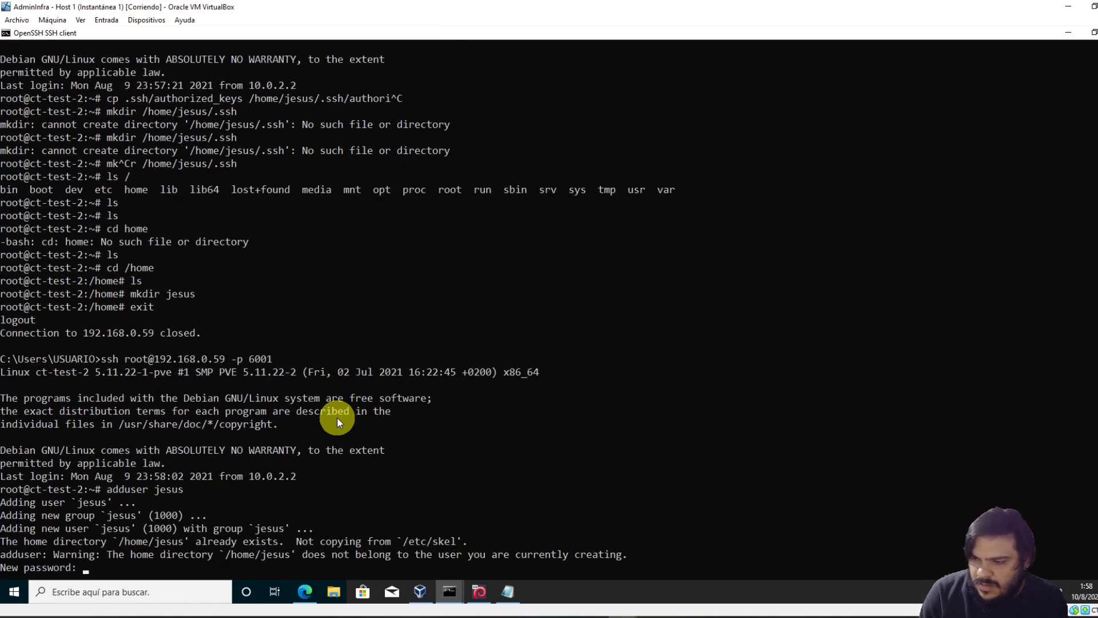
key("Return")
key("Return")
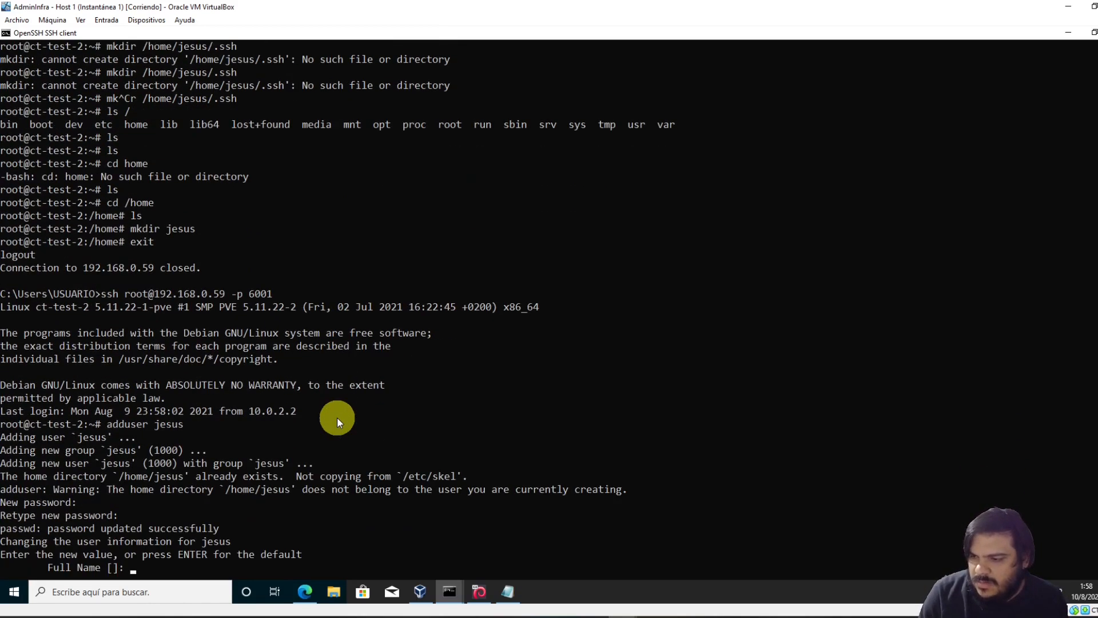
key("Return")
key("Return")
key("Return")
key("Return")
key("Return")
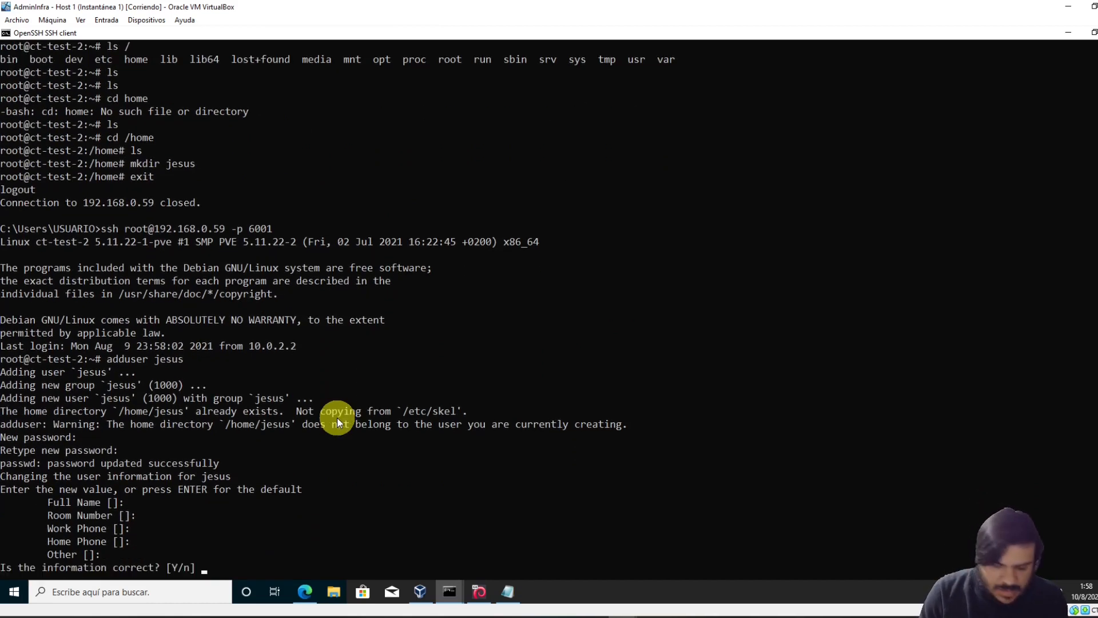
type("Y")
key("Return")
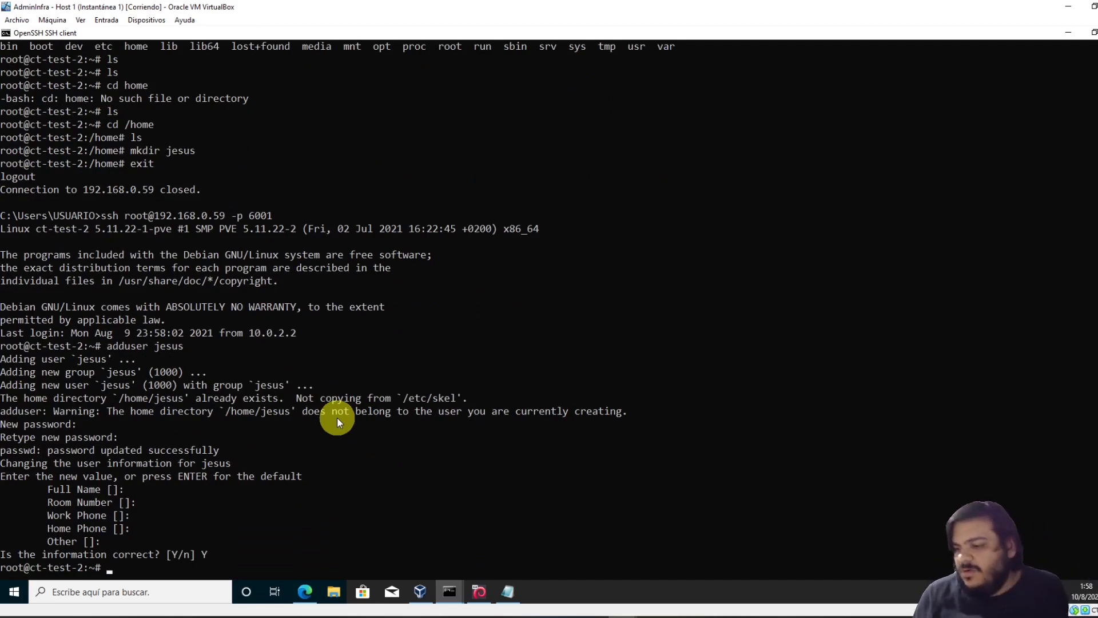
Create the /home/jesus/.ssh directory with mkdir
key("Up")
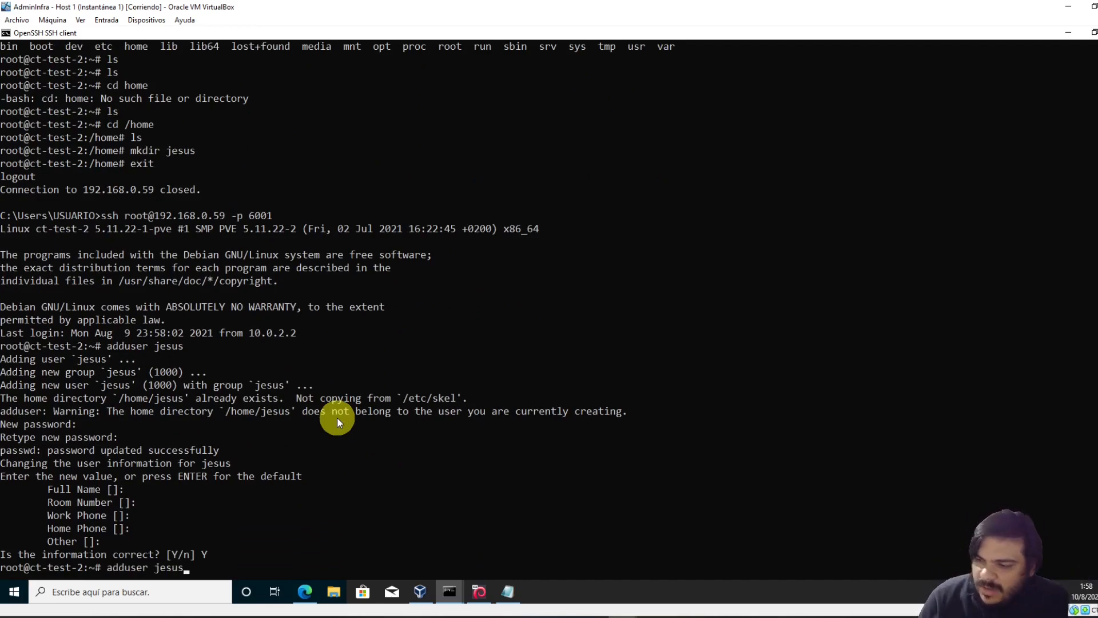
key("Down")
type("vi /h")
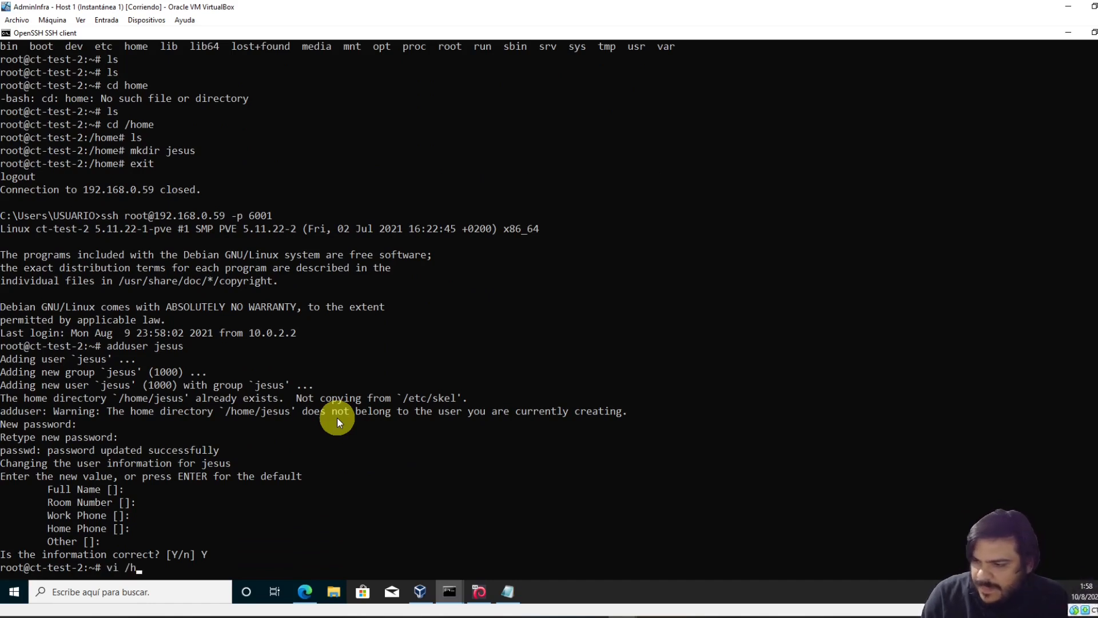
type("ome/jesus/.")
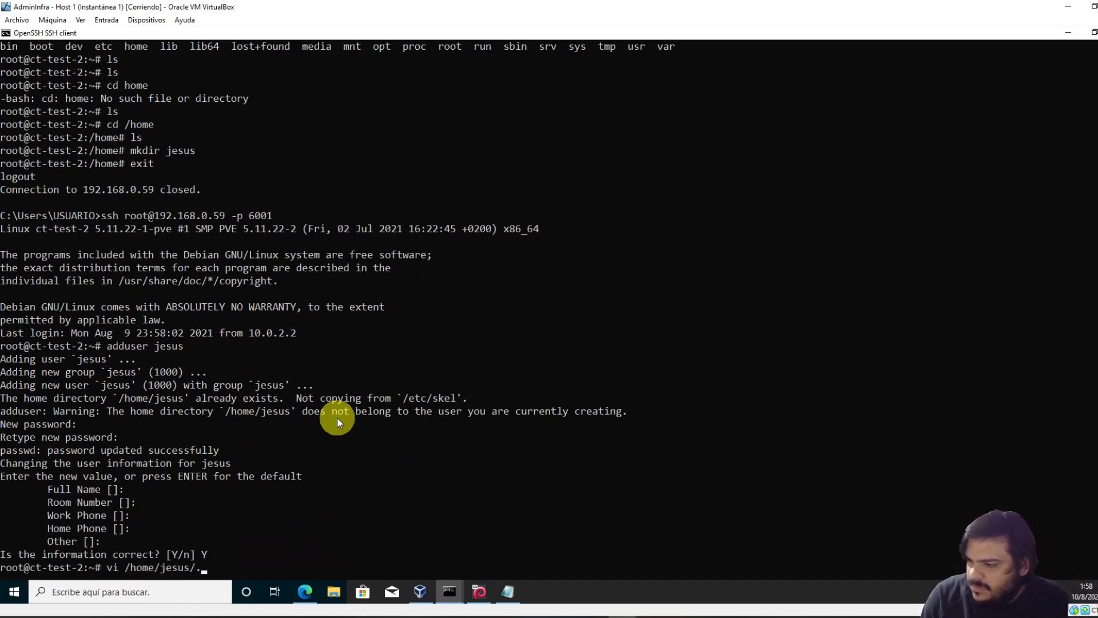
key("Delete")
key("Delete")
type("mkdir")
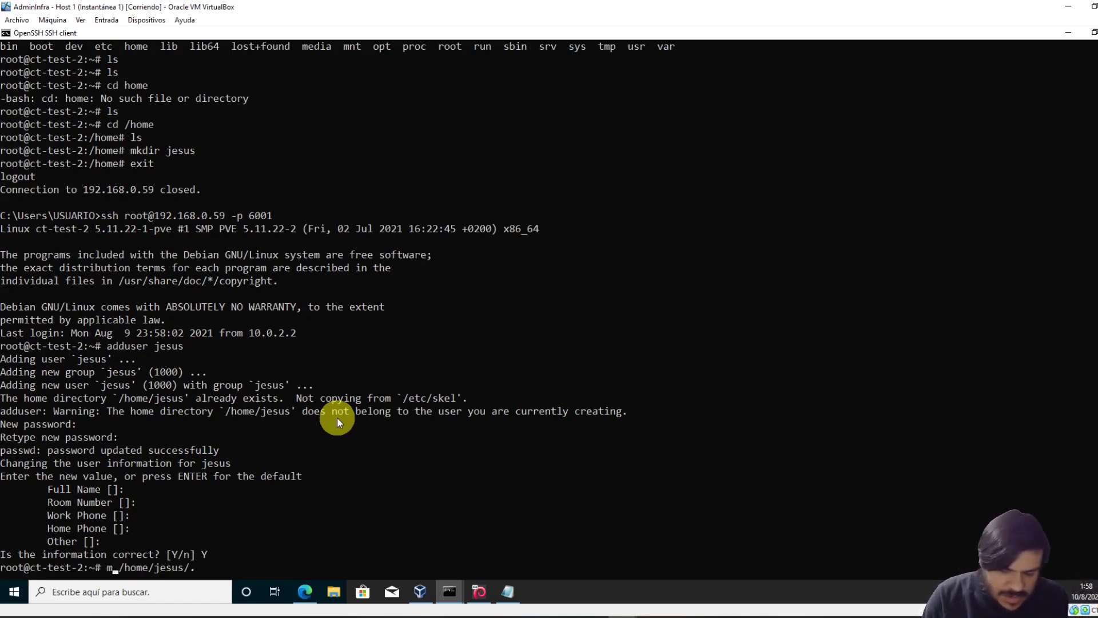
key("End")
type("ssh")
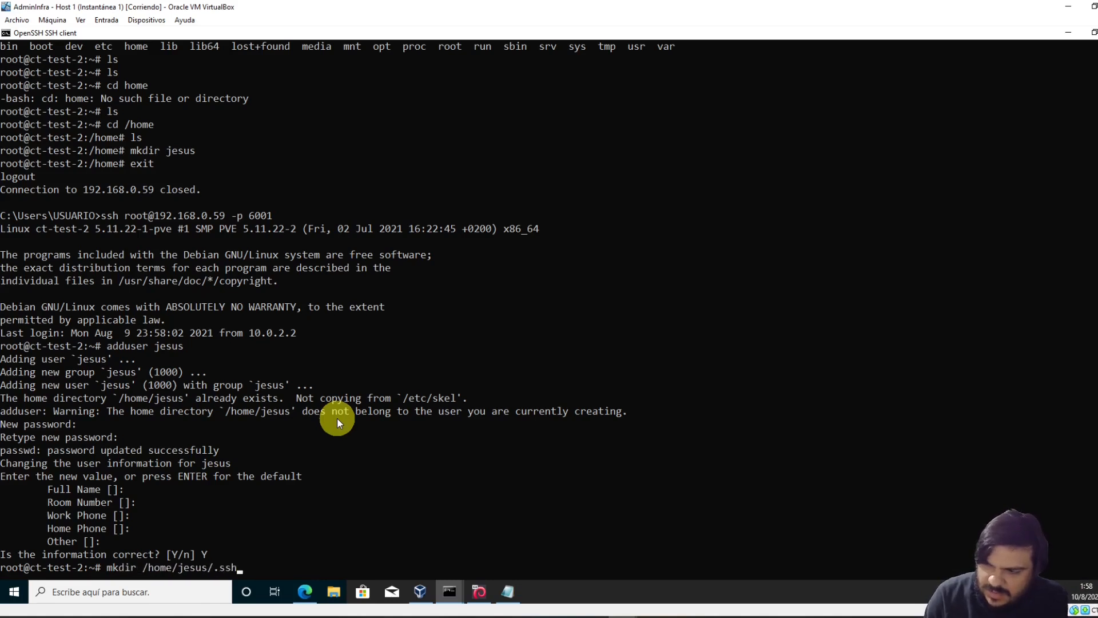
key("Return")
Copy .ssh/authorized_keys into /home/jesus/.ssh/ and log out of the container
type("cp .")
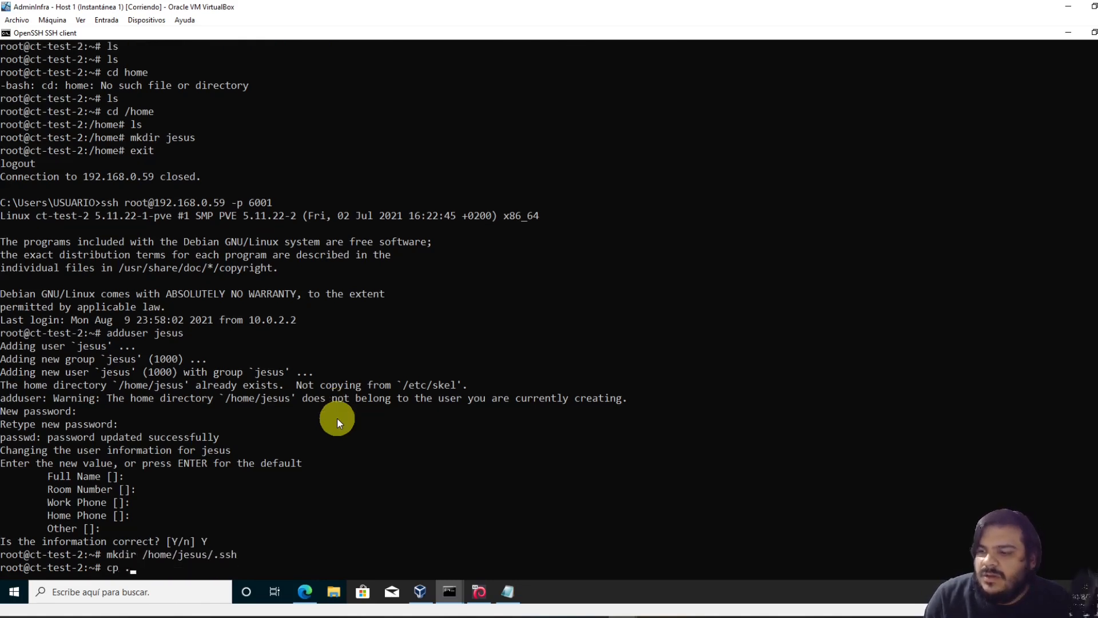
key("Tab")
key("Tab")
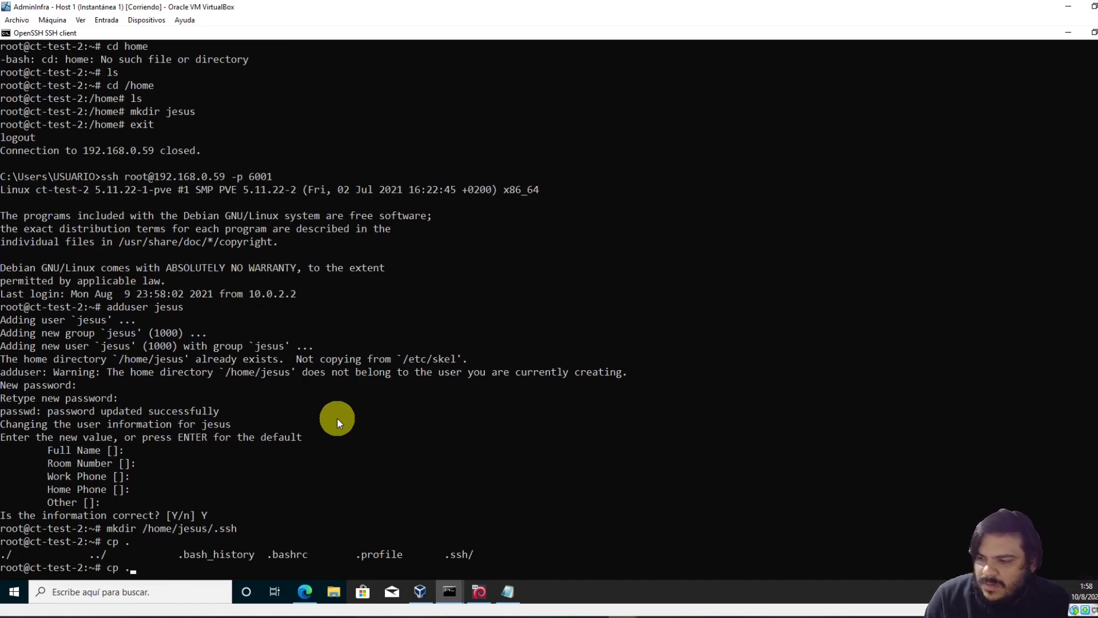
type("s")
key("Tab")
type("au")
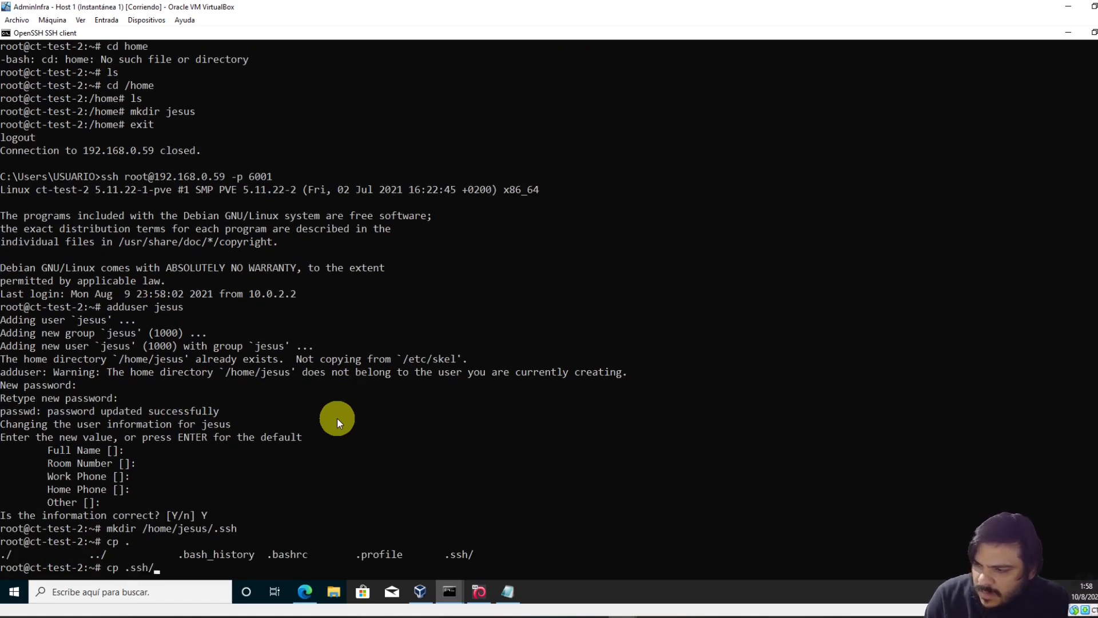
key("Tab")
type("/home/jesus/.s")
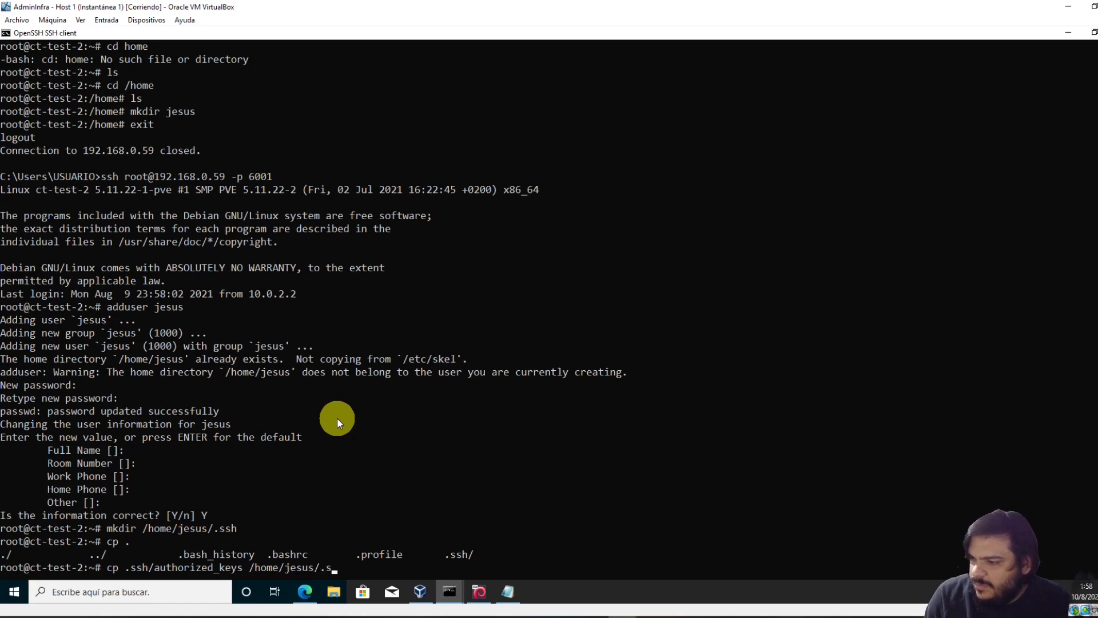
key("Tab")
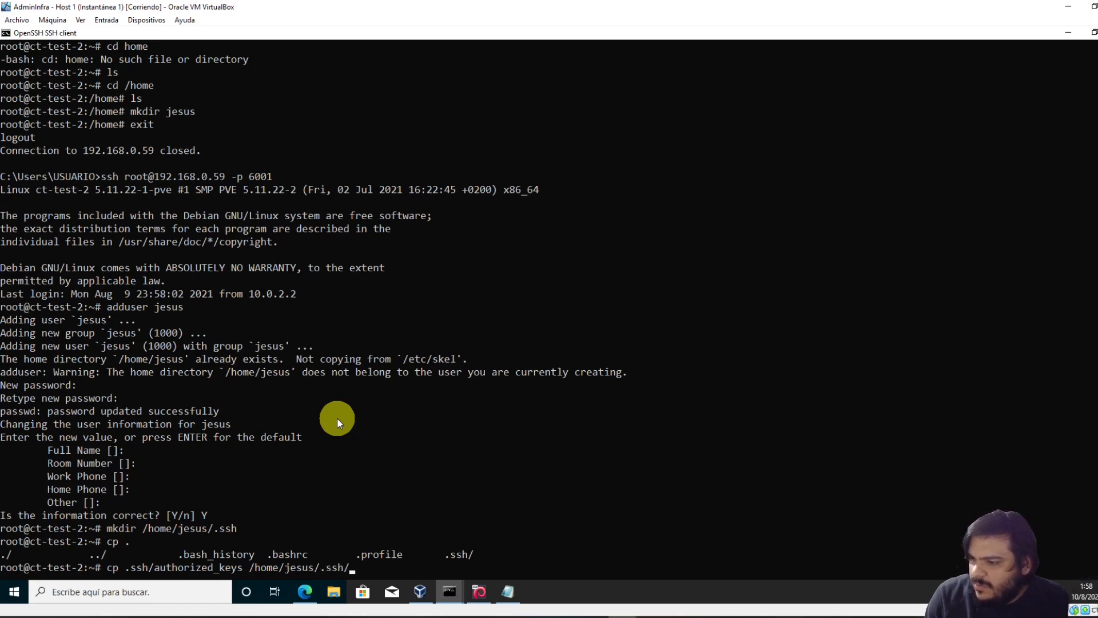
key("Return")
type("exit")
key("Return")
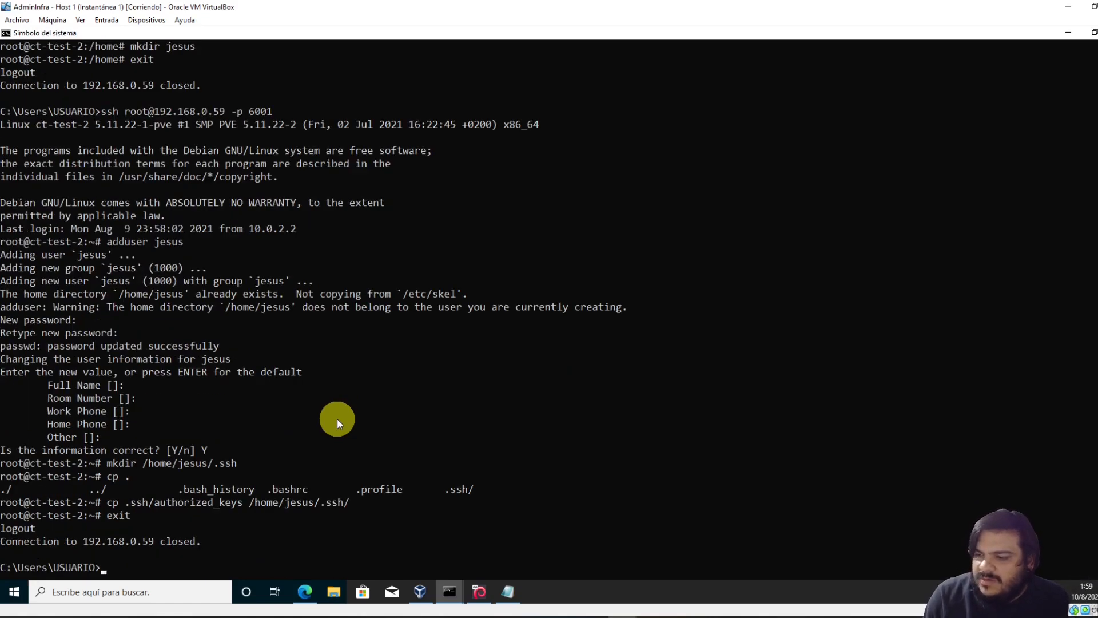
Try SSH login as jesus, abandoning it at the password prompt
key("Up")
key("Up")
key("Up")
key("Up")
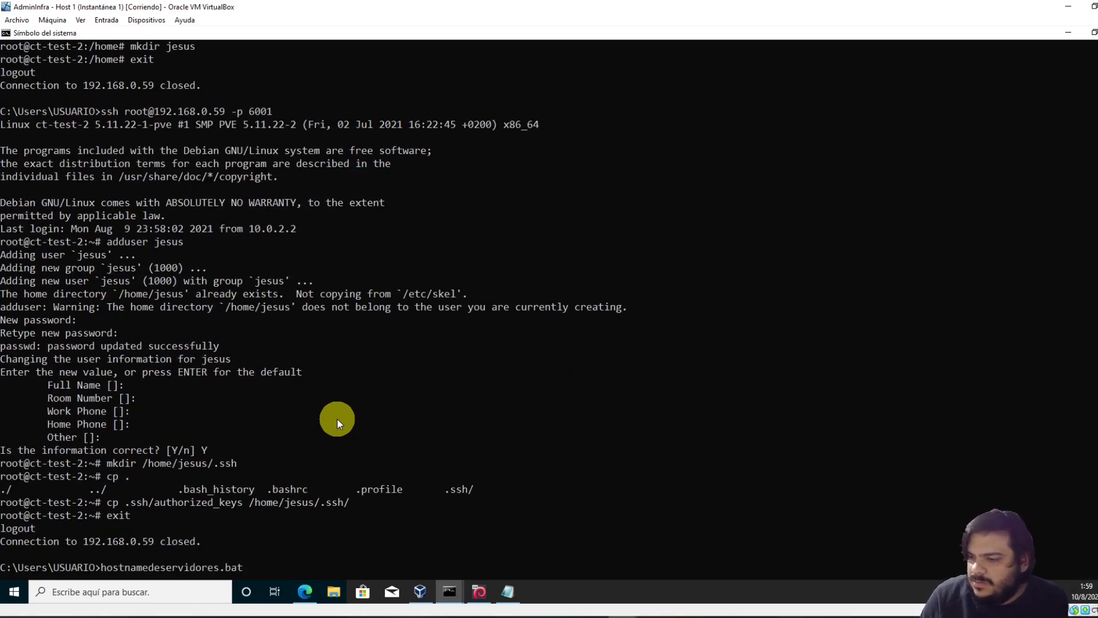
key("Up")
key("Up")
key("Up")
key("Up")
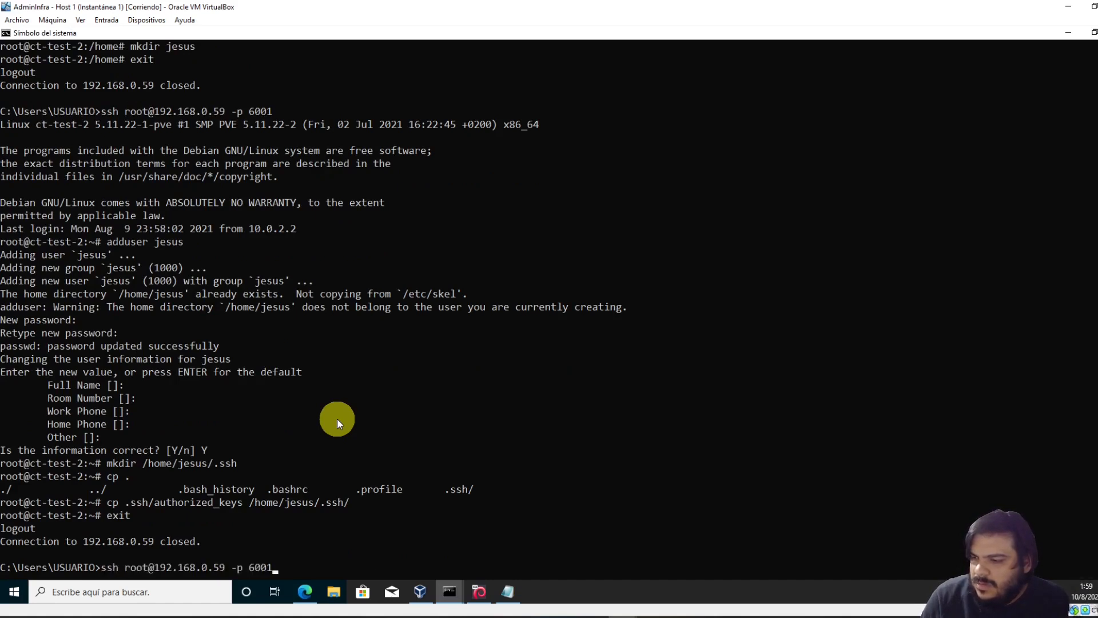
key("Home")
key("ctrl+Right")
type("jesus")
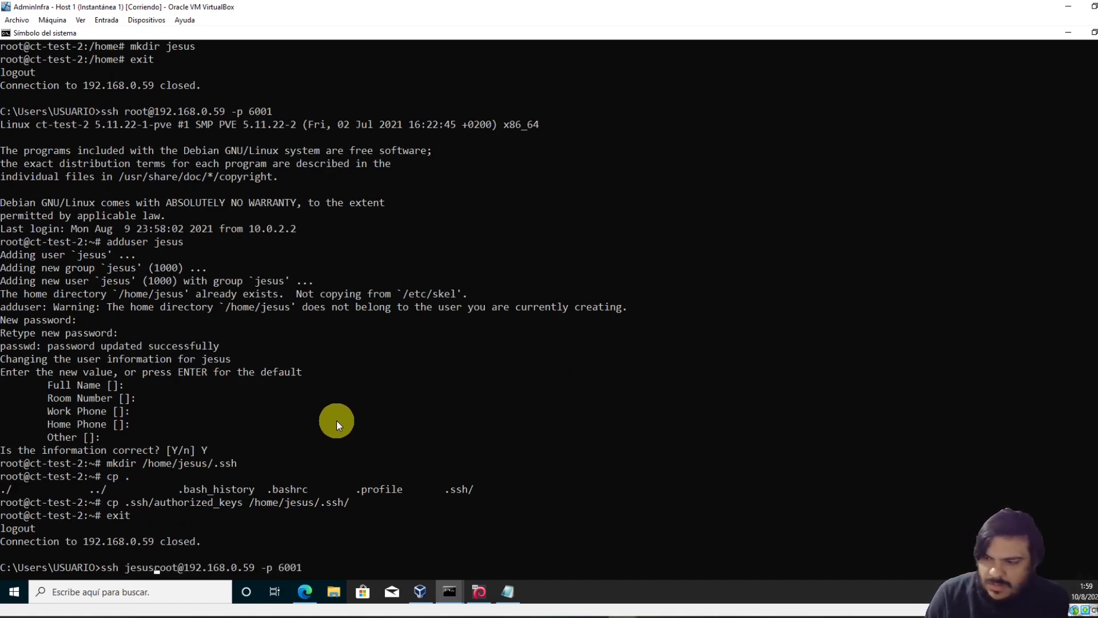
key("Delete")
key("Delete")
key("Delete")
key("Delete")
key("Return")
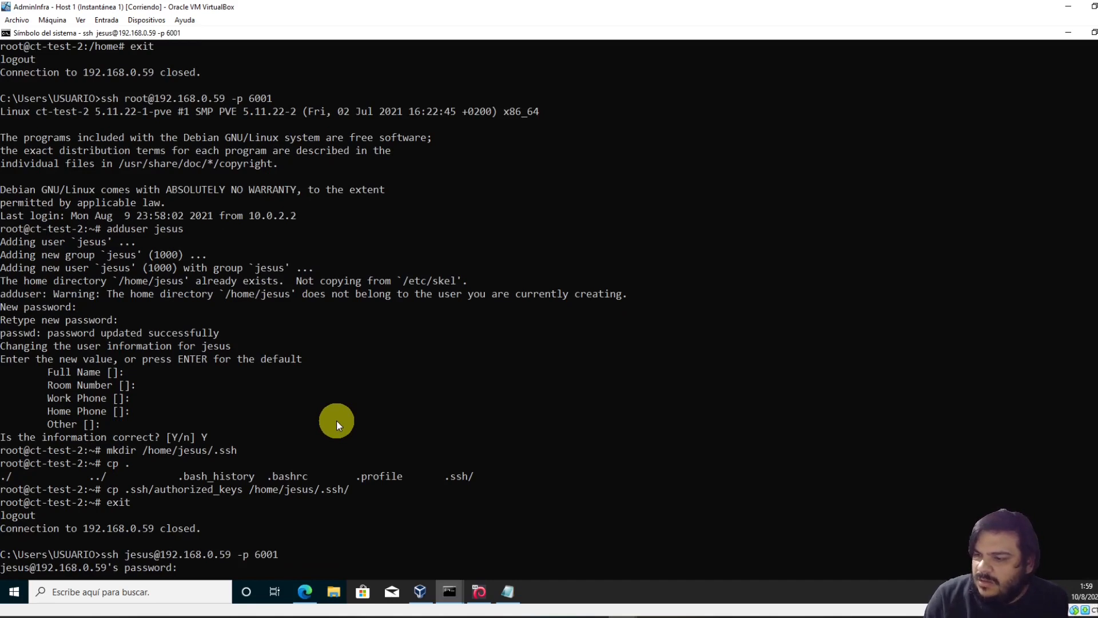
key("ctrl+c")
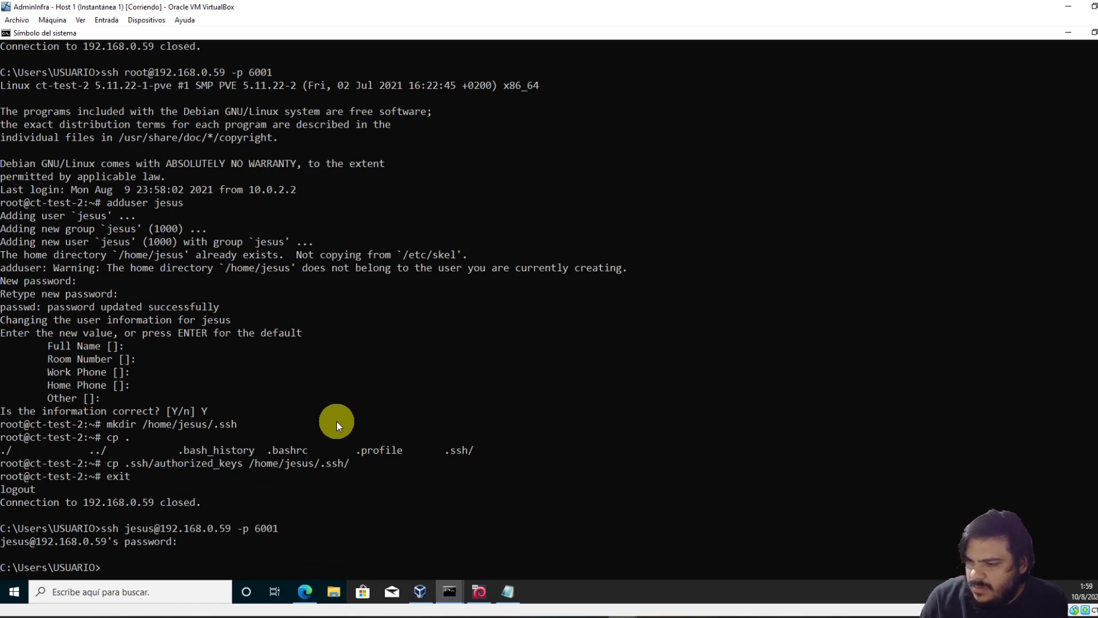
Reconnect as root and open /home/jesus/.ssh/authorized_keys in vi
key("Up")
key("Up")
key("Return")
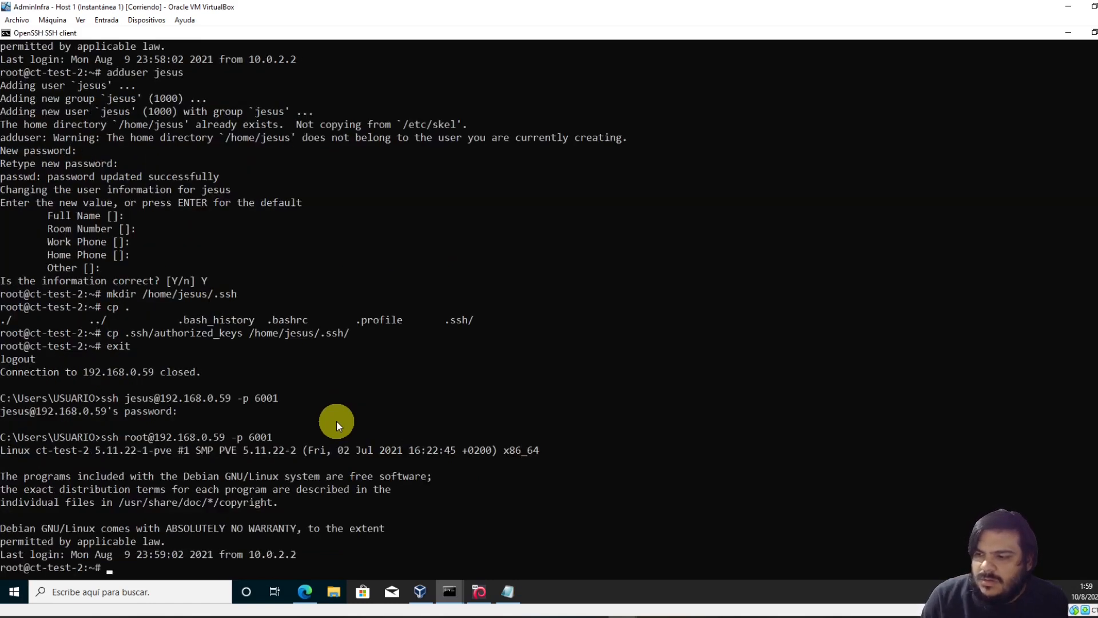
type("vi /etc/ho")
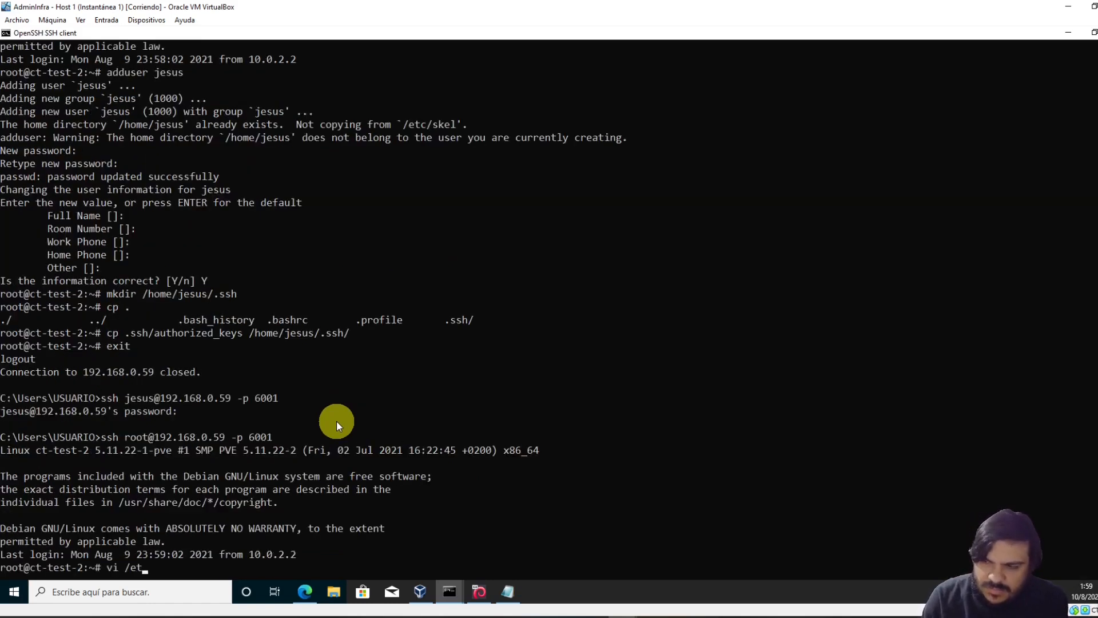
key("BackSpace")
key("BackSpace")
key("BackSpace")
key("BackSpace")
key("BackSpace")
key("BackSpace")
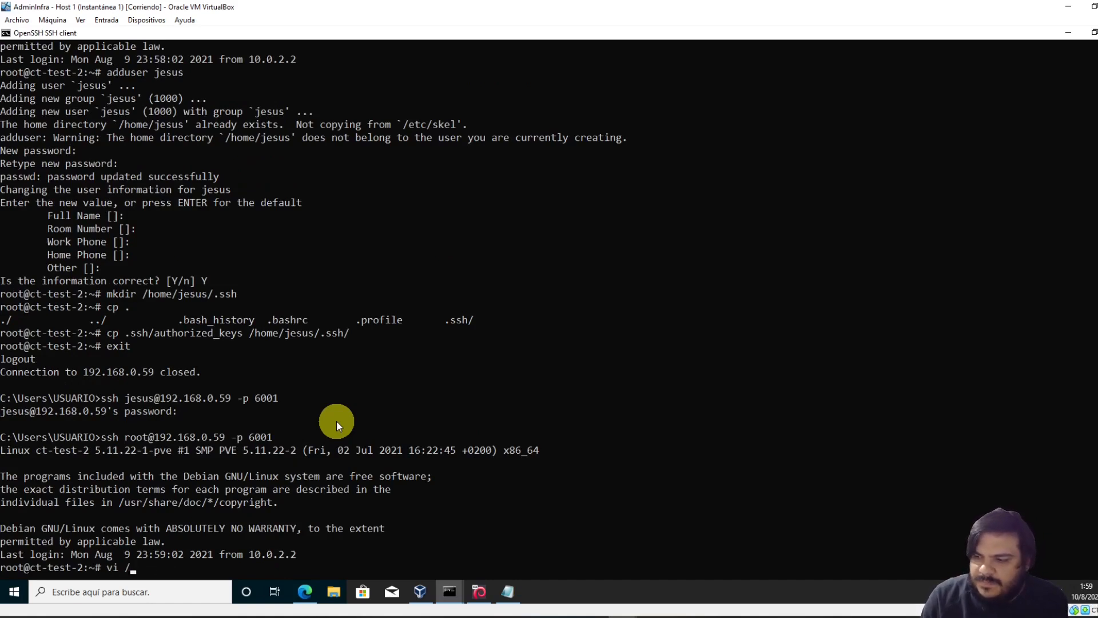
type("home/jesus/.")
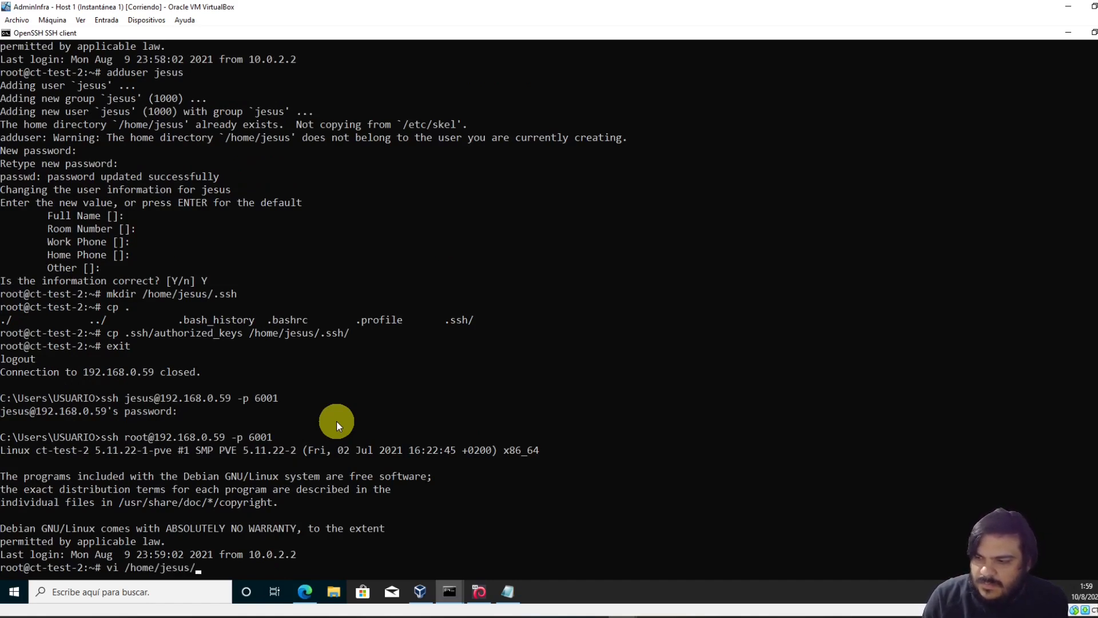
key("Tab")
key("Tab")
key("Tab")
key("Tab")
type("s")
key("Tab")
type("a")
key("Tab")
type(".")
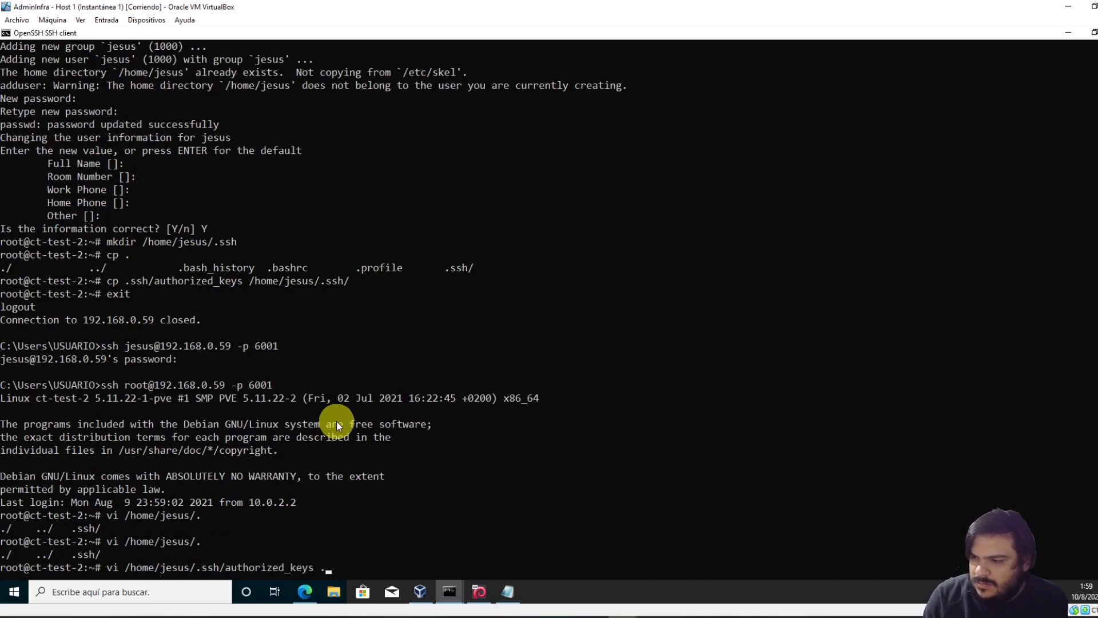
key("BackSpace")
key("BackSpace")
key("Home")
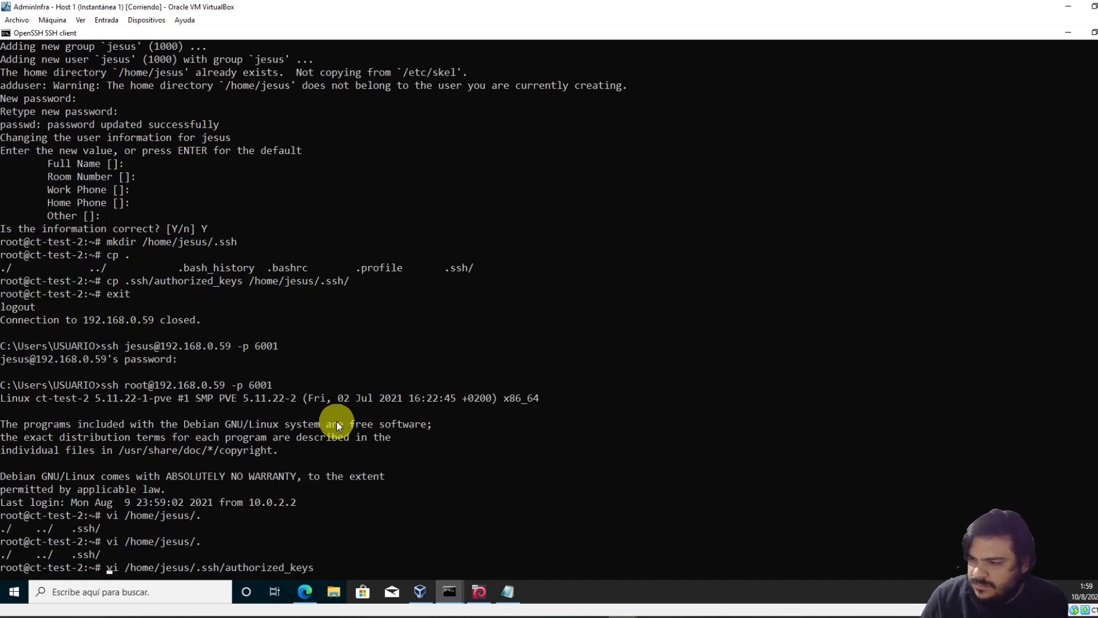
key("Return")
Delete the BEGIN and END PVE lines and save the file with :wq
key("d")
key("d")
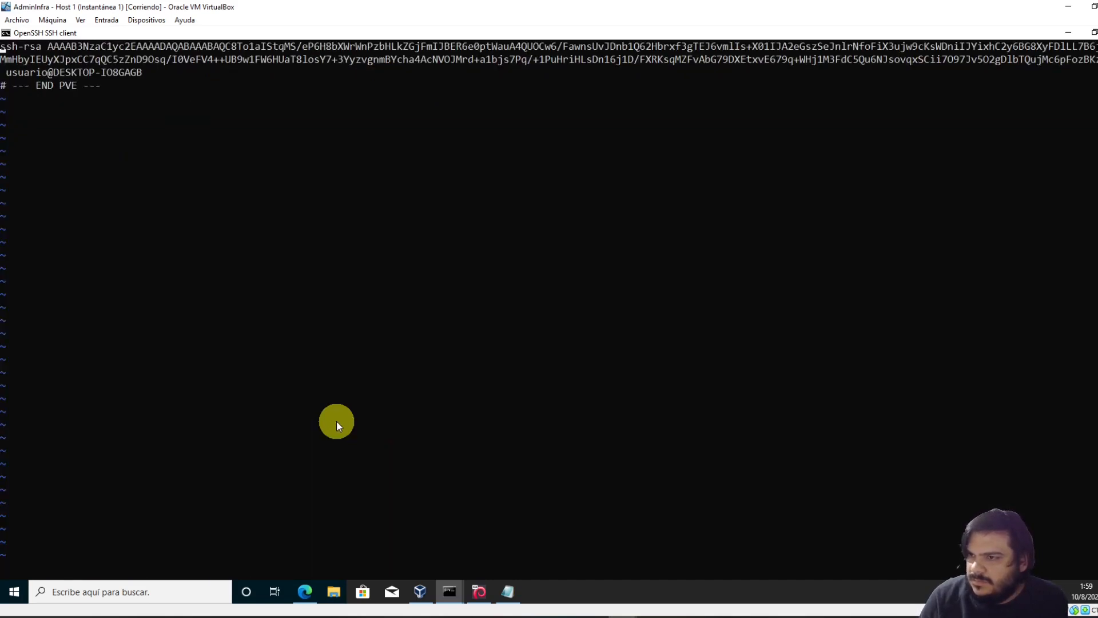
key("Down")
key("d")
key("d")
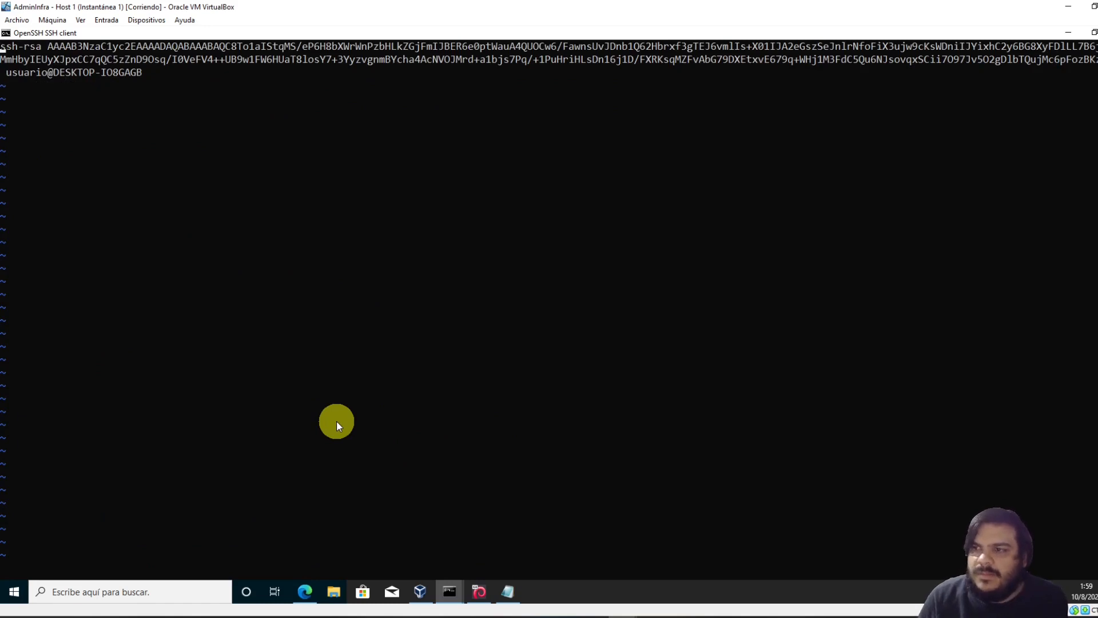
type(":wq")
key("Return")
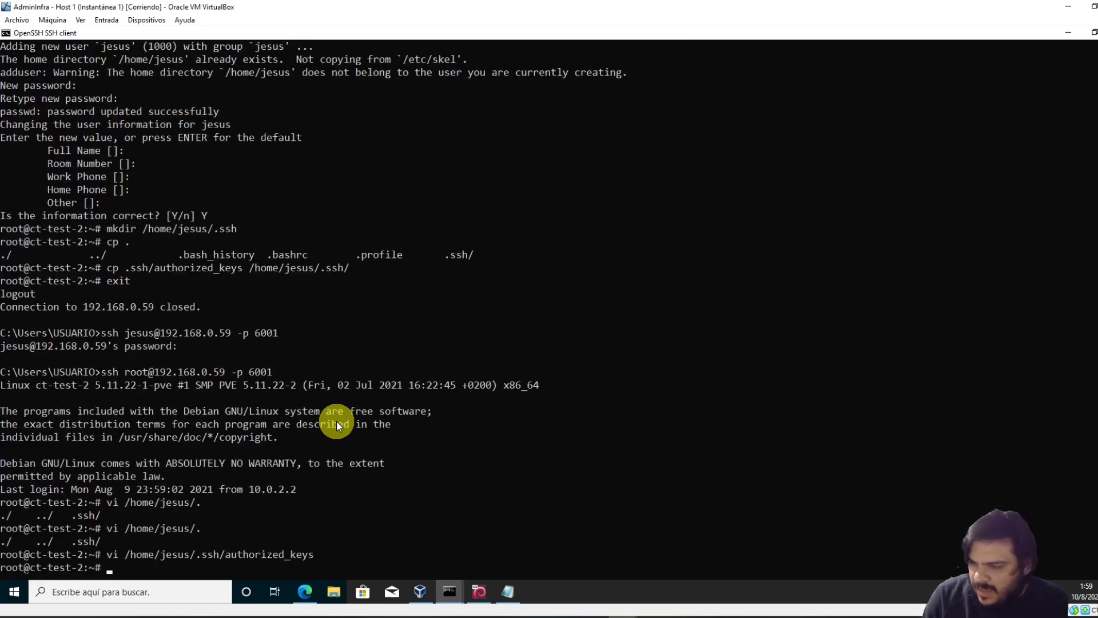
Set authorized_keys ownership to jesus:jesus with chown
key("Up")
key("Home")
key("Delete")
key("Delete")
type("ch")
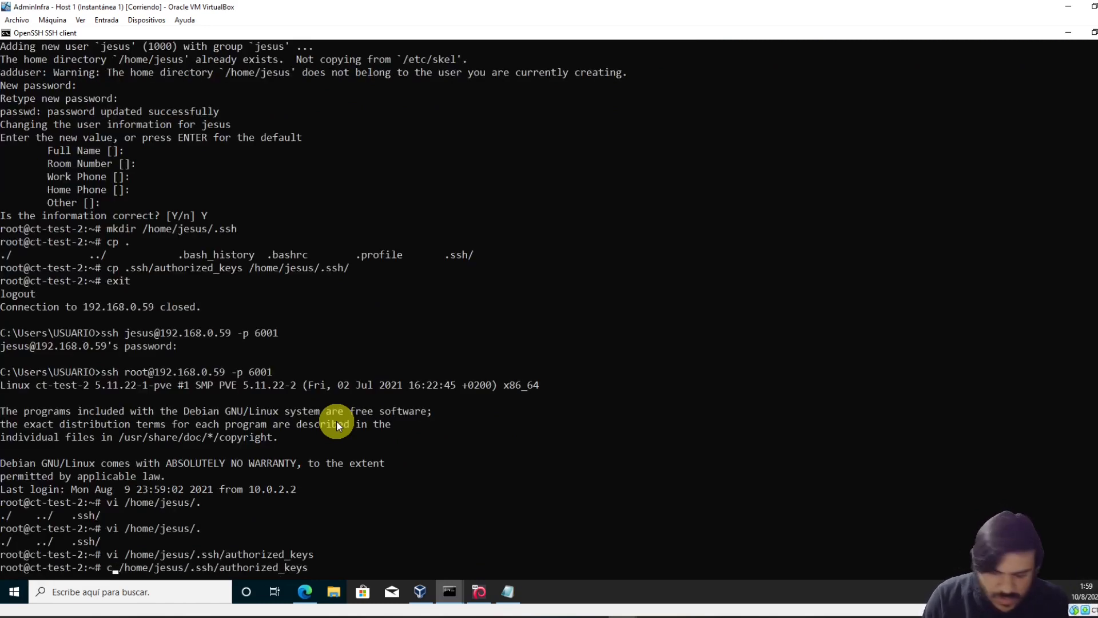
type("own jesus.J")
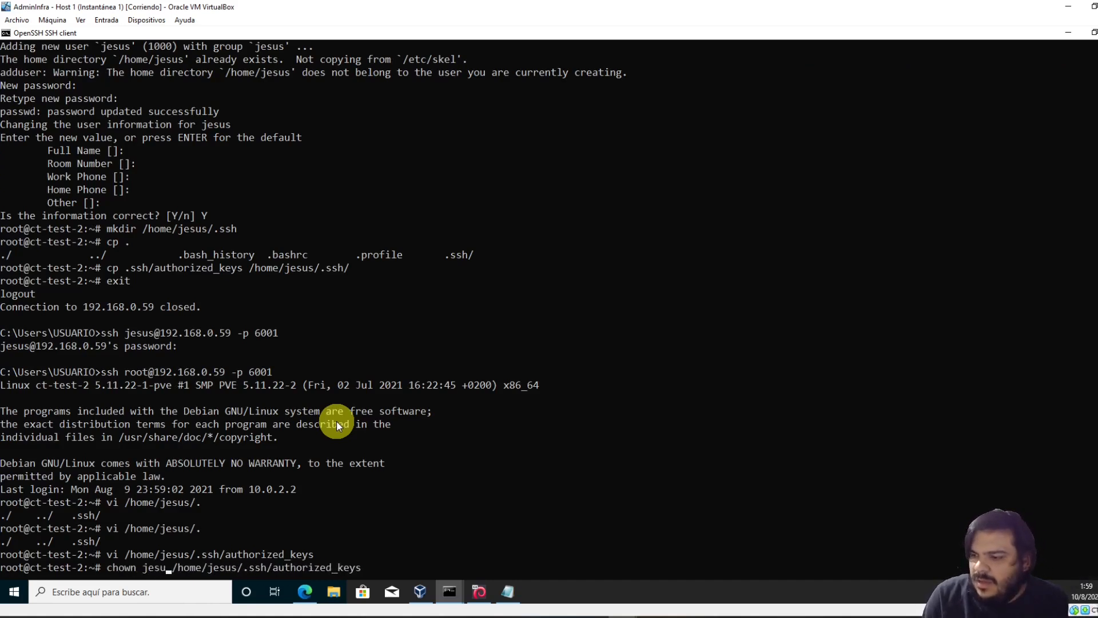
key("BackSpace")
key("BackSpace")
type(":jes")
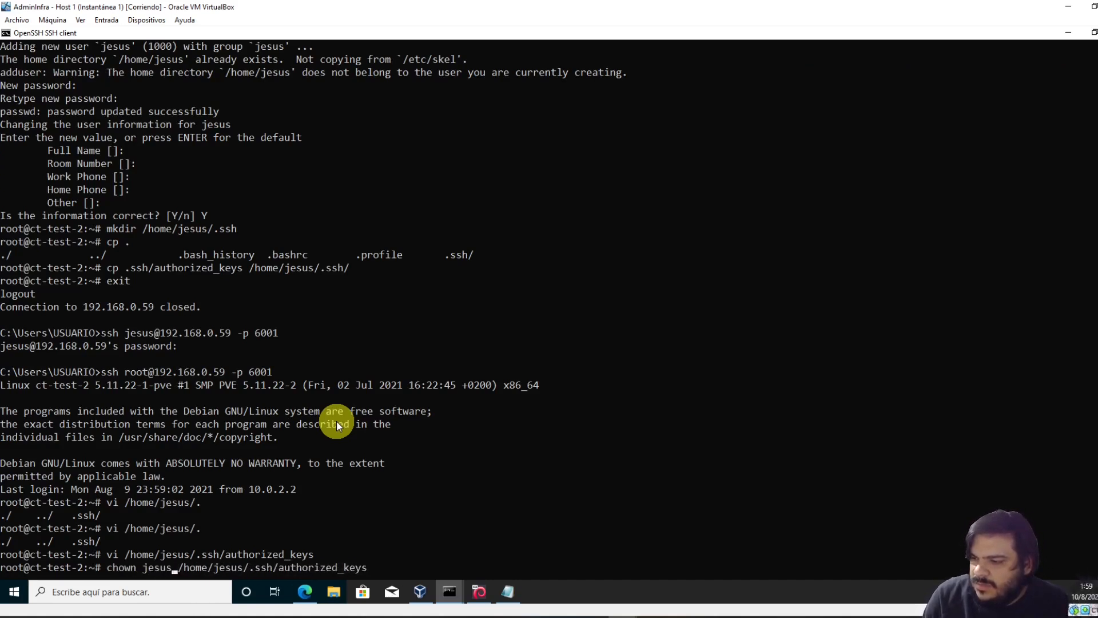
type("us:je")
key("Return")
Log out of the root session and recall the jesus ssh login
type("exit")
key("Return")
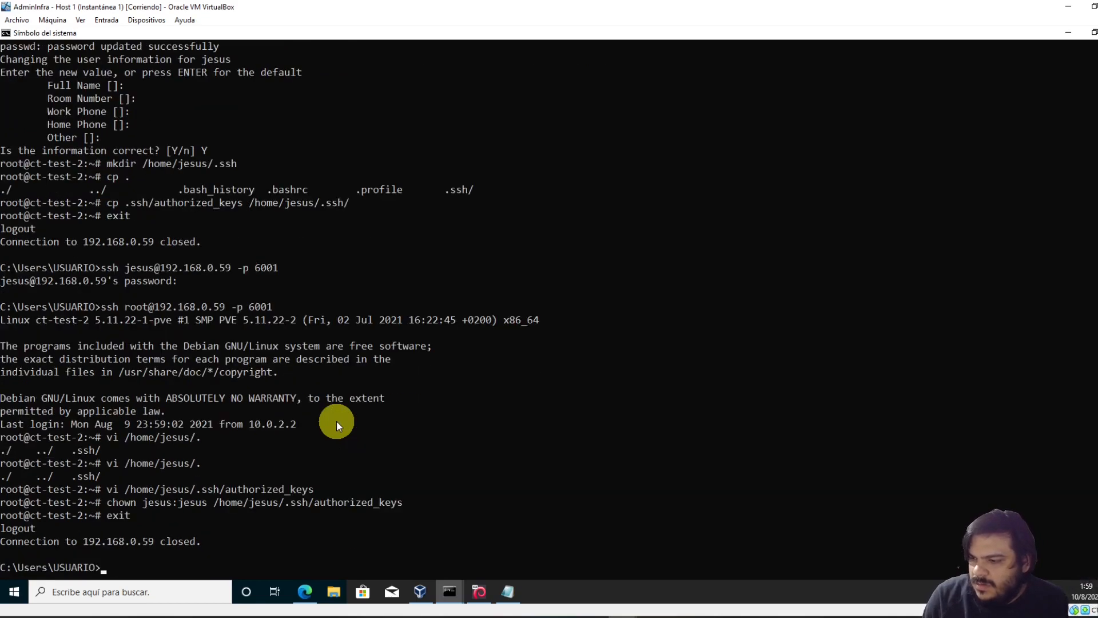
type("e")
key("Up")
key("Up")
key("Return")
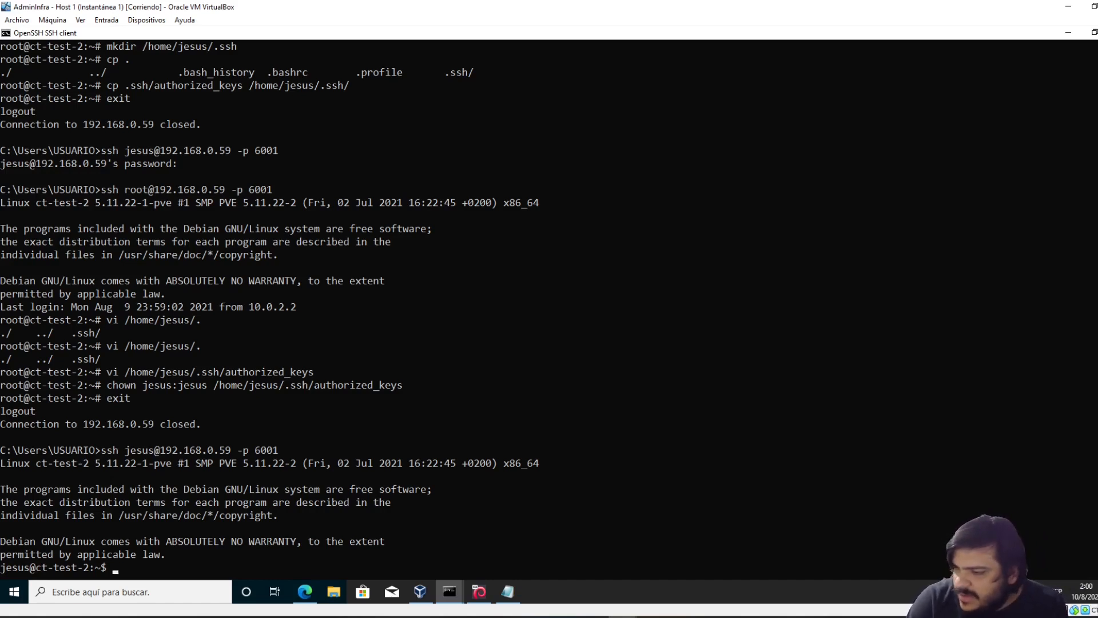
left_click(139, 462)
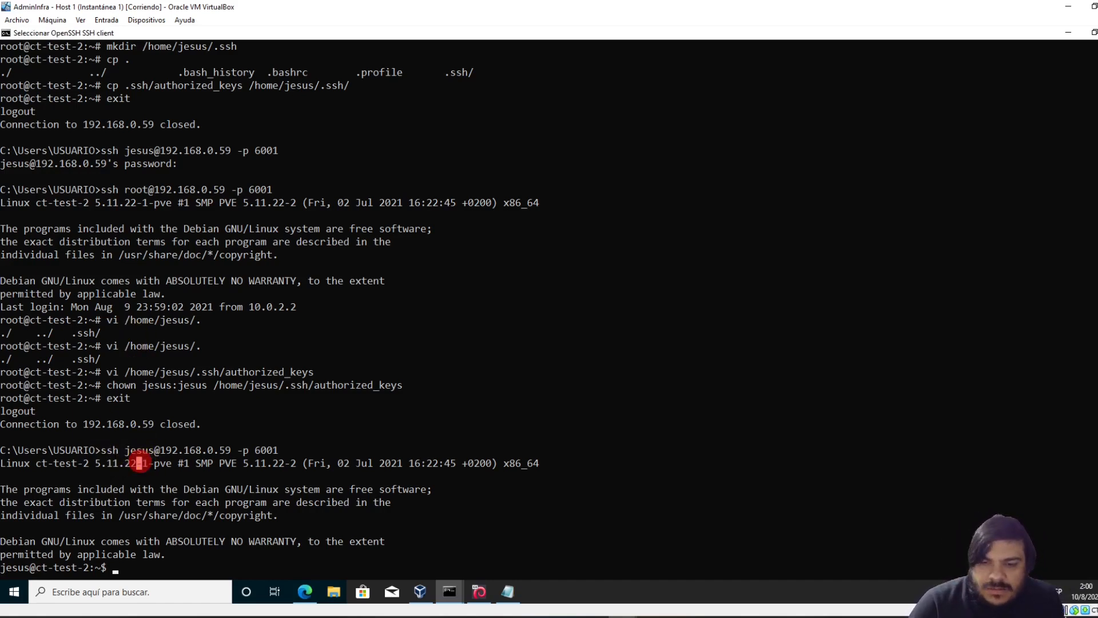